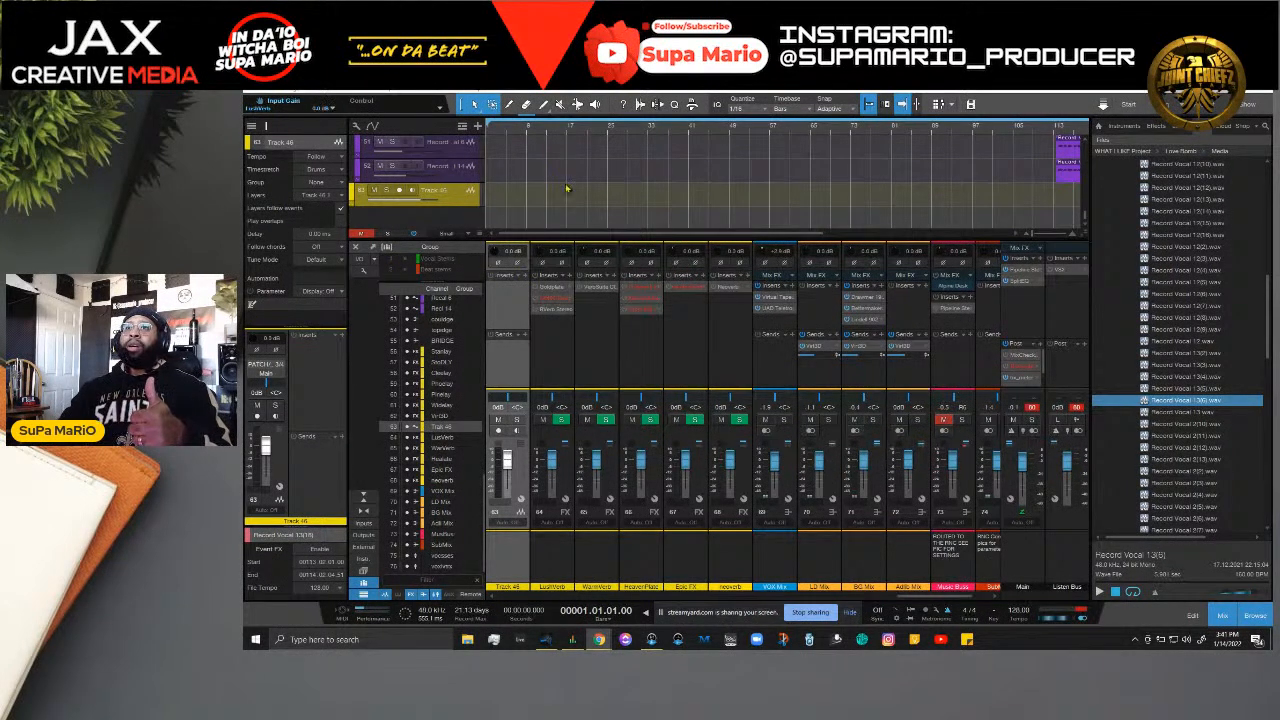
Step: Hide the console and examine all the recorded vocal tracks across the arrangement
{"action": "scroll", "coordinate": [566, 186], "scroll_direction": "up", "scroll_amount": 1}
{"action": "scroll", "coordinate": [566, 186], "scroll_direction": "up", "scroll_amount": 5}
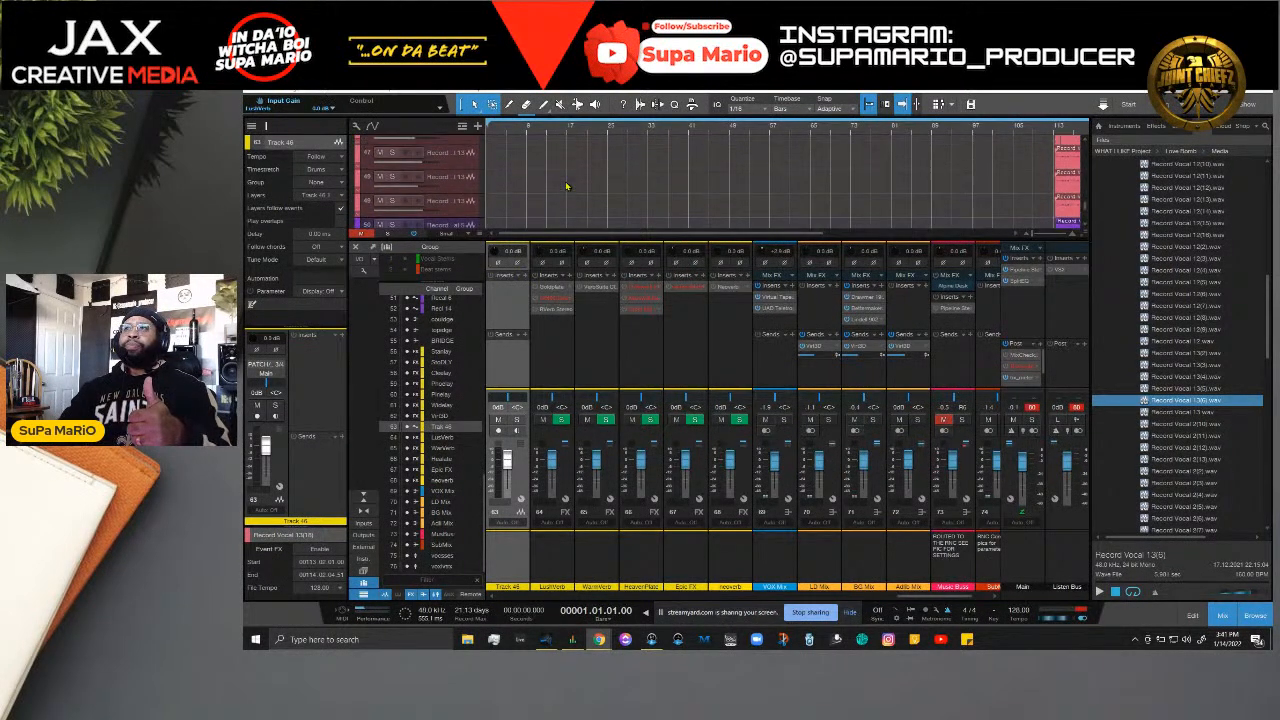
{"action": "left_click", "coordinate": [674, 347]}
{"action": "key", "text": "F3"}
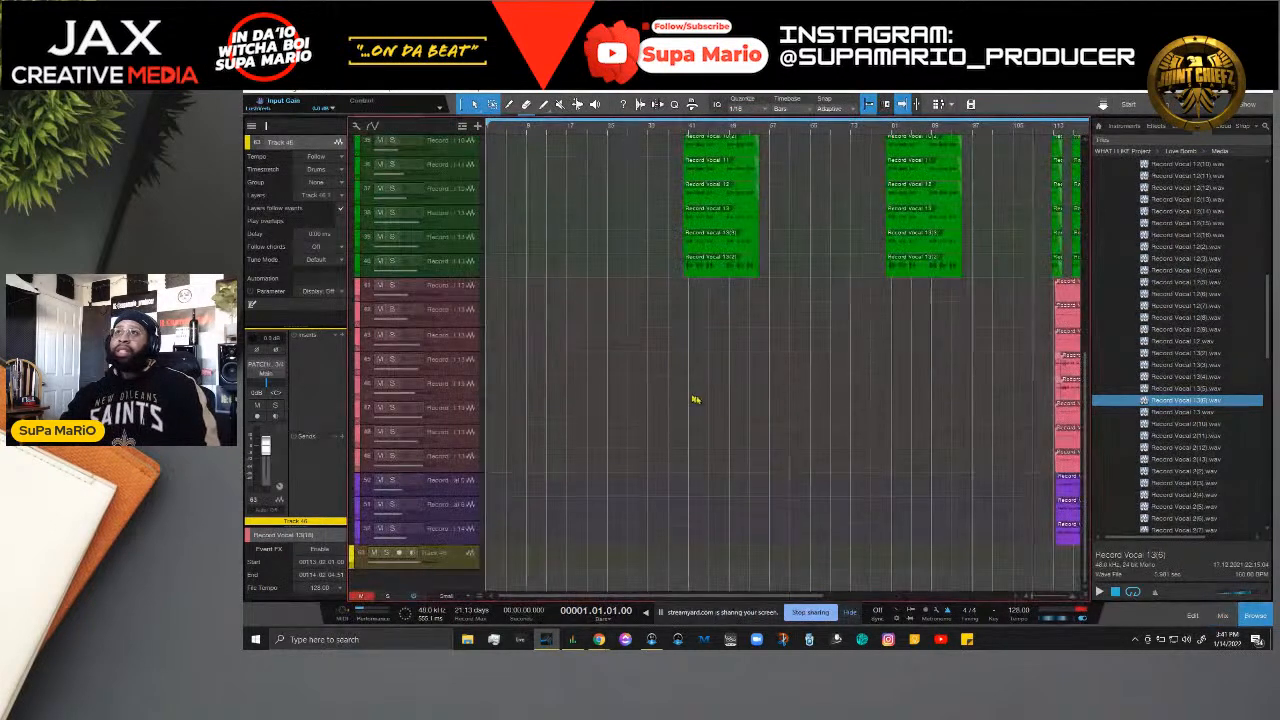
{"action": "scroll", "coordinate": [700, 396], "scroll_direction": "up", "scroll_amount": 6}
{"action": "scroll", "coordinate": [718, 398], "scroll_direction": "up", "scroll_amount": 2}
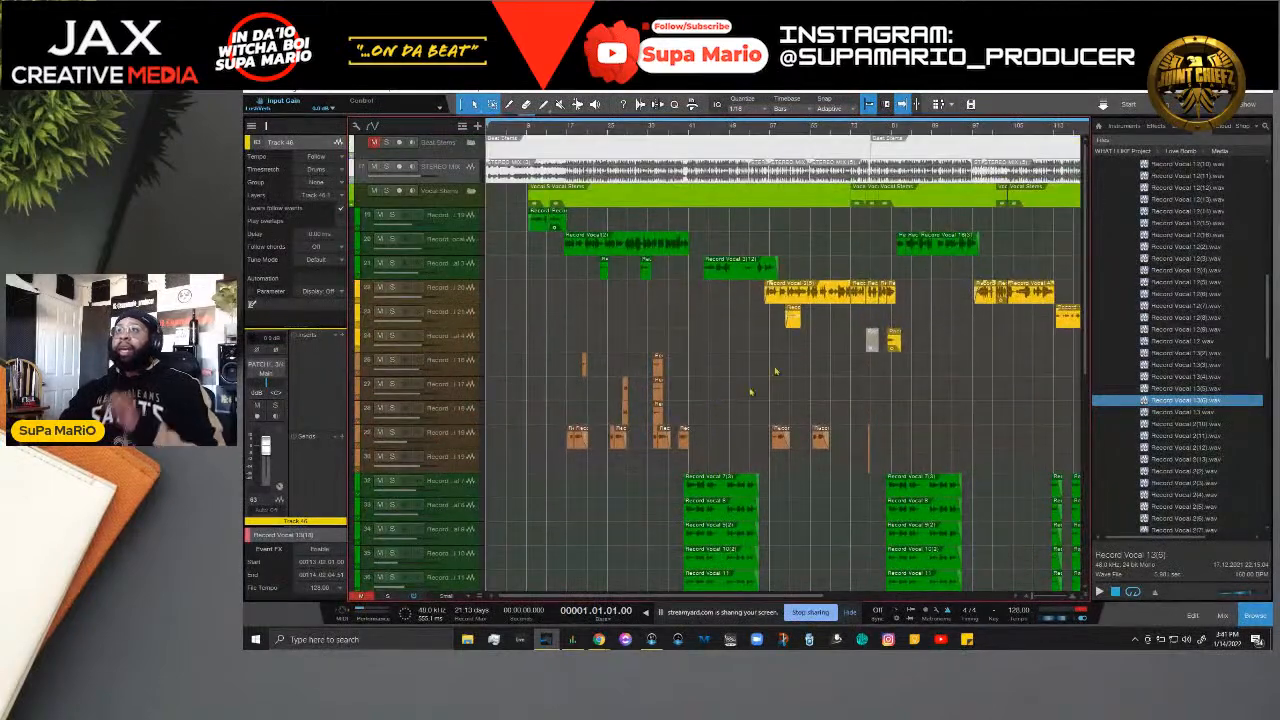
{"action": "scroll", "coordinate": [732, 133], "scroll_direction": "down", "scroll_amount": 2}
{"action": "scroll", "coordinate": [705, 343], "scroll_direction": "down", "scroll_amount": 10}
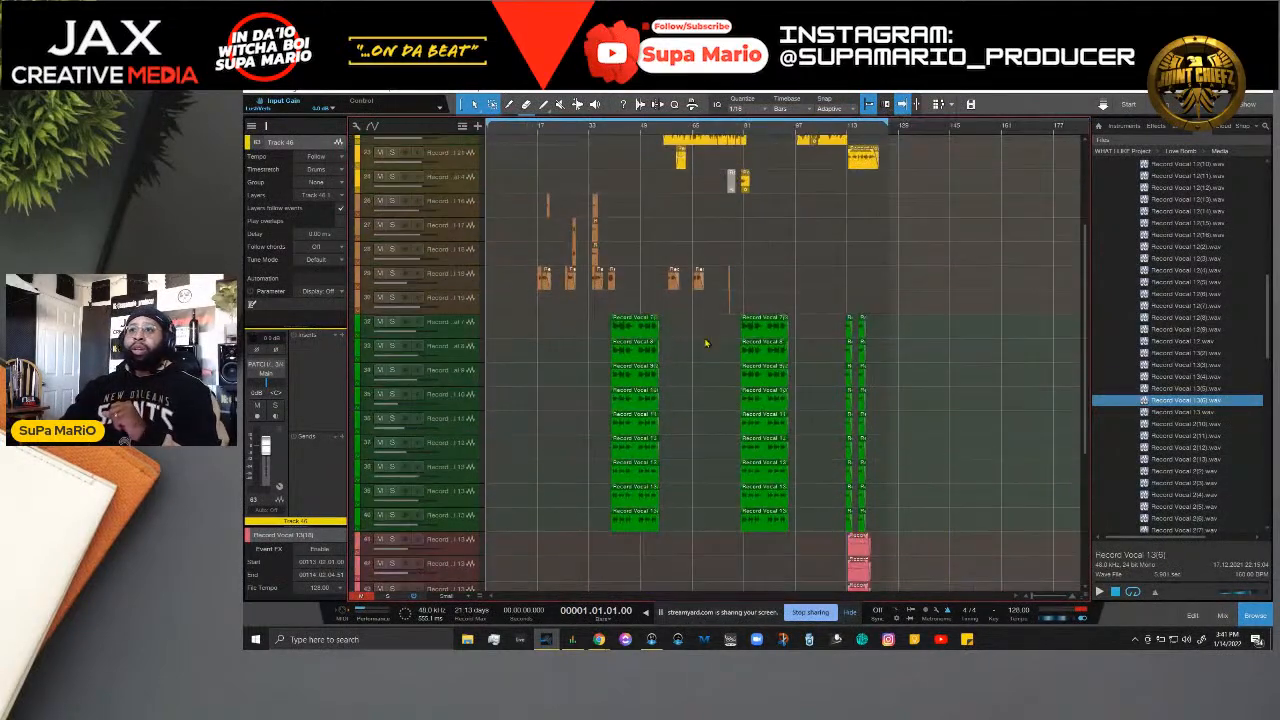
{"action": "scroll", "coordinate": [705, 343], "scroll_direction": "down", "scroll_amount": 1}
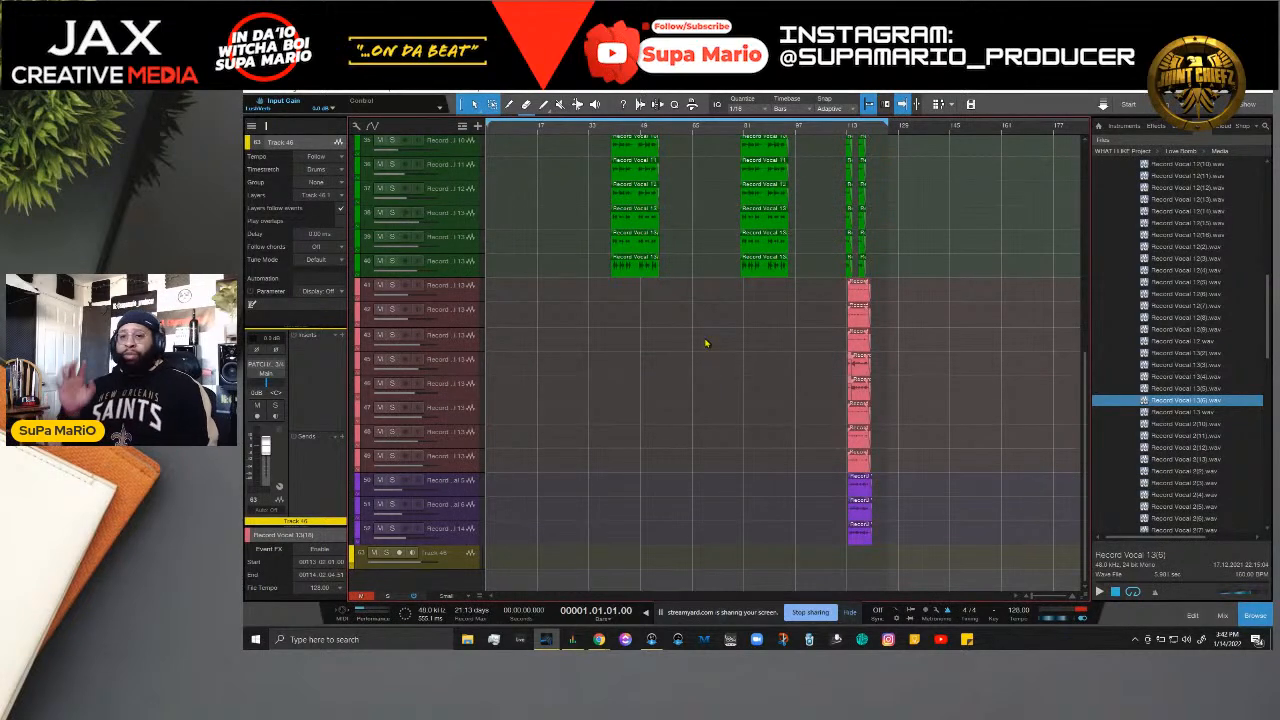
Step: Show the console and review the instrument channels from Track 48 through the drums and melodics
{"action": "key", "text": "F3"}
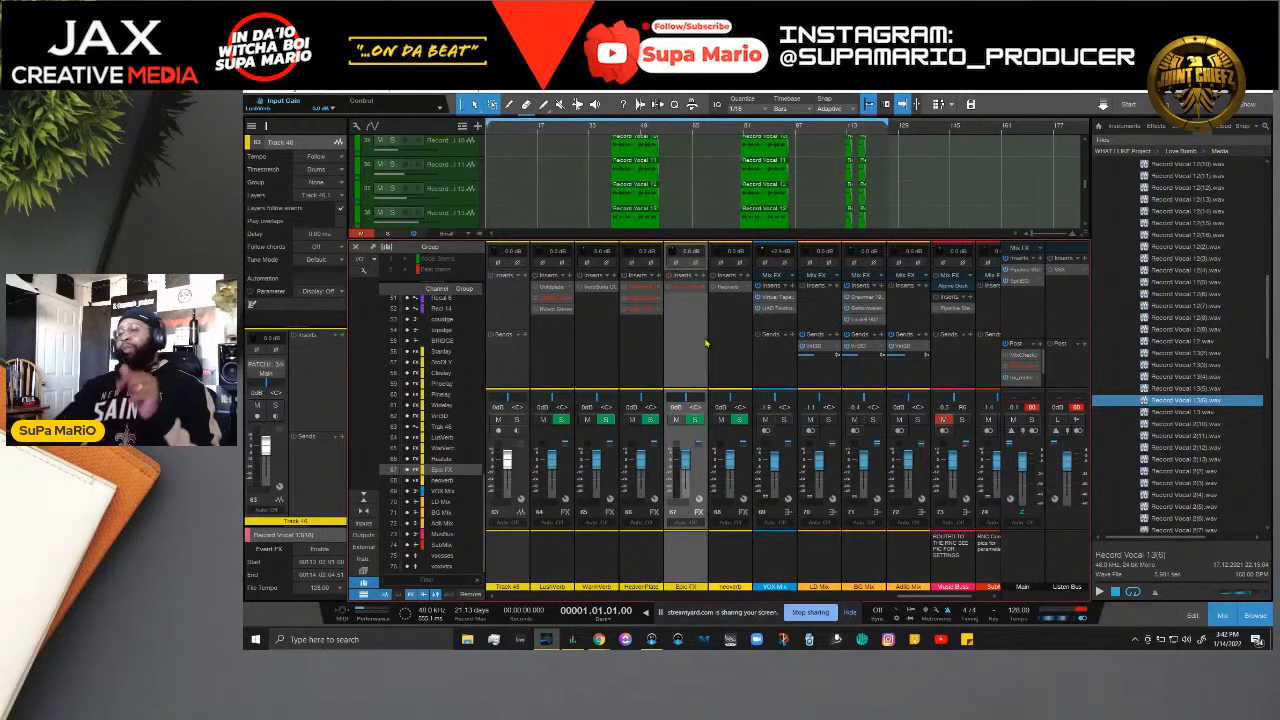
{"action": "left_click_drag", "start_coordinate": [929, 598], "coordinate": [519, 606]}
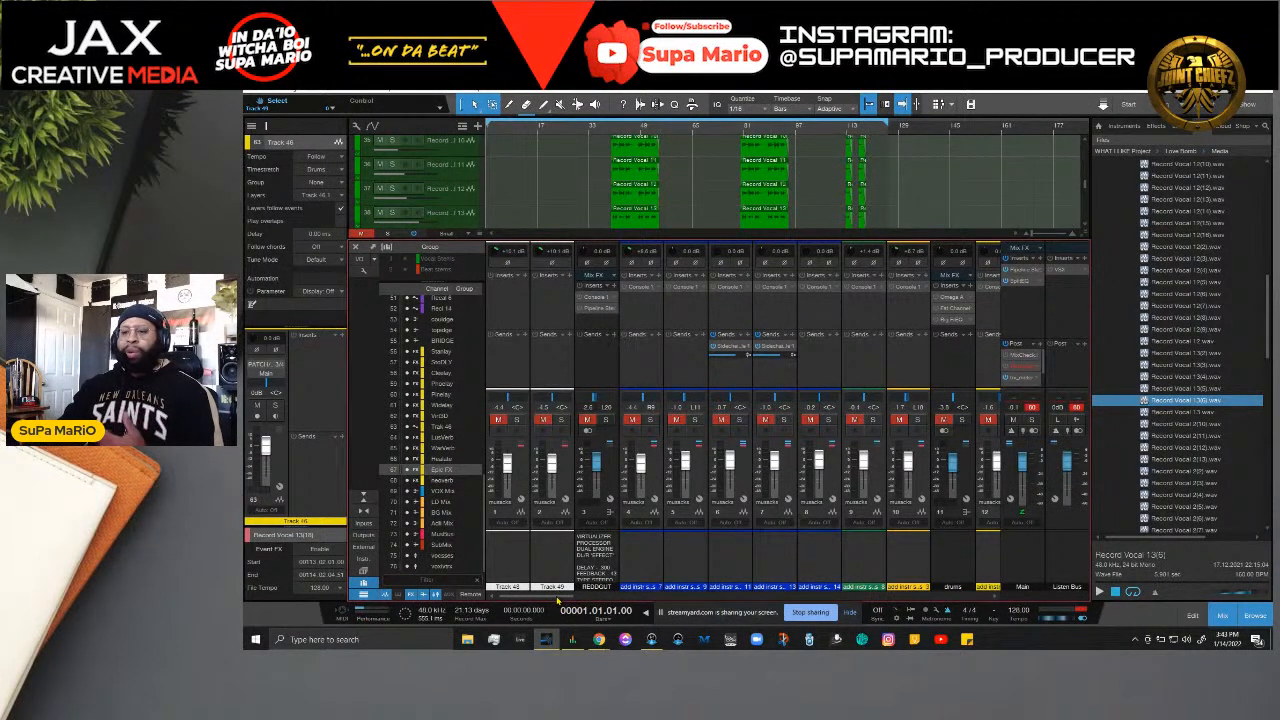
{"action": "left_click_drag", "start_coordinate": [558, 597], "coordinate": [530, 597]}
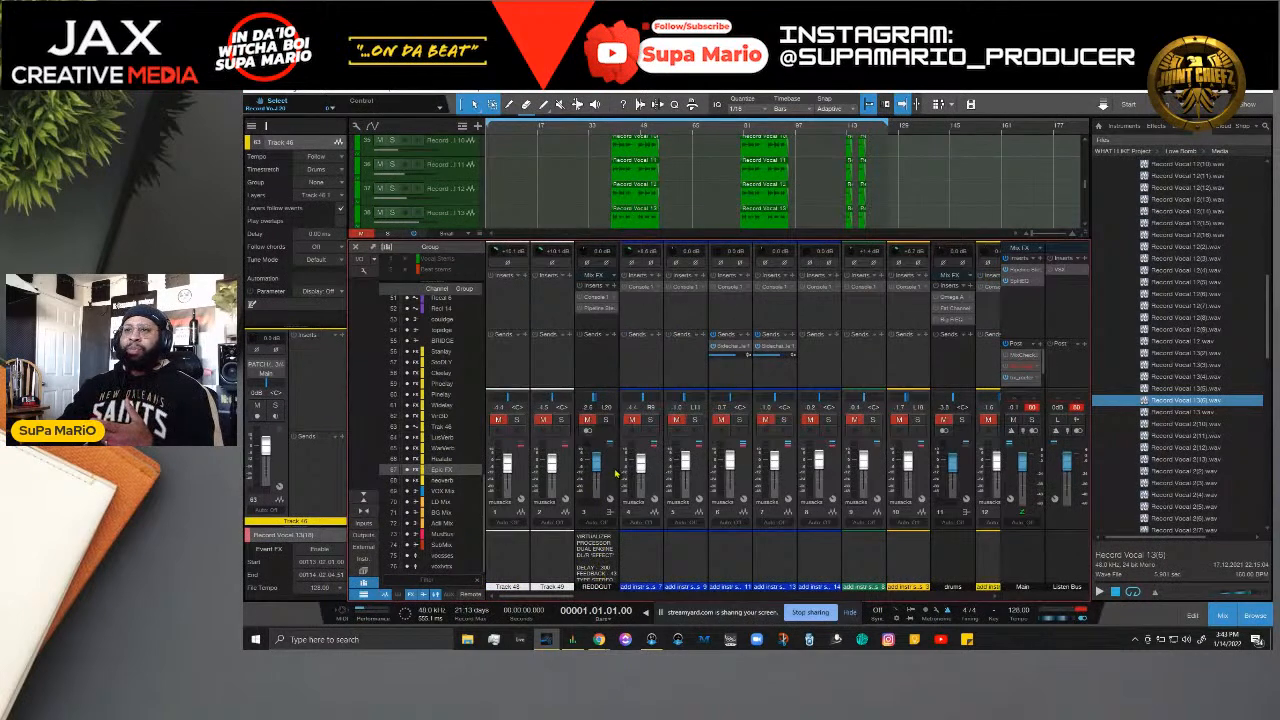
{"action": "left_click", "coordinate": [614, 474]}
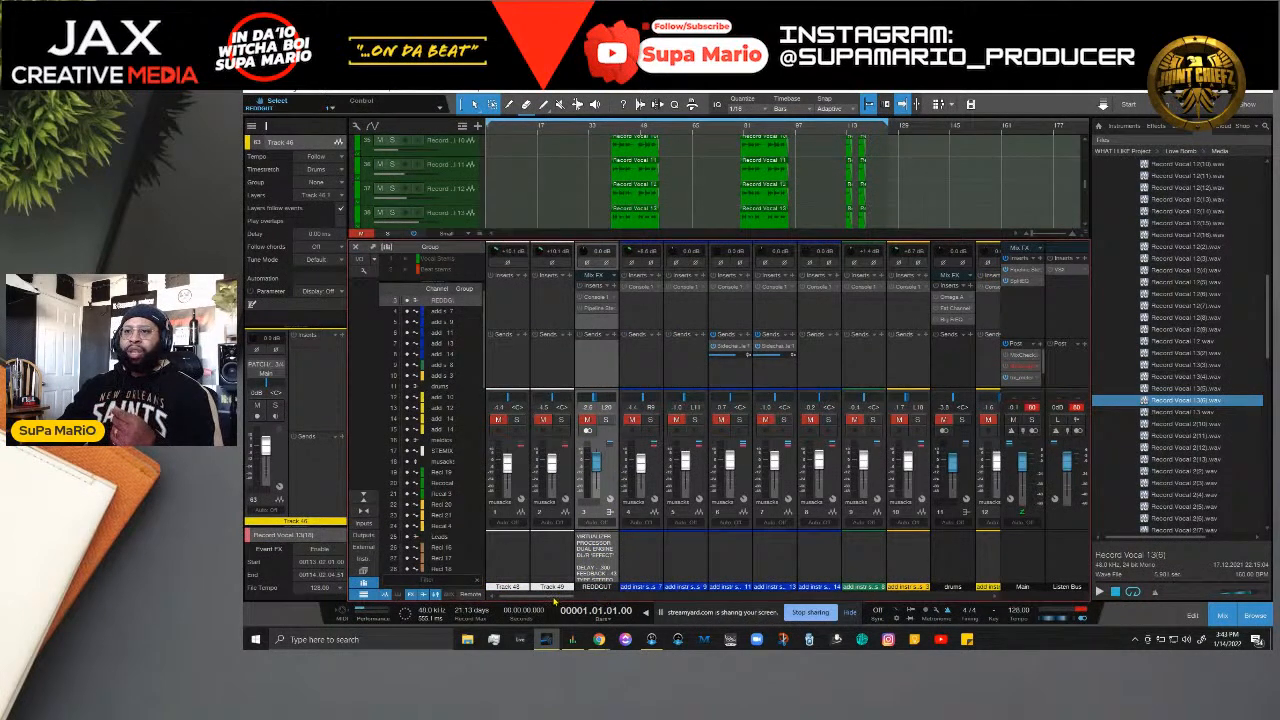
{"action": "left_click_drag", "start_coordinate": [555, 598], "coordinate": [565, 598]}
{"action": "scroll", "coordinate": [628, 594], "scroll_direction": "right", "scroll_amount": 5}
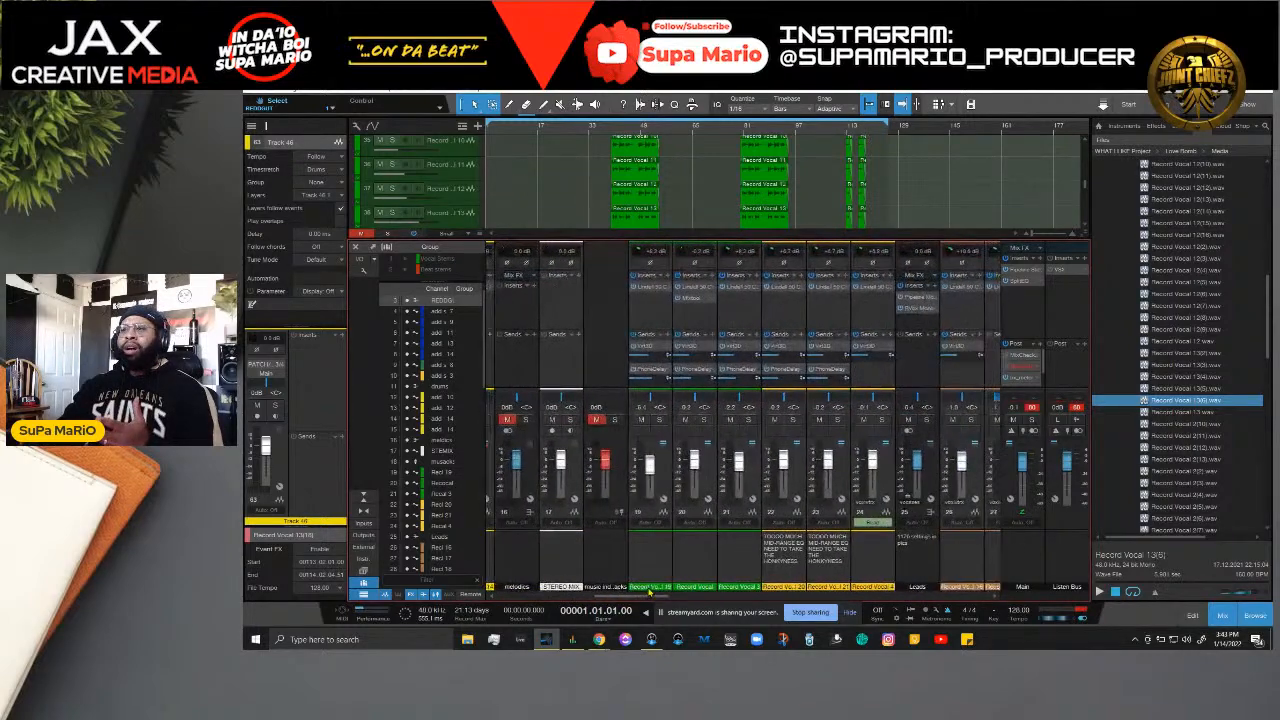
Step: Review the green and yellow recorded vocal channels, the Leads and adlibs buses, and the stacked background vocals
{"action": "left_click", "coordinate": [710, 572]}
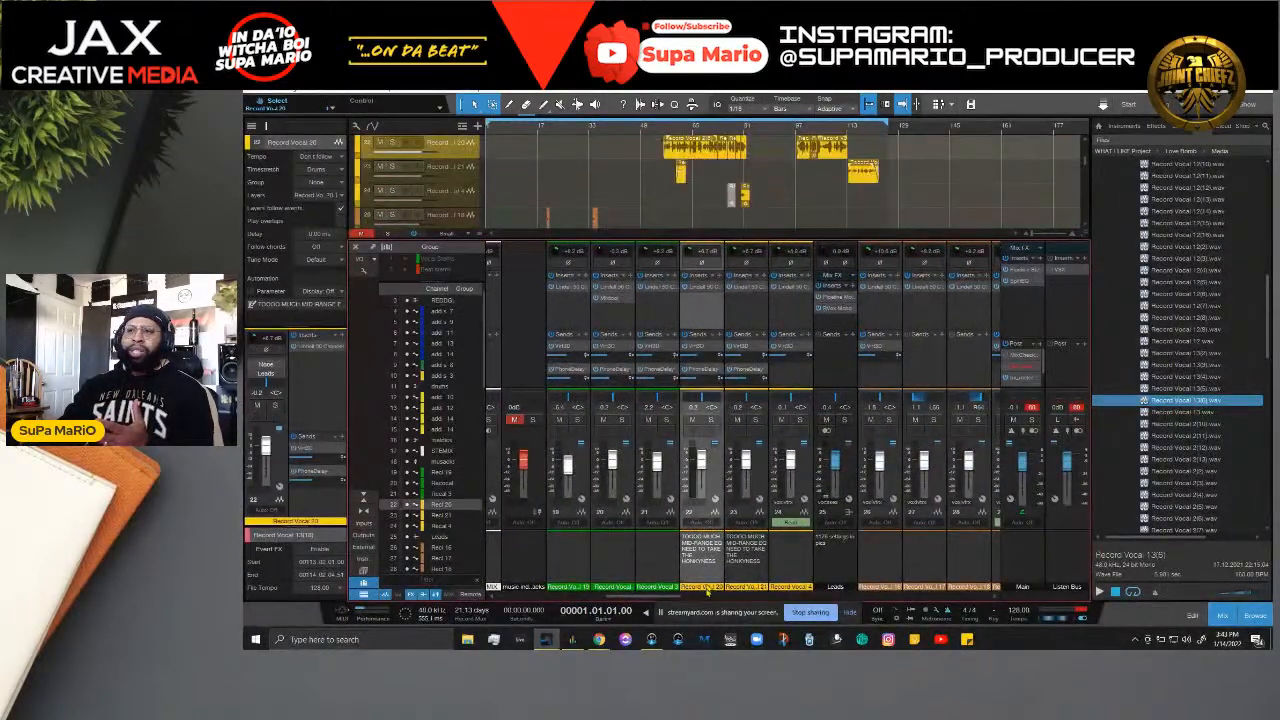
{"action": "scroll", "coordinate": [705, 585], "scroll_direction": "right", "scroll_amount": 2}
{"action": "left_click", "coordinate": [683, 580]}
{"action": "left_click", "coordinate": [658, 577]}
{"action": "scroll", "coordinate": [654, 599], "scroll_direction": "right", "scroll_amount": 2}
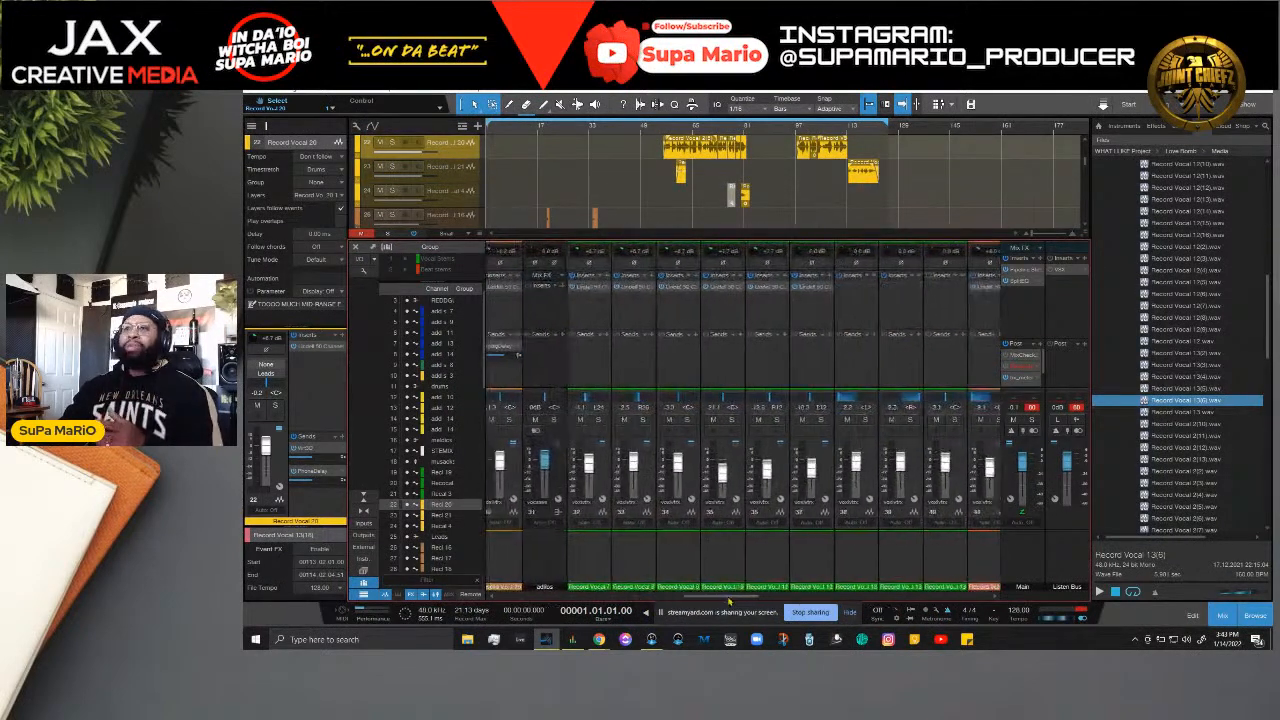
{"action": "left_click", "coordinate": [709, 572]}
Step: Inspect the effect channels, the VOX, LD, BG and Adlib mix buses, the music bus and the SubMix channel
{"action": "left_click_drag", "start_coordinate": [590, 597], "coordinate": [888, 598]}
{"action": "left_click", "coordinate": [735, 570]}
{"action": "left_click", "coordinate": [727, 551]}
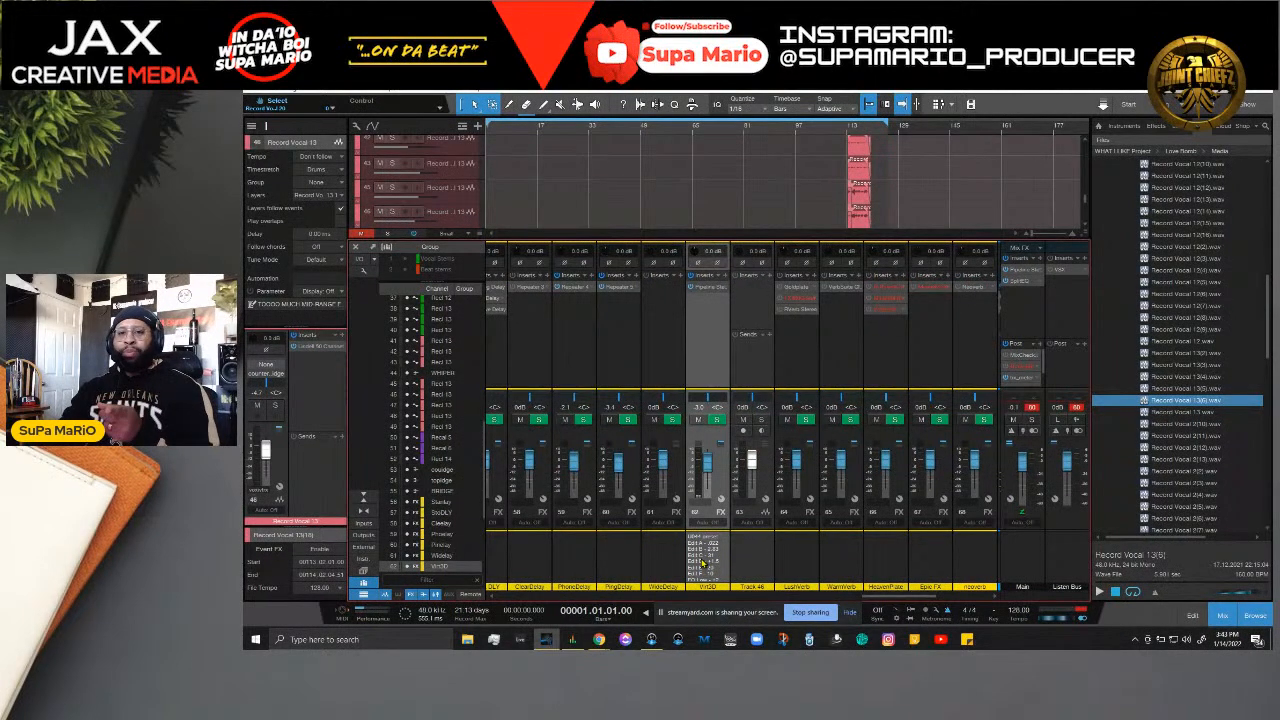
{"action": "left_click_drag", "start_coordinate": [910, 600], "coordinate": [995, 598]}
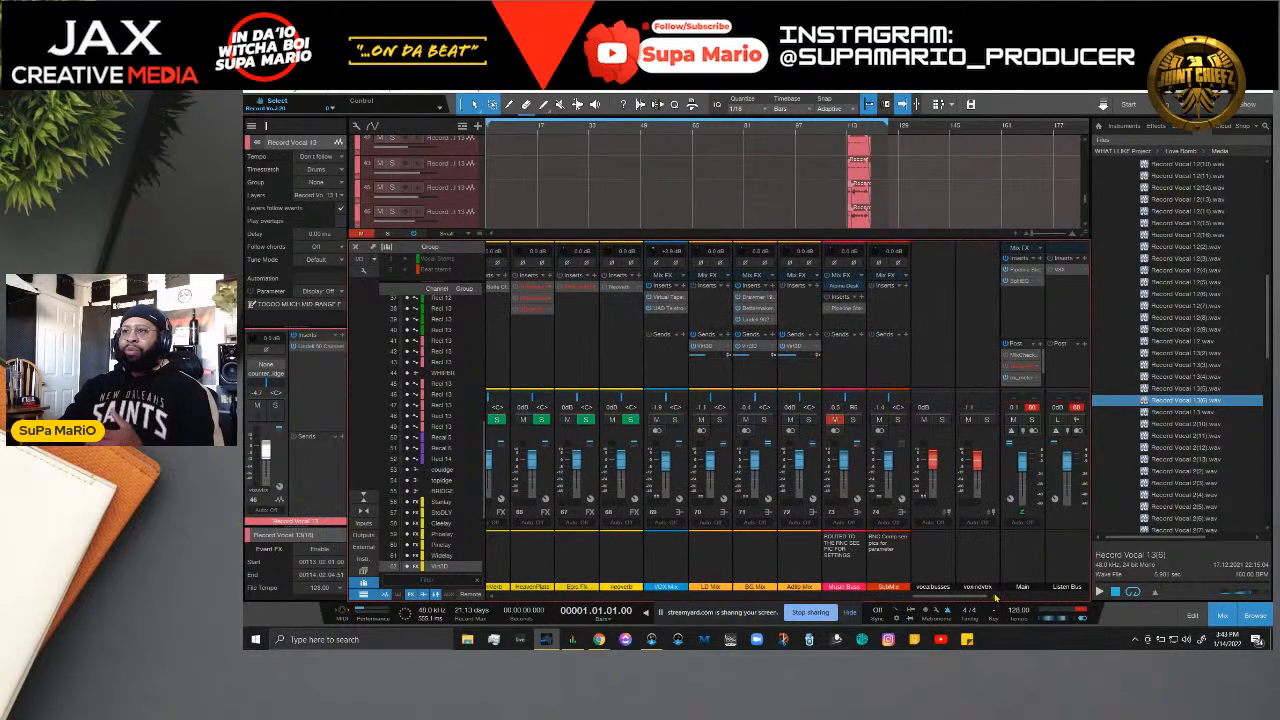
{"action": "left_click", "coordinate": [843, 556]}
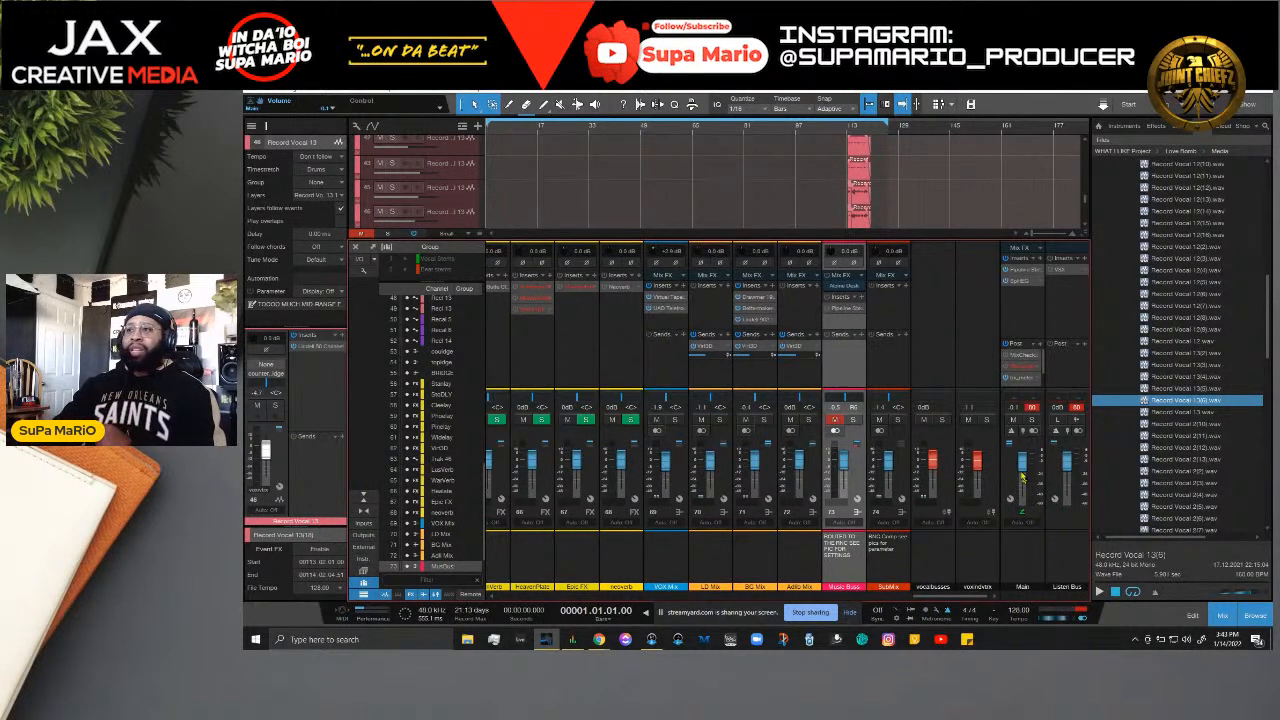
{"action": "left_click", "coordinate": [879, 580]}
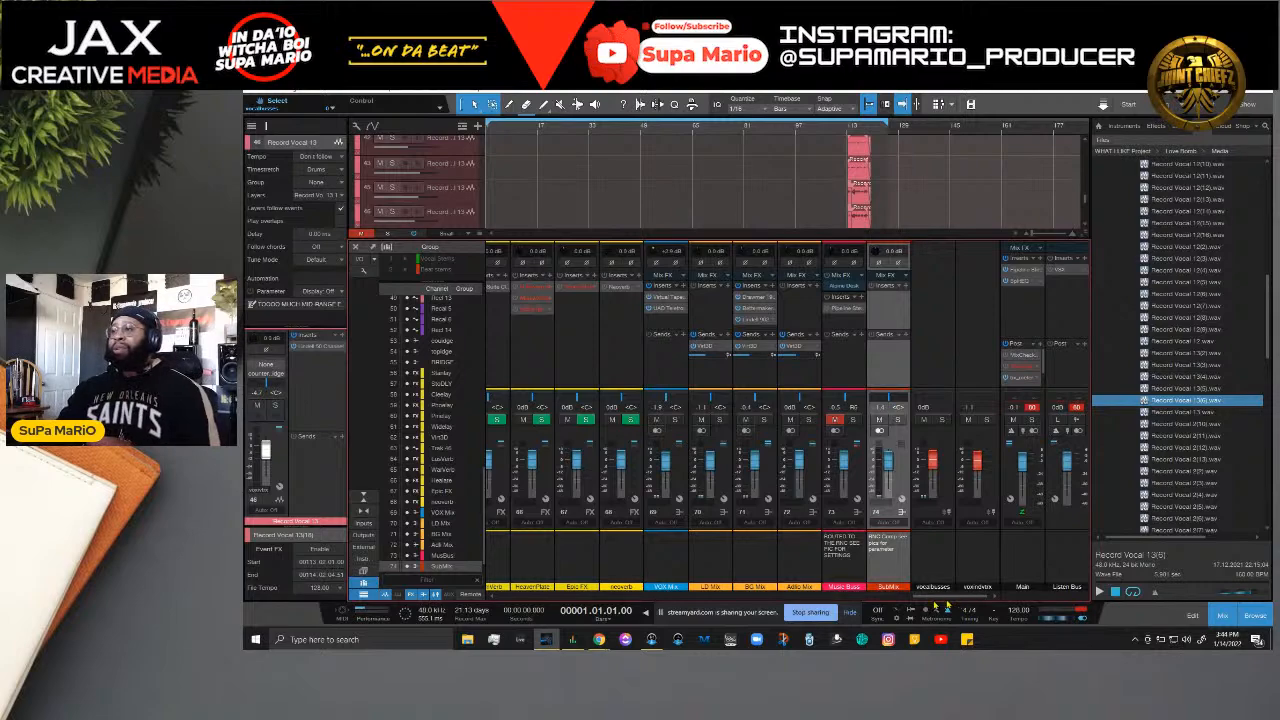
{"action": "left_click_drag", "start_coordinate": [955, 600], "coordinate": [510, 589]}
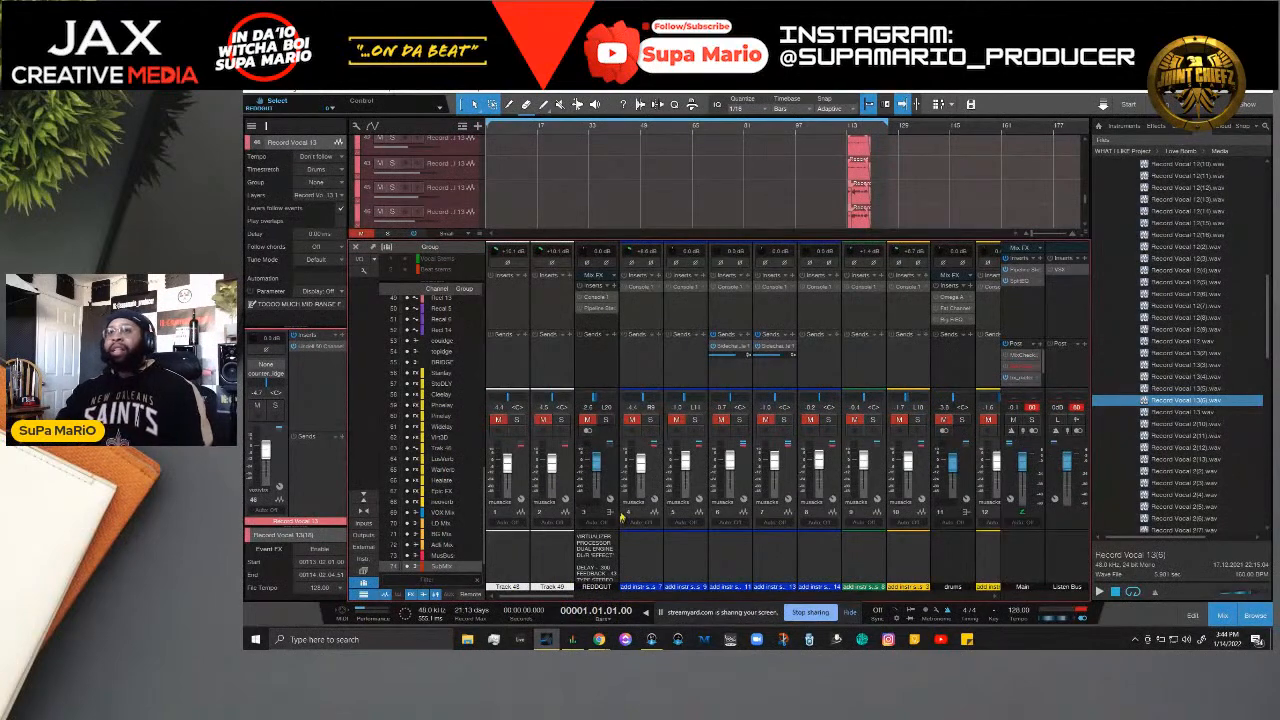
Step: Hide the console, select the Record Vocal 4 track and open the dialog for adding tracks below it
{"action": "key", "text": "F3"}
{"action": "scroll", "coordinate": [452, 243], "scroll_direction": "up", "scroll_amount": 10}
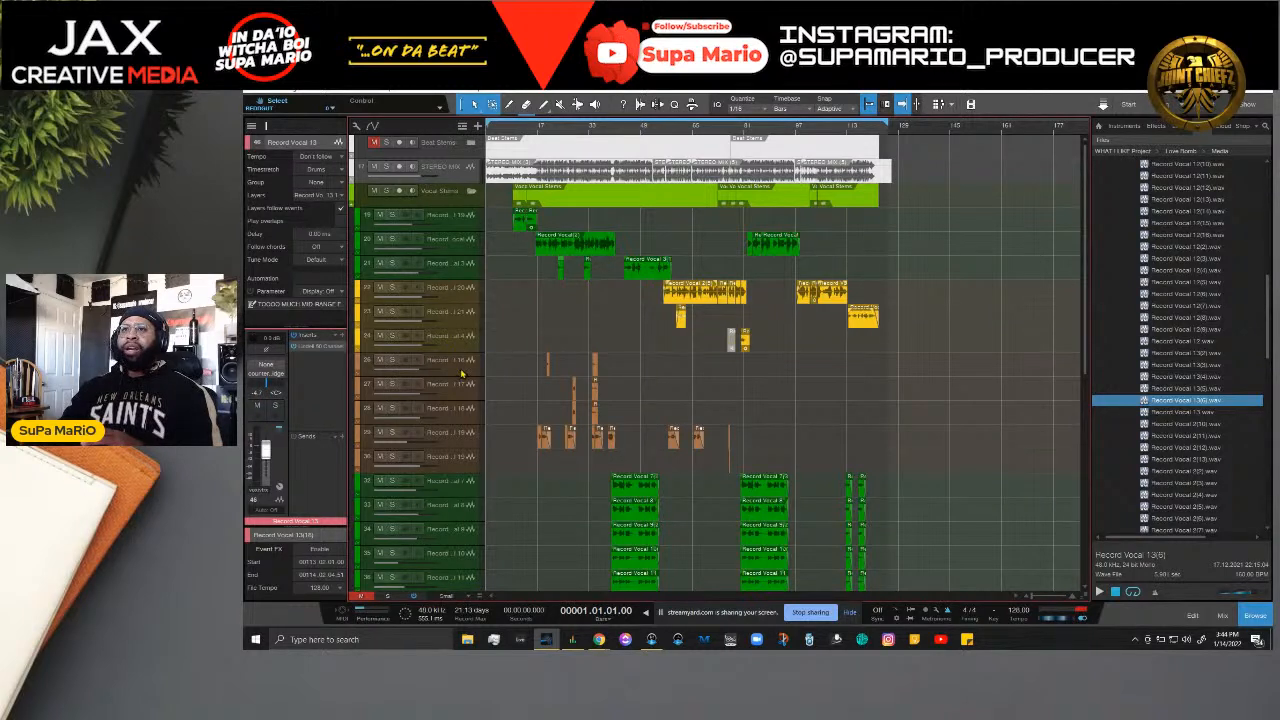
{"action": "left_click", "coordinate": [463, 372]}
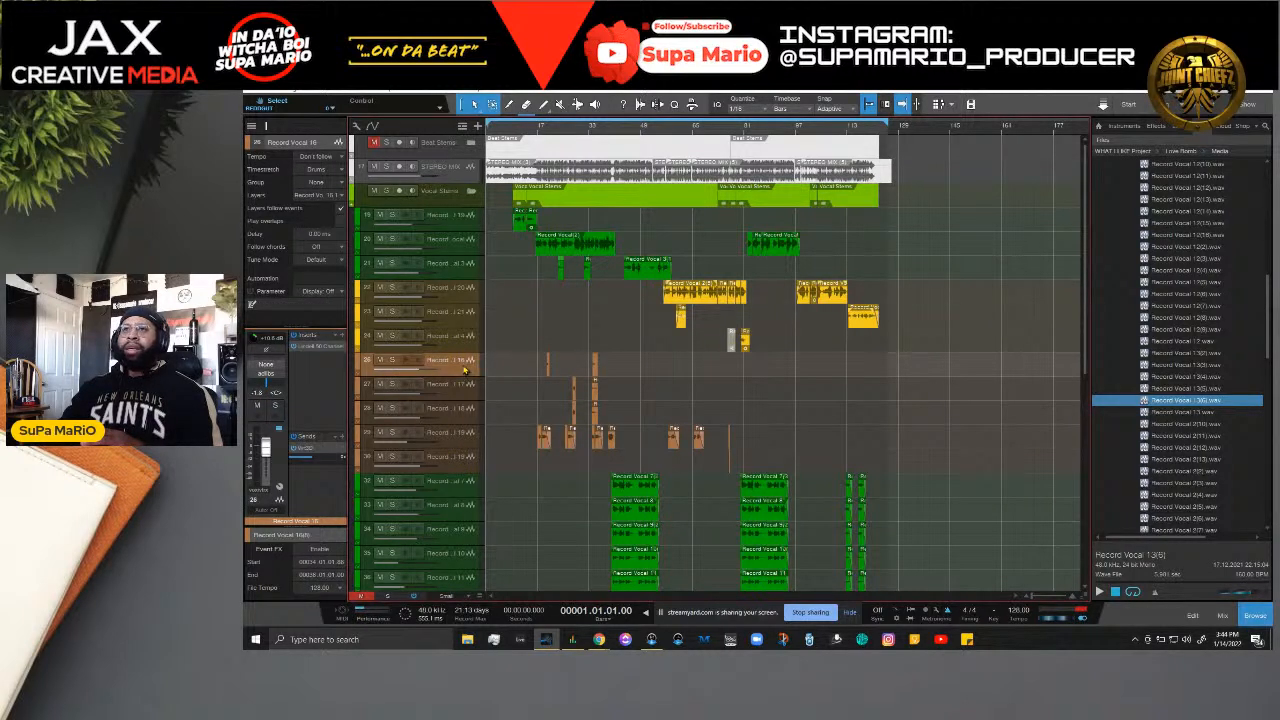
{"action": "left_click", "coordinate": [468, 346]}
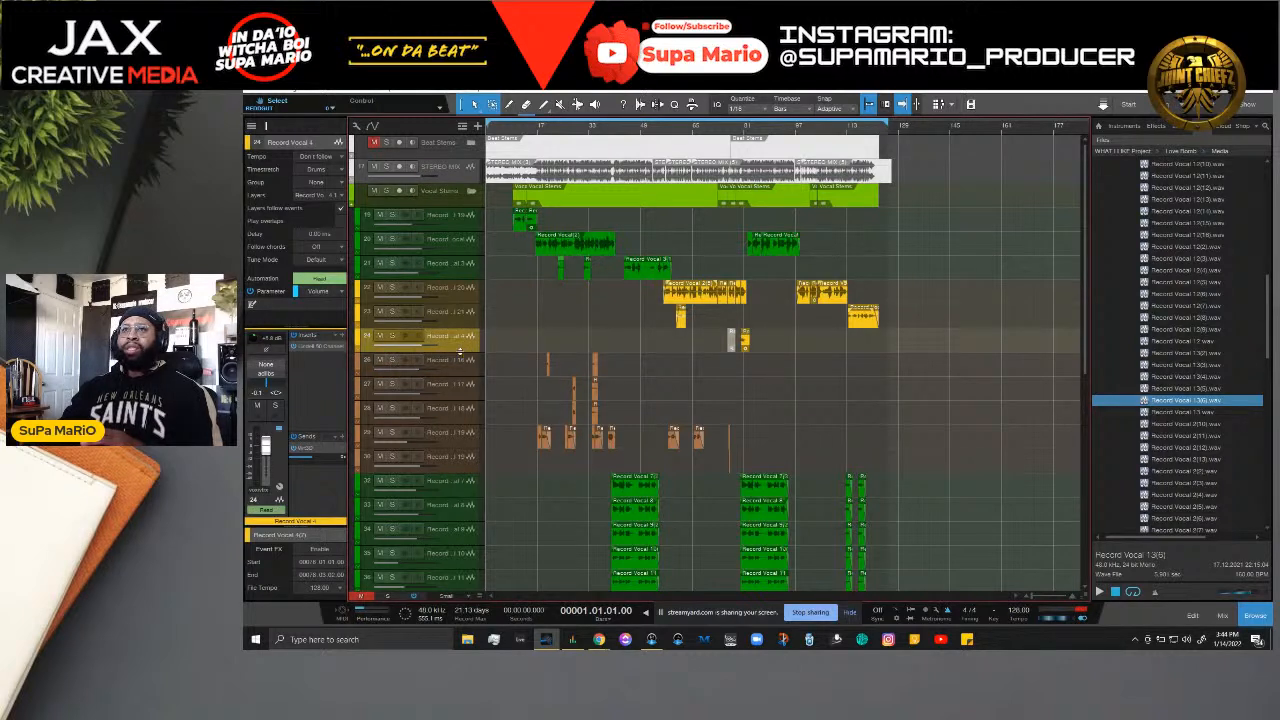
{"action": "left_click", "coordinate": [455, 371]}
{"action": "right_click", "coordinate": [462, 354]}
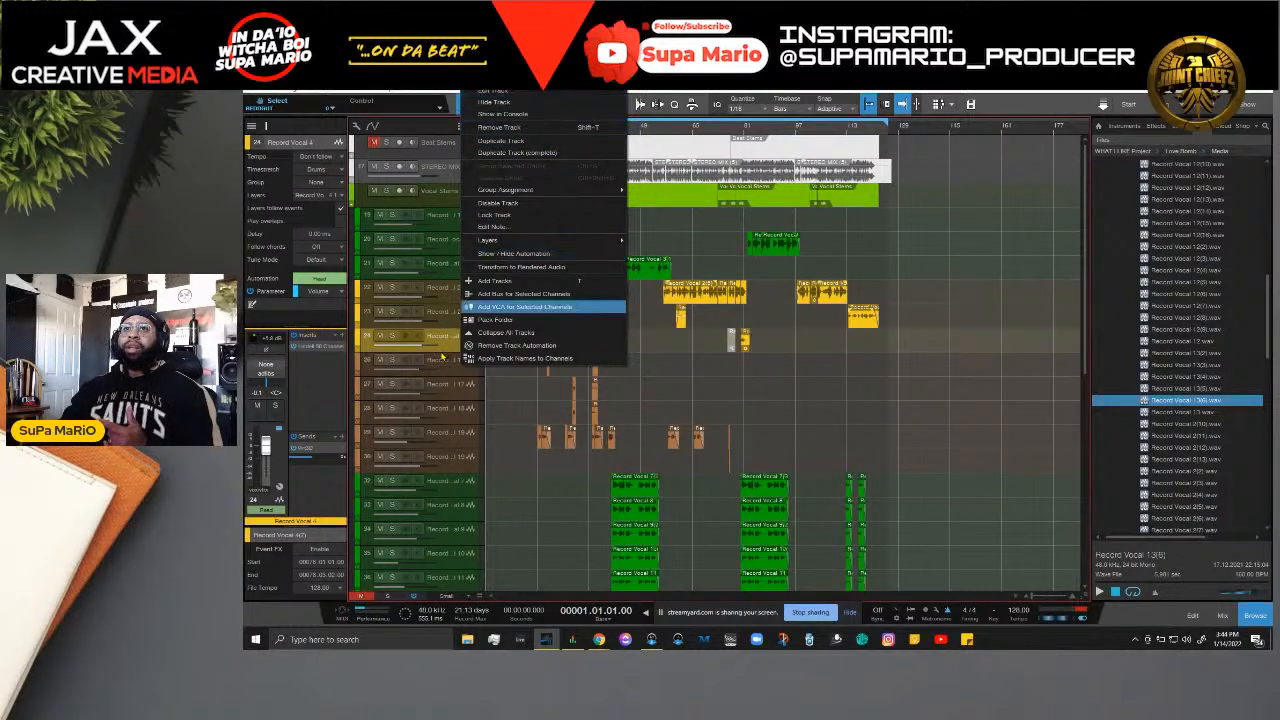
{"action": "right_click", "coordinate": [446, 352]}
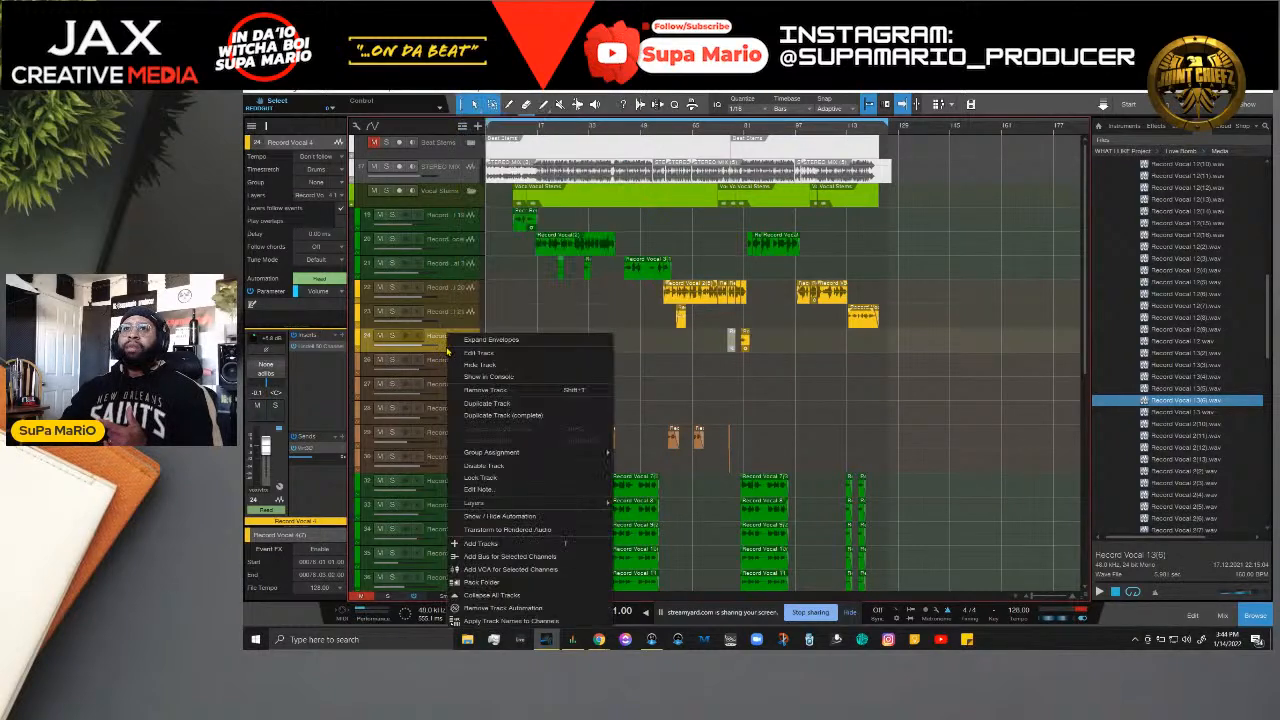
{"action": "left_click", "coordinate": [497, 546]}
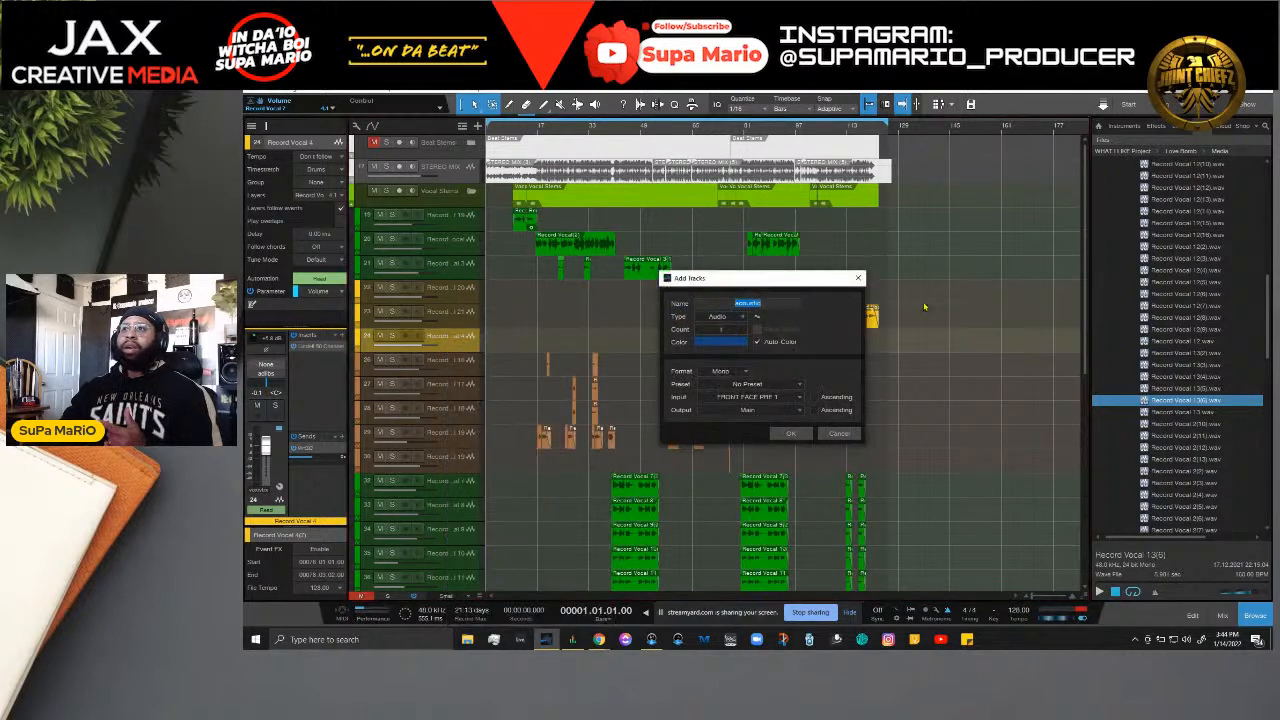
Step: Name the new audio track "Lead vox print"
{"action": "key", "text": "BackSpace"}
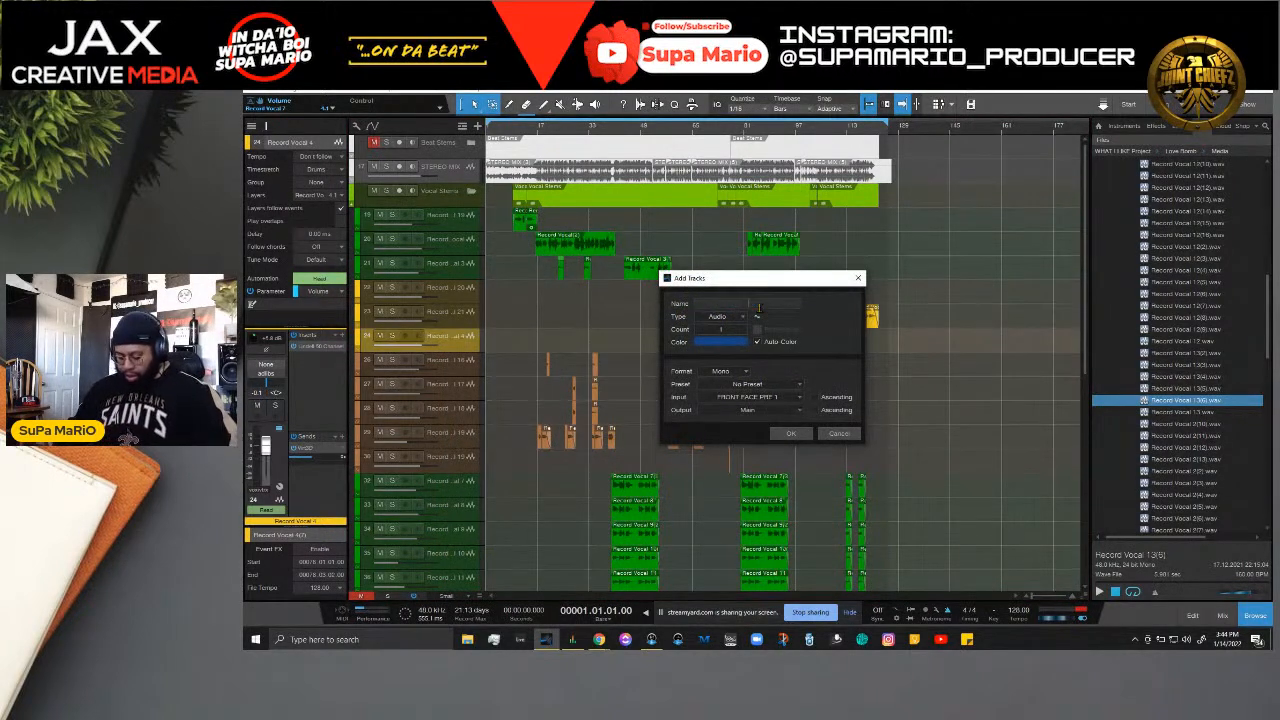
{"action": "type", "text": "Leads"}
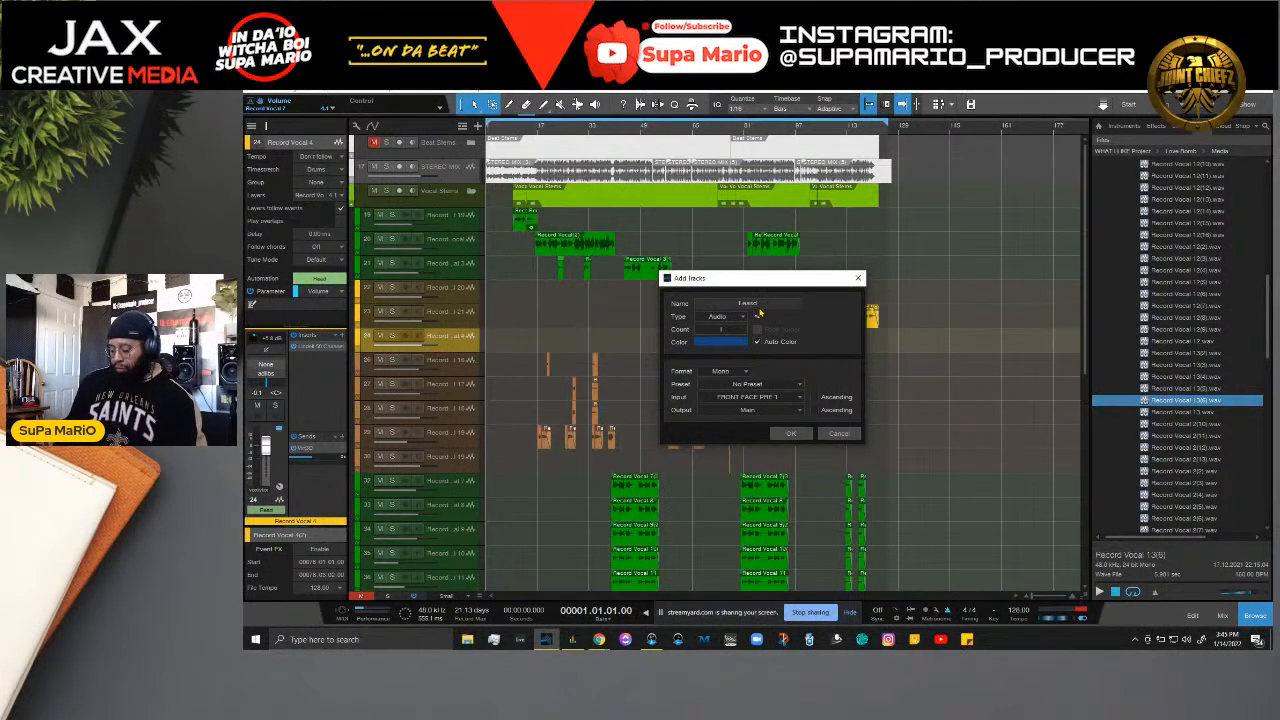
{"action": "type", "text": " vox"}
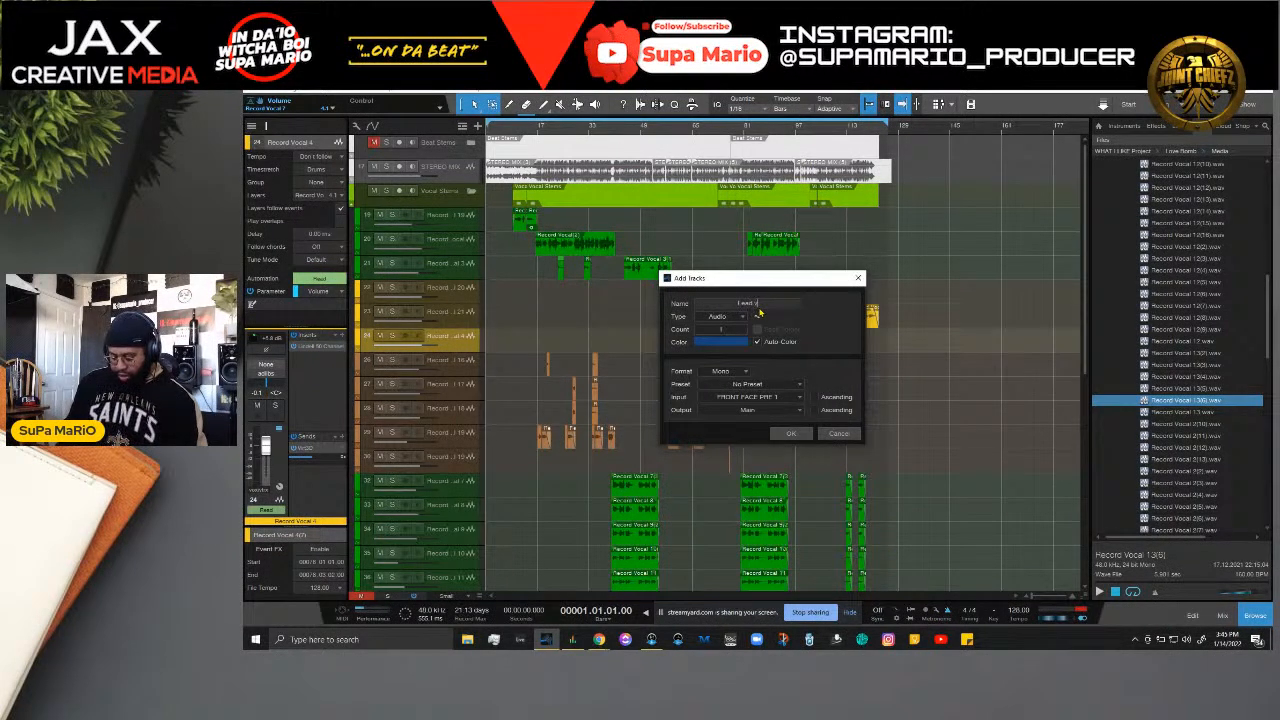
{"action": "type", "text": " pro"}
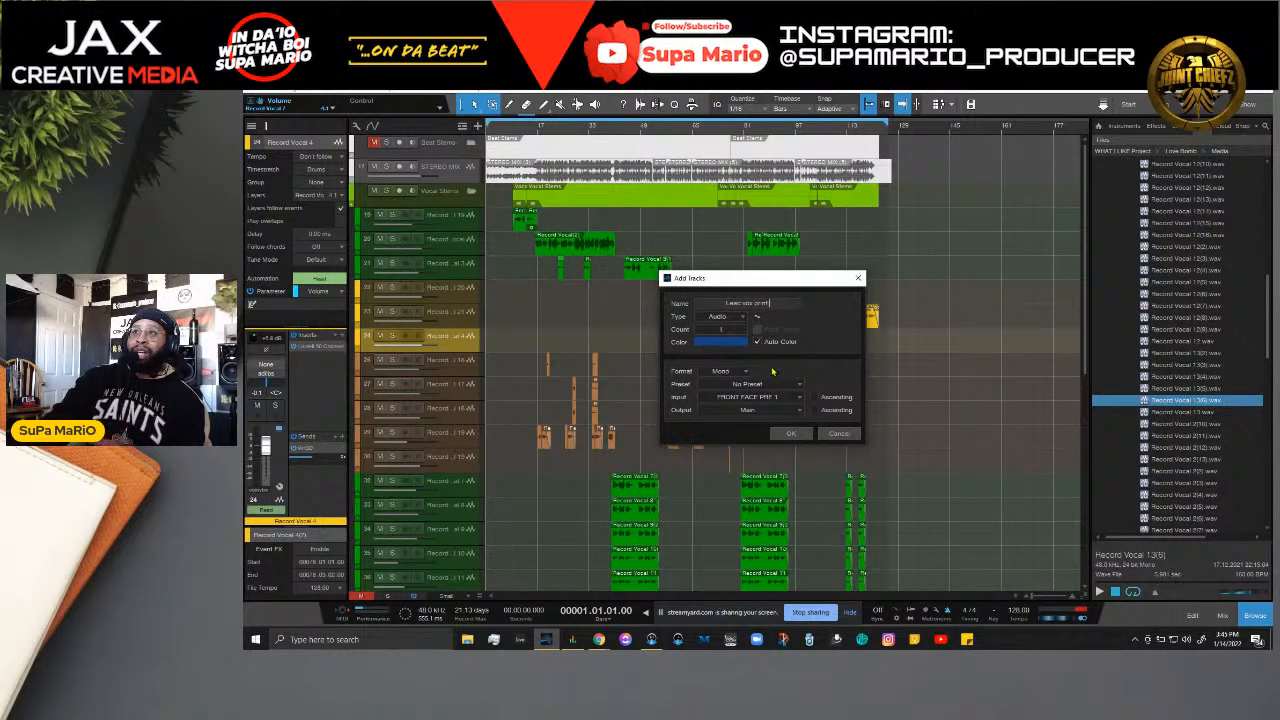
Step: Set the new track's format to Stereo and create it
{"action": "left_click", "coordinate": [732, 329]}
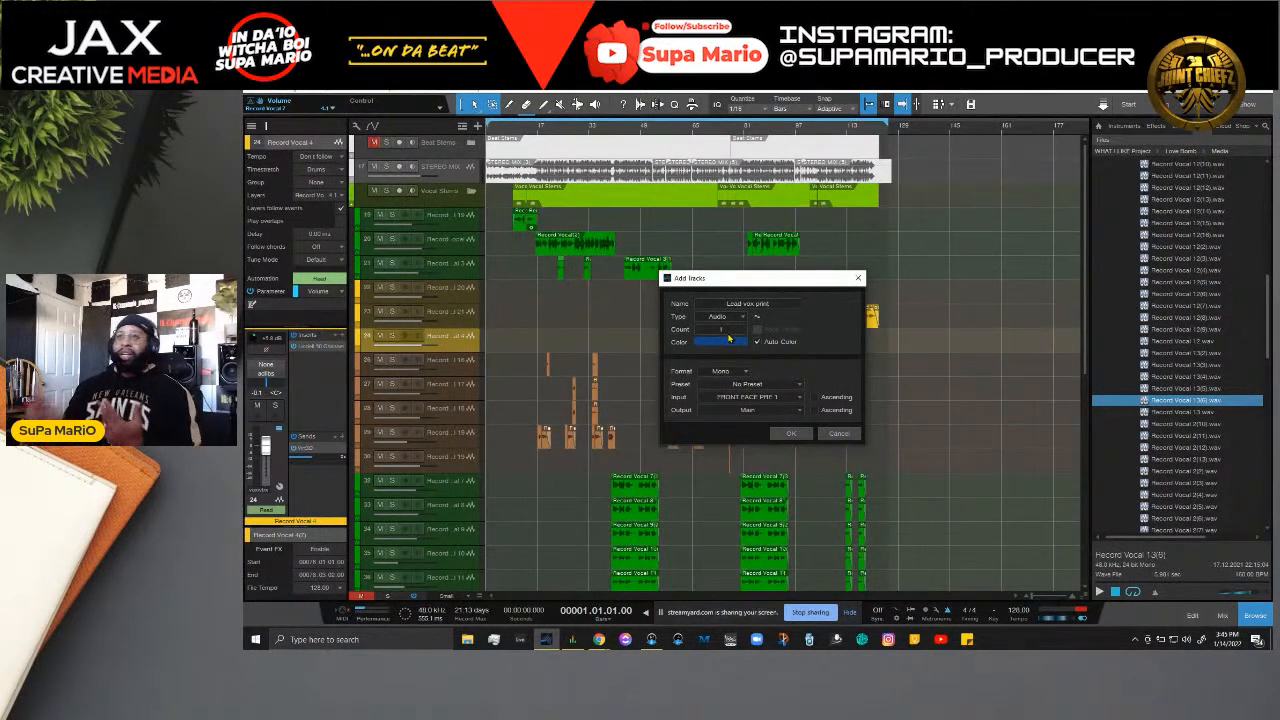
{"action": "left_click", "coordinate": [731, 372]}
{"action": "left_click", "coordinate": [738, 396]}
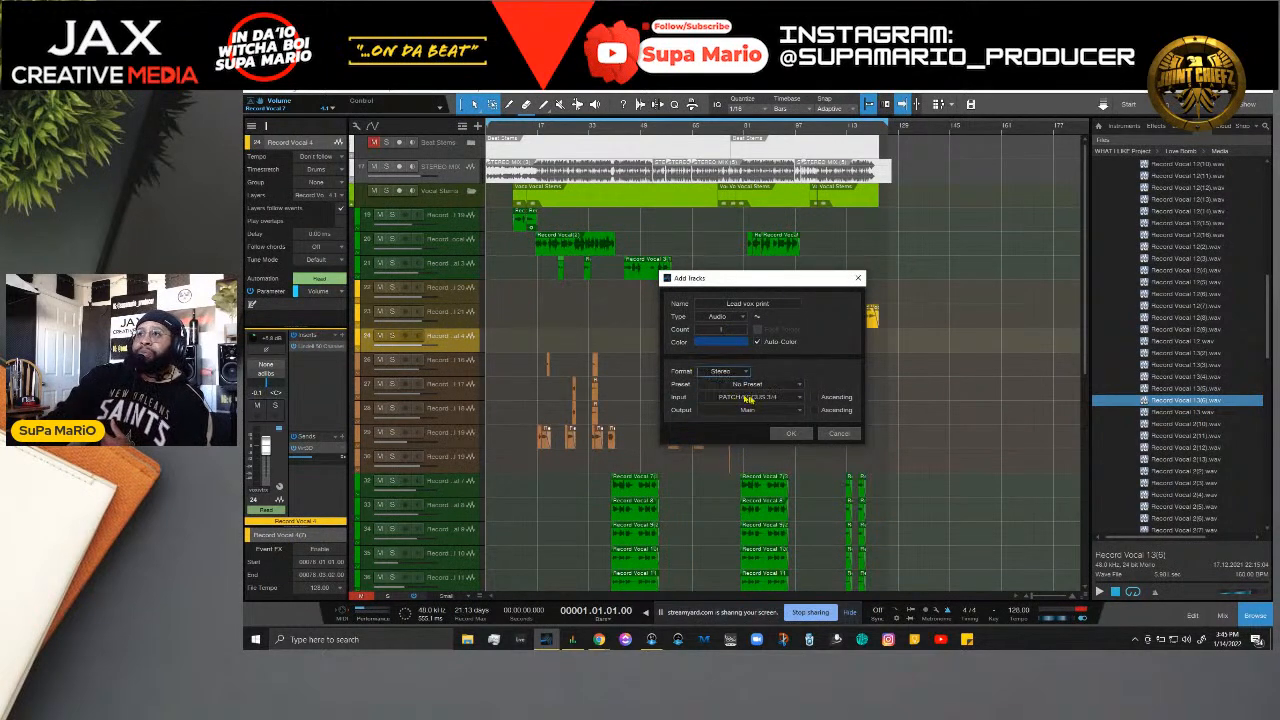
{"action": "left_click", "coordinate": [800, 436]}
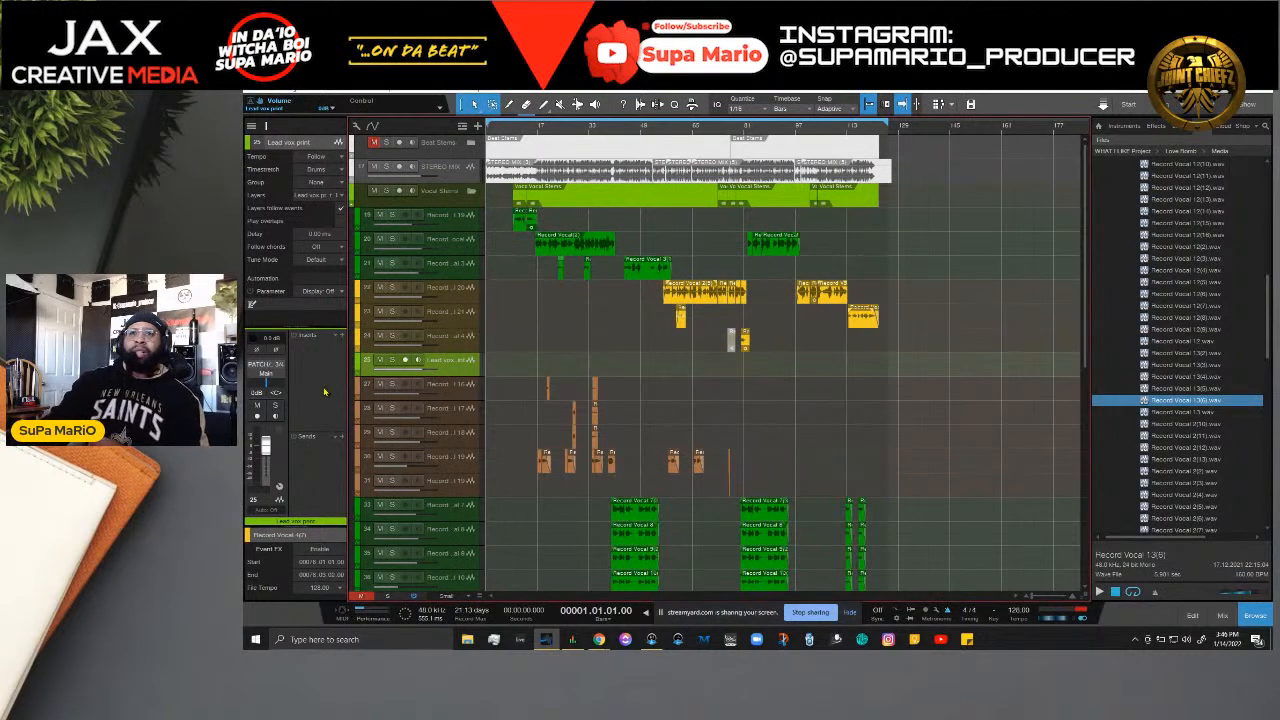
Step: Show the console, locate the Lead vox print channel beside the Leads bus and reveal the channels' input and output routing
{"action": "key", "text": "F3"}
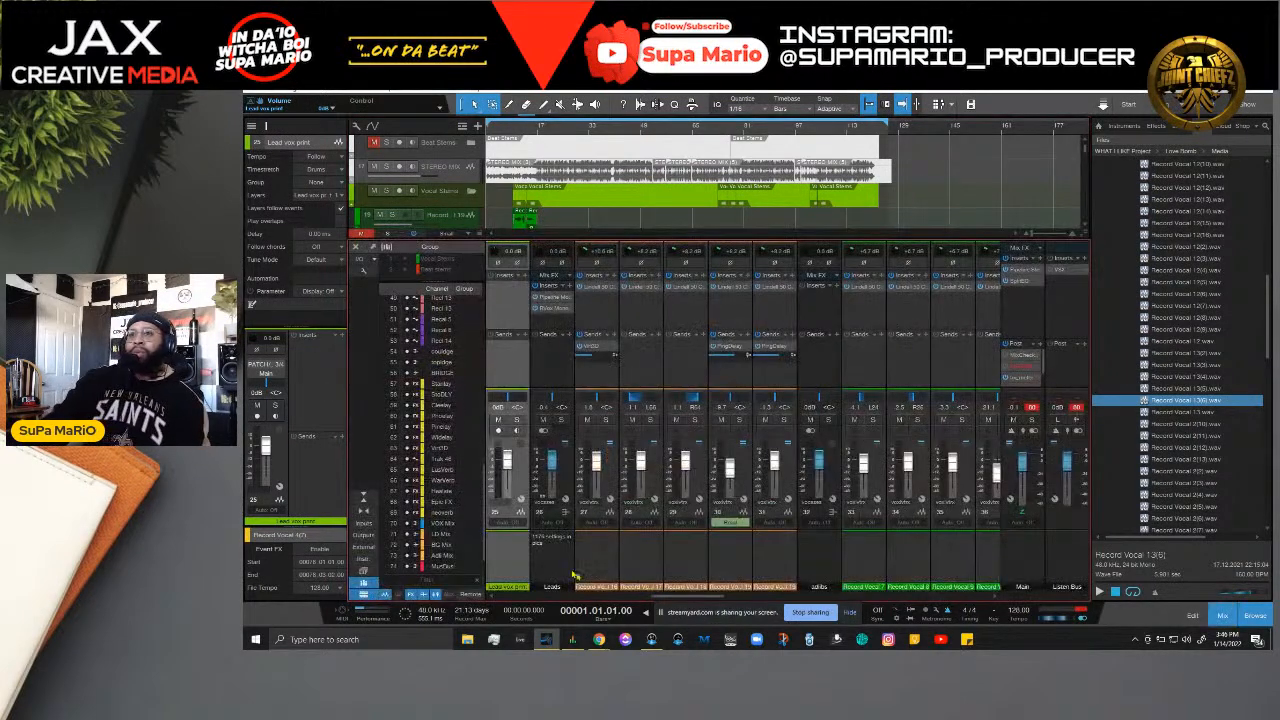
{"action": "key", "text": "F3"}
{"action": "key", "text": "F3"}
{"action": "scroll", "coordinate": [620, 587], "scroll_direction": "left", "scroll_amount": 6}
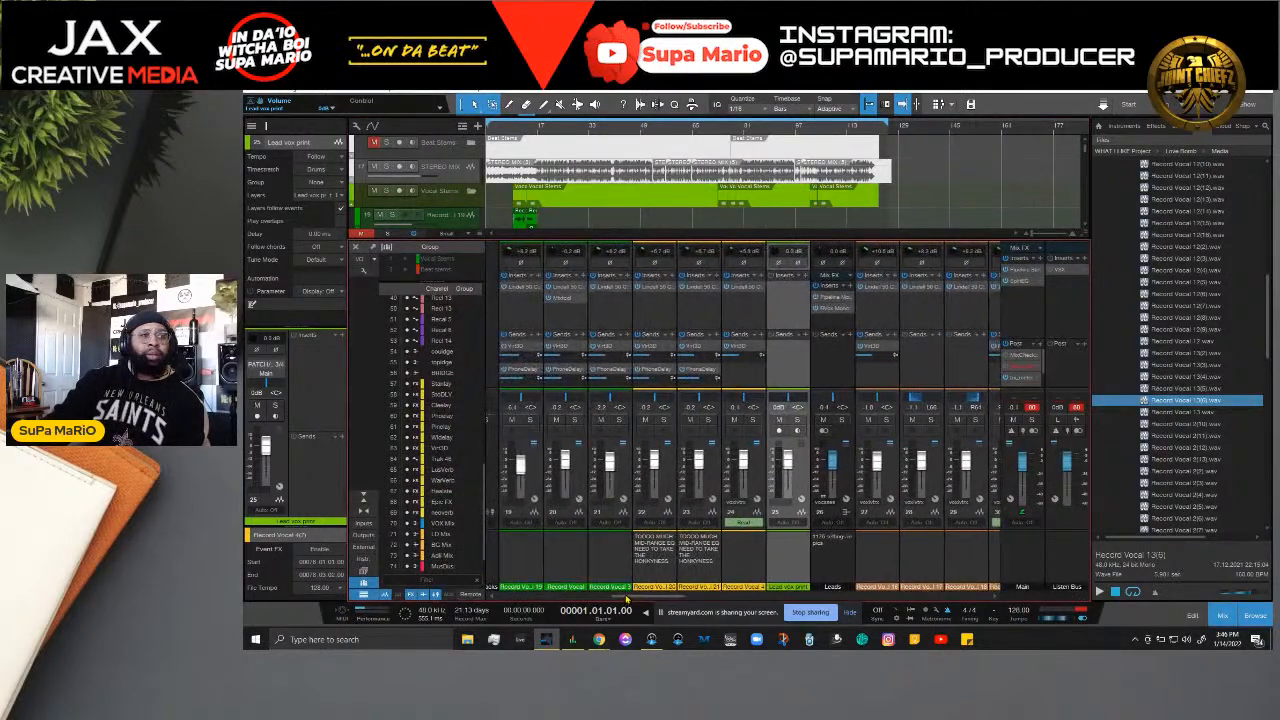
{"action": "left_click", "coordinate": [828, 568]}
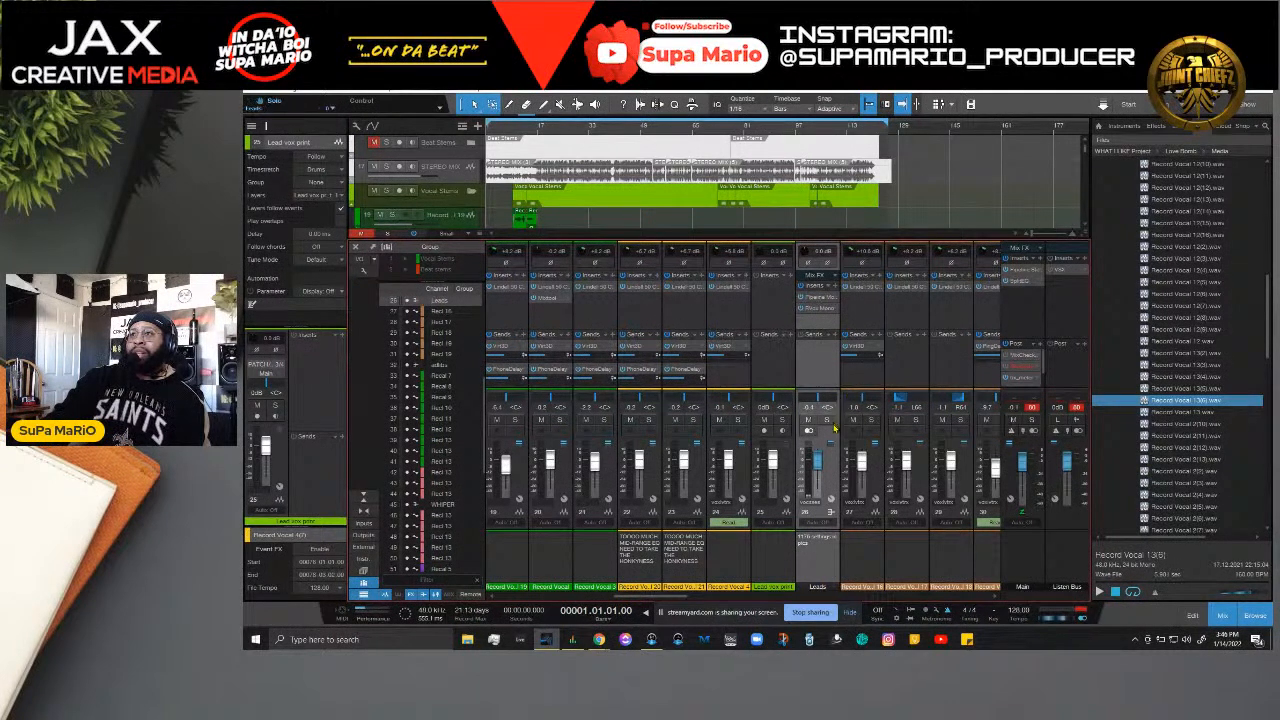
{"action": "left_click", "coordinate": [777, 566]}
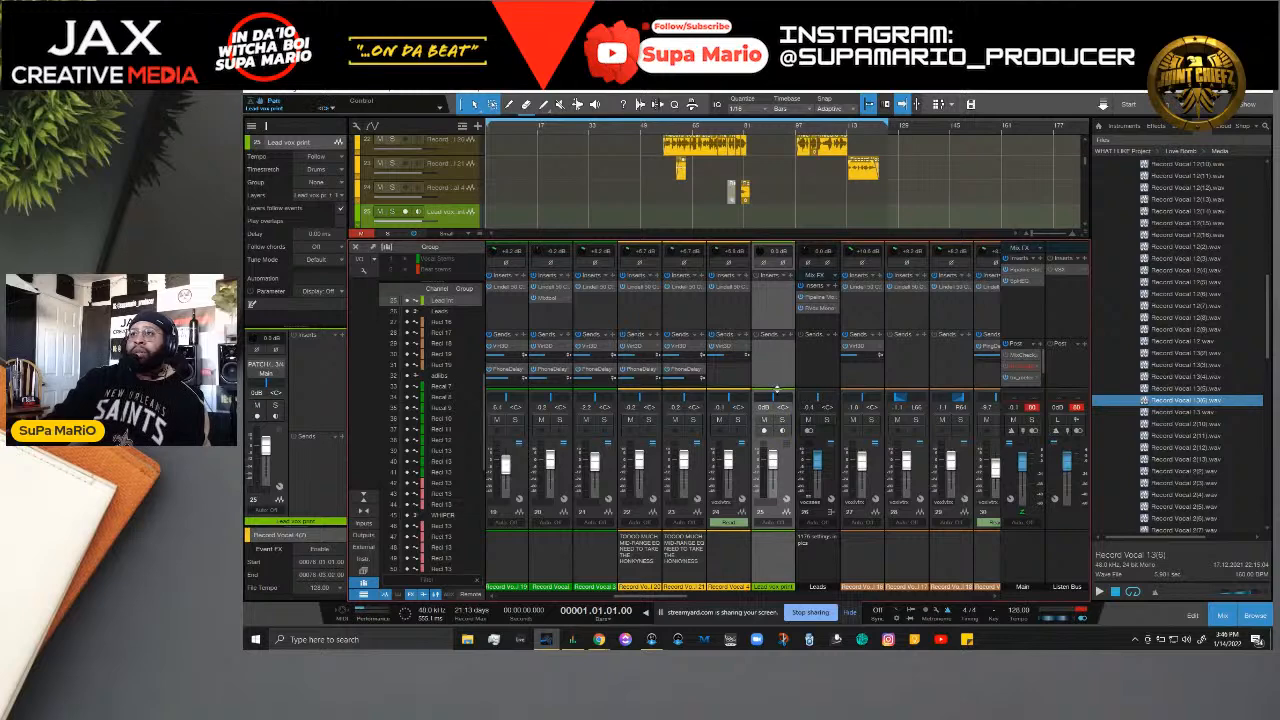
{"action": "scroll", "coordinate": [780, 364], "scroll_direction": "down", "scroll_amount": 1}
{"action": "scroll", "coordinate": [780, 364], "scroll_direction": "down", "scroll_amount": 2}
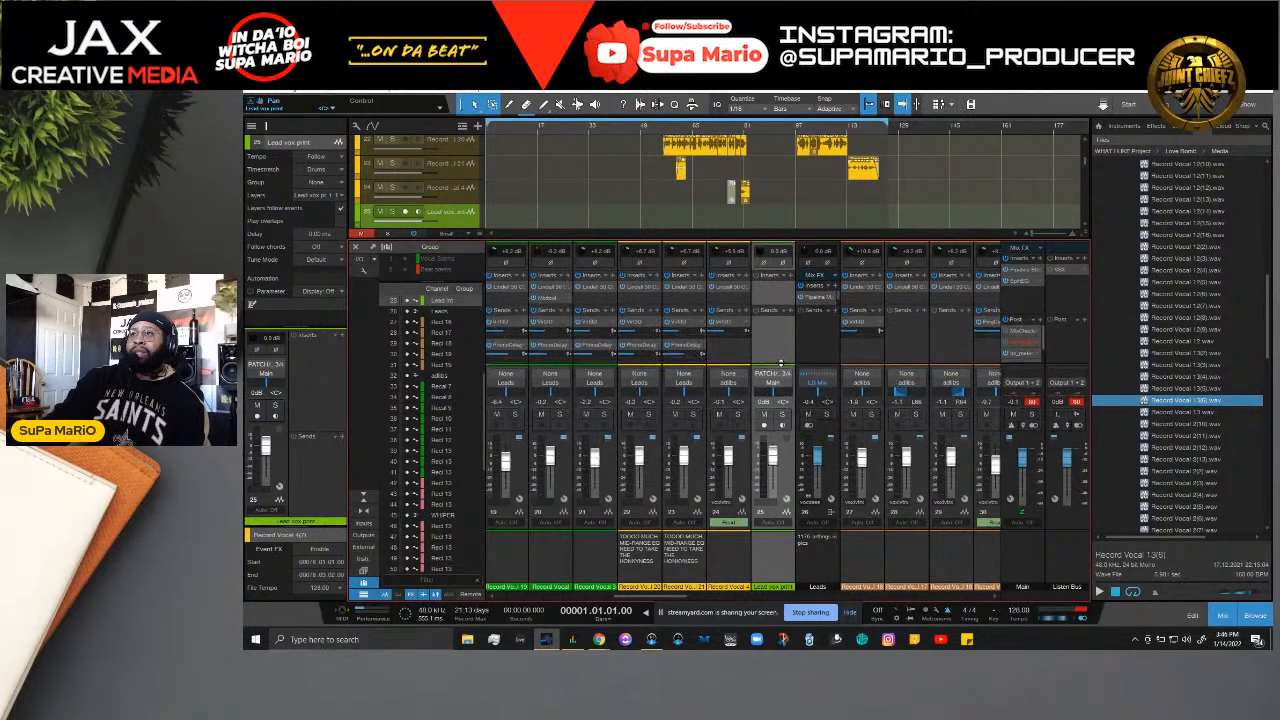
Step: Set the Lead vox print channel's input to the Leads bus and check it against the neighbouring Leads channel
{"action": "left_click", "coordinate": [775, 380]}
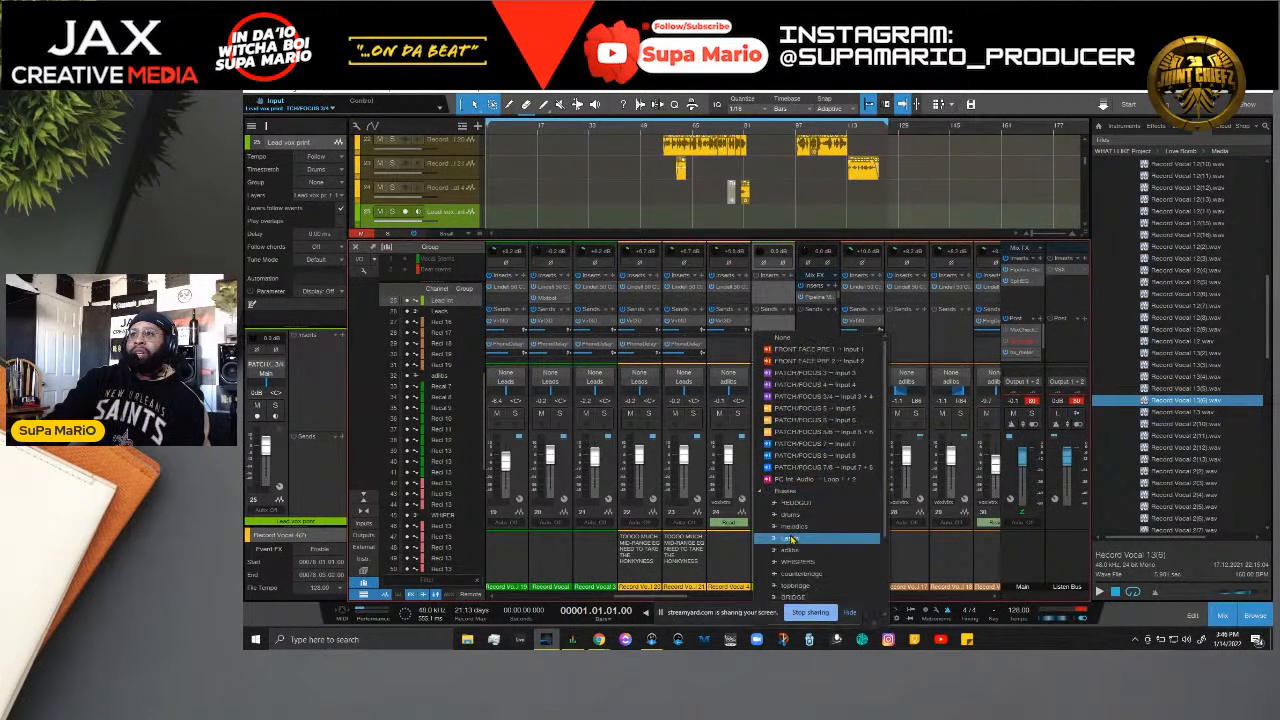
{"action": "left_click", "coordinate": [793, 540]}
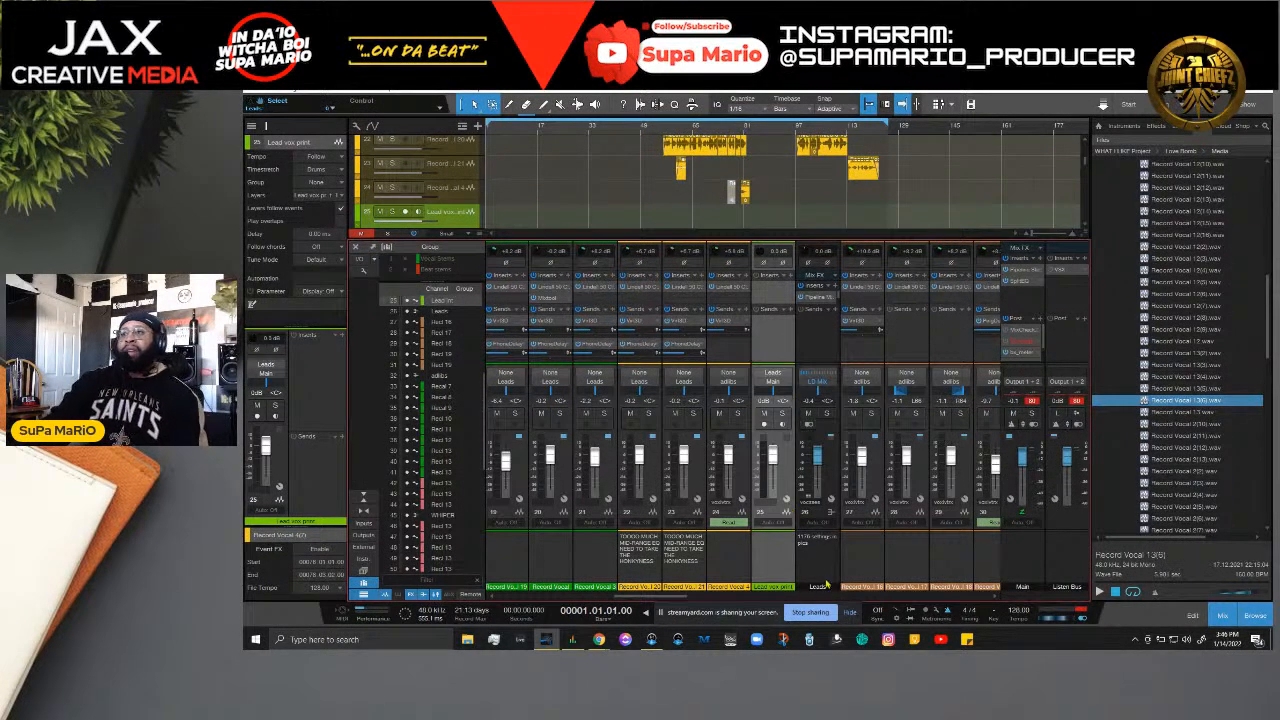
{"action": "left_click", "coordinate": [825, 570]}
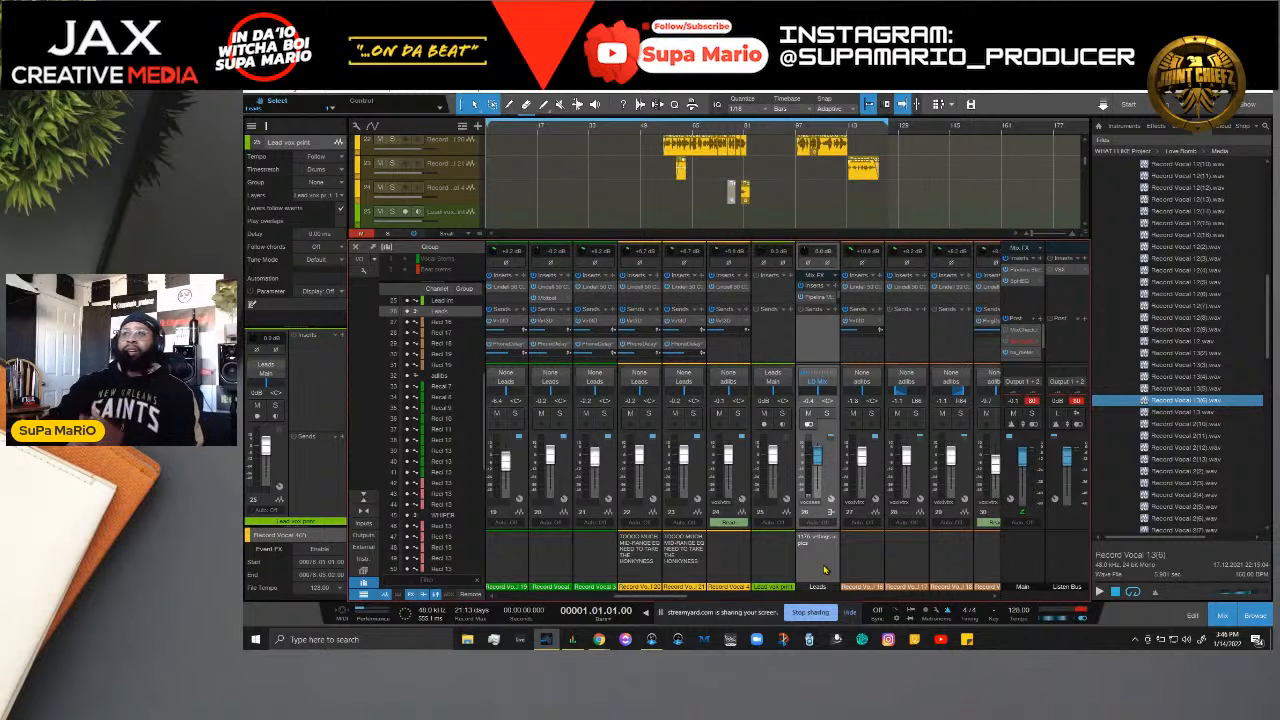
{"action": "left_click", "coordinate": [766, 550]}
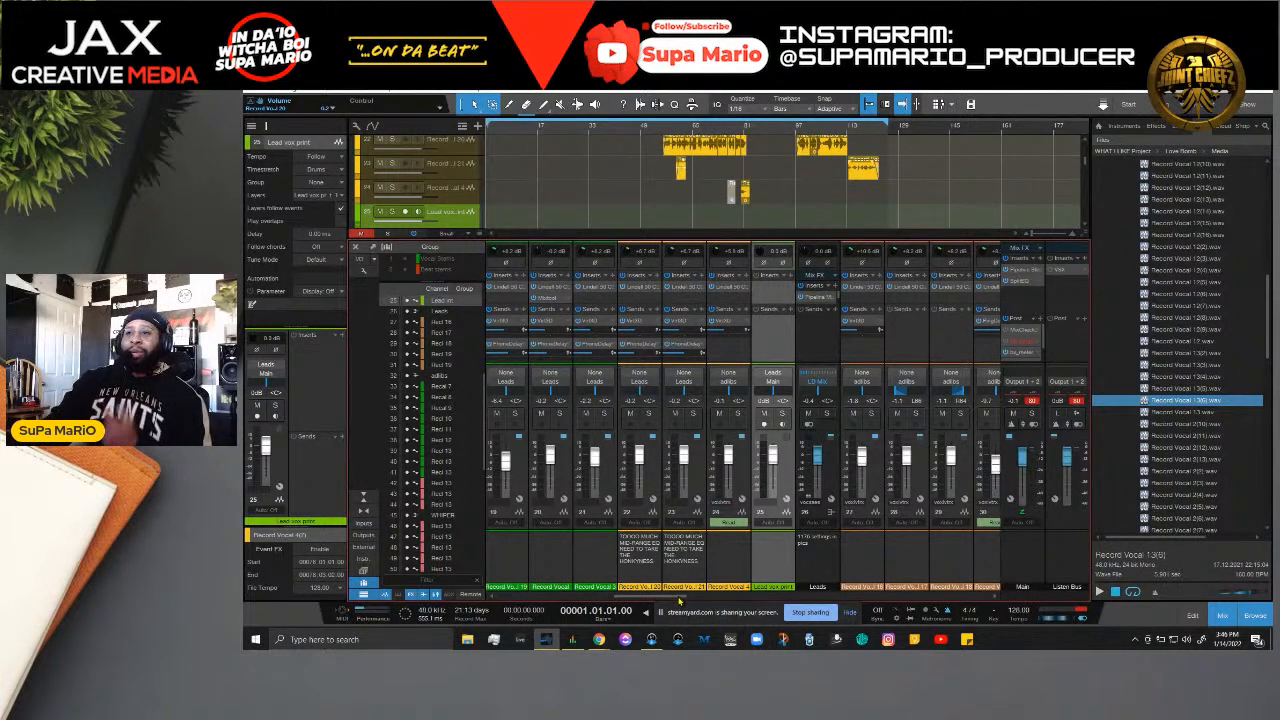
Step: Locate the yellow audio track at the end of the track list, among the effects channels, and rename it "Reverb print"
{"action": "left_click_drag", "start_coordinate": [679, 601], "coordinate": [910, 606]}
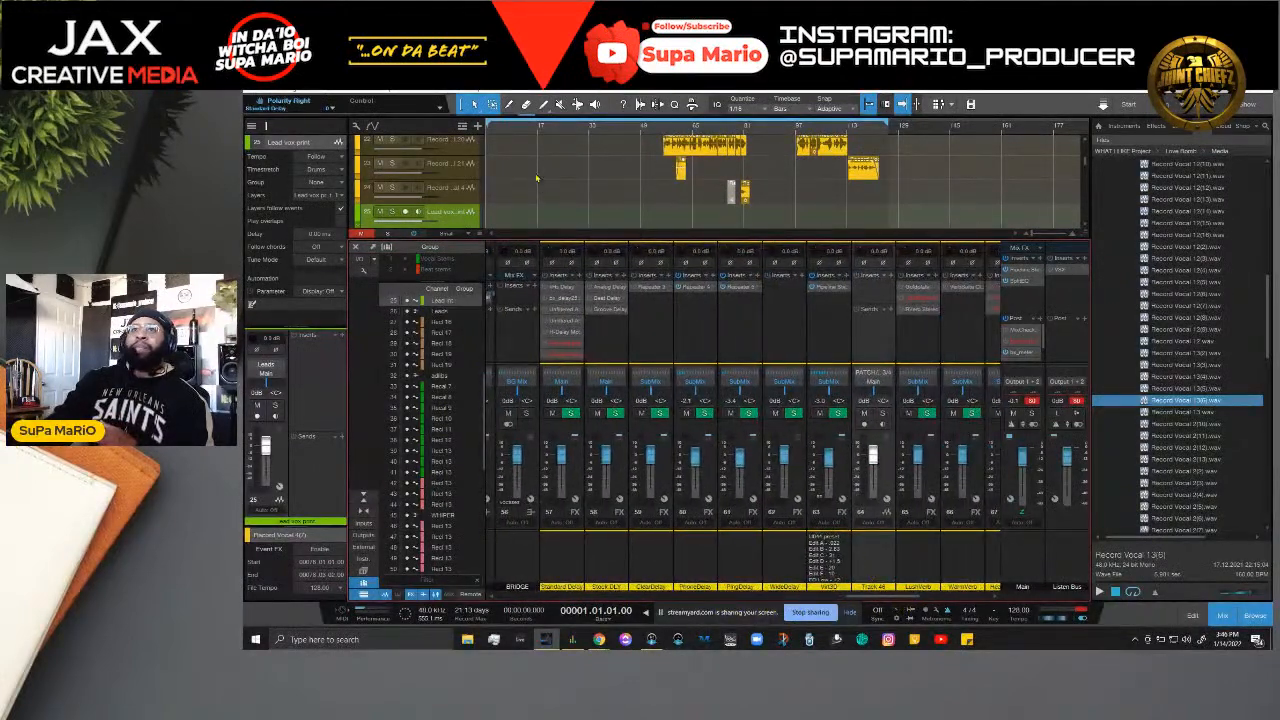
{"action": "scroll", "coordinate": [440, 195], "scroll_direction": "up", "scroll_amount": 3}
{"action": "scroll", "coordinate": [440, 195], "scroll_direction": "down", "scroll_amount": 4}
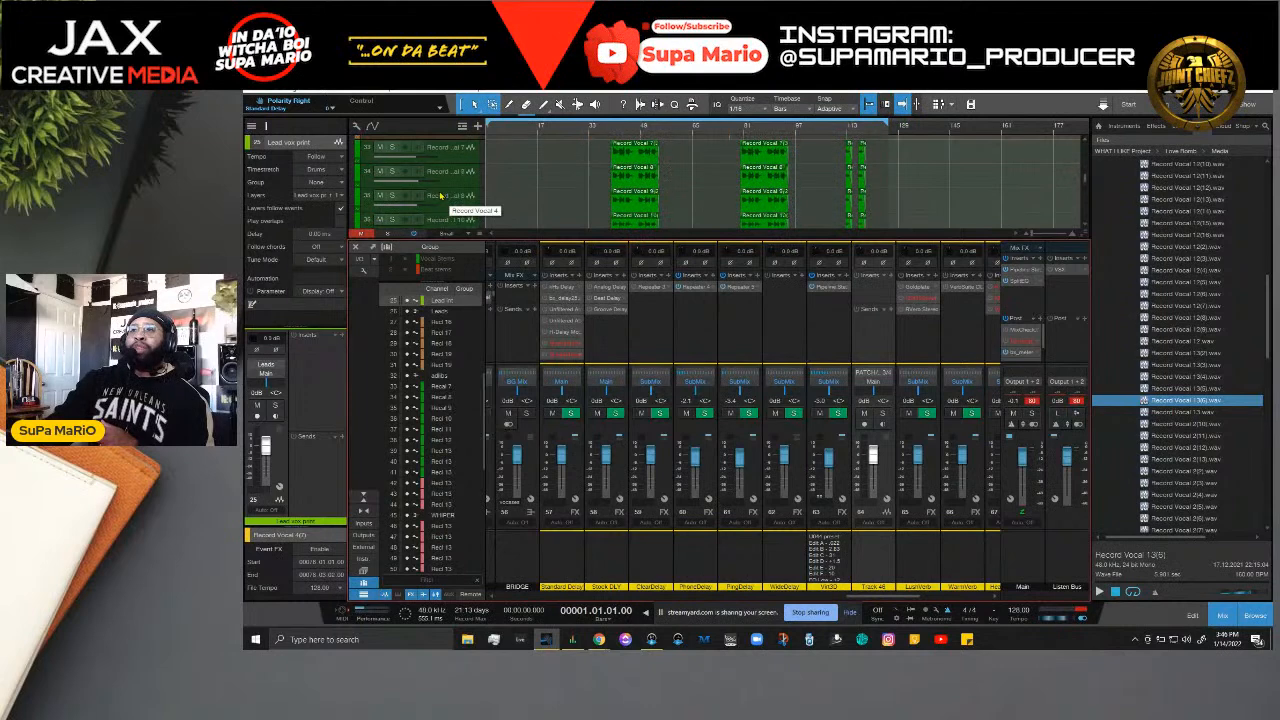
{"action": "scroll", "coordinate": [441, 196], "scroll_direction": "down", "scroll_amount": 6}
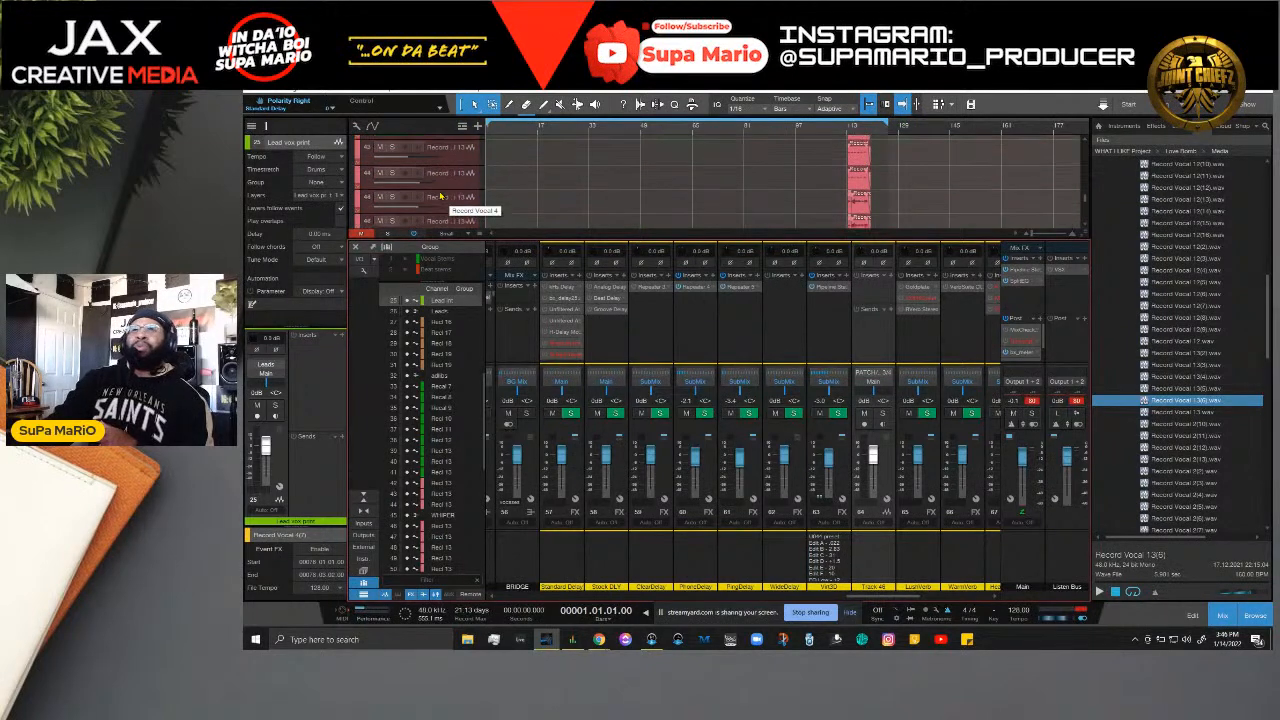
{"action": "scroll", "coordinate": [440, 195], "scroll_direction": "down", "scroll_amount": 3}
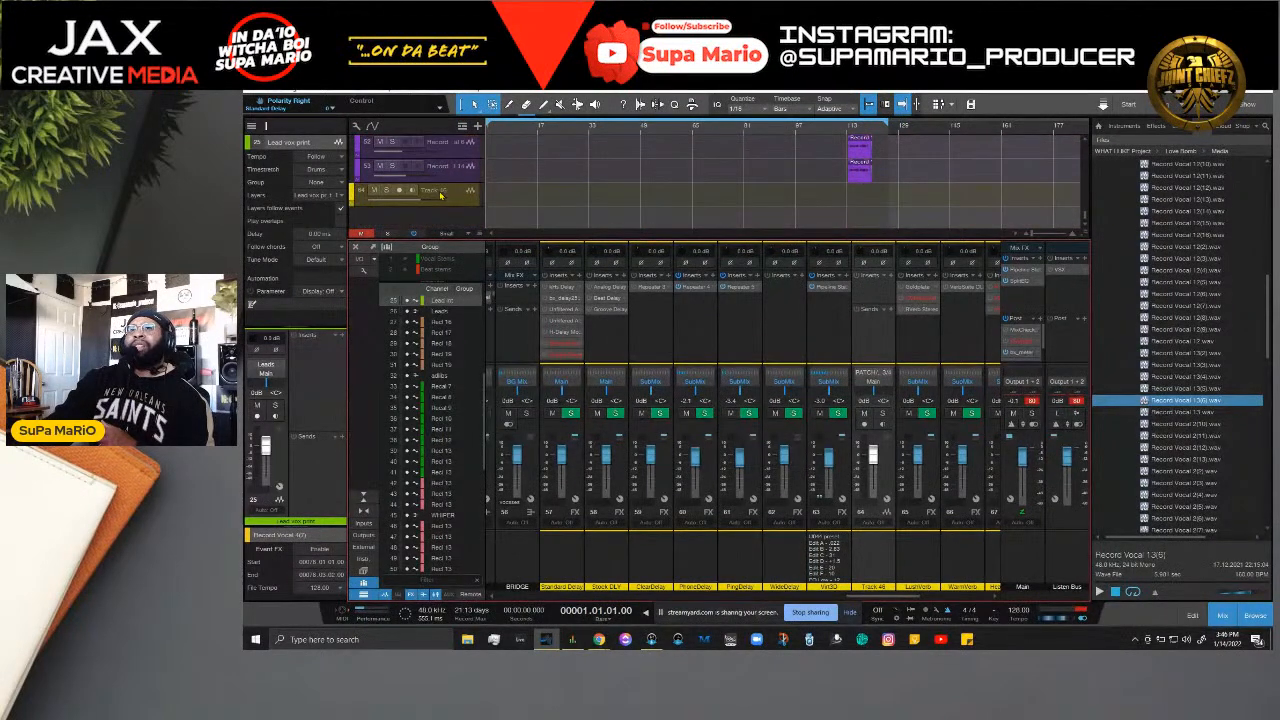
{"action": "left_click", "coordinate": [463, 205]}
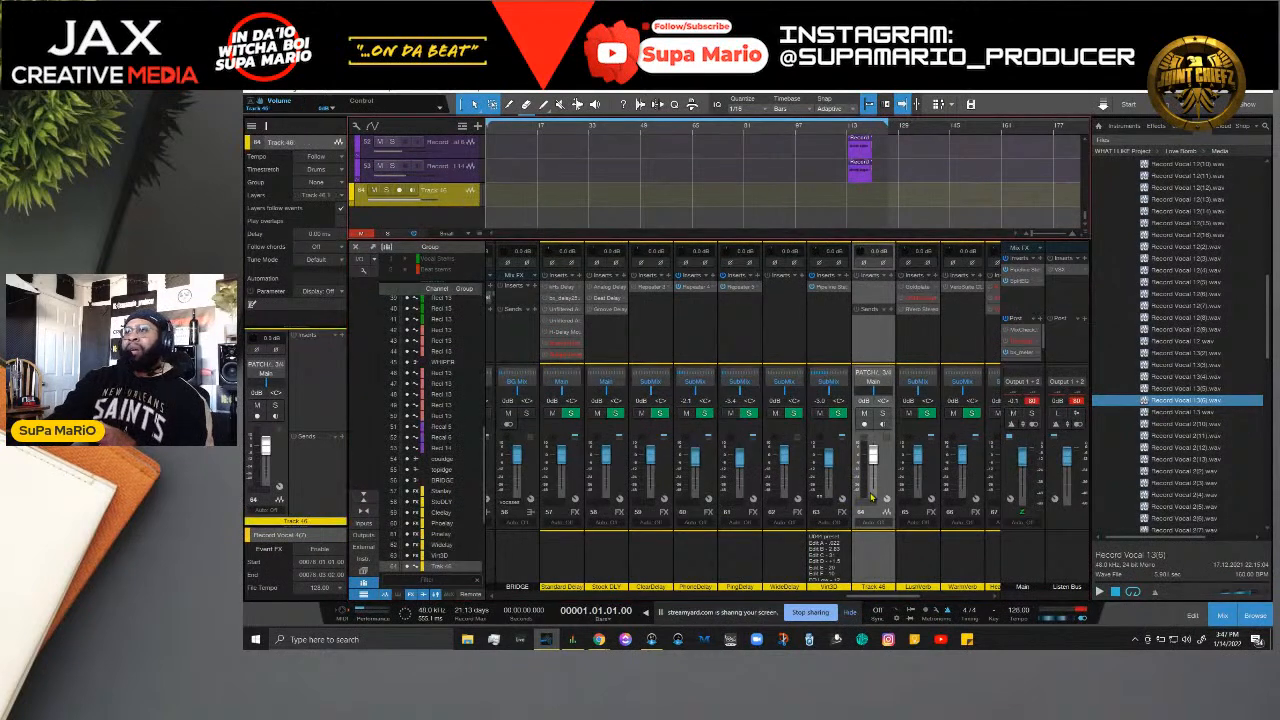
{"action": "double_click", "coordinate": [438, 190]}
{"action": "type", "text": "Pi"}
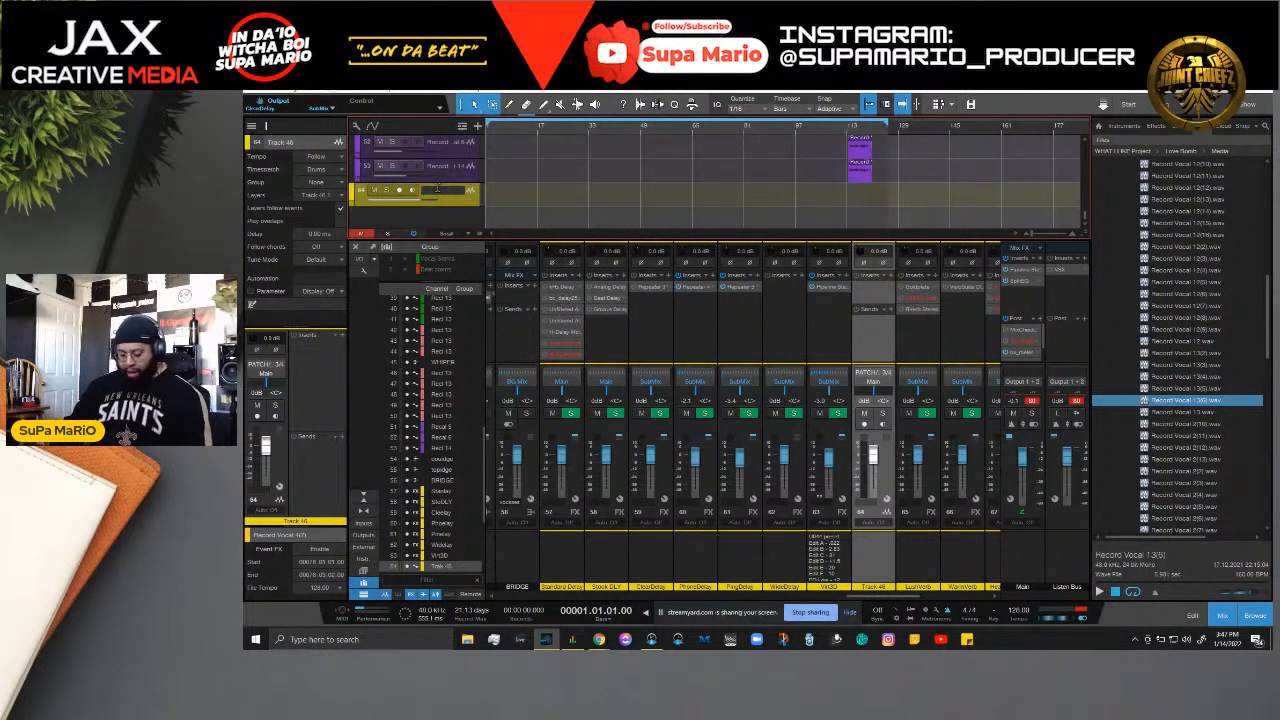
{"action": "type", "text": "verb print"}
{"action": "key", "text": "Return"}
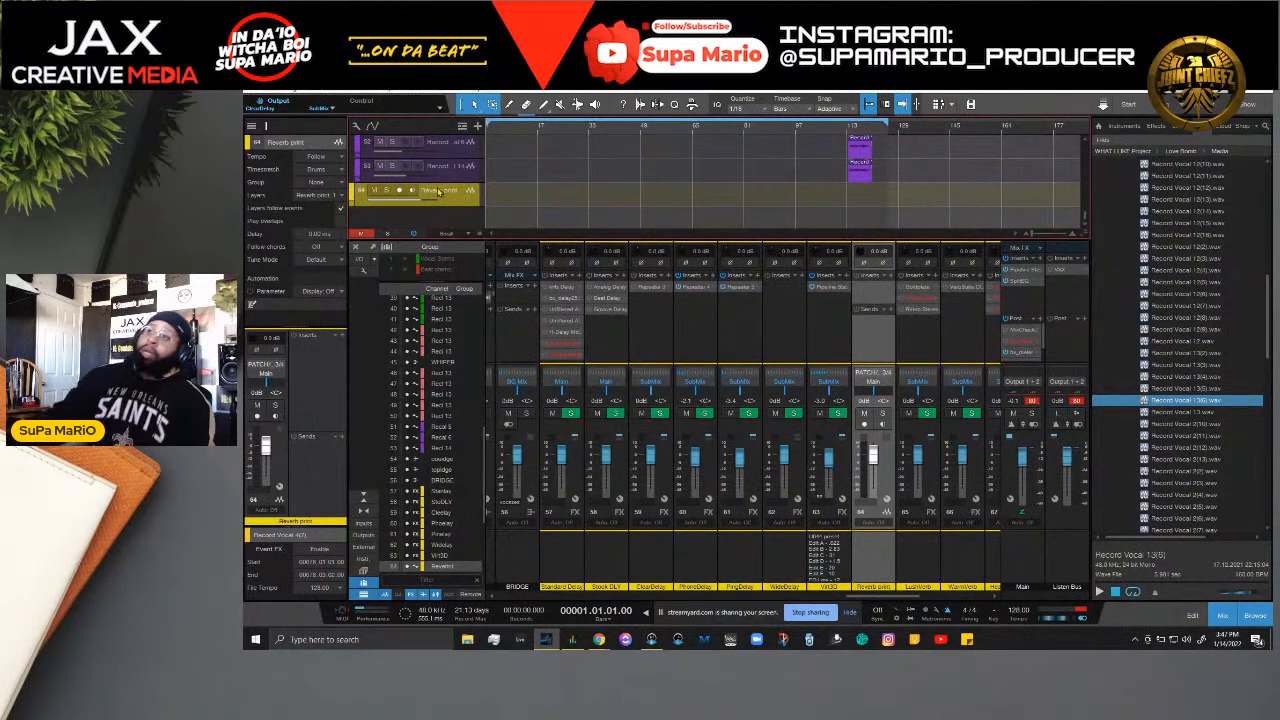
Step: Set the Reverb print channel's input to Track 48 from the list of track sources
{"action": "left_click", "coordinate": [871, 378]}
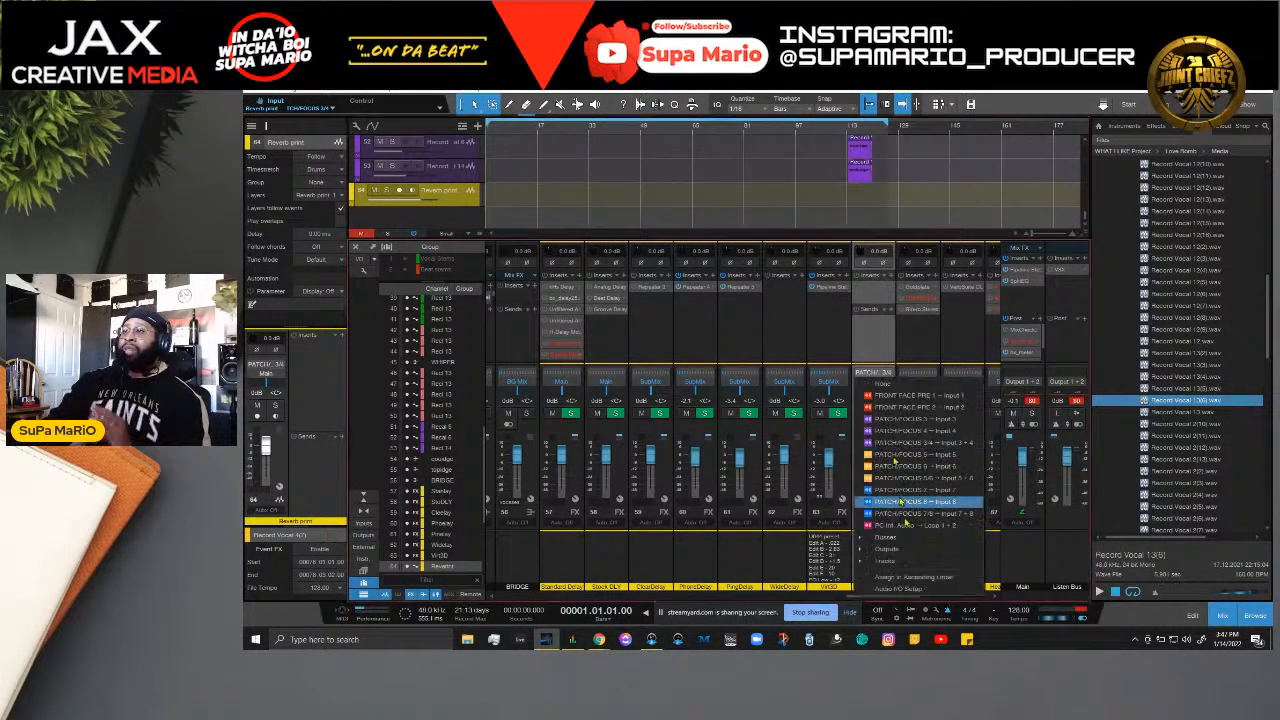
{"action": "scroll", "coordinate": [900, 560], "scroll_direction": "down", "scroll_amount": 1}
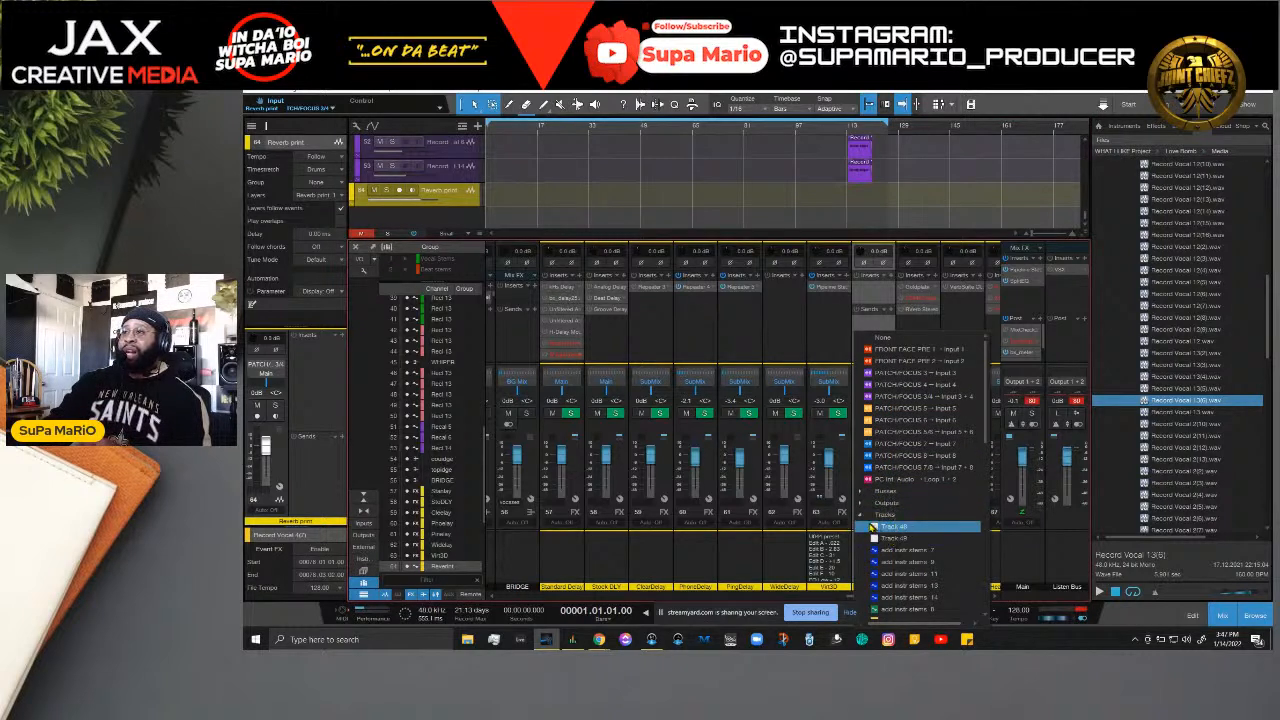
{"action": "left_click", "coordinate": [893, 527]}
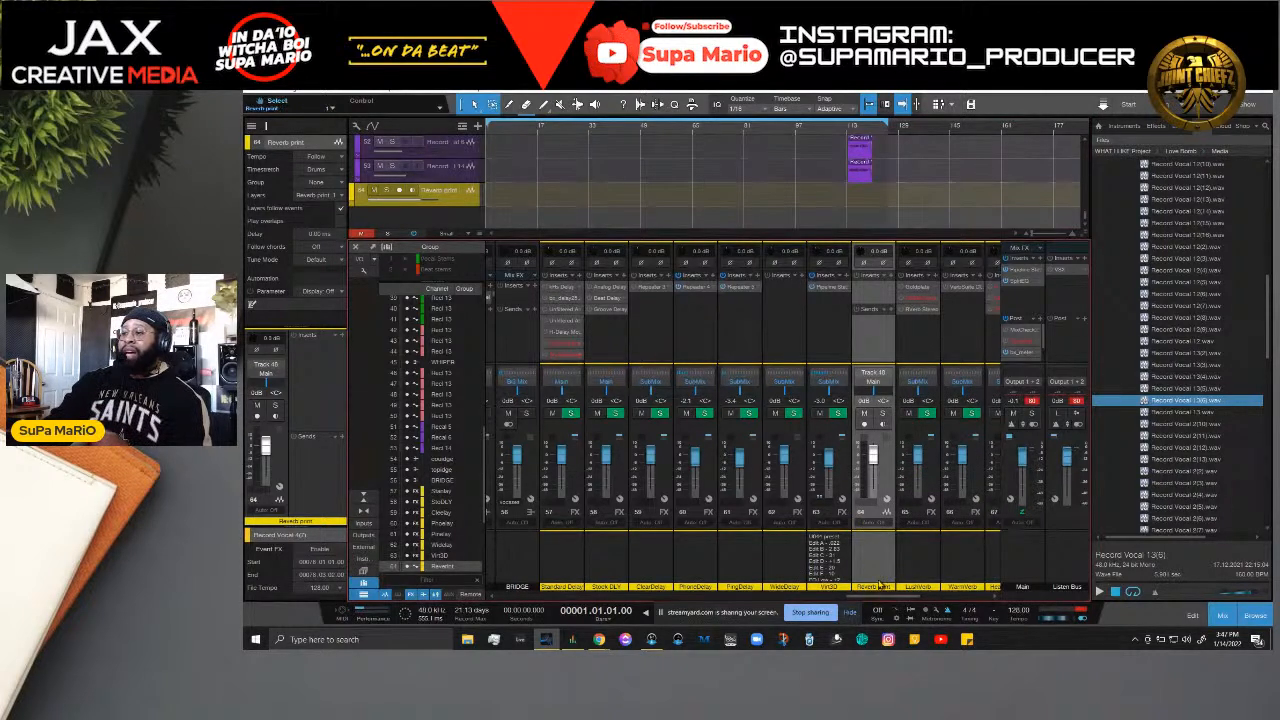
Step: Look through the buses, outputs and tracks available as input sources for Reverb print, searching for the reverb channels
{"action": "left_click", "coordinate": [876, 383]}
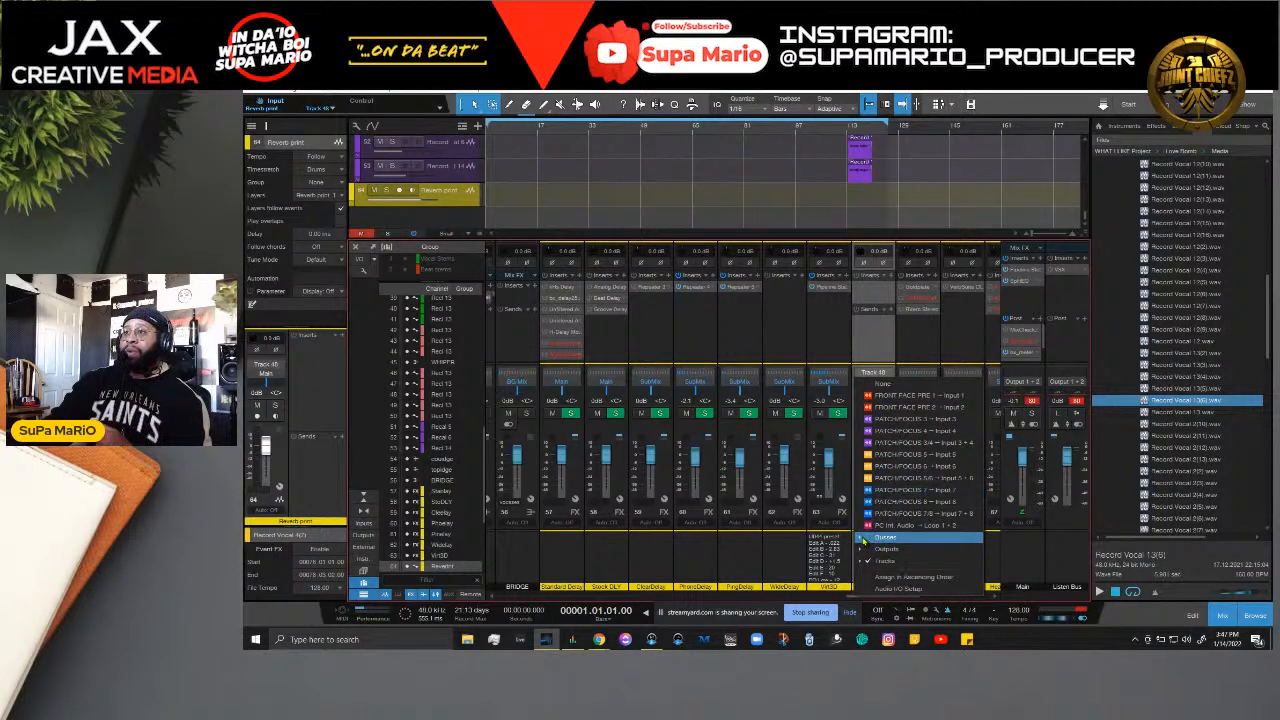
{"action": "left_click", "coordinate": [861, 538]}
{"action": "scroll", "coordinate": [861, 542], "scroll_direction": "down", "scroll_amount": 3}
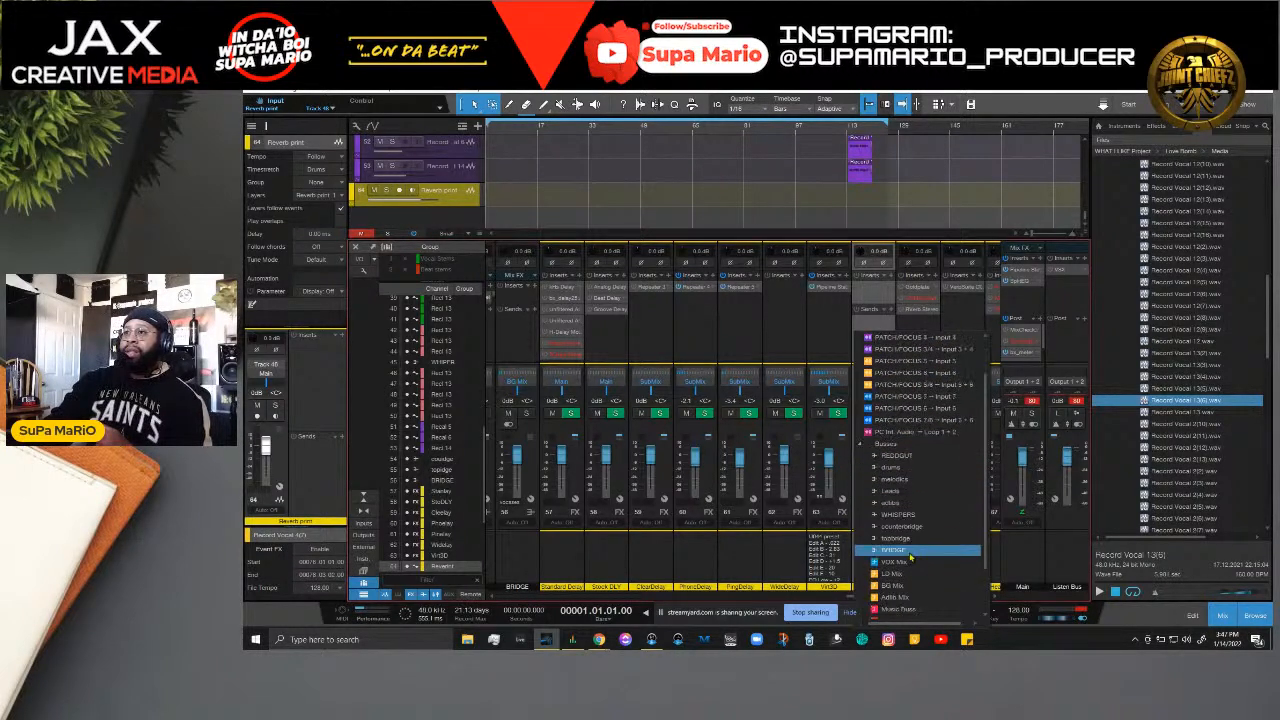
{"action": "scroll", "coordinate": [870, 520], "scroll_direction": "up", "scroll_amount": 3}
{"action": "left_click", "coordinate": [862, 491]}
{"action": "left_click", "coordinate": [865, 504]}
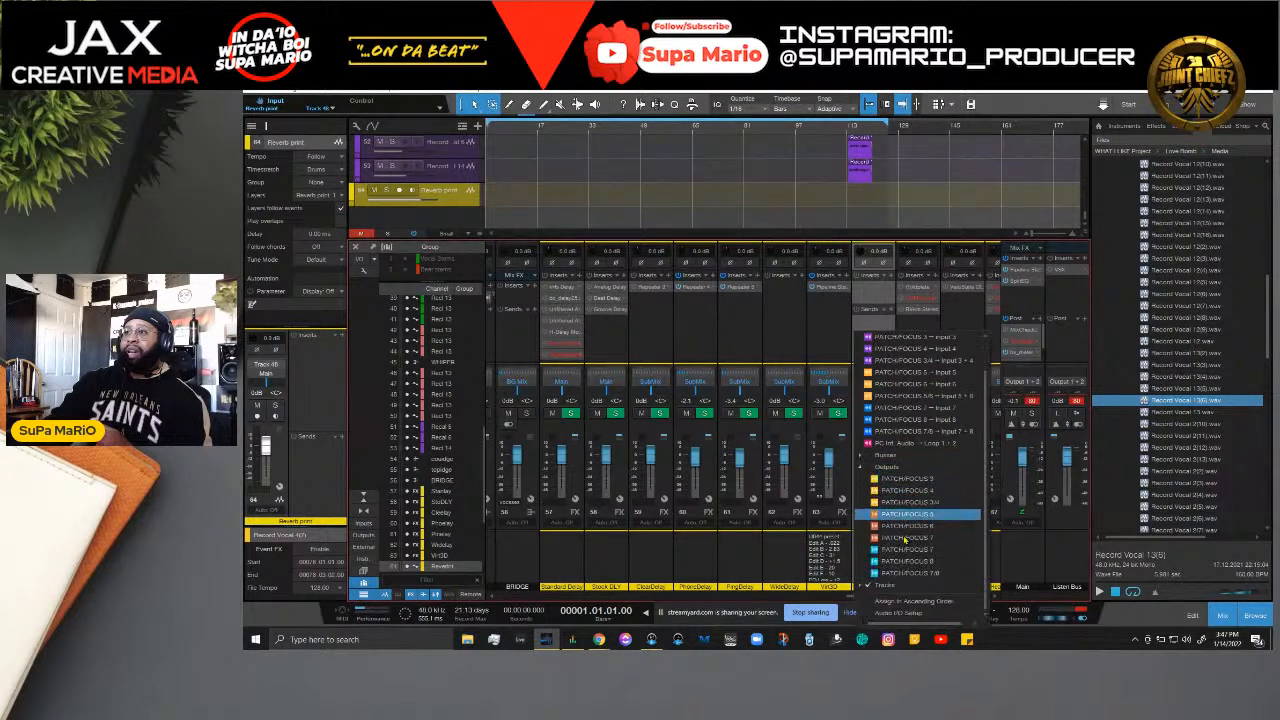
{"action": "left_click", "coordinate": [865, 588]}
{"action": "scroll", "coordinate": [930, 540], "scroll_direction": "down", "scroll_amount": 6}
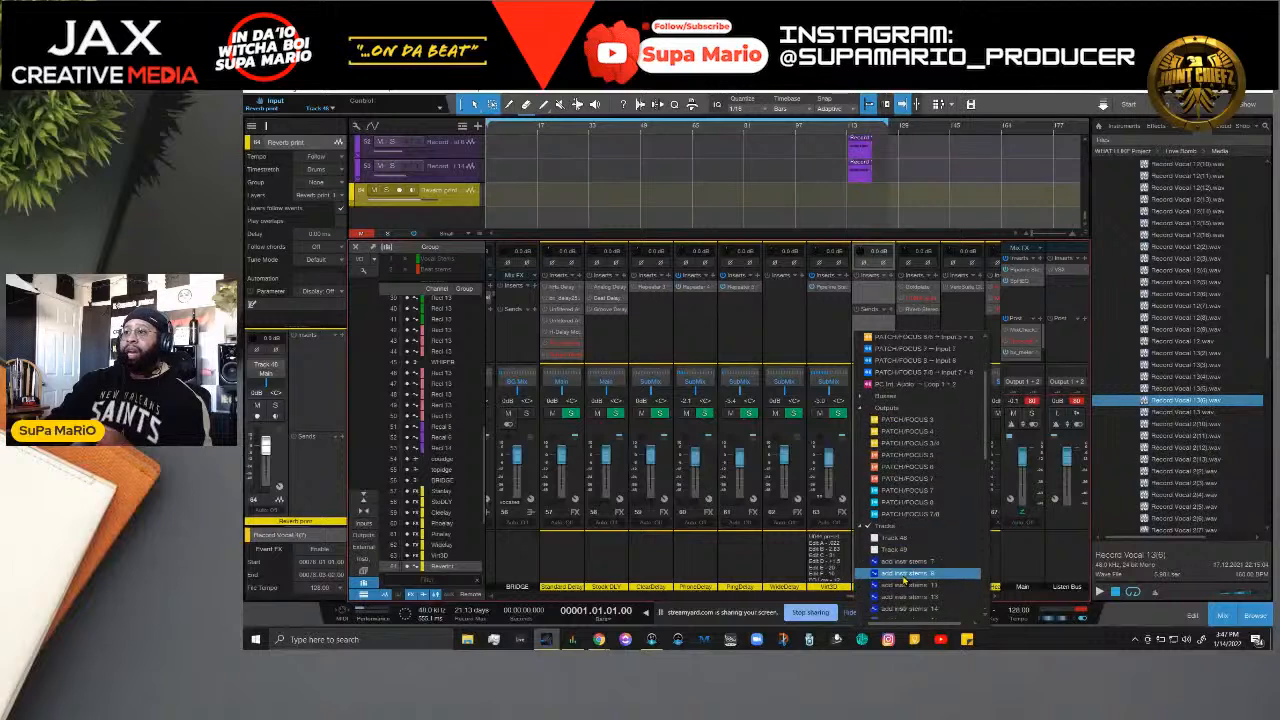
{"action": "scroll", "coordinate": [943, 551], "scroll_direction": "down", "scroll_amount": 10}
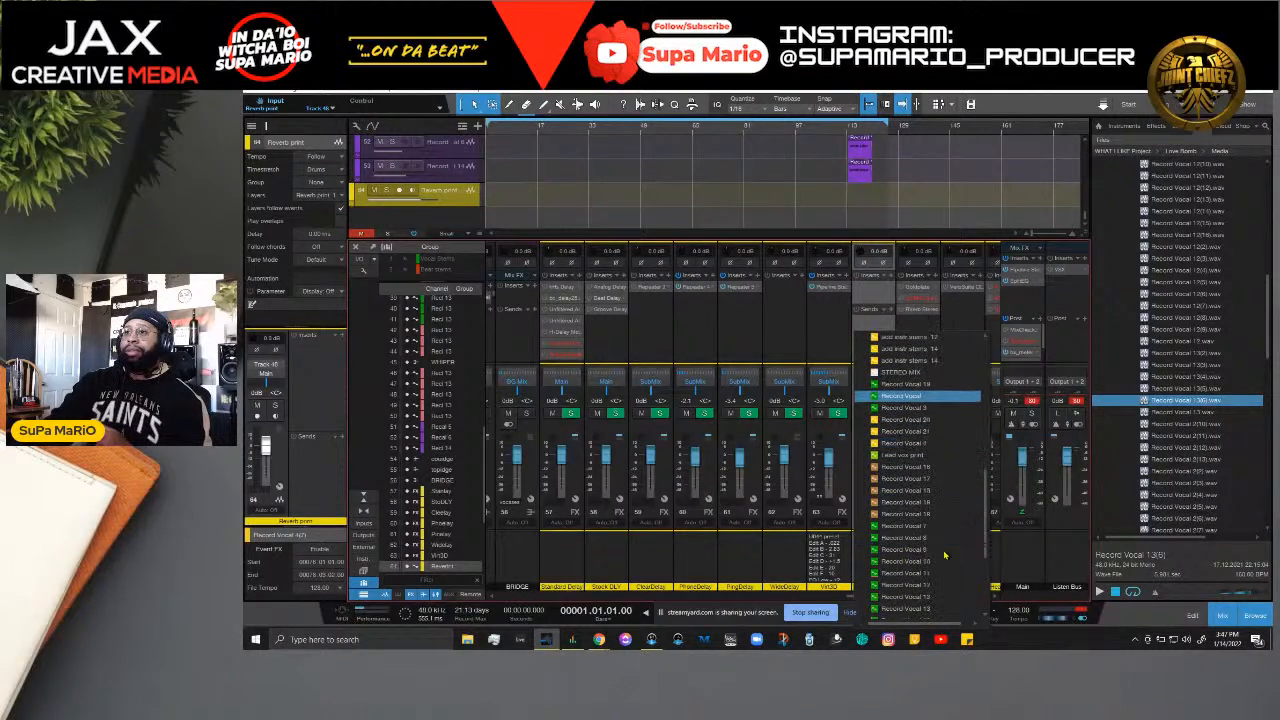
{"action": "scroll", "coordinate": [944, 555], "scroll_direction": "down", "scroll_amount": 5}
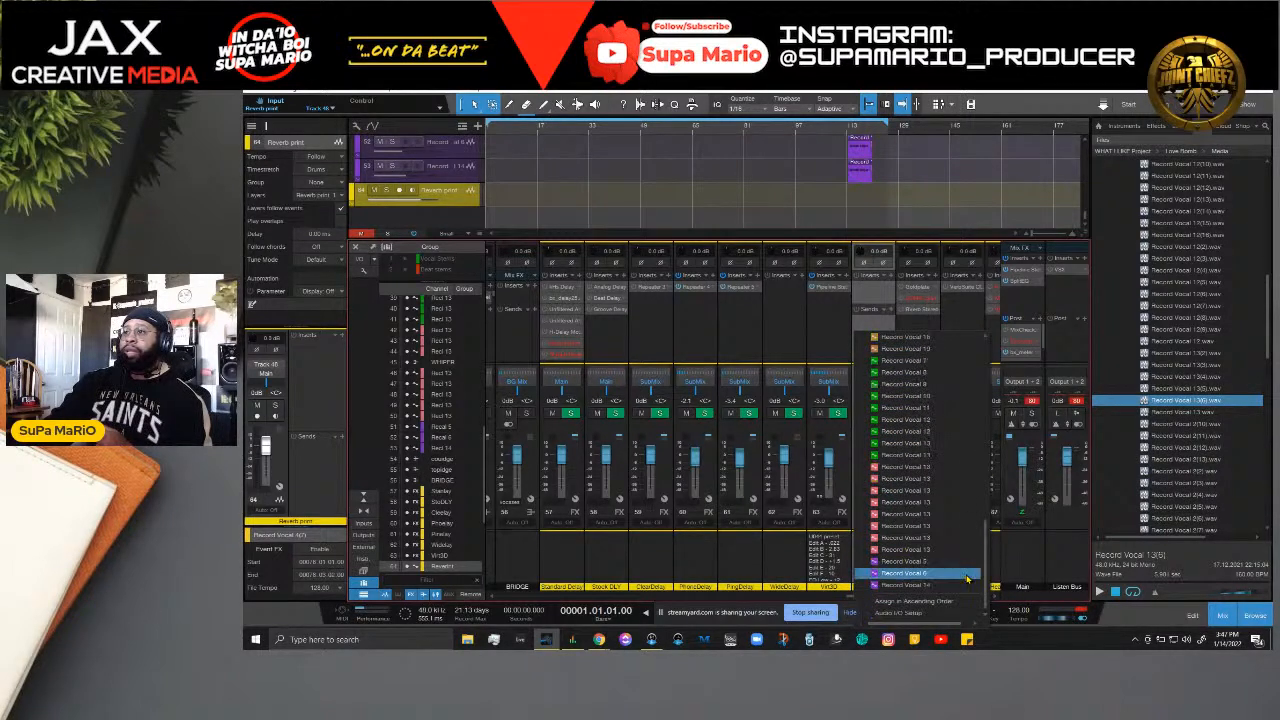
{"action": "left_click_drag", "start_coordinate": [986, 595], "coordinate": [983, 515]}
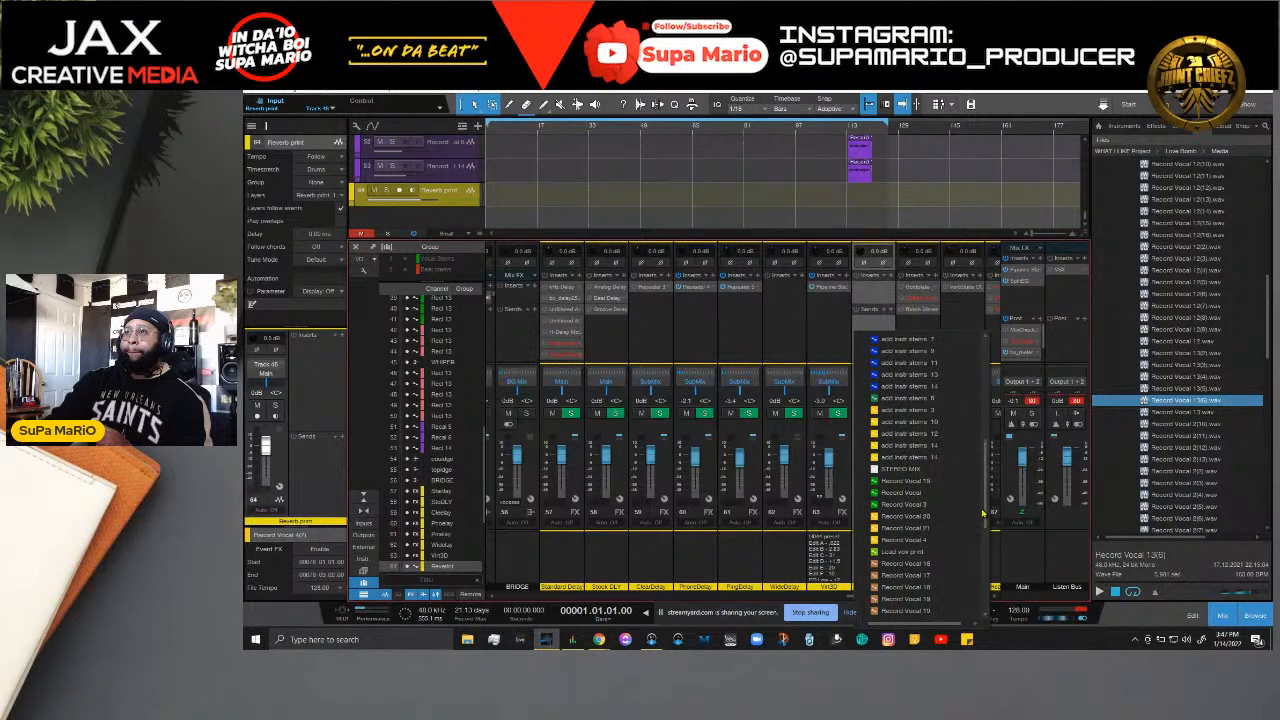
{"action": "left_click", "coordinate": [915, 376]}
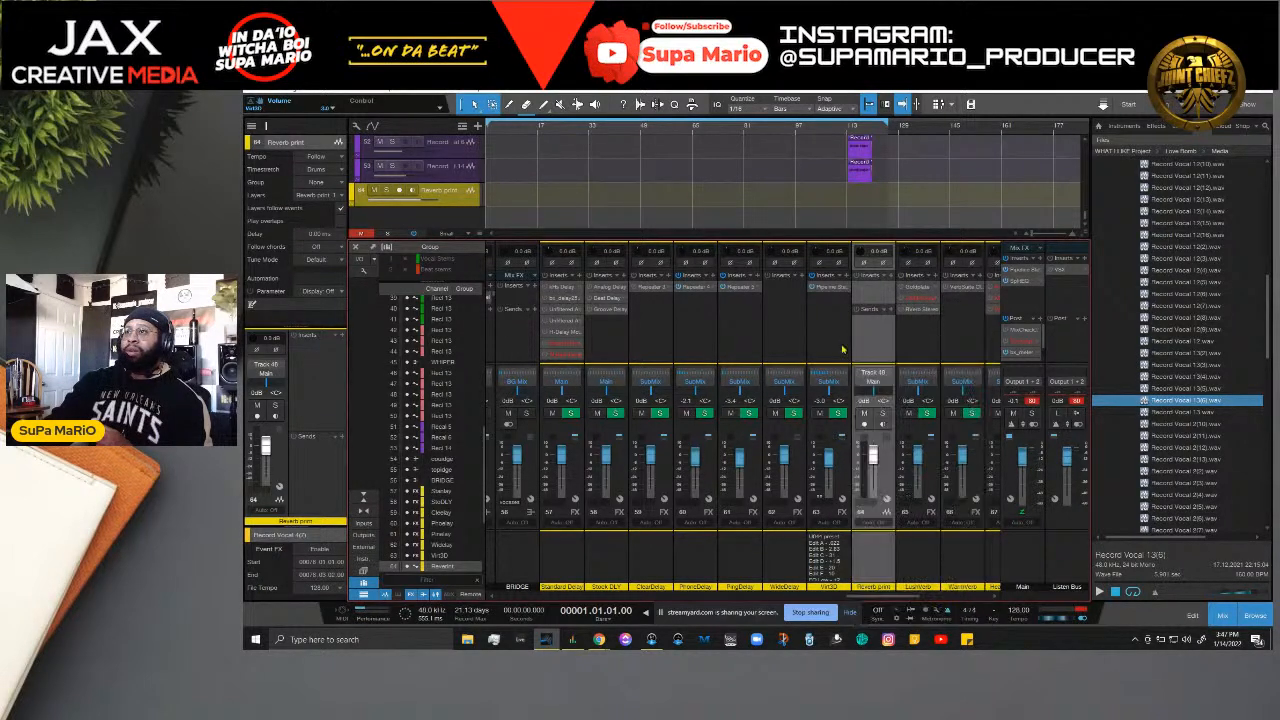
Step: Examine the output destinations available to the Vir3D effects channel beside Reverb print, including the sidechains, without choosing one
{"action": "left_click", "coordinate": [873, 382]}
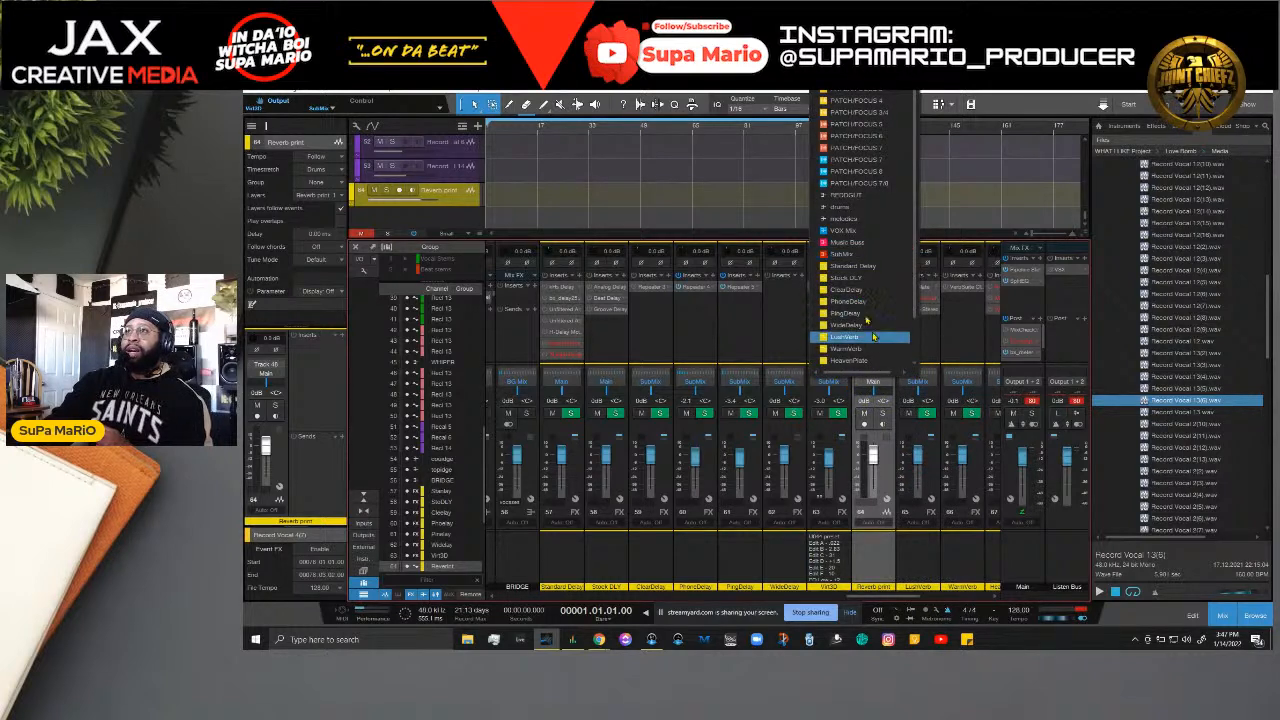
{"action": "scroll", "coordinate": [876, 284], "scroll_direction": "down", "scroll_amount": 1}
{"action": "scroll", "coordinate": [876, 284], "scroll_direction": "up", "scroll_amount": 1}
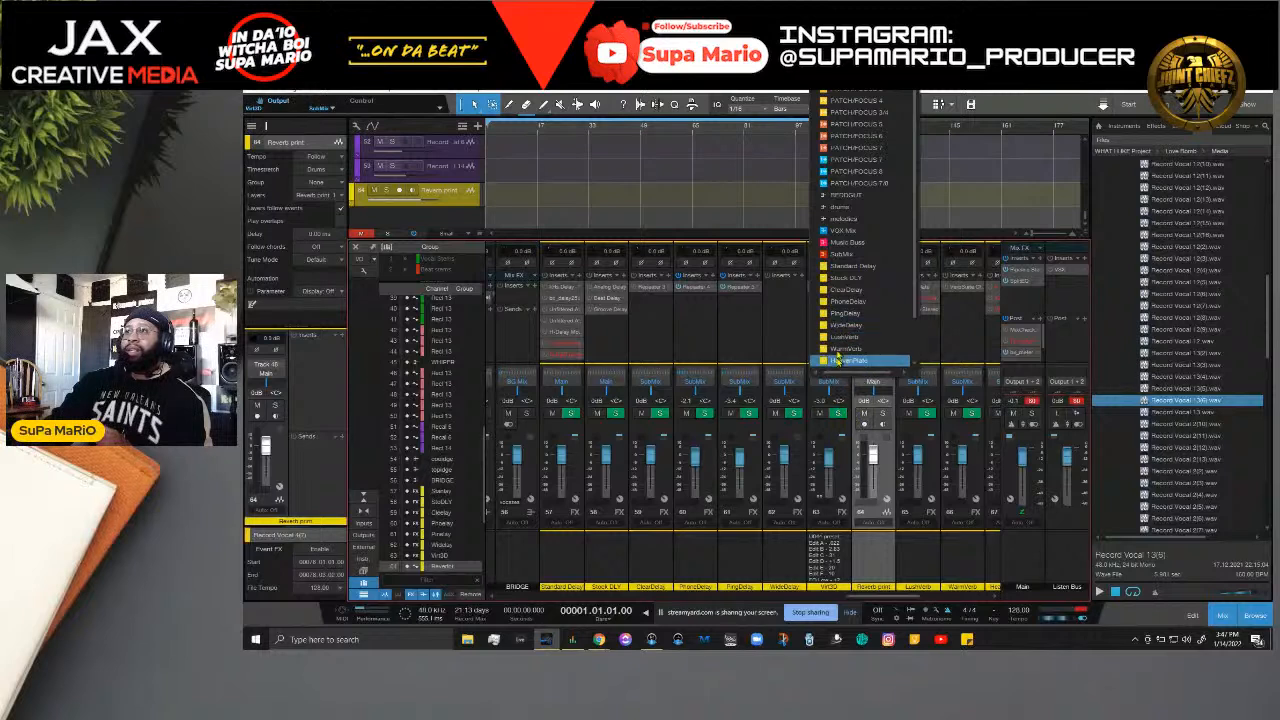
{"action": "scroll", "coordinate": [838, 358], "scroll_direction": "down", "scroll_amount": 2}
{"action": "scroll", "coordinate": [838, 356], "scroll_direction": "down", "scroll_amount": 2}
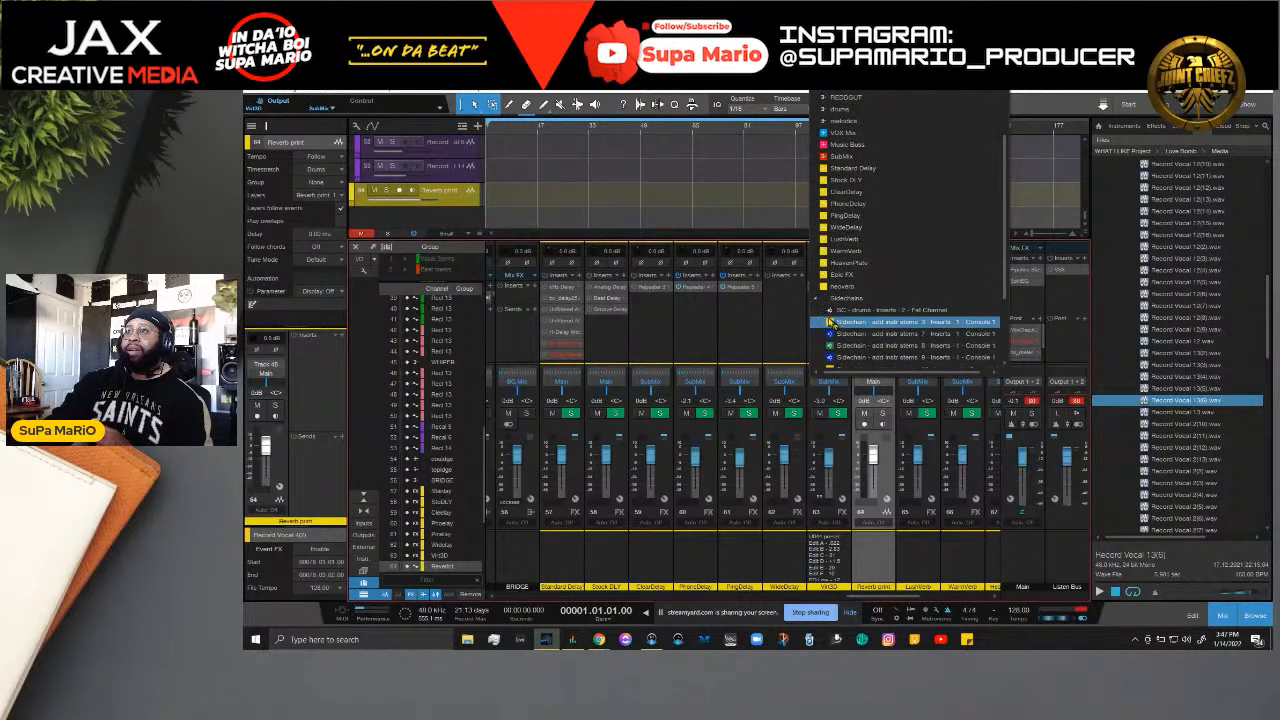
{"action": "scroll", "coordinate": [878, 335], "scroll_direction": "up", "scroll_amount": 2}
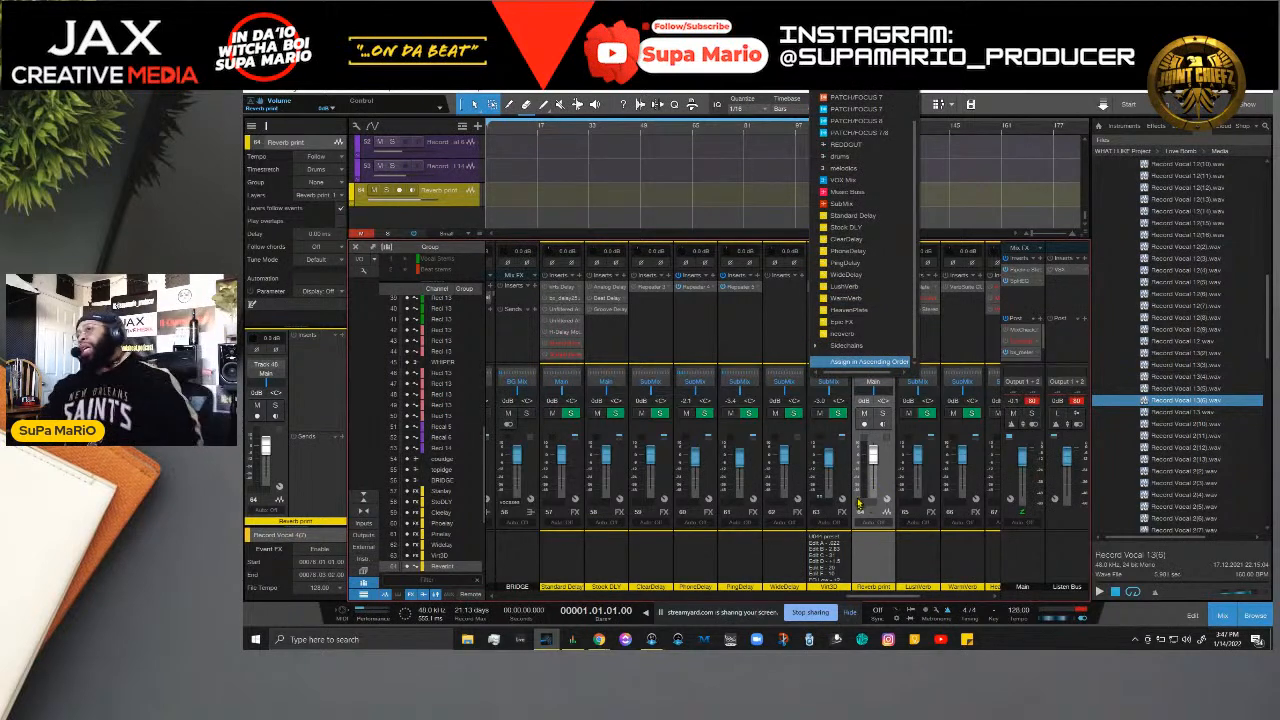
{"action": "scroll", "coordinate": [876, 341], "scroll_direction": "up", "scroll_amount": 2}
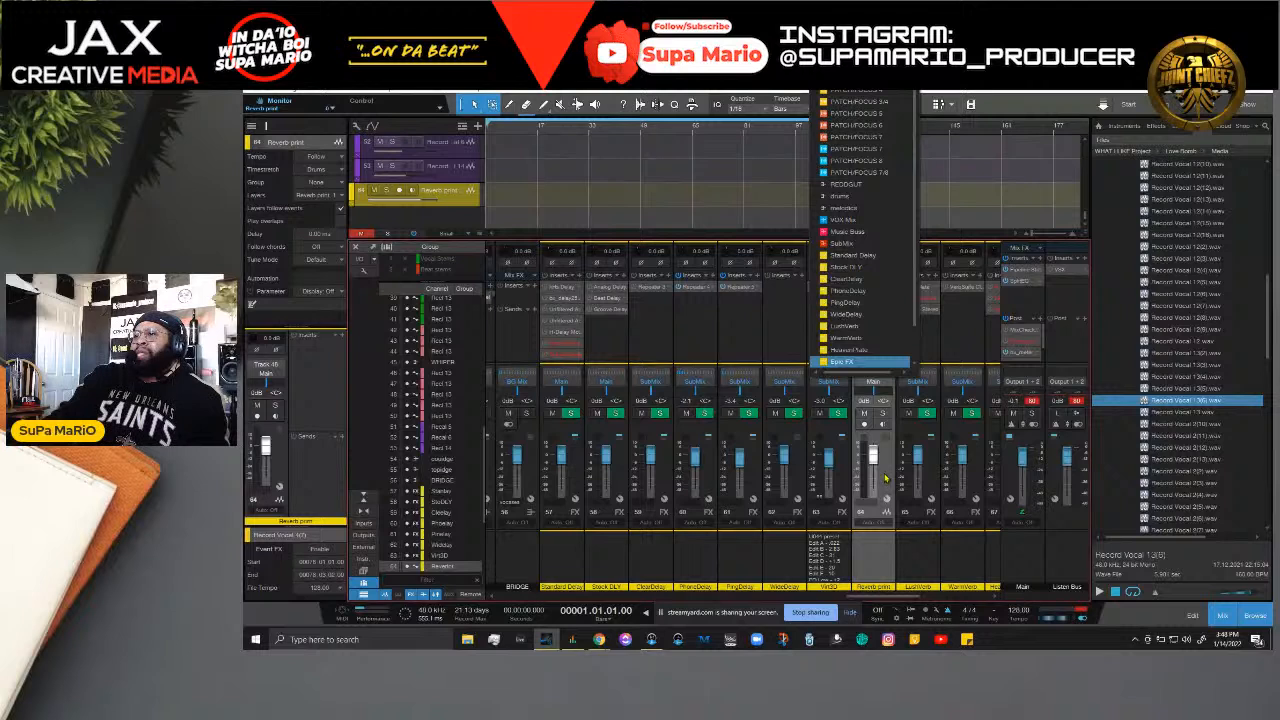
{"action": "left_click", "coordinate": [868, 555]}
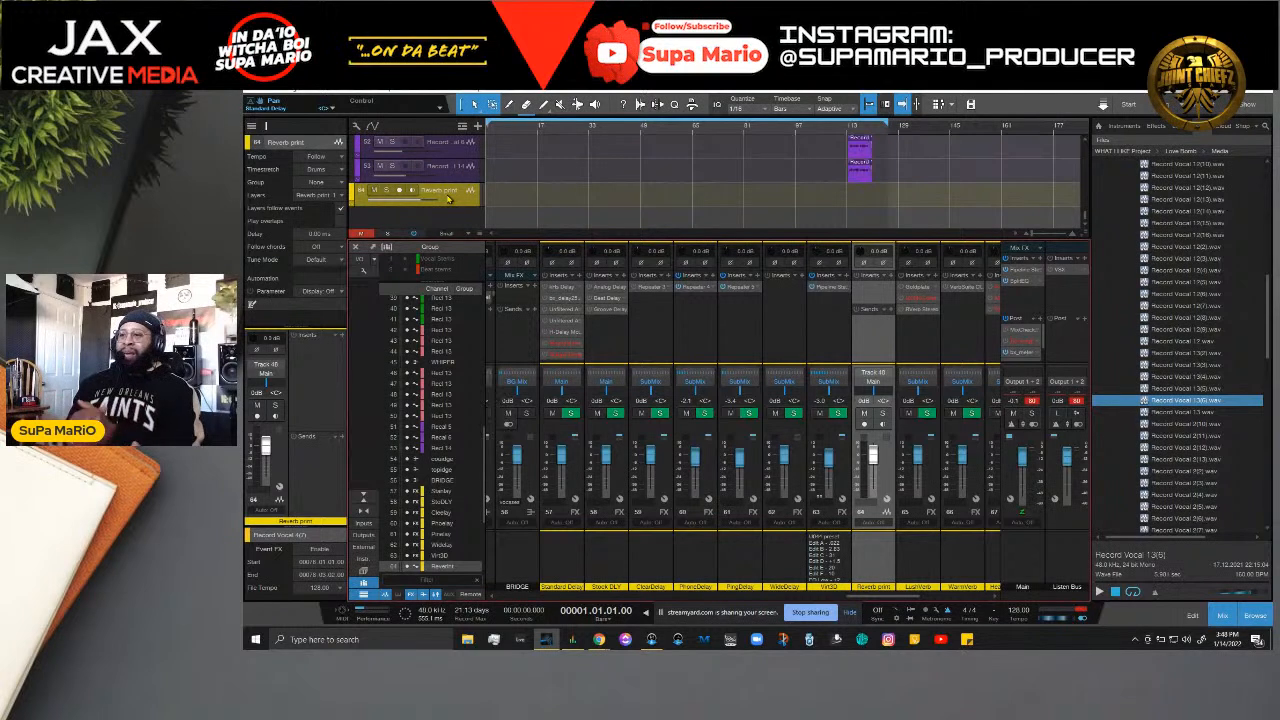
Step: Select the Vir3D channel, open the song information window and place it over the console
{"action": "left_click", "coordinate": [846, 566]}
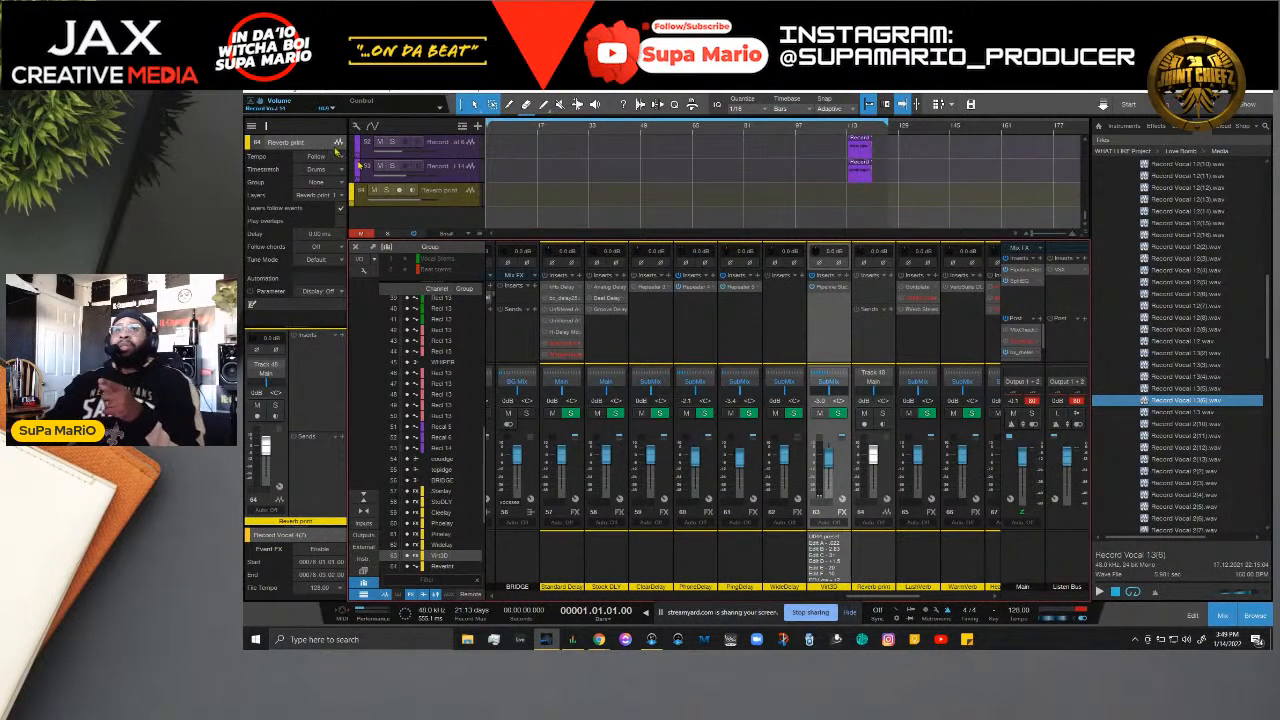
{"action": "left_click", "coordinate": [294, 96]}
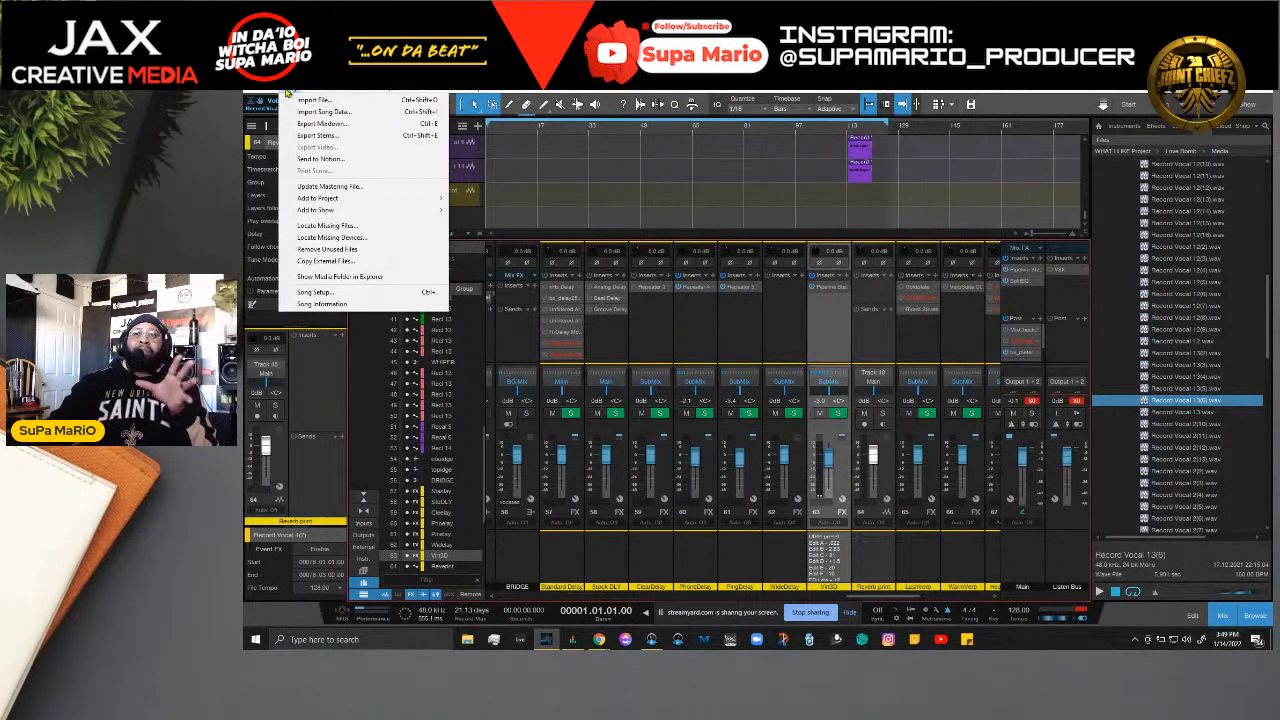
{"action": "left_click", "coordinate": [340, 304]}
{"action": "left_click_drag", "start_coordinate": [795, 156], "coordinate": [816, 292]}
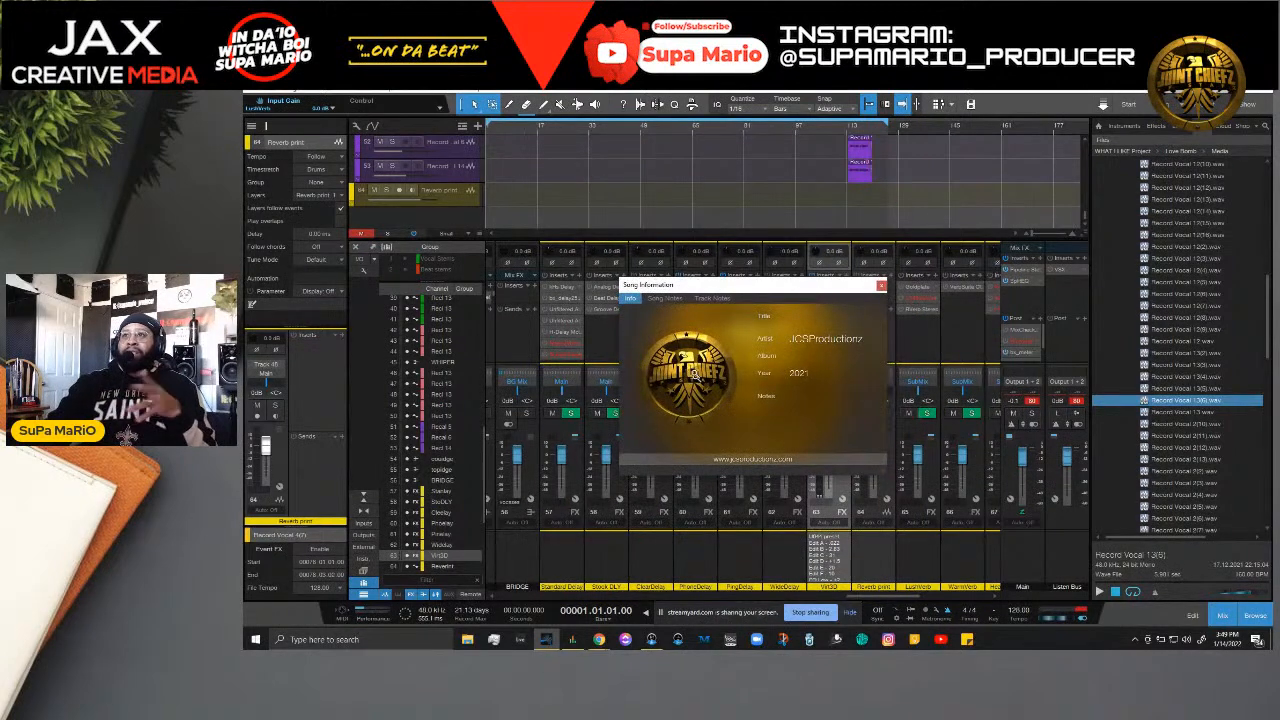
Step: Check the song notes, find the Vir3D entry in the track notes and compare its recall settings with the console
{"action": "left_click", "coordinate": [672, 299]}
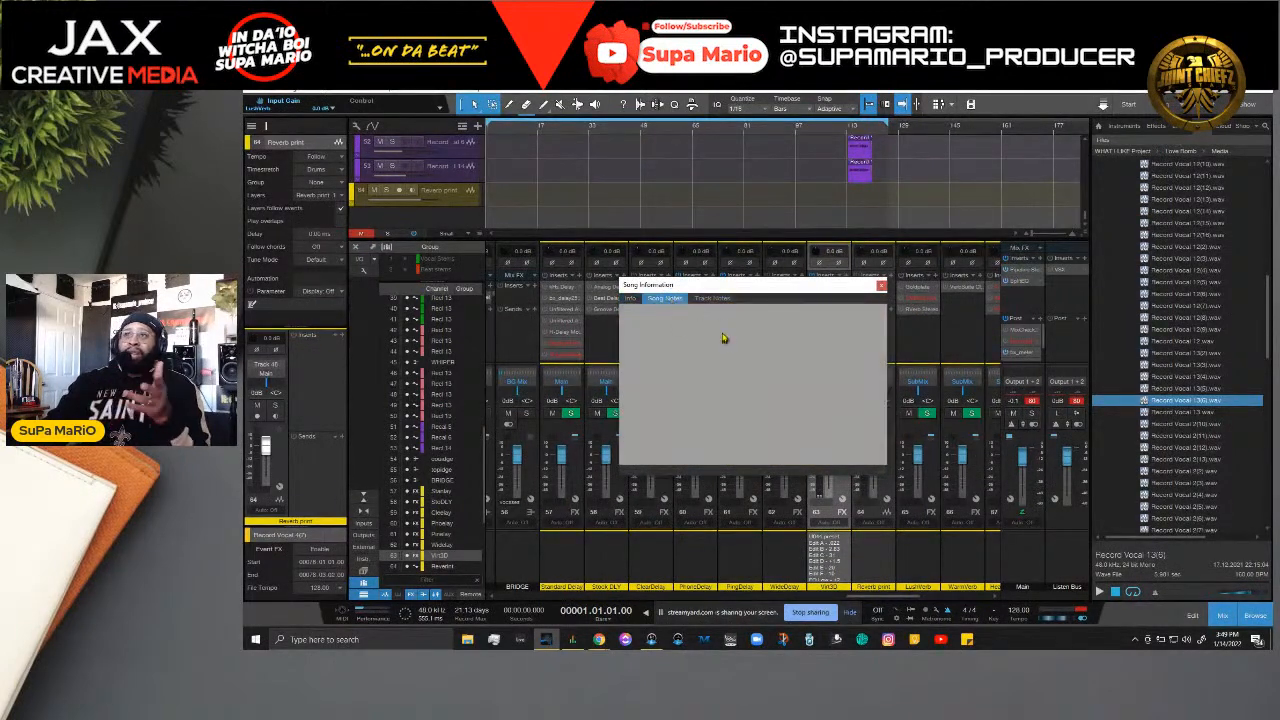
{"action": "left_click", "coordinate": [712, 299]}
{"action": "scroll", "coordinate": [703, 418], "scroll_direction": "down", "scroll_amount": 5}
{"action": "left_click_drag", "start_coordinate": [723, 339], "coordinate": [722, 447]}
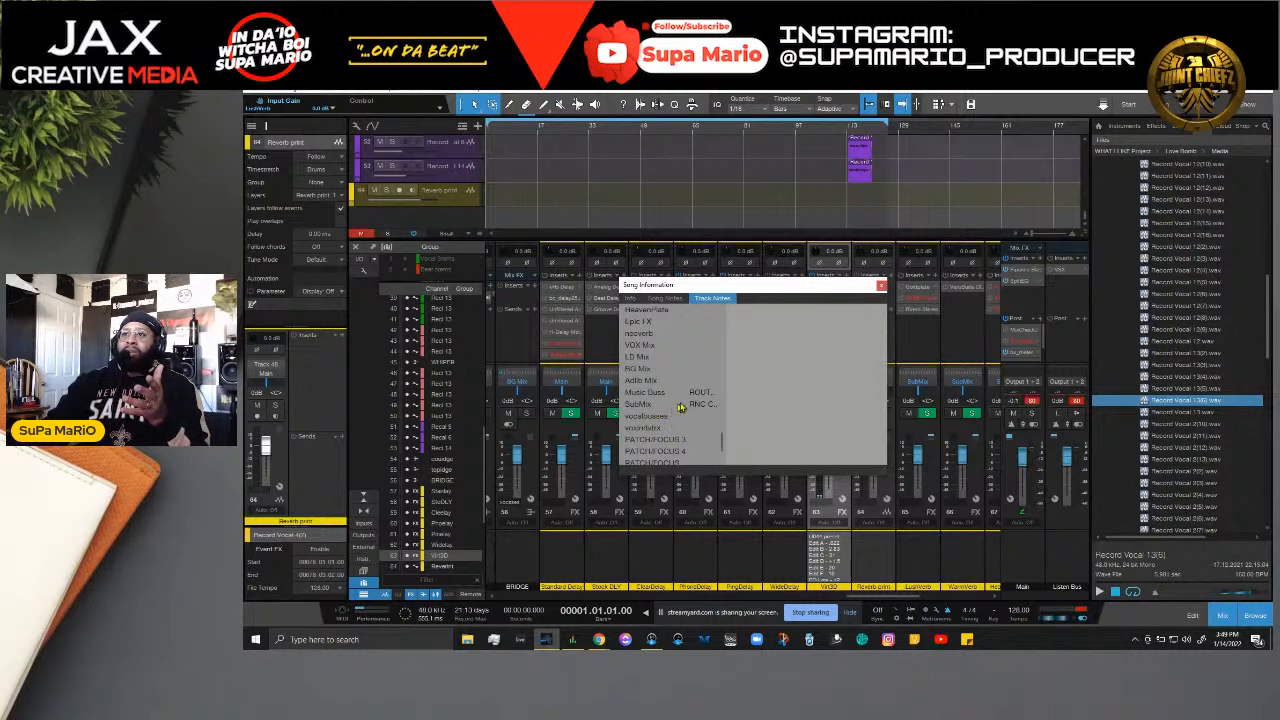
{"action": "left_click_drag", "start_coordinate": [722, 455], "coordinate": [720, 388]}
{"action": "scroll", "coordinate": [720, 388], "scroll_direction": "down", "scroll_amount": 4}
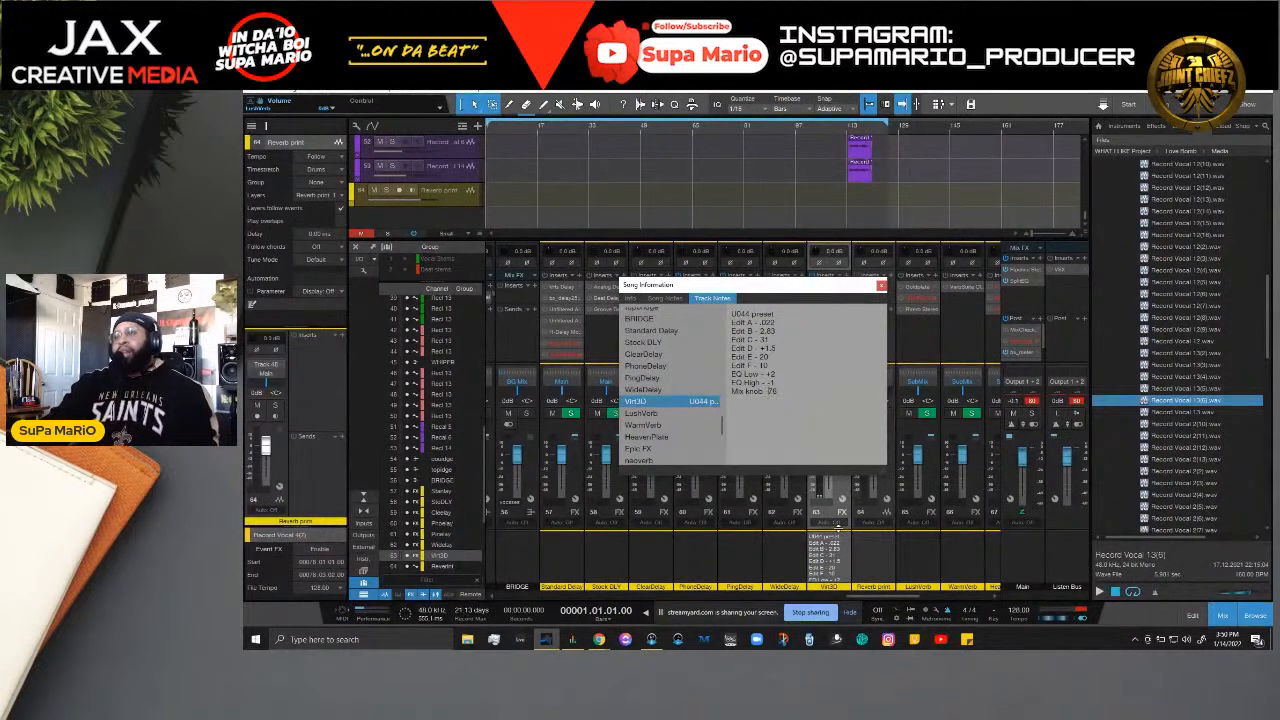
{"action": "scroll", "coordinate": [838, 524], "scroll_direction": "left", "scroll_amount": 1}
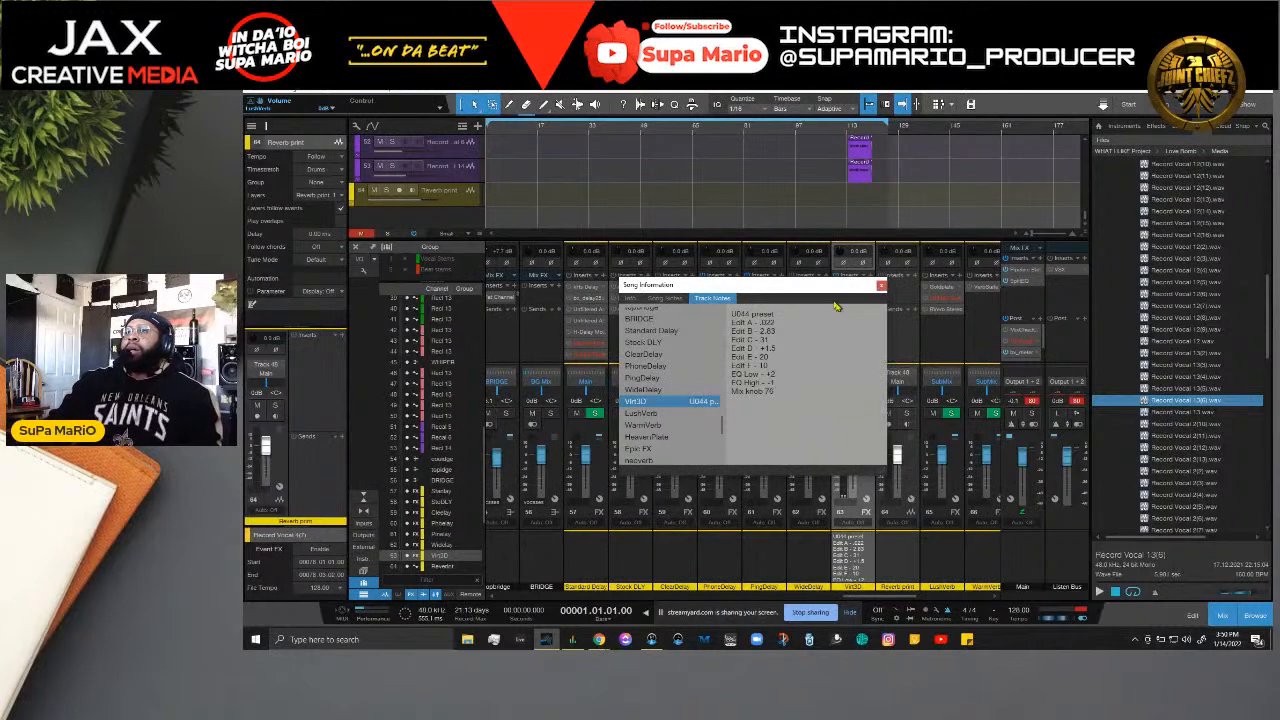
Step: Close the song information window and rename the Reverb print track as SubMix print
{"action": "left_click", "coordinate": [882, 287]}
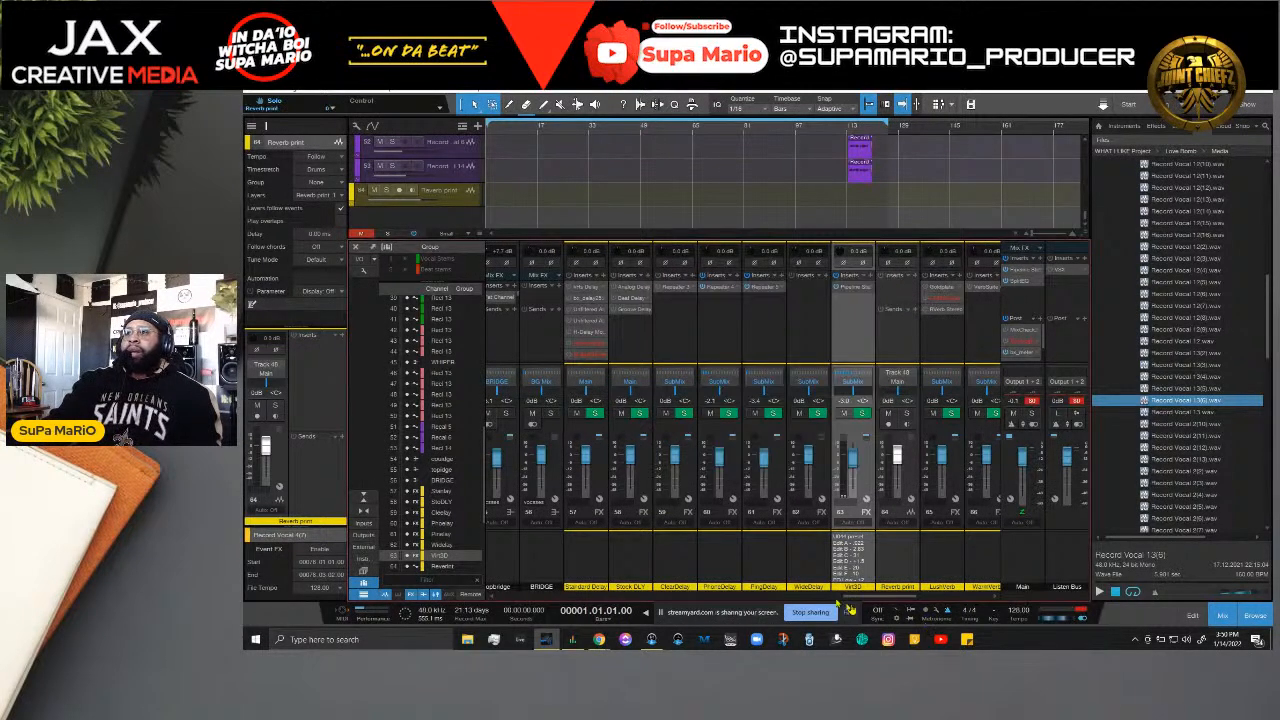
{"action": "left_click", "coordinate": [455, 204]}
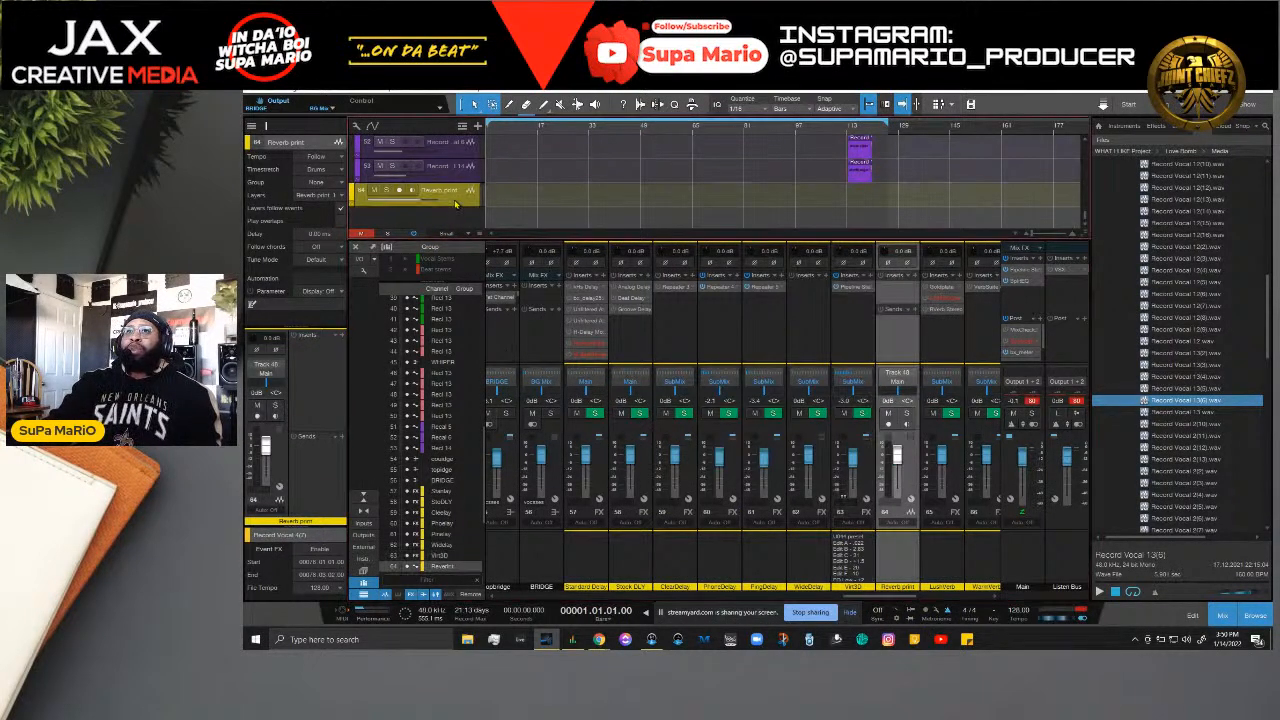
{"action": "double_click", "coordinate": [448, 191]}
{"action": "key", "text": "BackSpace"}
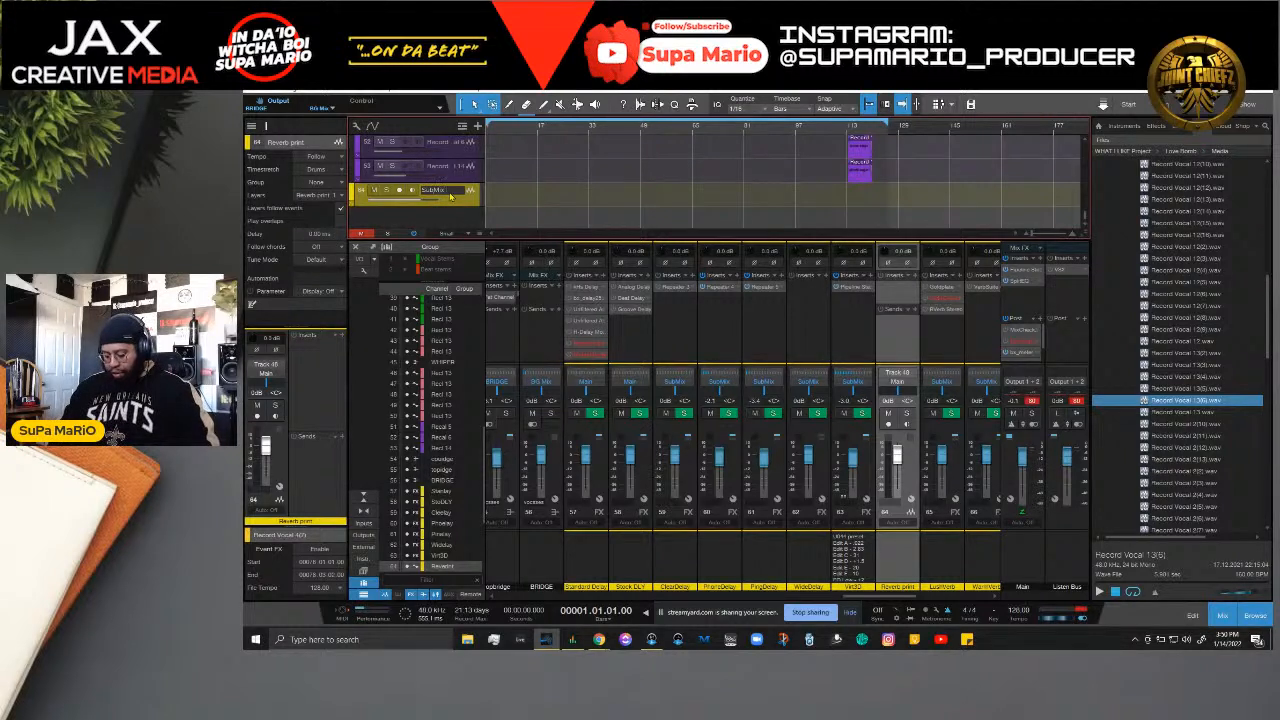
{"action": "key", "text": "Return"}
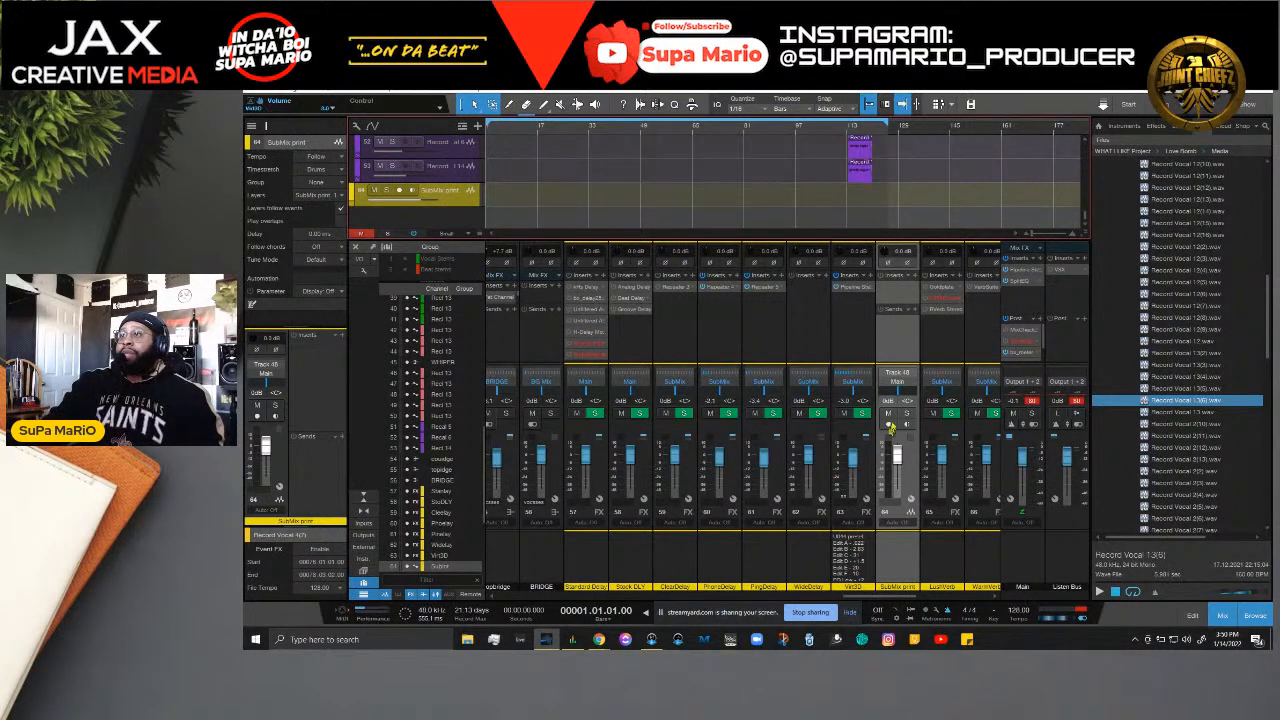
{"action": "left_click", "coordinate": [897, 373]}
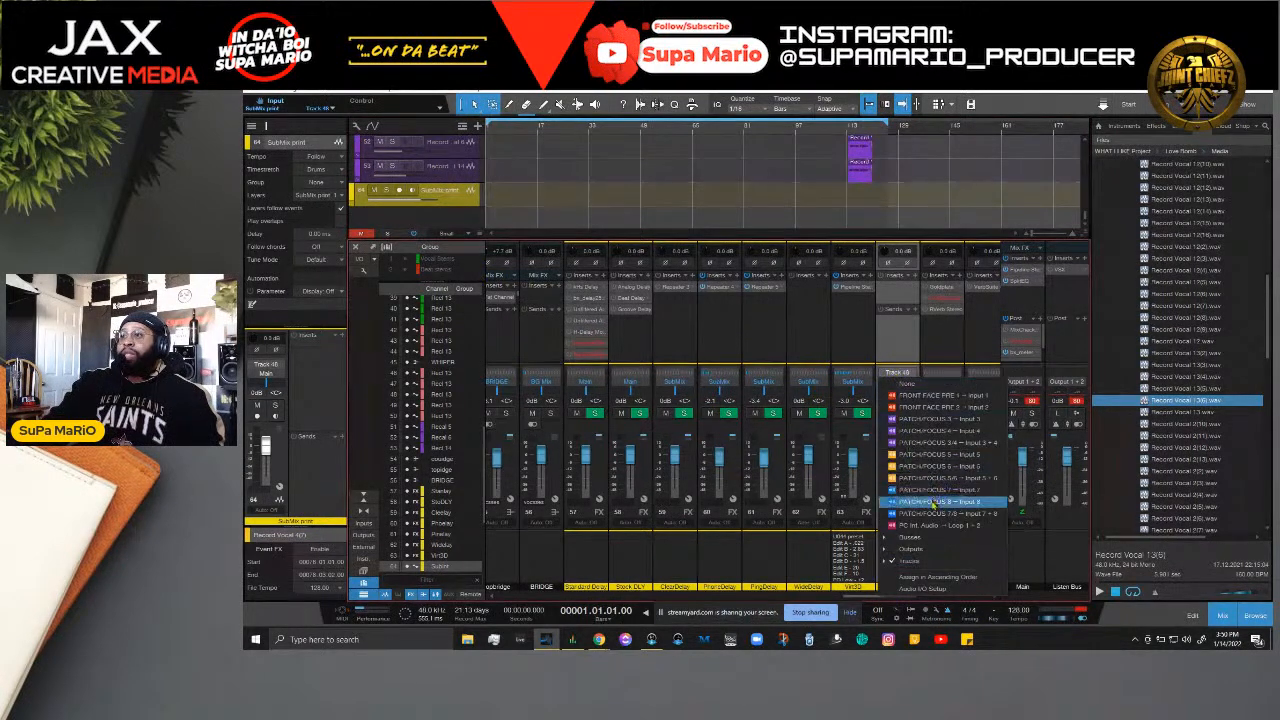
{"action": "left_click", "coordinate": [908, 549]}
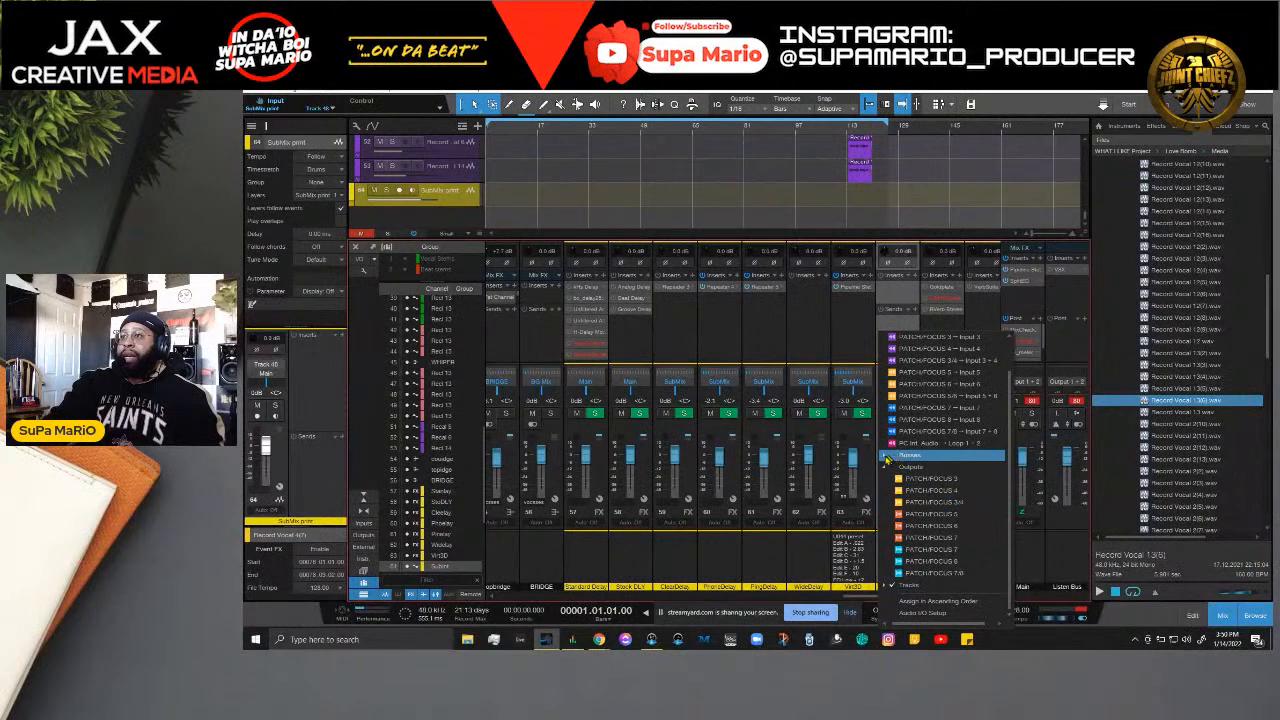
{"action": "left_click", "coordinate": [912, 455]}
{"action": "scroll", "coordinate": [950, 568], "scroll_direction": "down", "scroll_amount": 1}
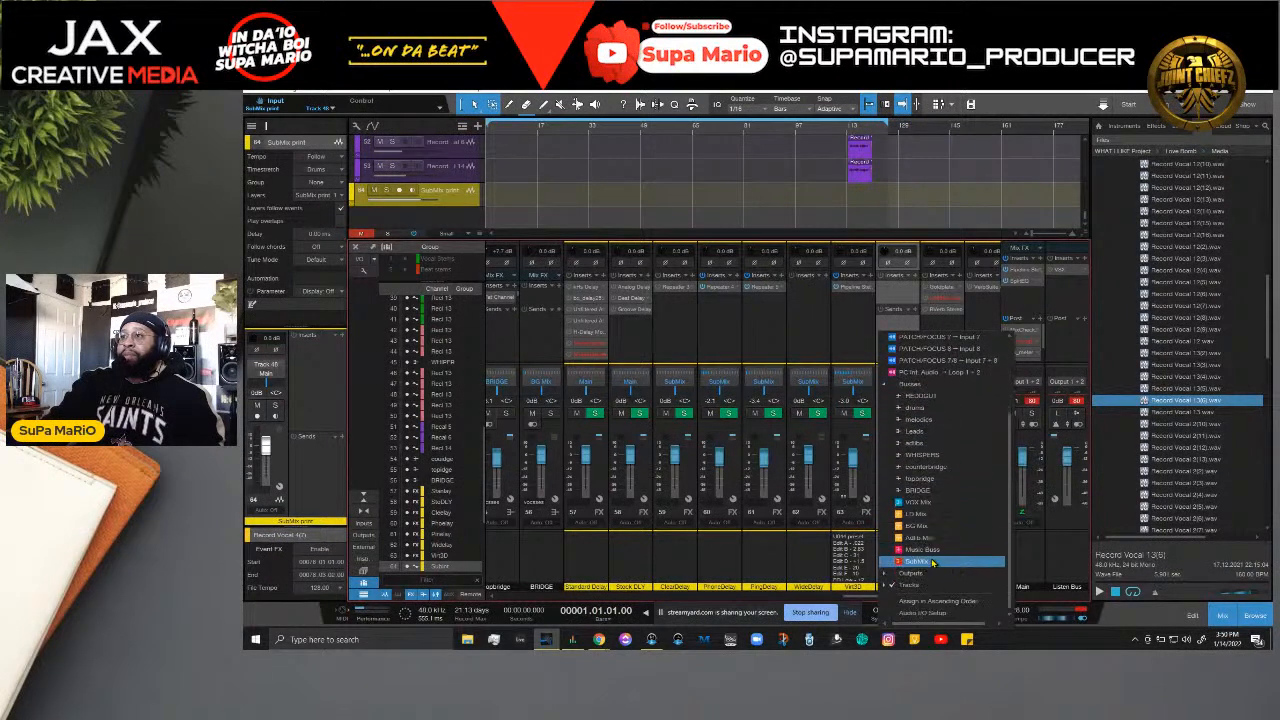
{"action": "key", "text": "Escape"}
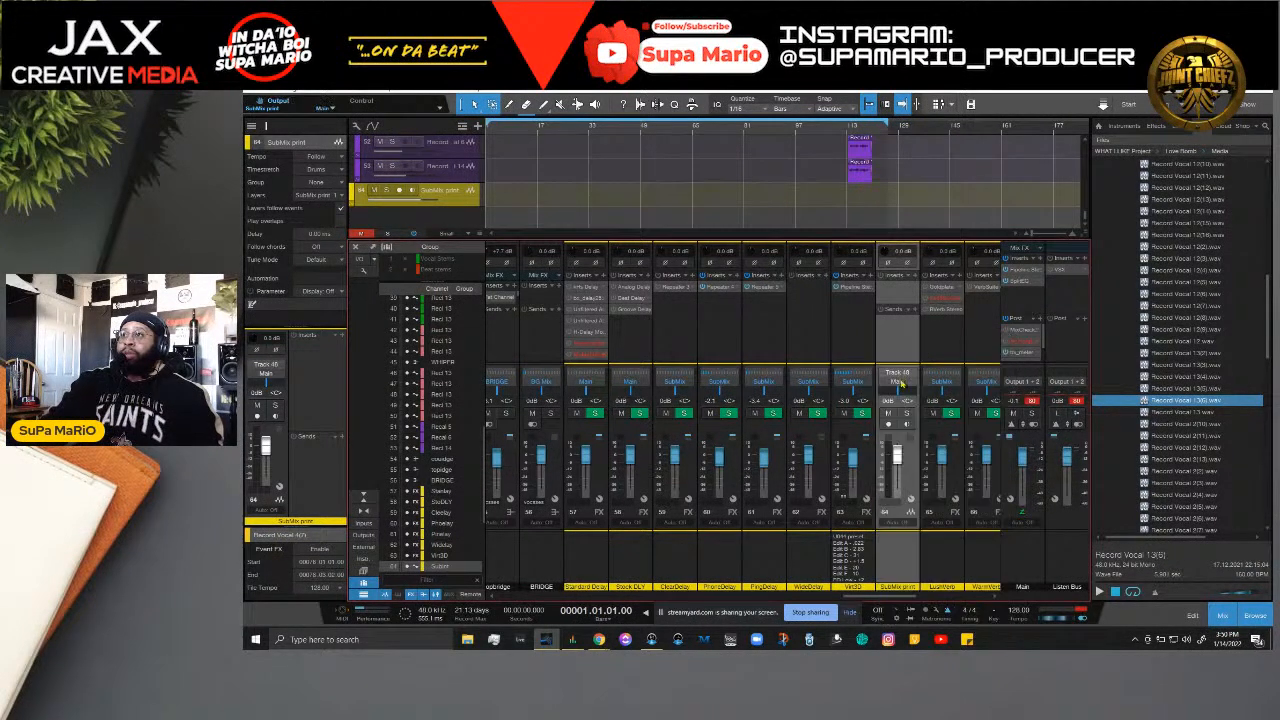
Step: Set the SubMix print track's input to the SubMix bus
{"action": "left_click", "coordinate": [898, 378]}
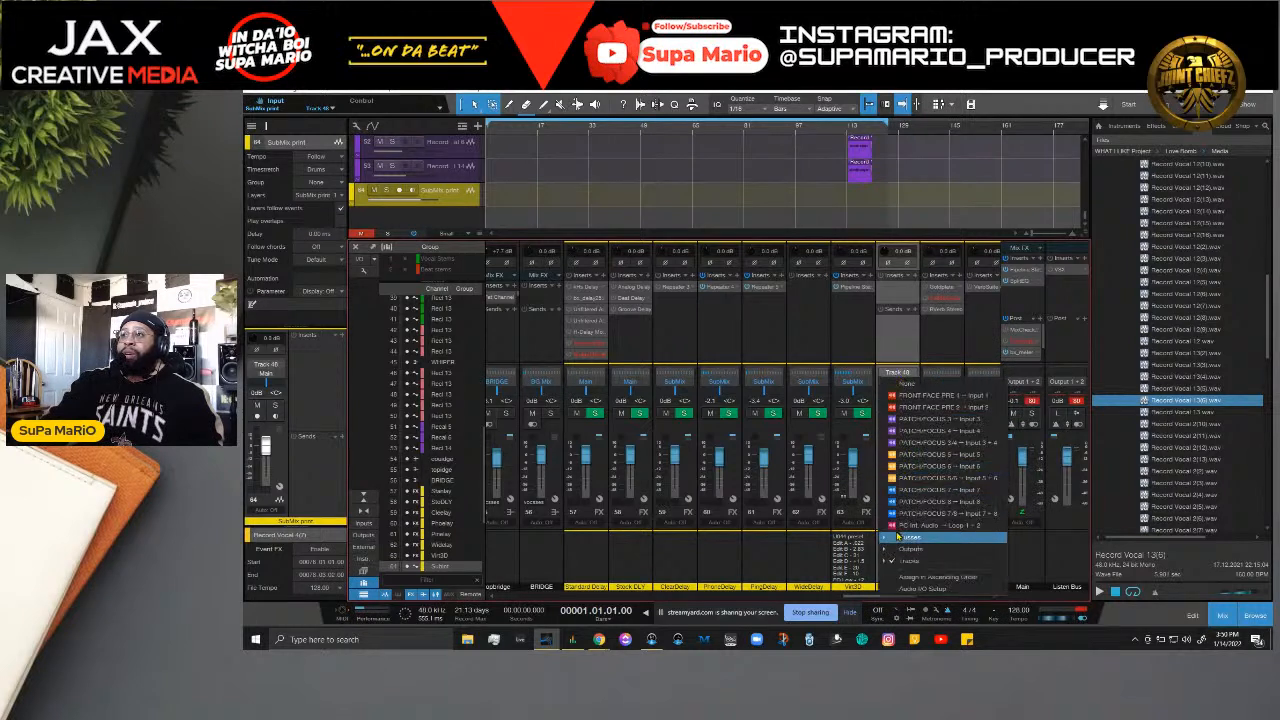
{"action": "scroll", "coordinate": [900, 505], "scroll_direction": "down", "scroll_amount": 1}
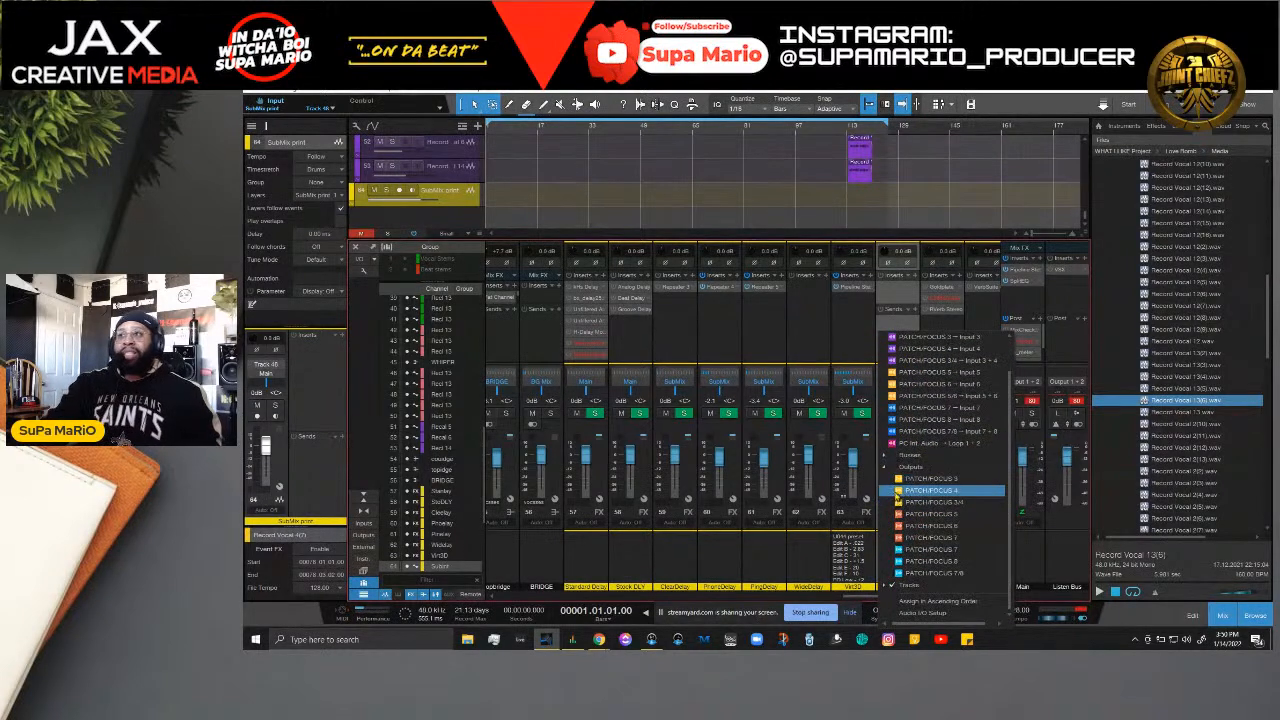
{"action": "left_click", "coordinate": [885, 467]}
{"action": "left_click", "coordinate": [884, 458]}
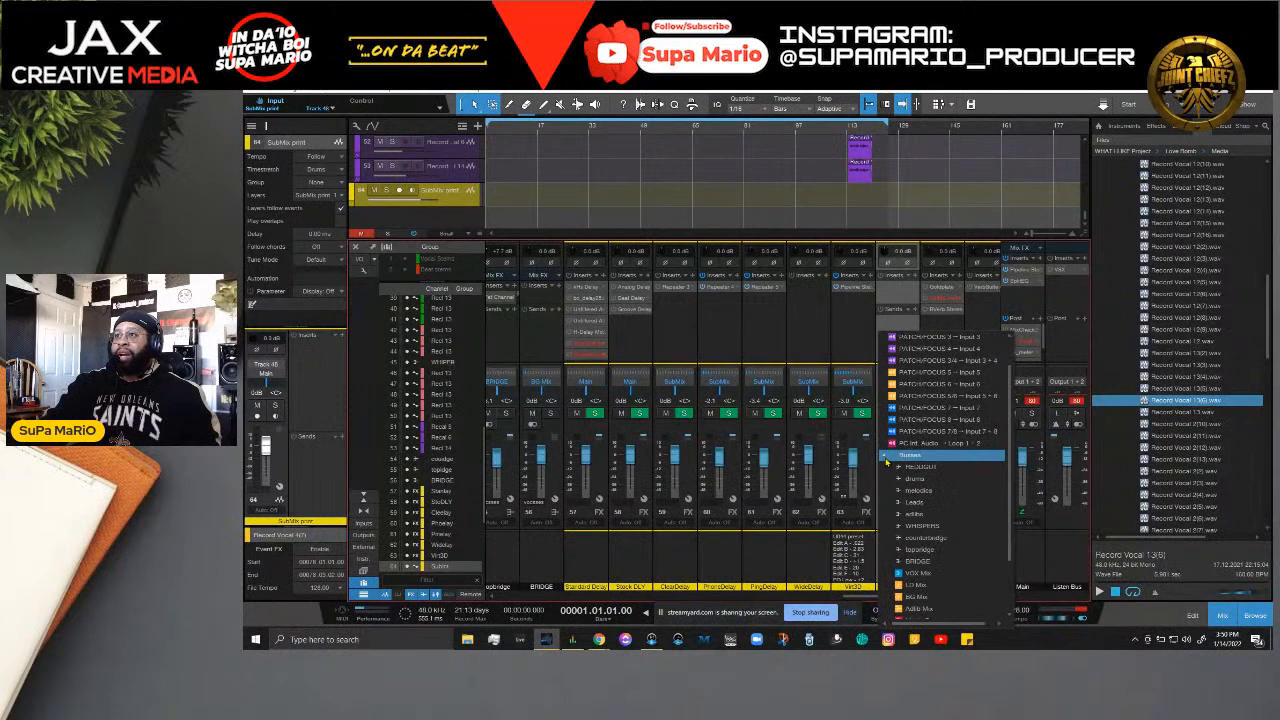
{"action": "left_click", "coordinate": [916, 586]}
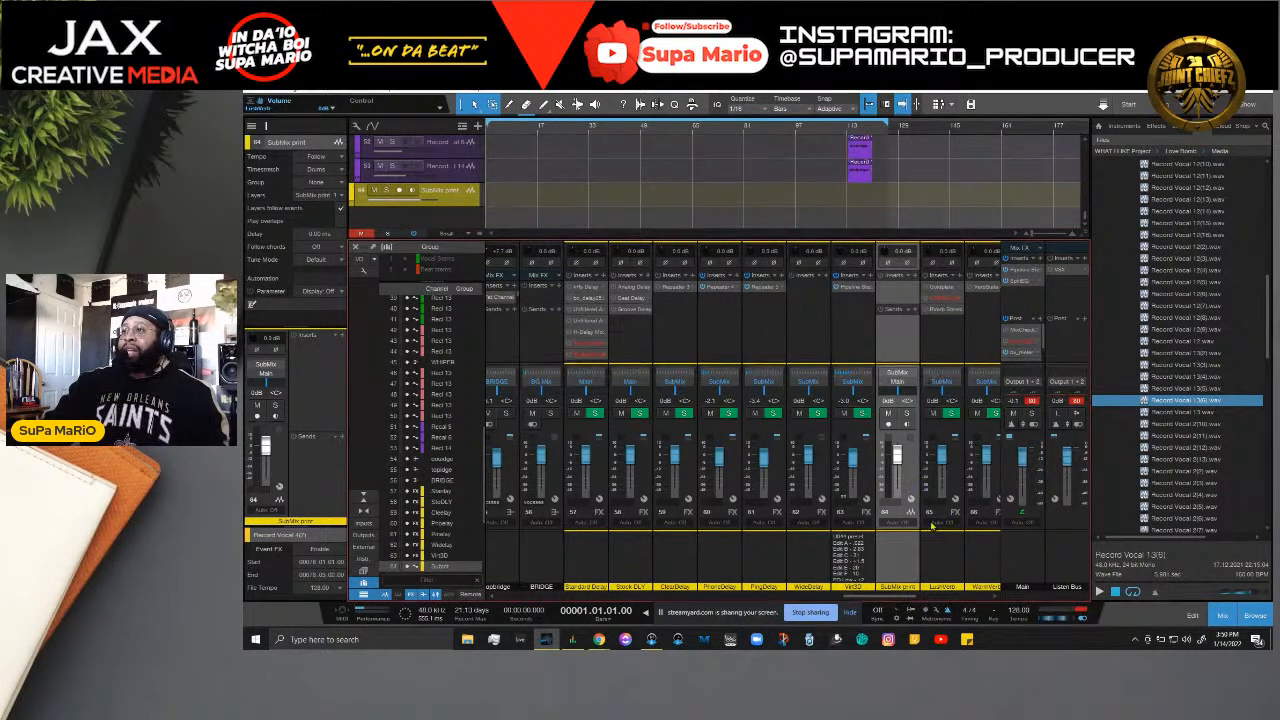
Step: Mute the SubMix print channel and arm the lead vocal print and SubMix print tracks for recording
{"action": "left_click", "coordinate": [888, 415]}
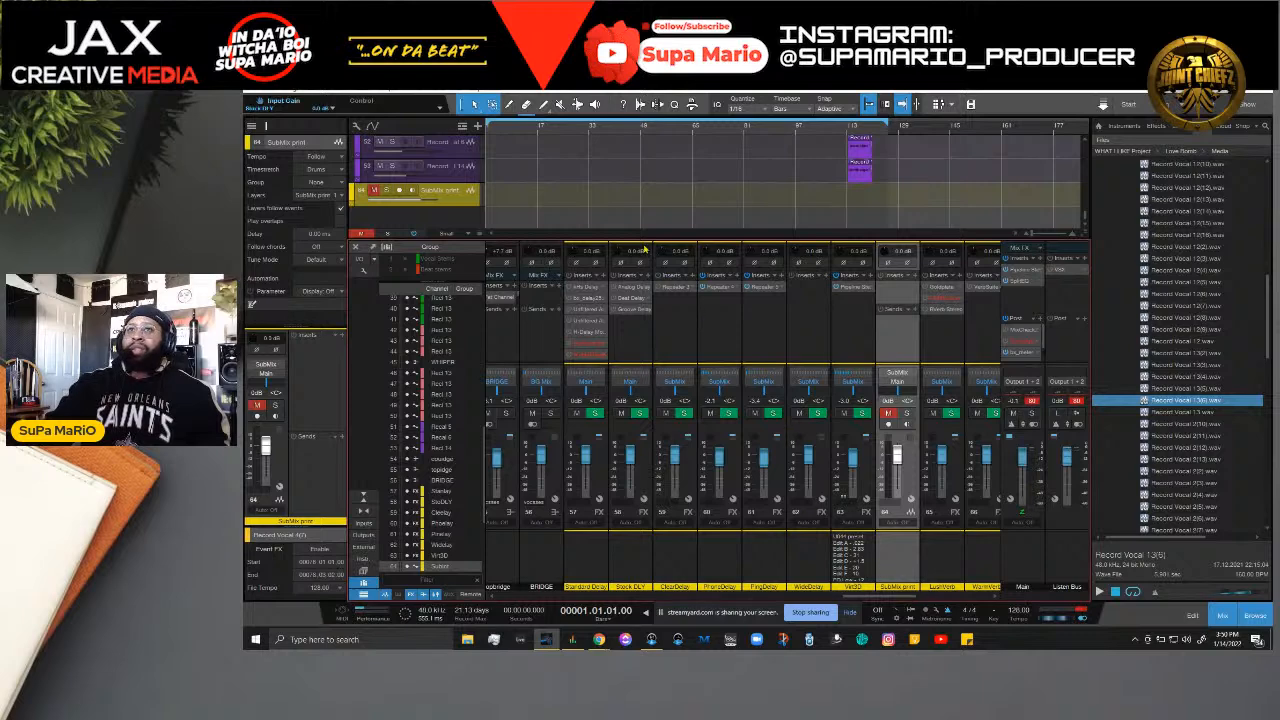
{"action": "scroll", "coordinate": [610, 207], "scroll_direction": "up", "scroll_amount": 6}
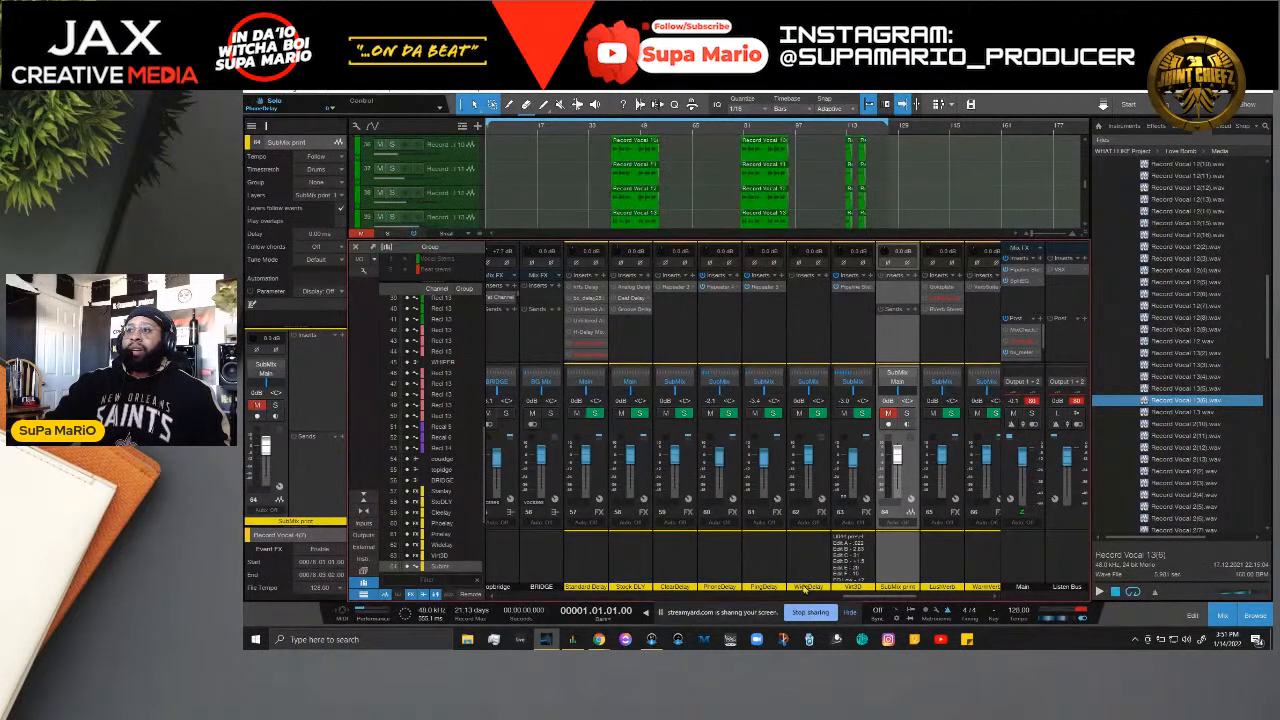
{"action": "left_click_drag", "start_coordinate": [876, 597], "coordinate": [665, 597]}
{"action": "left_click", "coordinate": [652, 413]}
{"action": "left_click", "coordinate": [653, 414]}
{"action": "left_click", "coordinate": [650, 423]}
{"action": "left_click_drag", "start_coordinate": [693, 600], "coordinate": [924, 594]}
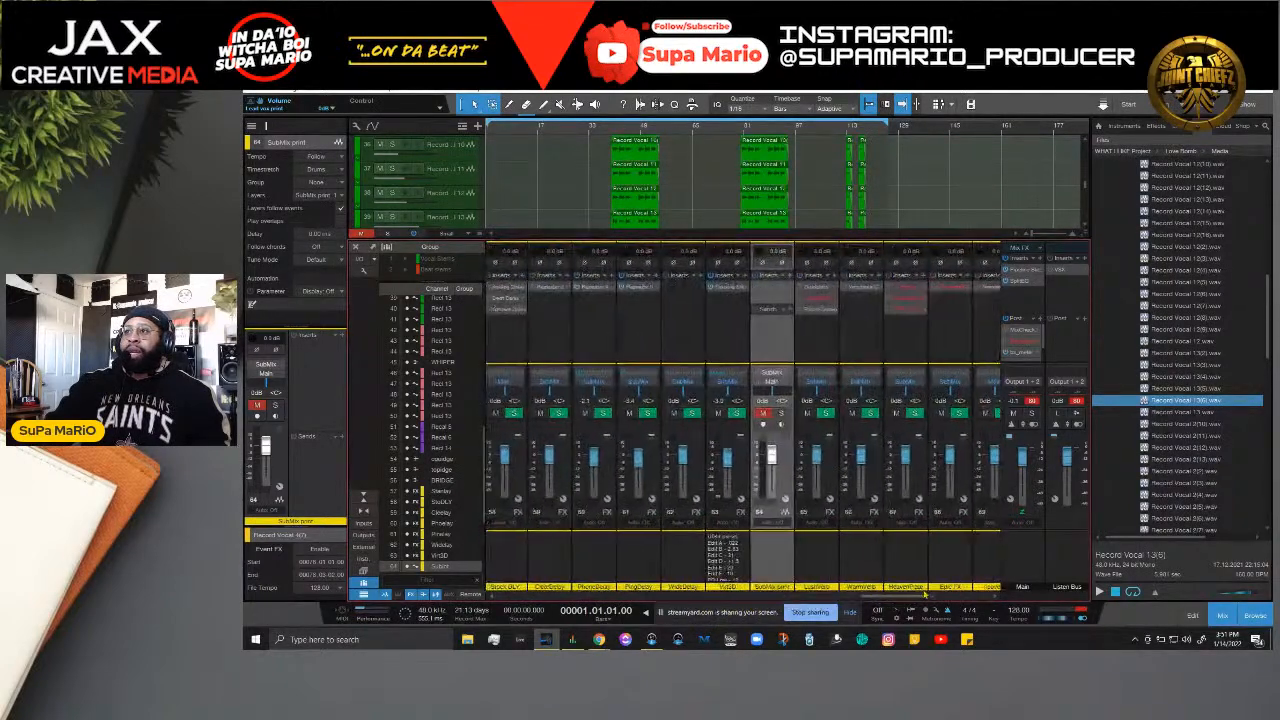
{"action": "left_click", "coordinate": [763, 423]}
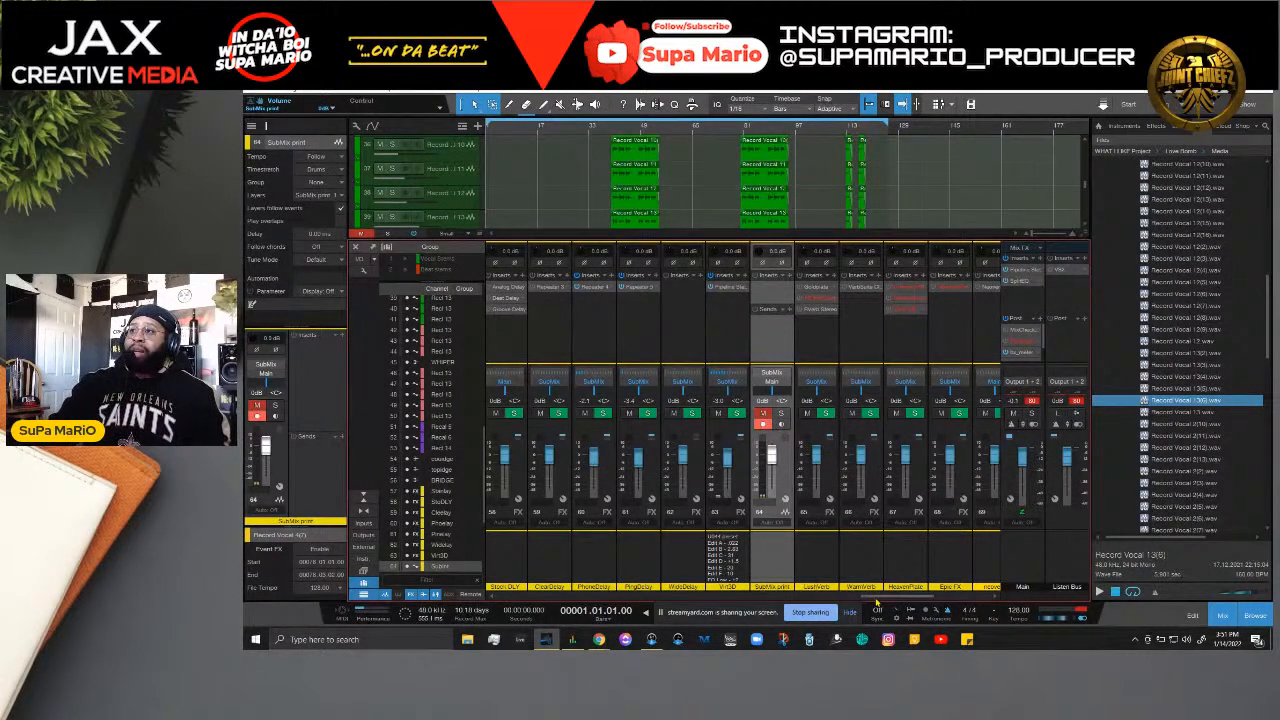
Step: Move the SubMix print channel to the far end of the console, after the bus and VCA channels
{"action": "left_click_drag", "start_coordinate": [877, 599], "coordinate": [946, 604]}
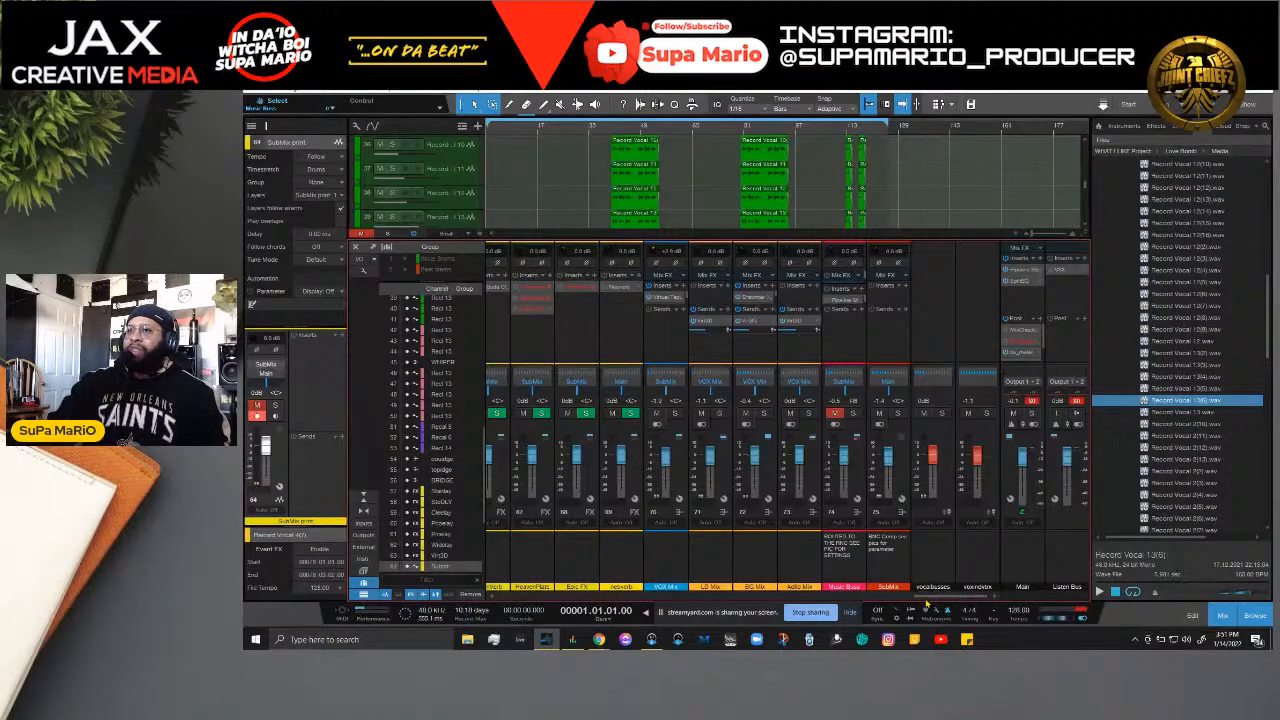
{"action": "scroll", "coordinate": [927, 605], "scroll_direction": "left", "scroll_amount": 2}
{"action": "scroll", "coordinate": [927, 606], "scroll_direction": "right", "scroll_amount": 2}
{"action": "scroll", "coordinate": [953, 603], "scroll_direction": "left", "scroll_amount": 5}
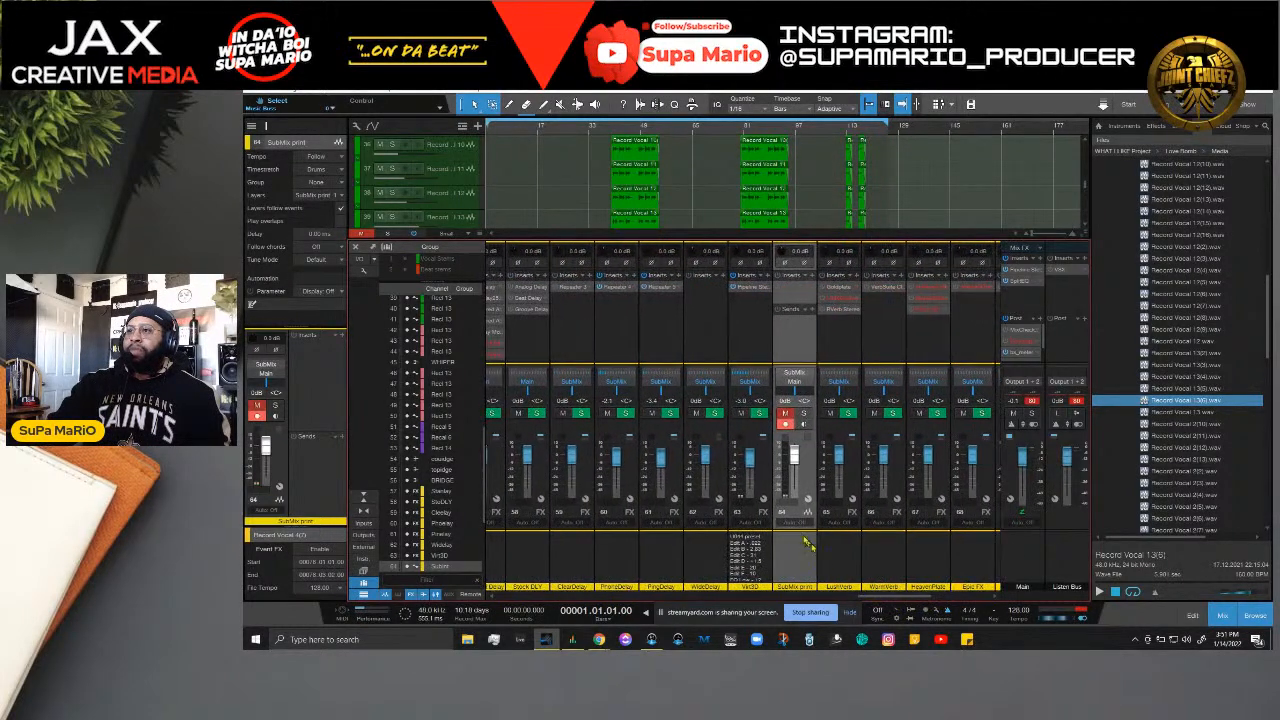
{"action": "left_click_drag", "start_coordinate": [807, 480], "coordinate": [1000, 493]}
Step: Select the SubMix print channel and change its color from the palette to magenta pink
{"action": "right_click", "coordinate": [997, 538]}
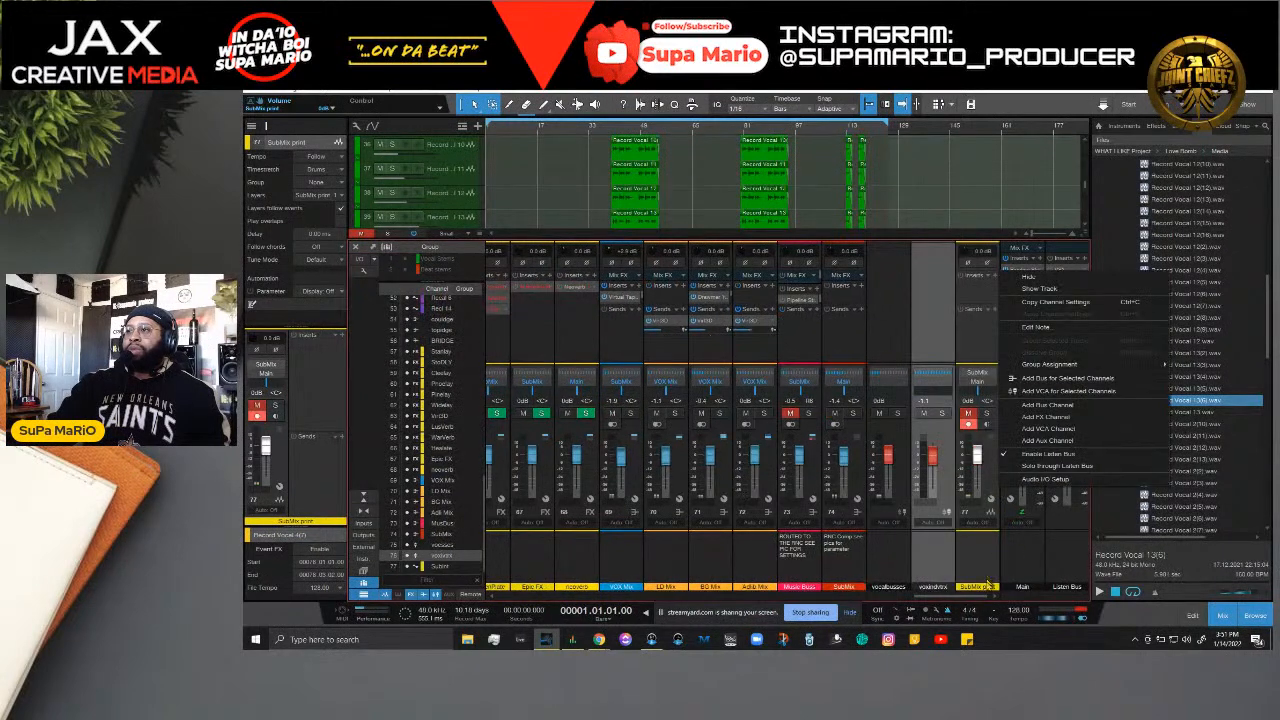
{"action": "left_click", "coordinate": [995, 590]}
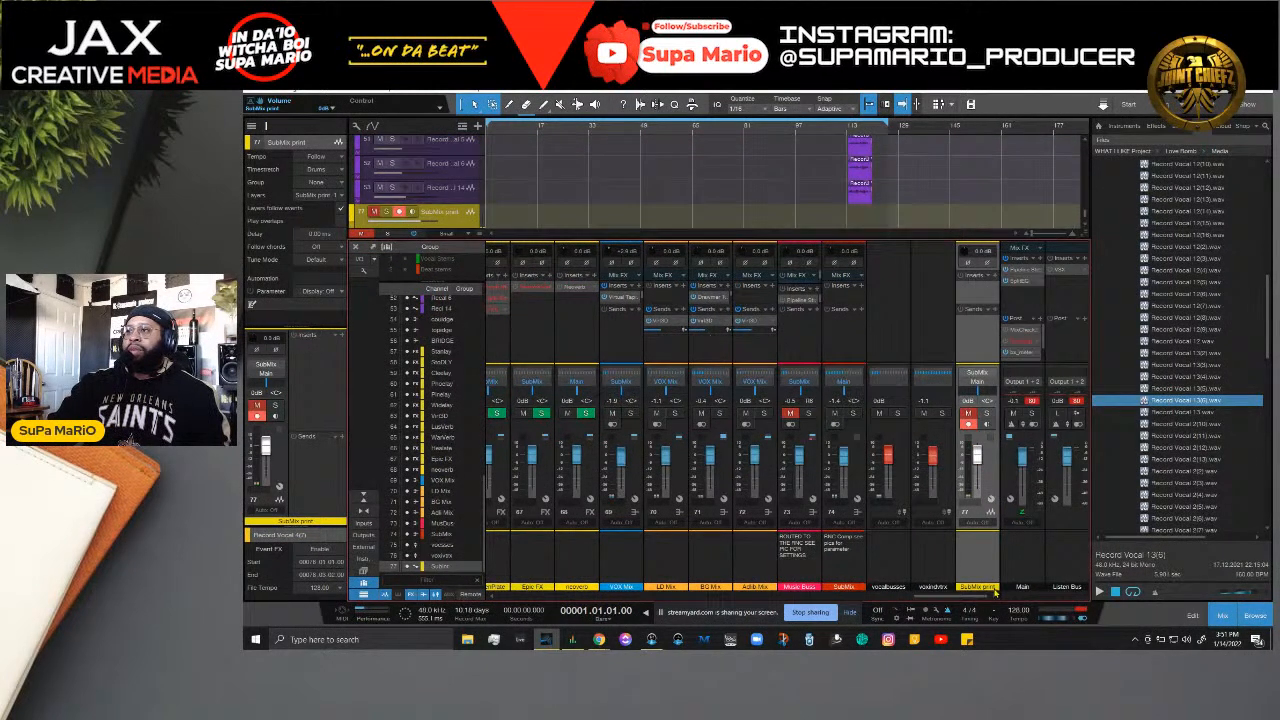
{"action": "double_click", "coordinate": [995, 590]}
{"action": "left_click", "coordinate": [969, 577]}
{"action": "left_click", "coordinate": [963, 590]}
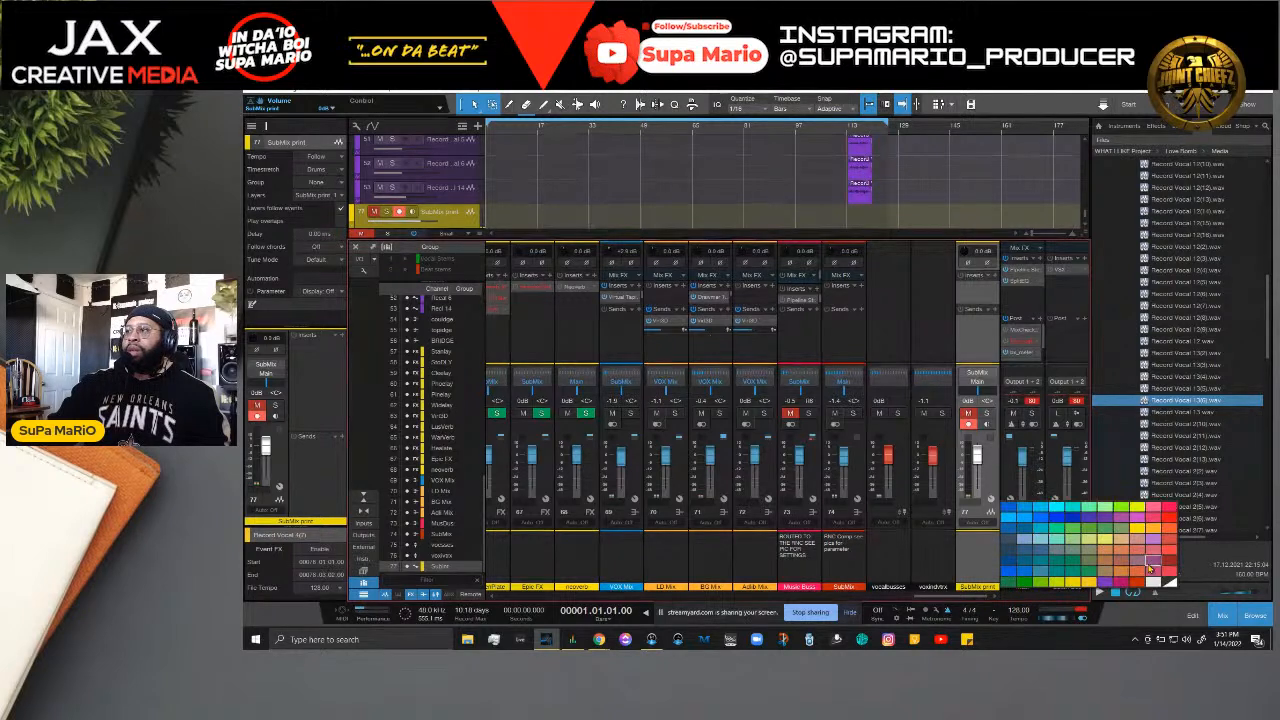
{"action": "left_click", "coordinate": [1121, 582]}
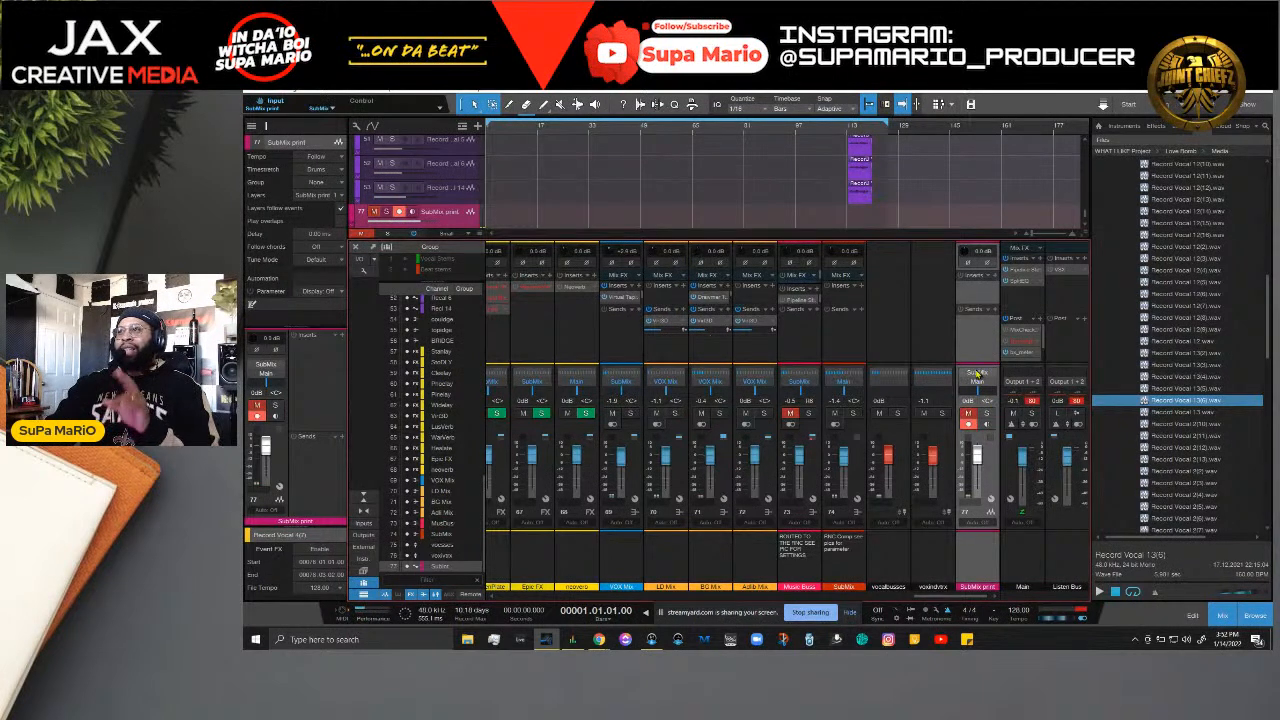
Step: Examine the buses offered as inputs and the output destinations available to SubMix print, without choosing one
{"action": "left_click", "coordinate": [977, 373]}
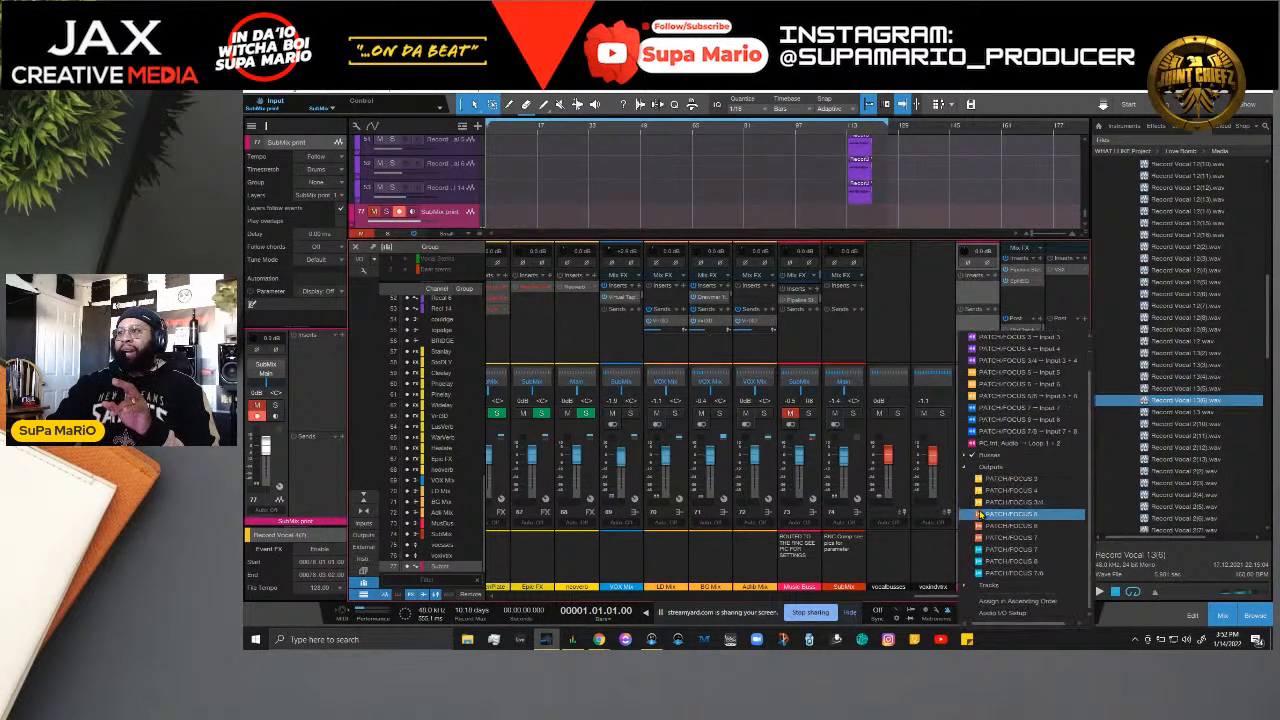
{"action": "scroll", "coordinate": [981, 492], "scroll_direction": "up", "scroll_amount": 1}
{"action": "left_click", "coordinate": [965, 491]}
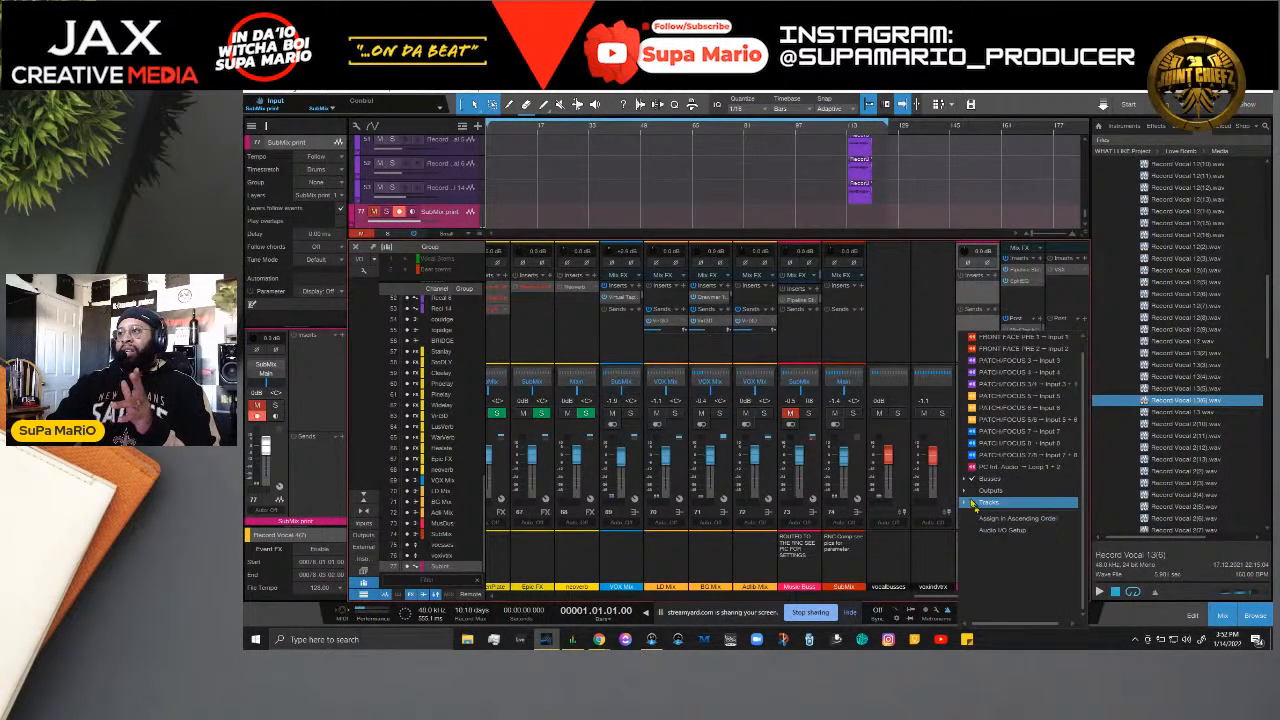
{"action": "left_click", "coordinate": [988, 479]}
{"action": "scroll", "coordinate": [1001, 500], "scroll_direction": "down", "scroll_amount": 1}
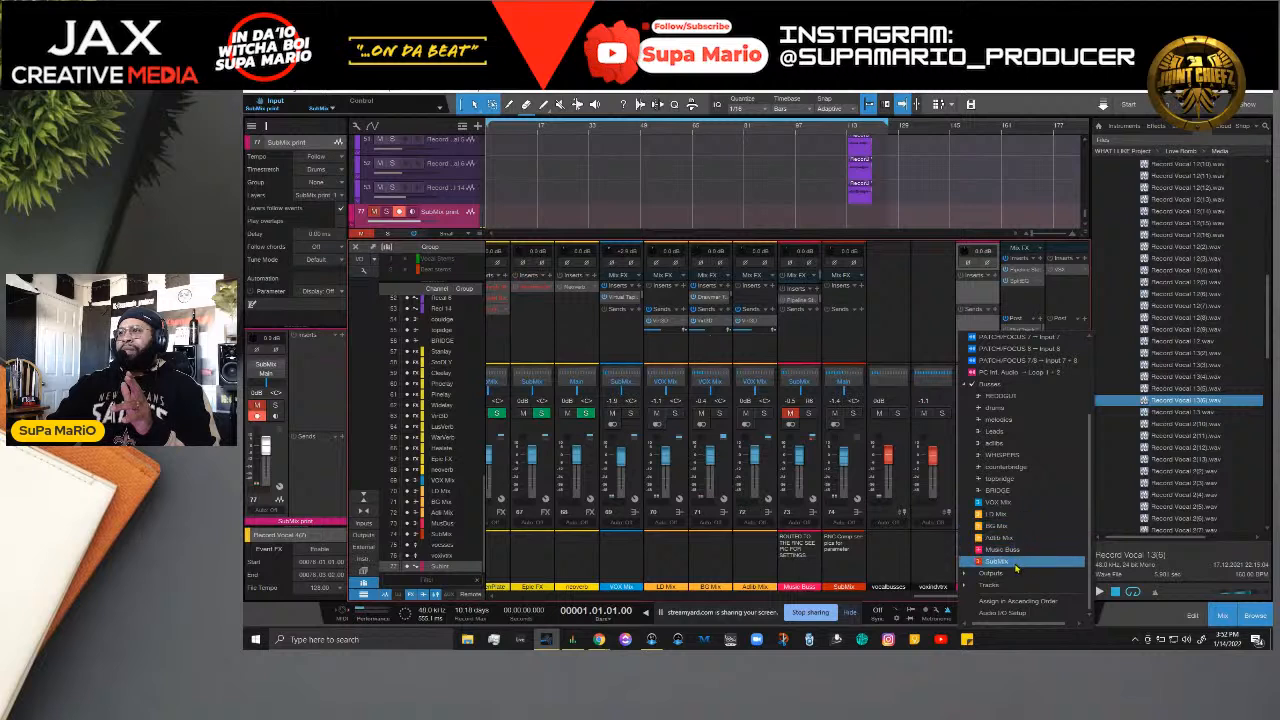
{"action": "left_click", "coordinate": [943, 557]}
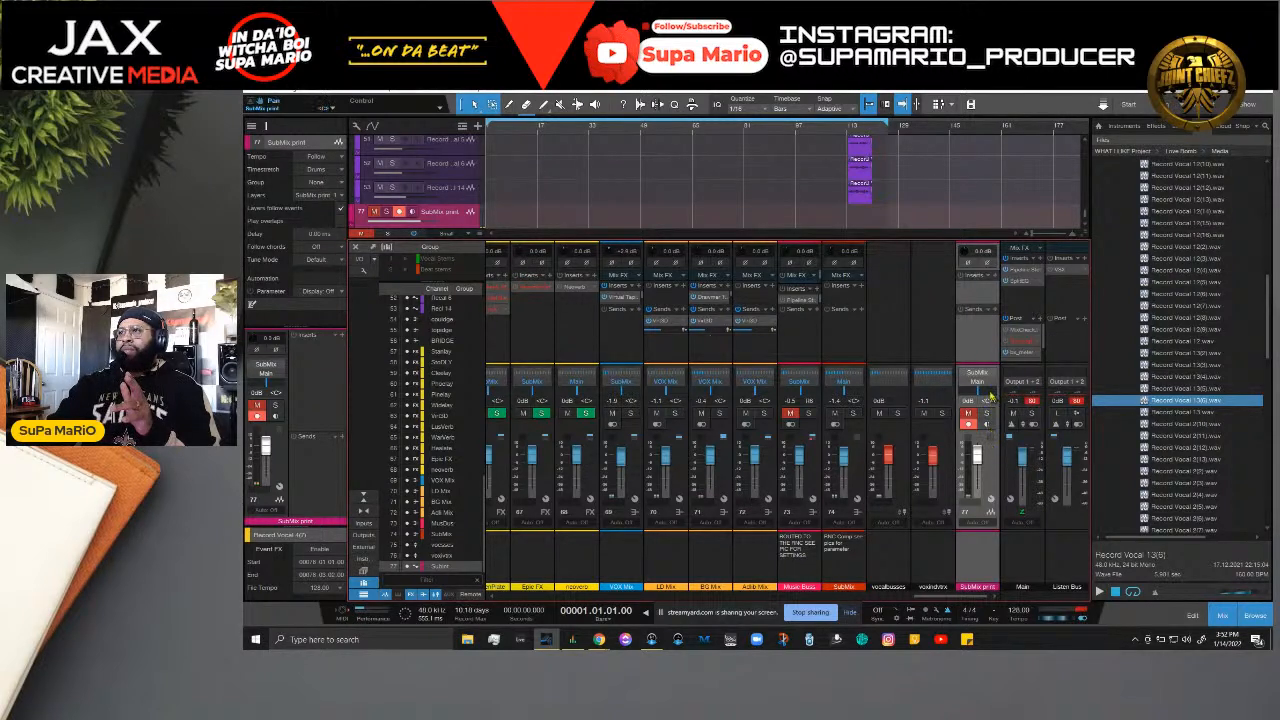
{"action": "left_click", "coordinate": [986, 382]}
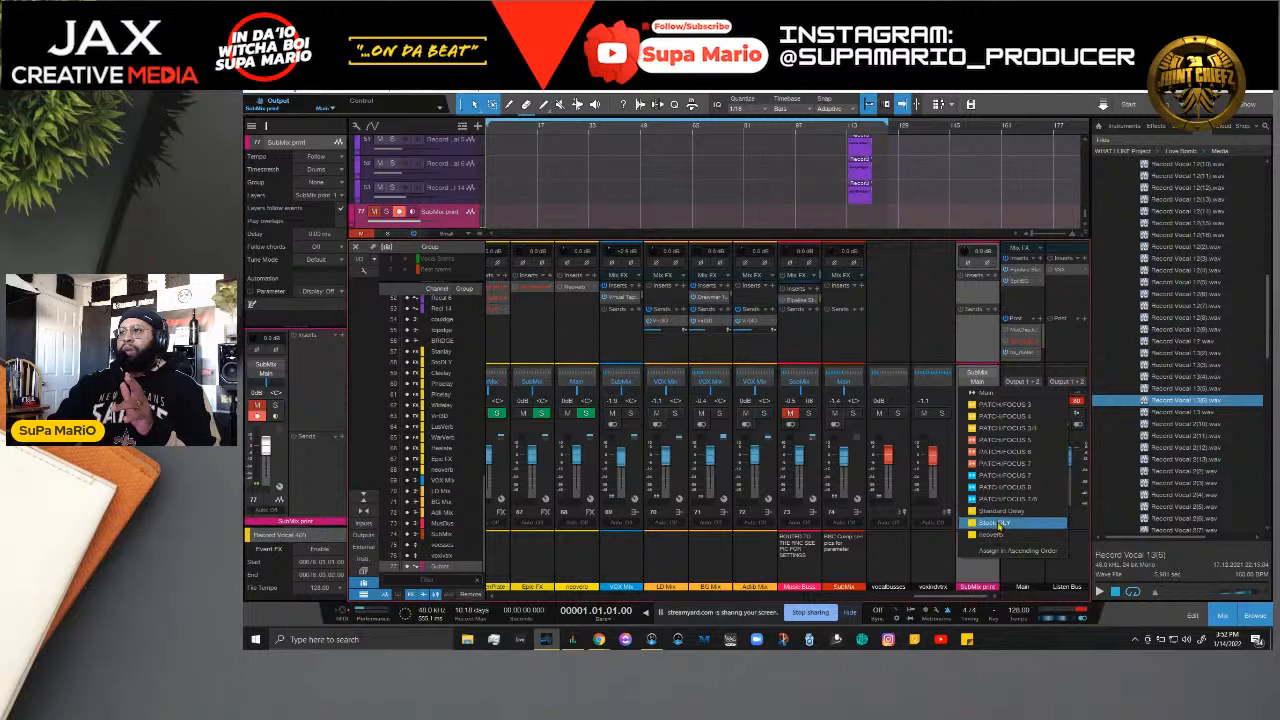
{"action": "left_click", "coordinate": [958, 550]}
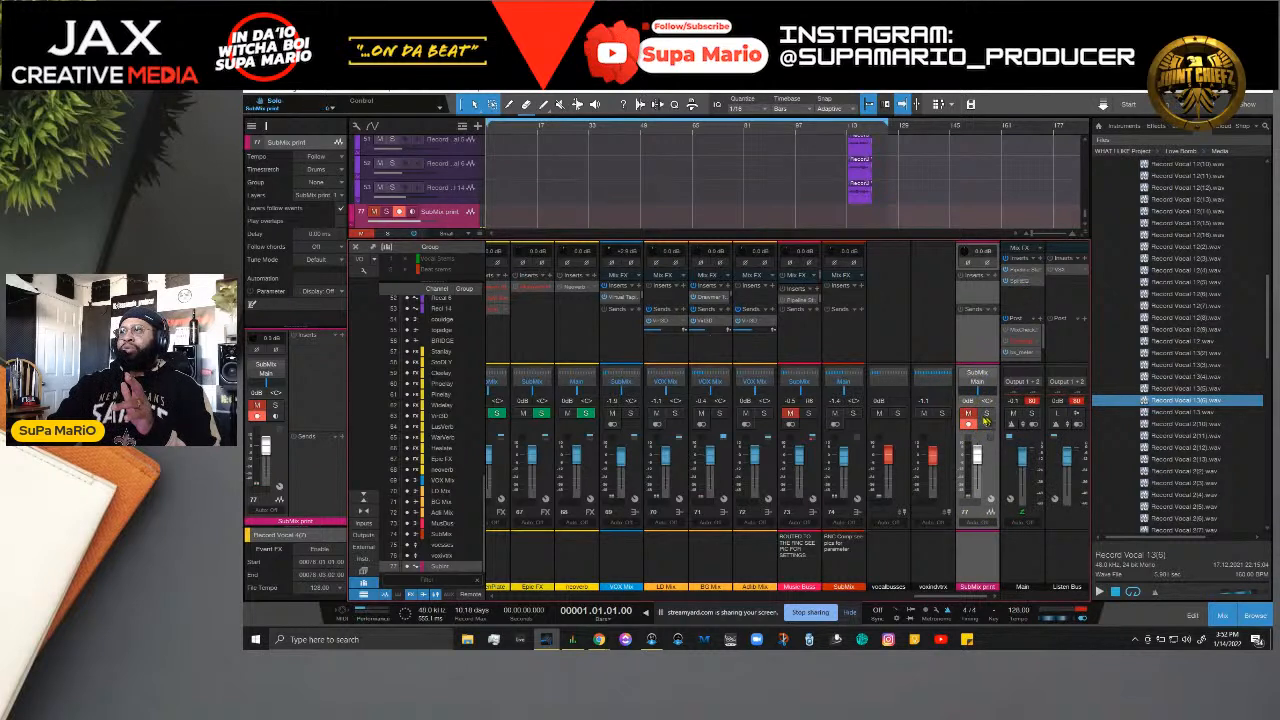
Step: Review the buses, outputs and tracks available as SubMix print inputs and choose the SubMix bus
{"action": "left_click", "coordinate": [978, 373]}
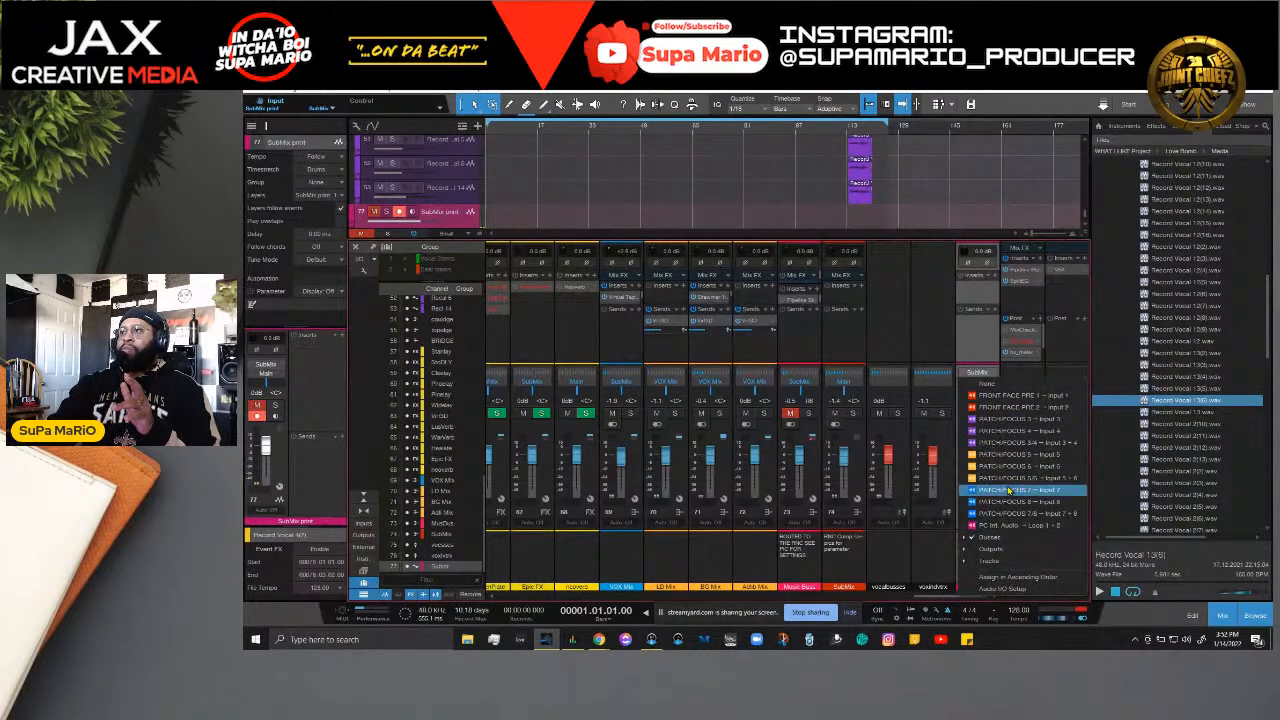
{"action": "left_click", "coordinate": [988, 537]}
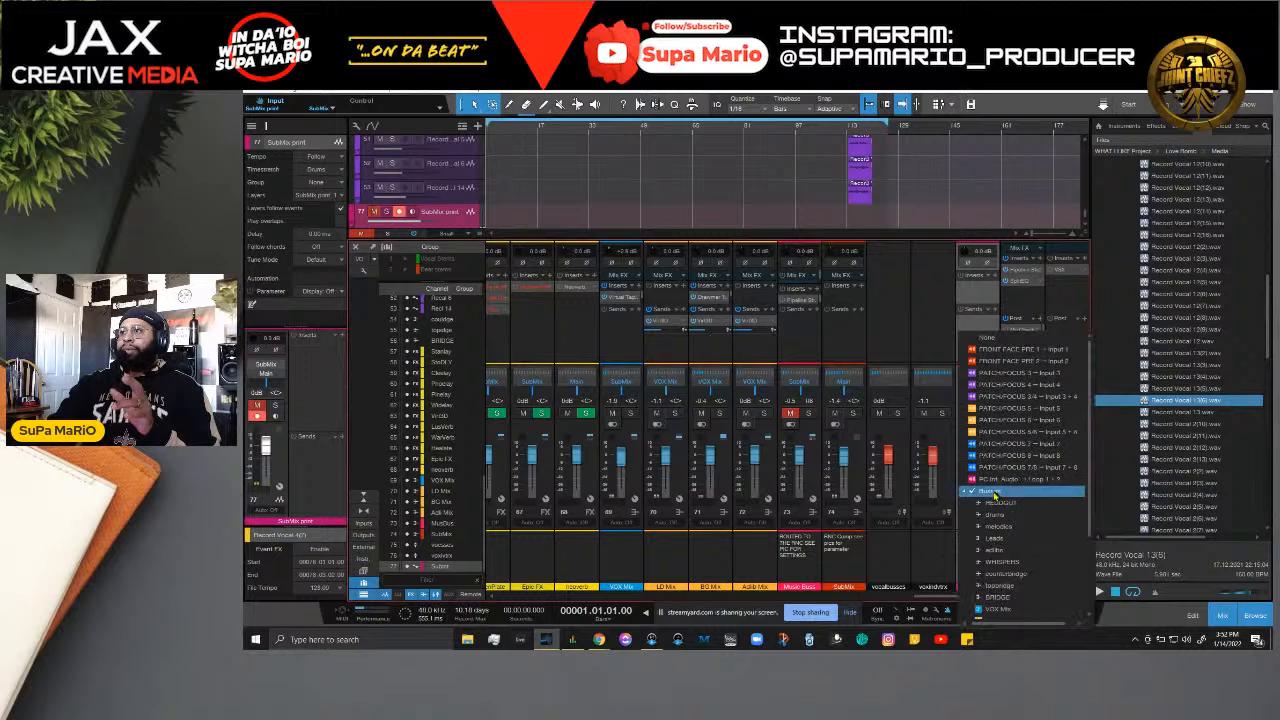
{"action": "left_click", "coordinate": [993, 491]}
{"action": "left_click", "coordinate": [990, 503]}
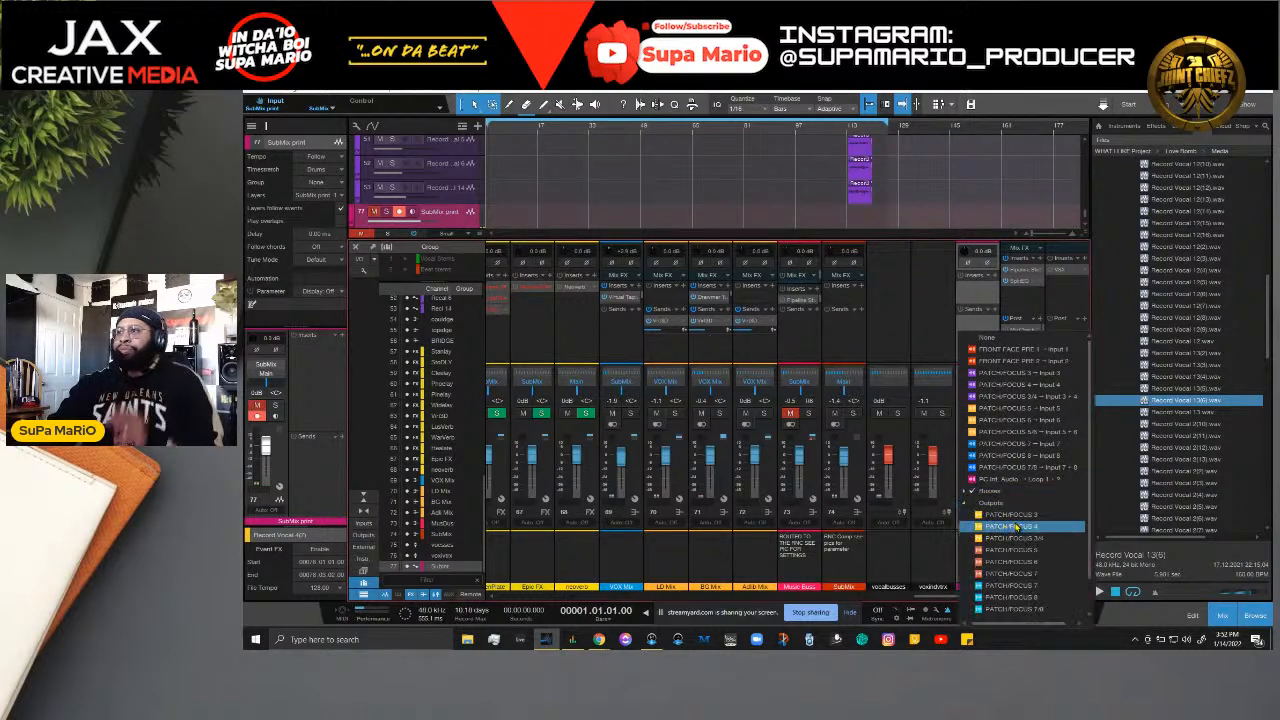
{"action": "scroll", "coordinate": [1040, 520], "scroll_direction": "down", "scroll_amount": 3}
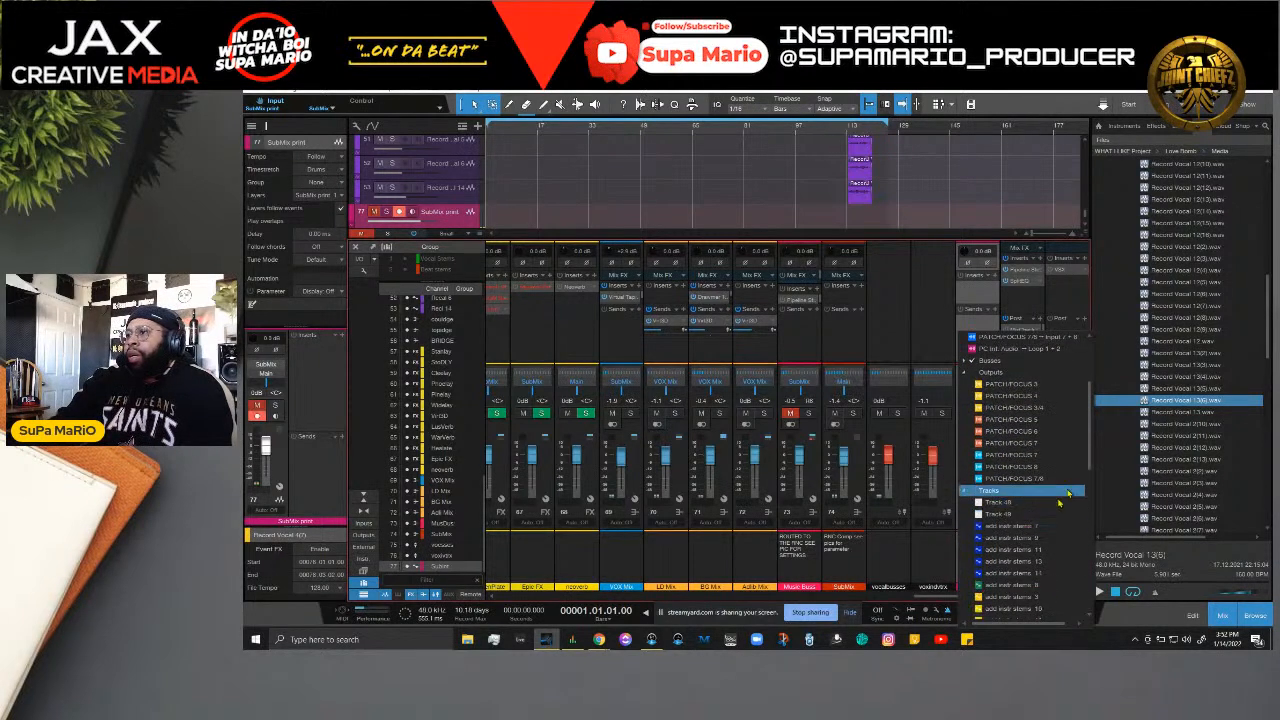
{"action": "left_click_drag", "start_coordinate": [1089, 470], "coordinate": [1090, 340]}
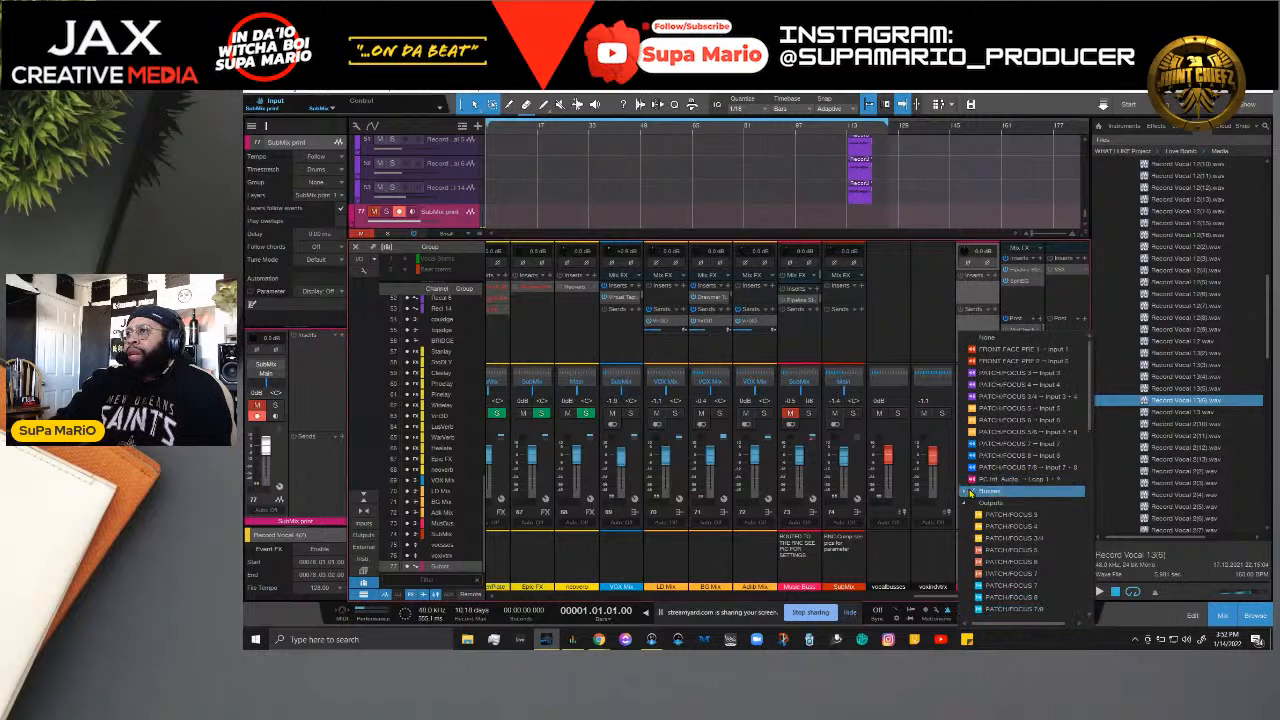
{"action": "scroll", "coordinate": [995, 510], "scroll_direction": "down", "scroll_amount": 4}
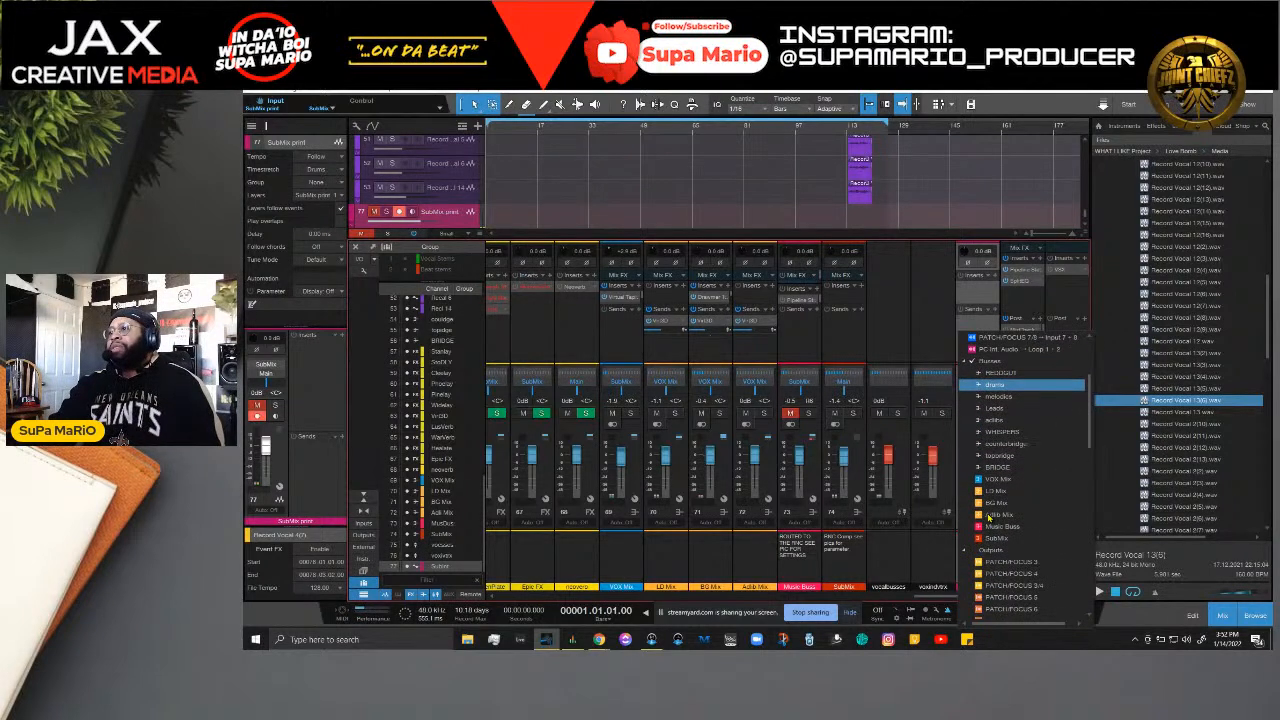
{"action": "left_click", "coordinate": [995, 538]}
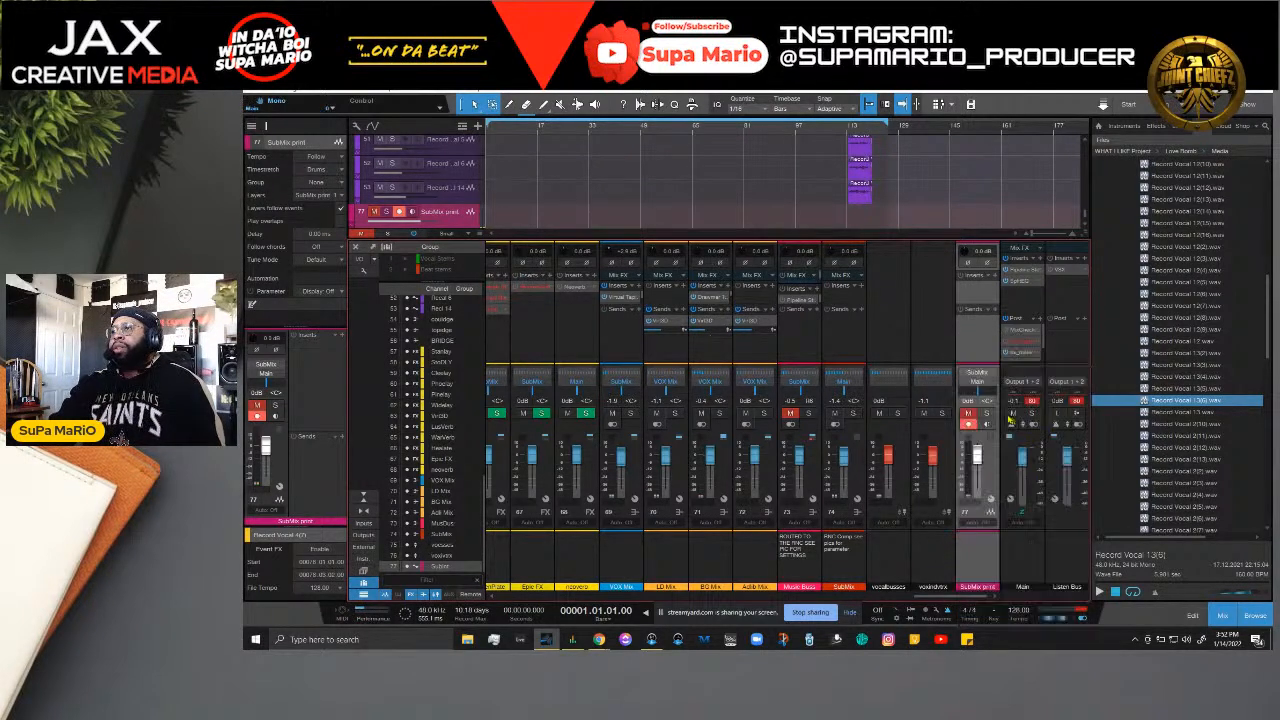
Step: Check the output destinations available to the SubMix print channel without choosing one
{"action": "left_click", "coordinate": [987, 390]}
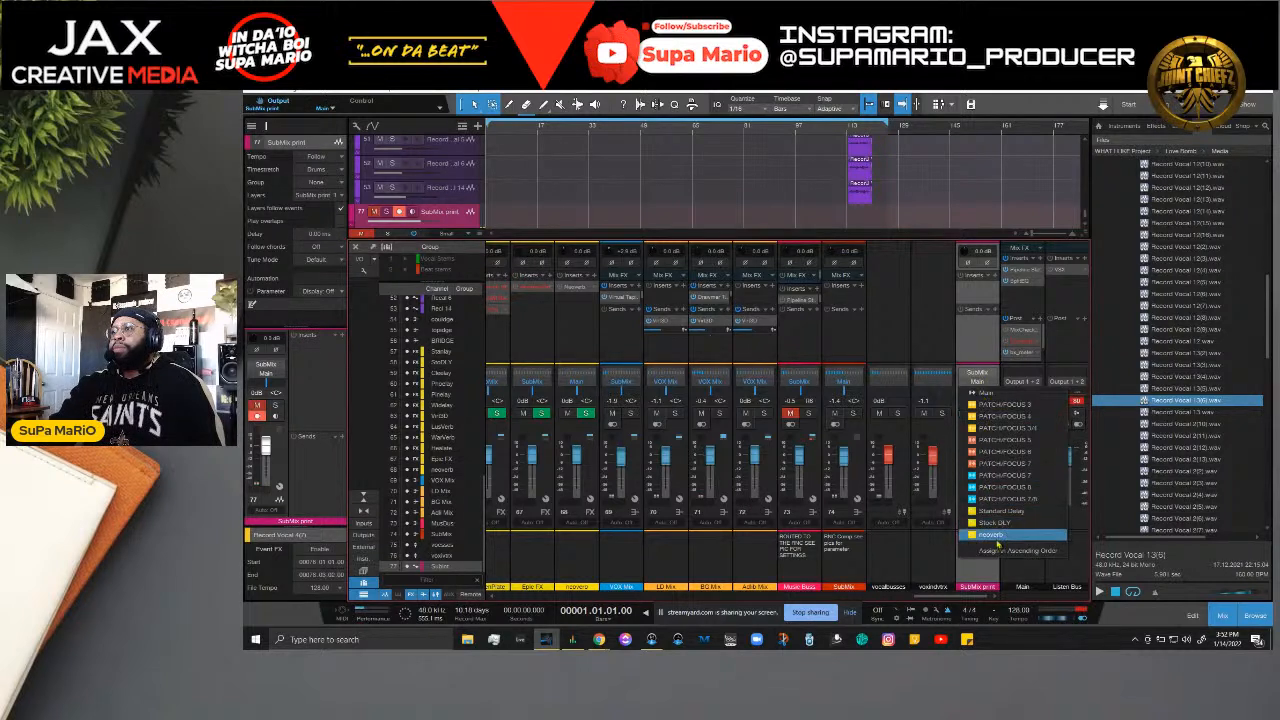
{"action": "left_click", "coordinate": [930, 566]}
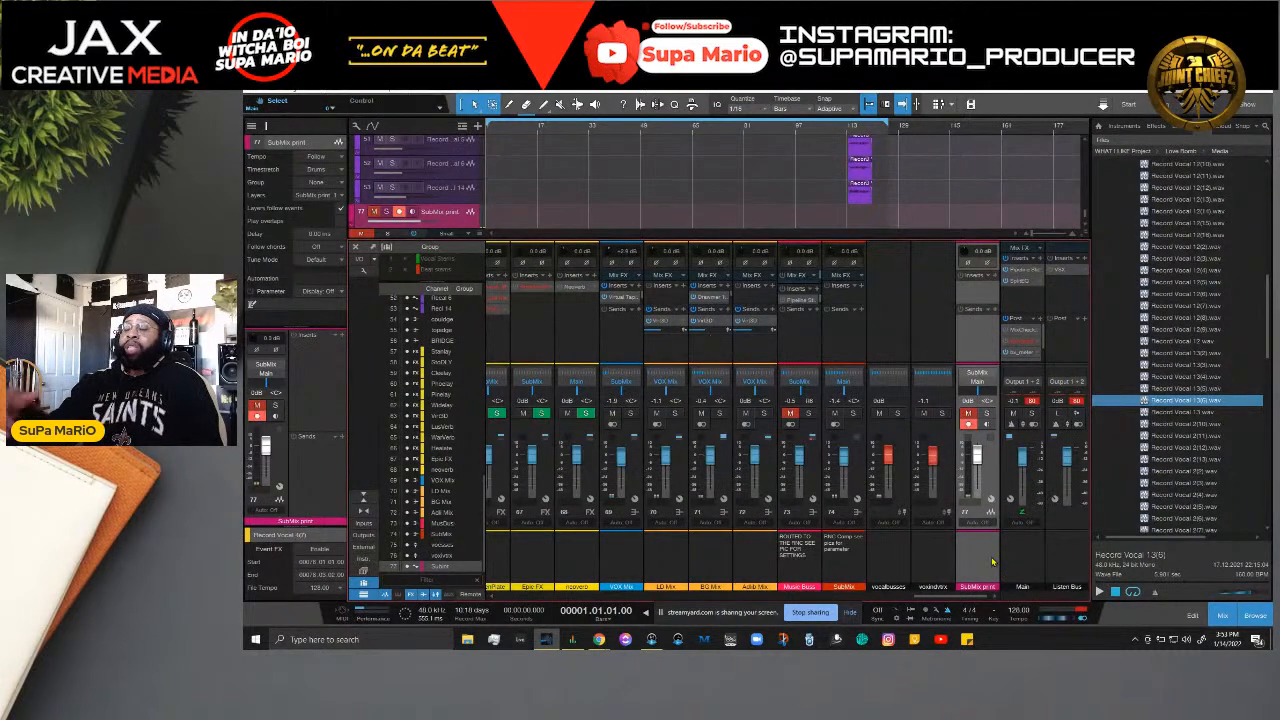
Step: Remove the SubMix print track from the song
{"action": "mouse_move", "coordinate": [973, 457]}
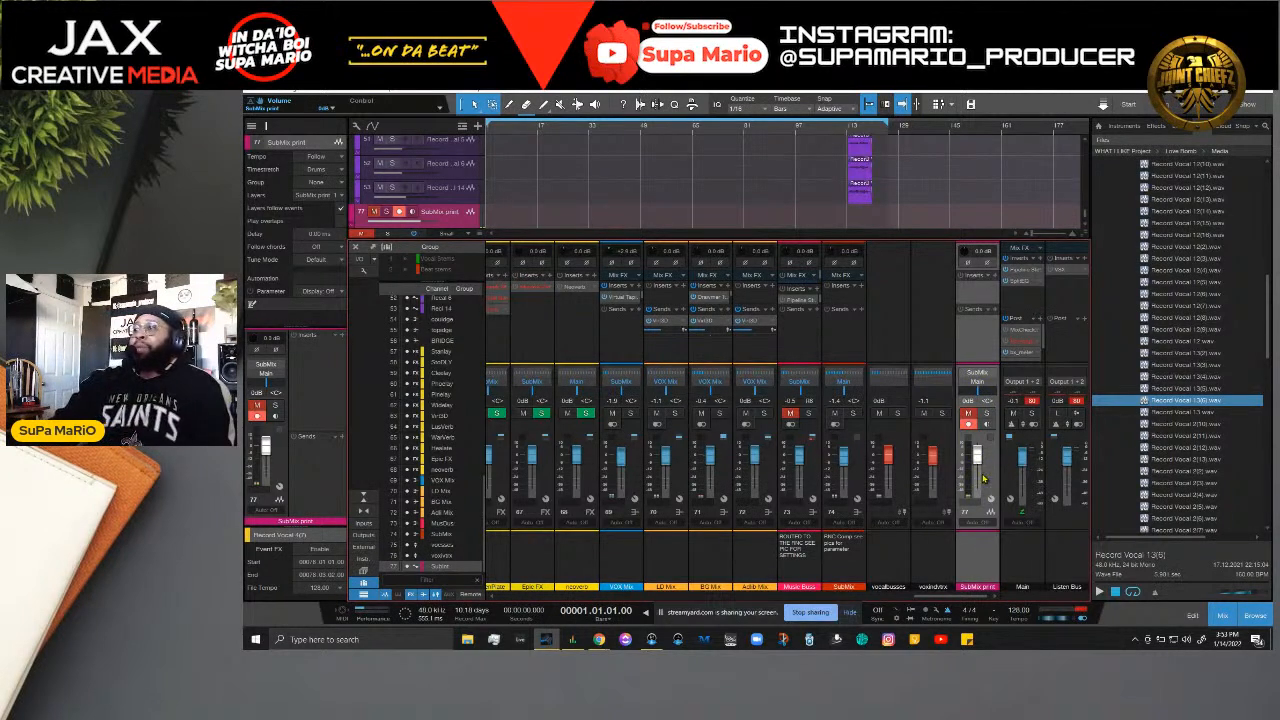
{"action": "right_click", "coordinate": [983, 479]}
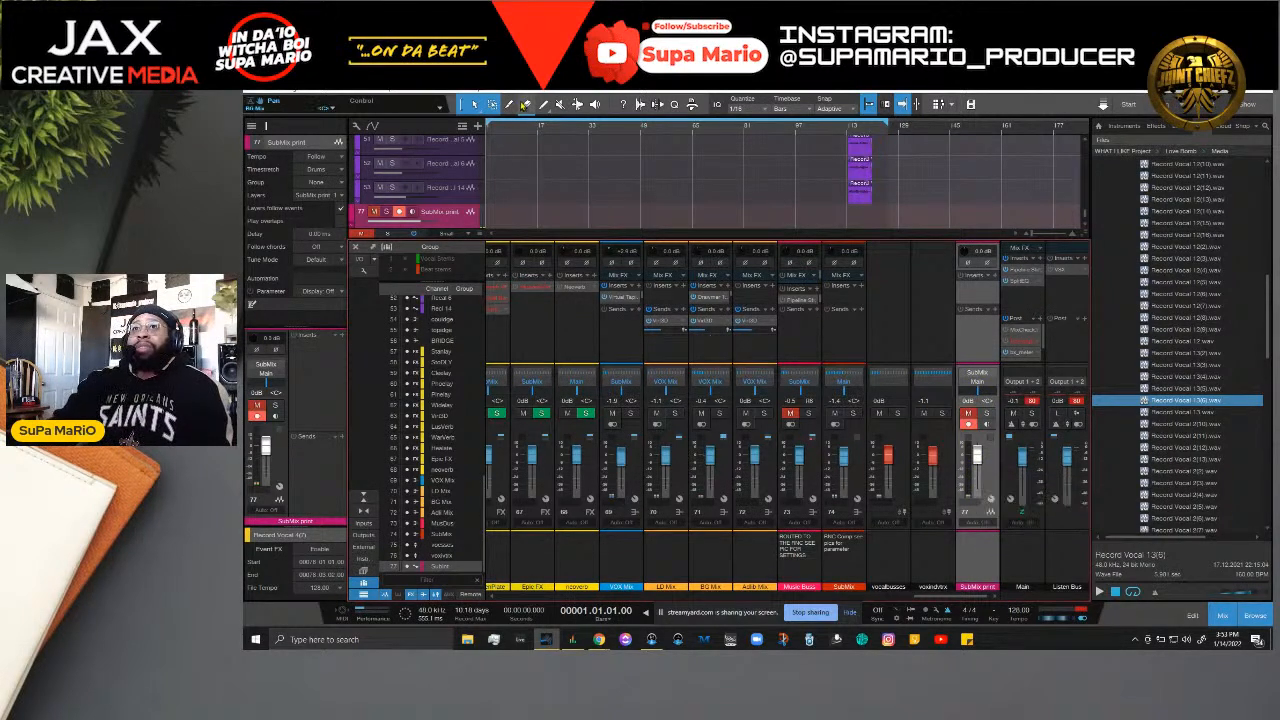
{"action": "right_click", "coordinate": [465, 236]}
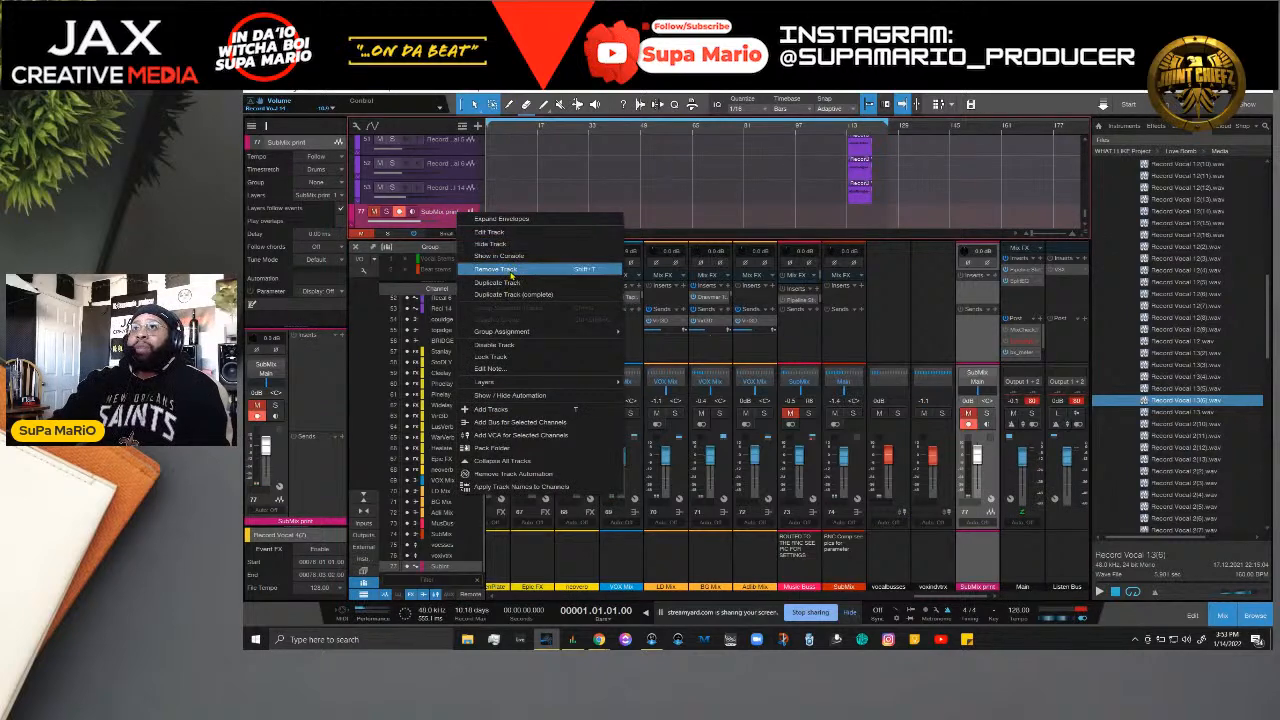
{"action": "left_click", "coordinate": [495, 269]}
Step: Find the Lead vox print channel among the vocal tracks and select it
{"action": "left_click_drag", "start_coordinate": [878, 596], "coordinate": [710, 575]}
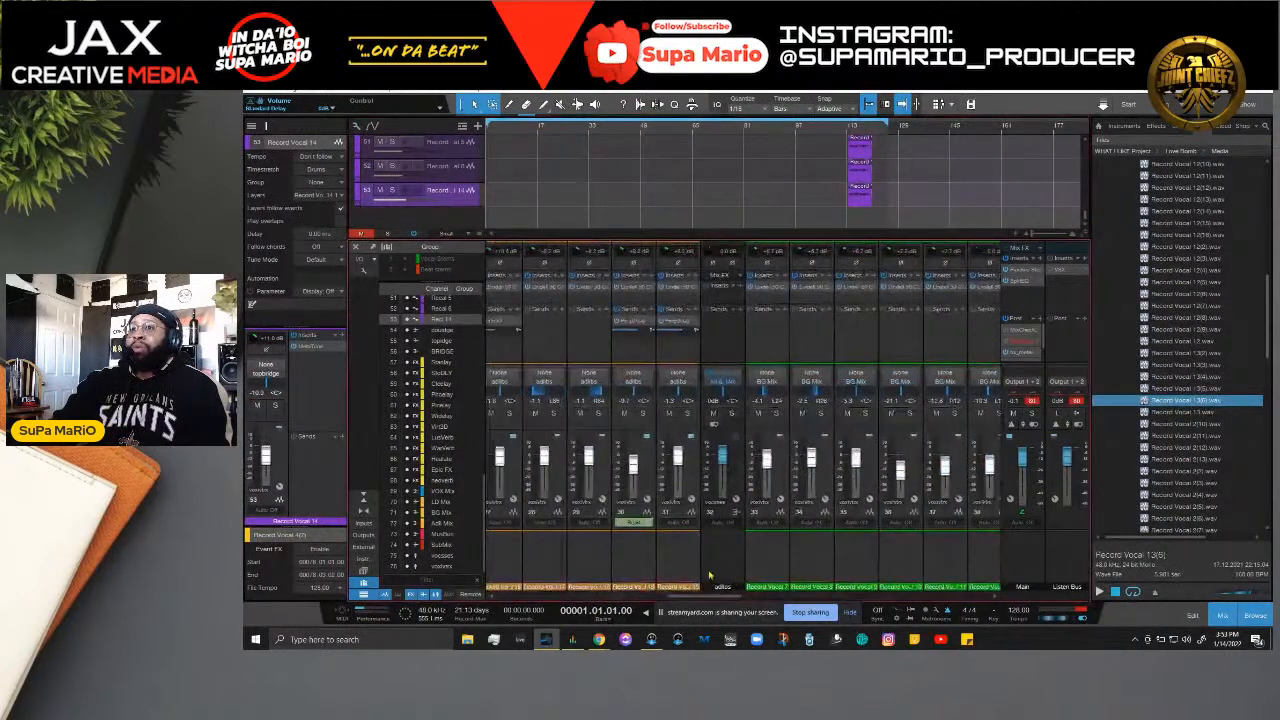
{"action": "scroll", "coordinate": [755, 230], "scroll_direction": "up", "scroll_amount": 10}
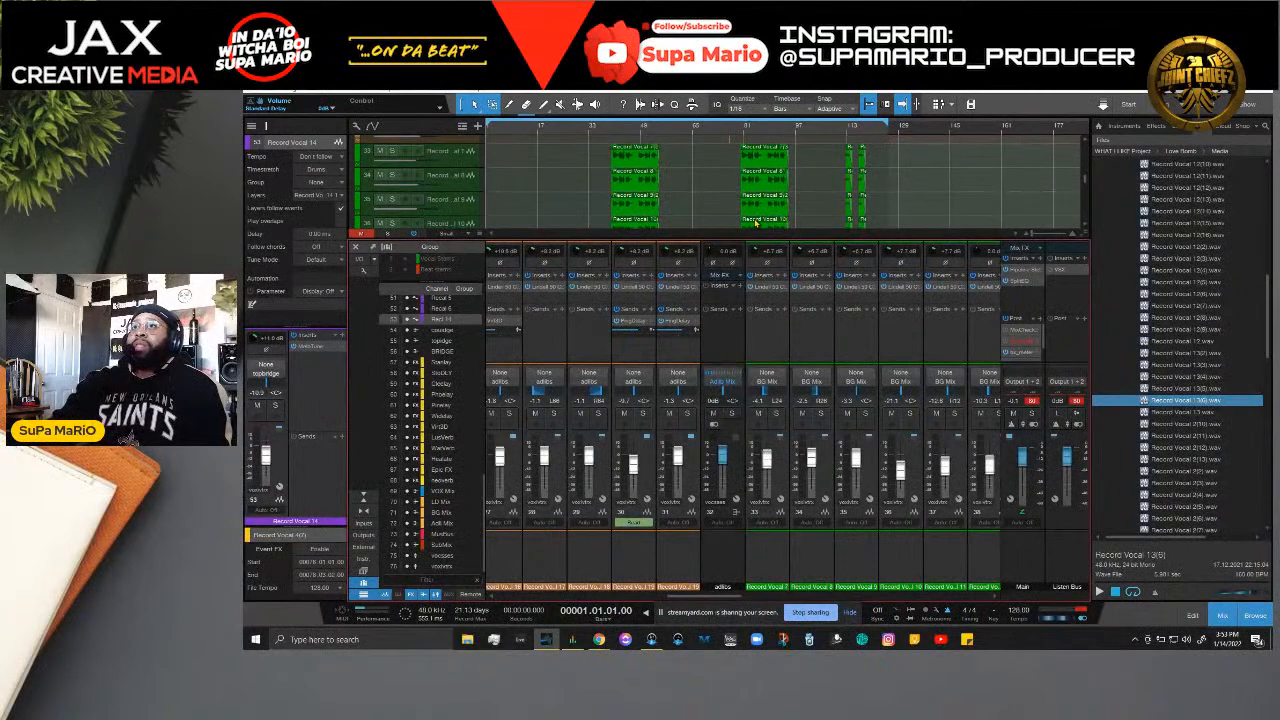
{"action": "scroll", "coordinate": [755, 222], "scroll_direction": "up", "scroll_amount": 4}
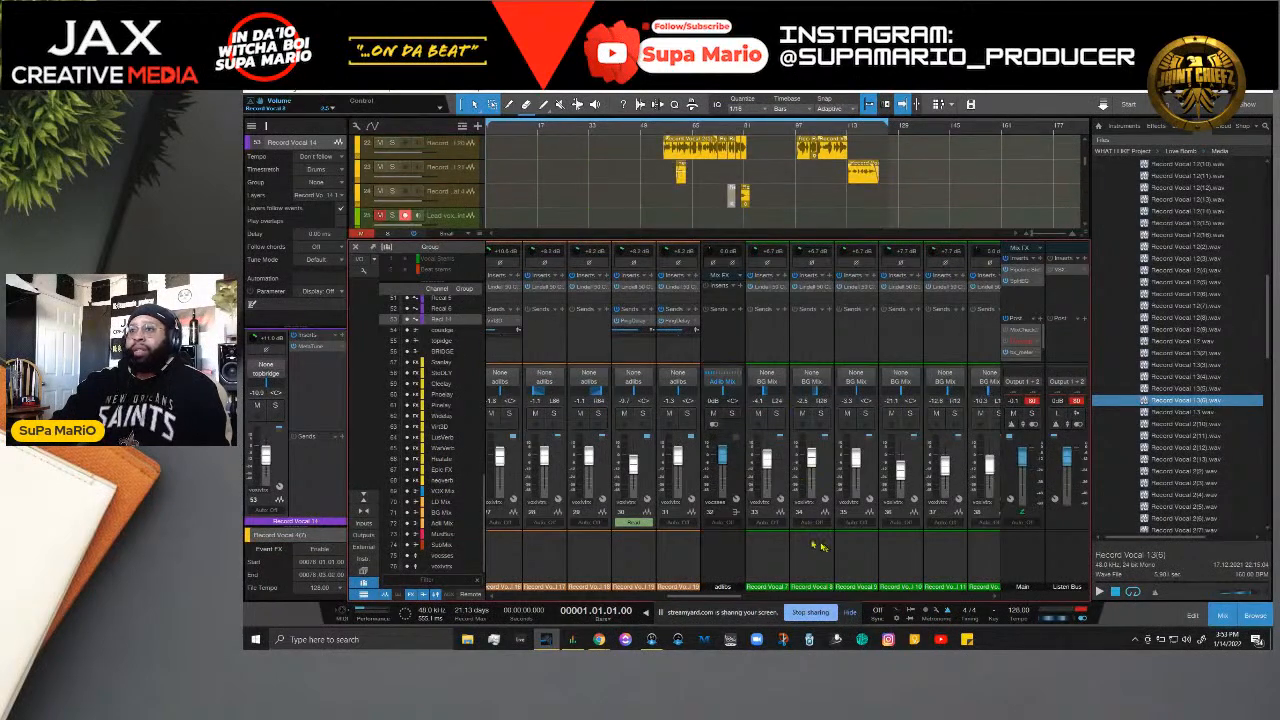
{"action": "left_click_drag", "start_coordinate": [734, 598], "coordinate": [668, 604]}
{"action": "left_click", "coordinate": [854, 467]}
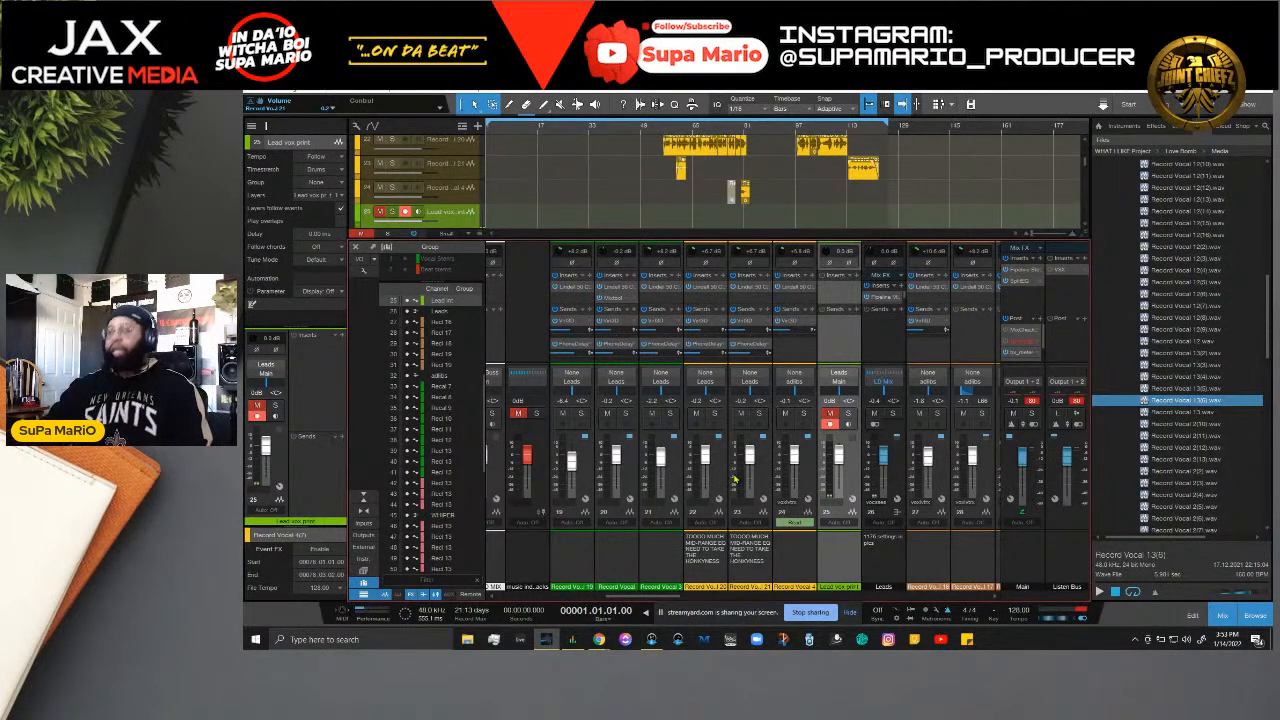
Step: Record a short test pass of the Leads bus onto Lead vox print from the song start, and delete the take
{"action": "key", "text": "space"}
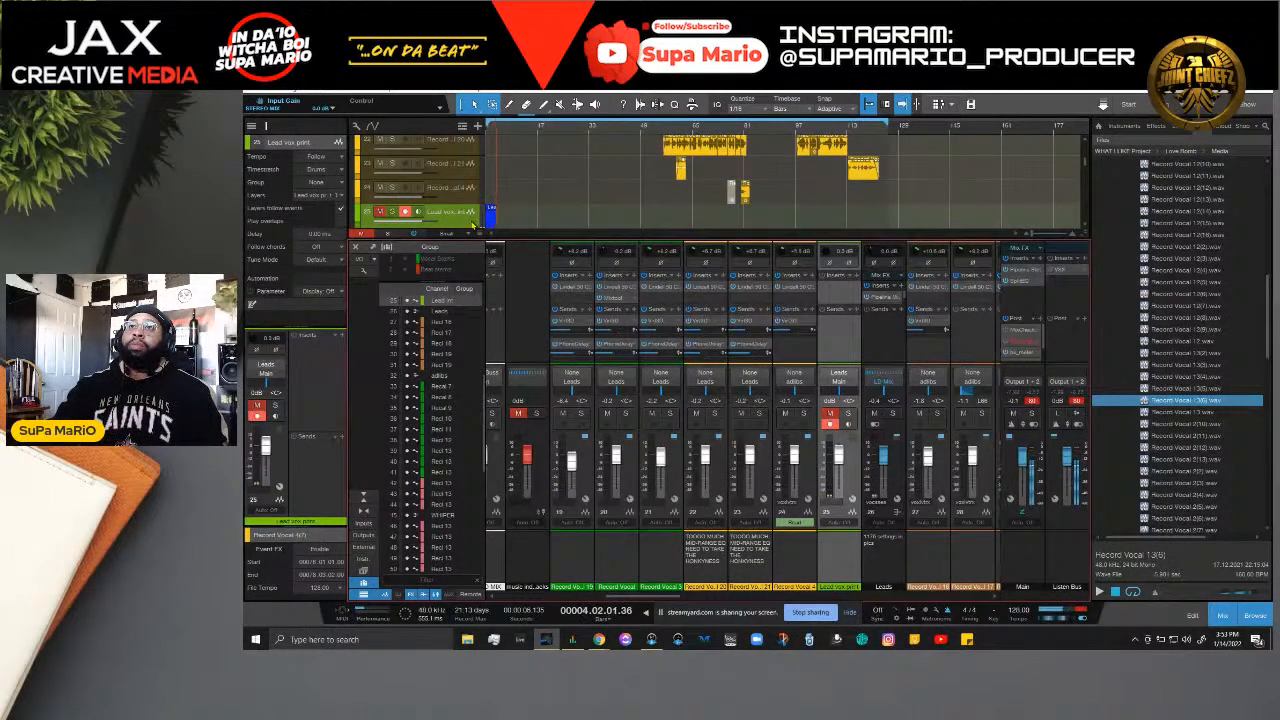
{"action": "scroll", "coordinate": [472, 225], "scroll_direction": "down", "scroll_amount": 1}
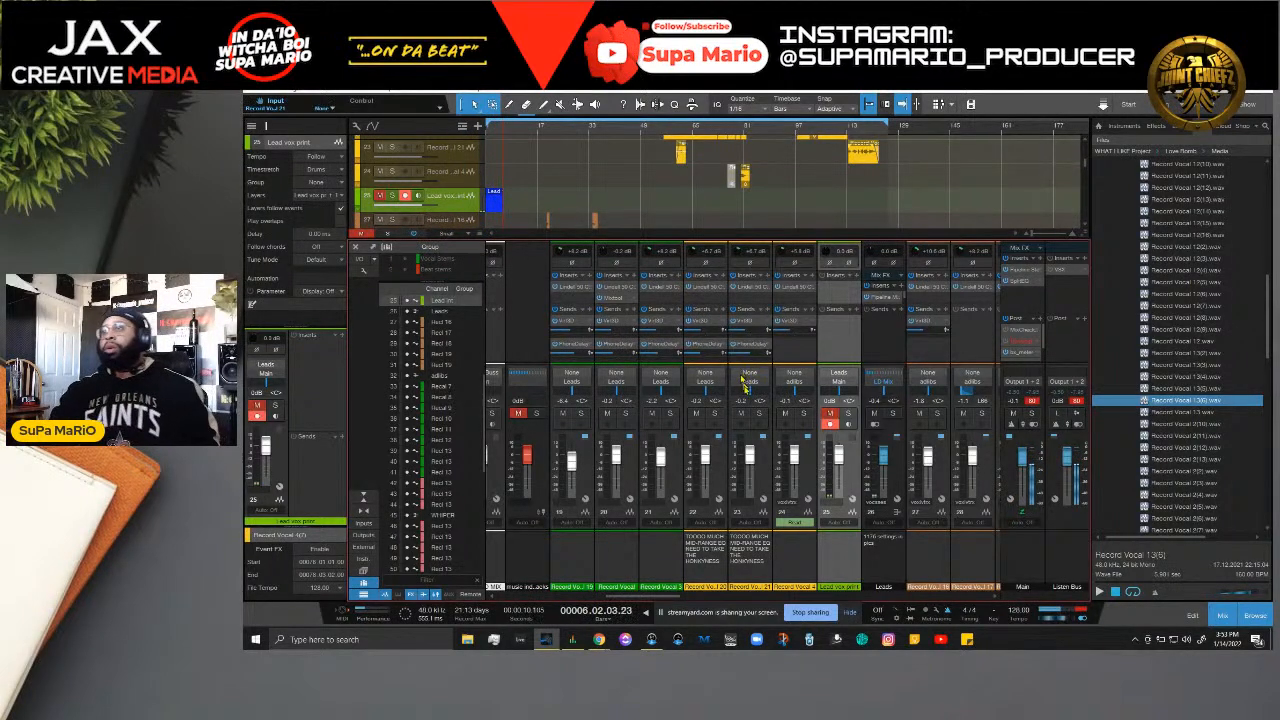
{"action": "left_click_drag", "start_coordinate": [668, 598], "coordinate": [791, 573]}
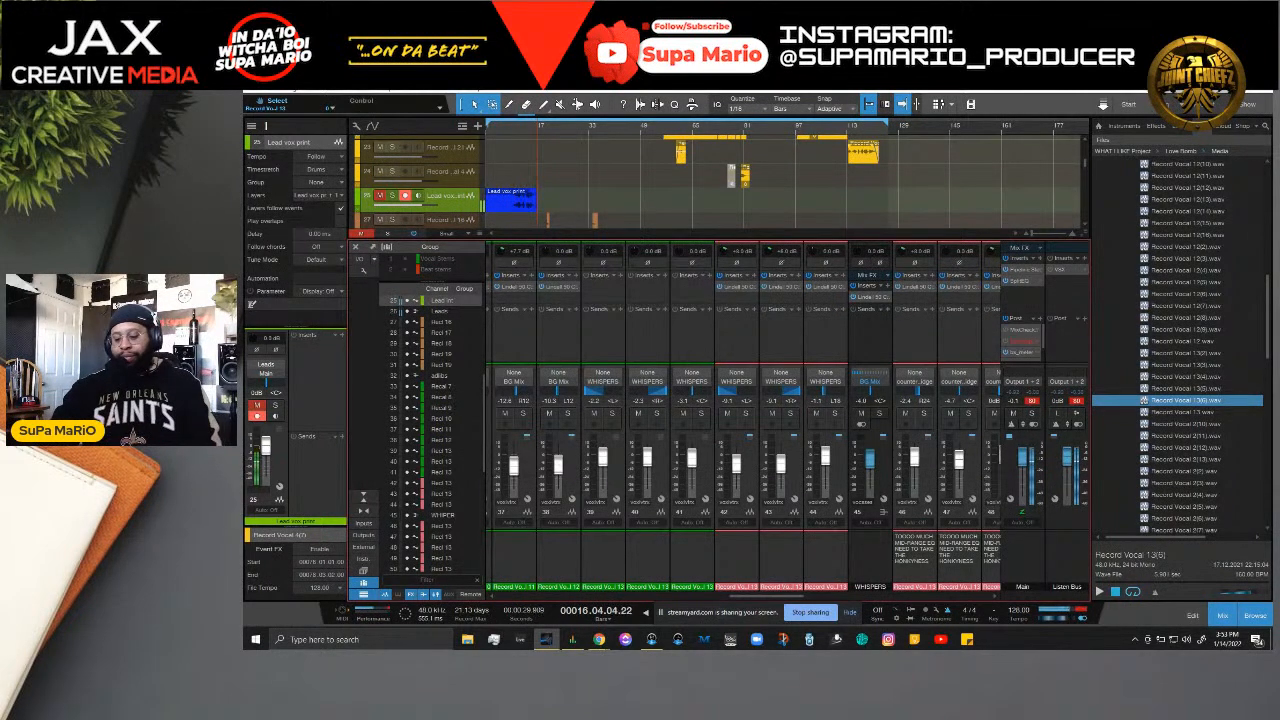
{"action": "key", "text": "space"}
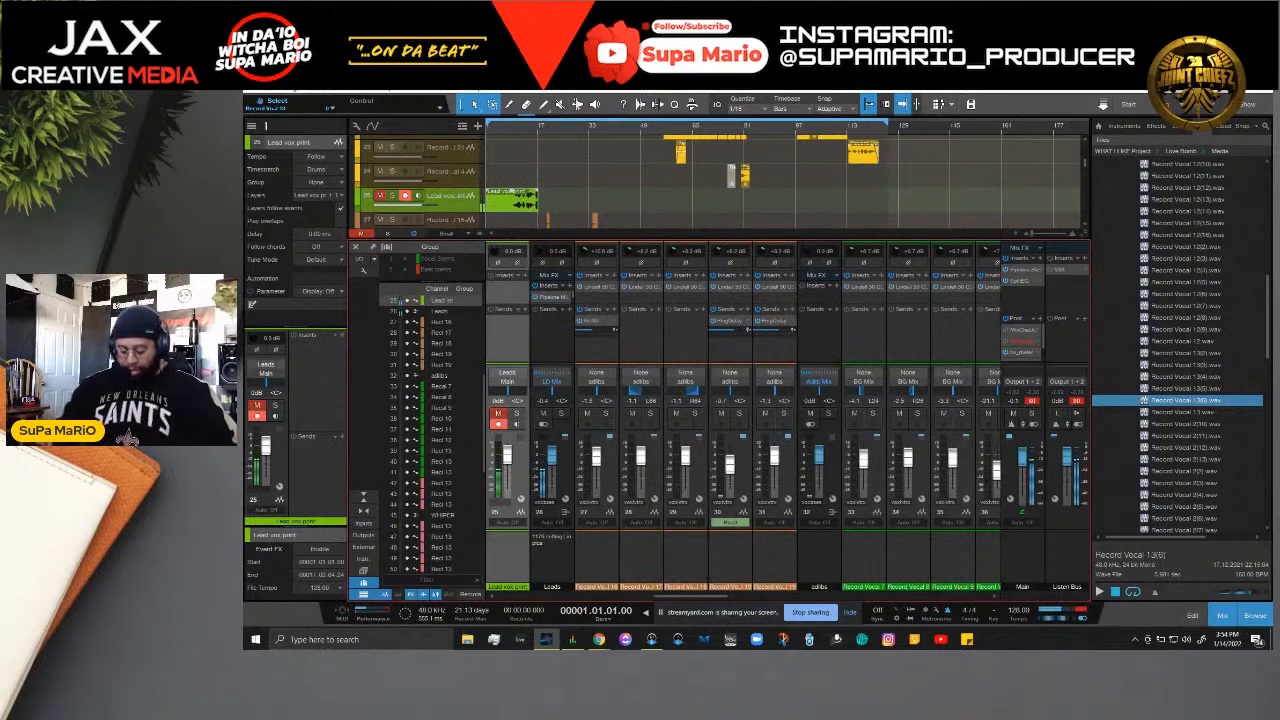
{"action": "key", "text": "Delete"}
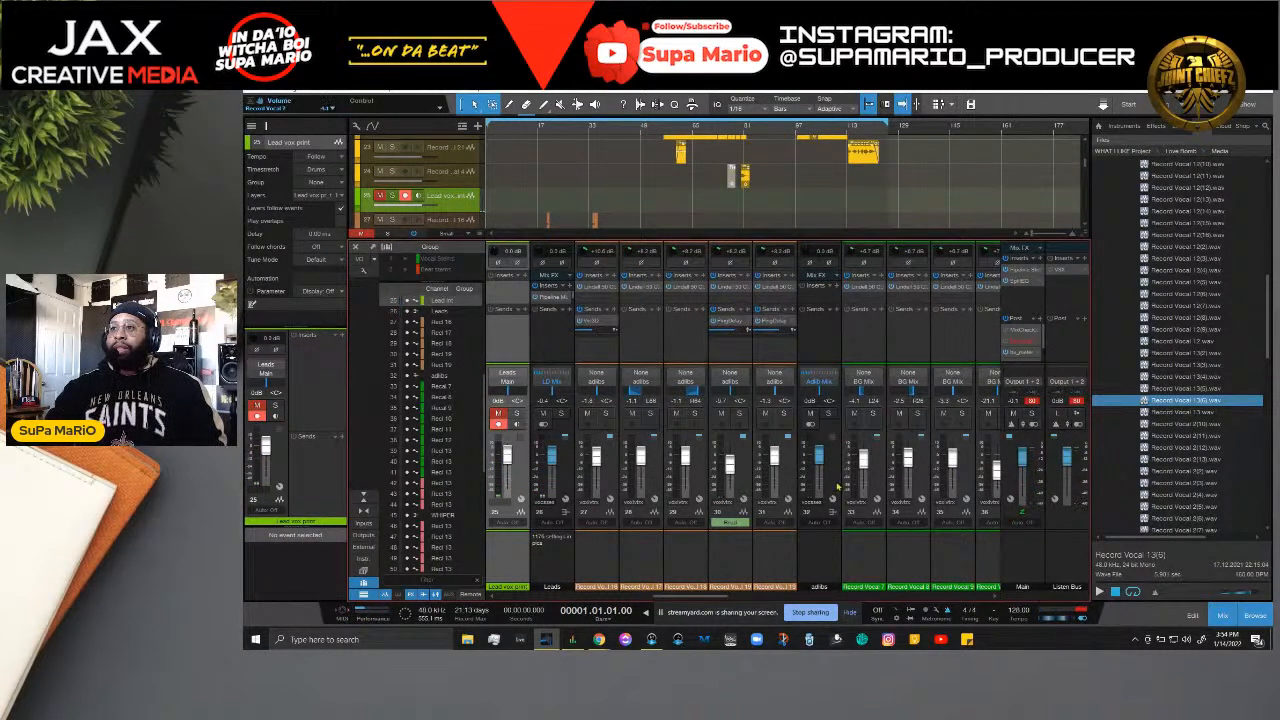
Step: Move the screen-sharing bar off the transport controls, record a second test take on Lead vox print, and delete that take
{"action": "left_click_drag", "start_coordinate": [766, 611], "coordinate": [759, 573]}
{"action": "left_click", "coordinate": [760, 616]}
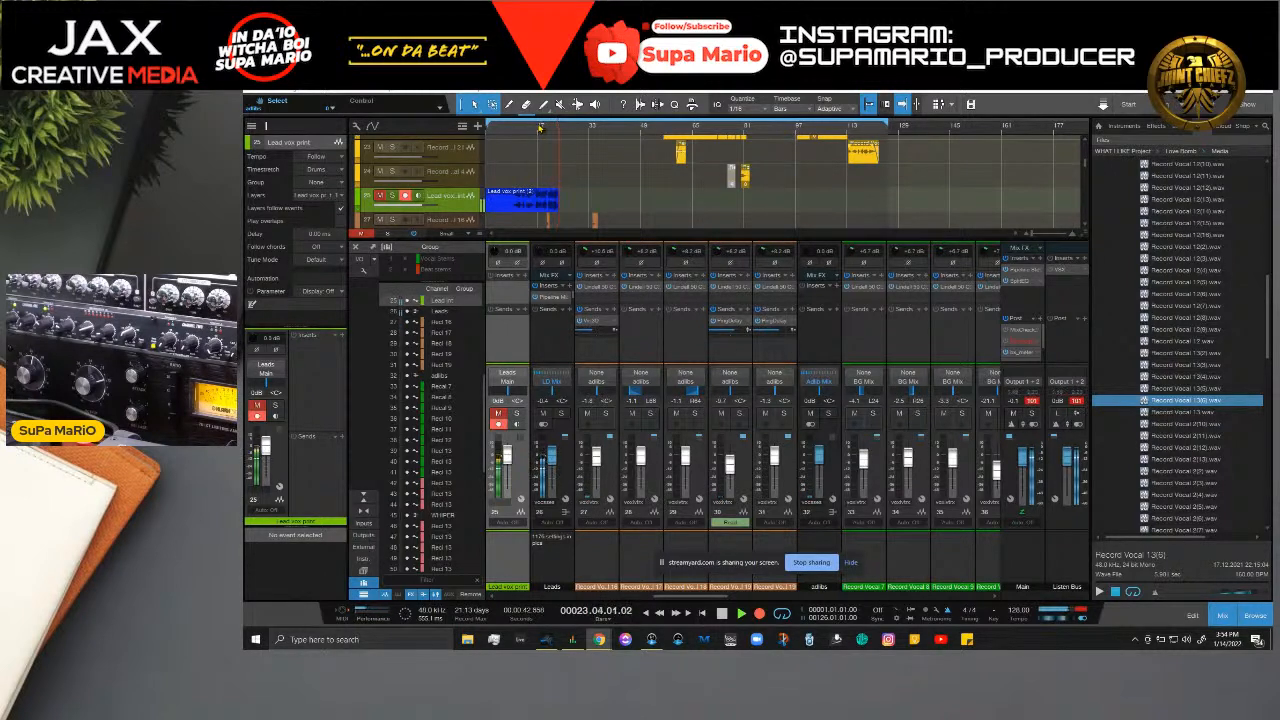
{"action": "left_click", "coordinate": [722, 612]}
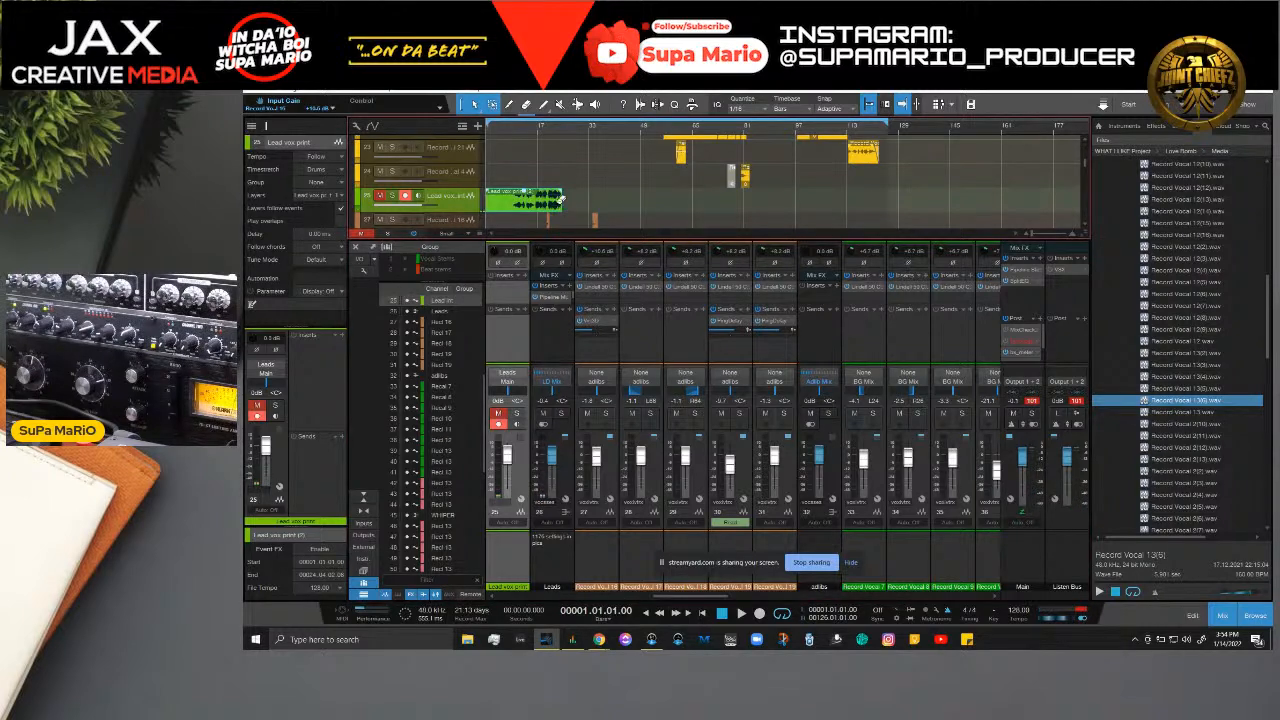
{"action": "key", "text": "Delete"}
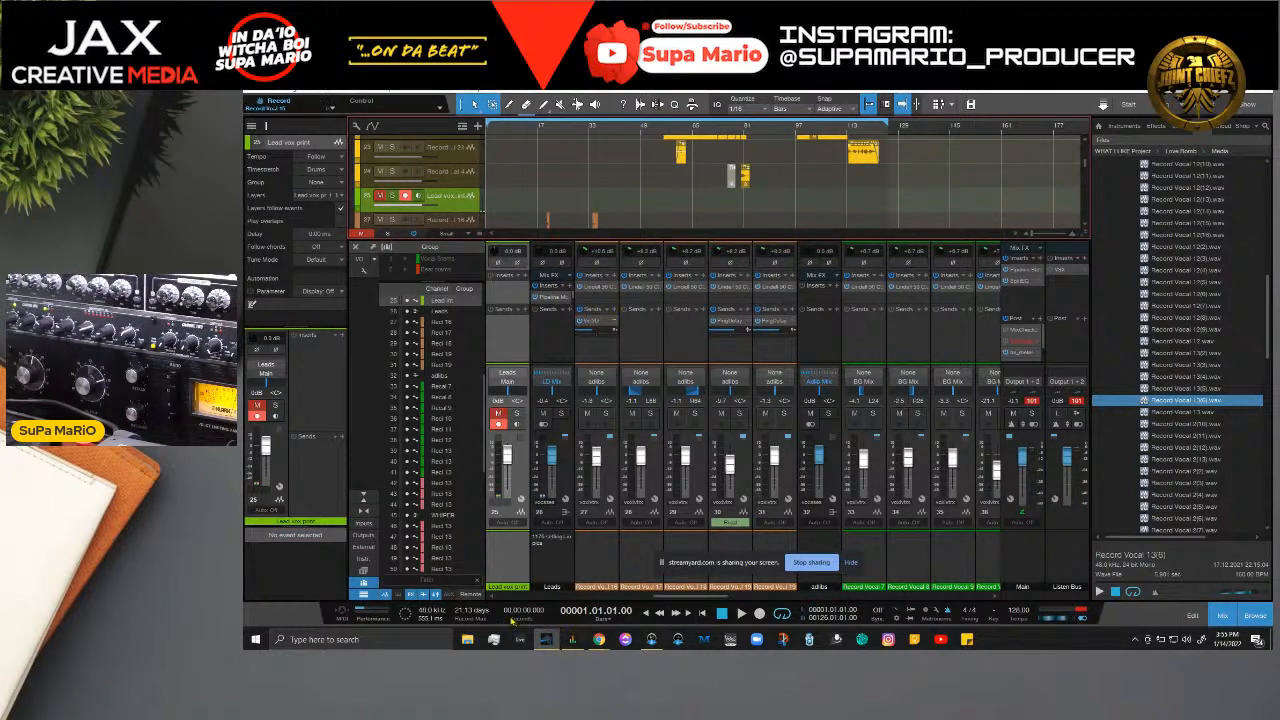
Step: Set the audio device block size to 1024 samples in the Audio Setup options, apply it and close the dialog
{"action": "left_click", "coordinate": [436, 612]}
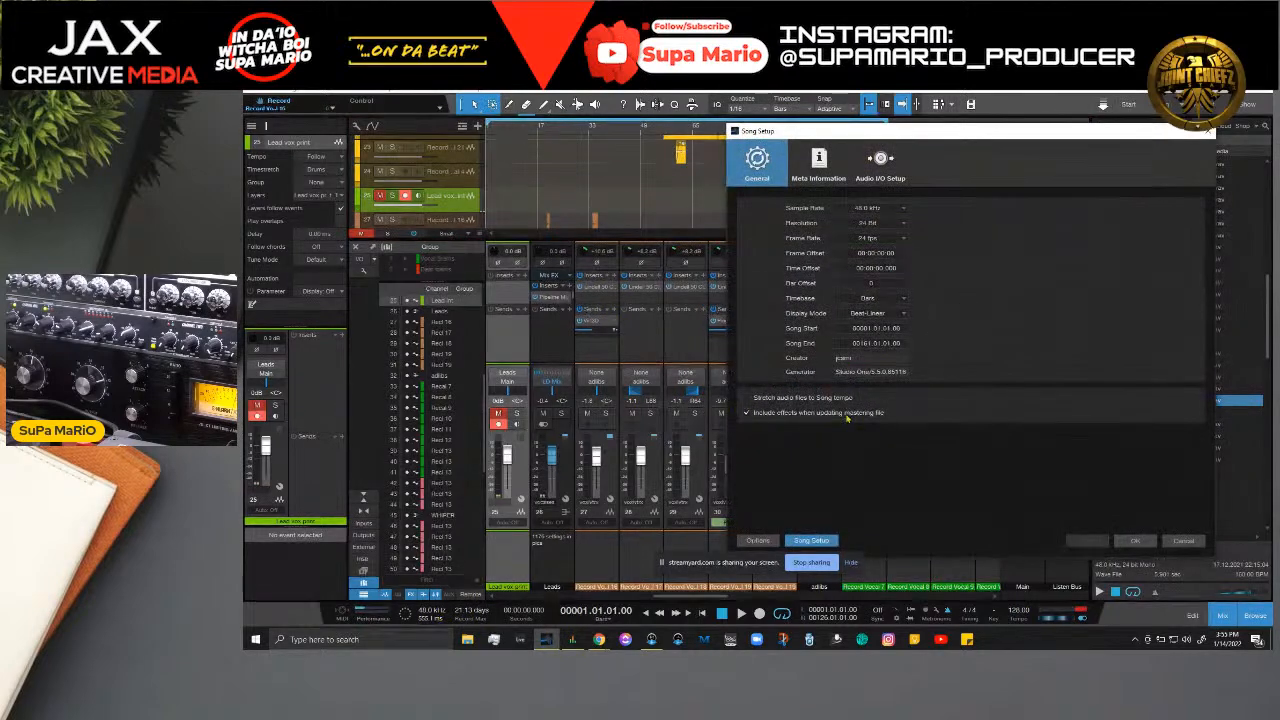
{"action": "left_click", "coordinate": [762, 541]}
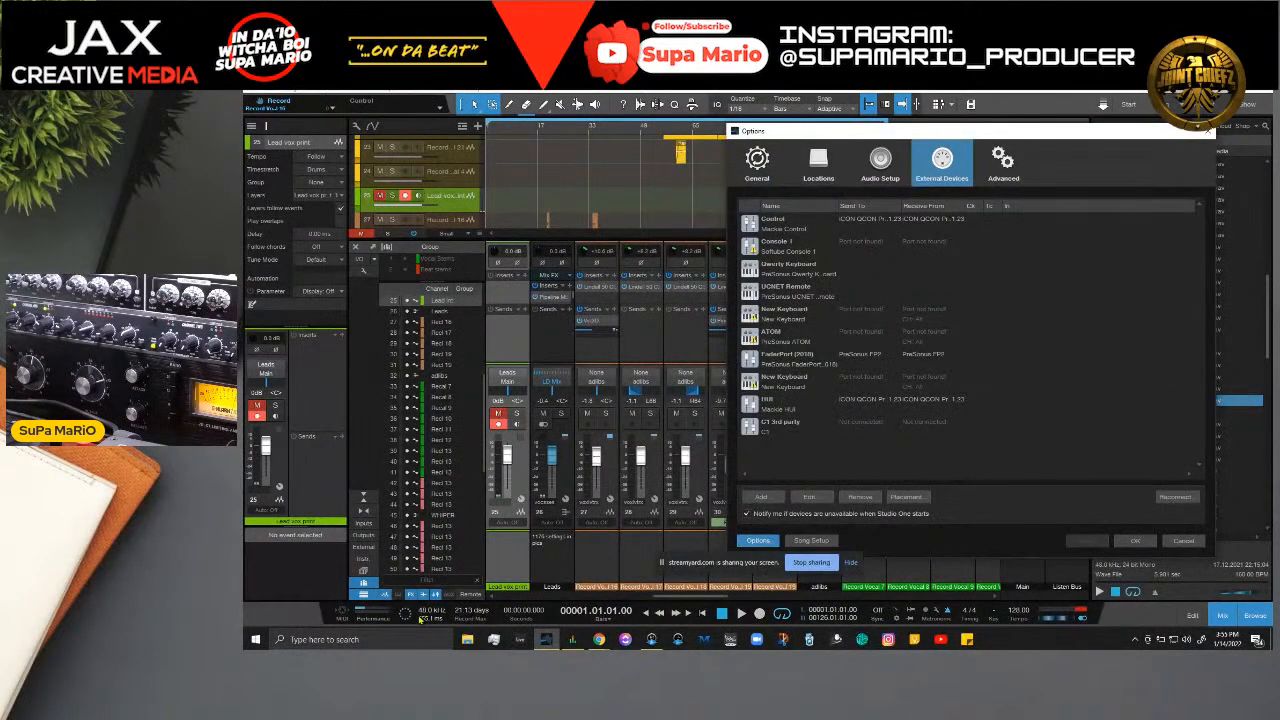
{"action": "left_click", "coordinate": [886, 178]}
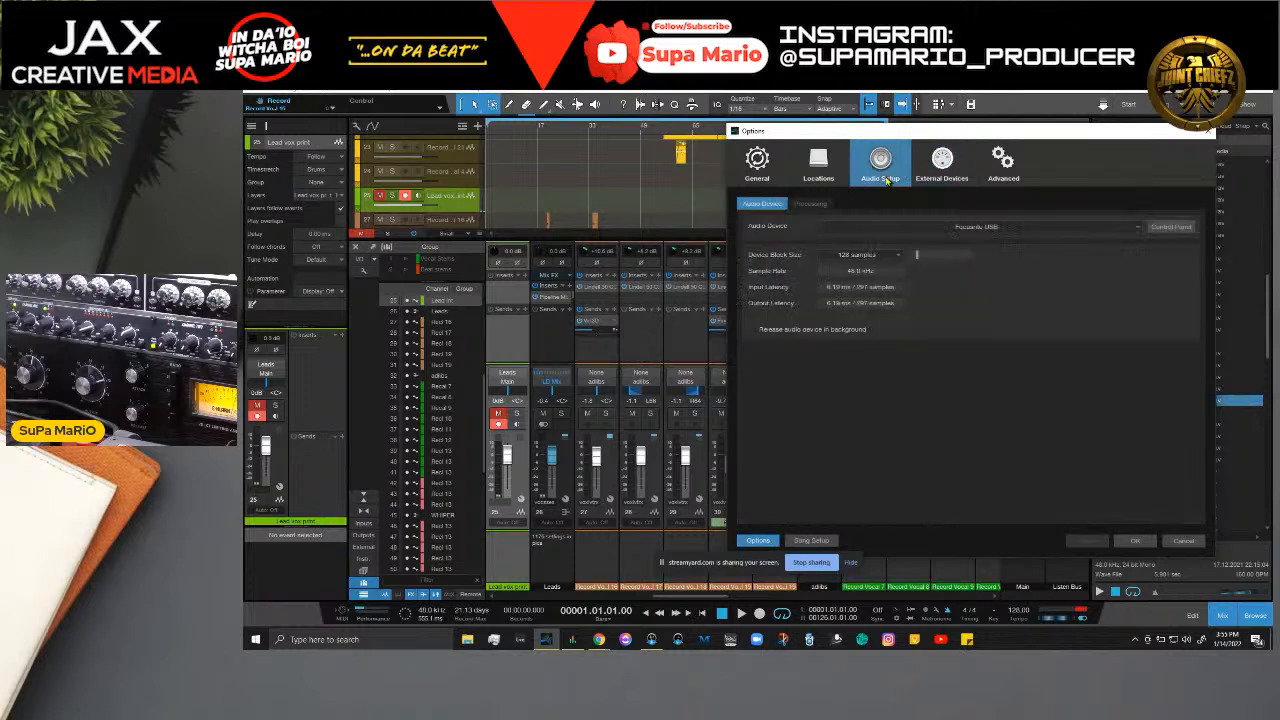
{"action": "left_click", "coordinate": [875, 257]}
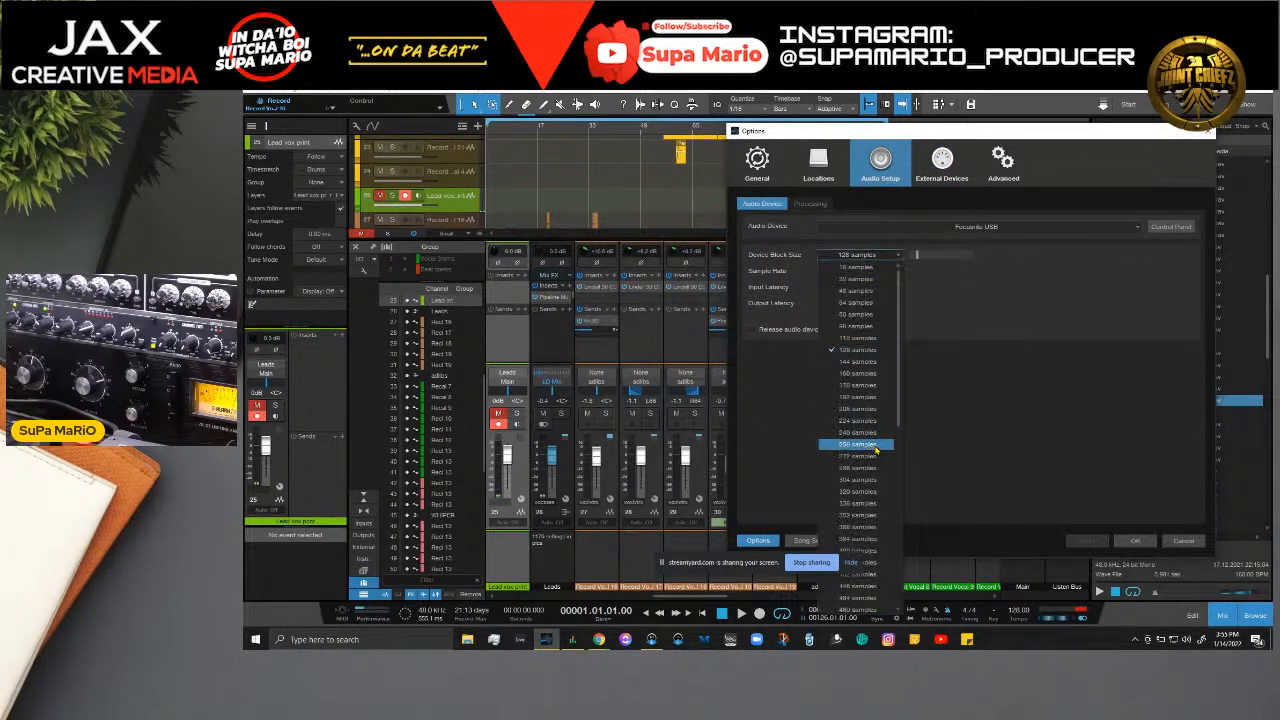
{"action": "scroll", "coordinate": [876, 450], "scroll_direction": "down", "scroll_amount": 3}
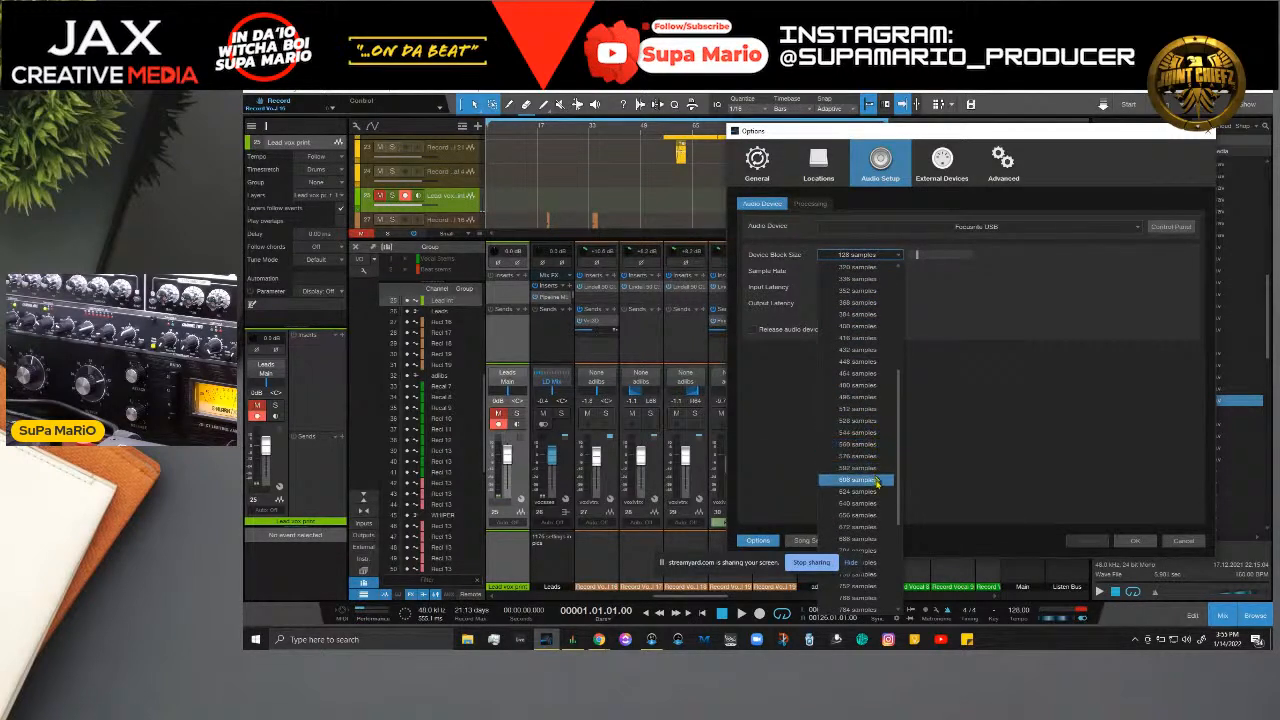
{"action": "scroll", "coordinate": [870, 520], "scroll_direction": "down", "scroll_amount": 2}
{"action": "scroll", "coordinate": [872, 540], "scroll_direction": "down", "scroll_amount": 3}
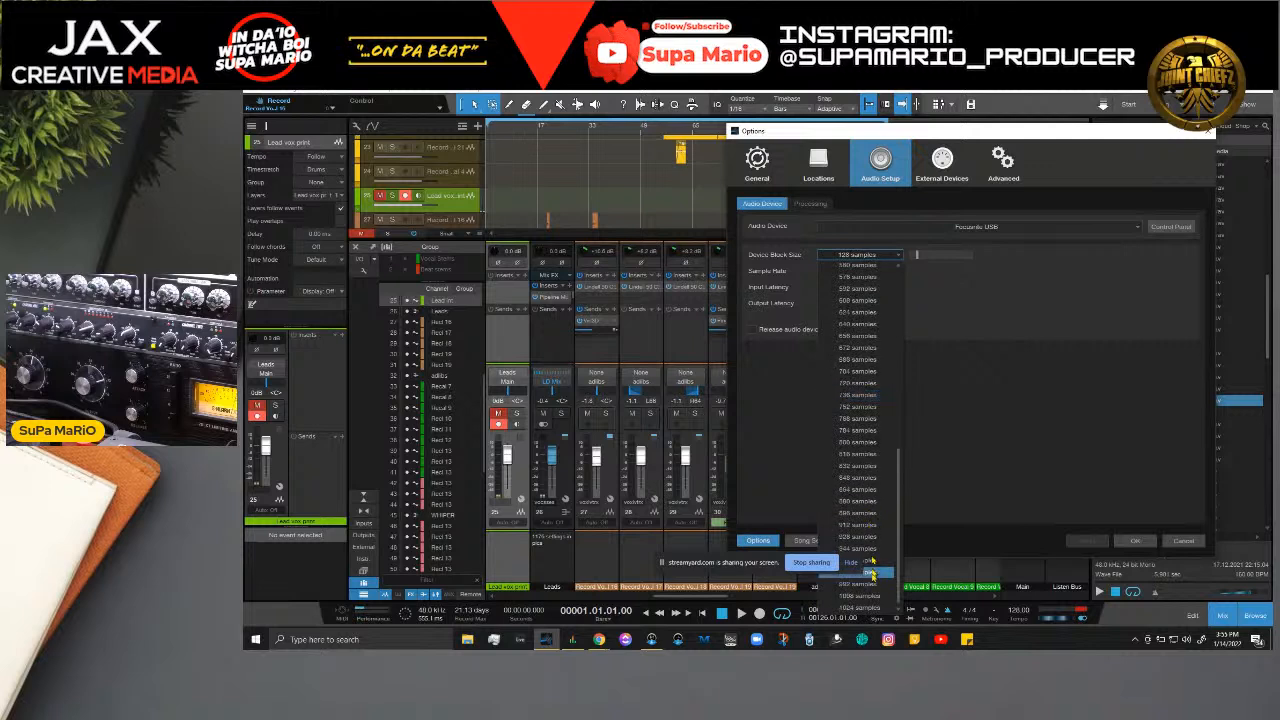
{"action": "left_click", "coordinate": [872, 610]}
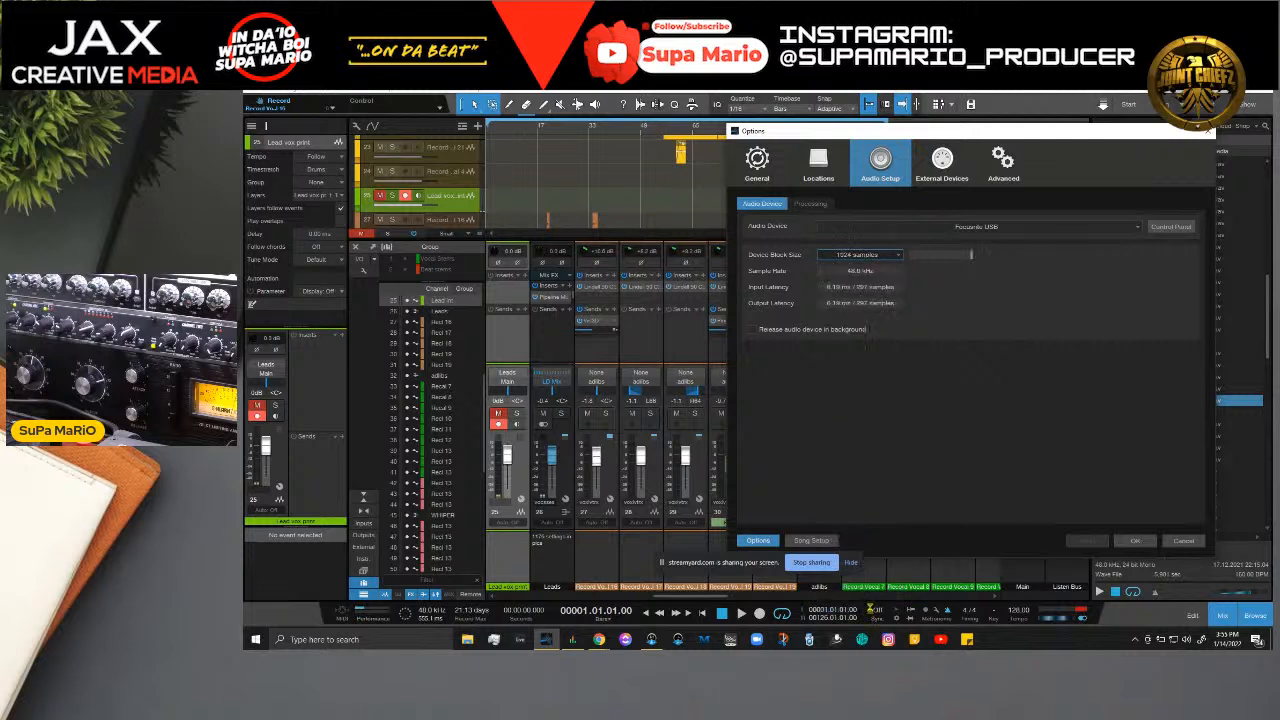
{"action": "left_click", "coordinate": [1145, 540]}
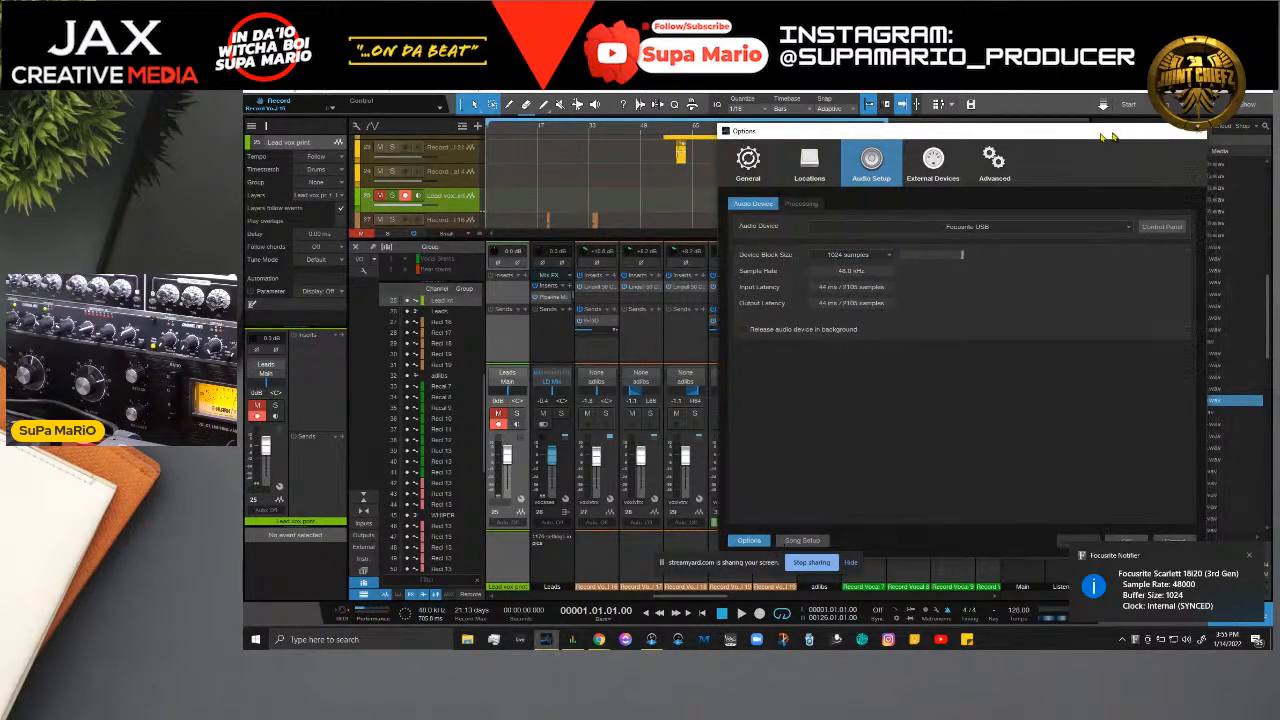
{"action": "left_click_drag", "start_coordinate": [1122, 136], "coordinate": [857, 112]}
{"action": "left_click", "coordinate": [878, 552]}
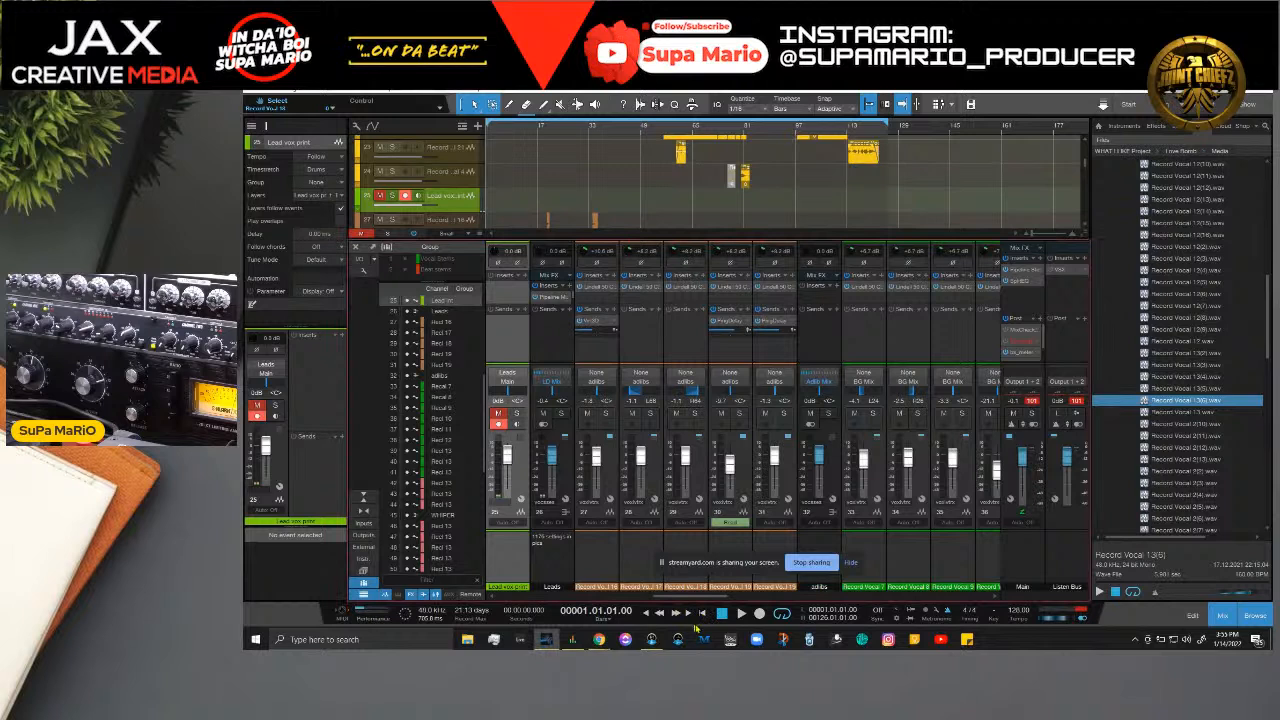
Step: Record the Leads bus onto Lead vox print from the song start, stopping at about bar 83
{"action": "left_click", "coordinate": [760, 612]}
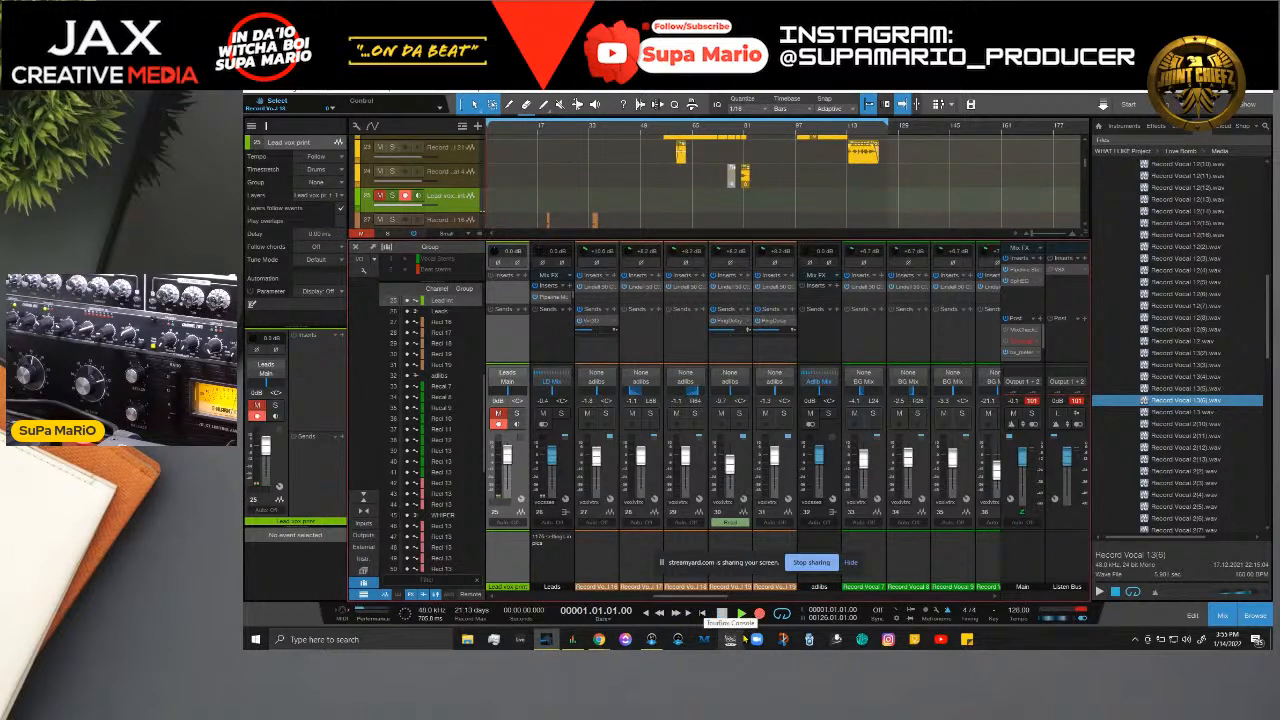
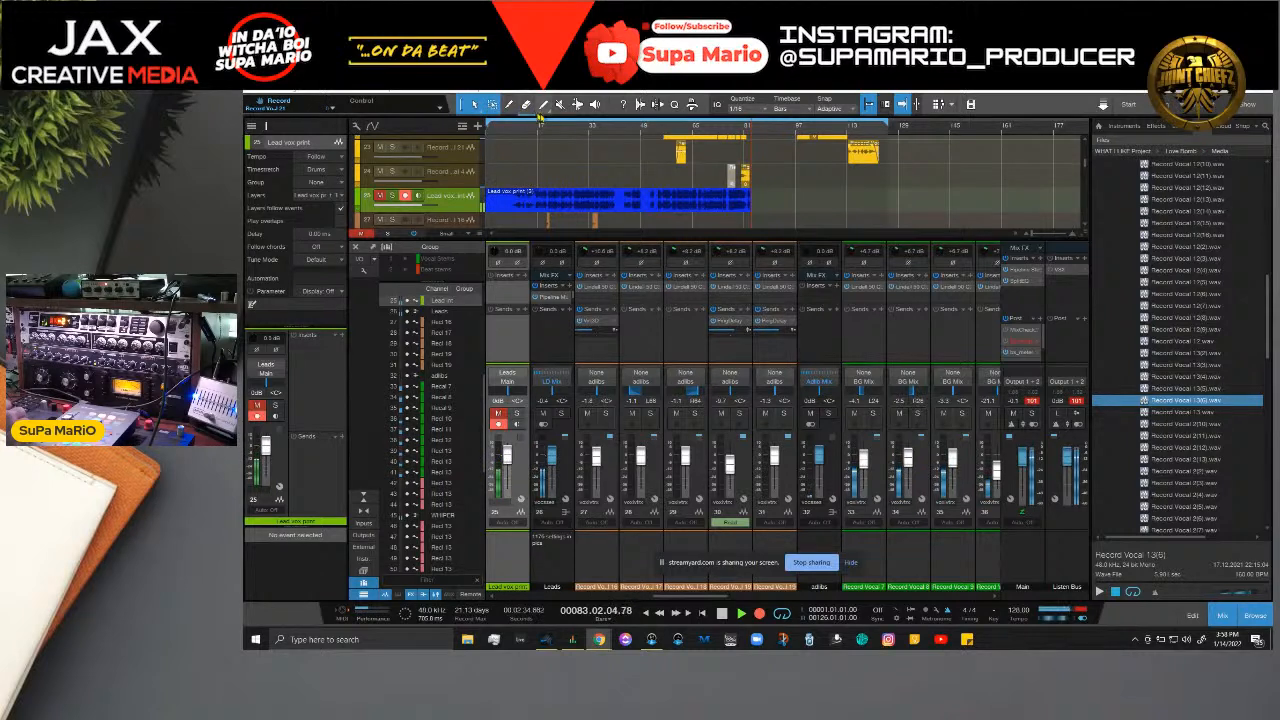
{"action": "key", "text": "space"}
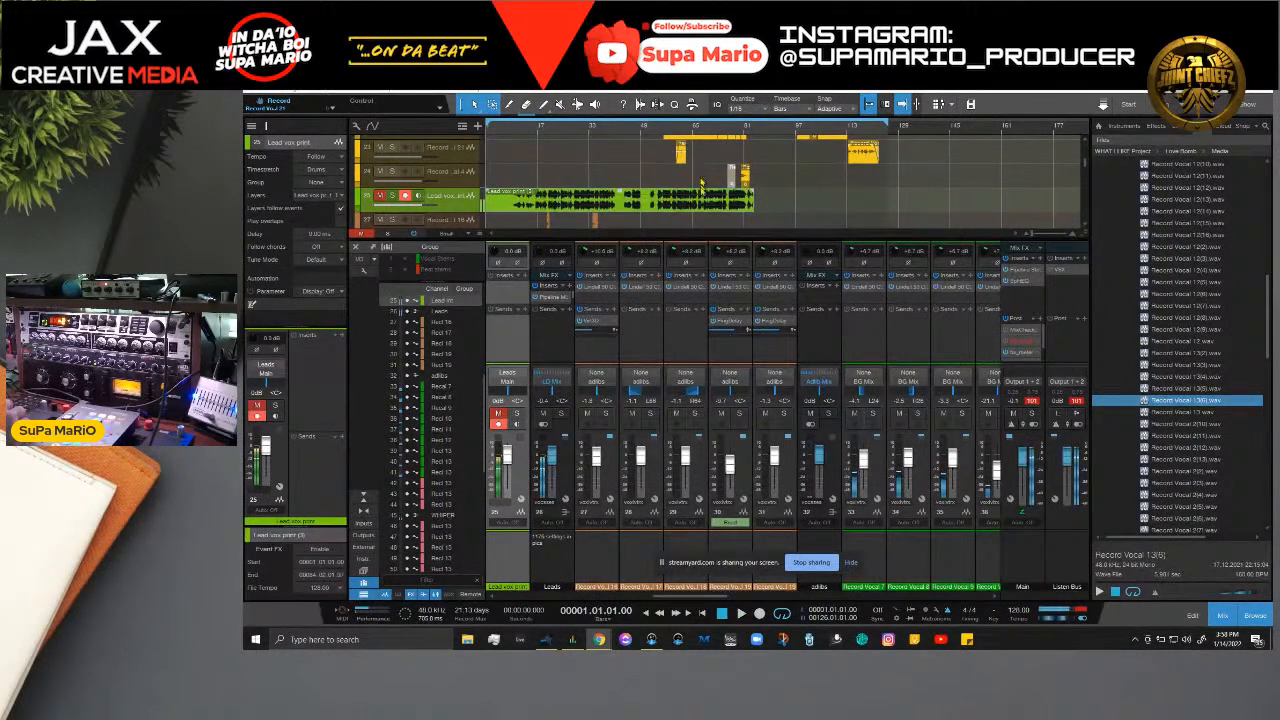
Step: Split the Lead vox print recording around bars 44 and 51, and erase the section between the cuts
{"action": "left_click", "coordinate": [630, 130]}
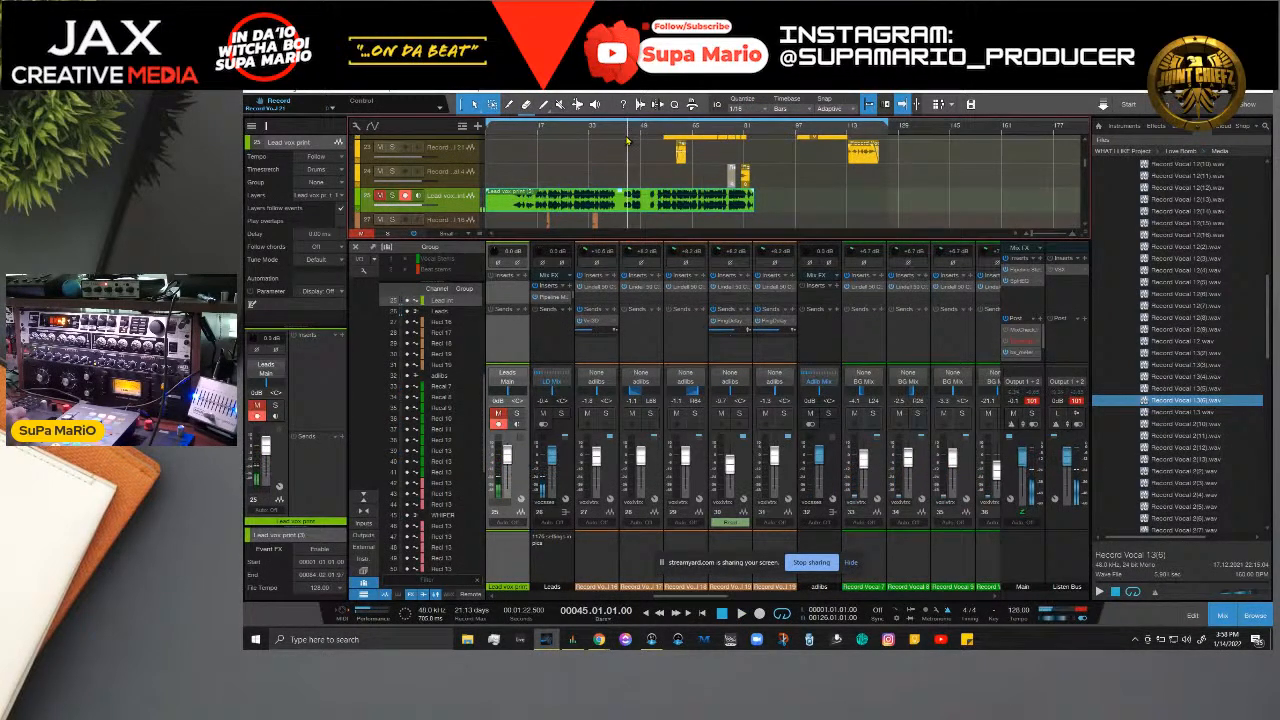
{"action": "scroll", "coordinate": [626, 136], "scroll_direction": "up", "scroll_amount": 3}
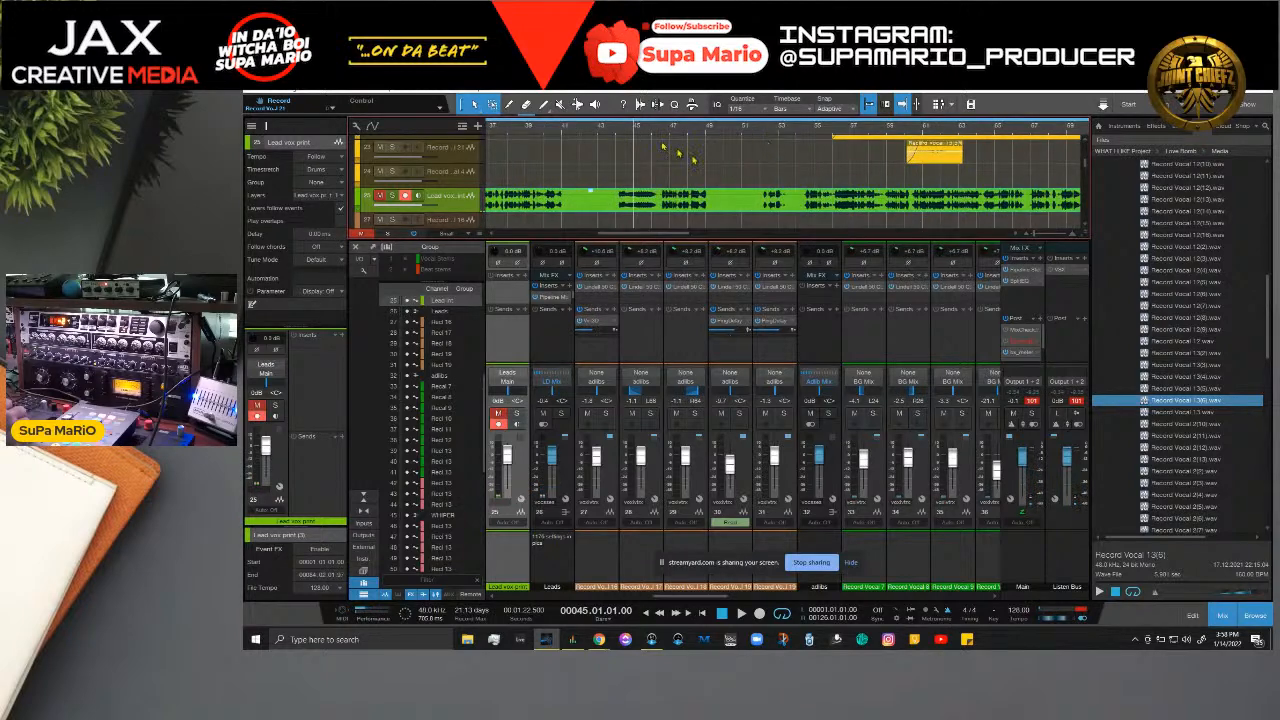
{"action": "left_click", "coordinate": [611, 127]}
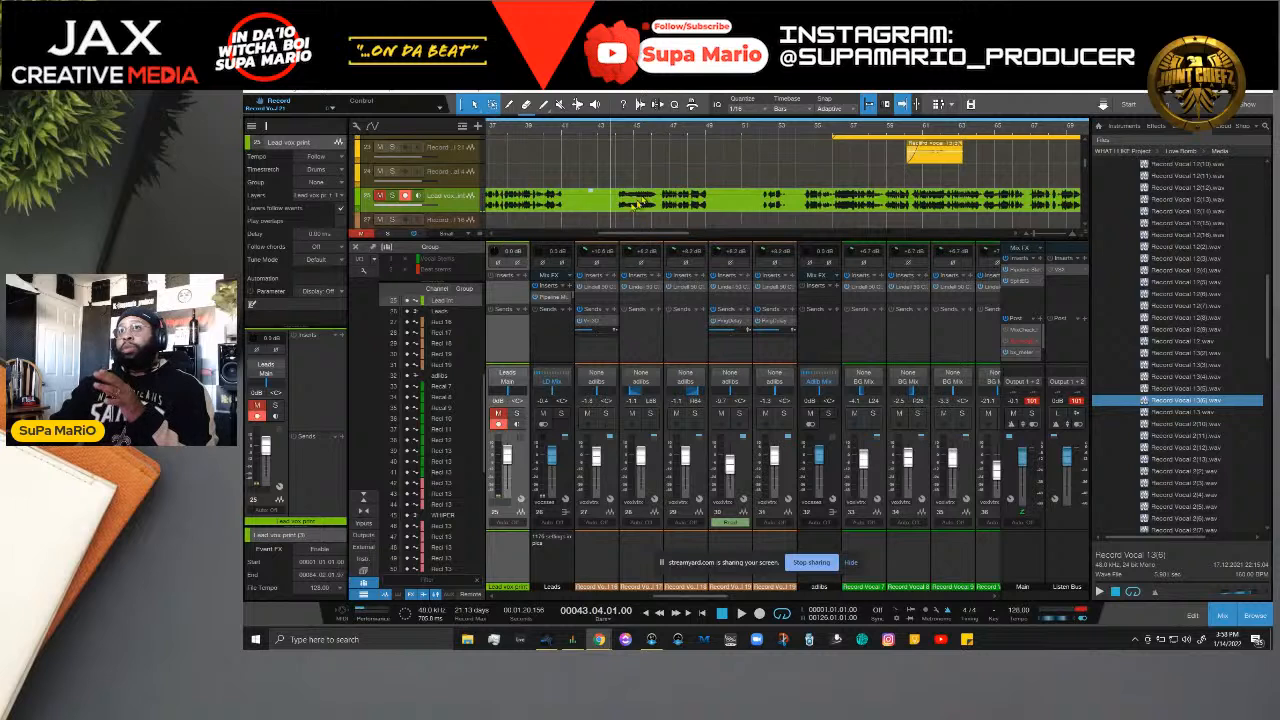
{"action": "key", "text": "3"}
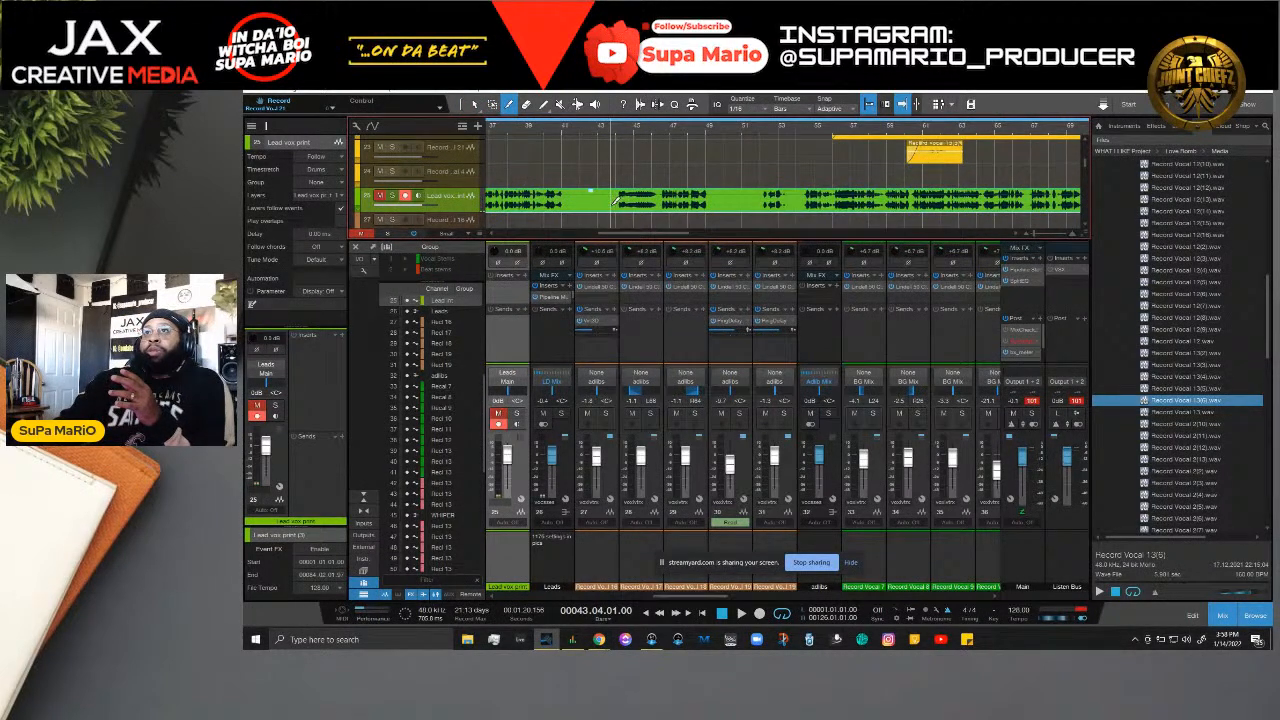
{"action": "left_click", "coordinate": [614, 200]}
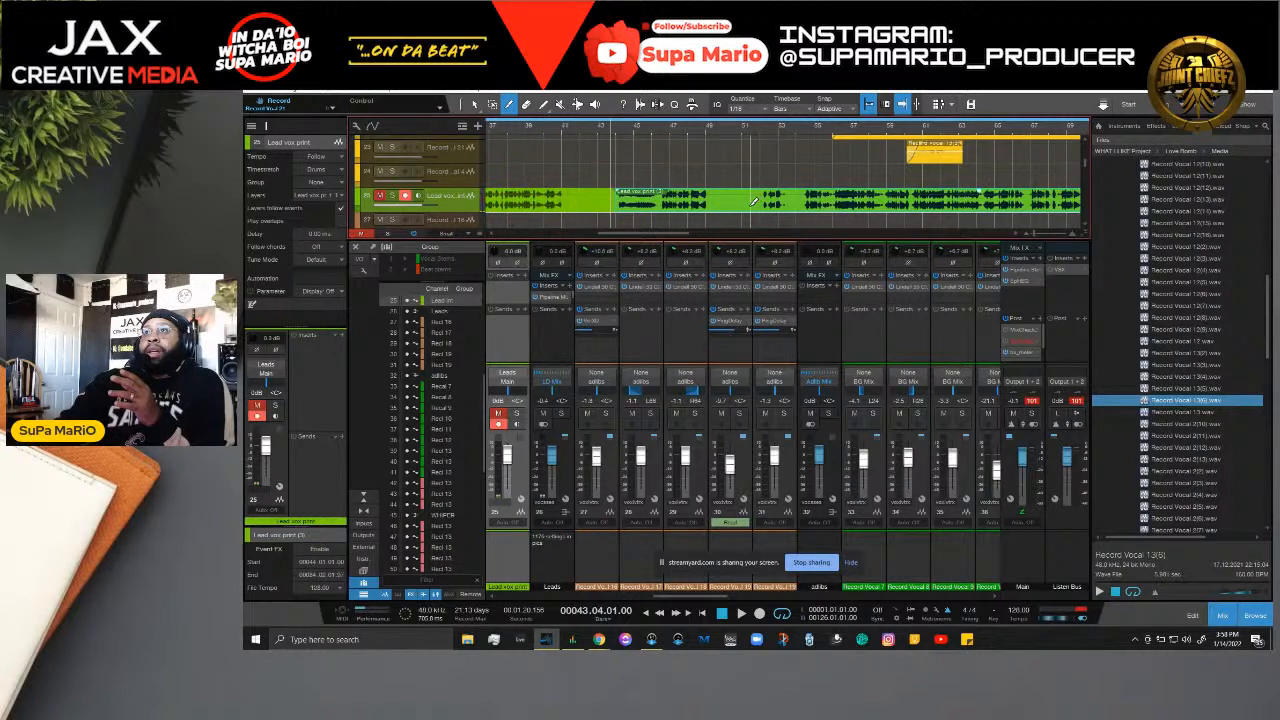
{"action": "left_click", "coordinate": [741, 200]}
{"action": "right_click", "coordinate": [726, 205]}
{"action": "left_click", "coordinate": [813, 212]}
{"action": "left_click", "coordinate": [686, 205]}
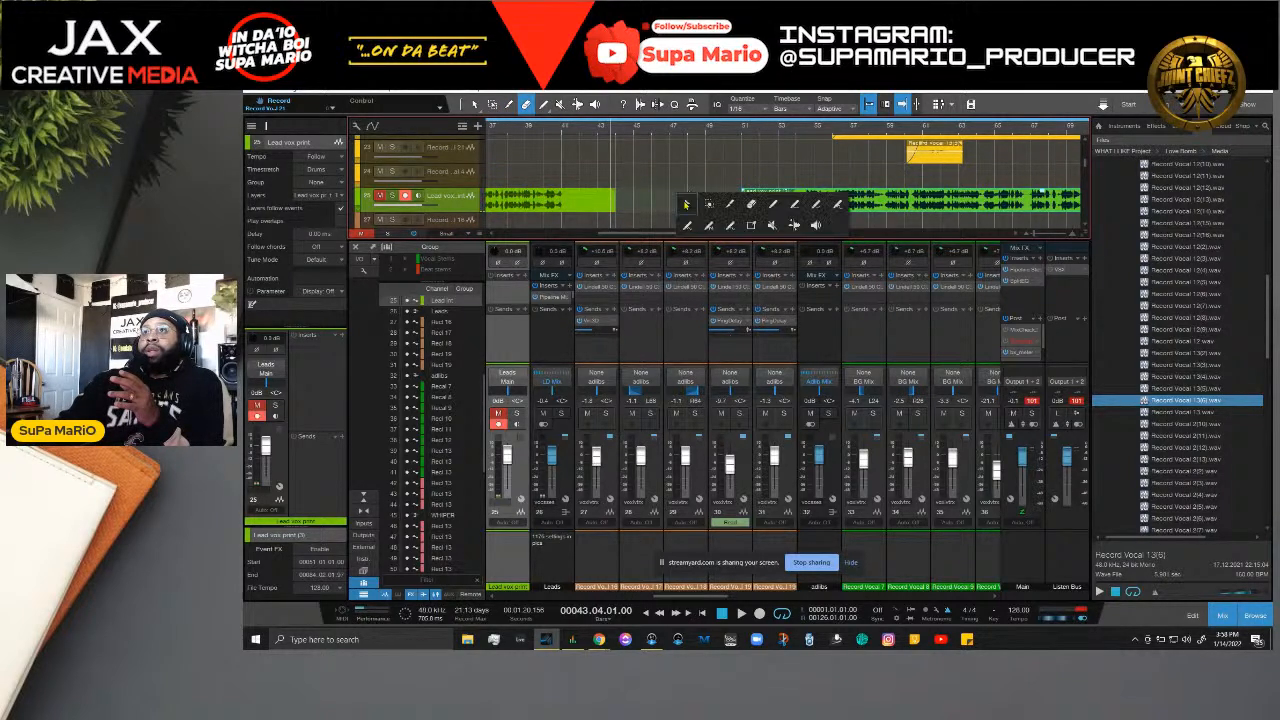
Step: Re-record the erased section of Lead vox print from bar 44 to about bar 51 and play it back soloed
{"action": "right_click", "coordinate": [685, 206]}
{"action": "left_click", "coordinate": [690, 212]}
{"action": "left_click", "coordinate": [601, 128]}
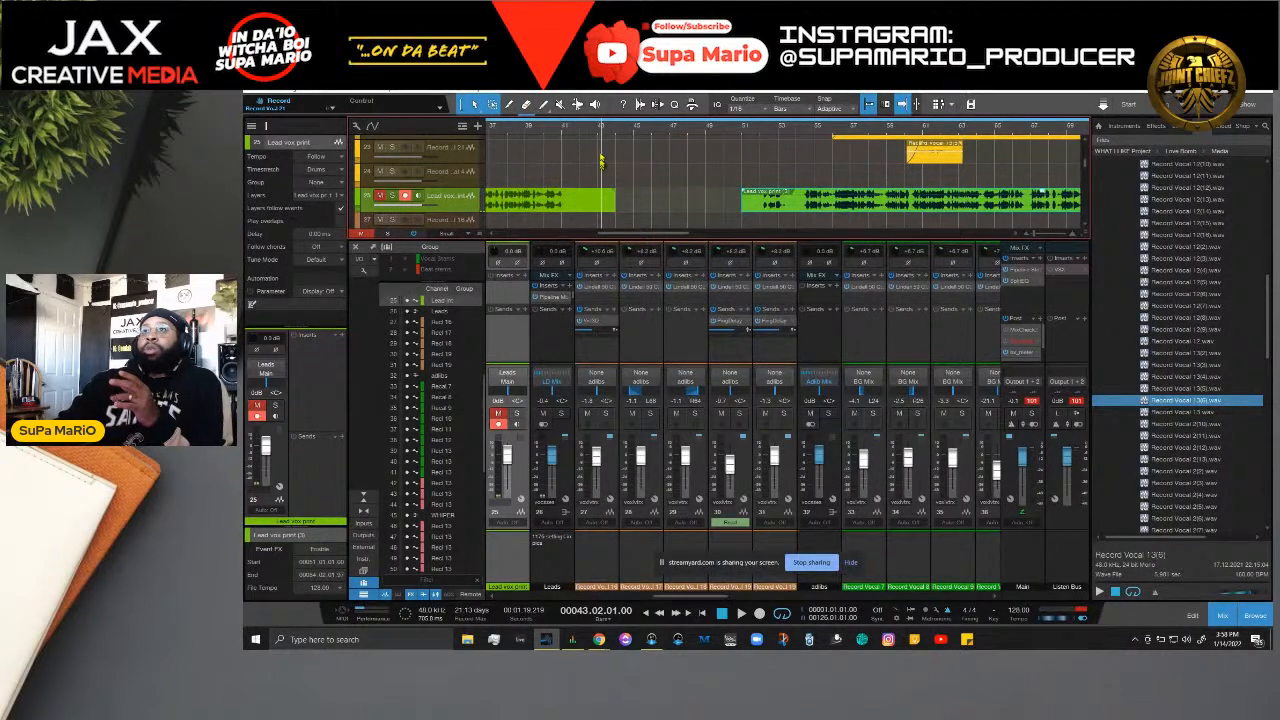
{"action": "left_click", "coordinate": [619, 133]}
{"action": "key", "text": "space"}
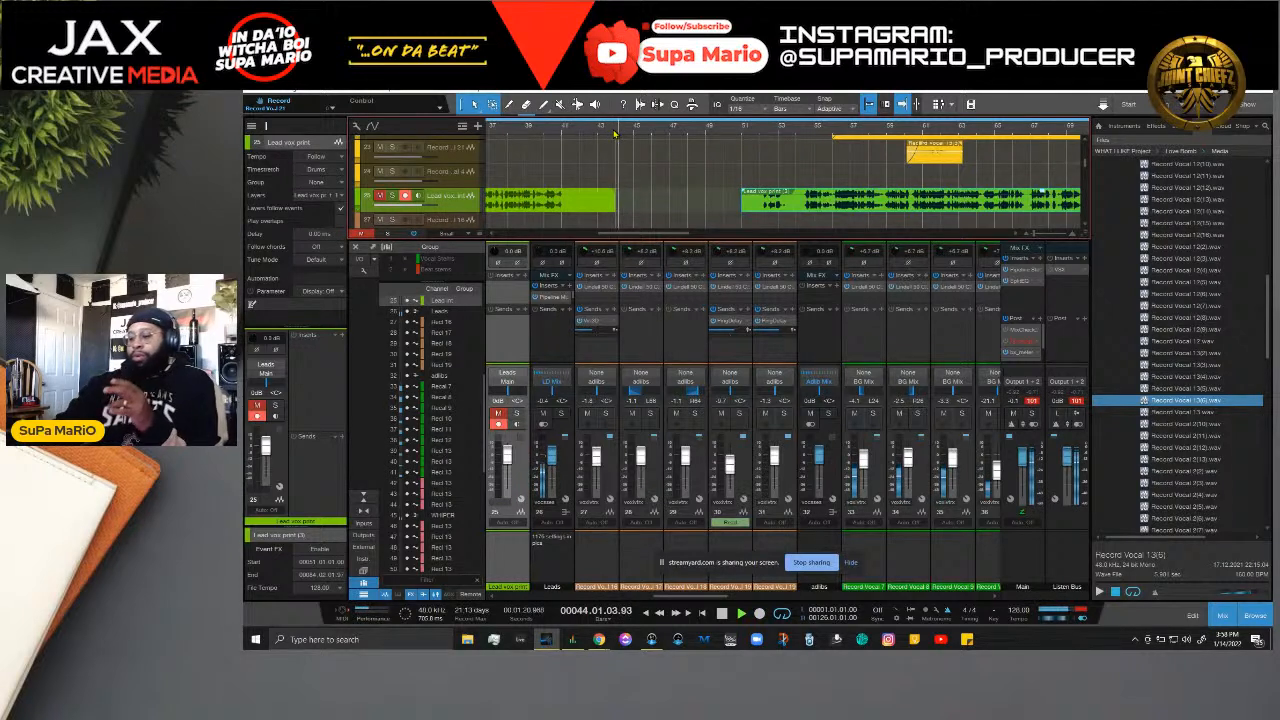
{"action": "key", "text": "space"}
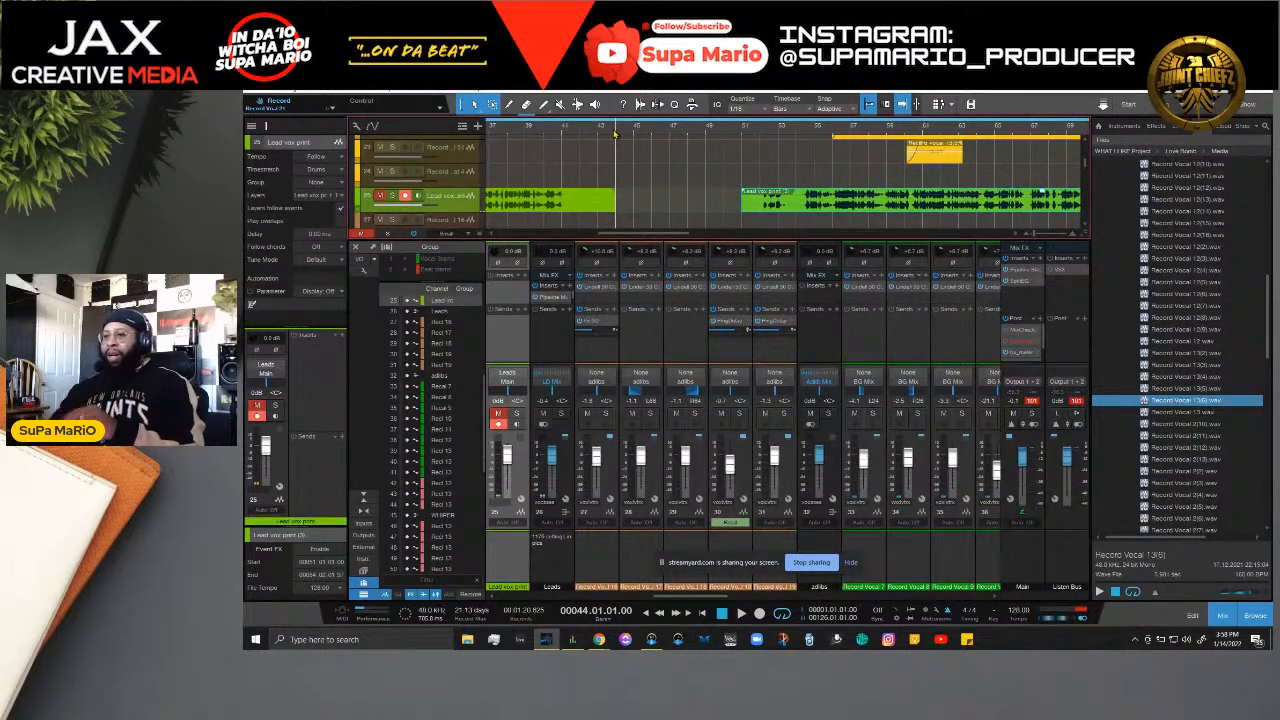
{"action": "key", "text": "KP_Multiply"}
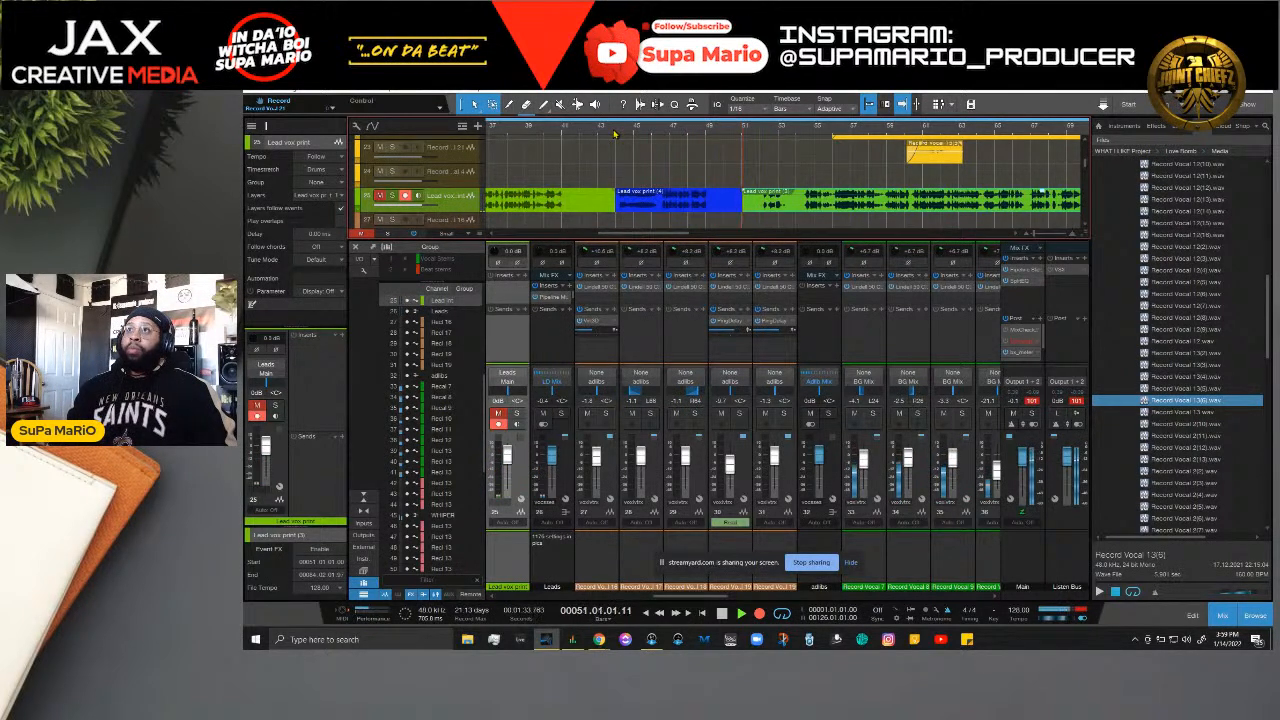
{"action": "key", "text": "space"}
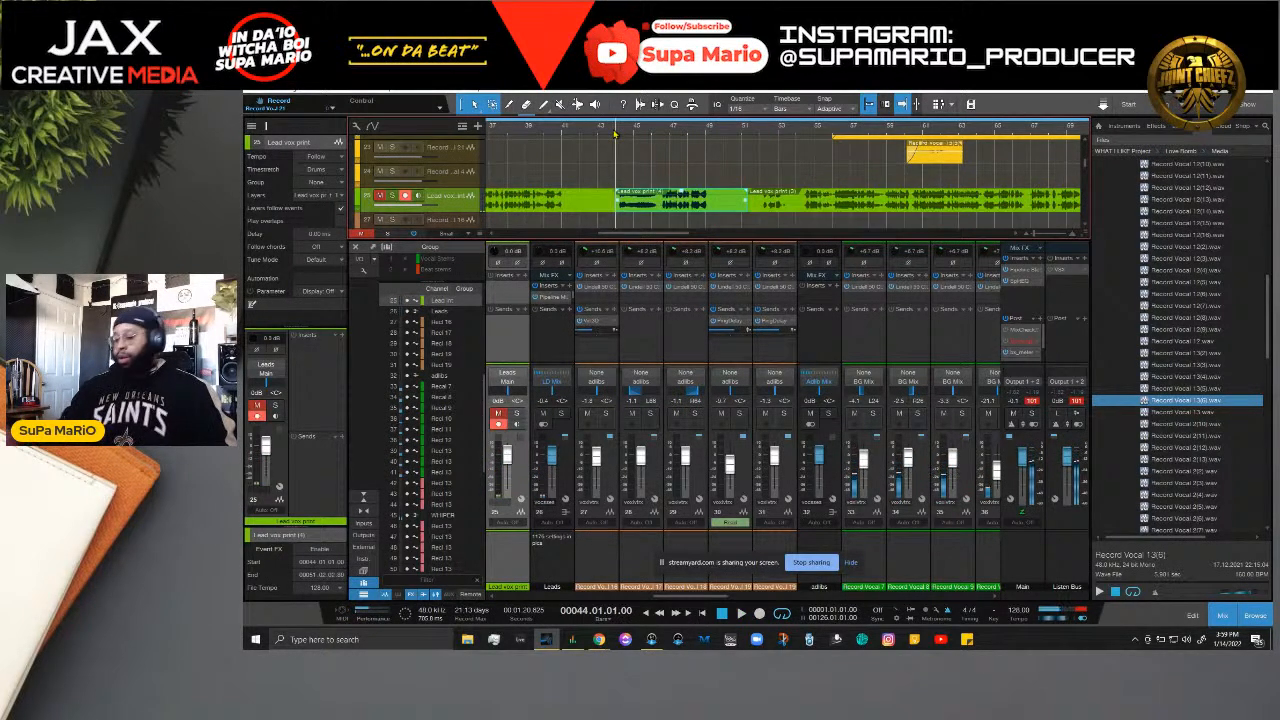
{"action": "key", "text": "space"}
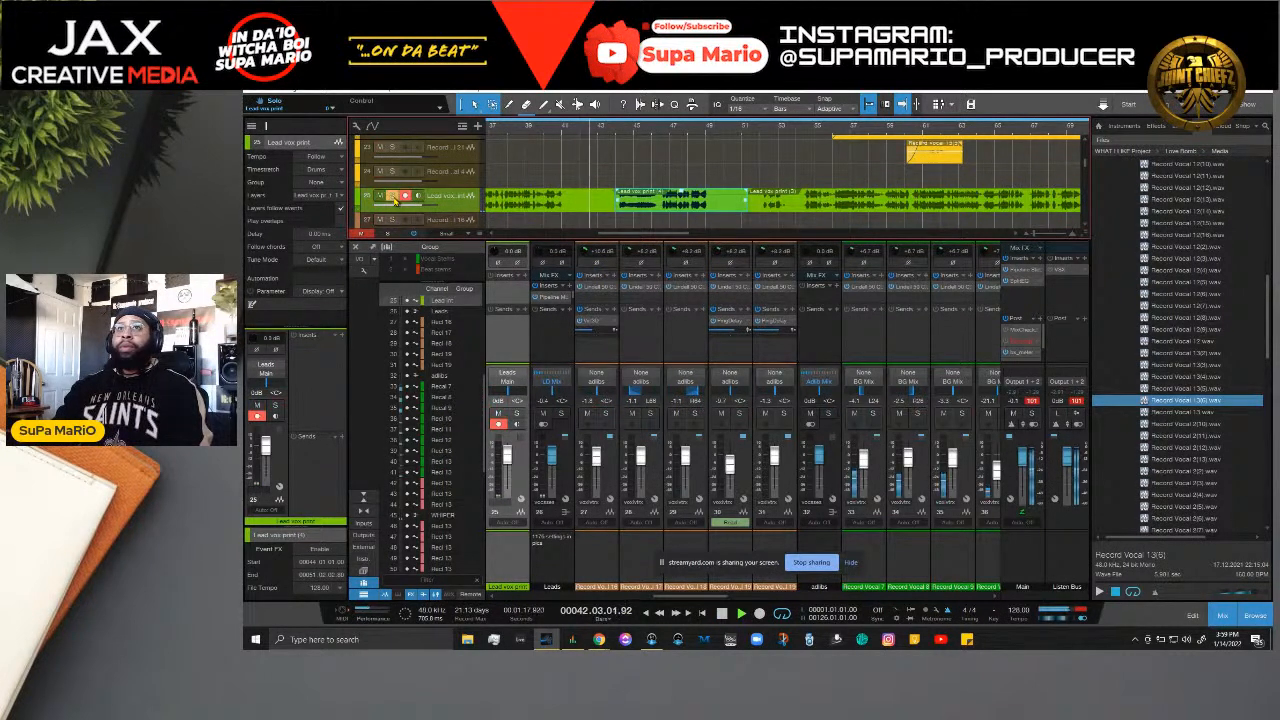
{"action": "left_click", "coordinate": [393, 196]}
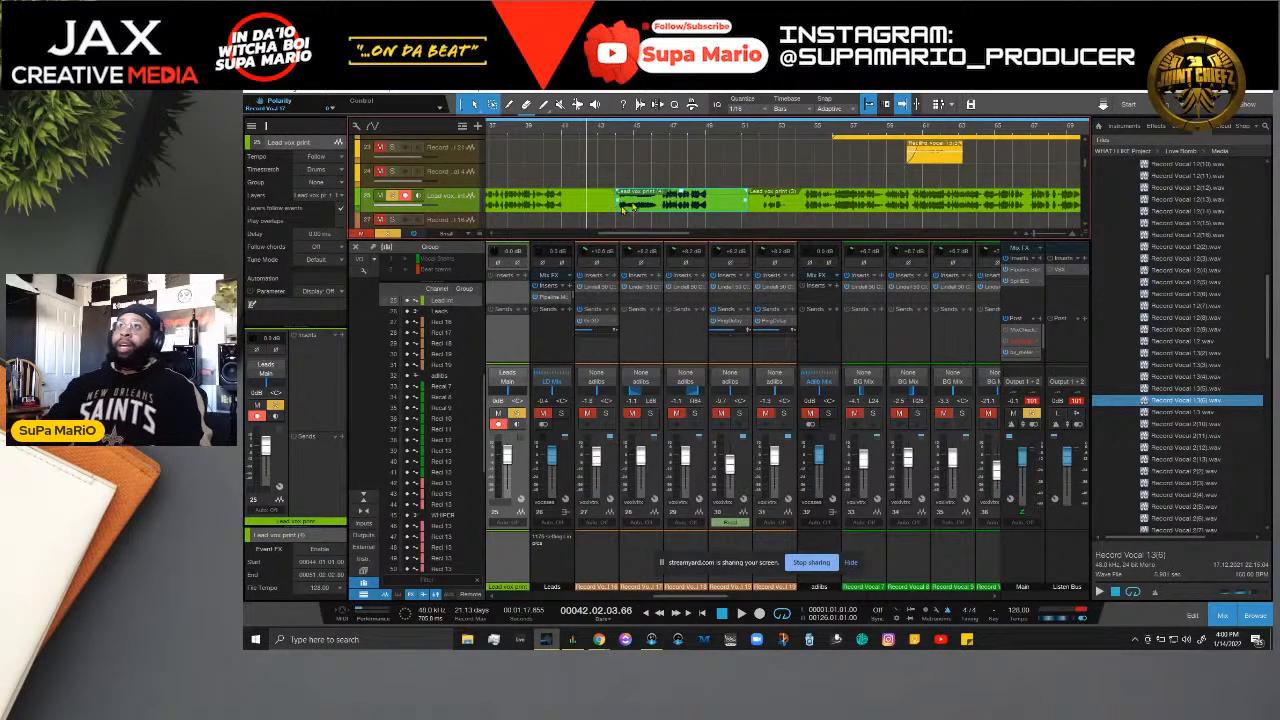
Step: Trim the end of the Lead vox print recording to bar 82 beat 2 and audition the ending
{"action": "left_click_drag", "start_coordinate": [660, 234], "coordinate": [790, 236]}
{"action": "left_click", "coordinate": [799, 131]}
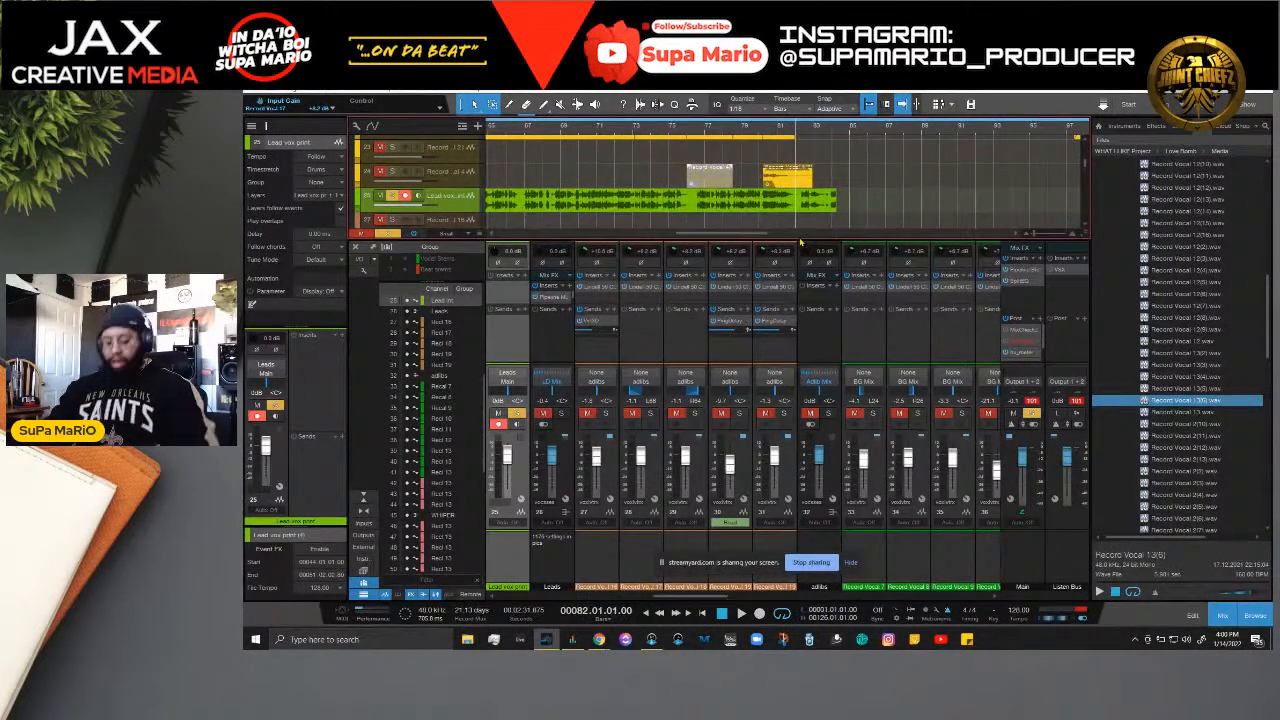
{"action": "left_click_drag", "start_coordinate": [833, 205], "coordinate": [795, 213]}
{"action": "scroll", "coordinate": [796, 132], "scroll_direction": "up", "scroll_amount": 3}
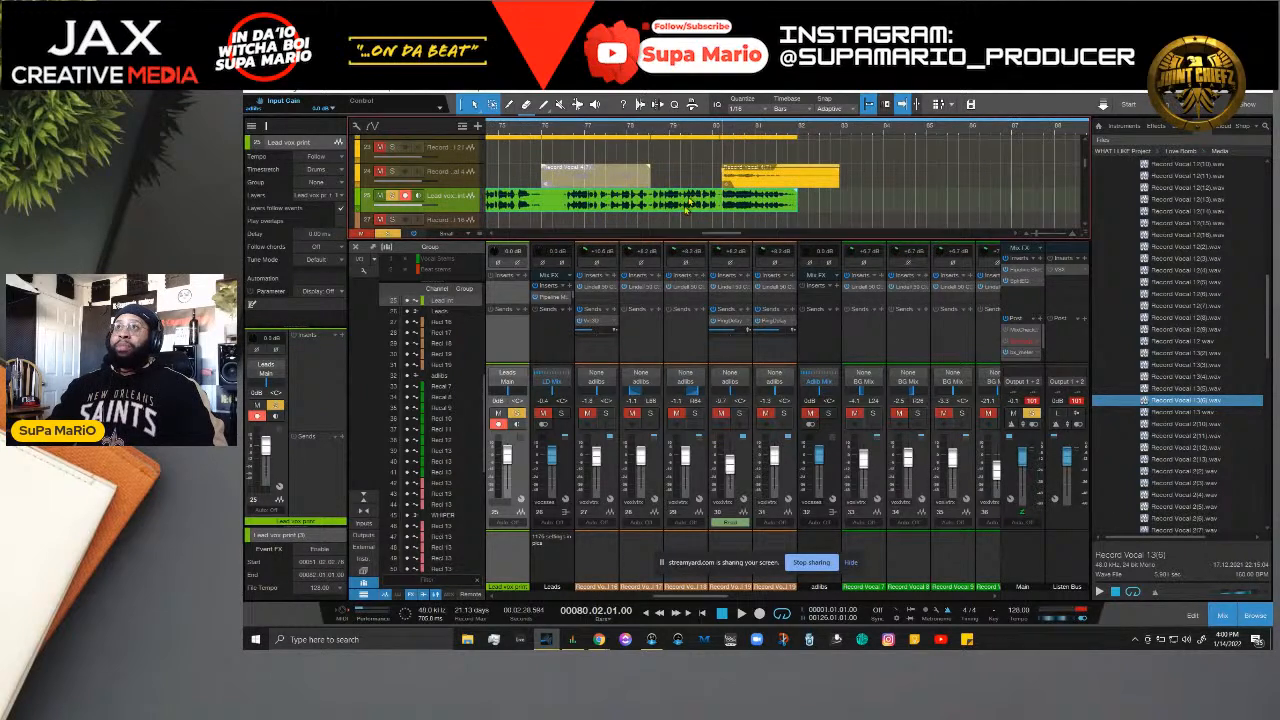
{"action": "key", "text": "space"}
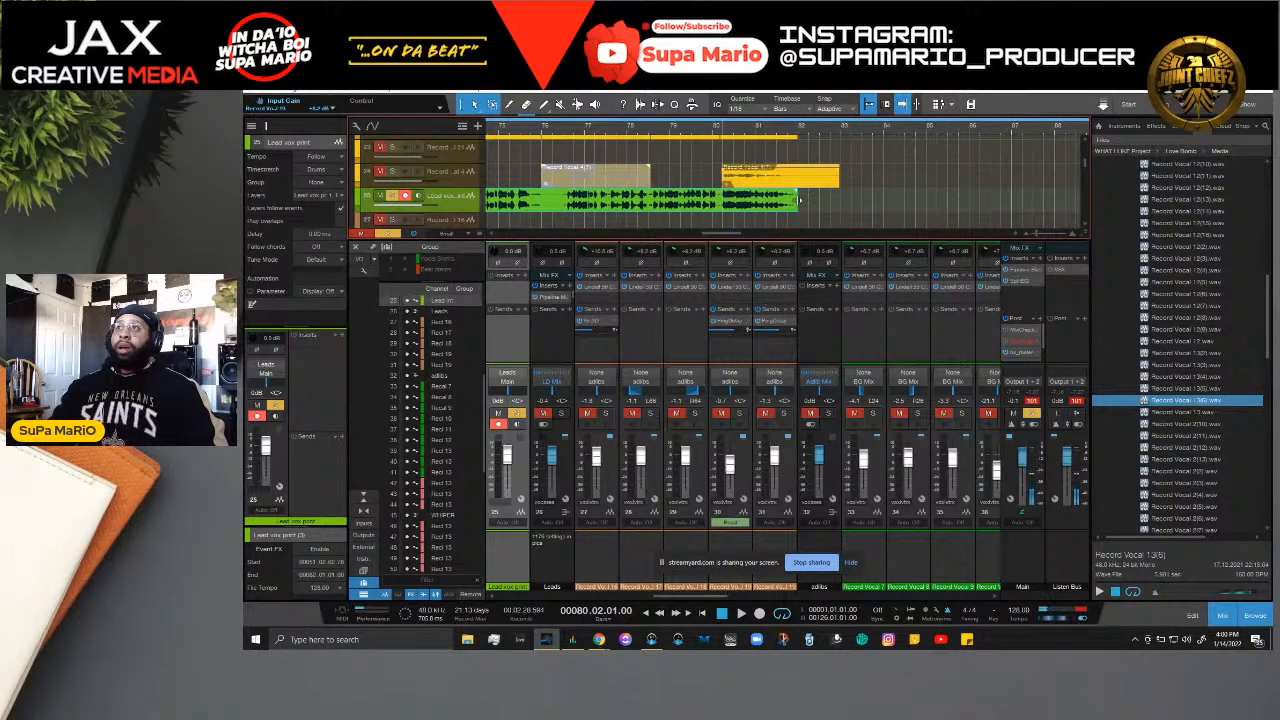
{"action": "key", "text": "space"}
{"action": "key", "text": "space"}
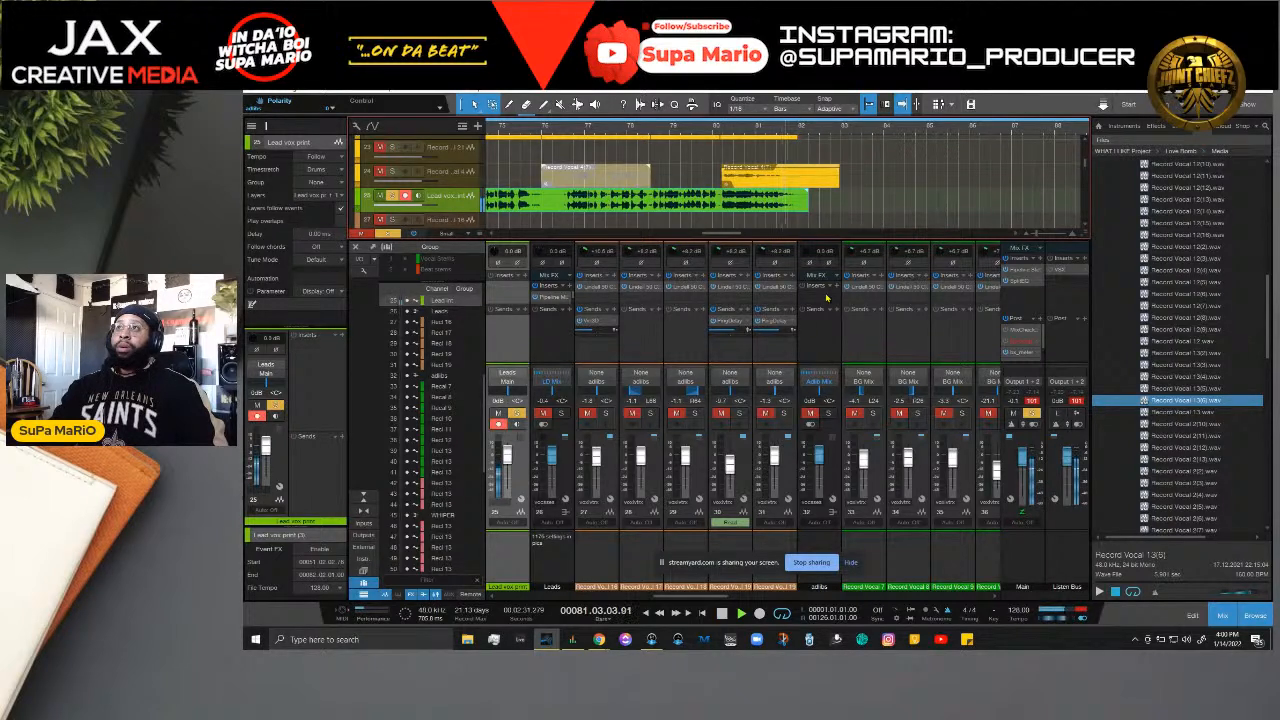
{"action": "key", "text": "space"}
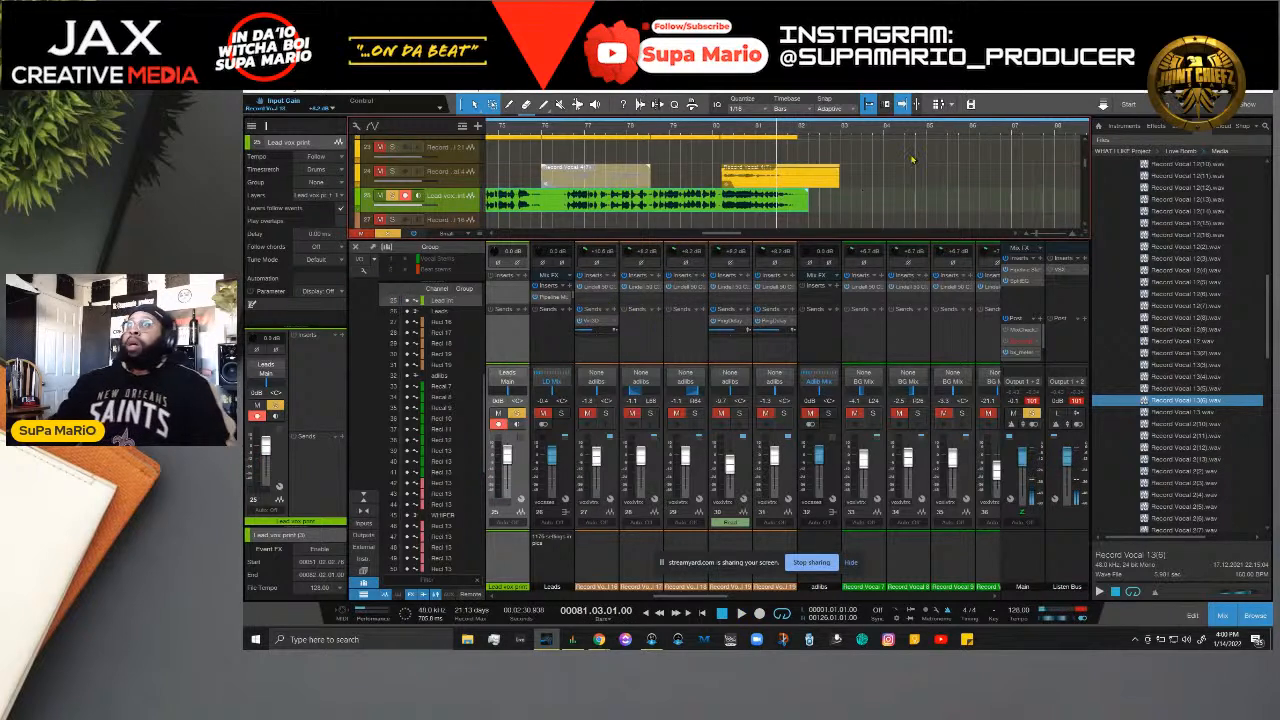
Step: Unsolo and mute Lead vox print, and continue recording it from bar 82 beat 2 to about bar 114
{"action": "left_click", "coordinate": [810, 131]}
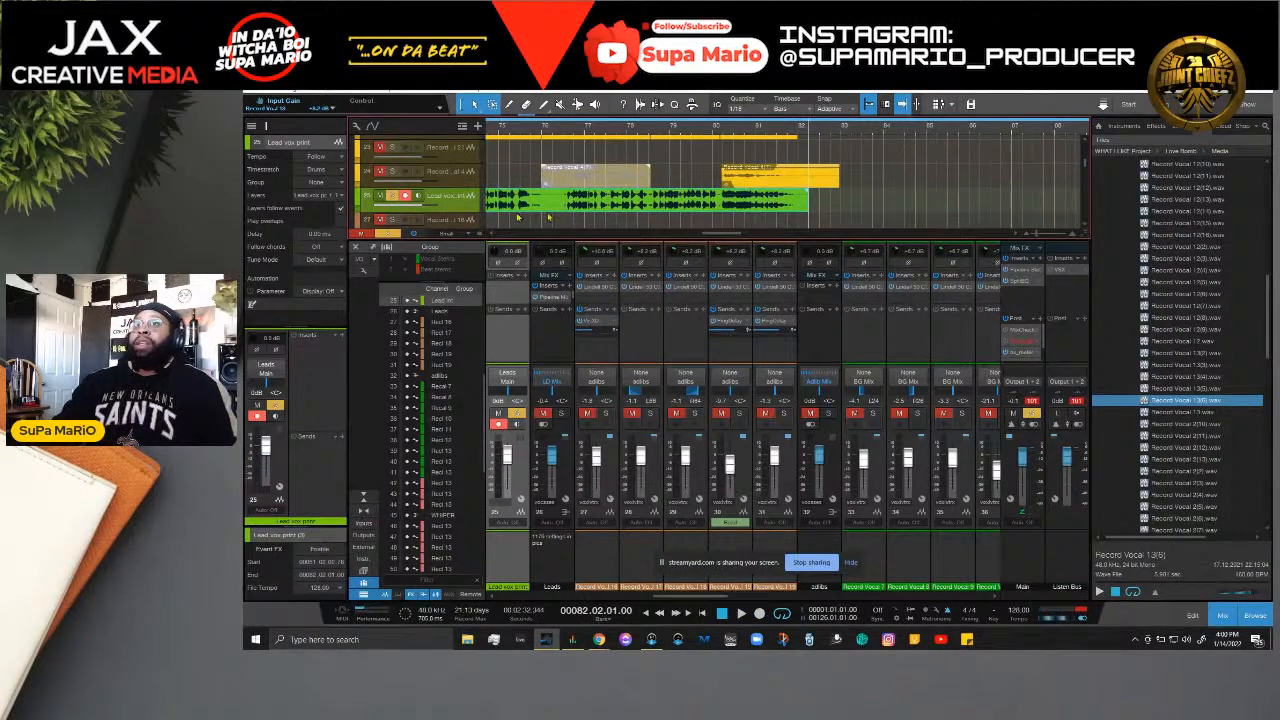
{"action": "left_click", "coordinate": [392, 196]}
{"action": "left_click", "coordinate": [380, 196]}
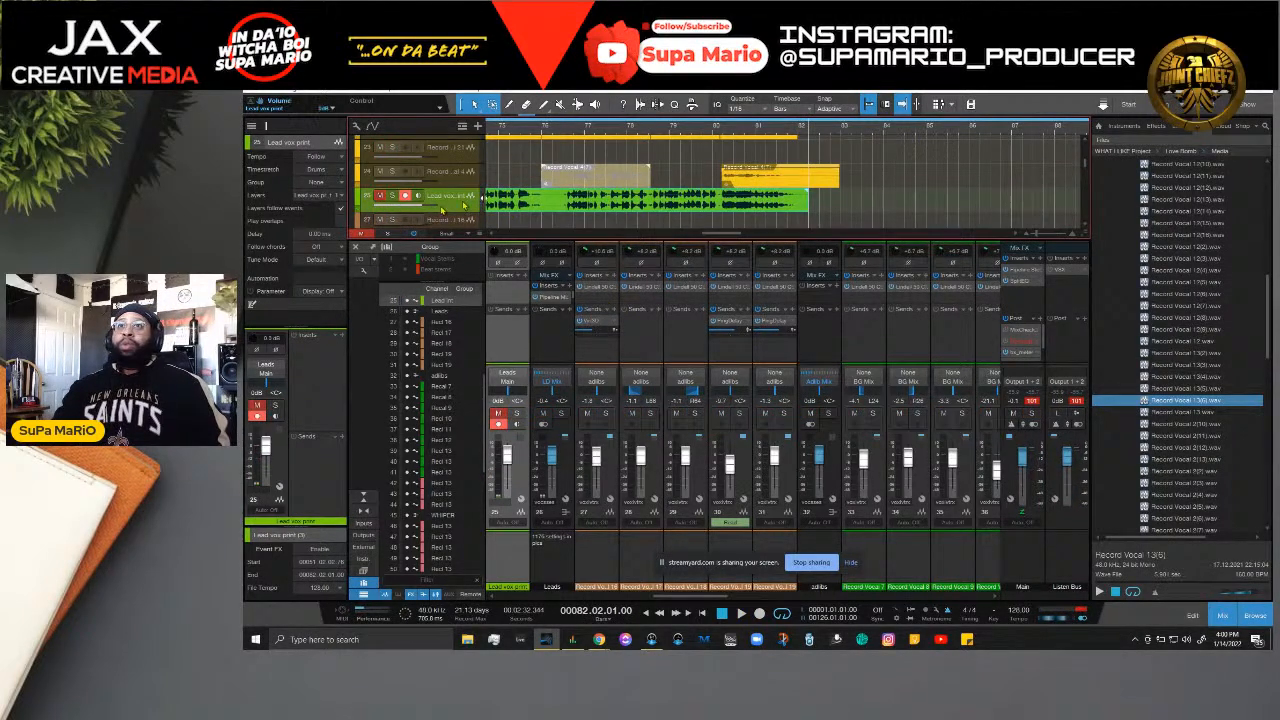
{"action": "left_click", "coordinate": [757, 614]}
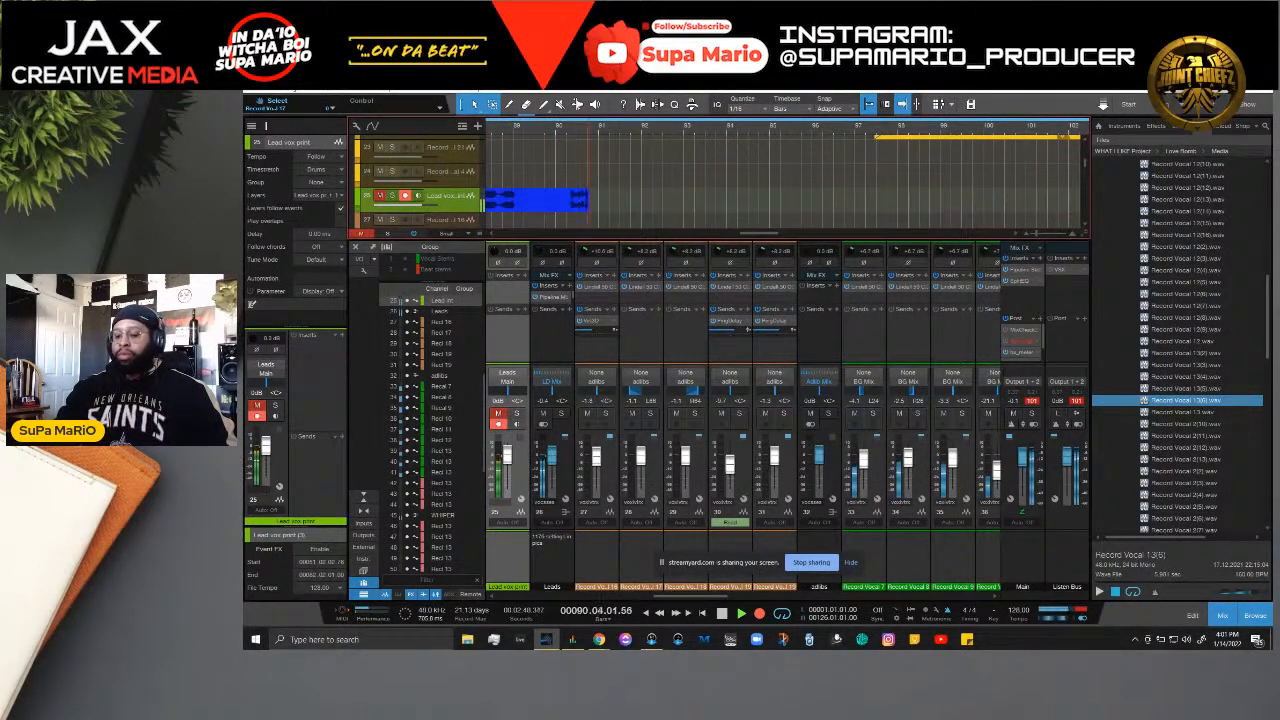
{"action": "key", "text": "w"}
{"action": "key", "text": "w"}
{"action": "key", "text": "w"}
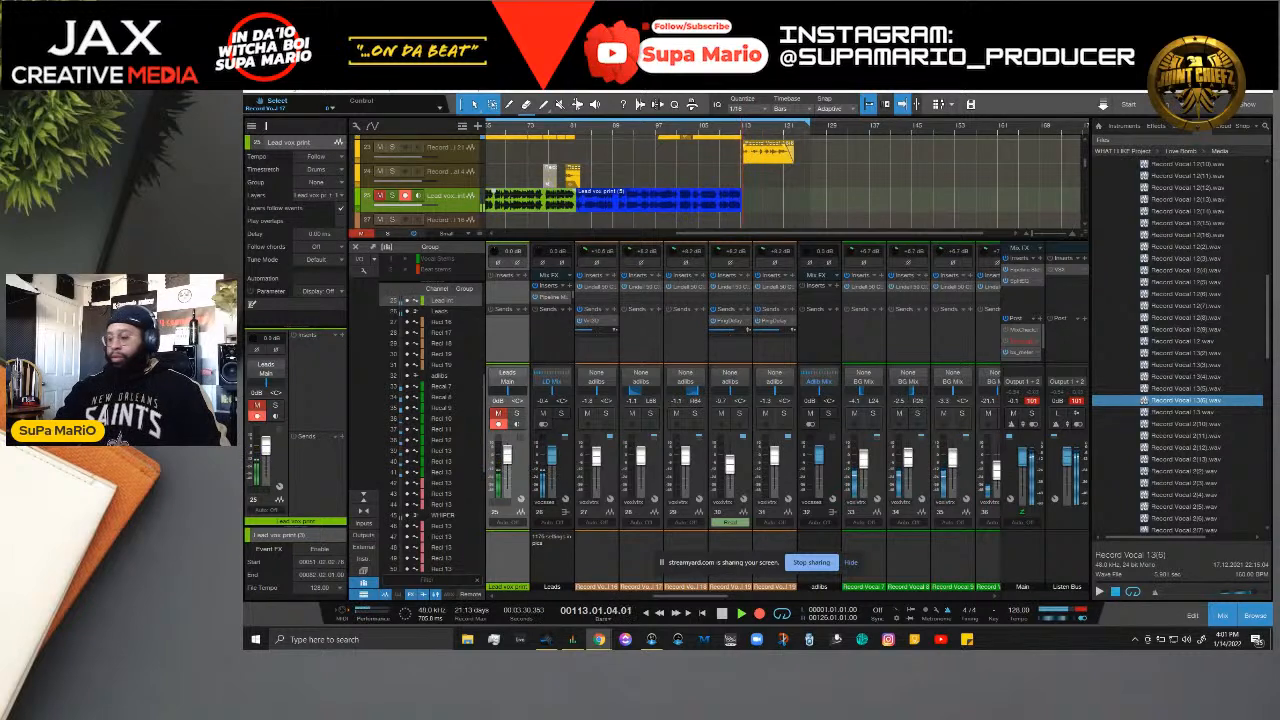
{"action": "key", "text": "space"}
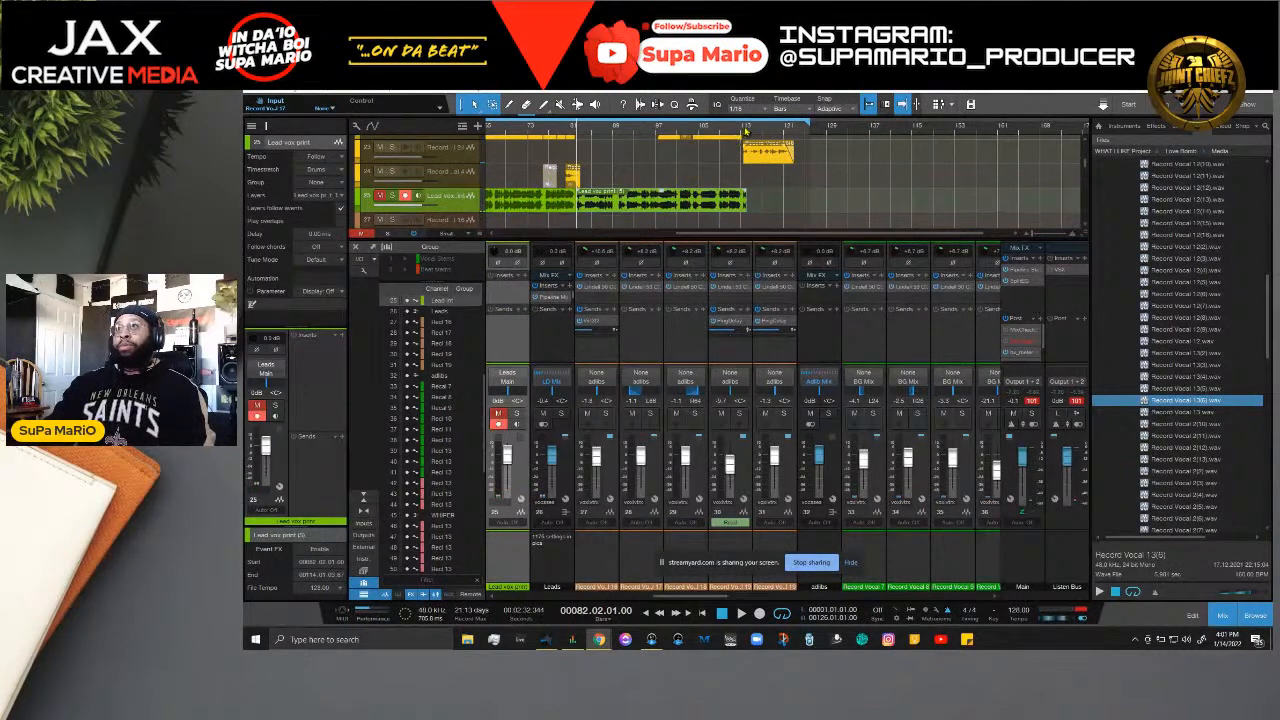
Step: Trim the newest Lead vox print take to end at bar 113 beat 3, check it soloed, and save the song
{"action": "scroll", "coordinate": [756, 186], "scroll_direction": "up", "scroll_amount": 5}
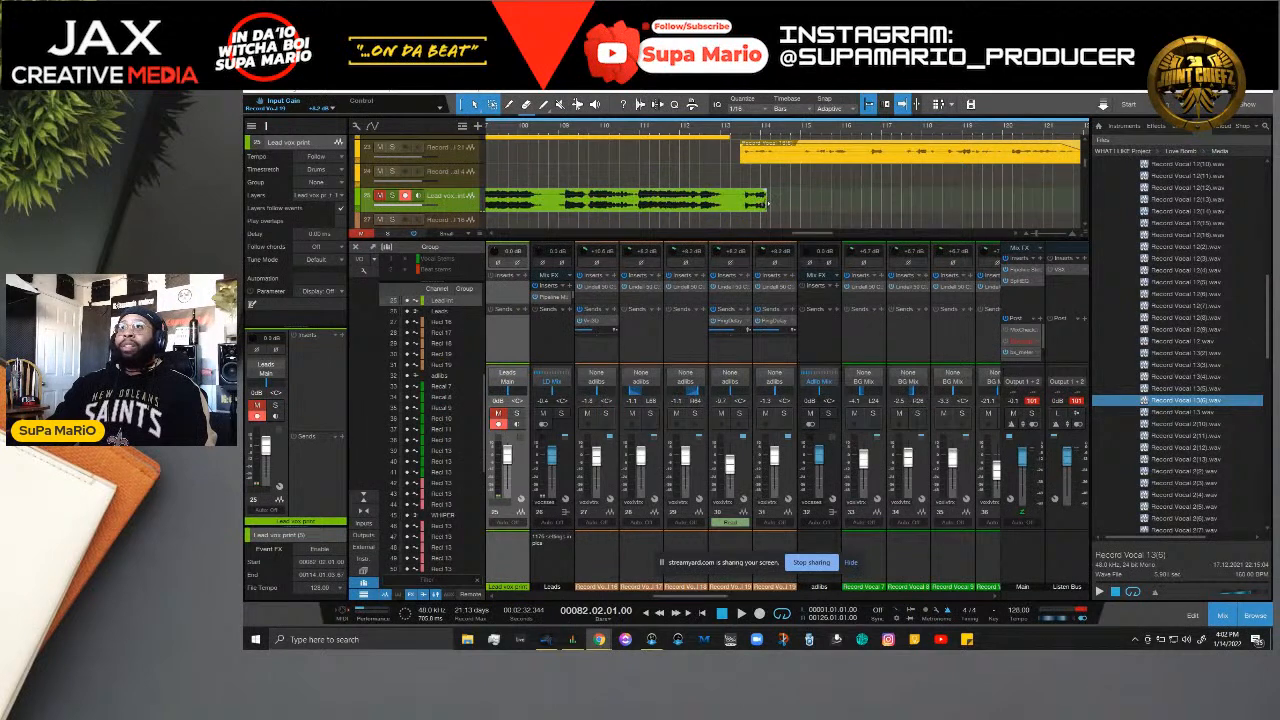
{"action": "left_click_drag", "start_coordinate": [765, 205], "coordinate": [729, 210]}
{"action": "left_click", "coordinate": [556, 130]}
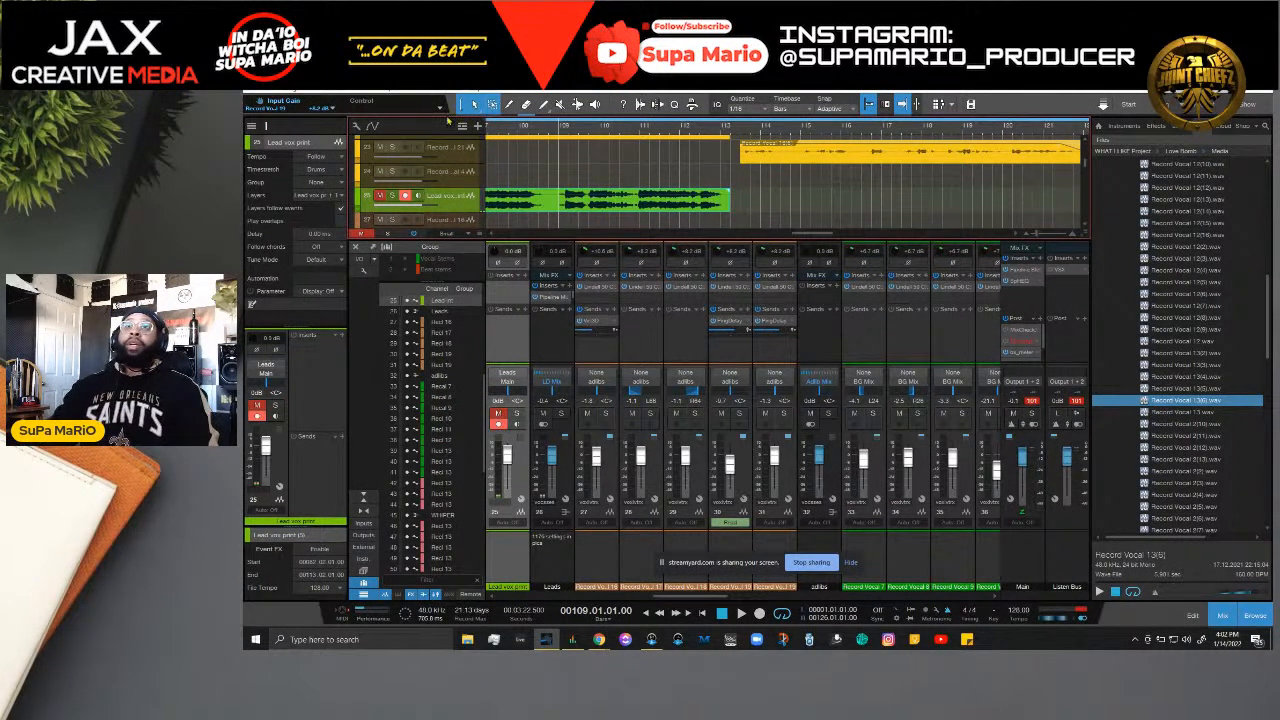
{"action": "left_click", "coordinate": [392, 196]}
{"action": "key", "text": "space"}
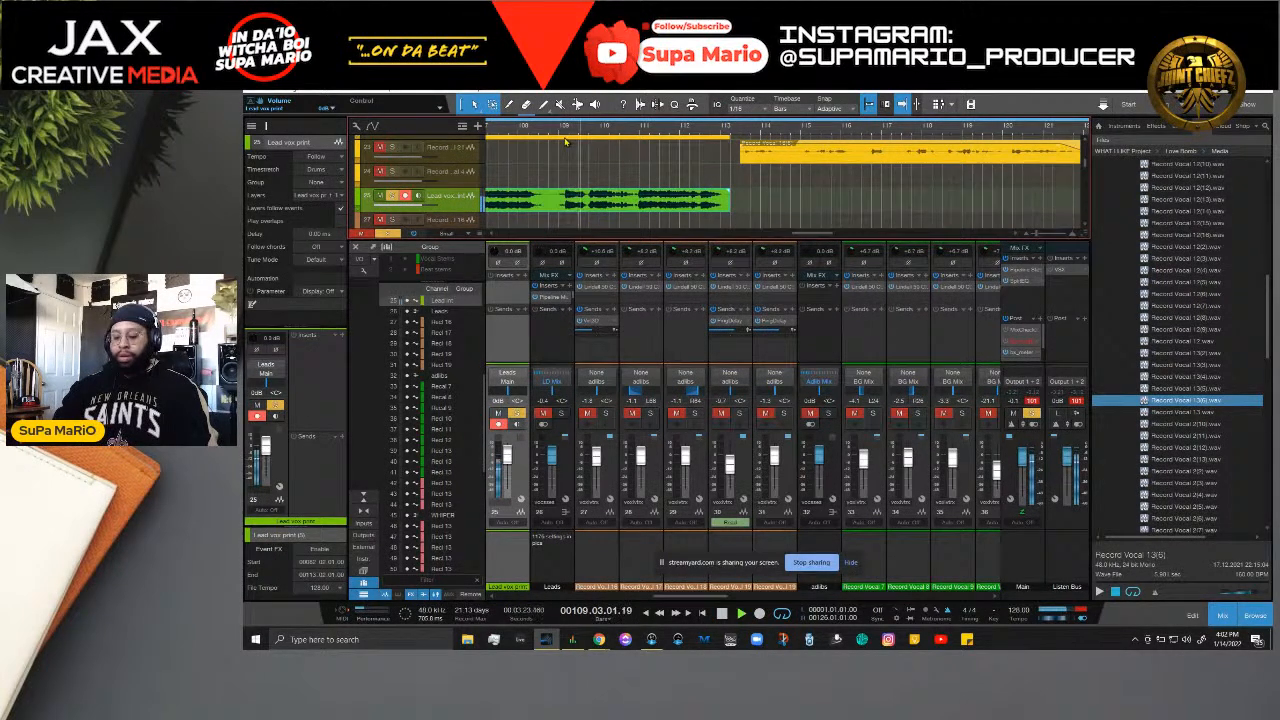
{"action": "mouse_move", "coordinate": [724, 199]}
{"action": "left_mouse_down"}
{"action": "mouse_move", "coordinate": [752, 200]}
{"action": "mouse_move", "coordinate": [738, 206]}
{"action": "left_mouse_up"}
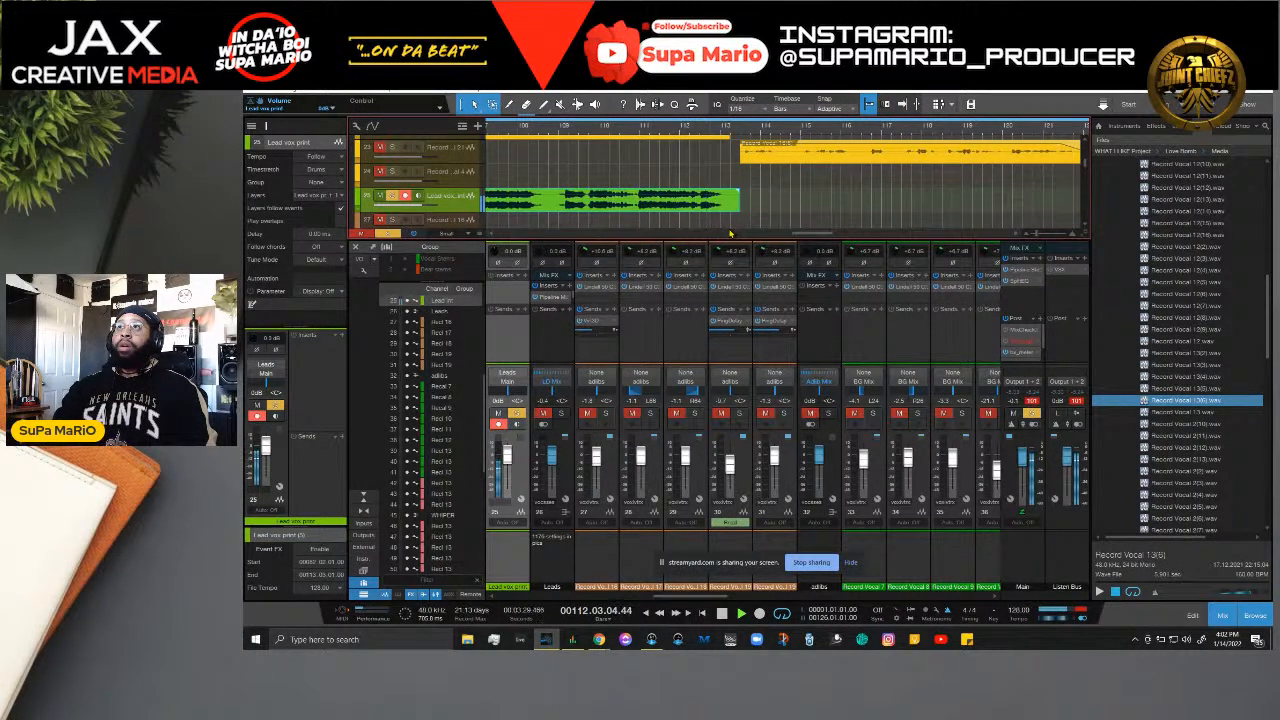
{"action": "key", "text": "space"}
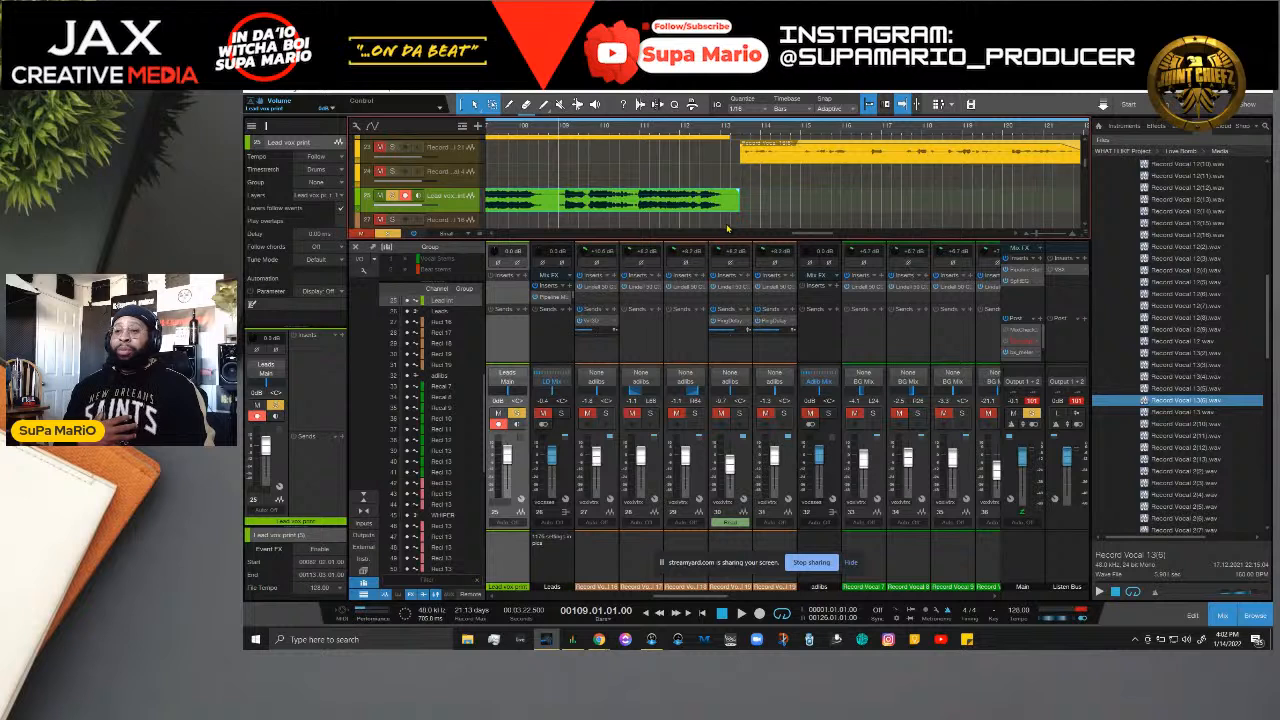
{"action": "key", "text": "ctrl+s"}
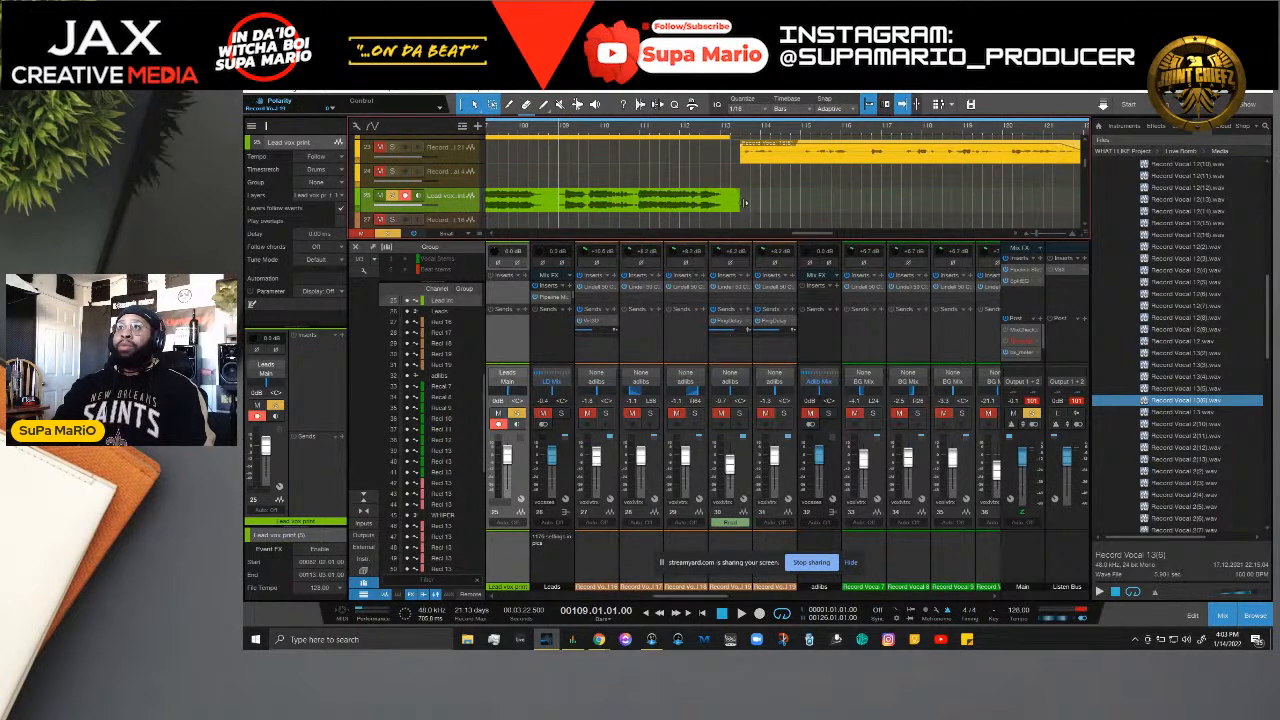
{"action": "left_click", "coordinate": [391, 197]}
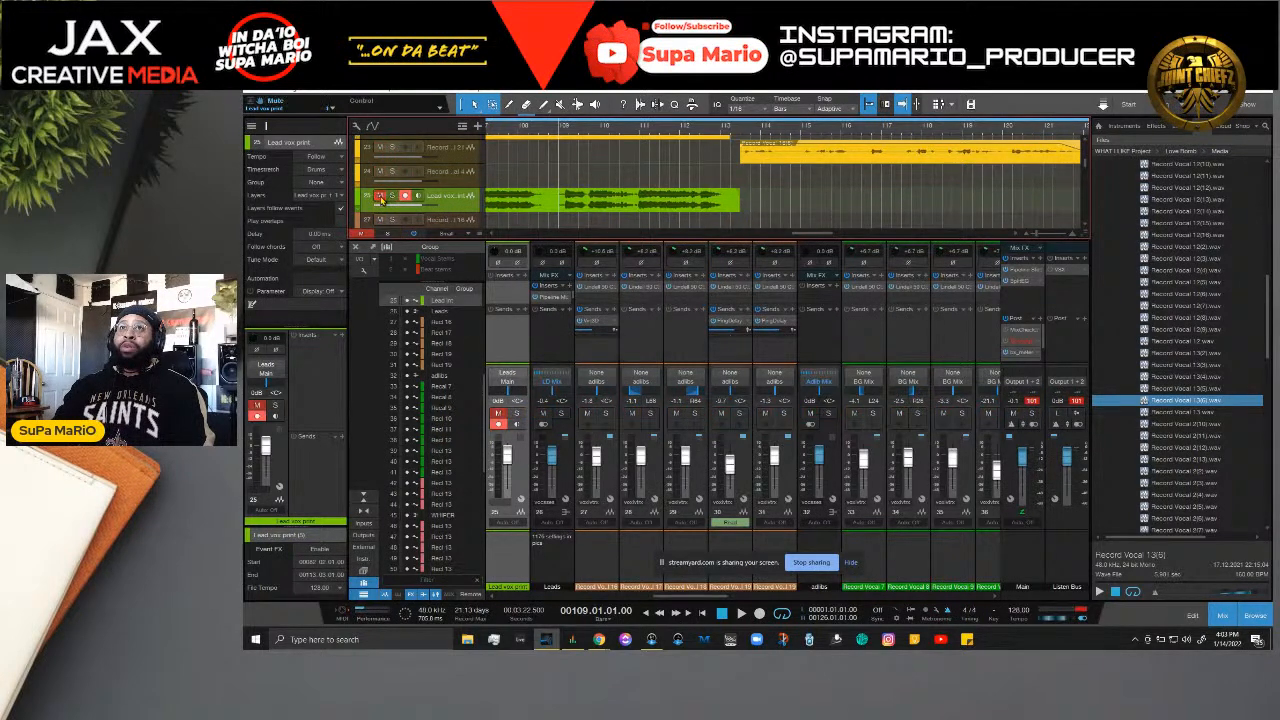
{"action": "left_click", "coordinate": [381, 197]}
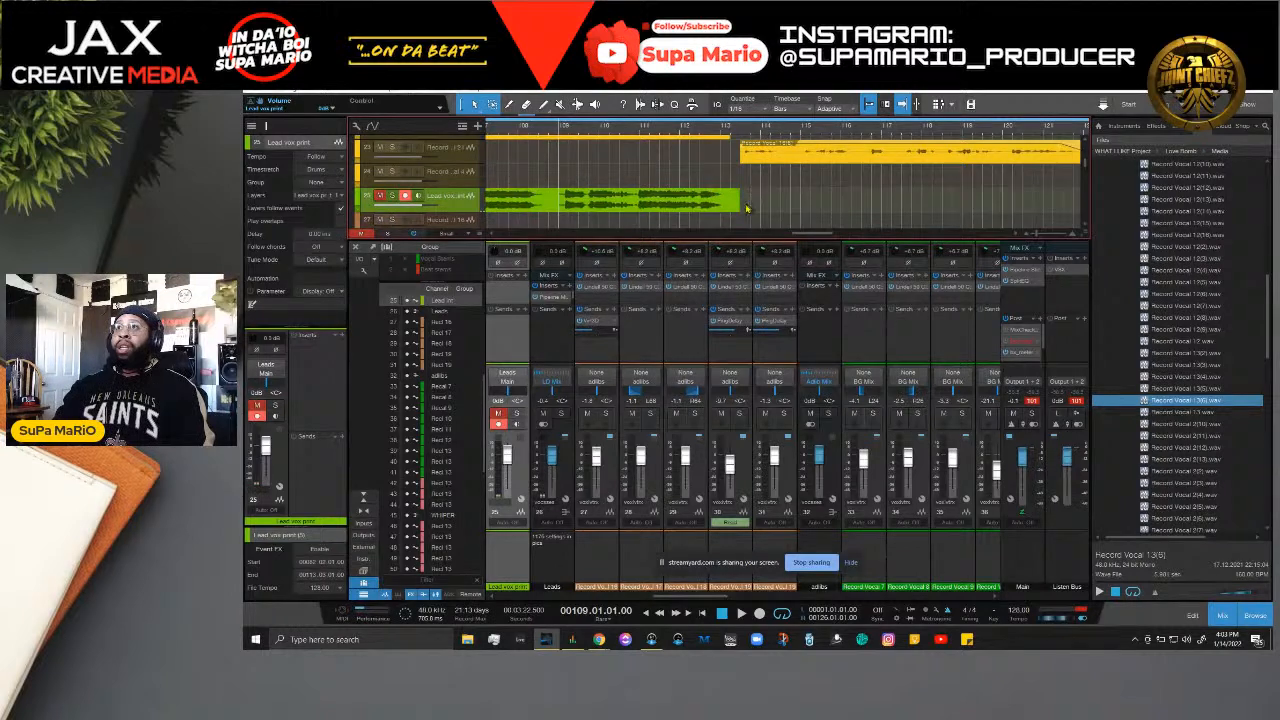
{"action": "left_click", "coordinate": [741, 130]}
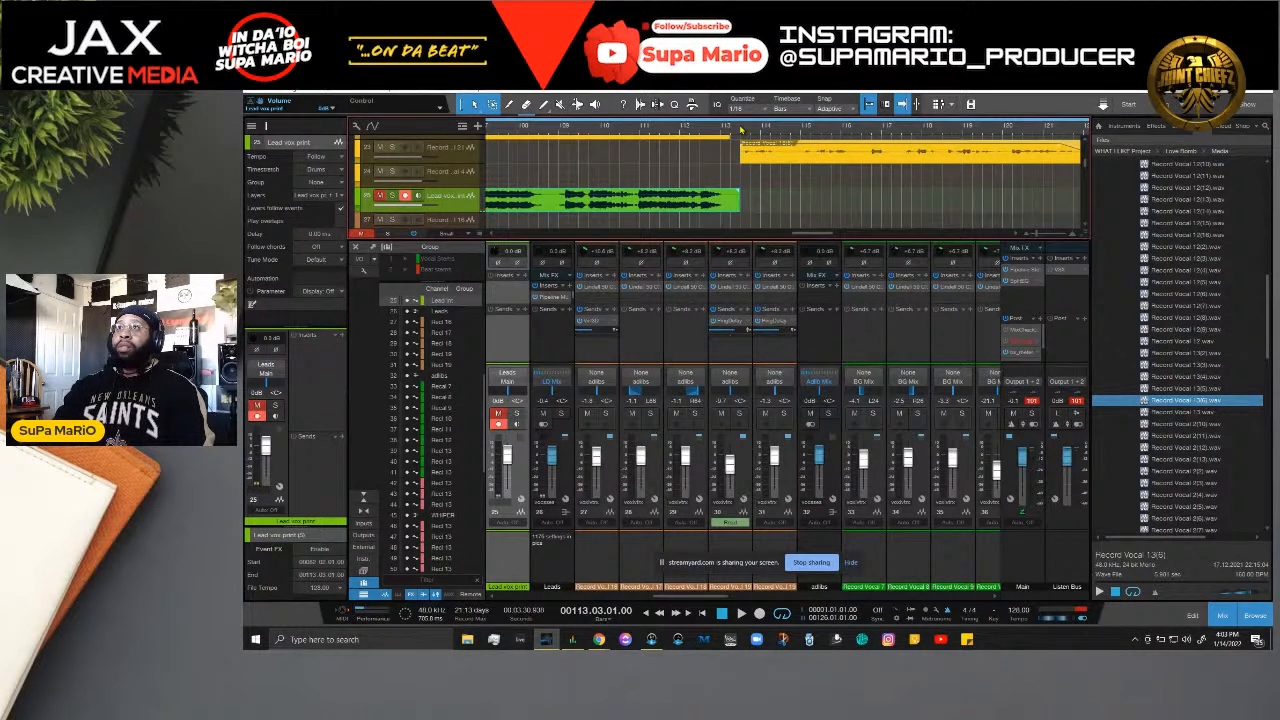
{"action": "key", "text": "KP_Multiply"}
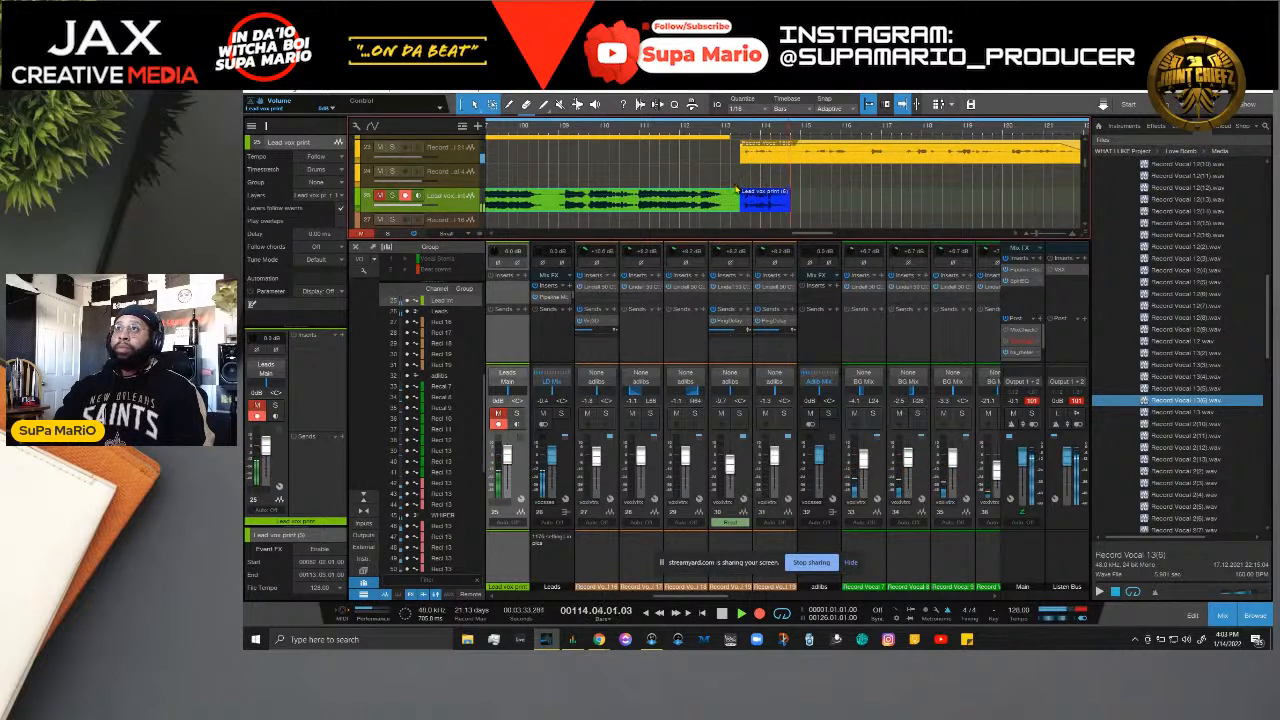
{"action": "key", "text": "space"}
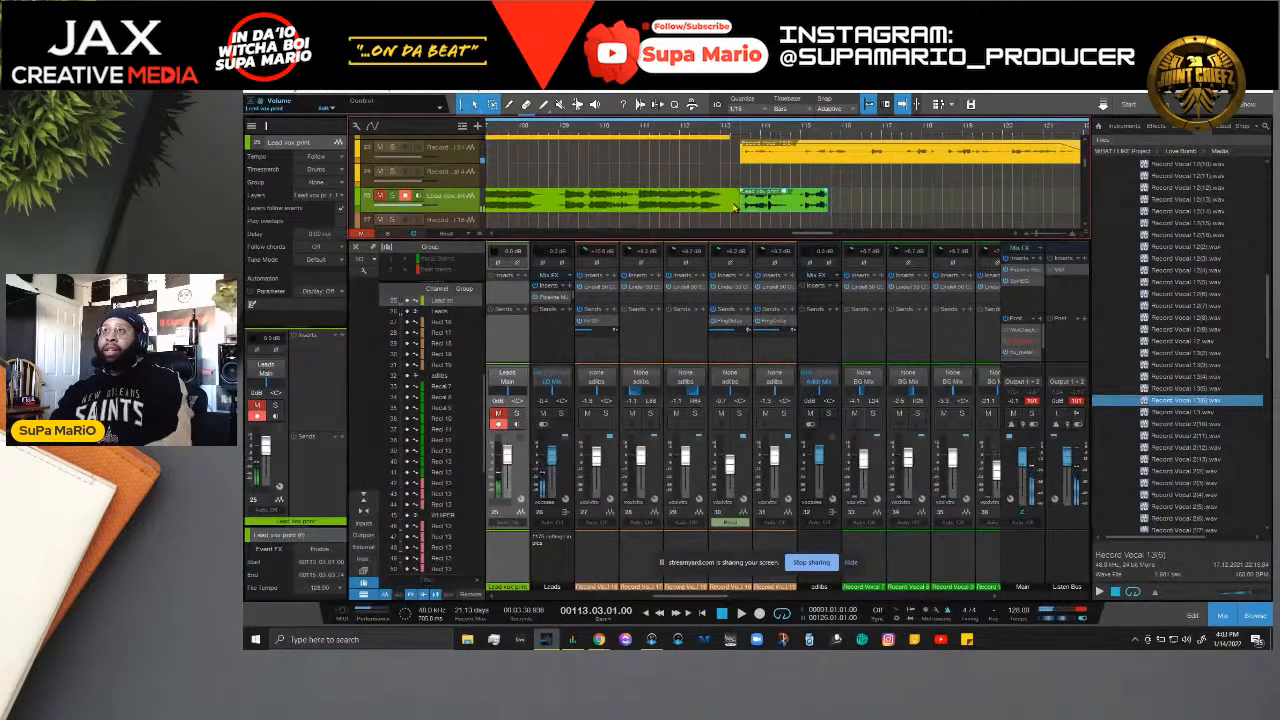
{"action": "key", "text": "Delete"}
Step: Trim the end of the Lead vox print recording back to bar 113 beat 2 and set the playhead there
{"action": "left_click", "coordinate": [728, 203]}
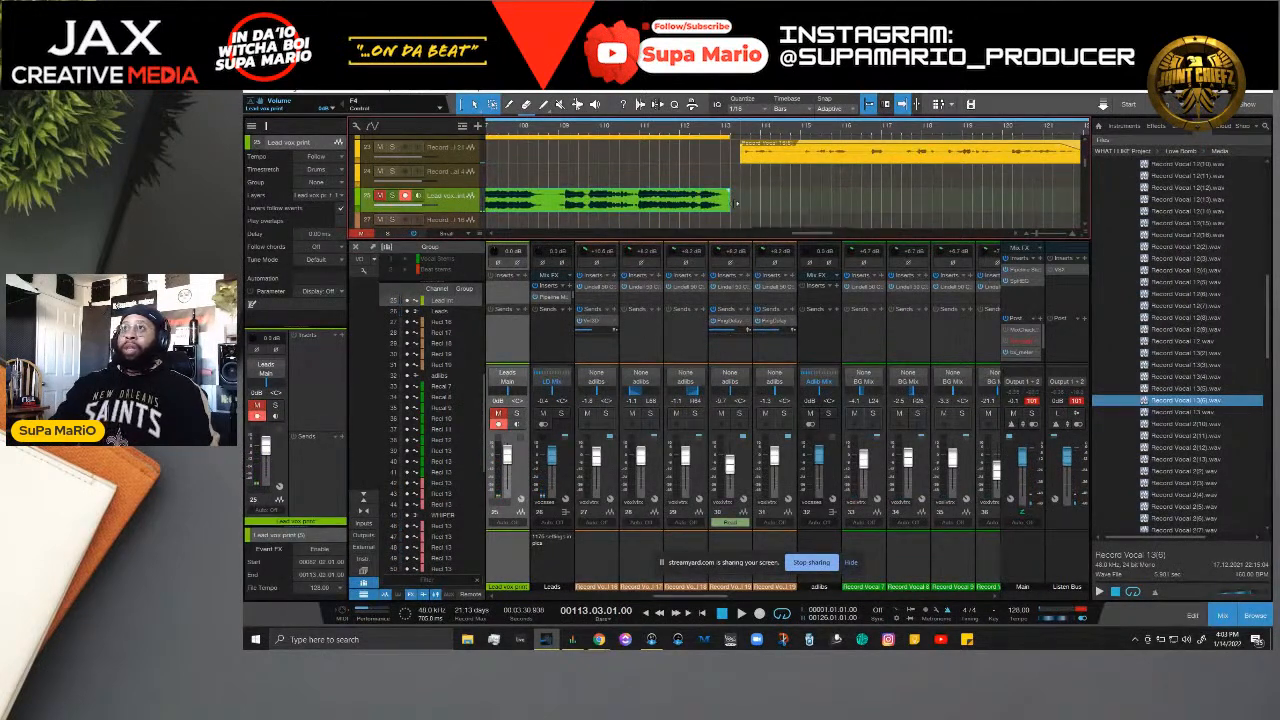
{"action": "left_click", "coordinate": [731, 128]}
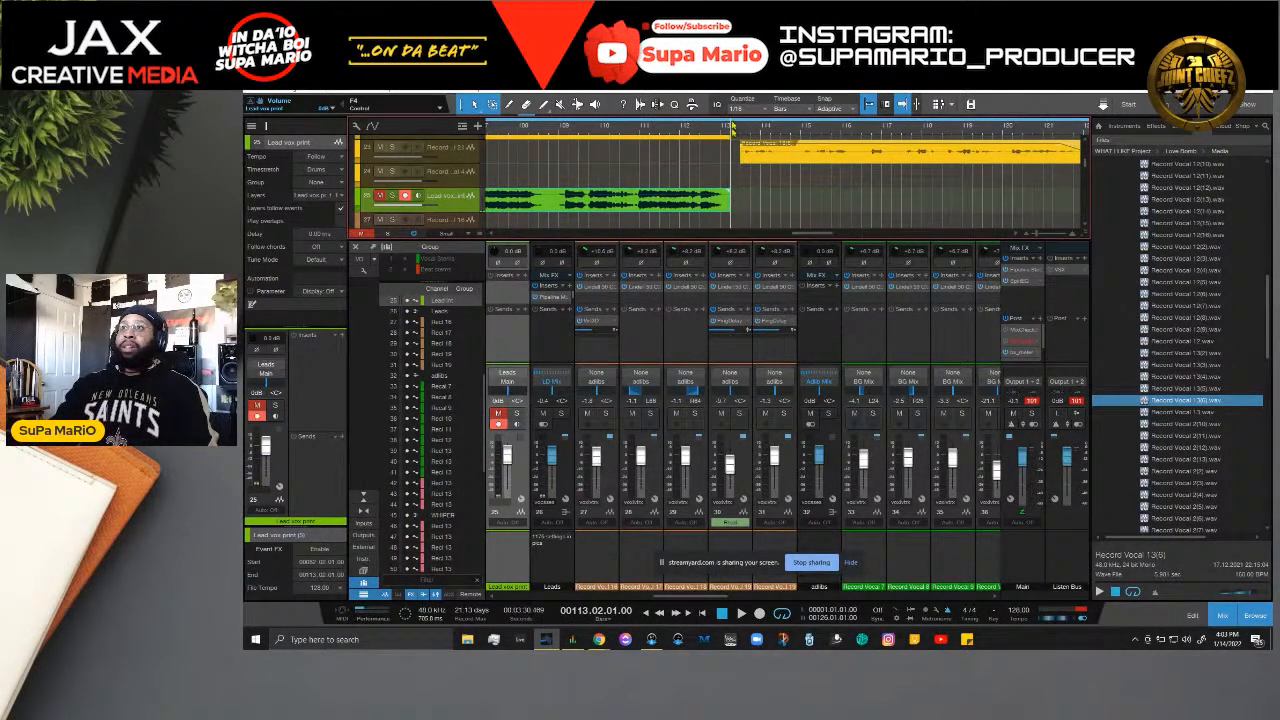
Step: Record Lead vox print from bar 113 beat 2 to about bar 124, and delete that take
{"action": "key", "text": "KP_Multiply"}
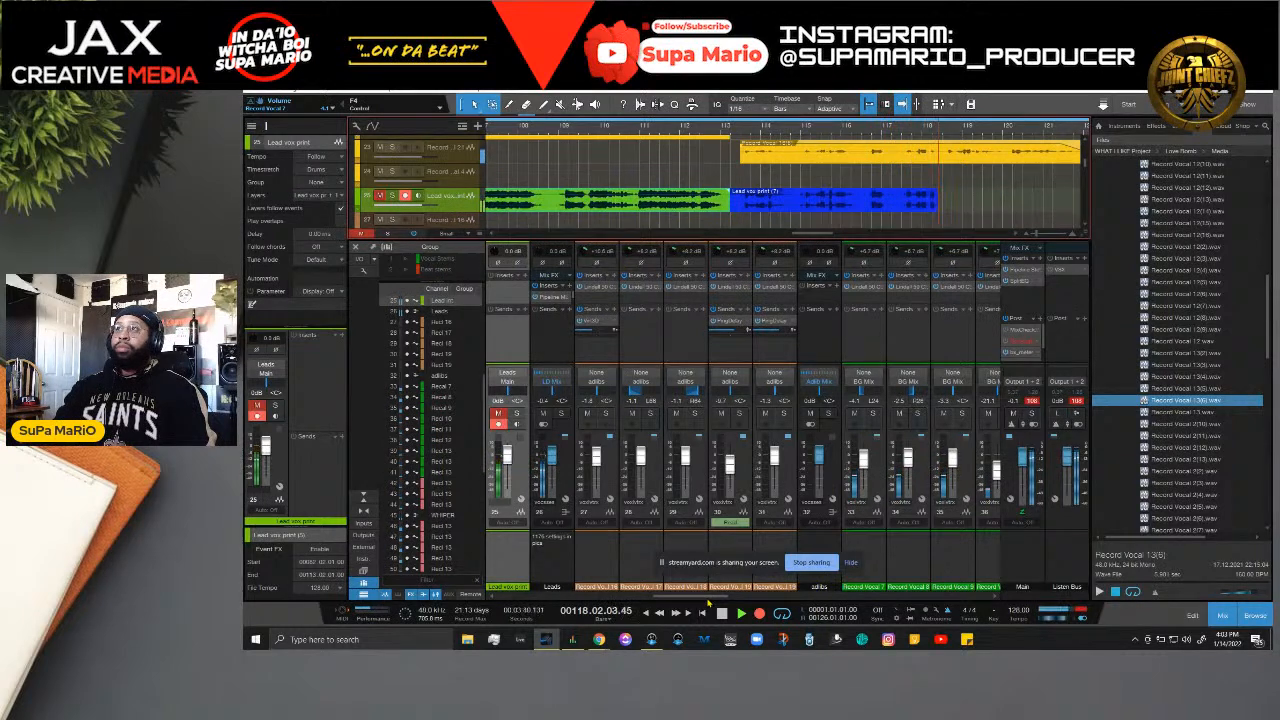
{"action": "left_click_drag", "start_coordinate": [708, 598], "coordinate": [728, 598]}
{"action": "scroll", "coordinate": [990, 134], "scroll_direction": "down", "scroll_amount": 4}
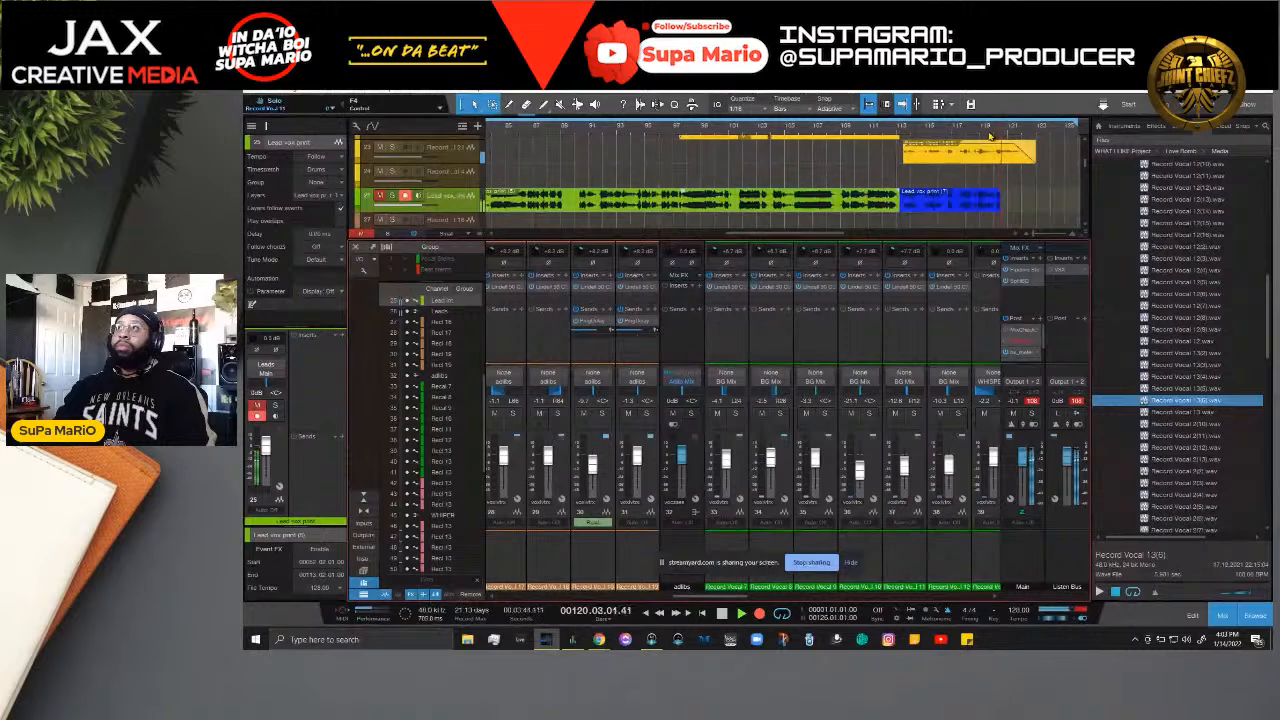
{"action": "scroll", "coordinate": [990, 136], "scroll_direction": "down", "scroll_amount": 3}
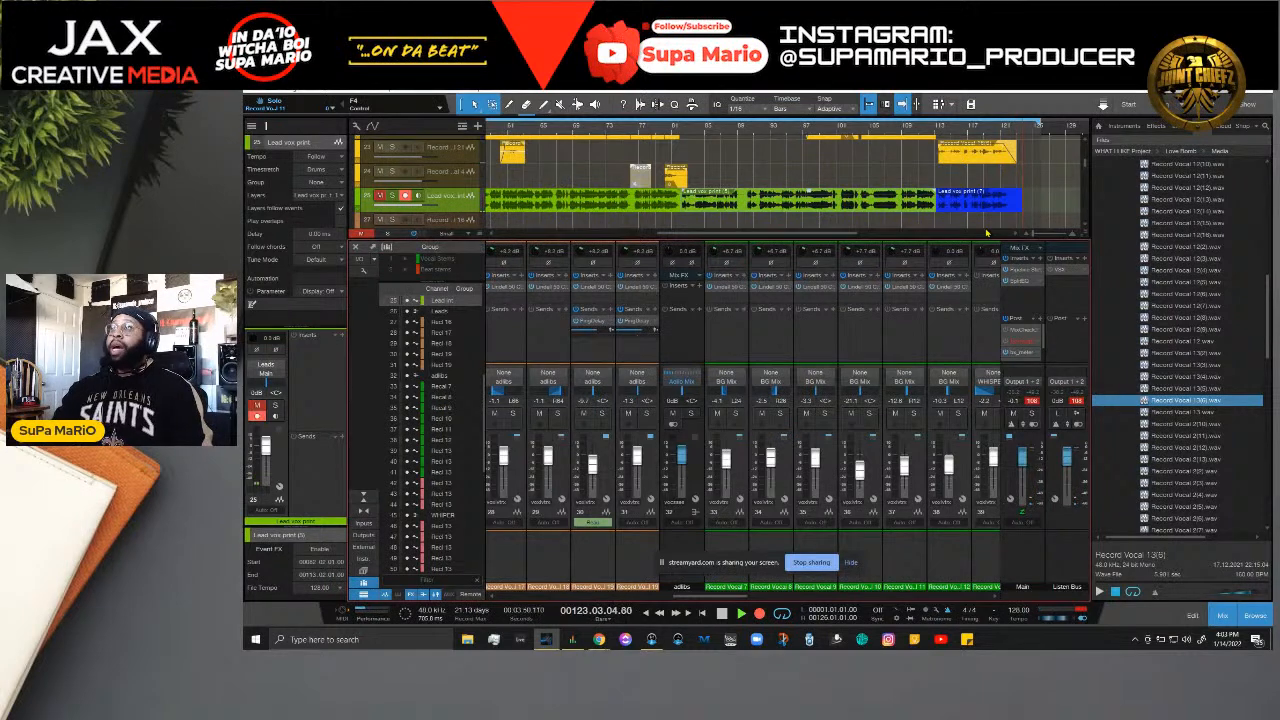
{"action": "key", "text": "space"}
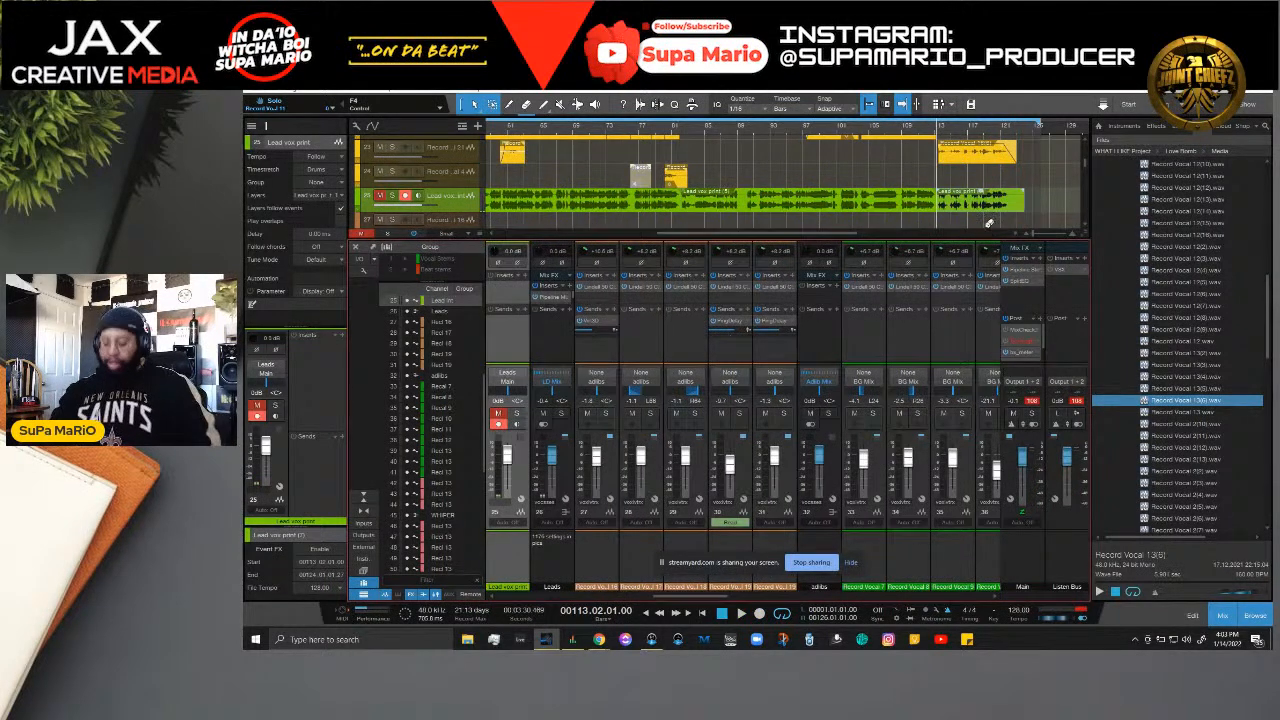
{"action": "key", "text": "Delete"}
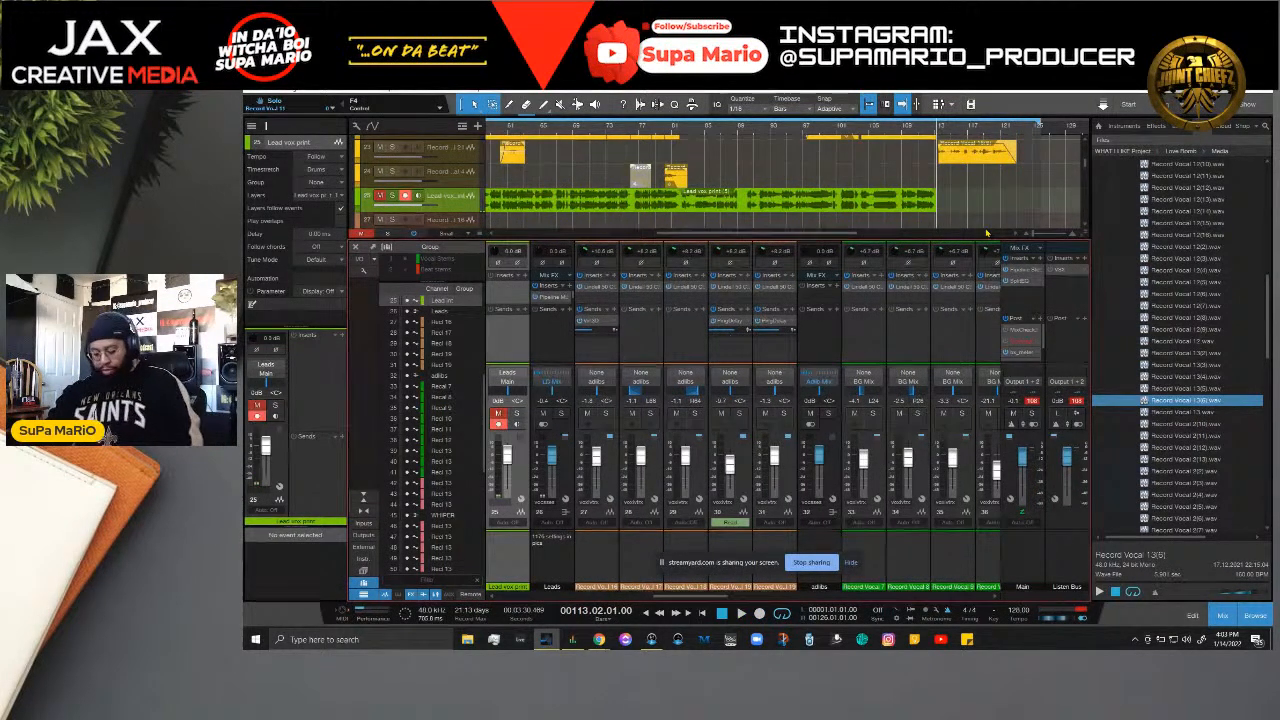
Step: Examine the vocal tracks below Lead vox print with the console hidden, and bring the console back
{"action": "key", "text": "F3"}
{"action": "scroll", "coordinate": [971, 341], "scroll_direction": "down", "scroll_amount": 5}
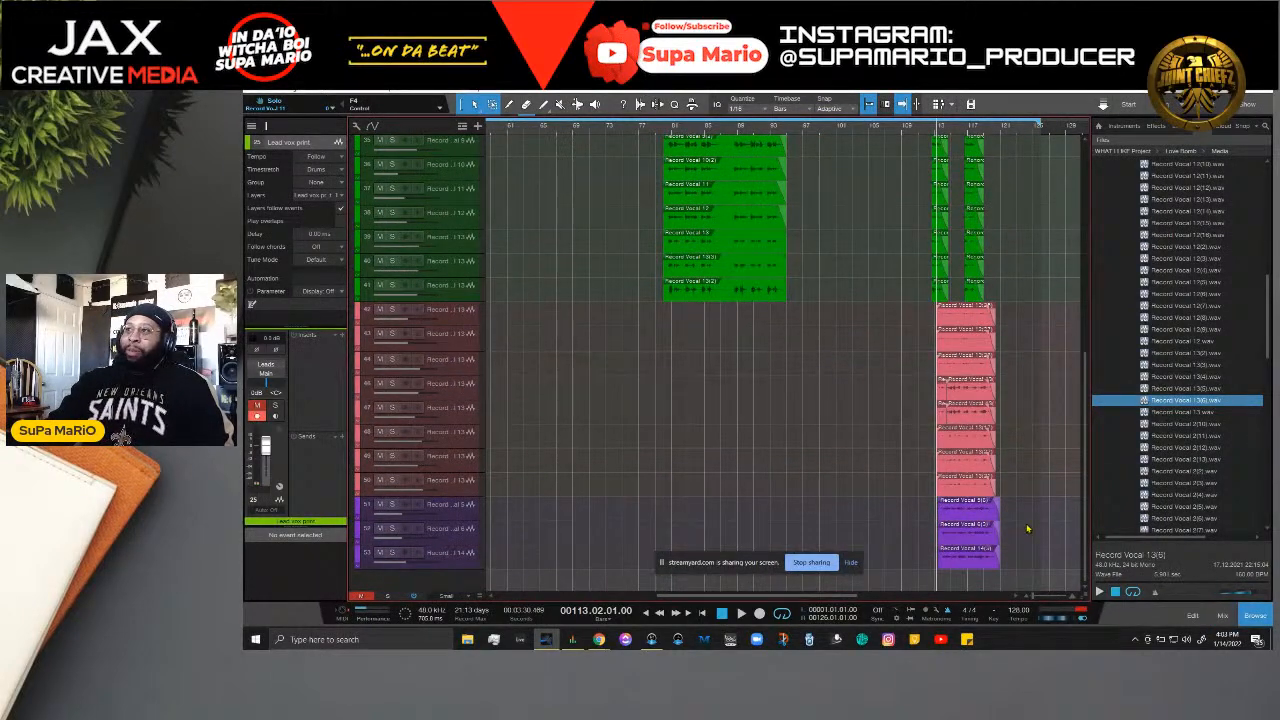
{"action": "scroll", "coordinate": [1028, 522], "scroll_direction": "up", "scroll_amount": 4}
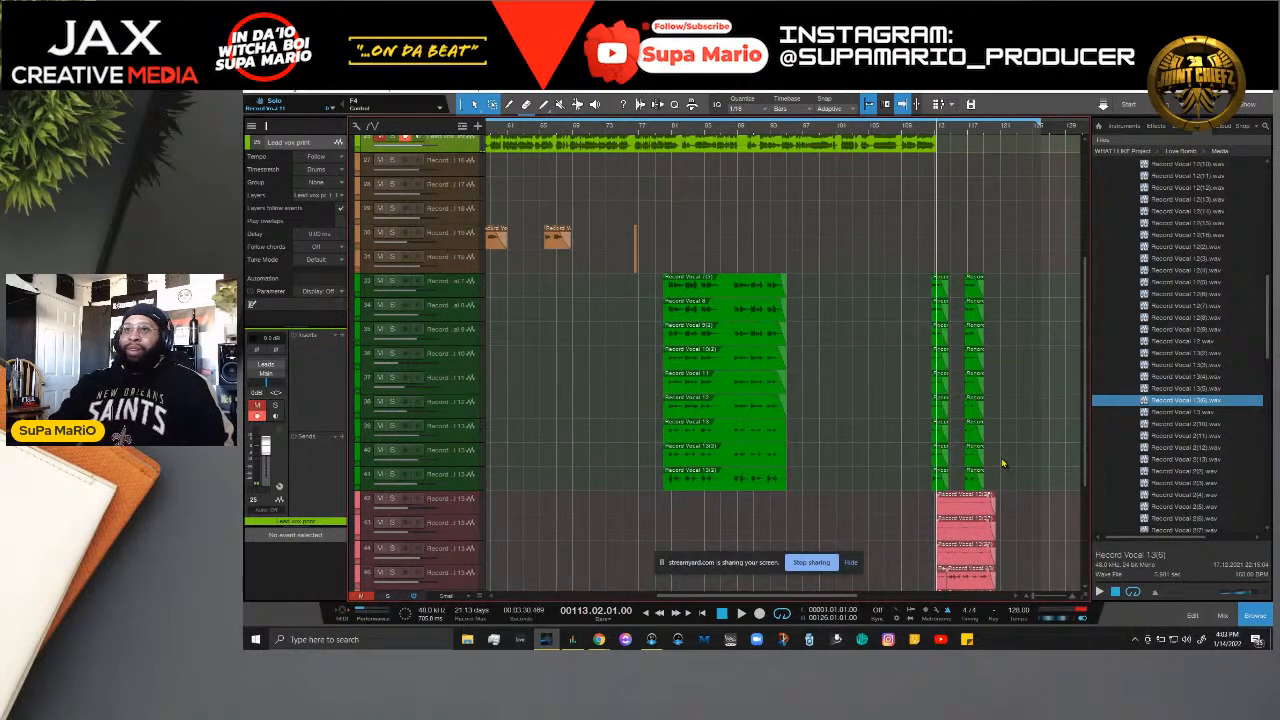
{"action": "scroll", "coordinate": [1006, 470], "scroll_direction": "down", "scroll_amount": 4}
{"action": "scroll", "coordinate": [1008, 458], "scroll_direction": "up", "scroll_amount": 4}
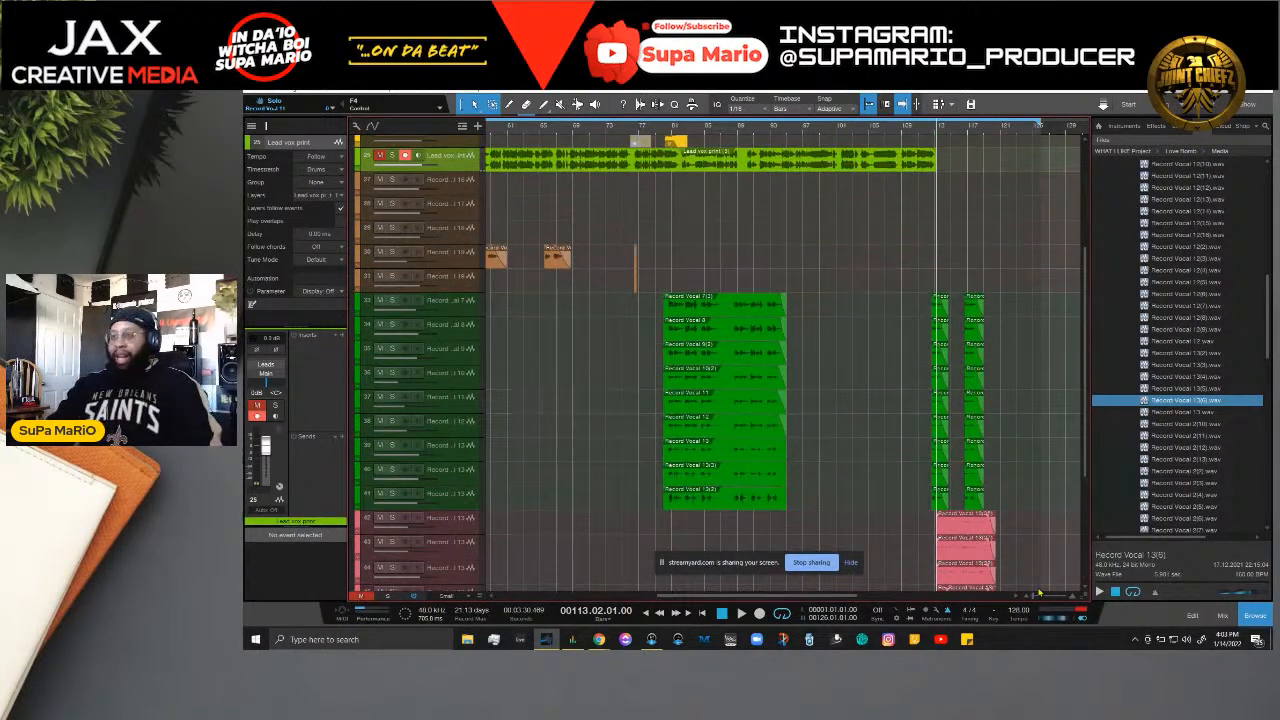
{"action": "key", "text": "F3"}
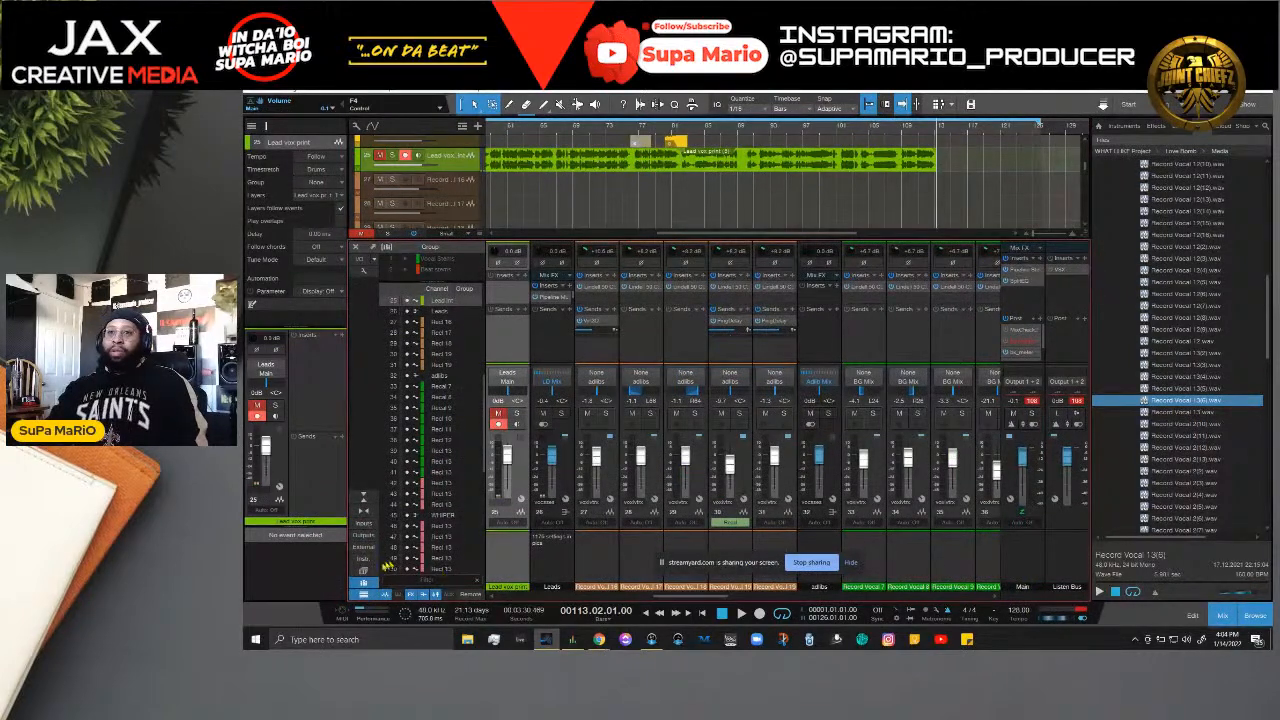
{"action": "left_click", "coordinate": [432, 610]}
{"action": "left_click_drag", "start_coordinate": [630, 150], "coordinate": [692, 175]}
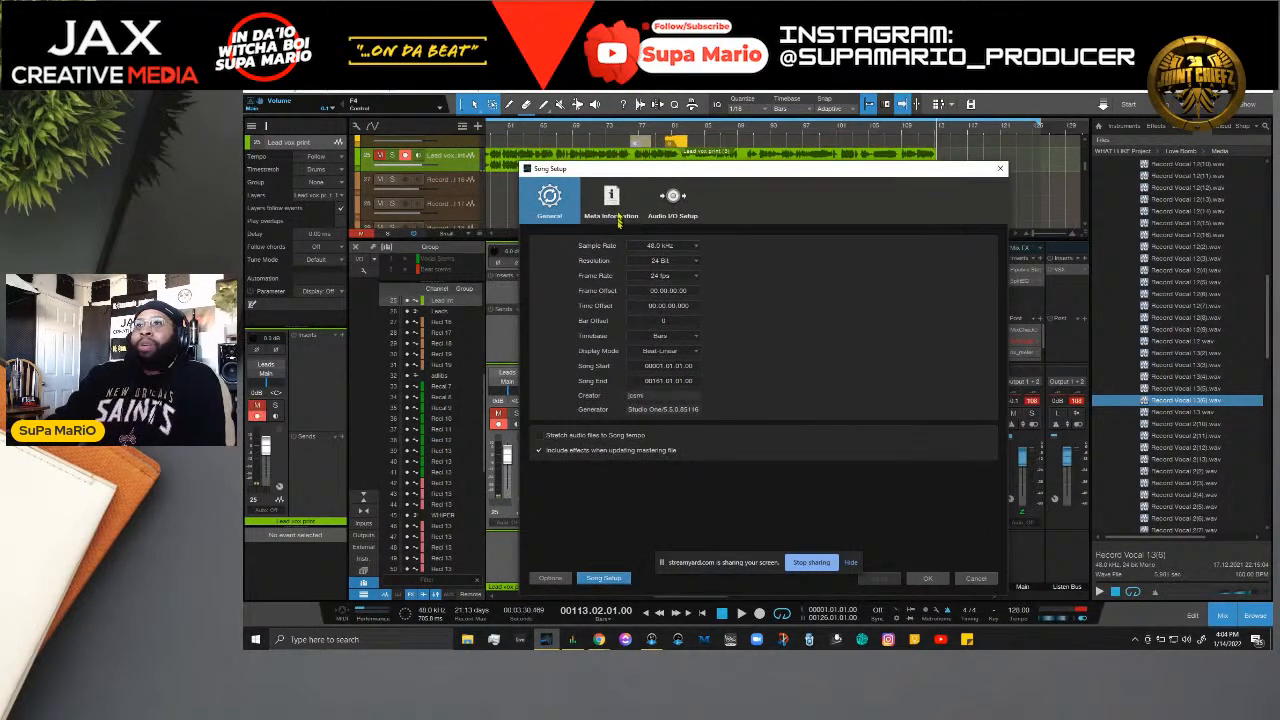
{"action": "left_click", "coordinate": [1000, 168]}
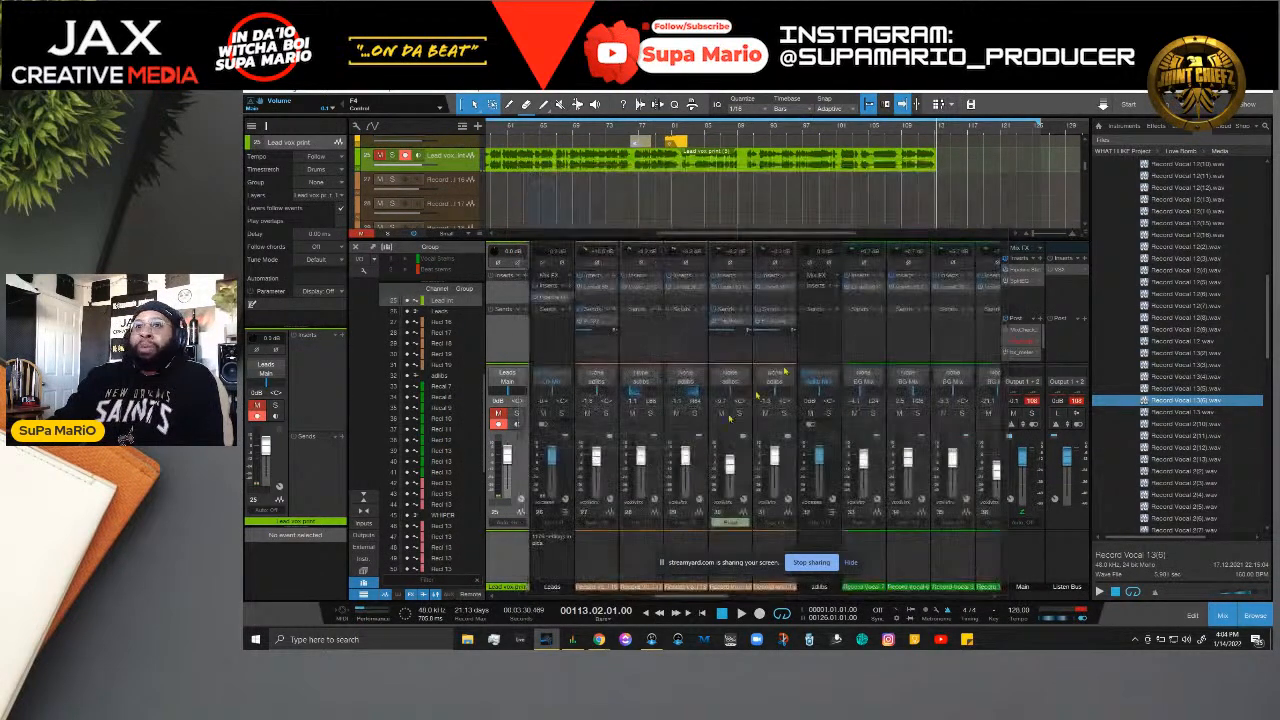
{"action": "left_click", "coordinate": [432, 611]}
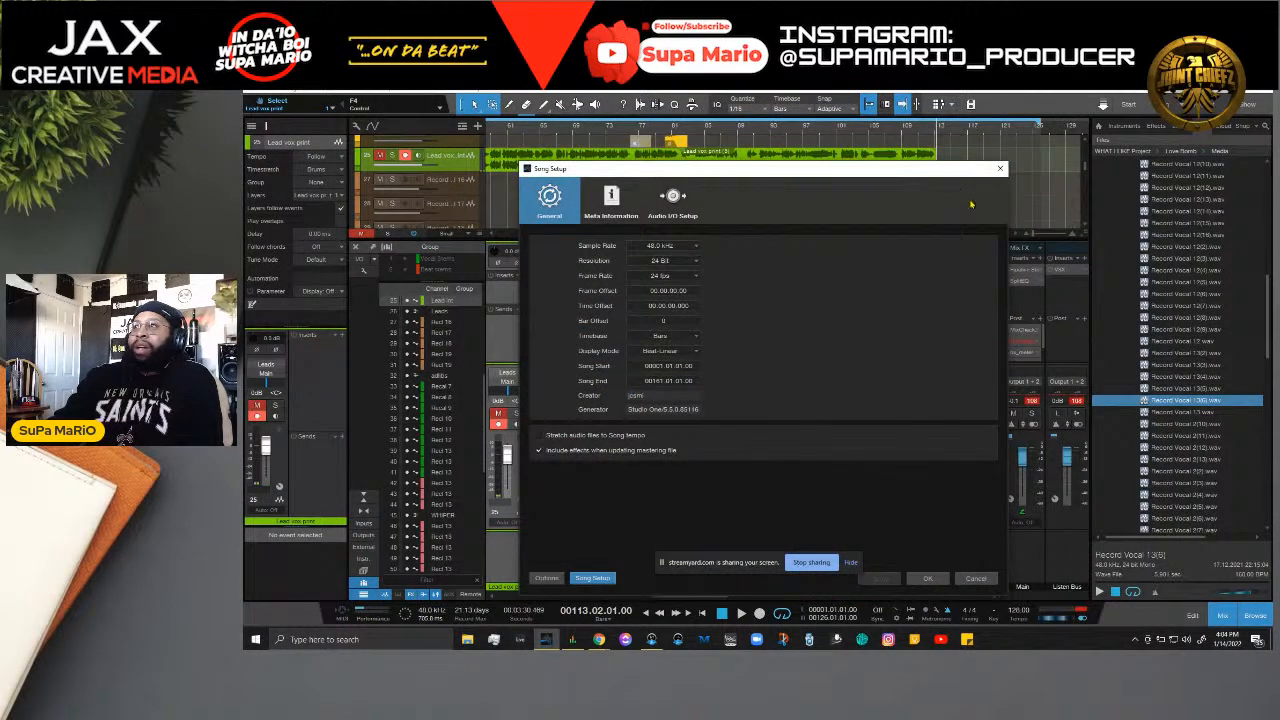
{"action": "left_click", "coordinate": [1000, 168]}
Step: Open the Performance Monitor, look through its device list, and sort the devices by CPU load
{"action": "left_click", "coordinate": [378, 613]}
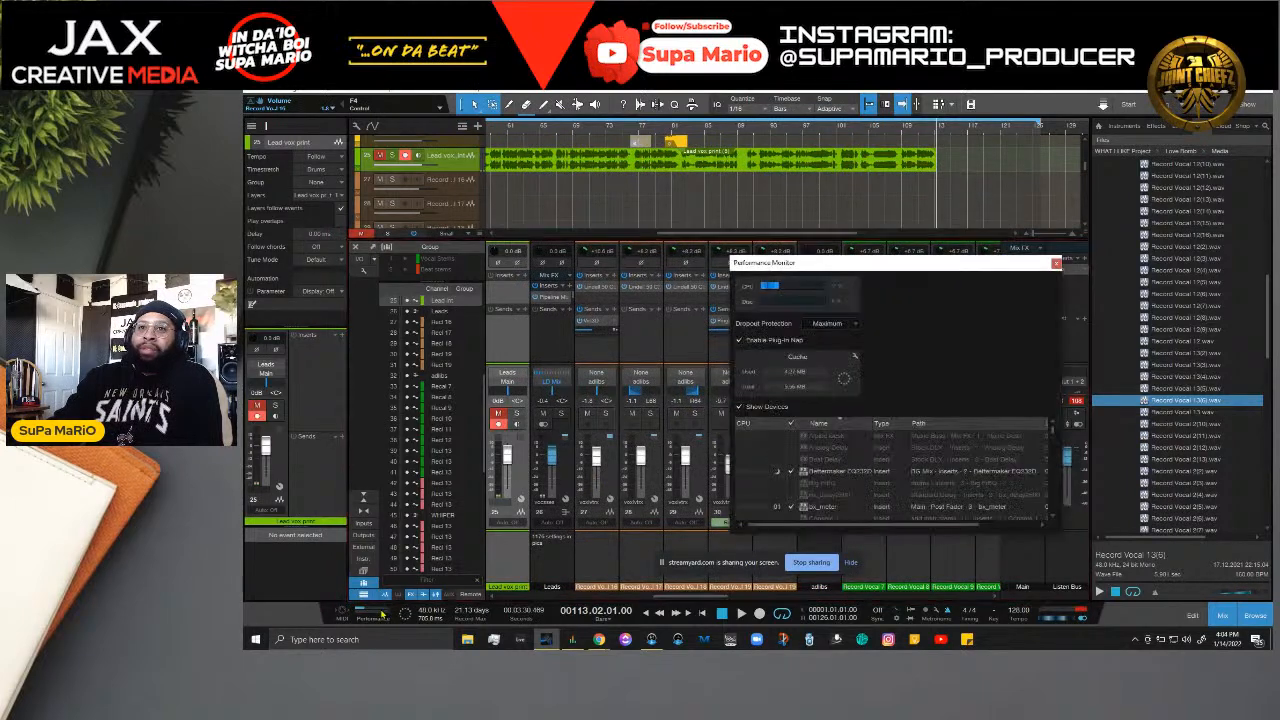
{"action": "scroll", "coordinate": [822, 471], "scroll_direction": "down", "scroll_amount": 1}
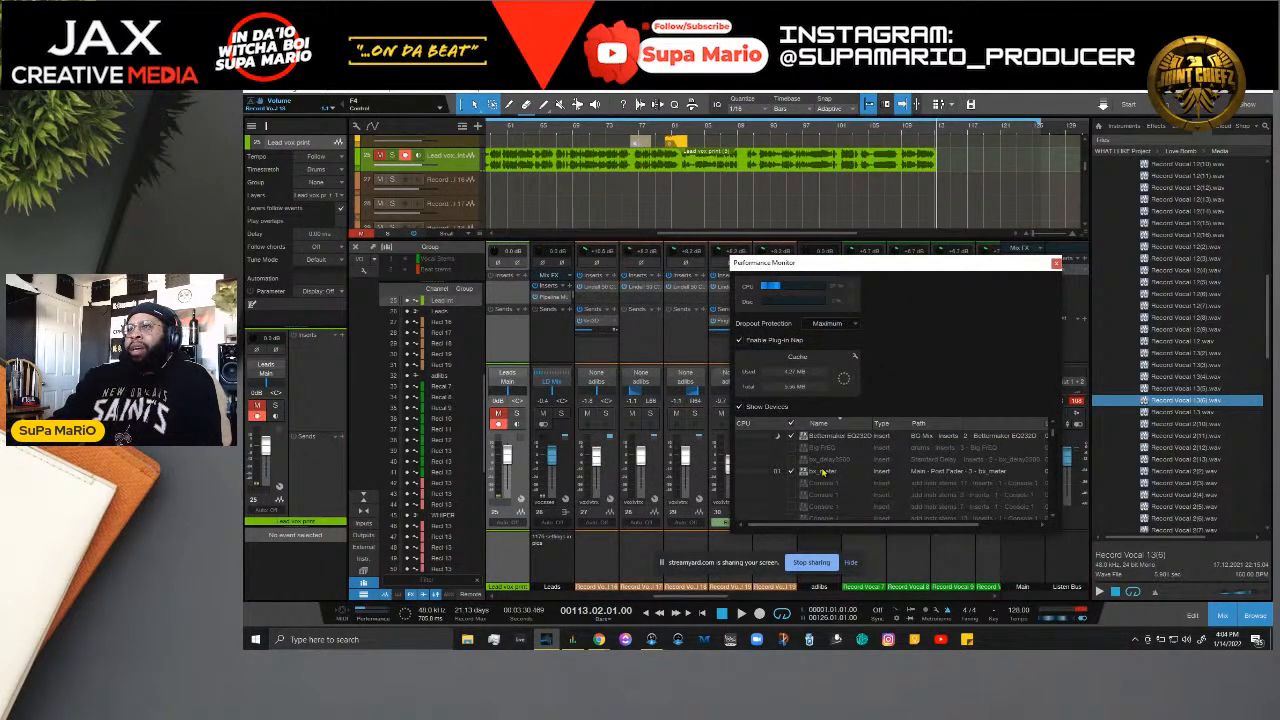
{"action": "scroll", "coordinate": [815, 473], "scroll_direction": "down", "scroll_amount": 1}
{"action": "scroll", "coordinate": [810, 474], "scroll_direction": "down", "scroll_amount": 5}
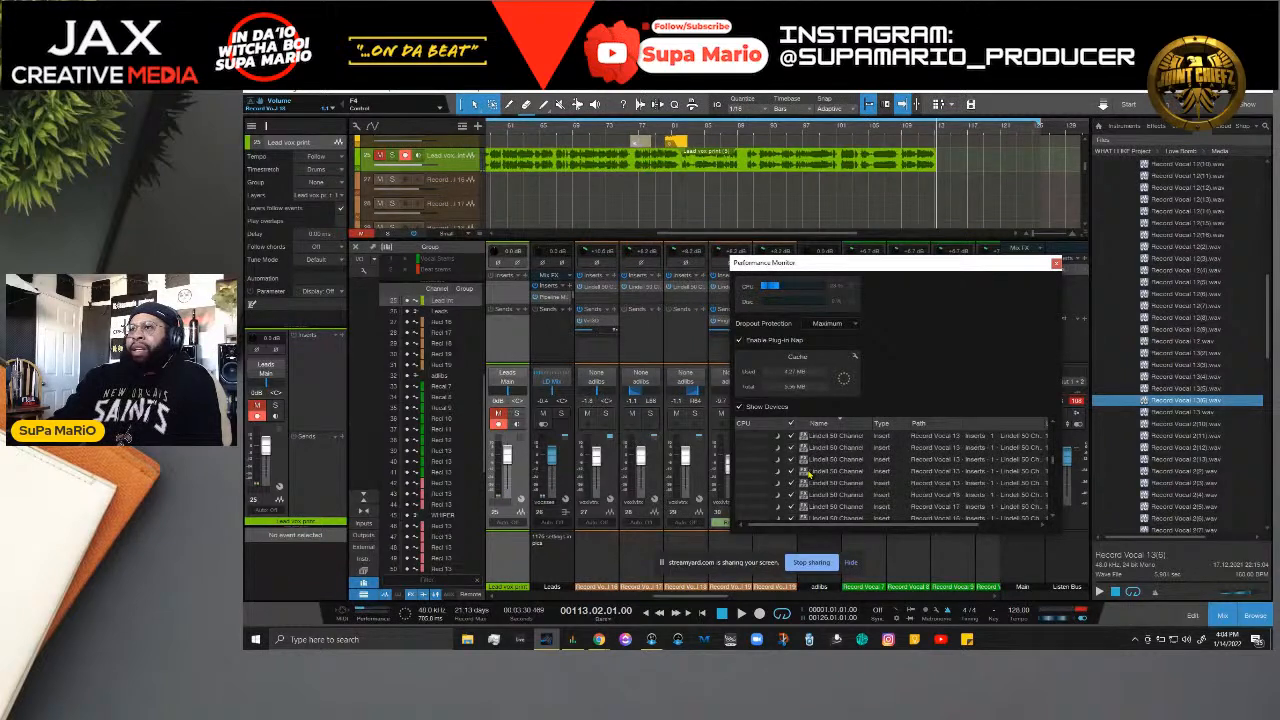
{"action": "scroll", "coordinate": [810, 477], "scroll_direction": "down", "scroll_amount": 3}
{"action": "scroll", "coordinate": [810, 477], "scroll_direction": "down", "scroll_amount": 2}
{"action": "scroll", "coordinate": [810, 477], "scroll_direction": "up", "scroll_amount": 5}
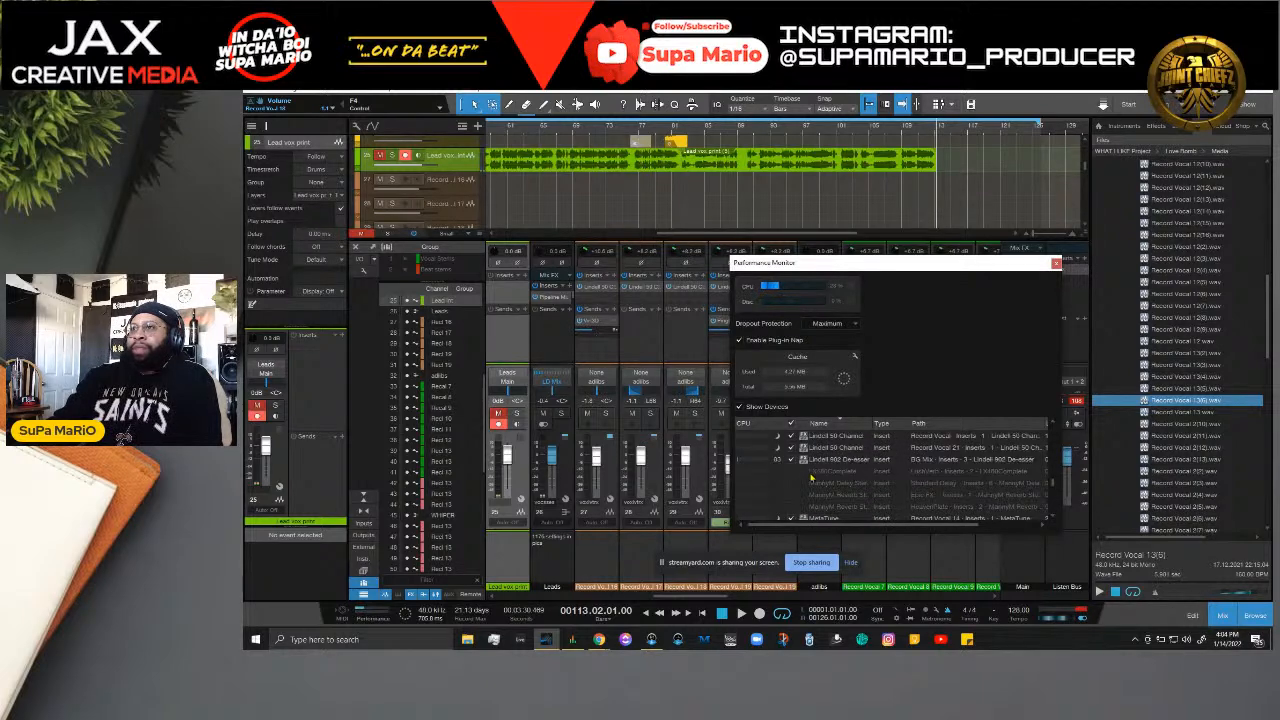
{"action": "scroll", "coordinate": [1055, 484], "scroll_direction": "down", "scroll_amount": 4}
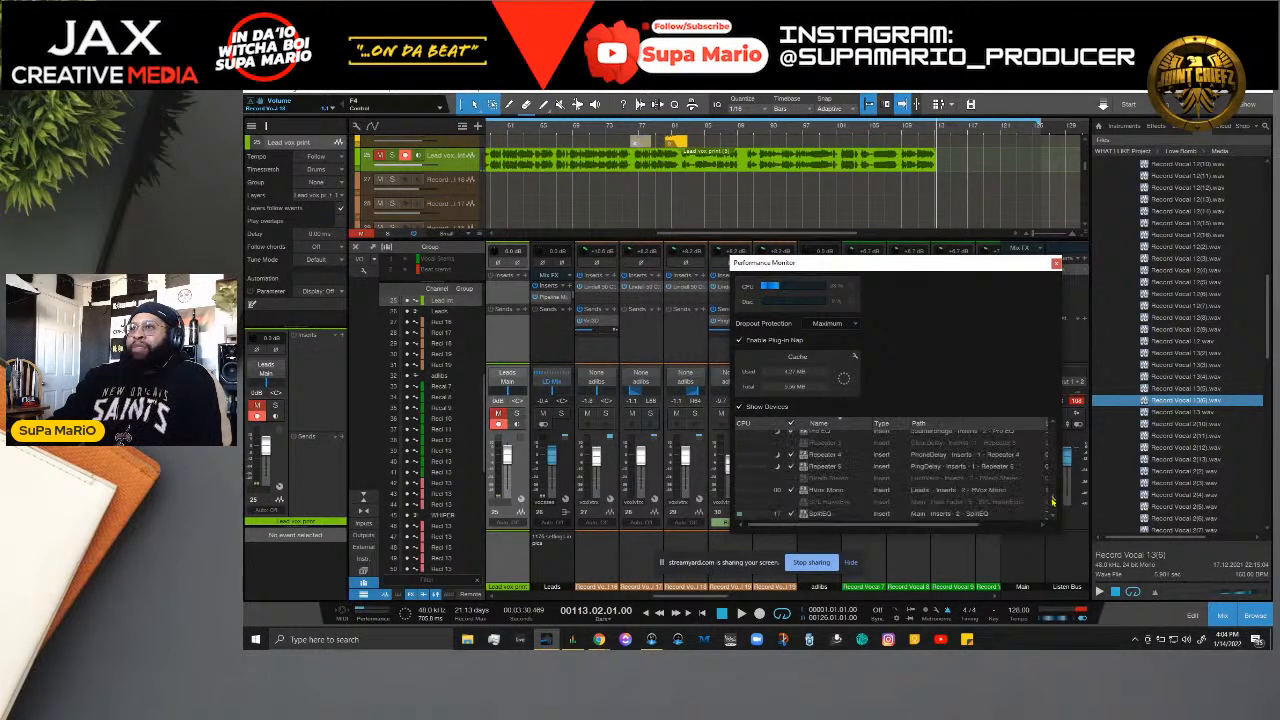
{"action": "scroll", "coordinate": [1055, 508], "scroll_direction": "up", "scroll_amount": 2}
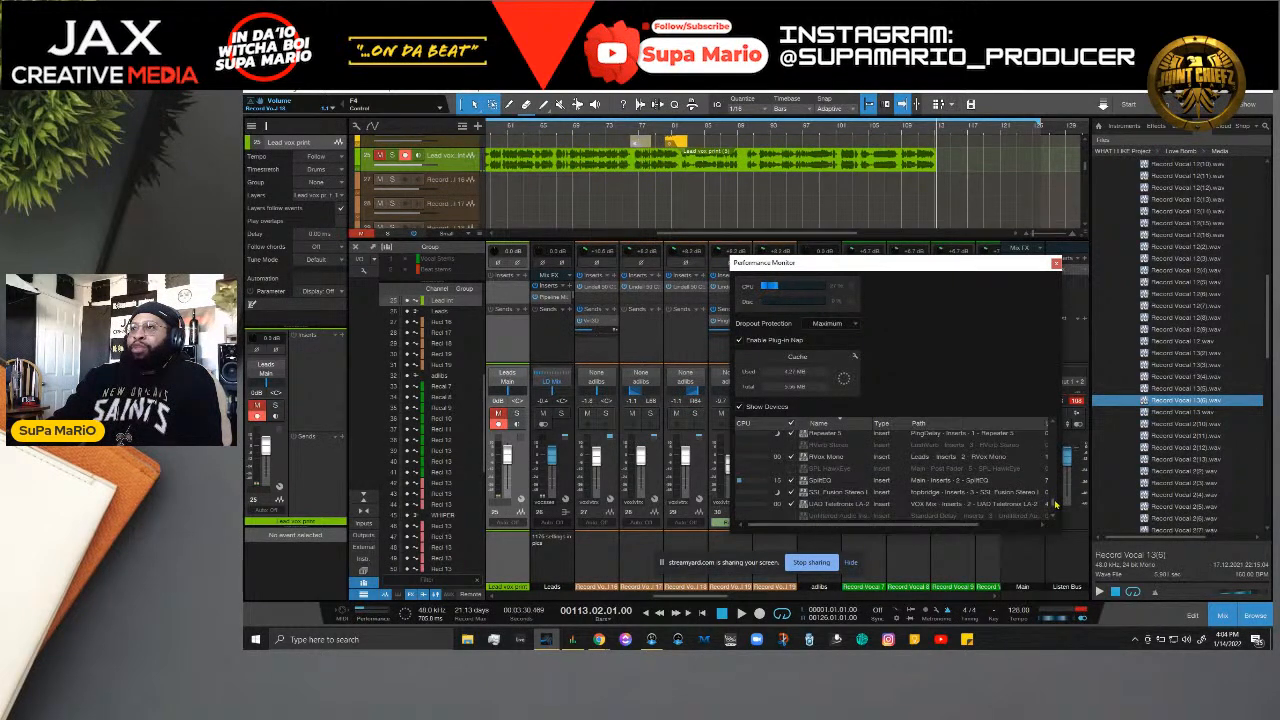
{"action": "scroll", "coordinate": [1055, 505], "scroll_direction": "up", "scroll_amount": 10}
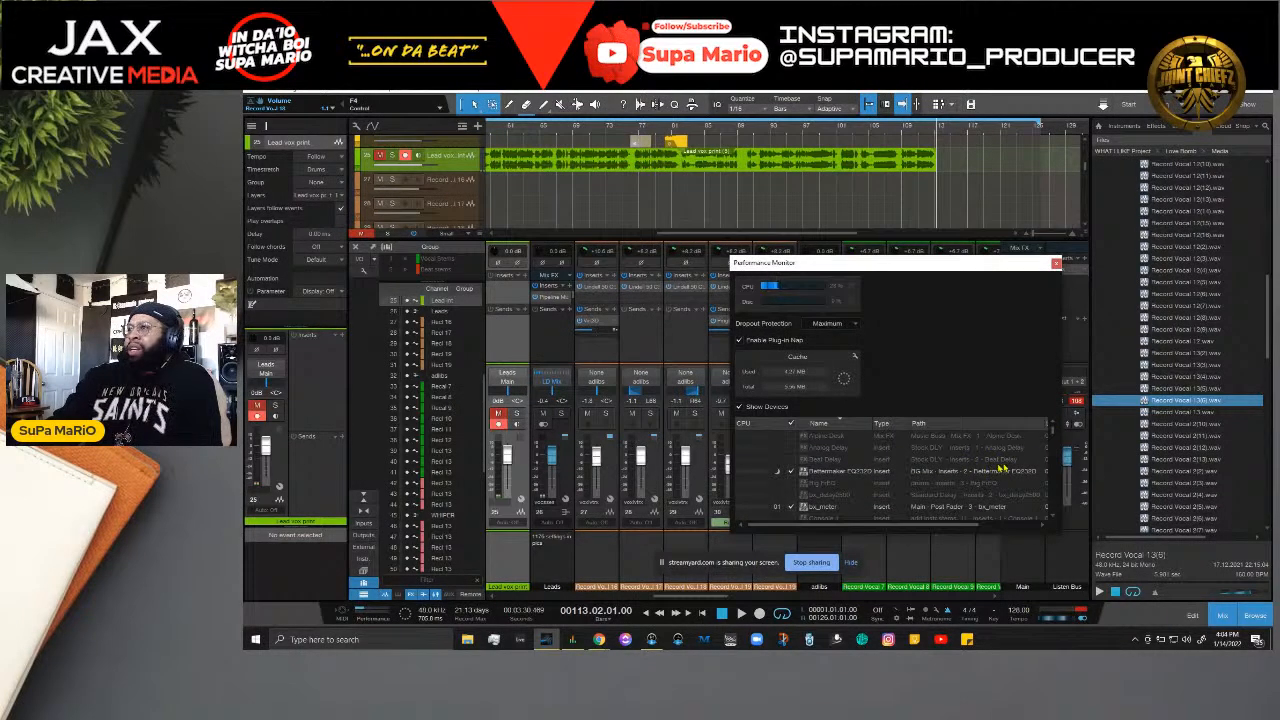
{"action": "left_click", "coordinate": [763, 428]}
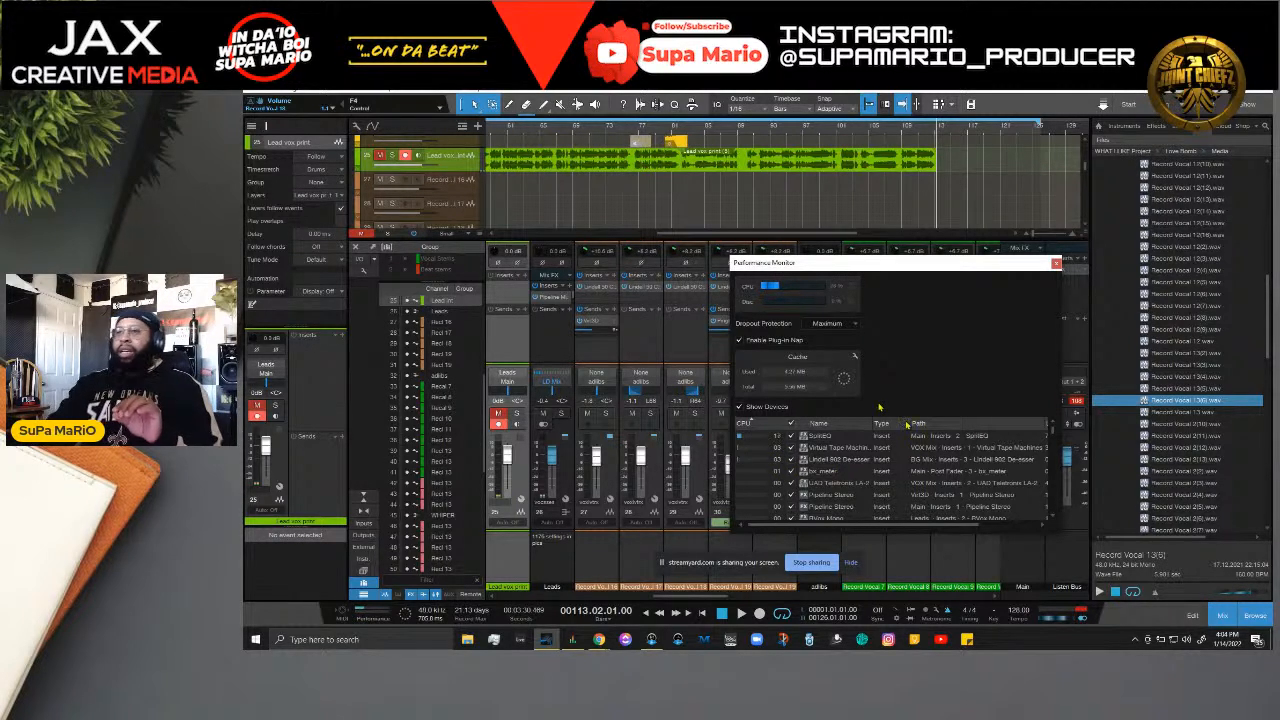
{"action": "left_click", "coordinate": [1056, 263]}
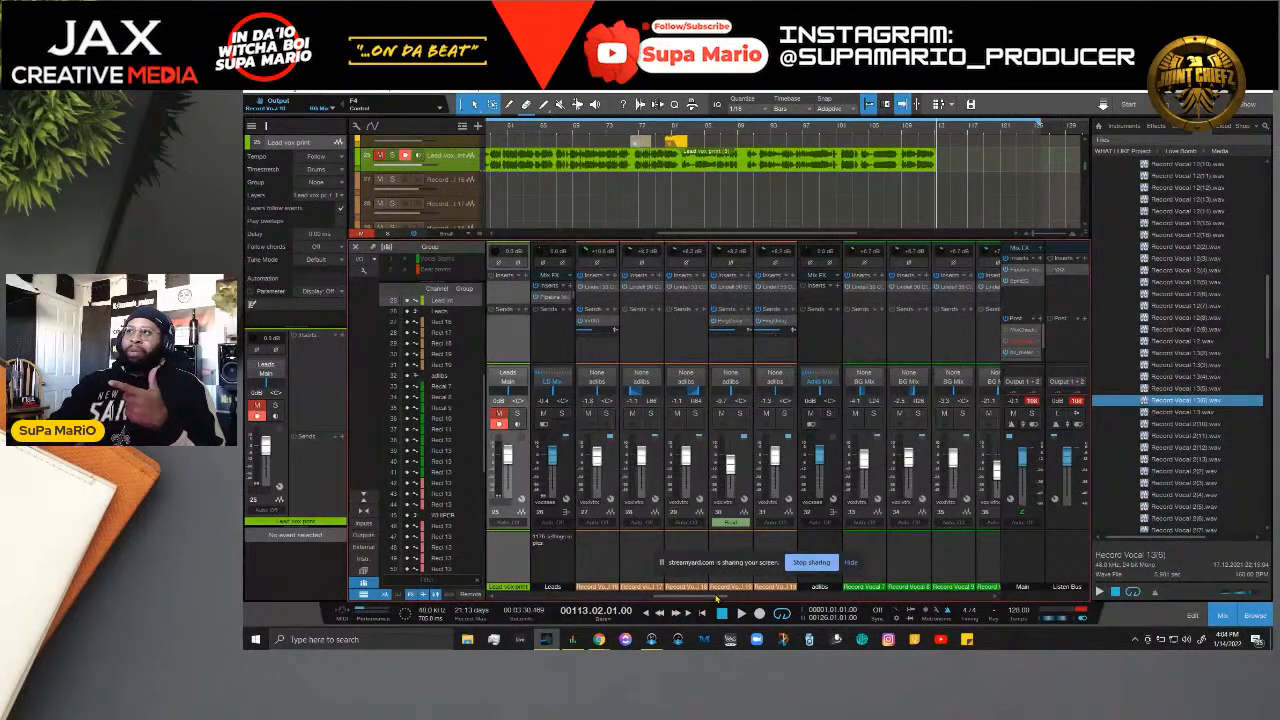
Step: Reopen the Performance Monitor, check the available actions for the SplitEQ insert on Main, and examine the other plug-ins' CPU loads
{"action": "left_click_drag", "start_coordinate": [716, 598], "coordinate": [708, 598]}
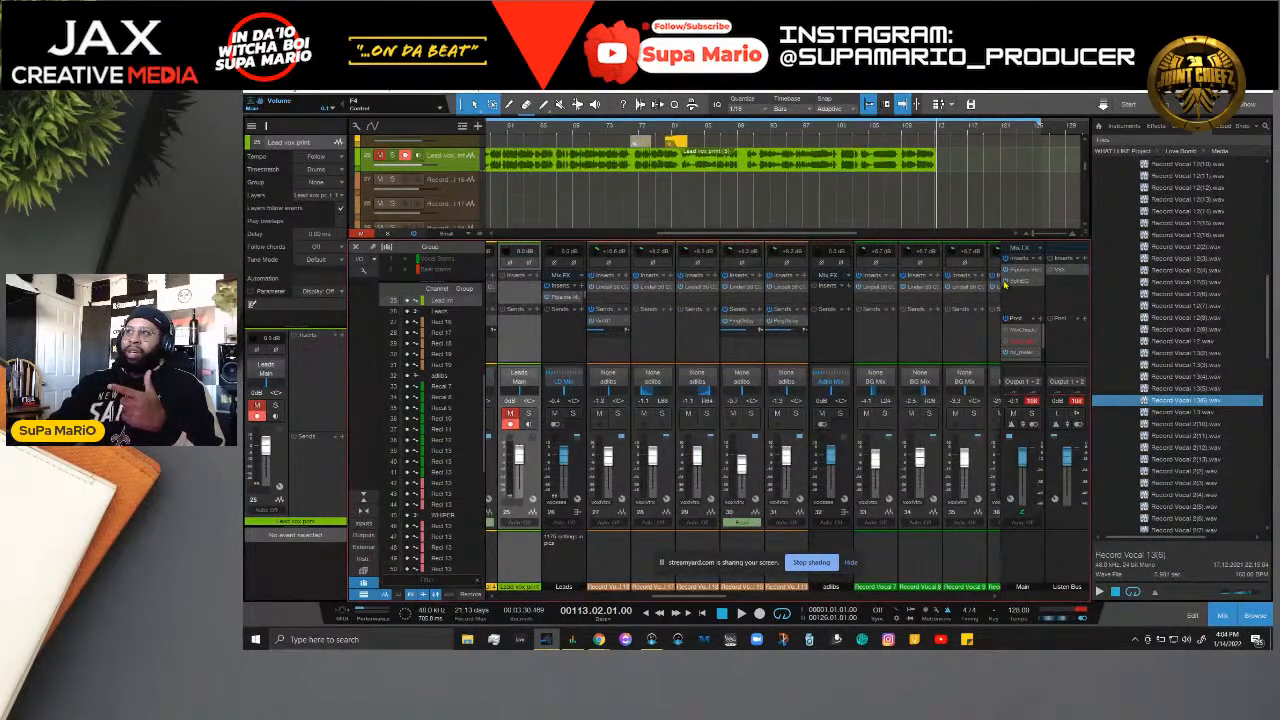
{"action": "left_click", "coordinate": [373, 613]}
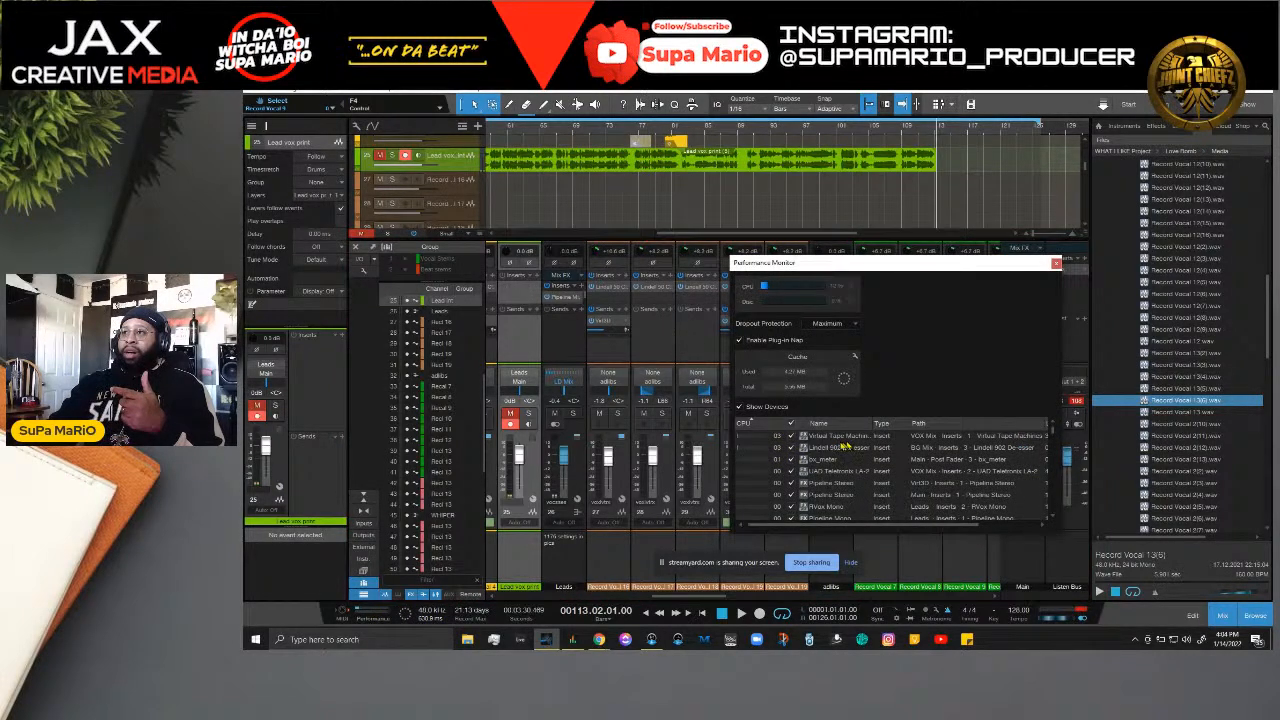
{"action": "left_click_drag", "start_coordinate": [986, 262], "coordinate": [898, 283]}
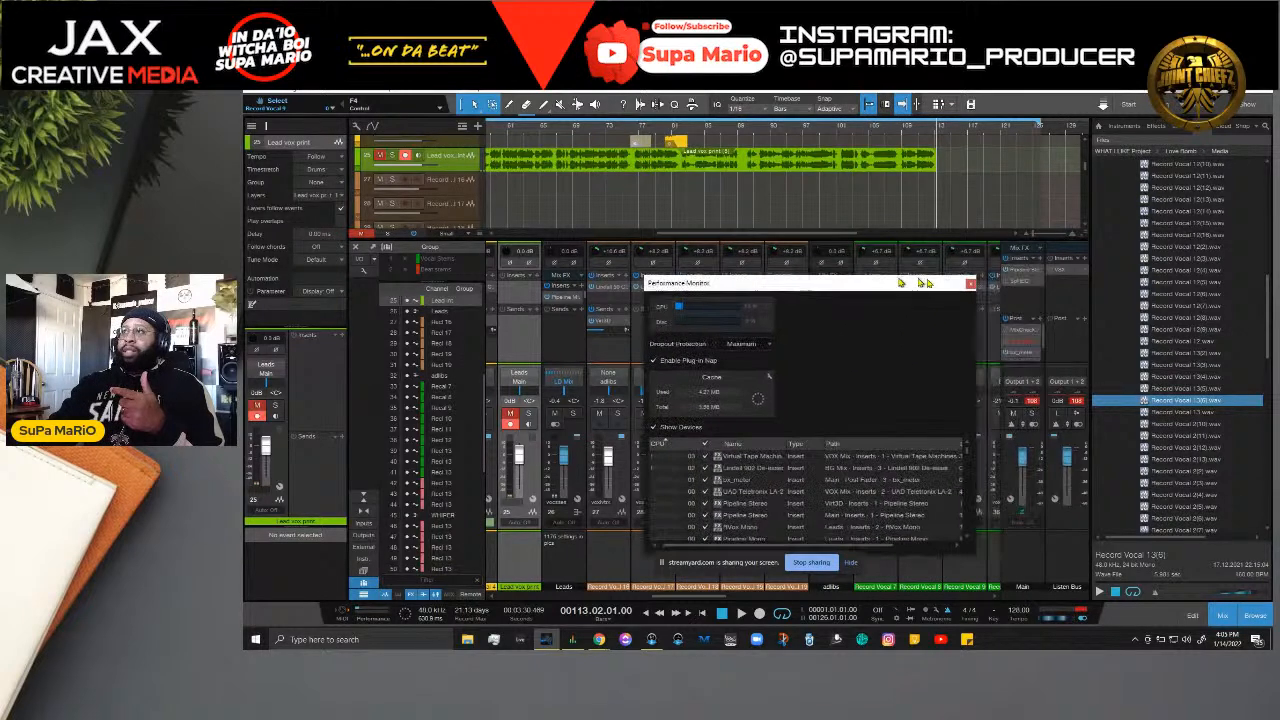
{"action": "right_click", "coordinate": [757, 457]}
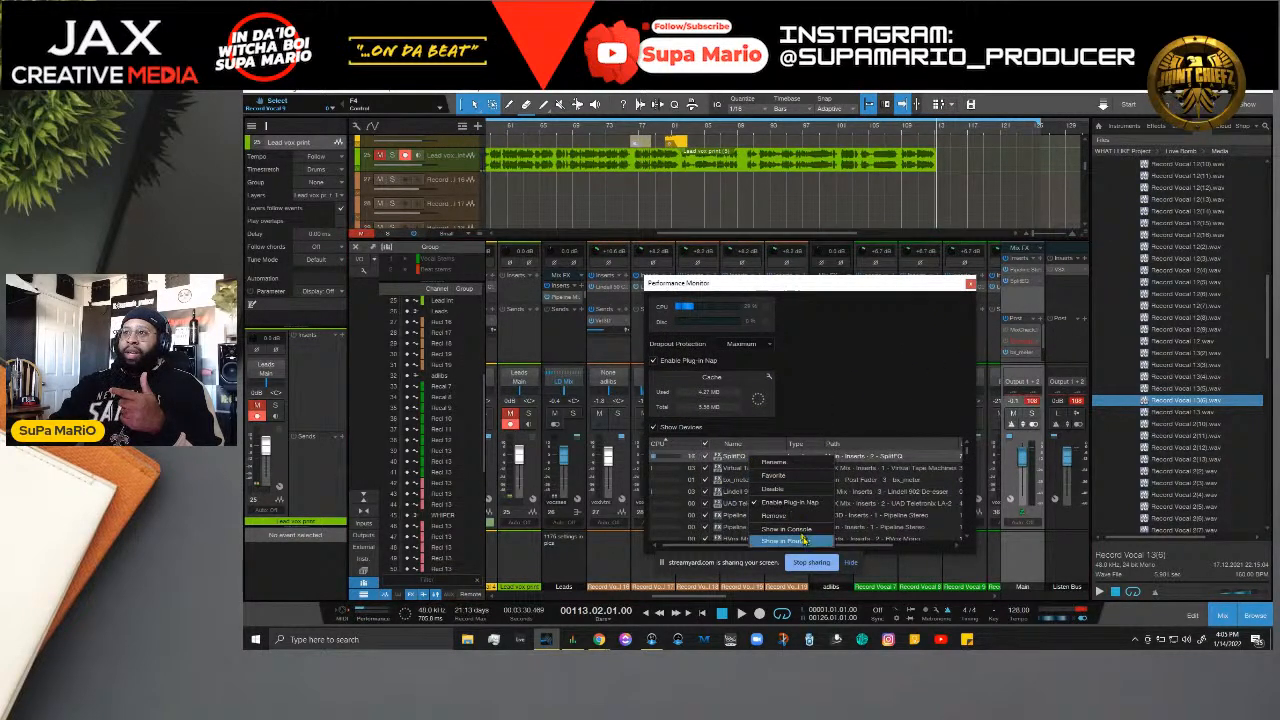
{"action": "left_click", "coordinate": [737, 460]}
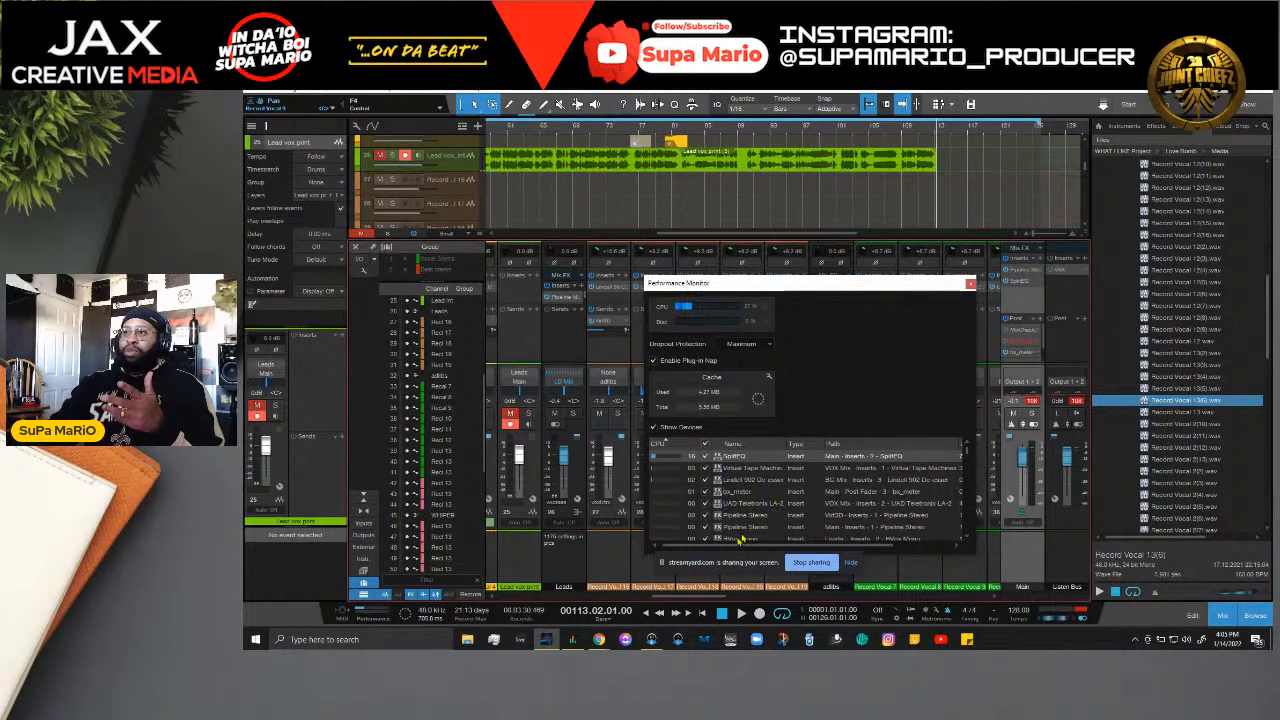
{"action": "left_click_drag", "start_coordinate": [755, 546], "coordinate": [703, 541]}
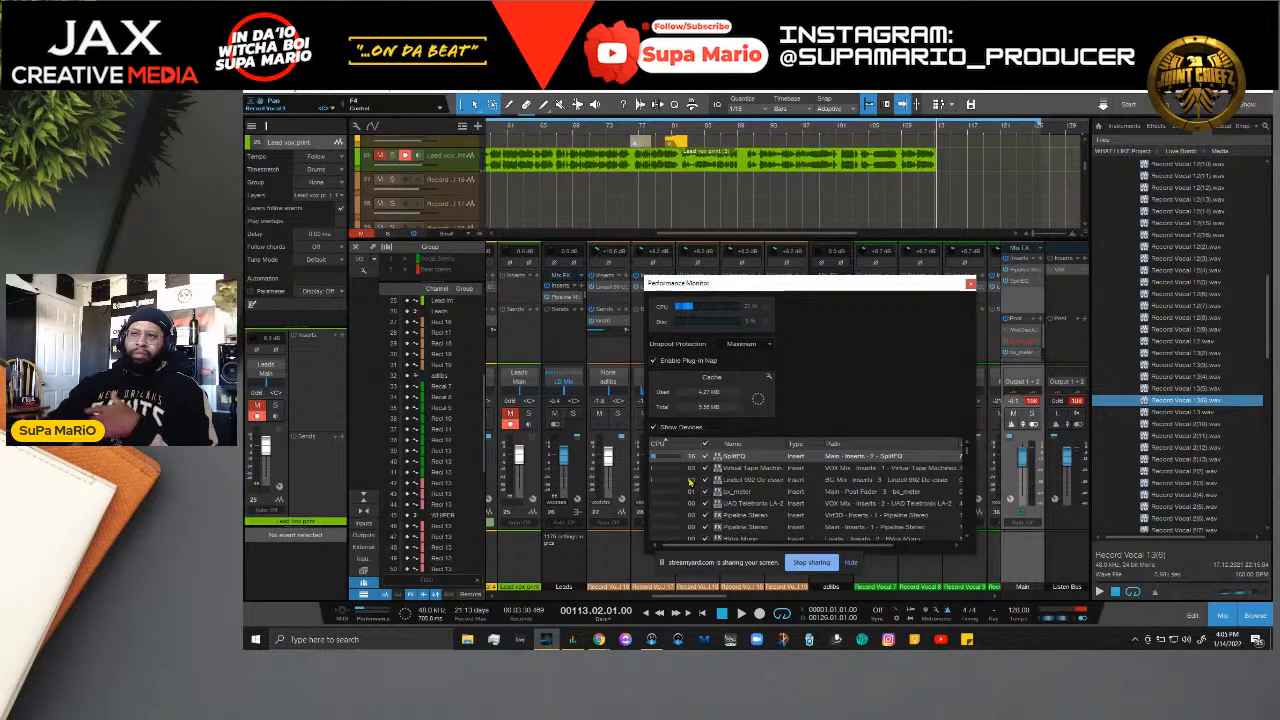
{"action": "scroll", "coordinate": [700, 488], "scroll_direction": "down", "scroll_amount": 3}
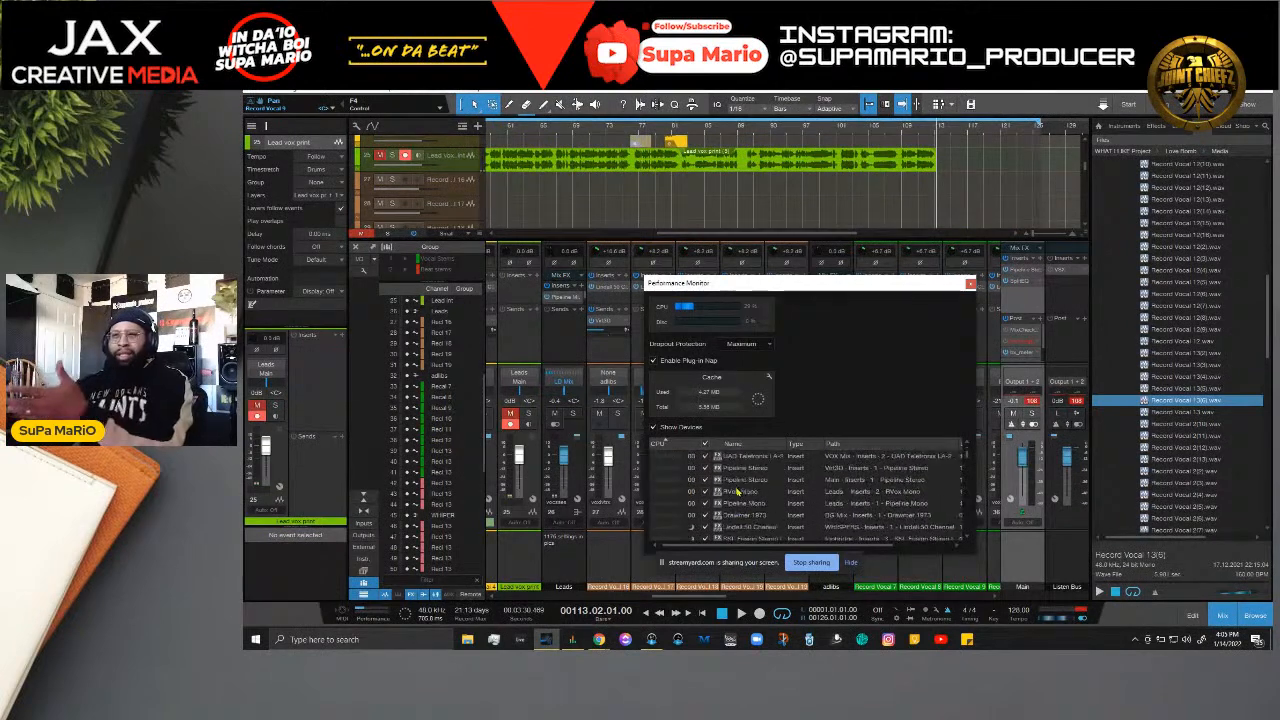
{"action": "scroll", "coordinate": [738, 494], "scroll_direction": "down", "scroll_amount": 1}
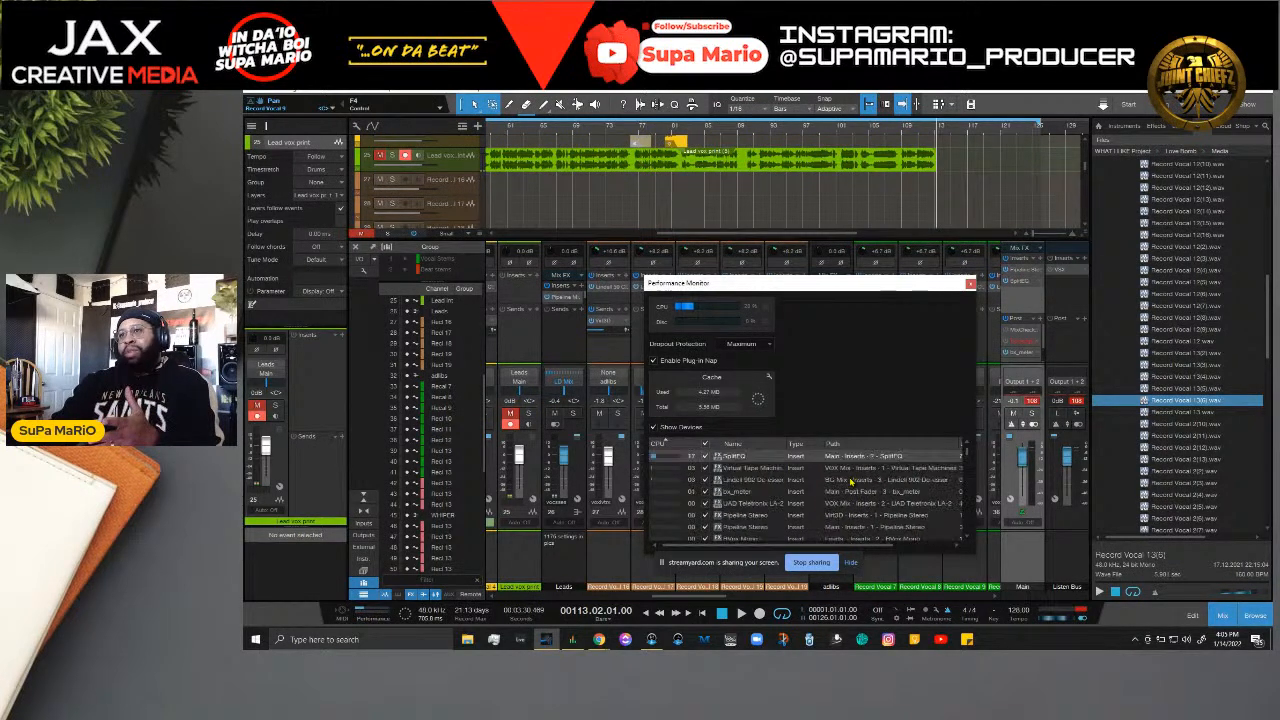
{"action": "left_click", "coordinate": [970, 284]}
Step: Examine the arrangement around the end of Lead vox print and the neighbouring vocal channels in the console
{"action": "scroll", "coordinate": [826, 206], "scroll_direction": "down", "scroll_amount": 2}
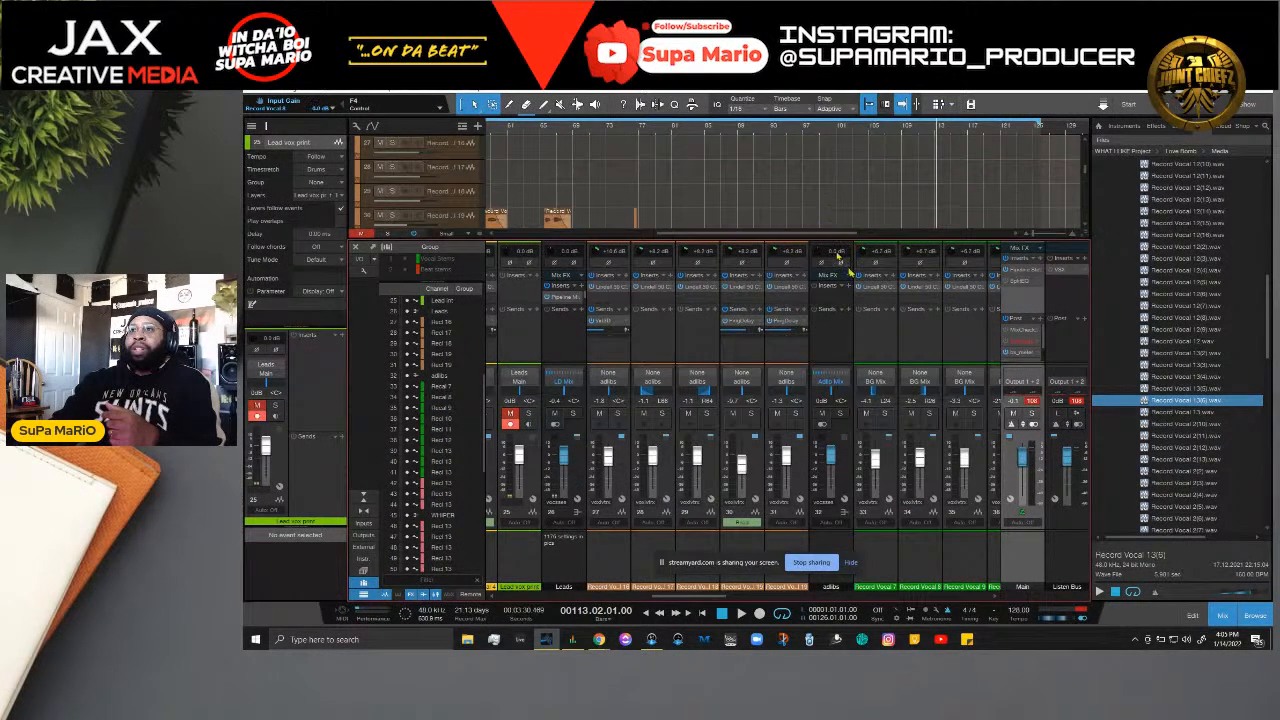
{"action": "scroll", "coordinate": [838, 257], "scroll_direction": "left", "scroll_amount": 1}
{"action": "scroll", "coordinate": [928, 211], "scroll_direction": "up", "scroll_amount": 2}
{"action": "left_click_drag", "start_coordinate": [785, 236], "coordinate": [835, 236]}
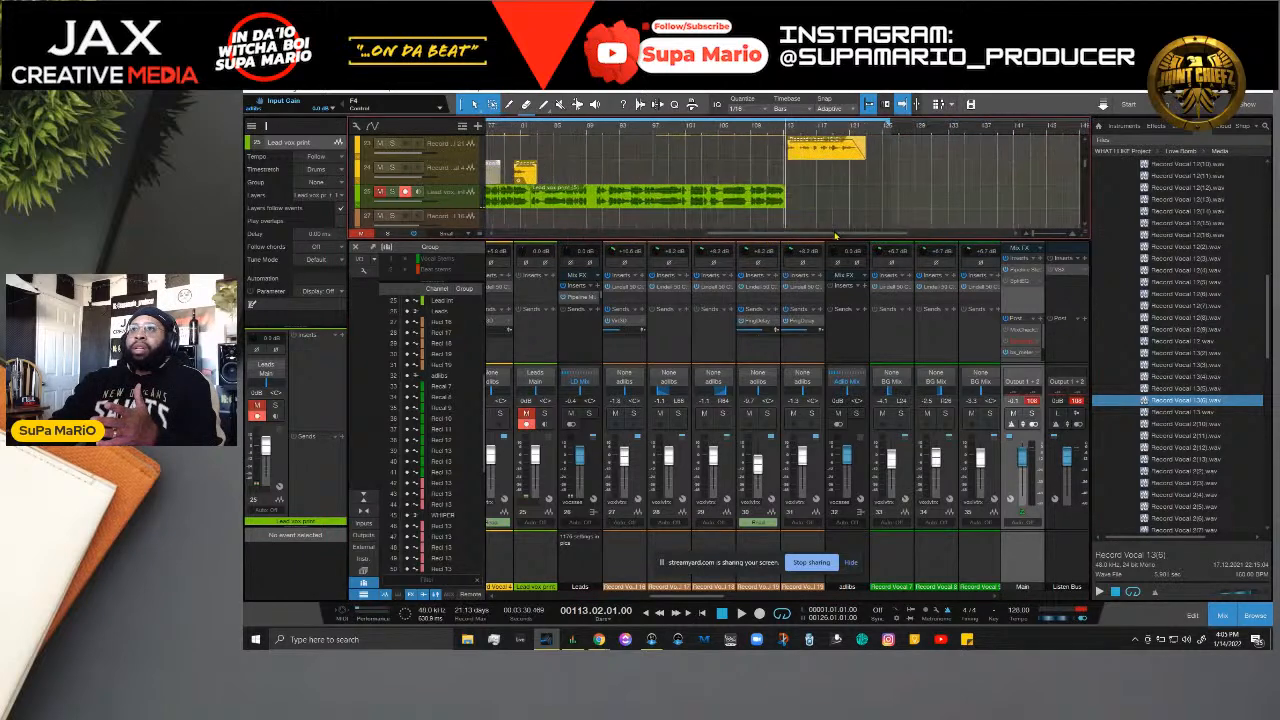
{"action": "scroll", "coordinate": [842, 226], "scroll_direction": "up", "scroll_amount": 2}
{"action": "scroll", "coordinate": [842, 226], "scroll_direction": "down", "scroll_amount": 3}
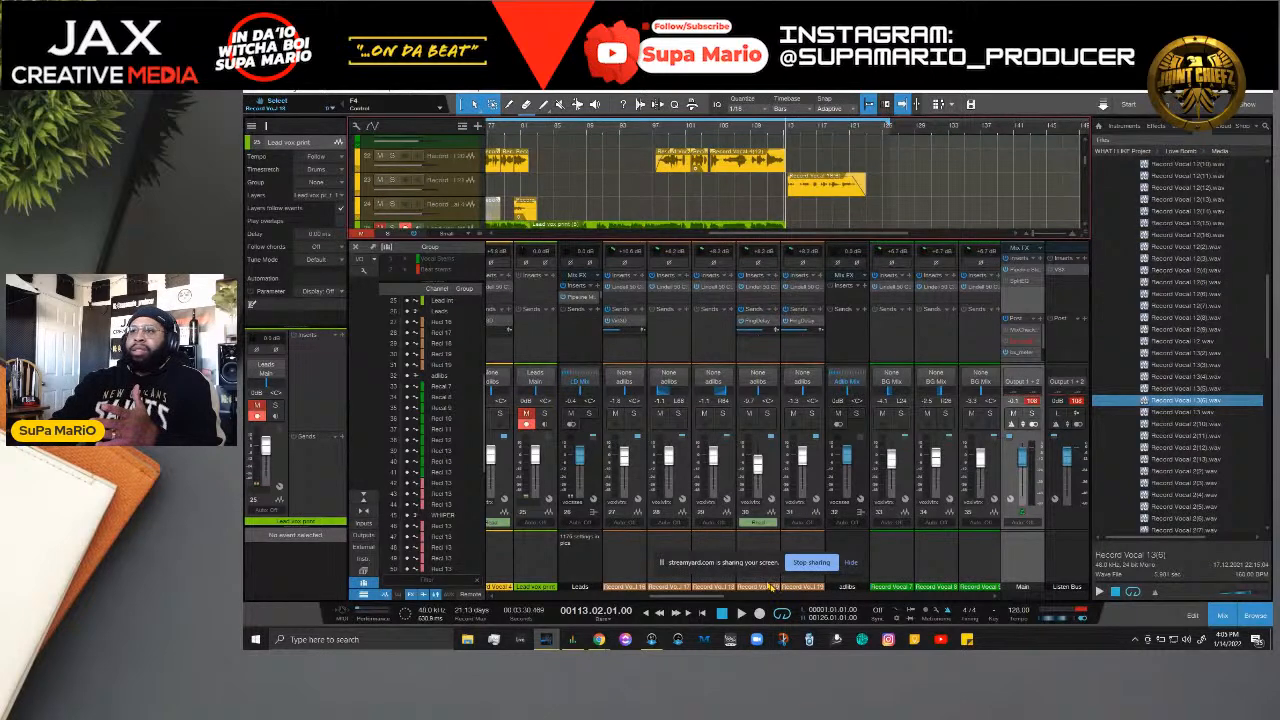
{"action": "scroll", "coordinate": [717, 592], "scroll_direction": "right", "scroll_amount": 1}
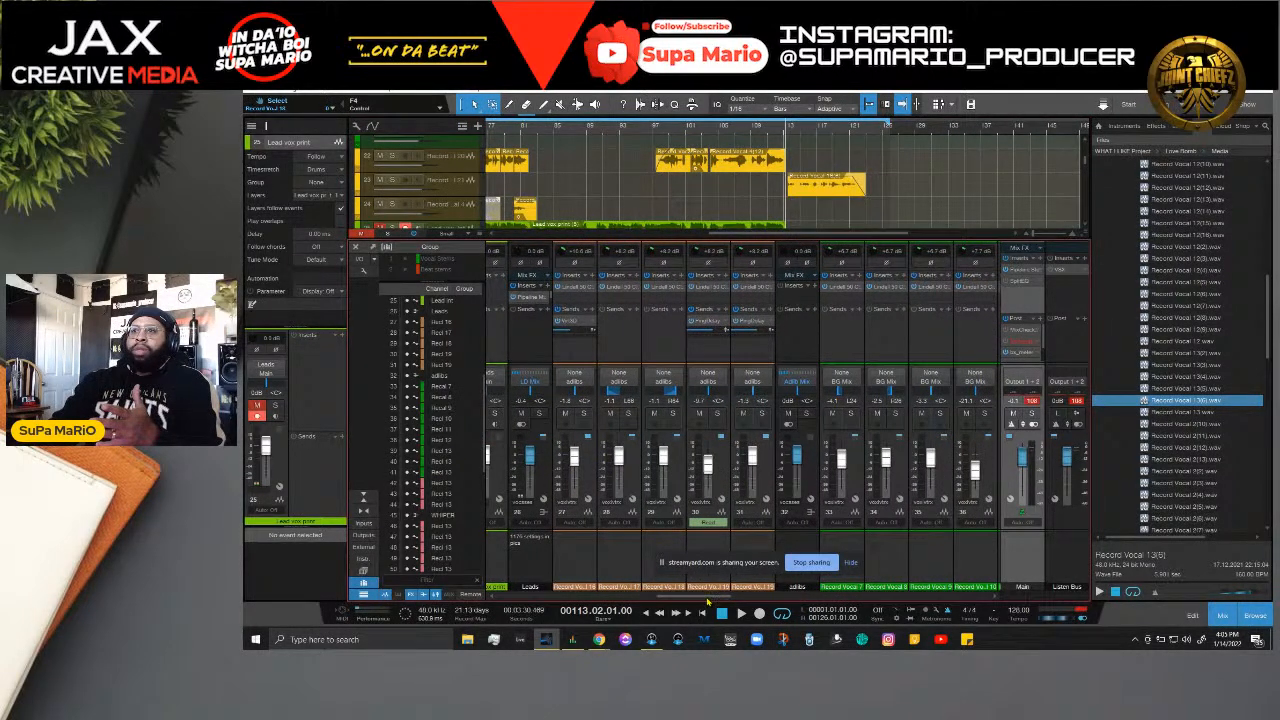
{"action": "scroll", "coordinate": [688, 594], "scroll_direction": "left", "scroll_amount": 3}
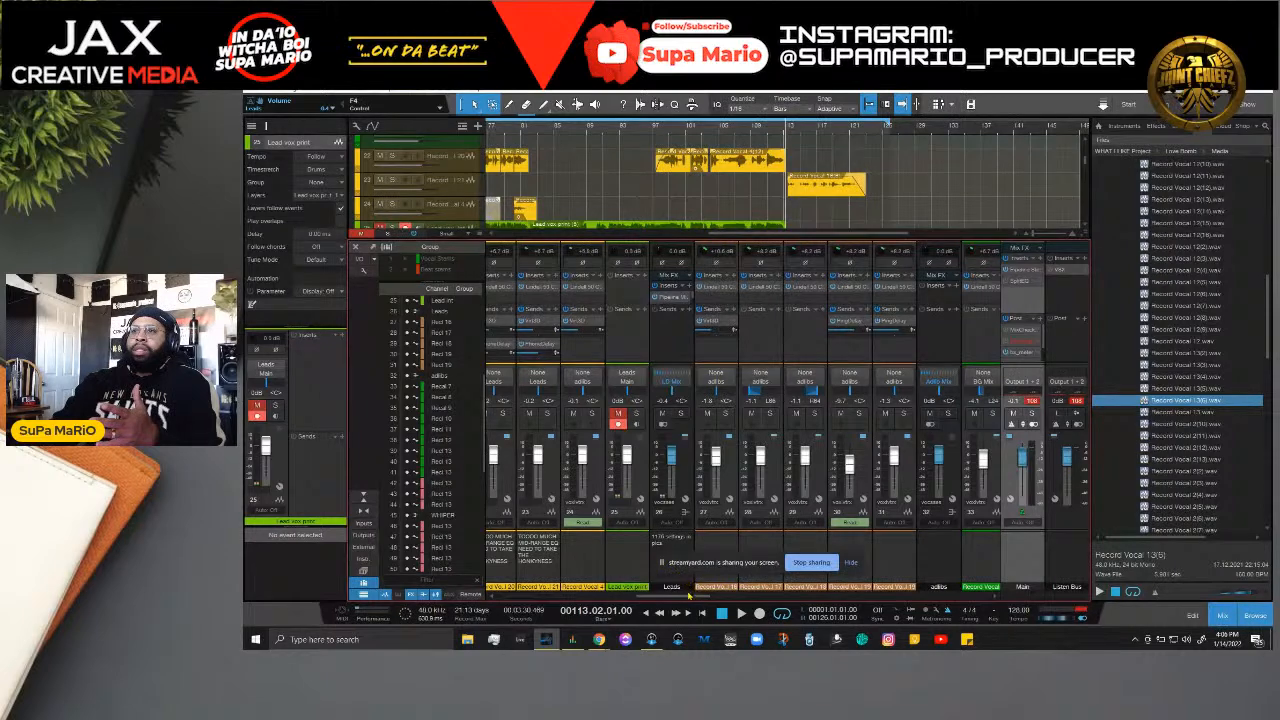
{"action": "scroll", "coordinate": [690, 597], "scroll_direction": "right", "scroll_amount": 2}
{"action": "scroll", "coordinate": [840, 212], "scroll_direction": "down", "scroll_amount": 2}
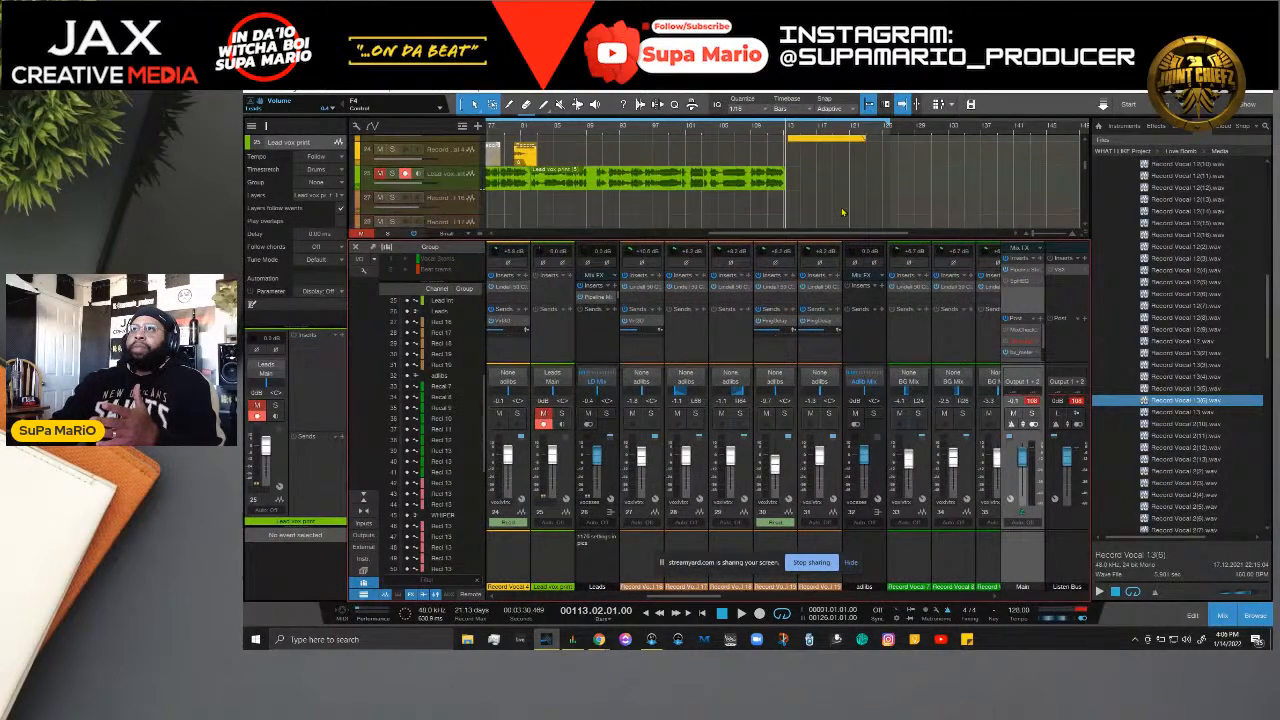
Step: Set the playhead to bar 113 beat 2 at the end of Lead vox print and play a short passage from there
{"action": "left_click", "coordinate": [787, 130]}
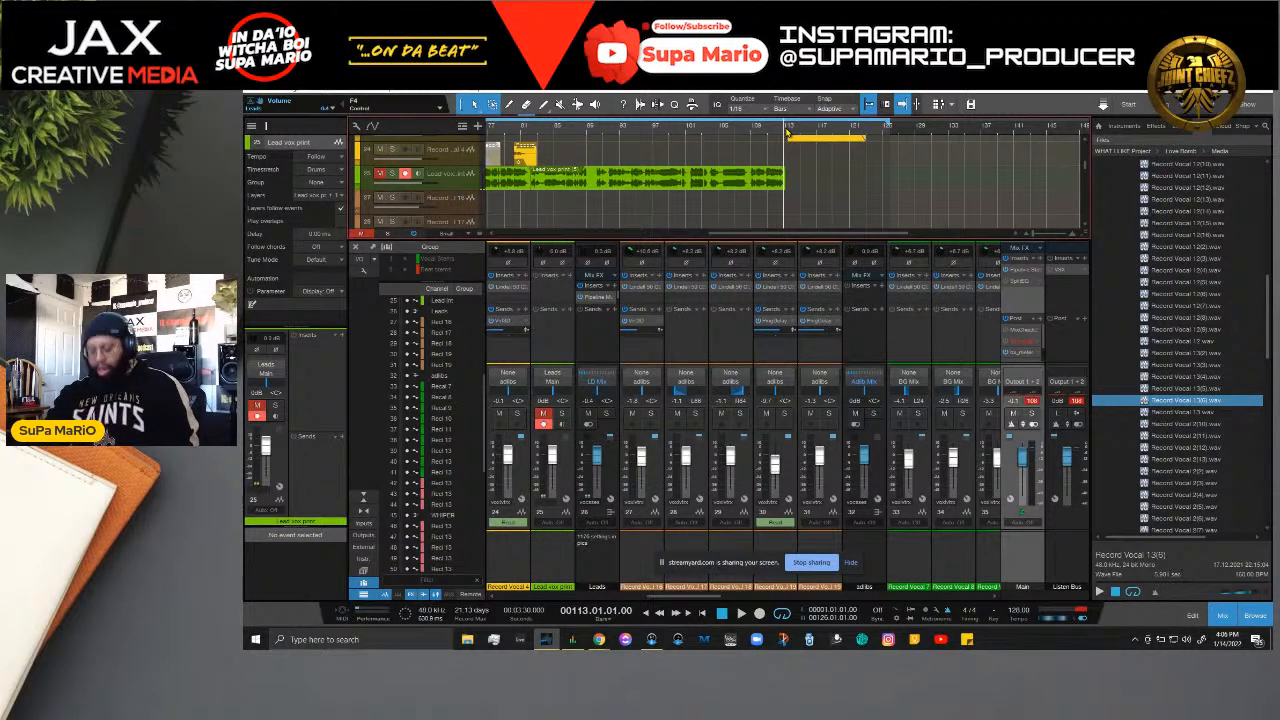
{"action": "scroll", "coordinate": [787, 130], "scroll_direction": "up", "scroll_amount": 2}
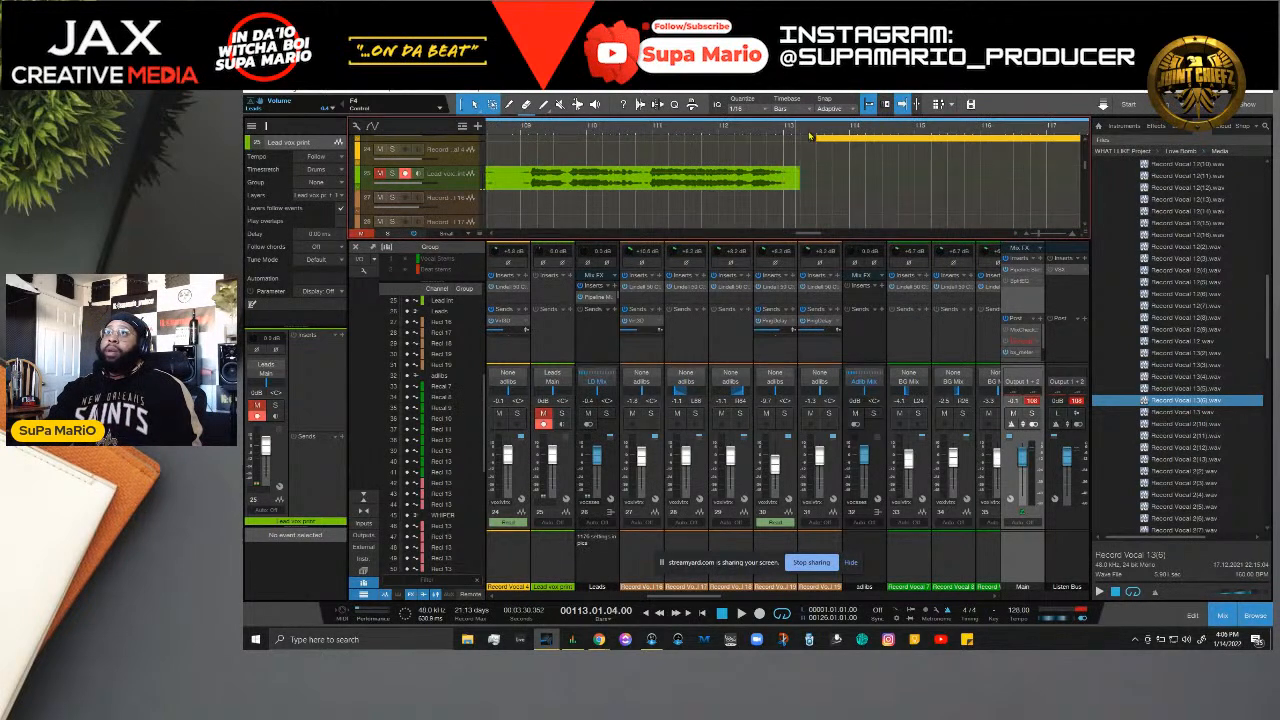
{"action": "left_click", "coordinate": [803, 138]}
{"action": "key", "text": "space"}
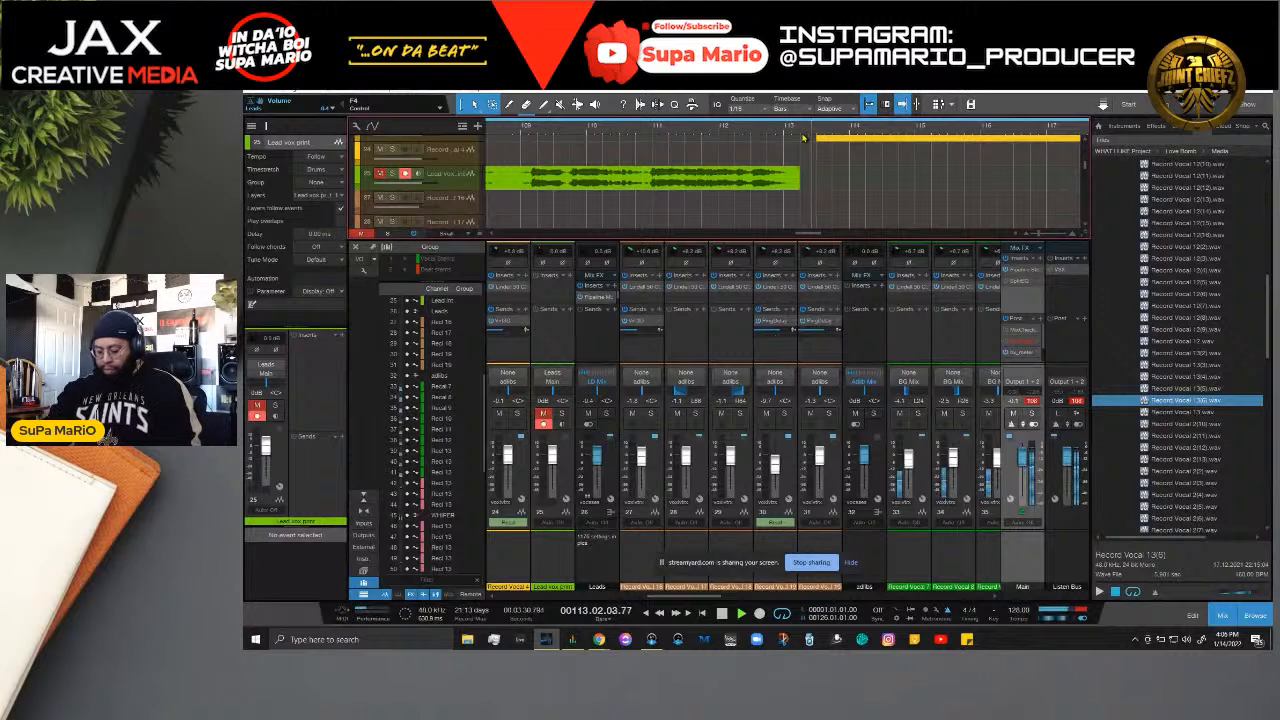
{"action": "key", "text": "space"}
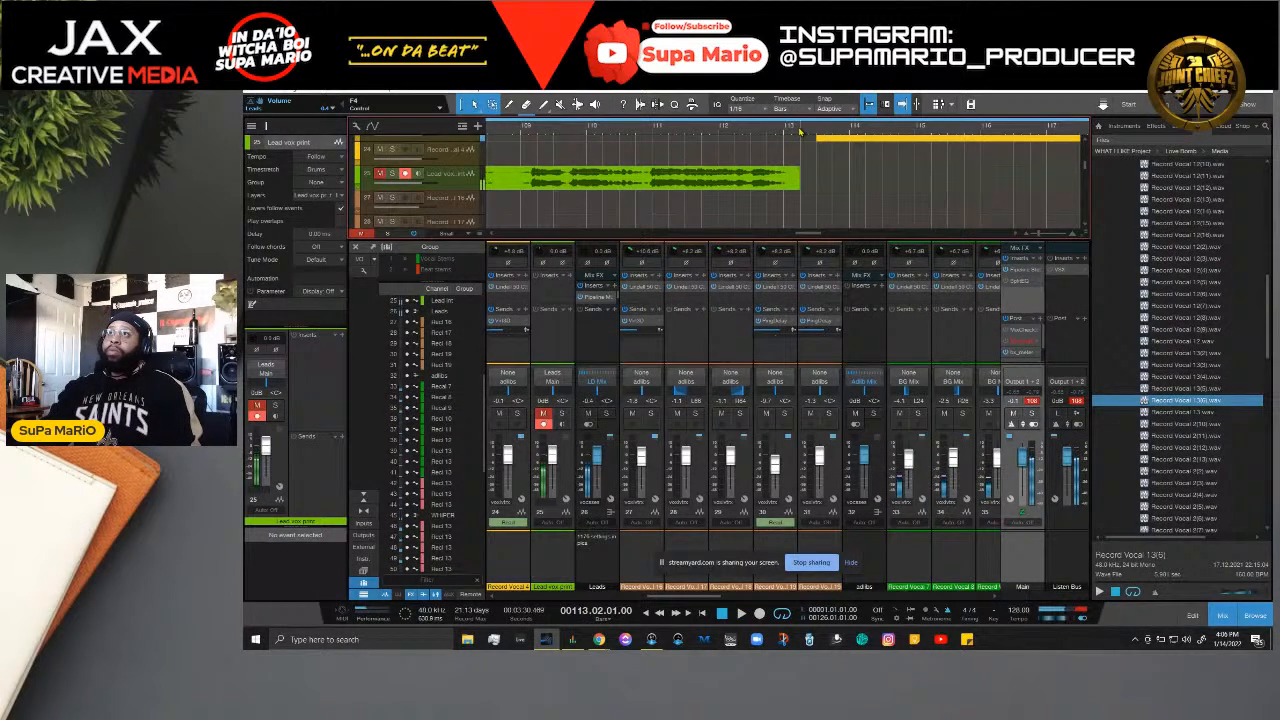
{"action": "scroll", "coordinate": [800, 131], "scroll_direction": "down", "scroll_amount": 4}
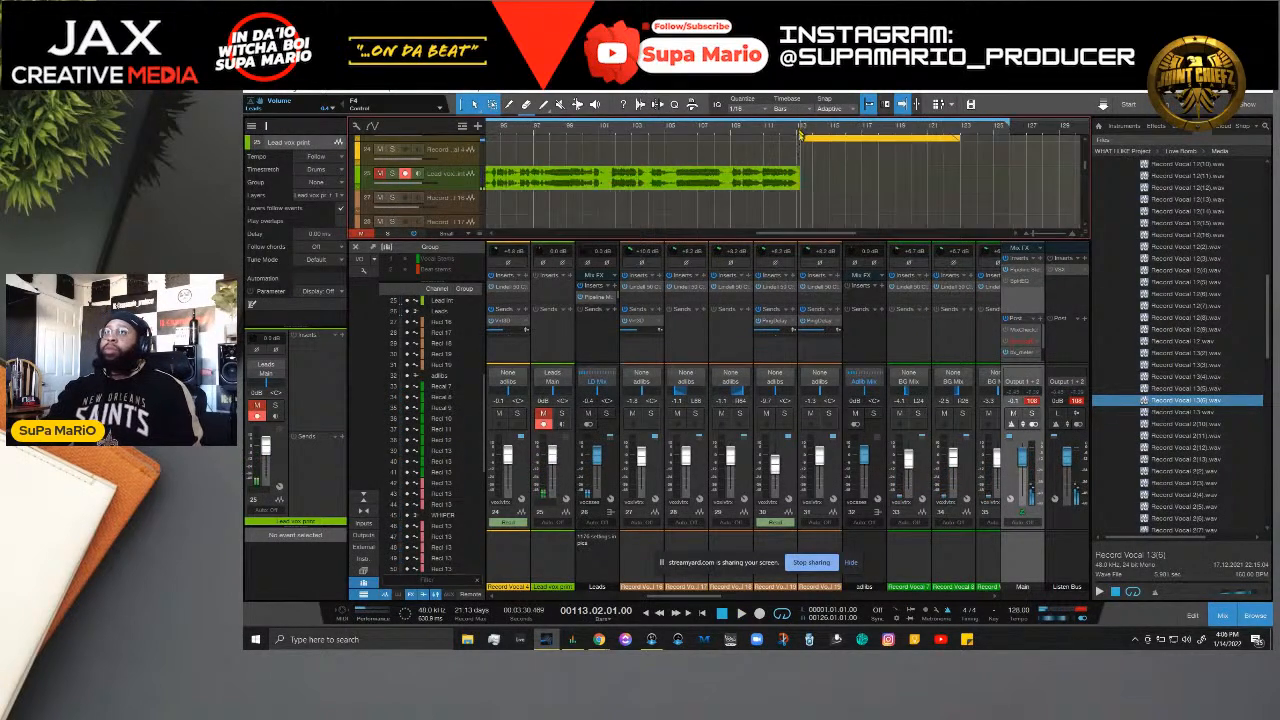
Step: Record the last section of the lead vocals onto Lead vox print from bar 113 beat 2 to about bar 126
{"action": "scroll", "coordinate": [800, 131], "scroll_direction": "down", "scroll_amount": 2}
{"action": "key", "text": "space"}
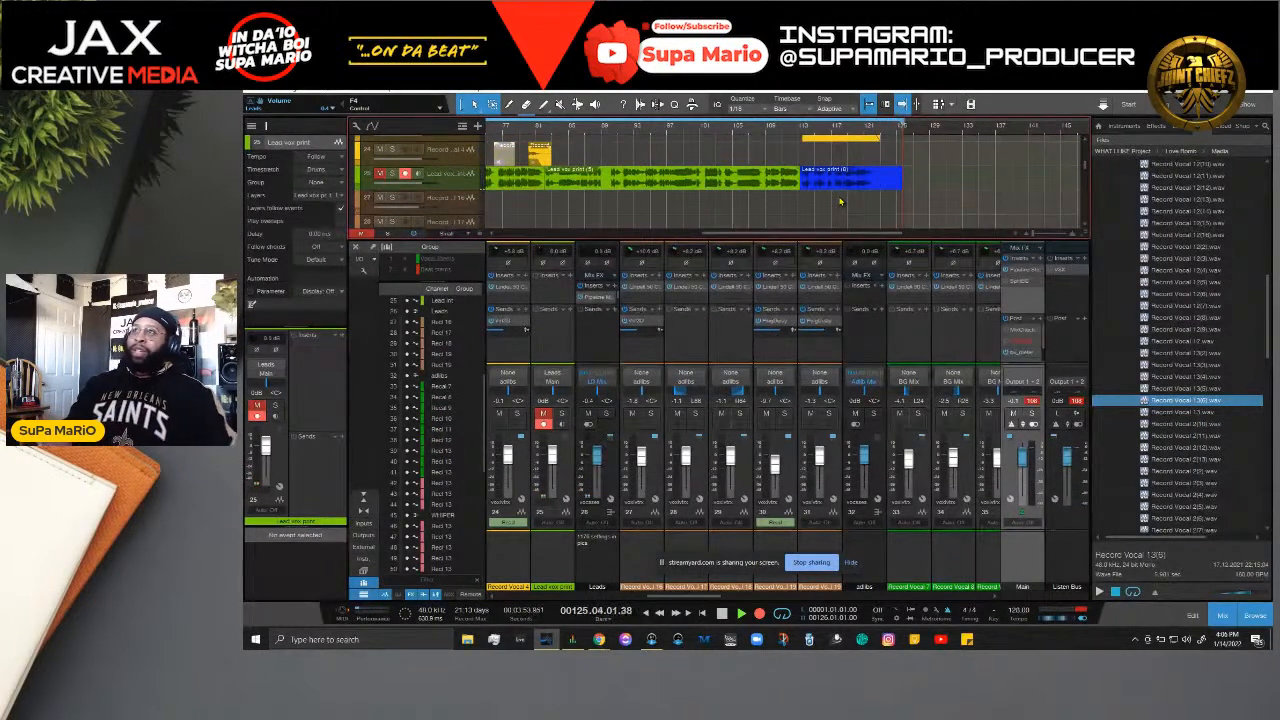
{"action": "key", "text": "space"}
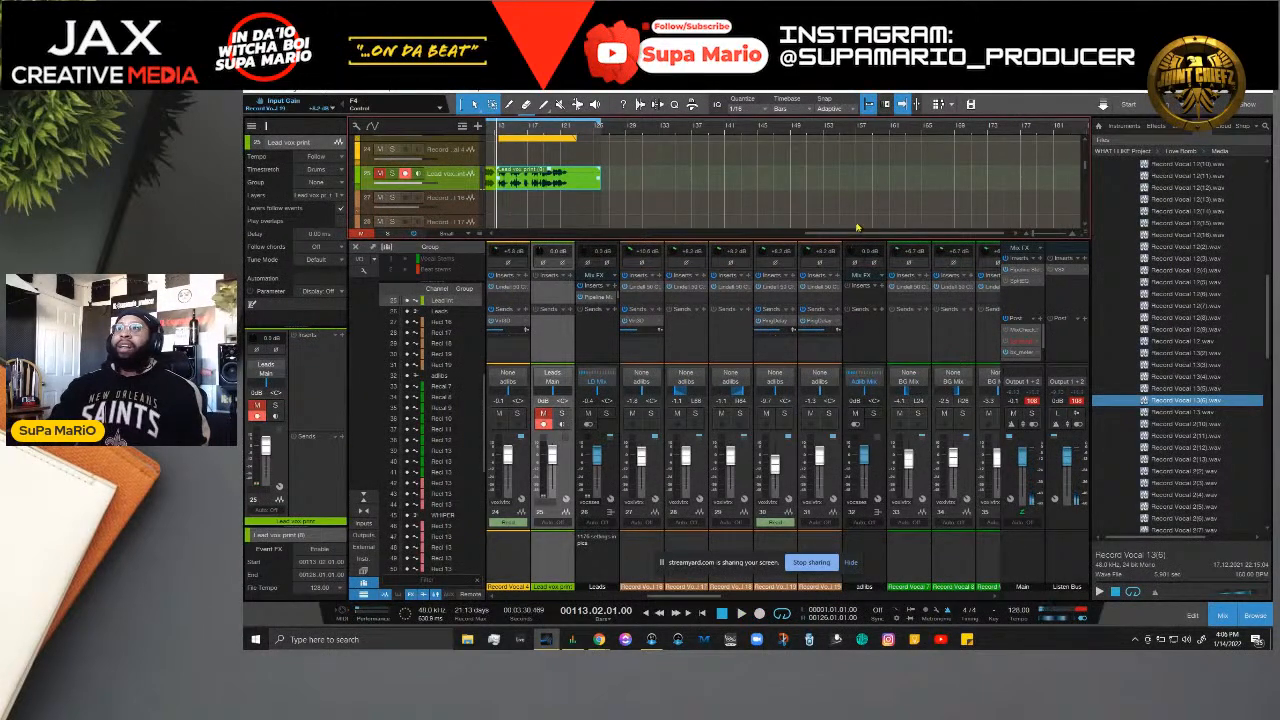
{"action": "left_click_drag", "start_coordinate": [848, 233], "coordinate": [751, 229]}
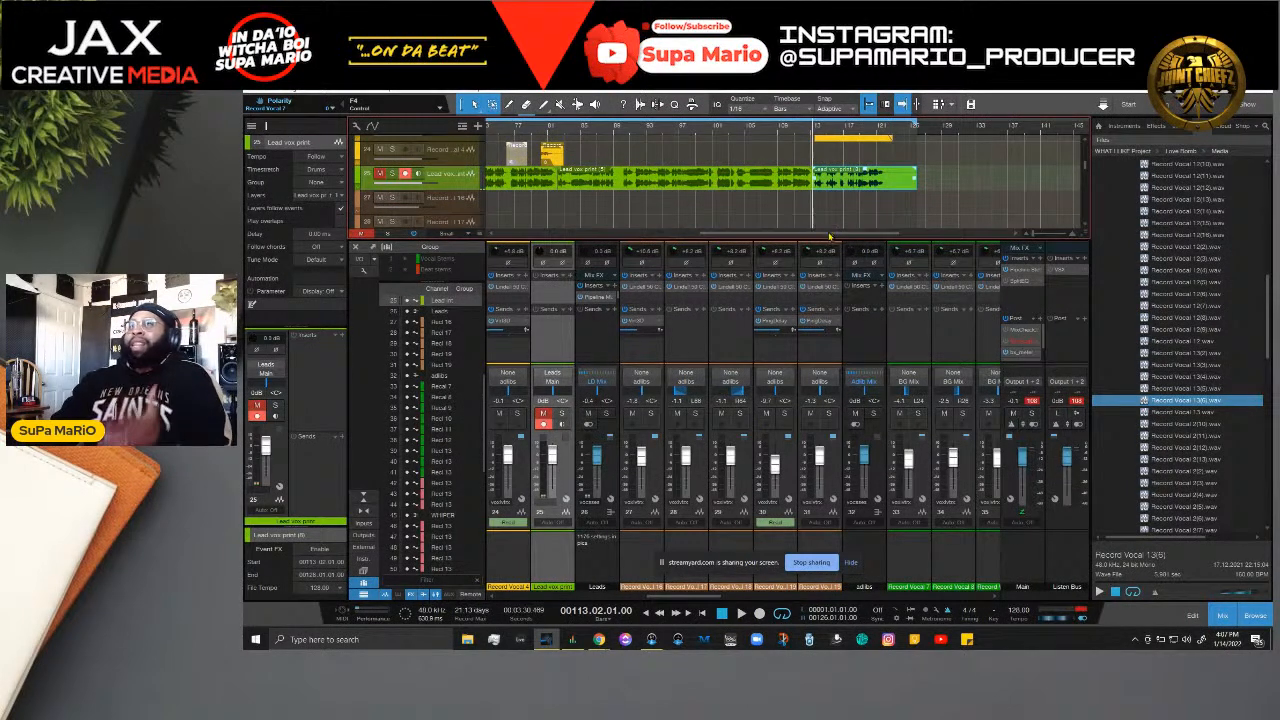
Step: Solo Lead vox print and play from bar 110 across the join into the new recording
{"action": "left_click", "coordinate": [393, 175]}
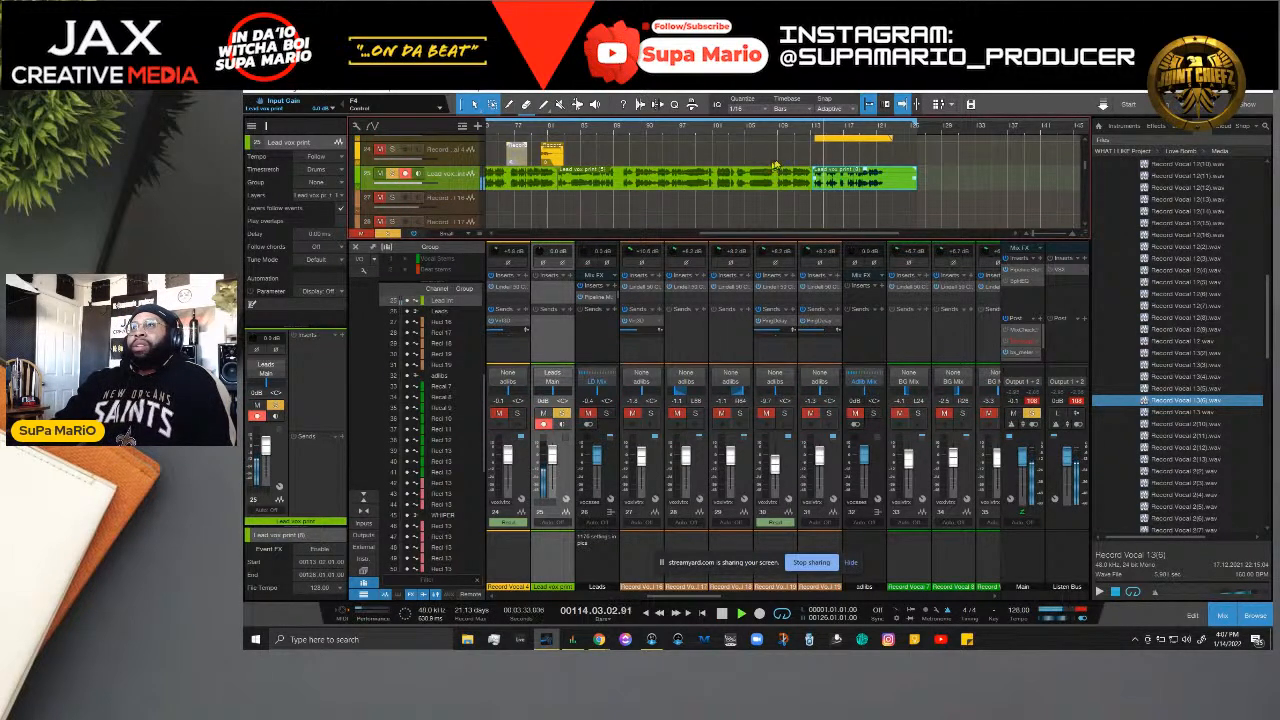
{"action": "left_click", "coordinate": [785, 128]}
{"action": "key", "text": "space"}
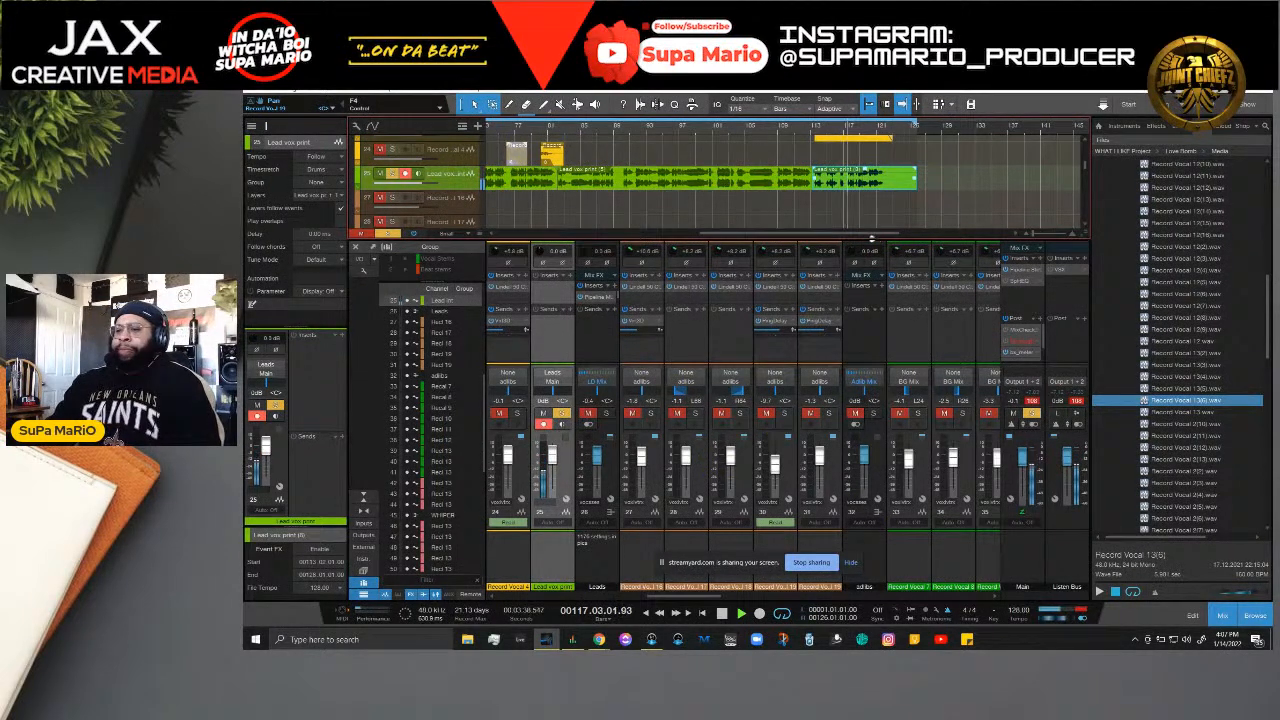
{"action": "key", "text": "space"}
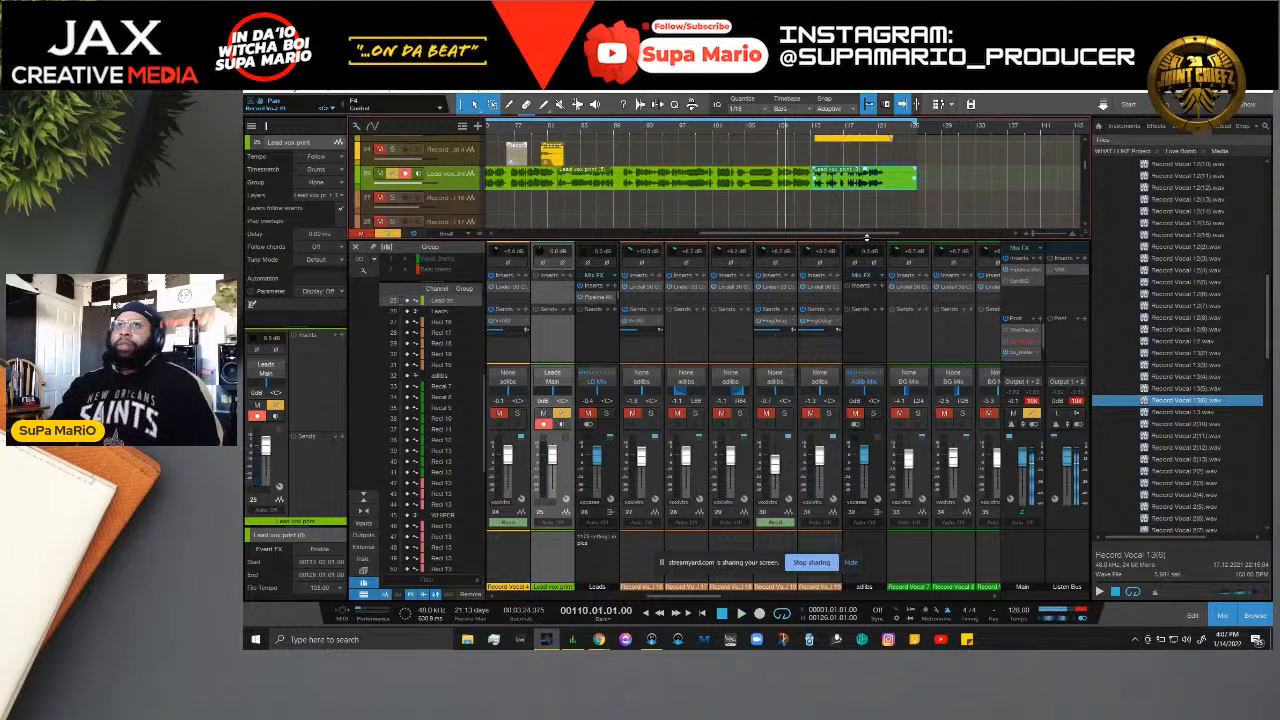
Step: Turn off solo, record arming and mute on Lead vox print
{"action": "left_click", "coordinate": [406, 175]}
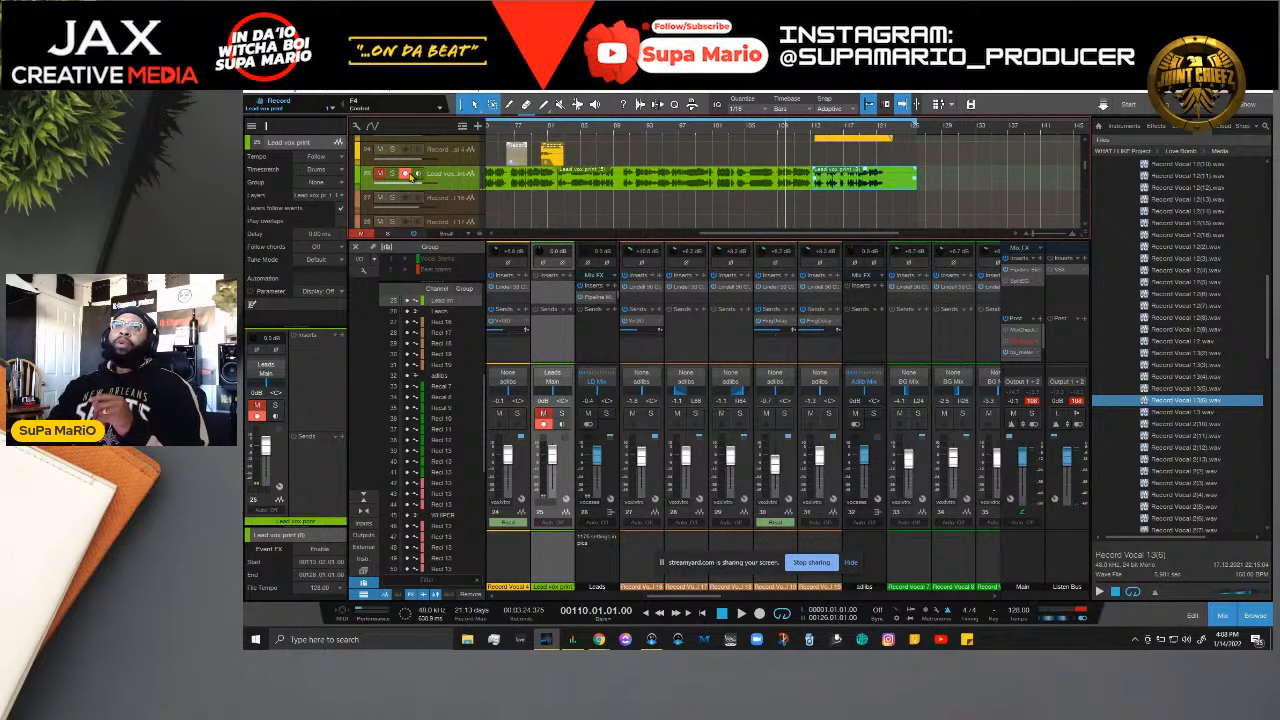
{"action": "left_click", "coordinate": [380, 175]}
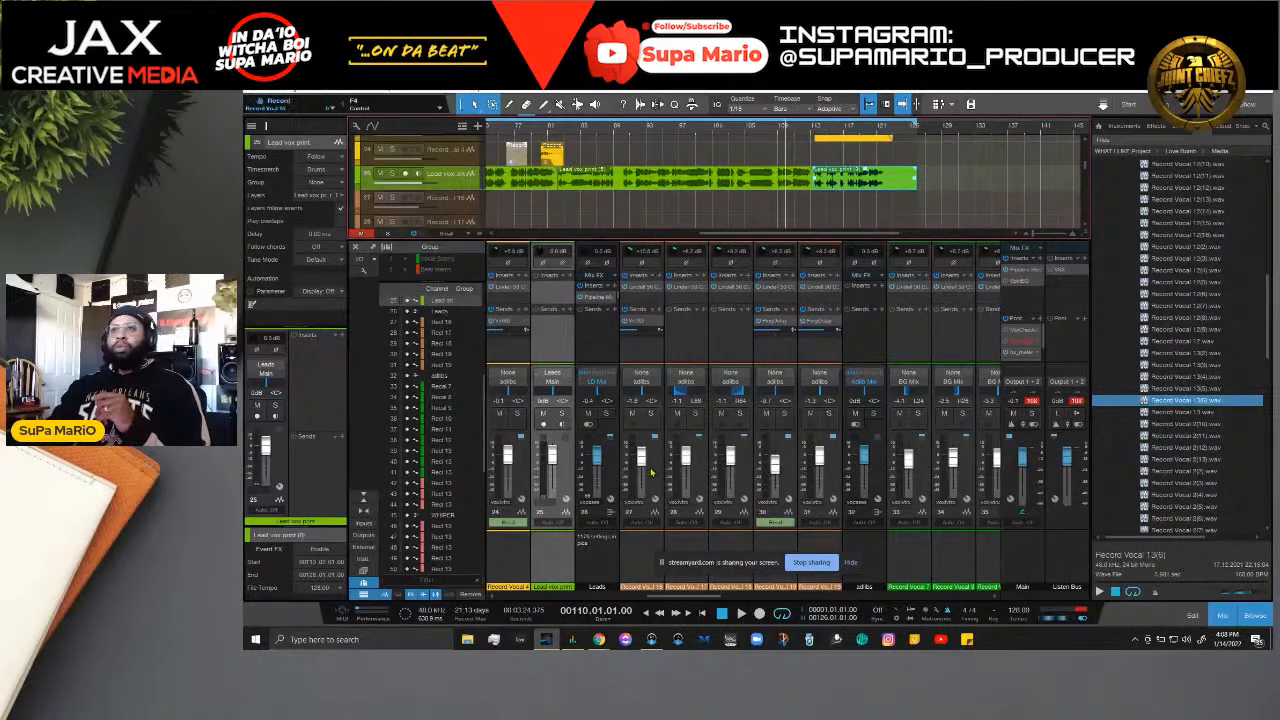
Step: Reveal all inserts on the Leads bus, deactivate them, and mute the bus
{"action": "left_click_drag", "start_coordinate": [712, 602], "coordinate": [711, 602]}
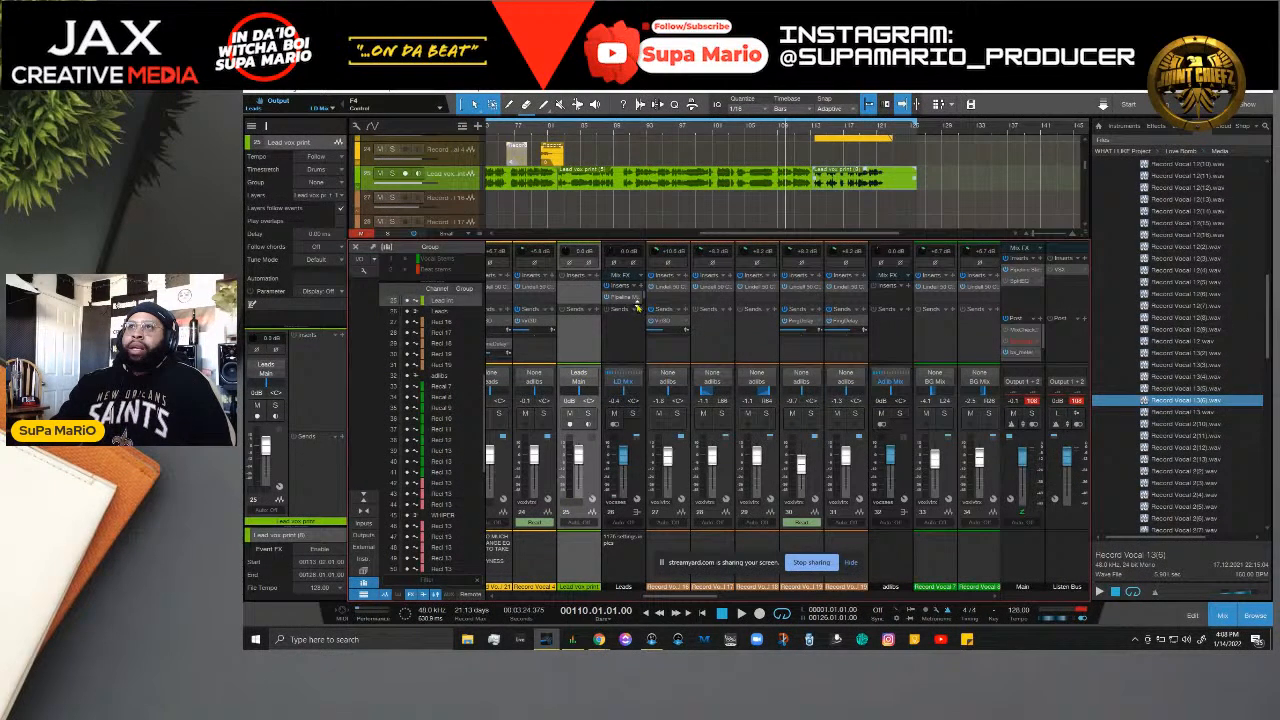
{"action": "left_click_drag", "start_coordinate": [636, 303], "coordinate": [637, 319]}
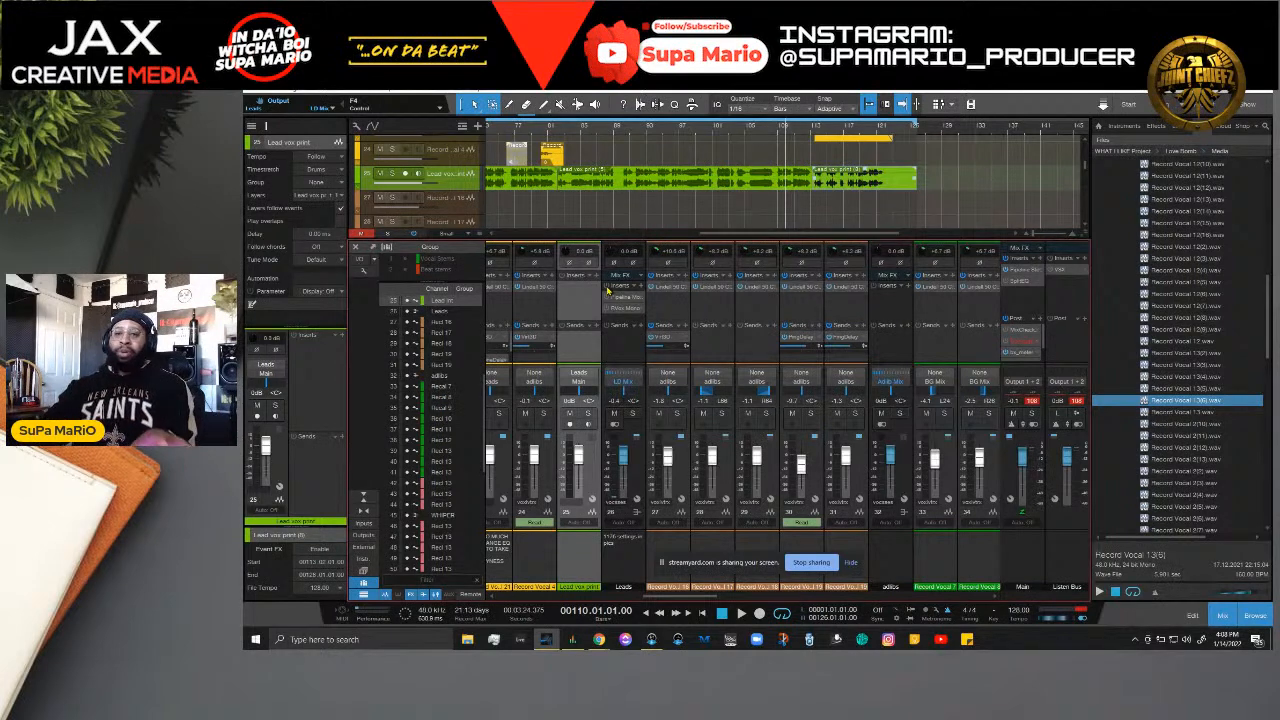
{"action": "left_click", "coordinate": [614, 414]}
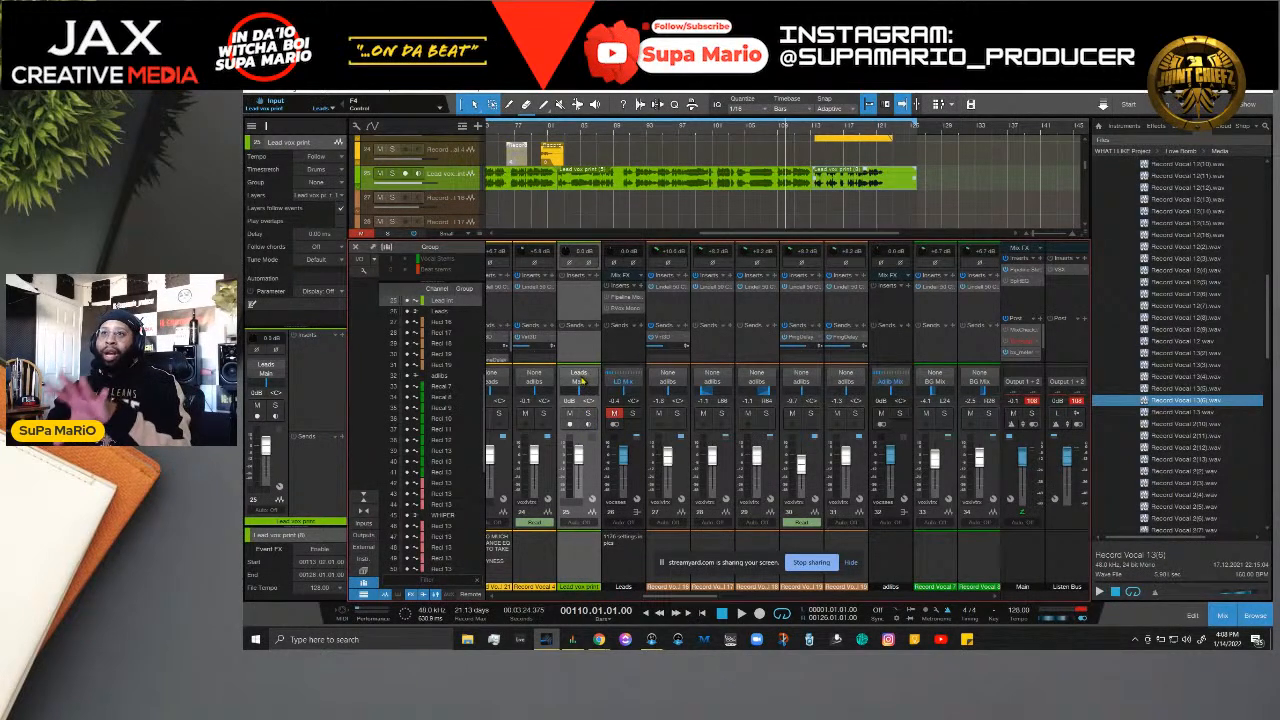
Step: Set Lead vox print's input to None and route its output to LD Mix
{"action": "left_click", "coordinate": [582, 383]}
{"action": "left_click", "coordinate": [586, 385]}
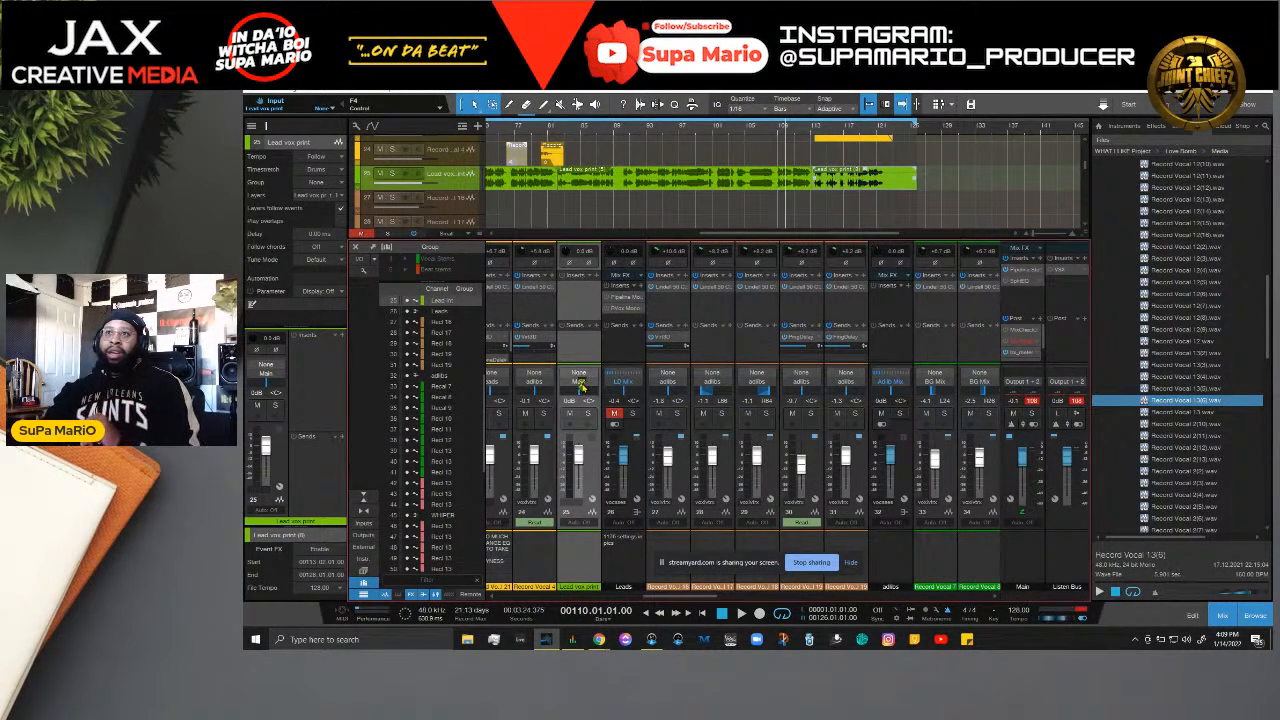
{"action": "left_click", "coordinate": [583, 386]}
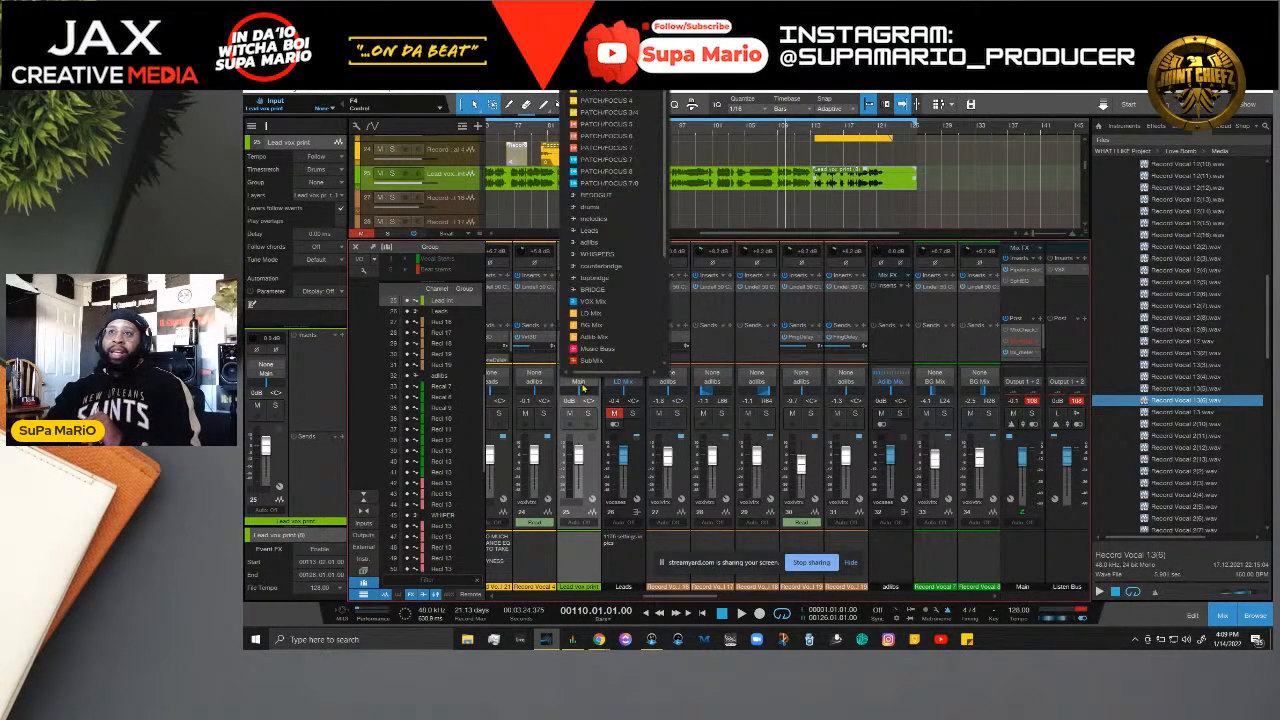
{"action": "left_click", "coordinate": [609, 317]}
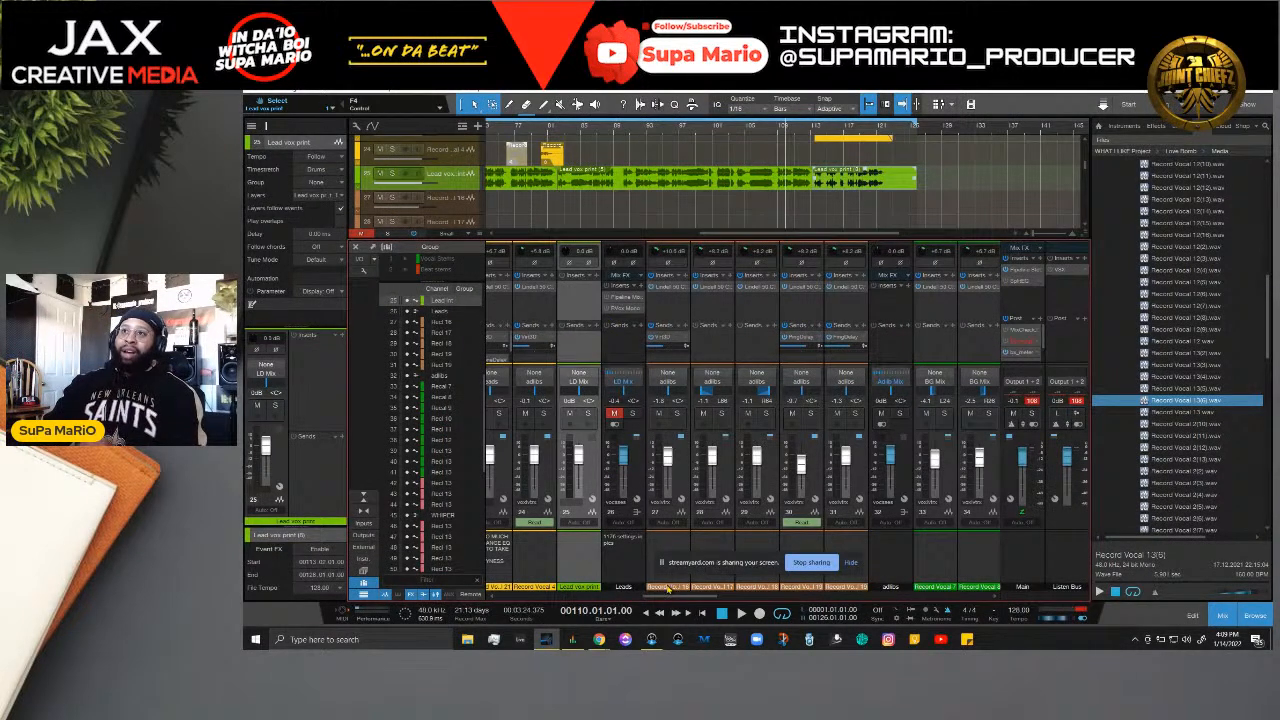
Step: Move the playhead back near the start of the song and play a passage with the printed lead vocals
{"action": "left_click_drag", "start_coordinate": [721, 235], "coordinate": [541, 237]}
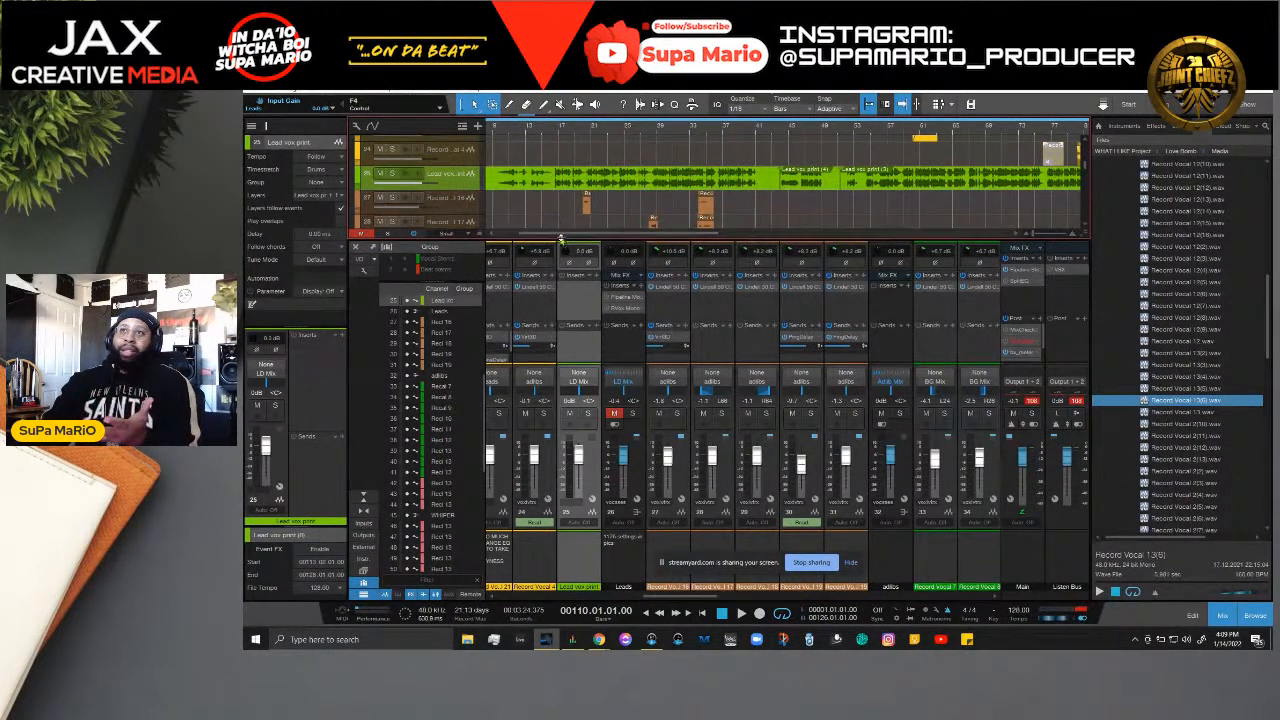
{"action": "left_click_drag", "start_coordinate": [541, 237], "coordinate": [525, 238]}
{"action": "left_click", "coordinate": [557, 128]}
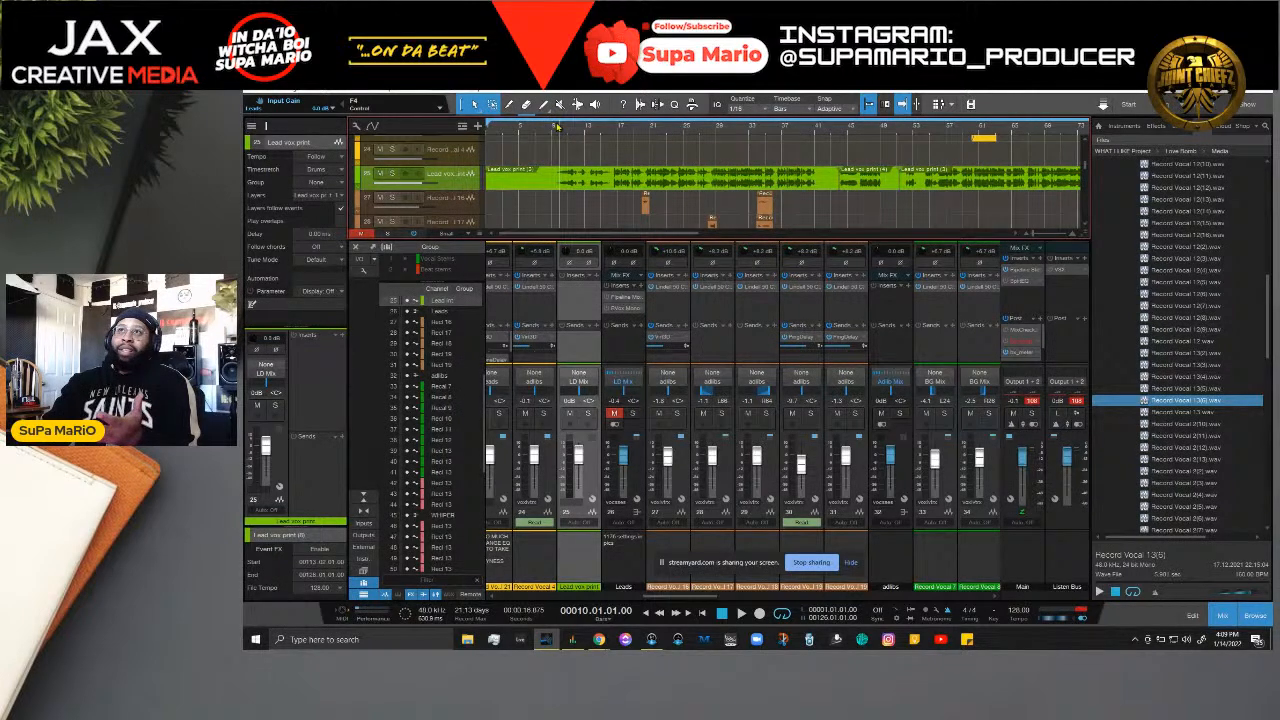
{"action": "key", "text": "space"}
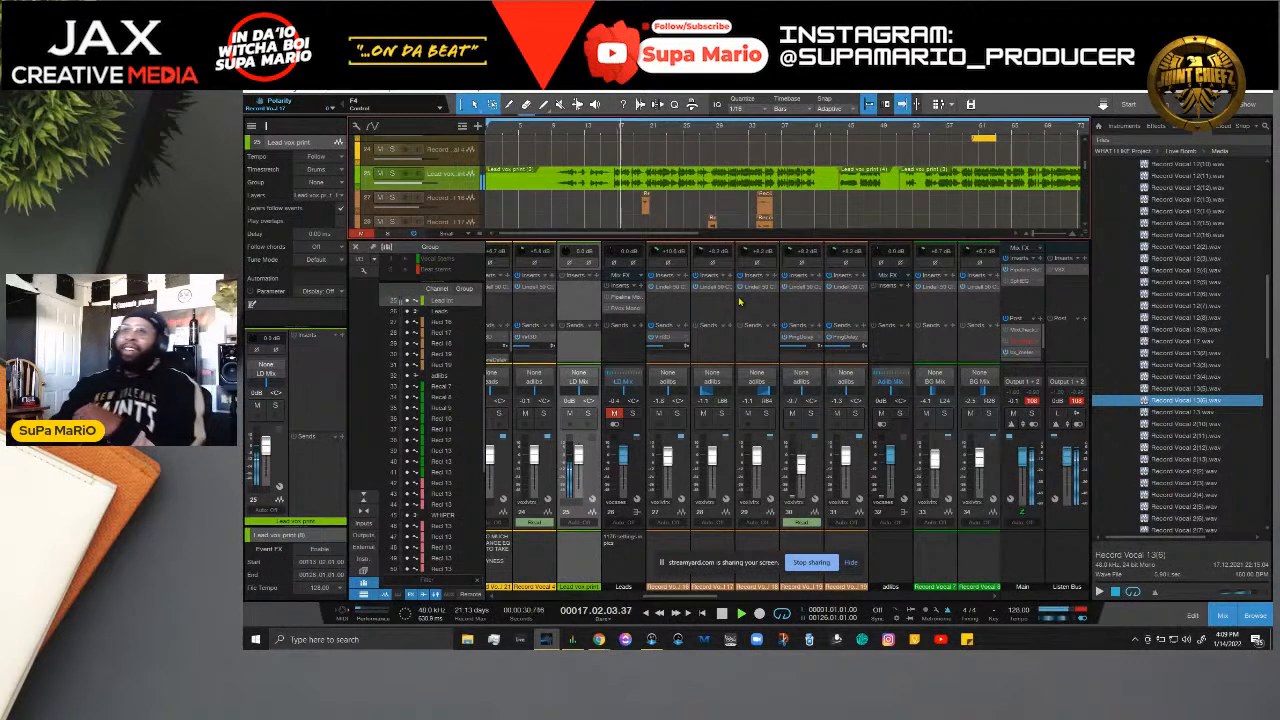
{"action": "key", "text": "space"}
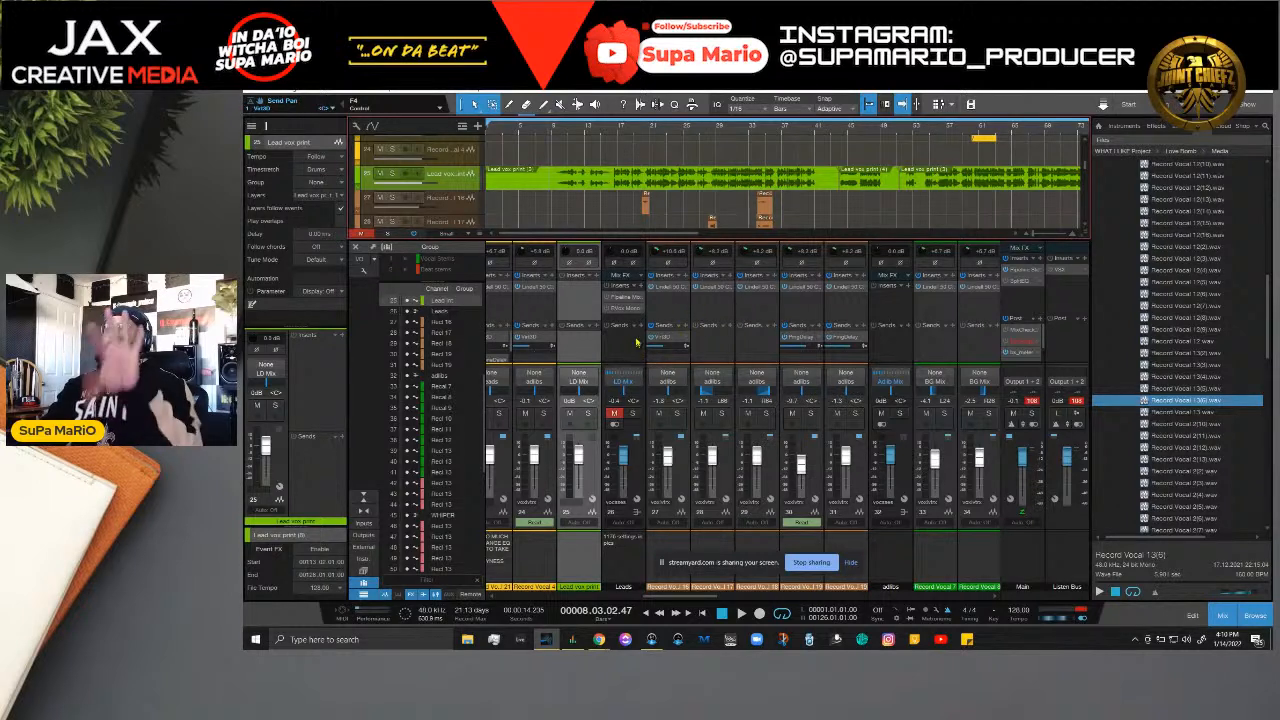
Step: Open the SplitEQ insert on Main, examine its EQ curve and bands, and close it
{"action": "left_click", "coordinate": [1025, 288]}
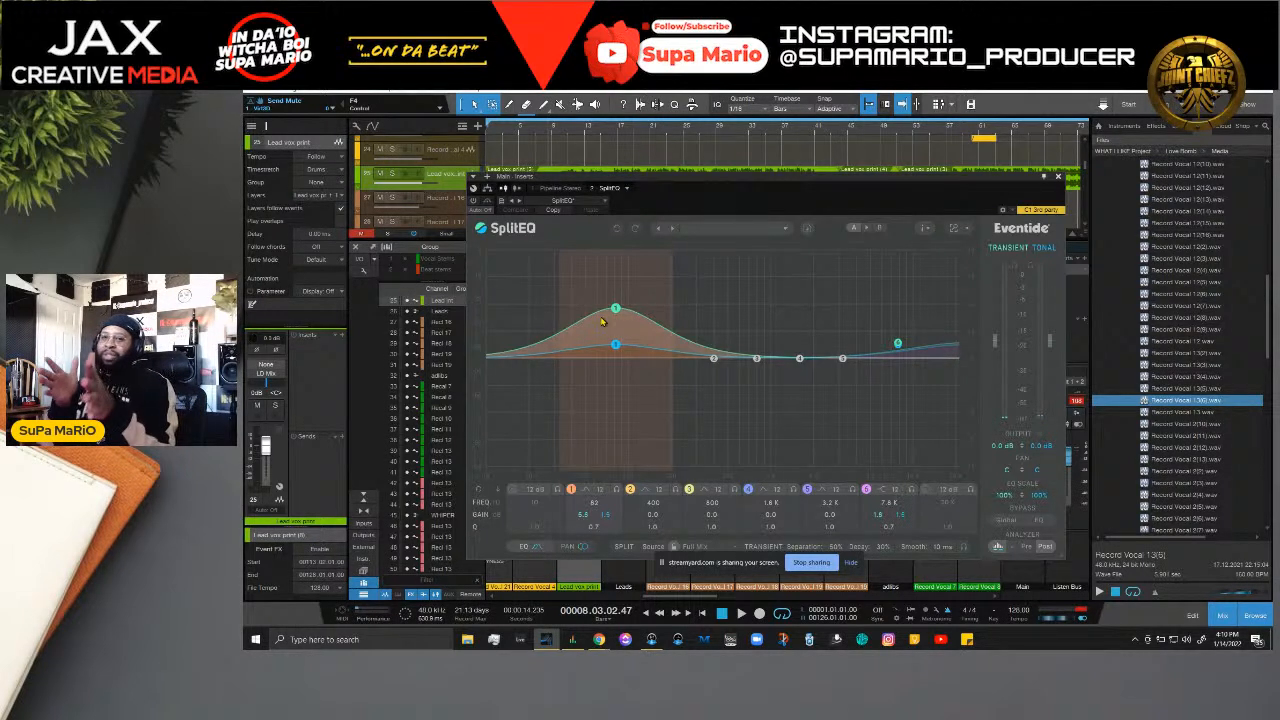
{"action": "left_click_drag", "start_coordinate": [607, 345], "coordinate": [601, 346]}
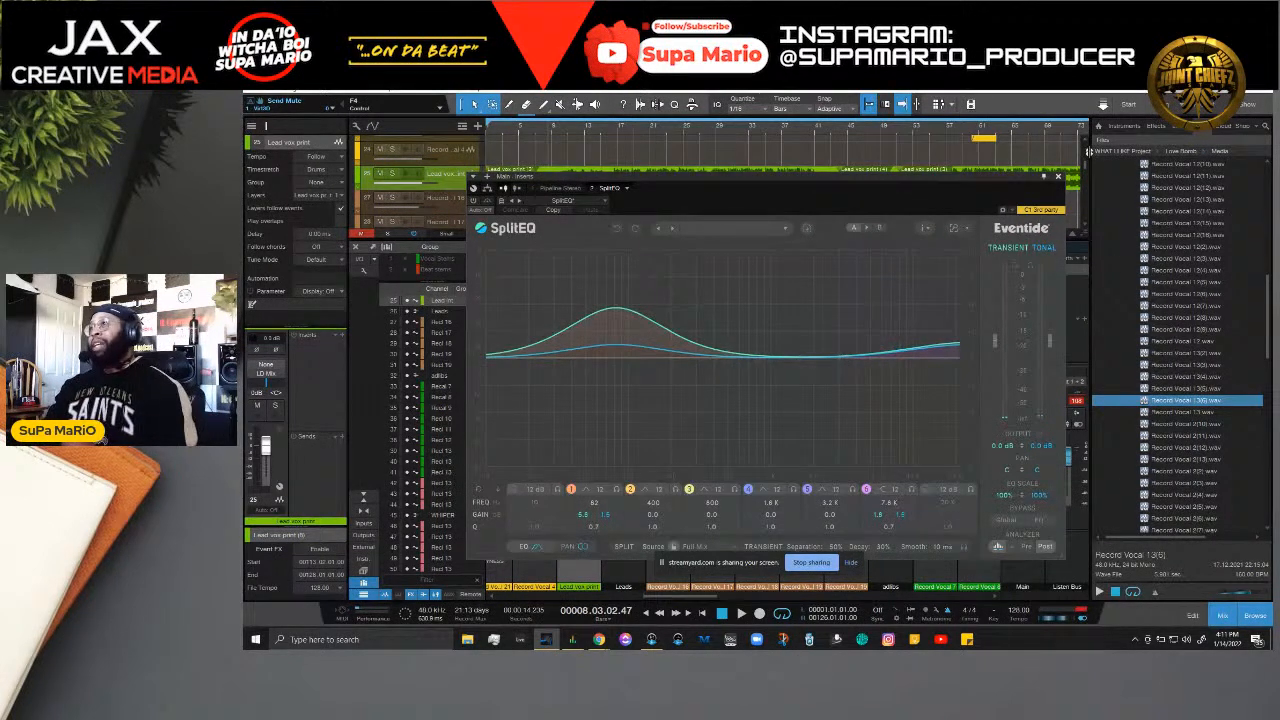
{"action": "left_click", "coordinate": [1059, 181]}
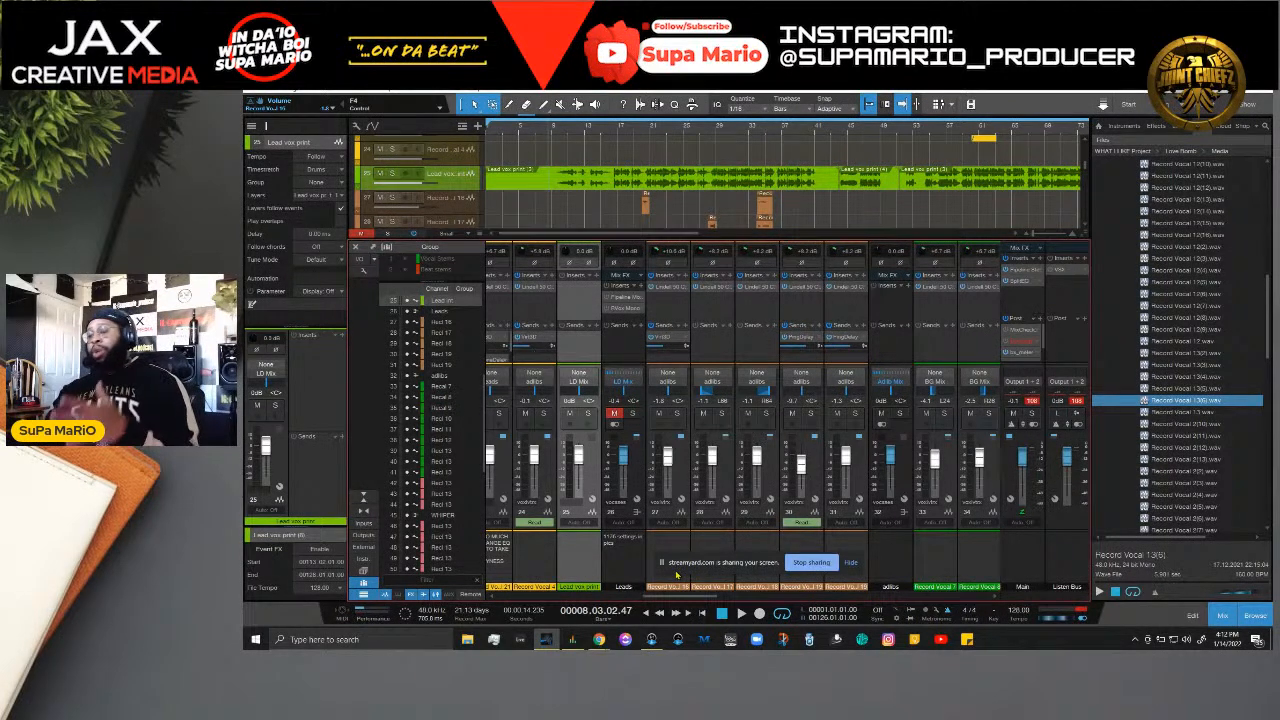
Step: Hide the console and show the whole arrangement with the Overview track height, enlarging the tracks slightly
{"action": "key", "text": "F3"}
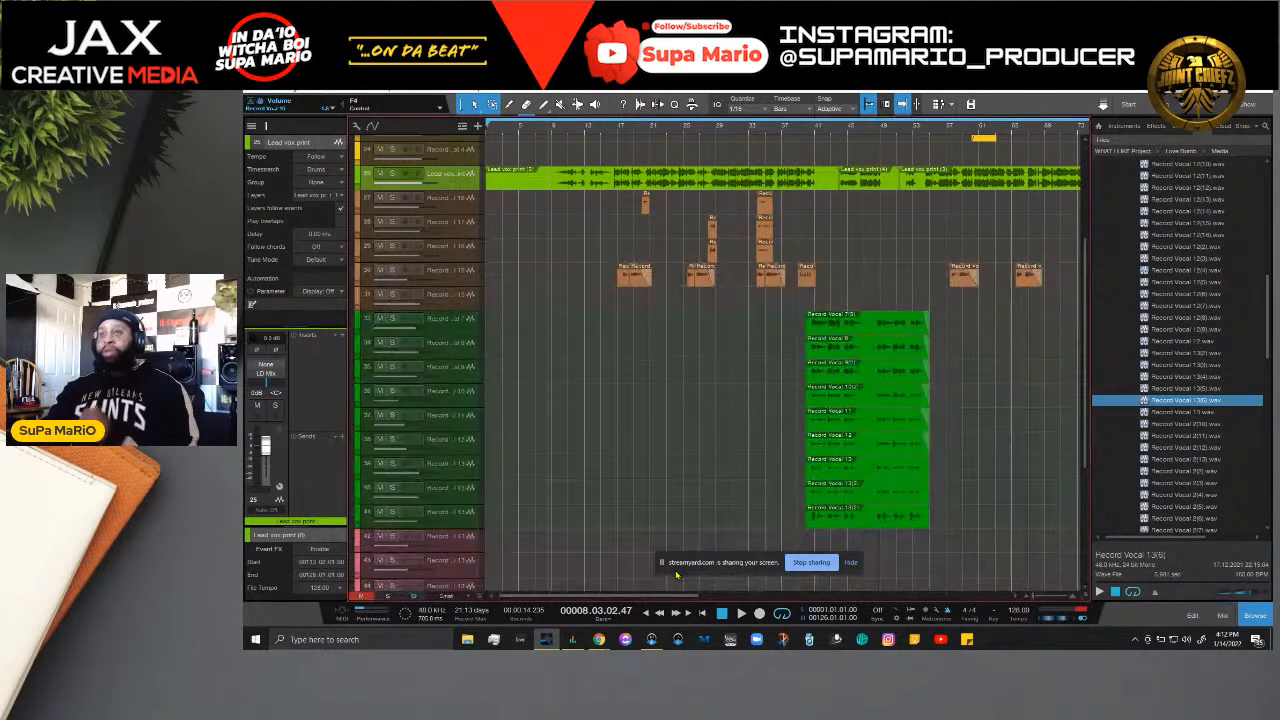
{"action": "scroll", "coordinate": [887, 127], "scroll_direction": "down", "scroll_amount": 3}
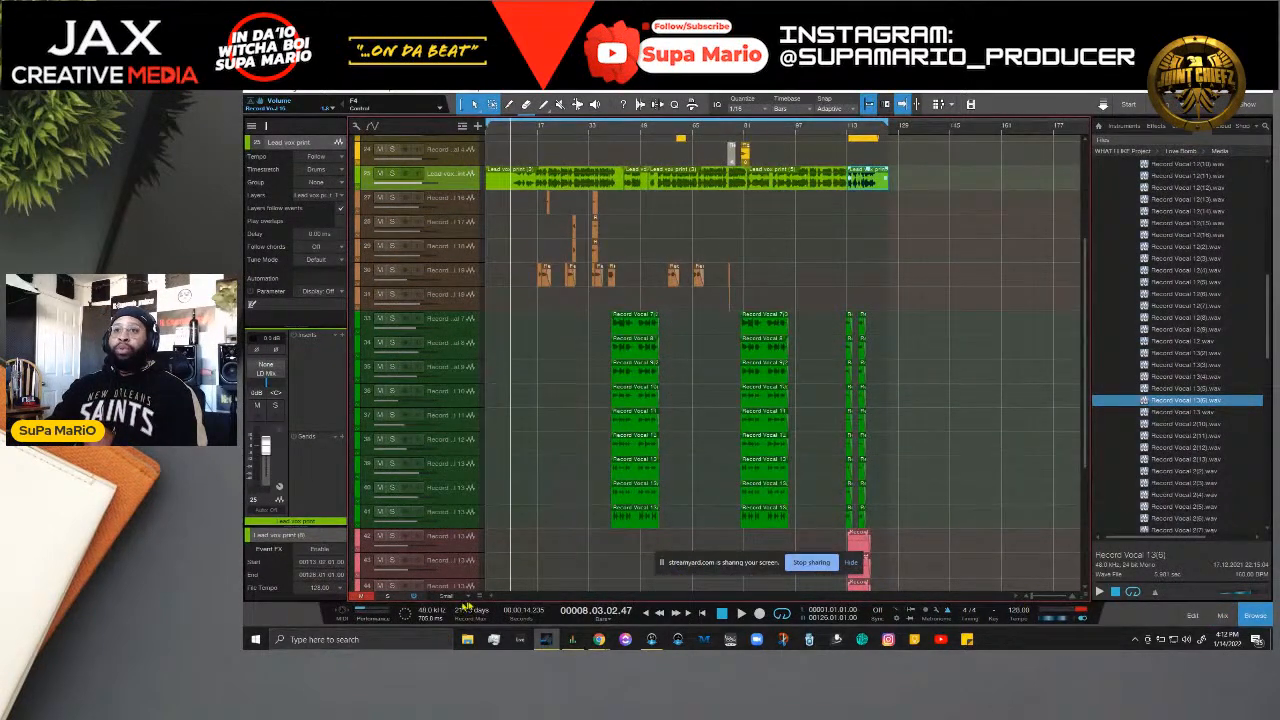
{"action": "left_click", "coordinate": [471, 597]}
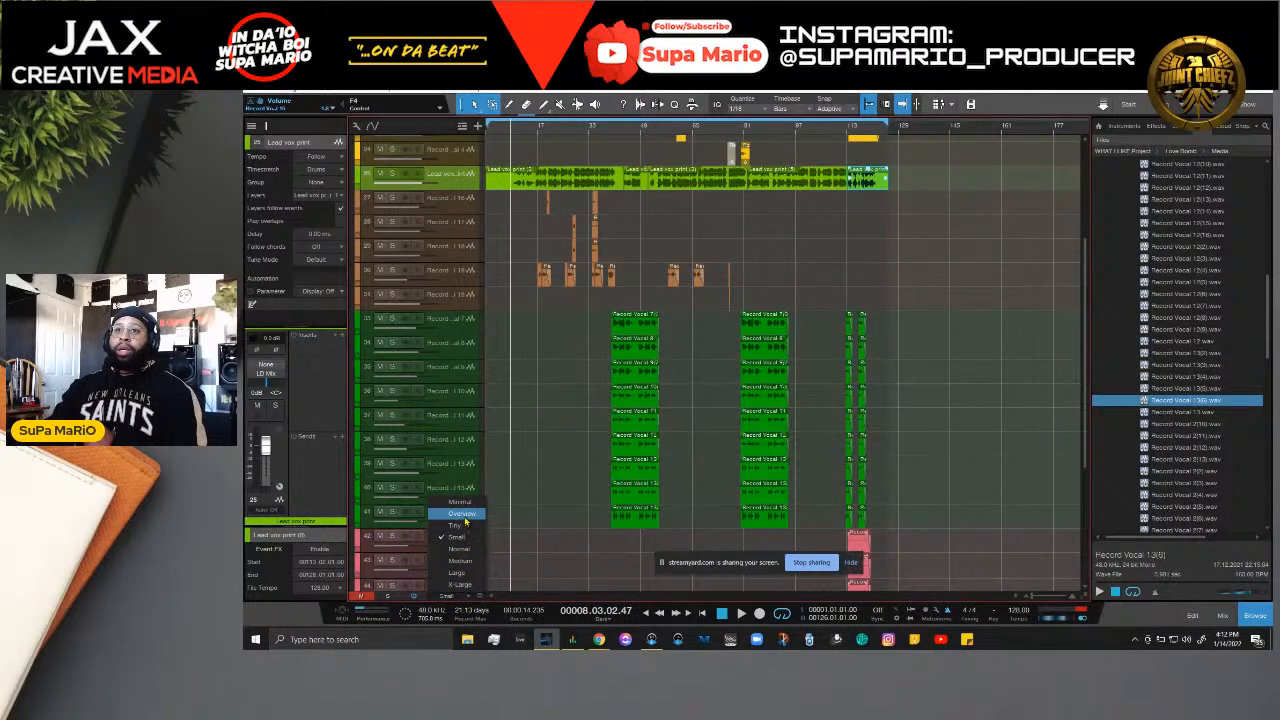
{"action": "left_click", "coordinate": [465, 521]}
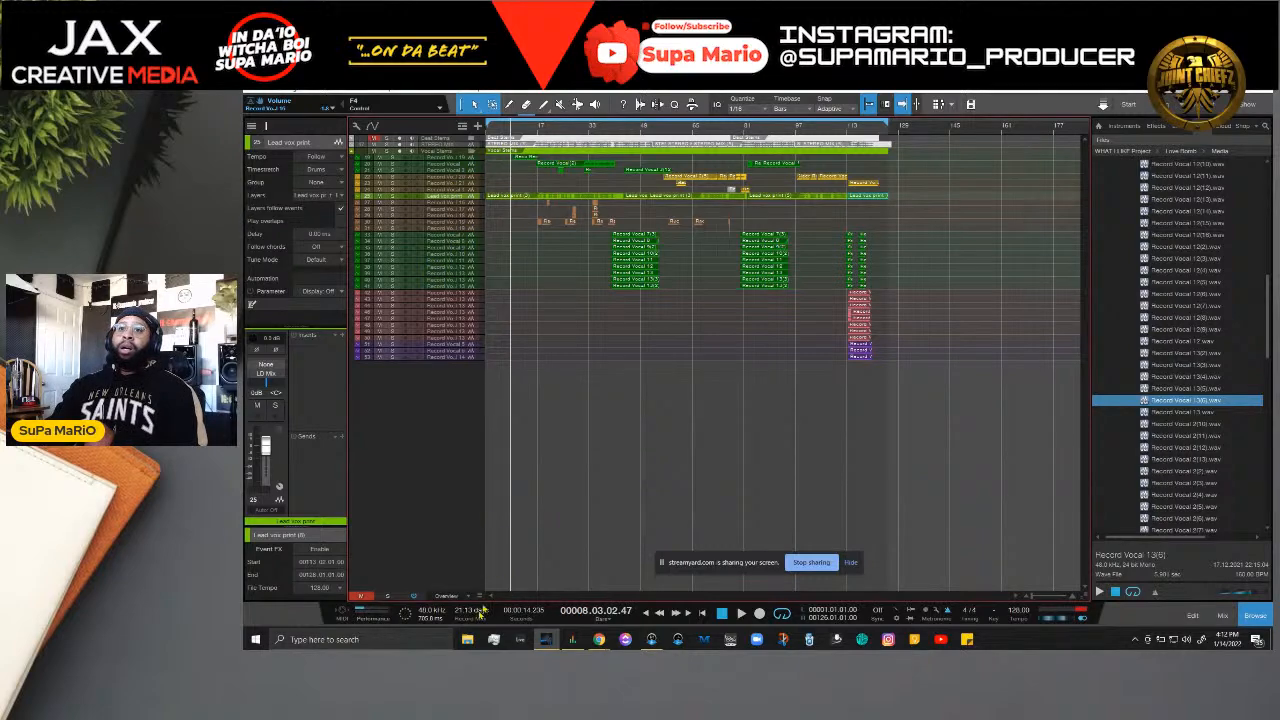
{"action": "left_click_drag", "start_coordinate": [479, 597], "coordinate": [479, 582]}
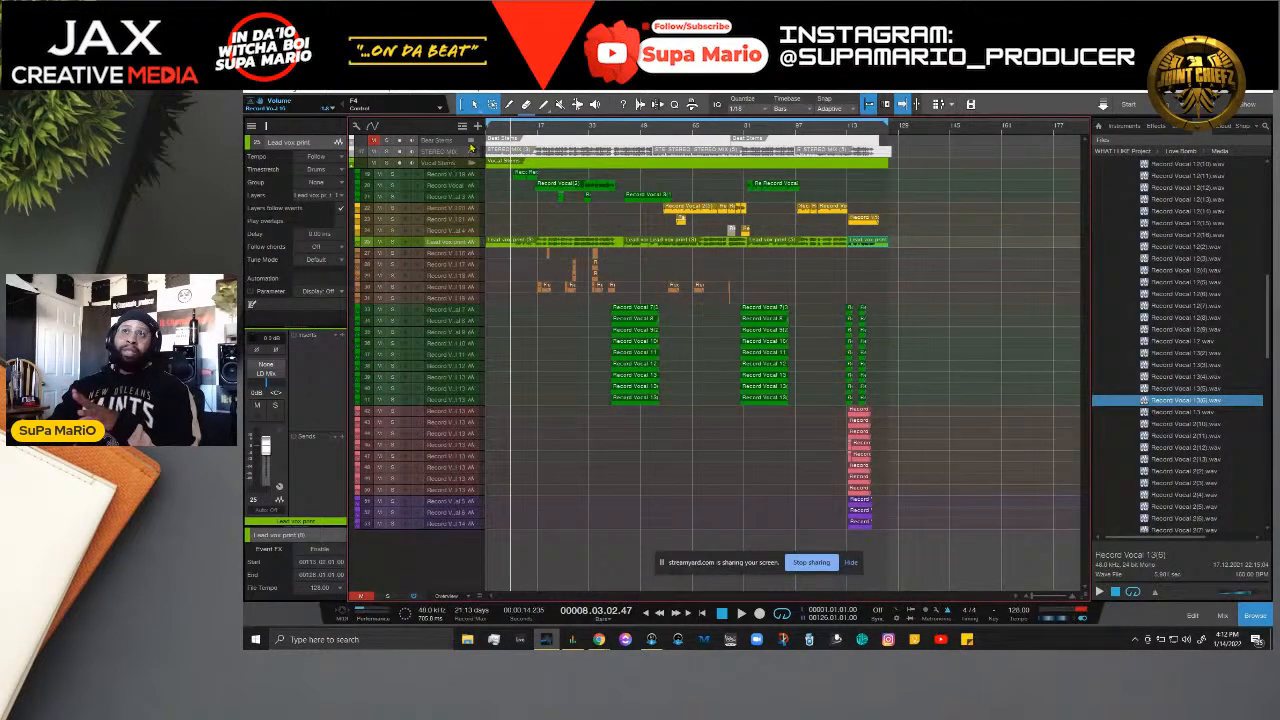
Step: Expand the Beat Stems folder to view its tracks and collapse it again
{"action": "left_click", "coordinate": [471, 141]}
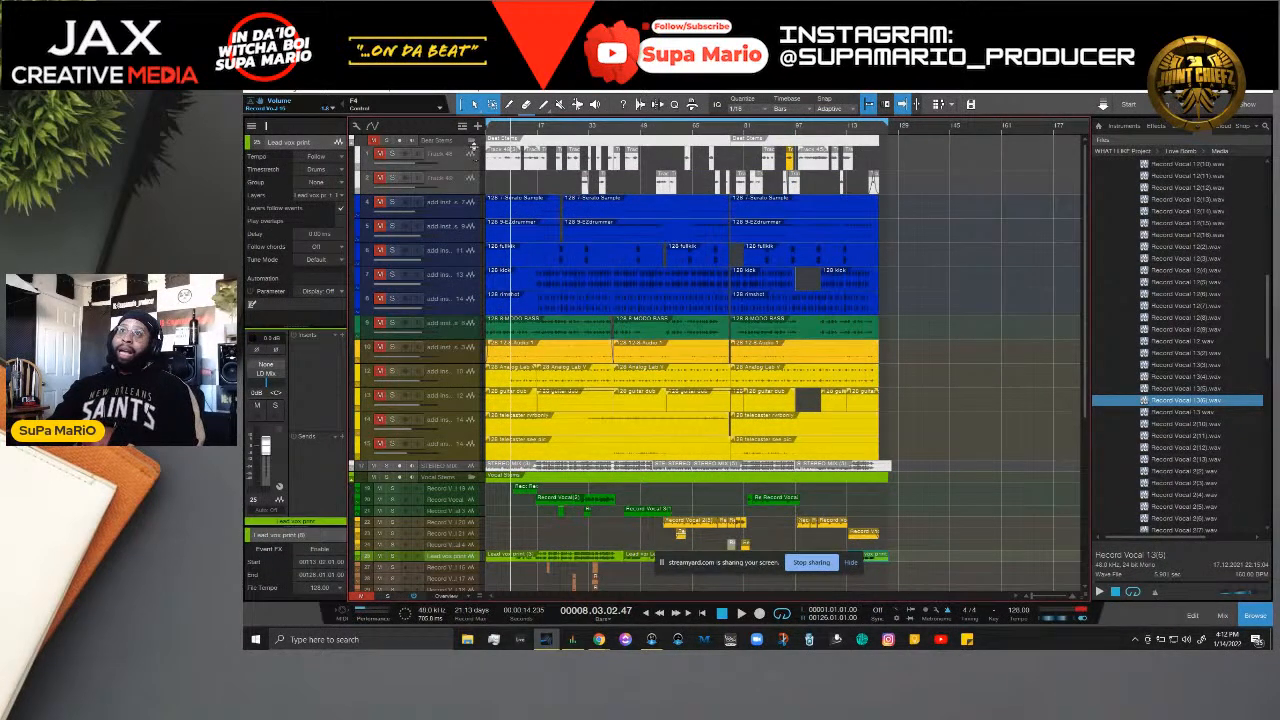
{"action": "left_click", "coordinate": [472, 142]}
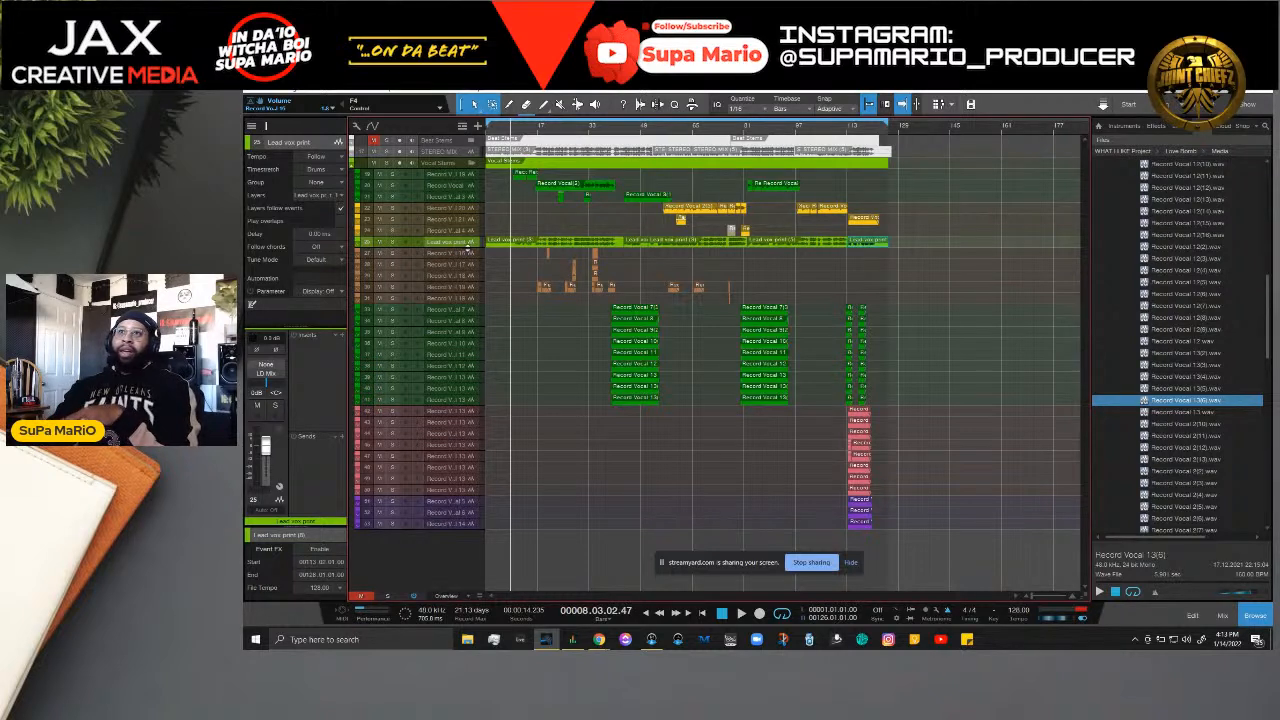
Step: Move Lead vox print out of the Vocal Stems folder to directly above it, and collapse the folder
{"action": "left_click_drag", "start_coordinate": [467, 219], "coordinate": [470, 176]}
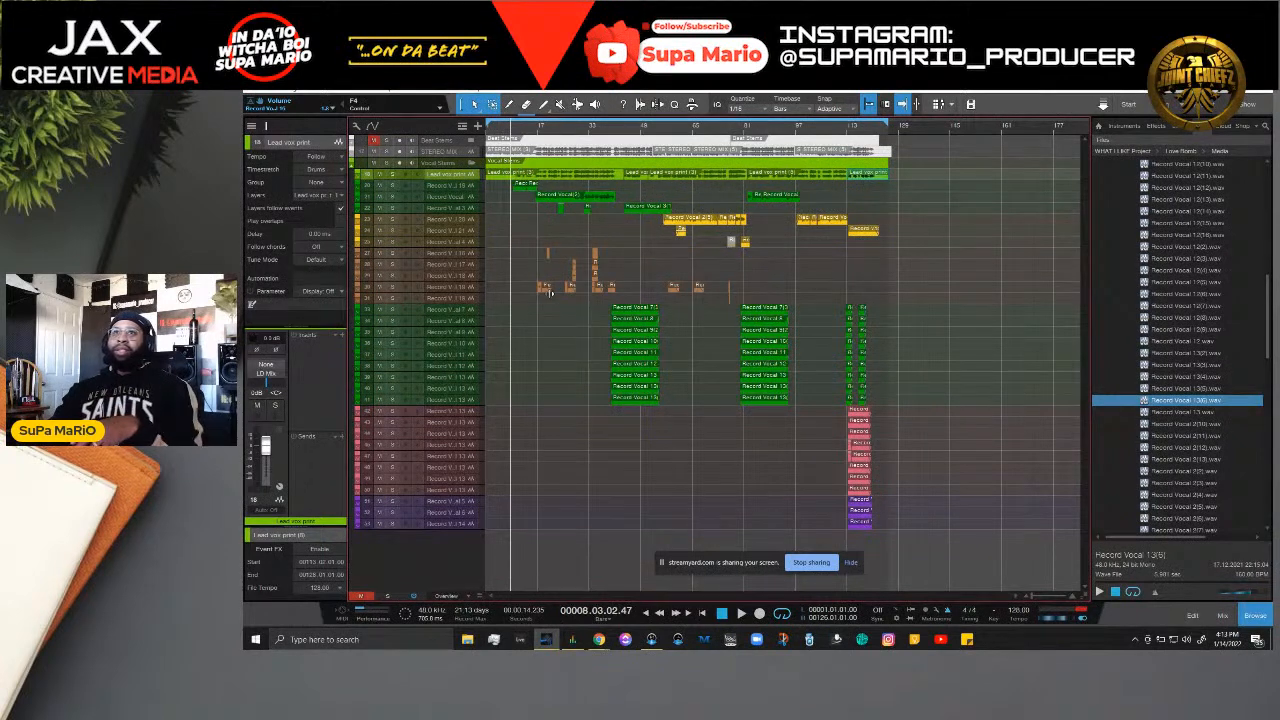
{"action": "left_click_drag", "start_coordinate": [453, 175], "coordinate": [455, 162]}
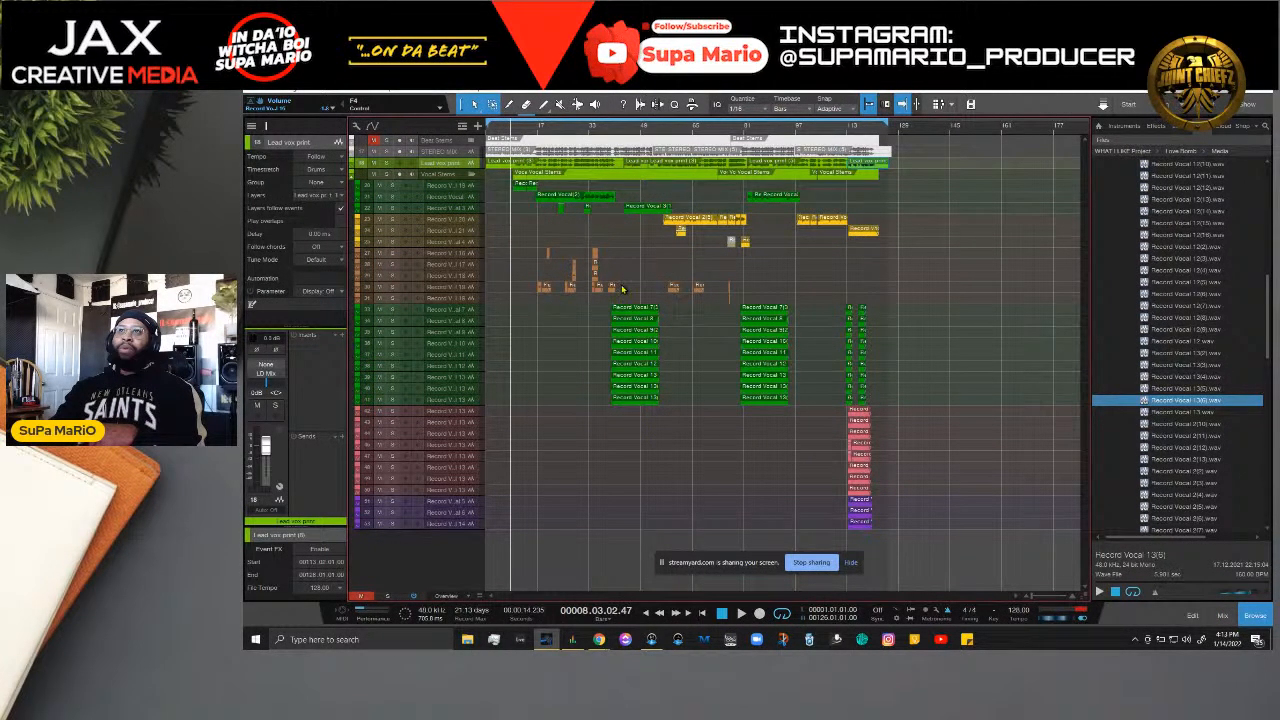
{"action": "left_click", "coordinate": [472, 175]}
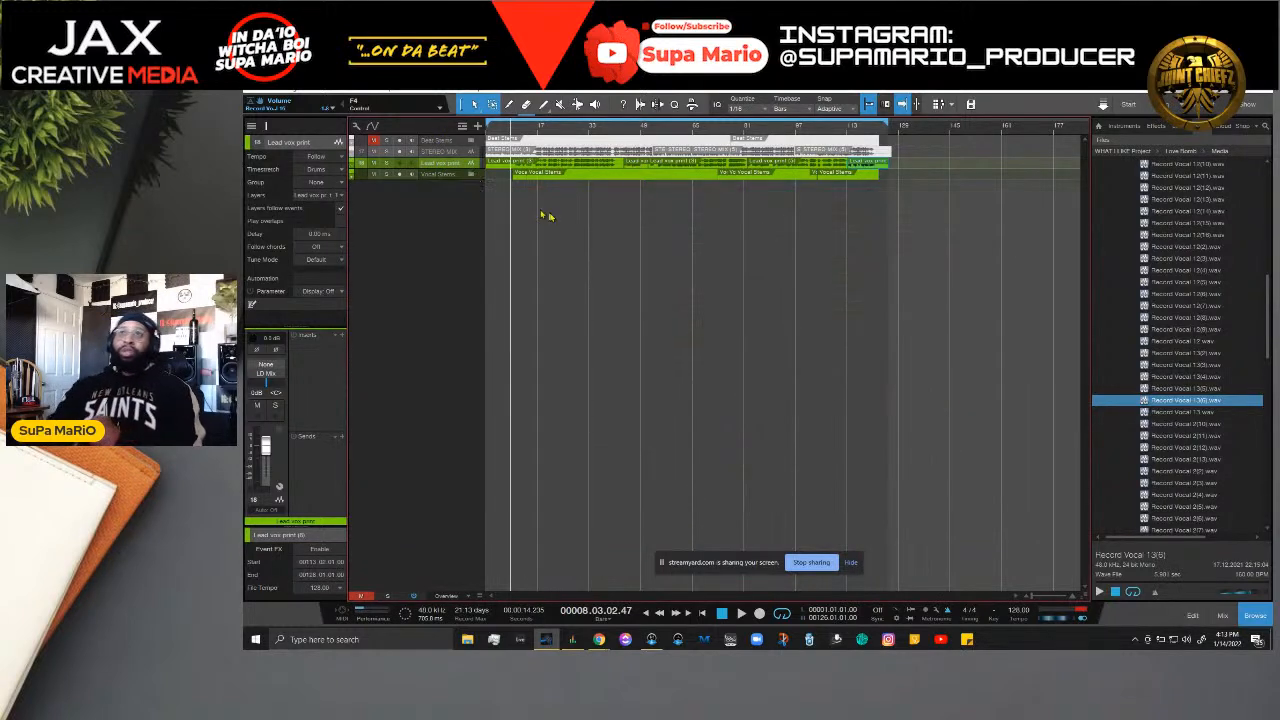
Step: Expand the Vocal Stems folder and look through the track commands available for the folder and its vocal tracks
{"action": "right_click", "coordinate": [465, 177]}
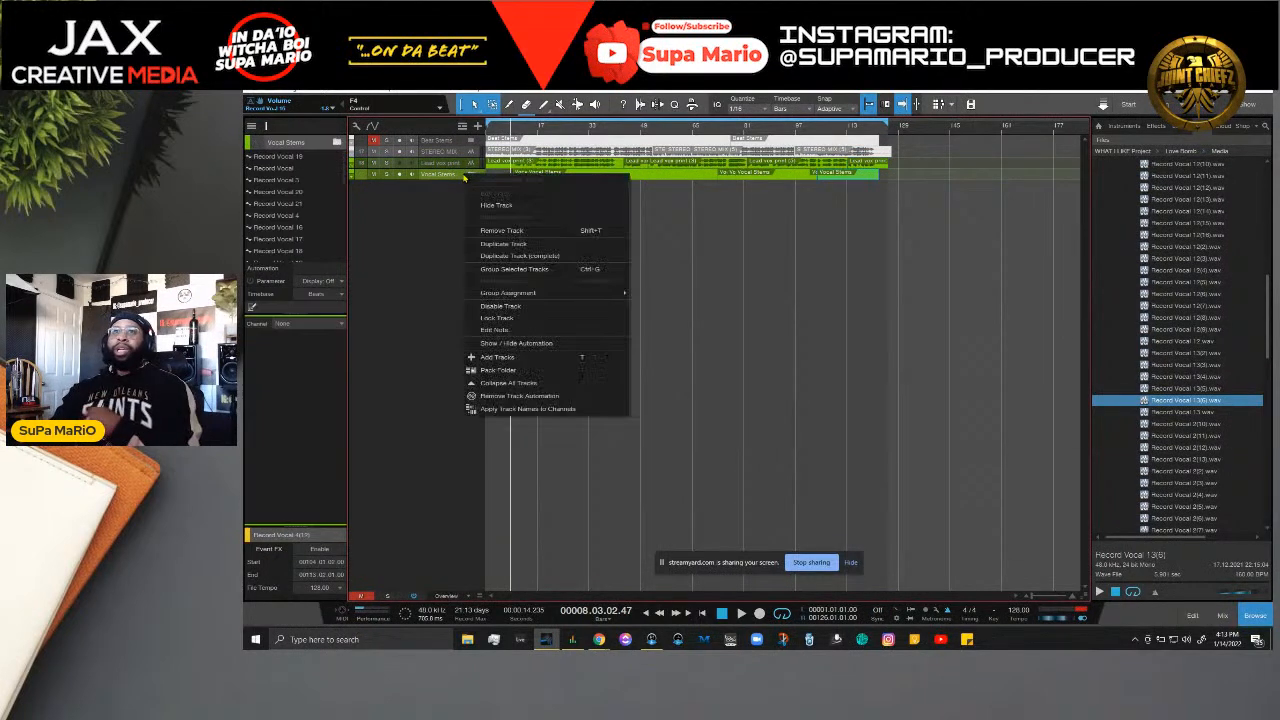
{"action": "left_click", "coordinate": [455, 244]}
{"action": "left_click", "coordinate": [473, 176]}
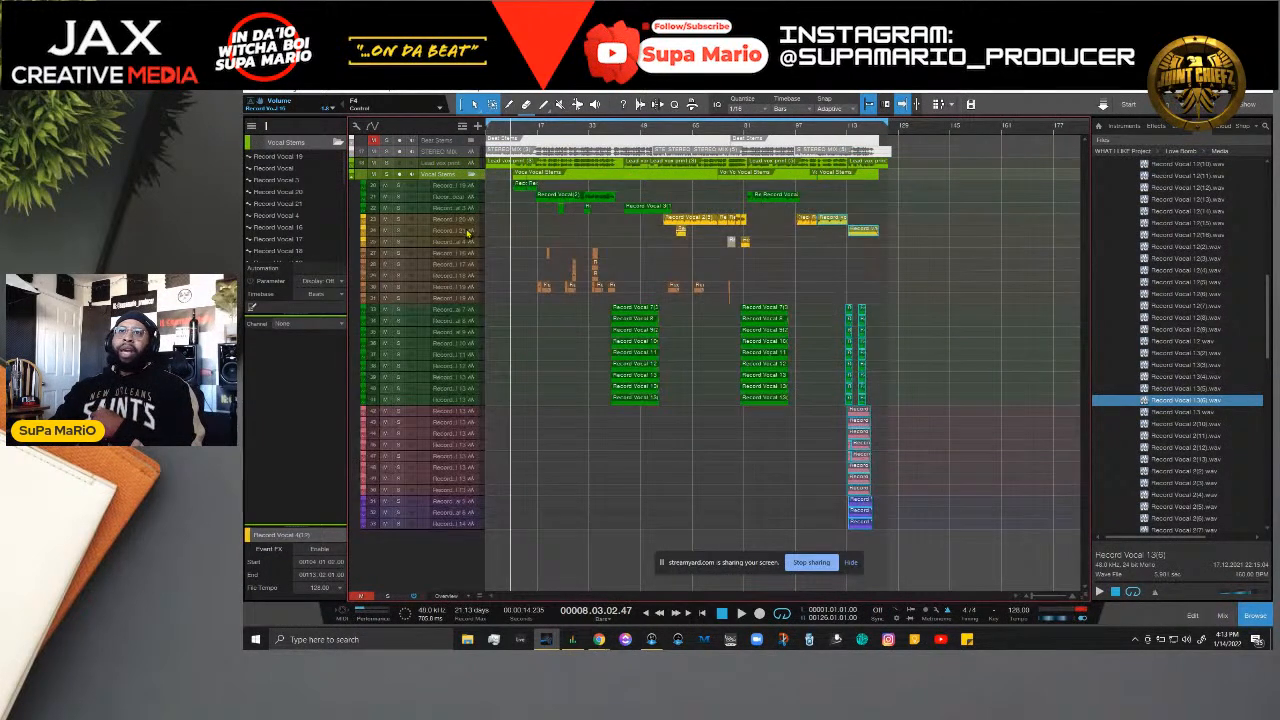
{"action": "right_click", "coordinate": [476, 277]}
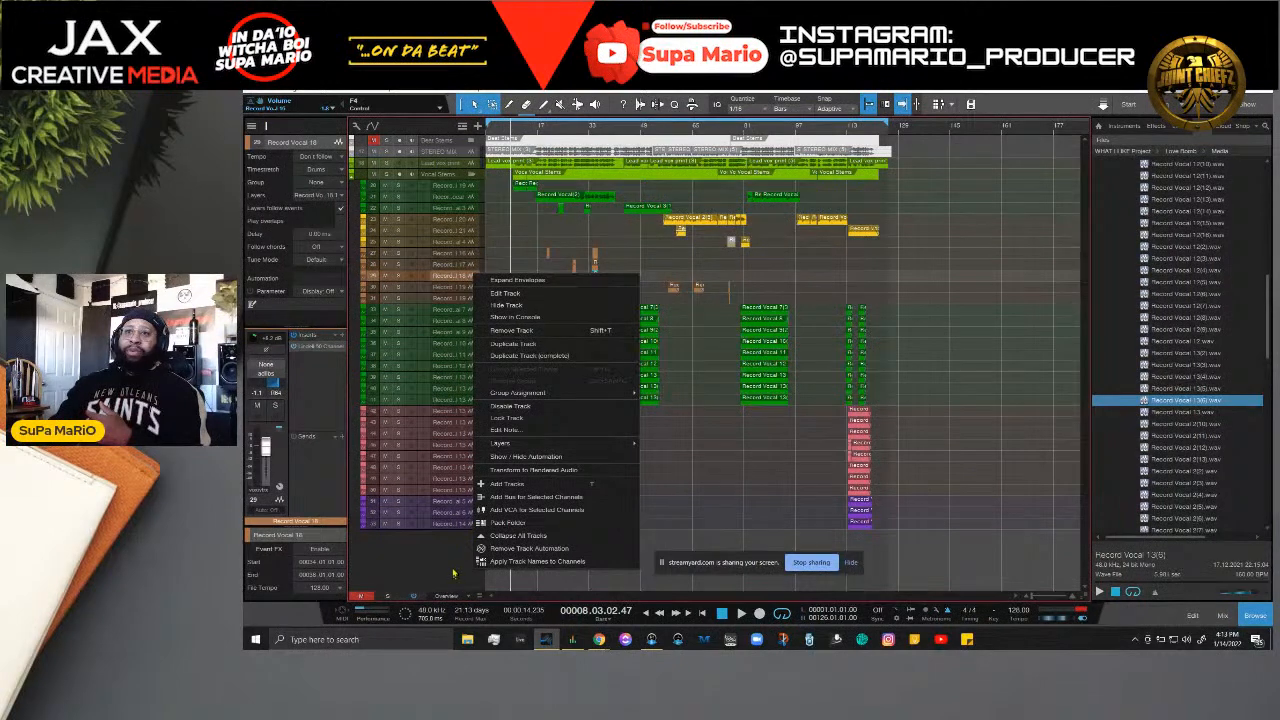
{"action": "left_click", "coordinate": [395, 560]}
{"action": "right_click", "coordinate": [397, 559]}
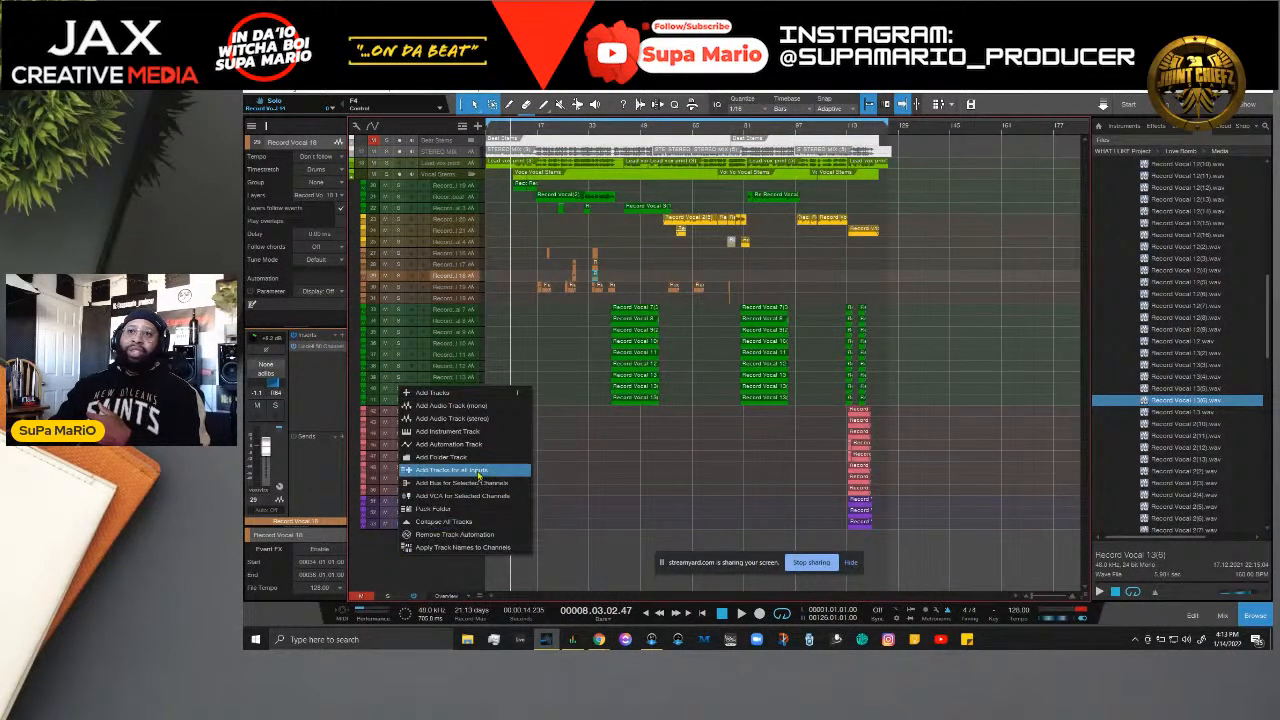
{"action": "right_click", "coordinate": [463, 367]}
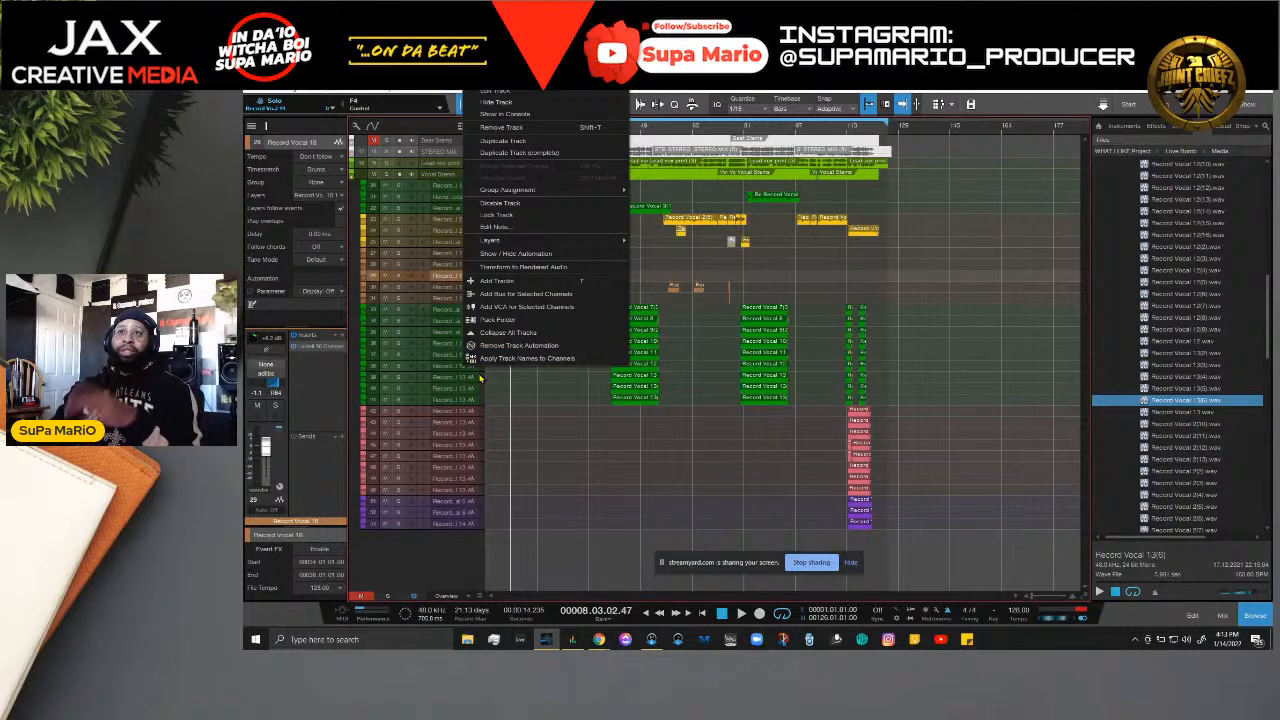
{"action": "left_click", "coordinate": [436, 547]}
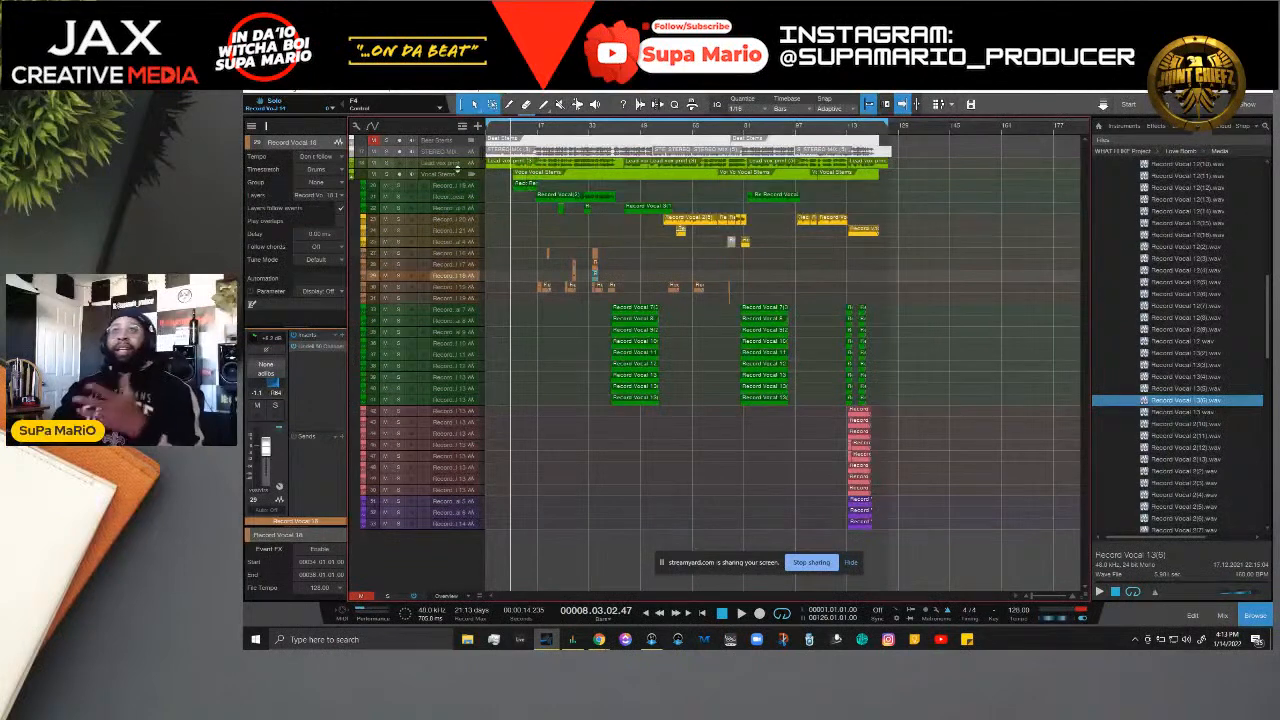
Step: Collapse and reopen the Vocal Stems folder, and expand the Beat Stems folder to view its muted tracks
{"action": "left_click", "coordinate": [470, 177]}
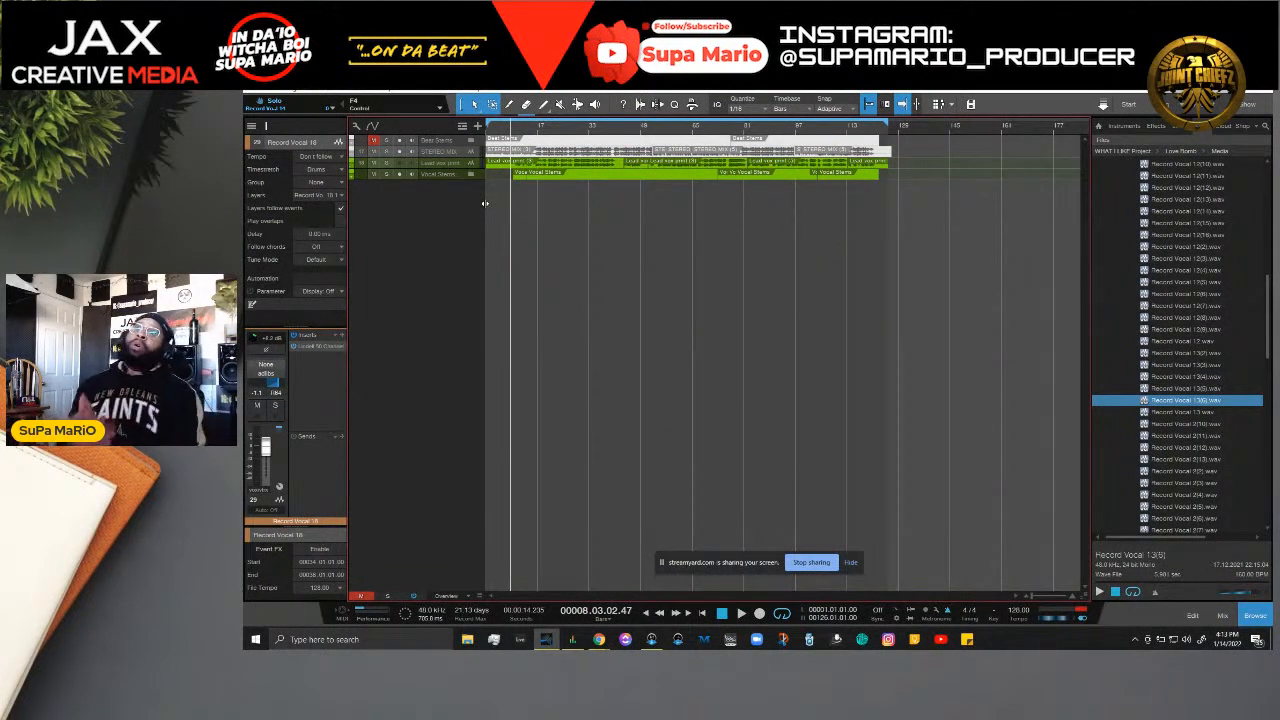
{"action": "left_click", "coordinate": [470, 177]}
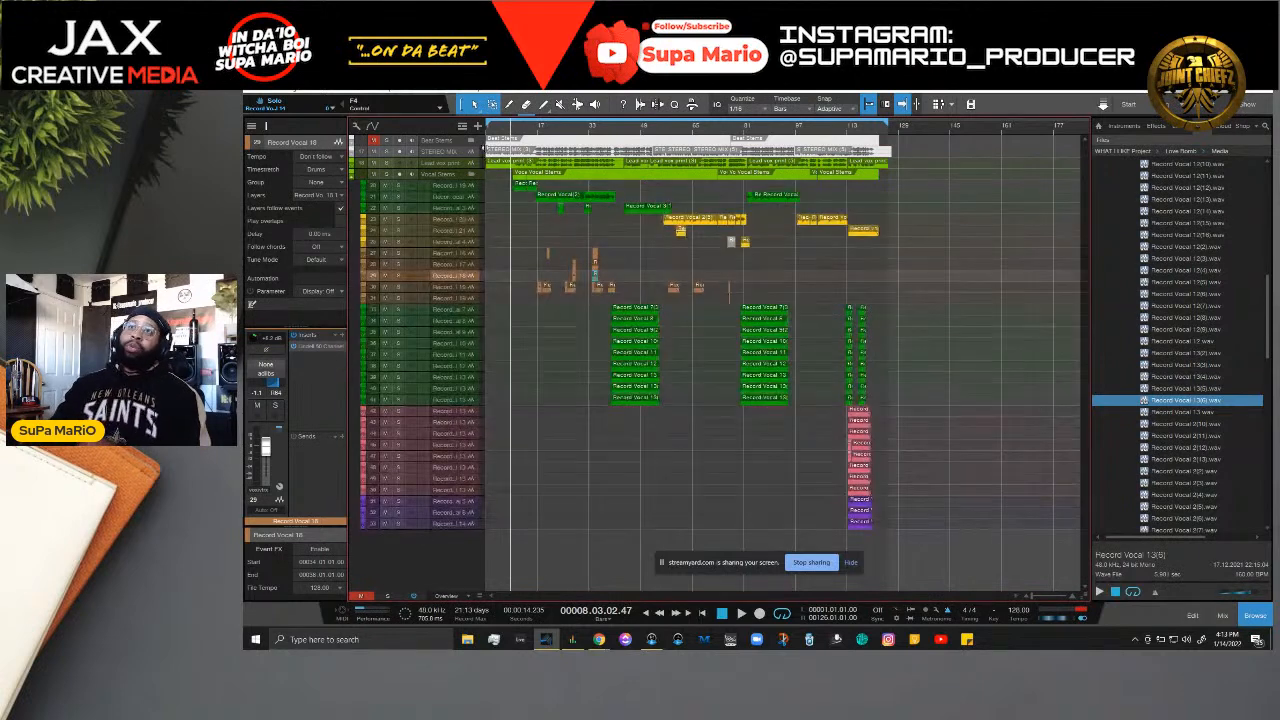
{"action": "left_click", "coordinate": [472, 143]}
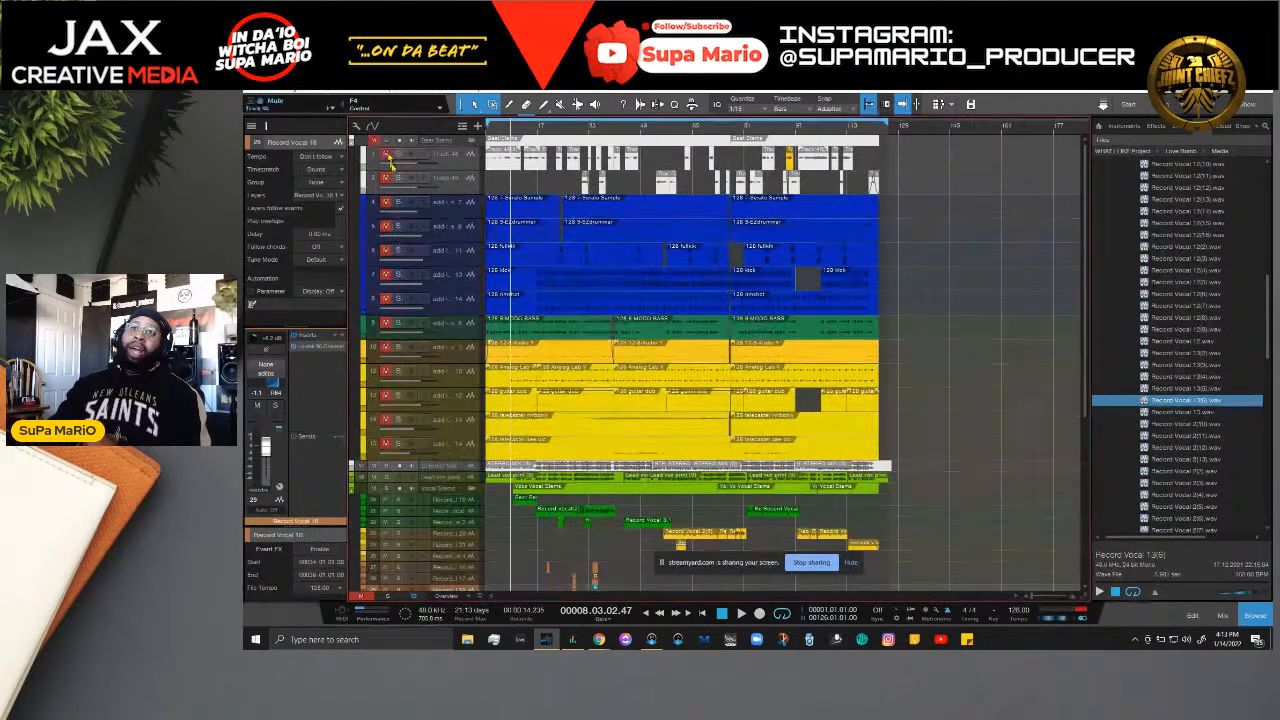
{"action": "scroll", "coordinate": [405, 300], "scroll_direction": "down", "scroll_amount": 3}
{"action": "scroll", "coordinate": [405, 300], "scroll_direction": "down", "scroll_amount": 1}
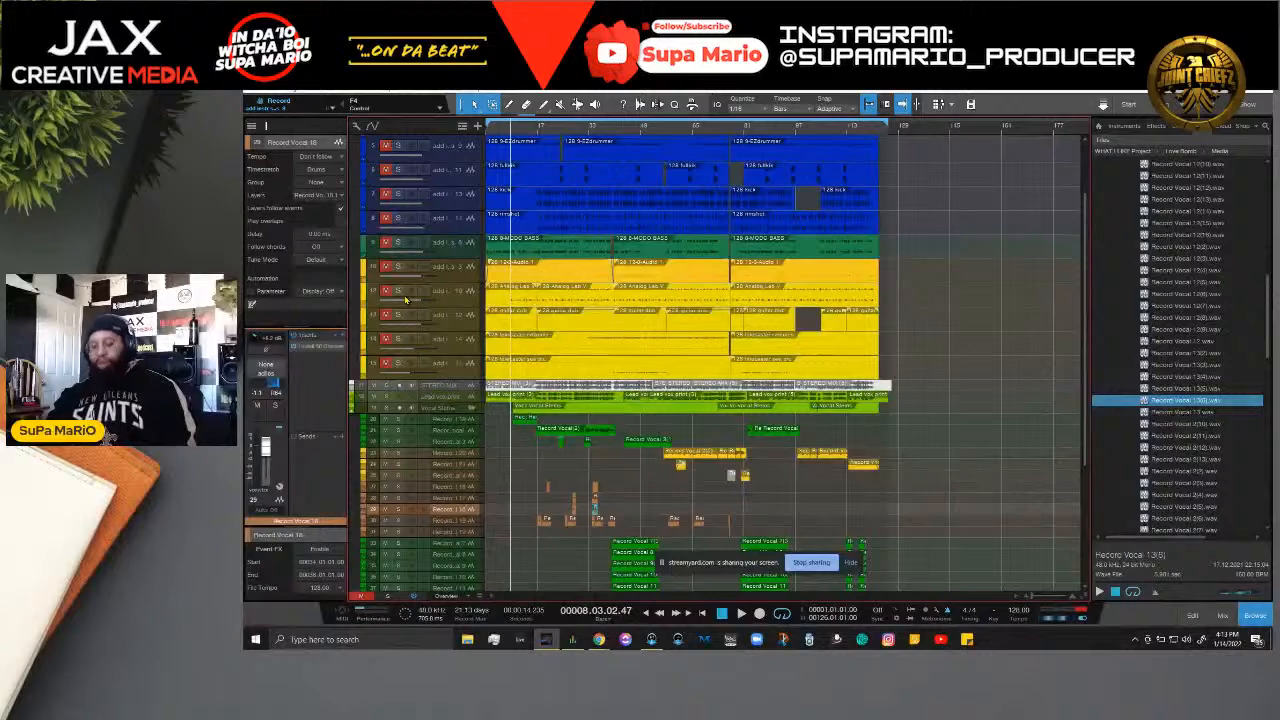
Step: Examine the lead, adlib, background and music bus channels in the console, and return to the full arrangement
{"action": "key", "text": "F3"}
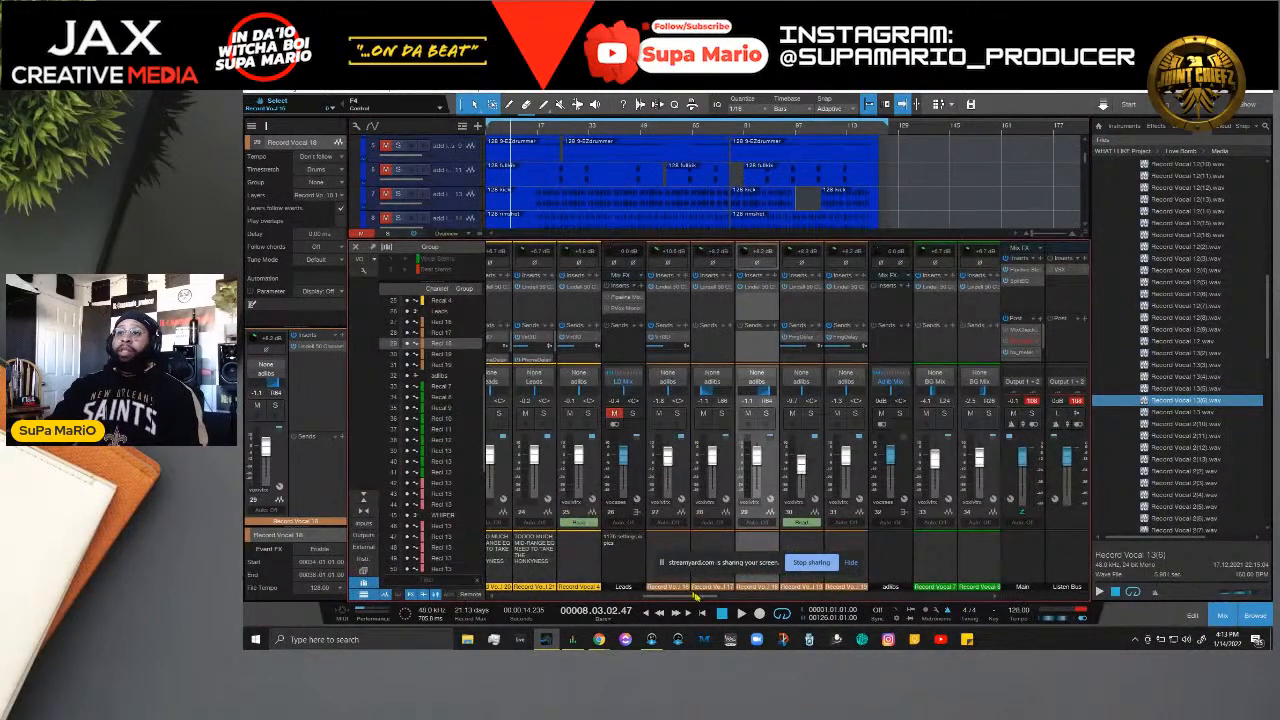
{"action": "left_click_drag", "start_coordinate": [697, 597], "coordinate": [640, 597]}
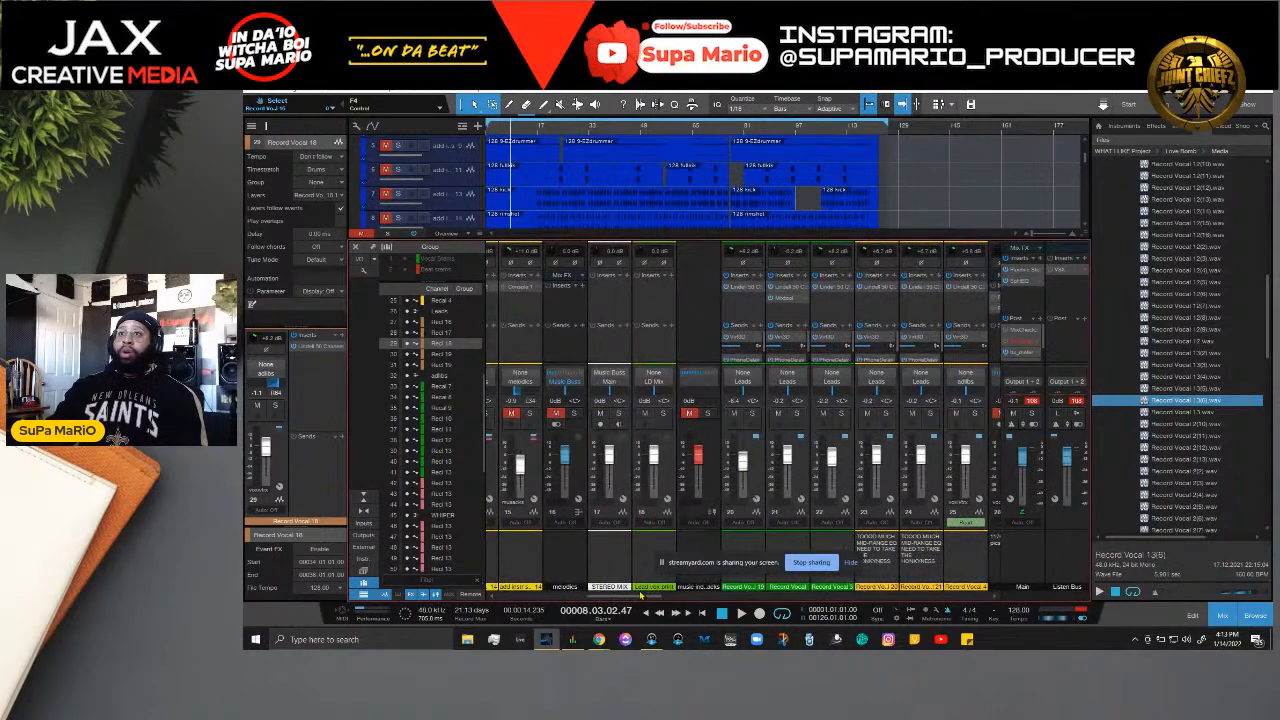
{"action": "key", "text": "F3"}
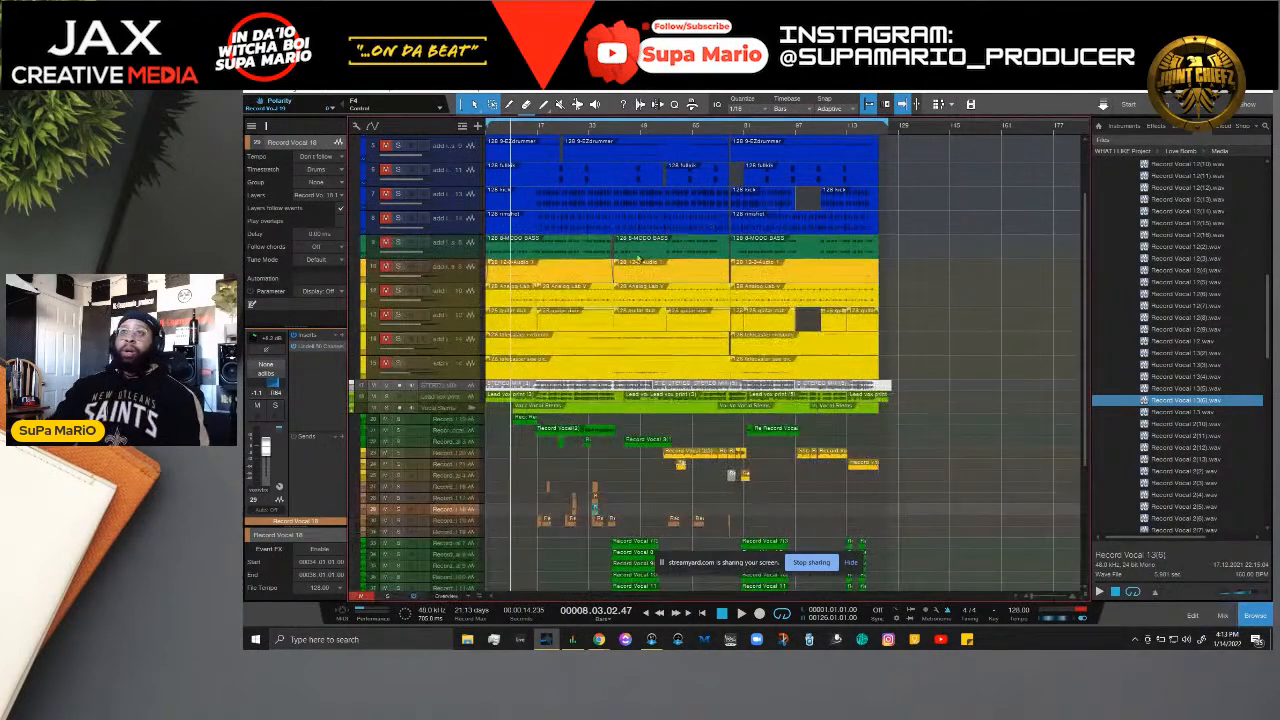
{"action": "key", "text": "F3"}
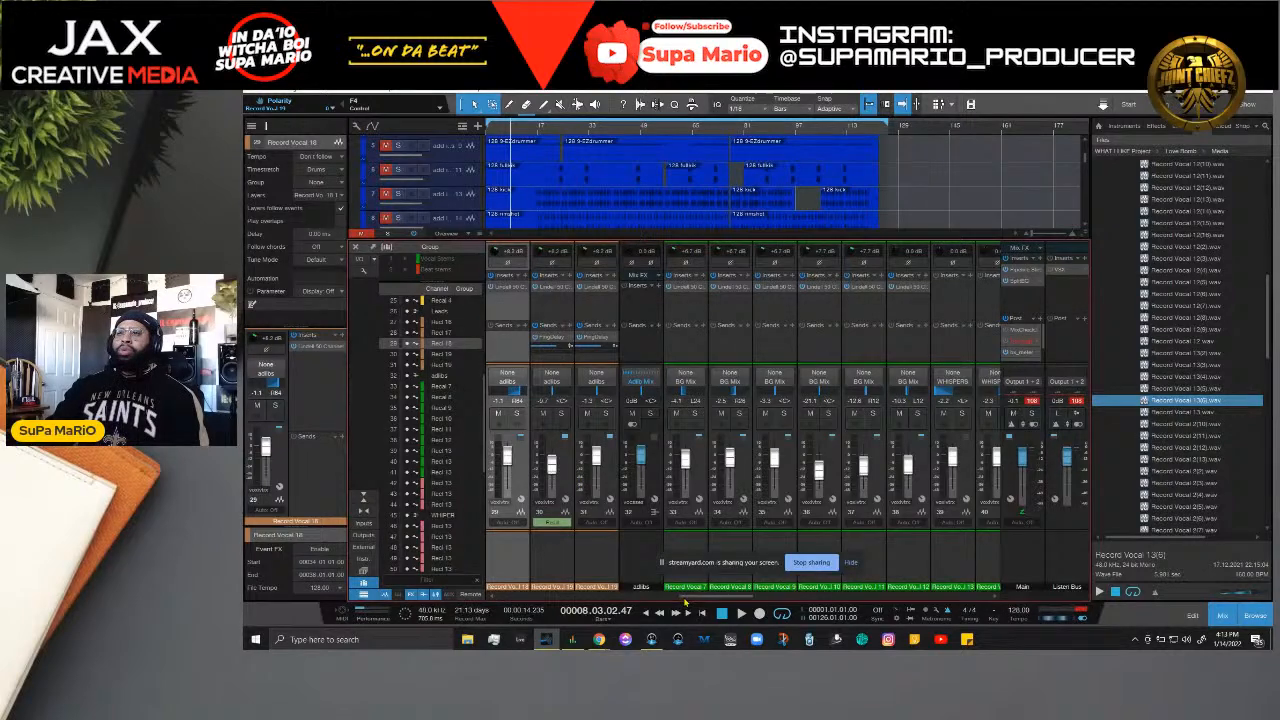
{"action": "key", "text": "F3"}
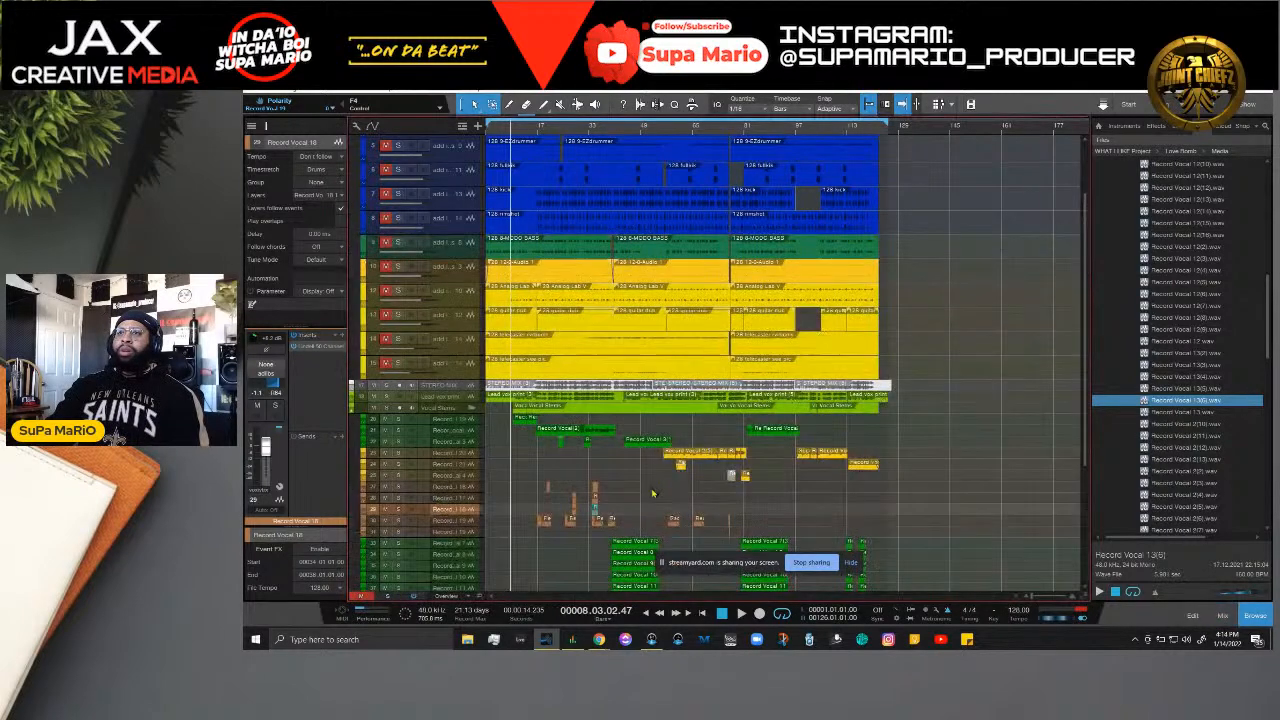
Step: Mute the six vocal tracks from Record Vocal 19 through Record Vocal 4 together in the console
{"action": "left_click", "coordinate": [472, 477]}
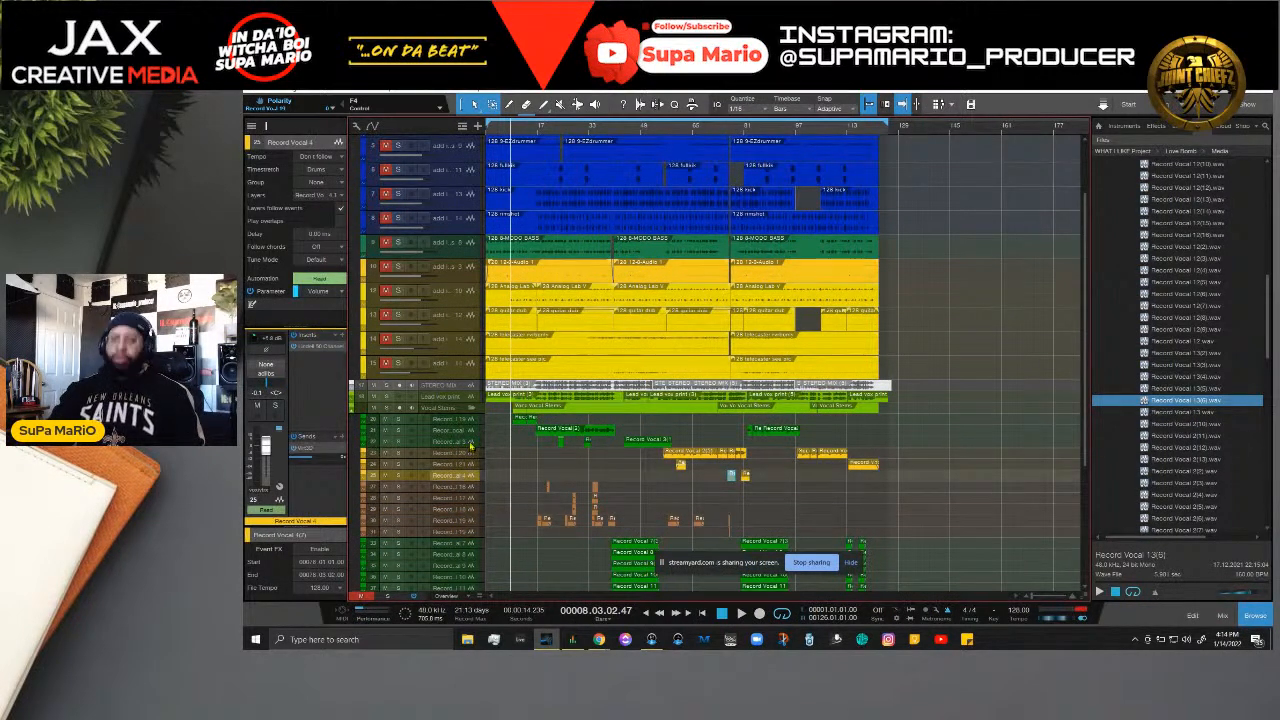
{"action": "left_click", "coordinate": [471, 432]}
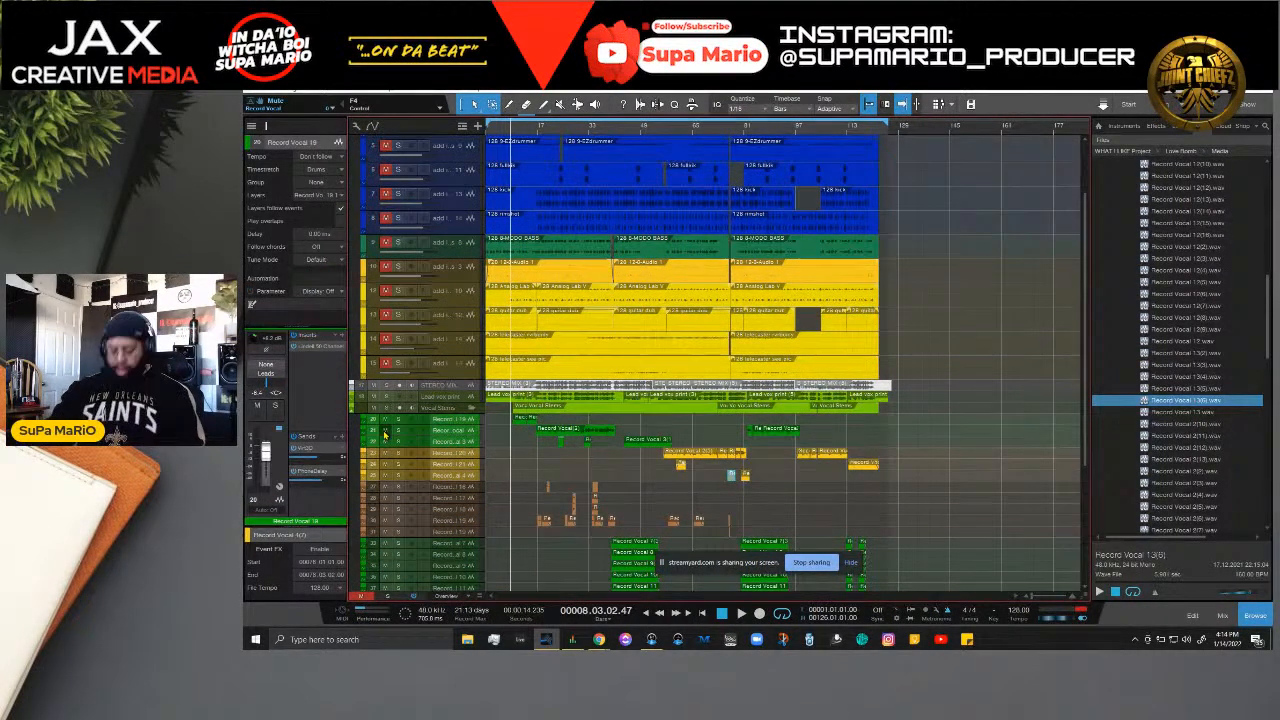
{"action": "key", "text": "F3"}
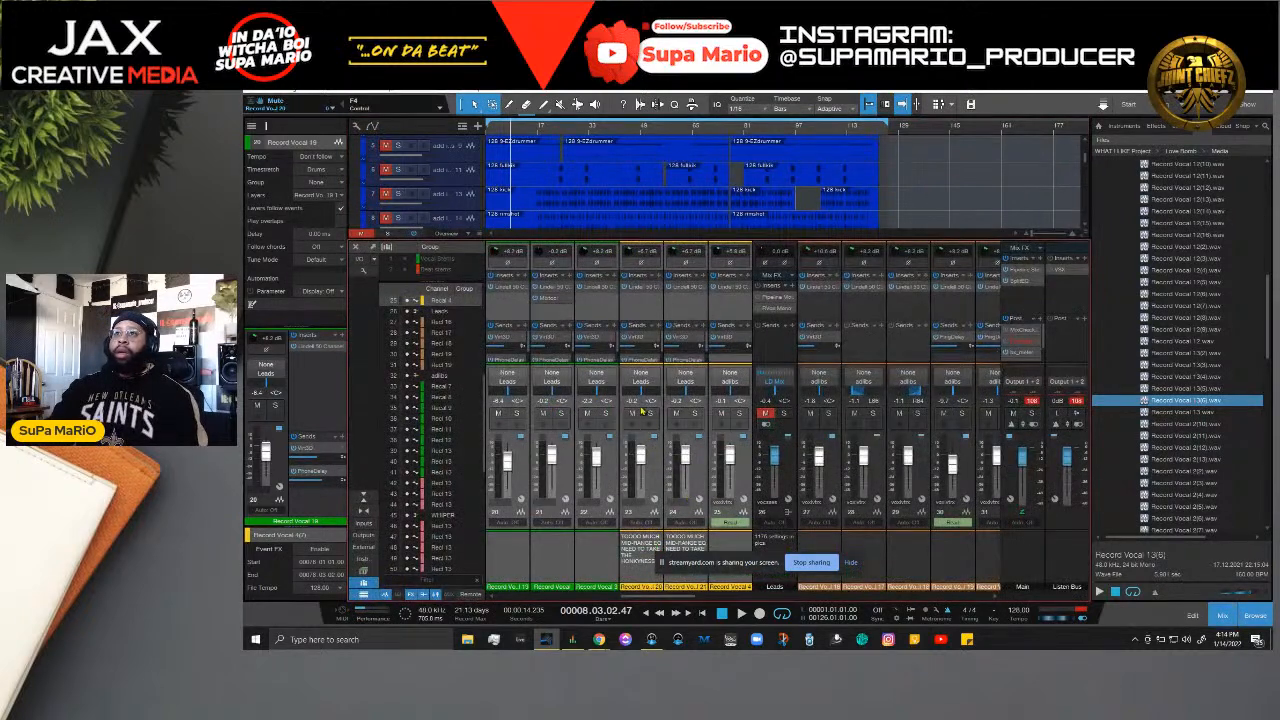
{"action": "left_click", "coordinate": [632, 413]}
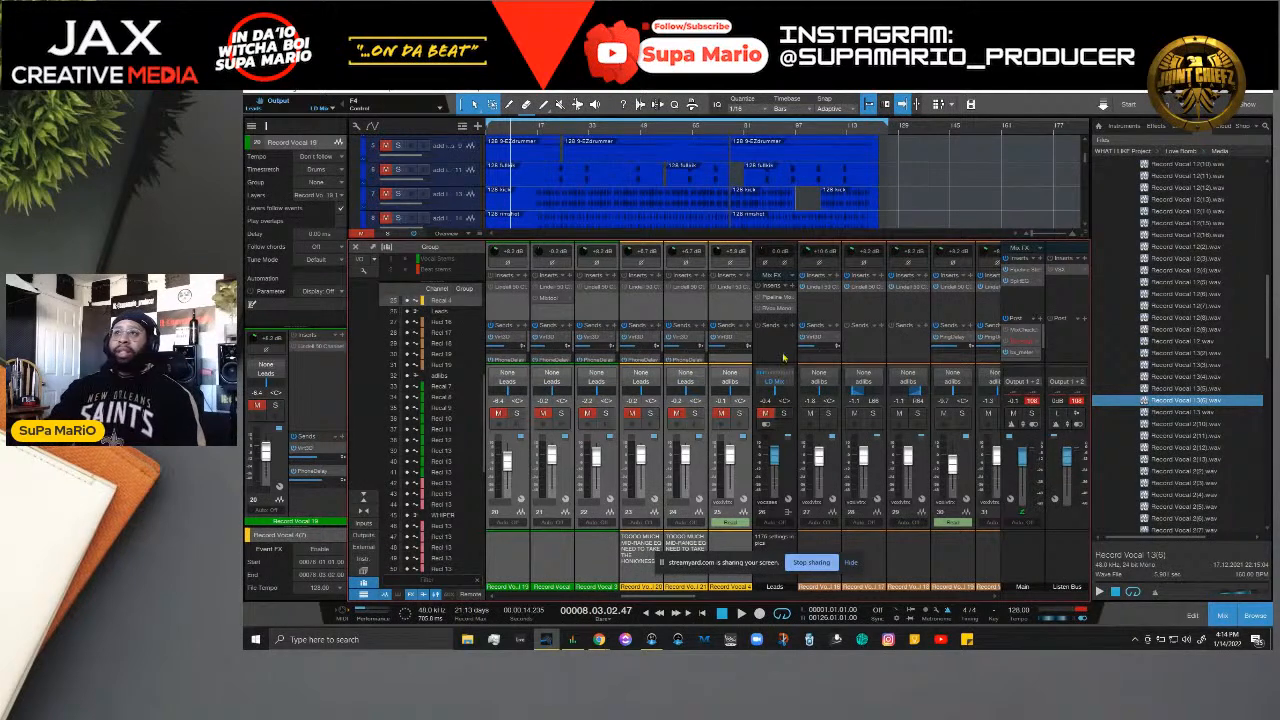
Step: Play the song from bar 15 while showing the Lead vox print channel, and stop playback
{"action": "left_click", "coordinate": [538, 132]}
{"action": "key", "text": "space"}
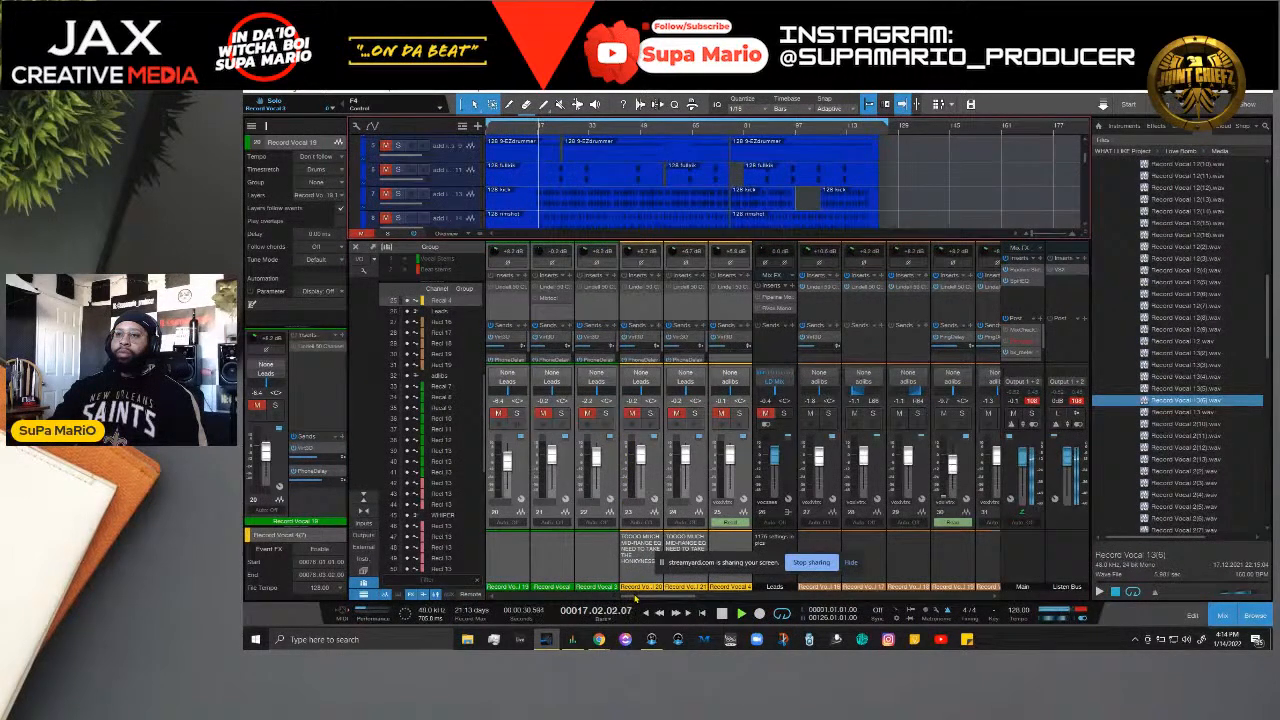
{"action": "left_click_drag", "start_coordinate": [636, 598], "coordinate": [601, 596]}
{"action": "key", "text": "space"}
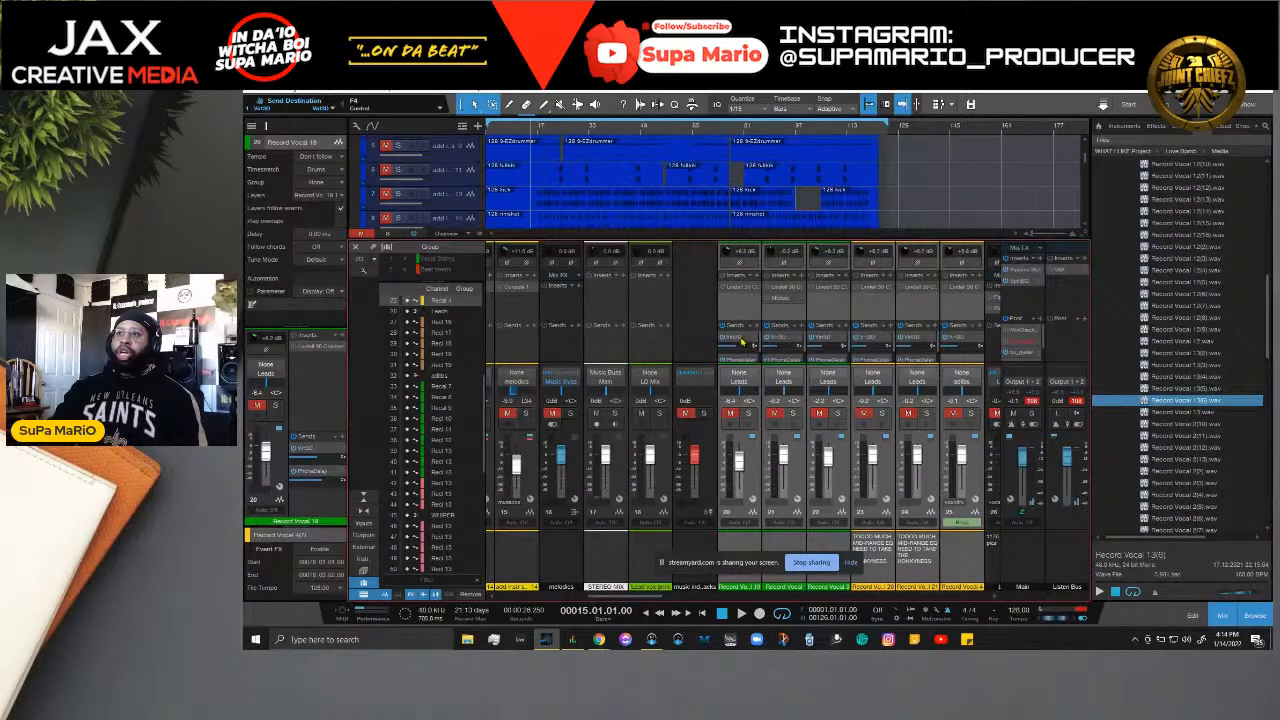
Step: Copy the first send from the Record Vocal 19 channel to Lead vox print, close its Pipeline XT window, and play back
{"action": "left_click", "coordinate": [679, 337]}
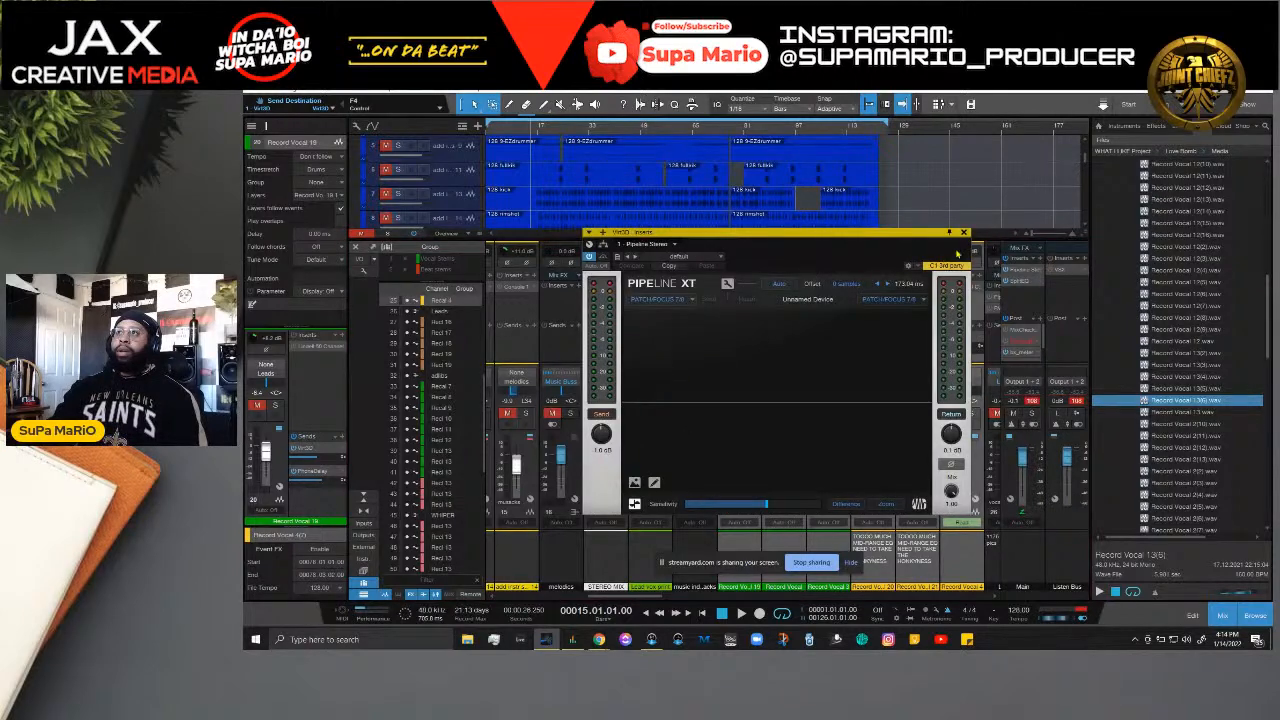
{"action": "left_click", "coordinate": [963, 233]}
{"action": "key", "text": "space"}
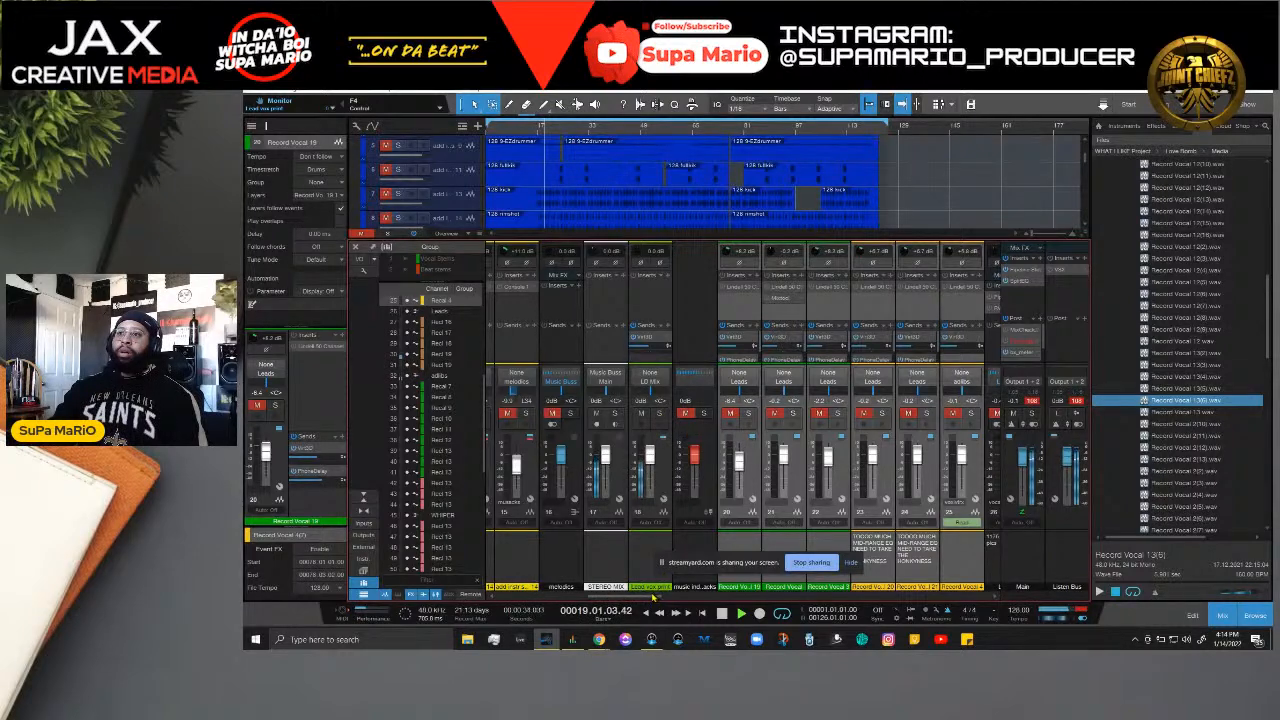
Step: Copy the PhoneDelay send from the Record Vocal 19 channel to Lead vox print and close the Repeater window
{"action": "left_click_drag", "start_coordinate": [652, 597], "coordinate": [670, 598]}
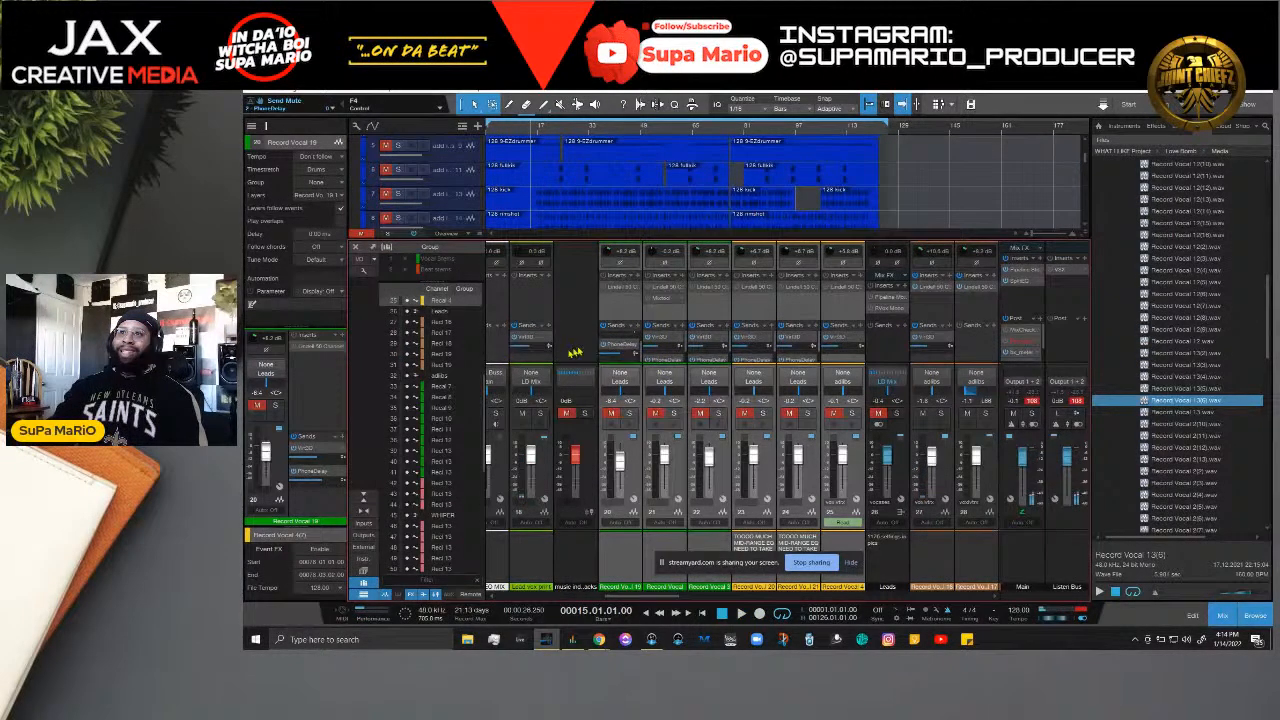
{"action": "left_click_drag", "start_coordinate": [614, 350], "coordinate": [537, 364]}
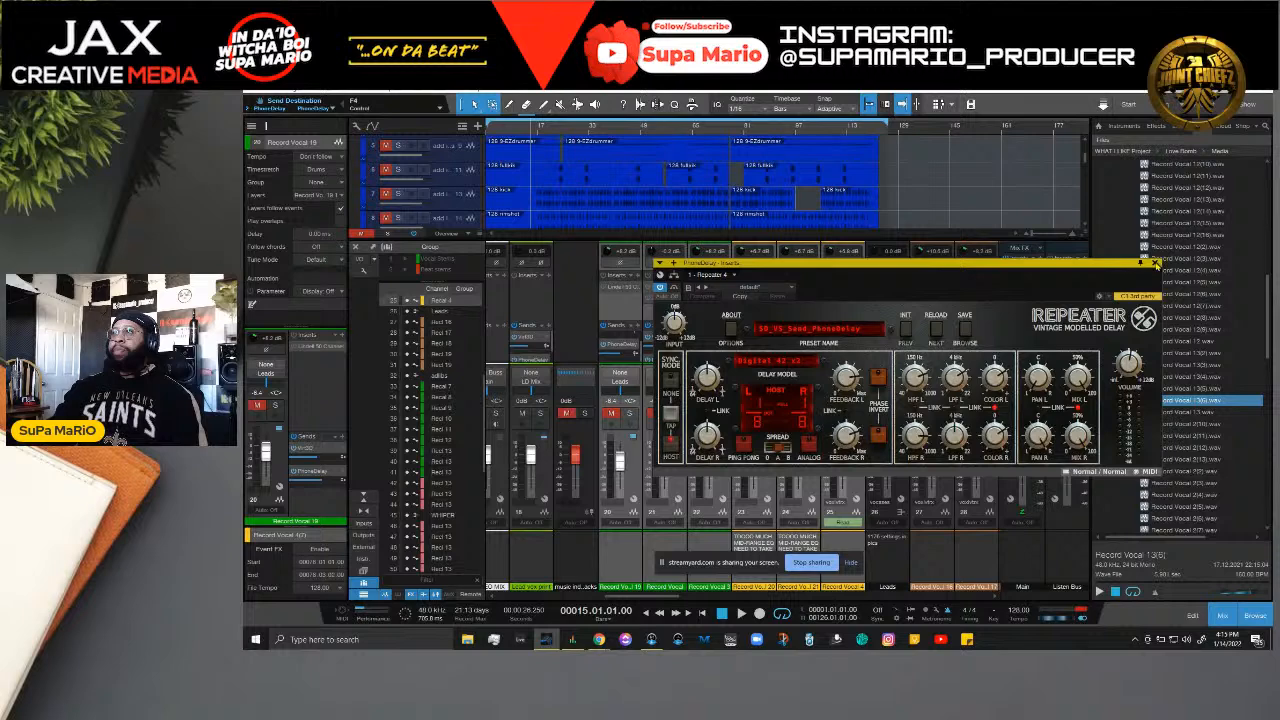
{"action": "left_click", "coordinate": [1156, 263]}
{"action": "left_click_drag", "start_coordinate": [731, 343], "coordinate": [687, 358]}
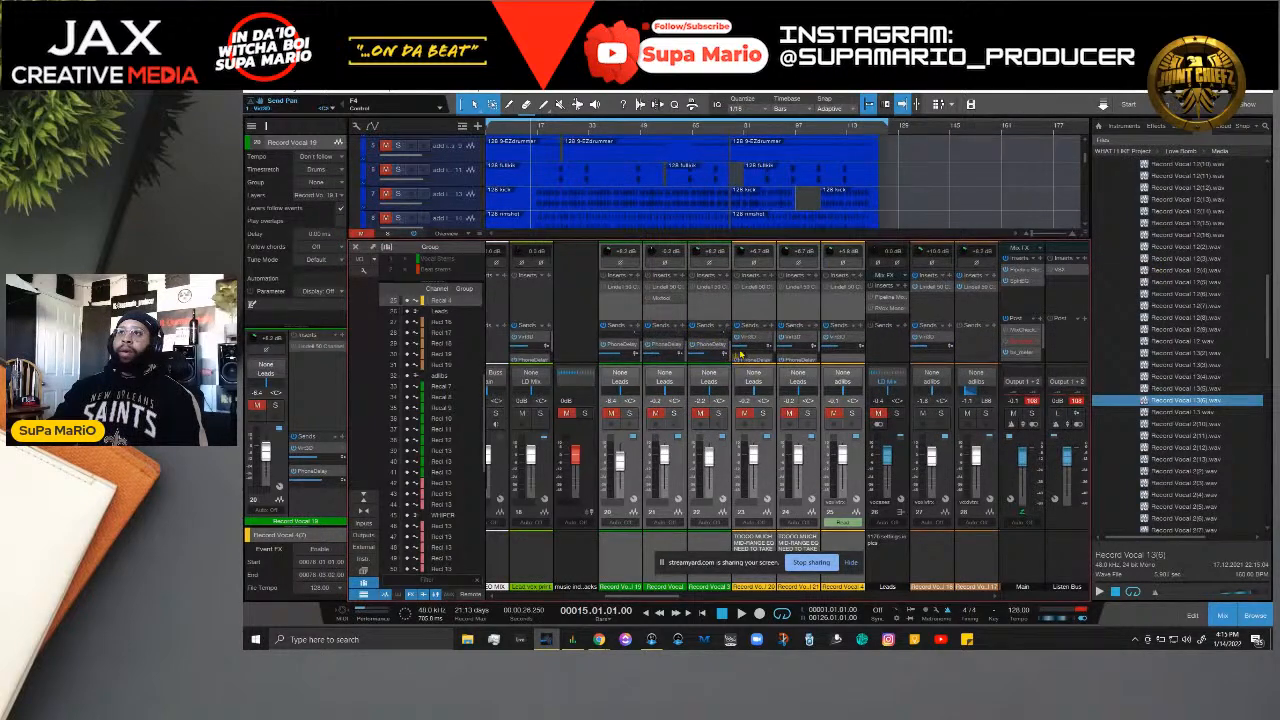
Step: Lower the PhoneDelay send level on Lead vox print while listening to playback, and stop
{"action": "key", "text": "space"}
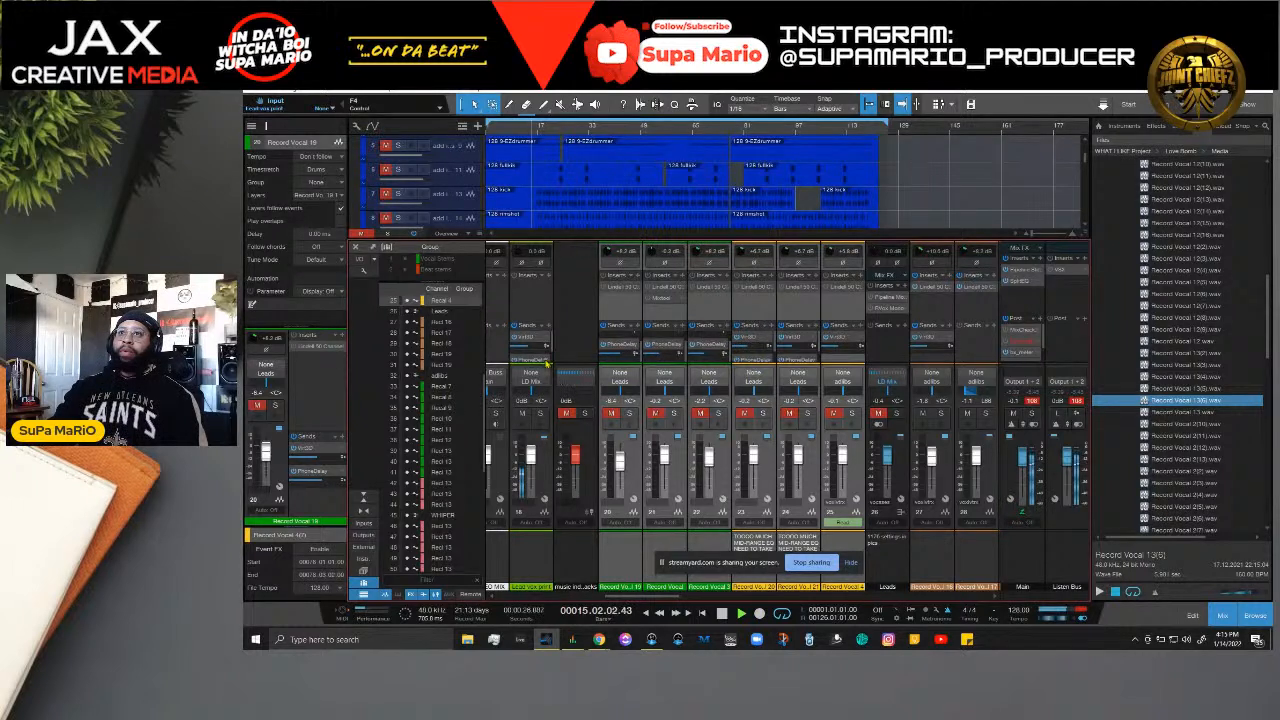
{"action": "left_click_drag", "start_coordinate": [555, 348], "coordinate": [555, 358]}
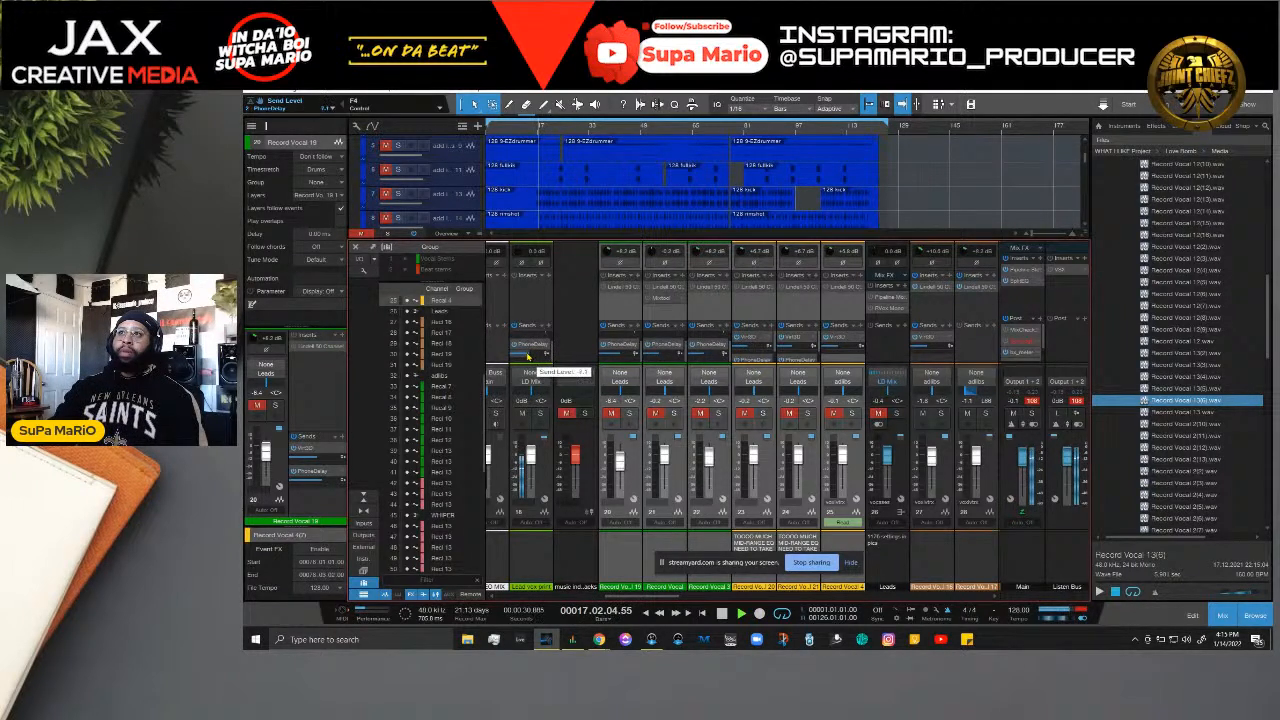
{"action": "scroll", "coordinate": [527, 357], "scroll_direction": "down", "scroll_amount": 5}
{"action": "scroll", "coordinate": [528, 356], "scroll_direction": "down", "scroll_amount": 5}
{"action": "scroll", "coordinate": [527, 357], "scroll_direction": "down", "scroll_amount": 3}
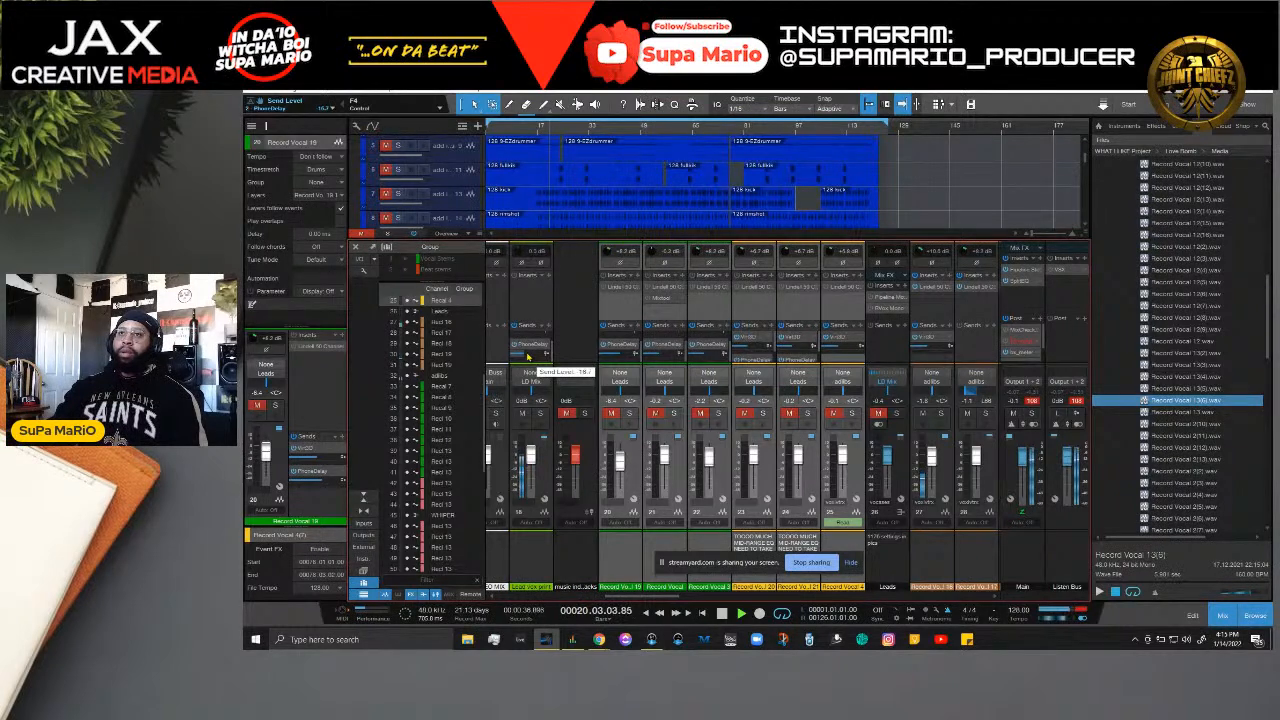
{"action": "scroll", "coordinate": [528, 356], "scroll_direction": "down", "scroll_amount": 4}
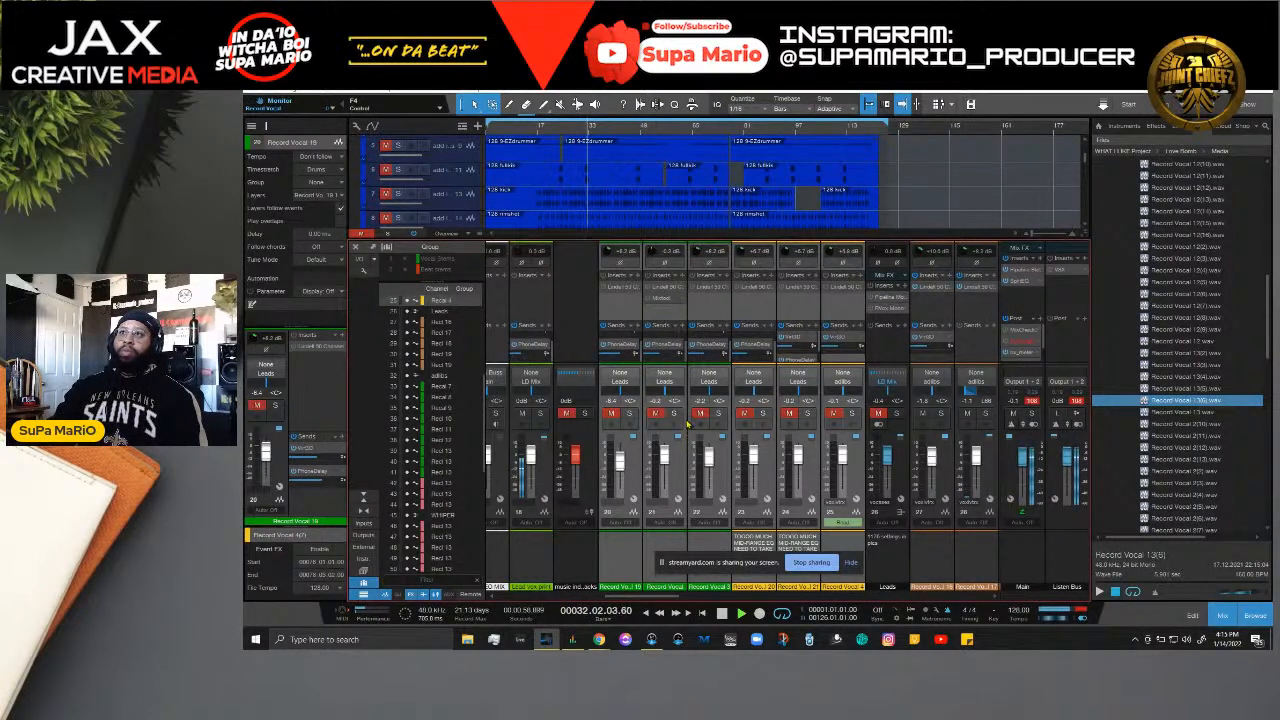
{"action": "key", "text": "space"}
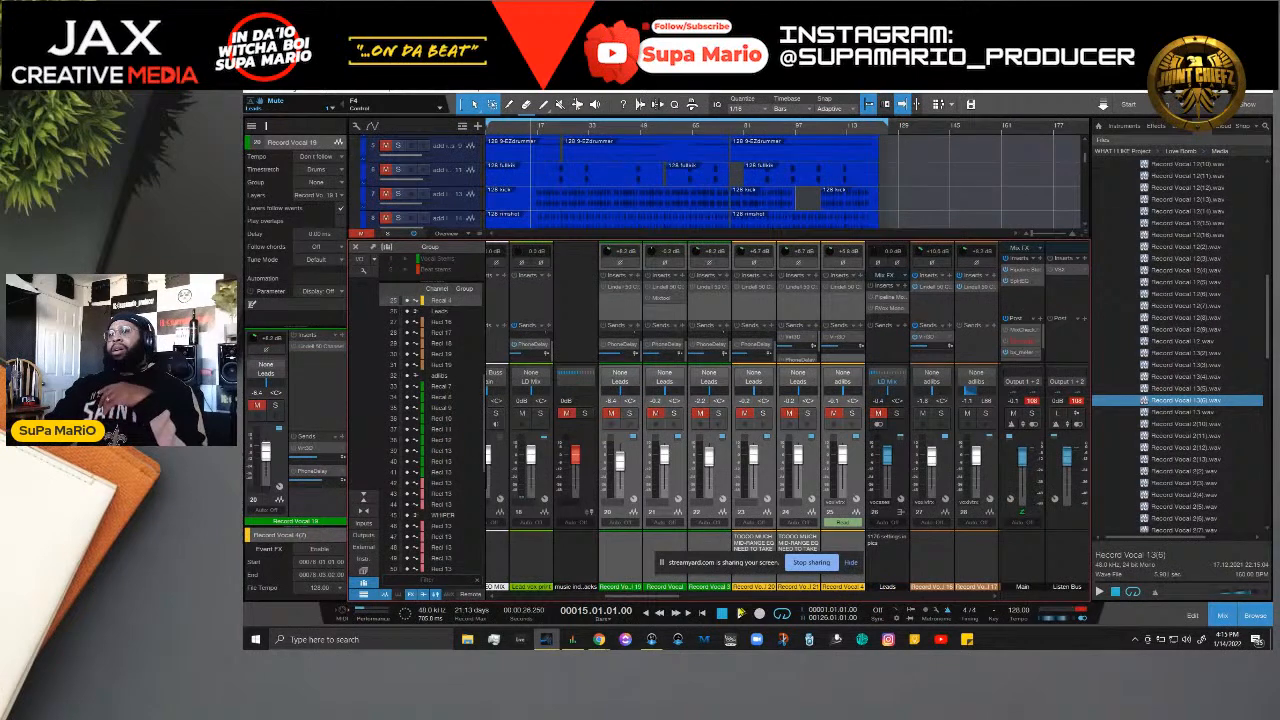
Step: Bring the STEREO MIX and Lead vox print channels into view and show the mixer's Scenes list
{"action": "mouse_move", "coordinate": [672, 598]}
{"action": "left_mouse_down"}
{"action": "mouse_move", "coordinate": [907, 597]}
{"action": "mouse_move", "coordinate": [673, 588]}
{"action": "left_mouse_up"}
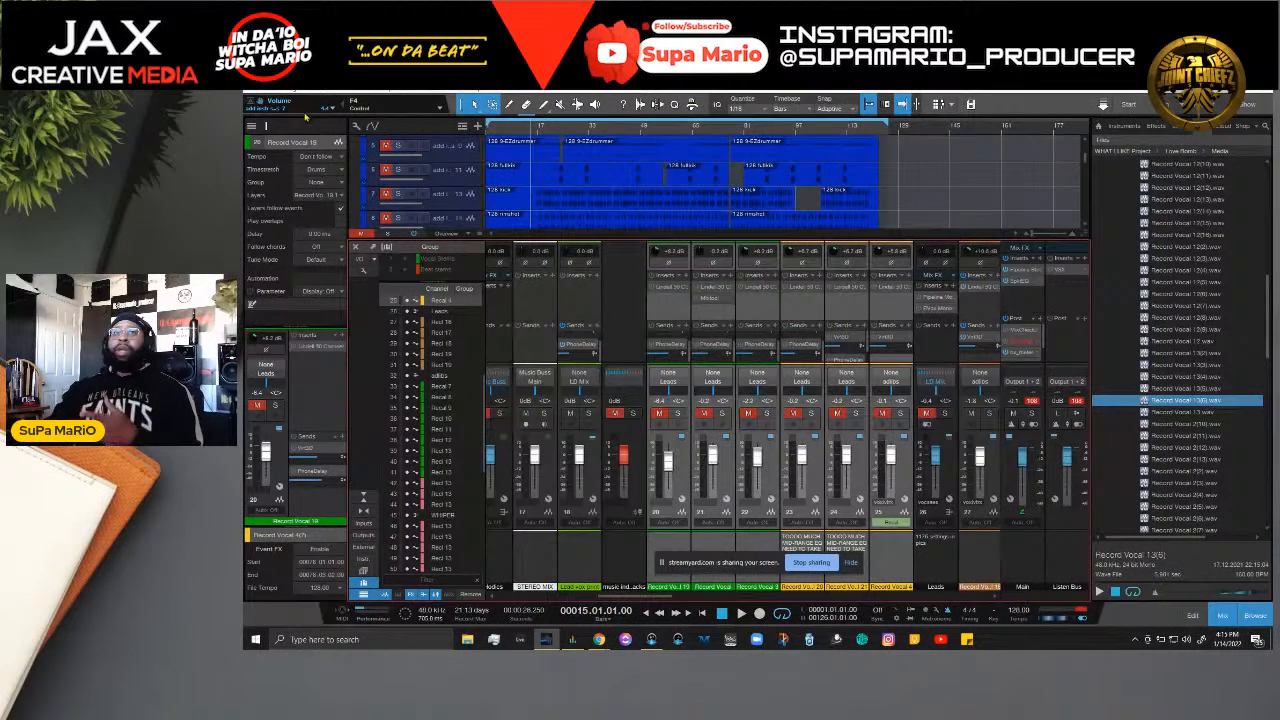
{"action": "left_click", "coordinate": [252, 97]}
{"action": "left_click", "coordinate": [272, 214]}
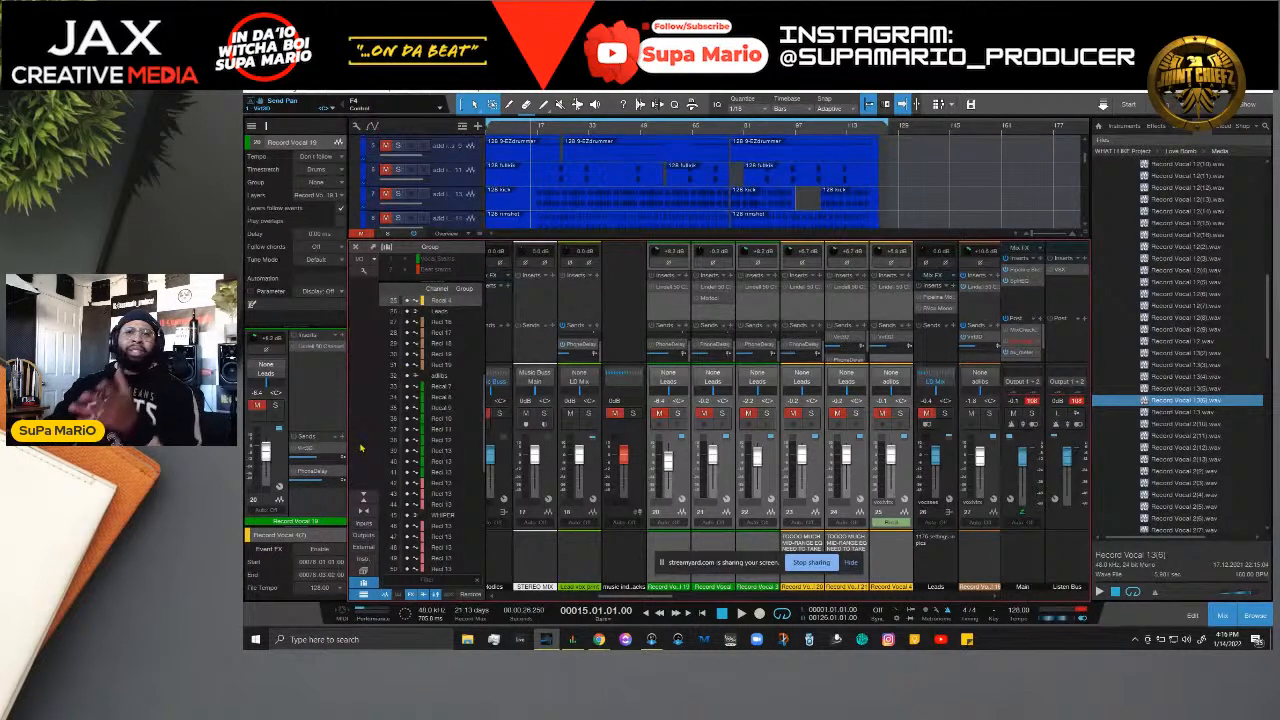
{"action": "left_click", "coordinate": [363, 570]}
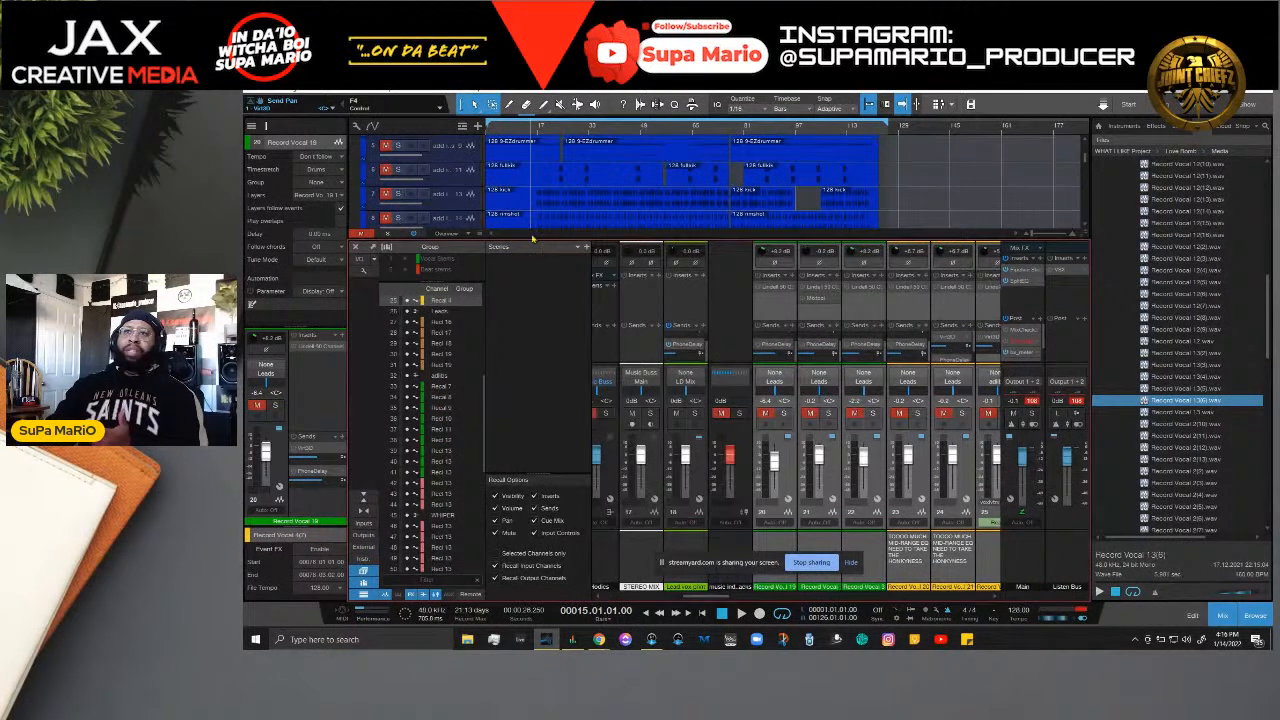
Step: Add a mixer scene named Indica Final Mix w Prints
{"action": "left_click", "coordinate": [588, 248]}
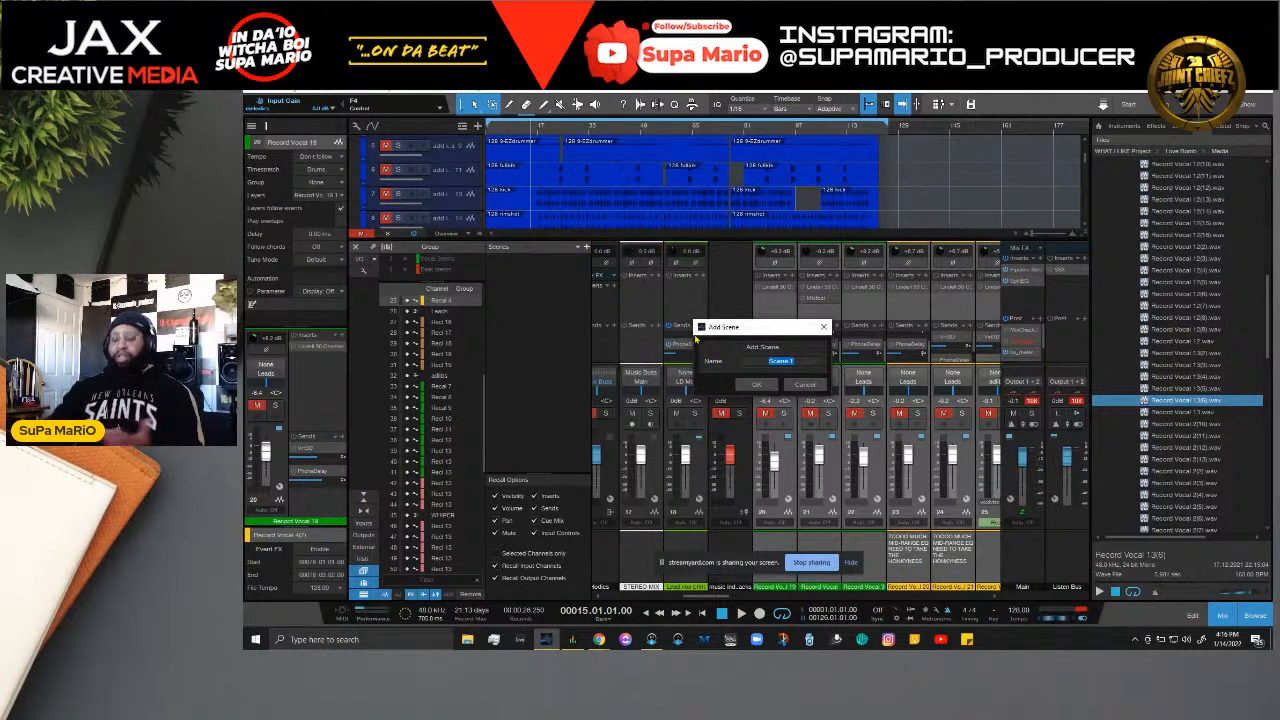
{"action": "key", "text": "BackSpace"}
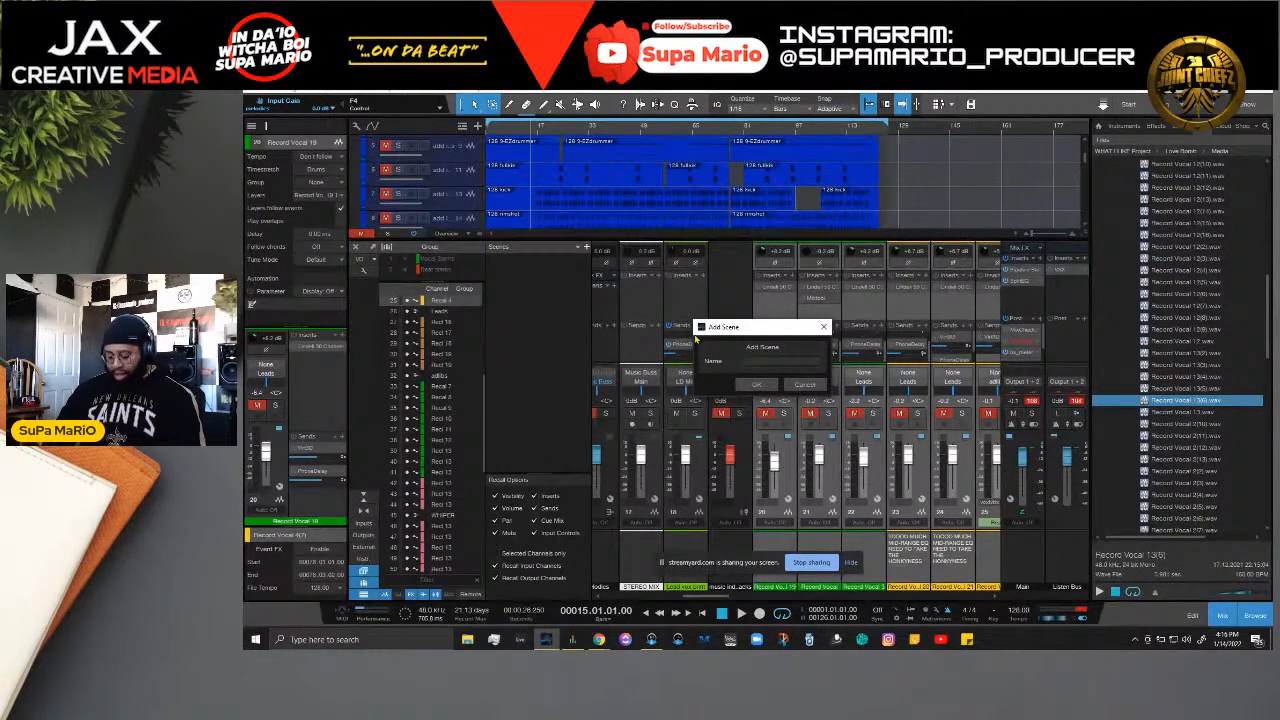
{"action": "type", "text": "Individual "}
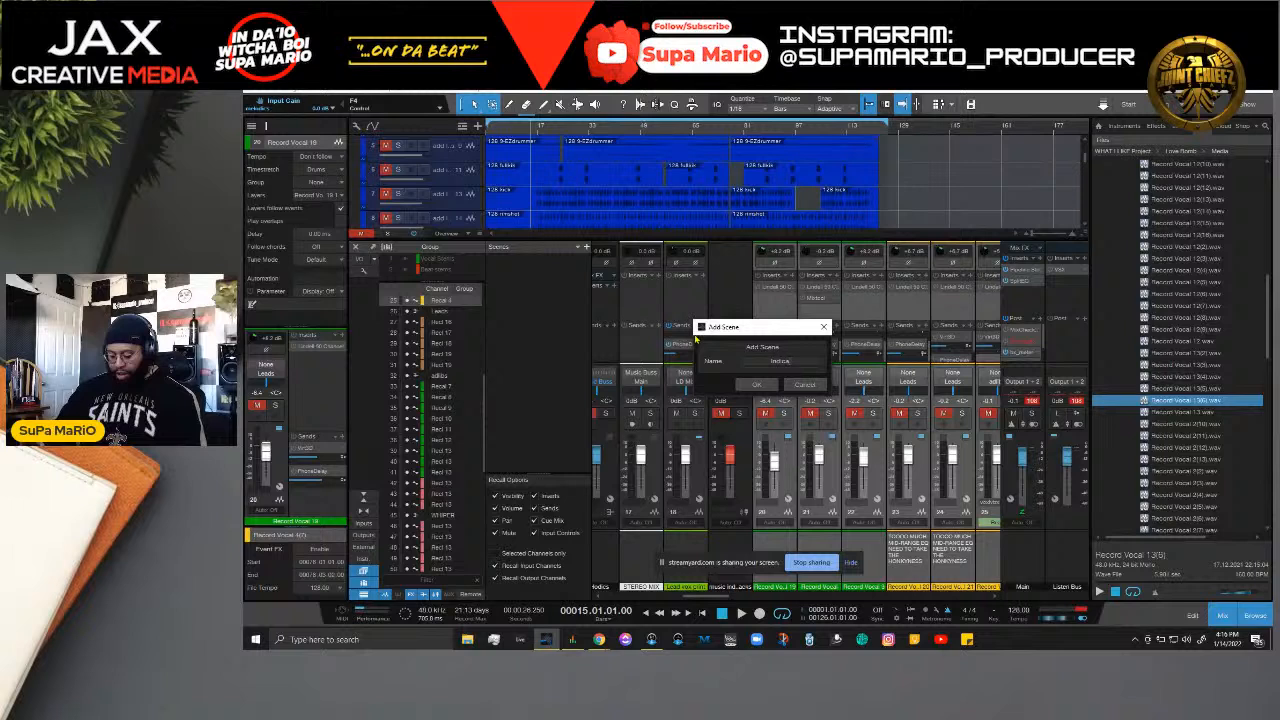
{"action": "type", "text": "Final Mix"}
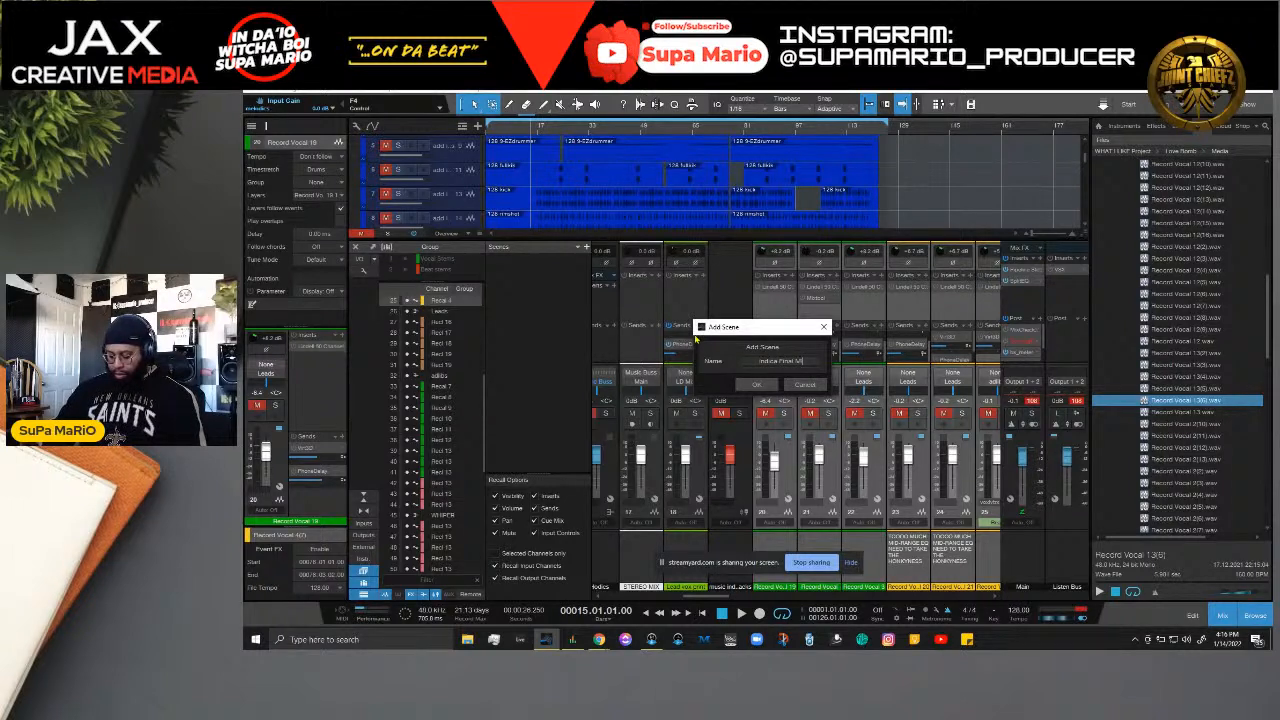
{"action": "type", "text": " w Prem"}
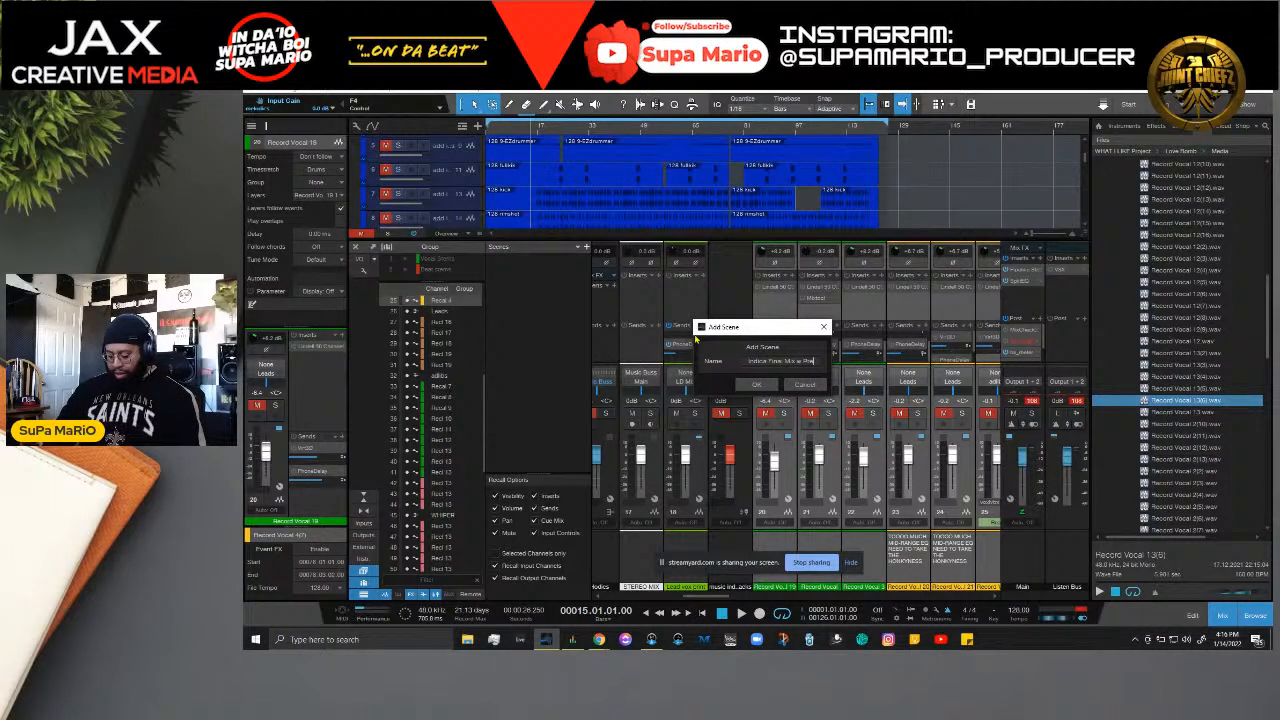
{"action": "type", "text": "u"}
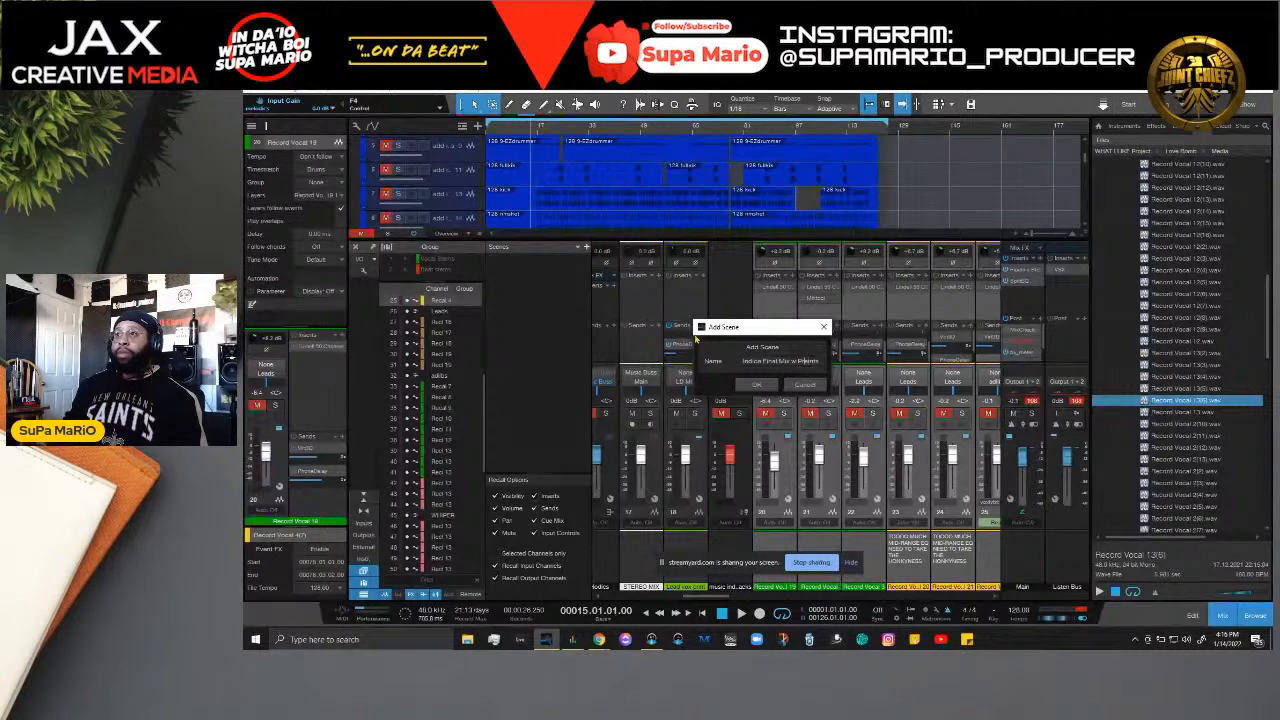
{"action": "type", "text": "m"}
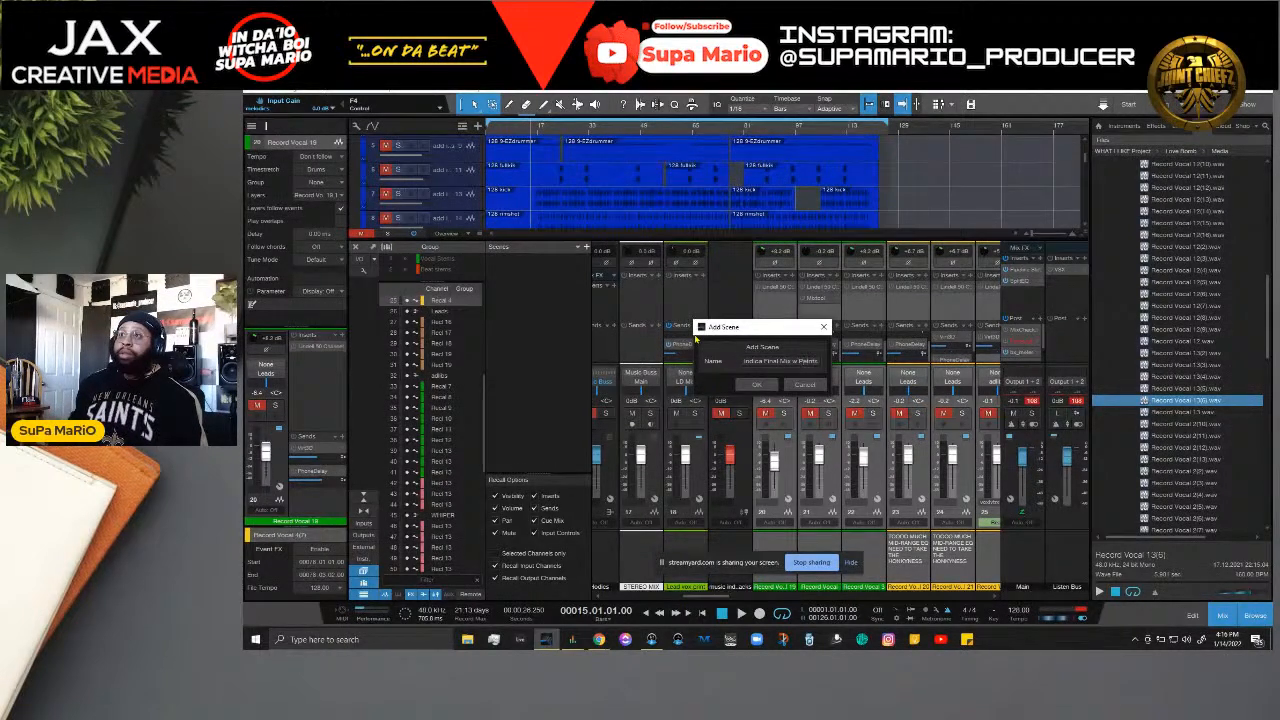
{"action": "key", "text": "BackSpace"}
{"action": "type", "text": "r"}
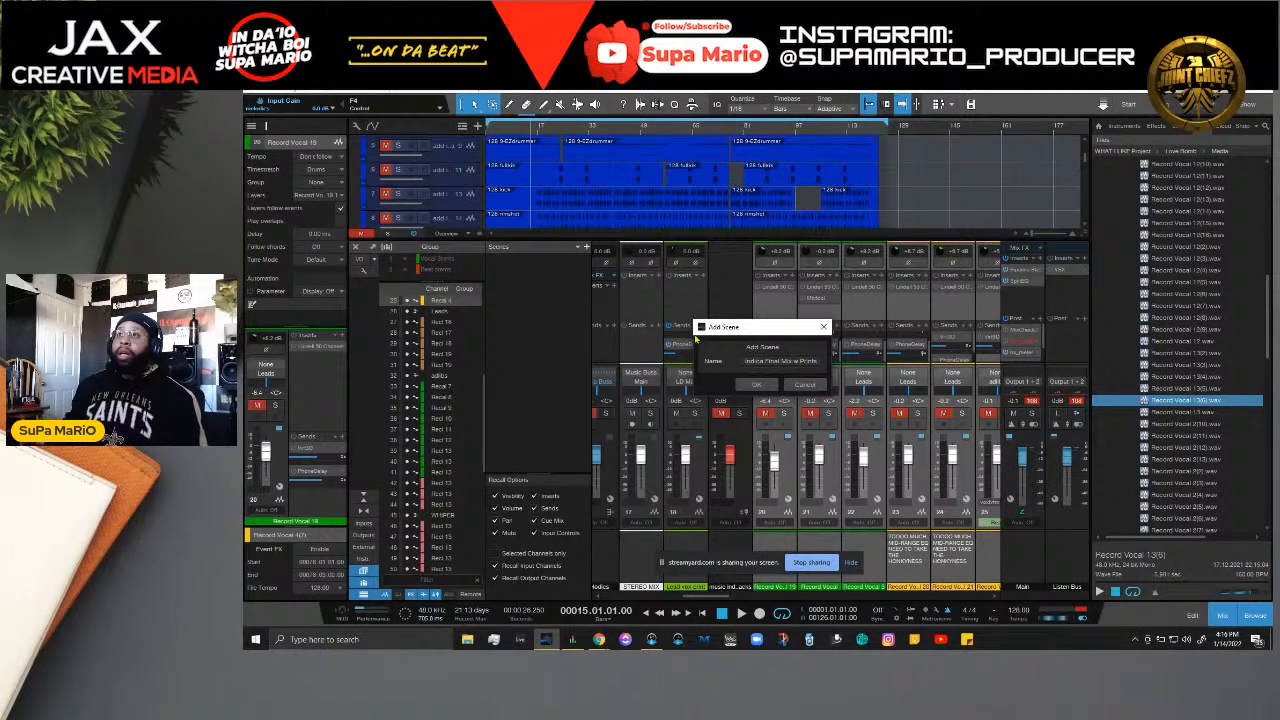
{"action": "left_click", "coordinate": [755, 385]}
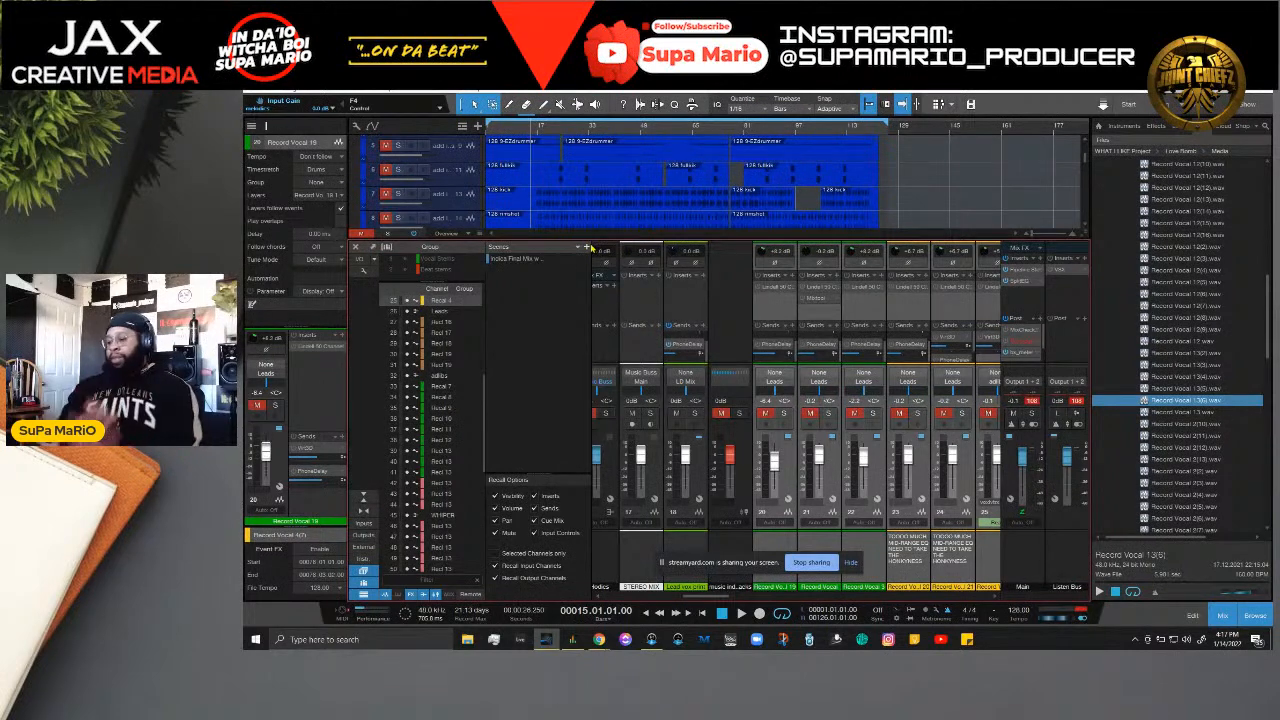
Step: Open the stem export settings for the song and set the export sample rate to 48.0 kHz
{"action": "left_click", "coordinate": [298, 95]}
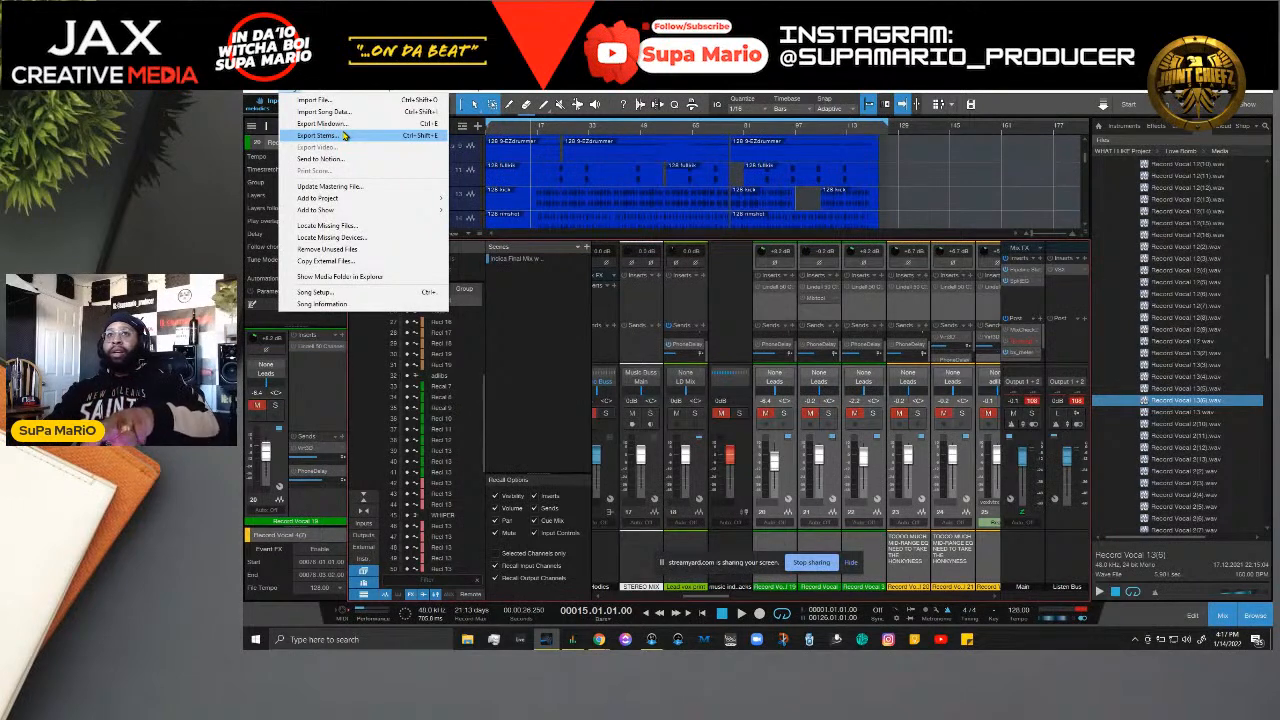
{"action": "left_click", "coordinate": [344, 135]}
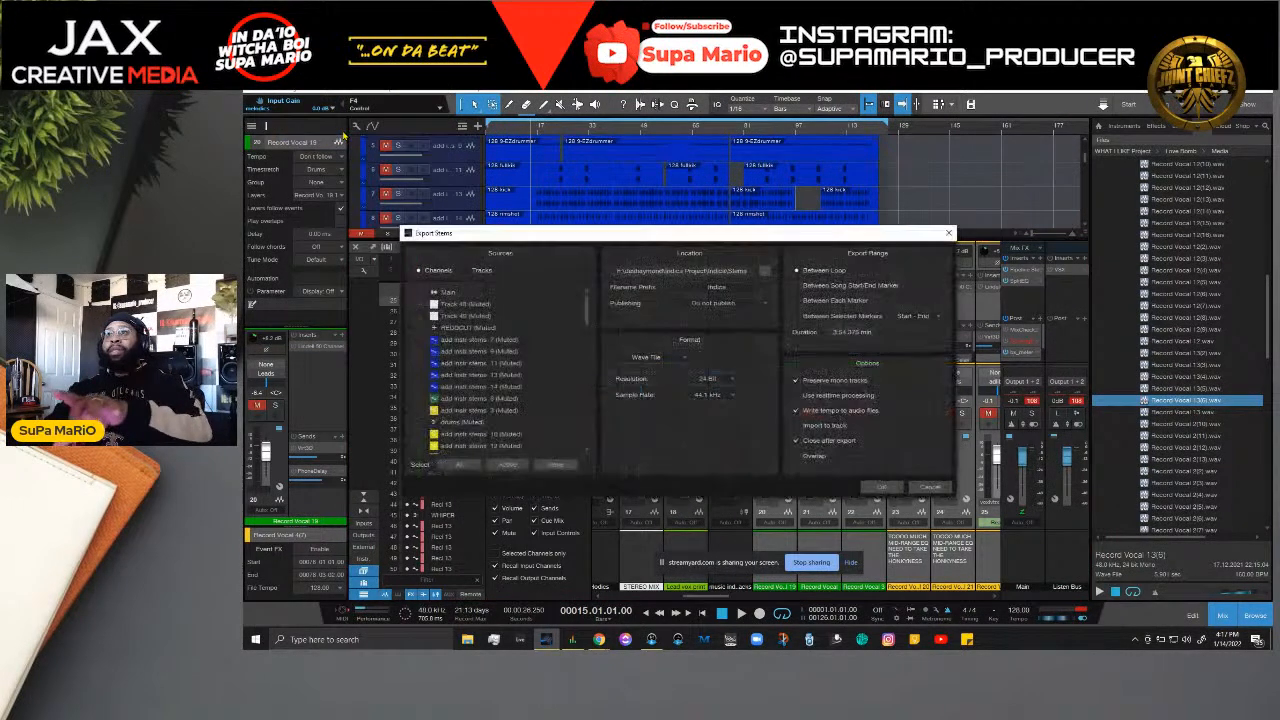
{"action": "left_click_drag", "start_coordinate": [597, 226], "coordinate": [811, 271]}
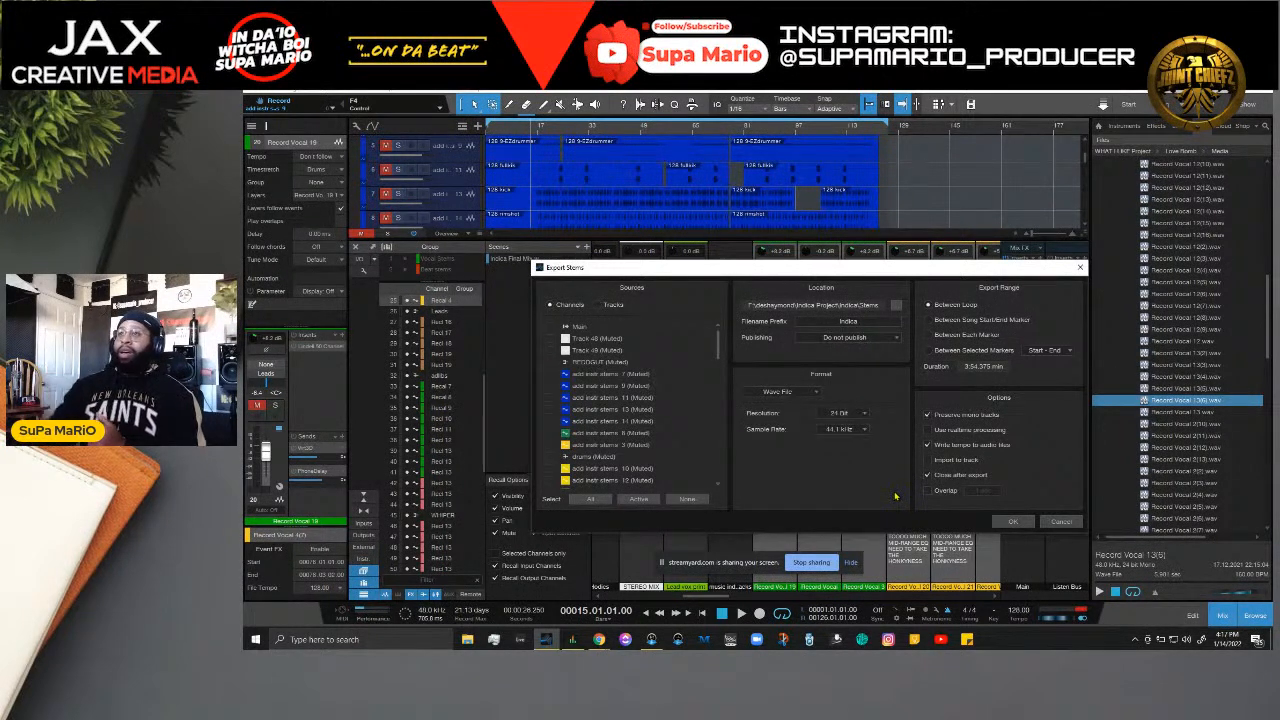
{"action": "left_click", "coordinate": [847, 430]}
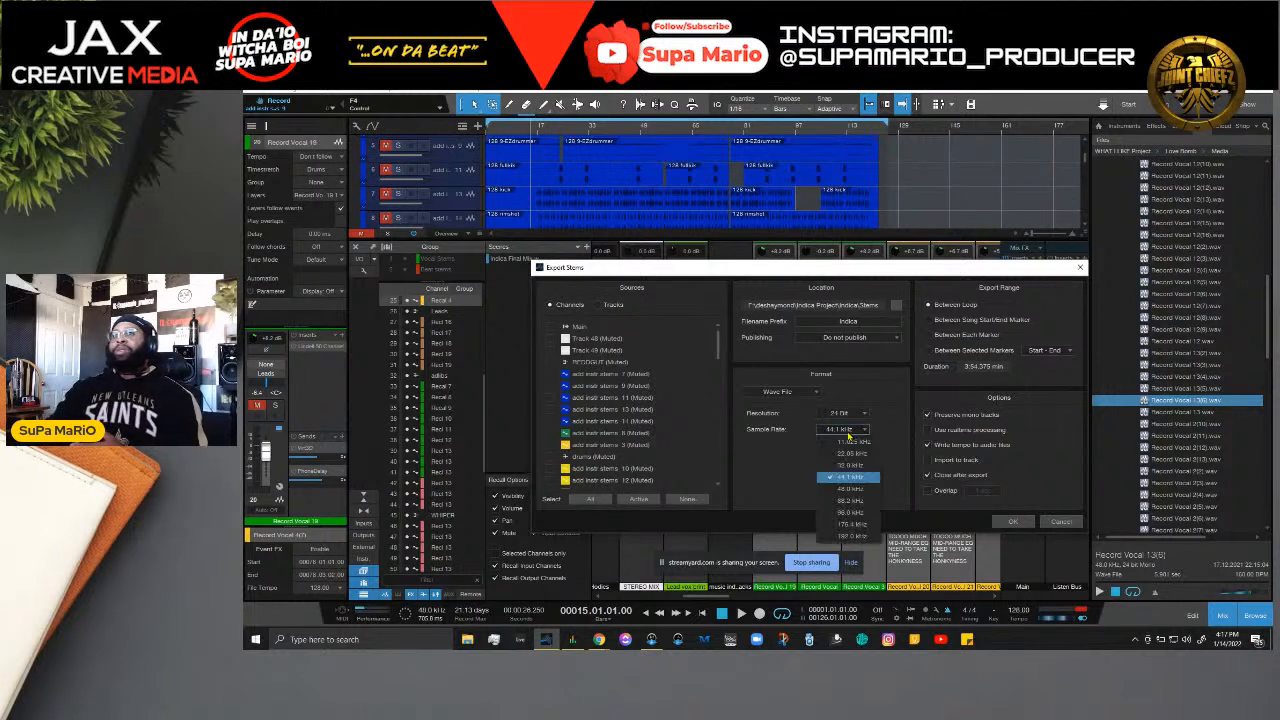
{"action": "left_click", "coordinate": [853, 491]}
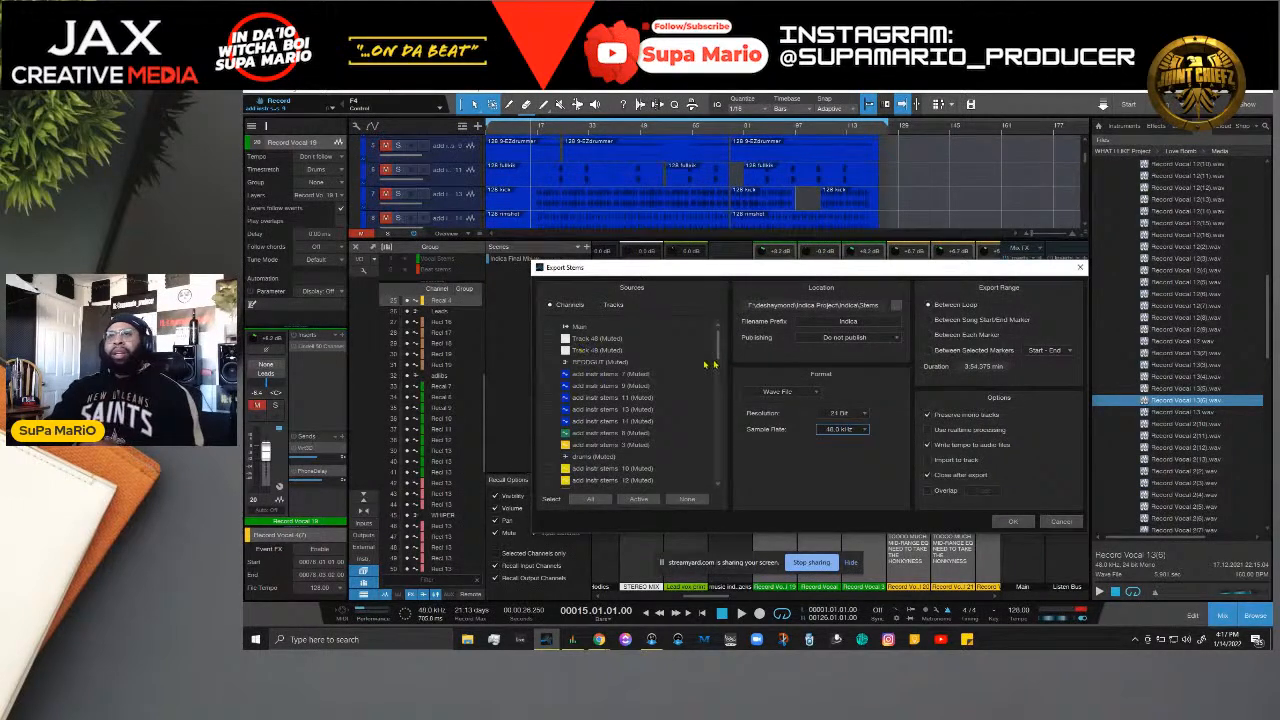
Step: Include the Main channel in the stem export sources
{"action": "mouse_move", "coordinate": [718, 349]}
{"action": "left_mouse_down"}
{"action": "mouse_move", "coordinate": [725, 496]}
{"action": "mouse_move", "coordinate": [725, 341]}
{"action": "left_mouse_up"}
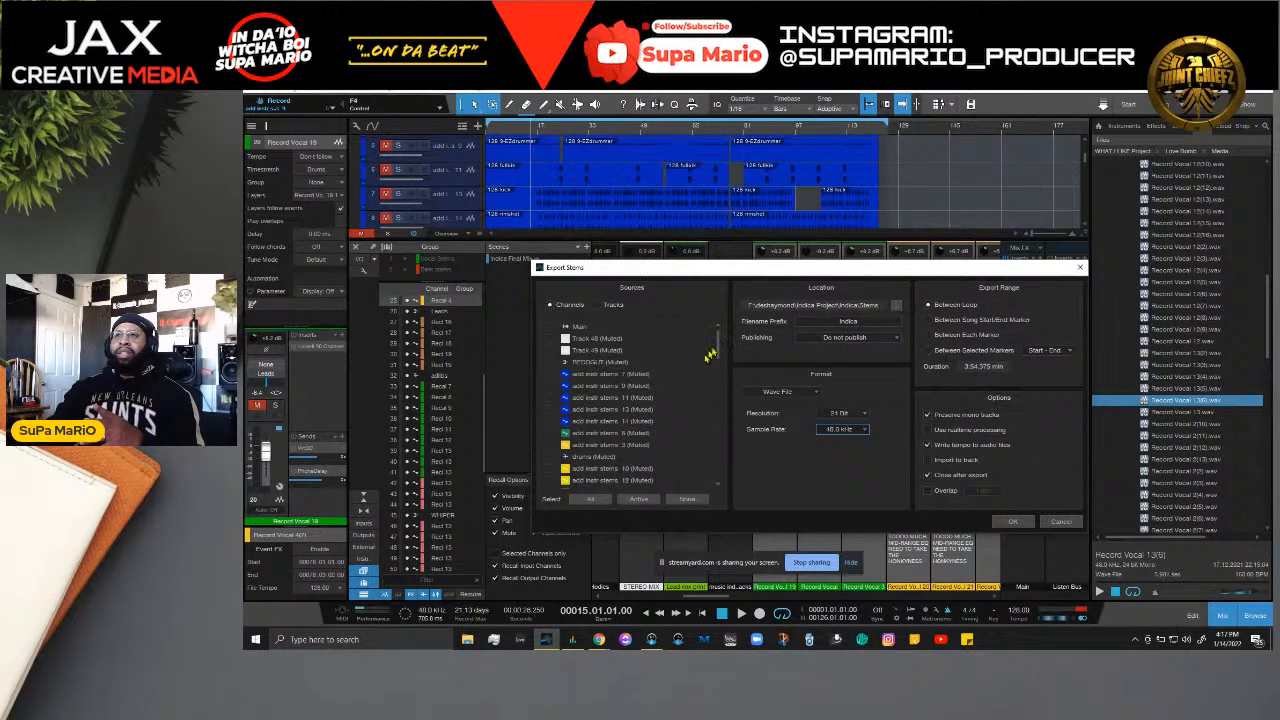
{"action": "left_click_drag", "start_coordinate": [719, 346], "coordinate": [690, 377]}
{"action": "scroll", "coordinate": [689, 360], "scroll_direction": "up", "scroll_amount": 6}
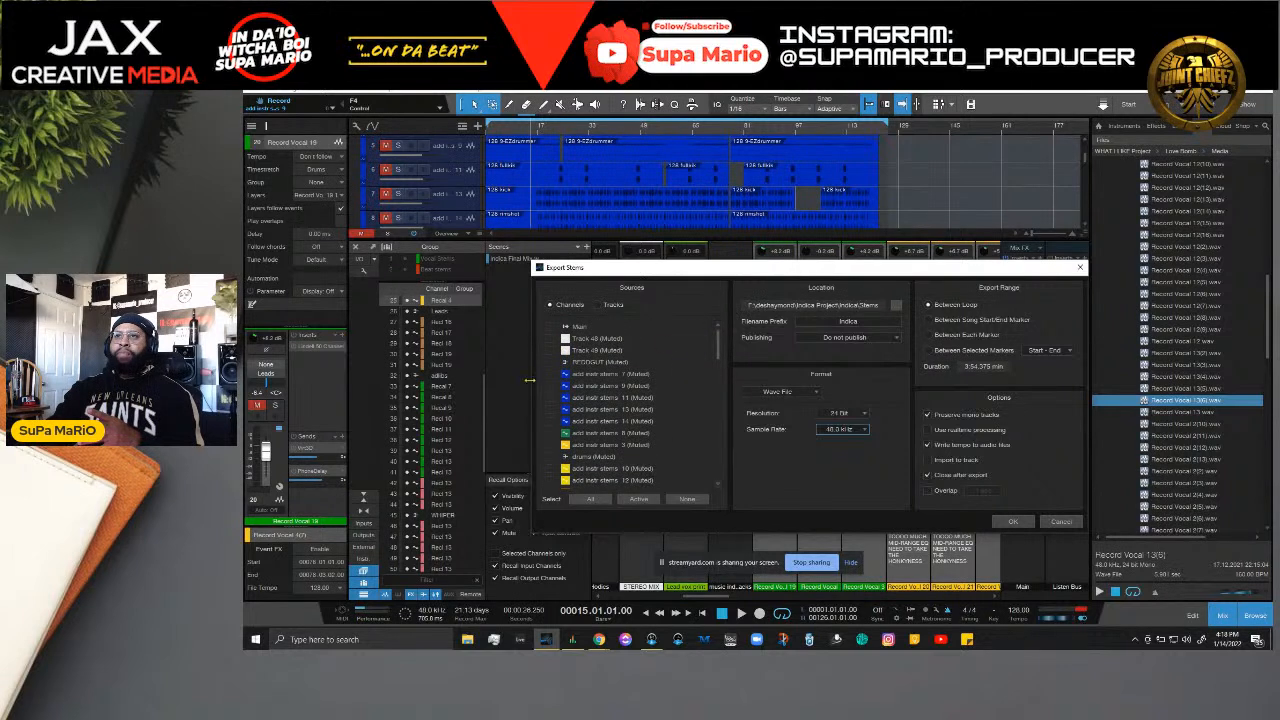
{"action": "left_click", "coordinate": [550, 327]}
{"action": "scroll", "coordinate": [722, 380], "scroll_direction": "down", "scroll_amount": 10}
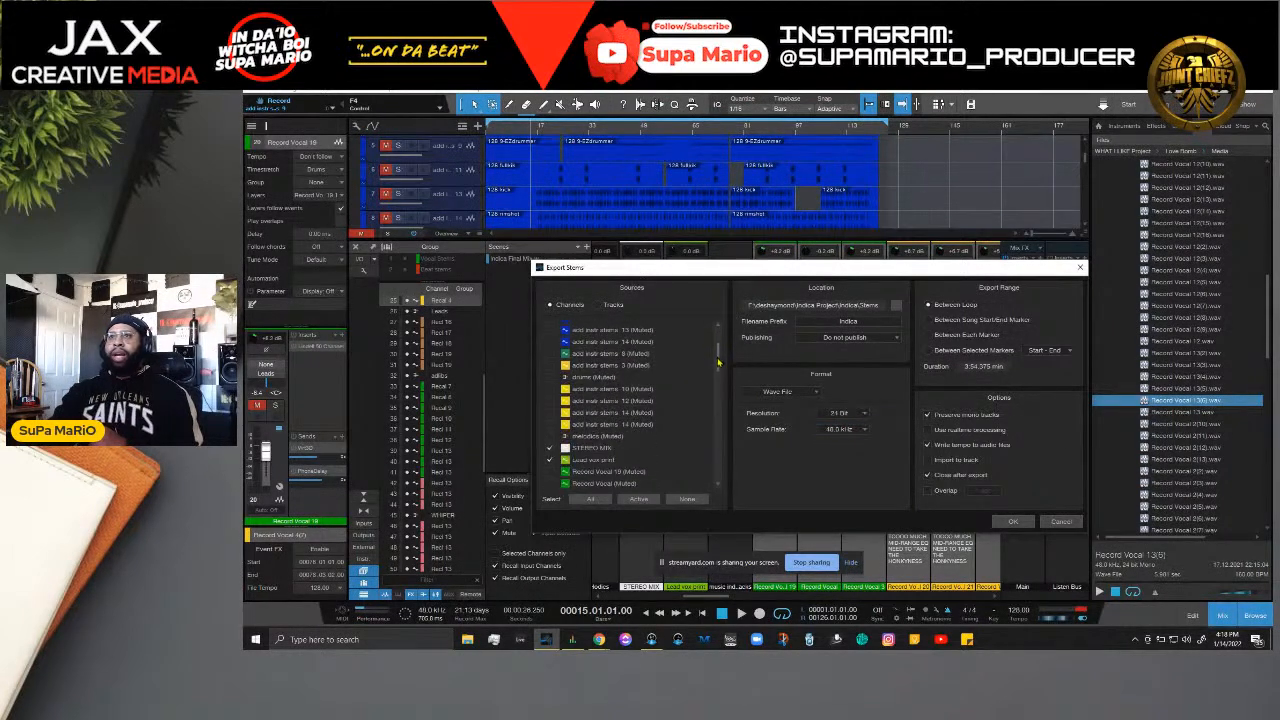
Step: Compare the Tracks and Channels export sources and review which channels are selected, down to the effect and mix buses
{"action": "left_click", "coordinate": [598, 306]}
{"action": "left_click_drag", "start_coordinate": [717, 362], "coordinate": [715, 333]}
{"action": "left_click", "coordinate": [548, 305]}
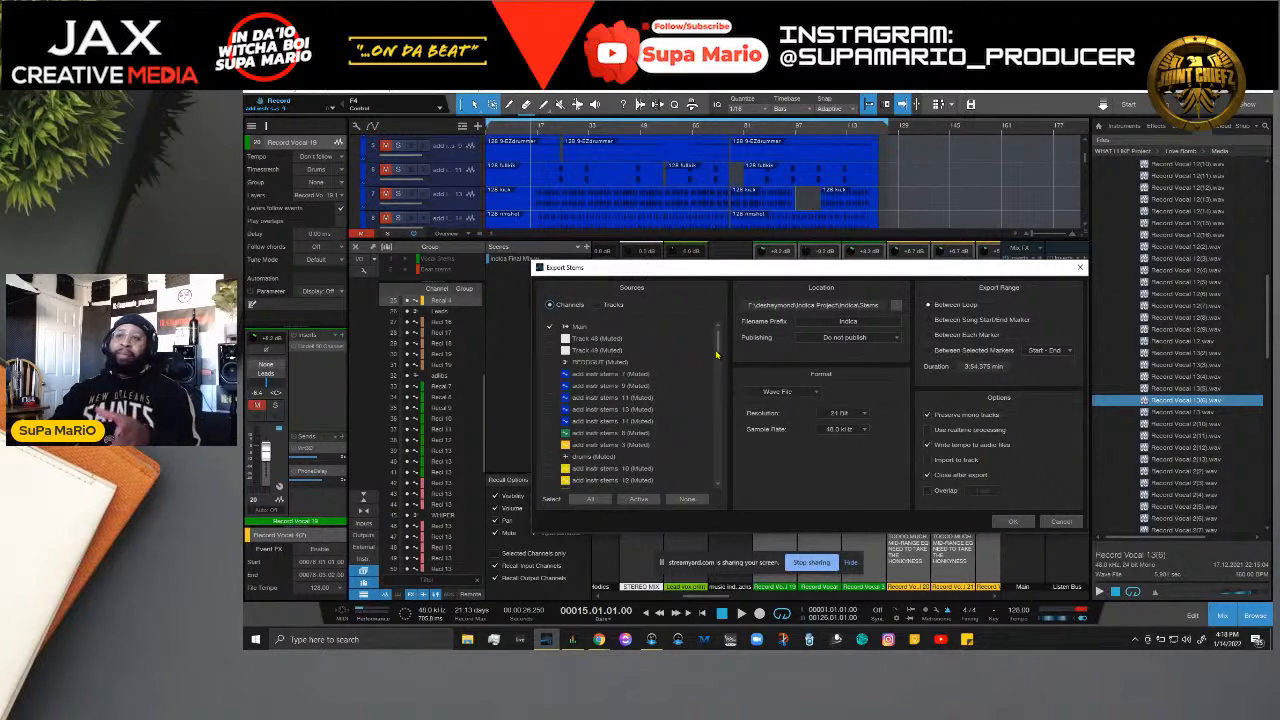
{"action": "left_click_drag", "start_coordinate": [716, 354], "coordinate": [722, 414]}
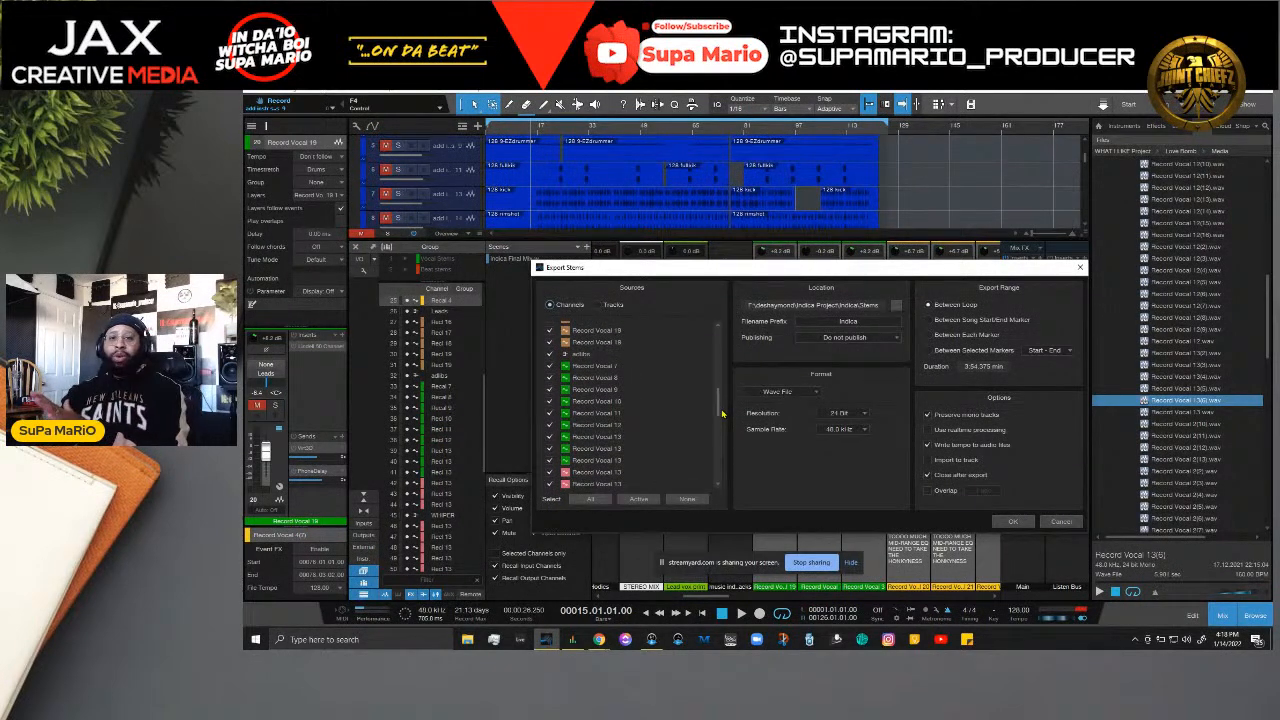
{"action": "left_click_drag", "start_coordinate": [722, 413], "coordinate": [689, 343]}
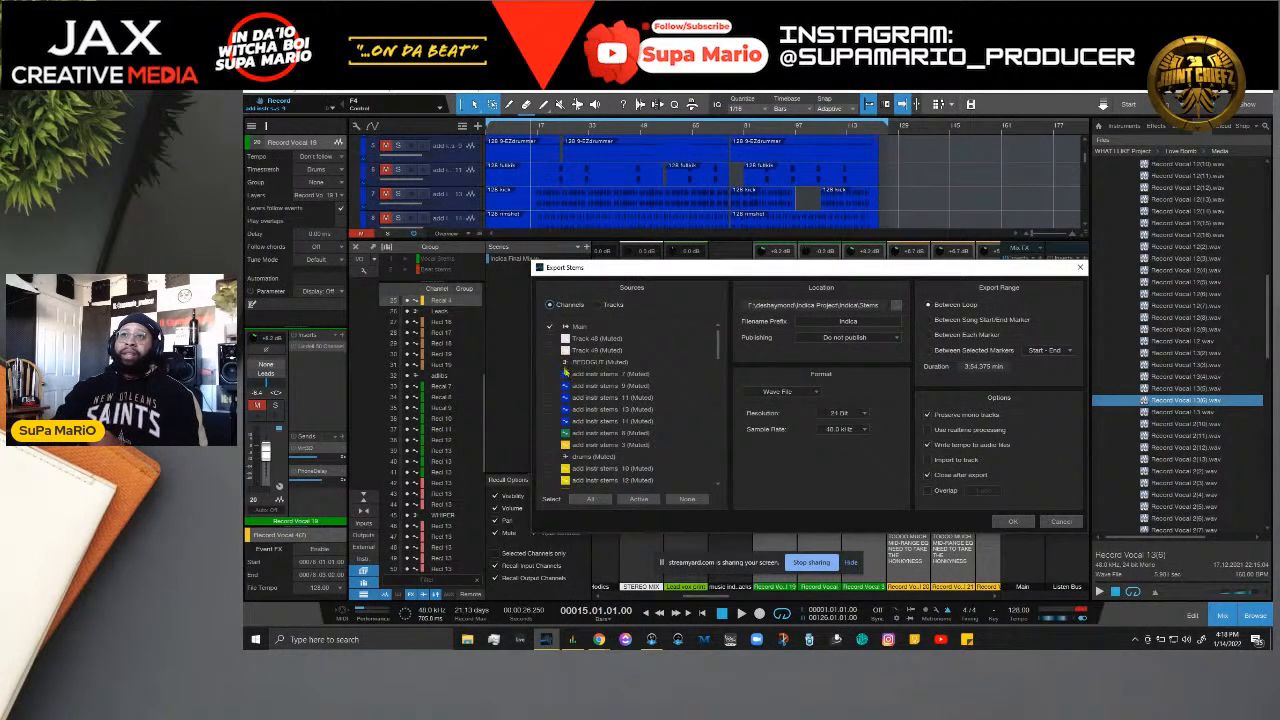
{"action": "left_click_drag", "start_coordinate": [716, 345], "coordinate": [720, 456]}
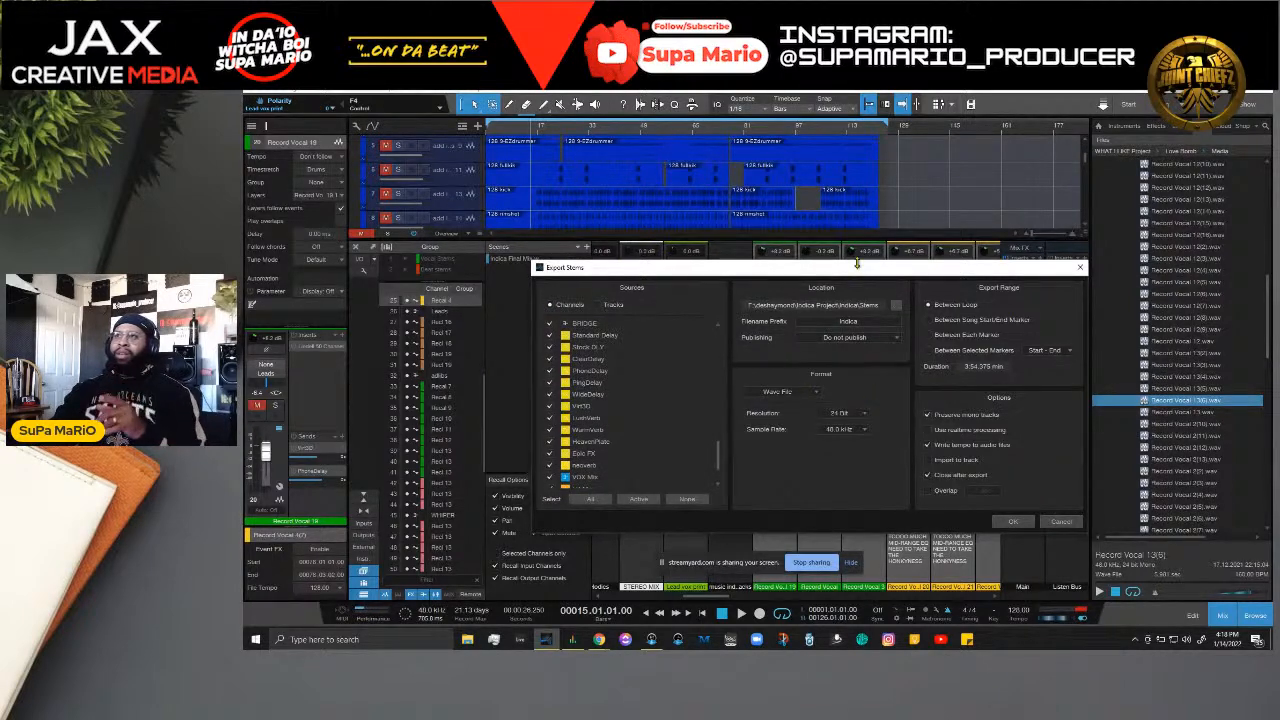
Step: Exclude Standard Delay, Stock DLY, LushVerb, WarmVerb, HeavenPlate, Epic FX and neoverb from the stem export, keeping ClearDelay included
{"action": "left_click_drag", "start_coordinate": [858, 270], "coordinate": [932, 238]}
{"action": "scroll", "coordinate": [749, 418], "scroll_direction": "up", "scroll_amount": 2}
{"action": "scroll", "coordinate": [749, 418], "scroll_direction": "down", "scroll_amount": 1}
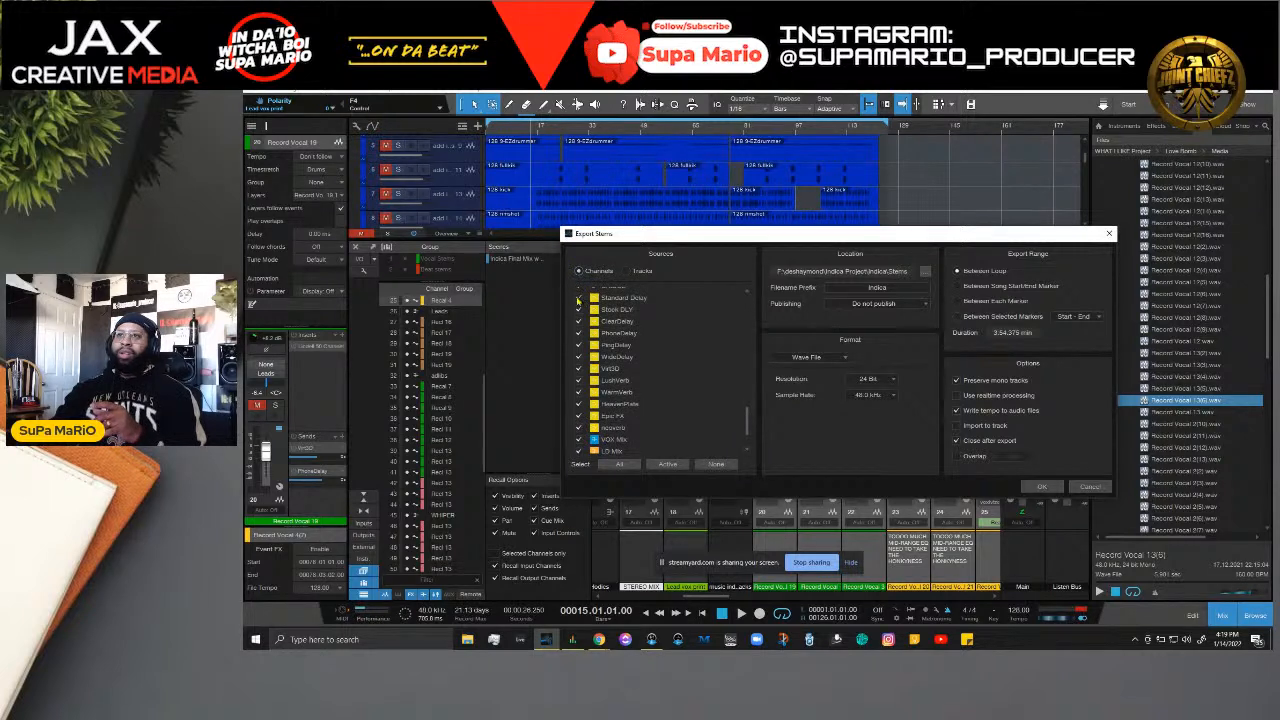
{"action": "left_click", "coordinate": [581, 321]}
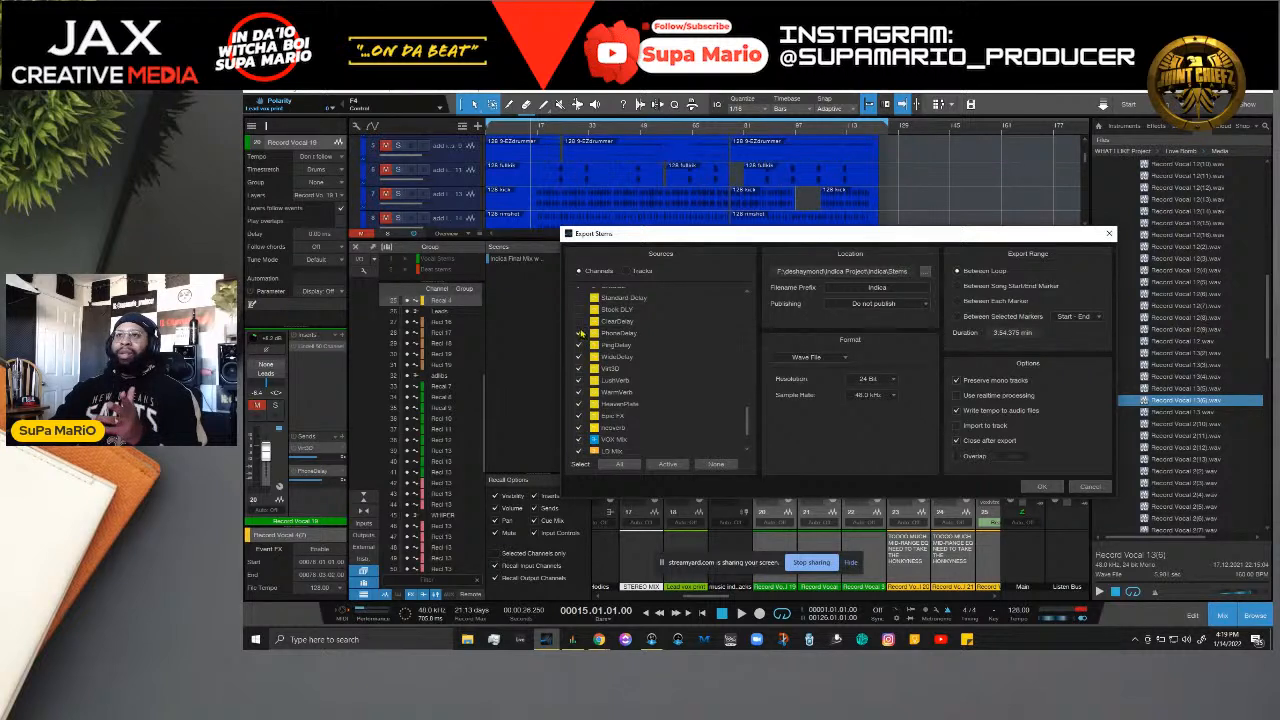
{"action": "left_click", "coordinate": [580, 381]}
{"action": "left_click", "coordinate": [580, 393]}
{"action": "left_click", "coordinate": [580, 405]}
{"action": "left_click", "coordinate": [580, 417]}
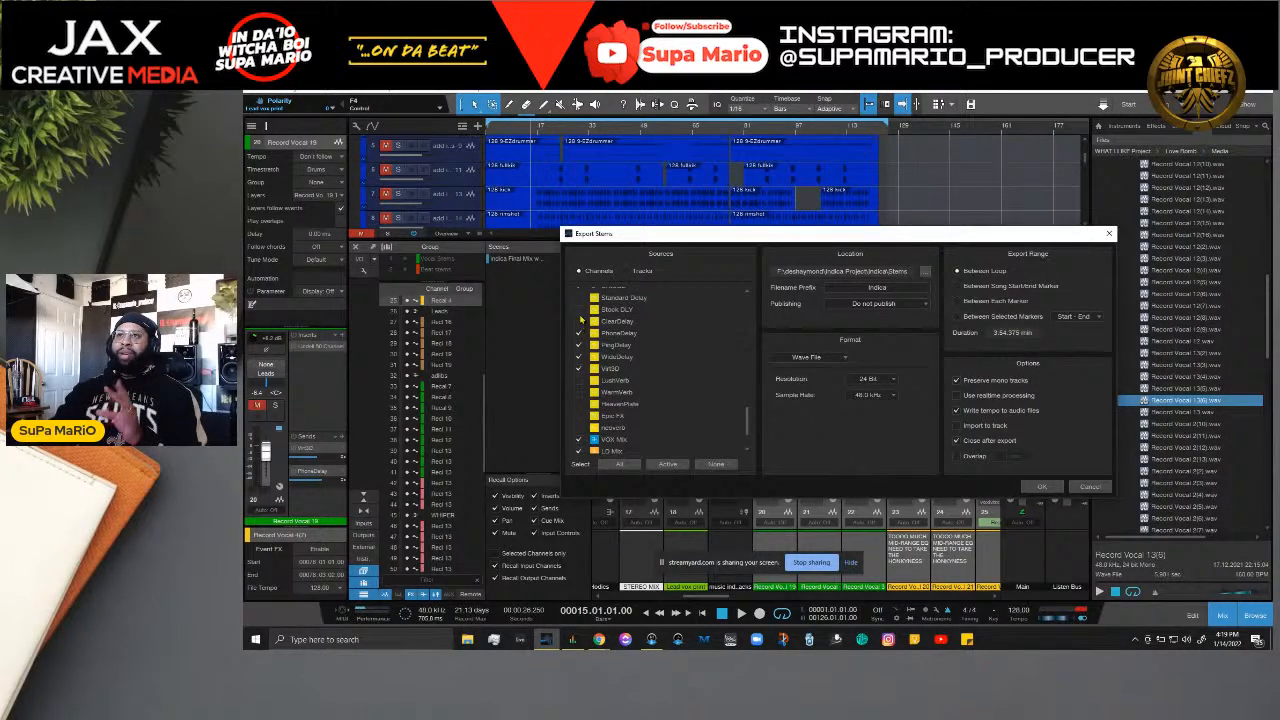
{"action": "left_click", "coordinate": [579, 321]}
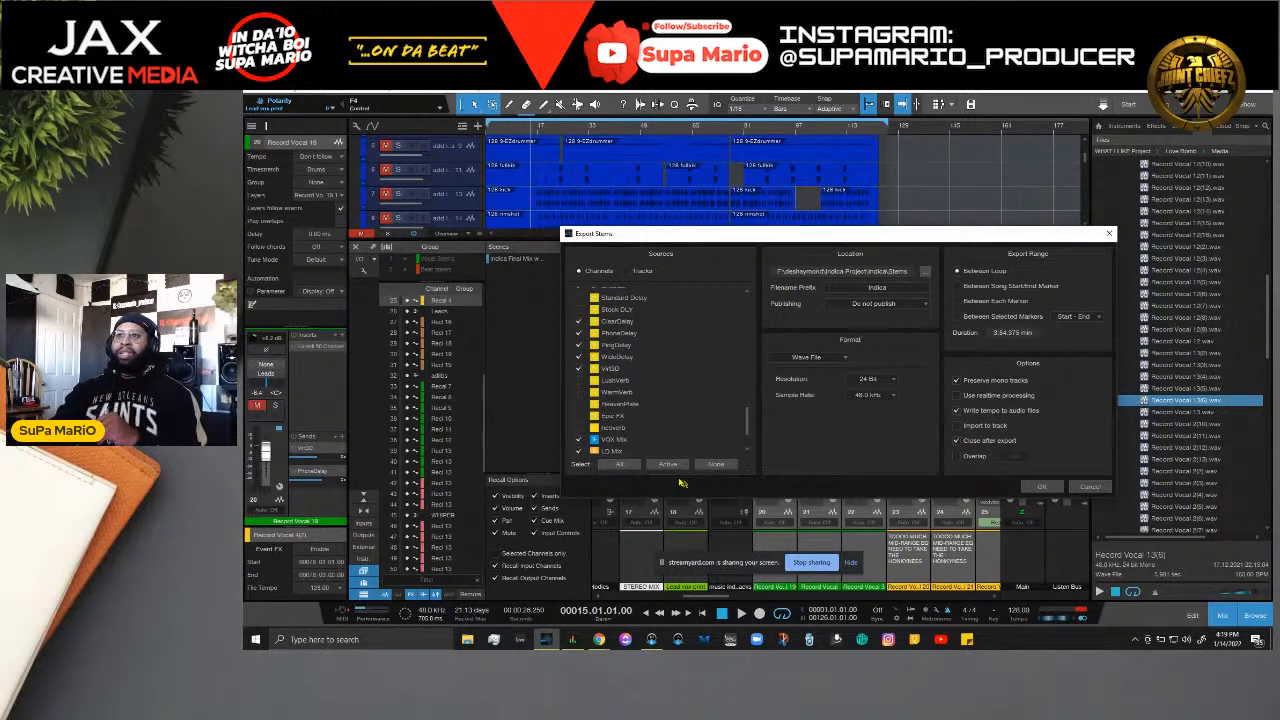
Step: Check the remaining mix buses in the source list and start exporting the selected channels as stems
{"action": "scroll", "coordinate": [740, 432], "scroll_direction": "down", "scroll_amount": 2}
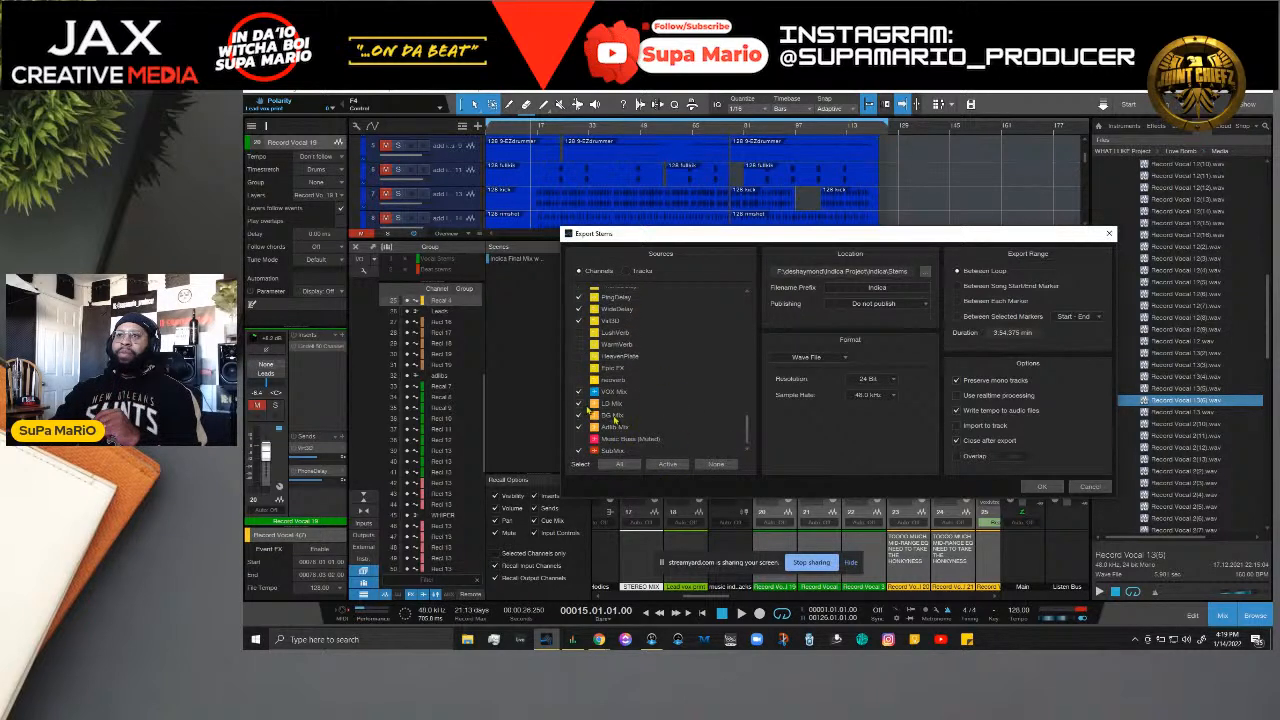
{"action": "scroll", "coordinate": [750, 434], "scroll_direction": "down", "scroll_amount": 1}
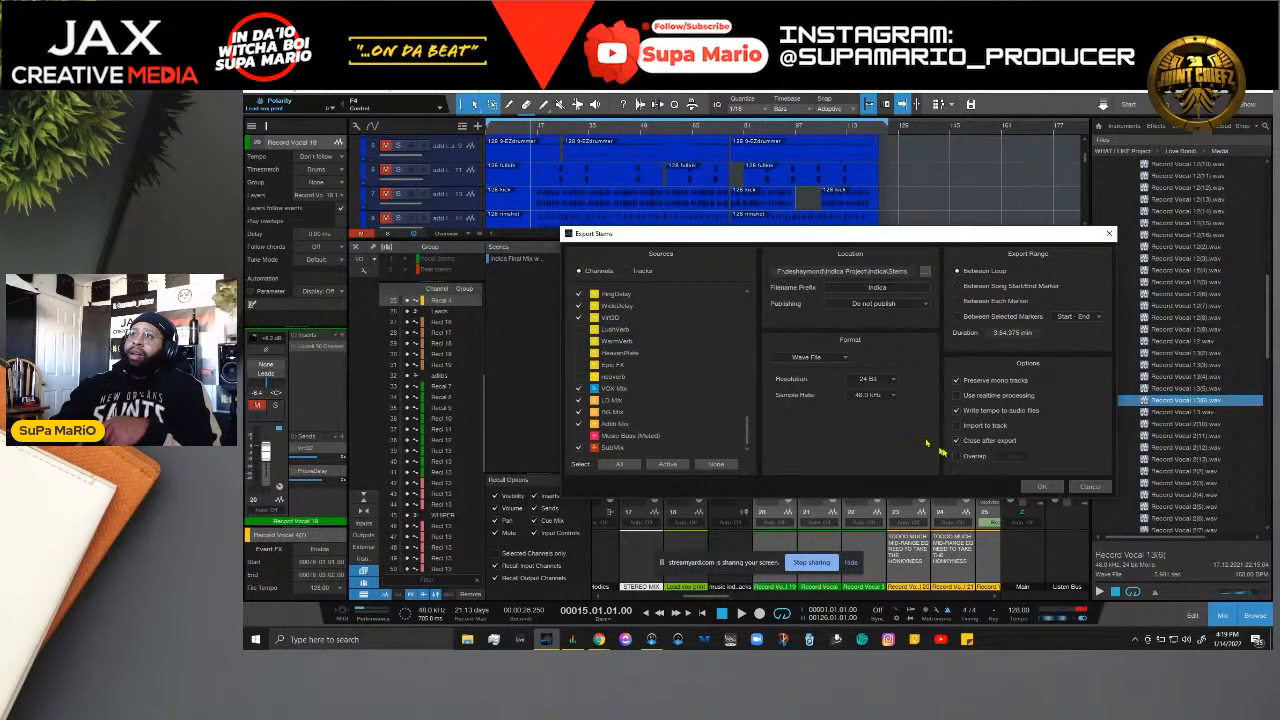
{"action": "left_click", "coordinate": [1036, 487]}
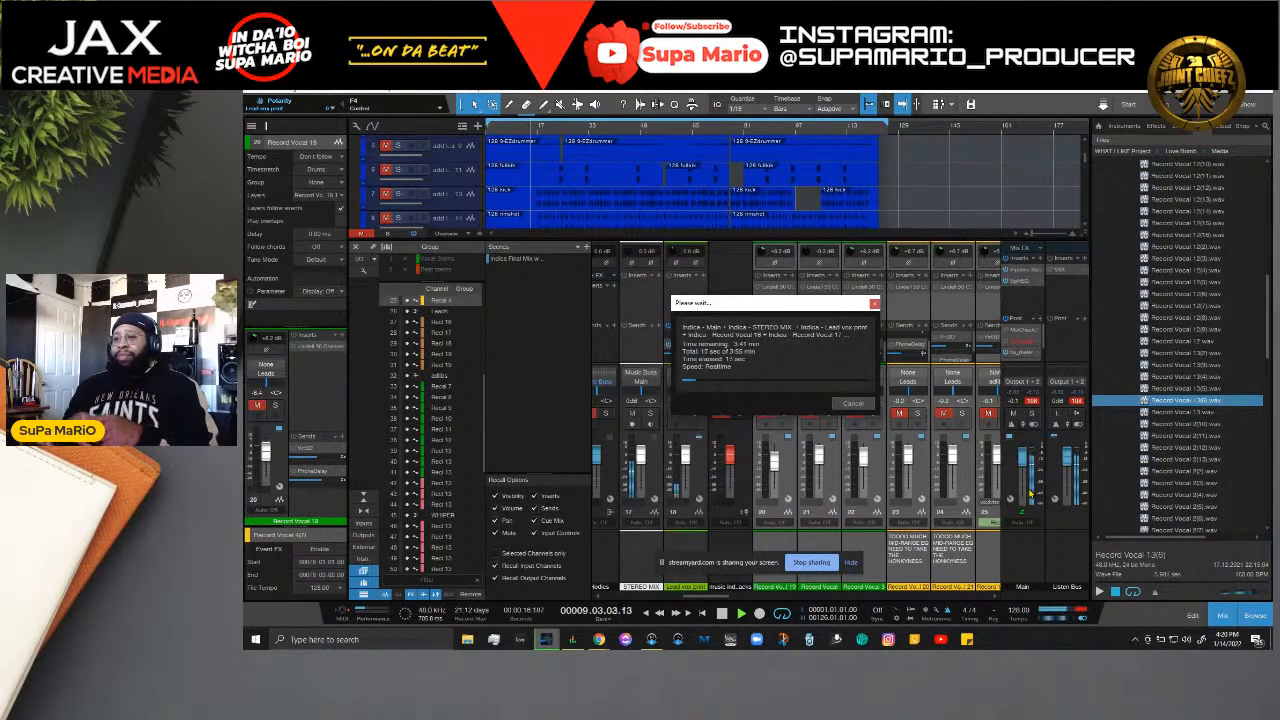
Step: Switch to Focusrite Control, lower the Playback 1-2 level for Line Outputs 9-10, restore it, and minimize the window
{"action": "left_click", "coordinate": [576, 642]}
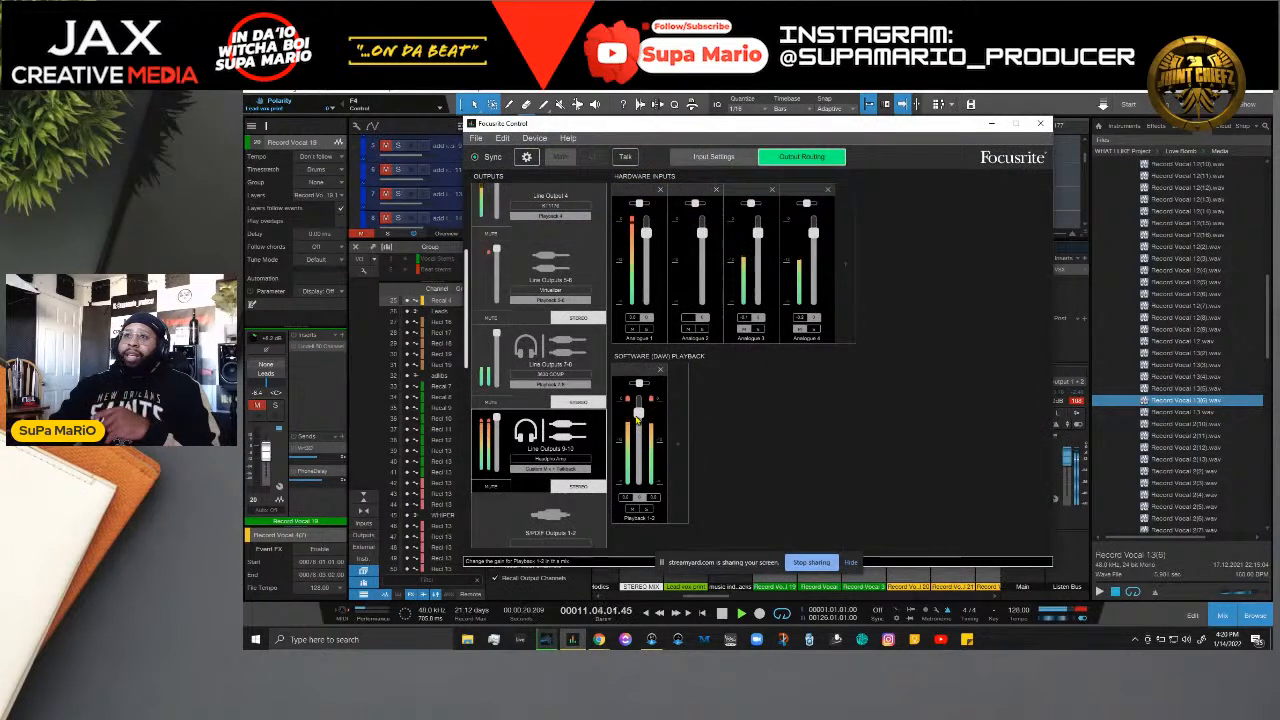
{"action": "left_click_drag", "start_coordinate": [636, 421], "coordinate": [642, 476]}
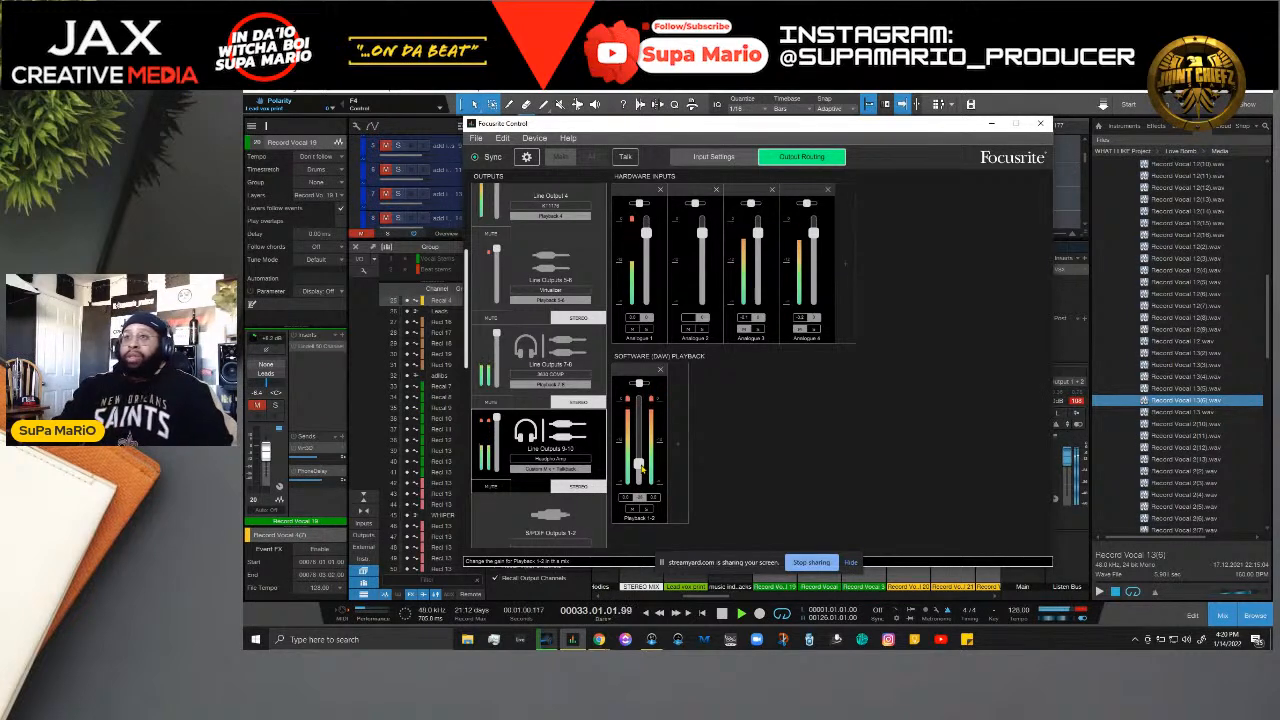
{"action": "left_click_drag", "start_coordinate": [641, 466], "coordinate": [641, 415]}
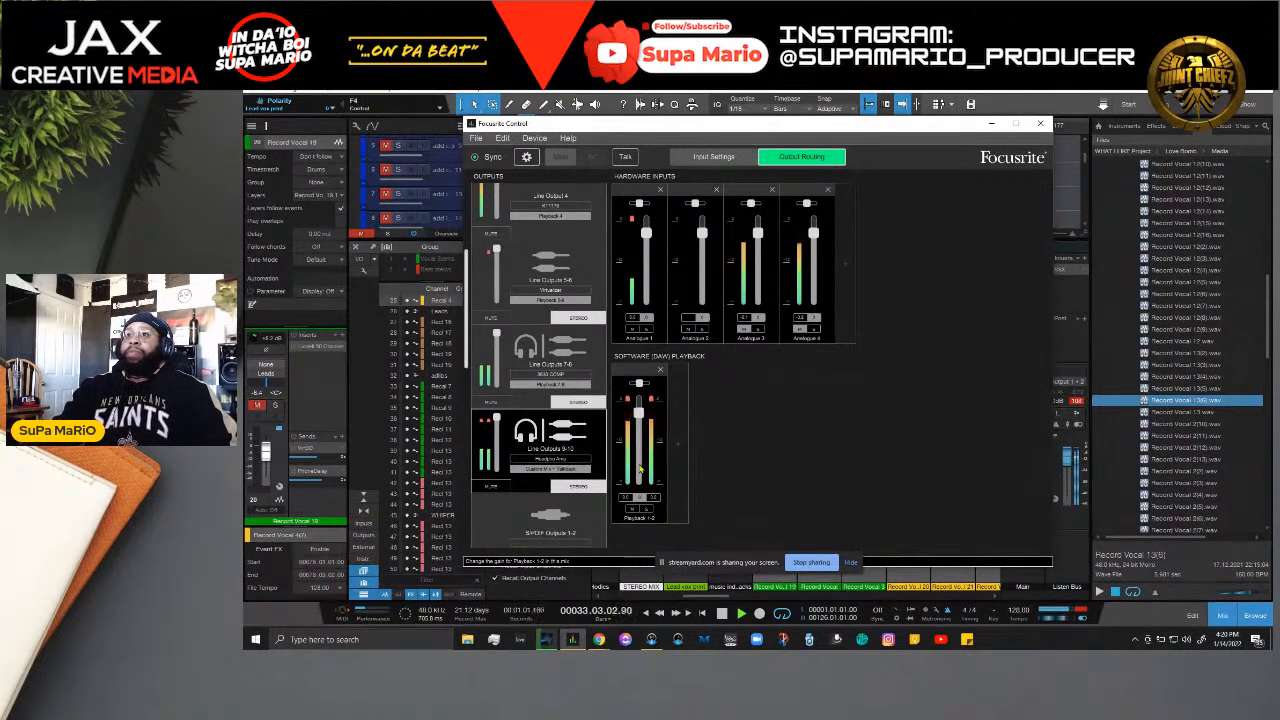
{"action": "left_click", "coordinate": [991, 124]}
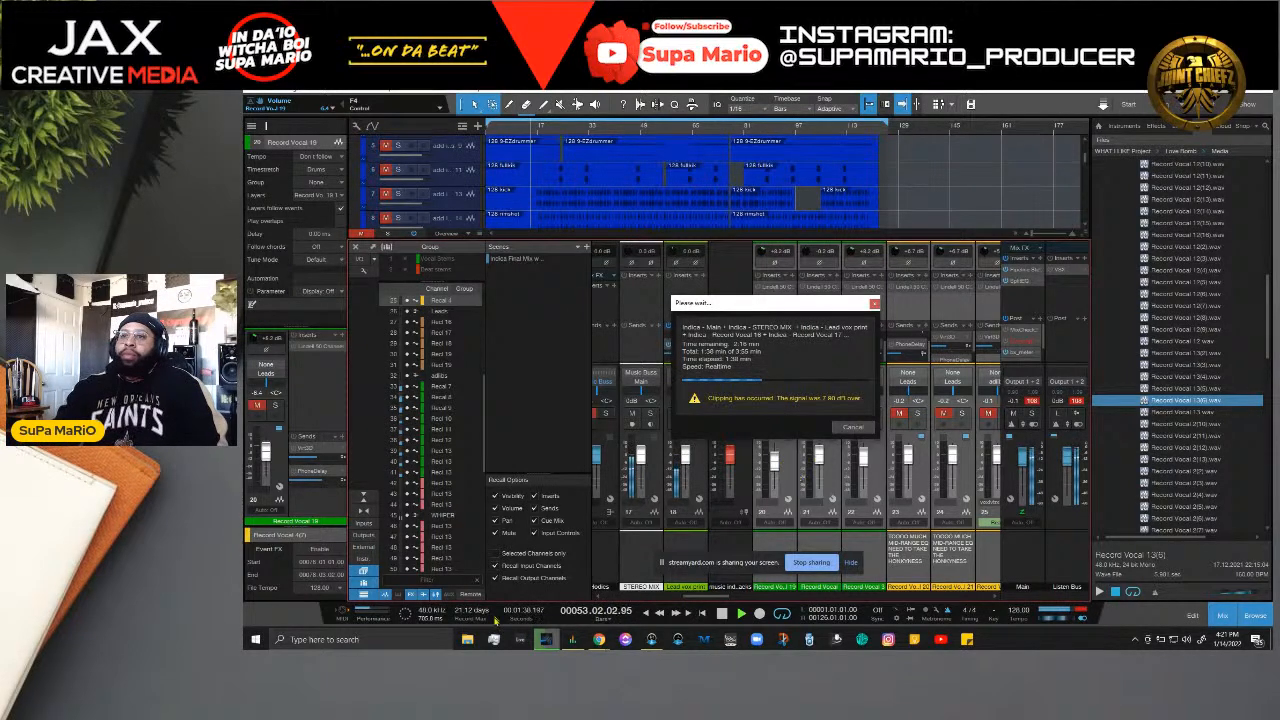
Step: Turn down the Playback 1-2 level of the Line Outputs 9-10 mix in Focusrite Control during the export, and minimize its window
{"action": "left_click", "coordinate": [572, 639]}
{"action": "left_click_drag", "start_coordinate": [641, 419], "coordinate": [641, 475]}
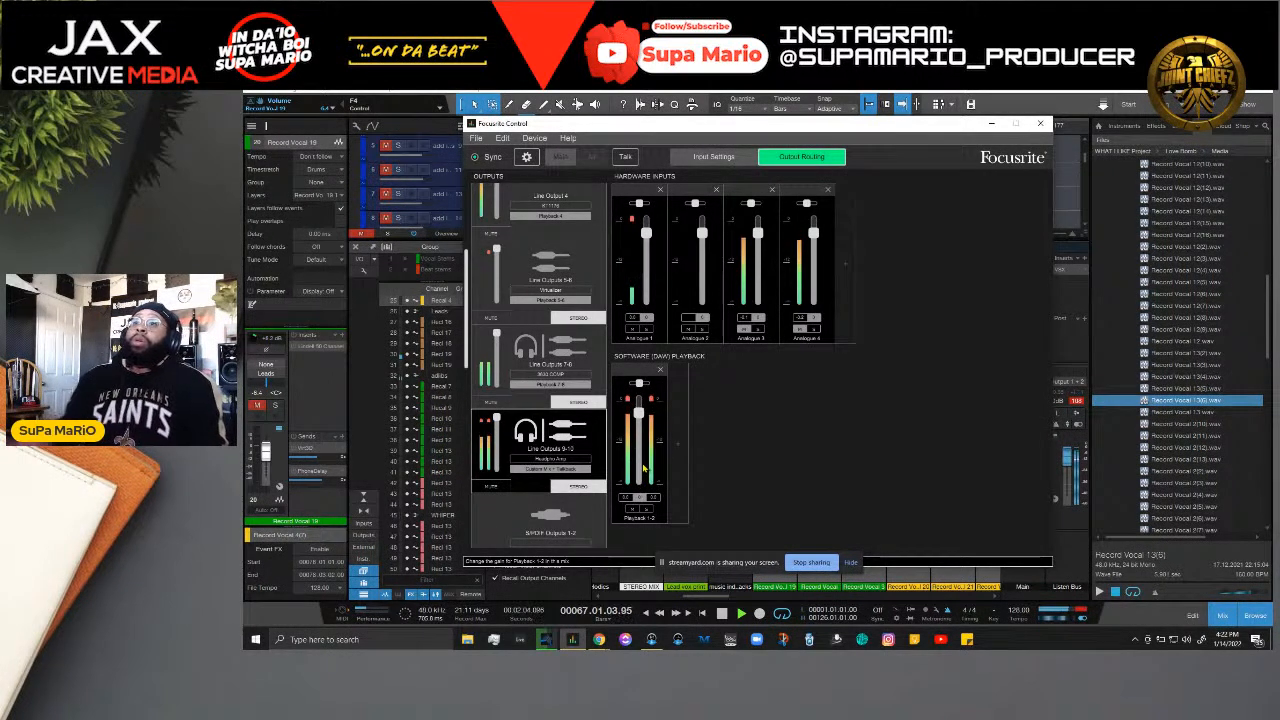
{"action": "left_click", "coordinate": [992, 124]}
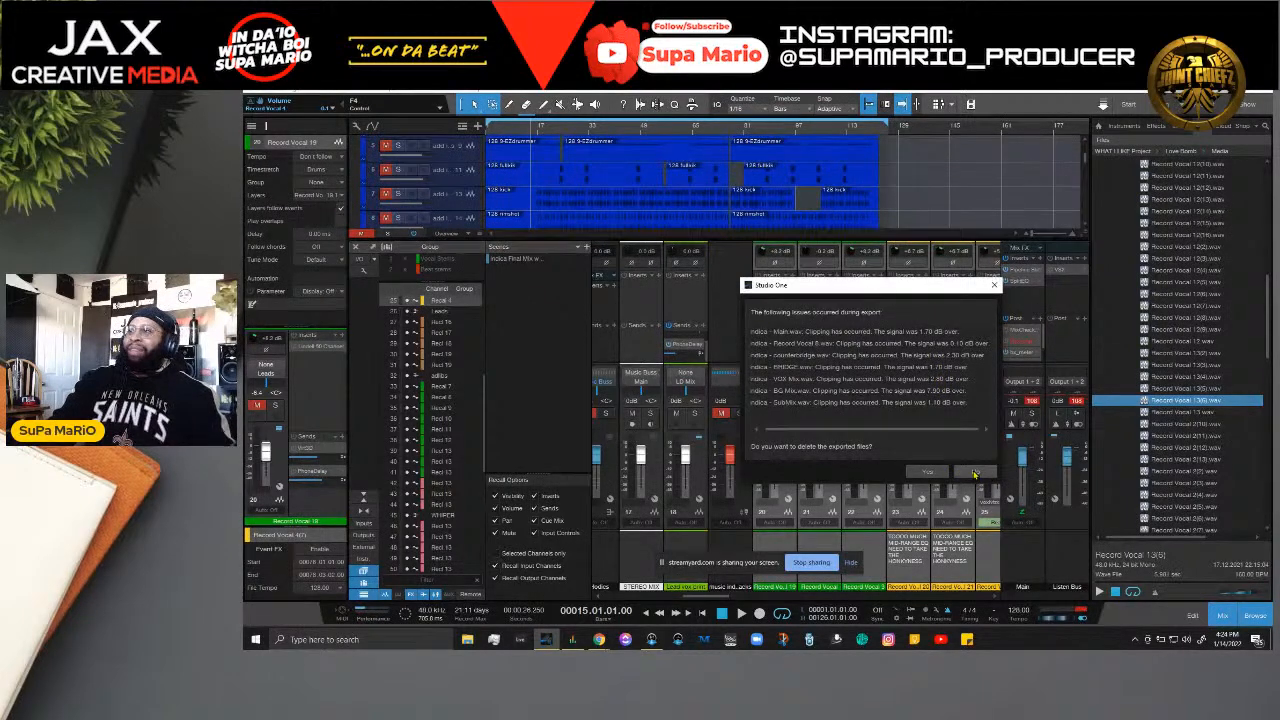
Step: Keep the exported files despite the clipping report and look through the WAV stems in the Stems folder
{"action": "left_click", "coordinate": [975, 473]}
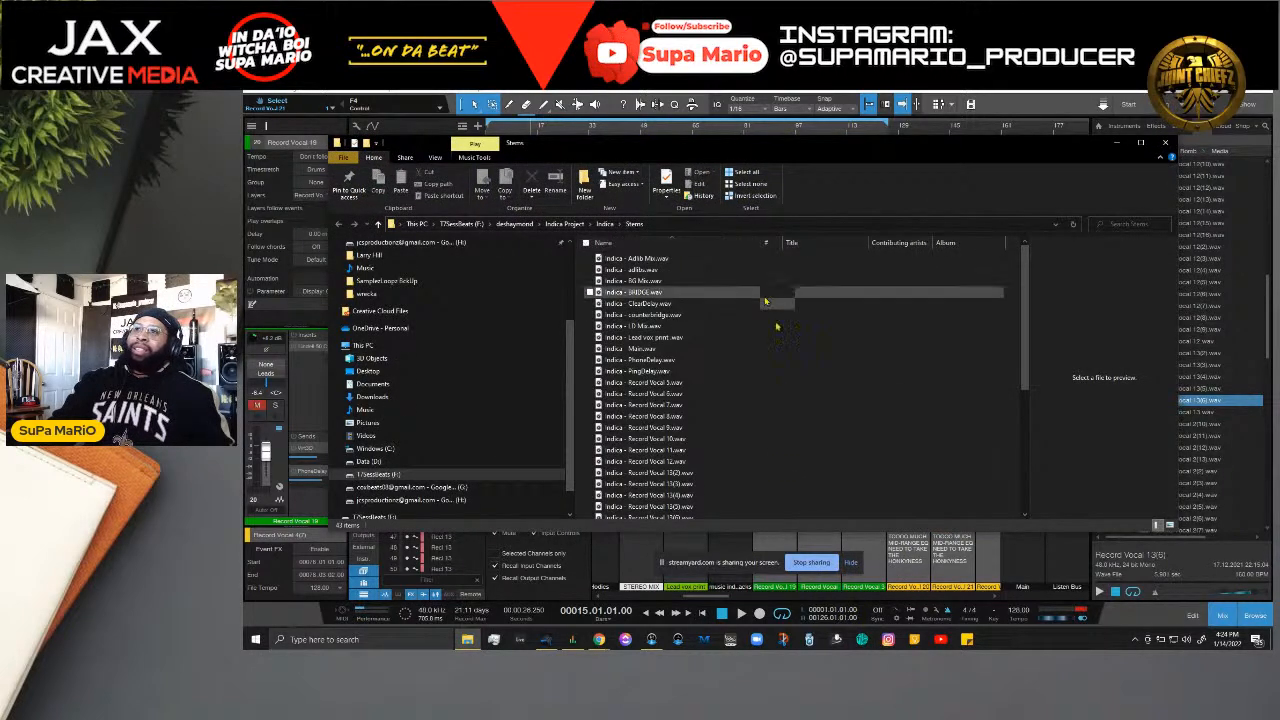
{"action": "scroll", "coordinate": [812, 382], "scroll_direction": "down", "scroll_amount": 6}
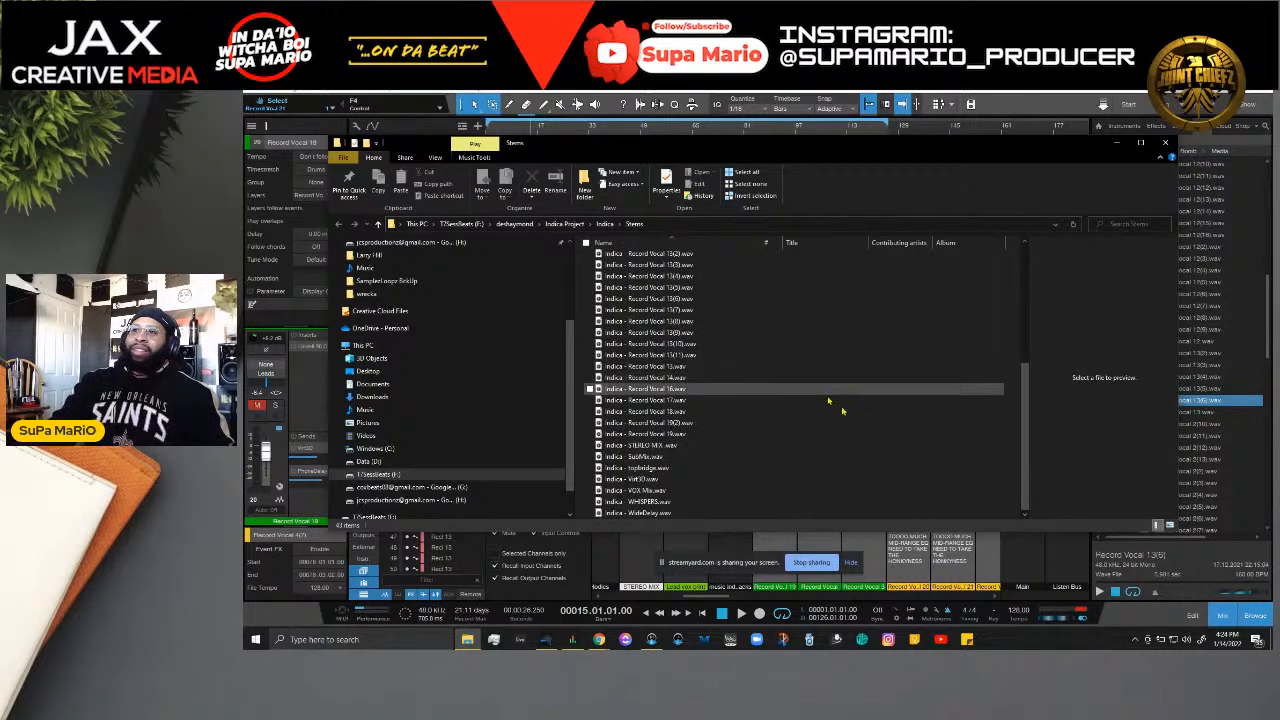
{"action": "scroll", "coordinate": [1010, 325], "scroll_direction": "up", "scroll_amount": 6}
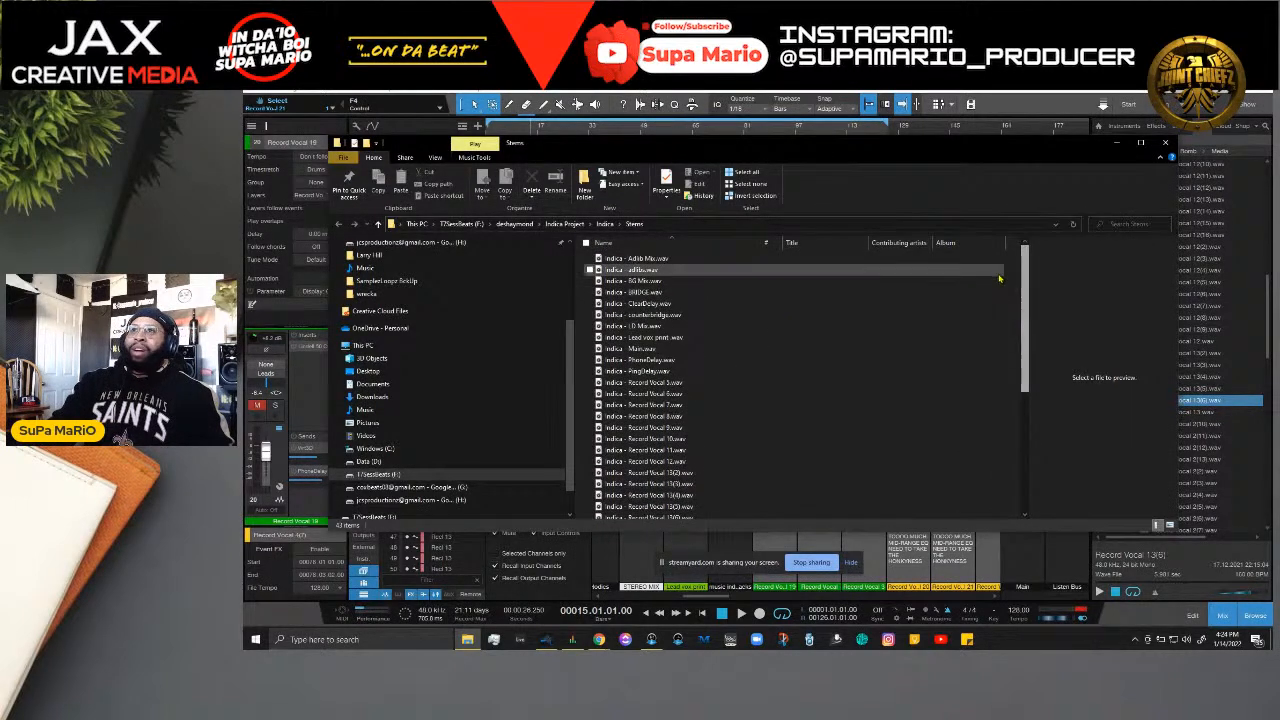
{"action": "scroll", "coordinate": [714, 306], "scroll_direction": "down", "scroll_amount": 6}
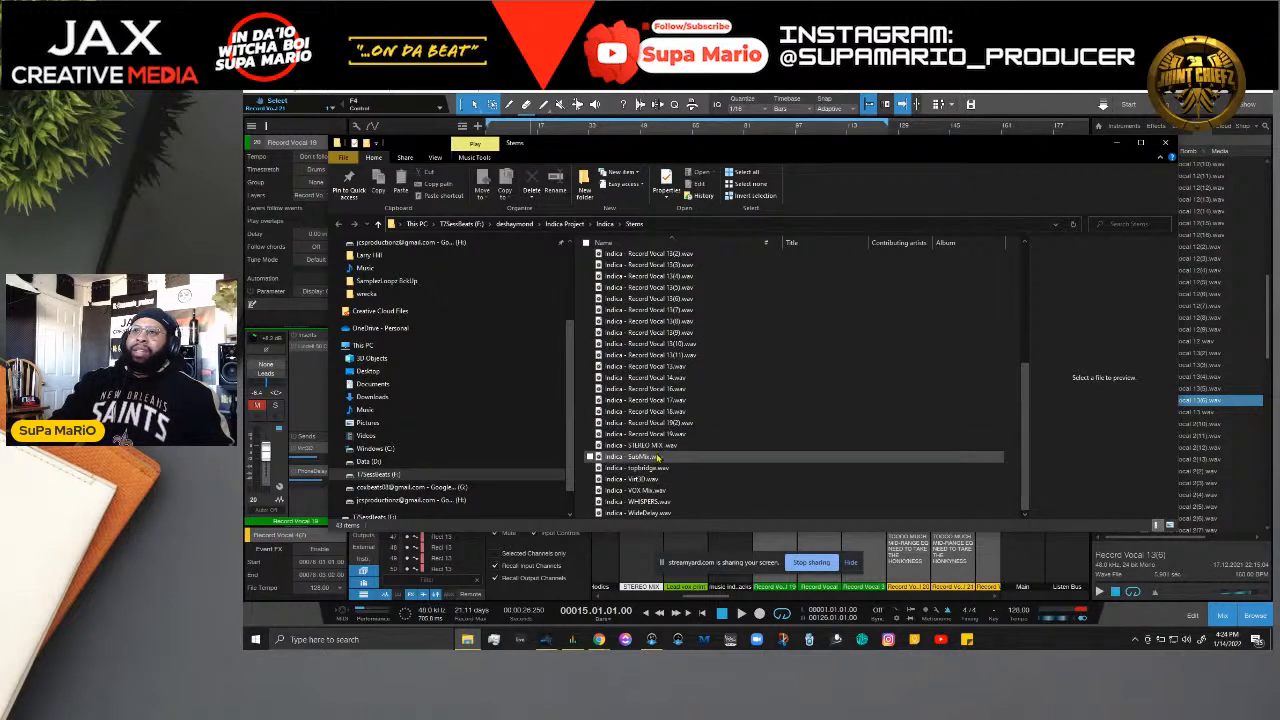
{"action": "scroll", "coordinate": [1027, 443], "scroll_direction": "up", "scroll_amount": 6}
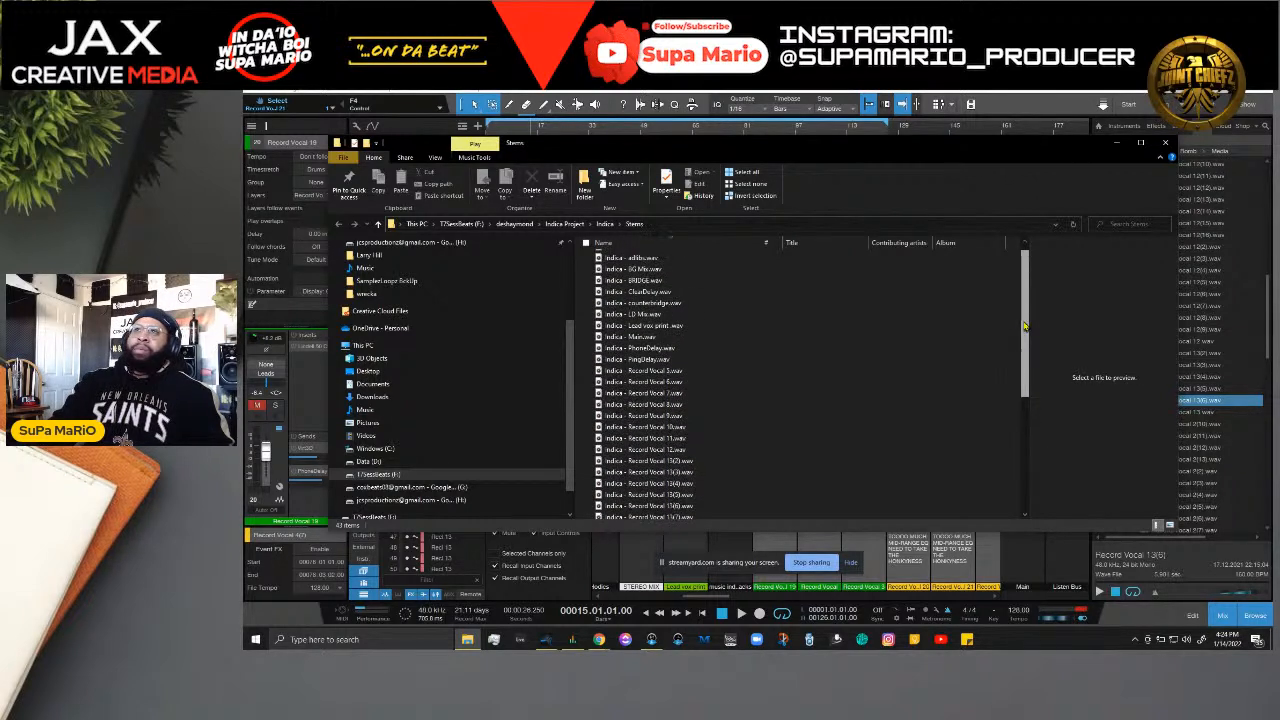
Step: Play Indica - Main.wav in Groove Music, skip ahead to spot-check it, and close the player and minimize the Stems folder
{"action": "left_click_drag", "start_coordinate": [660, 352], "coordinate": [663, 355]}
{"action": "right_click", "coordinate": [652, 352]}
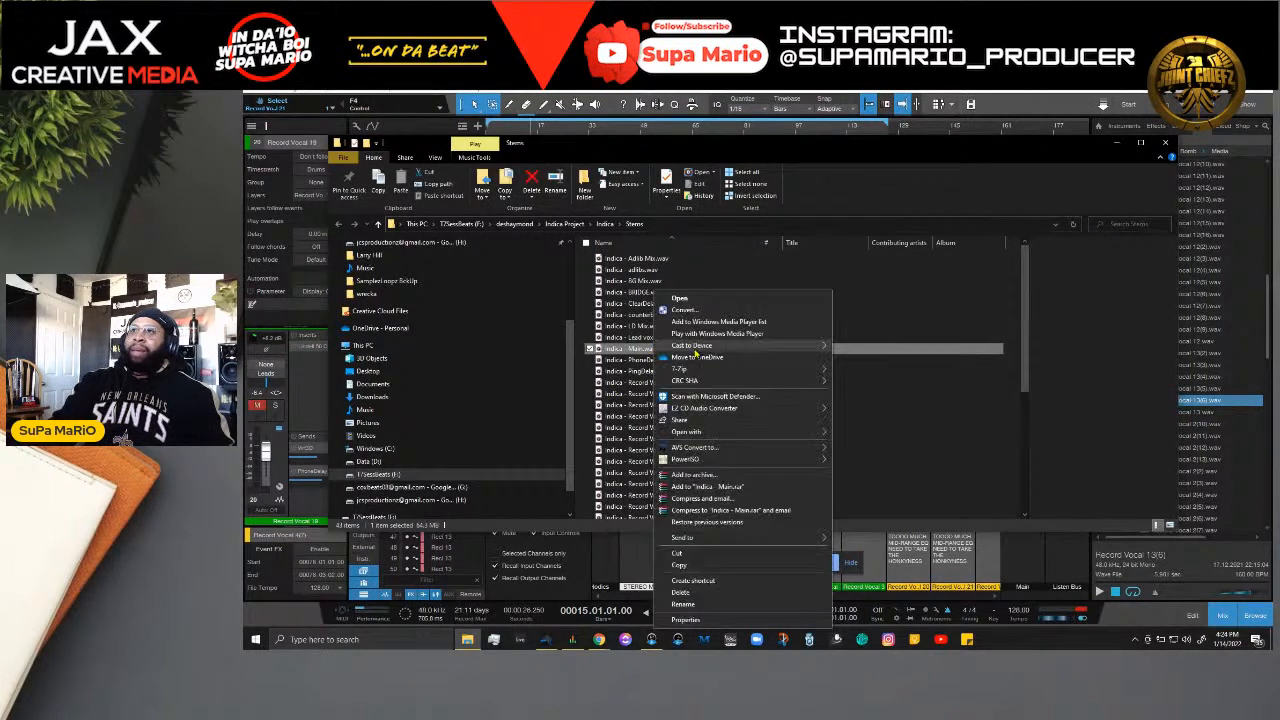
{"action": "key", "text": "Escape"}
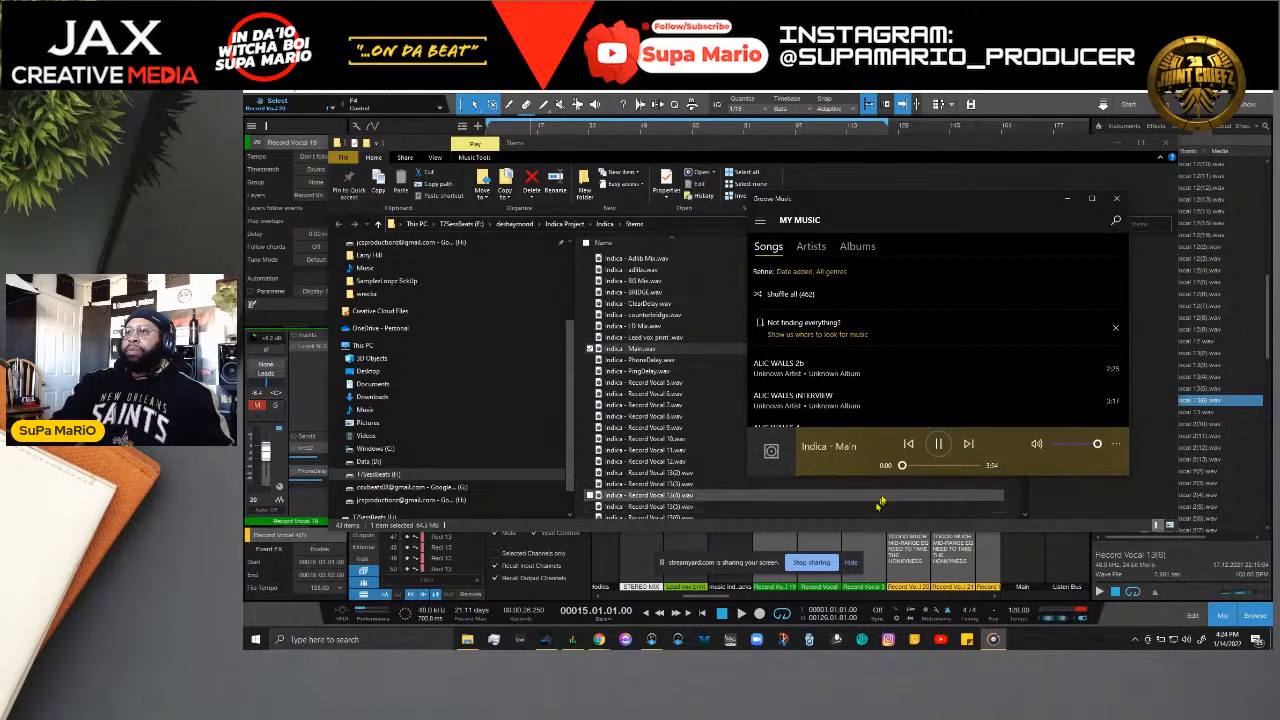
{"action": "left_click", "coordinate": [929, 466]}
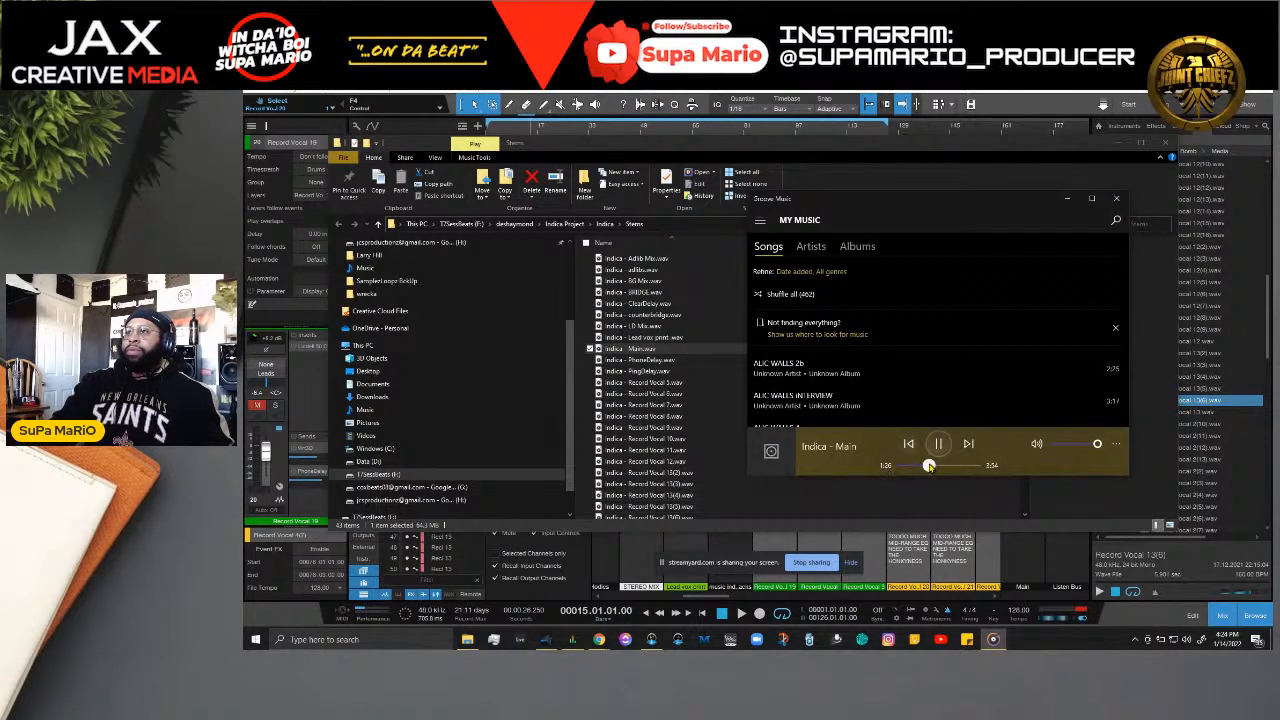
{"action": "left_click", "coordinate": [940, 447]}
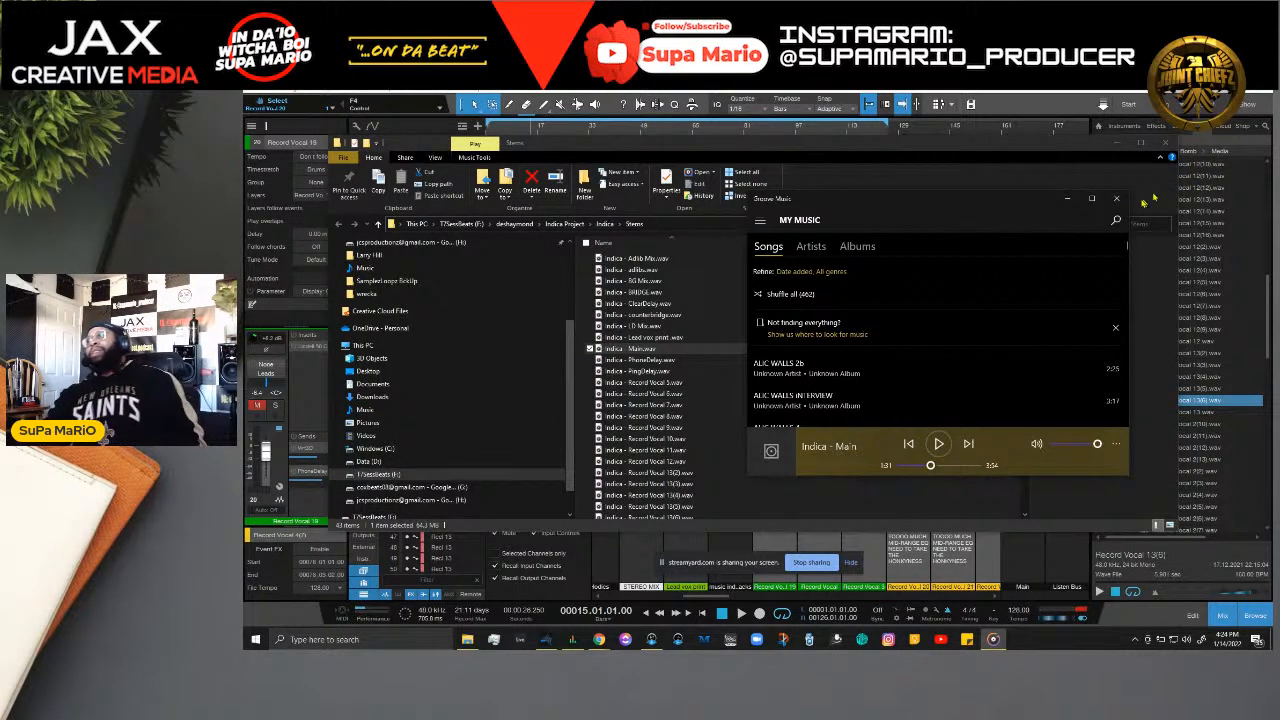
{"action": "left_click", "coordinate": [1117, 200]}
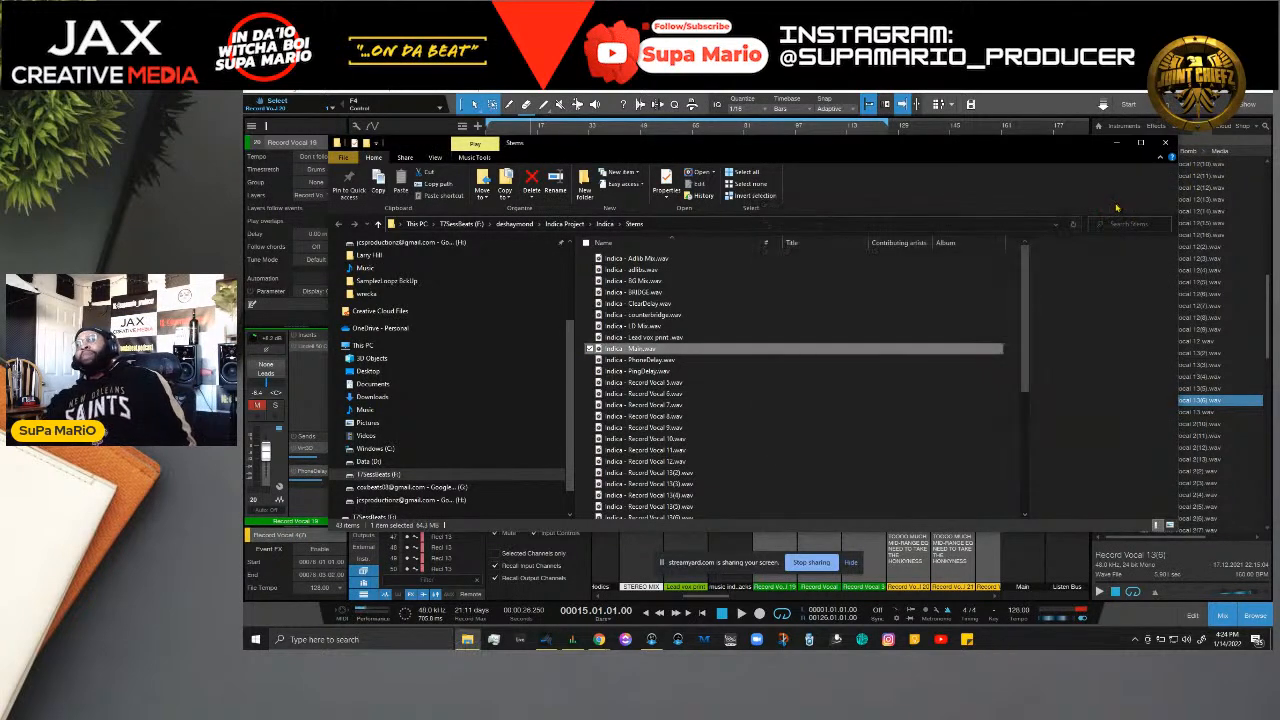
{"action": "left_click", "coordinate": [1117, 144]}
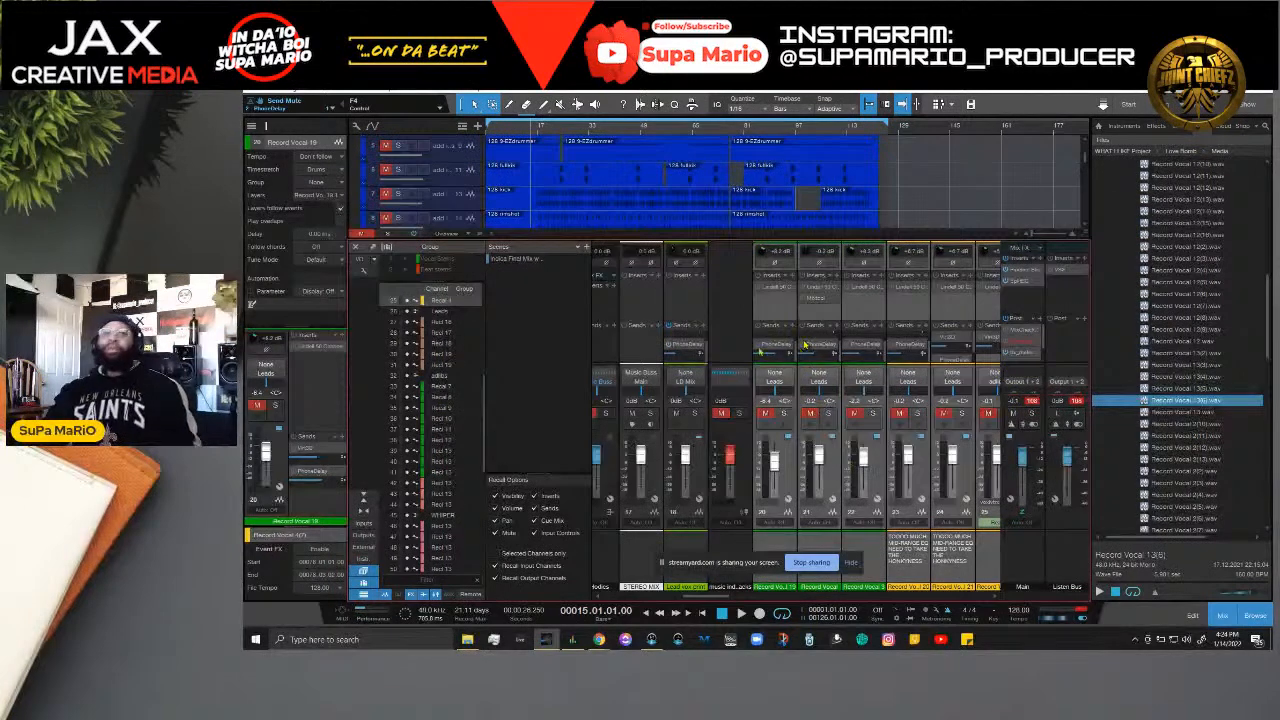
Step: Save the Indica song and close all open documents
{"action": "left_click", "coordinate": [270, 96]}
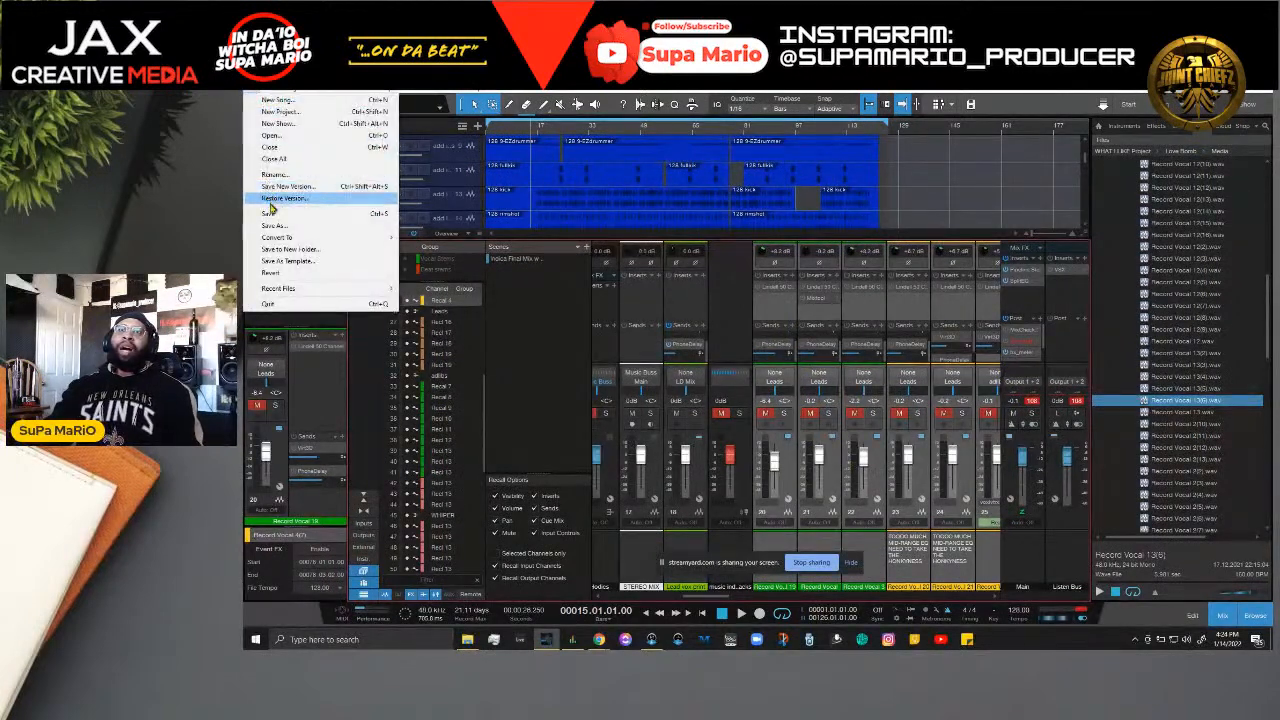
{"action": "left_click", "coordinate": [270, 216]}
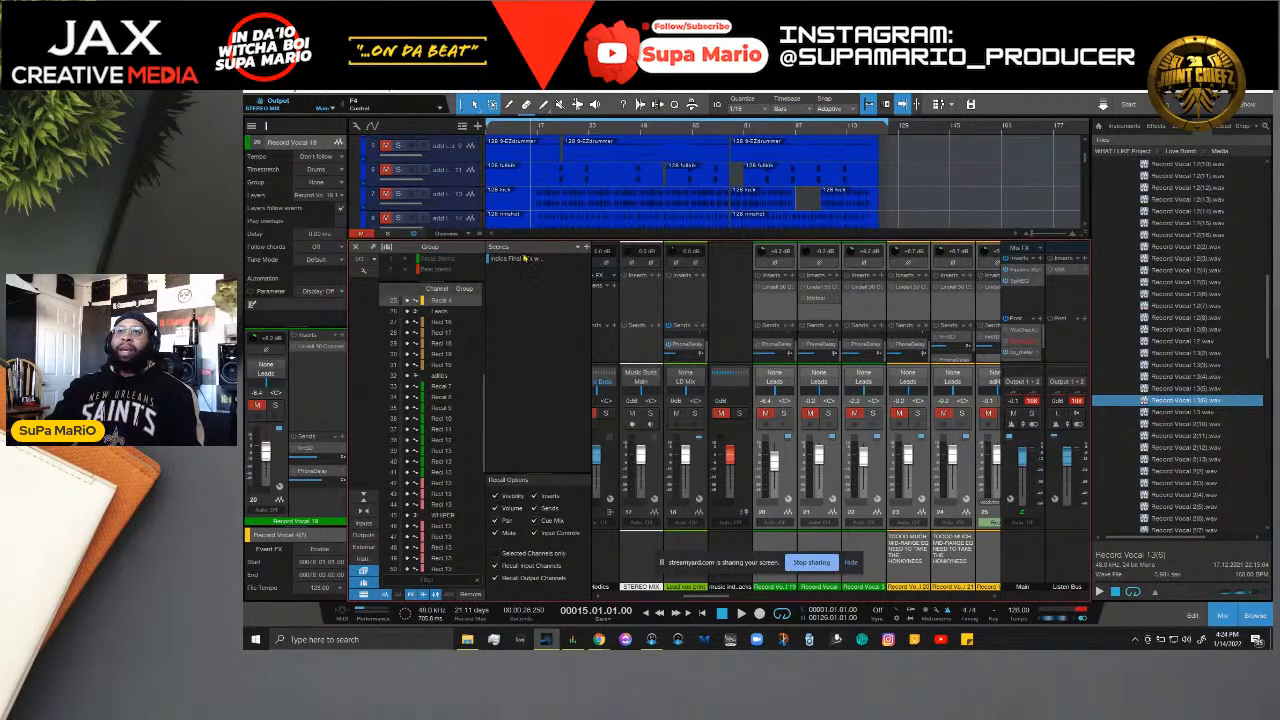
{"action": "left_click", "coordinate": [250, 96]}
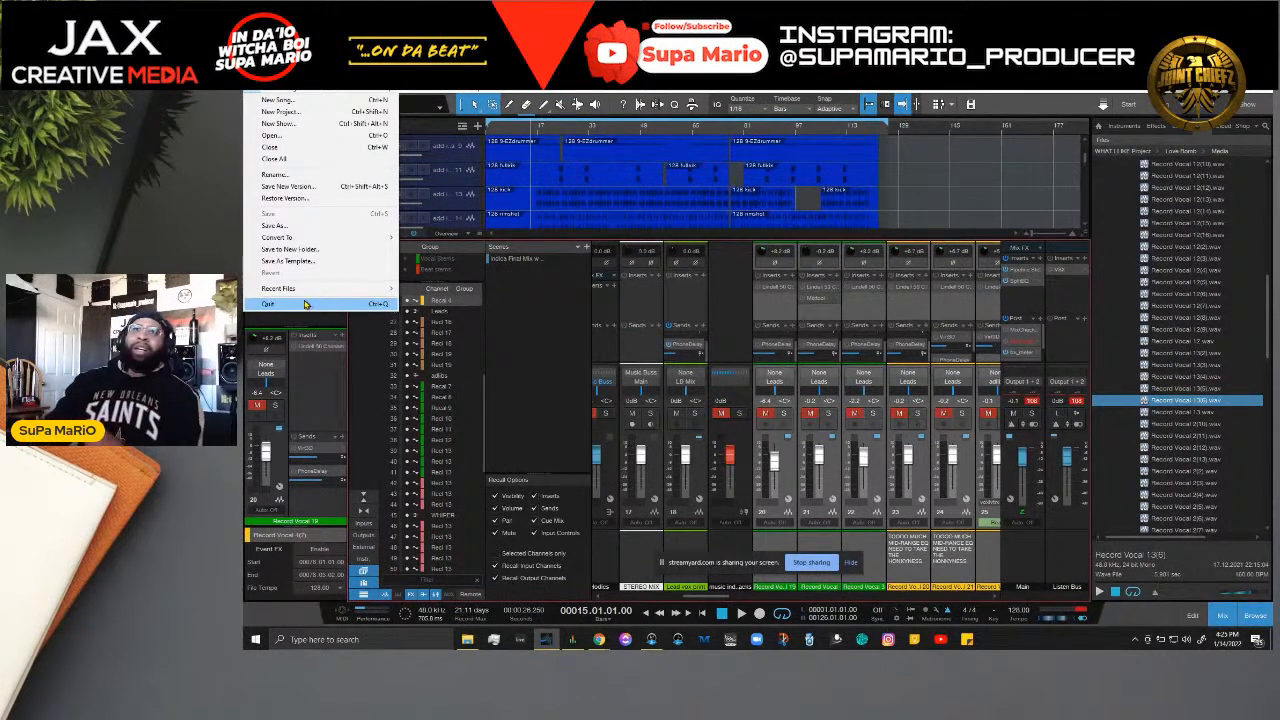
{"action": "left_click", "coordinate": [300, 160]}
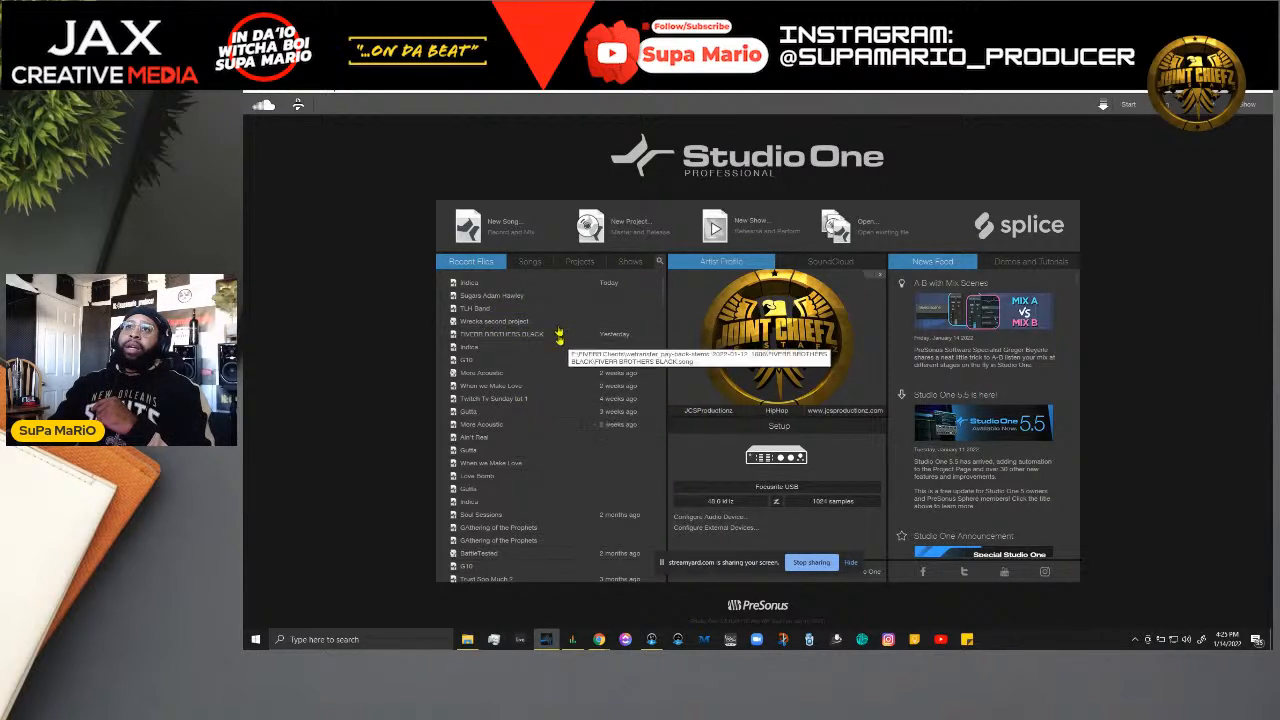
Step: Open the recent song FIVERR BROTHERS BLACK and play it in the full arrangement view with the mixer and preamp plug-in window closed
{"action": "left_click", "coordinate": [520, 338]}
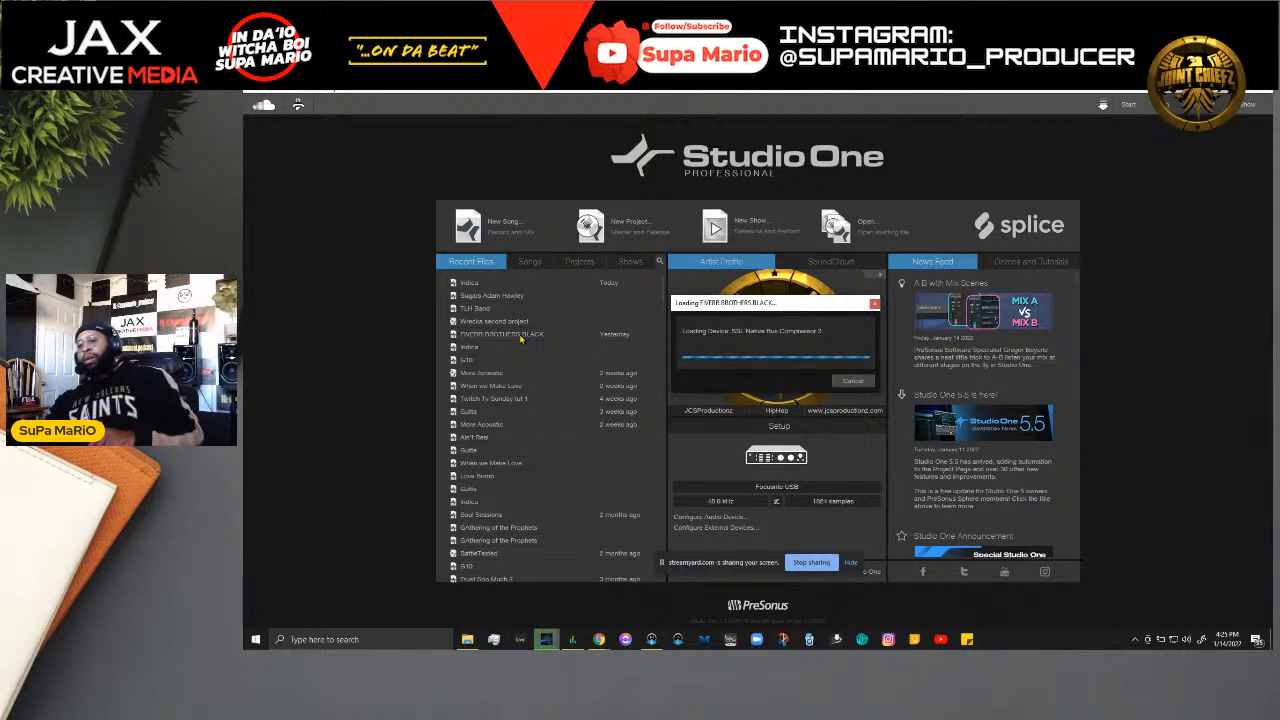
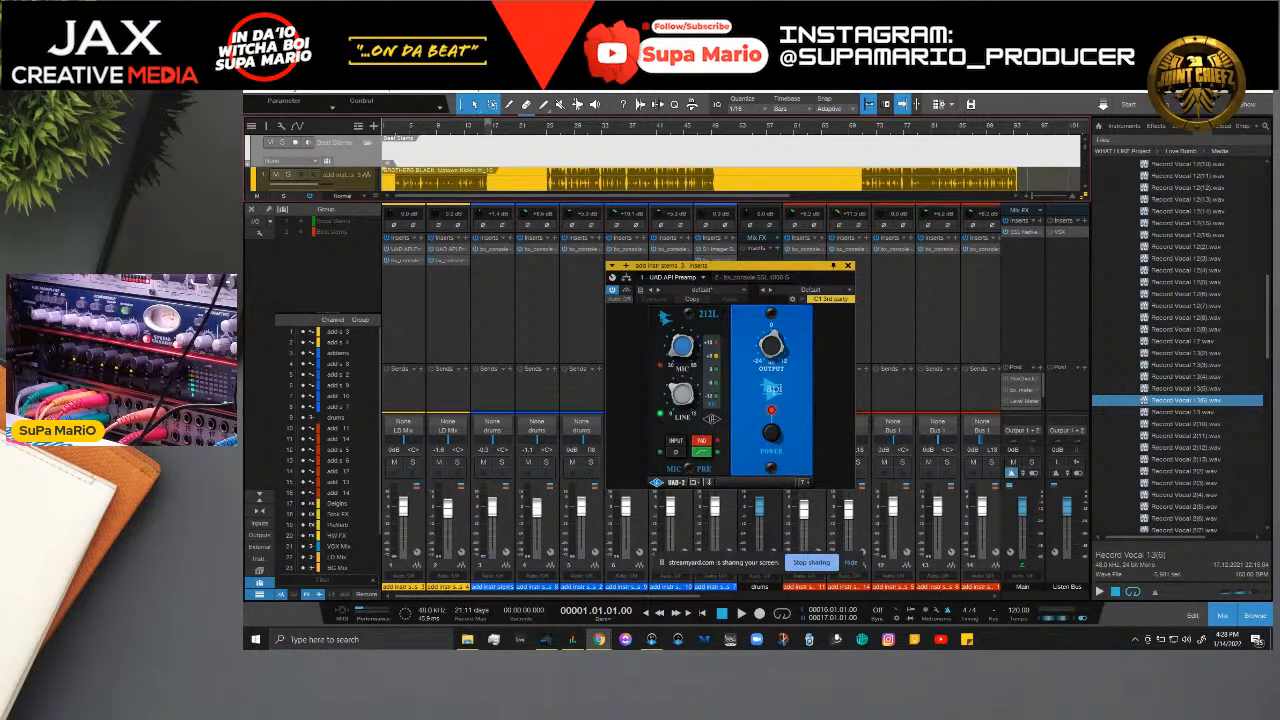
{"action": "key", "text": "F3"}
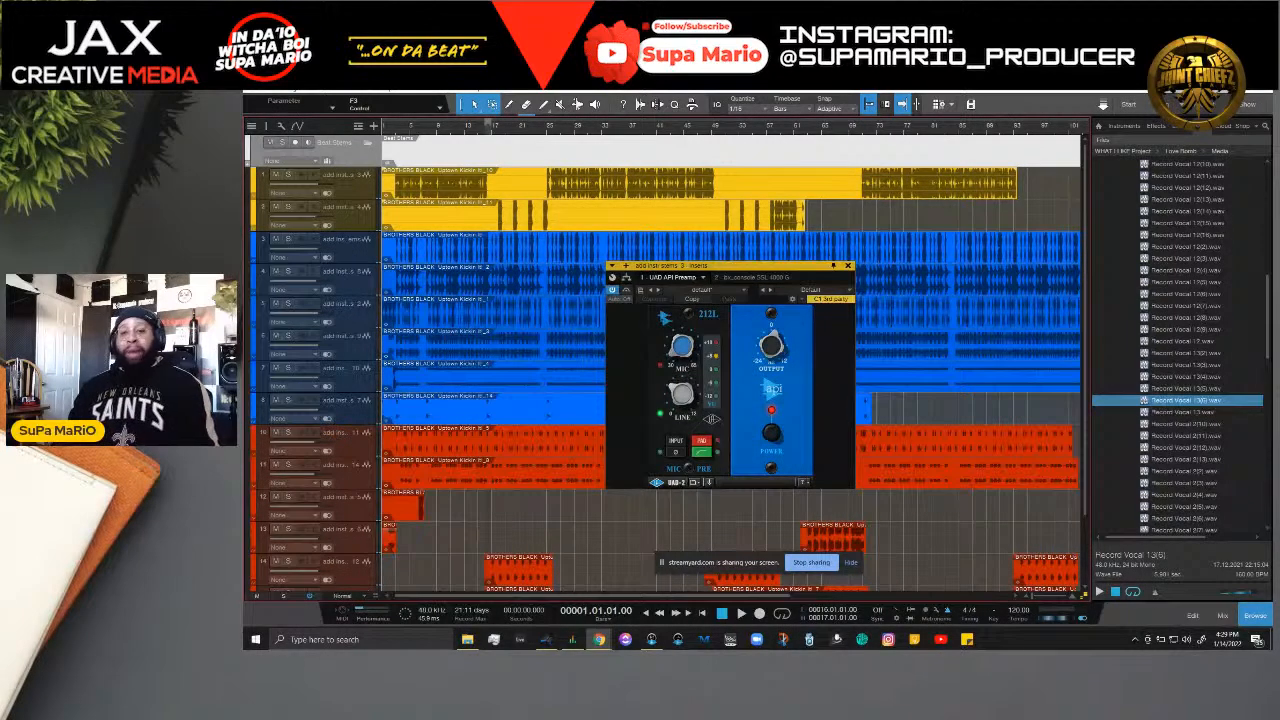
{"action": "key", "text": "space"}
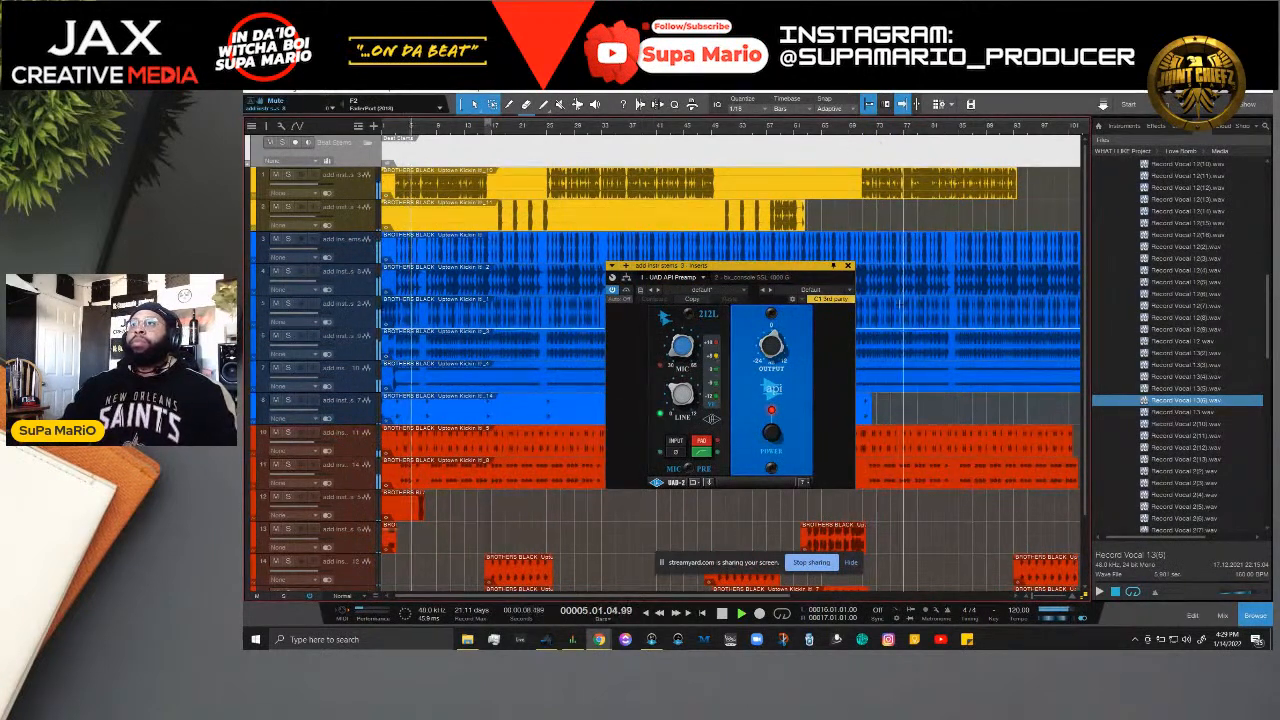
{"action": "left_click", "coordinate": [847, 265]}
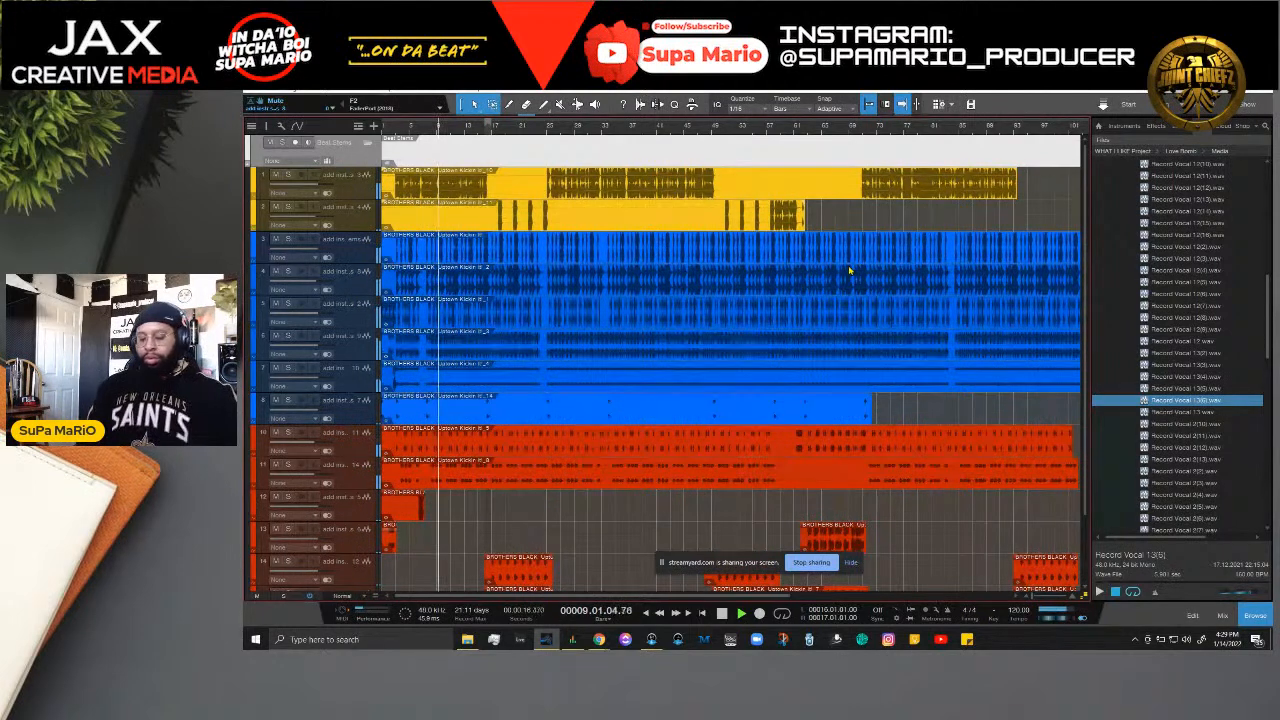
Step: Mute the yellow tracks 1 and 2 and the red tracks from 10 down during playback, and stop the song
{"action": "left_click", "coordinate": [848, 265]}
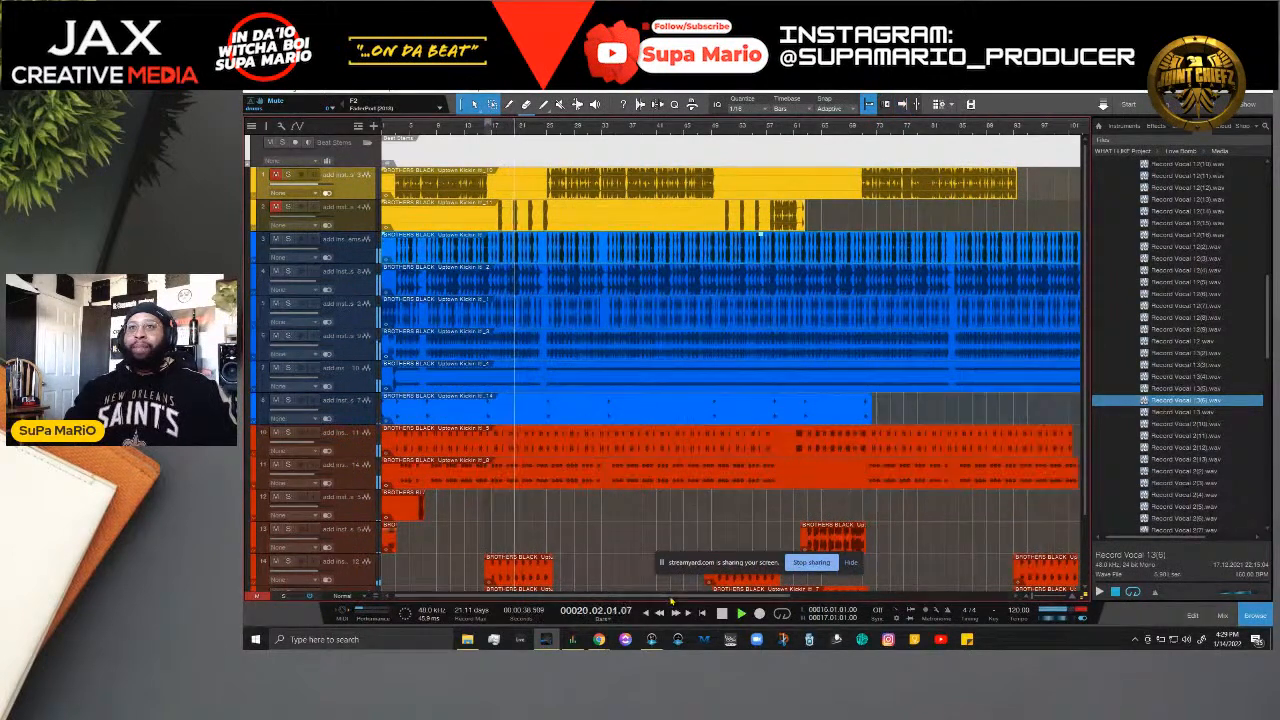
{"action": "left_click", "coordinate": [350, 455]}
{"action": "left_click", "coordinate": [350, 455]}
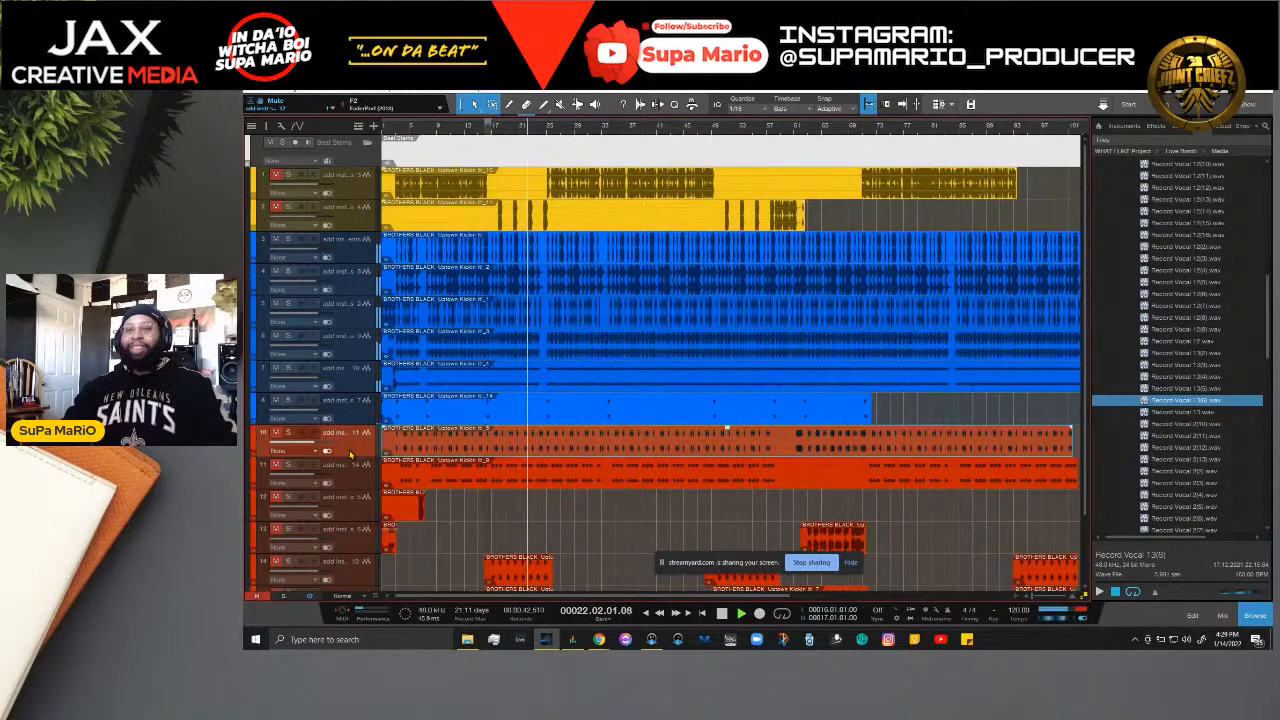
{"action": "scroll", "coordinate": [350, 510], "scroll_direction": "down", "scroll_amount": 3}
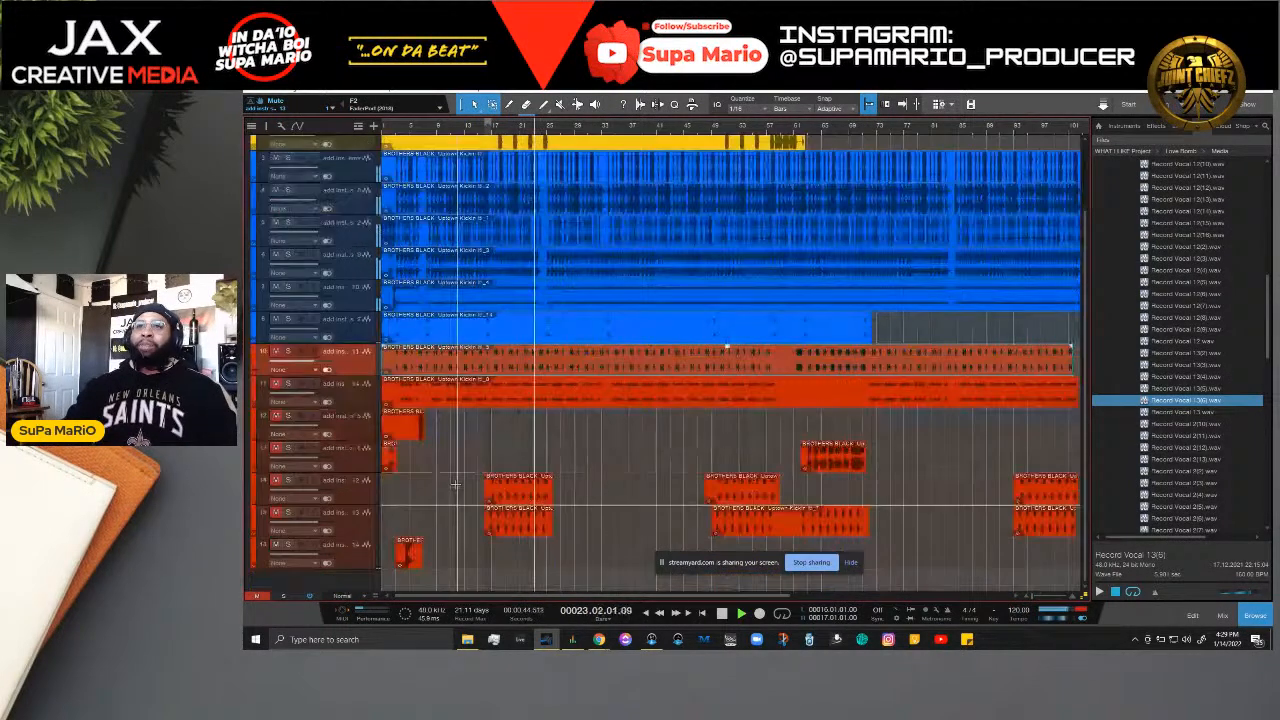
{"action": "left_click", "coordinate": [351, 565]}
{"action": "key", "text": "space"}
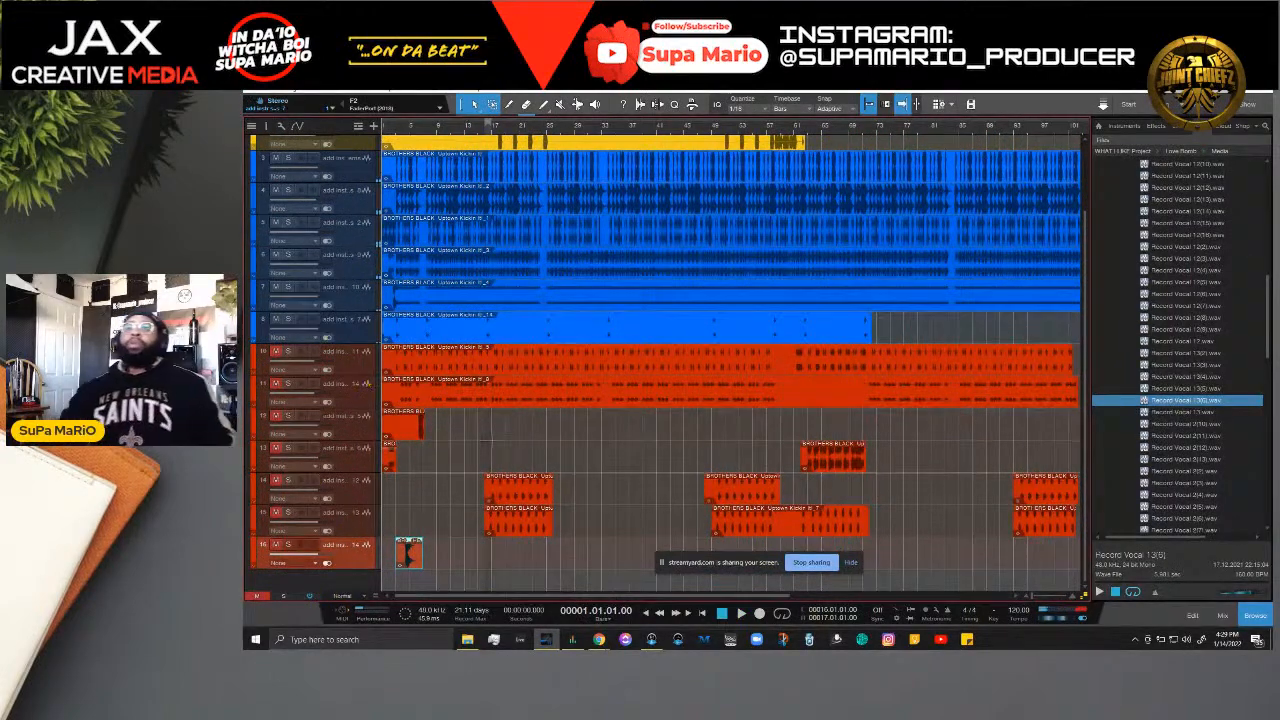
Step: Audition blue track 3 soloed, add track 4 to the solo, clear the solos, mute track 4, and stop playback
{"action": "scroll", "coordinate": [361, 256], "scroll_direction": "up", "scroll_amount": 3}
{"action": "left_click", "coordinate": [361, 256]}
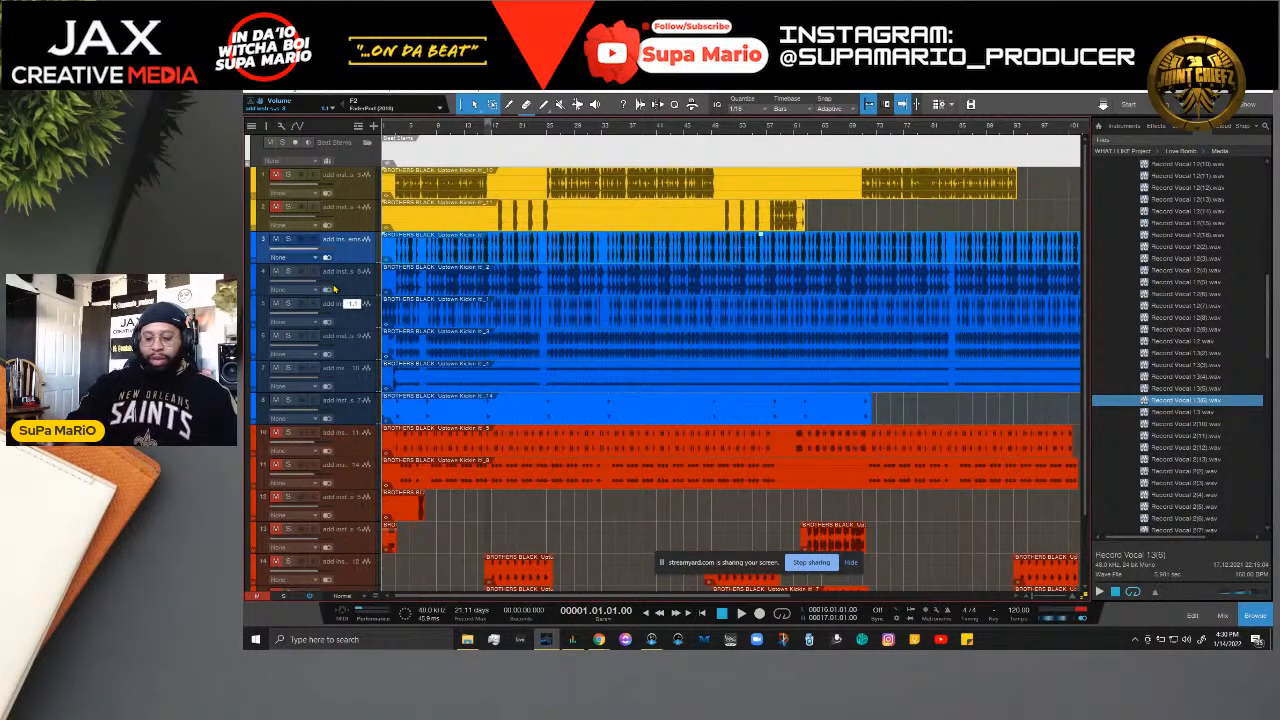
{"action": "key", "text": "s"}
{"action": "key", "text": "space"}
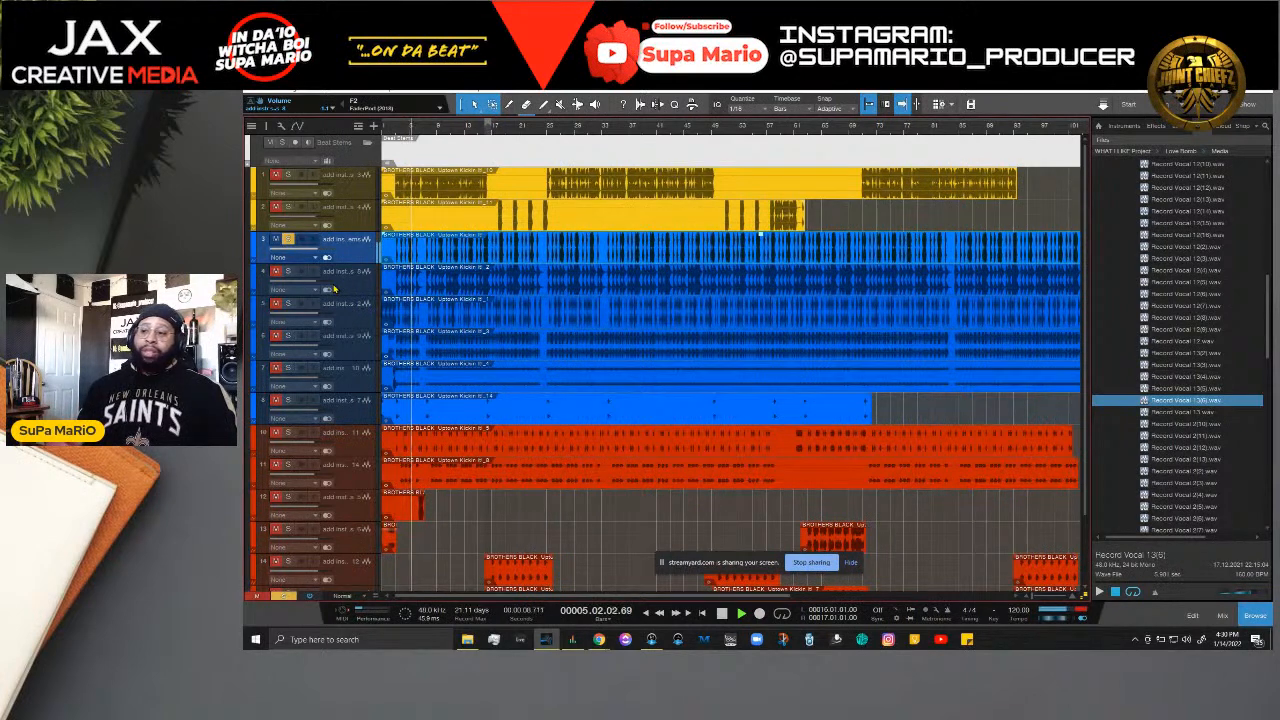
{"action": "key", "text": "s"}
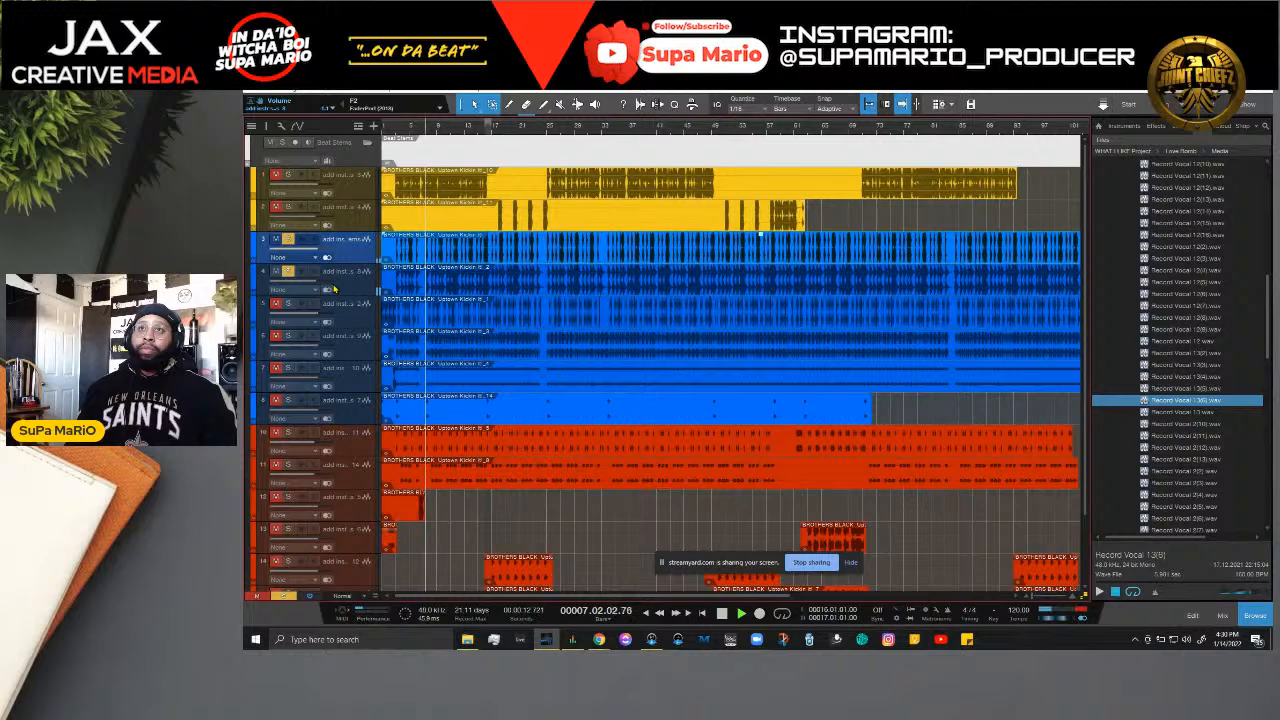
{"action": "key", "text": "s"}
{"action": "key", "text": "s"}
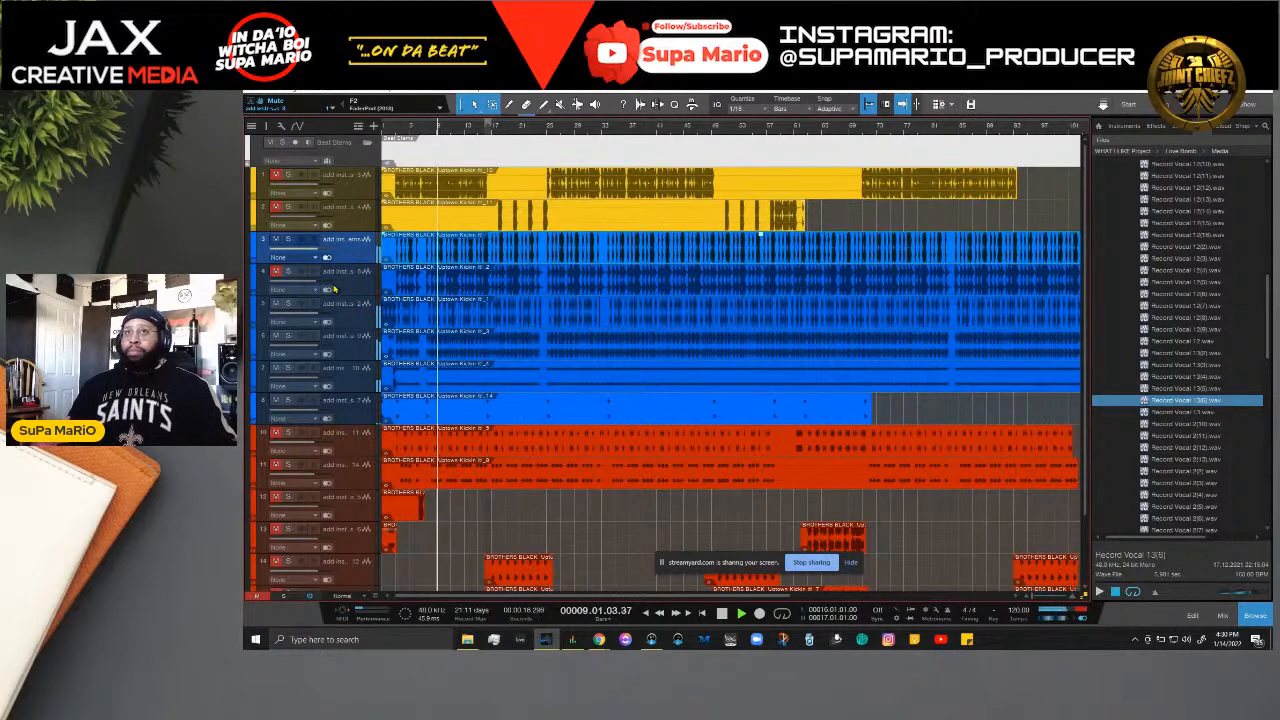
{"action": "key", "text": "space"}
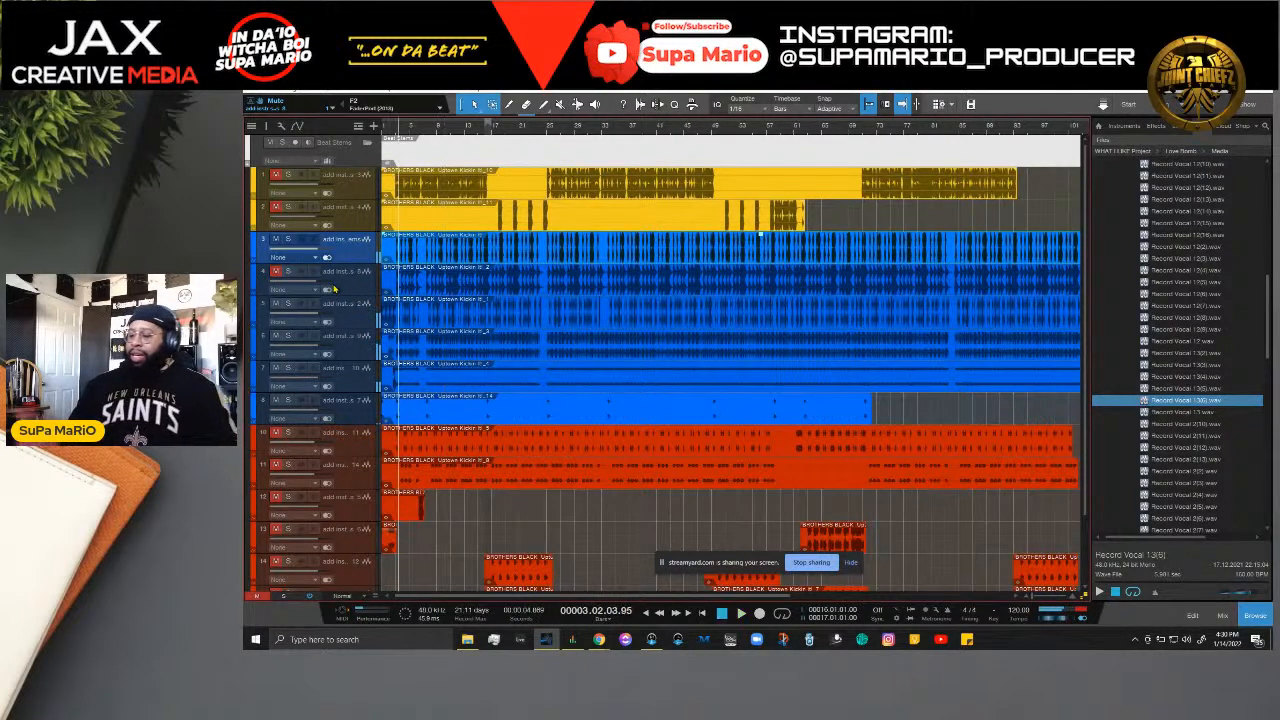
Step: Review the muted and unmuted channels in the mixer and return to the full arrangement view
{"action": "right_click", "coordinate": [435, 255]}
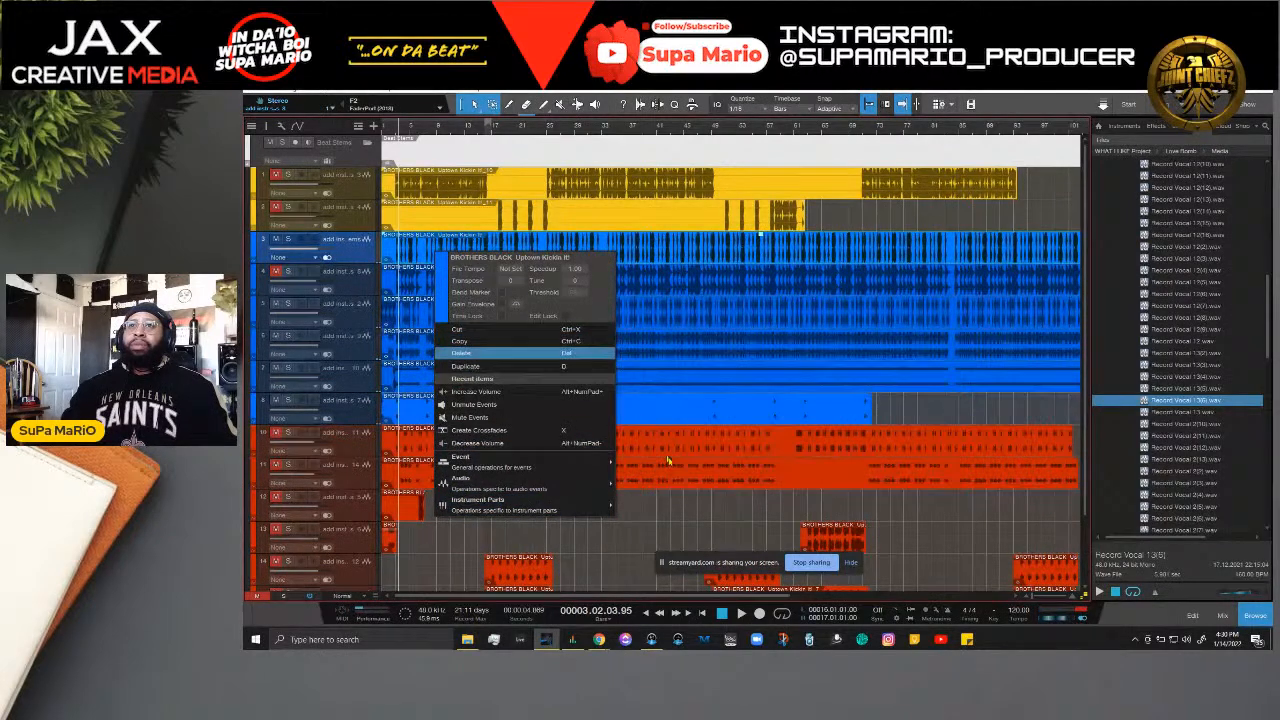
{"action": "left_click", "coordinate": [708, 527]}
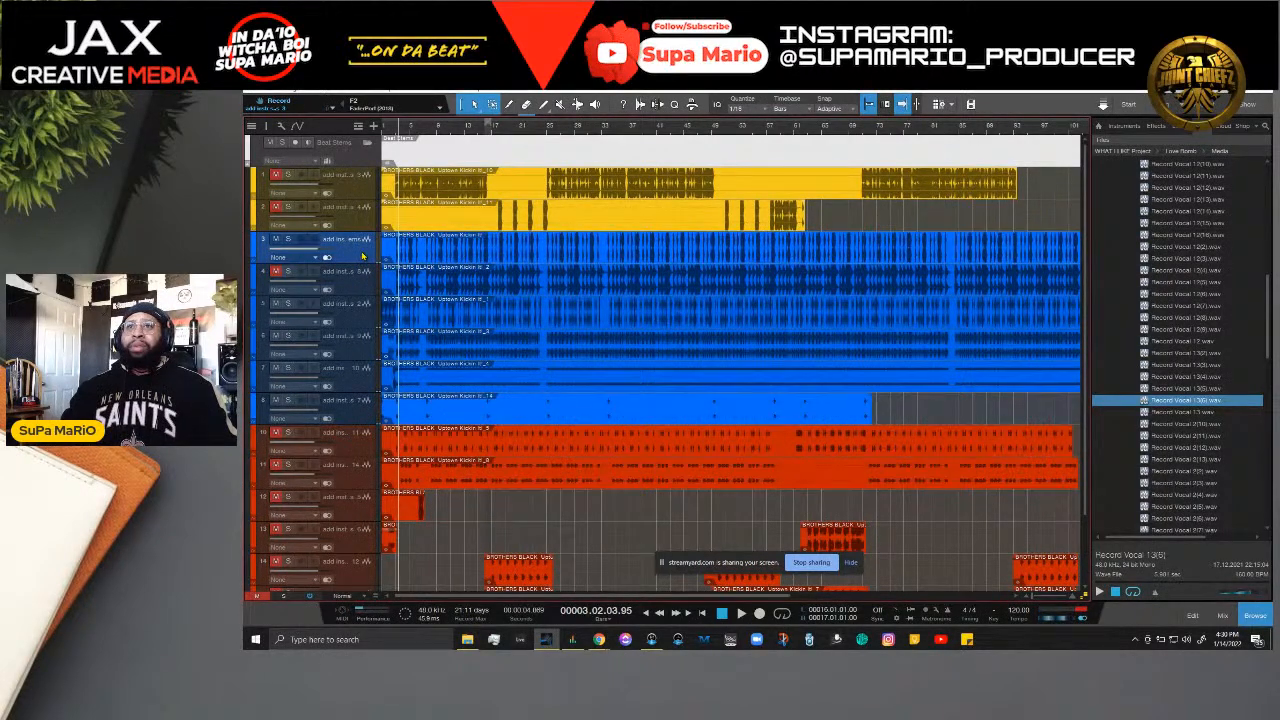
{"action": "key", "text": "F3"}
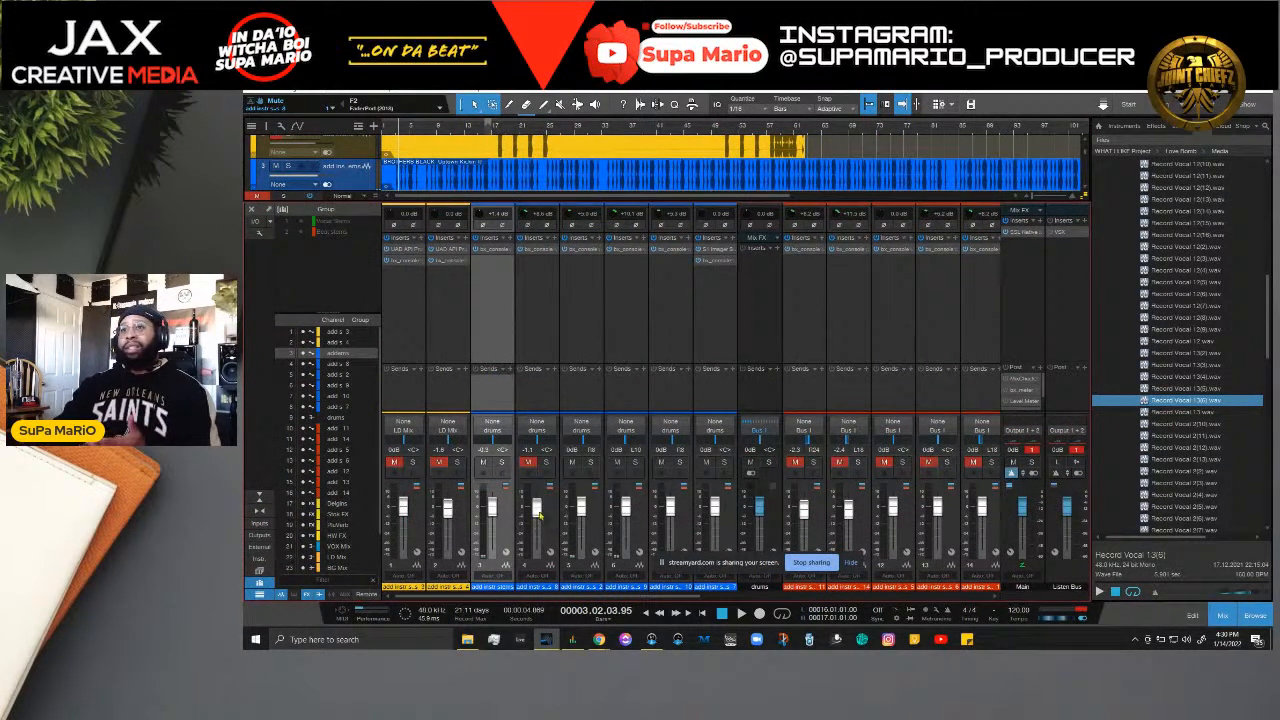
{"action": "key", "text": "F3"}
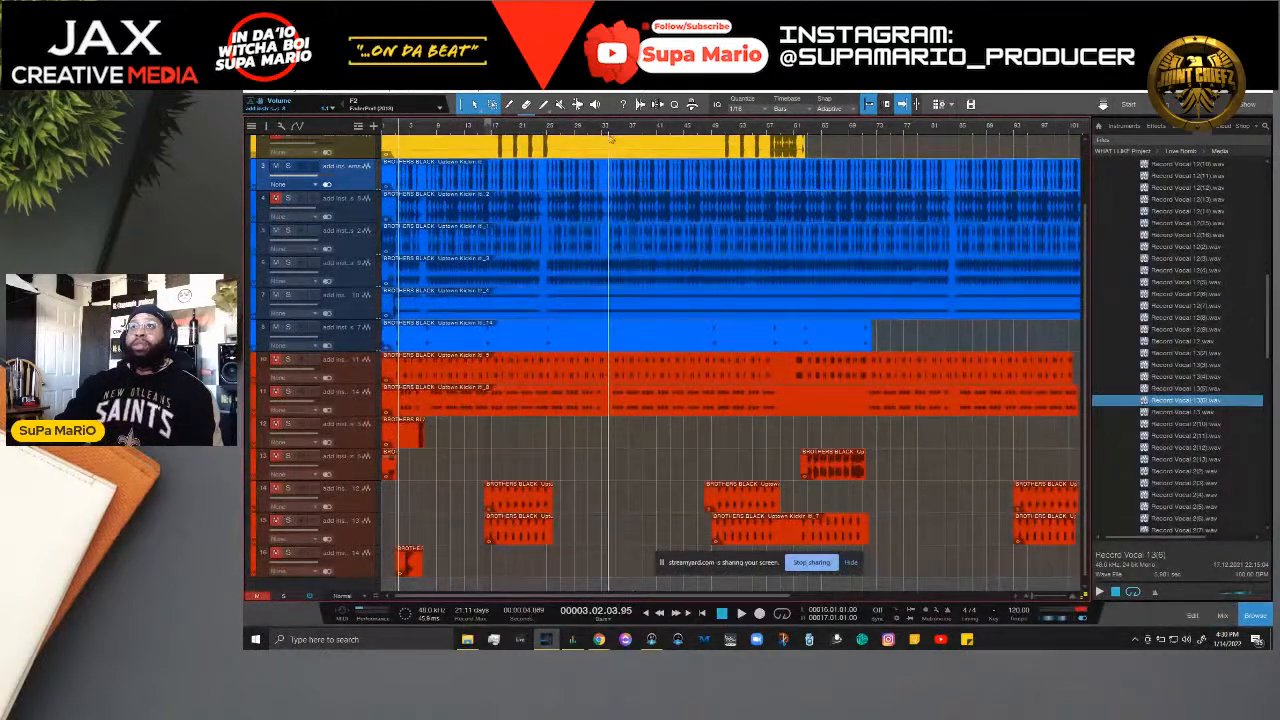
Step: Add a stereo audio track named kick print directly below blue track 3, with input 5+6 and the Main output
{"action": "key", "text": "w"}
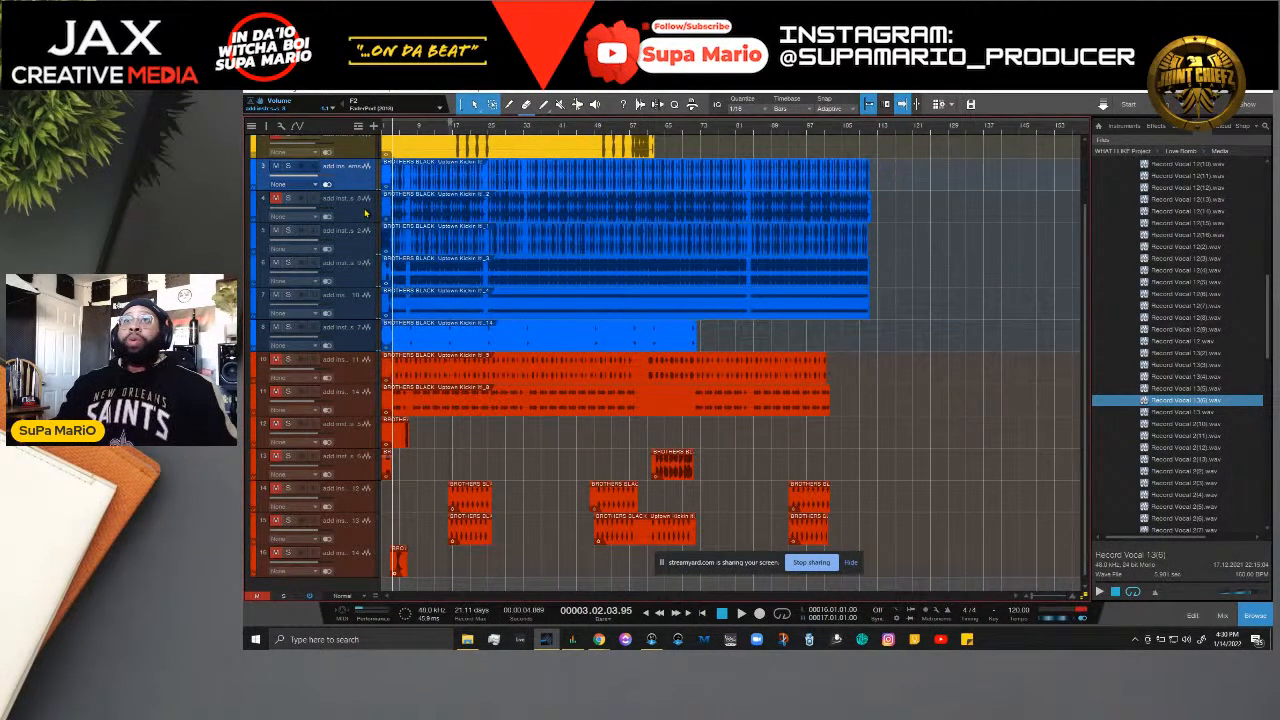
{"action": "key", "text": "F3"}
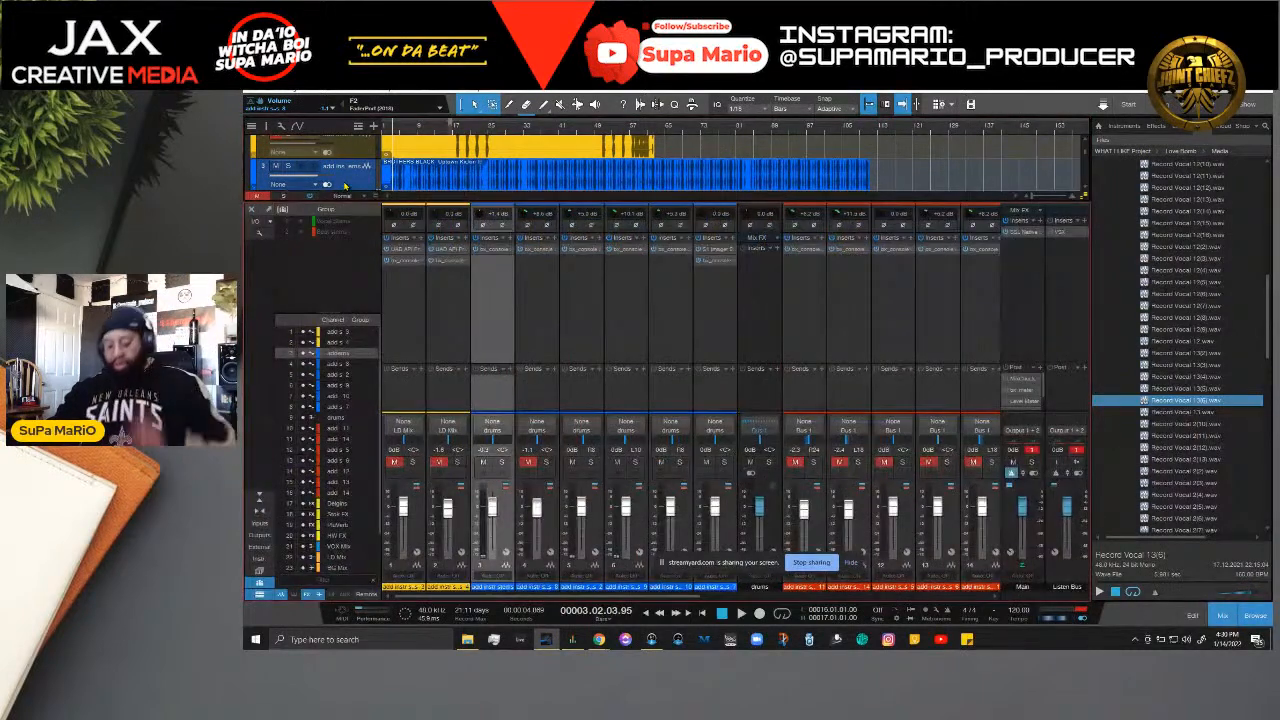
{"action": "key", "text": "F3"}
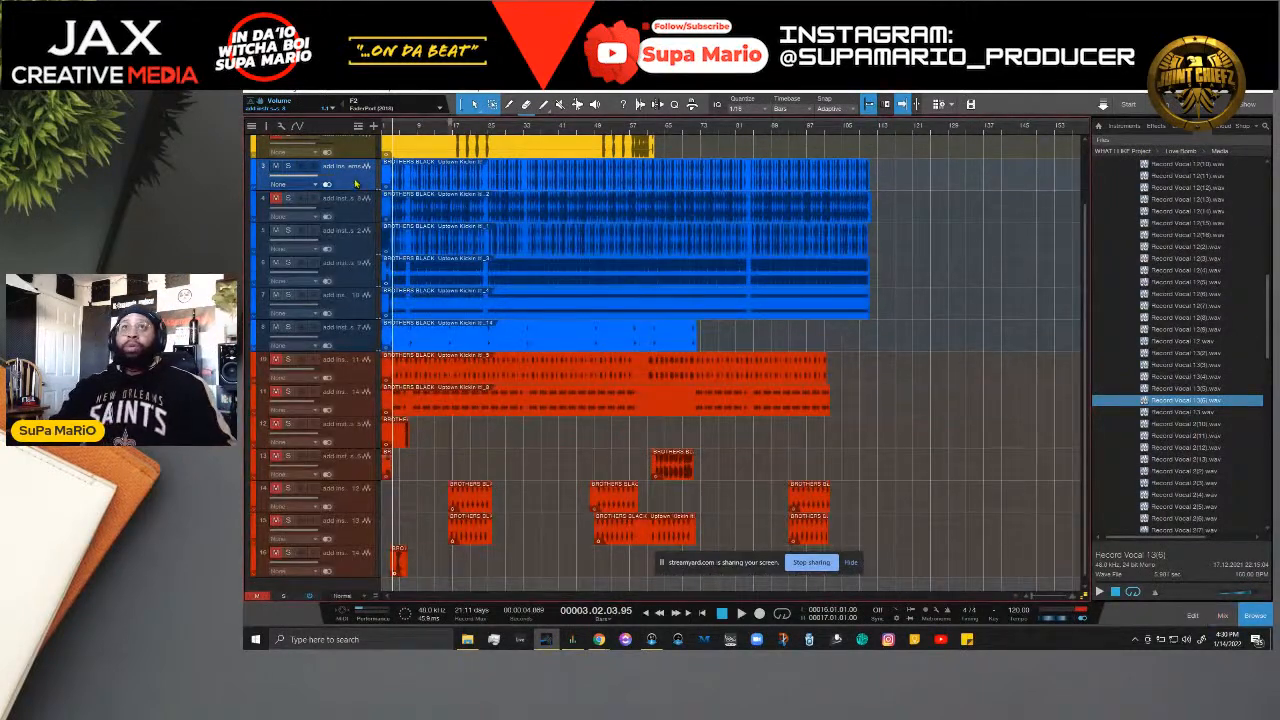
{"action": "right_click", "coordinate": [356, 172]}
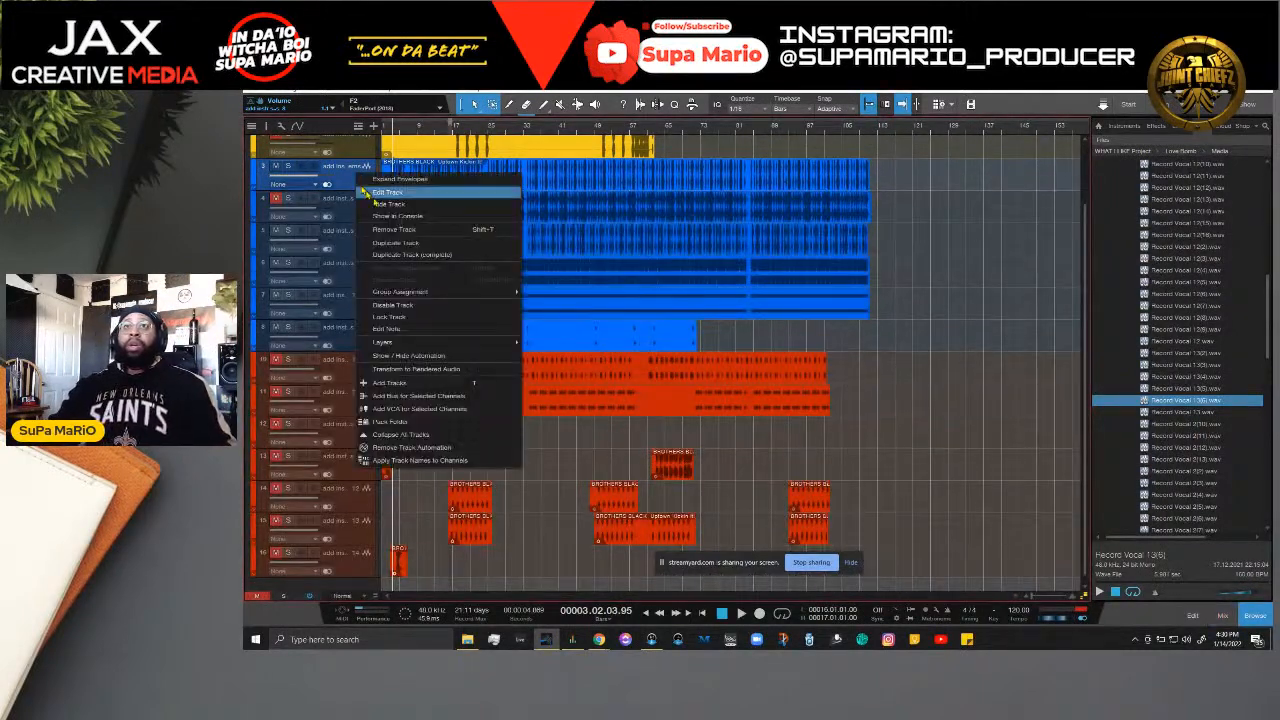
{"action": "left_click", "coordinate": [413, 386]}
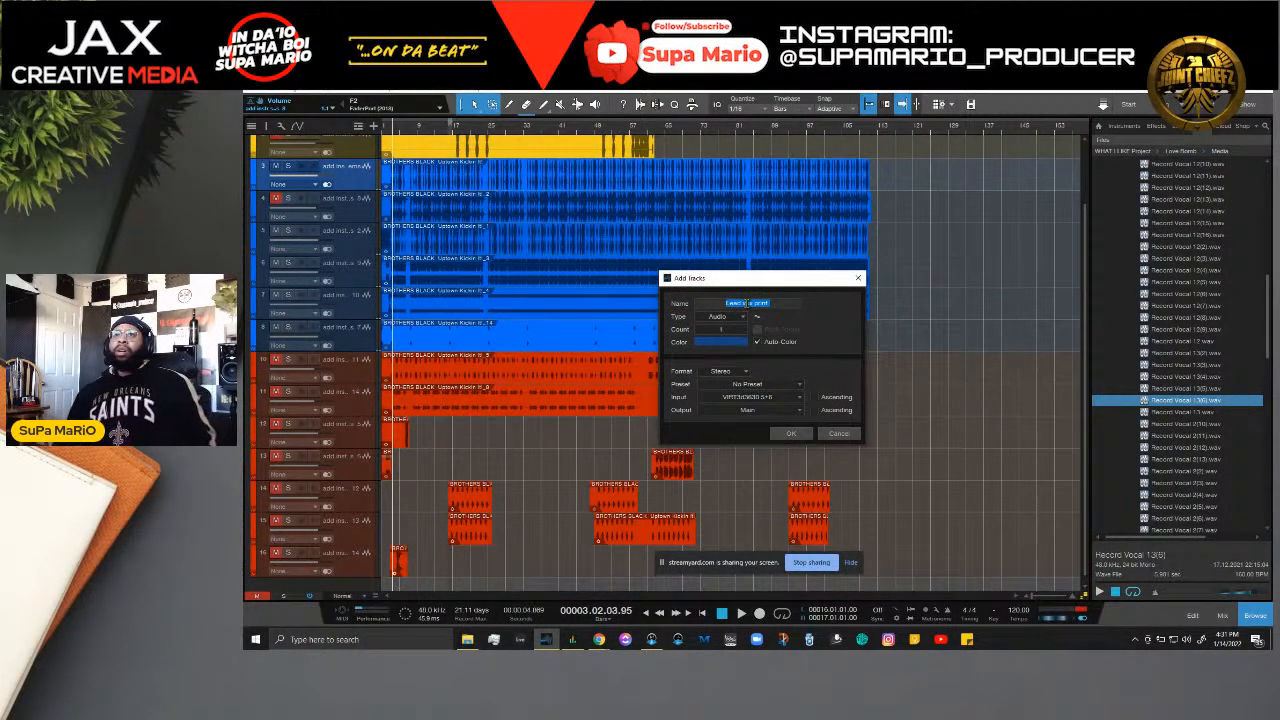
{"action": "key", "text": "BackSpace"}
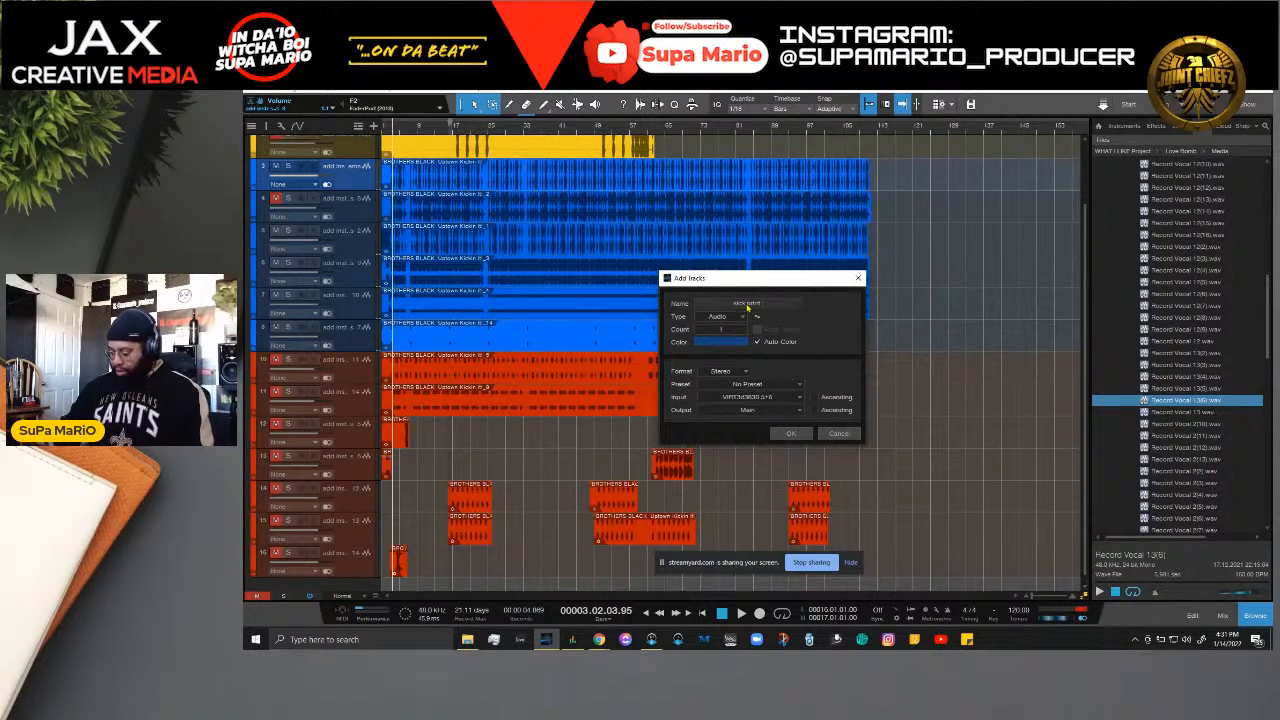
{"action": "key", "text": "Return"}
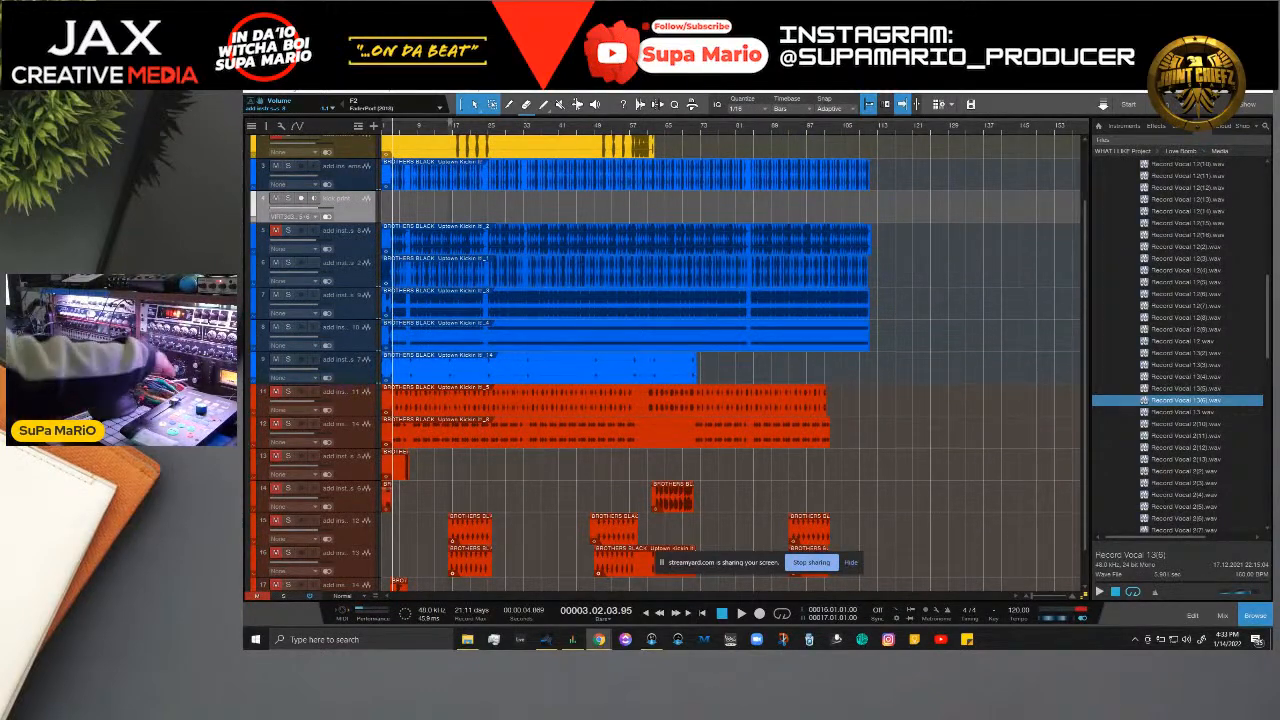
Step: Close the stray calculator window and play a short passage of the song with the new kick print track in place
{"action": "key", "text": "XF86Calculator"}
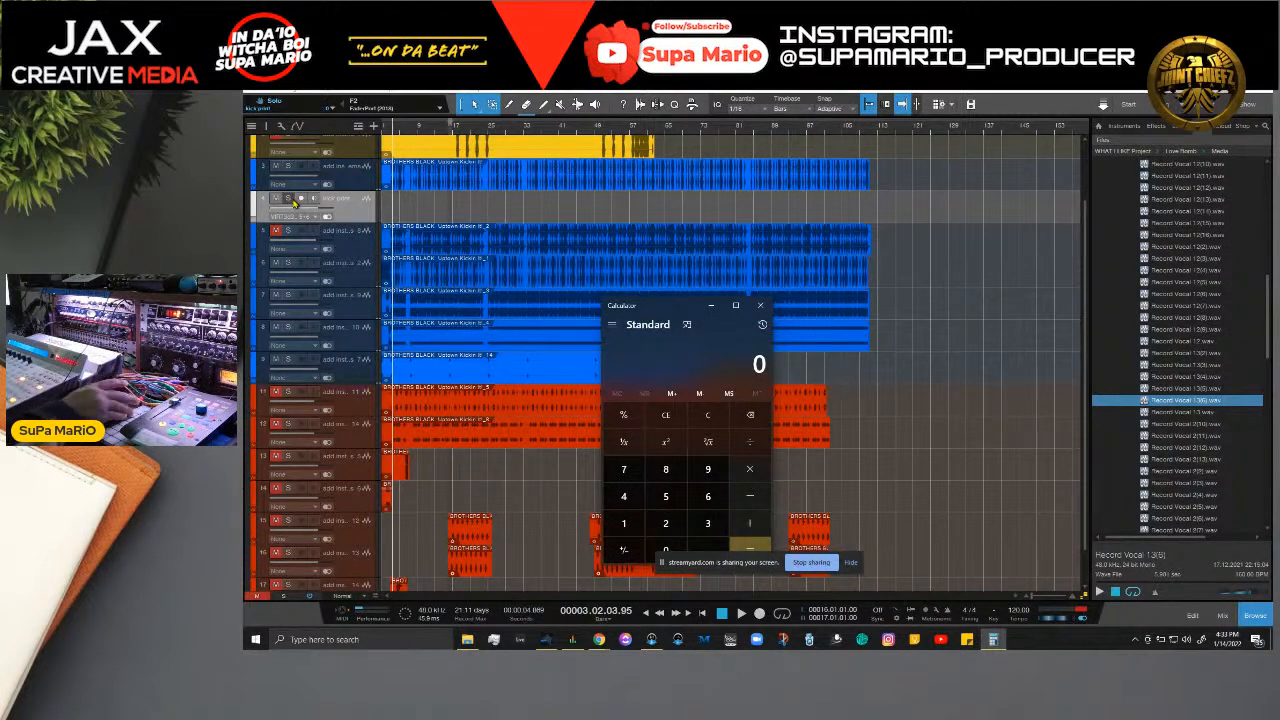
{"action": "left_click", "coordinate": [770, 309]}
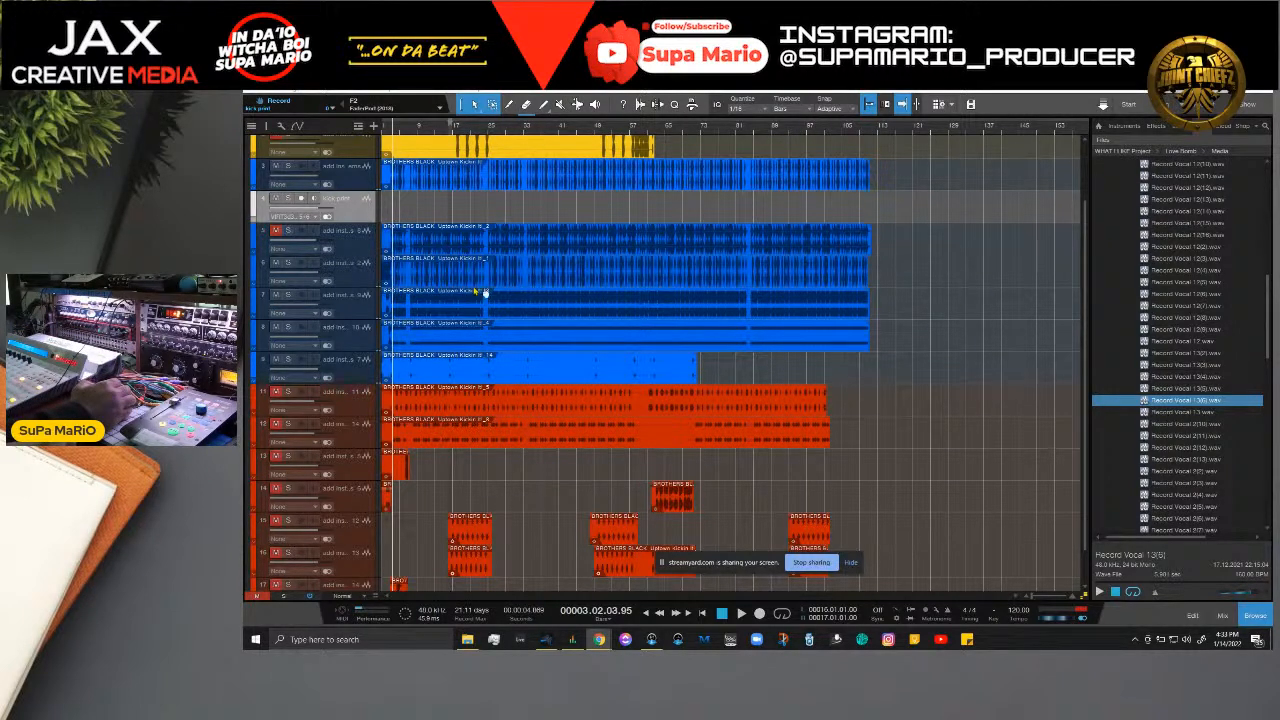
{"action": "left_click", "coordinate": [366, 231]}
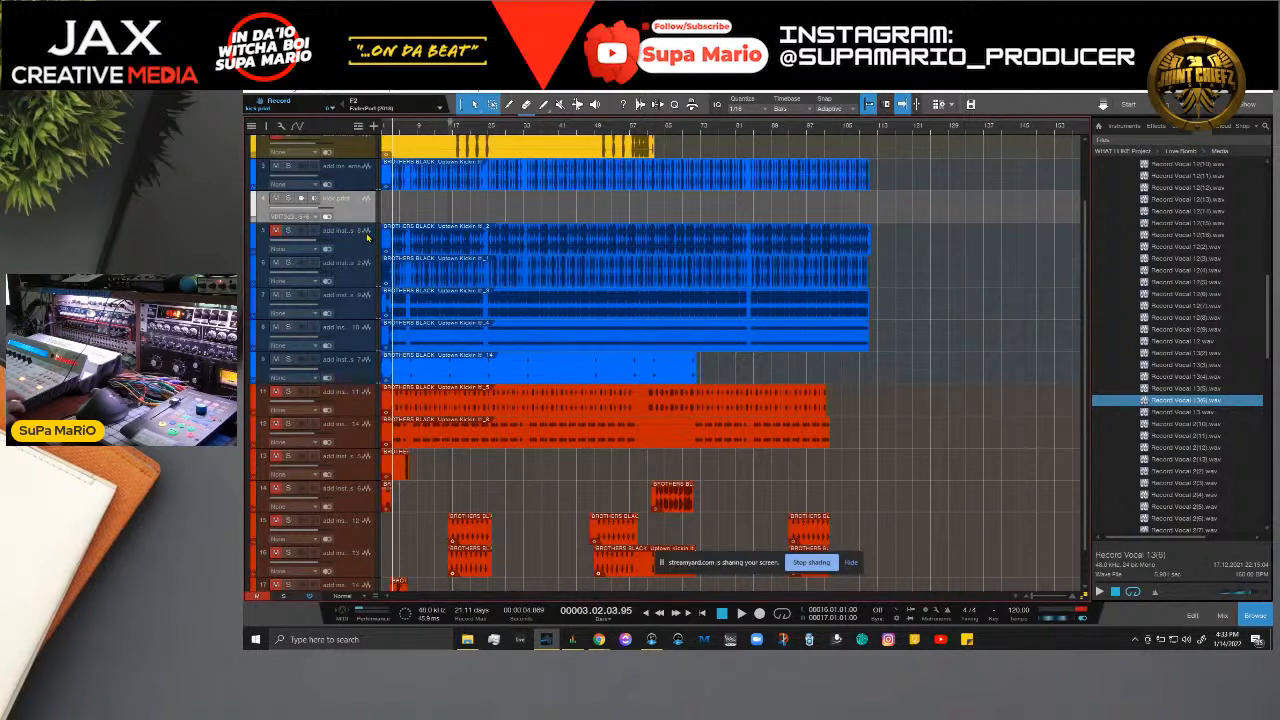
{"action": "key", "text": "space"}
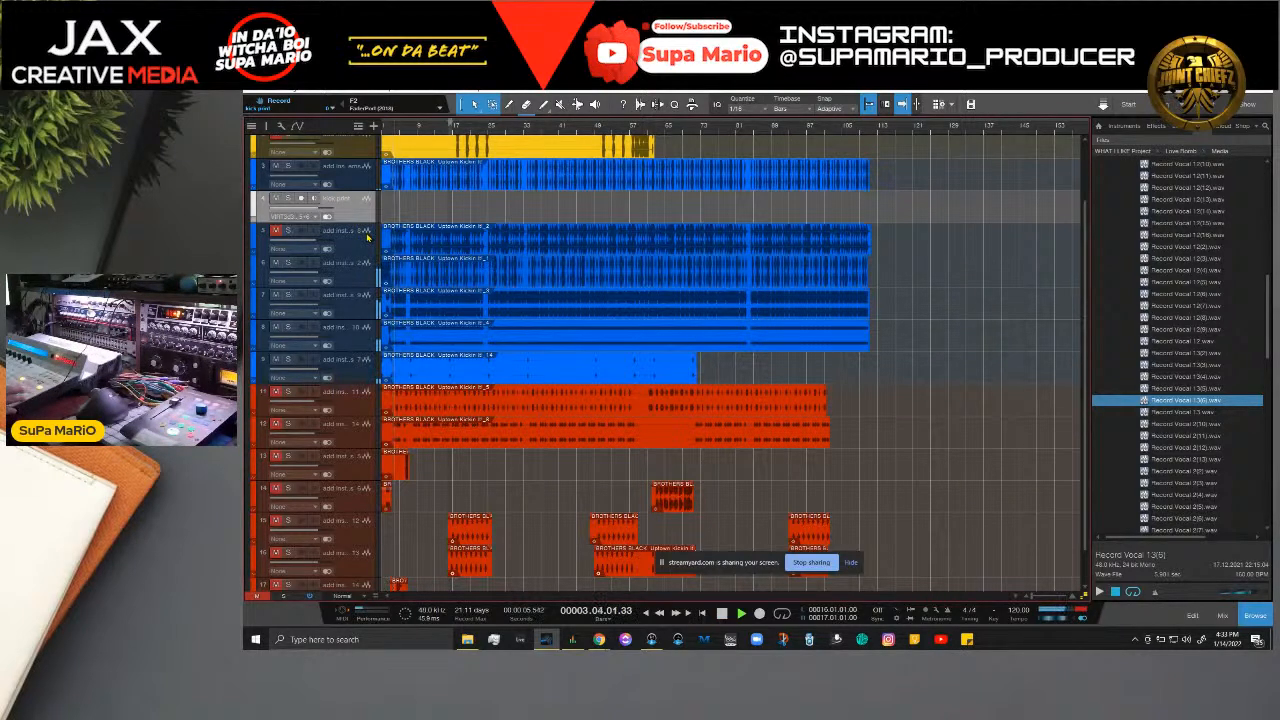
{"action": "key", "text": "space"}
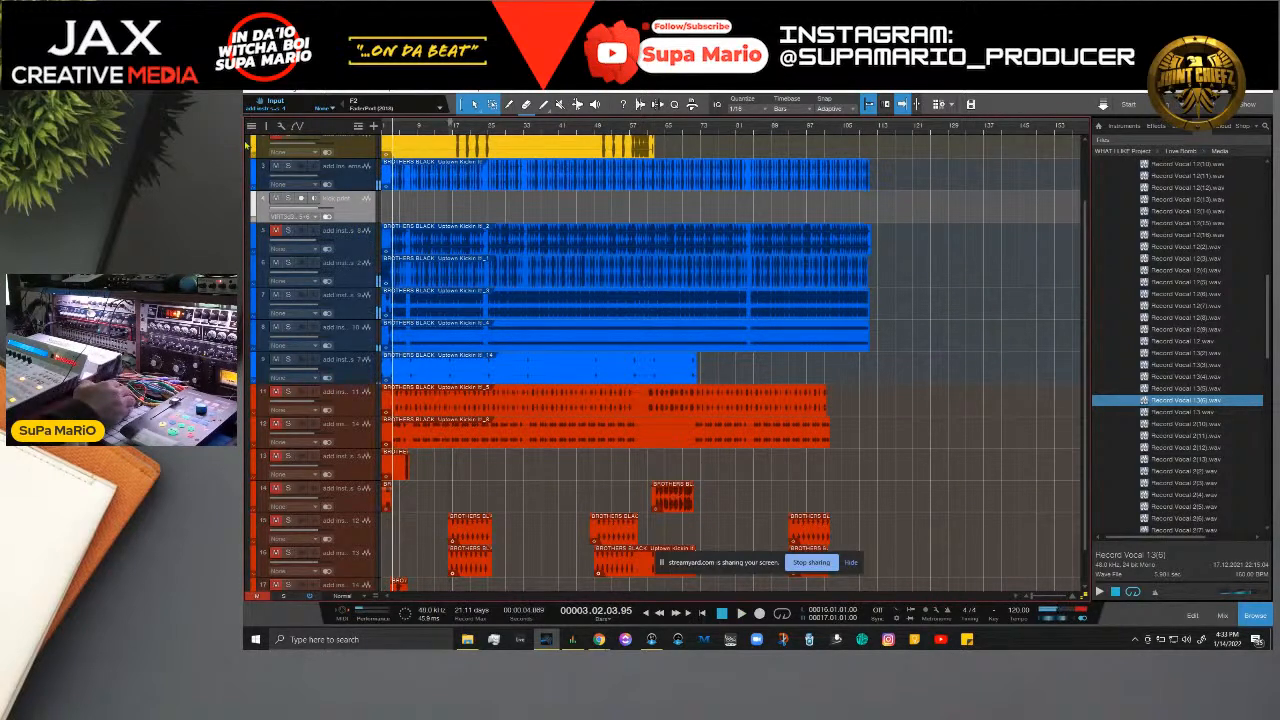
Step: Show the mixer with track 3 unsoloed and insert the PreSonus Pipeline Stereo plug-in on its channel
{"action": "left_click", "coordinate": [288, 165]}
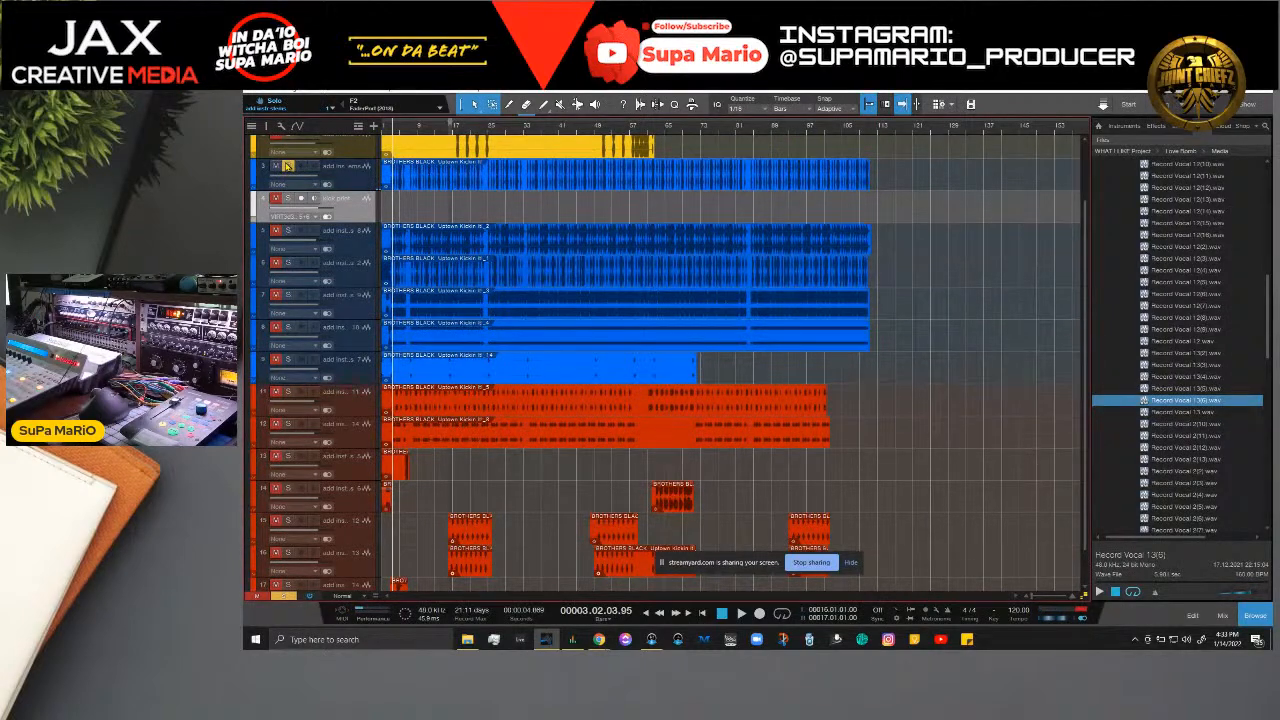
{"action": "key", "text": "F3"}
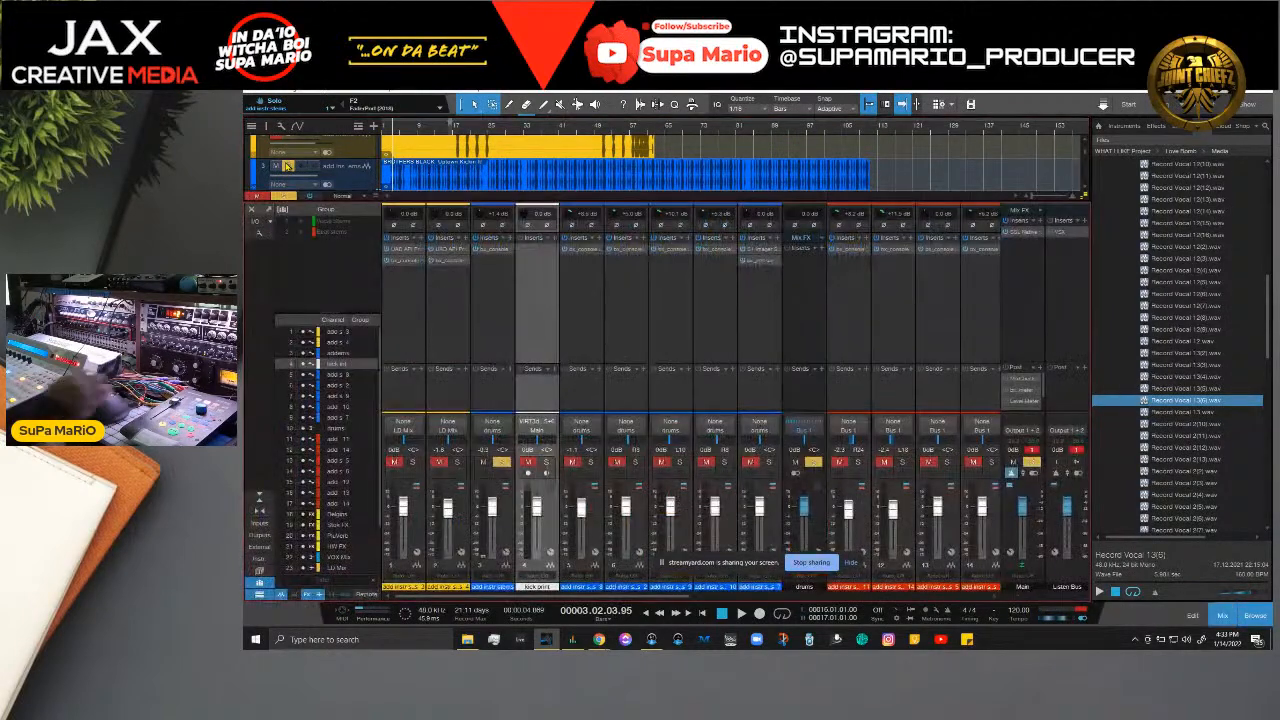
{"action": "key", "text": "s"}
{"action": "left_click", "coordinate": [509, 246]}
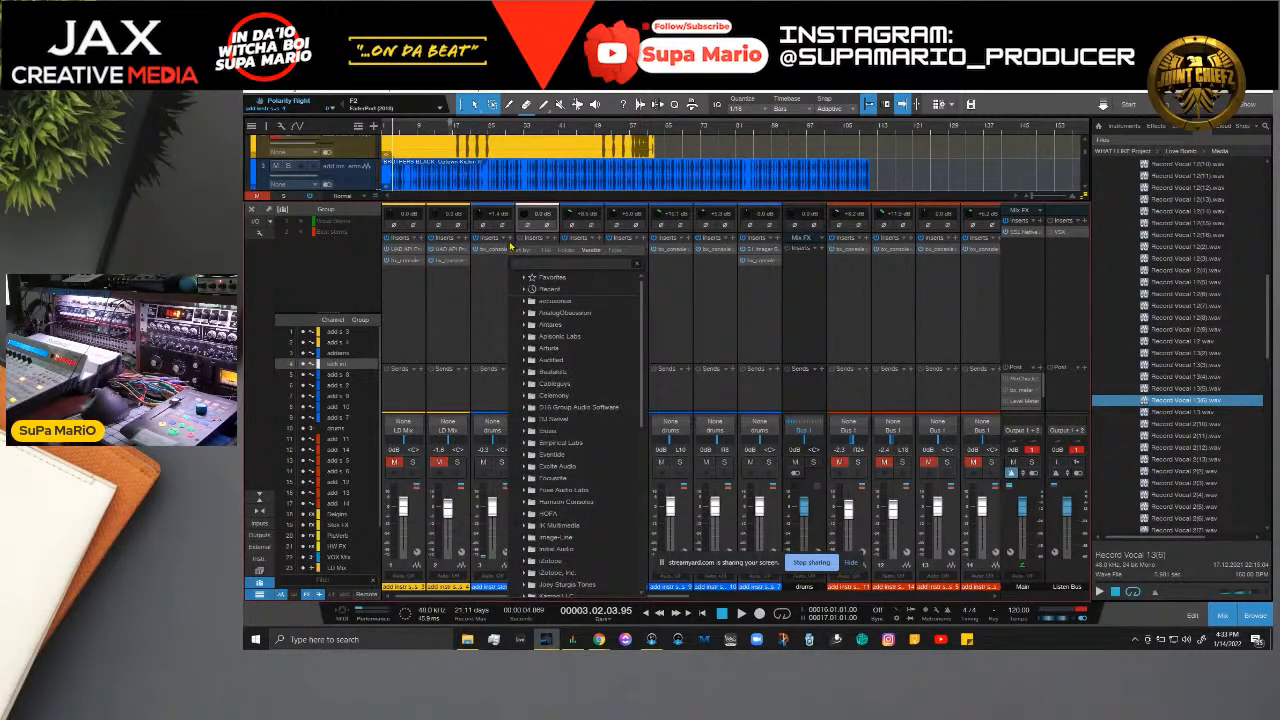
{"action": "scroll", "coordinate": [590, 450], "scroll_direction": "down", "scroll_amount": 8}
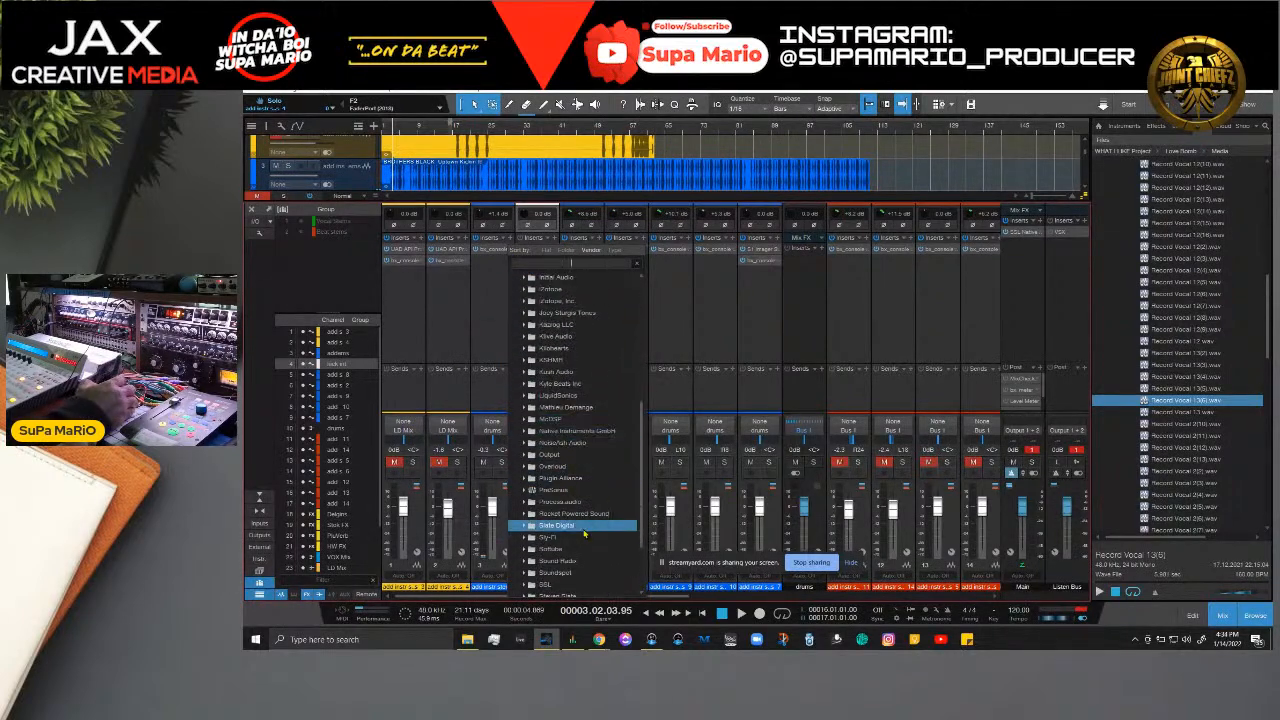
{"action": "left_click", "coordinate": [521, 490]}
{"action": "scroll", "coordinate": [590, 530], "scroll_direction": "down", "scroll_amount": 2}
{"action": "scroll", "coordinate": [590, 535], "scroll_direction": "down", "scroll_amount": 6}
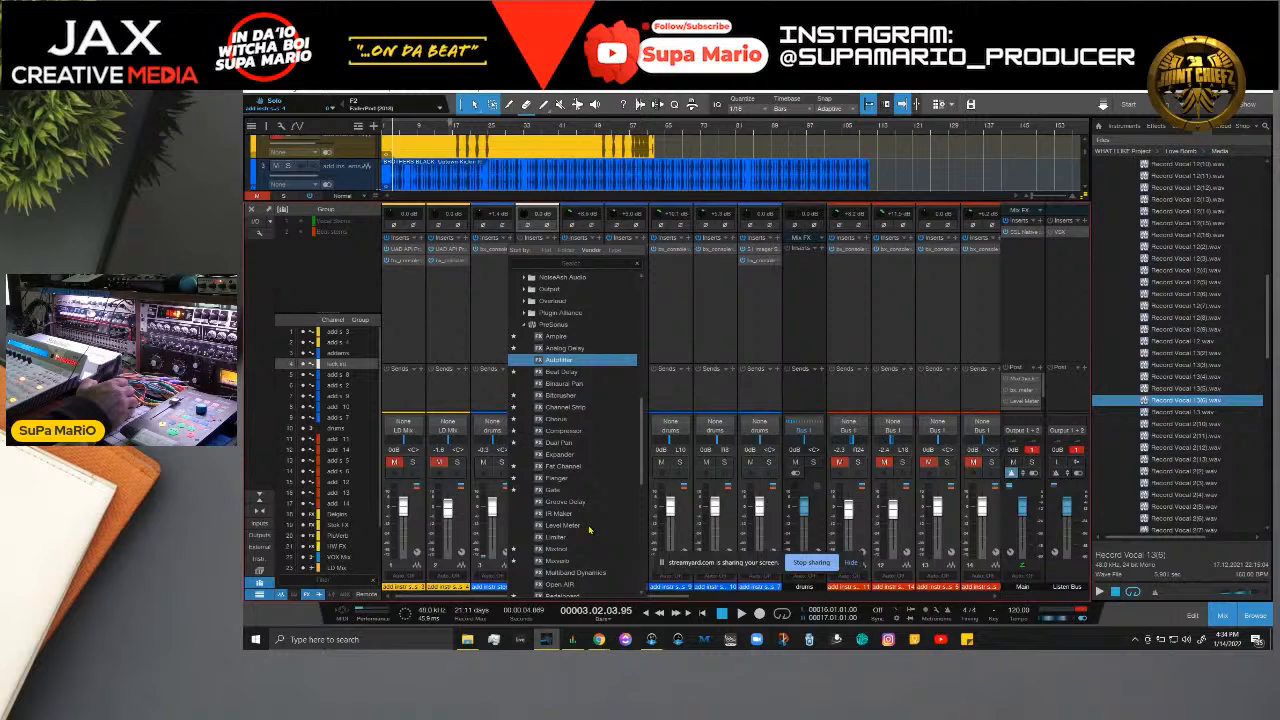
{"action": "left_click", "coordinate": [590, 541]}
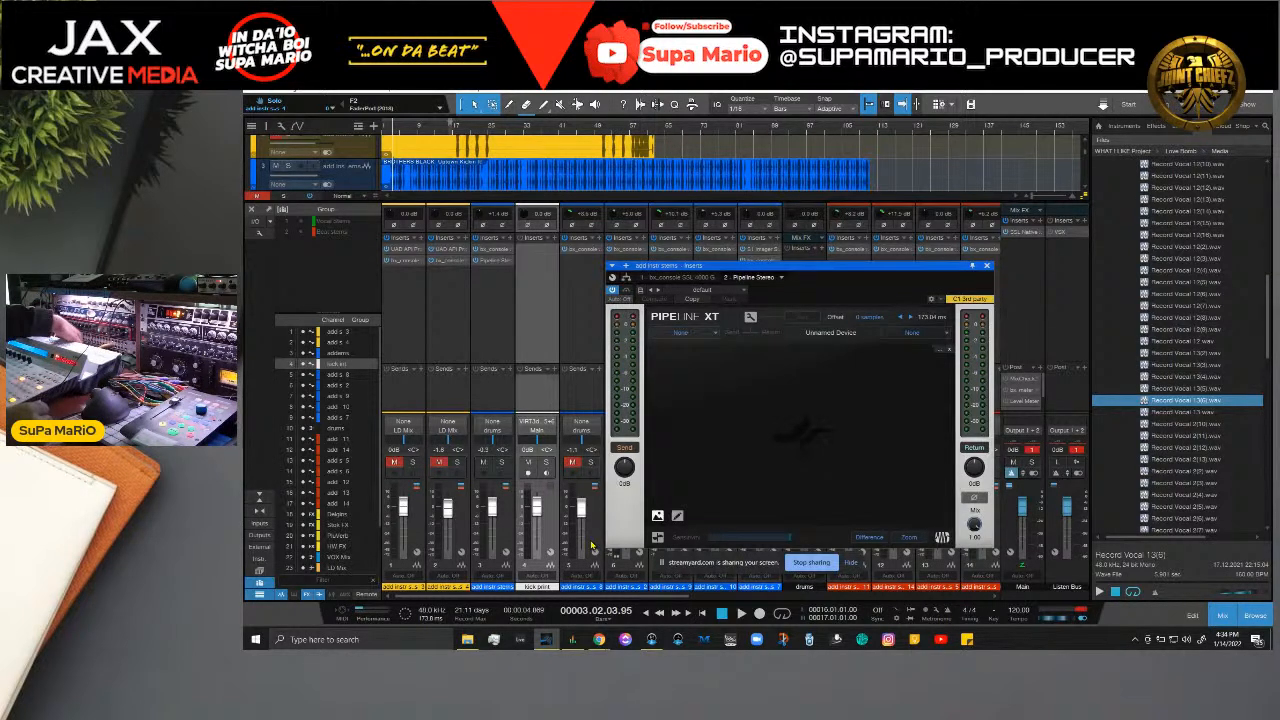
Step: Move the playback position to bar 17 and route Pipeline's send to Output 5 + 6 and its return to Input 5 + 6
{"action": "key", "text": "KP_2"}
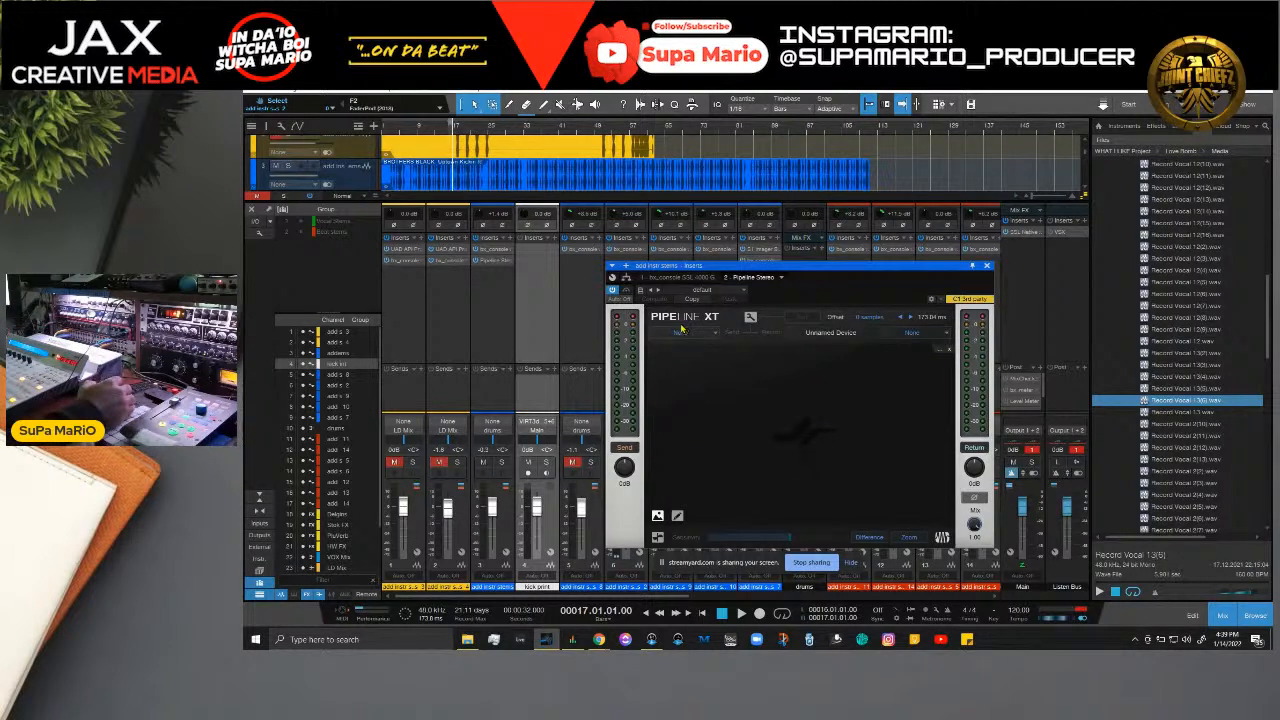
{"action": "left_click", "coordinate": [687, 336]}
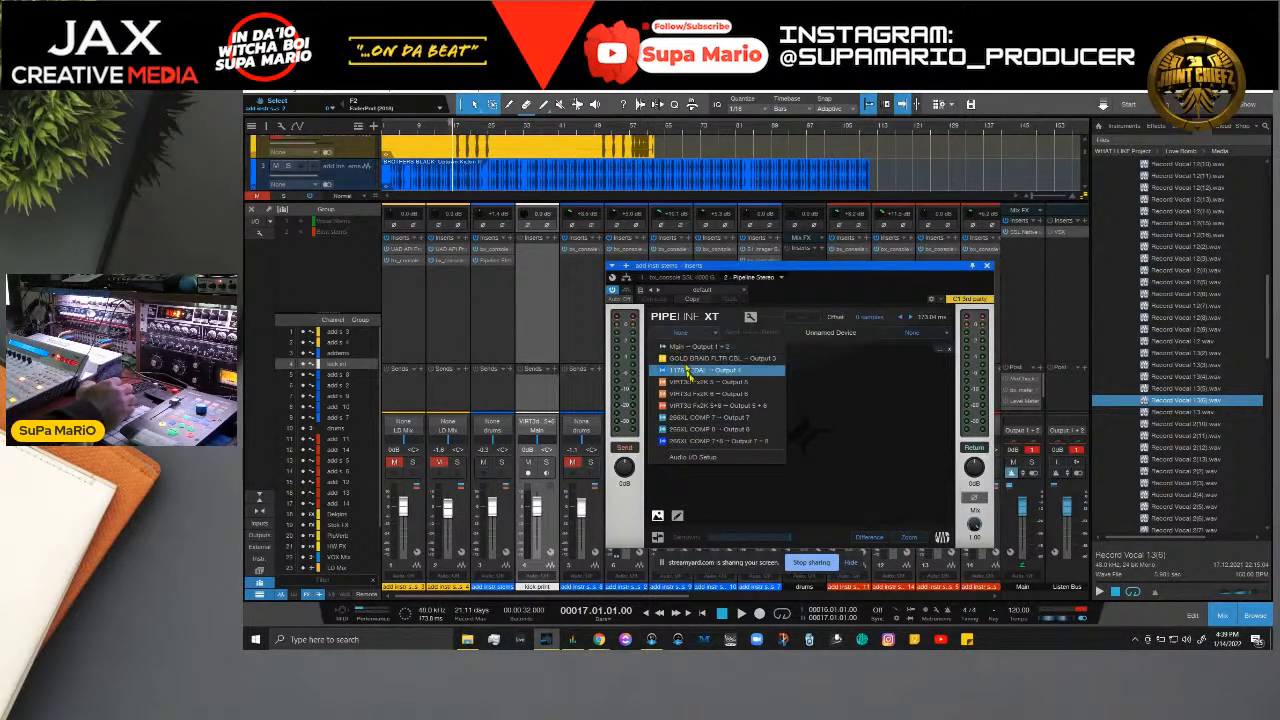
{"action": "left_click", "coordinate": [742, 408]}
{"action": "left_click", "coordinate": [911, 331]}
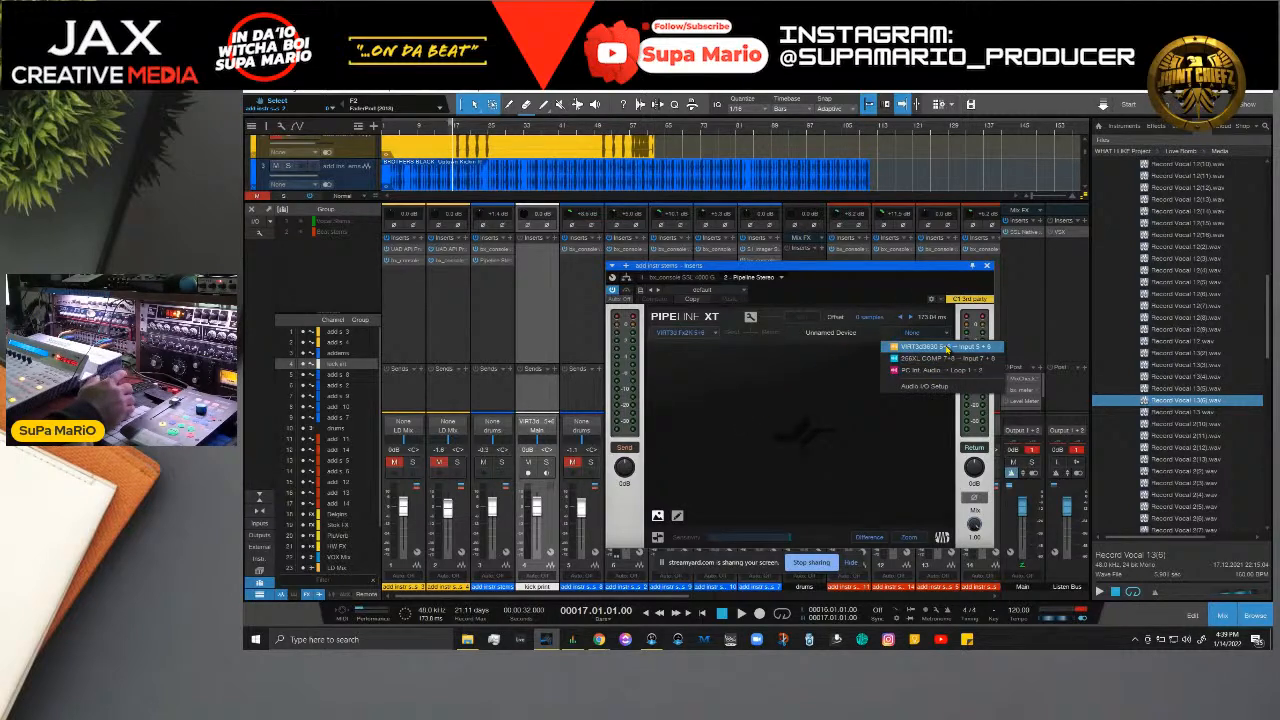
{"action": "left_click", "coordinate": [946, 347]}
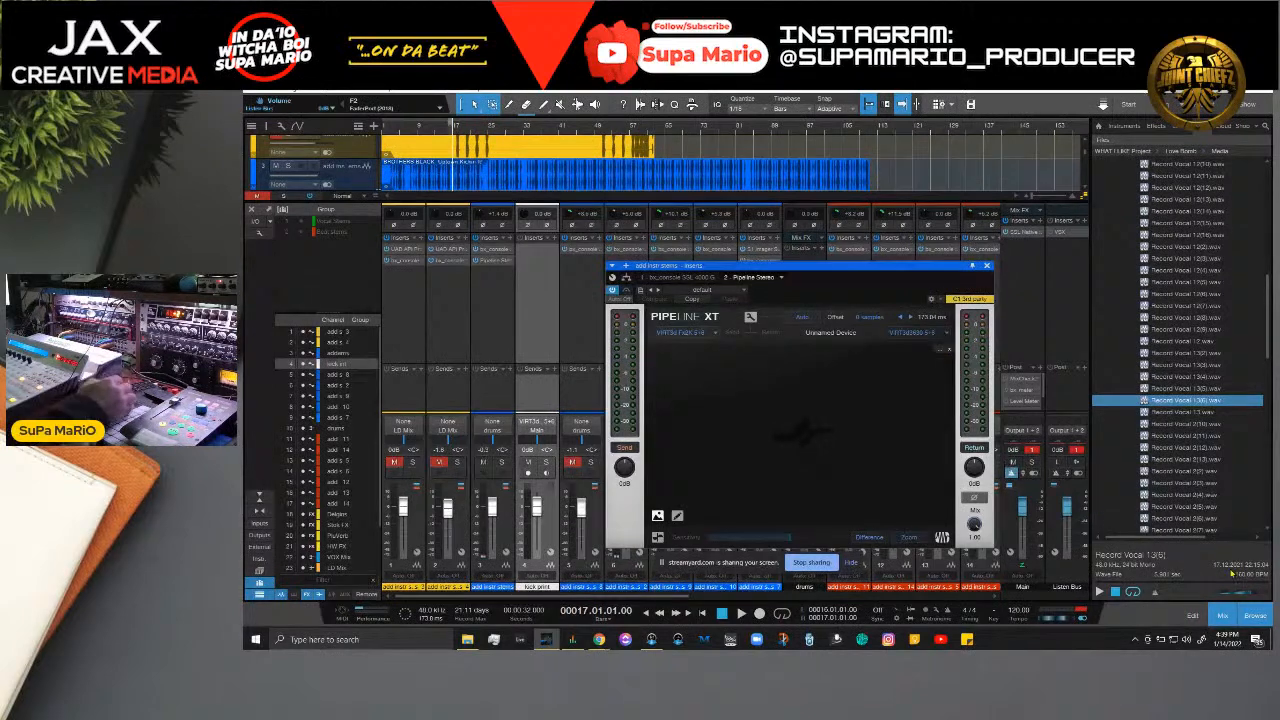
Step: Name the Pipeline hardware device Sonic Exciter
{"action": "left_click", "coordinate": [855, 333]}
{"action": "key", "text": "BackSpace"}
{"action": "type", "text": "Sonic"}
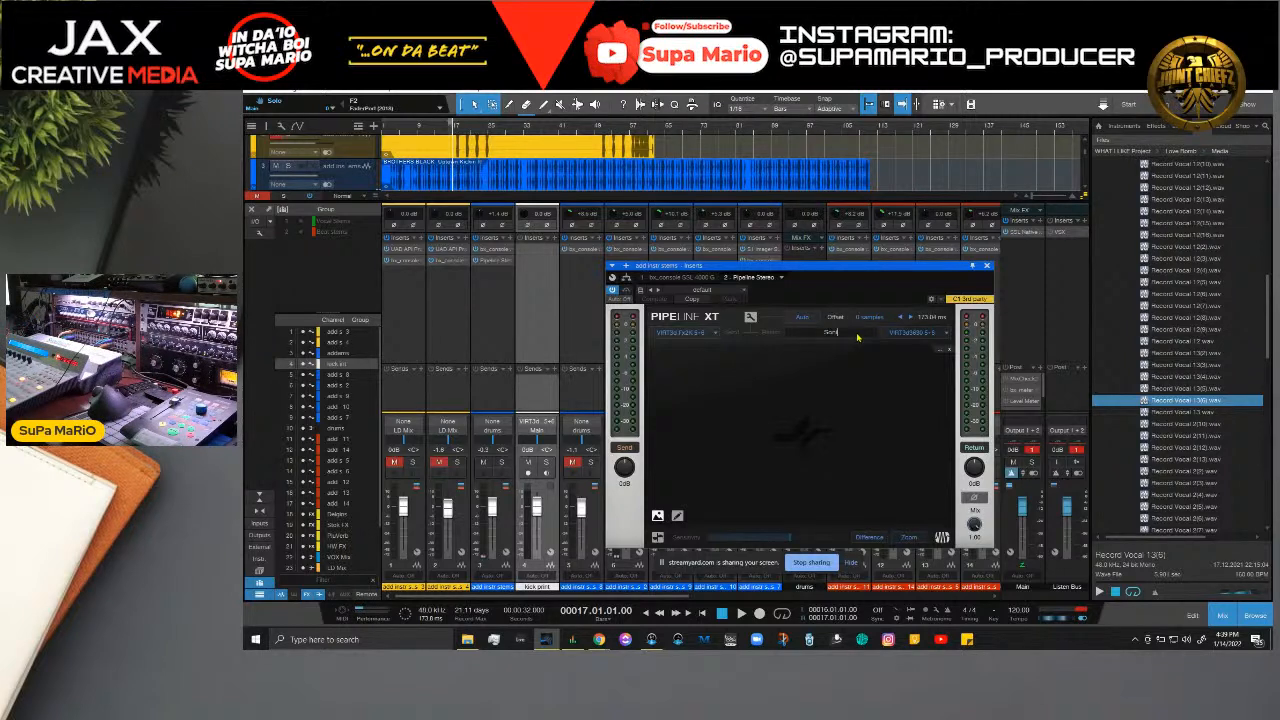
{"action": "type", "text": " Exciter"}
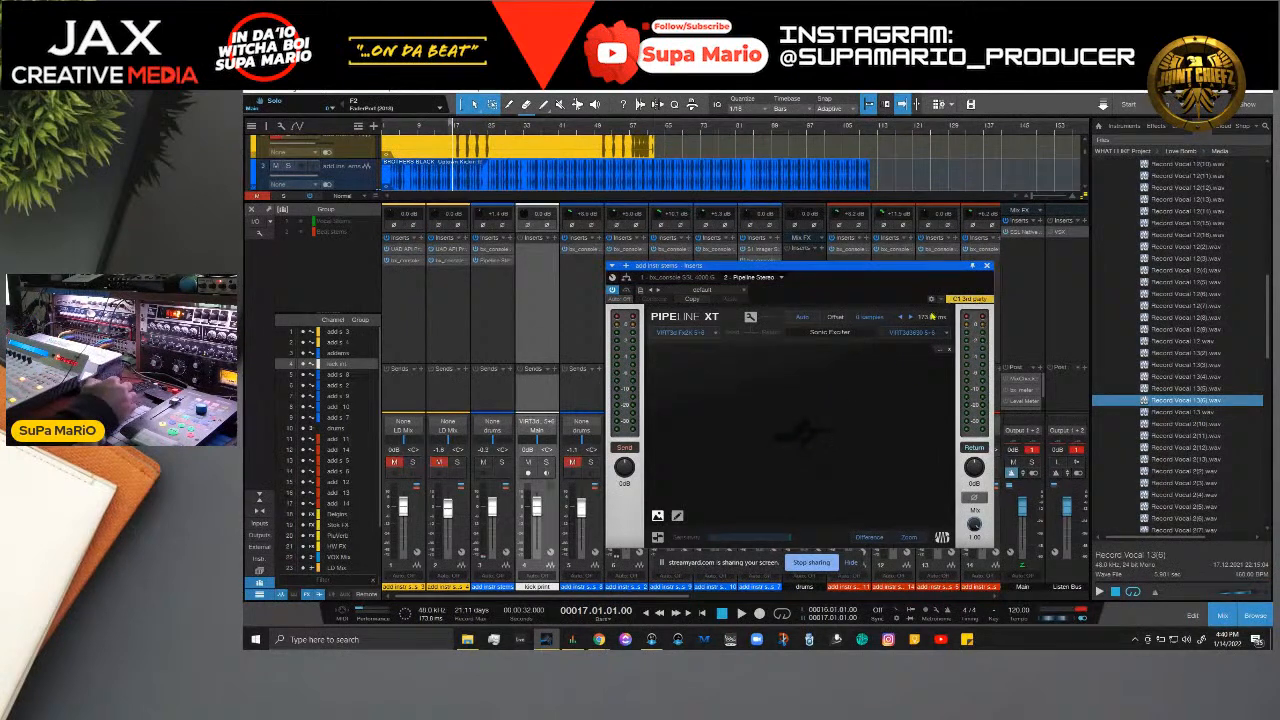
{"action": "key", "text": "Return"}
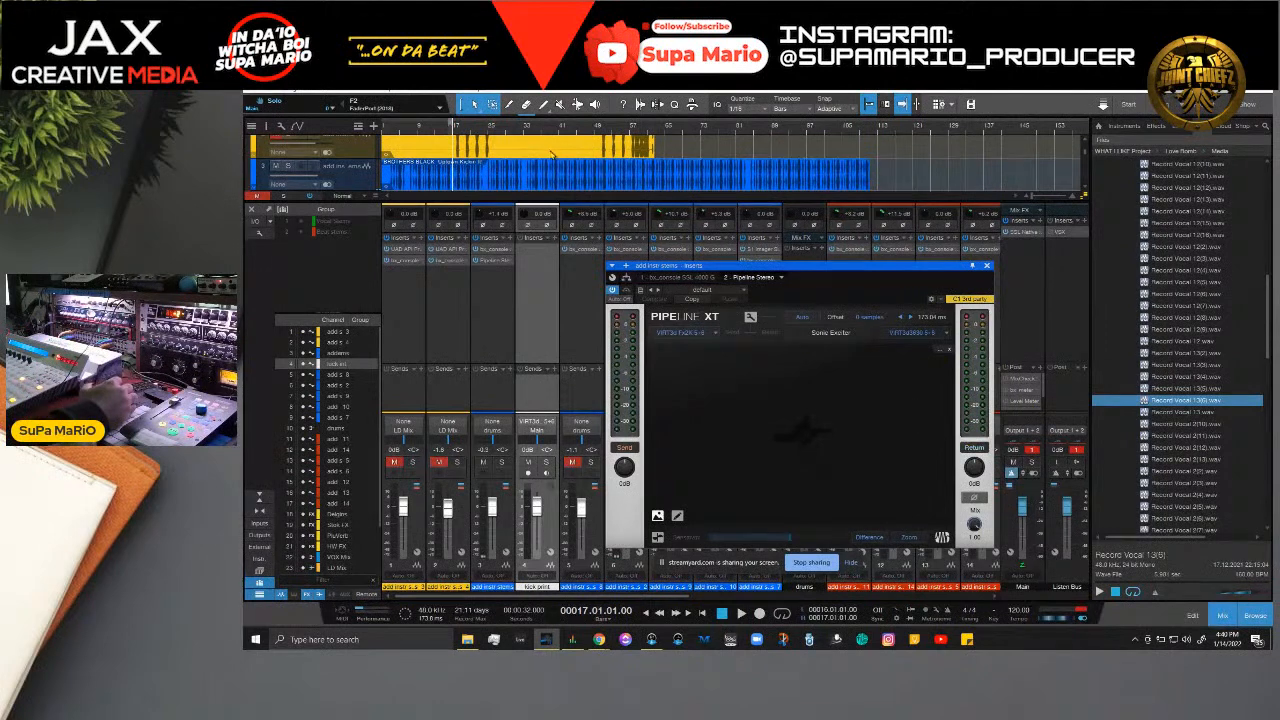
Step: Set the Pipeline send level to -13.4 dB while the song plays, and stop playback
{"action": "left_click_drag", "start_coordinate": [626, 466], "coordinate": [628, 531]}
{"action": "key", "text": "space"}
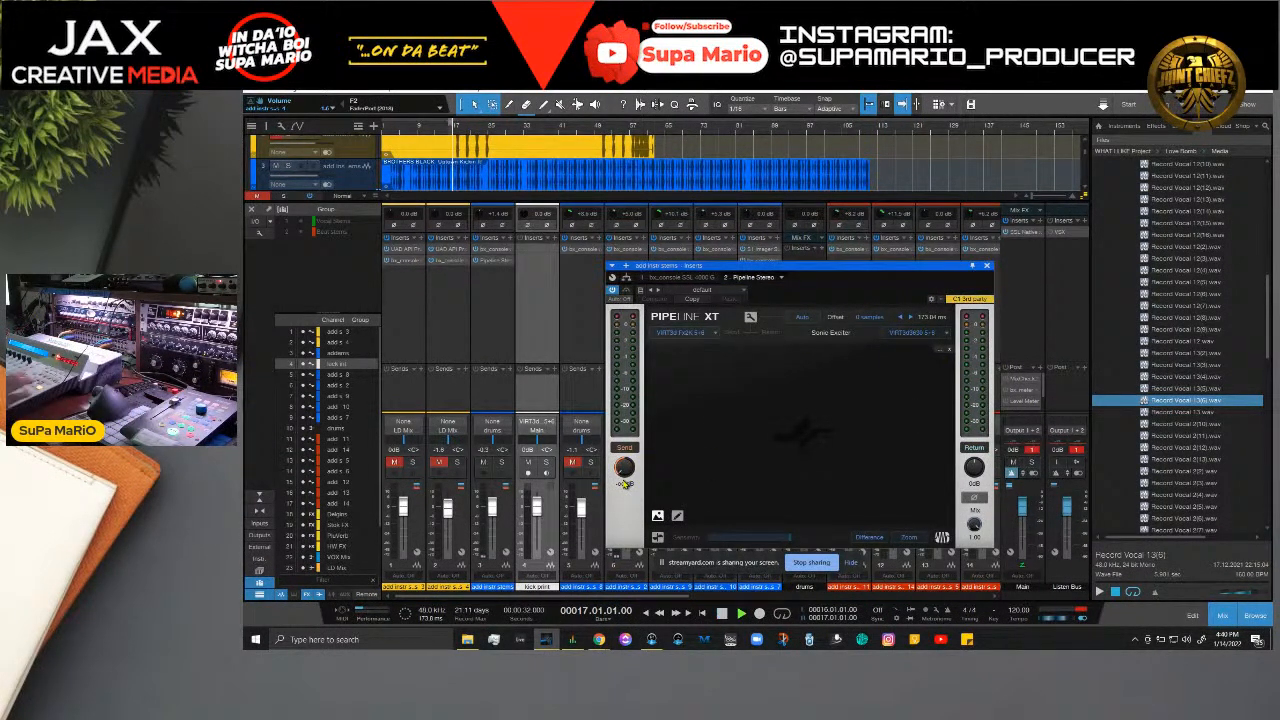
{"action": "left_click_drag", "start_coordinate": [618, 480], "coordinate": [619, 446]}
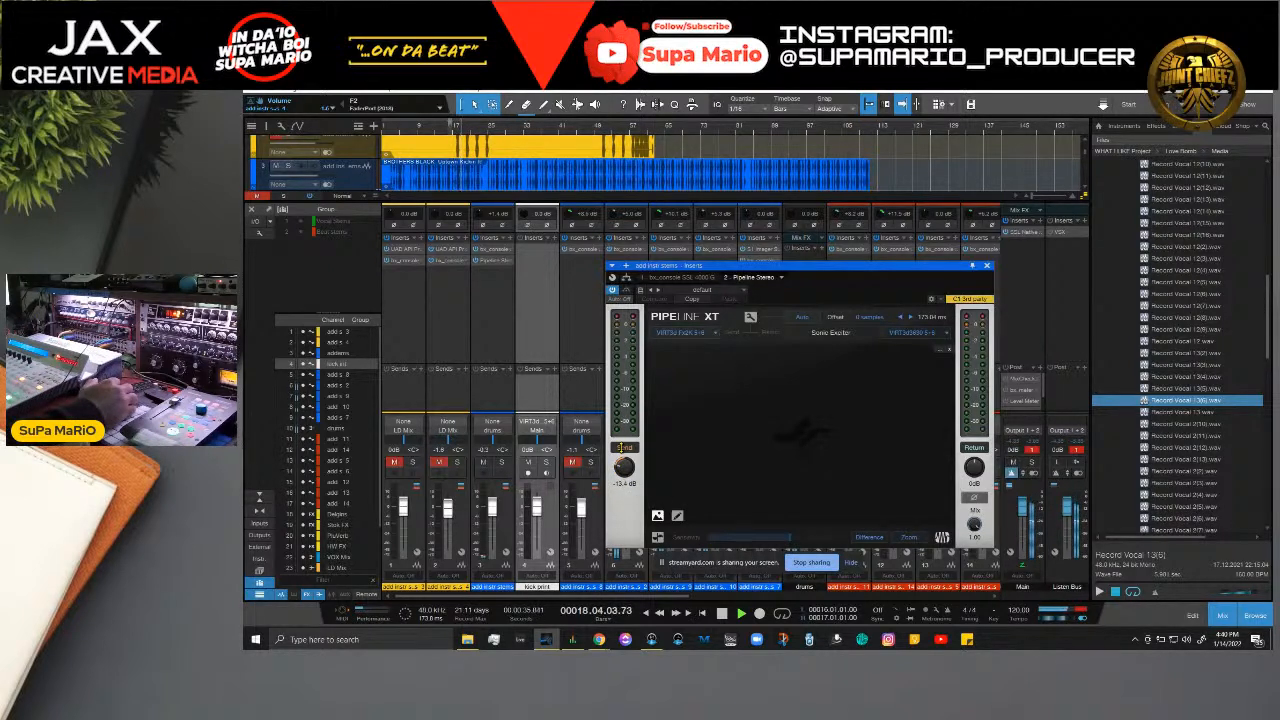
{"action": "key", "text": "space"}
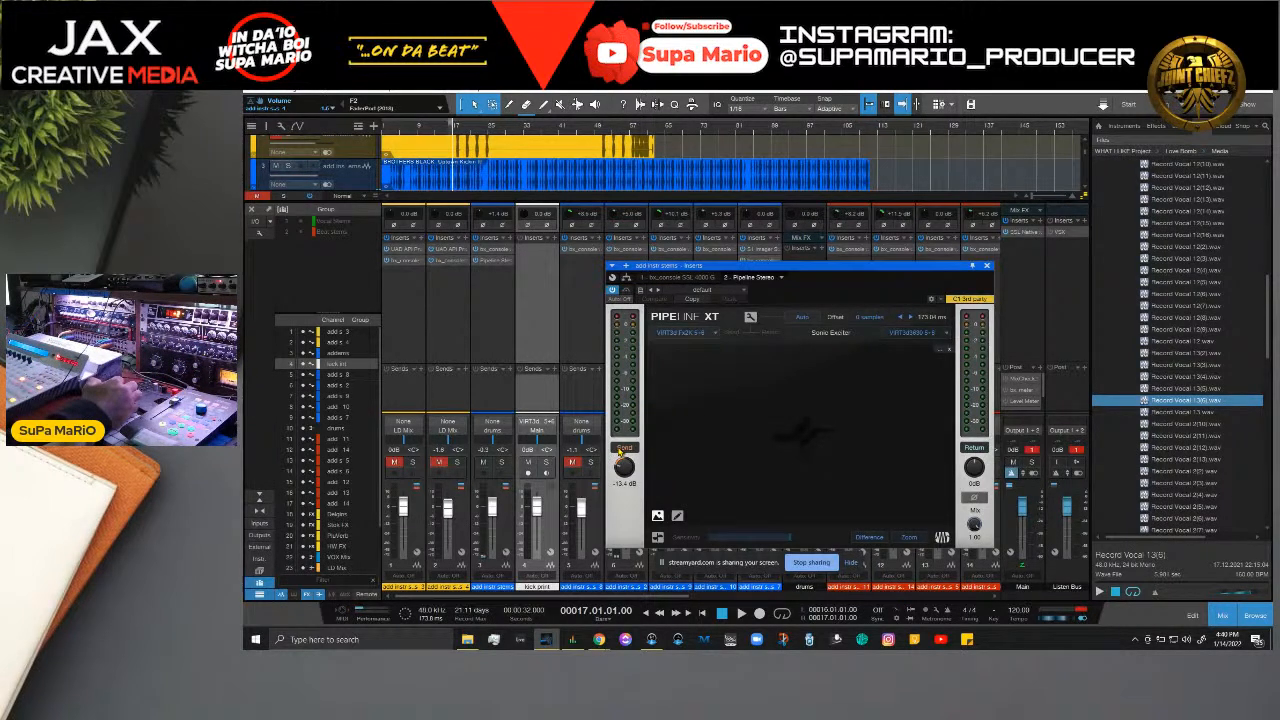
Step: Restart playback and solo the track 3 channel, leaving it unmuted
{"action": "key", "text": "space"}
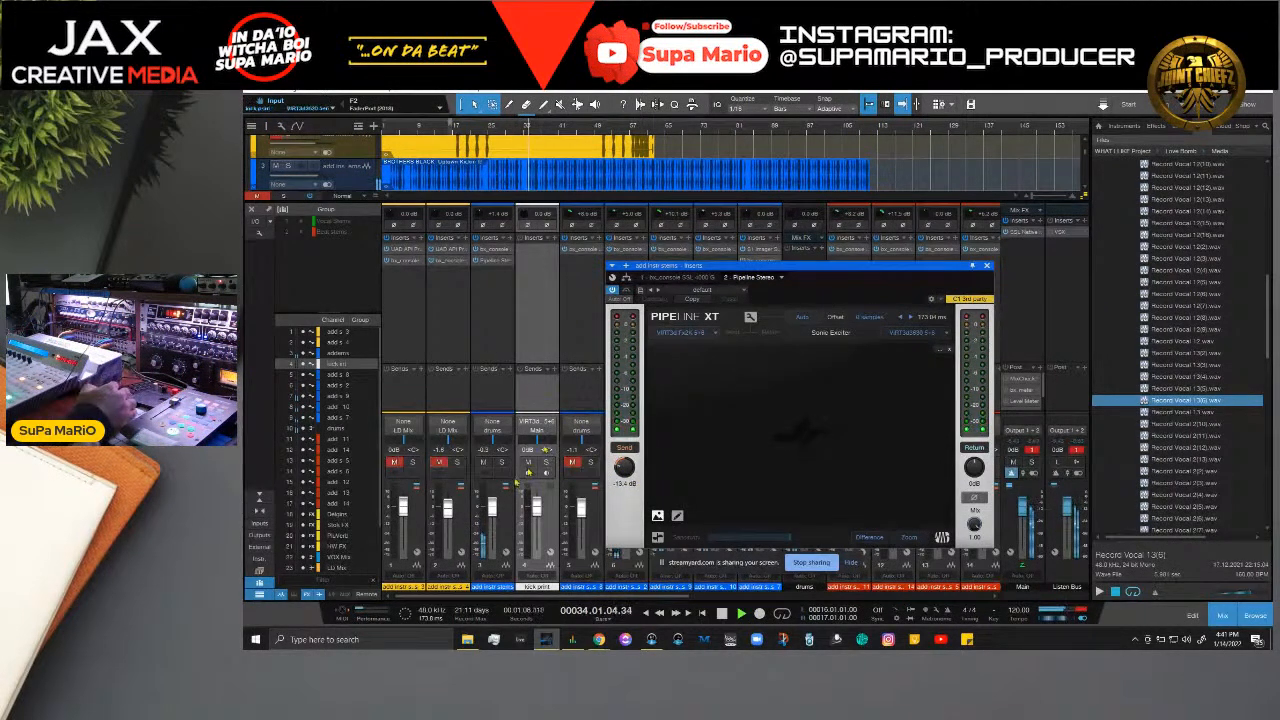
{"action": "left_click", "coordinate": [485, 464]}
{"action": "left_click", "coordinate": [485, 464]}
{"action": "left_click", "coordinate": [501, 463]}
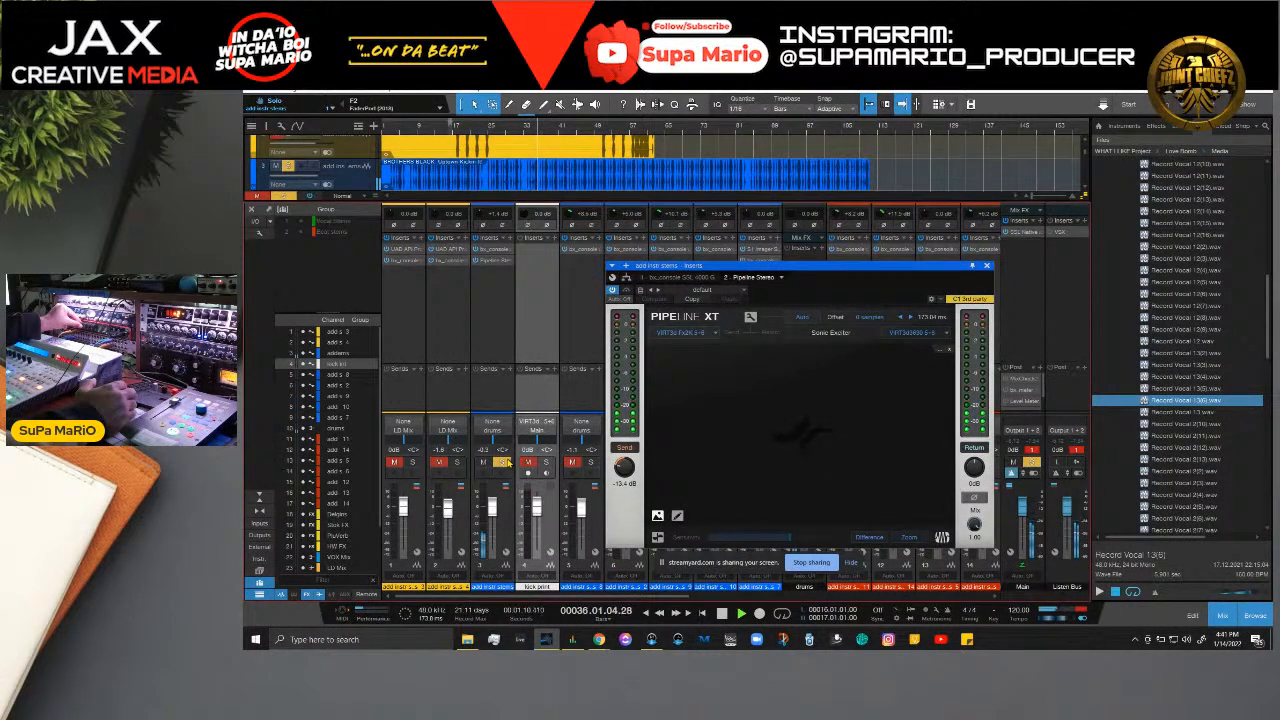
{"action": "left_click", "coordinate": [505, 463]}
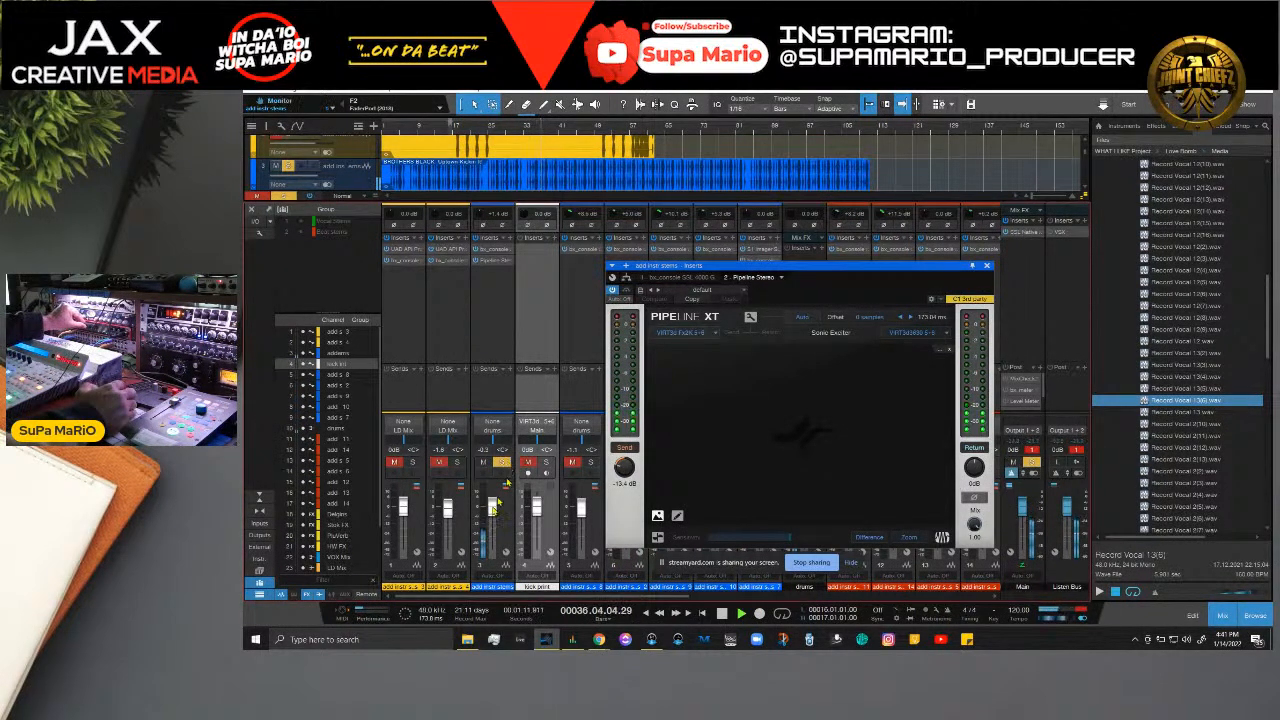
Step: Show the input channels in the mixer and reset the clip indicator on the stereo Input 5 + 6 channel
{"action": "left_click", "coordinate": [259, 523]}
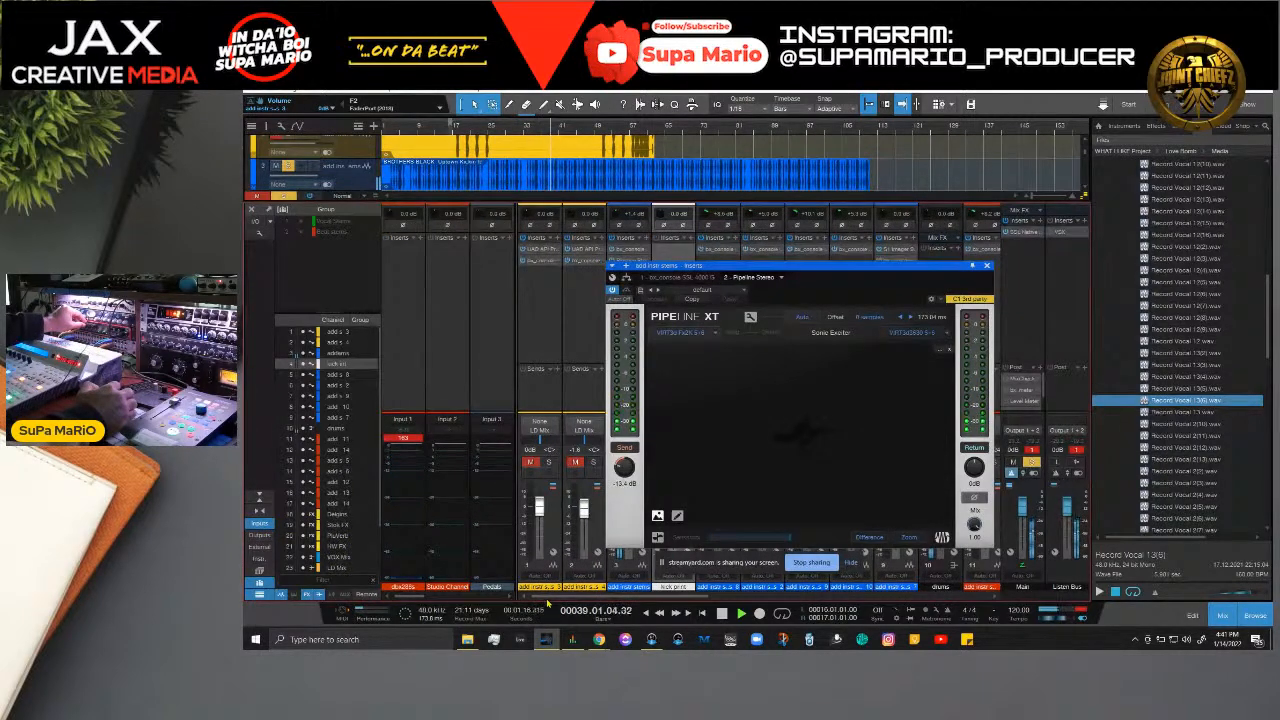
{"action": "left_click_drag", "start_coordinate": [439, 590], "coordinate": [454, 595]}
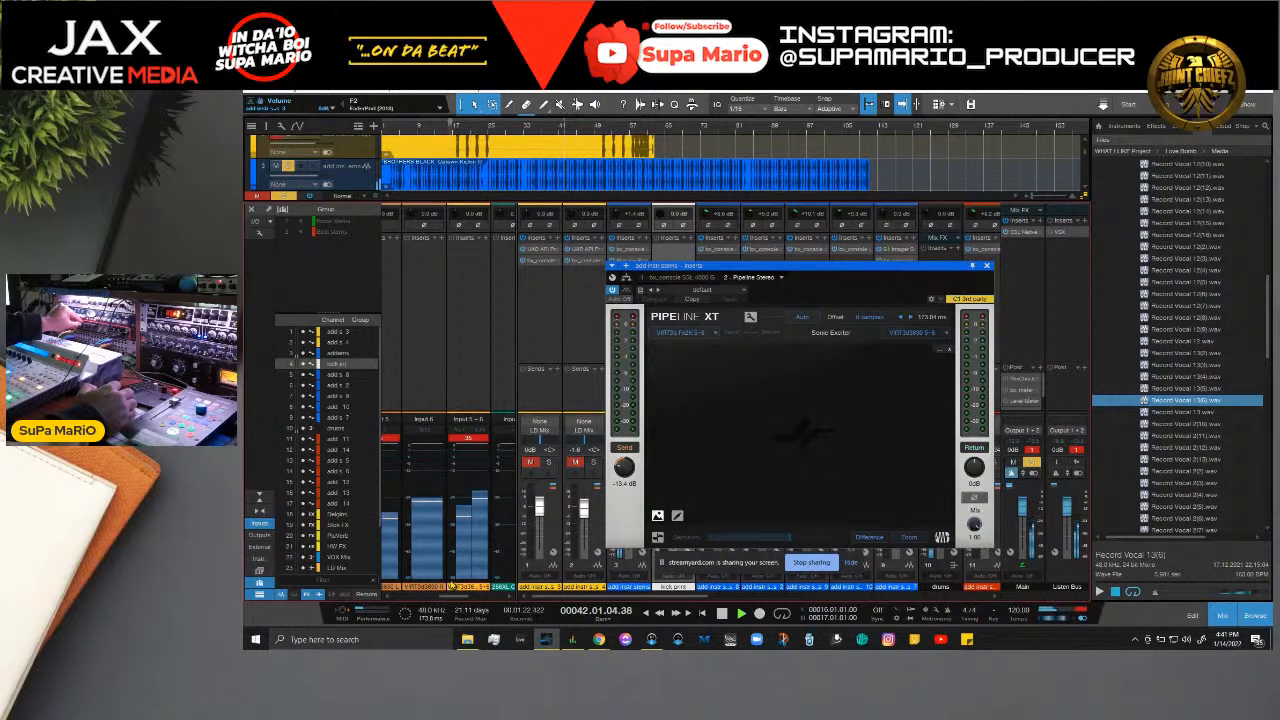
{"action": "left_click_drag", "start_coordinate": [451, 580], "coordinate": [468, 543]}
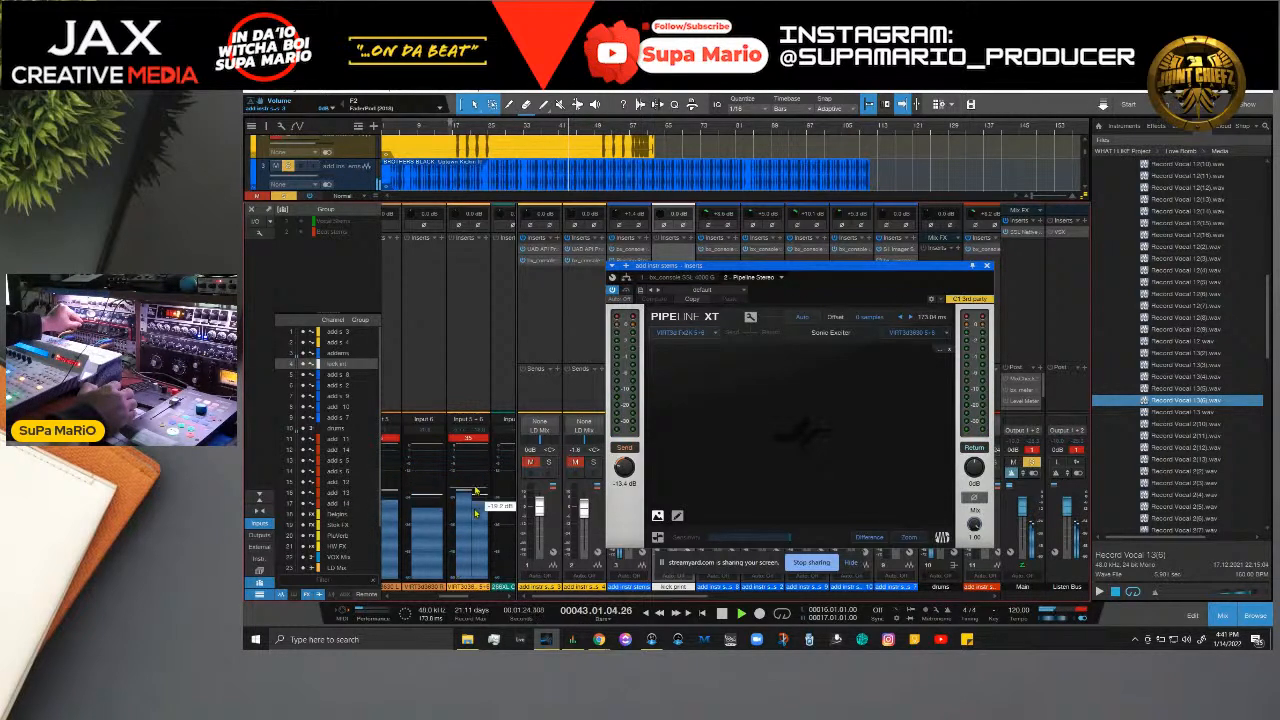
{"action": "left_click", "coordinate": [469, 439]}
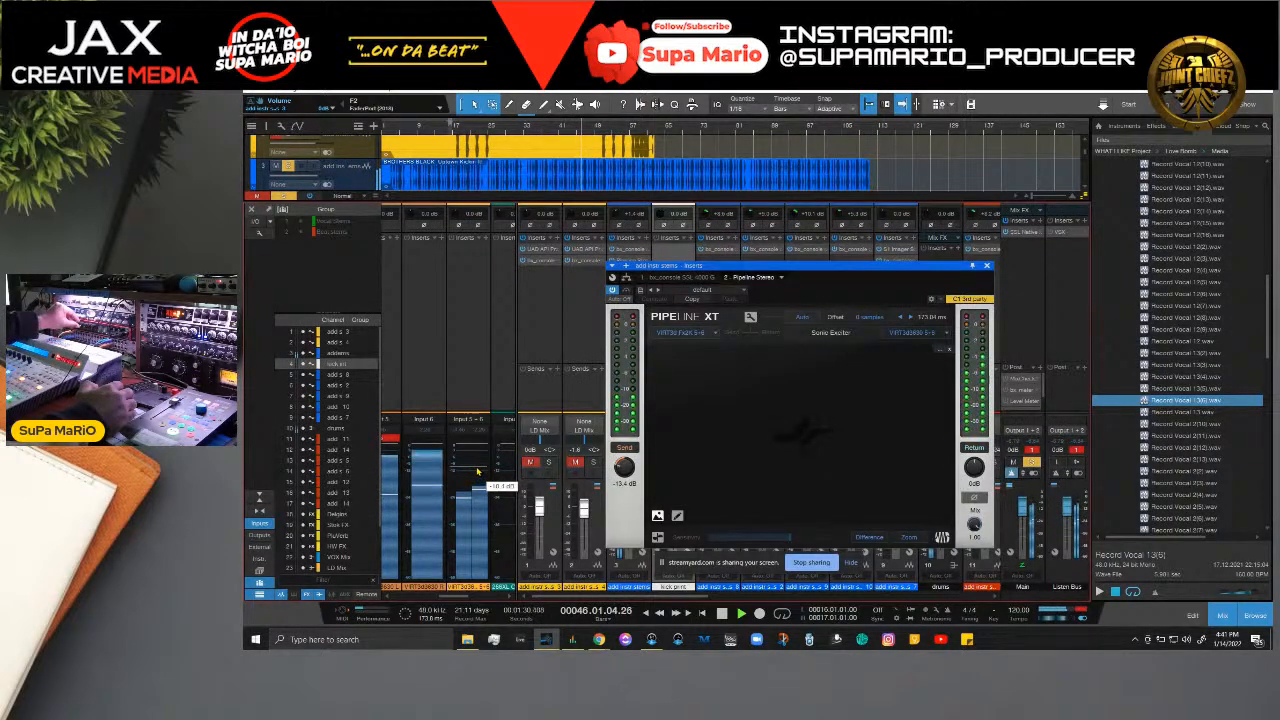
Step: Switch to Focusrite Control, turn off AIR mode for Analogue 5 and Analogue 6 in the input settings, and close it
{"action": "left_click", "coordinate": [572, 638]}
{"action": "left_click", "coordinate": [716, 156]}
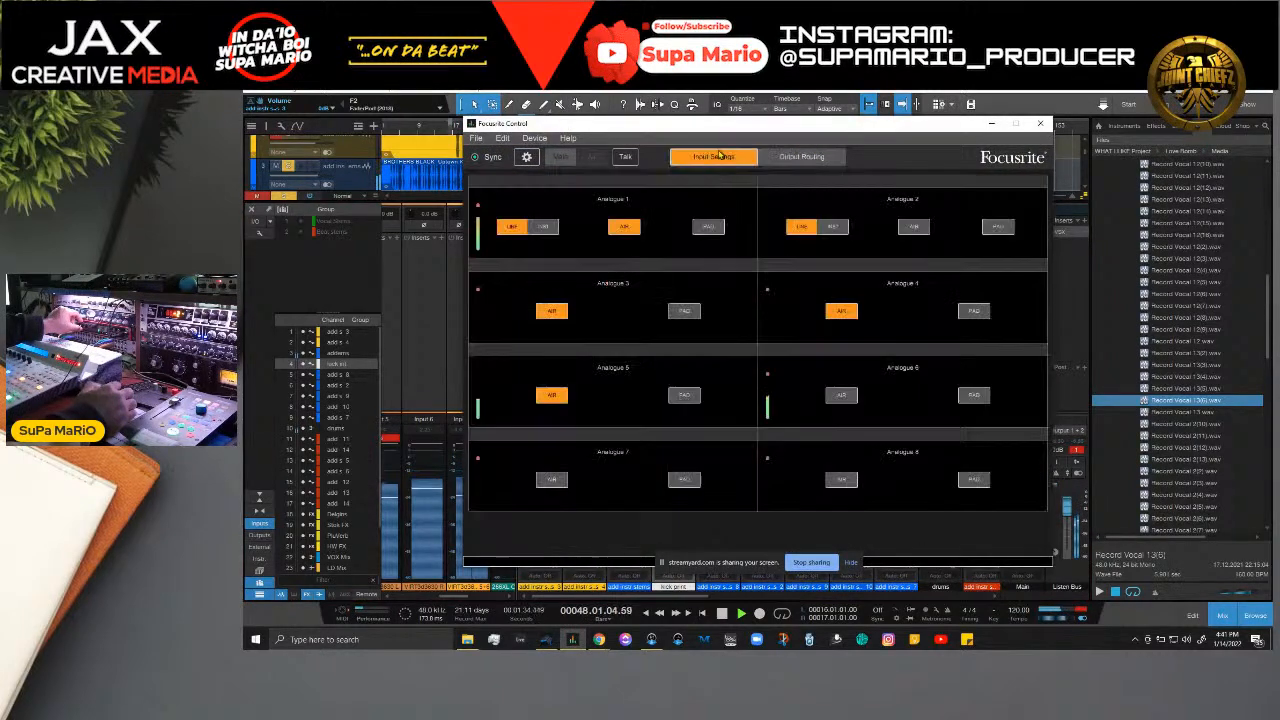
{"action": "left_click", "coordinate": [838, 399]}
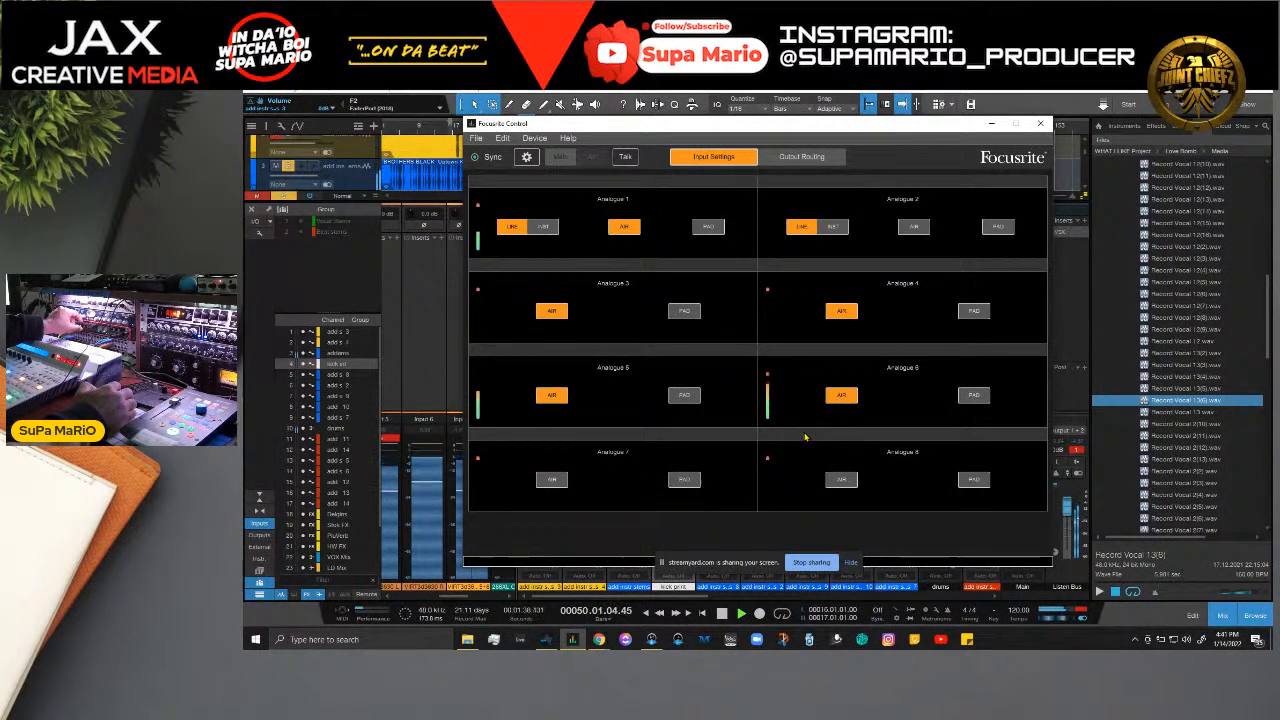
{"action": "left_click", "coordinate": [838, 397]}
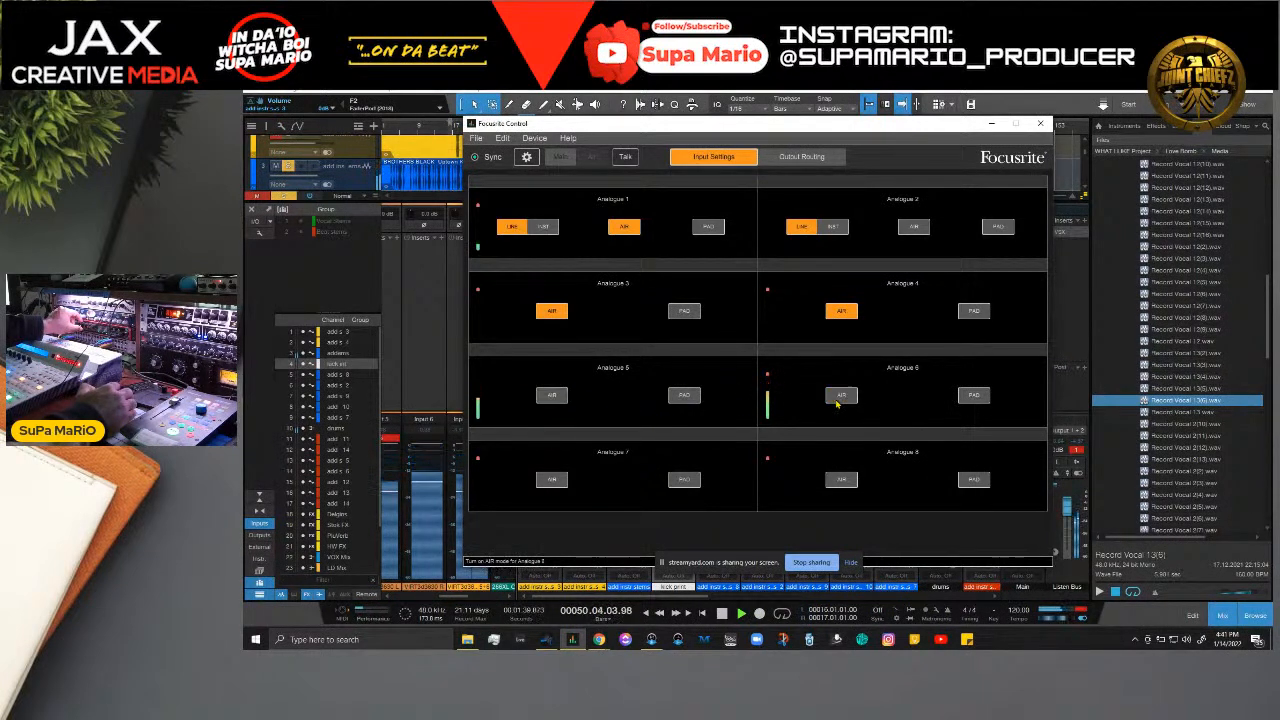
{"action": "left_click", "coordinate": [1040, 123]}
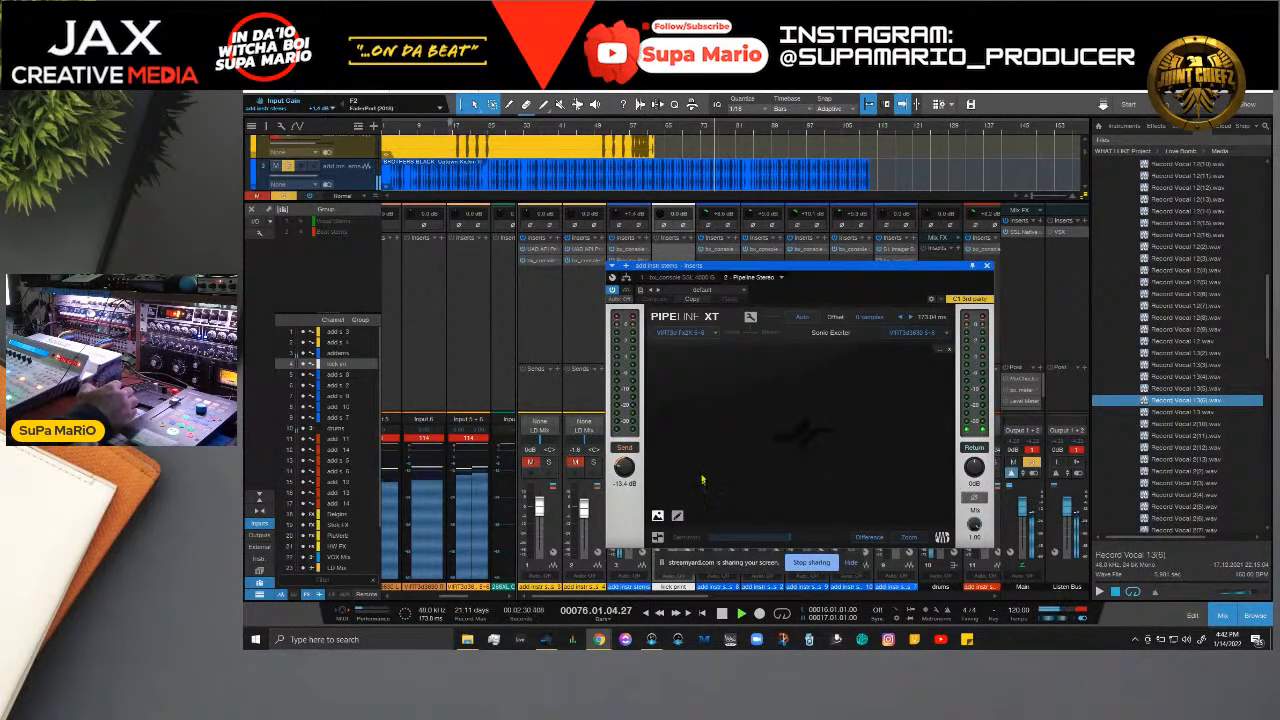
Step: Raise the Pipeline send level and show the output channels in the mixer, widening their section and moving the plug-in window clear
{"action": "left_click_drag", "start_coordinate": [626, 472], "coordinate": [625, 455]}
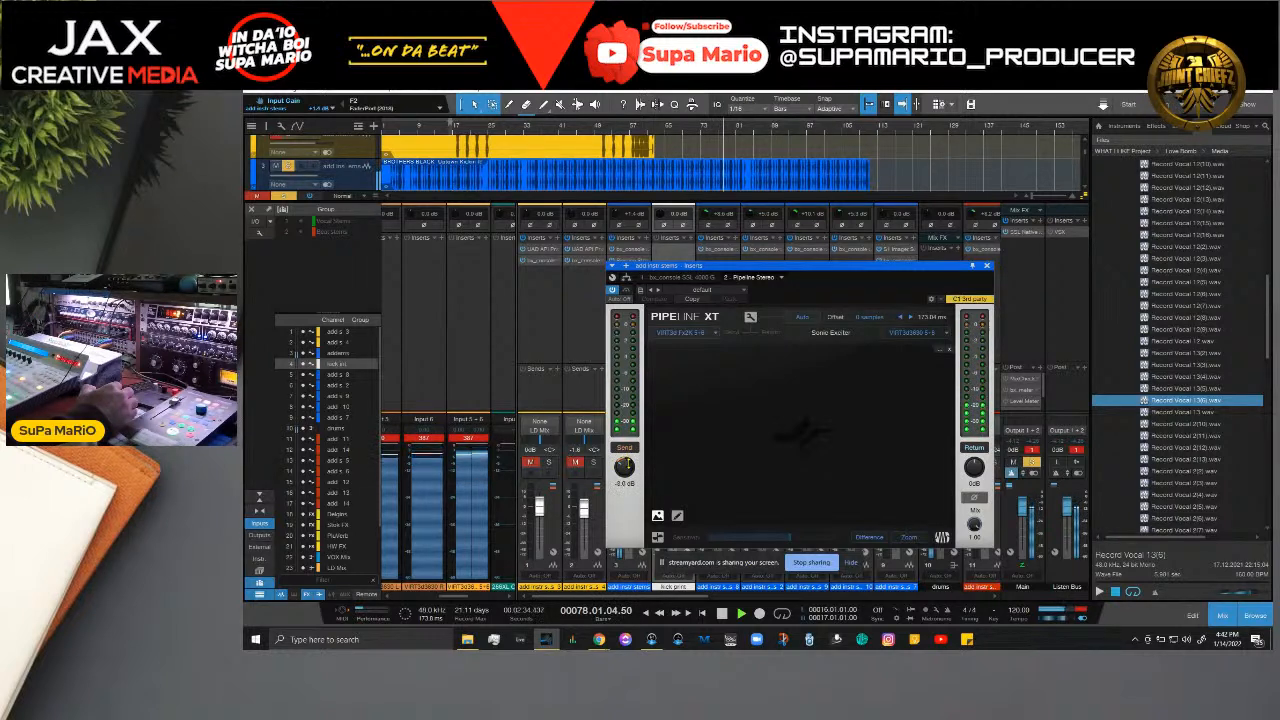
{"action": "left_click", "coordinate": [262, 536]}
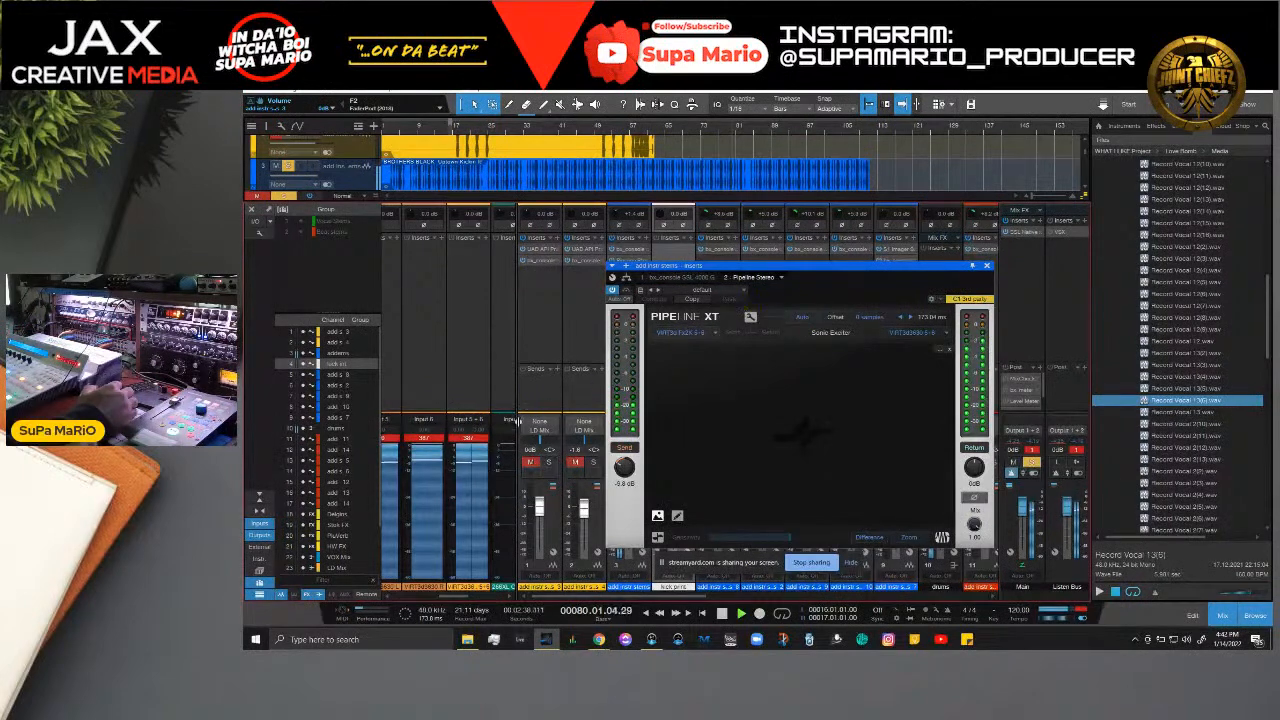
{"action": "left_click_drag", "start_coordinate": [704, 266], "coordinate": [594, 195]}
{"action": "left_click_drag", "start_coordinate": [1008, 480], "coordinate": [706, 484]}
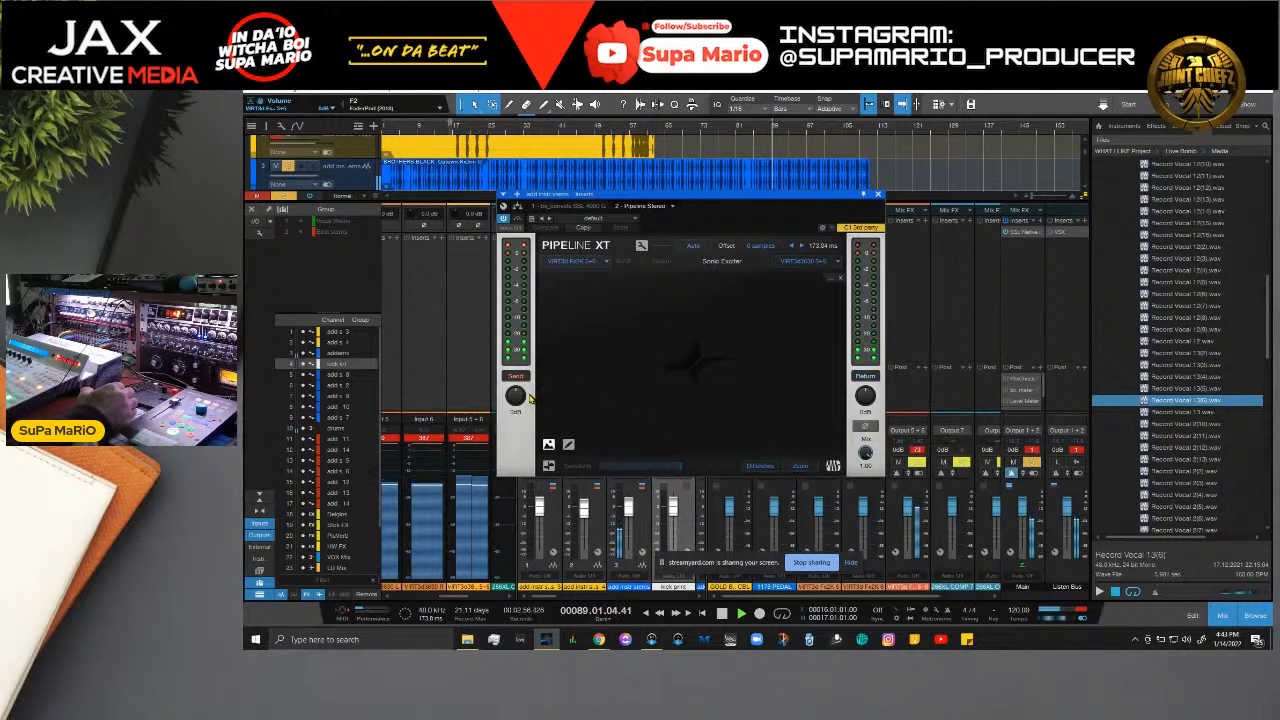
Step: Lower the Pipeline send level to slightly below 0 dB, close the plug-in window, and stop playback
{"action": "left_click_drag", "start_coordinate": [518, 399], "coordinate": [519, 402]}
{"action": "scroll", "coordinate": [519, 402], "scroll_direction": "down", "scroll_amount": 4}
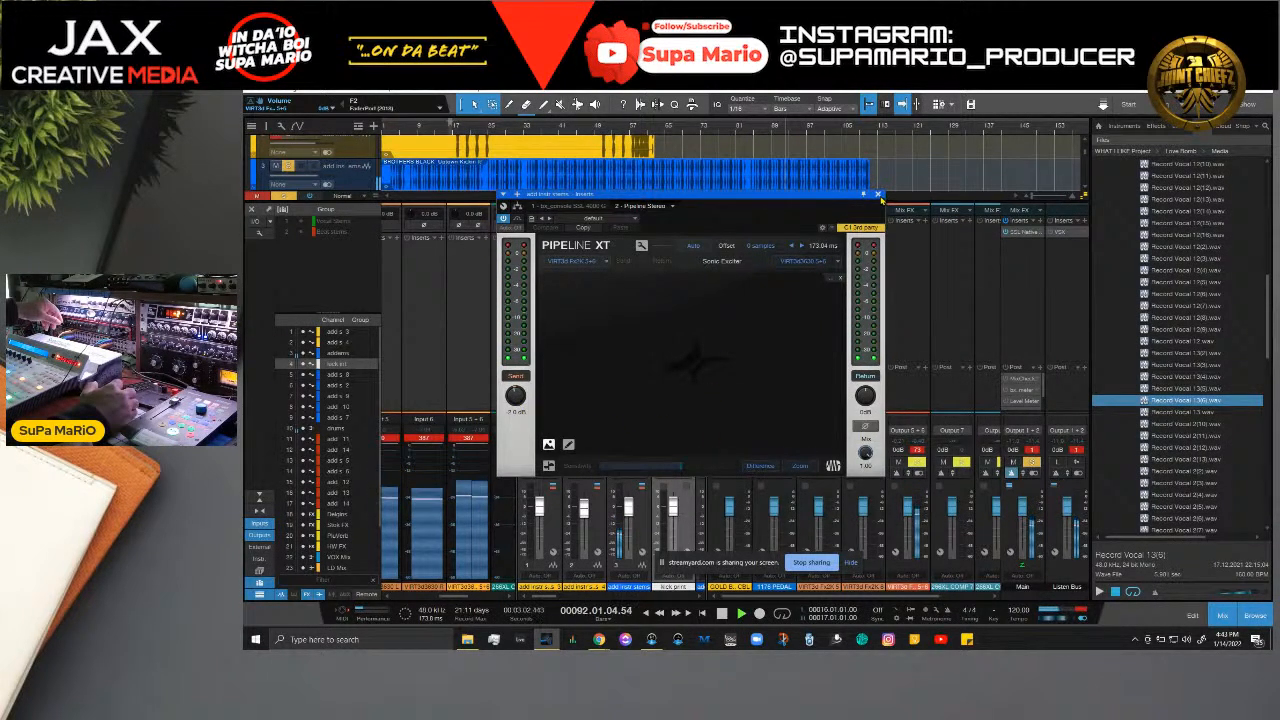
{"action": "left_click", "coordinate": [878, 194]}
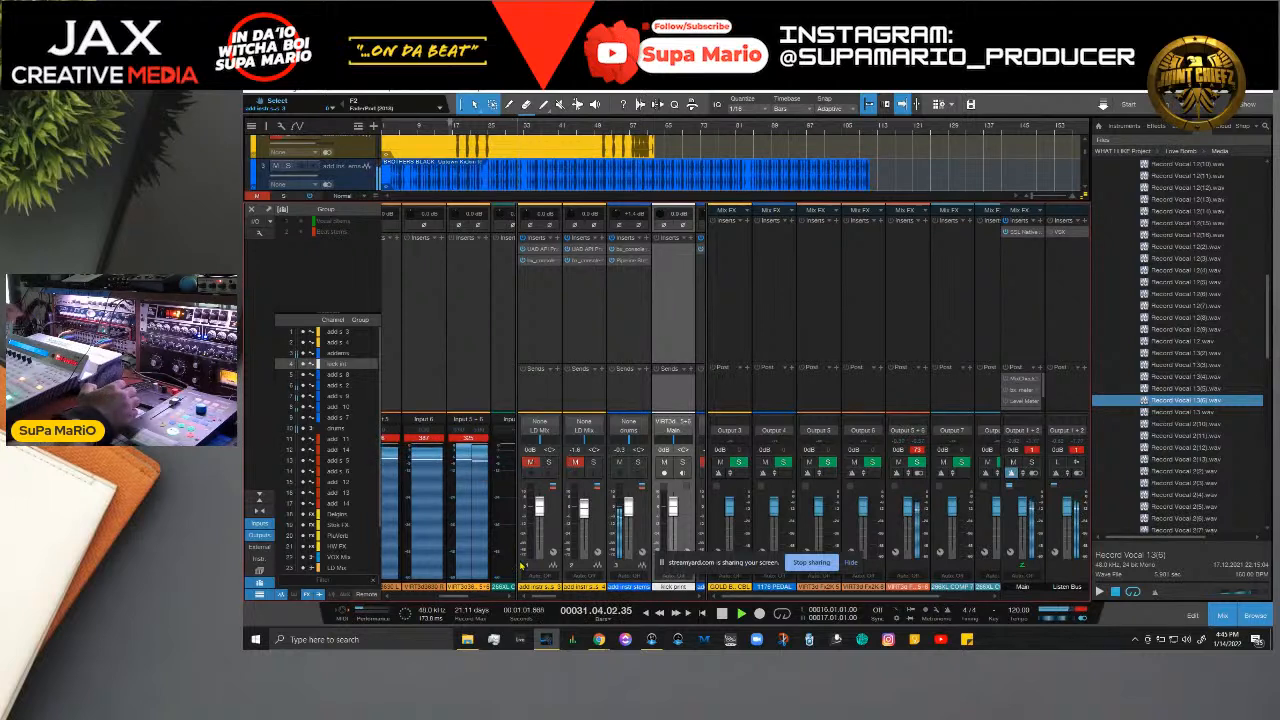
{"action": "mouse_move", "coordinate": [546, 640]}
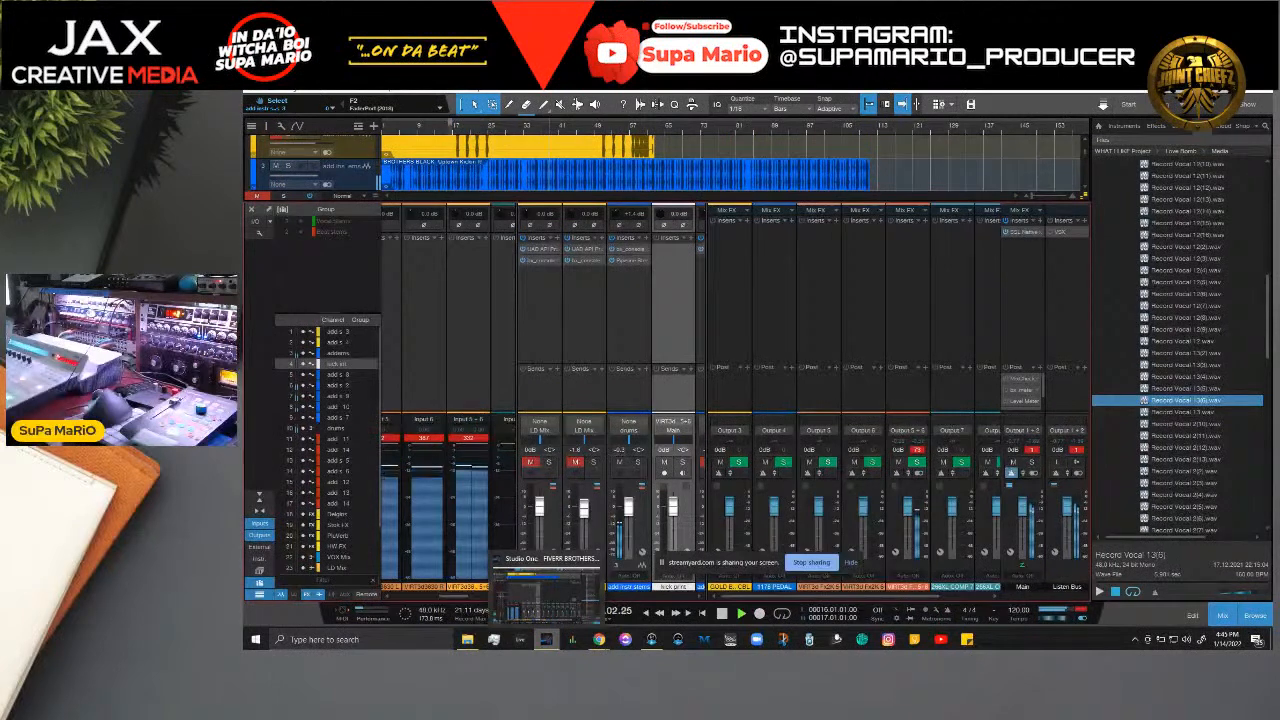
{"action": "key", "text": "space"}
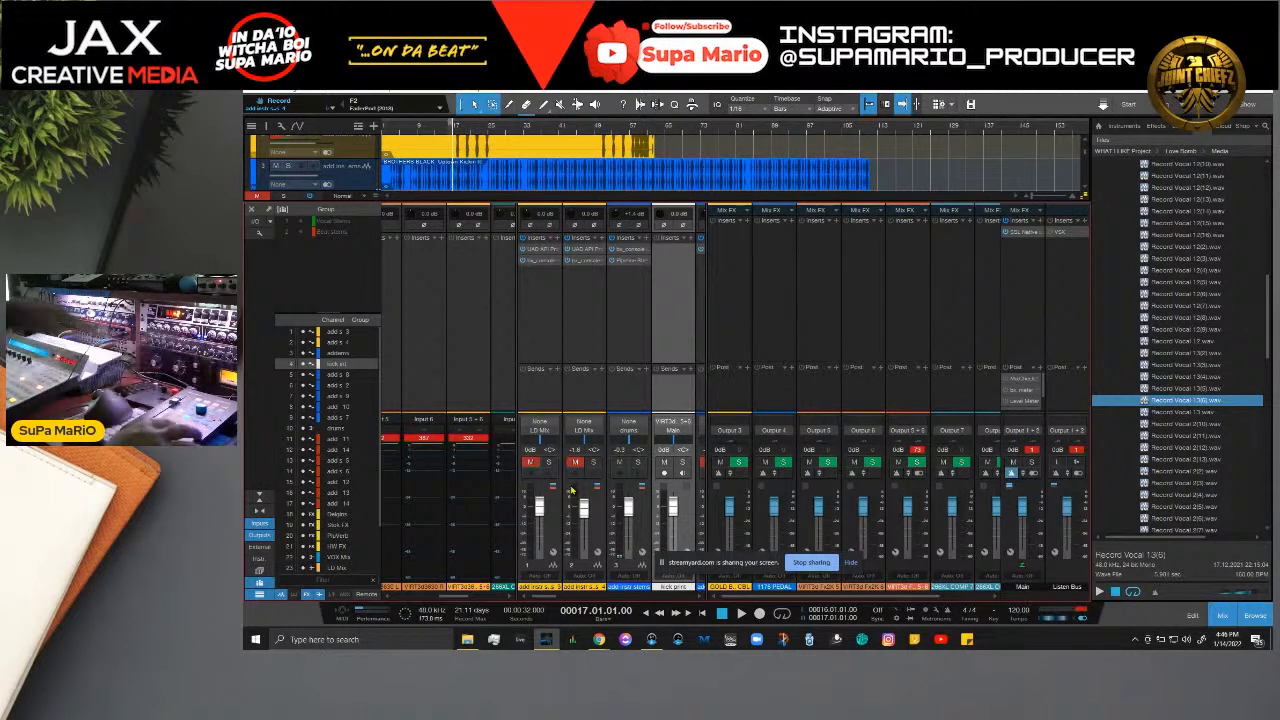
Step: Lower the stem's Pipeline XT send to -16.3 dB and raise the Input 5 + 6 channel's input gain while auditioning playback
{"action": "key", "text": "space"}
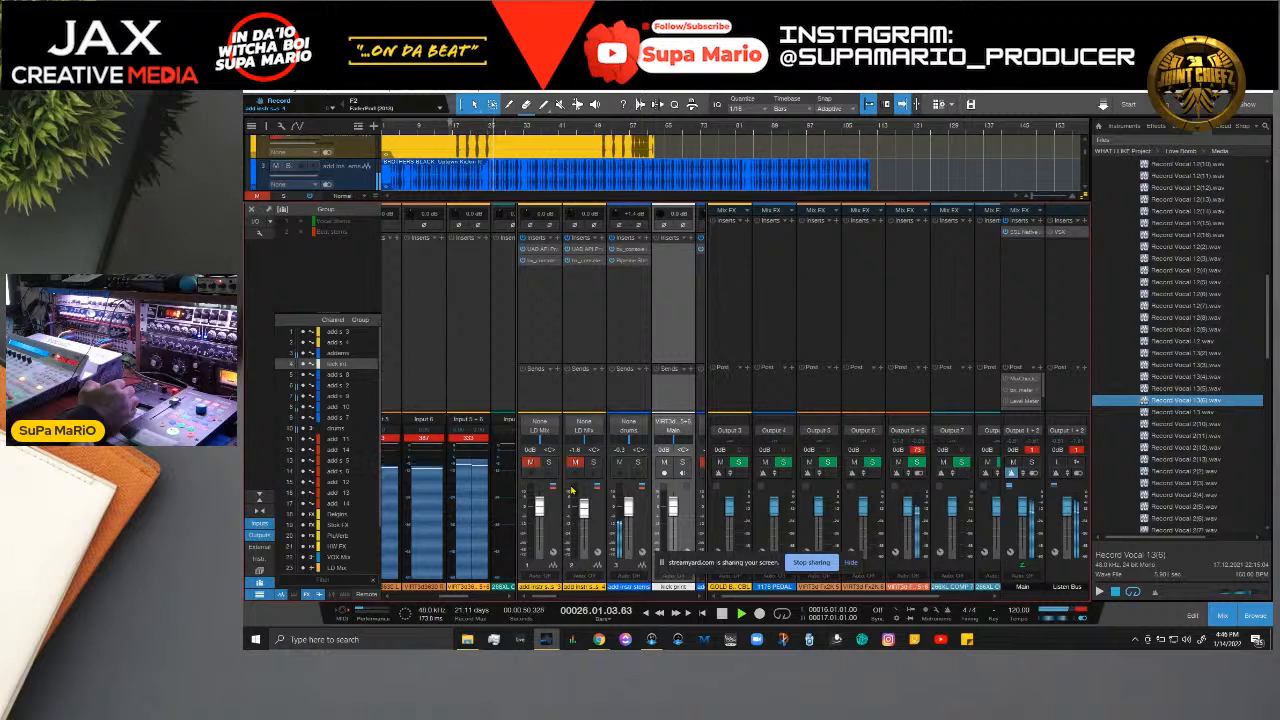
{"action": "key", "text": "space"}
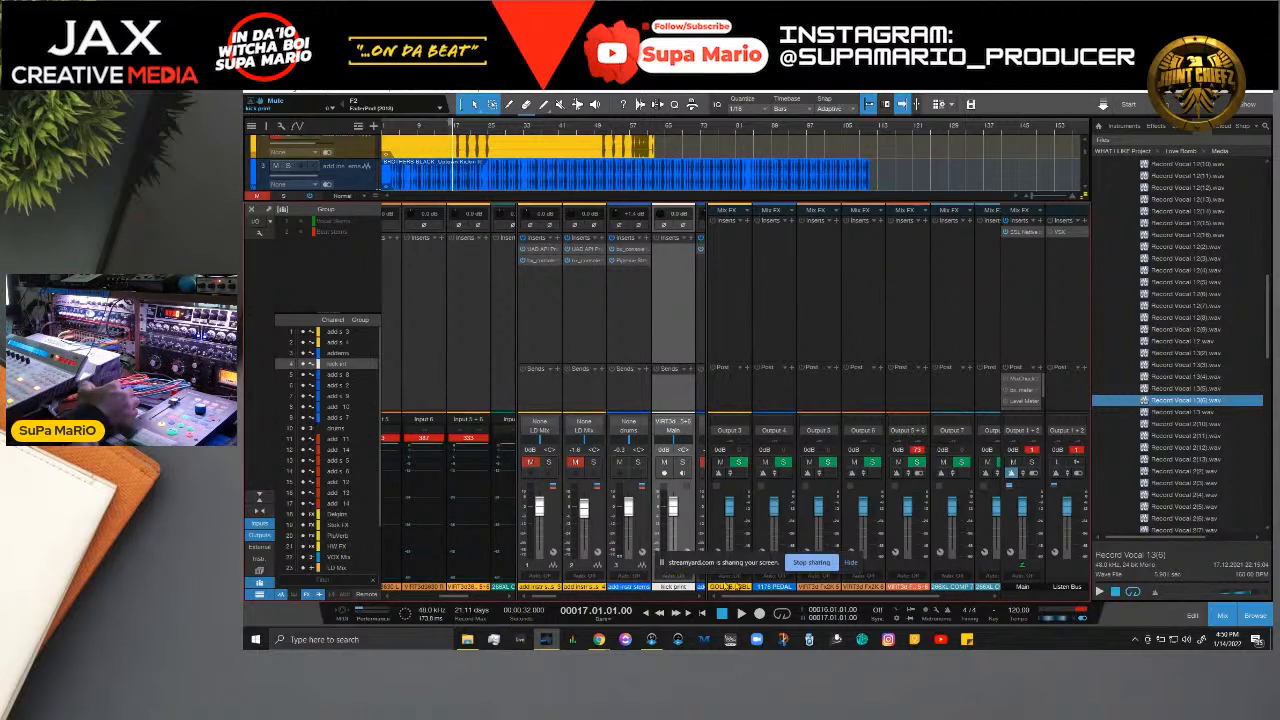
{"action": "left_click", "coordinate": [630, 261]}
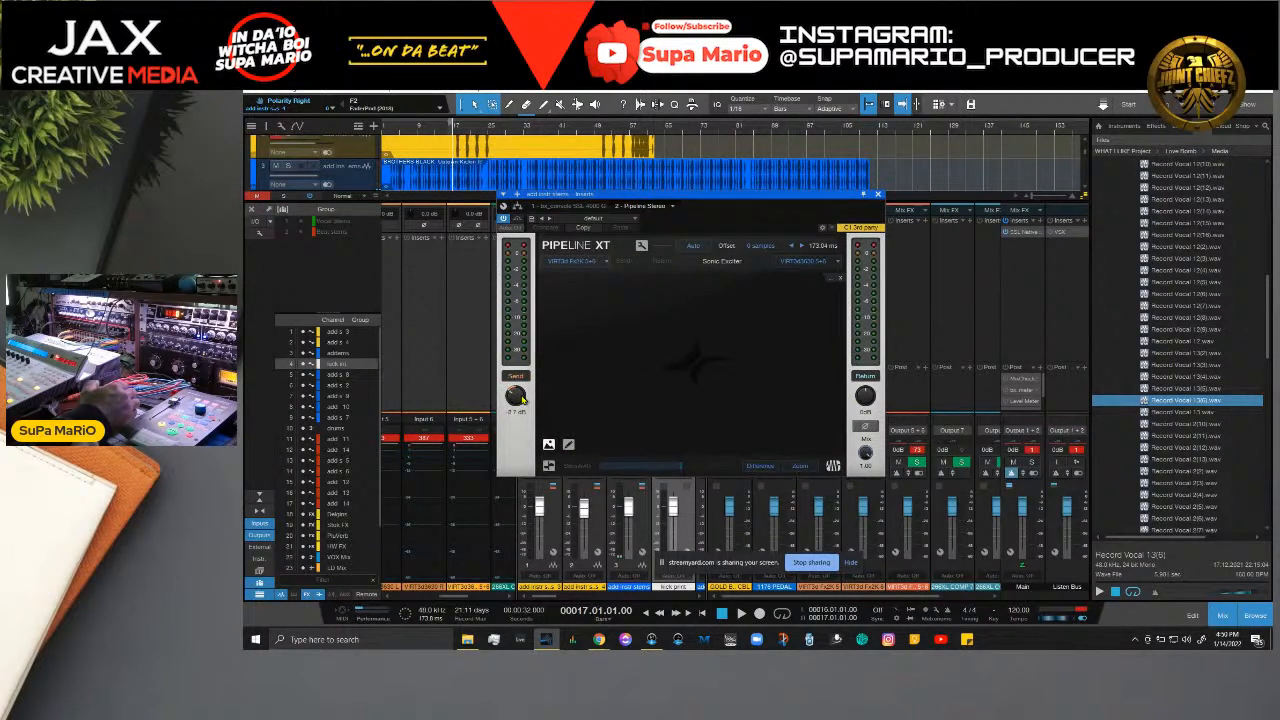
{"action": "key", "text": "space"}
{"action": "scroll", "coordinate": [516, 396], "scroll_direction": "down", "scroll_amount": 5}
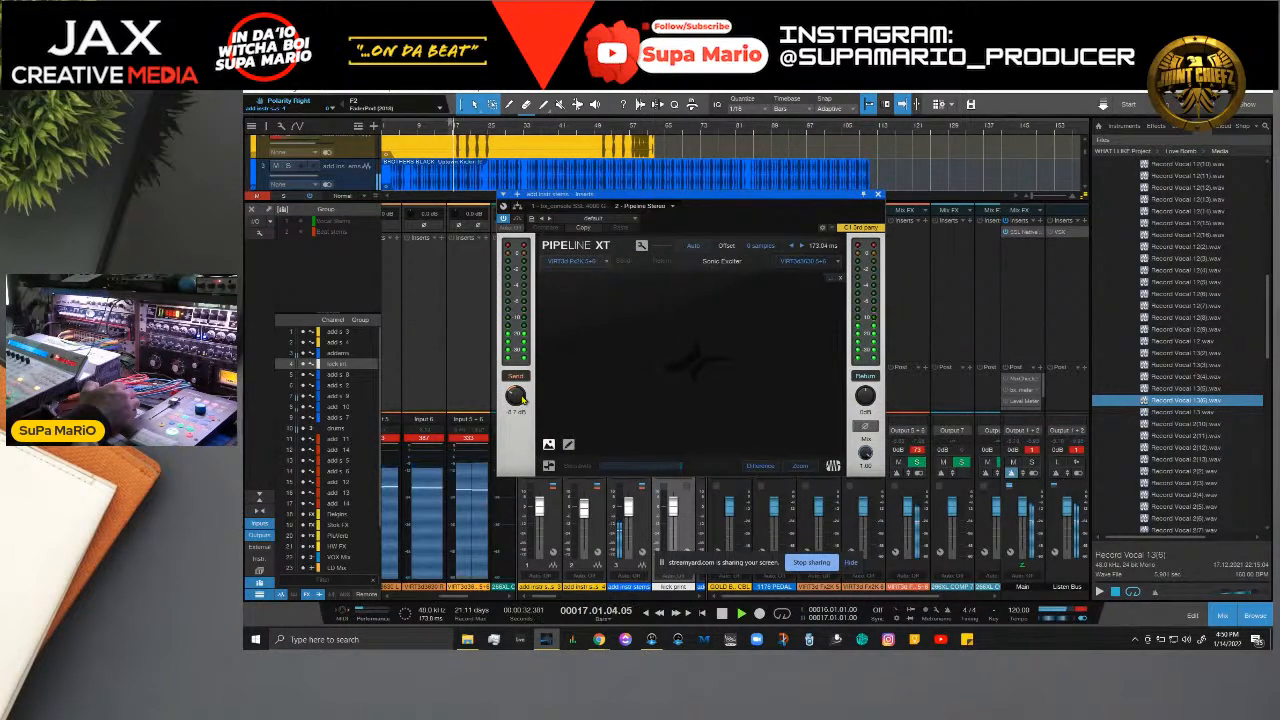
{"action": "scroll", "coordinate": [521, 398], "scroll_direction": "down", "scroll_amount": 5}
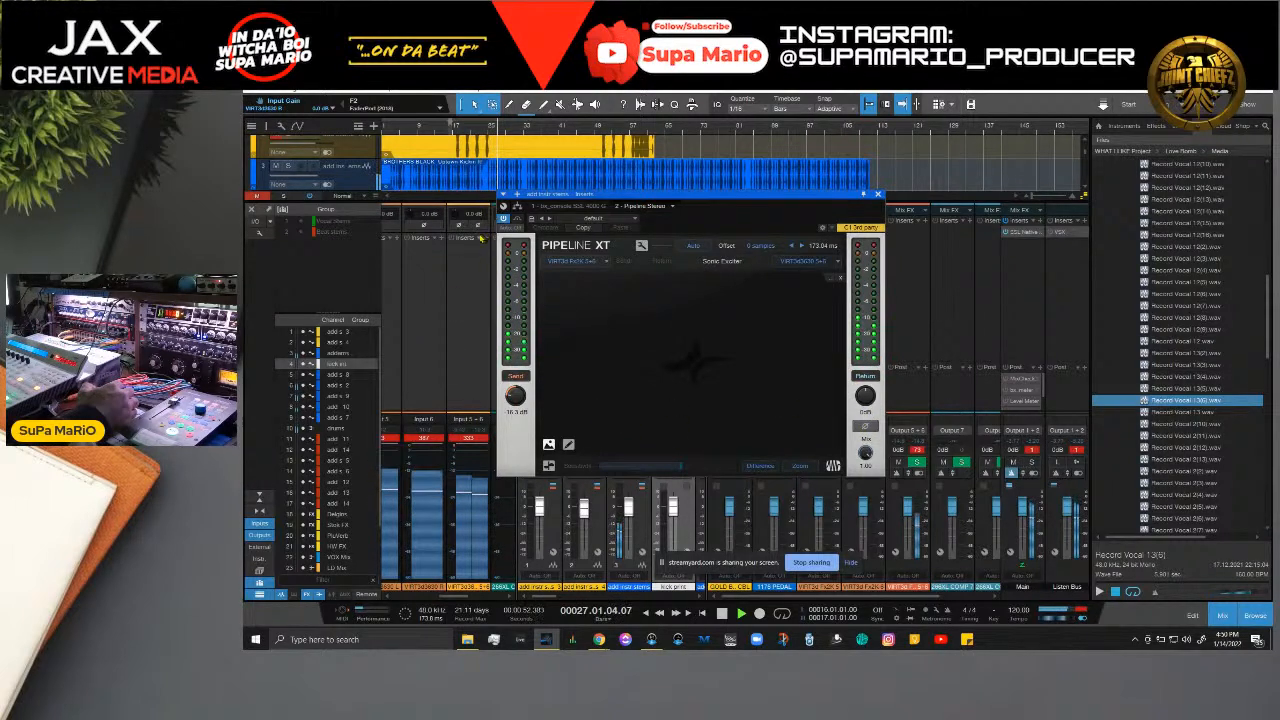
{"action": "left_click_drag", "start_coordinate": [456, 218], "coordinate": [457, 196]}
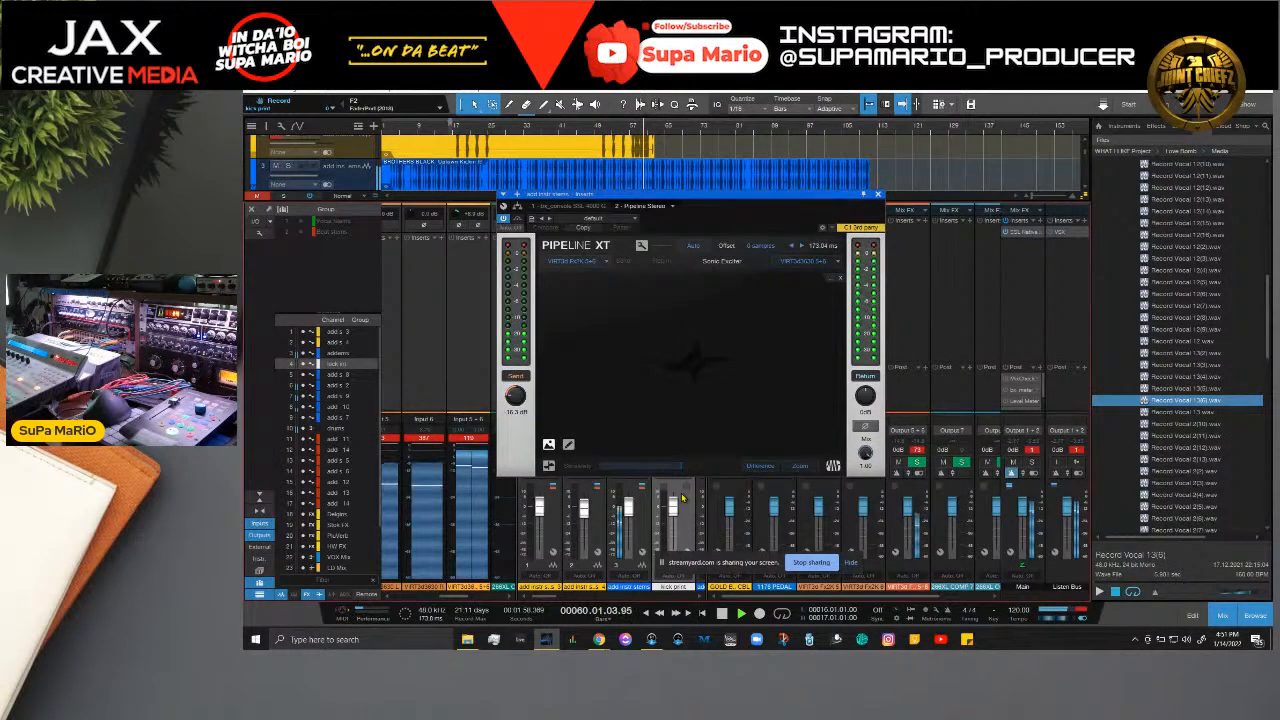
{"action": "key", "text": "space"}
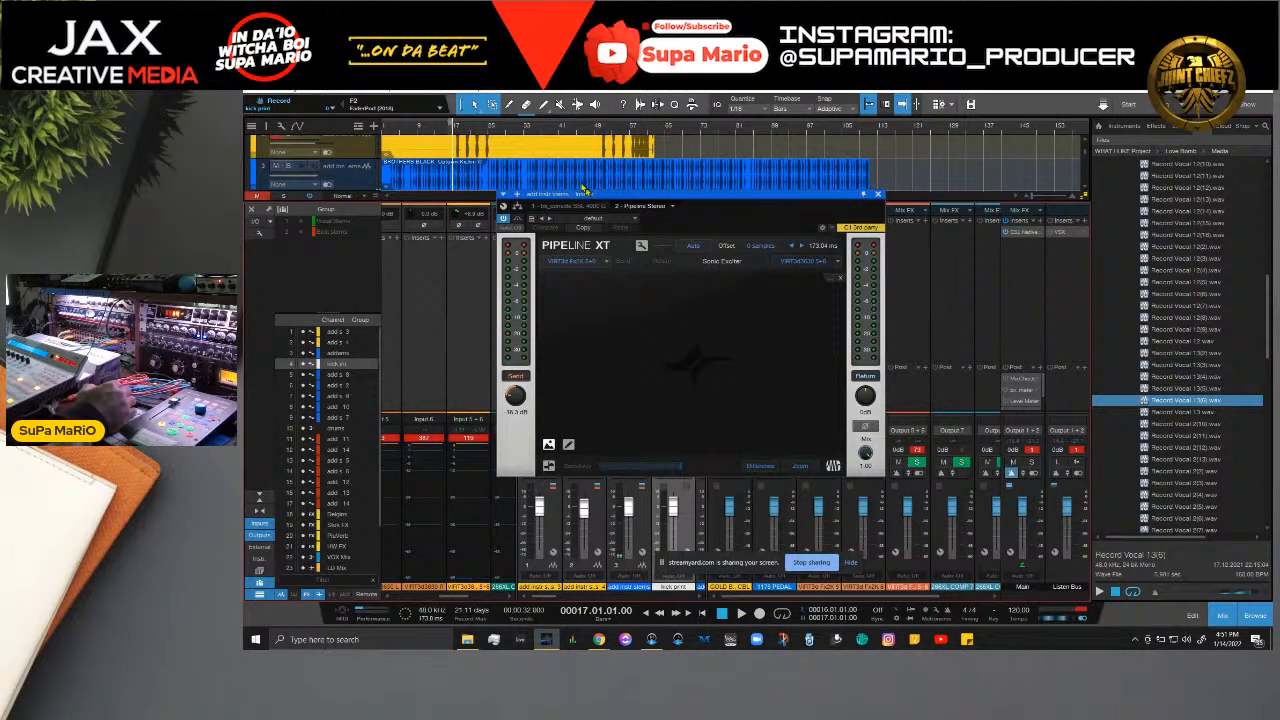
Step: Return the playhead to the song's start and set the kick print track's input to the add instr stems track
{"action": "scroll", "coordinate": [535, 168], "scroll_direction": "down", "scroll_amount": 1}
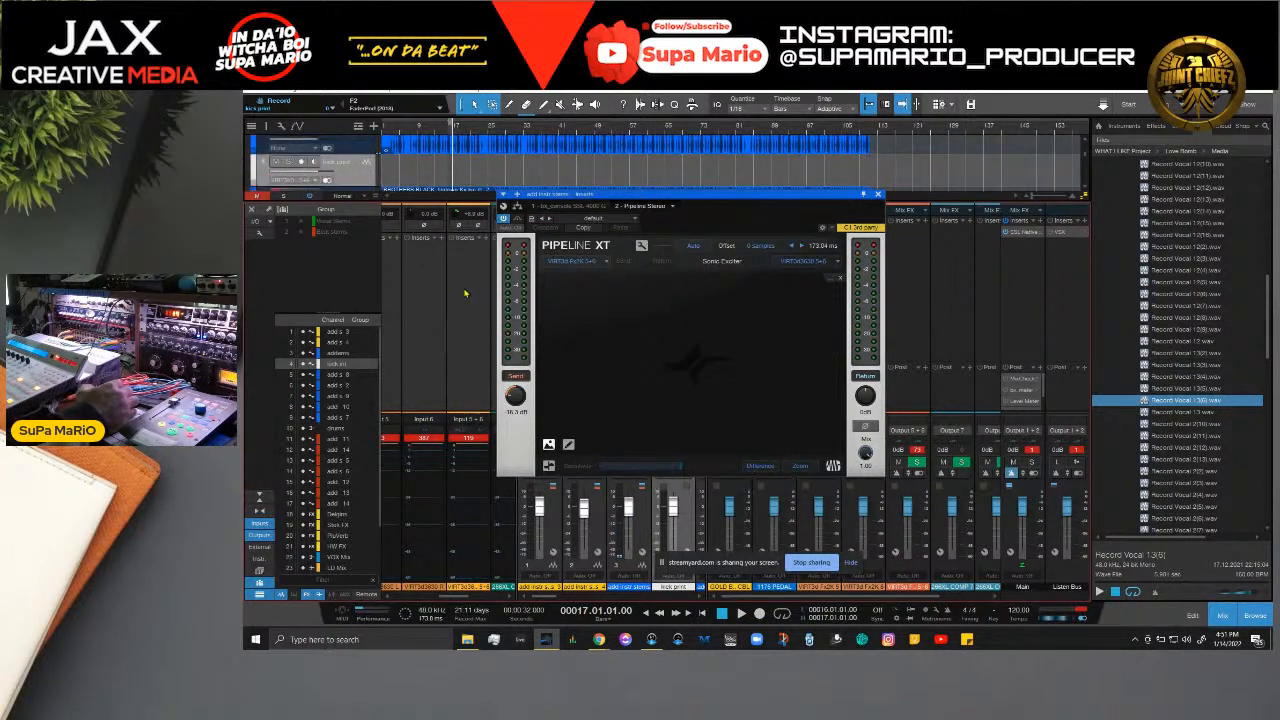
{"action": "left_click_drag", "start_coordinate": [840, 198], "coordinate": [1169, 180]}
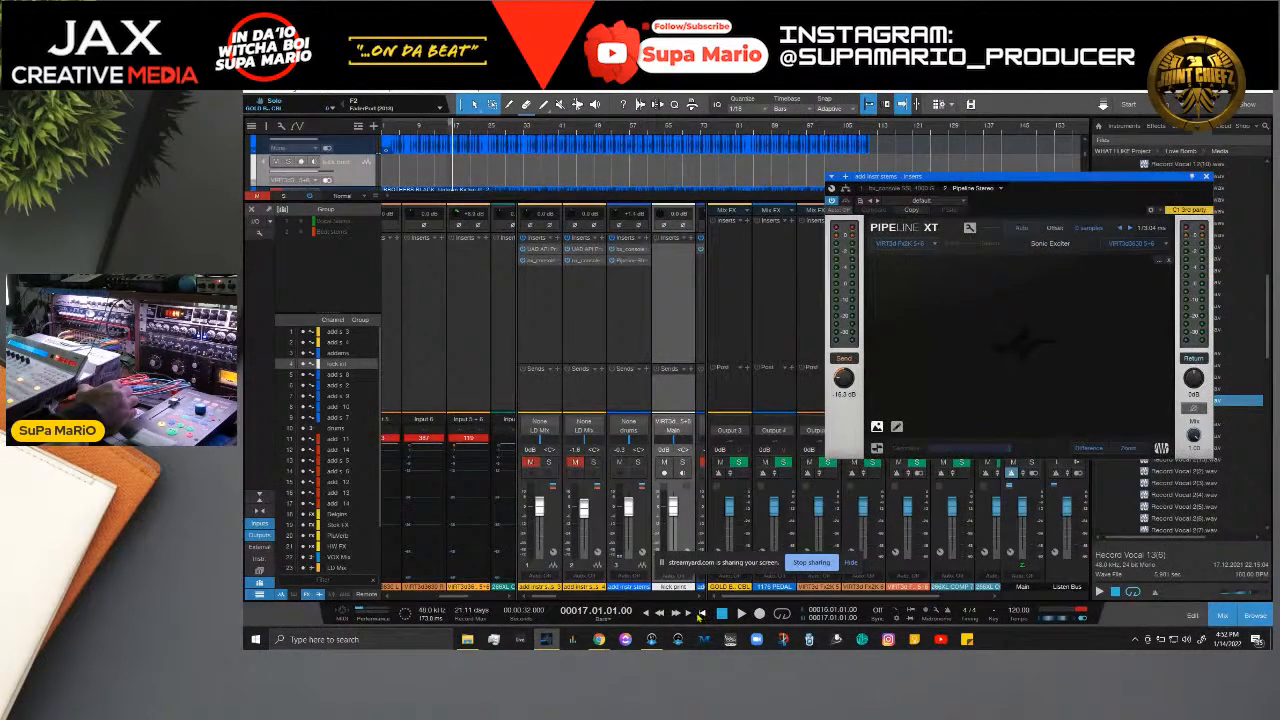
{"action": "left_click", "coordinate": [647, 551]}
{"action": "left_click", "coordinate": [672, 421]}
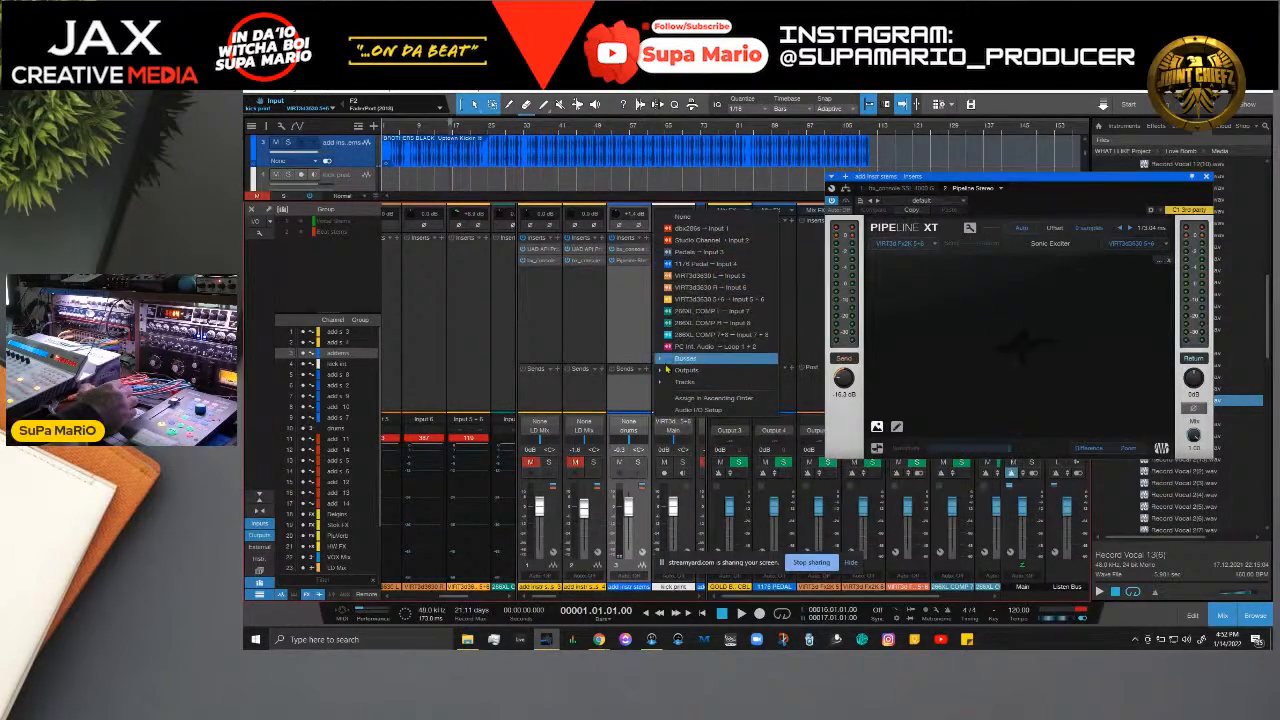
{"action": "left_click", "coordinate": [625, 405]}
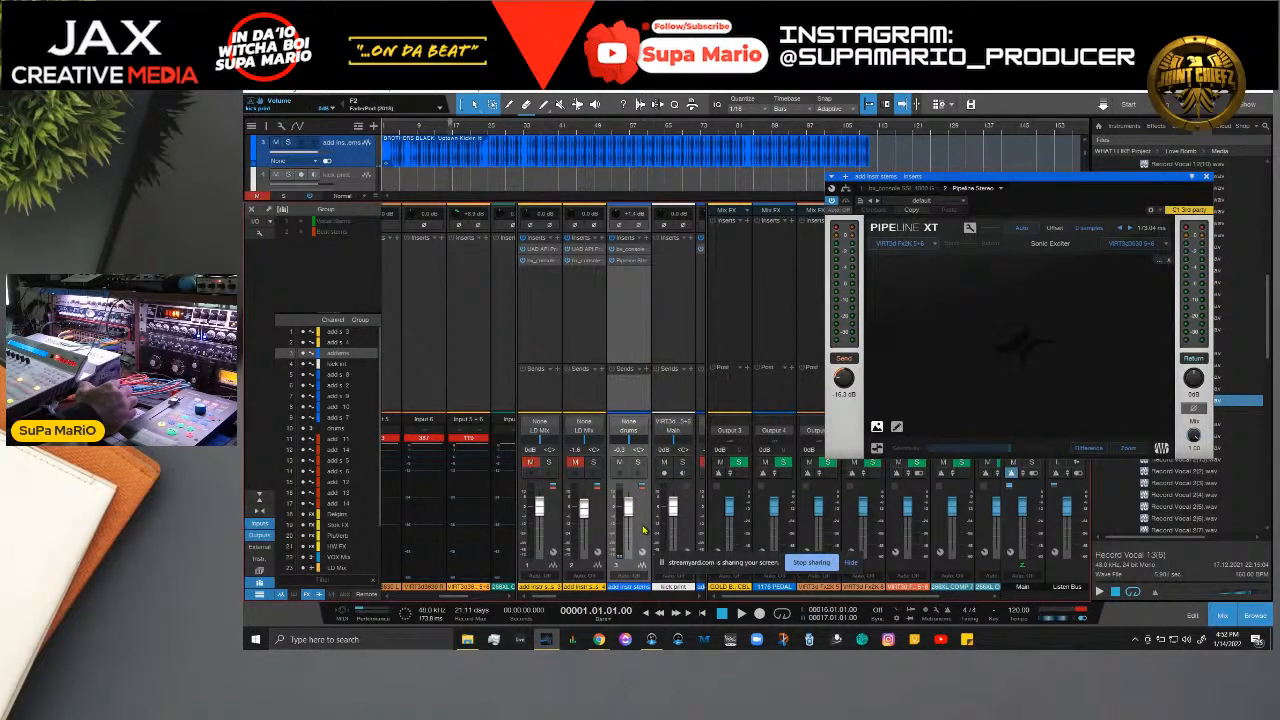
{"action": "left_click", "coordinate": [678, 426]}
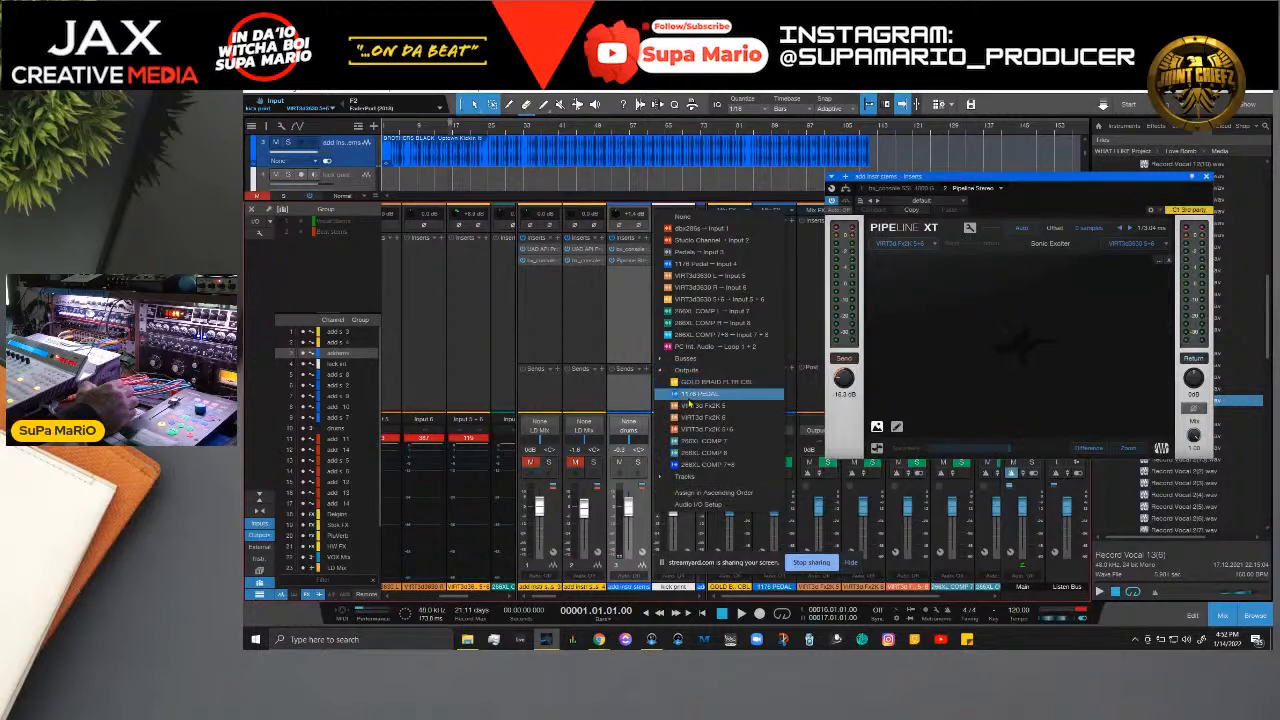
{"action": "mouse_move", "coordinate": [662, 381]}
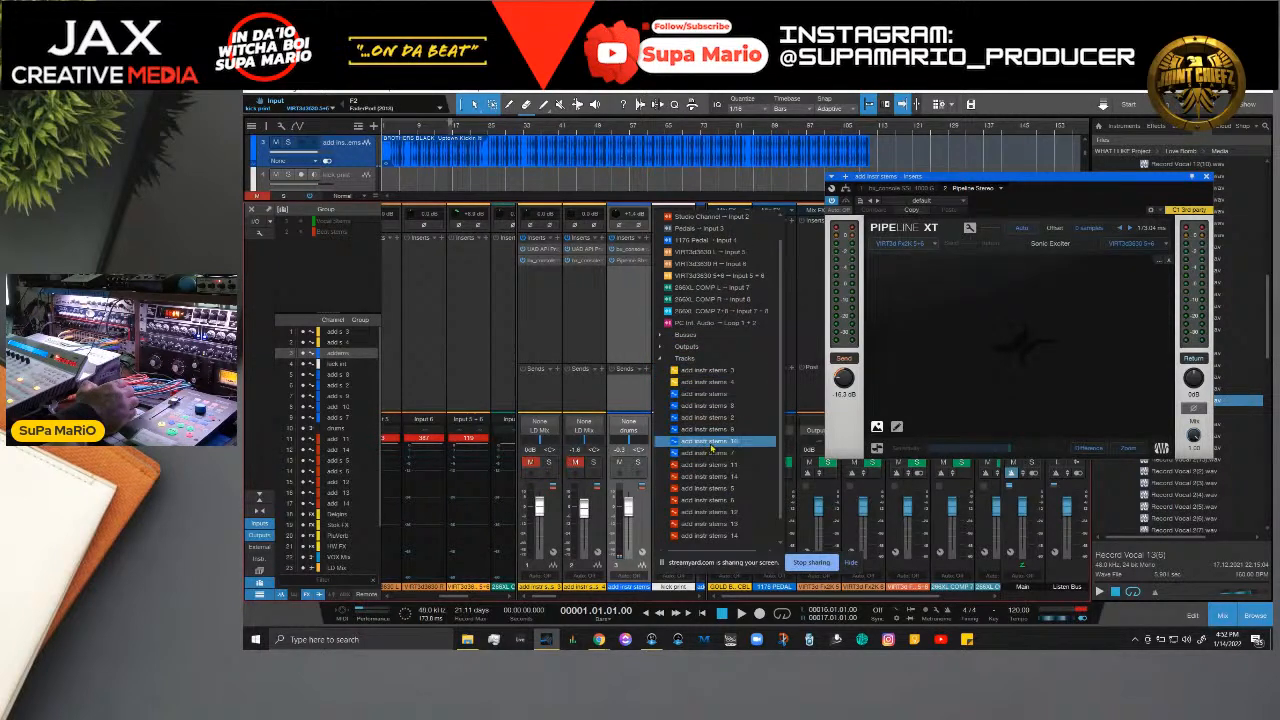
{"action": "left_click", "coordinate": [693, 396]}
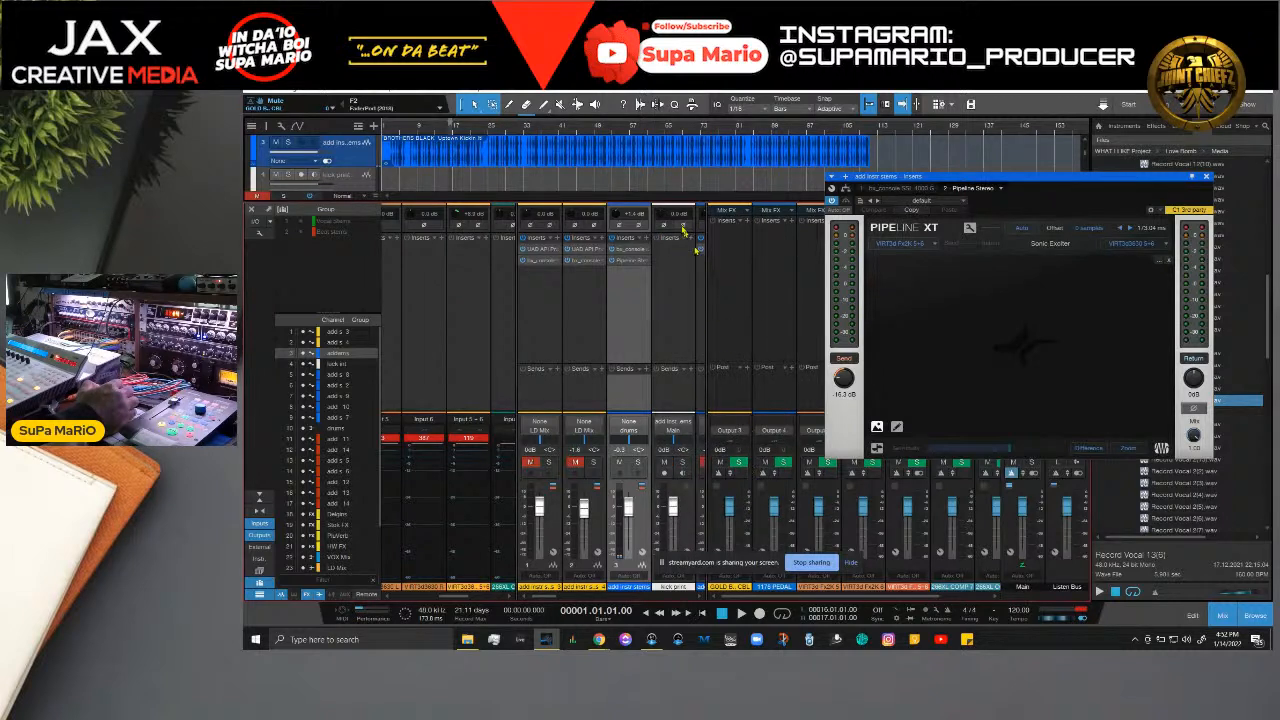
Step: Arm the kick print track and start recording the processed drum stem from bar 1
{"action": "left_click", "coordinate": [665, 475]}
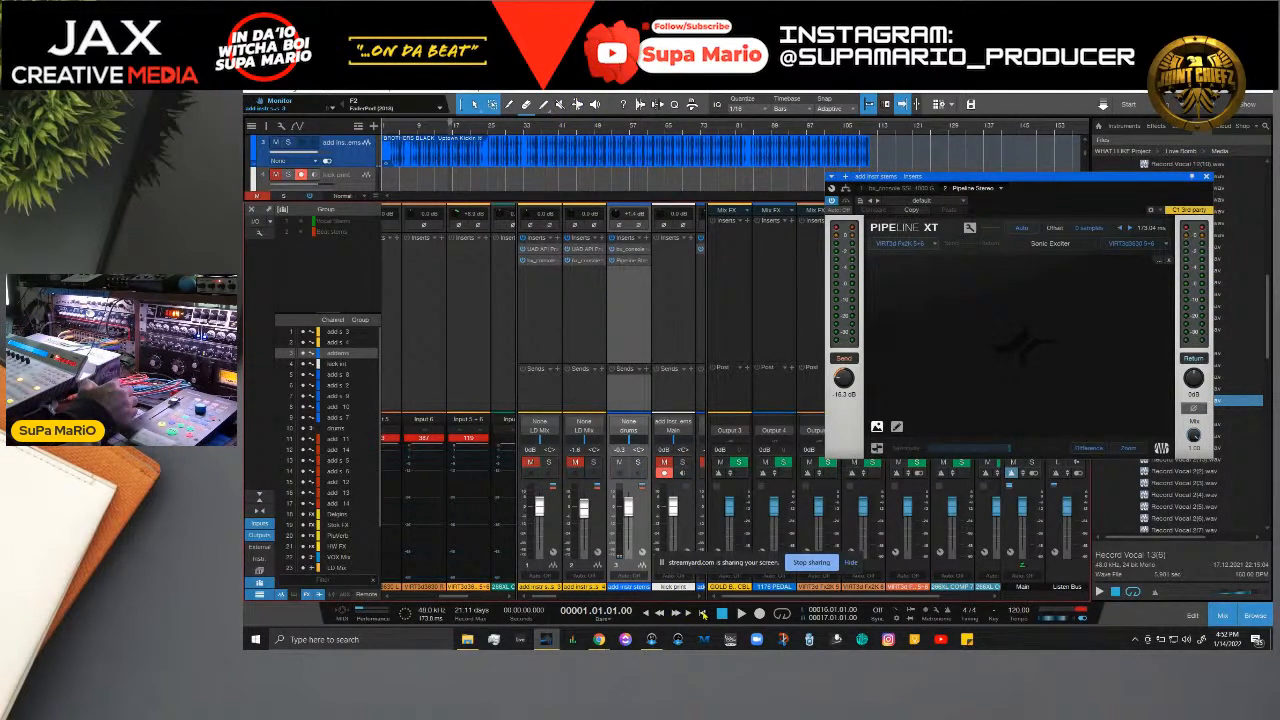
{"action": "left_click", "coordinate": [759, 613]}
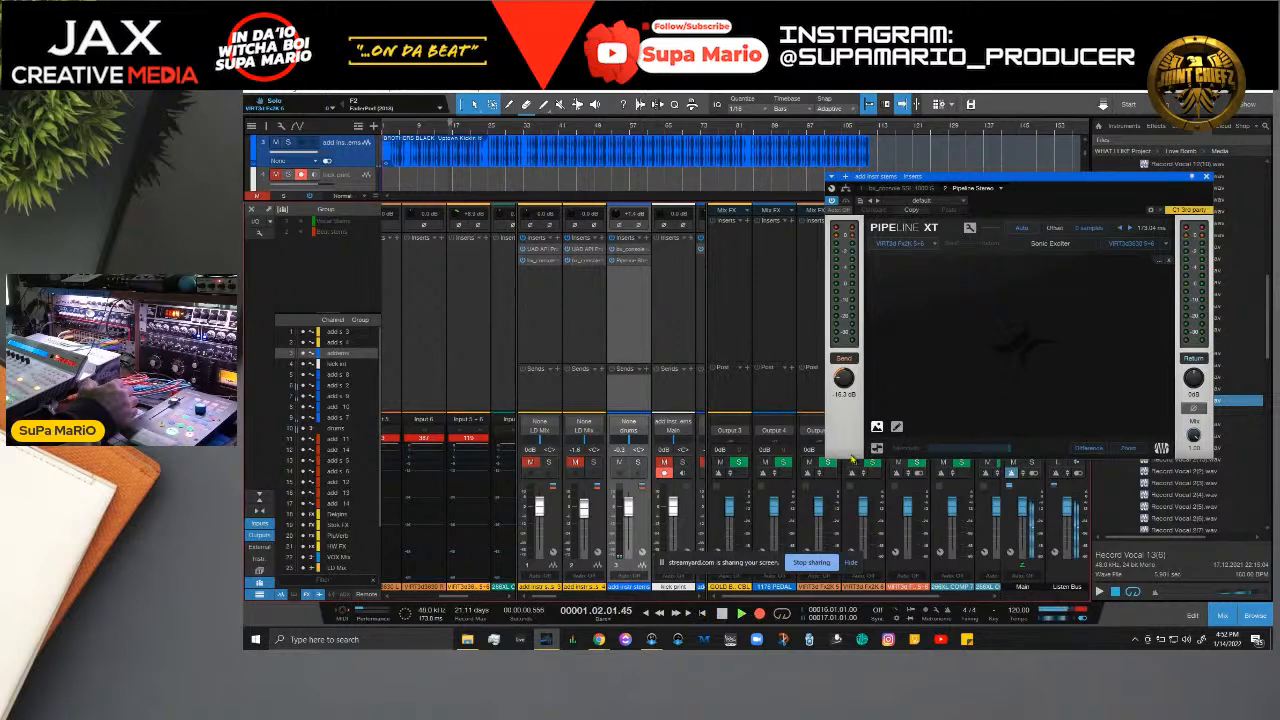
{"action": "scroll", "coordinate": [396, 132], "scroll_direction": "up", "scroll_amount": 4}
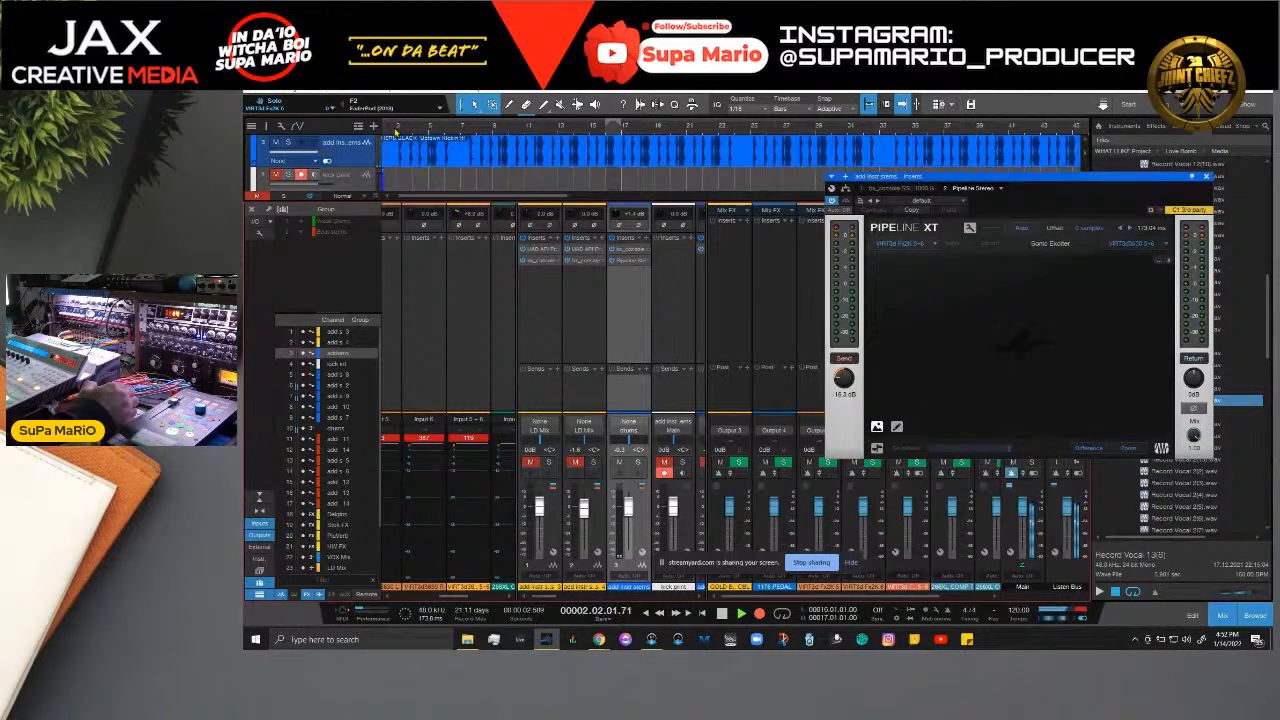
{"action": "scroll", "coordinate": [414, 134], "scroll_direction": "down", "scroll_amount": 2}
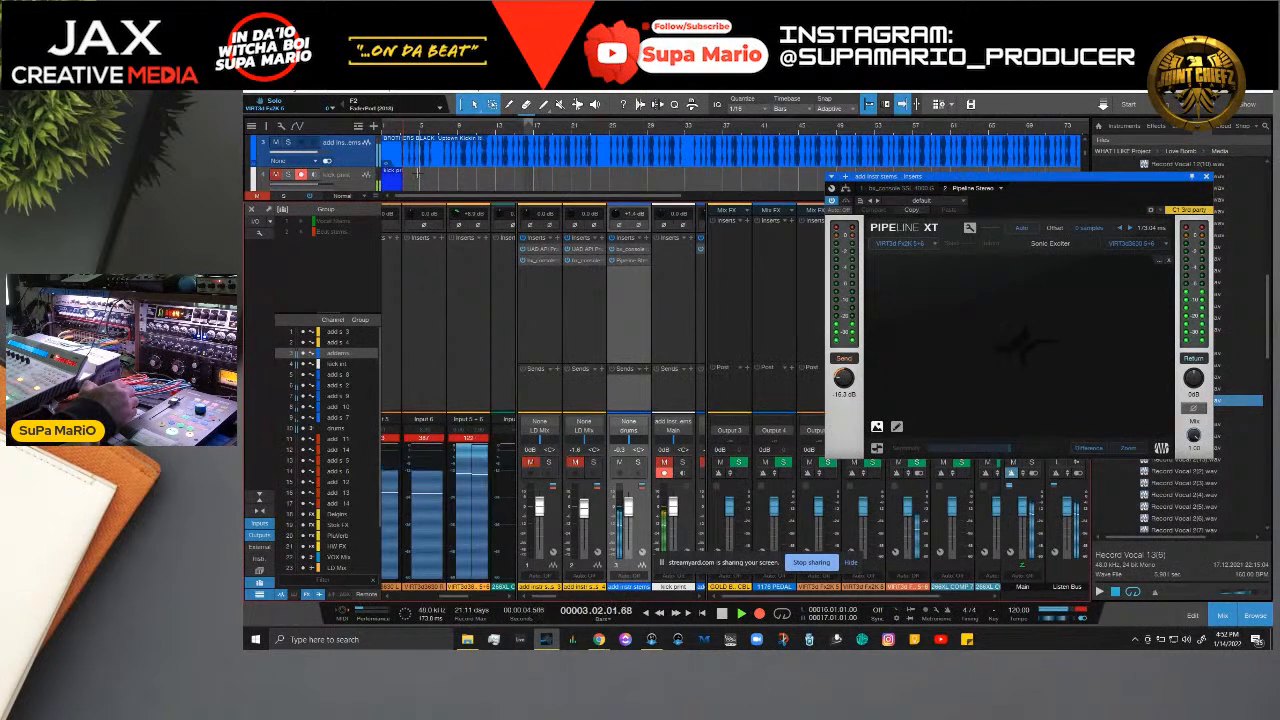
{"action": "scroll", "coordinate": [417, 173], "scroll_direction": "down", "scroll_amount": 1}
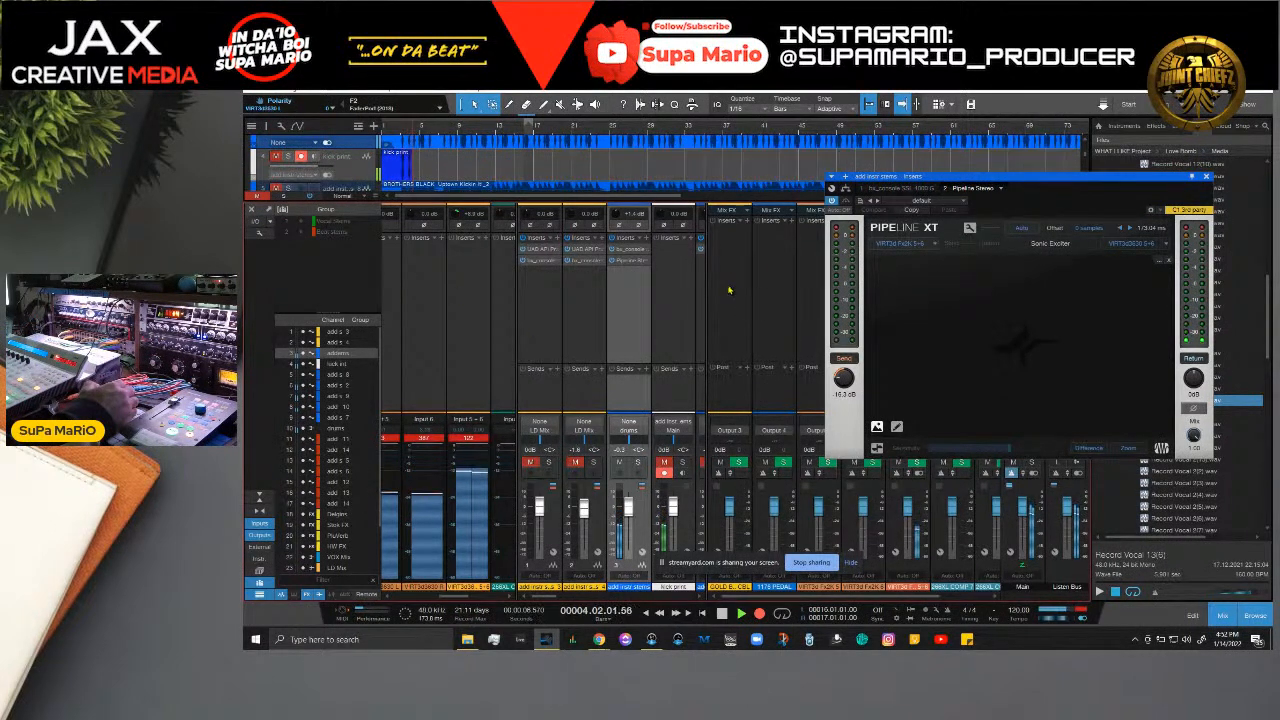
Step: Hide the mixer and enlarge the track heights to inspect the waveform being recorded on the kick print track
{"action": "left_click_drag", "start_coordinate": [1160, 181], "coordinate": [1030, 235]}
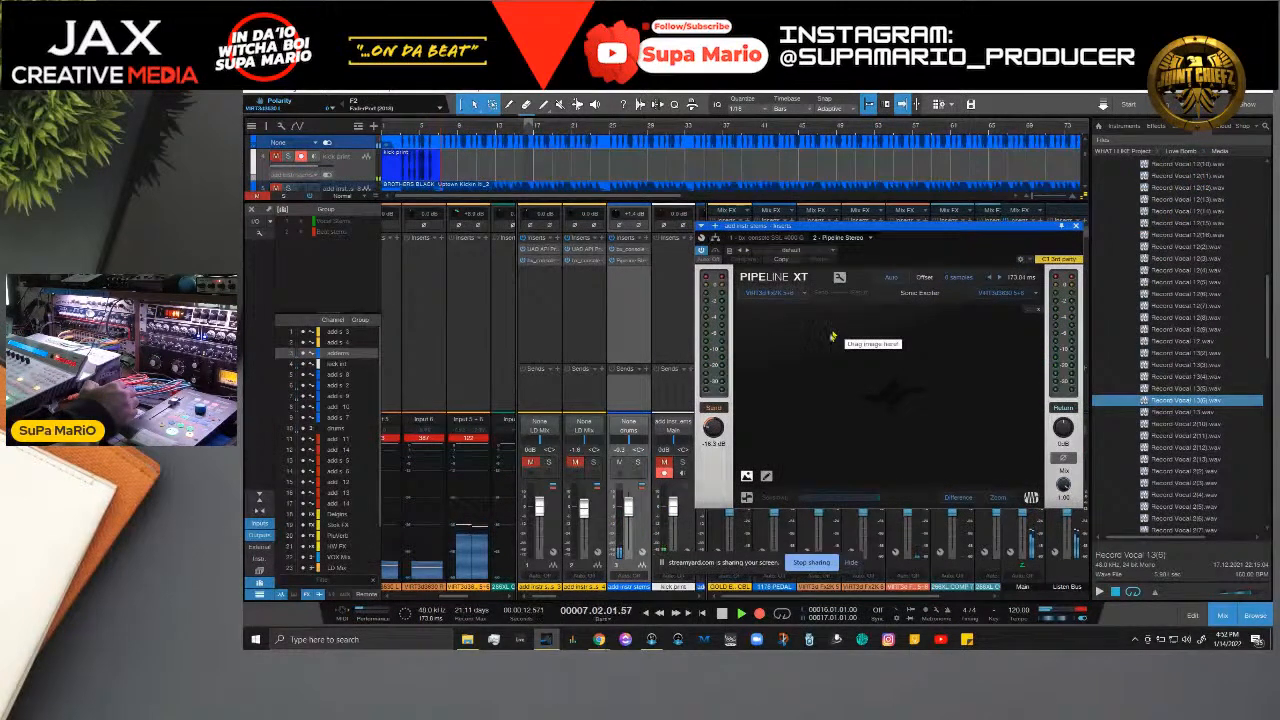
{"action": "scroll", "coordinate": [443, 136], "scroll_direction": "up", "scroll_amount": 2}
{"action": "scroll", "coordinate": [443, 136], "scroll_direction": "up", "scroll_amount": 3}
{"action": "scroll", "coordinate": [517, 174], "scroll_direction": "up", "scroll_amount": 1}
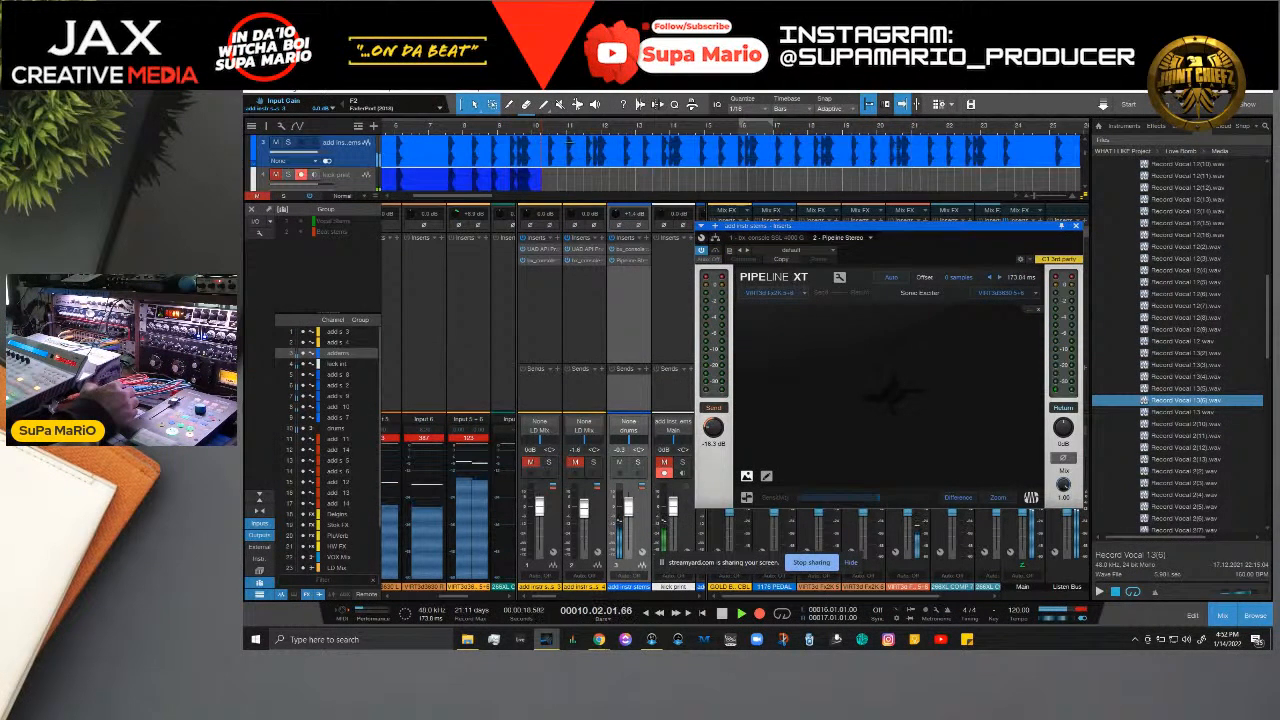
{"action": "left_click_drag", "start_coordinate": [929, 227], "coordinate": [907, 217]}
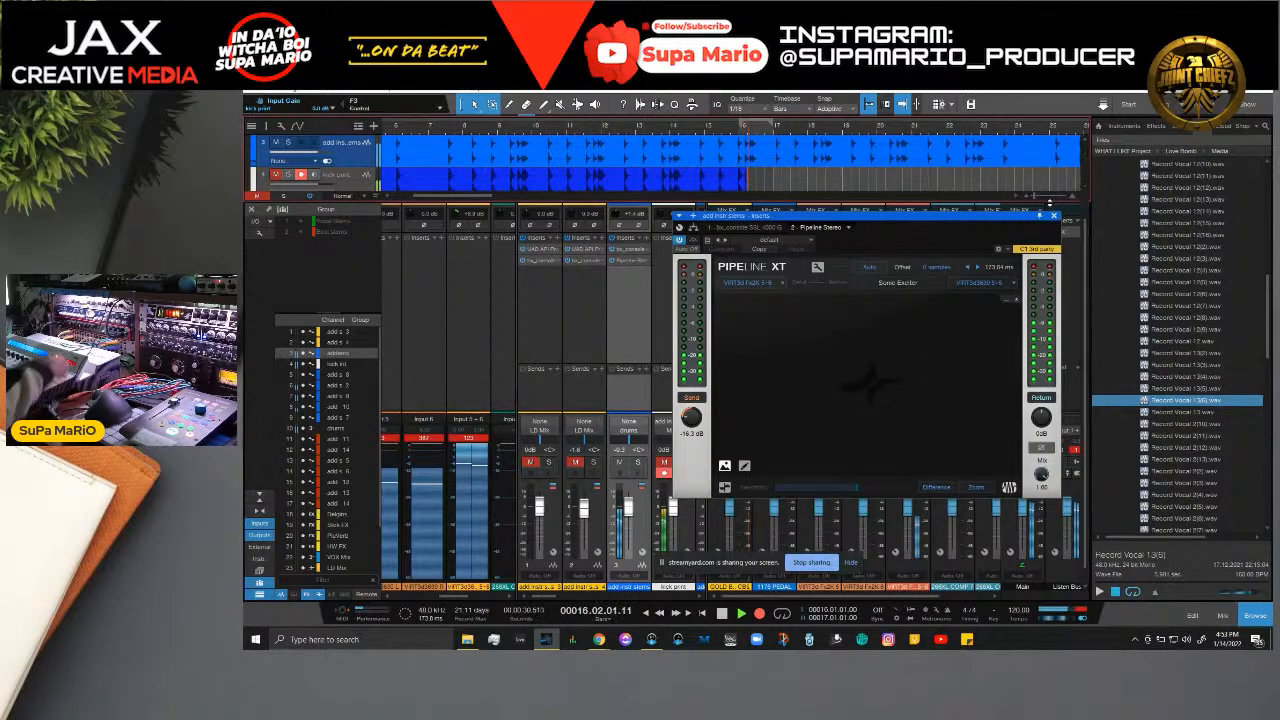
{"action": "key", "text": "F3"}
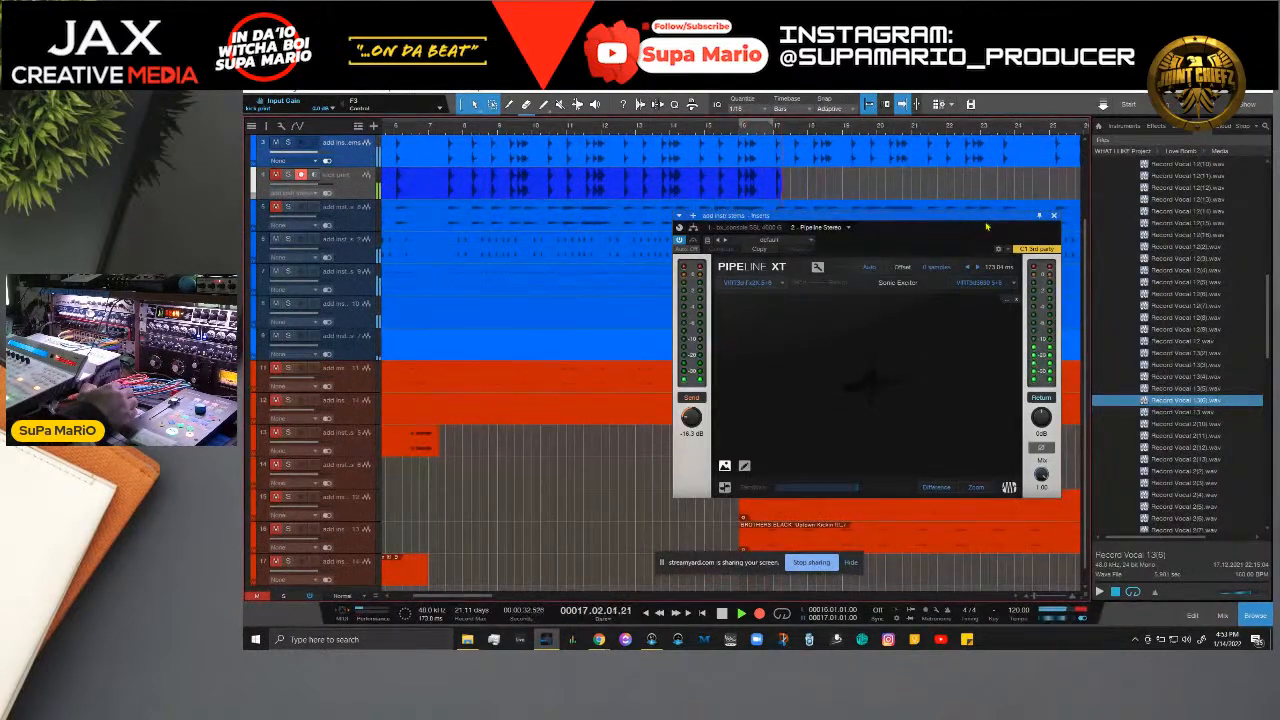
{"action": "left_click_drag", "start_coordinate": [987, 222], "coordinate": [899, 332]}
{"action": "left_click_drag", "start_coordinate": [376, 600], "coordinate": [443, 574]}
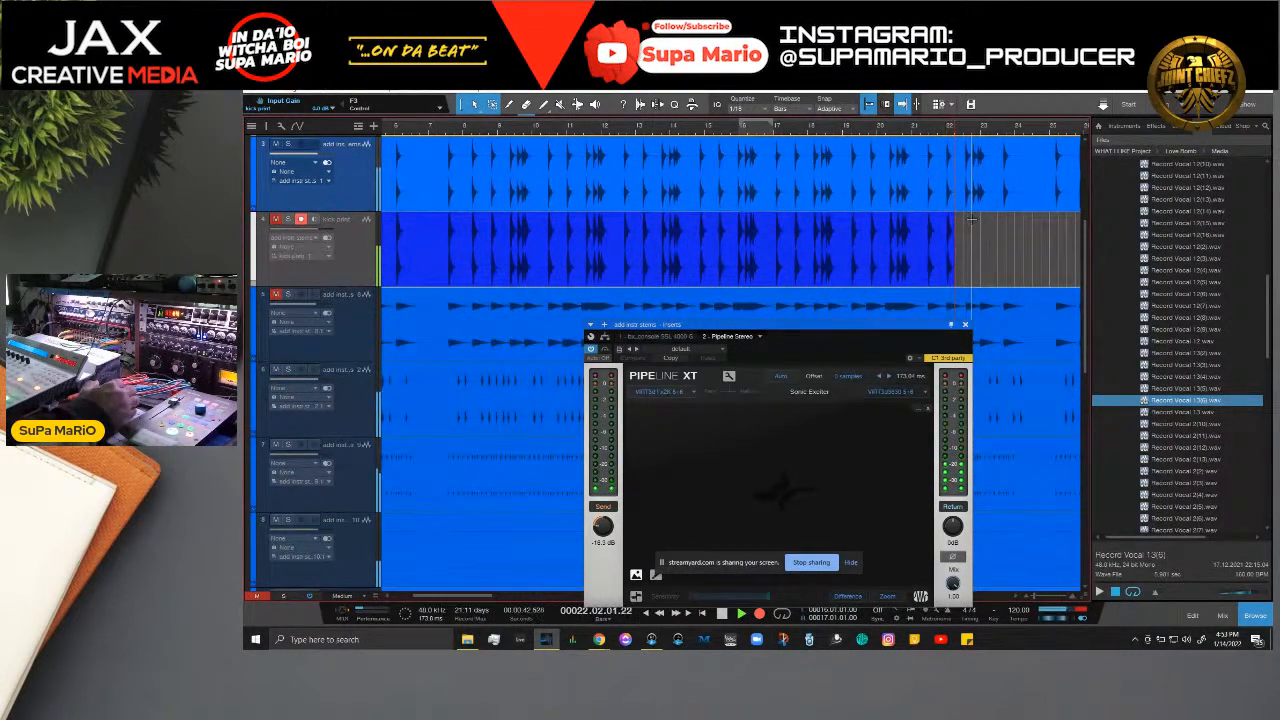
Step: Check the kick print recording's progress against the other stem tracks along the full song timeline
{"action": "scroll", "coordinate": [934, 126], "scroll_direction": "down", "scroll_amount": 3}
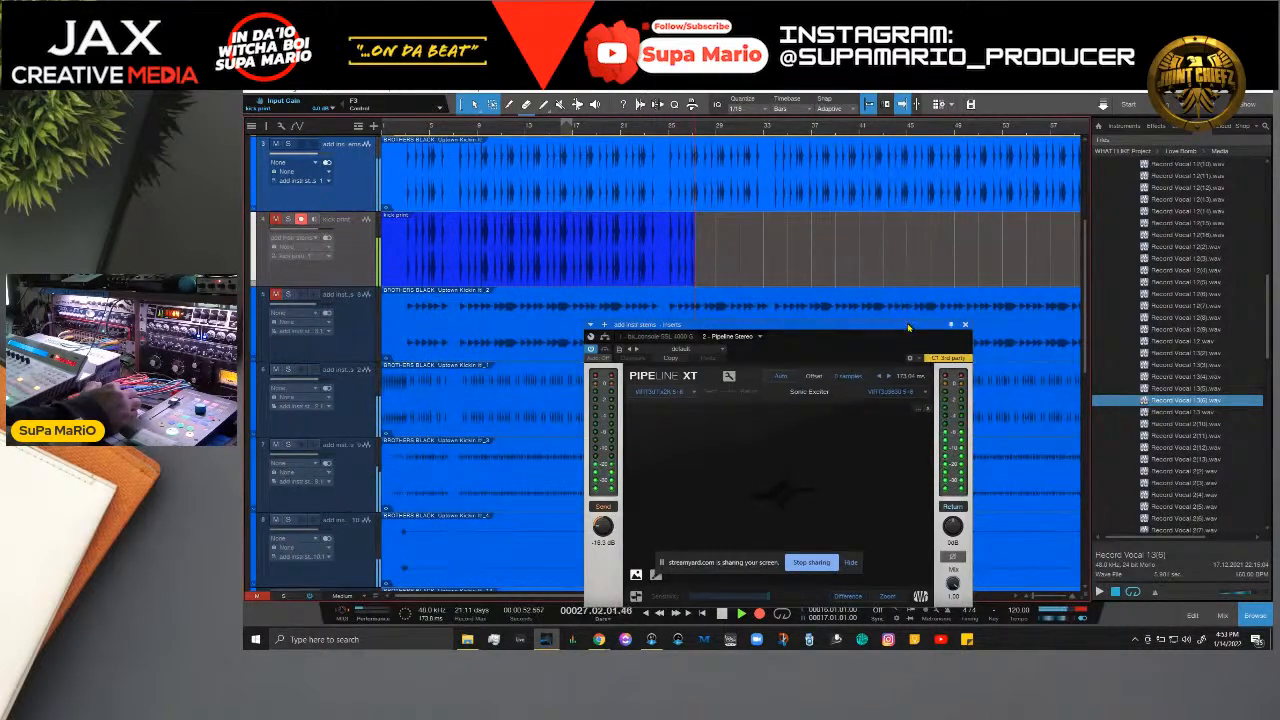
{"action": "left_click_drag", "start_coordinate": [909, 331], "coordinate": [851, 307]}
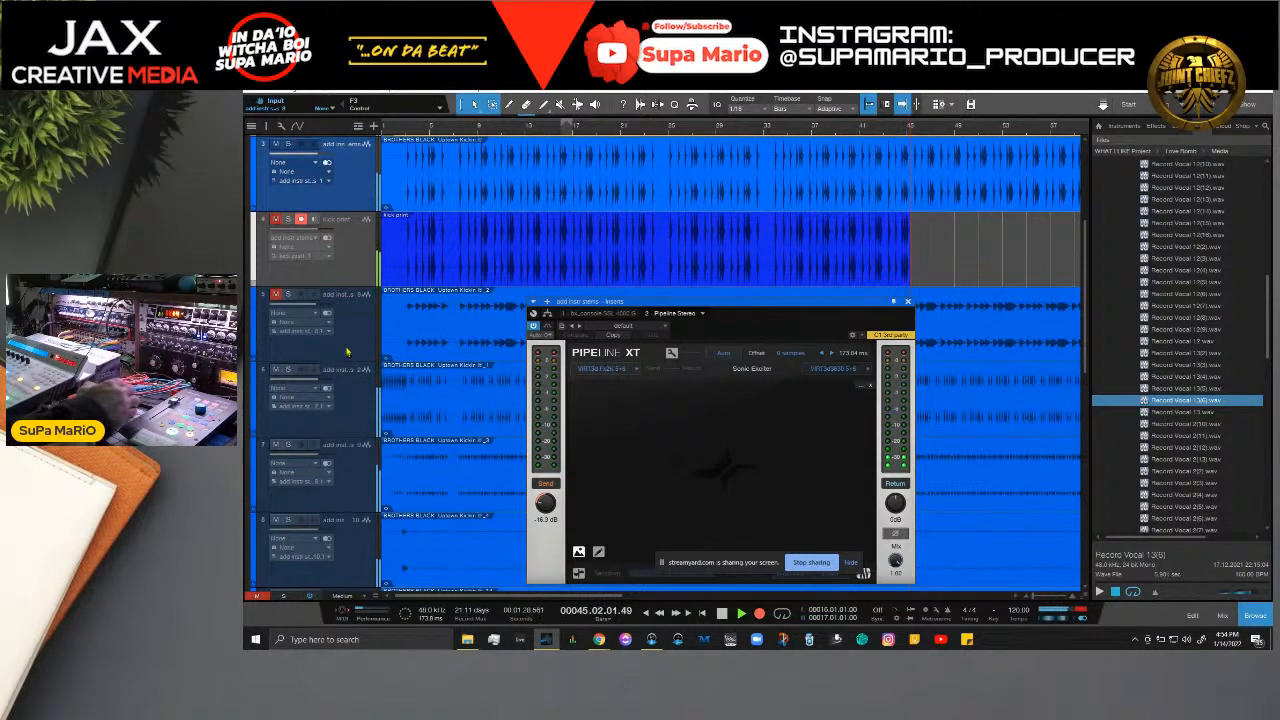
{"action": "scroll", "coordinate": [341, 356], "scroll_direction": "down", "scroll_amount": 3}
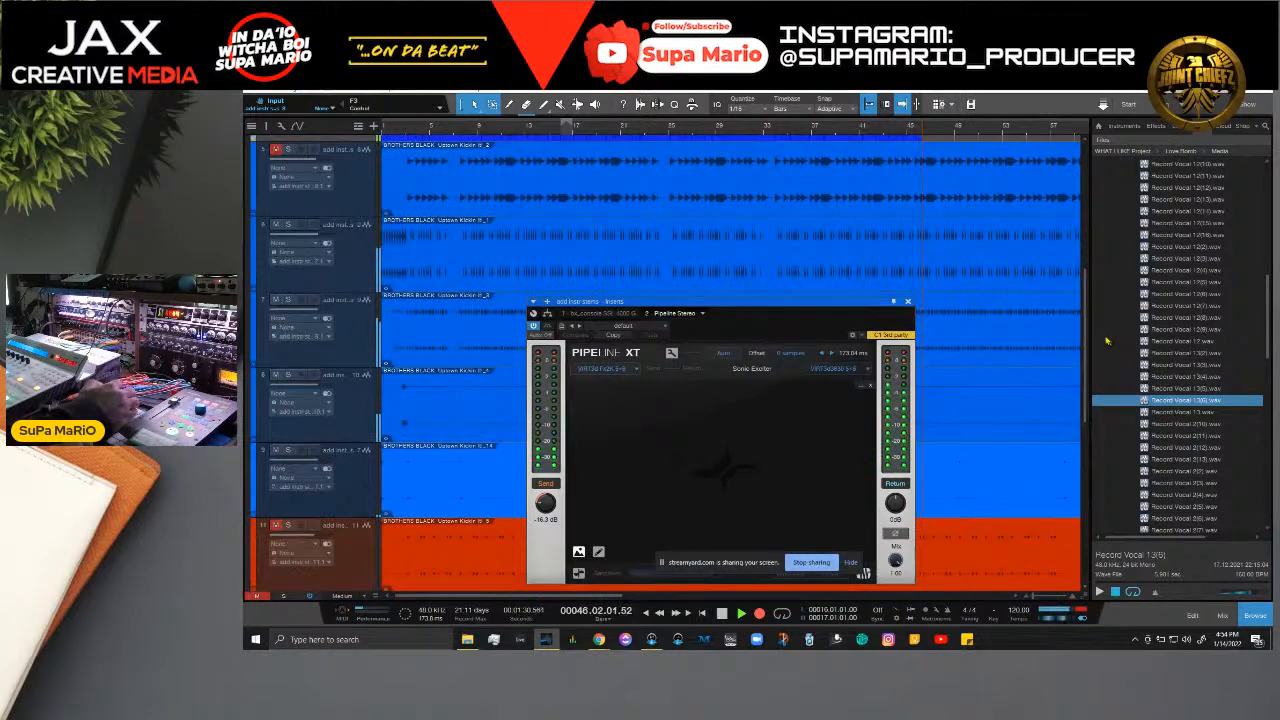
{"action": "left_click_drag", "start_coordinate": [1085, 330], "coordinate": [1060, 414]}
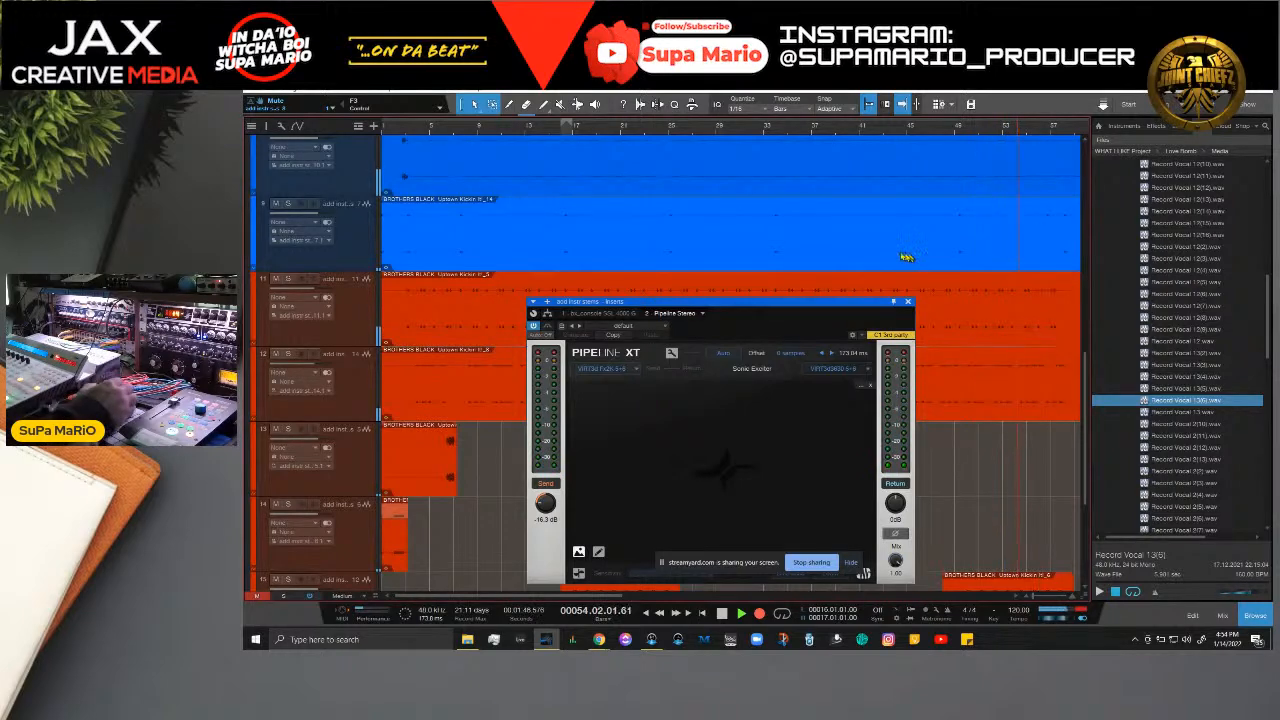
{"action": "scroll", "coordinate": [897, 245], "scroll_direction": "up", "scroll_amount": 5}
{"action": "scroll", "coordinate": [897, 245], "scroll_direction": "down", "scroll_amount": 1}
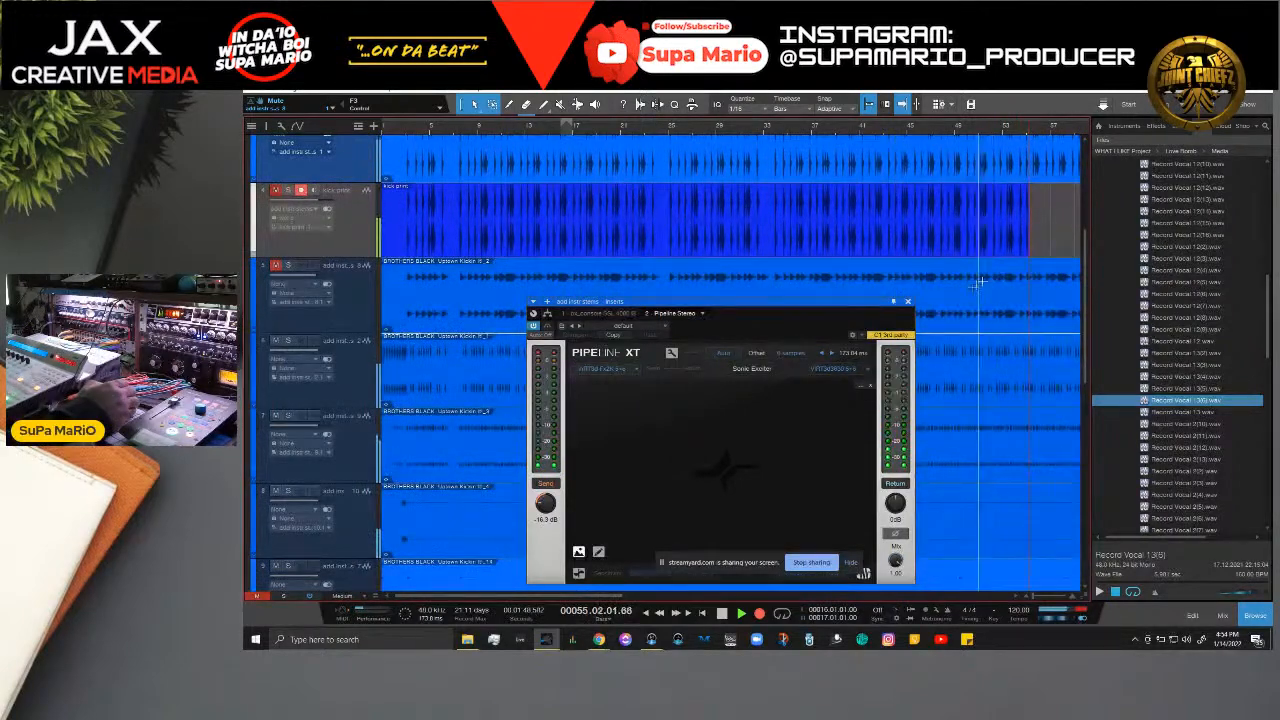
{"action": "left_click_drag", "start_coordinate": [606, 603], "coordinate": [740, 595]}
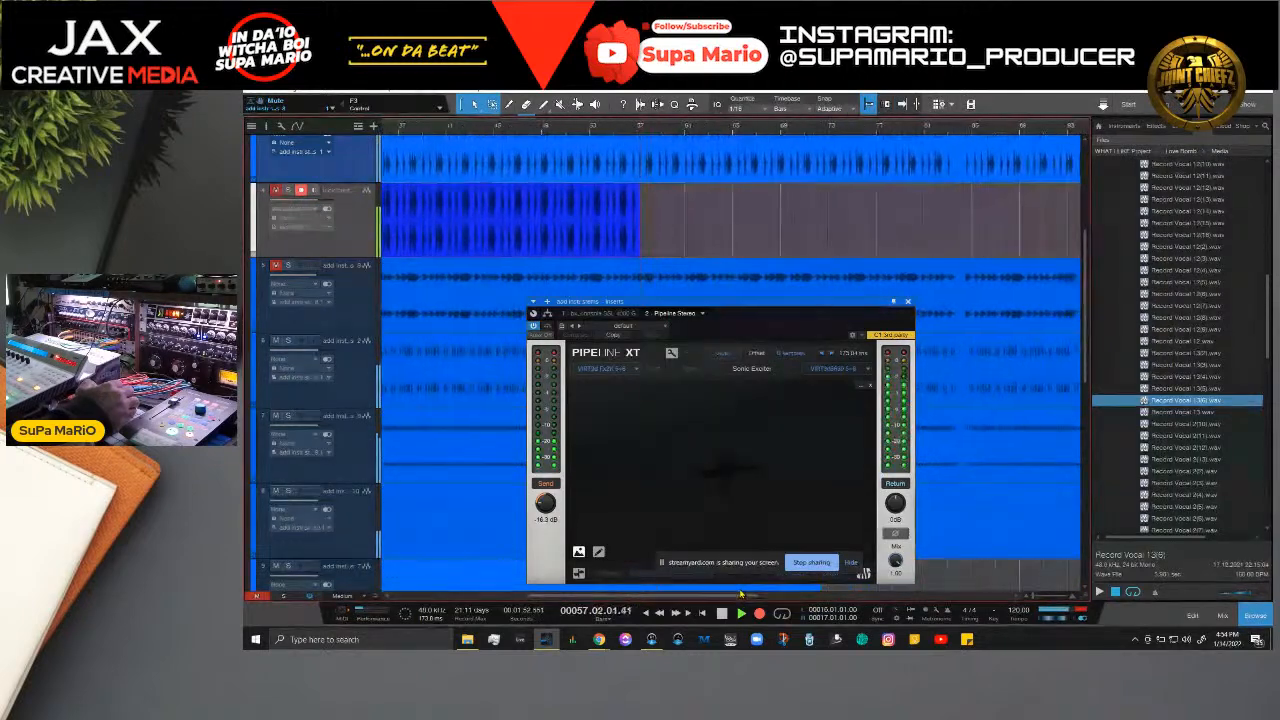
{"action": "scroll", "coordinate": [767, 127], "scroll_direction": "down", "scroll_amount": 3}
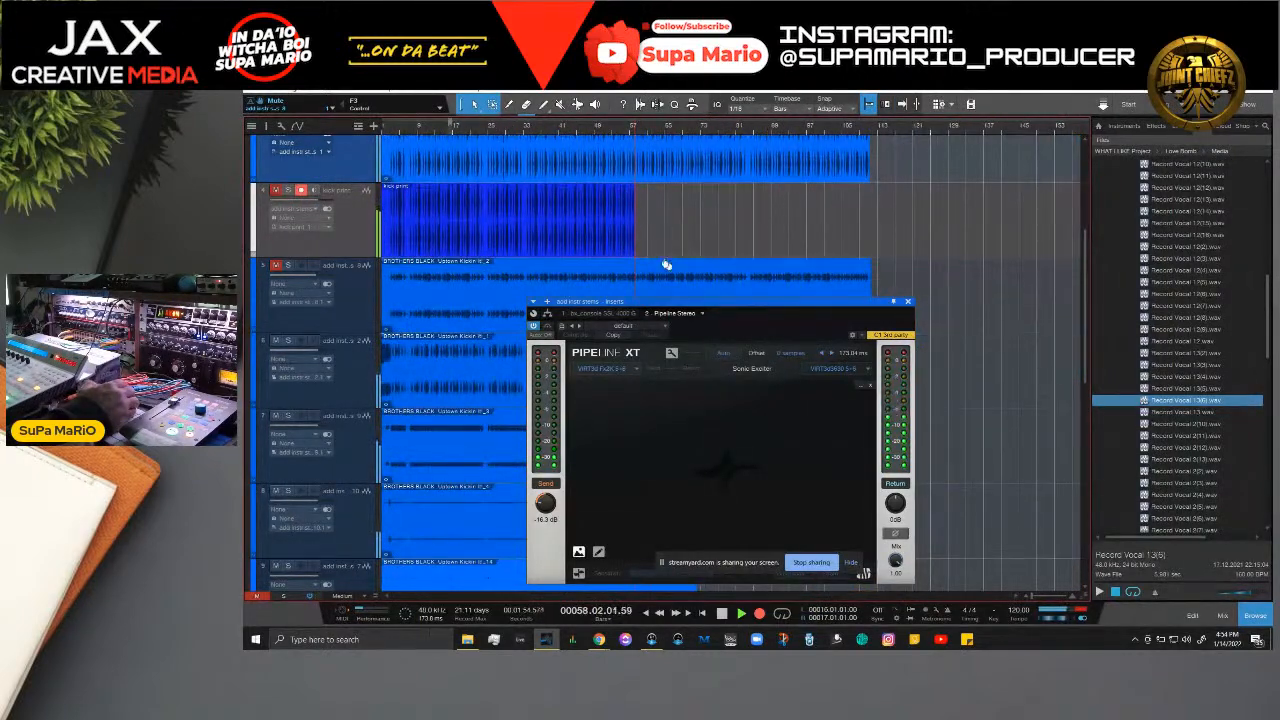
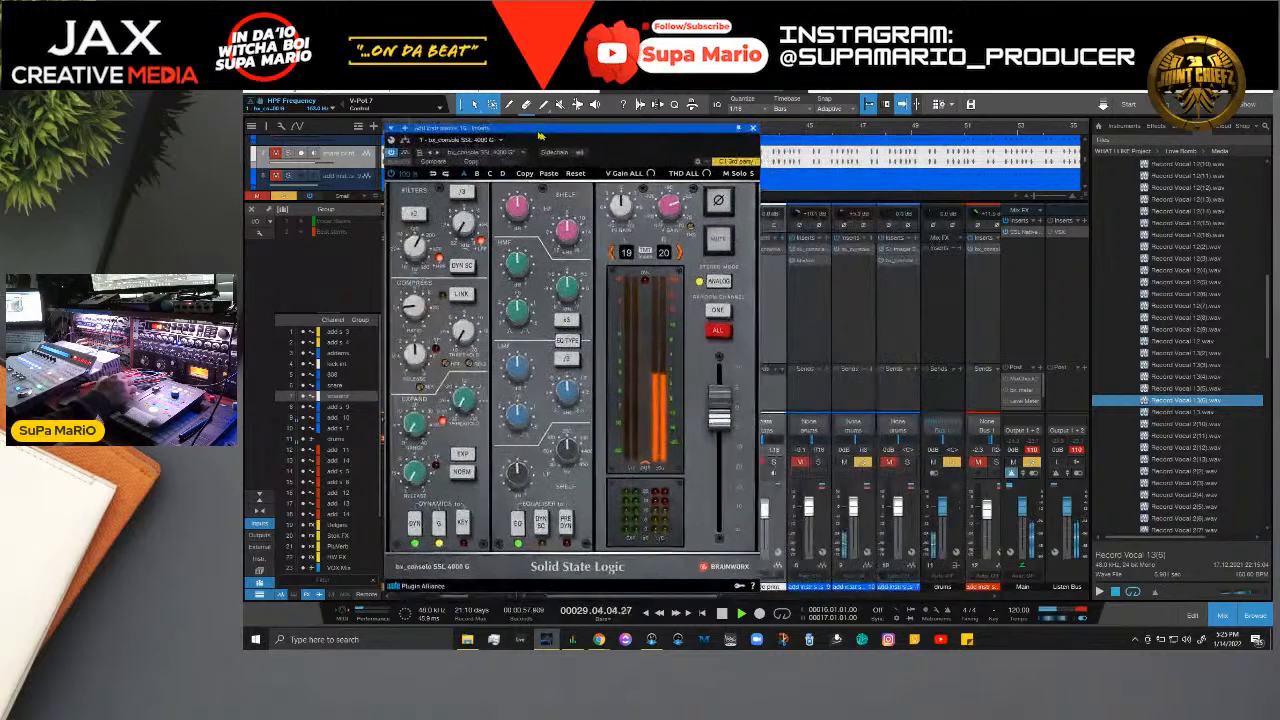
Step: Turn off the stem track's solo and raise the EQ high gain in its bx_console SSL 4000 G
{"action": "left_click", "coordinate": [864, 465]}
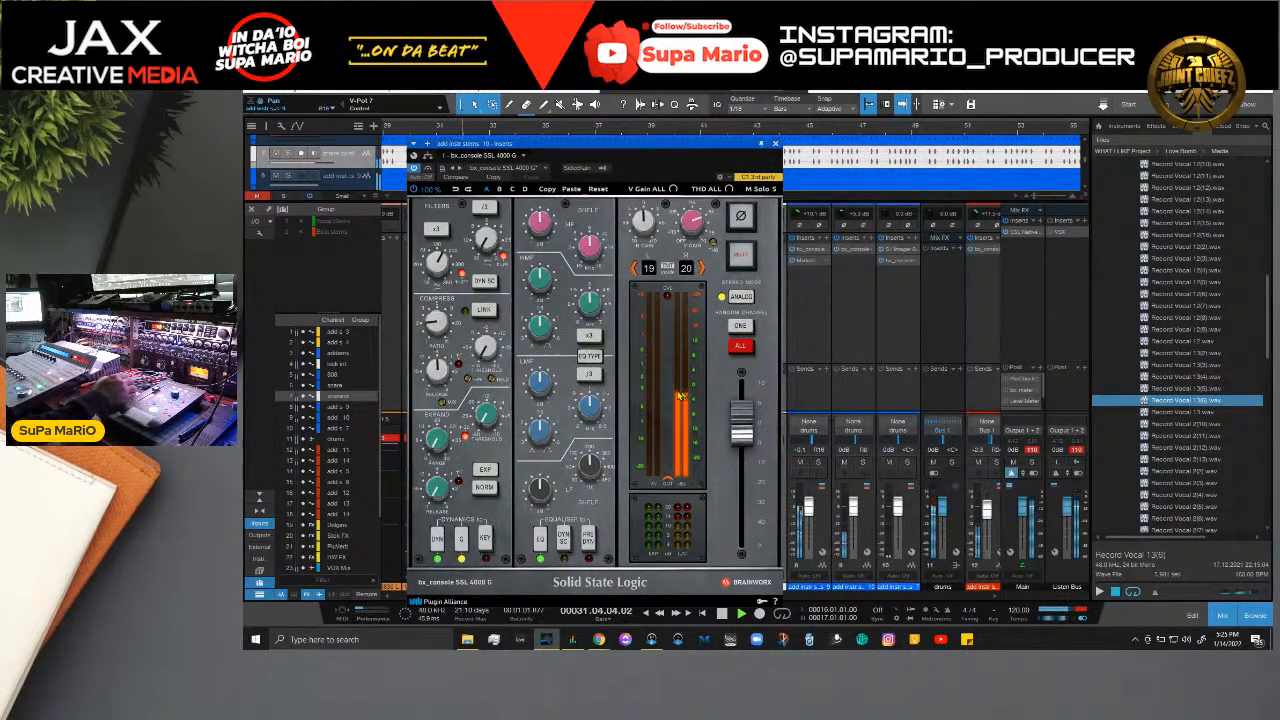
{"action": "left_click_drag", "start_coordinate": [580, 245], "coordinate": [546, 229]}
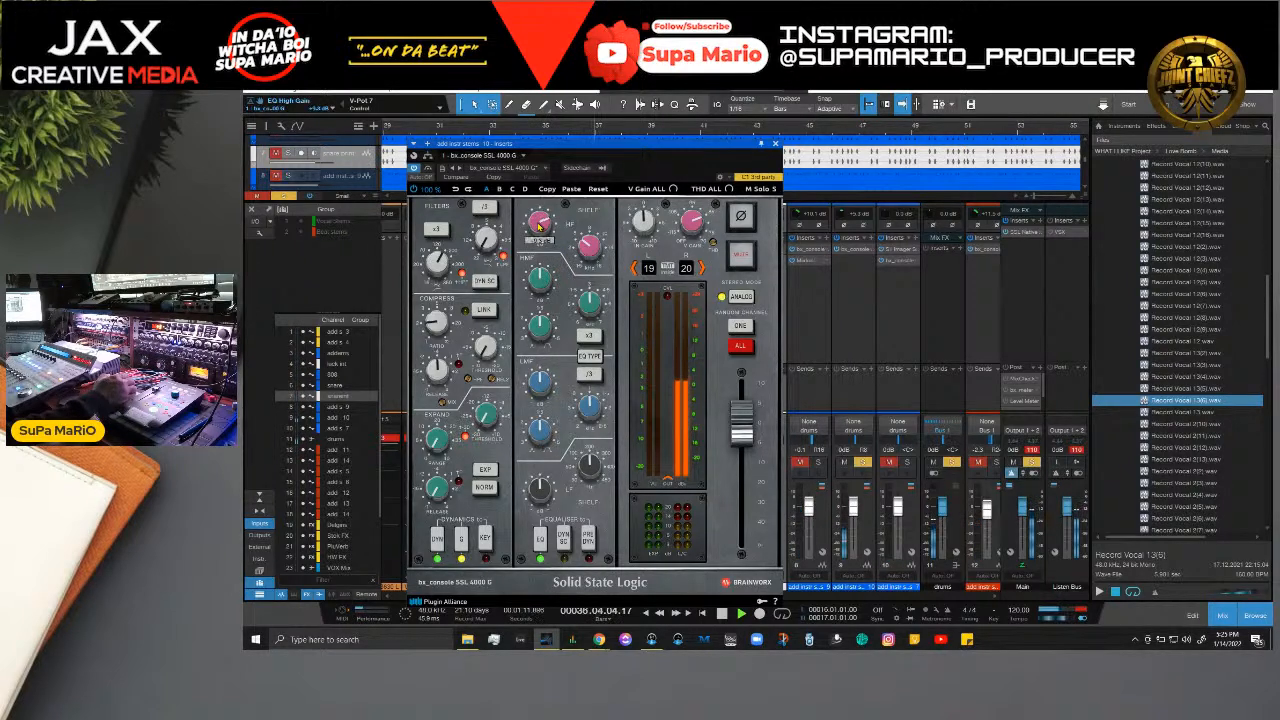
{"action": "scroll", "coordinate": [538, 227], "scroll_direction": "up", "scroll_amount": 3}
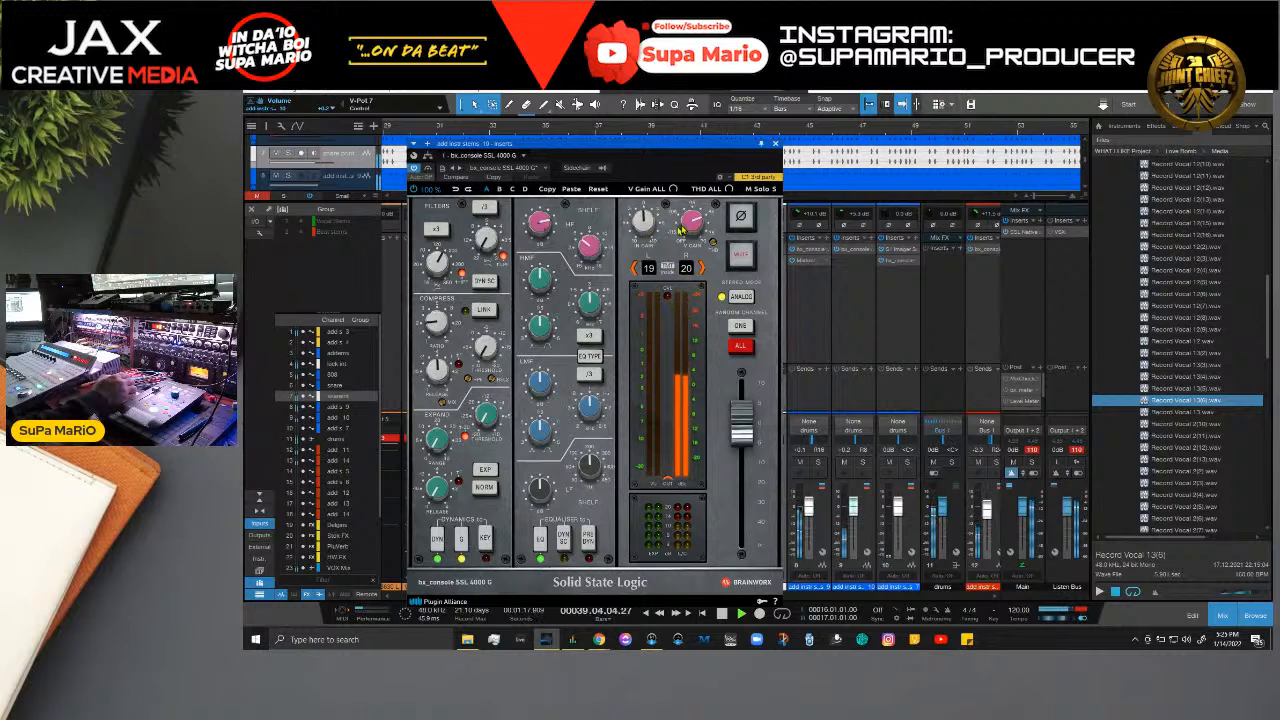
Step: Raise the output fader of the bx_console SSL 4000 G on add instr stems 10 while listening to the mix
{"action": "mouse_move", "coordinate": [714, 247]}
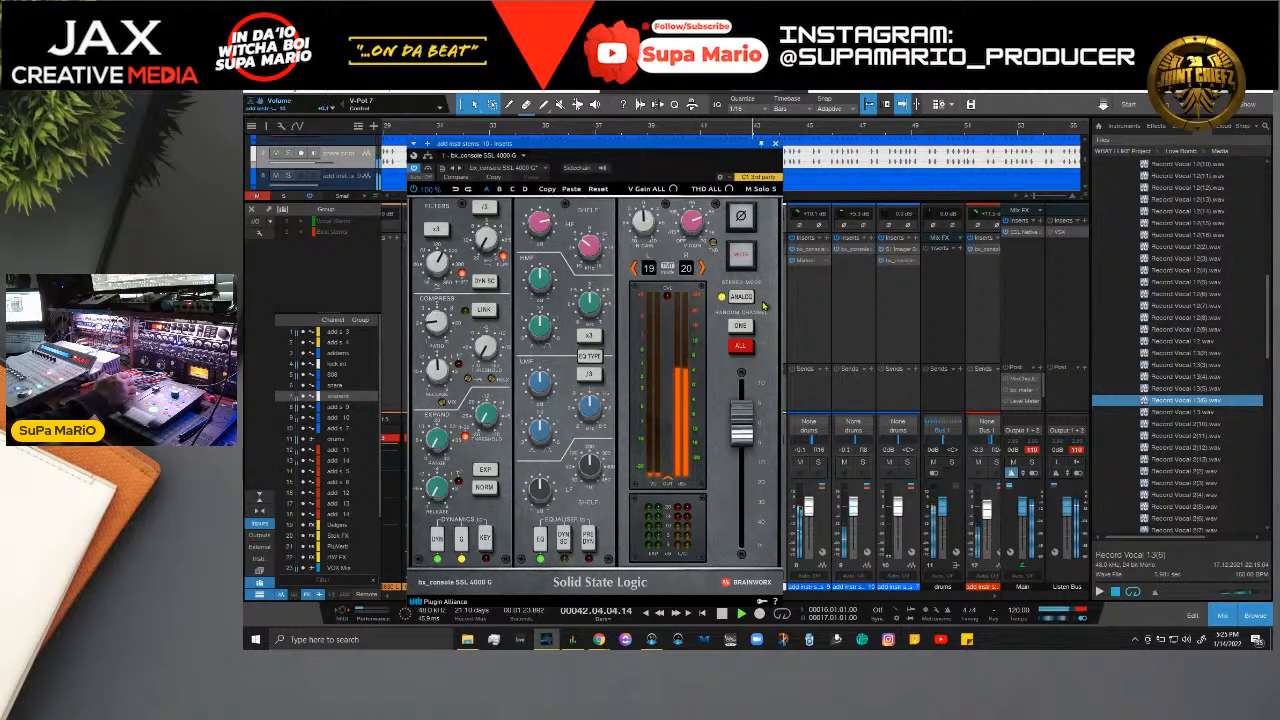
{"action": "scroll", "coordinate": [738, 437], "scroll_direction": "up", "scroll_amount": 1}
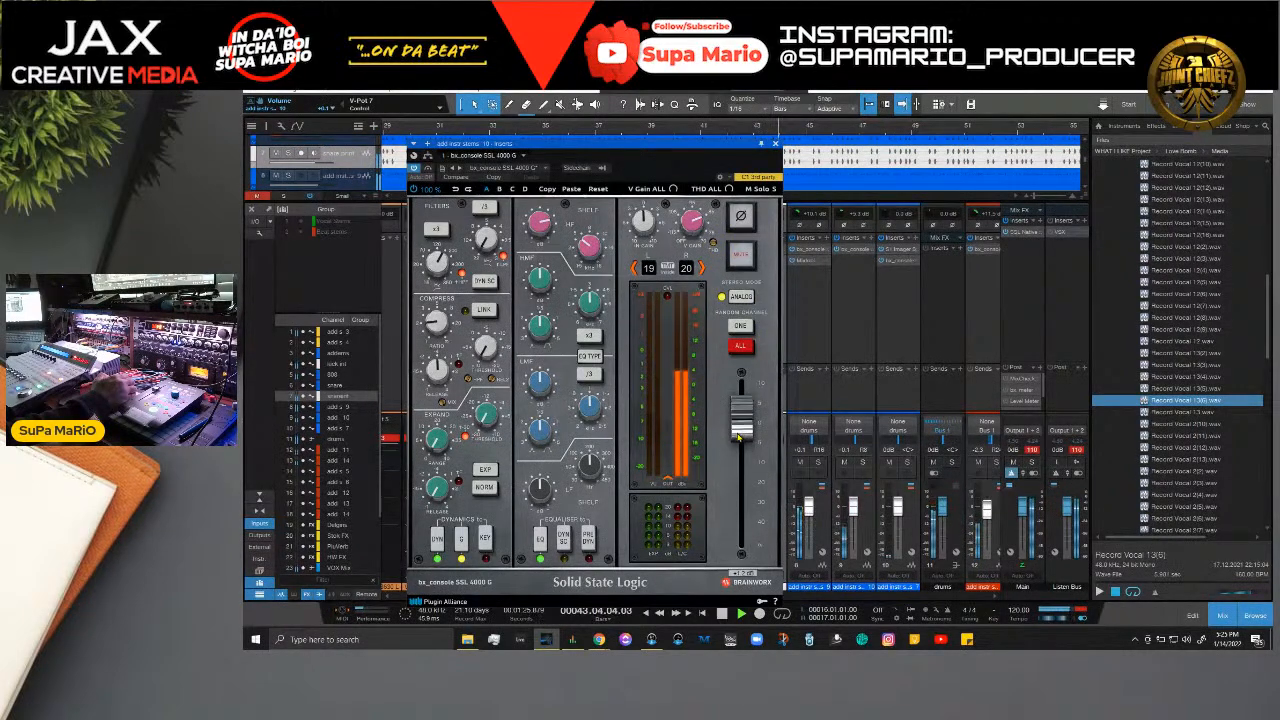
{"action": "scroll", "coordinate": [740, 436], "scroll_direction": "down", "scroll_amount": 1}
{"action": "scroll", "coordinate": [739, 437], "scroll_direction": "up", "scroll_amount": 1}
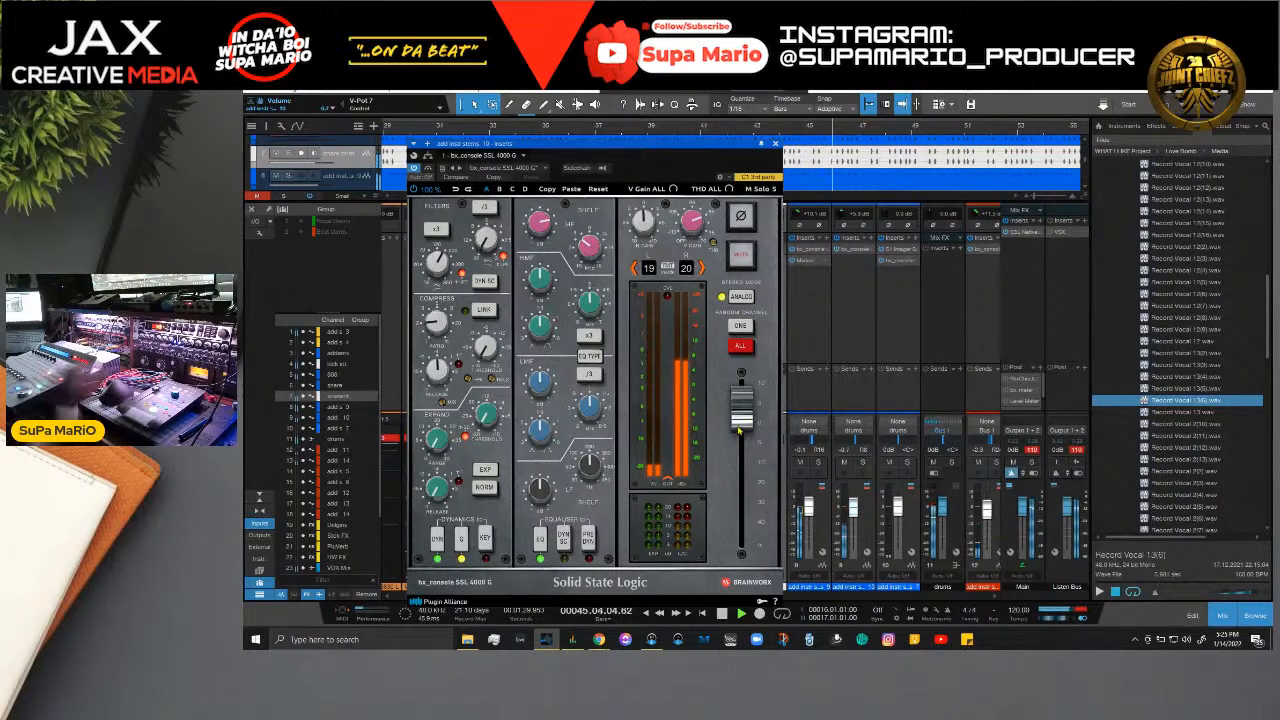
{"action": "key", "text": "space"}
{"action": "scroll", "coordinate": [743, 425], "scroll_direction": "up", "scroll_amount": 1}
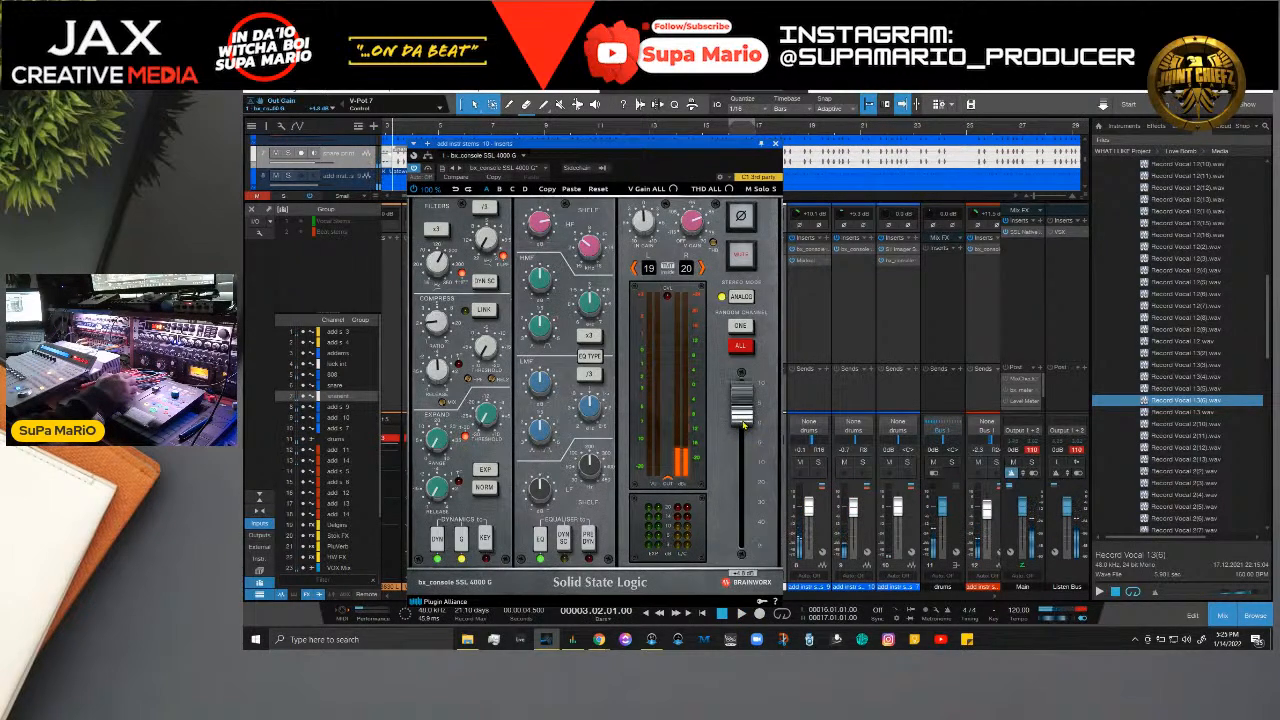
Step: Replay the song from bar 3 to check the stem's level in the mix, closing its channel strip along the way
{"action": "key", "text": "space"}
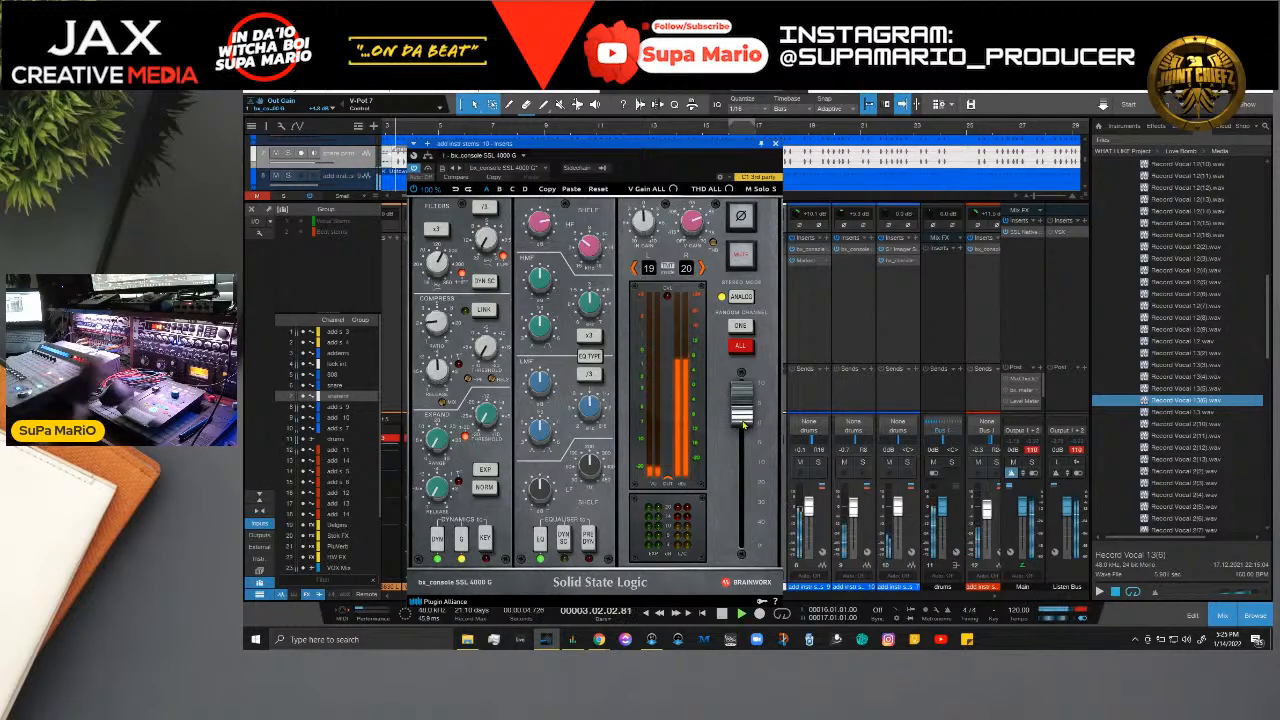
{"action": "key", "text": "space"}
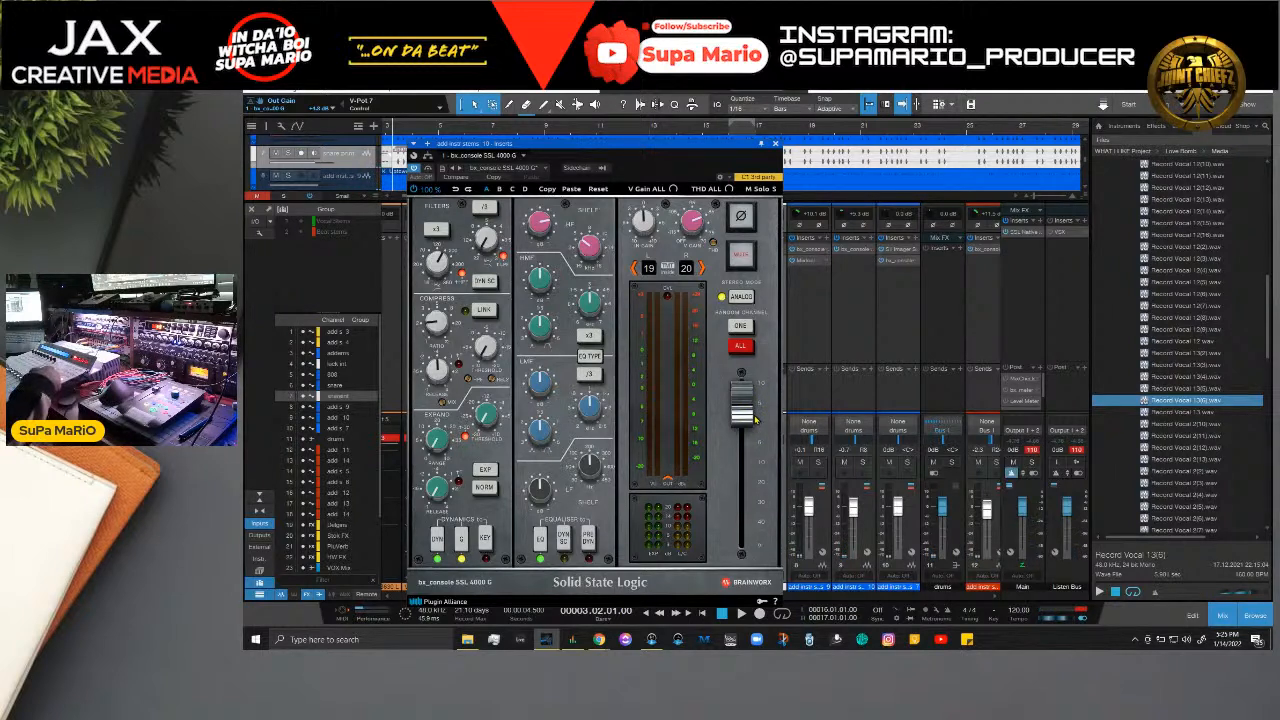
{"action": "key", "text": "space"}
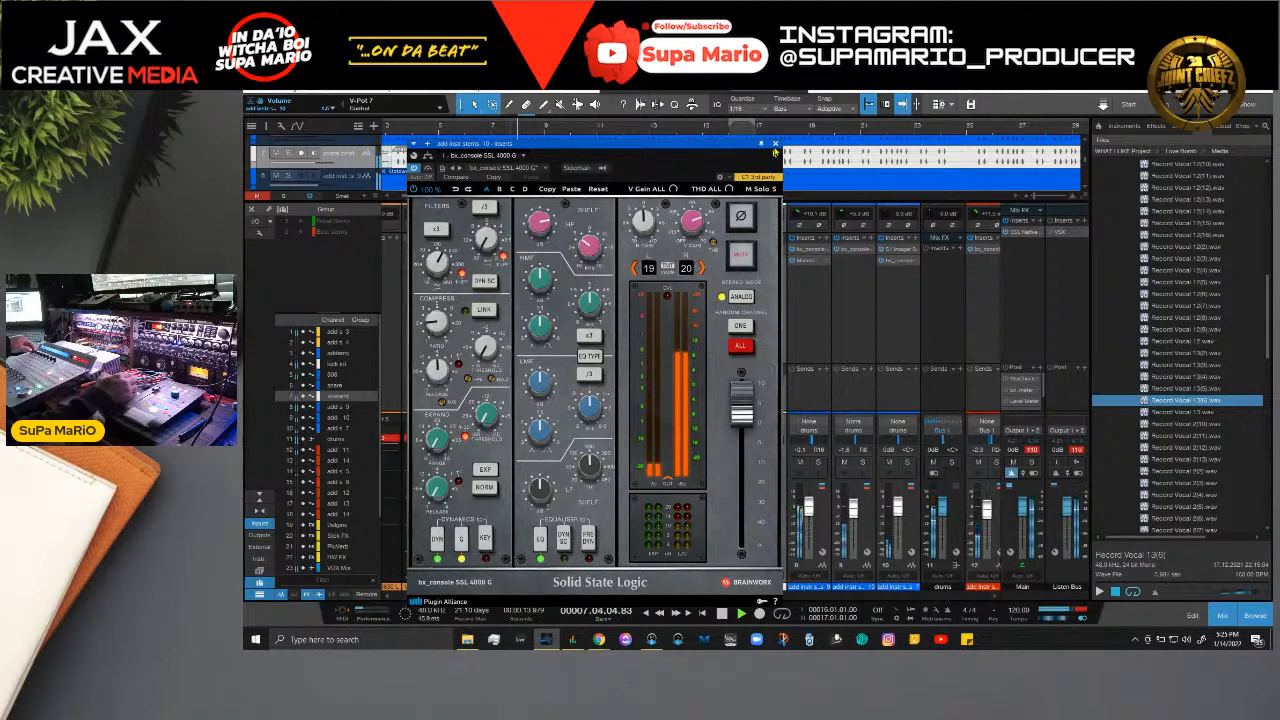
{"action": "left_click", "coordinate": [775, 144]}
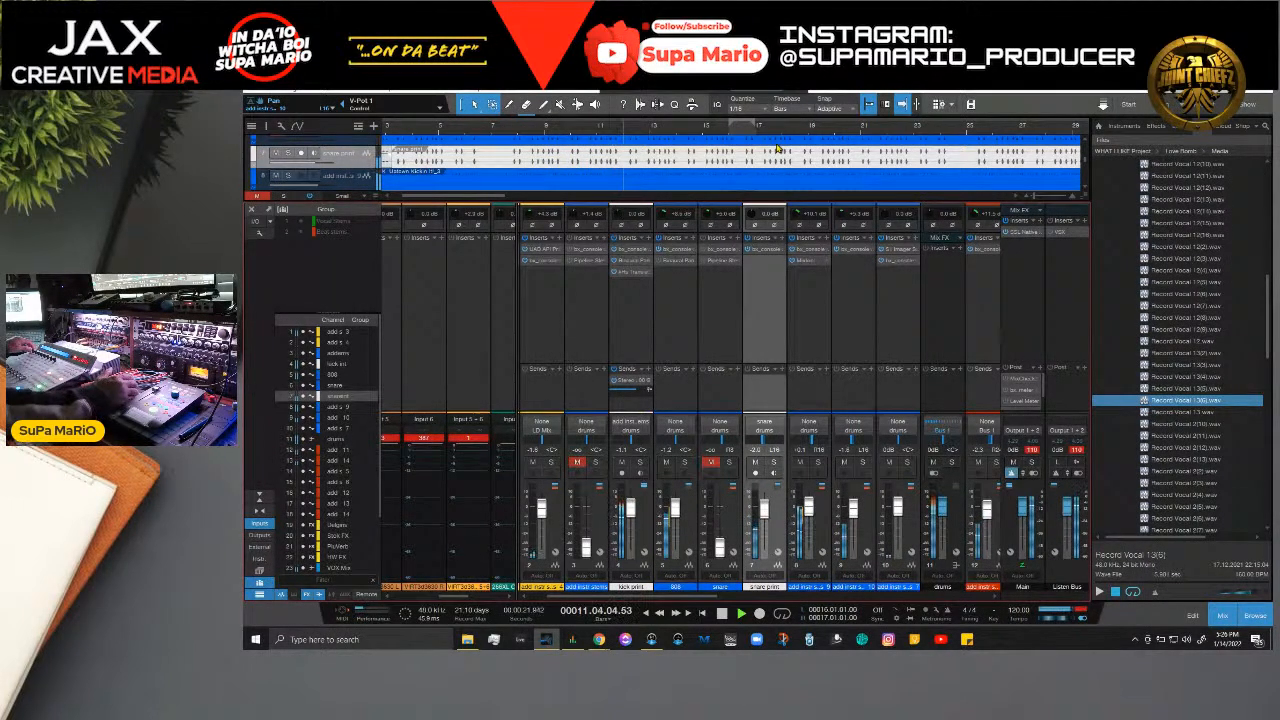
{"action": "key", "text": "space"}
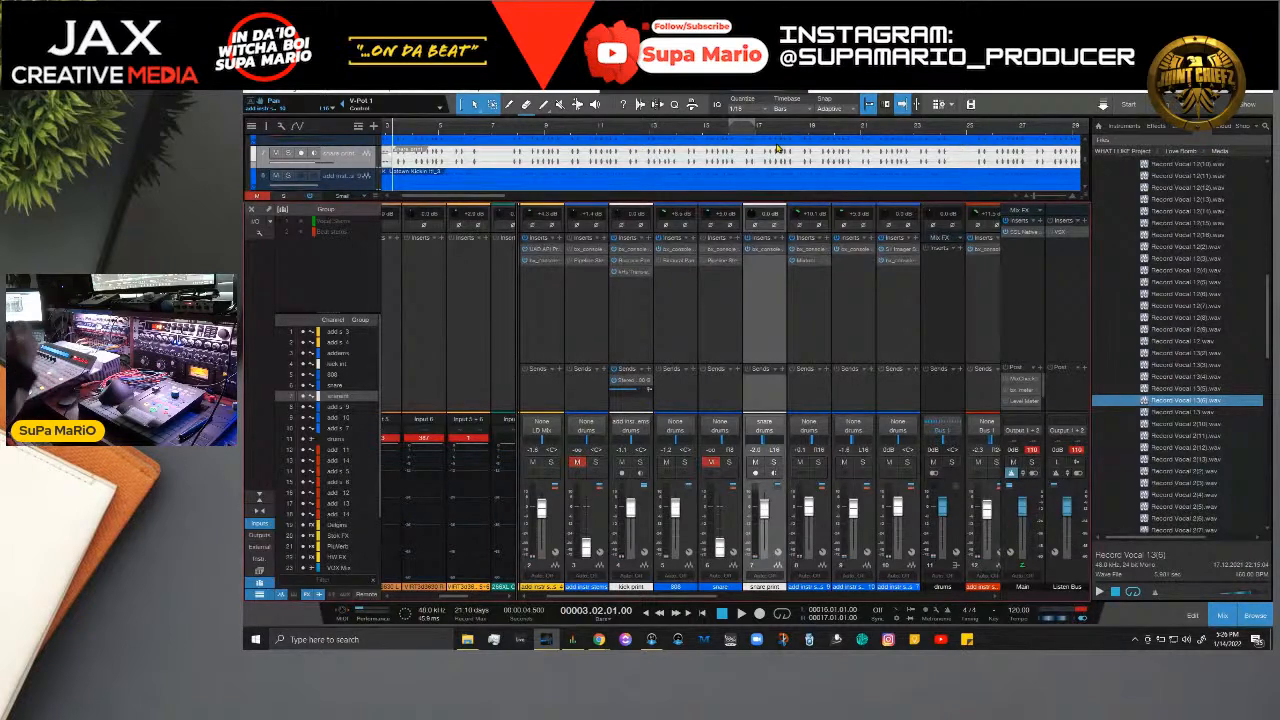
{"action": "key", "text": "space"}
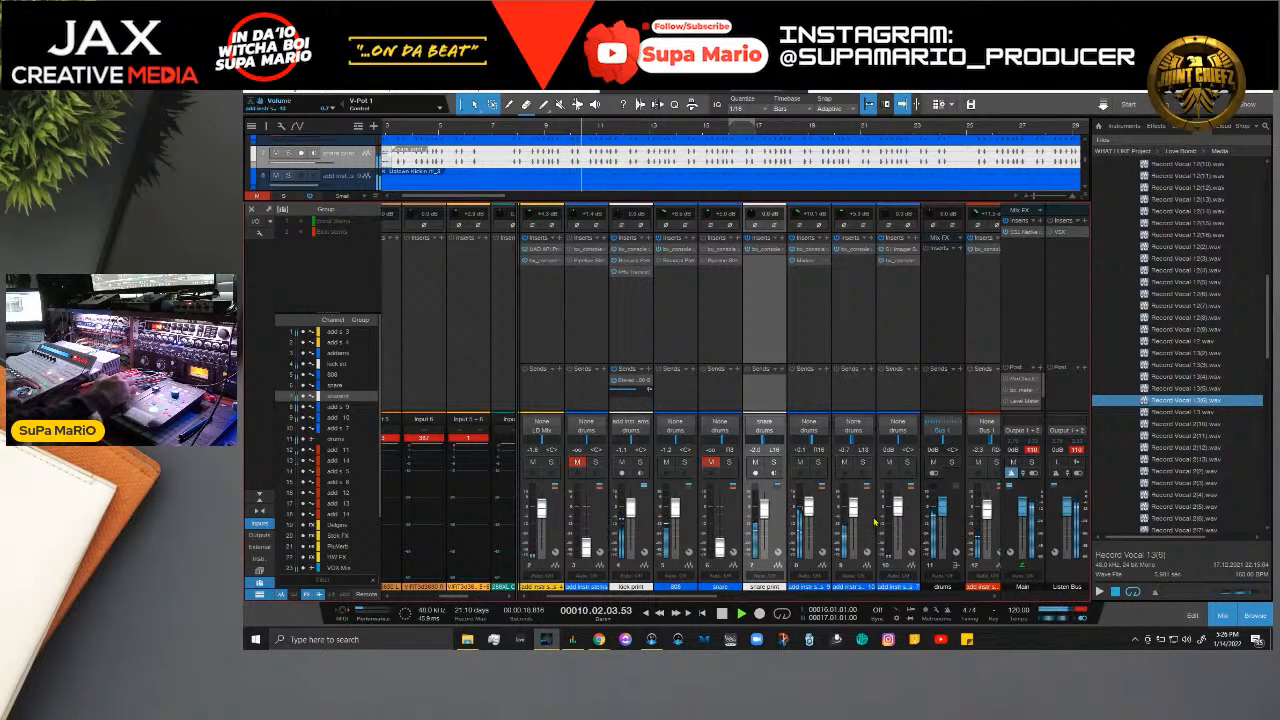
Step: Select the add instr stems 7 channel, hide the mixer and magnify the waveforms in the arrangement
{"action": "left_click", "coordinate": [845, 488]}
{"action": "scroll", "coordinate": [705, 601], "scroll_direction": "right", "scroll_amount": 3}
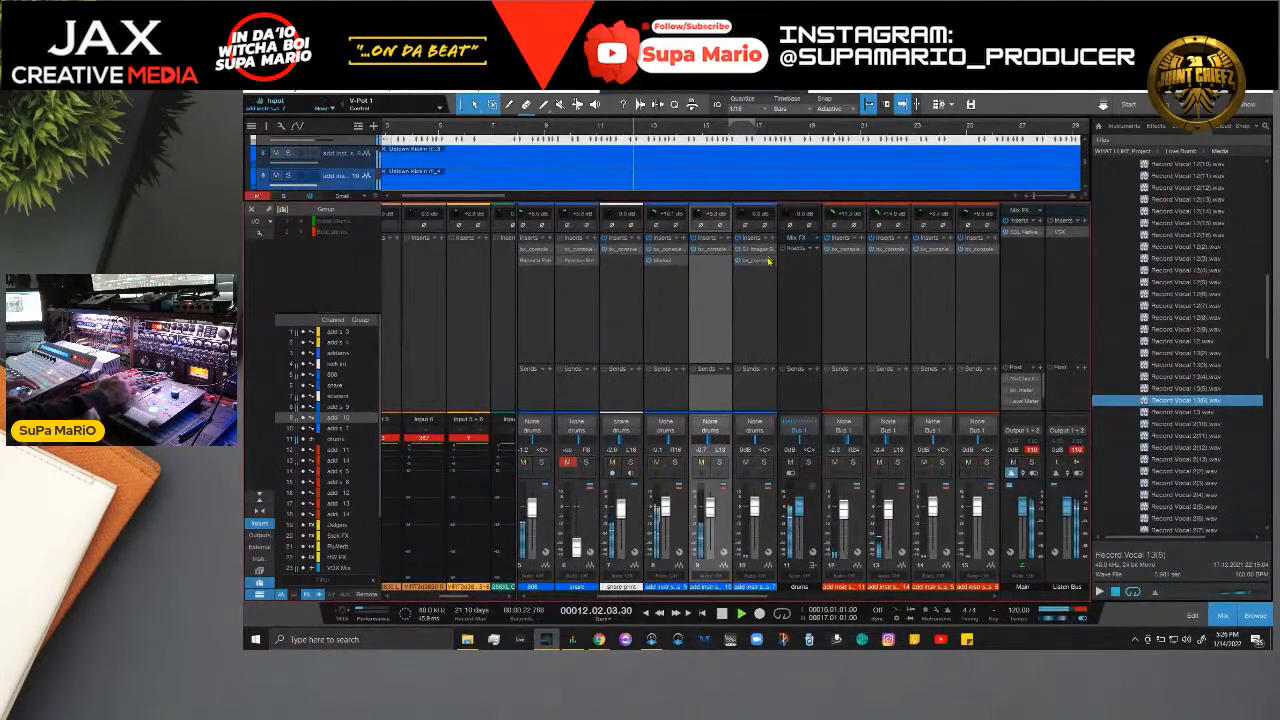
{"action": "left_click", "coordinate": [767, 466]}
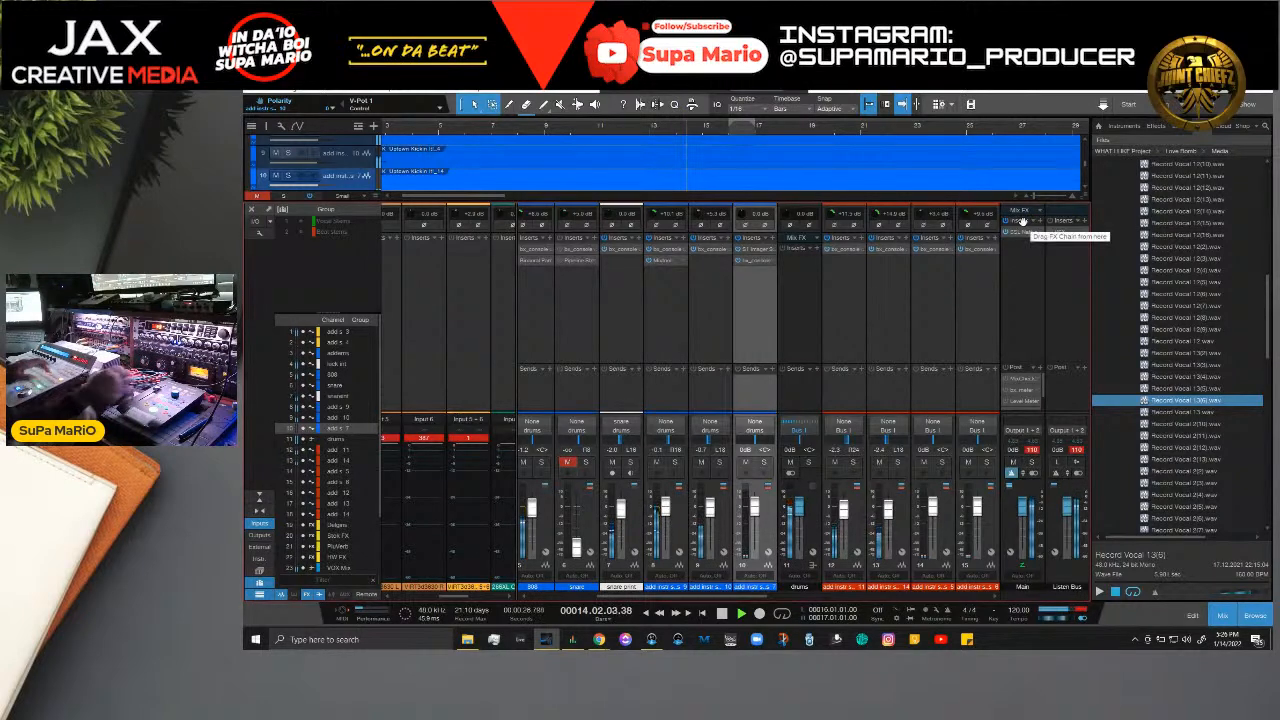
{"action": "key", "text": "F3"}
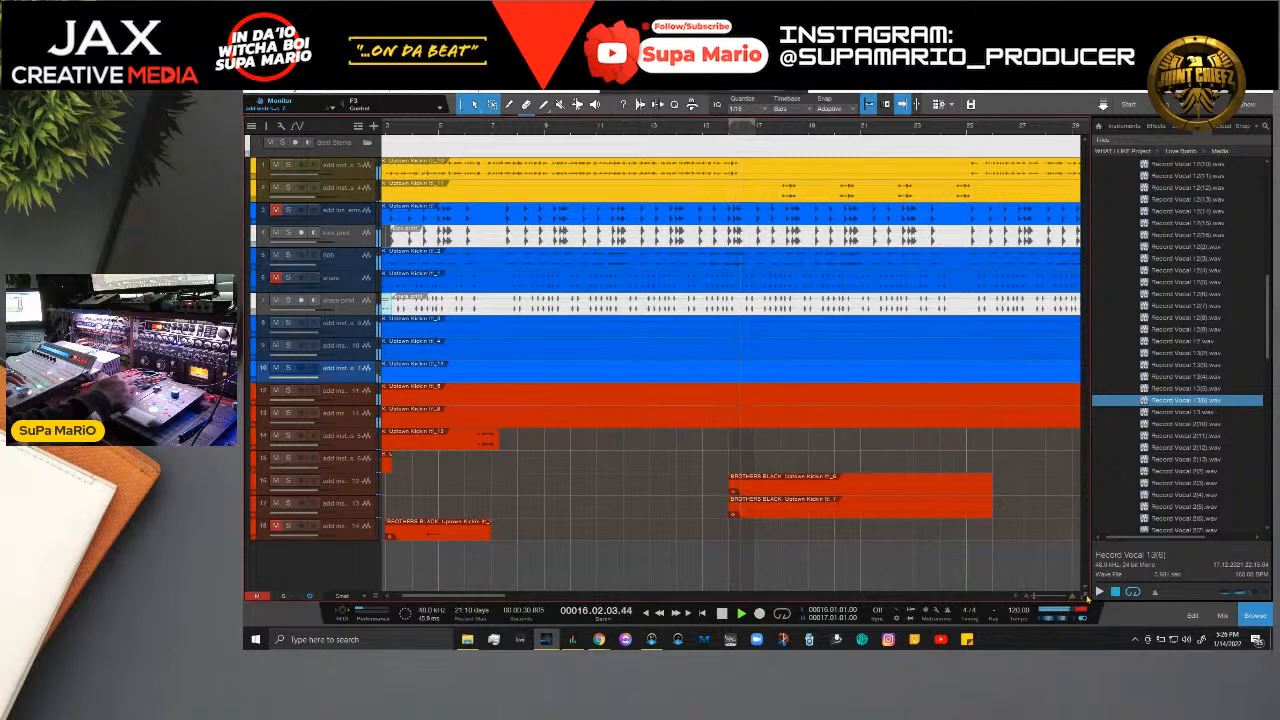
{"action": "left_click_drag", "start_coordinate": [1084, 596], "coordinate": [1072, 545]}
Step: Stop playback, place the playhead at bar 16, zoom in on that section and bring the mixer back
{"action": "key", "text": "space"}
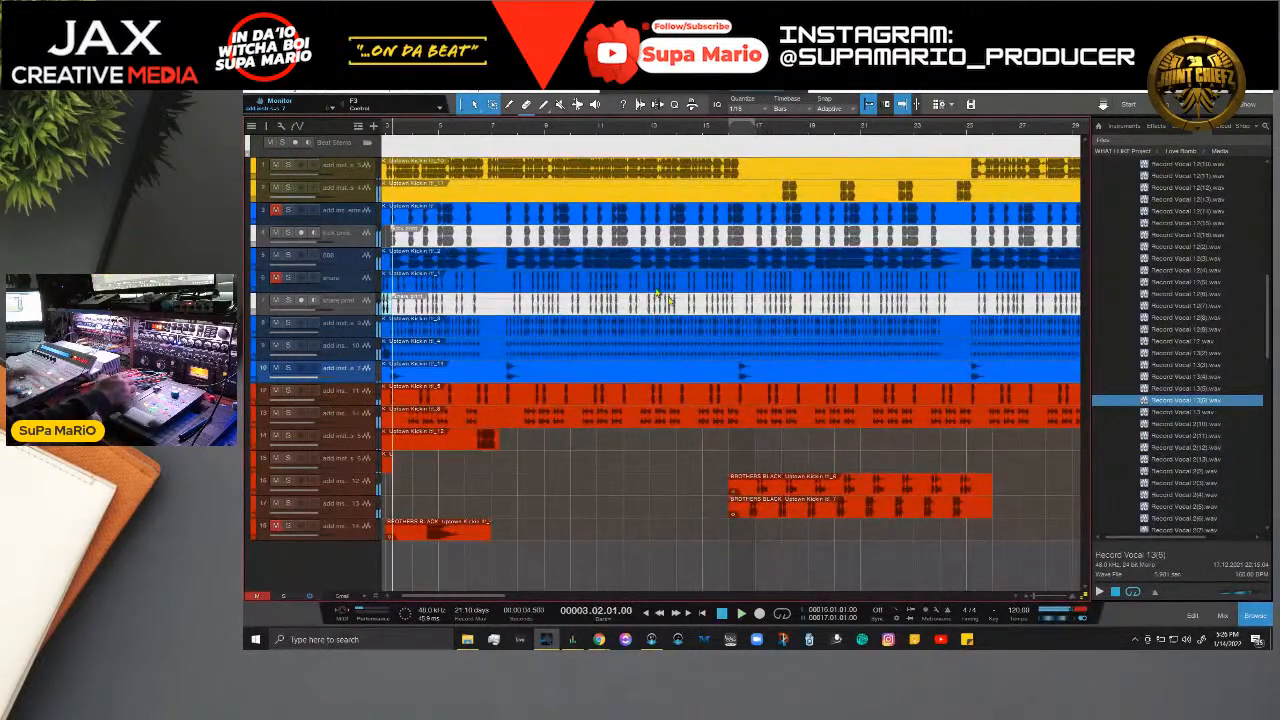
{"action": "left_click", "coordinate": [732, 135]}
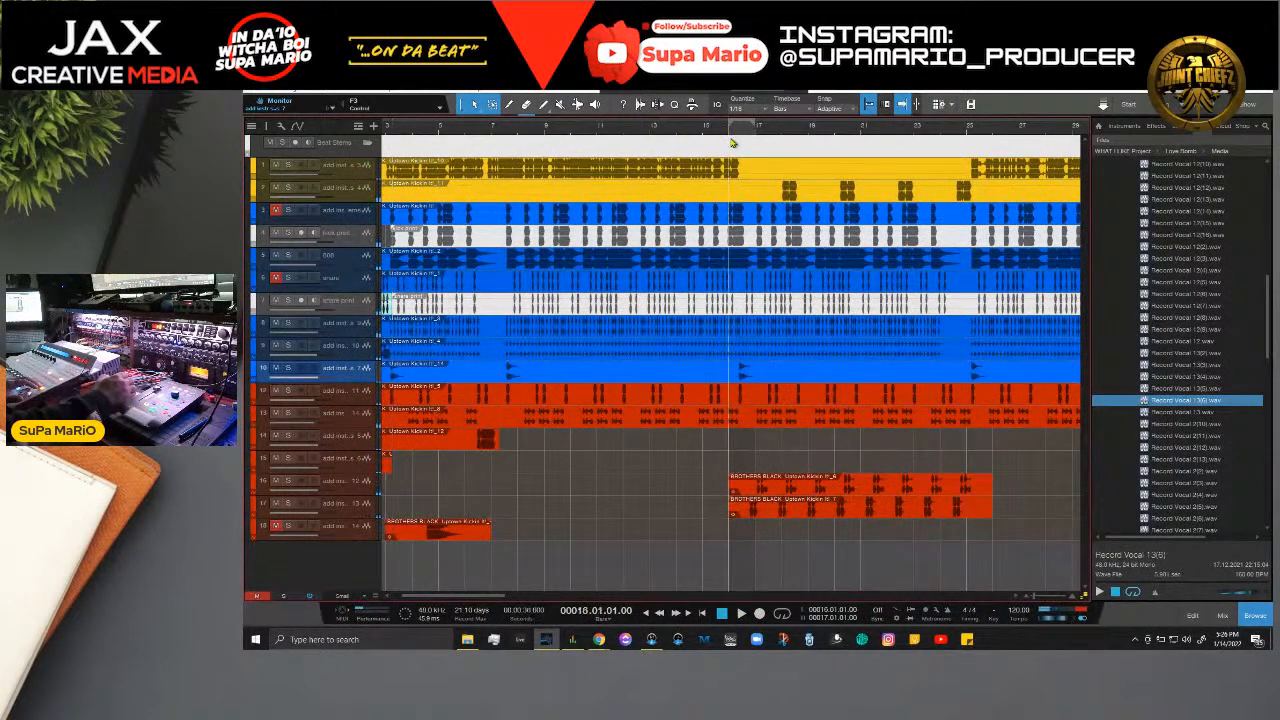
{"action": "key", "text": "e"}
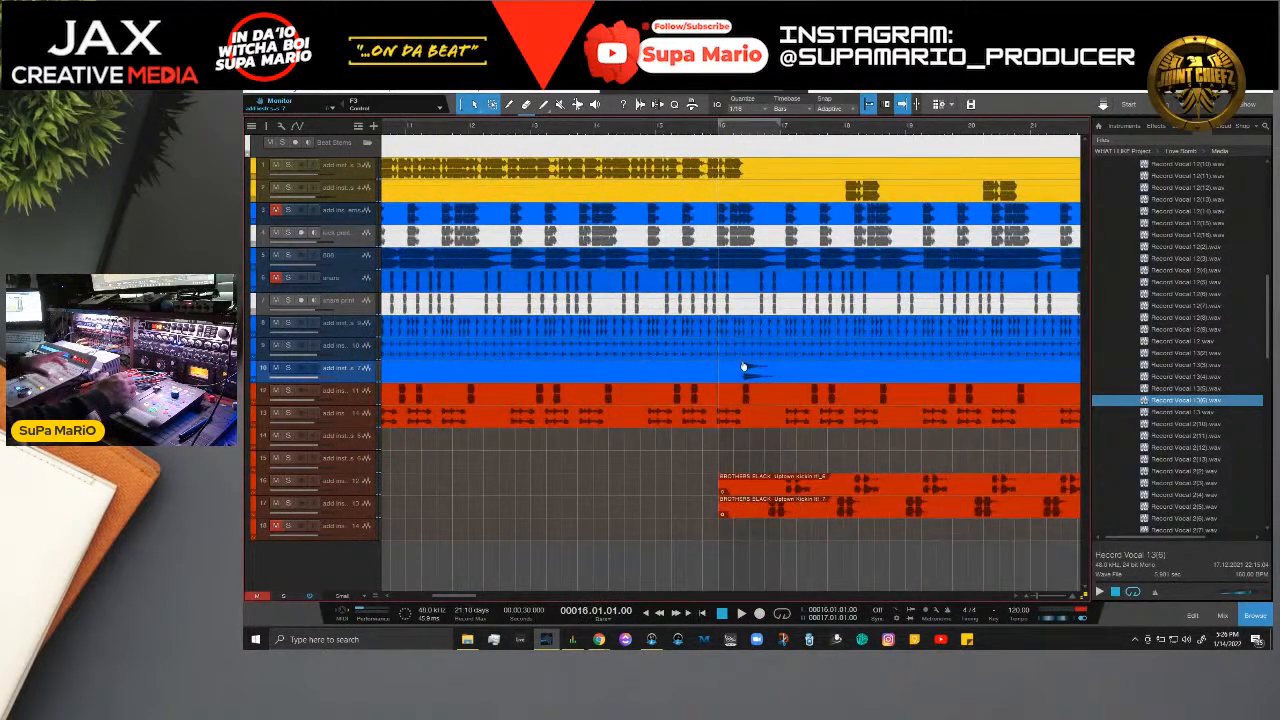
{"action": "key", "text": "F3"}
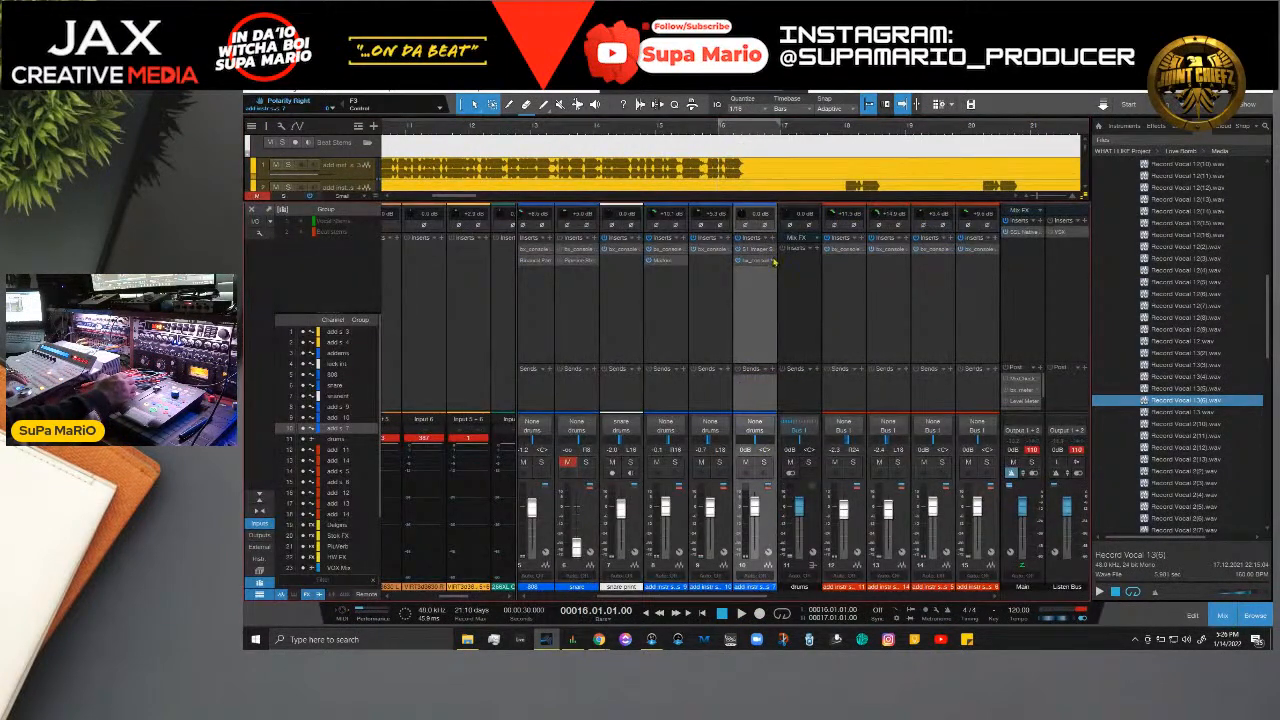
Step: Replace the bx_console SSL 4000 G on add instr stems 7 with a copy of the one on add instr stems 10
{"action": "left_click", "coordinate": [773, 261]}
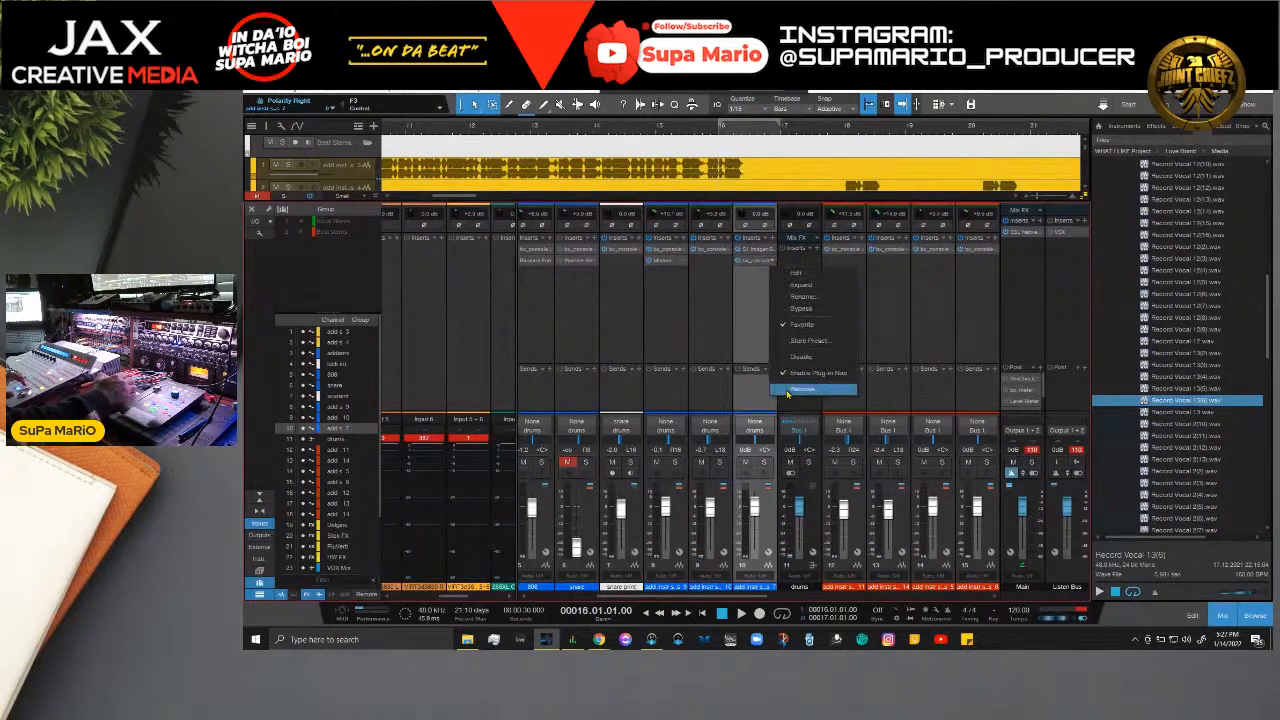
{"action": "left_click", "coordinate": [788, 389]}
{"action": "left_click_drag", "start_coordinate": [709, 250], "coordinate": [763, 275]}
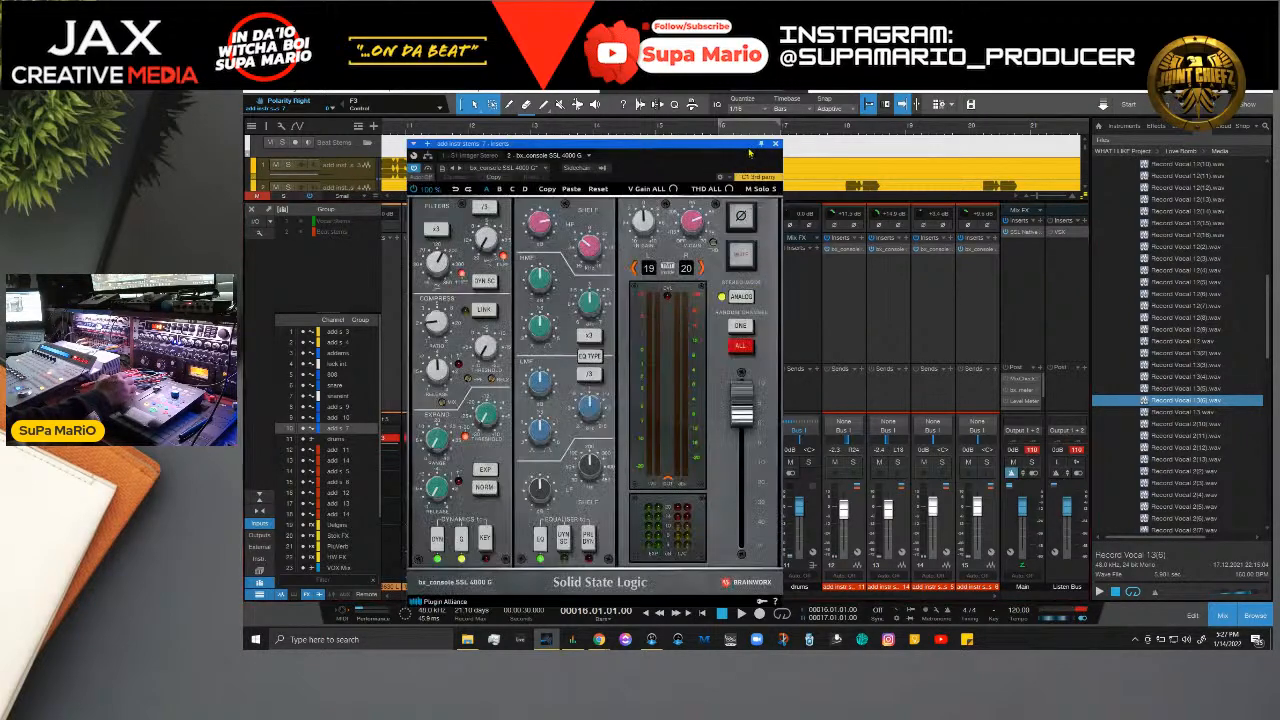
{"action": "left_click_drag", "start_coordinate": [750, 152], "coordinate": [645, 155]}
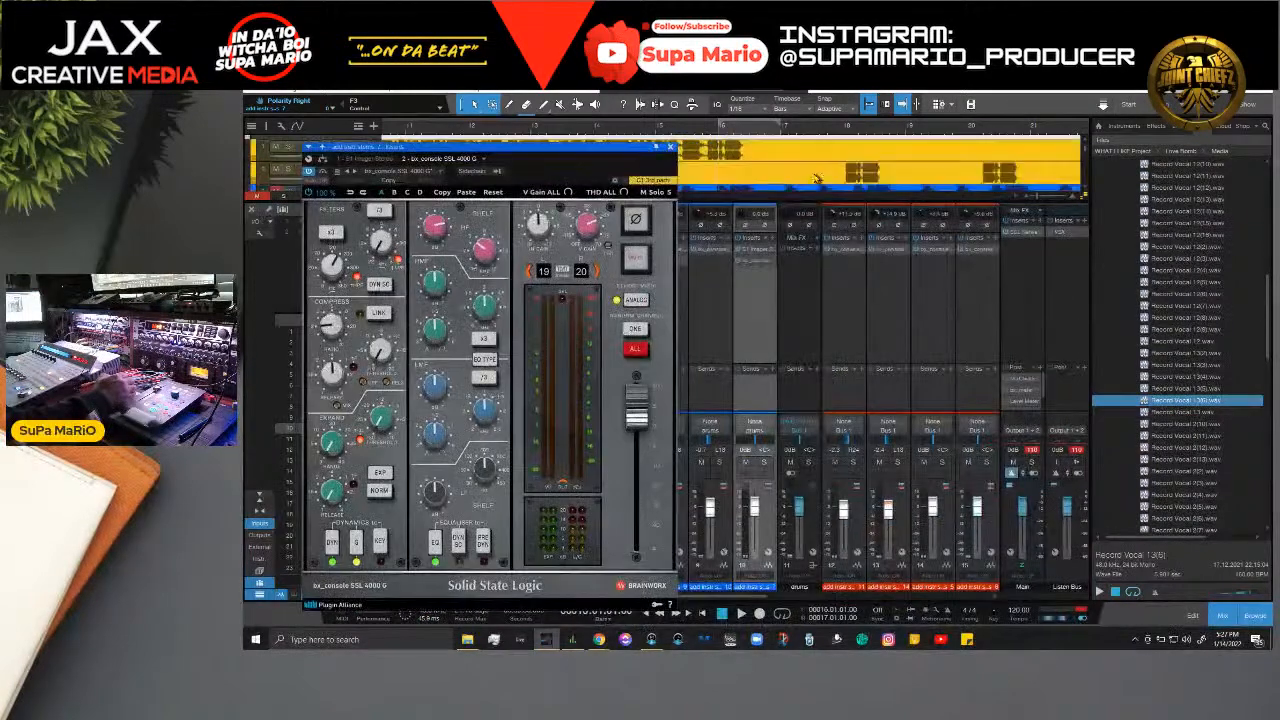
Step: Solo add instr stems 7 and set up looped playback of its hit between bars 16 and 17
{"action": "scroll", "coordinate": [817, 178], "scroll_direction": "down", "scroll_amount": 5}
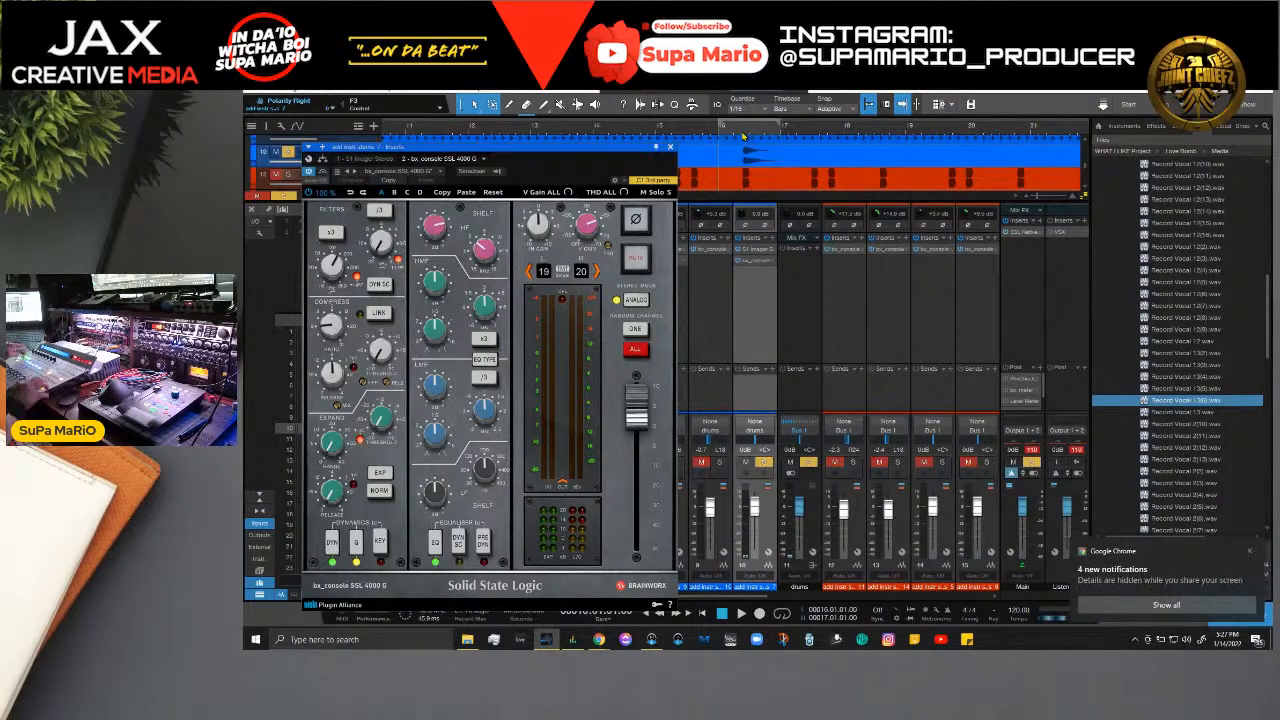
{"action": "key", "text": "space"}
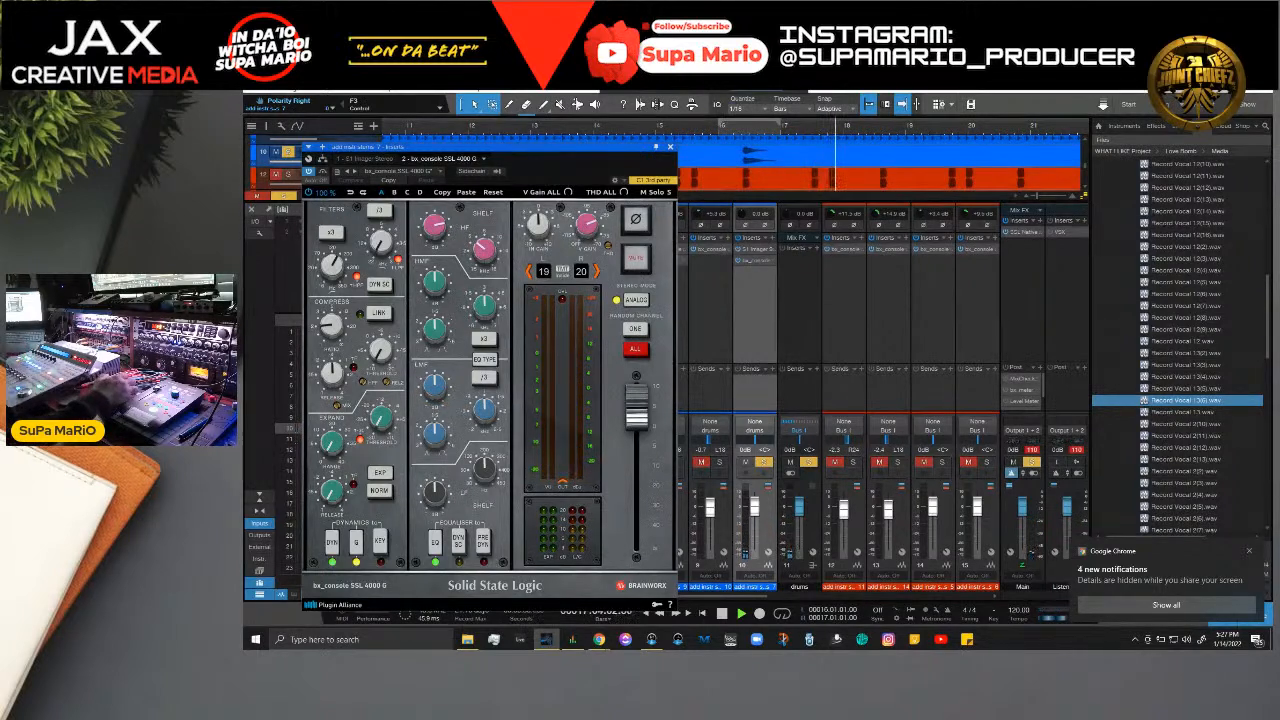
{"action": "key", "text": "space"}
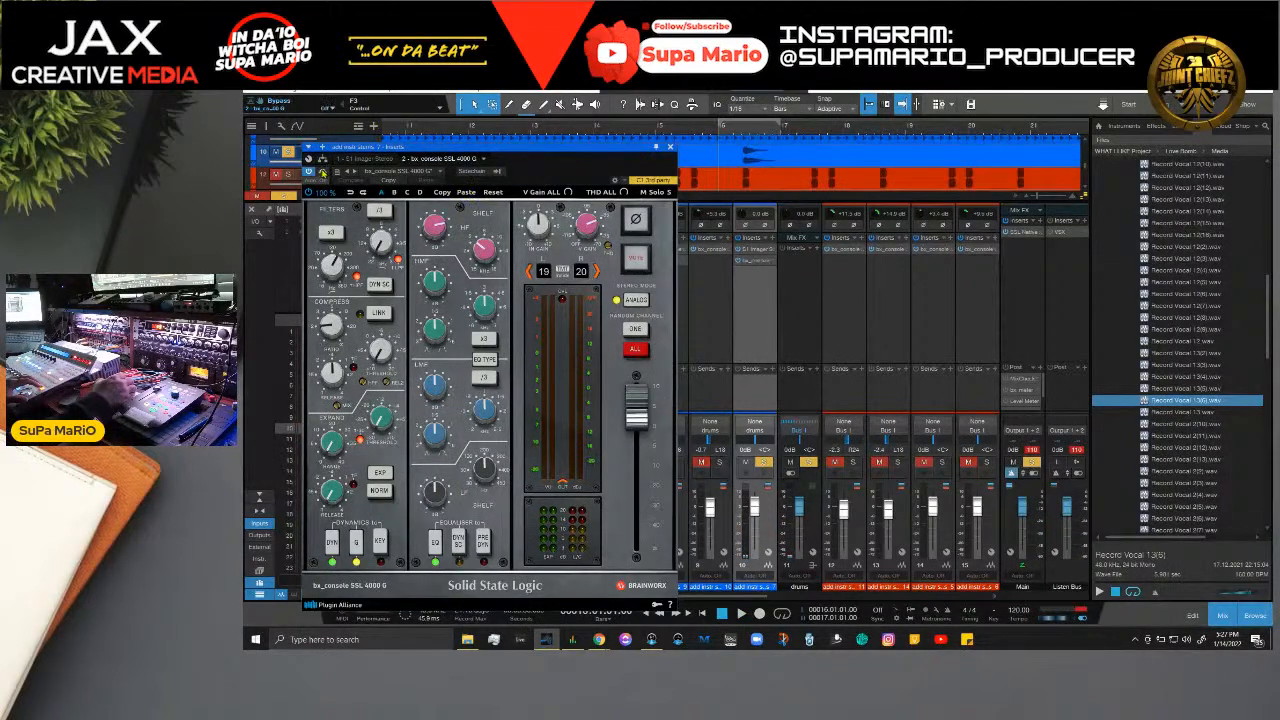
{"action": "key", "text": "space"}
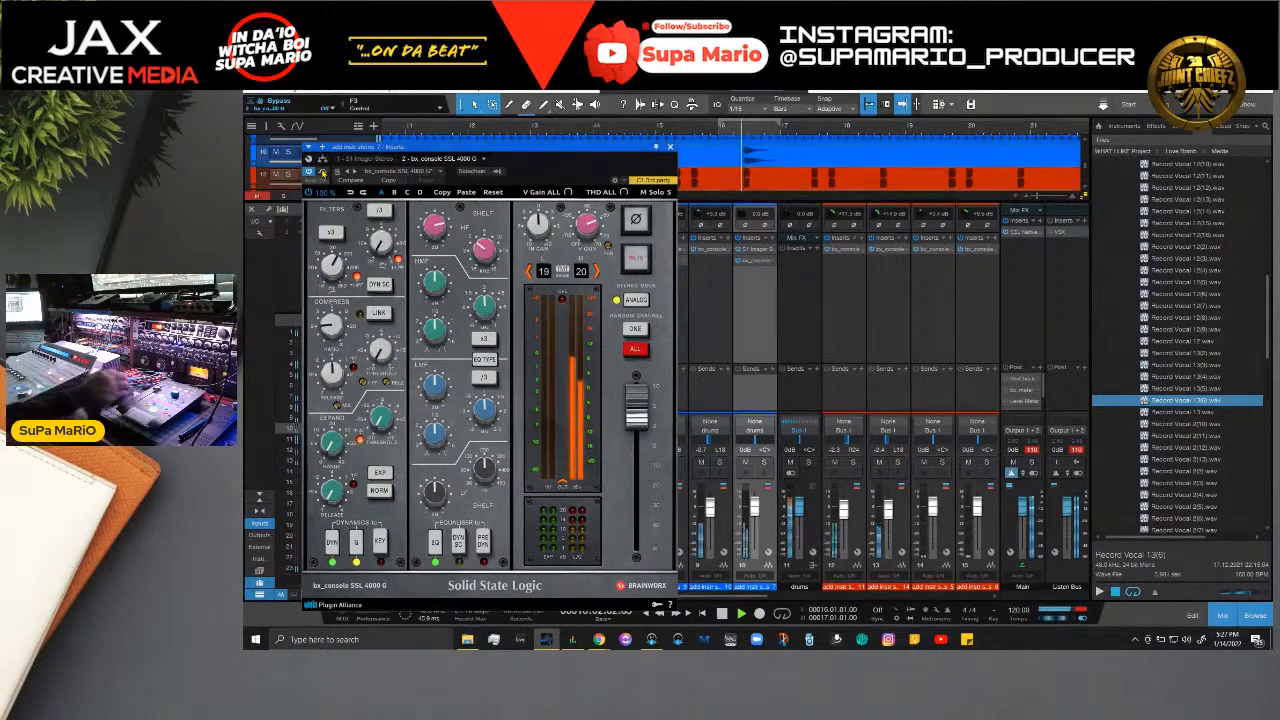
{"action": "left_click", "coordinate": [763, 463]}
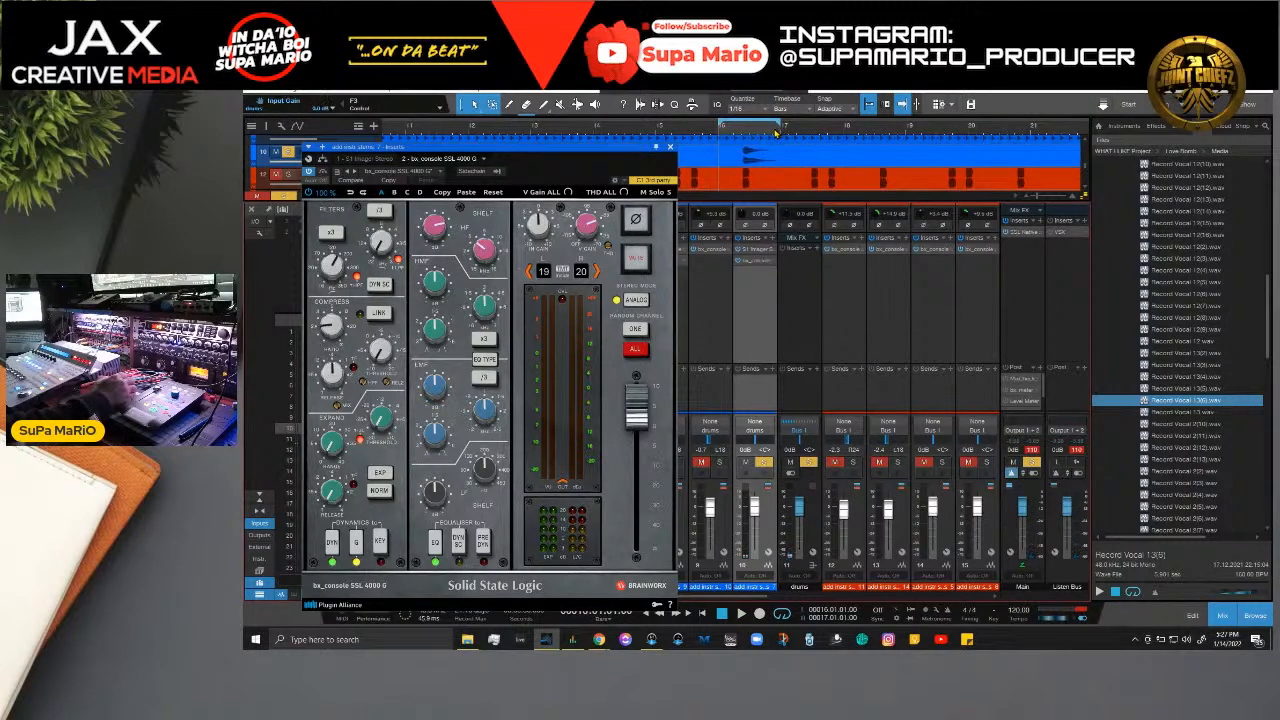
{"action": "scroll", "coordinate": [776, 133], "scroll_direction": "up", "scroll_amount": 3}
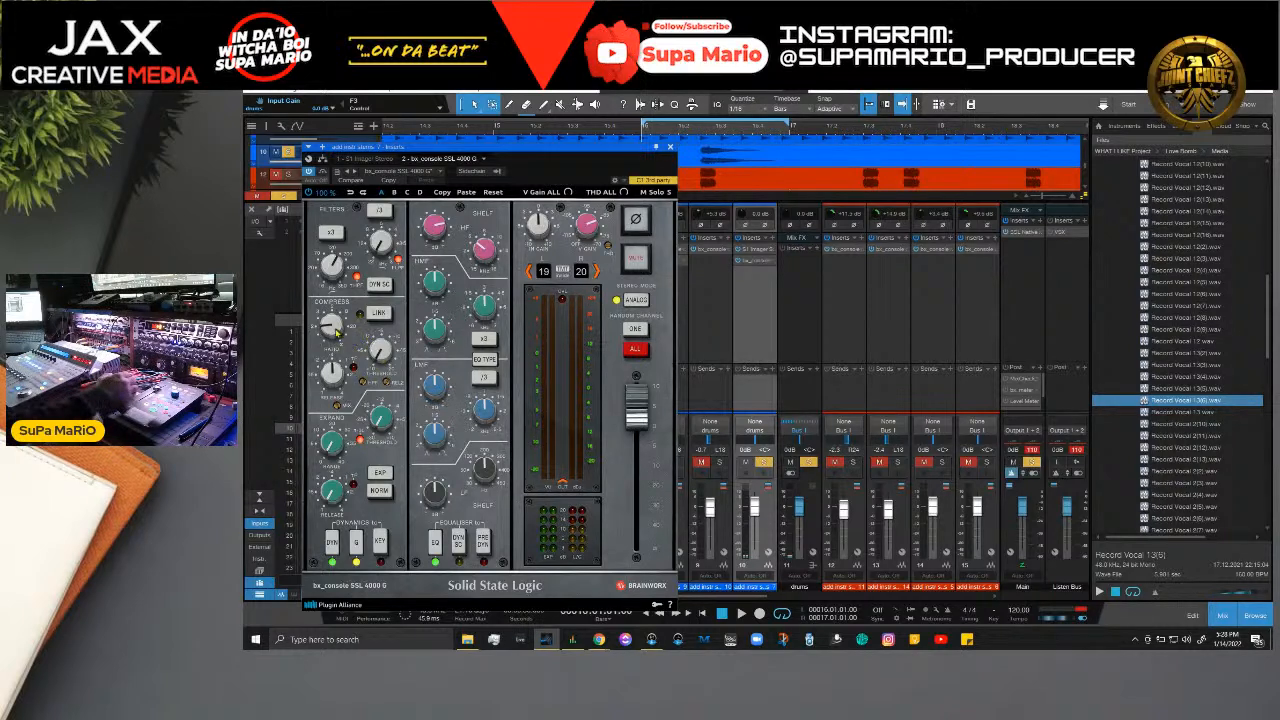
Step: Adjust the ratio, release and threshold of the stem's channel strip compressor and raise its input gain during looped playback
{"action": "key", "text": "space"}
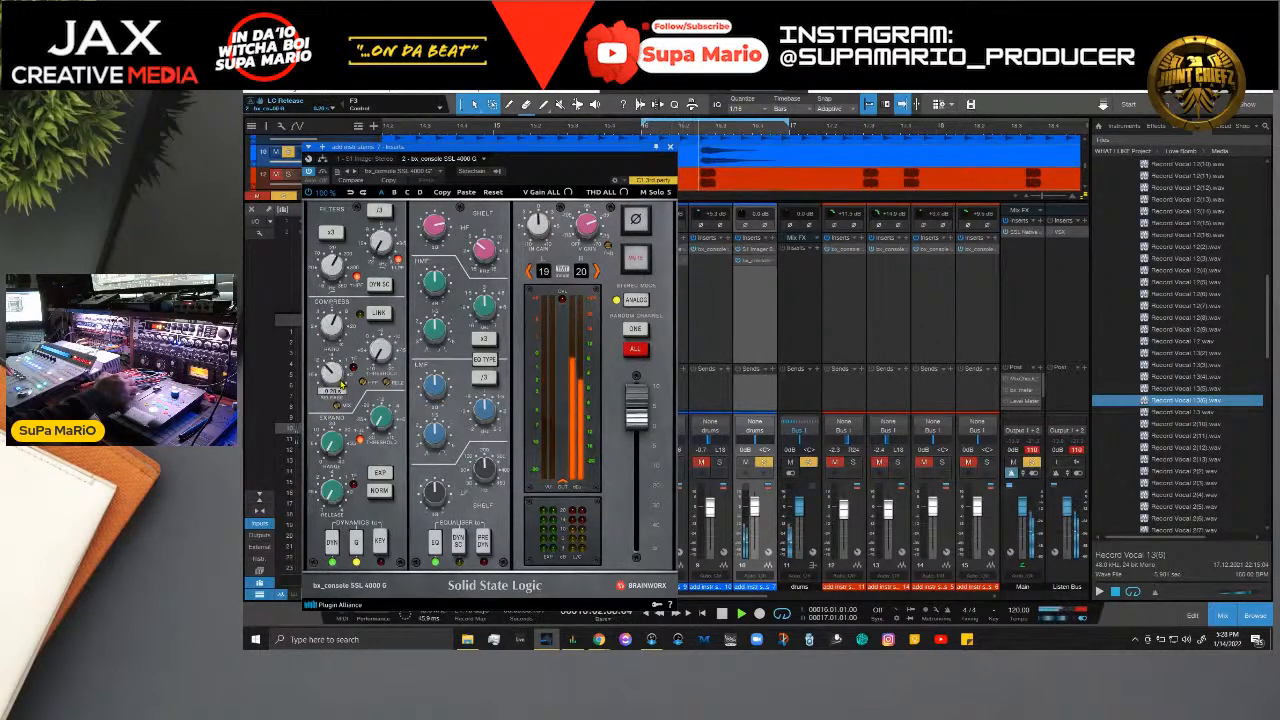
{"action": "scroll", "coordinate": [388, 363], "scroll_direction": "up", "scroll_amount": 10}
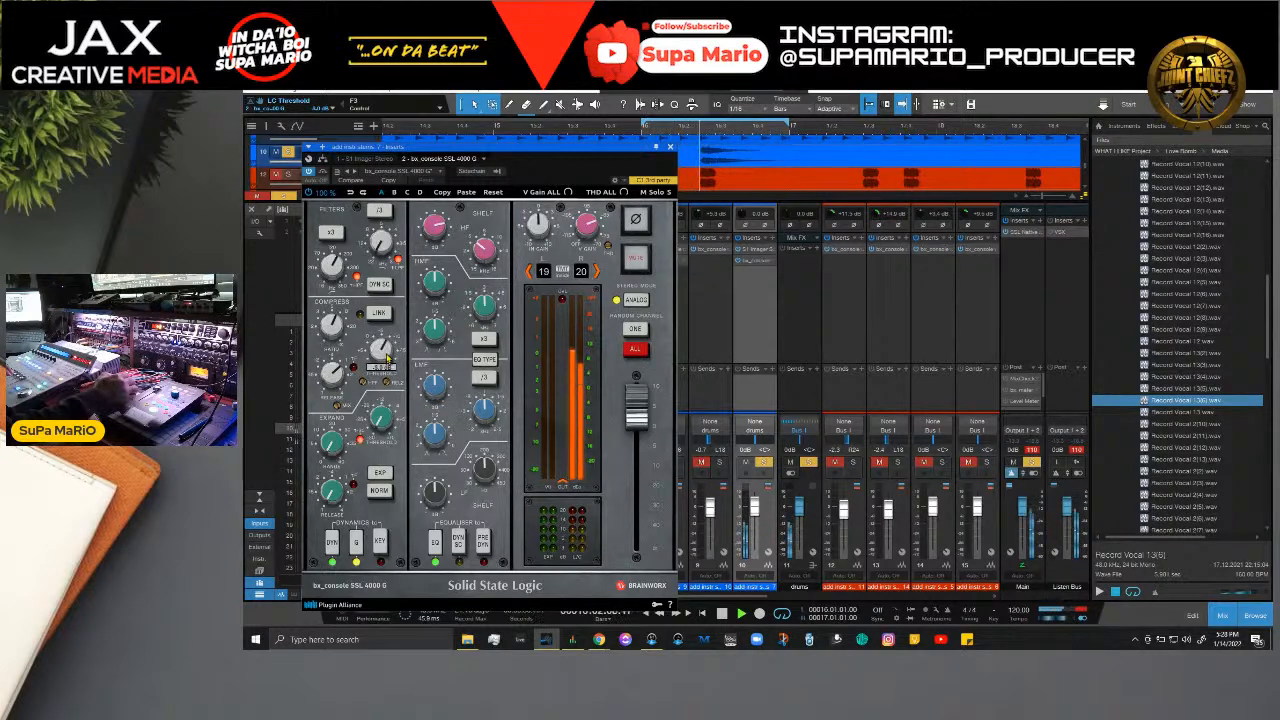
{"action": "mouse_move", "coordinate": [388, 362]}
{"action": "left_mouse_down"}
{"action": "mouse_move", "coordinate": [388, 326]}
{"action": "mouse_move", "coordinate": [388, 337]}
{"action": "left_mouse_up"}
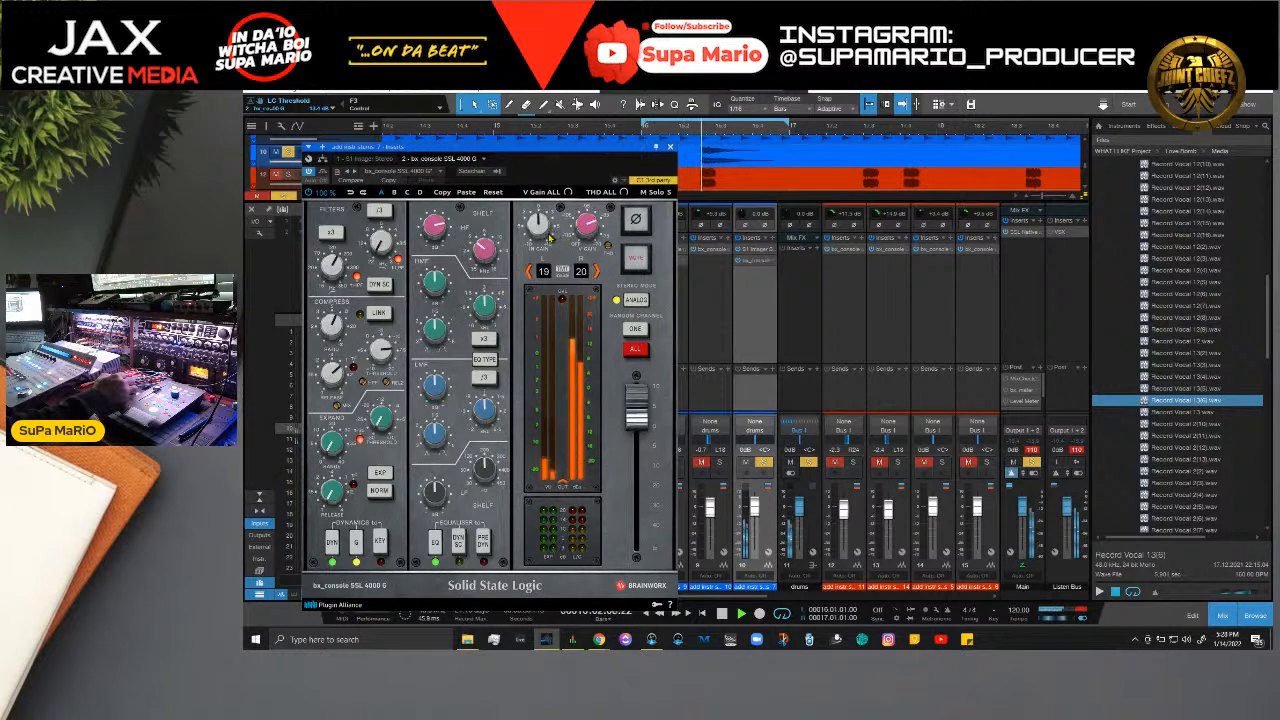
{"action": "mouse_move", "coordinate": [548, 218]}
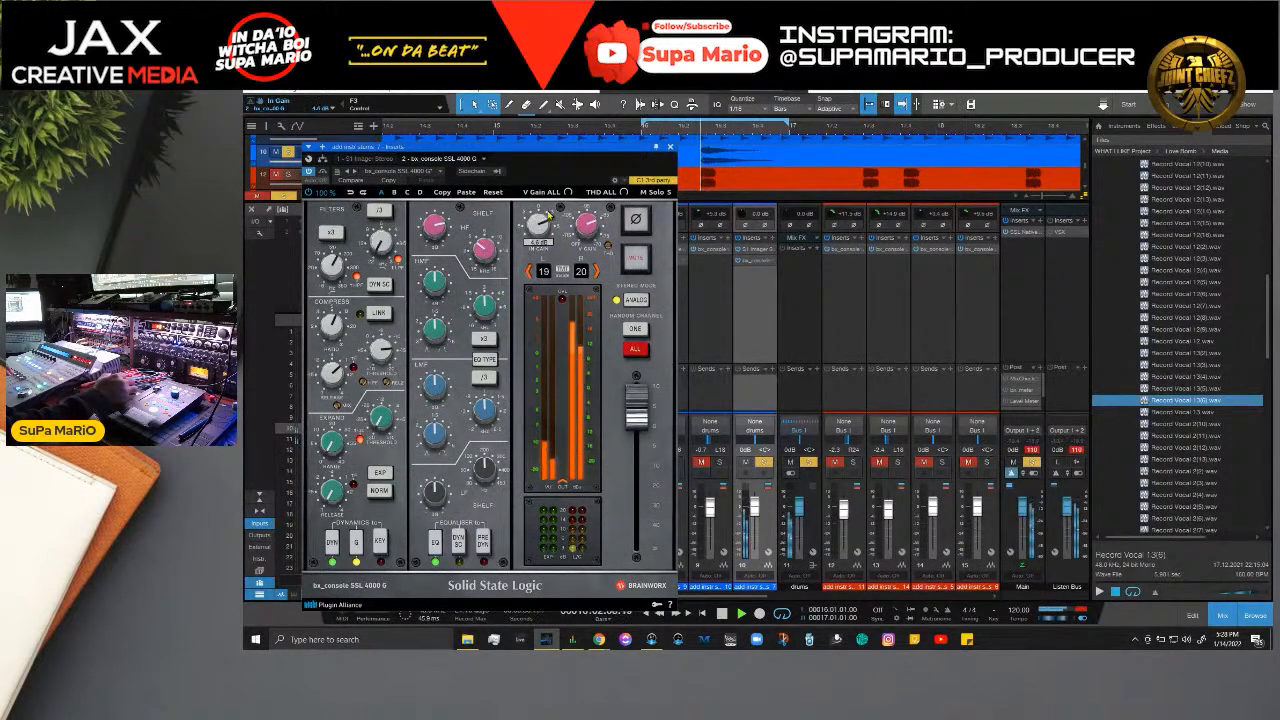
{"action": "left_click_drag", "start_coordinate": [549, 217], "coordinate": [549, 202]}
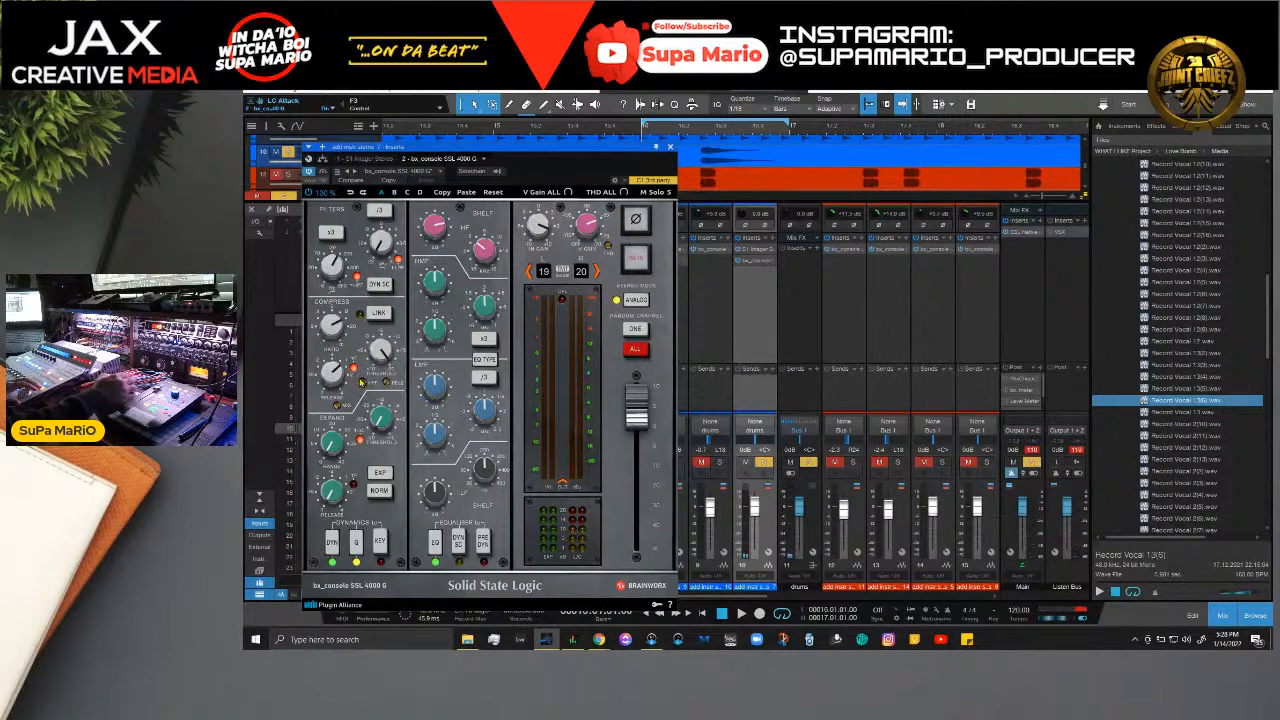
Step: Compare the looped hit with the channel strip's dynamics section bypassed and engaged
{"action": "key", "text": "space"}
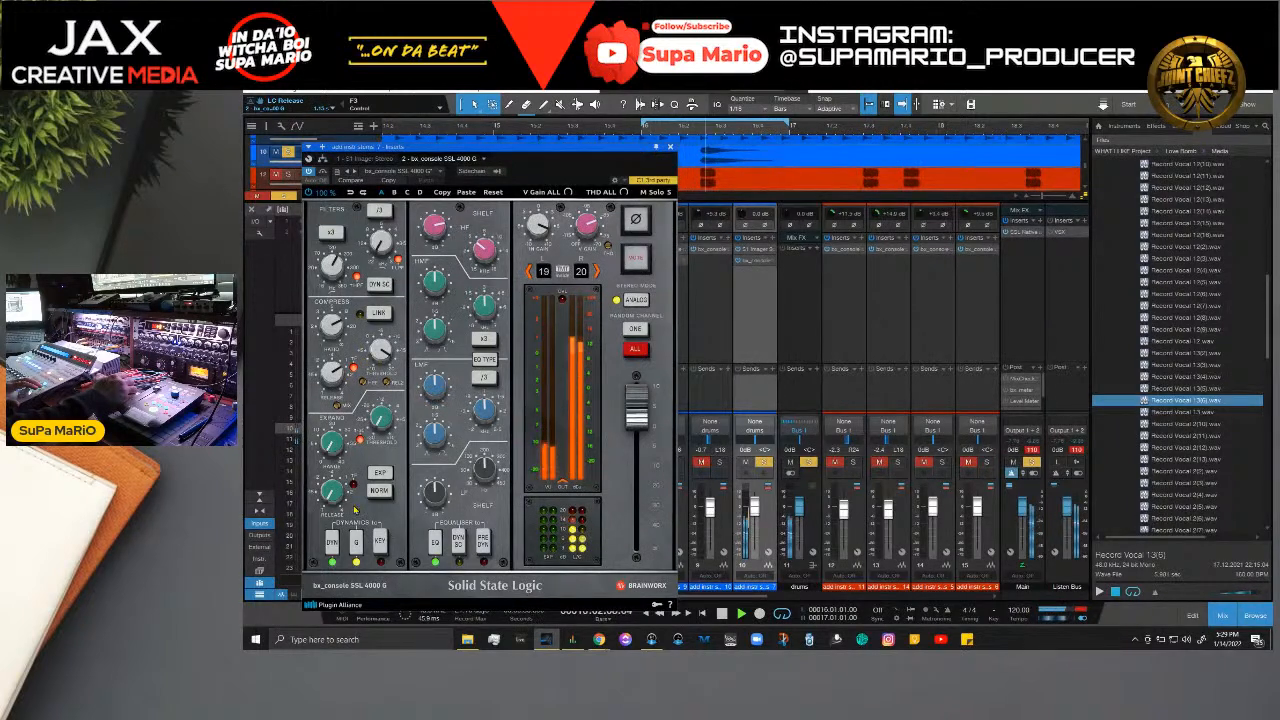
{"action": "left_click", "coordinate": [333, 545]}
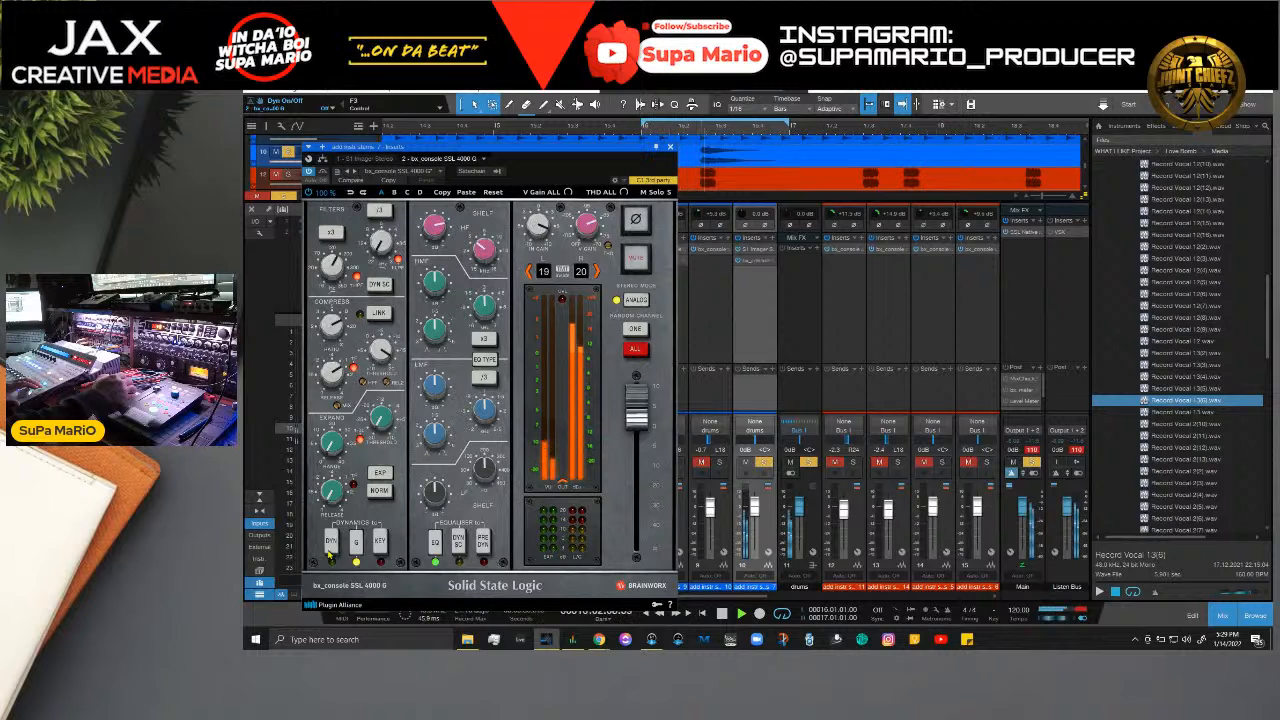
{"action": "left_click", "coordinate": [328, 551]}
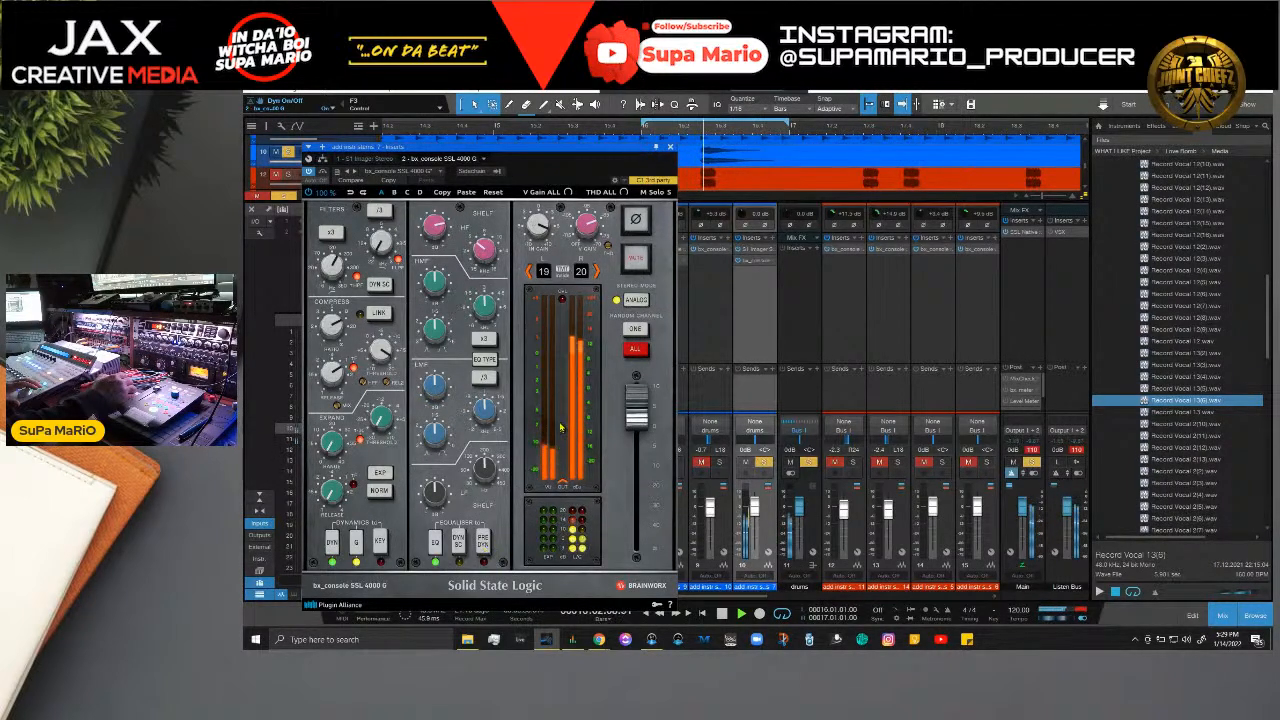
{"action": "key", "text": "space"}
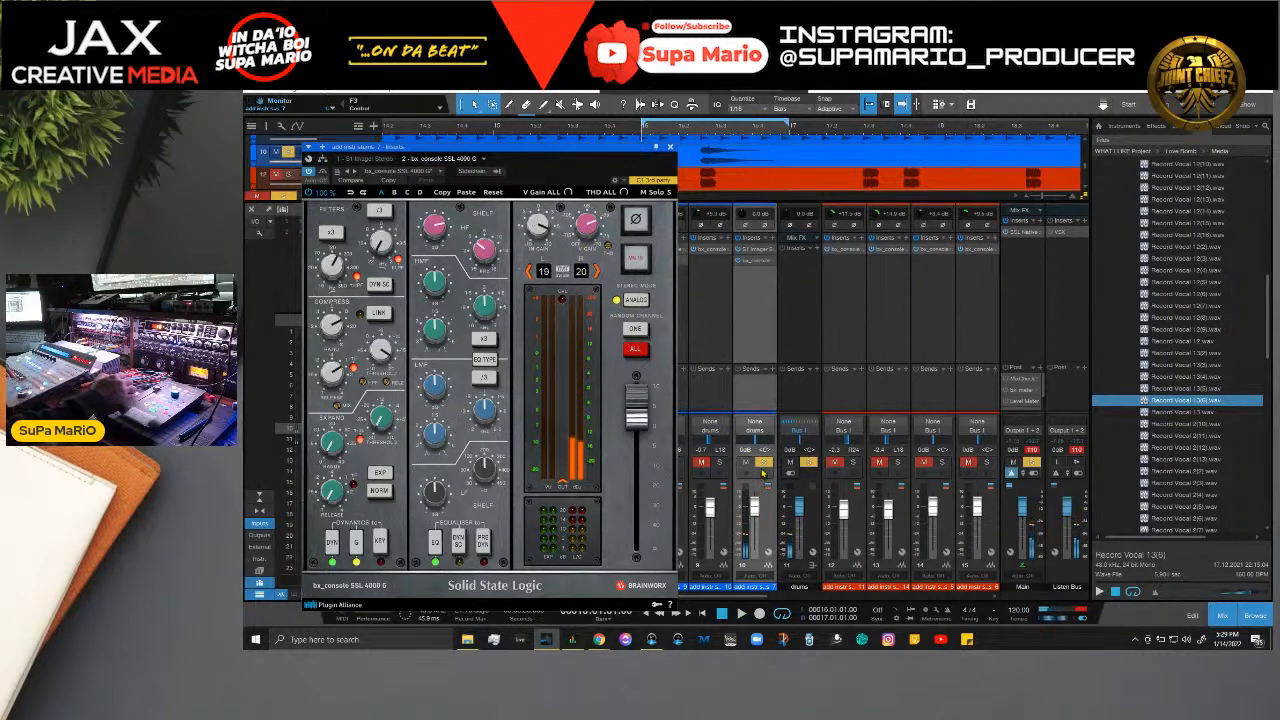
Step: Unsolo add instr stems 7, play it within the full mix and lower its fader to -4.3 dB, closing its channel strip
{"action": "left_click", "coordinate": [764, 463]}
{"action": "key", "text": "space"}
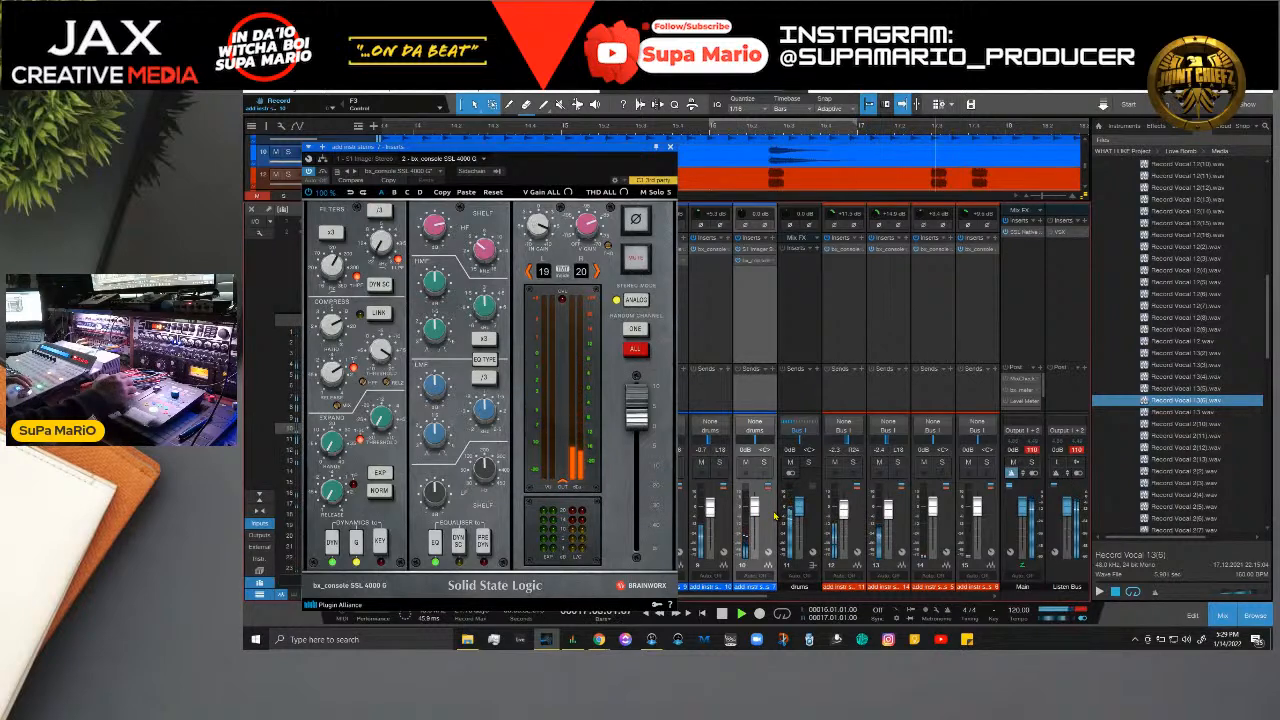
{"action": "key", "text": "space"}
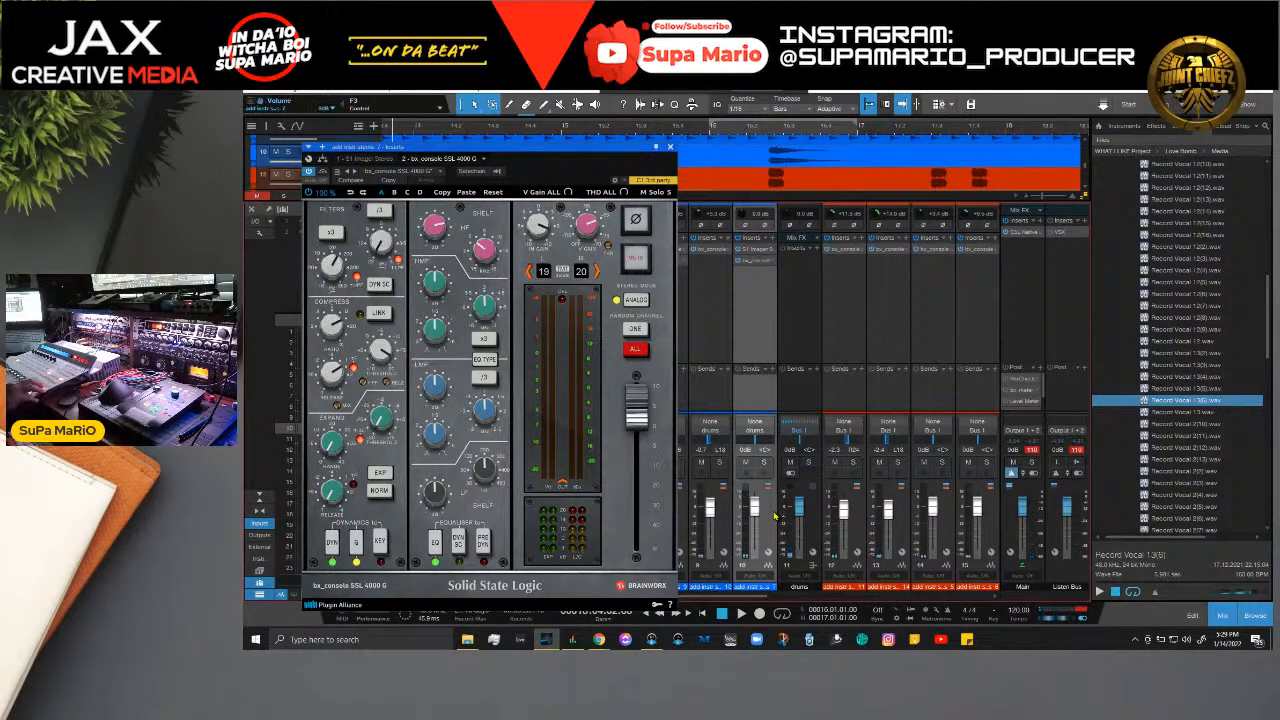
{"action": "key", "text": "space"}
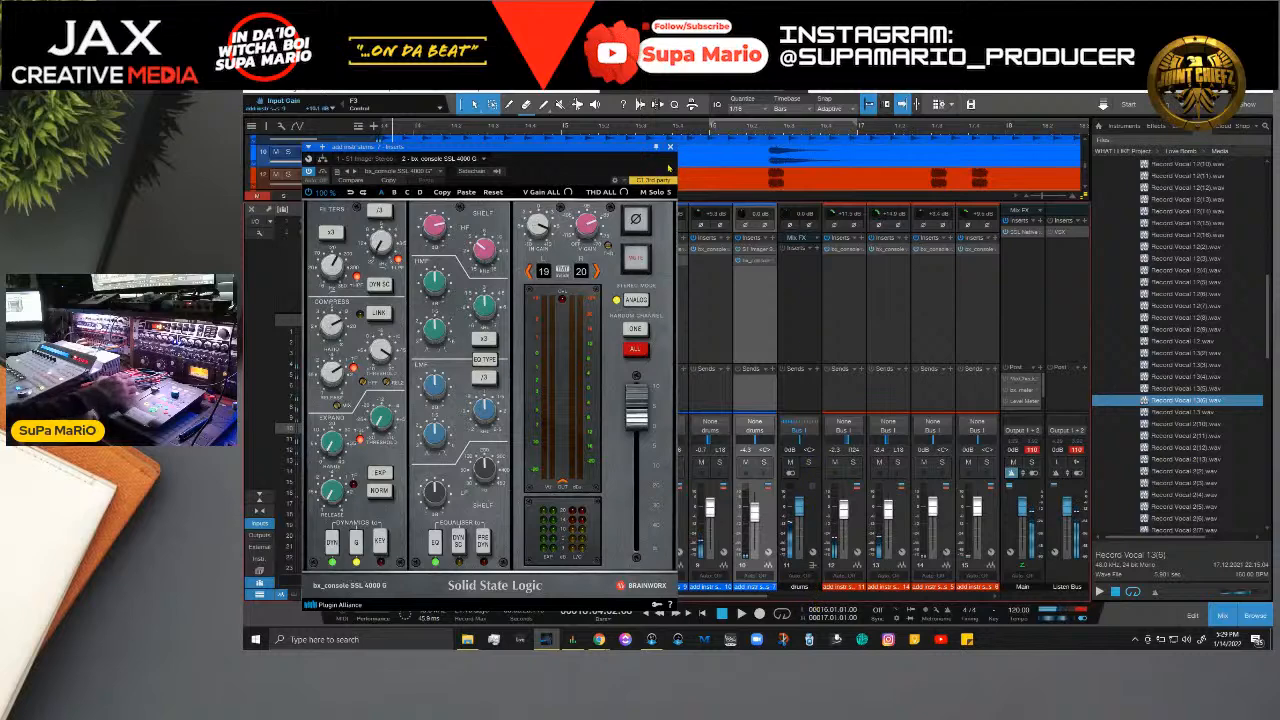
{"action": "left_click", "coordinate": [670, 147]}
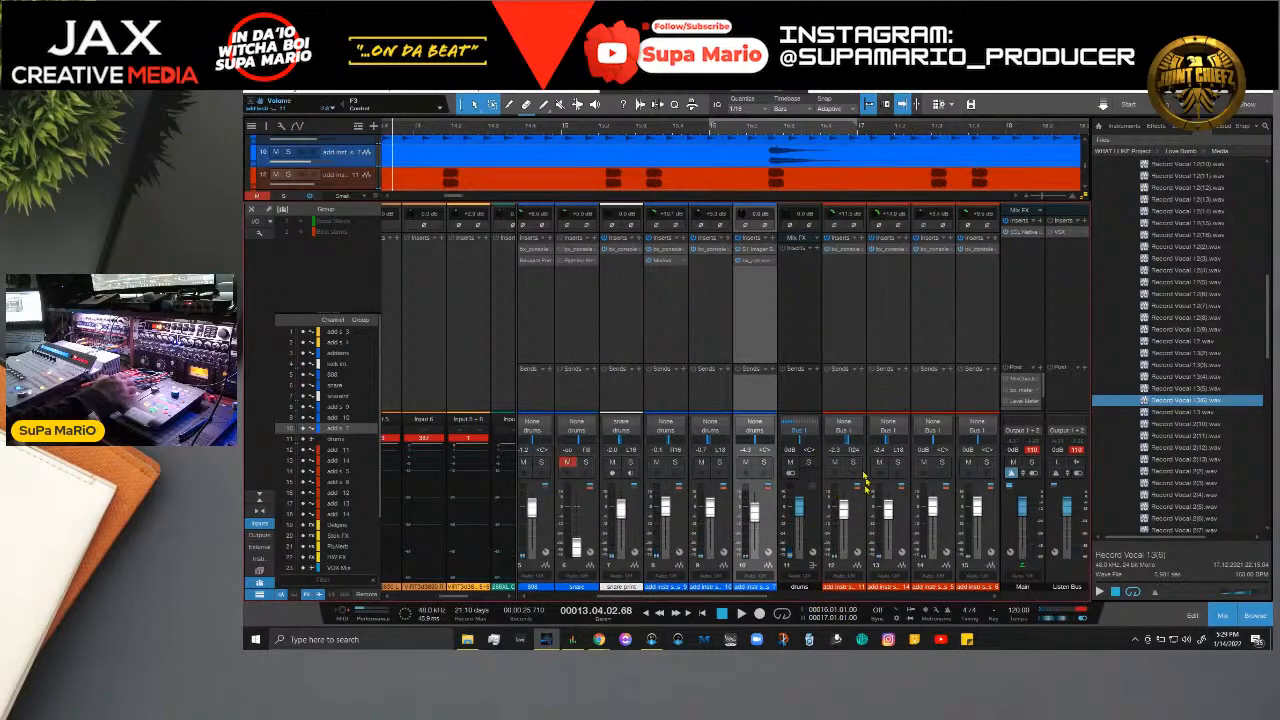
Step: Solo the drums bus and play back the combined drum mix
{"action": "left_click", "coordinate": [810, 462]}
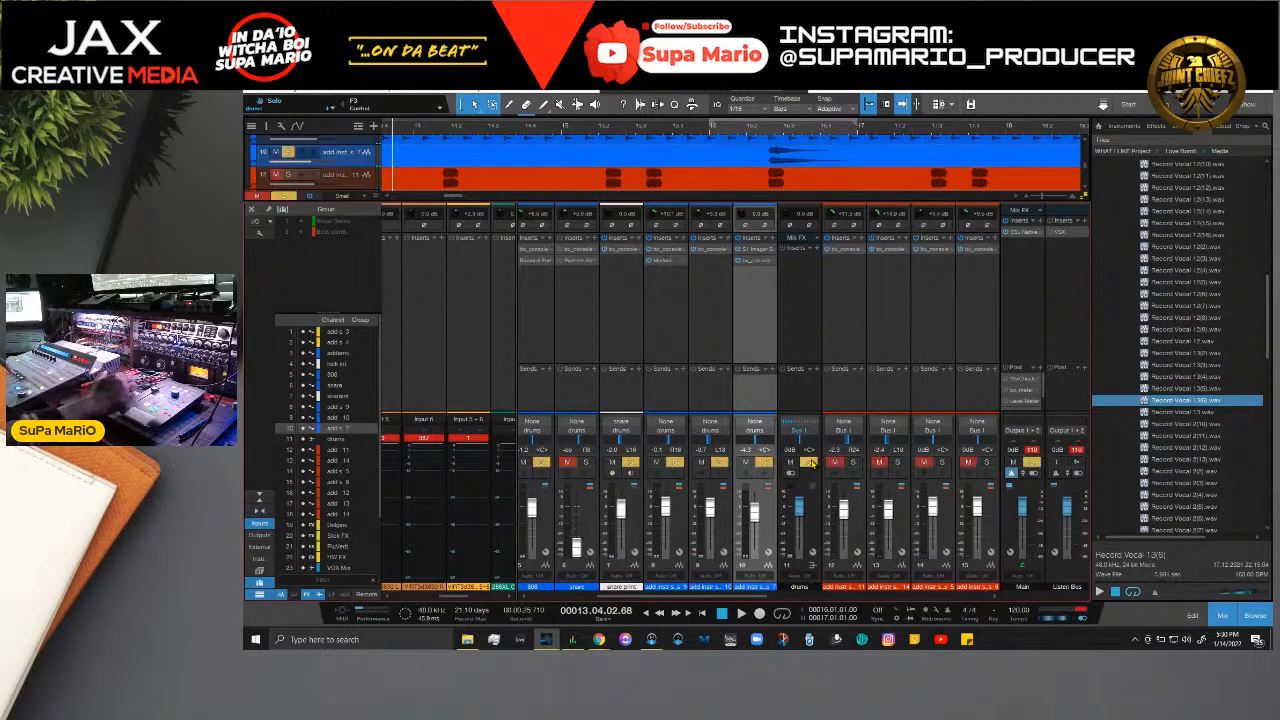
{"action": "key", "text": "space"}
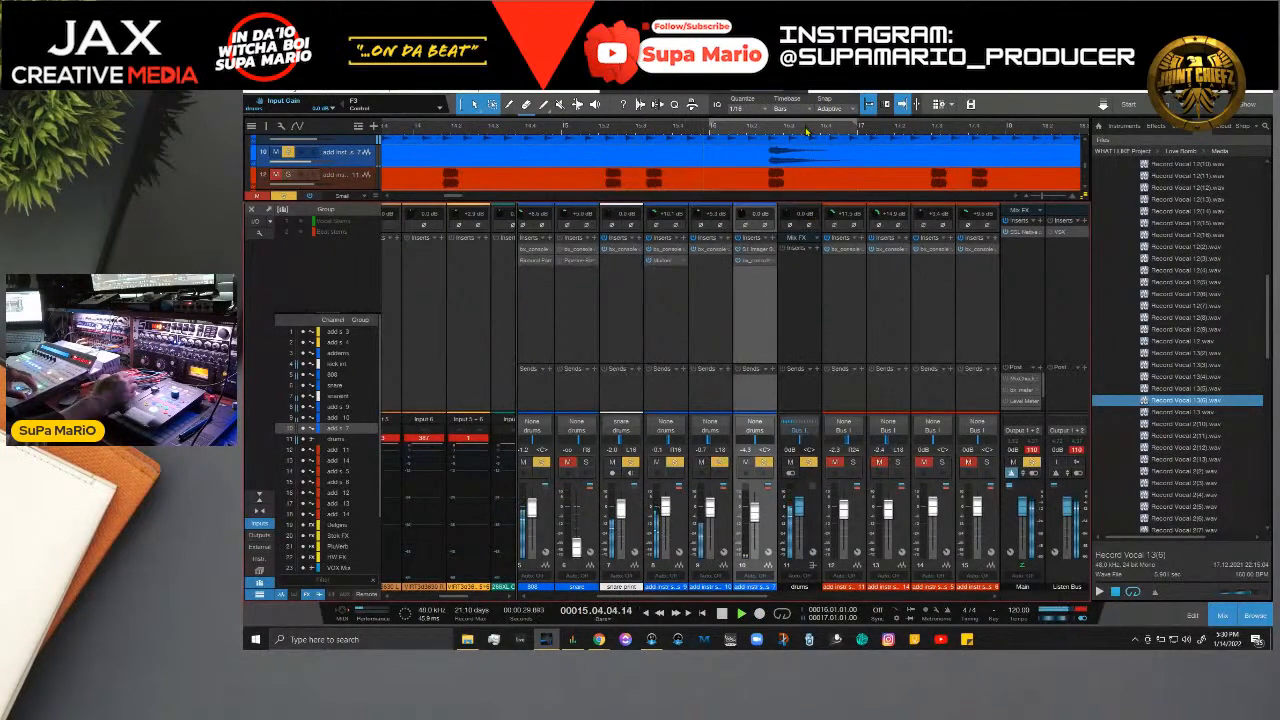
{"action": "scroll", "coordinate": [807, 132], "scroll_direction": "down", "scroll_amount": 3}
{"action": "key", "text": "space"}
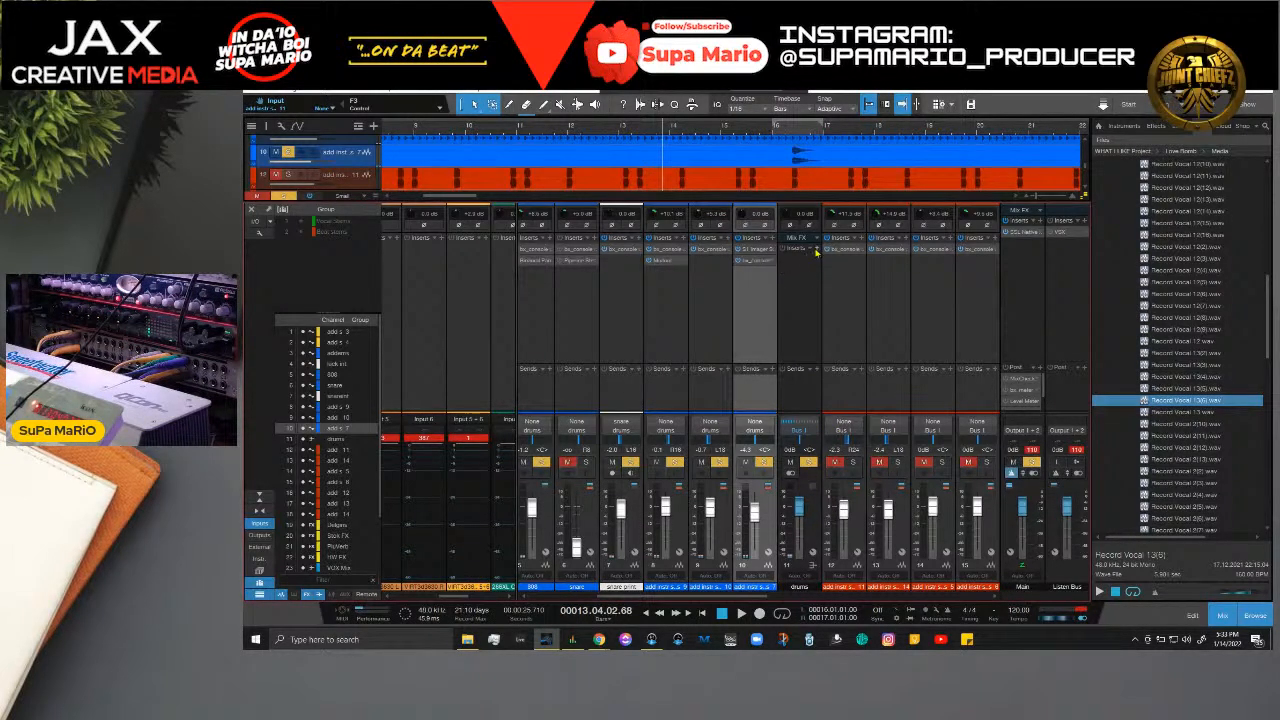
Step: Insert Pipeline Stereo on the drums bus and close its window
{"action": "left_click", "coordinate": [812, 544]}
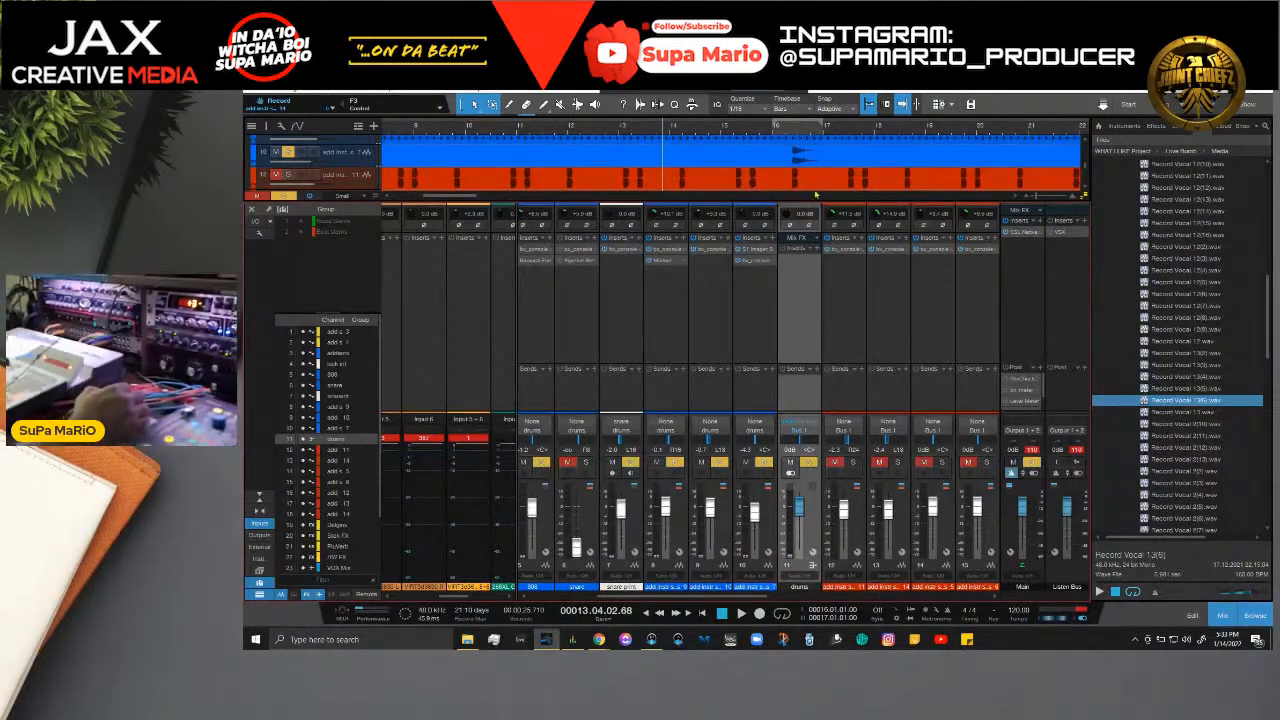
{"action": "left_click", "coordinate": [857, 237]}
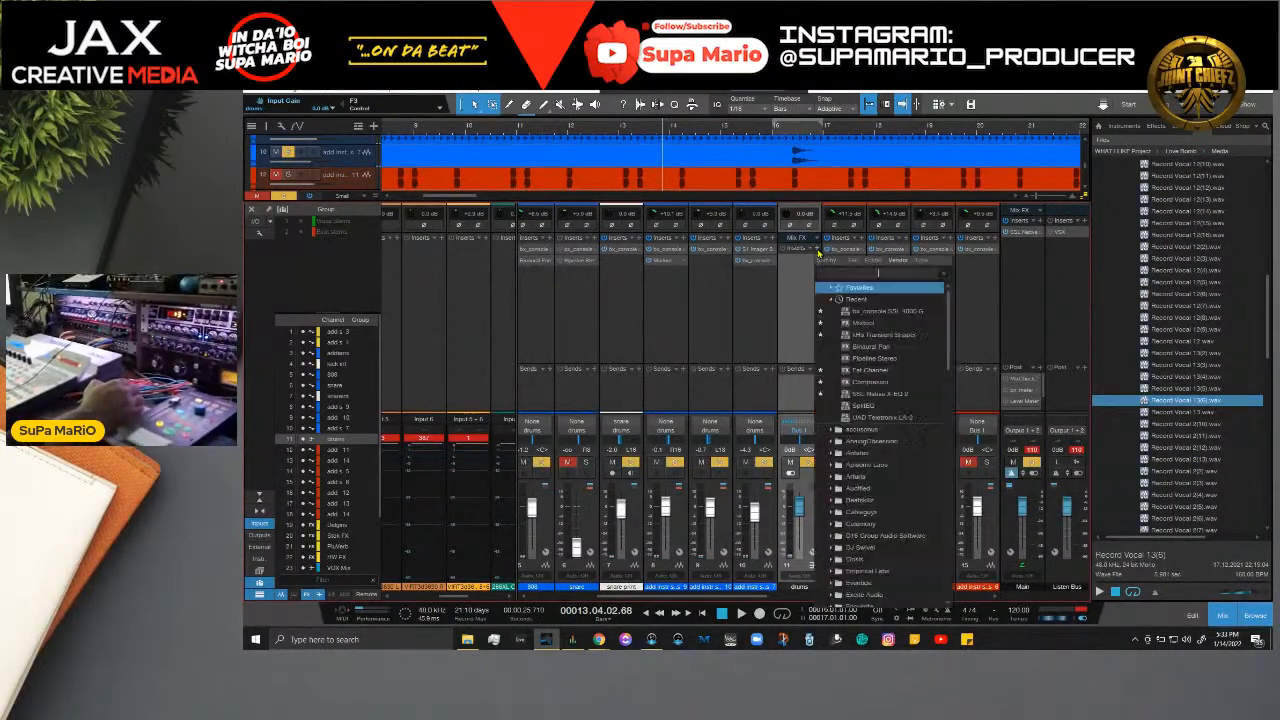
{"action": "left_click", "coordinate": [866, 358]}
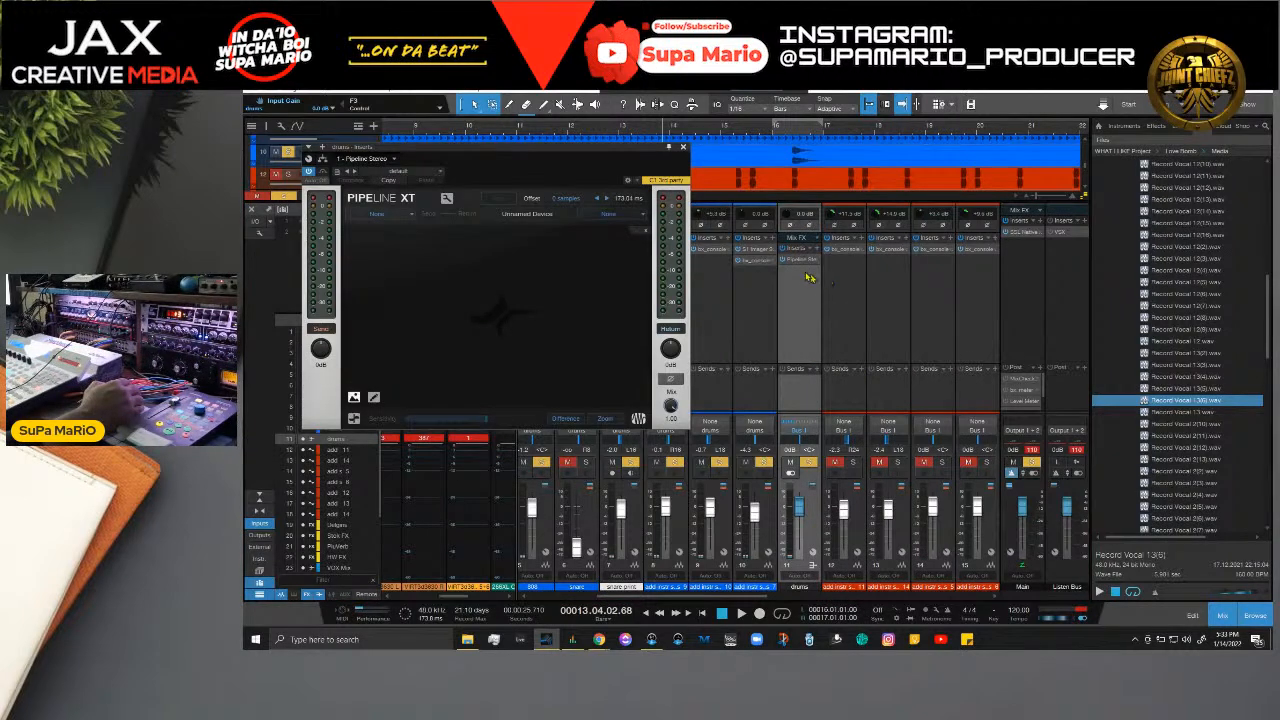
{"action": "left_click", "coordinate": [684, 148]}
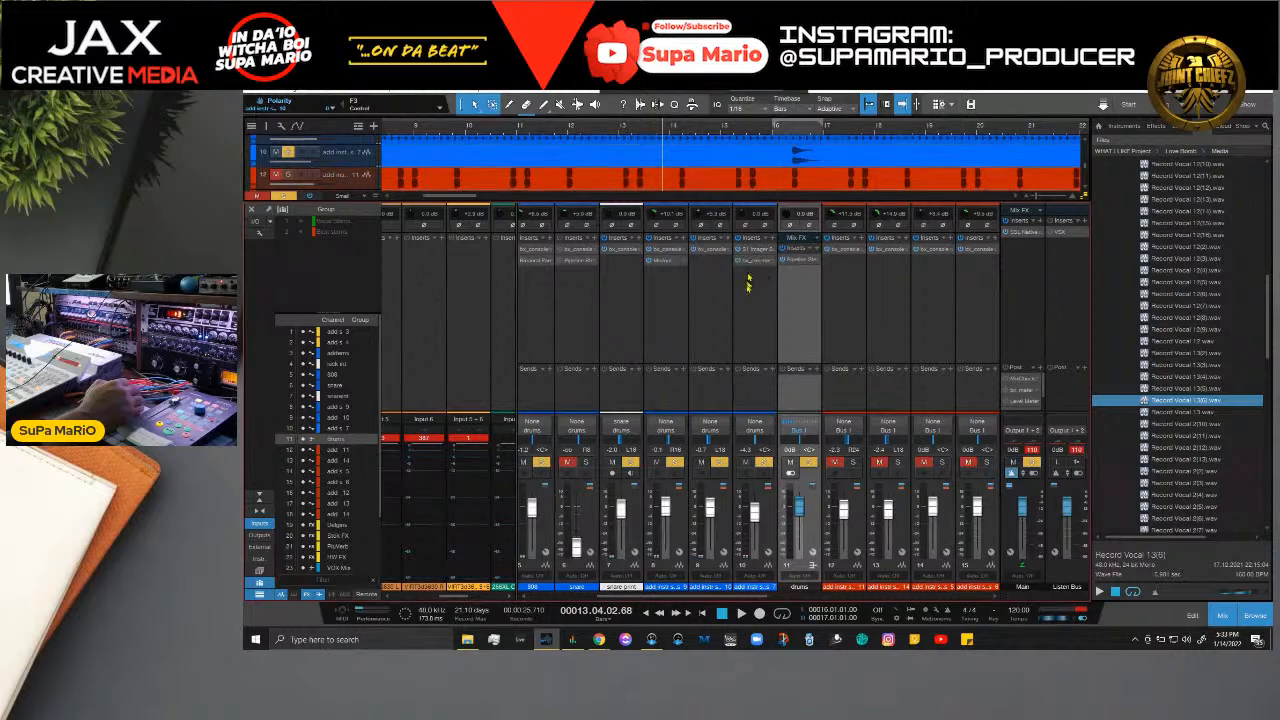
Step: Remove the Pipeline Stereo inserts from the muted snare and add instr stems channels
{"action": "scroll", "coordinate": [709, 598], "scroll_direction": "left", "scroll_amount": 2}
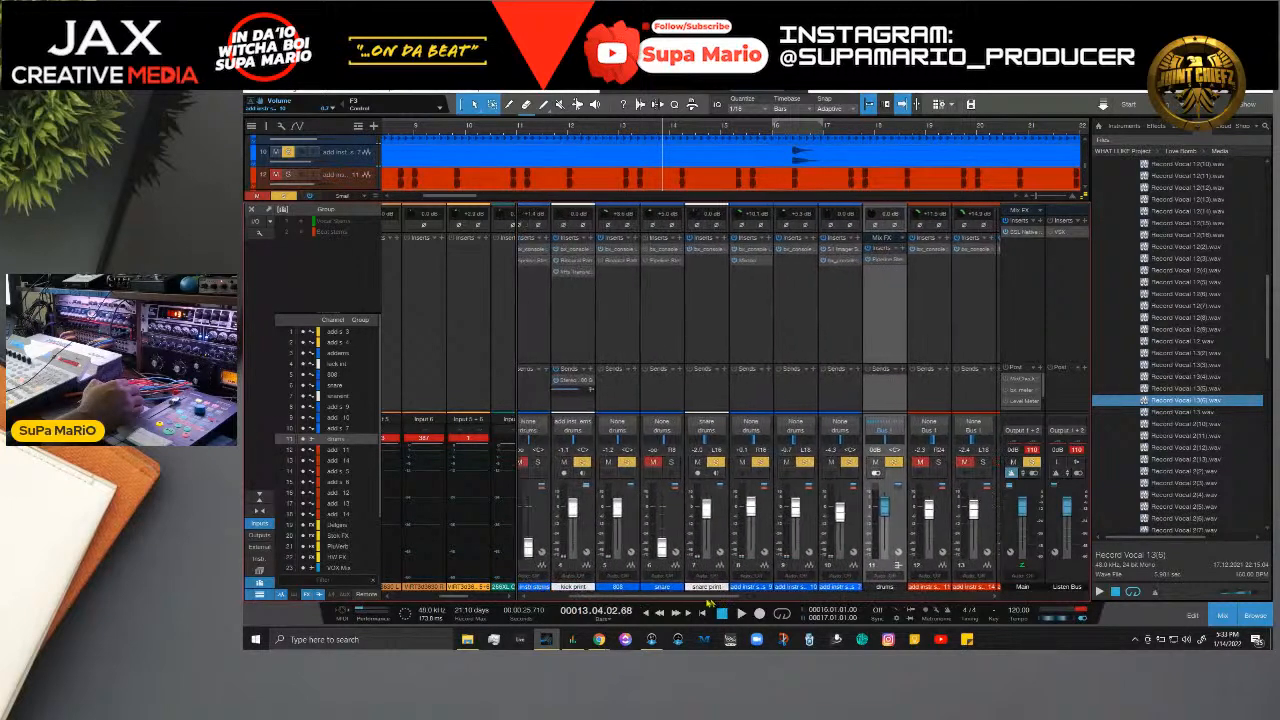
{"action": "scroll", "coordinate": [709, 598], "scroll_direction": "left", "scroll_amount": 1}
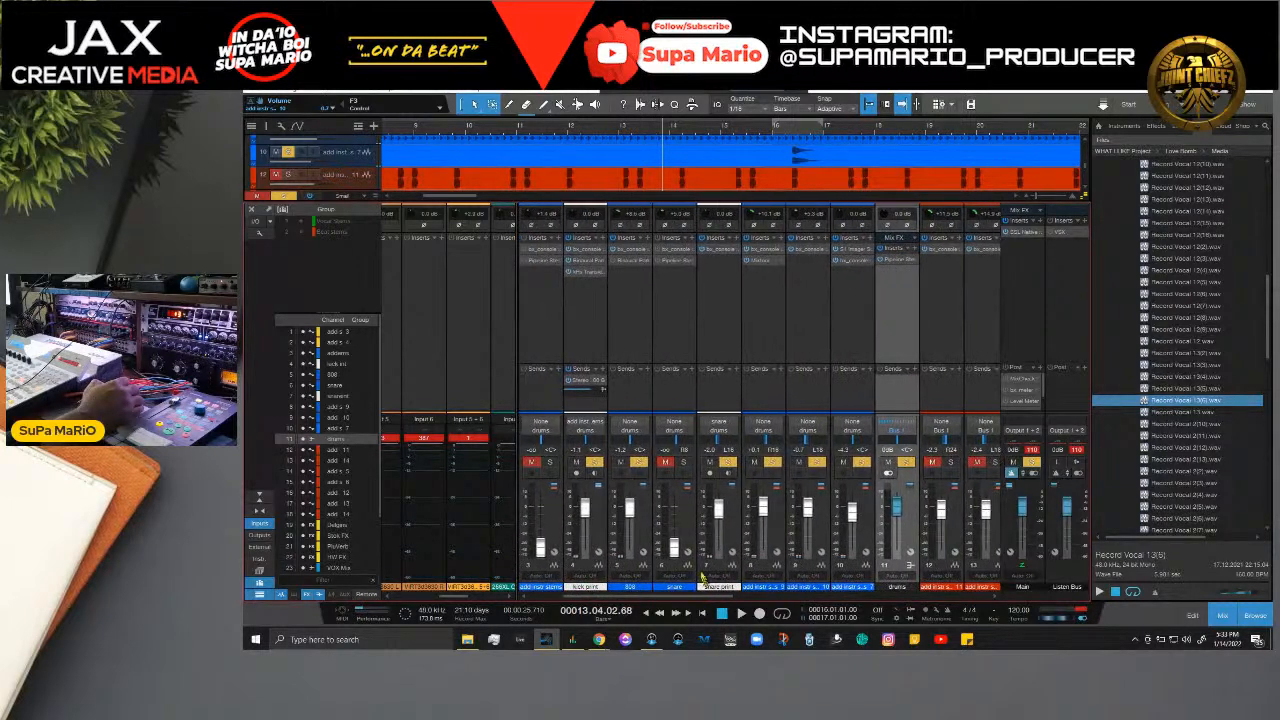
{"action": "right_click", "coordinate": [690, 268]}
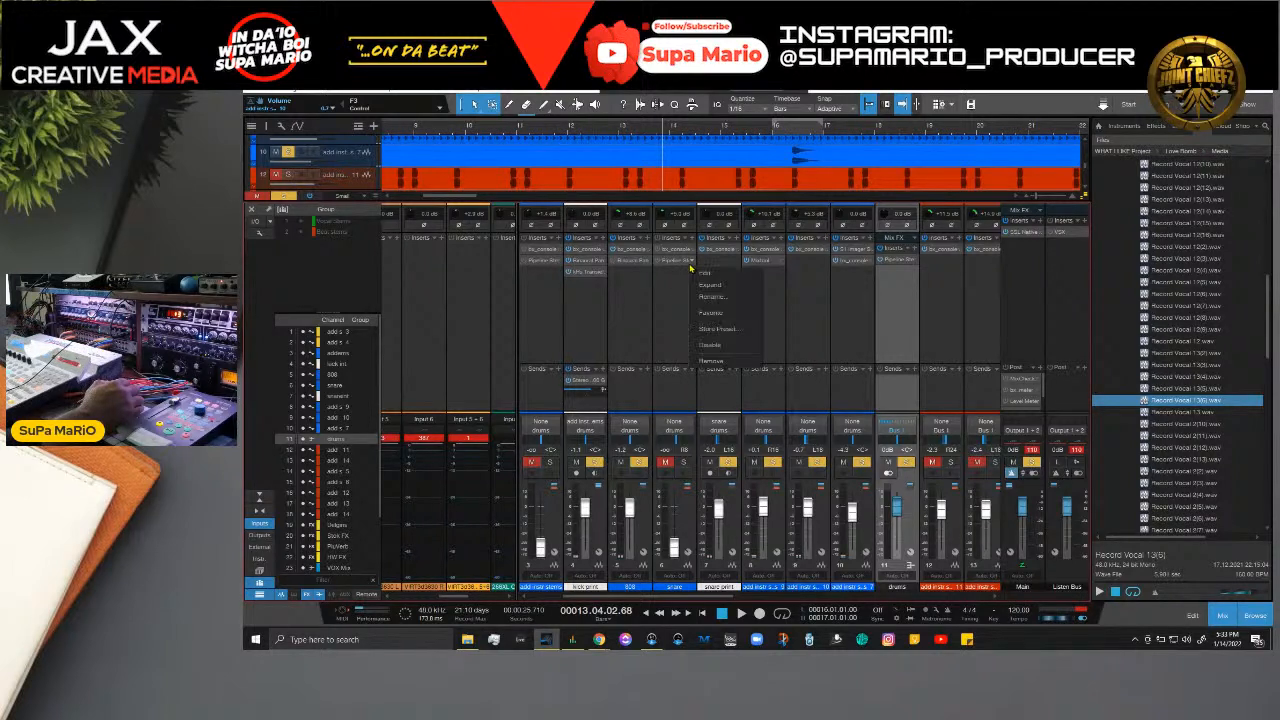
{"action": "left_click", "coordinate": [700, 346]}
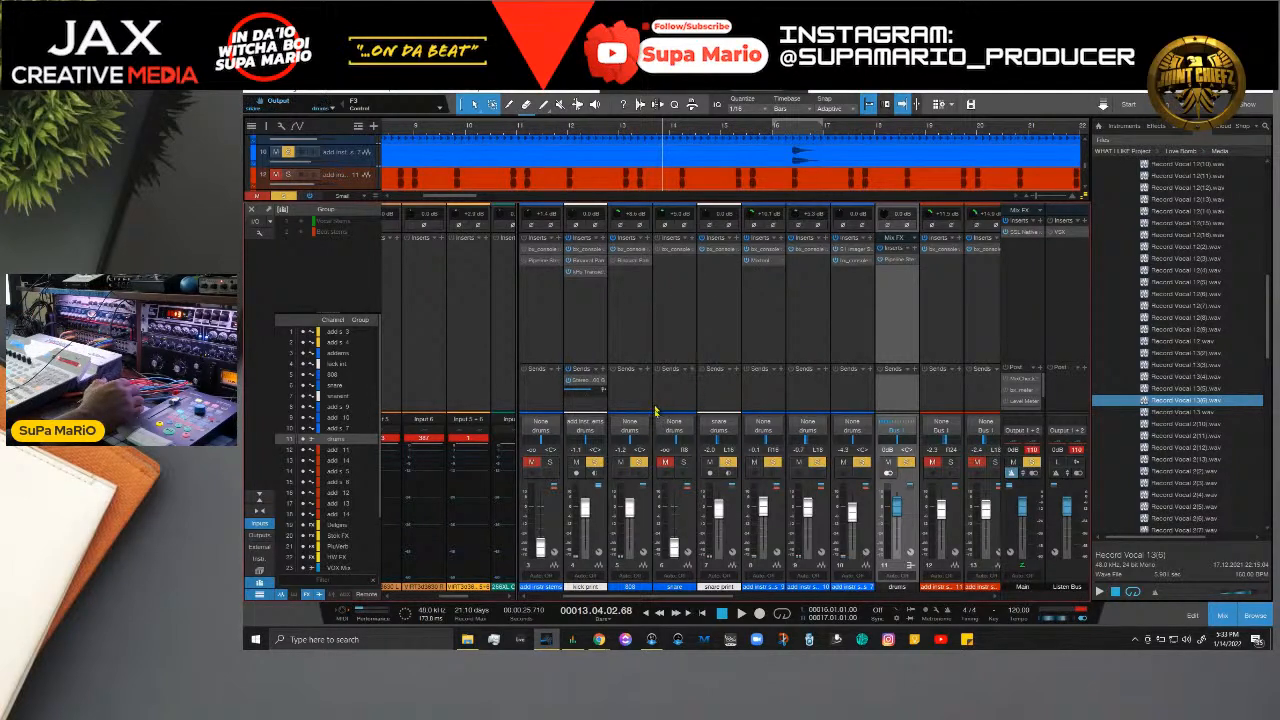
{"action": "right_click", "coordinate": [557, 263]}
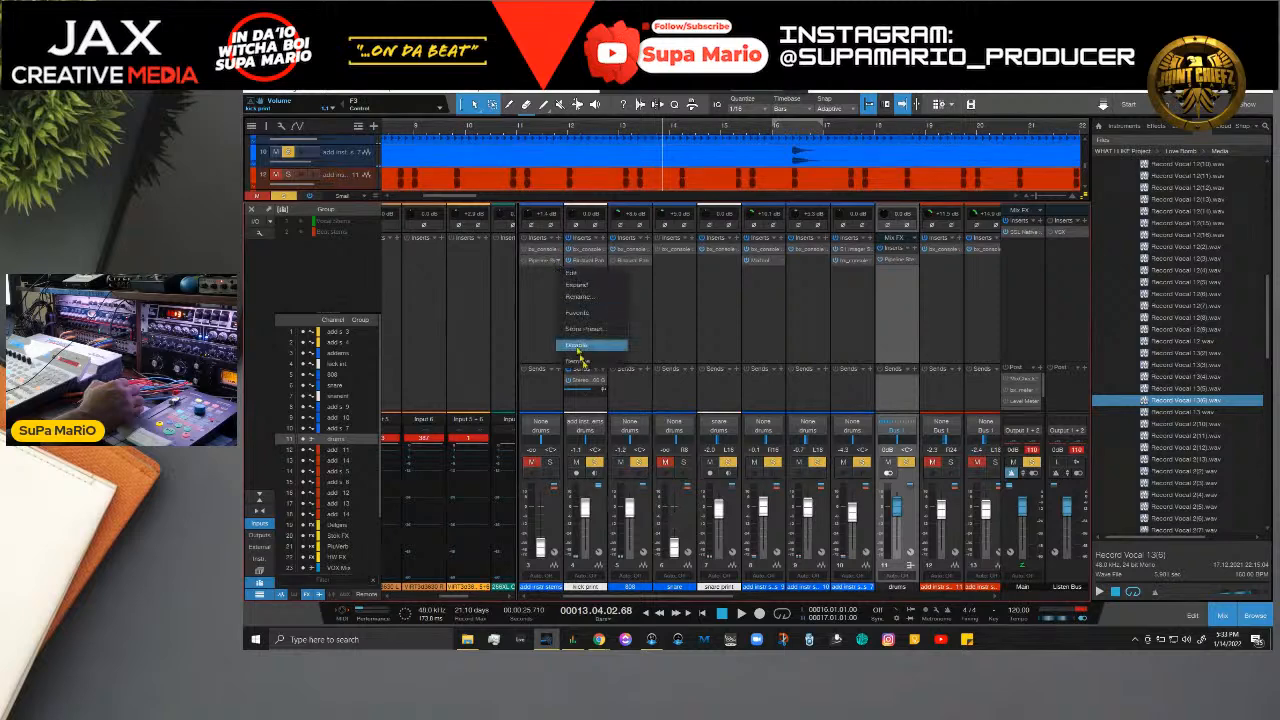
{"action": "left_click", "coordinate": [588, 363]}
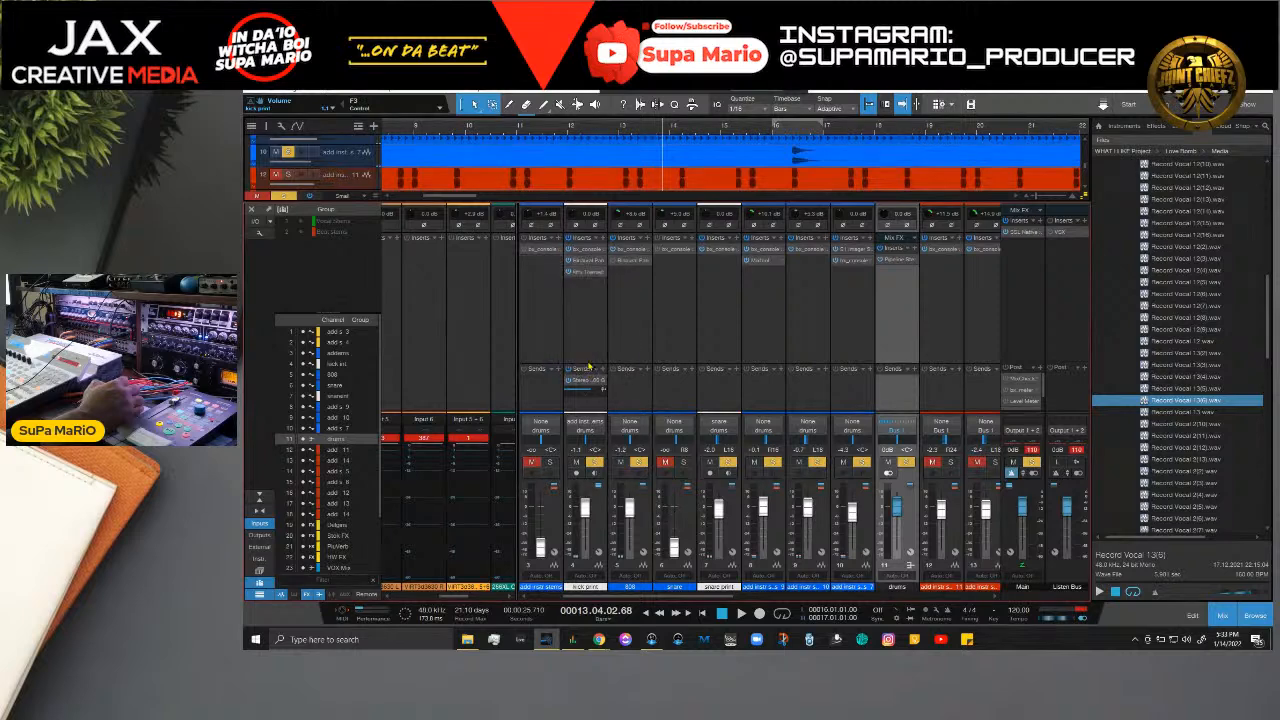
Step: Set the drums bus Pipeline send to VIRT3d Fx2K 5+6 and its return to VIRT3d3630 5+6
{"action": "left_click", "coordinate": [905, 262]}
{"action": "left_click", "coordinate": [395, 218]}
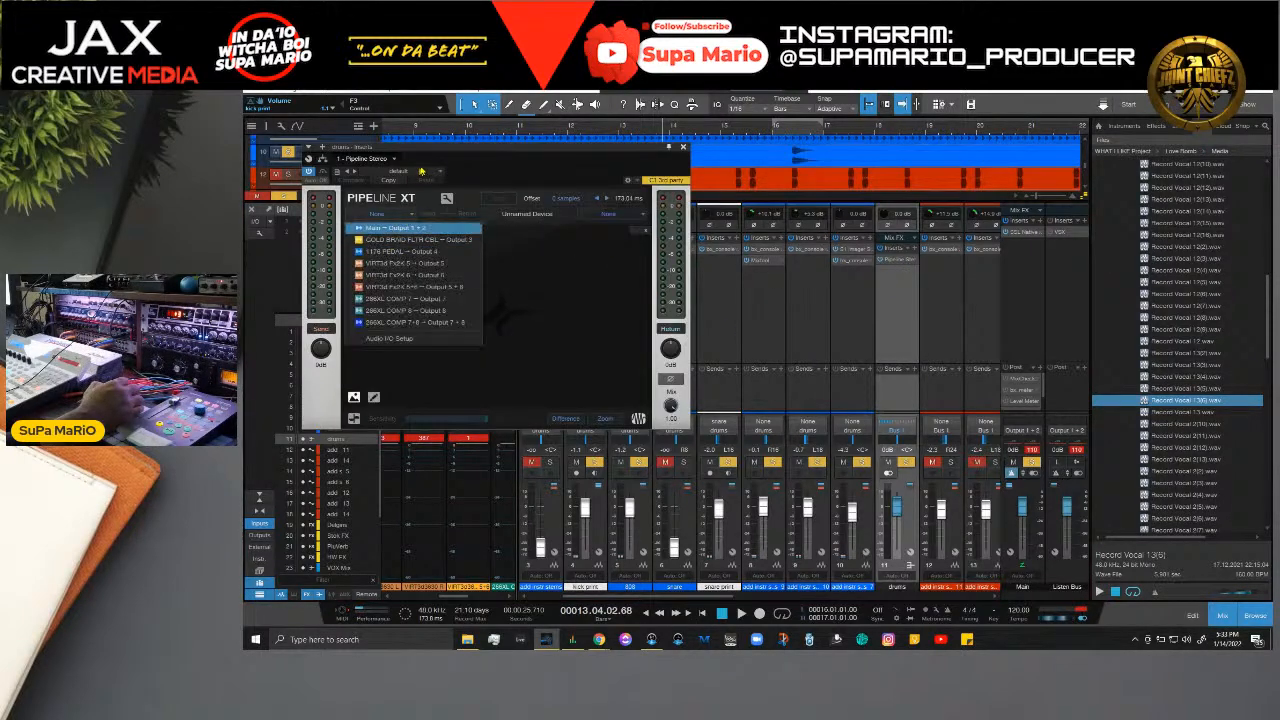
{"action": "left_click", "coordinate": [422, 288]}
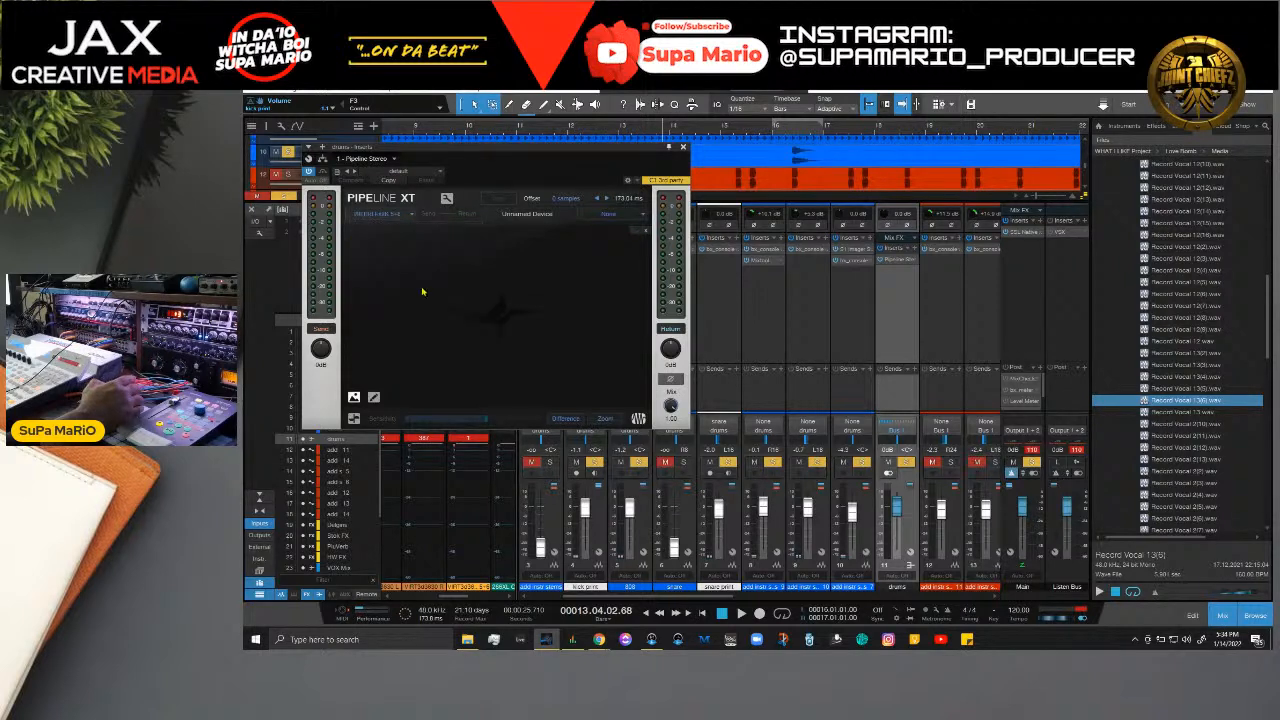
{"action": "left_click", "coordinate": [602, 214]}
{"action": "left_click", "coordinate": [642, 229]}
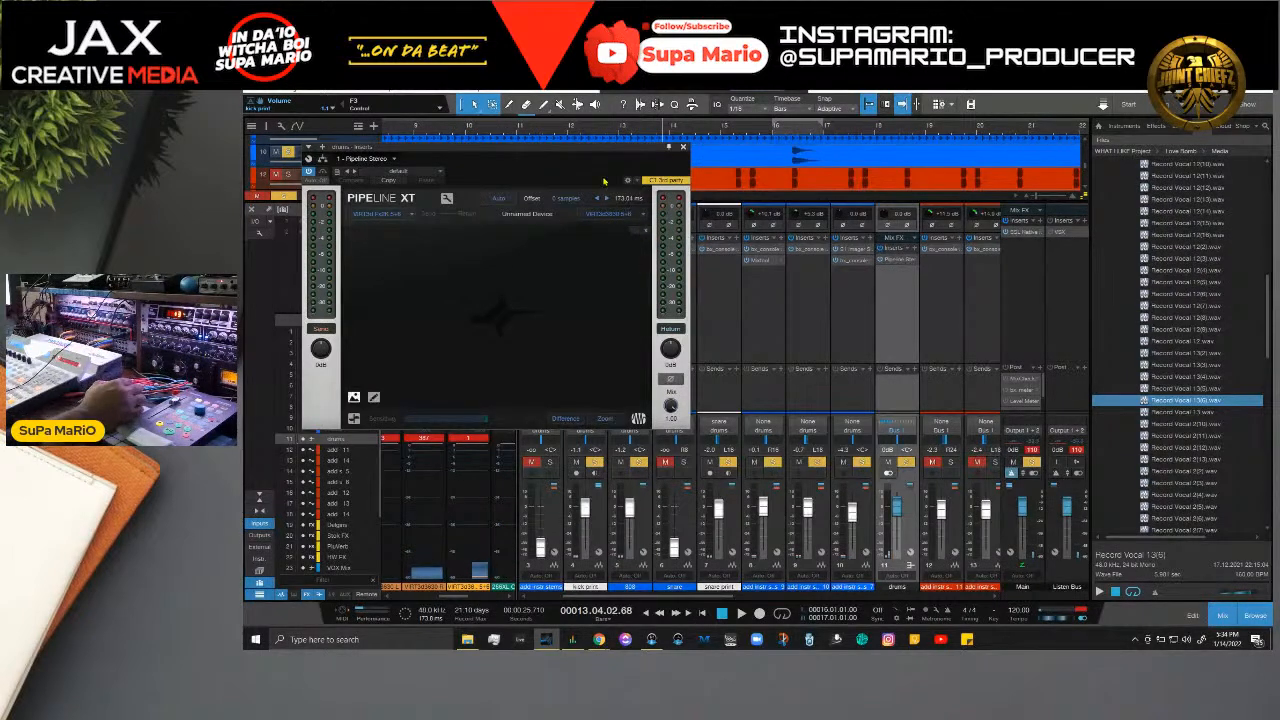
{"action": "left_click", "coordinate": [684, 146]}
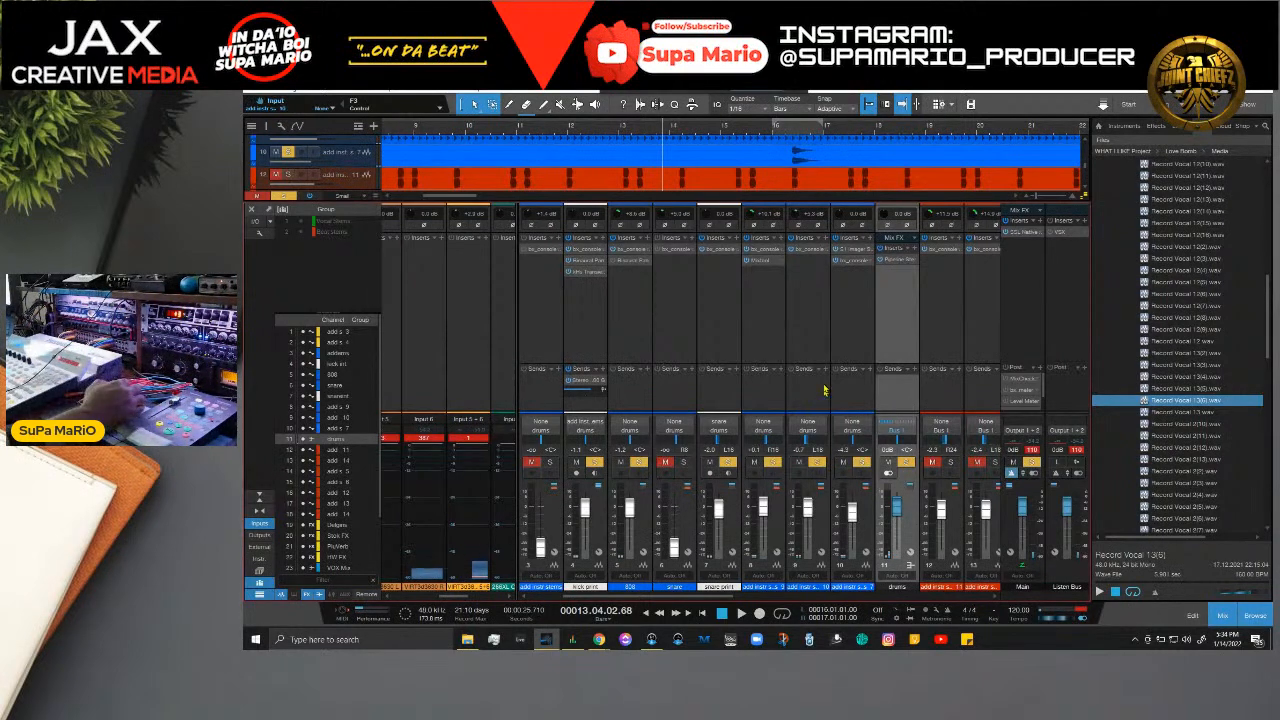
Step: Reopen the drums bus Pipeline XT, reposition its window and clear all solos in the mix
{"action": "left_click", "coordinate": [892, 259]}
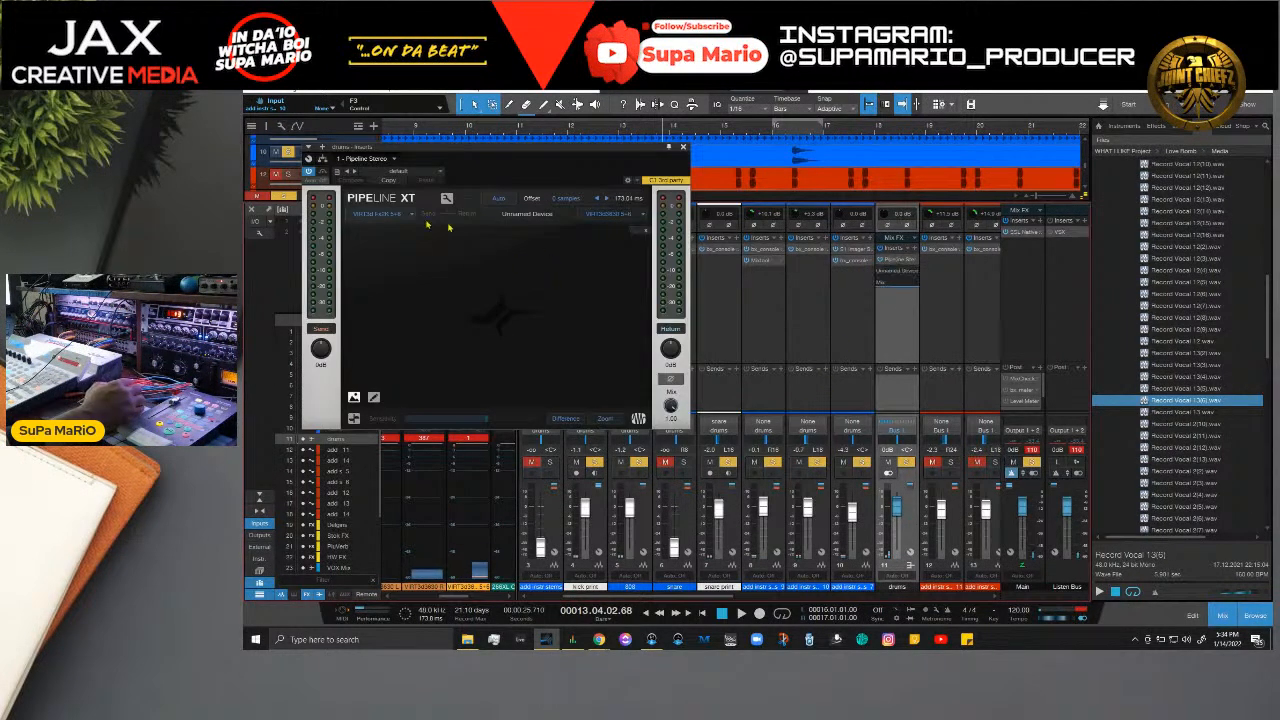
{"action": "left_click_drag", "start_coordinate": [410, 152], "coordinate": [475, 142]}
{"action": "left_click", "coordinate": [1031, 463]}
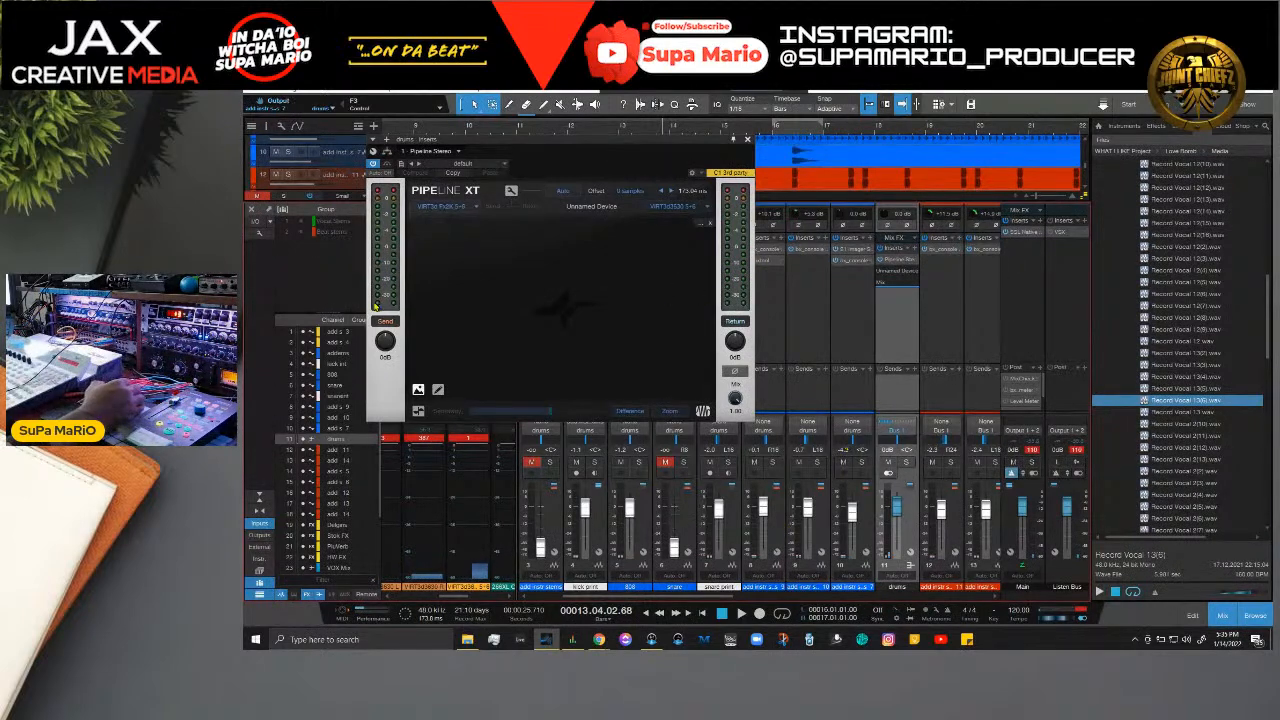
Step: Review the Pipeline send choices and the input and output assignments in the song's Audio I/O Setup
{"action": "left_click", "coordinate": [465, 208]}
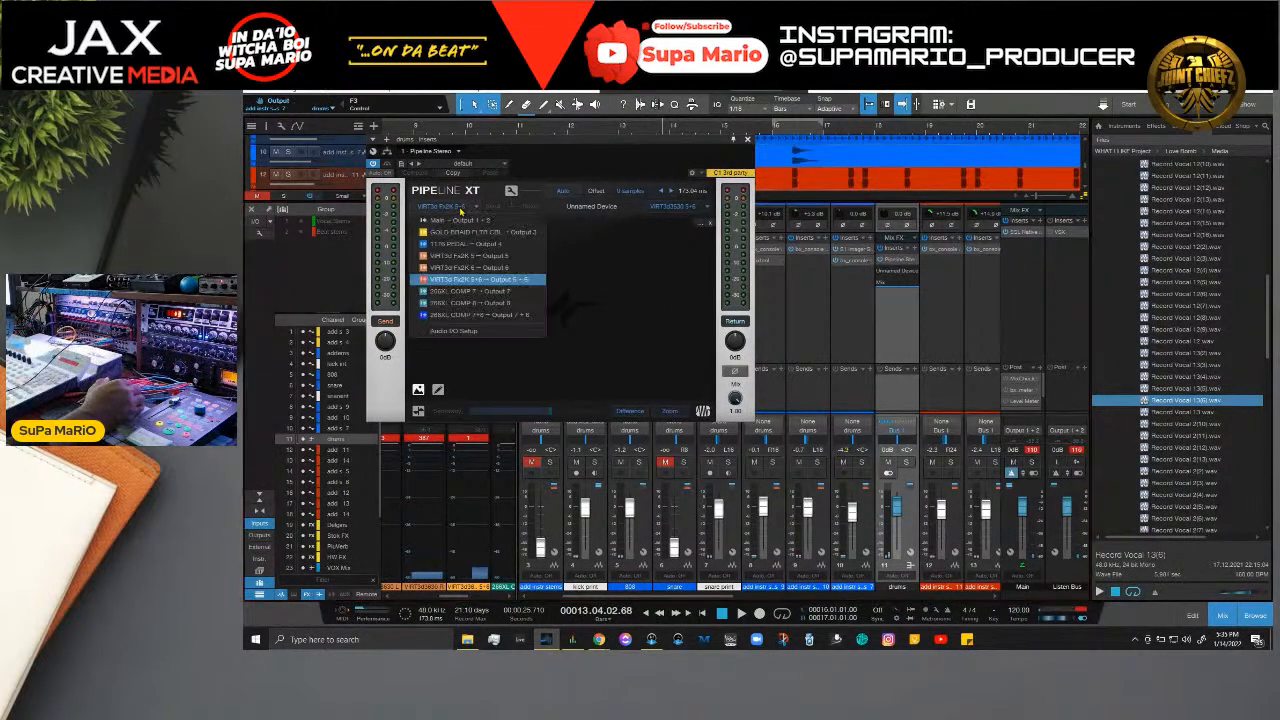
{"action": "left_click", "coordinate": [590, 332]}
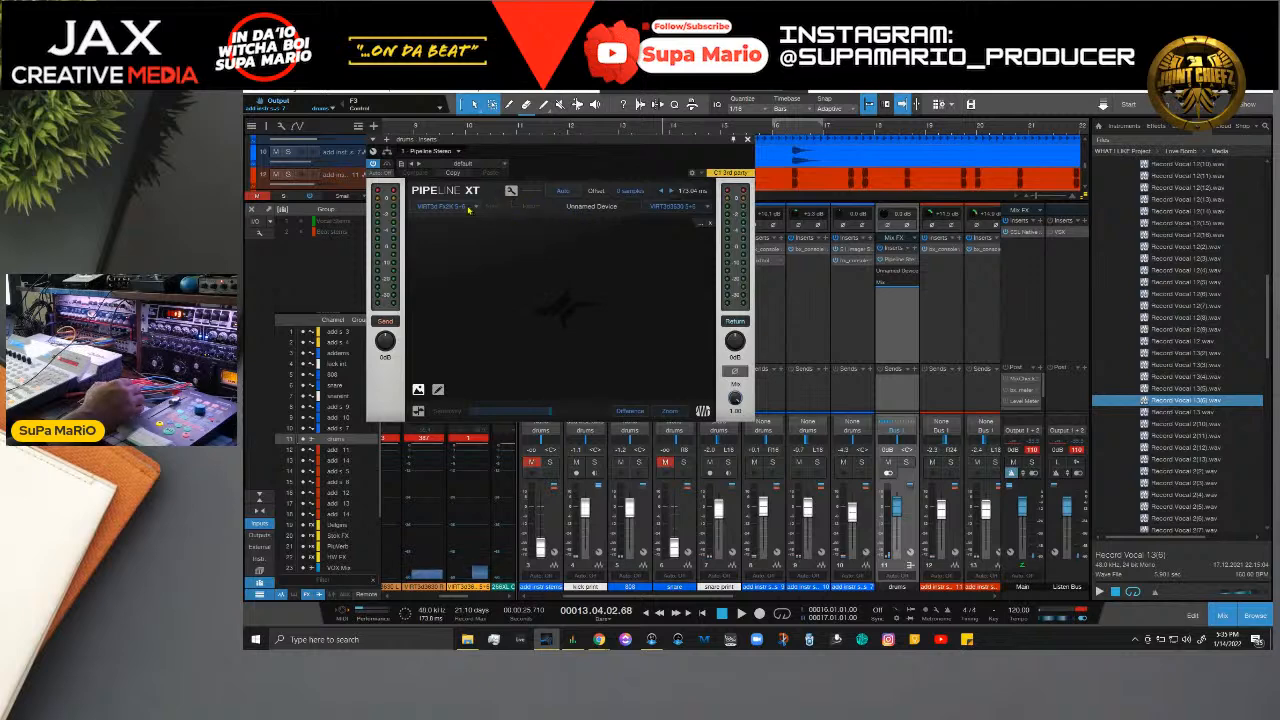
{"action": "left_click", "coordinate": [478, 209]}
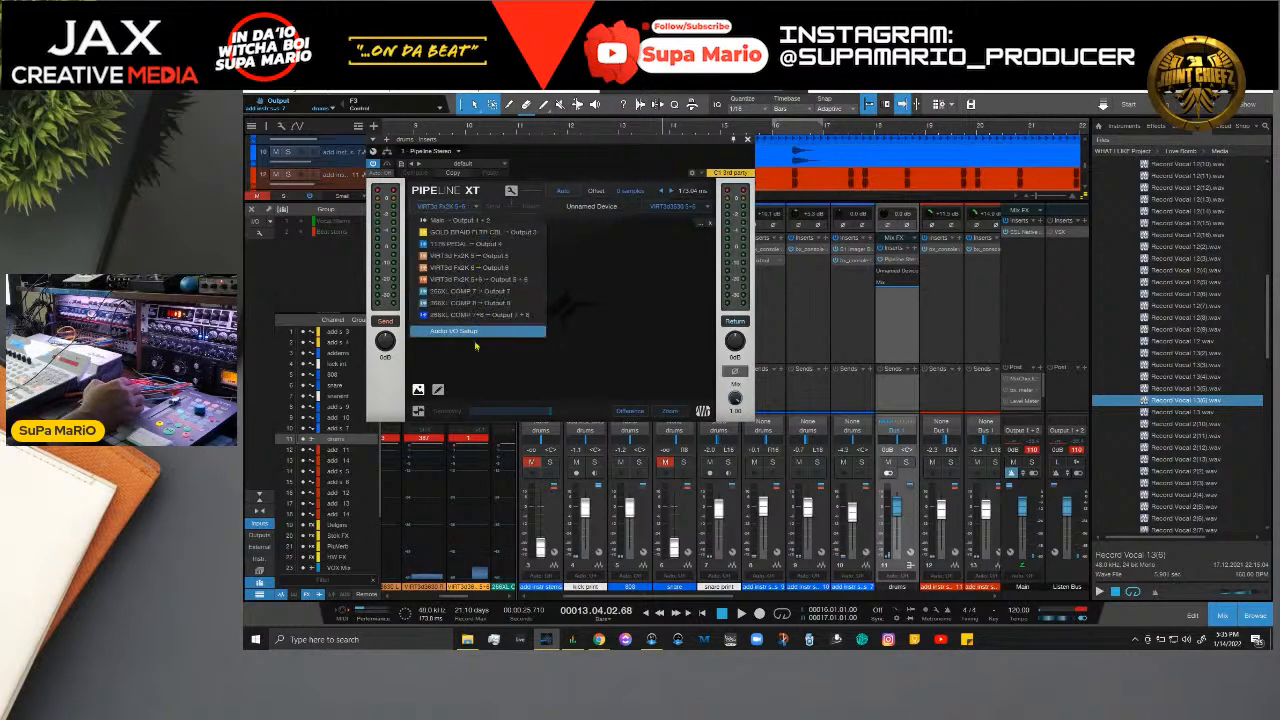
{"action": "left_click", "coordinate": [476, 338]}
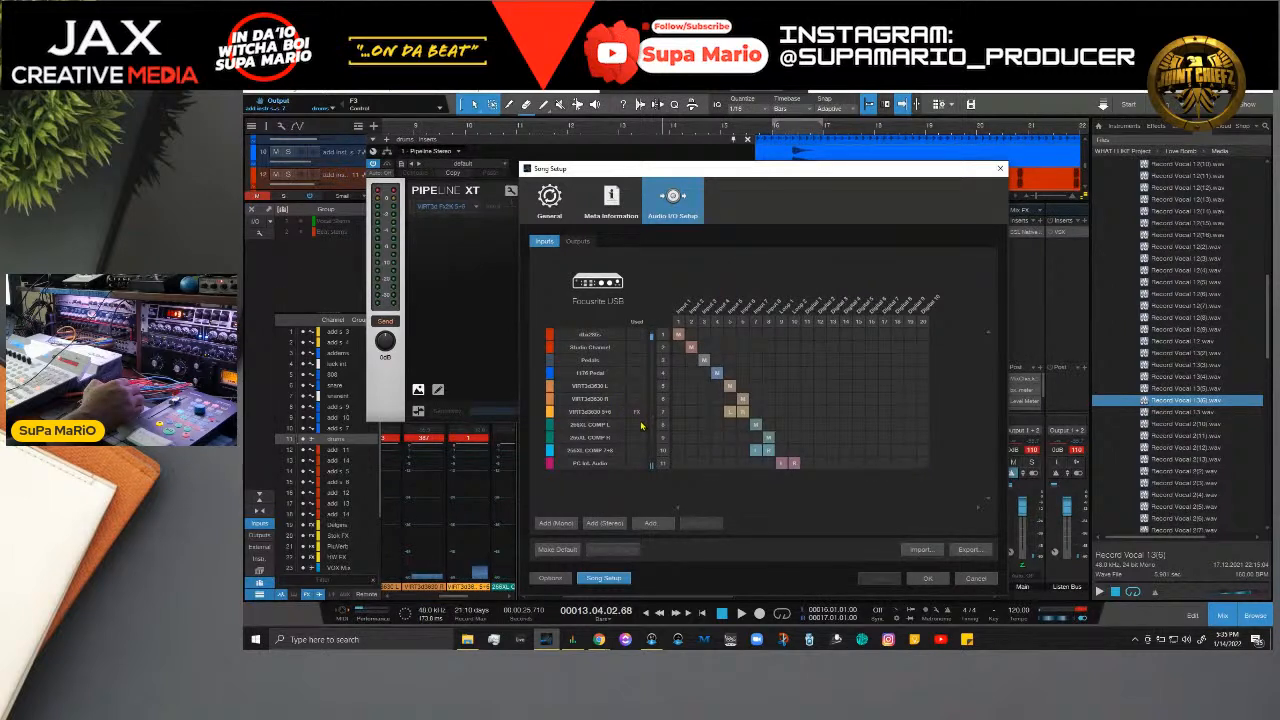
{"action": "left_click", "coordinate": [635, 388]}
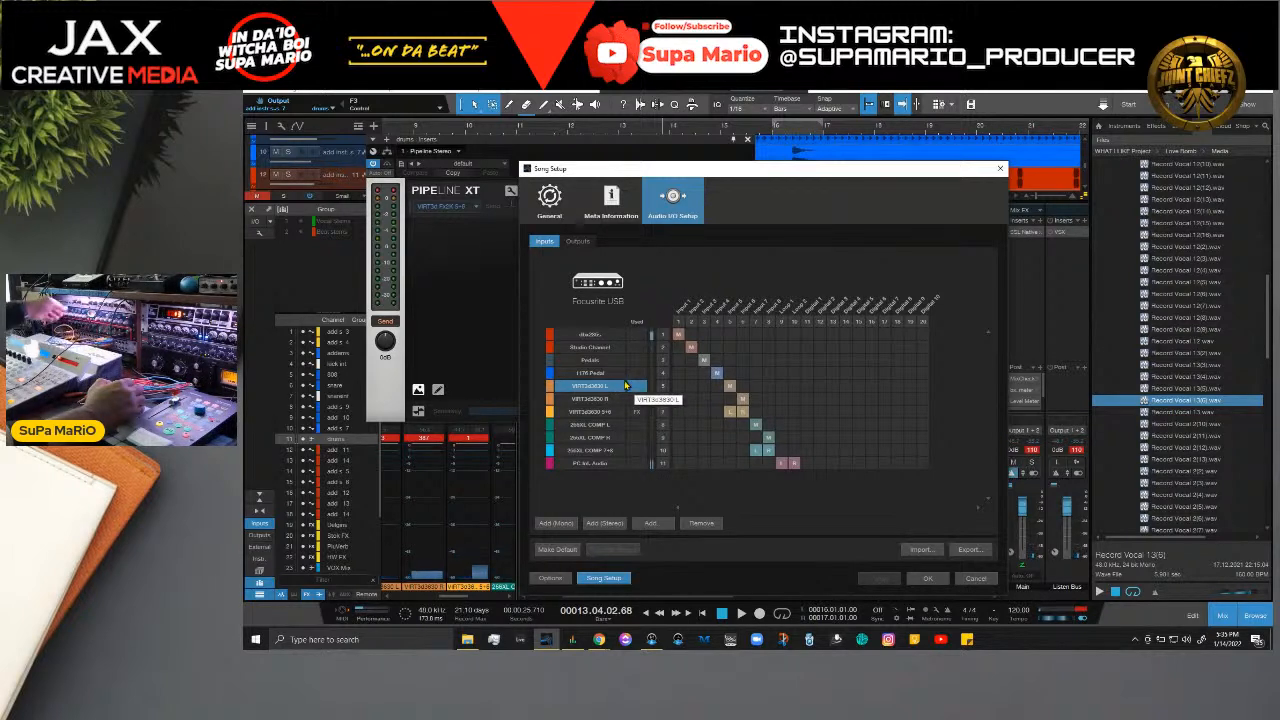
{"action": "left_click", "coordinate": [578, 242]}
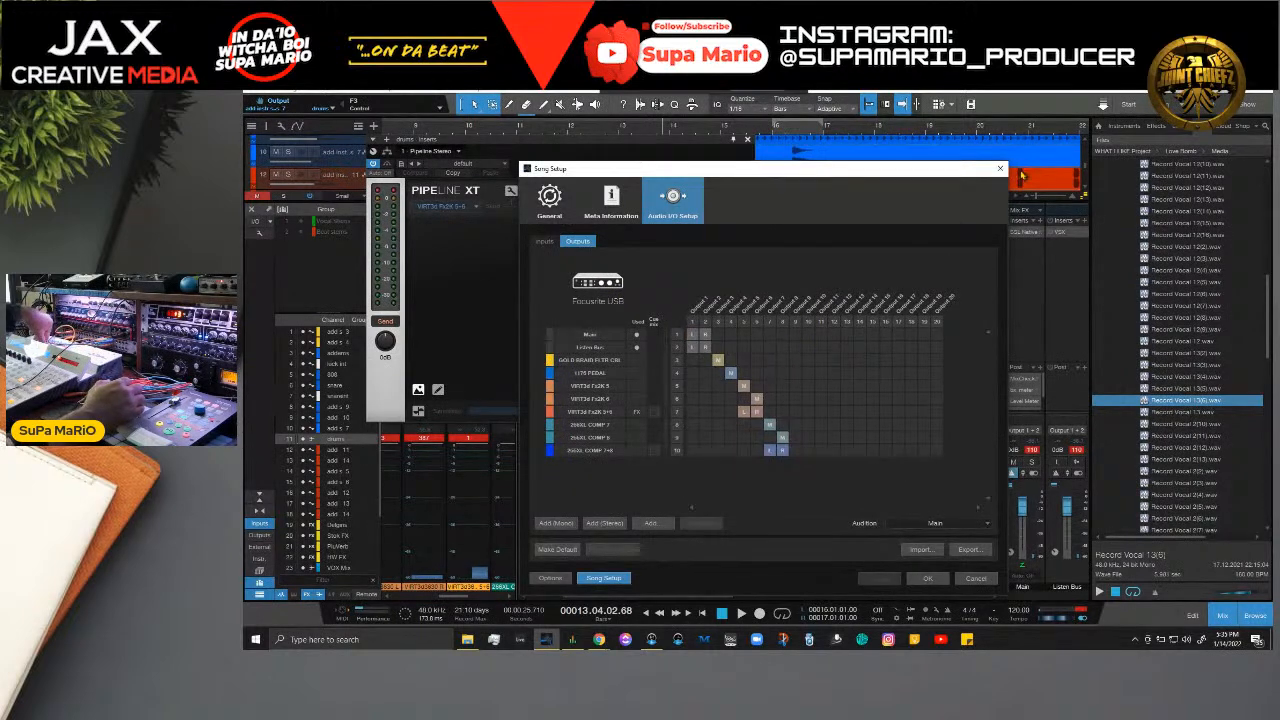
{"action": "left_click", "coordinate": [999, 168]}
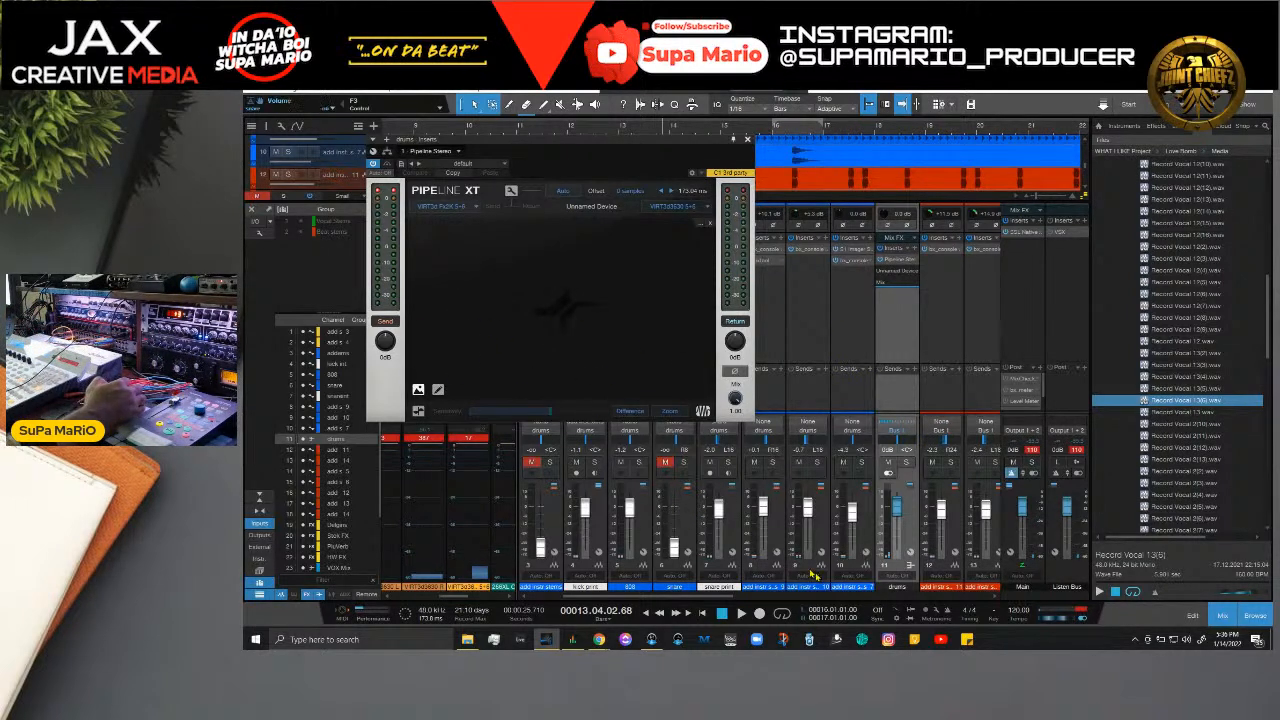
Step: Show the output channels in the mixer and lower the Pipeline XT return gain, checking send and return levels during playback
{"action": "left_click", "coordinate": [259, 535]}
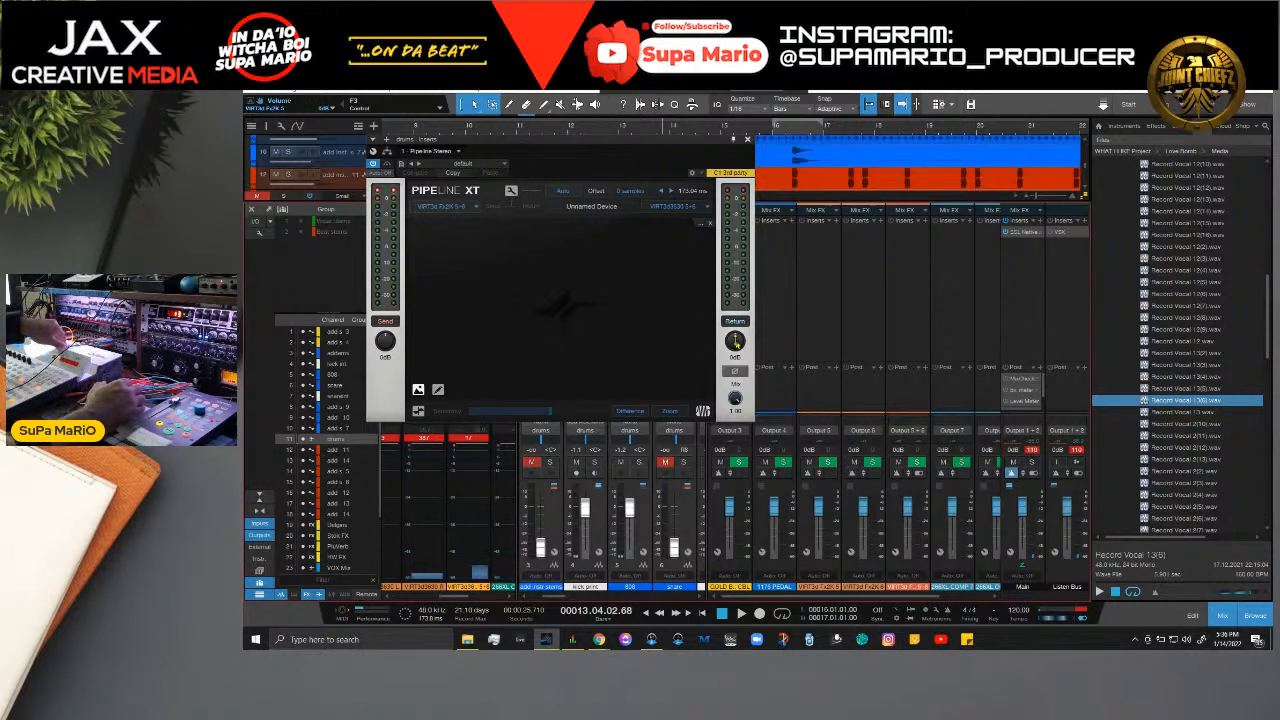
{"action": "left_click_drag", "start_coordinate": [735, 341], "coordinate": [735, 374]}
{"action": "key", "text": "space"}
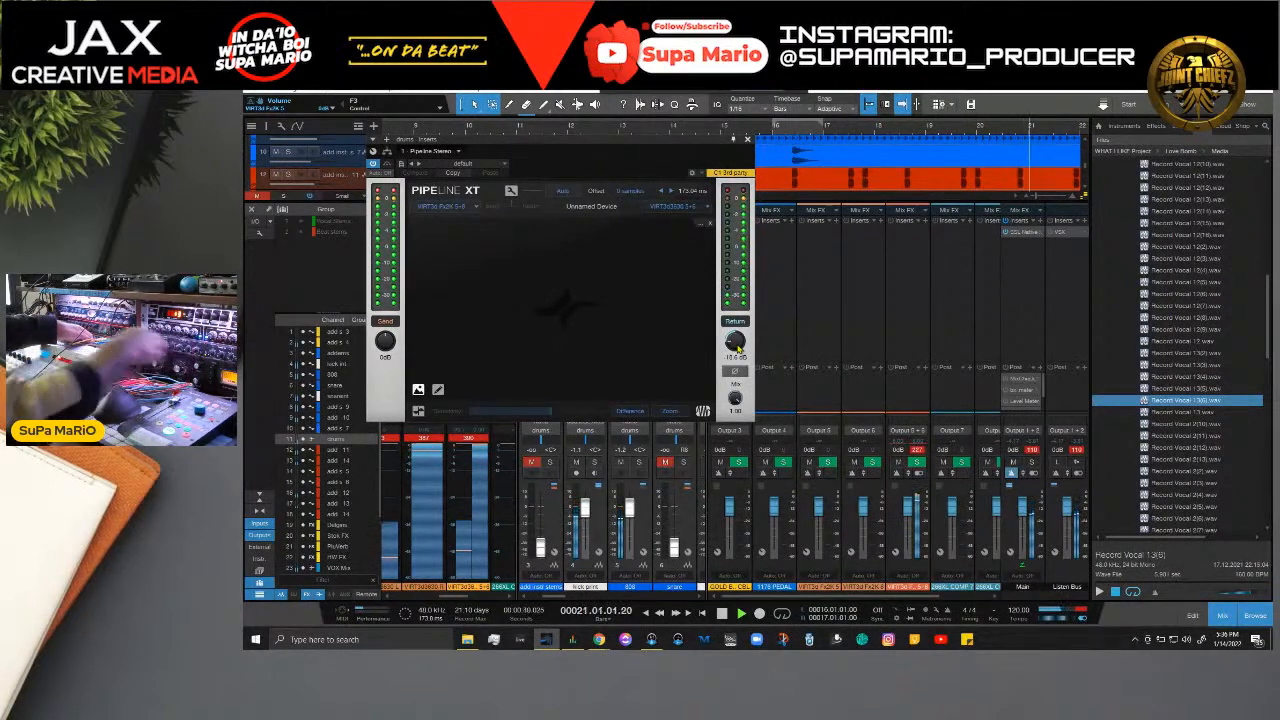
{"action": "key", "text": "space"}
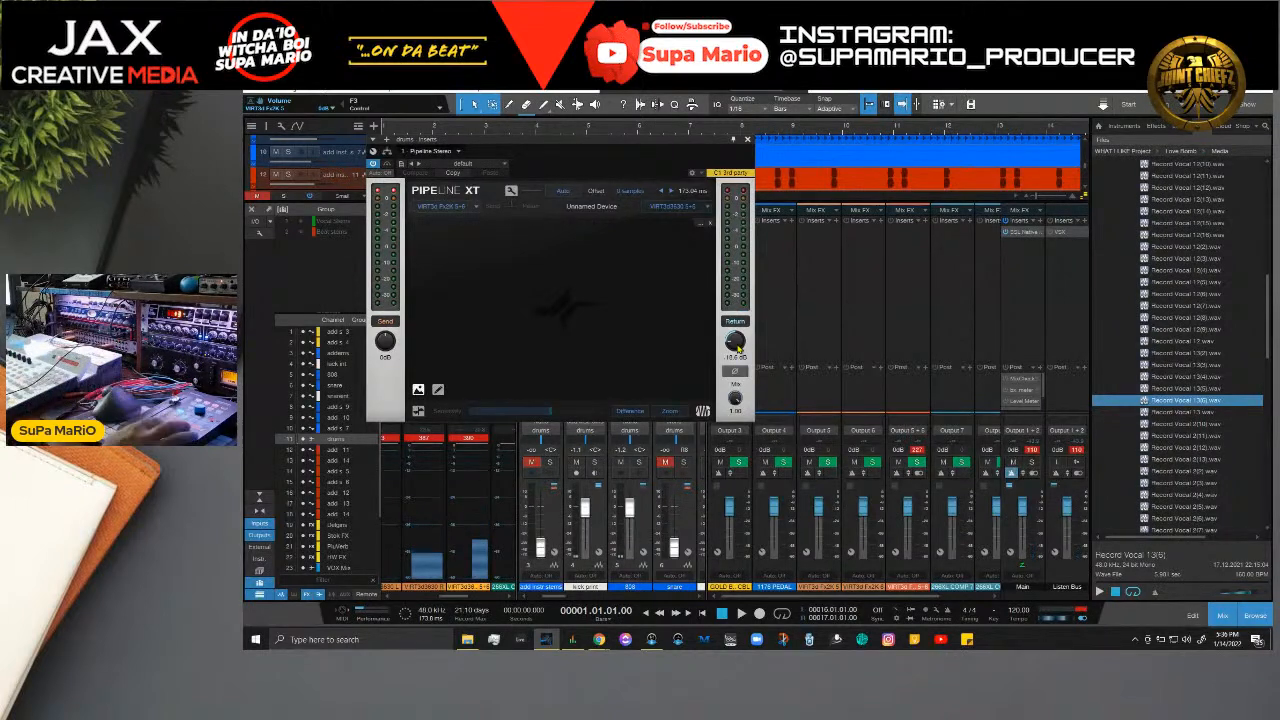
{"action": "key", "text": "space"}
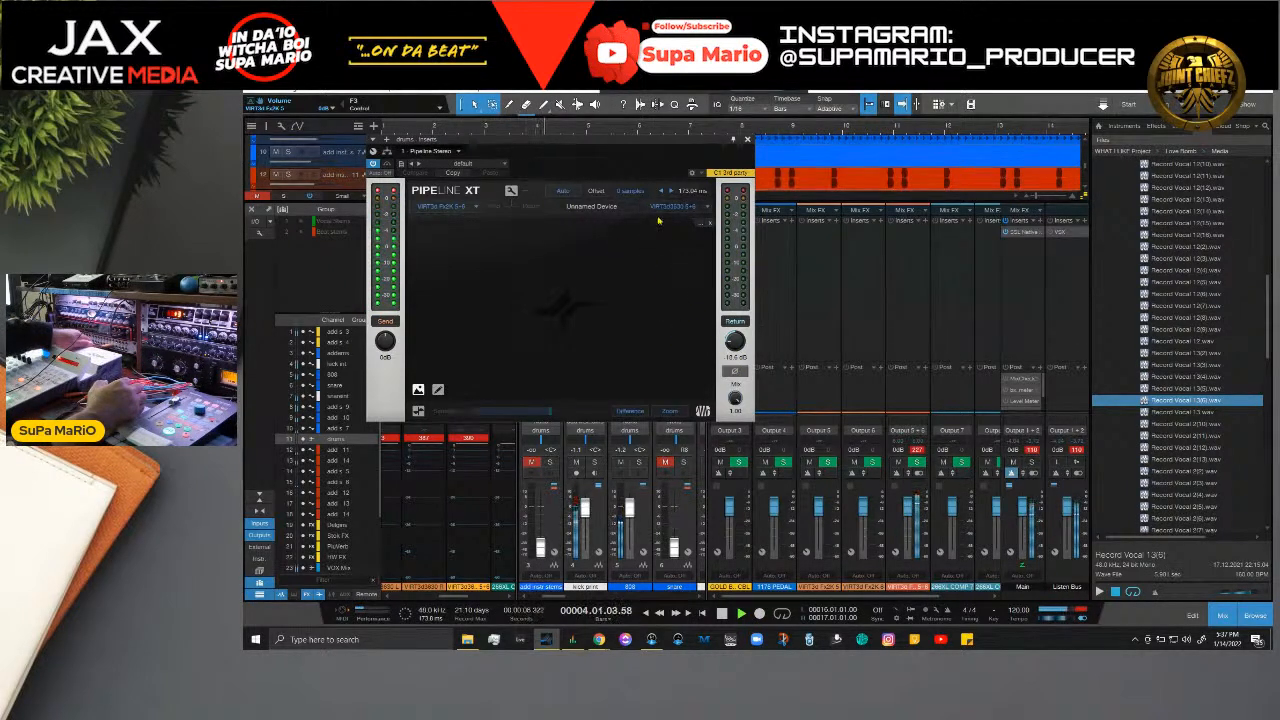
{"action": "key", "text": "space"}
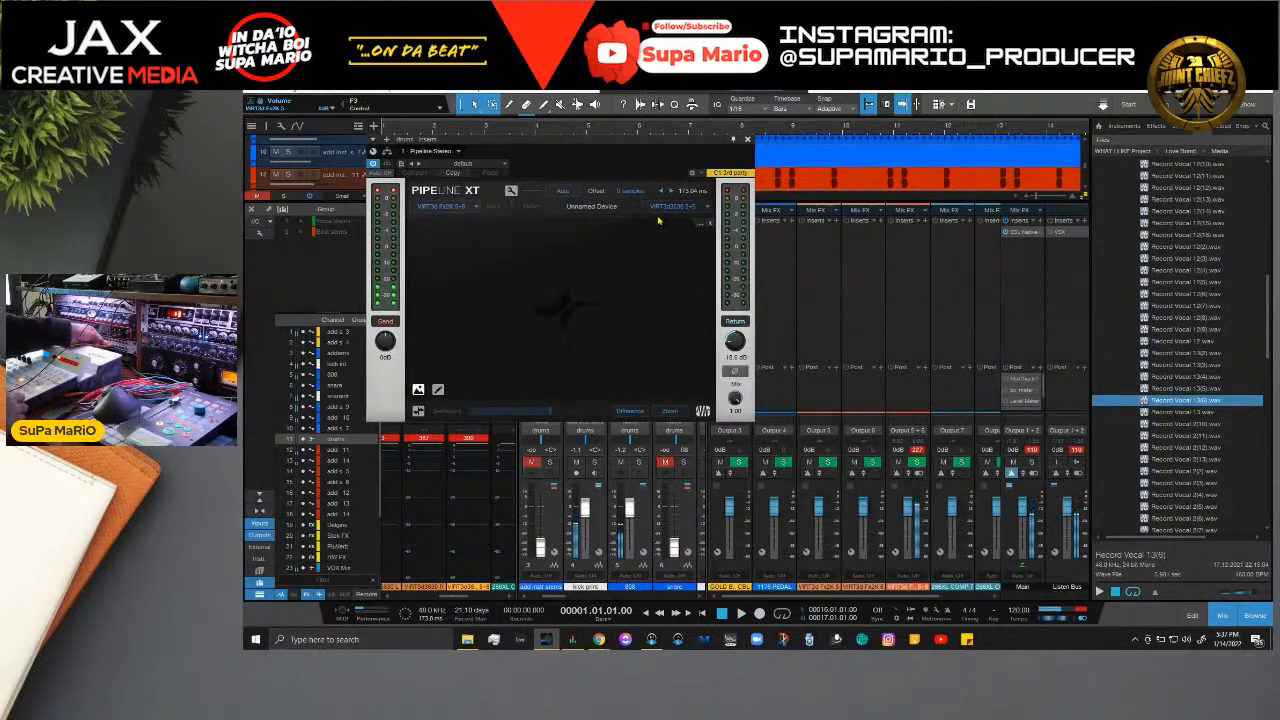
Step: Play and stop the song repeatedly, checking the Pipeline XT send and return levels while adjusting the outboard hardware
{"action": "key", "text": "space"}
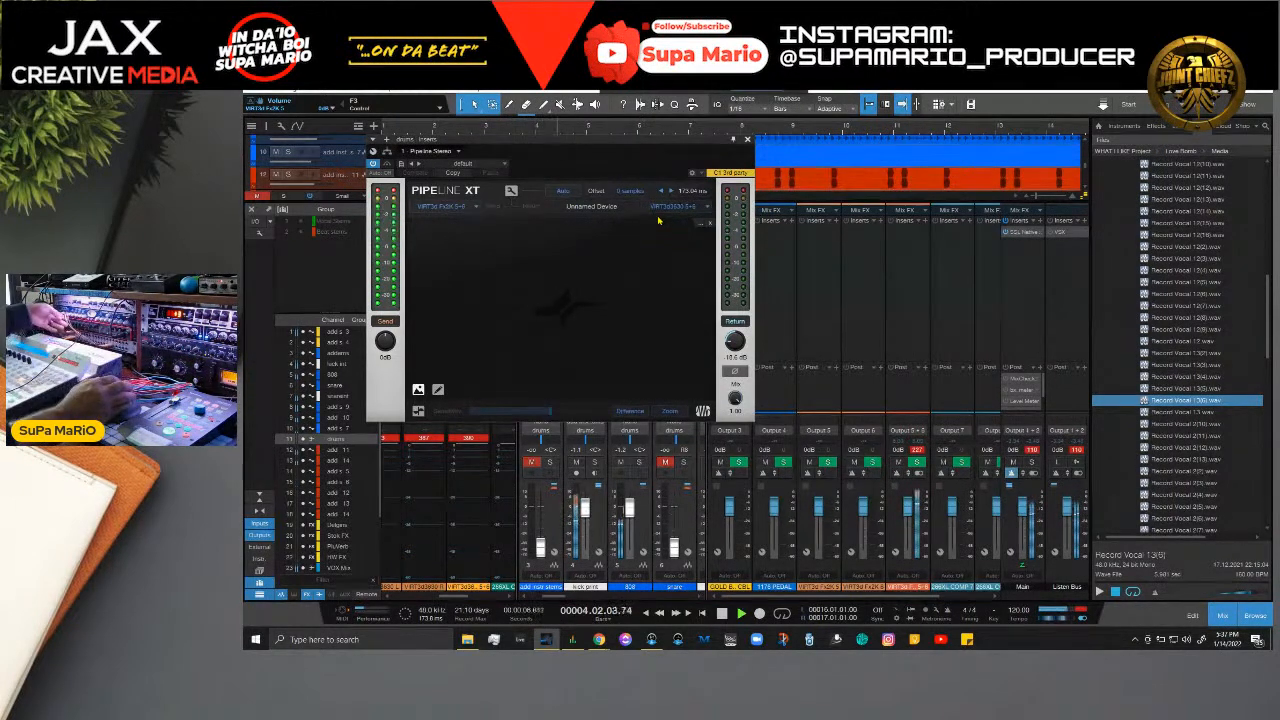
{"action": "key", "text": "space"}
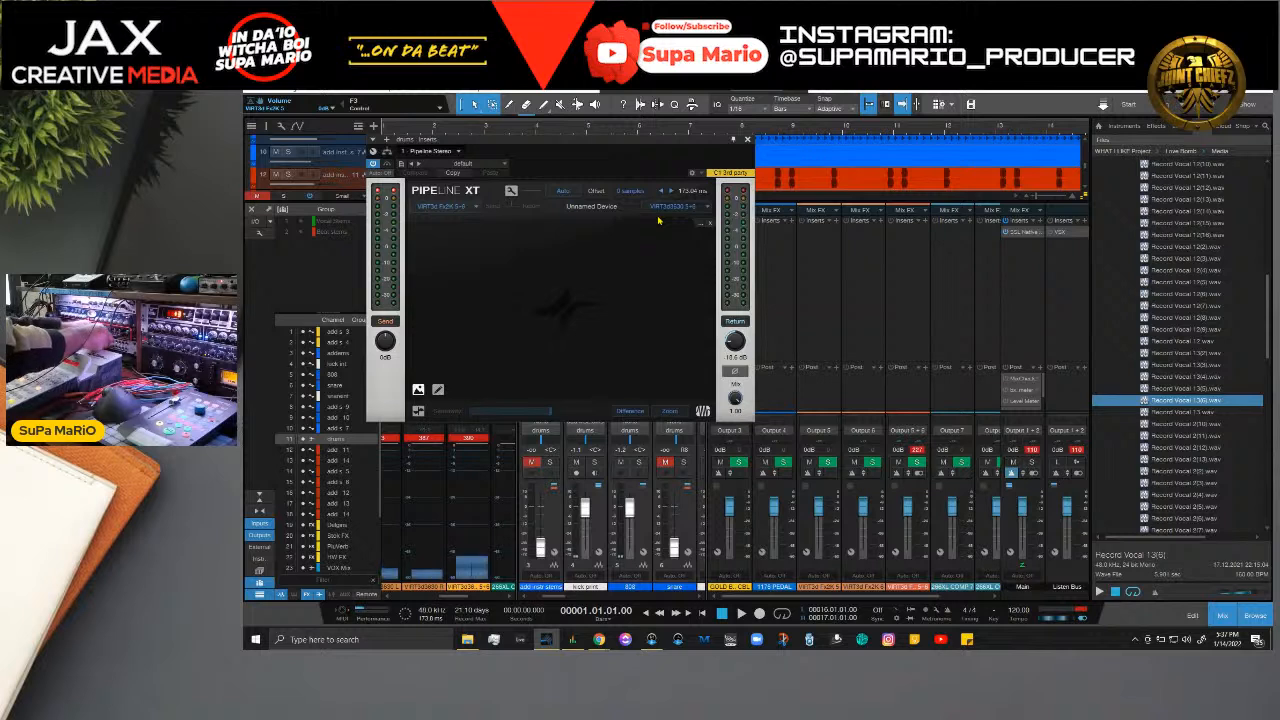
{"action": "key", "text": "space"}
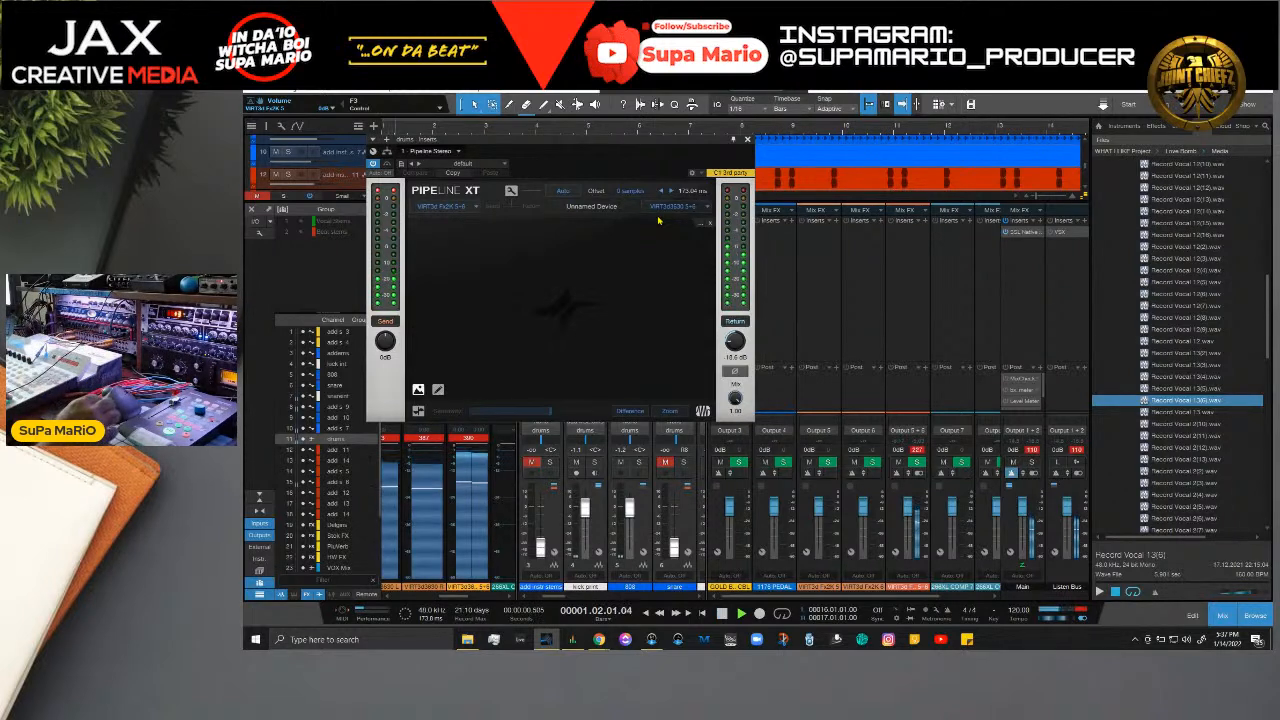
{"action": "key", "text": "space"}
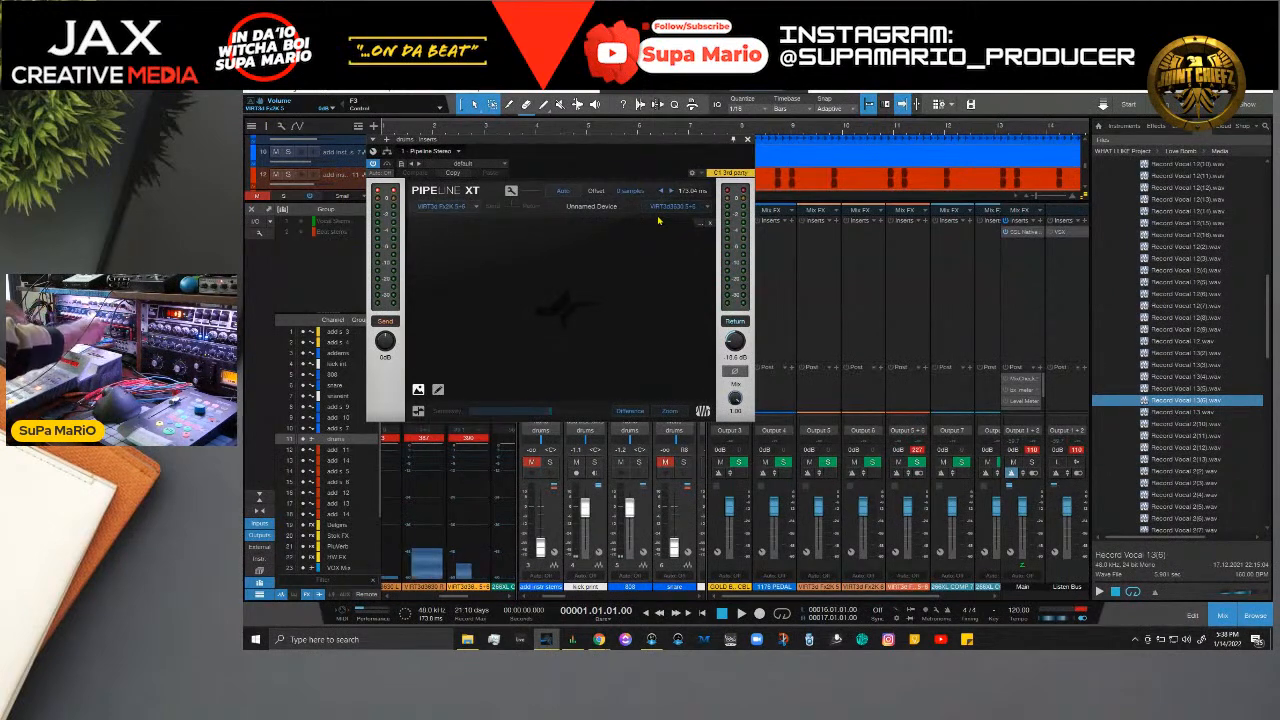
{"action": "key", "text": "space"}
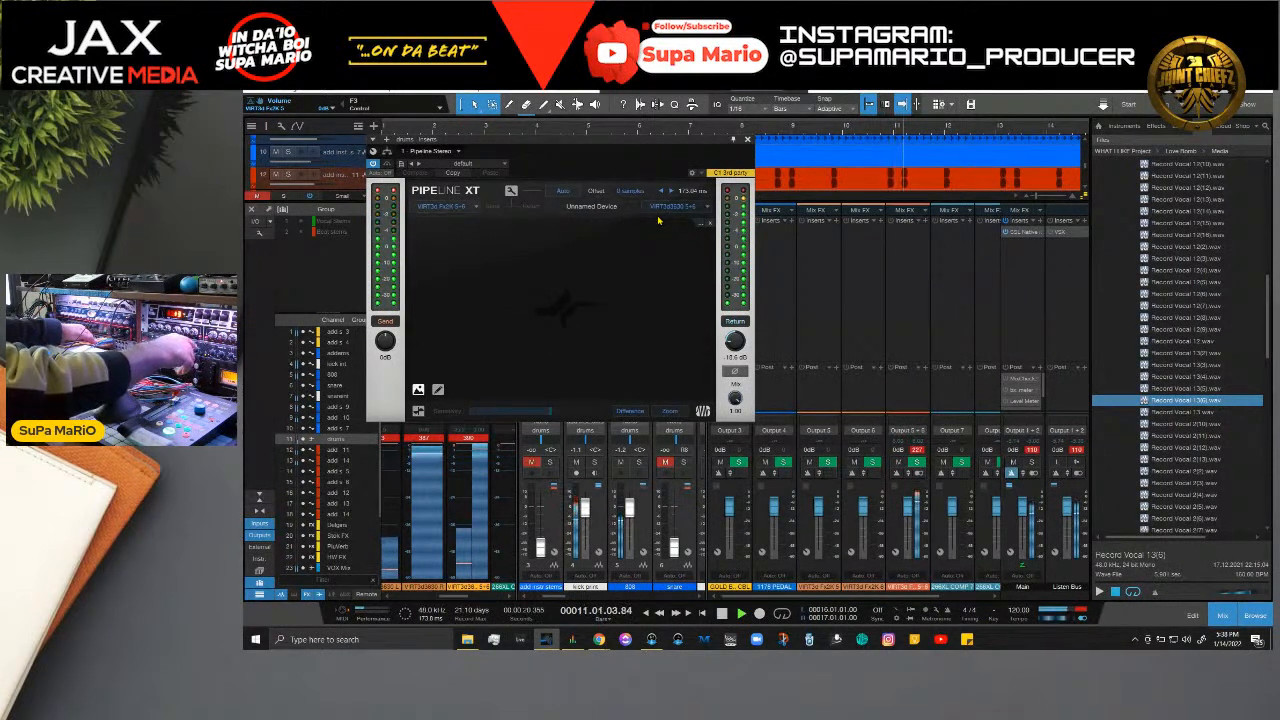
{"action": "key", "text": "space"}
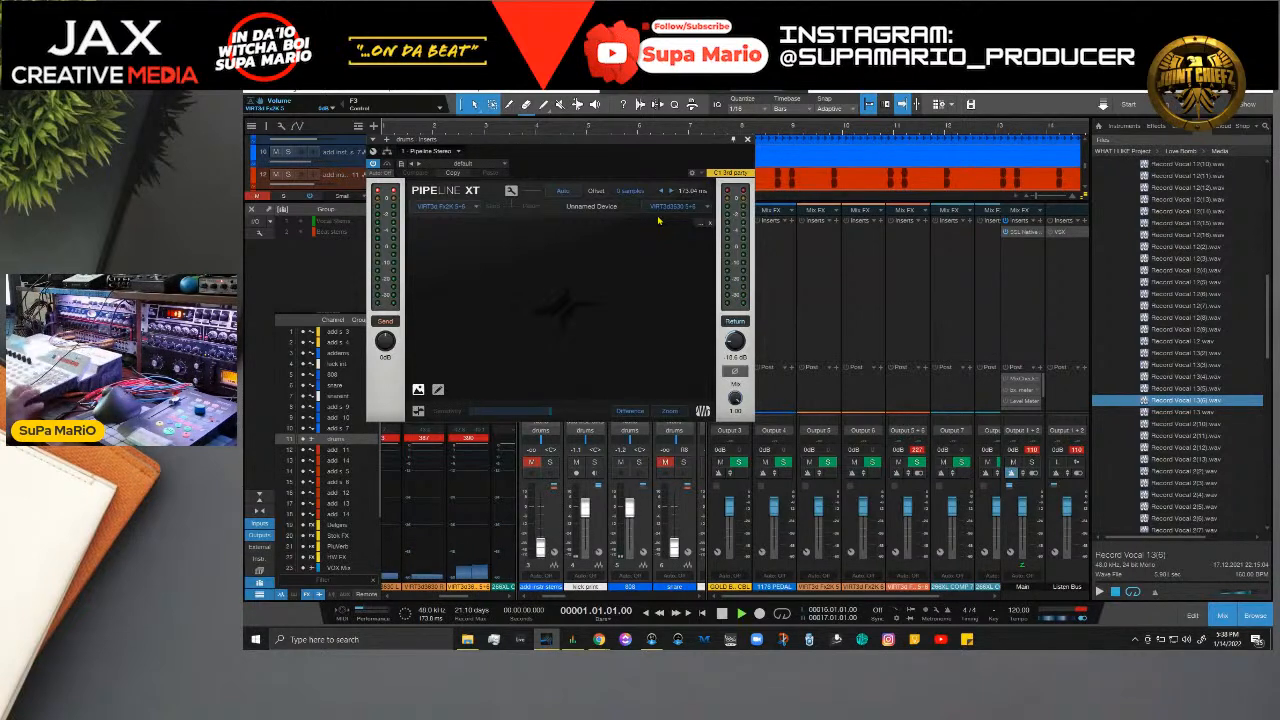
{"action": "key", "text": "space"}
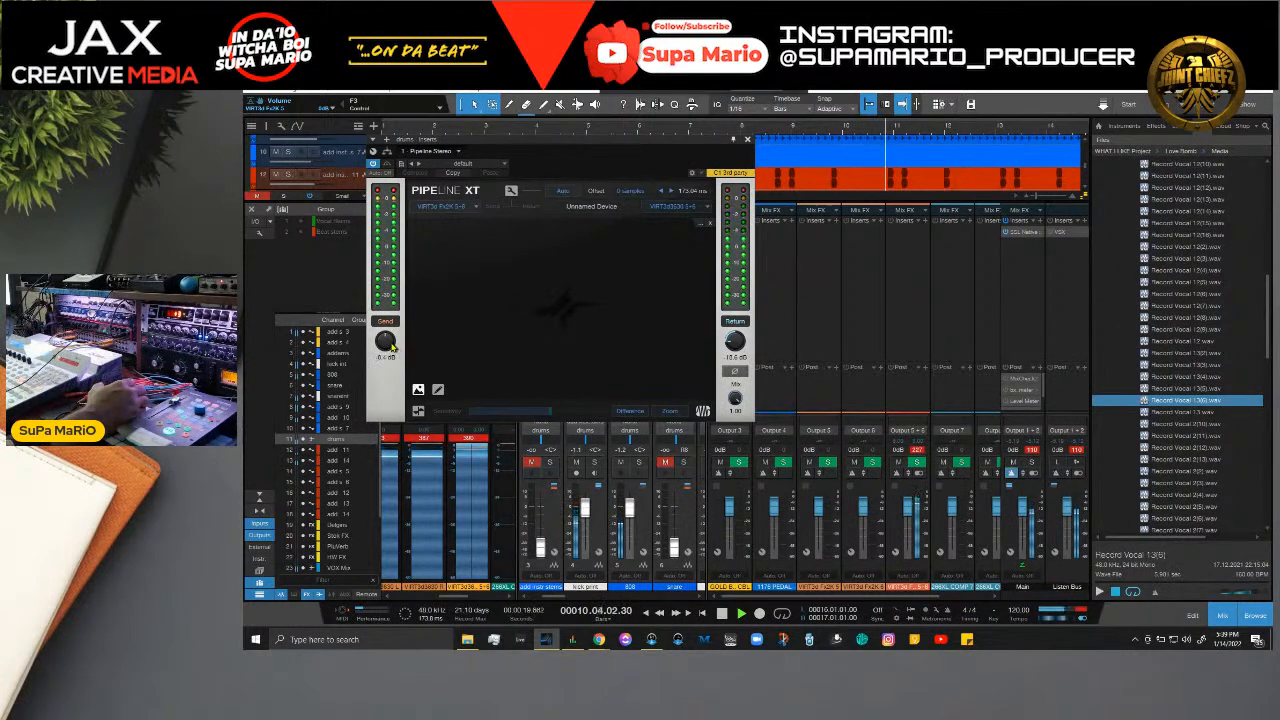
Step: Lower the drums bus Pipeline XT send gain and raise its return gain to about -0.1 dB during playback
{"action": "left_click_drag", "start_coordinate": [390, 341], "coordinate": [392, 347]}
{"action": "scroll", "coordinate": [392, 347], "scroll_direction": "down", "scroll_amount": 2}
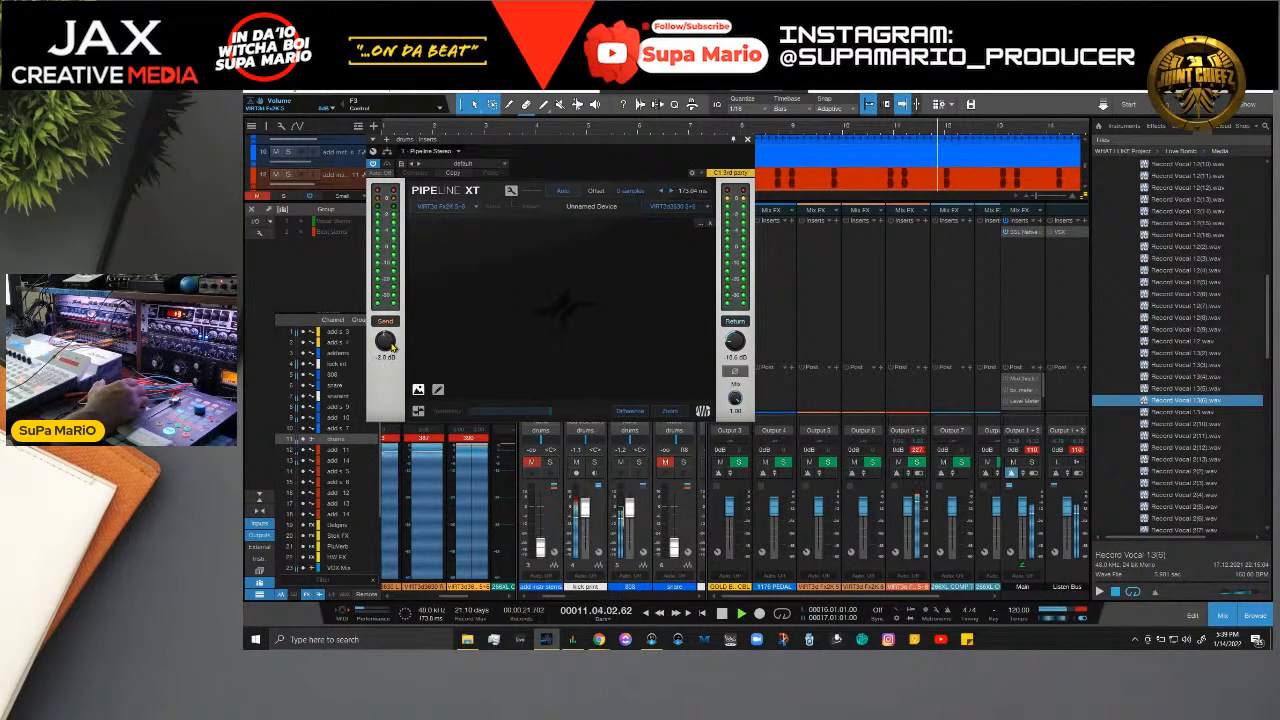
{"action": "scroll", "coordinate": [392, 347], "scroll_direction": "down", "scroll_amount": 2}
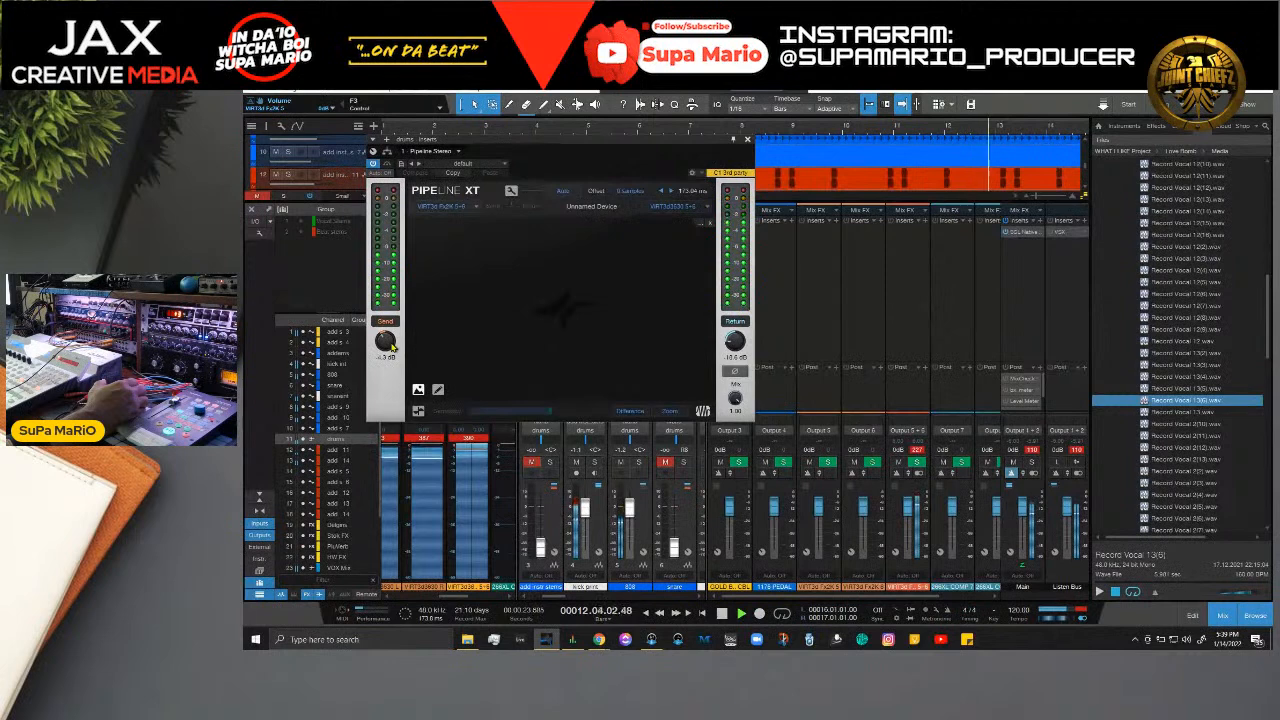
{"action": "scroll", "coordinate": [392, 347], "scroll_direction": "down", "scroll_amount": 1}
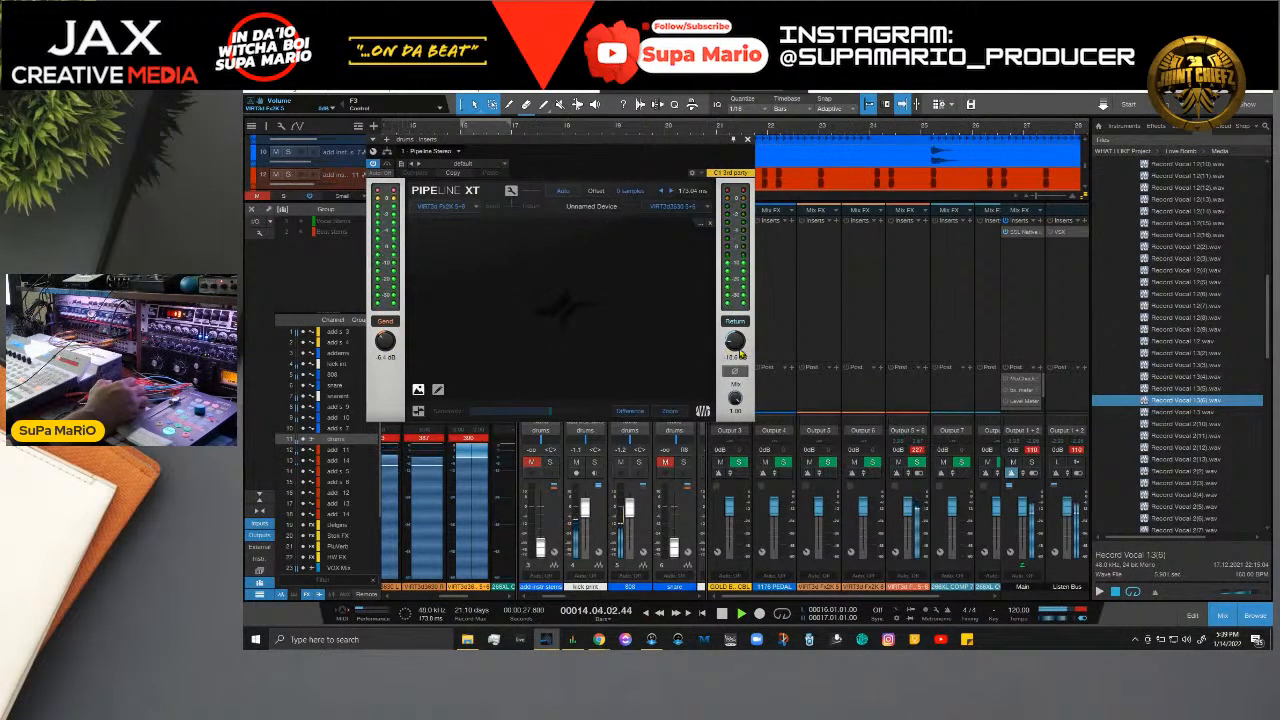
{"action": "scroll", "coordinate": [740, 352], "scroll_direction": "down", "scroll_amount": 2}
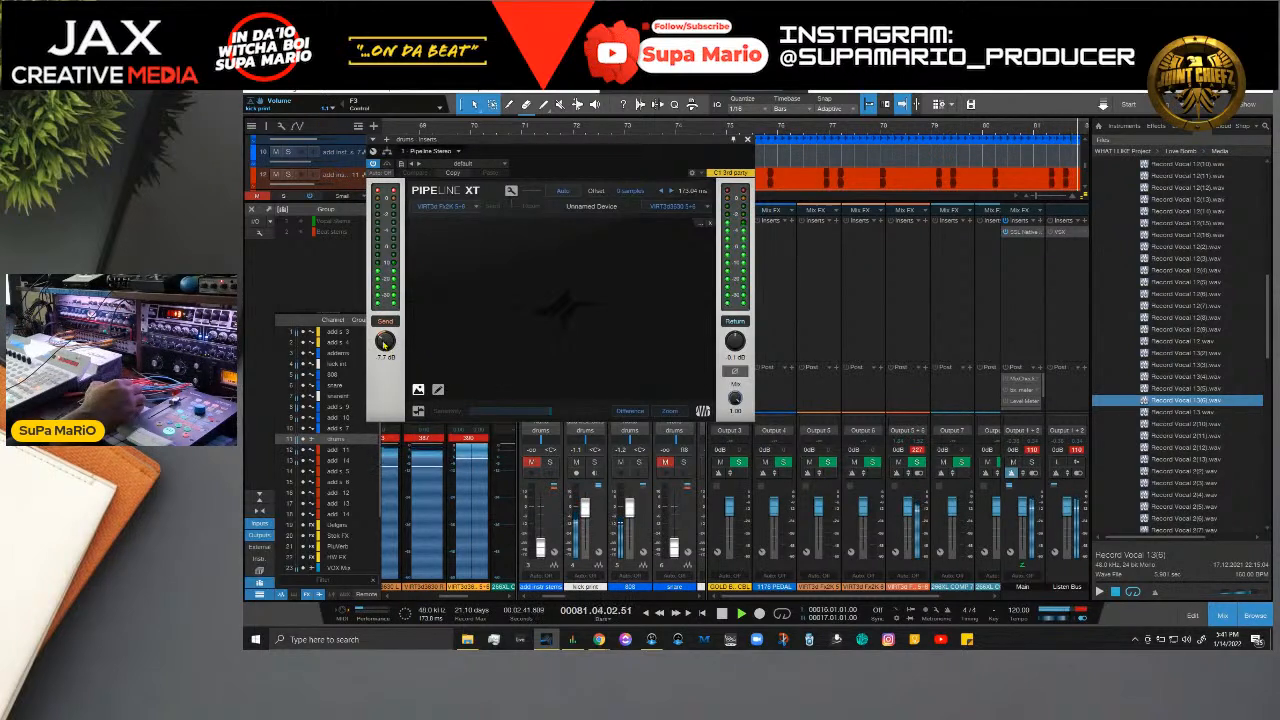
{"action": "scroll", "coordinate": [384, 344], "scroll_direction": "down", "scroll_amount": 1}
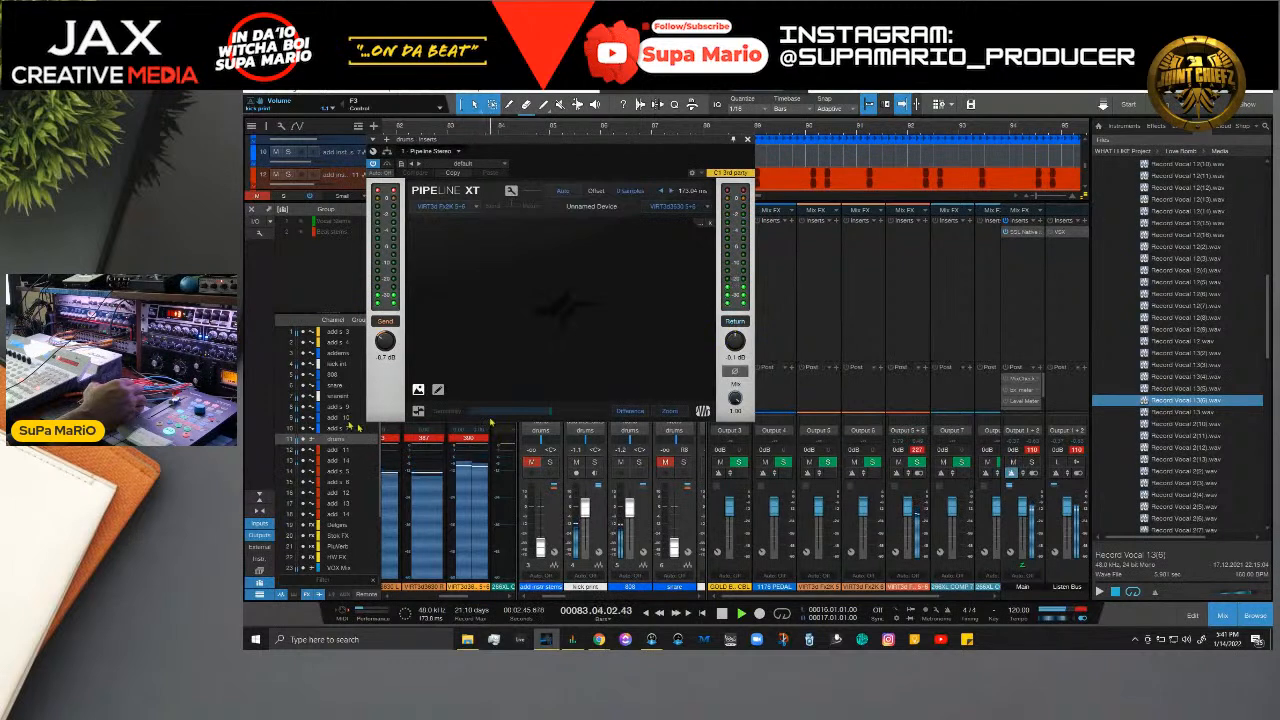
Step: Reset the clip indicator on a VIRT3d3630 input channel and widen the mixer's input section to show all its inputs
{"action": "left_click", "coordinate": [427, 440]}
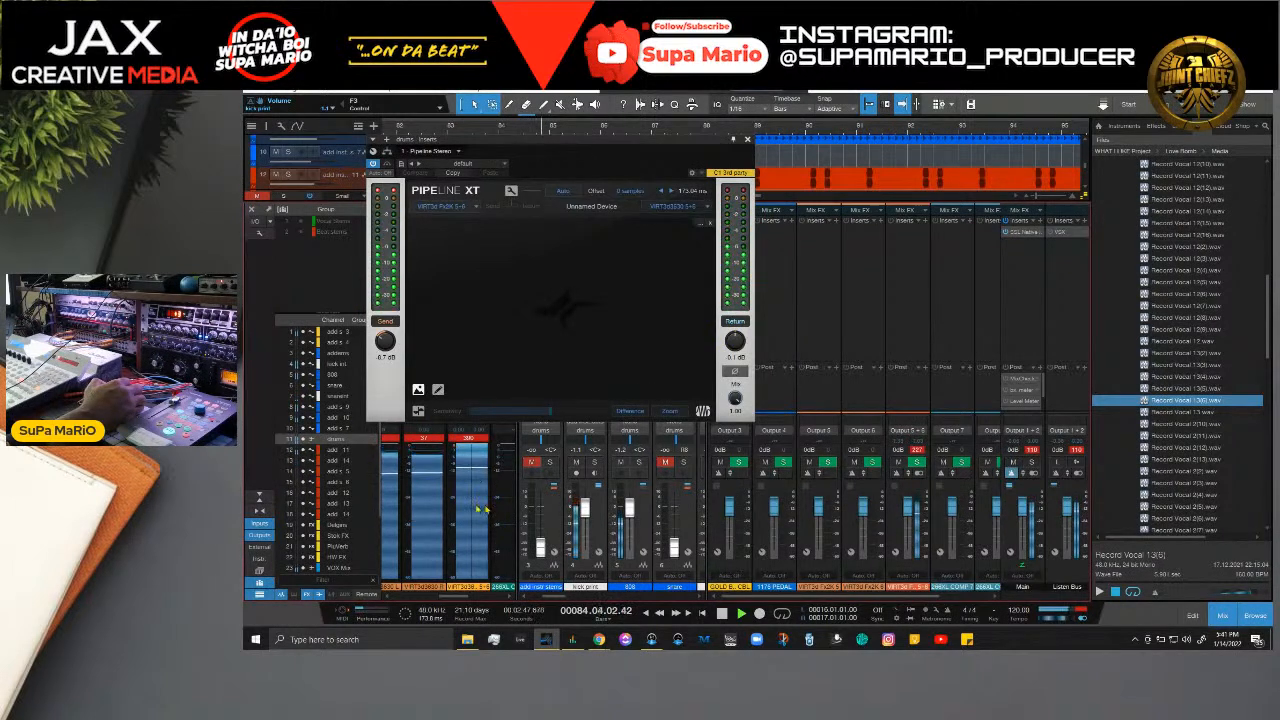
{"action": "left_click_drag", "start_coordinate": [519, 511], "coordinate": [575, 512]}
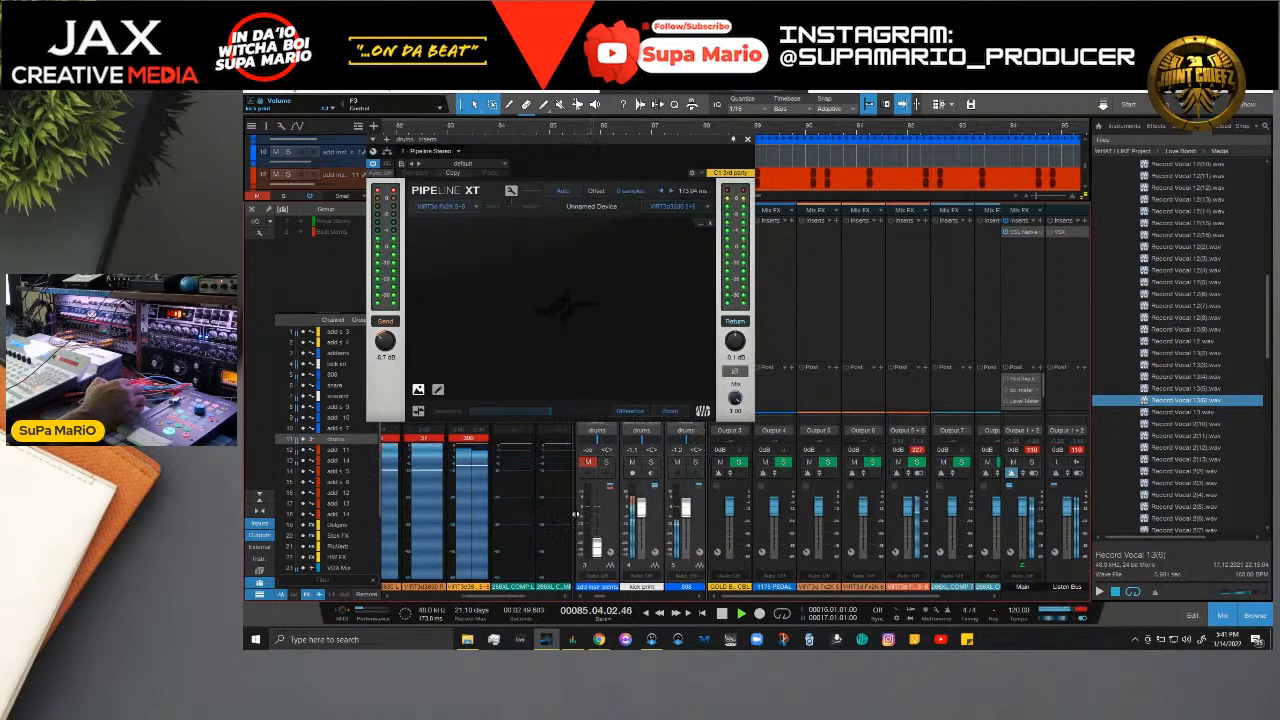
{"action": "left_click_drag", "start_coordinate": [482, 597], "coordinate": [457, 598]}
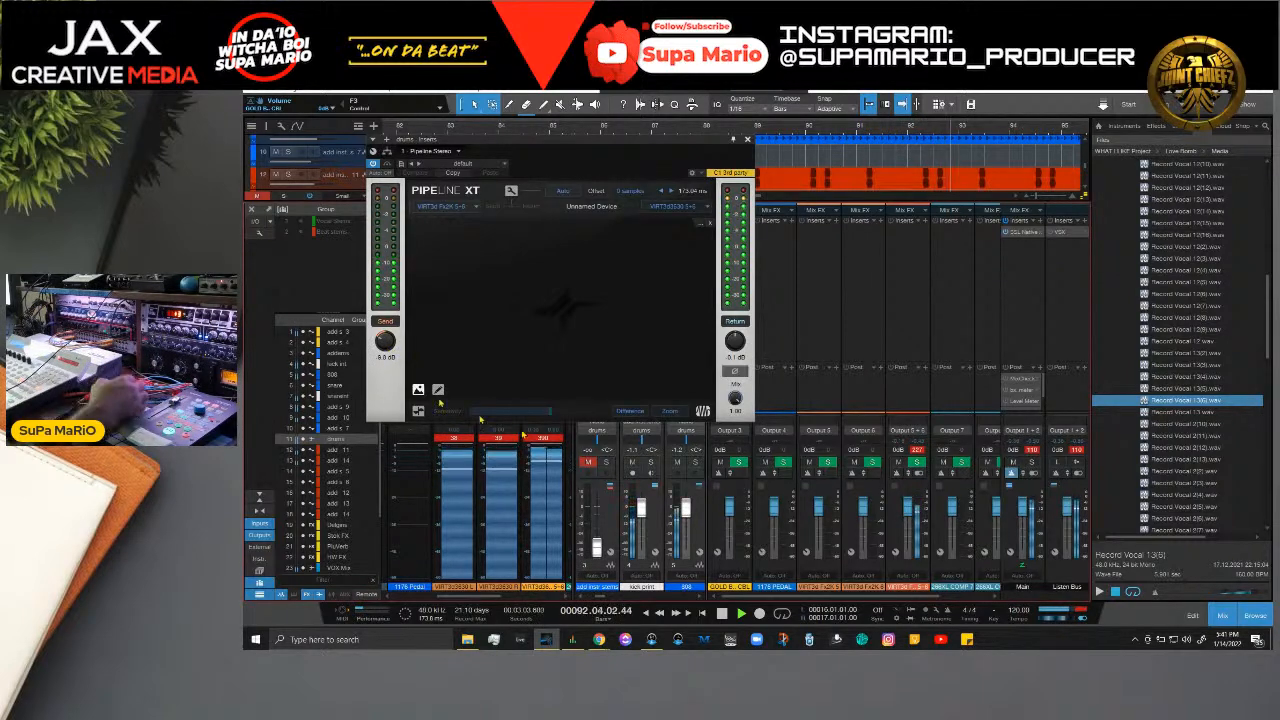
Step: Switch to Focusrite Control and turn off Air on Analogue 5 and Analogue 6
{"action": "left_click", "coordinate": [572, 639]}
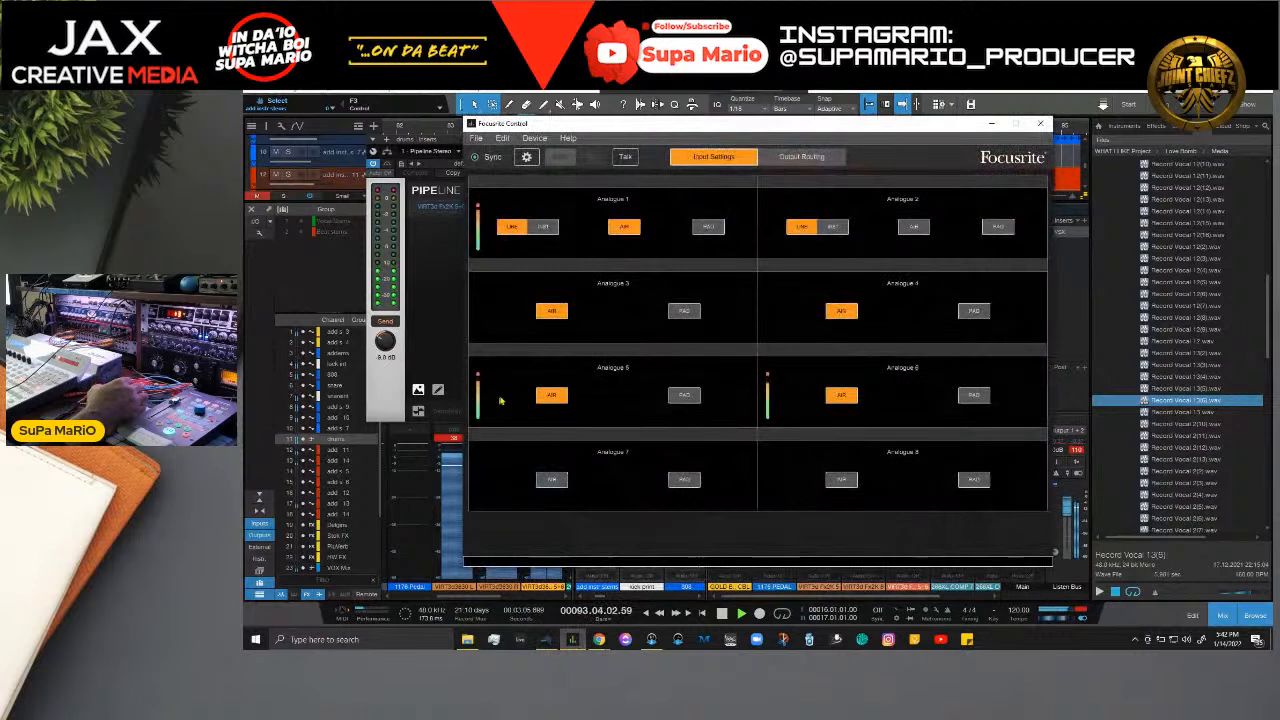
{"action": "left_click", "coordinate": [551, 394]}
{"action": "left_click", "coordinate": [843, 395]}
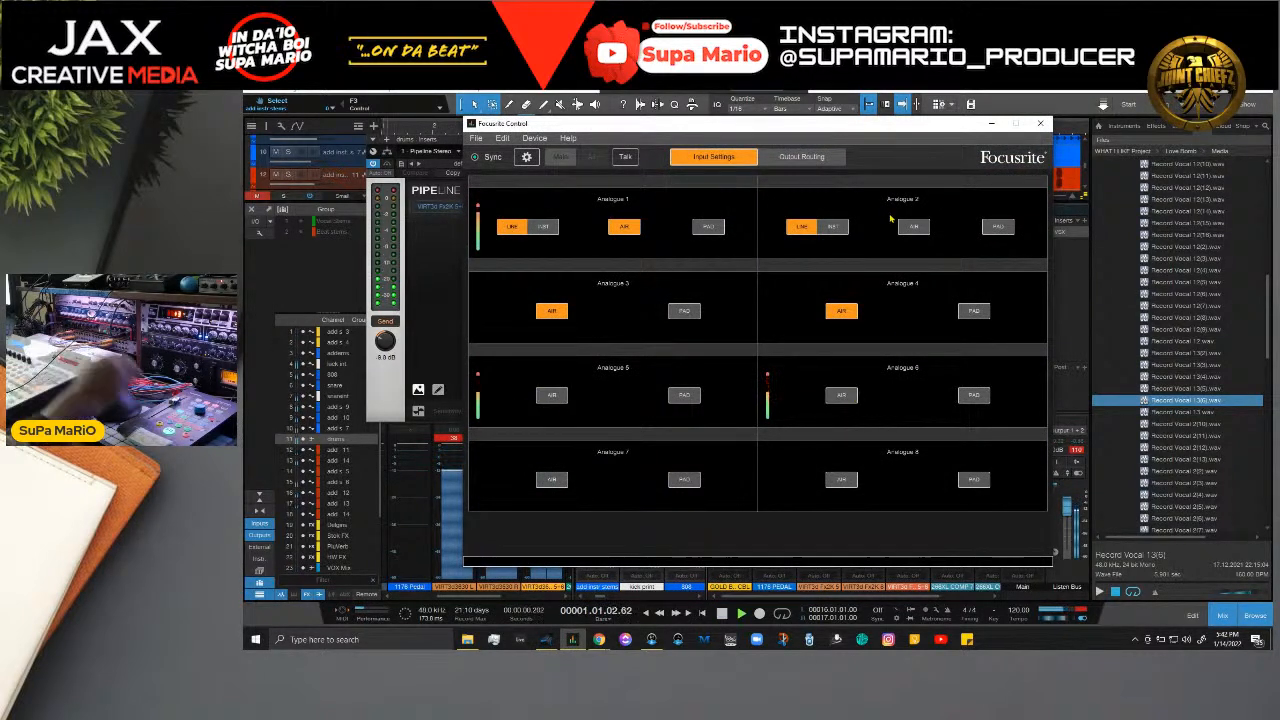
{"action": "left_click", "coordinate": [992, 124]}
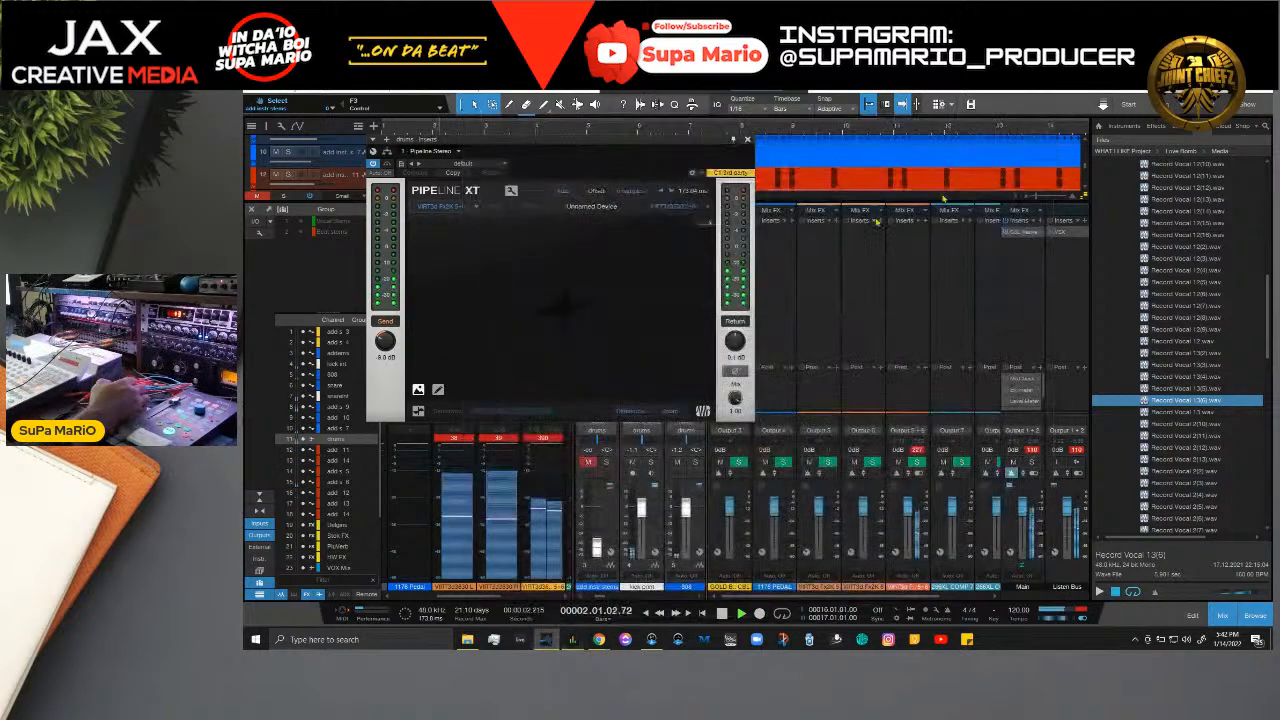
Step: Move the Pipeline XT window aside and turn Air back on for Analogue 5 and Analogue 6 in Focusrite Control
{"action": "left_click_drag", "start_coordinate": [707, 148], "coordinate": [952, 240]}
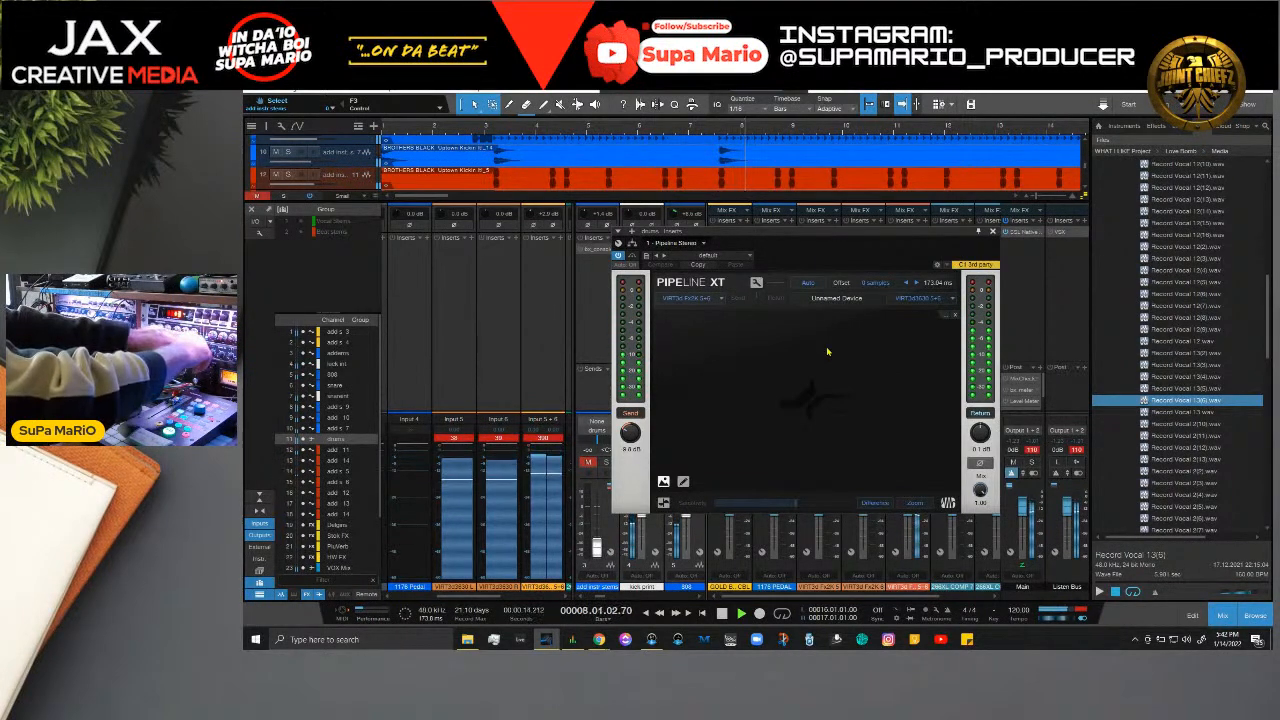
{"action": "left_click", "coordinate": [572, 639]}
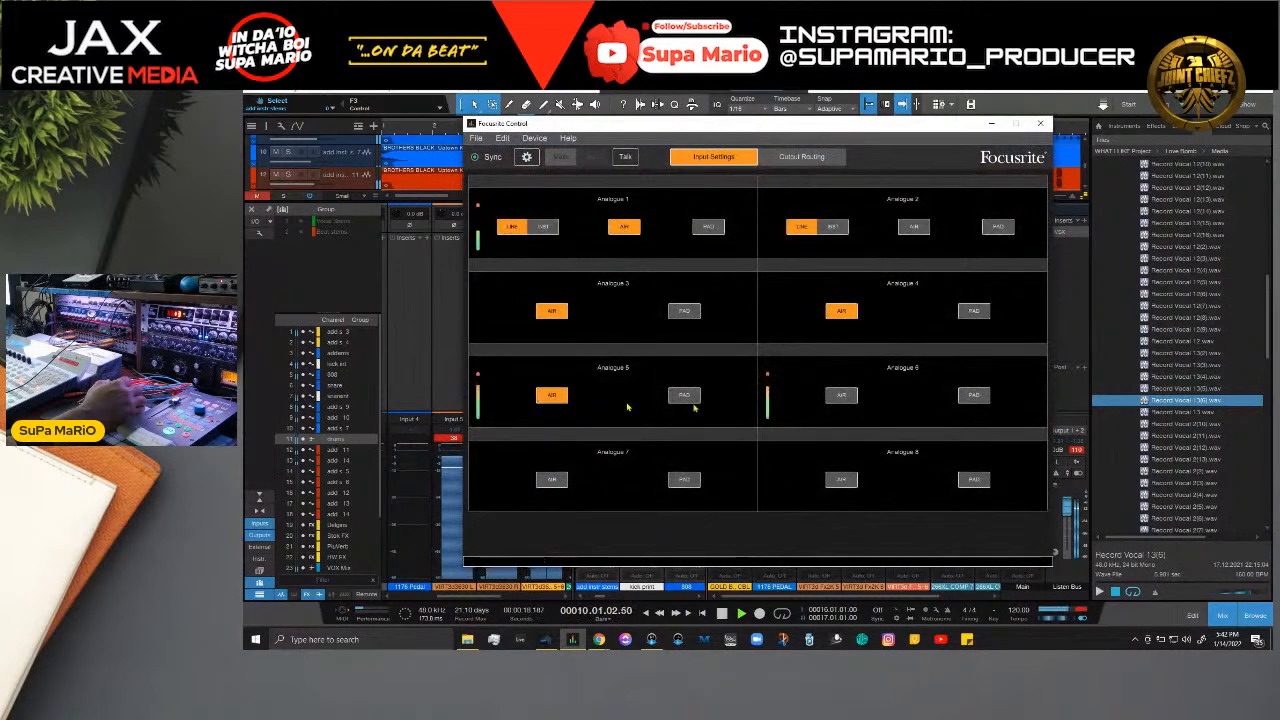
{"action": "left_click", "coordinate": [841, 394]}
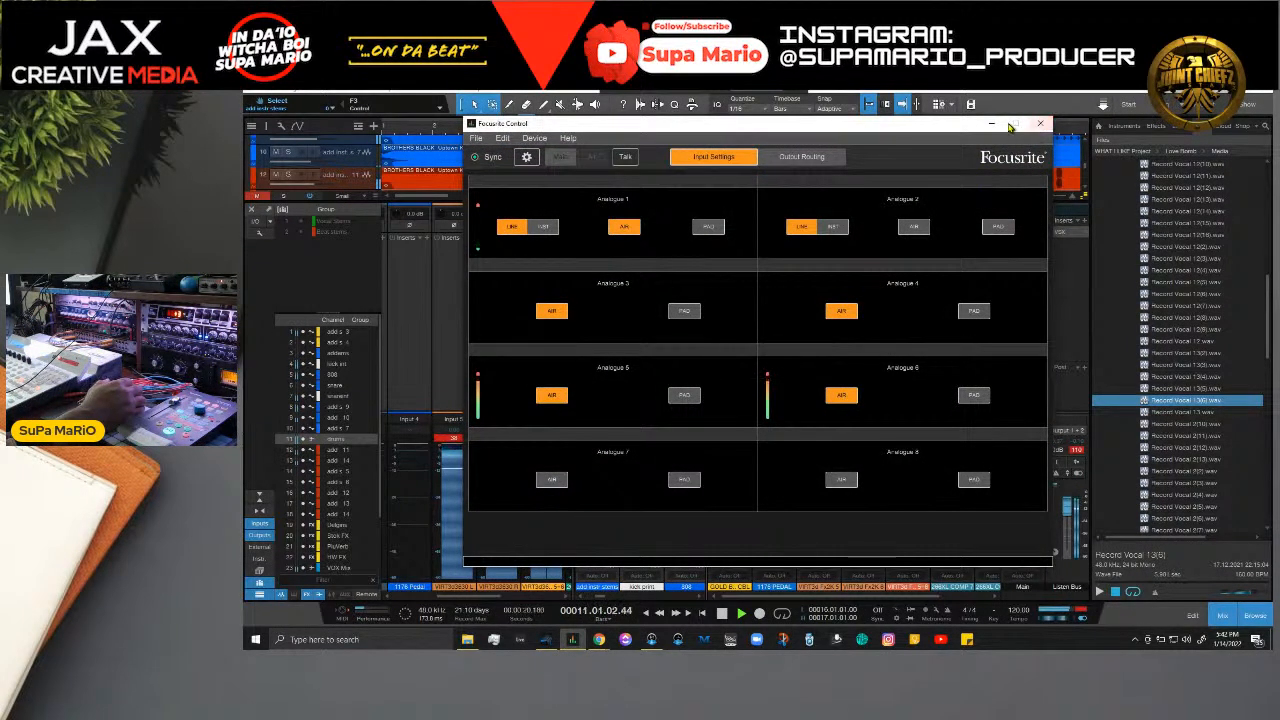
{"action": "left_click", "coordinate": [1040, 123]}
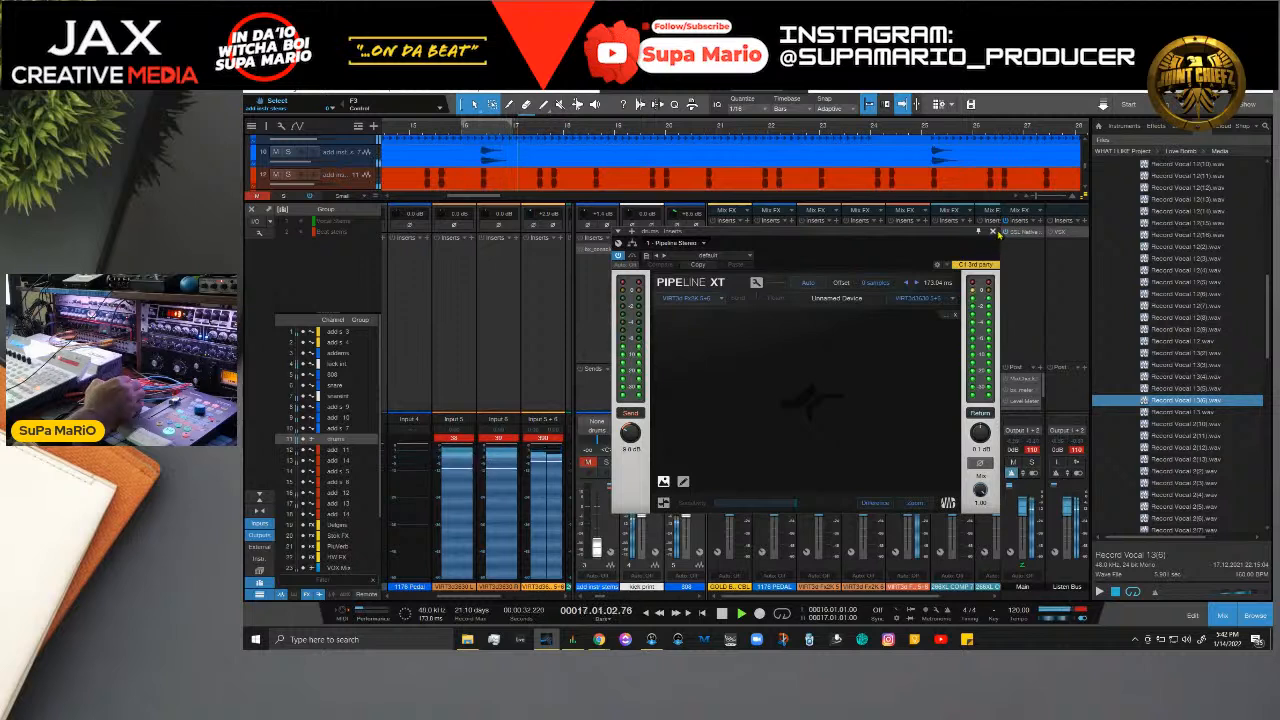
Step: Audition the drums bus through its first Pipeline XT, starting and stopping playback to compare the processed sound
{"action": "key", "text": "space"}
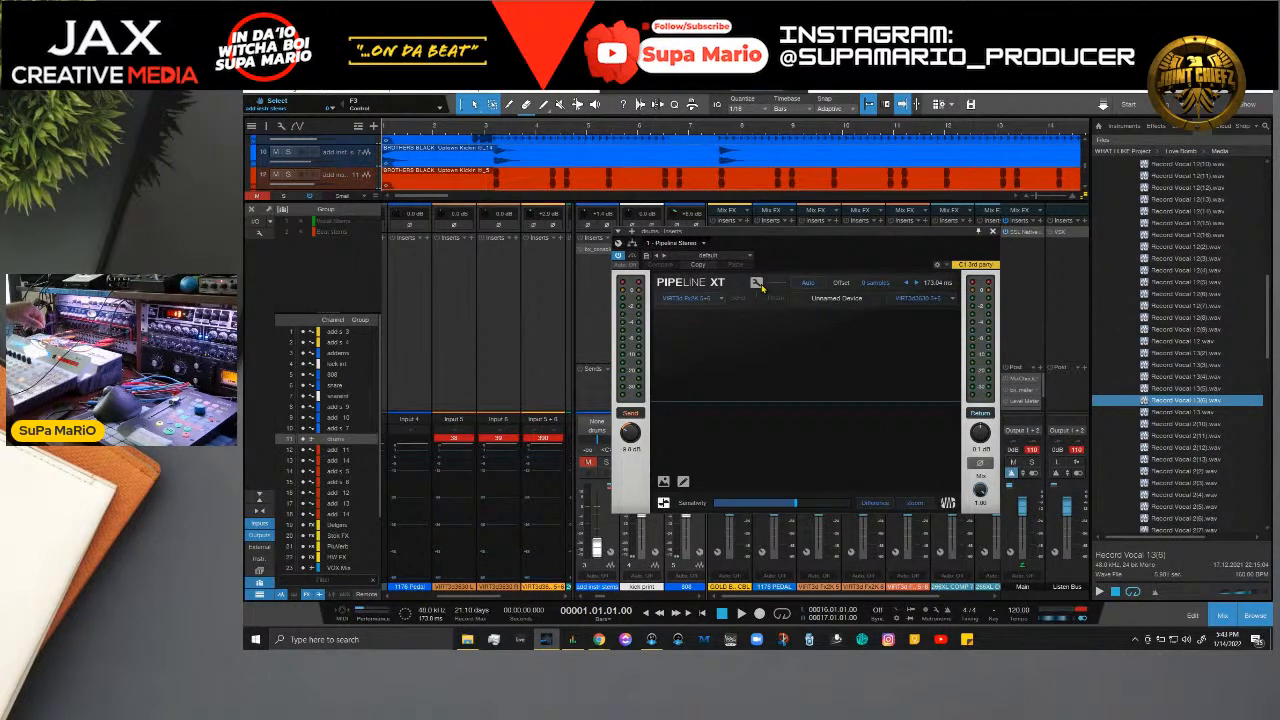
{"action": "key", "text": "space"}
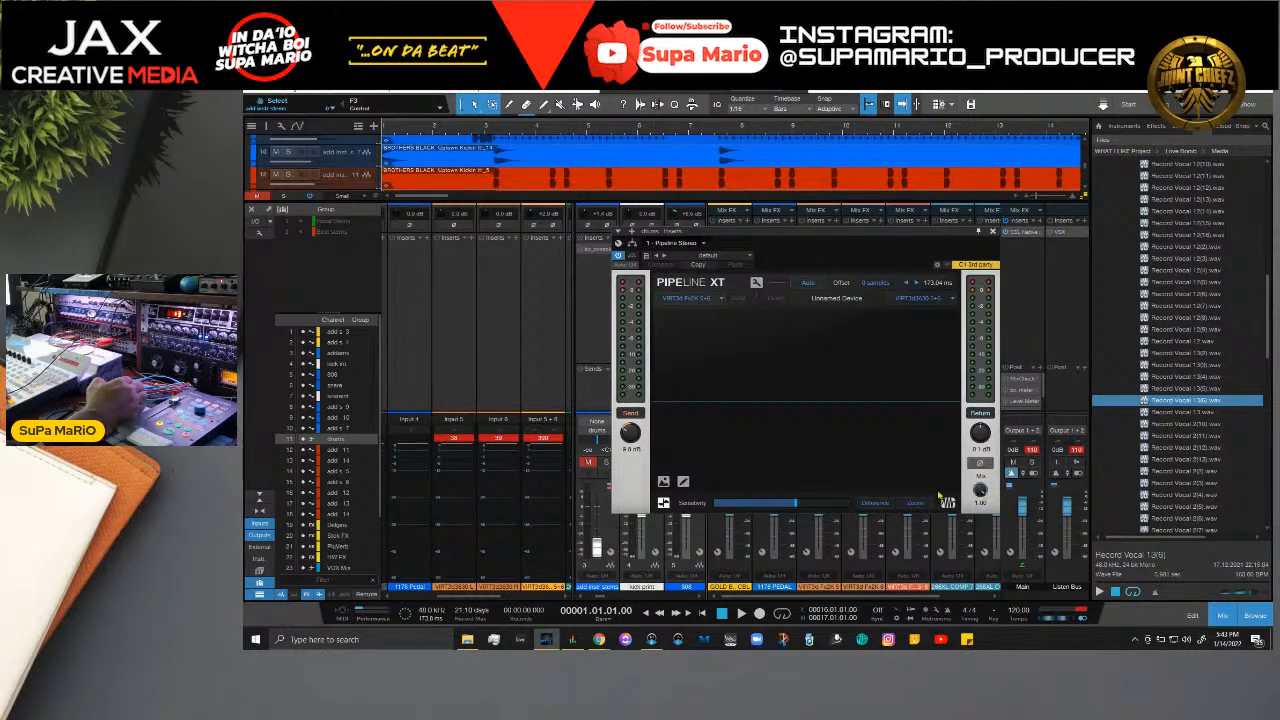
{"action": "key", "text": "space"}
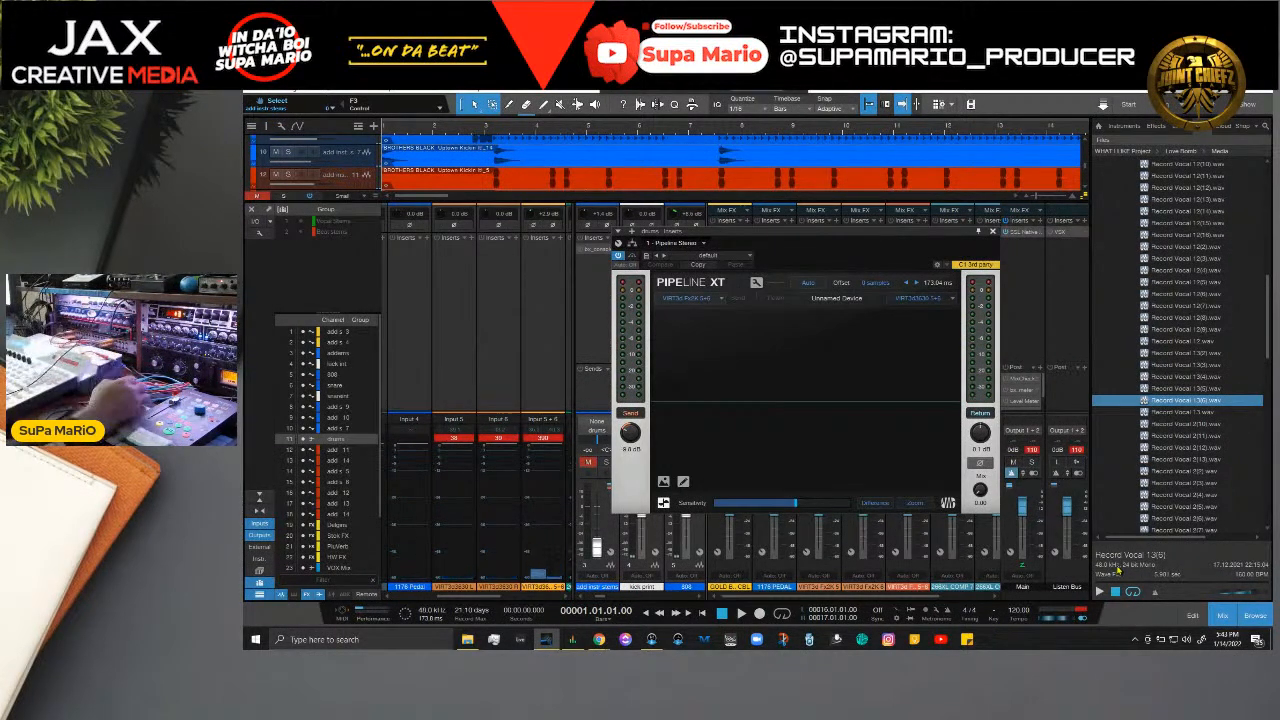
Step: Close the first Pipeline XT, insert a second Pipeline Stereo on the drums bus and briefly play the song
{"action": "left_click", "coordinate": [993, 233]}
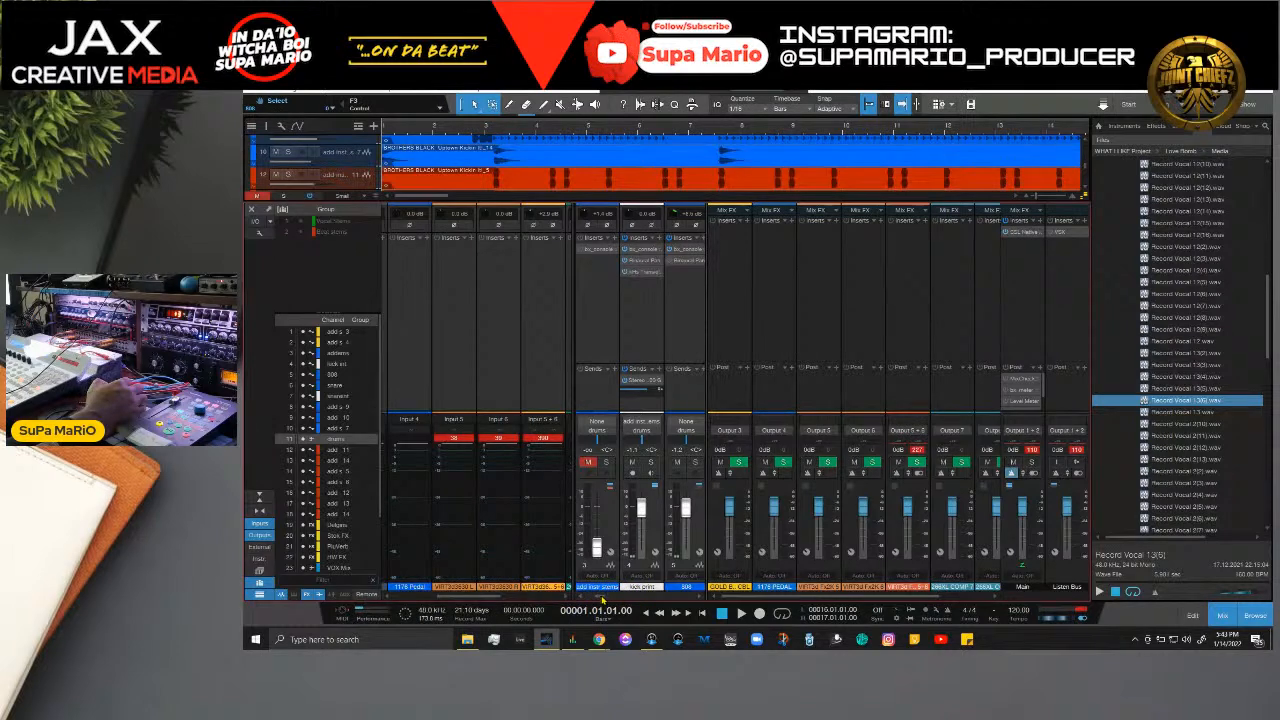
{"action": "left_click_drag", "start_coordinate": [602, 597], "coordinate": [618, 599]}
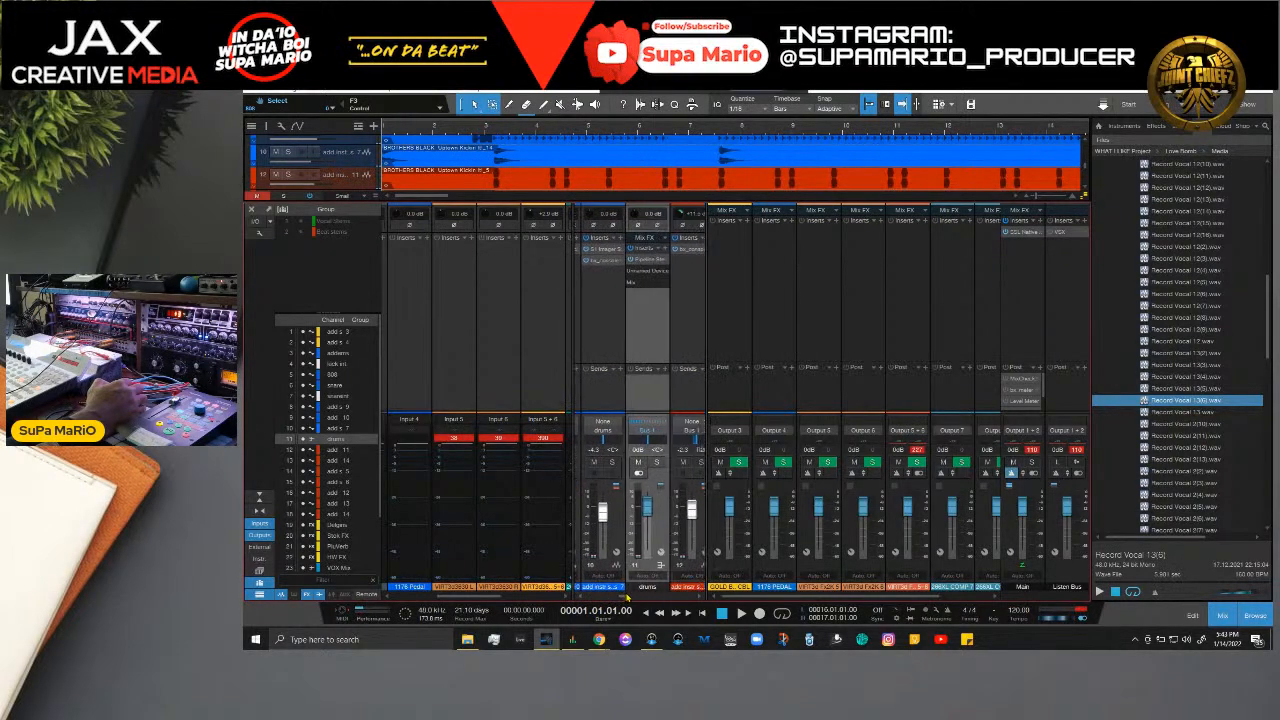
{"action": "left_click", "coordinate": [667, 257]}
{"action": "left_click", "coordinate": [734, 313]}
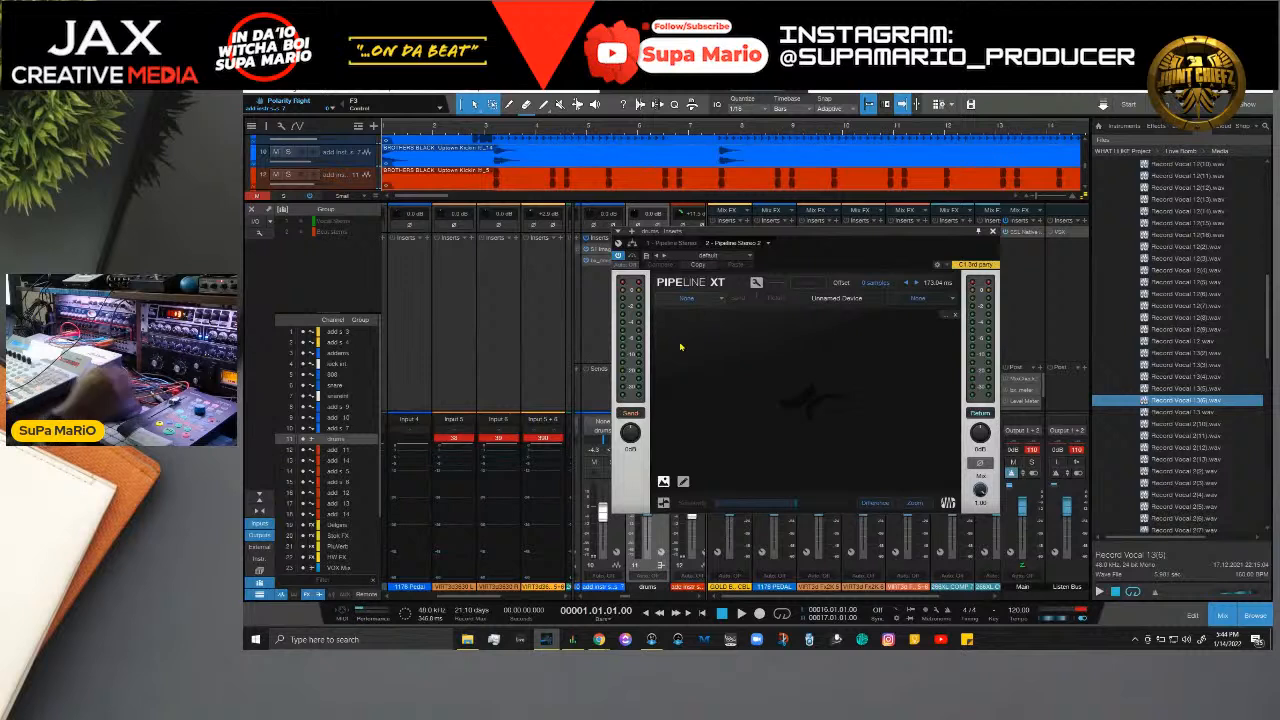
{"action": "key", "text": "space"}
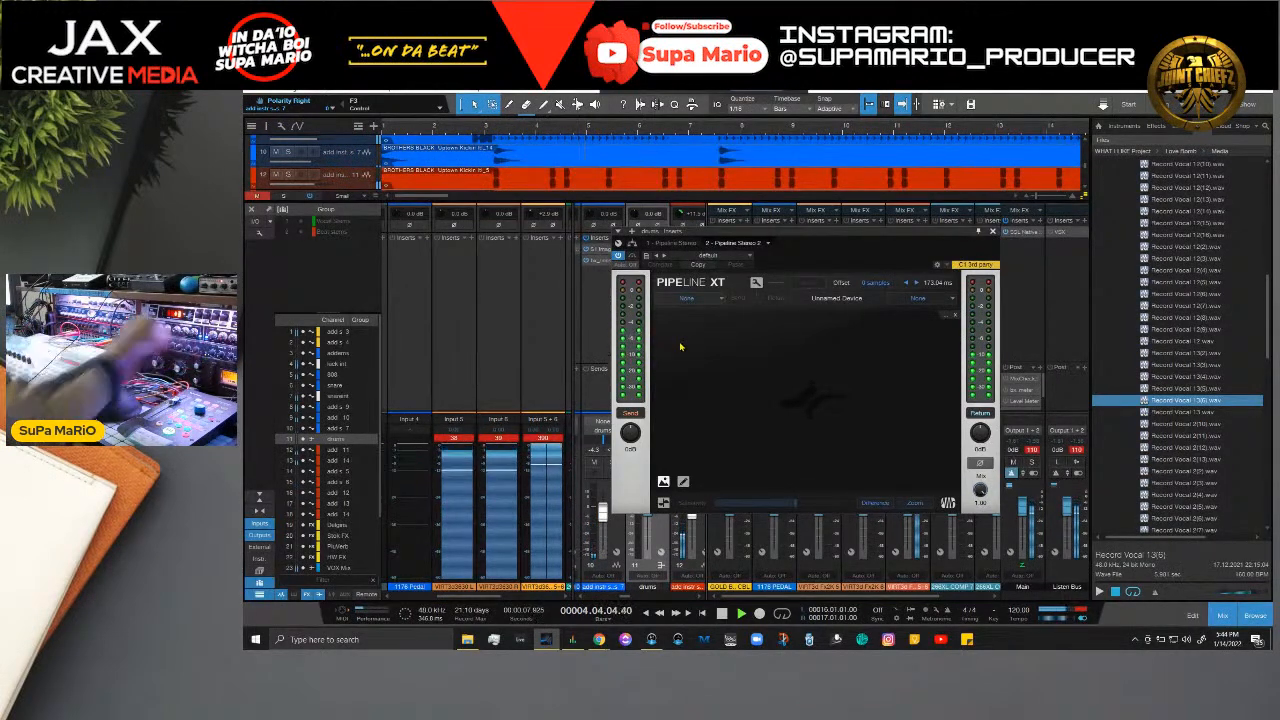
{"action": "key", "text": "space"}
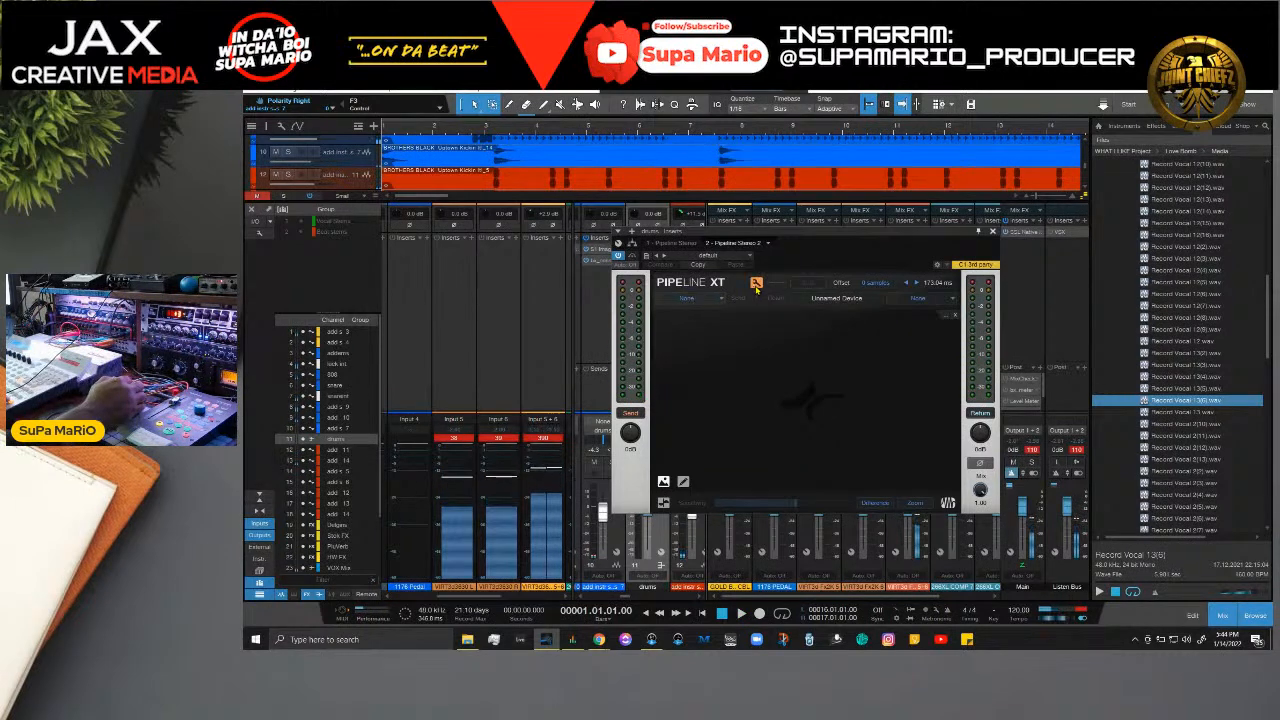
Step: Set the second Pipeline's send and return to 266XL COMP 7+8, ping the hardware loop and start playback
{"action": "left_click", "coordinate": [704, 300]}
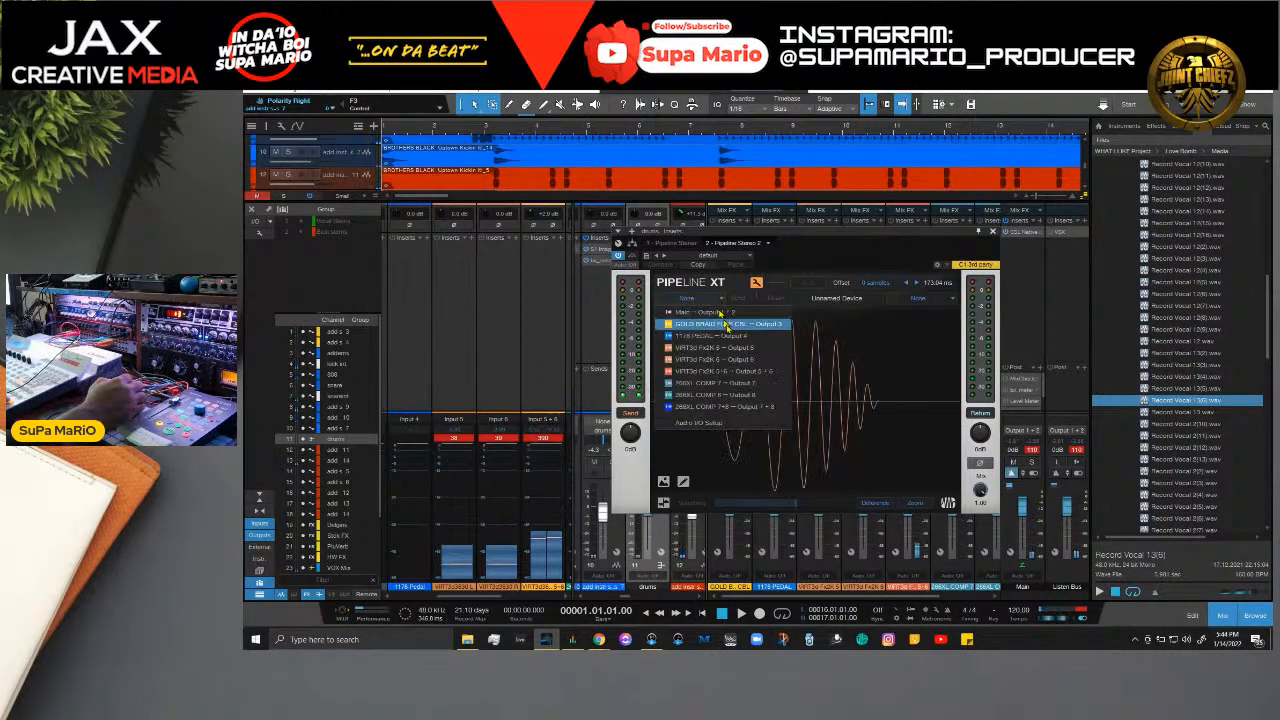
{"action": "left_click", "coordinate": [740, 408]}
{"action": "left_click", "coordinate": [940, 300]}
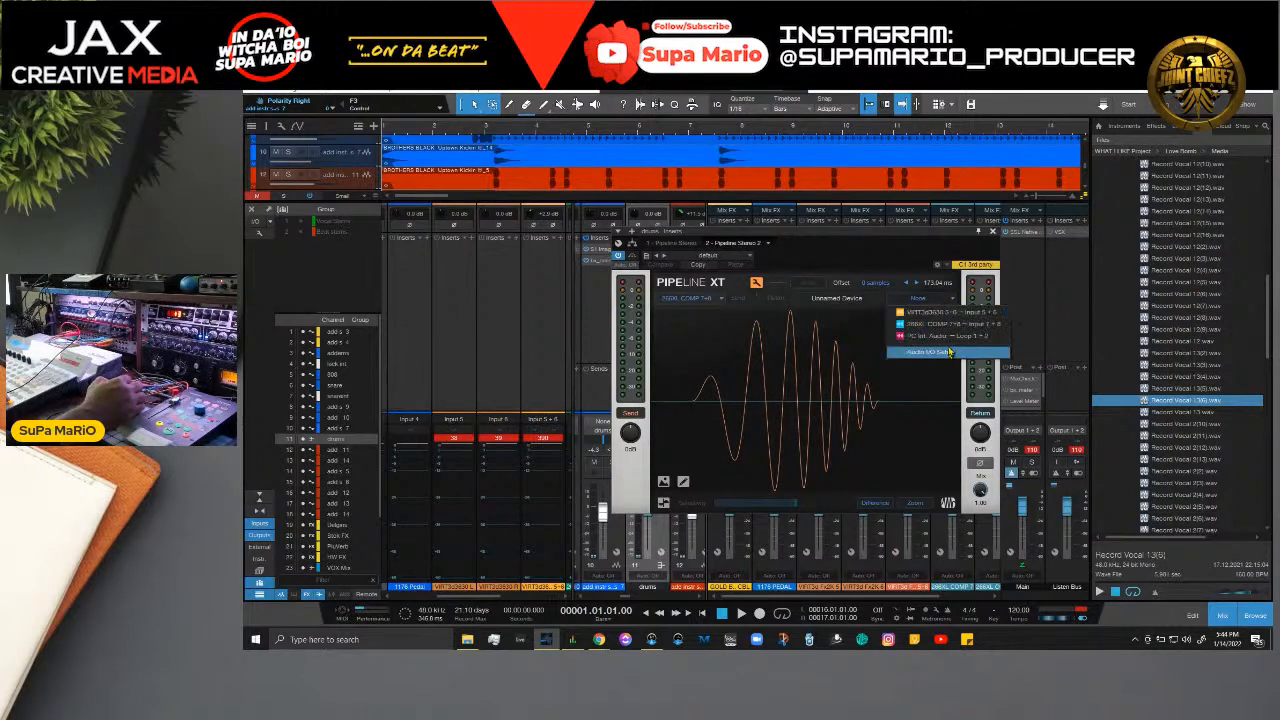
{"action": "left_click", "coordinate": [956, 340]}
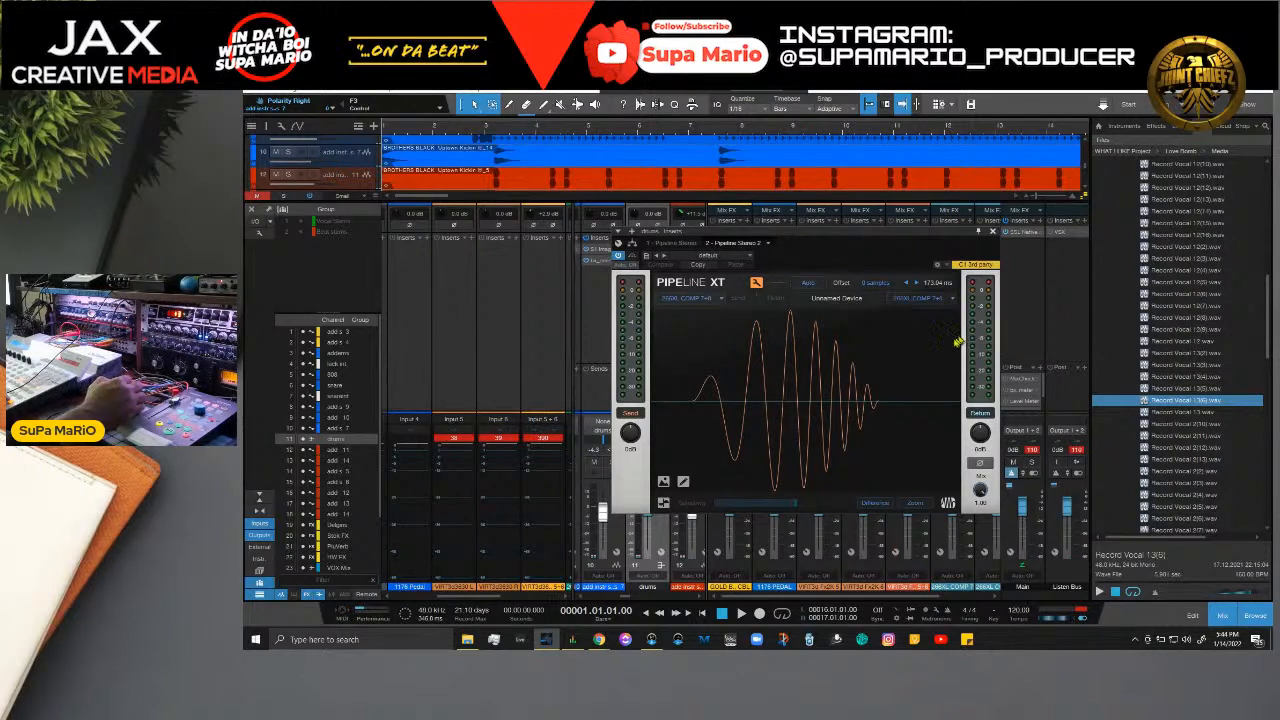
{"action": "left_click", "coordinate": [756, 284]}
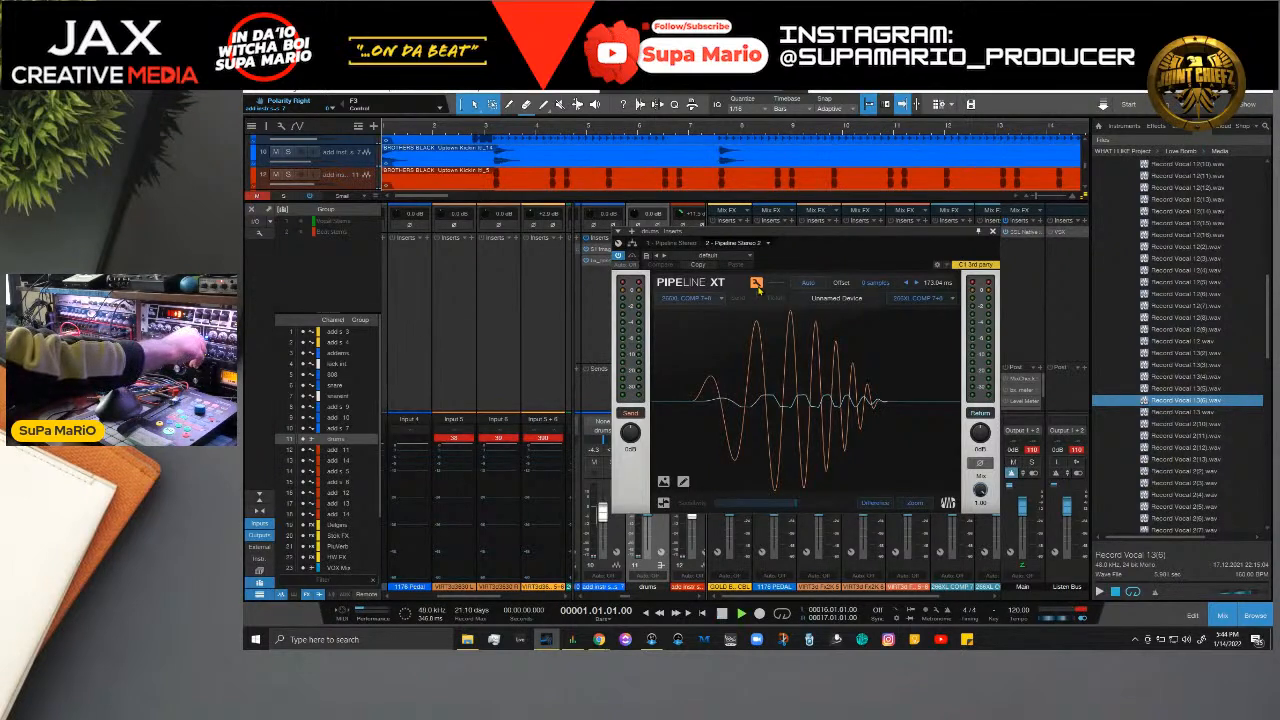
{"action": "key", "text": "space"}
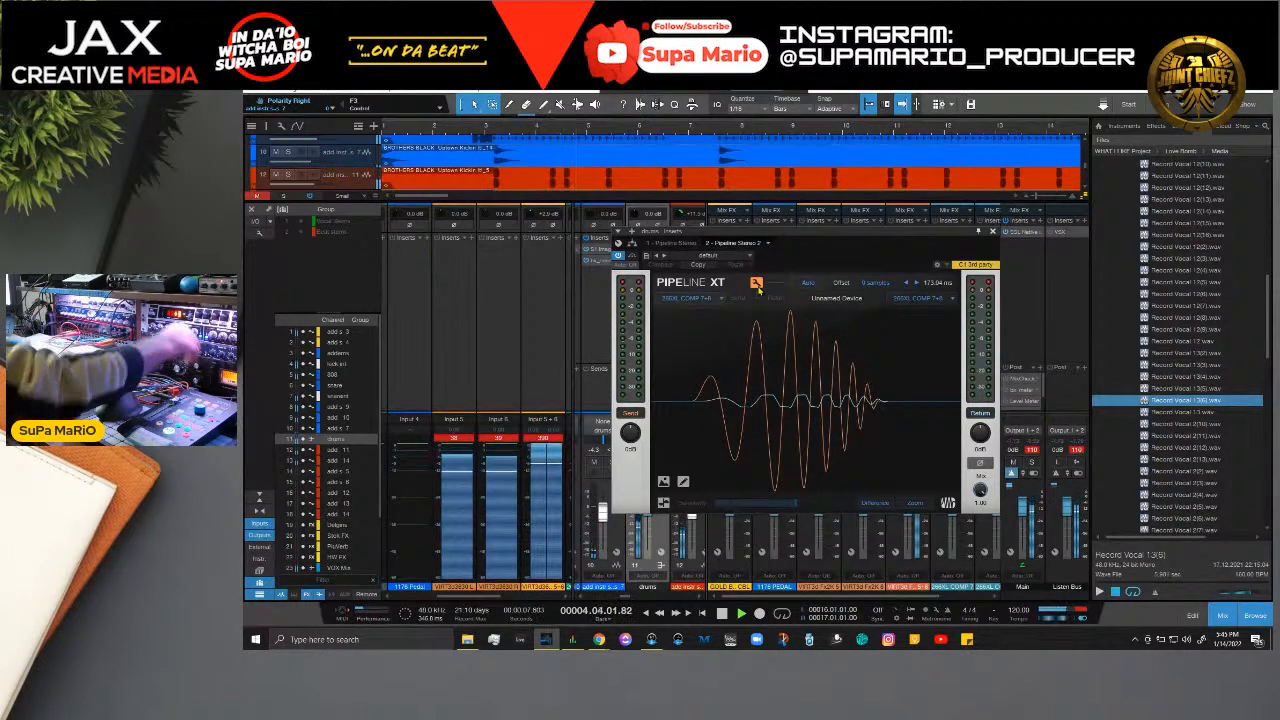
Step: Turn off the second Pipeline's ping and audition the drums bus through the hardware, starting and stopping playback to compare
{"action": "left_click", "coordinate": [757, 284]}
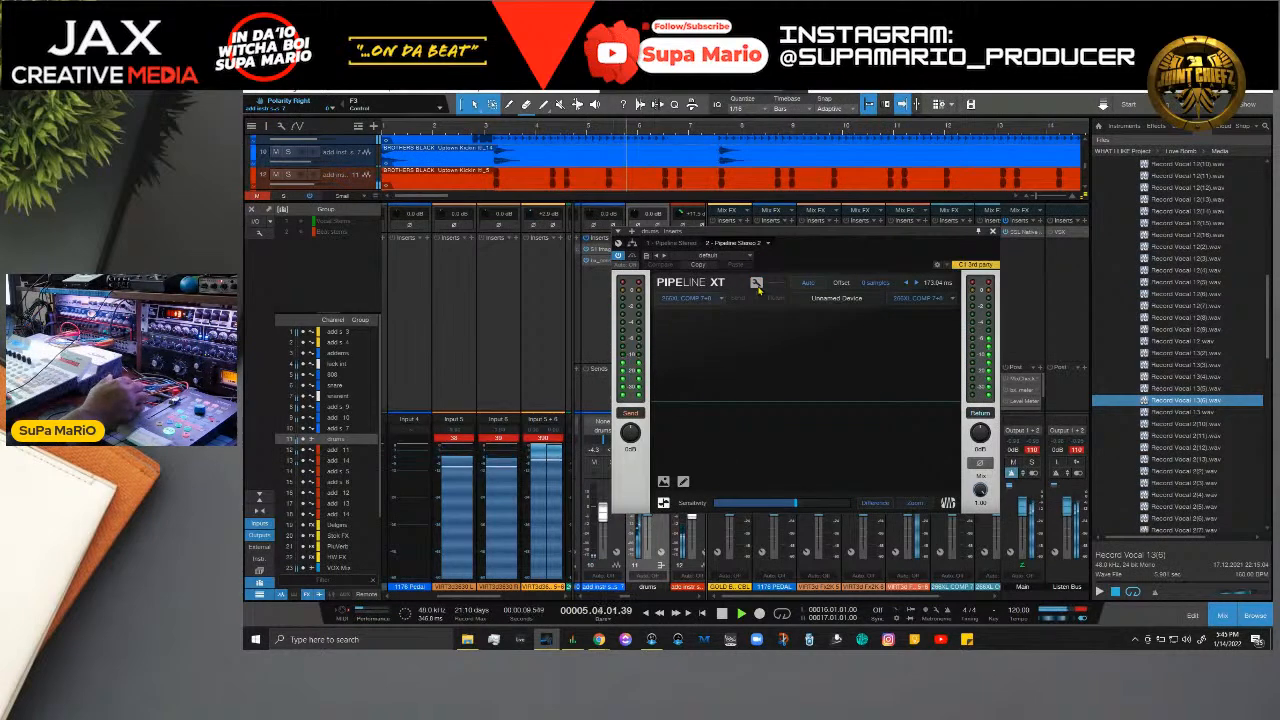
{"action": "key", "text": "space"}
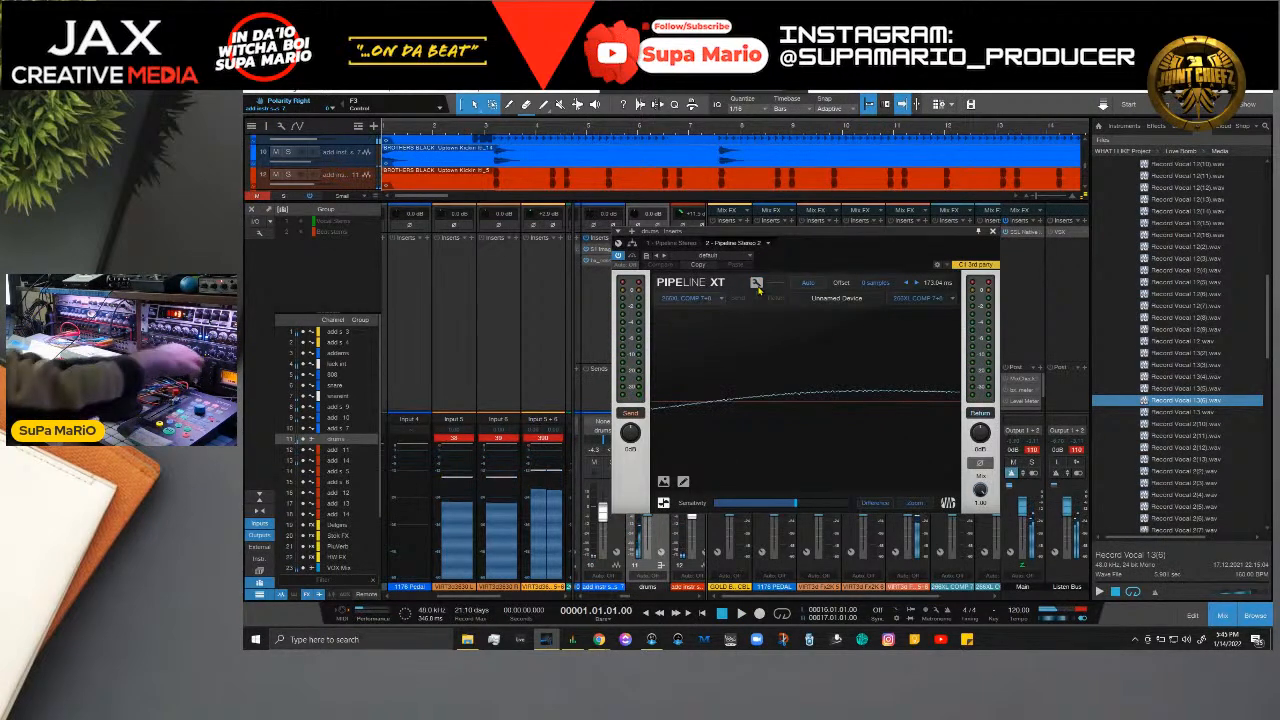
{"action": "key", "text": "space"}
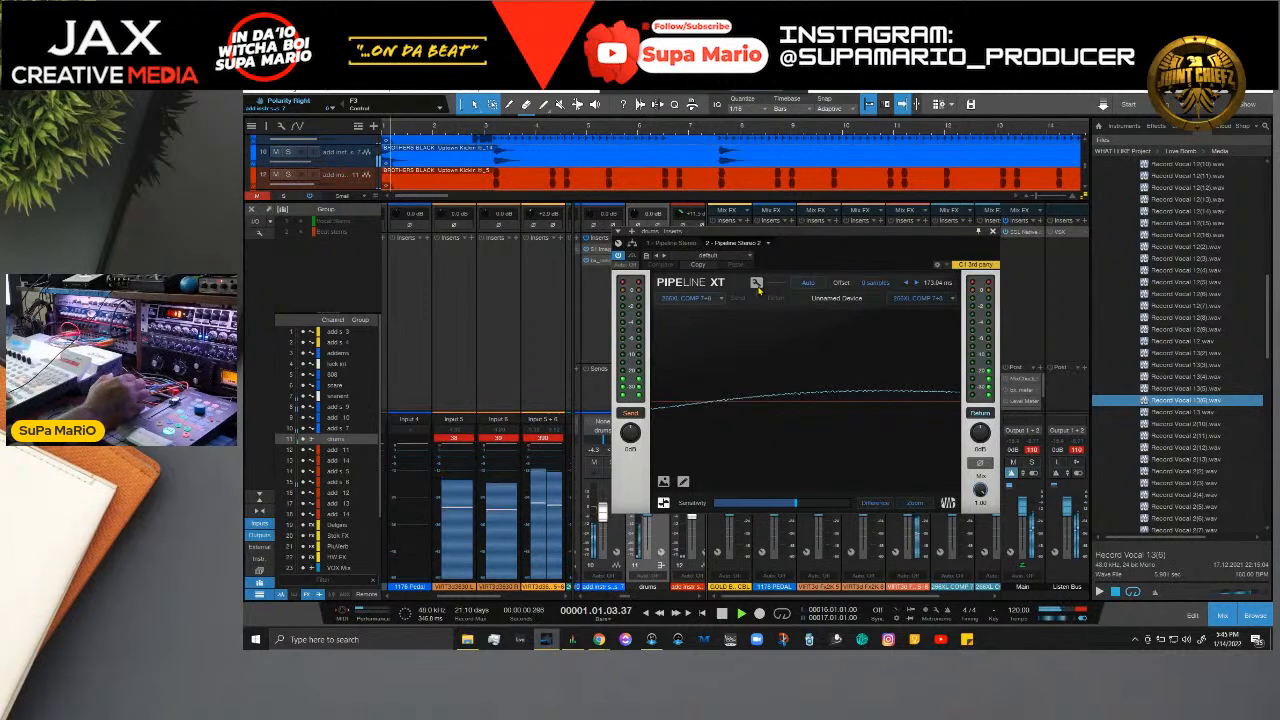
{"action": "key", "text": "space"}
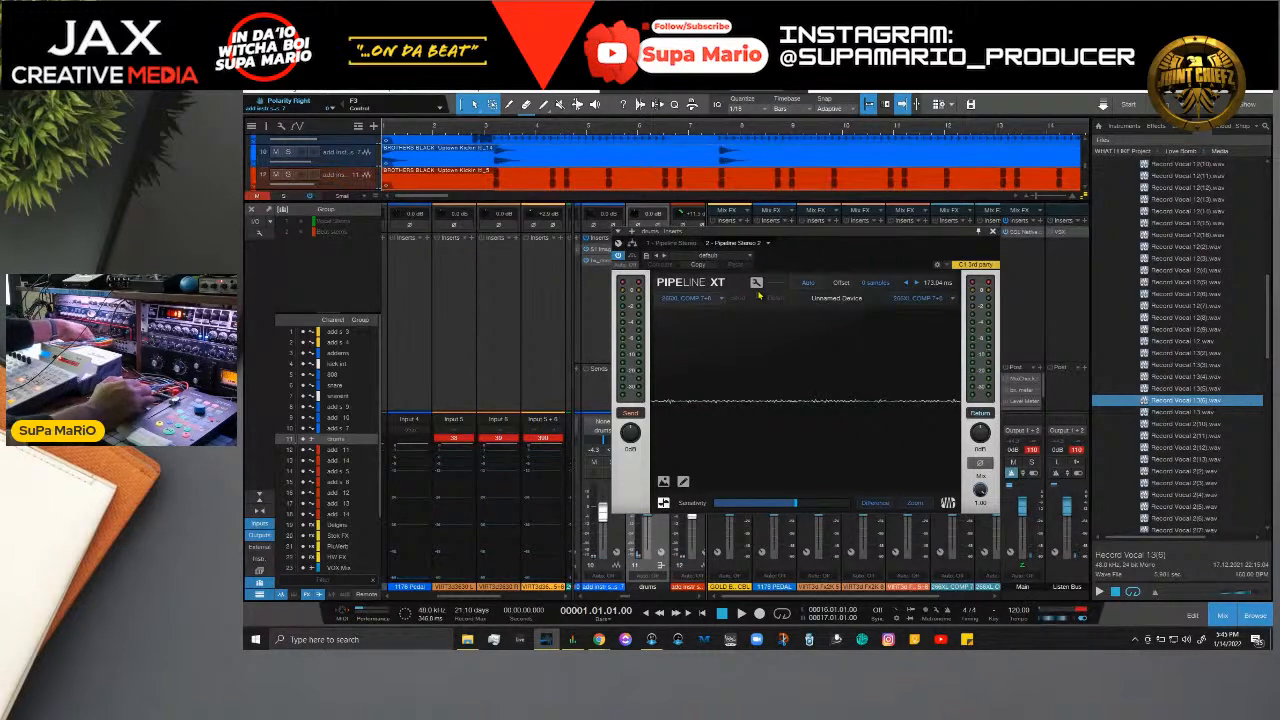
{"action": "key", "text": "space"}
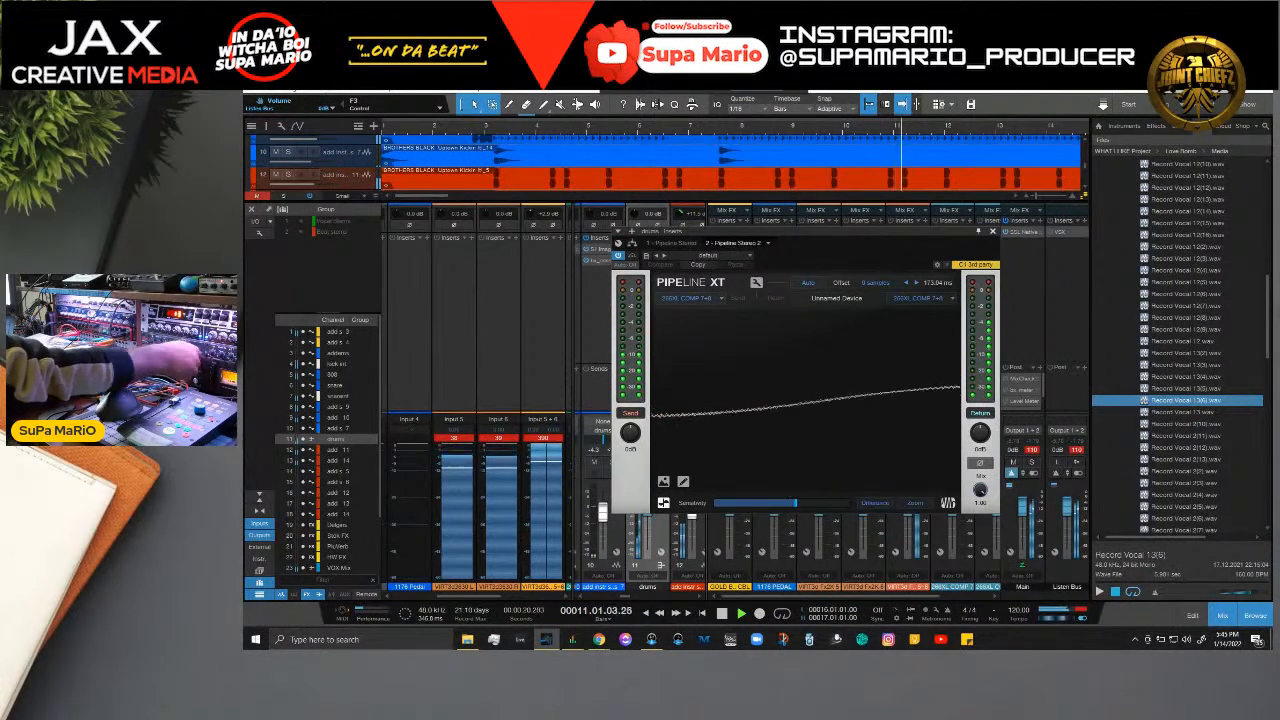
{"action": "key", "text": "space"}
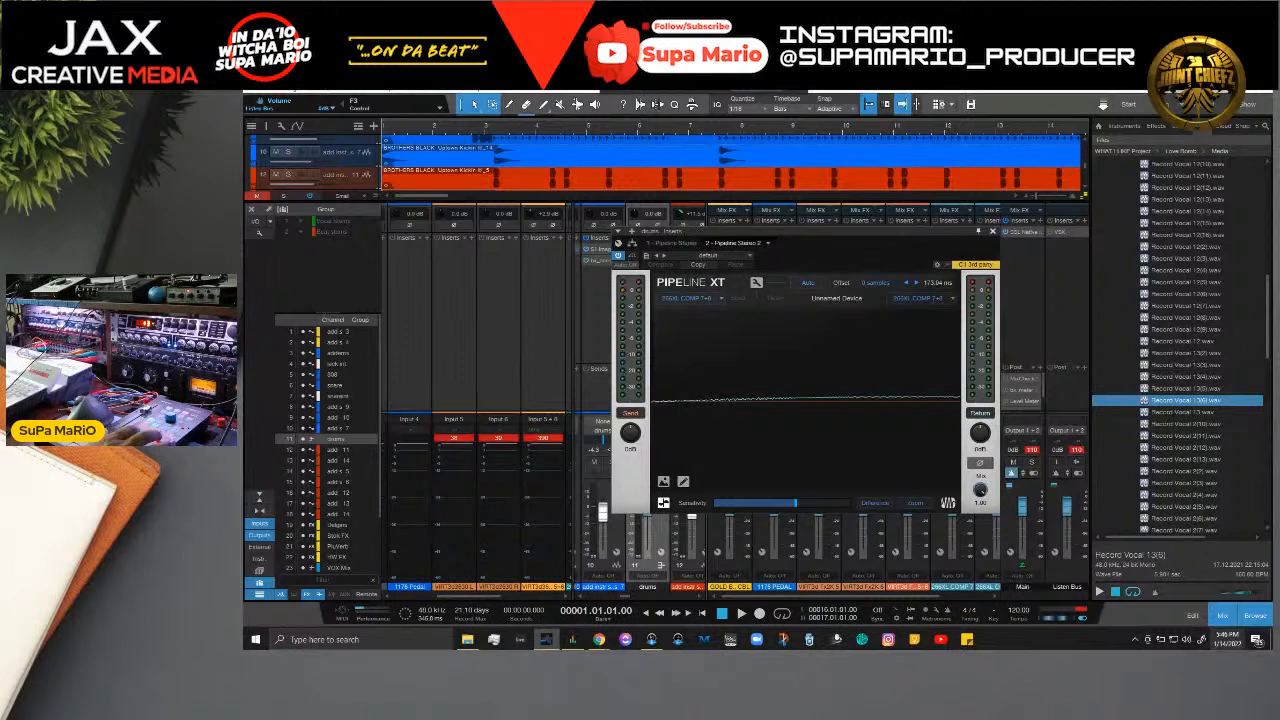
{"action": "key", "text": "space"}
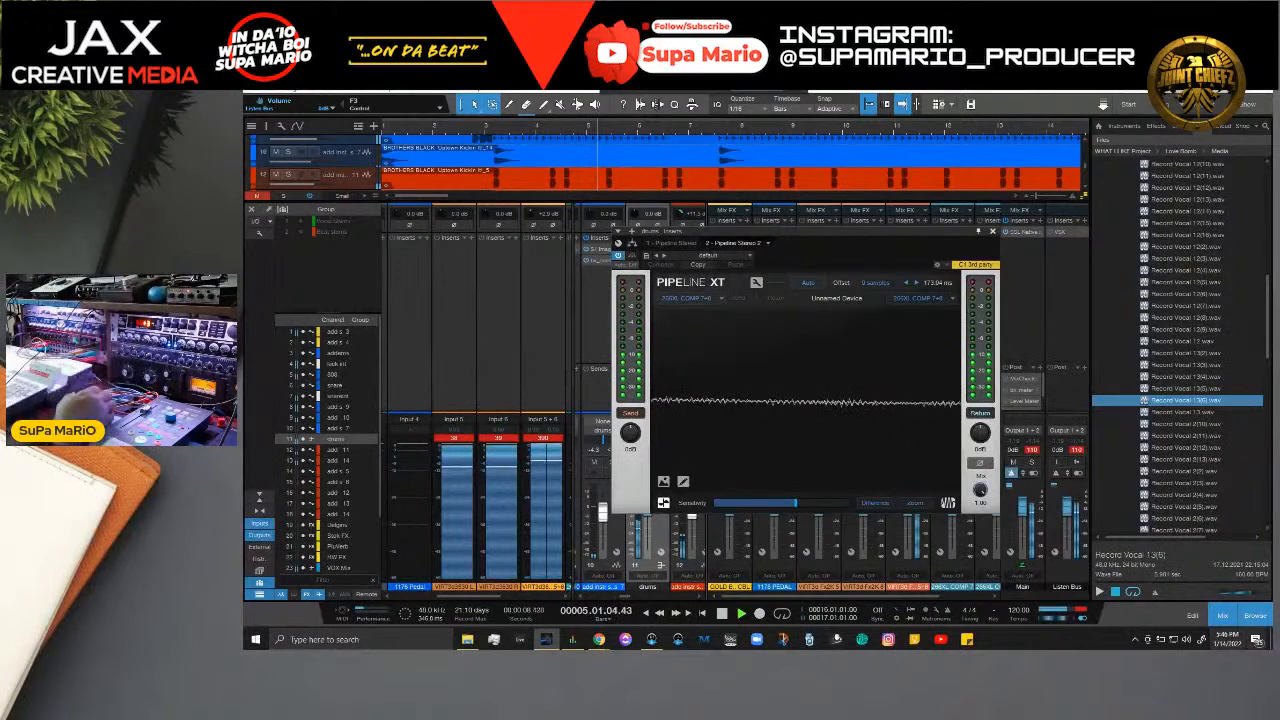
Step: Ping the second Pipeline's hardware loop once more, play the song through it, and close the Pipeline XT window
{"action": "key", "text": "space"}
{"action": "left_click", "coordinate": [756, 283]}
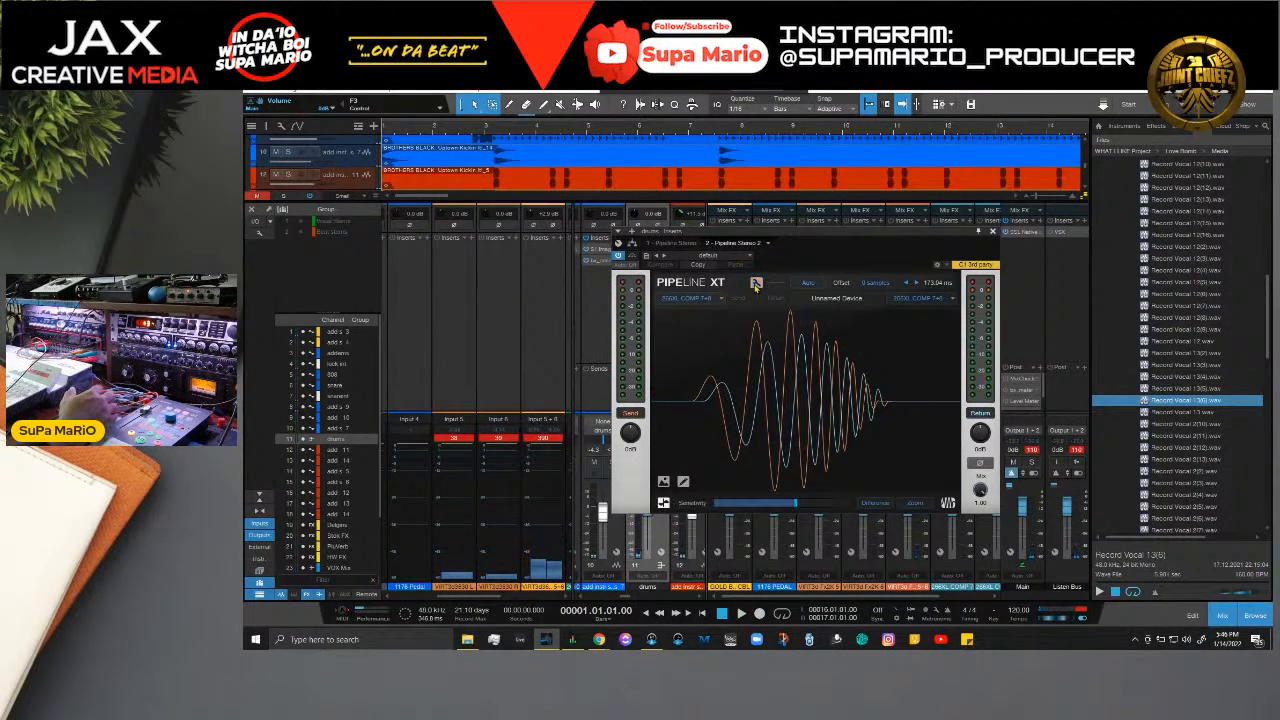
{"action": "left_click", "coordinate": [756, 283]}
{"action": "key", "text": "space"}
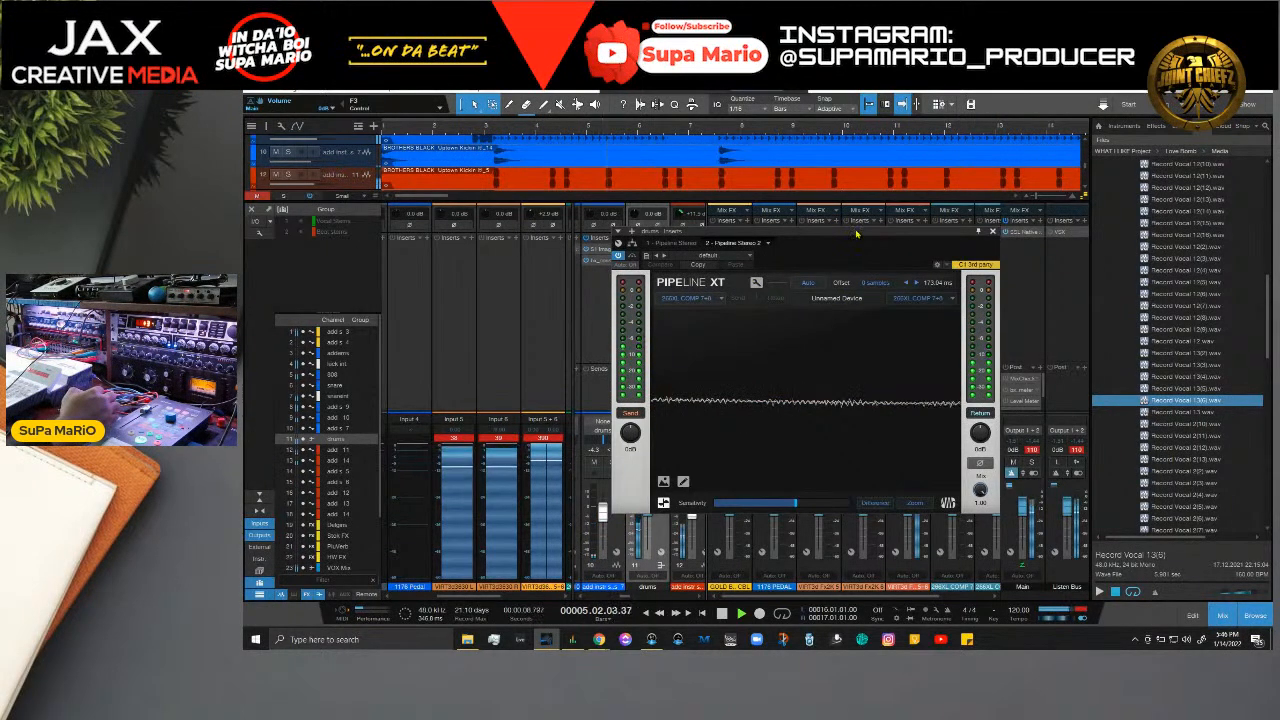
{"action": "left_click_drag", "start_coordinate": [797, 243], "coordinate": [449, 266]}
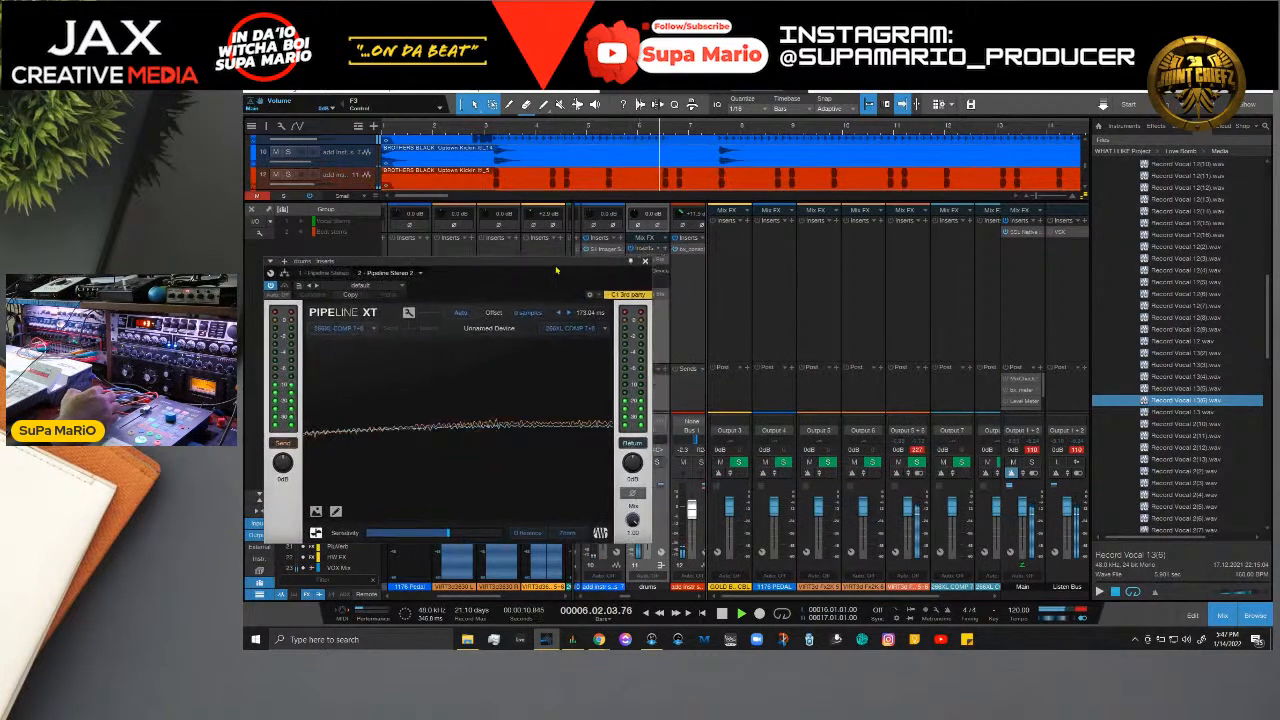
{"action": "key", "text": "space"}
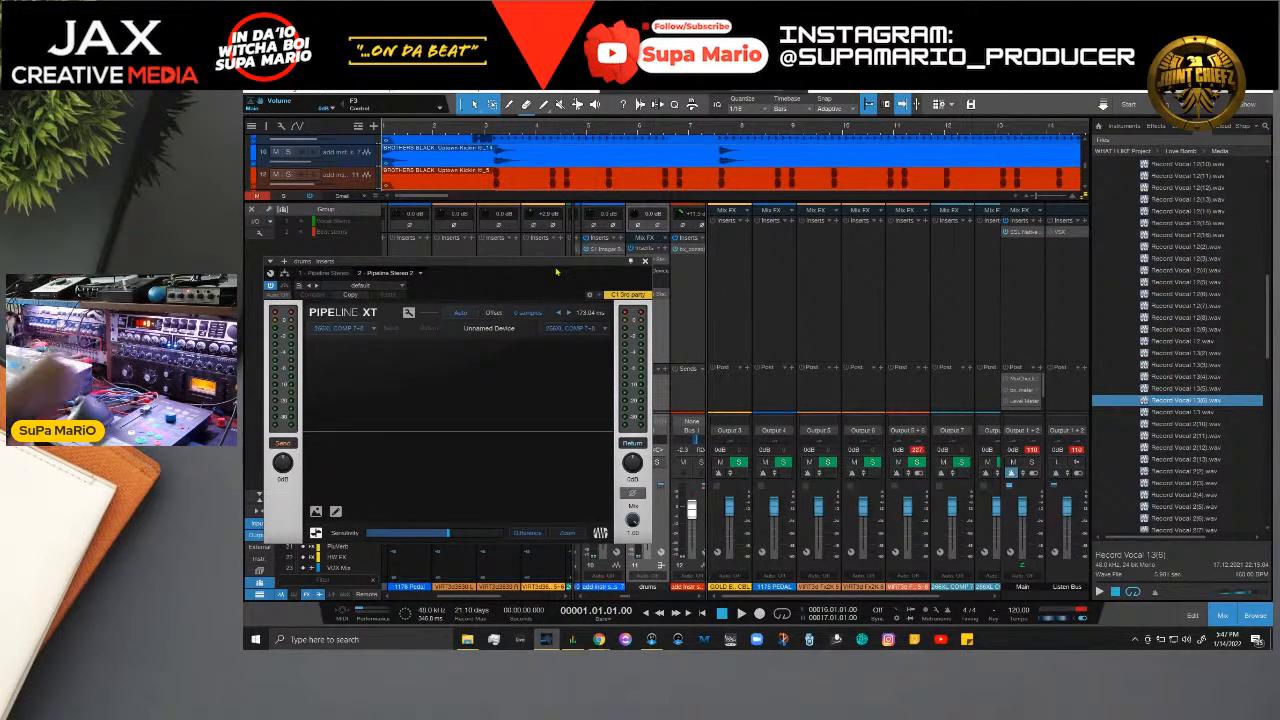
{"action": "left_click", "coordinate": [645, 262]}
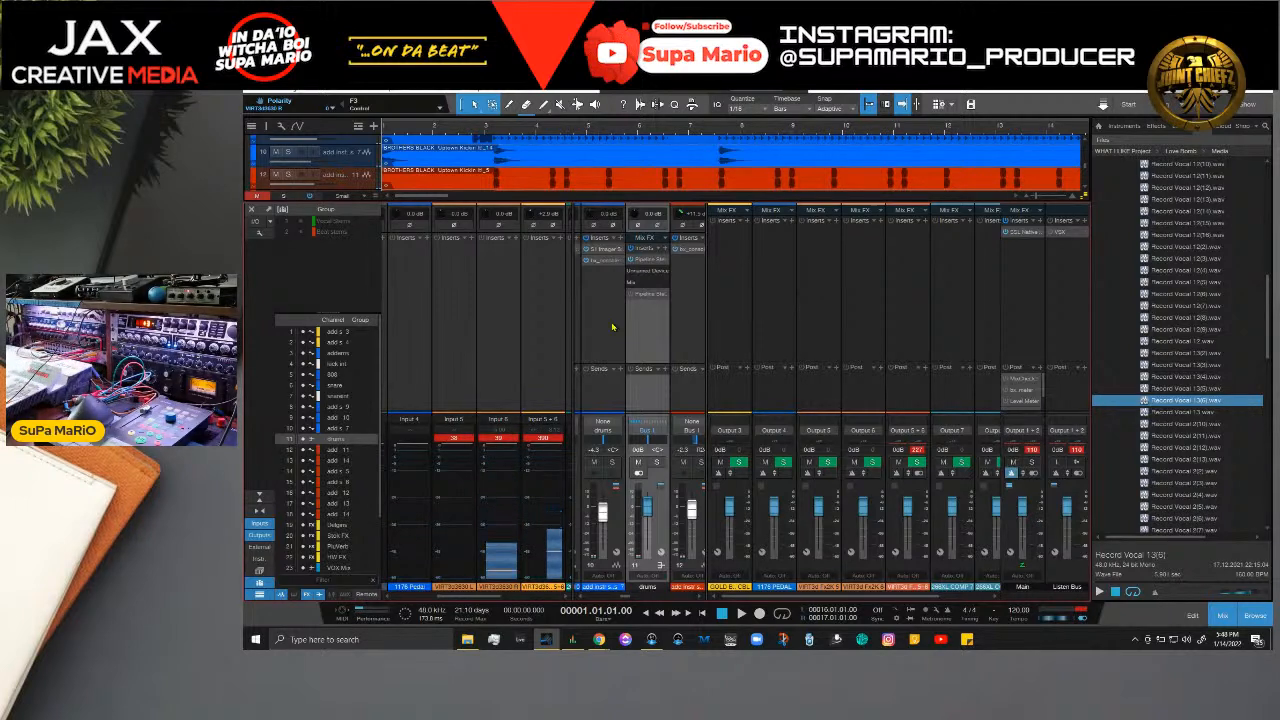
Step: Play the song with the drums bus soloed and set the mix of its first Pipeline Stereo to 1.00
{"action": "key", "text": "space"}
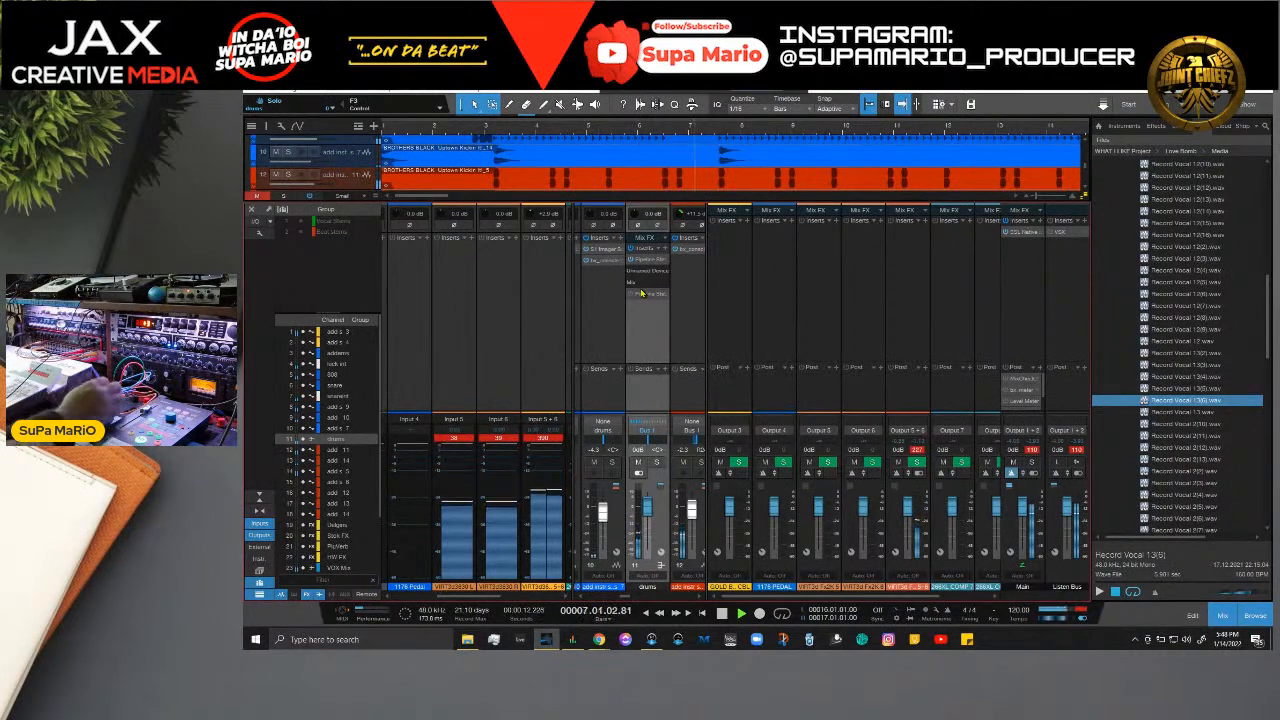
{"action": "left_click", "coordinate": [656, 464]}
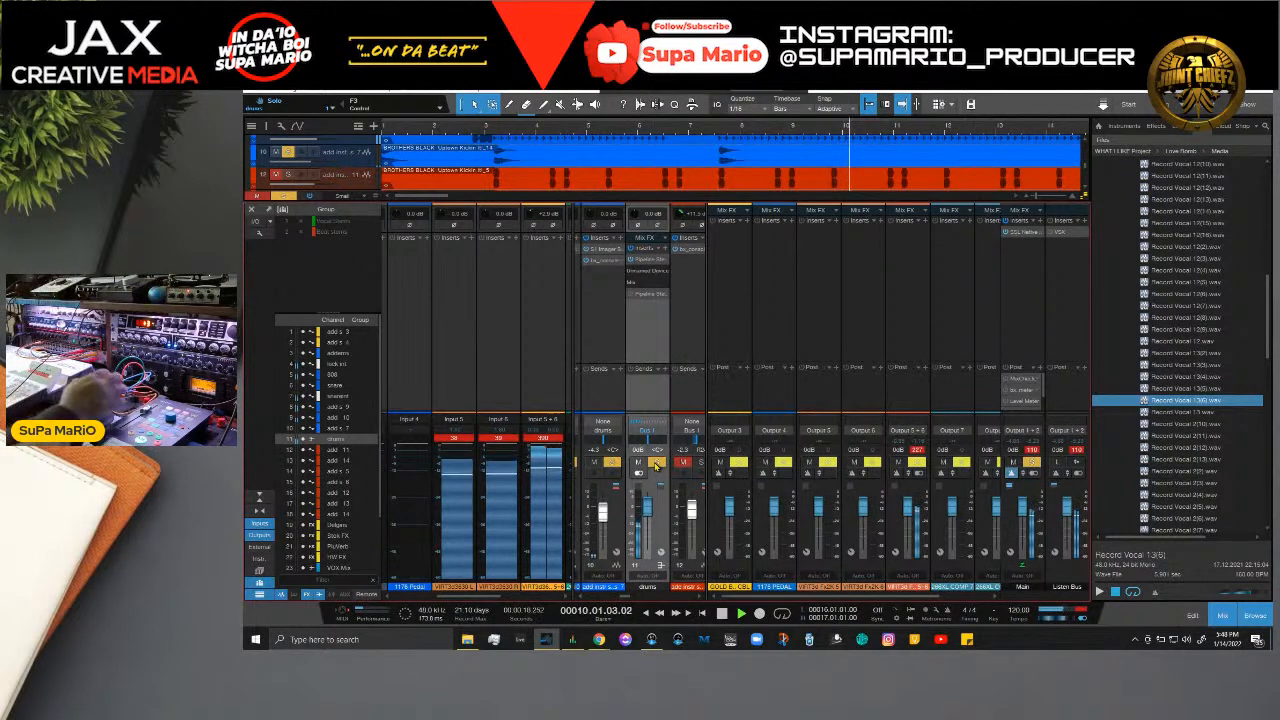
{"action": "left_click", "coordinate": [652, 270]}
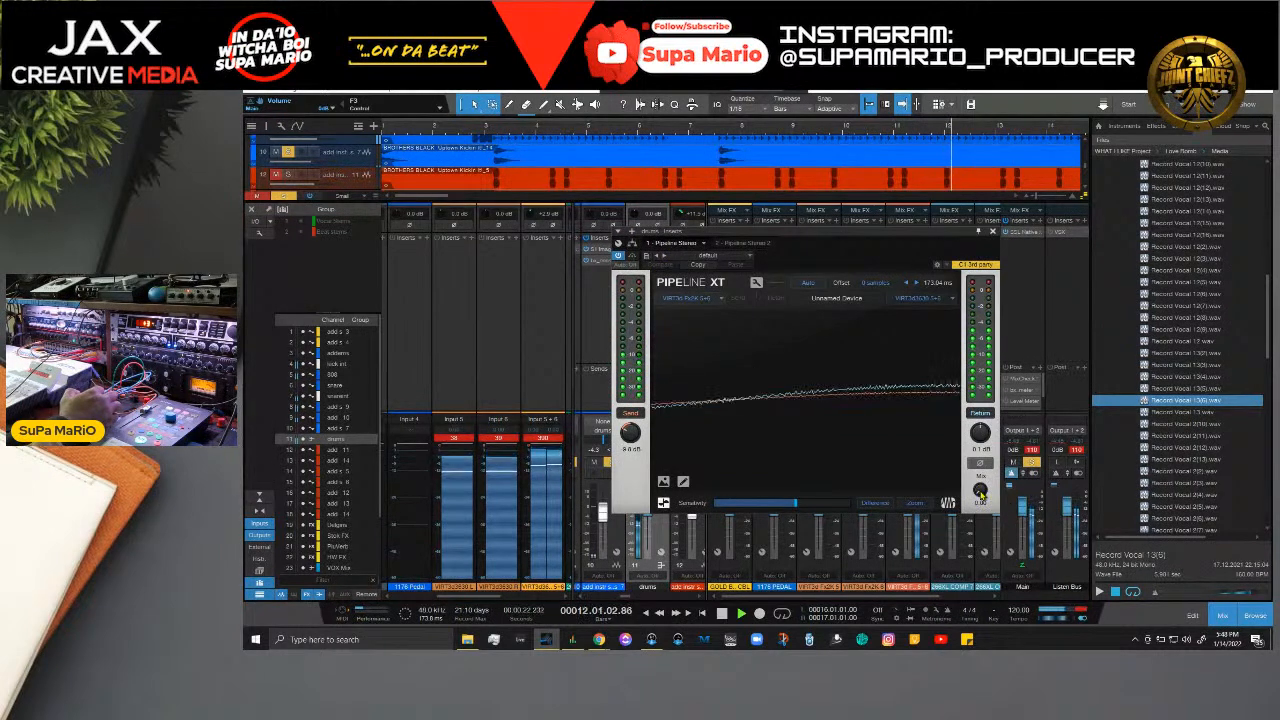
{"action": "left_click_drag", "start_coordinate": [981, 493], "coordinate": [990, 371]}
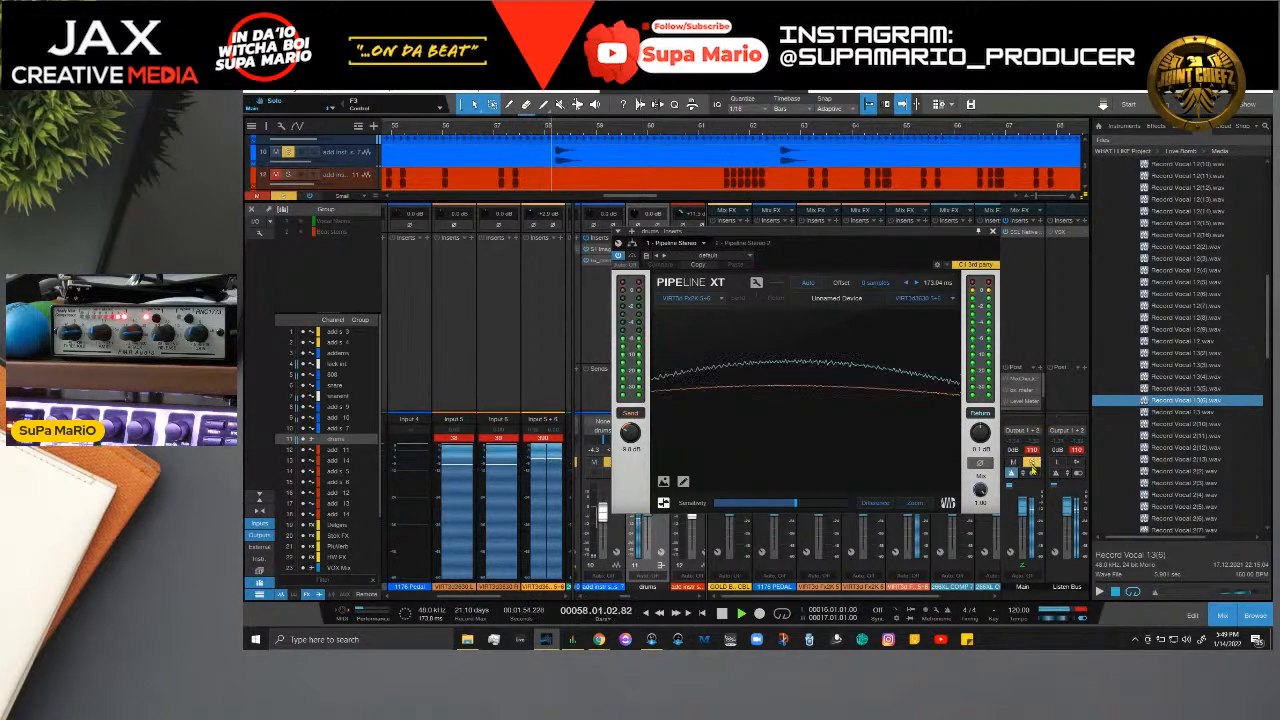
Step: Clear the solo, replay the full mix from the start and hide the mixer temporarily to view the whole arrangement
{"action": "left_click", "coordinate": [1032, 464]}
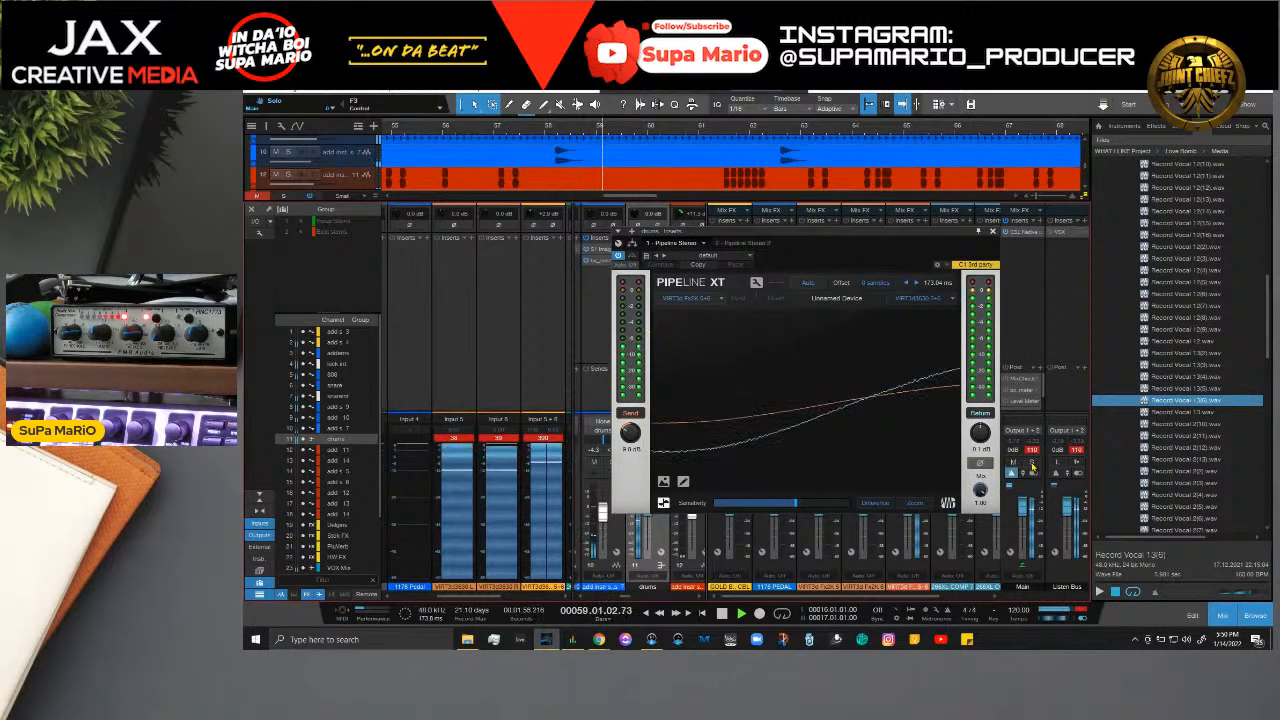
{"action": "key", "text": "space"}
{"action": "key", "text": "space"}
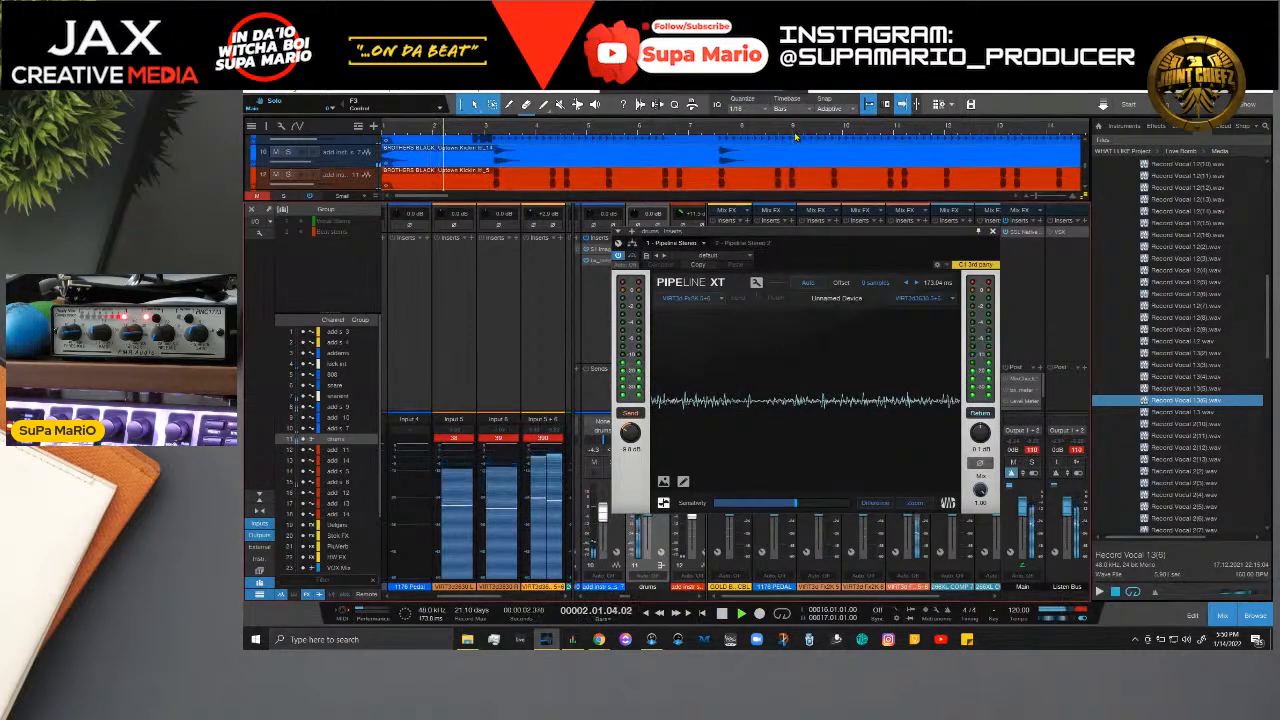
{"action": "key", "text": "F3"}
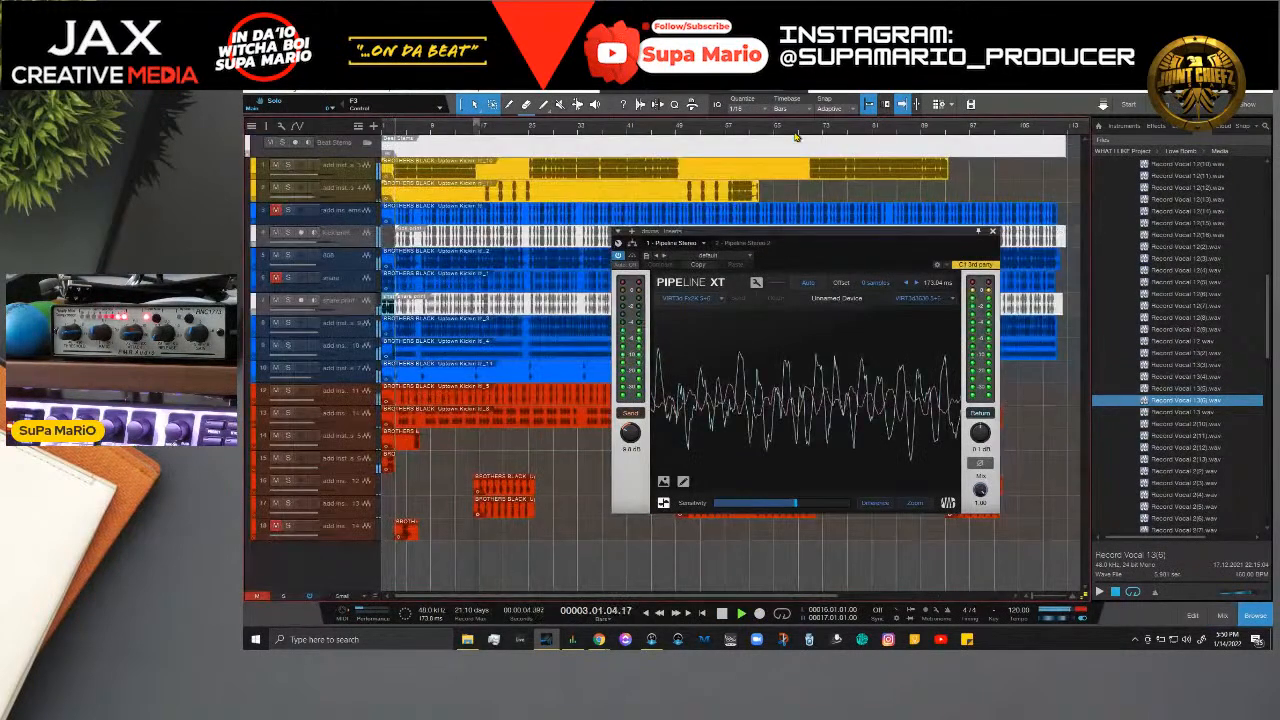
{"action": "left_click_drag", "start_coordinate": [926, 237], "coordinate": [889, 337]}
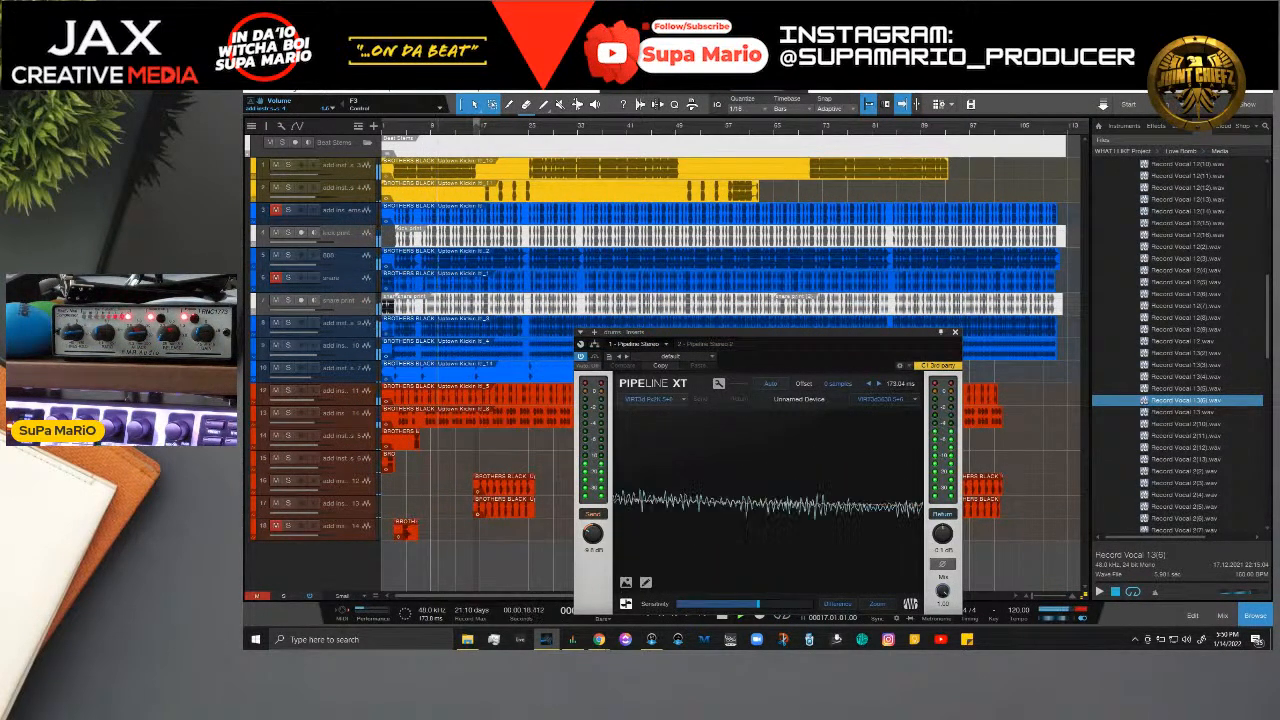
{"action": "key", "text": "F3"}
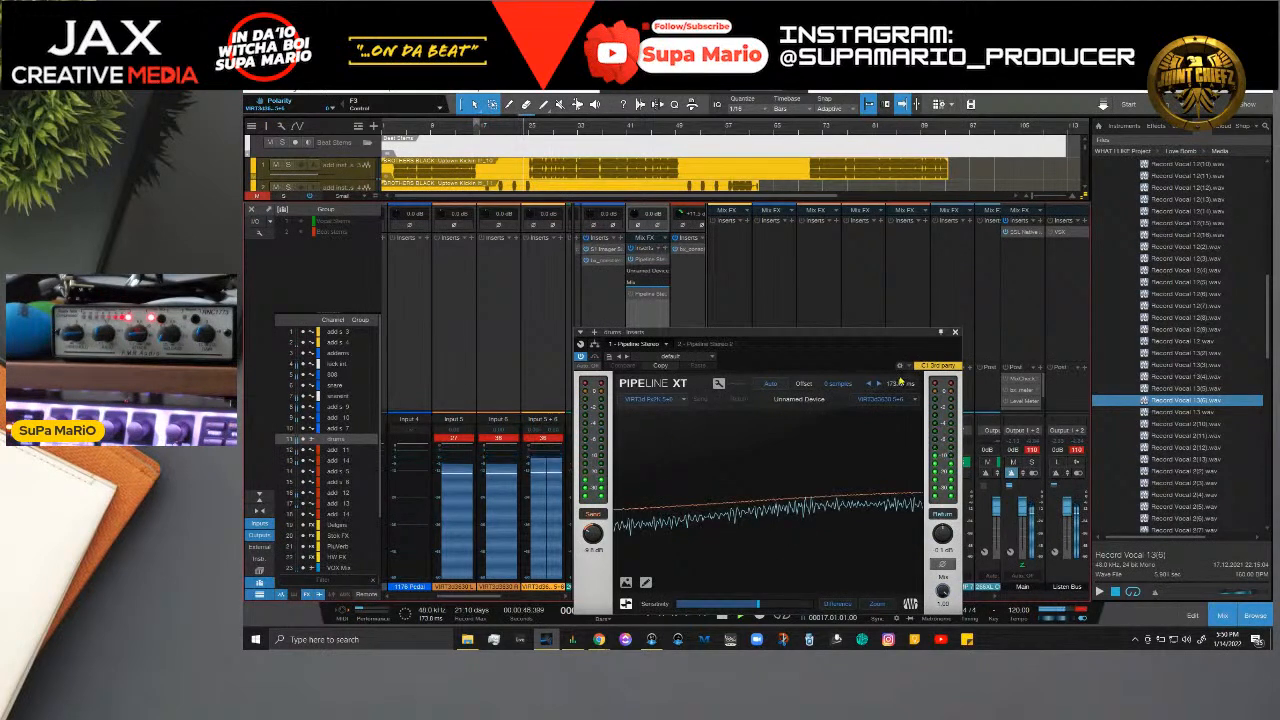
{"action": "left_click_drag", "start_coordinate": [714, 334], "coordinate": [822, 304]}
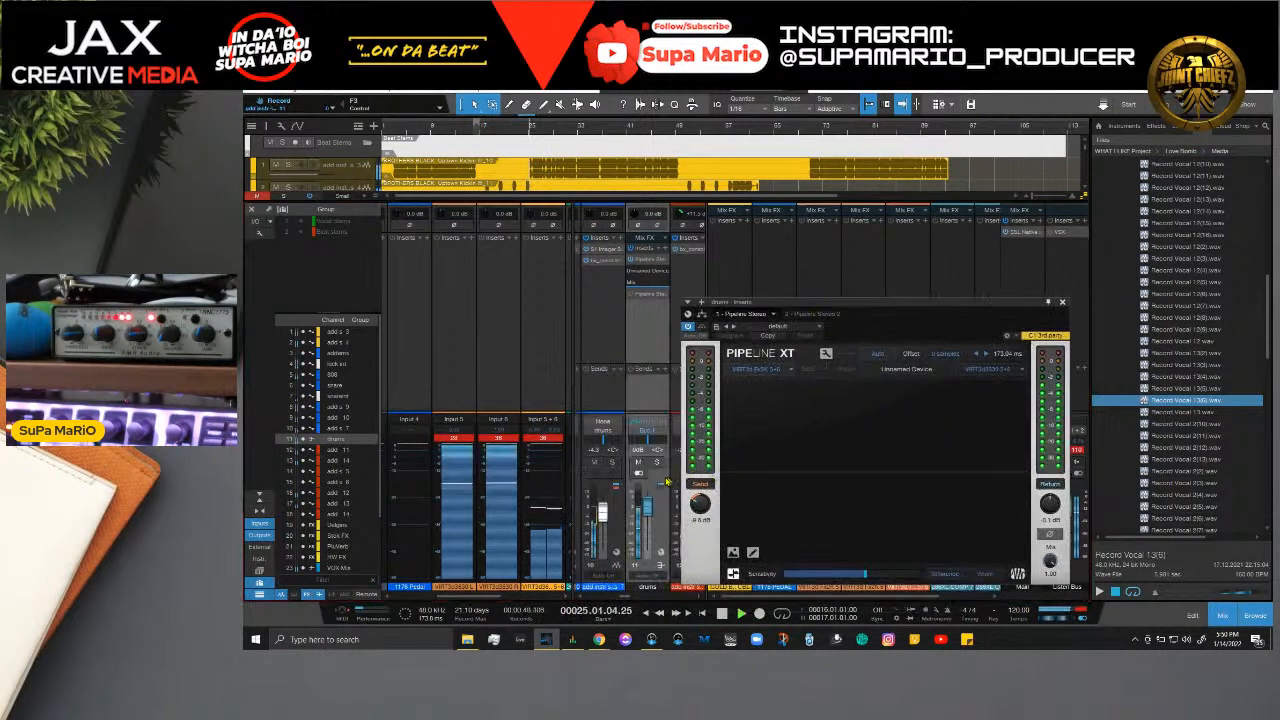
Step: Solo the drums bus and remove its second Pipeline Stereo insert
{"action": "left_click", "coordinate": [655, 463]}
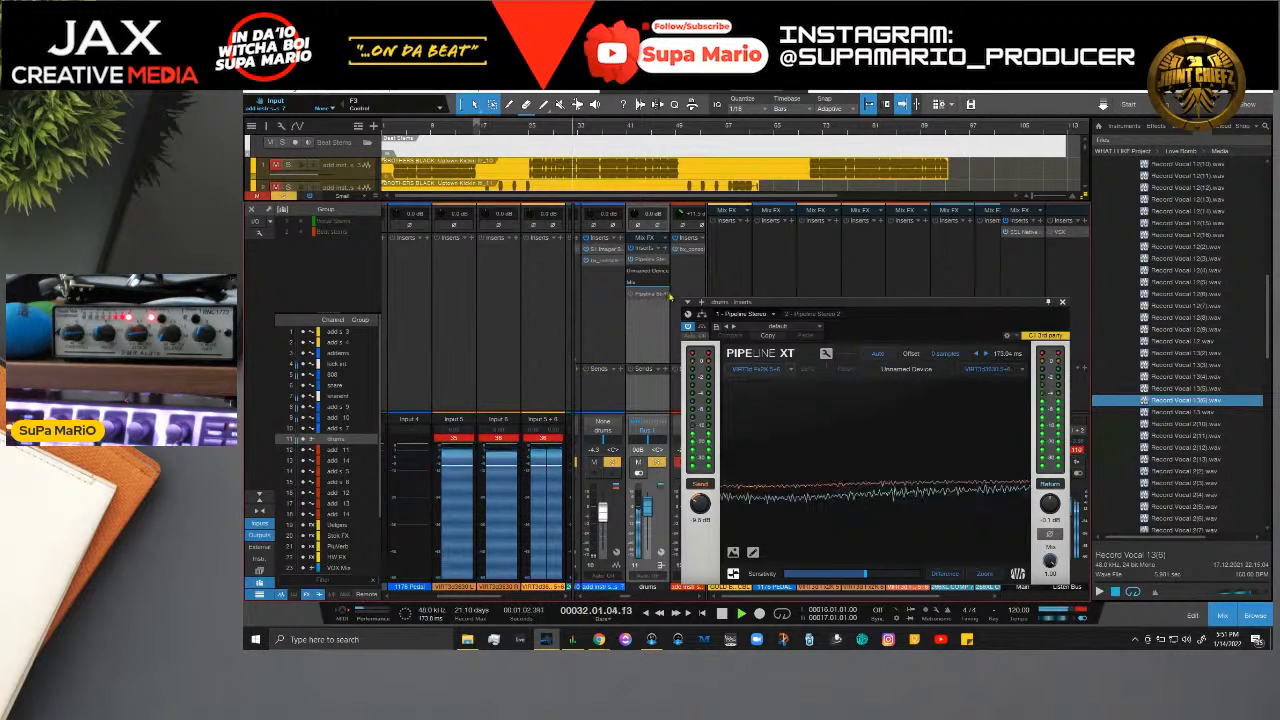
{"action": "right_click", "coordinate": [658, 295]}
{"action": "left_click", "coordinate": [683, 394]}
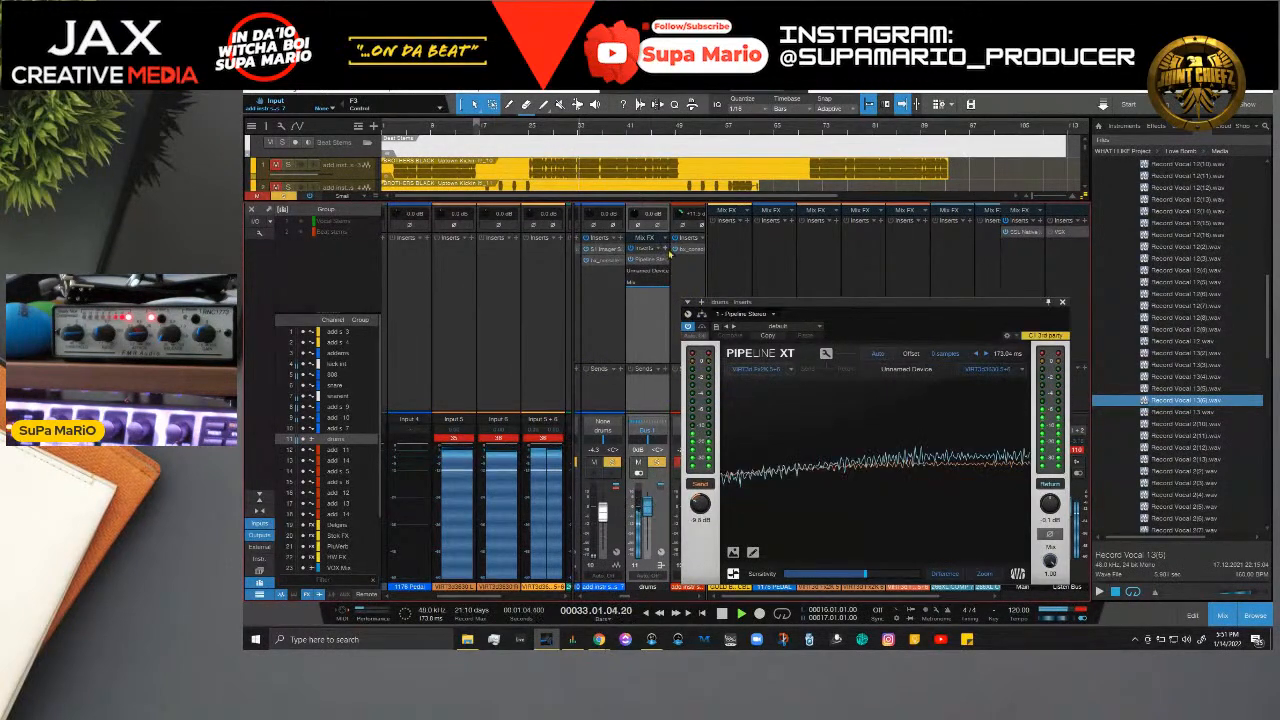
Step: Stop playback, insert SplitEQ after the Pipeline on the drums bus and move its window fully into view
{"action": "left_click", "coordinate": [675, 258]}
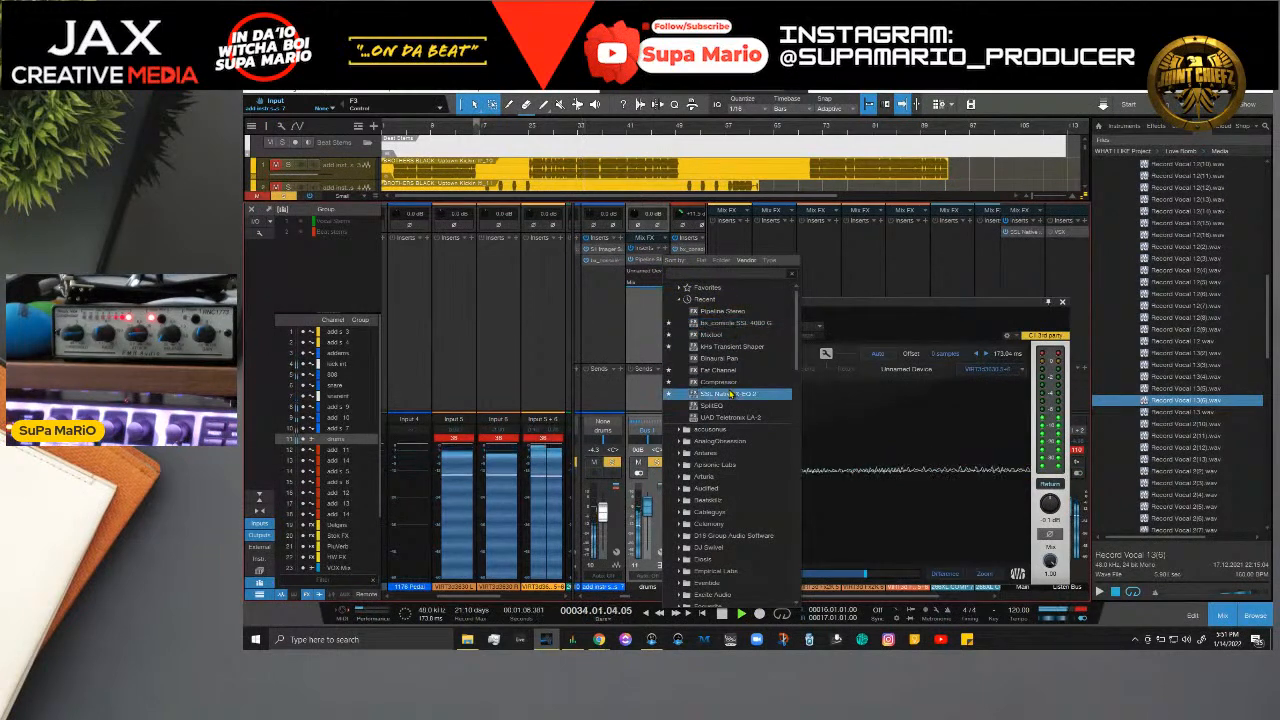
{"action": "key", "text": "space"}
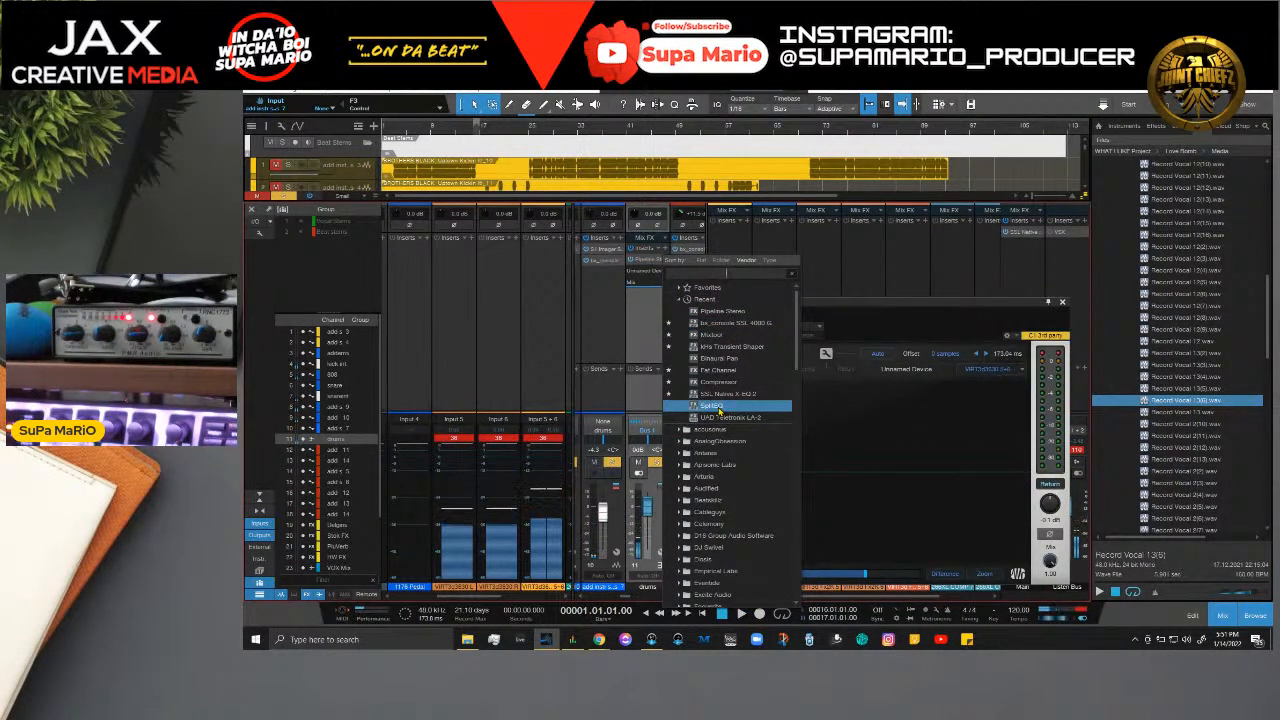
{"action": "left_click", "coordinate": [716, 406]}
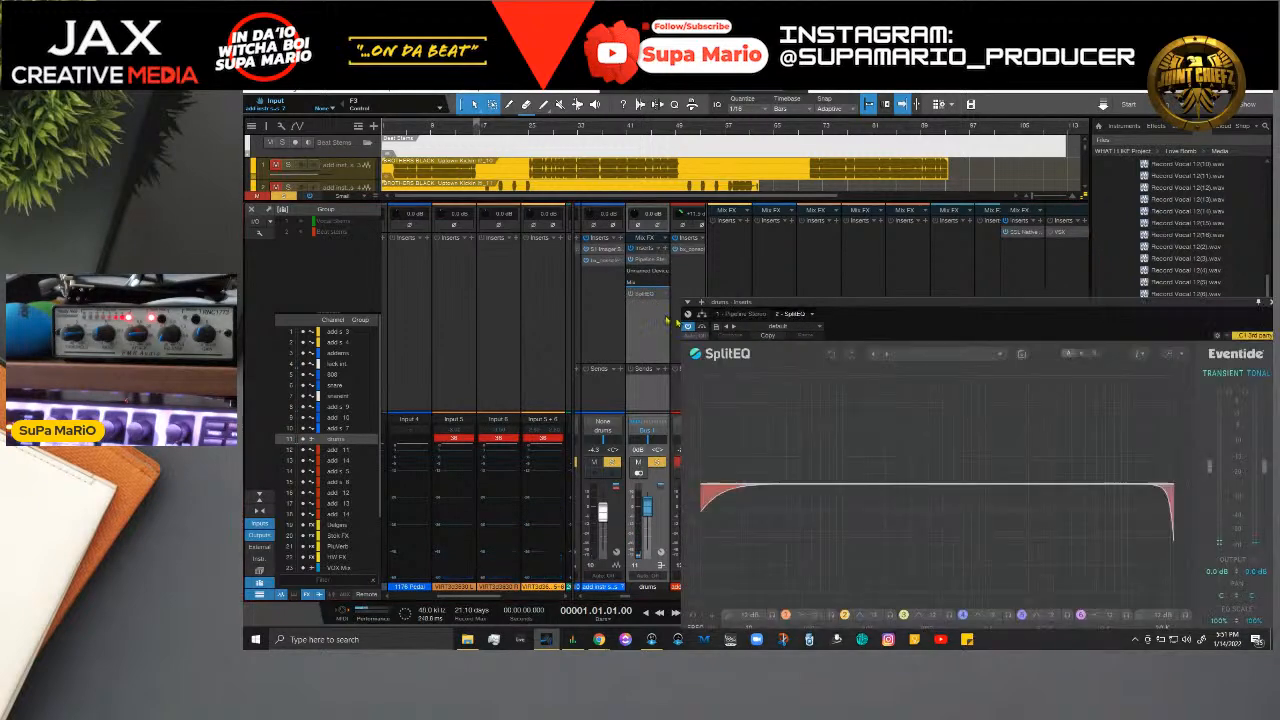
{"action": "left_click_drag", "start_coordinate": [782, 275], "coordinate": [580, 186]}
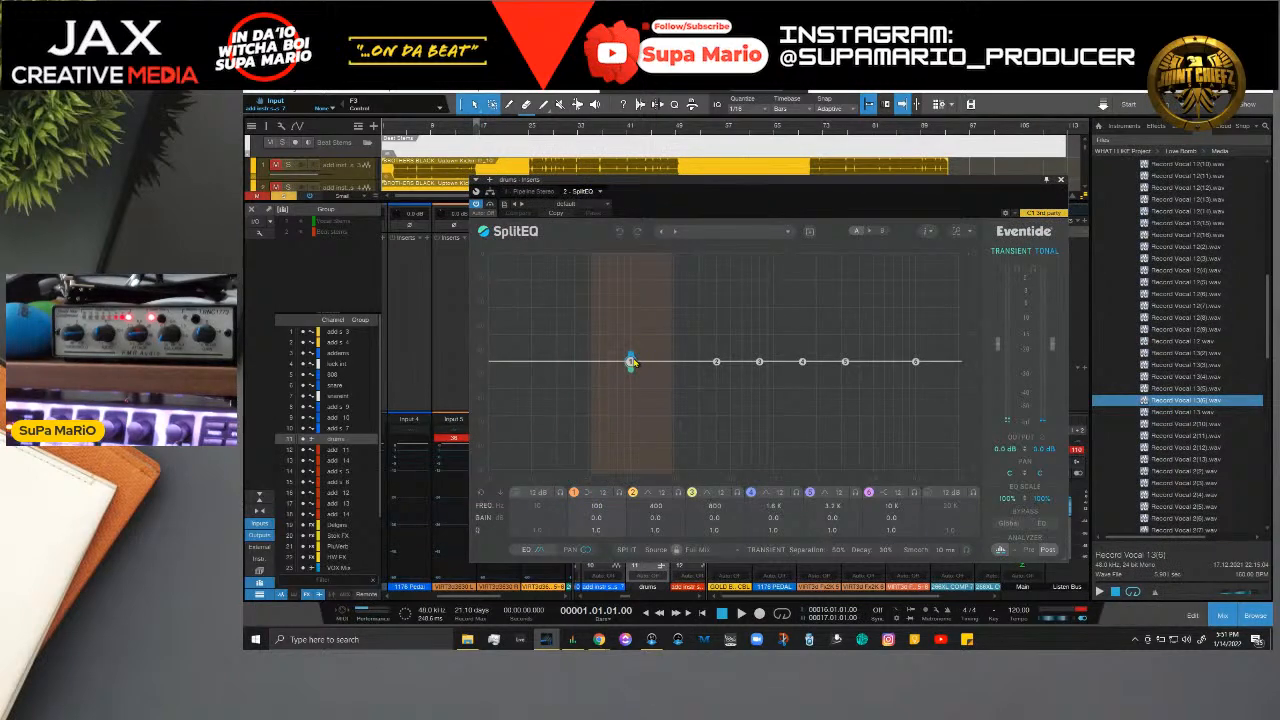
Step: Start playback and set SplitEQ's band 1 to the Peaking type
{"action": "key", "text": "space"}
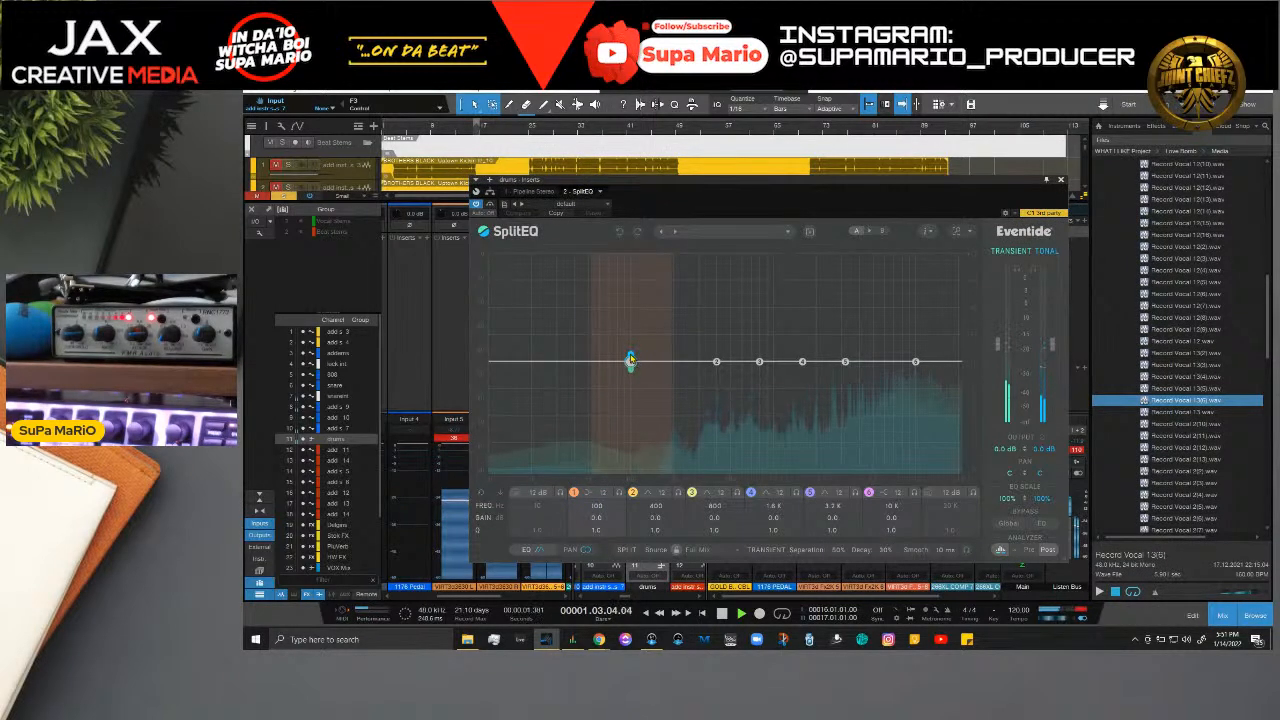
{"action": "left_click_drag", "start_coordinate": [630, 361], "coordinate": [632, 358]}
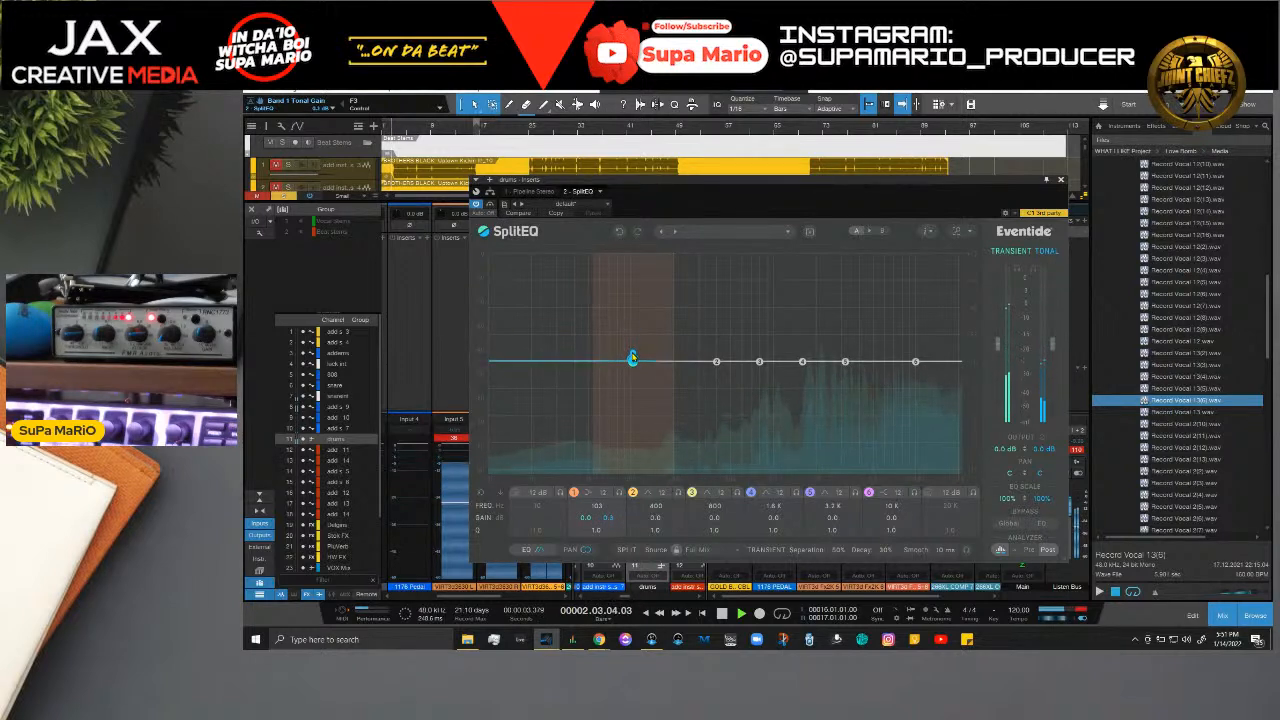
{"action": "right_click", "coordinate": [632, 361]}
{"action": "left_click", "coordinate": [585, 428]}
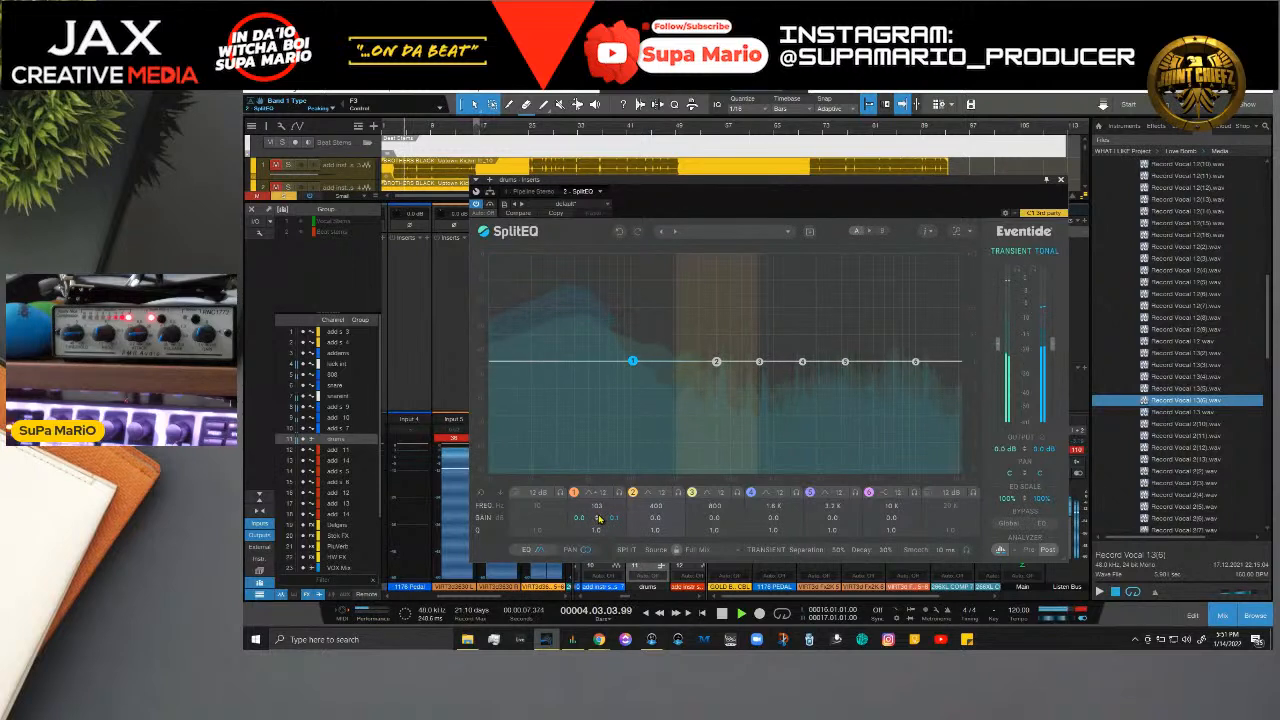
Step: Boost SplitEQ's band 1 by about 3.6 dB, adjust its Q and set its frequency to about 131 Hz
{"action": "left_click_drag", "start_coordinate": [598, 518], "coordinate": [658, 492]}
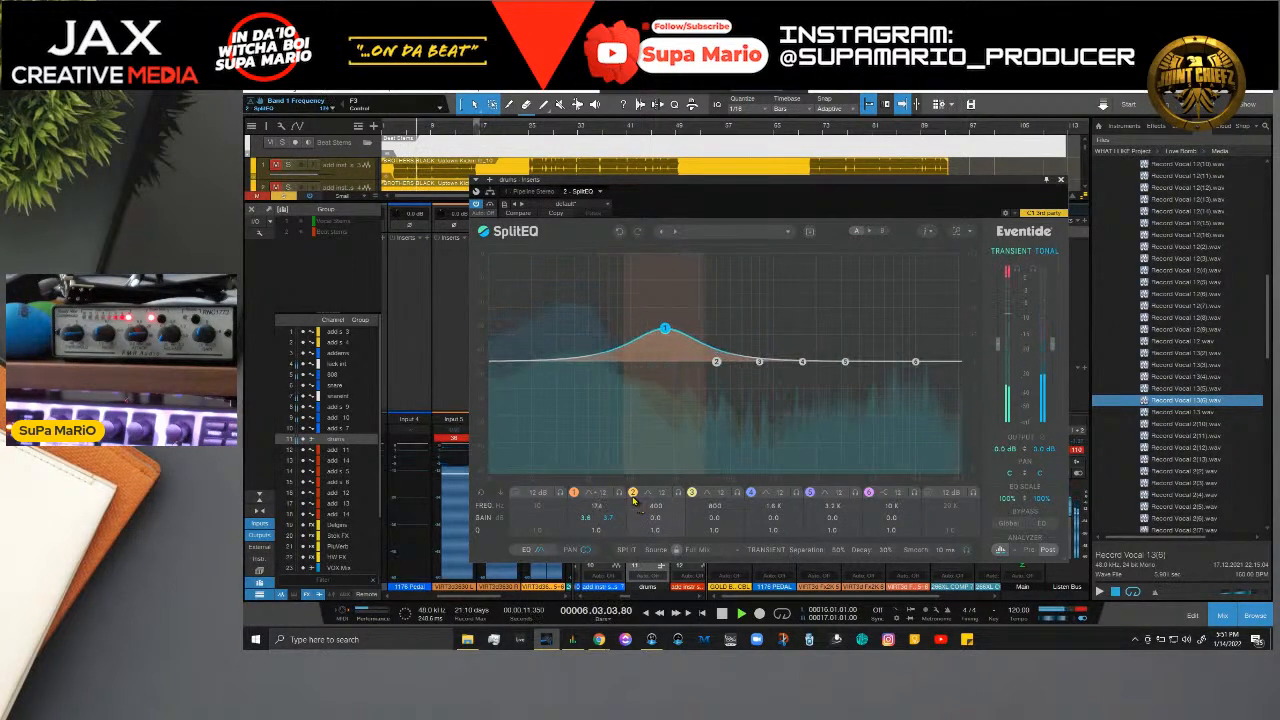
{"action": "left_click_drag", "start_coordinate": [665, 329], "coordinate": [651, 328]}
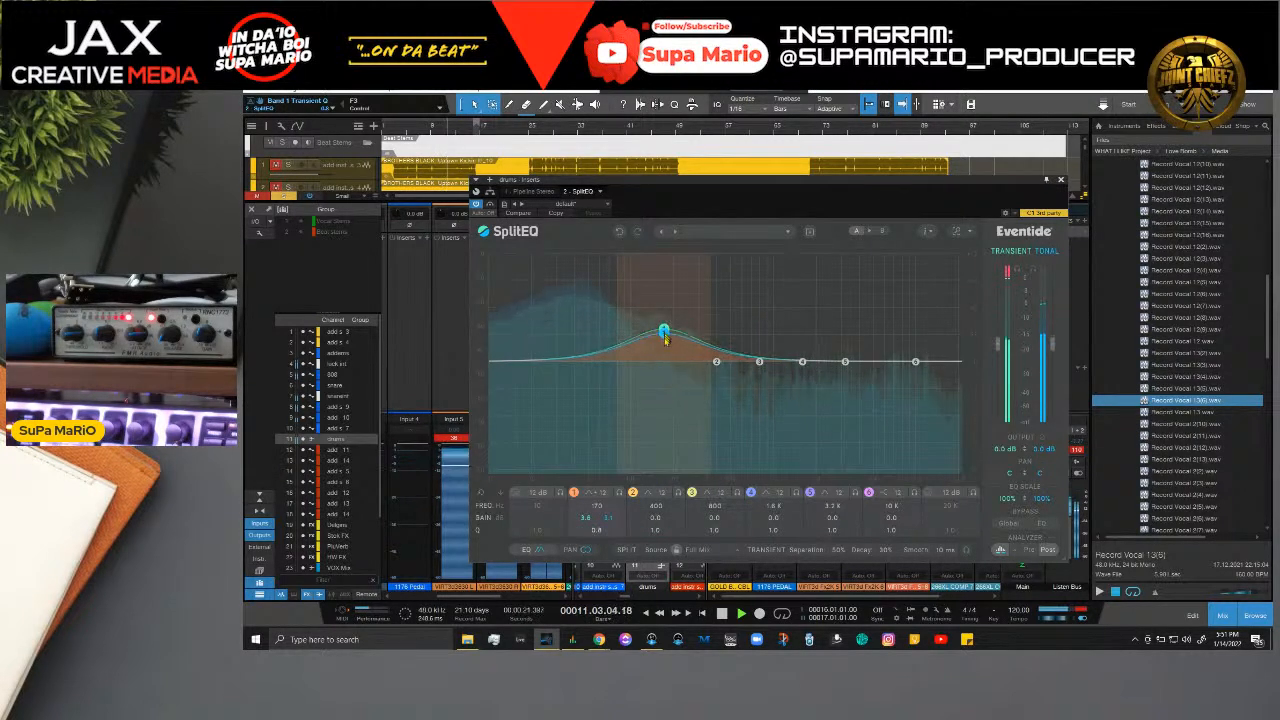
{"action": "scroll", "coordinate": [600, 507], "scroll_direction": "down", "scroll_amount": 3}
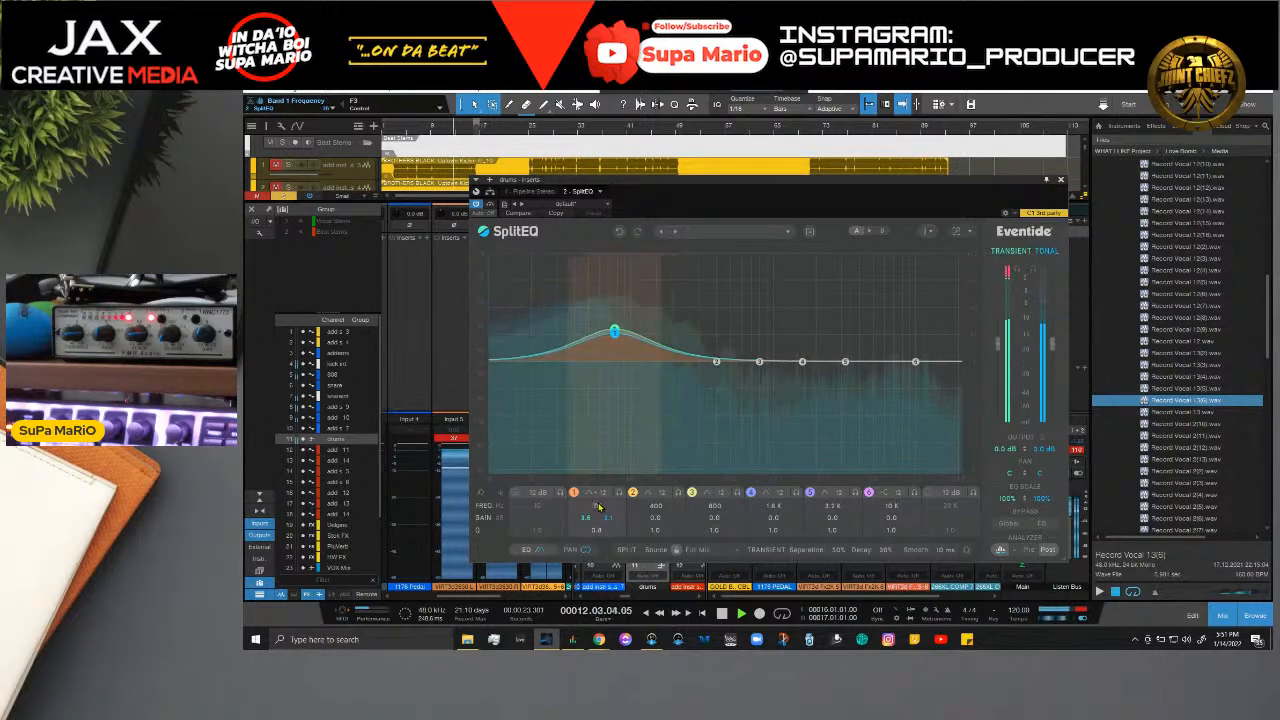
{"action": "scroll", "coordinate": [600, 507], "scroll_direction": "up", "scroll_amount": 1}
{"action": "scroll", "coordinate": [598, 507], "scroll_direction": "up", "scroll_amount": 1}
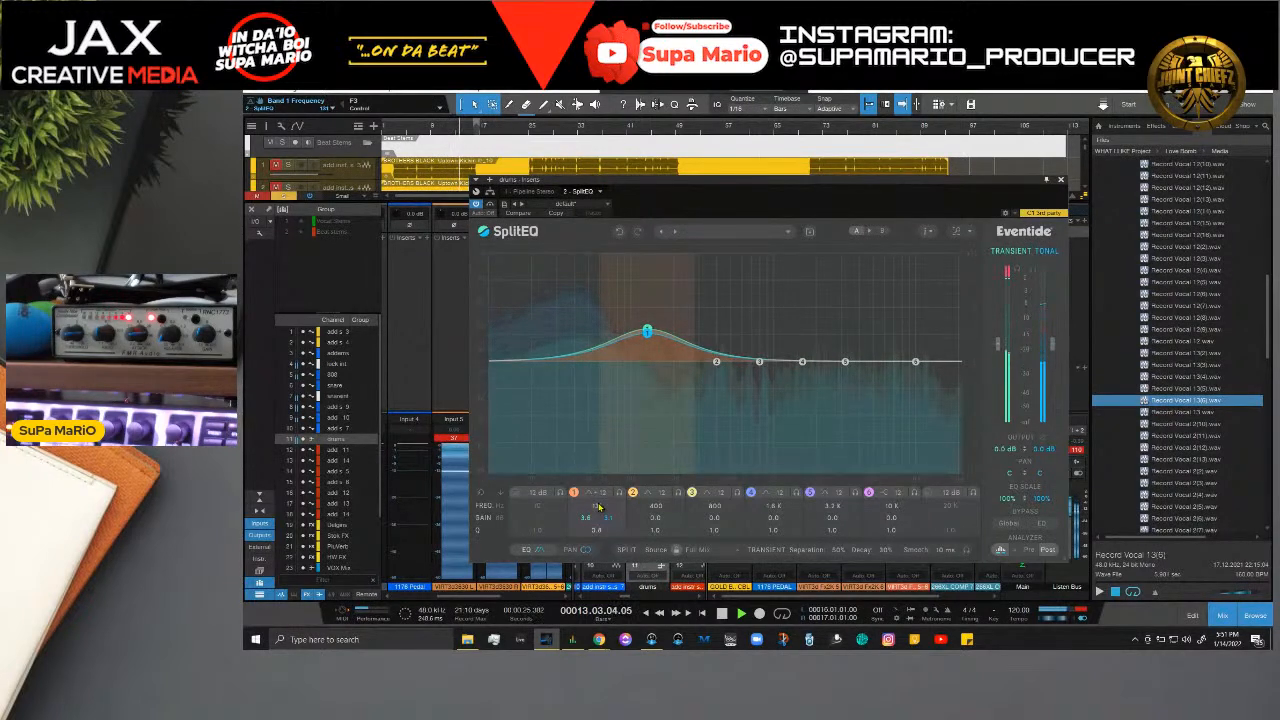
Step: Separate band 1's gains, setting transient to about 5.1 dB and tonal to about 2 dB
{"action": "scroll", "coordinate": [582, 519], "scroll_direction": "up", "scroll_amount": 2}
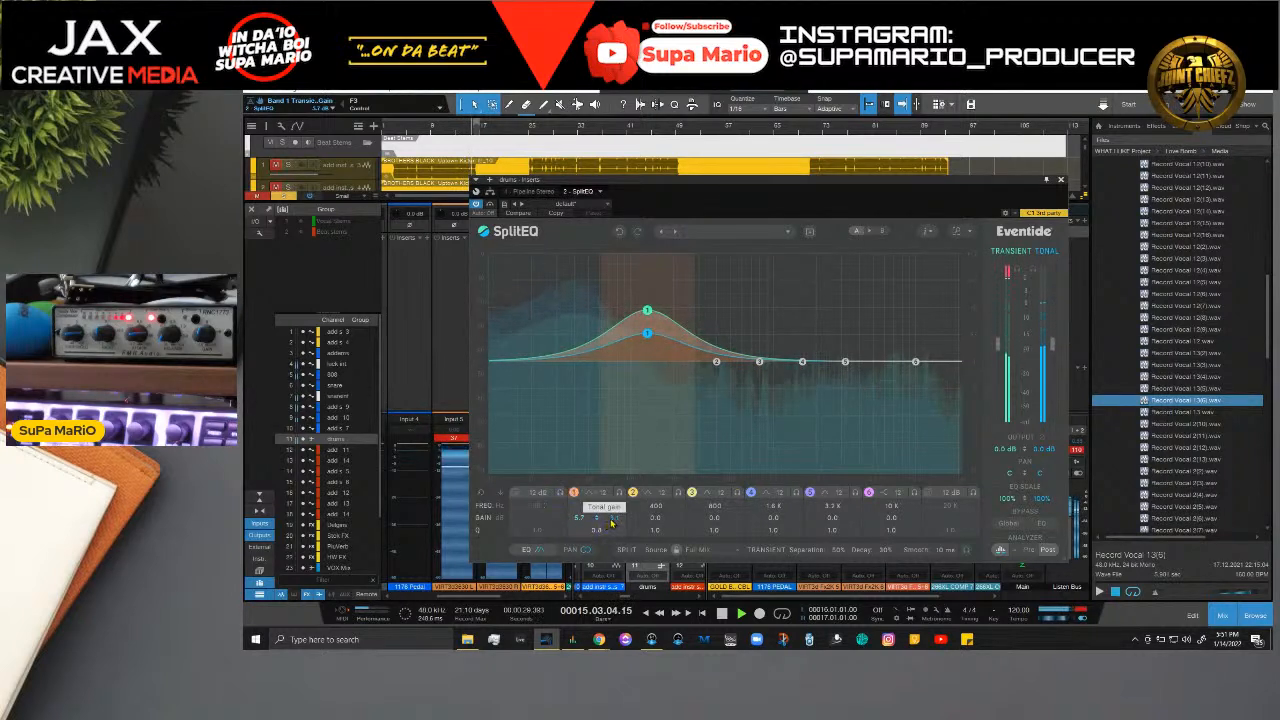
{"action": "scroll", "coordinate": [613, 520], "scroll_direction": "down", "scroll_amount": 3}
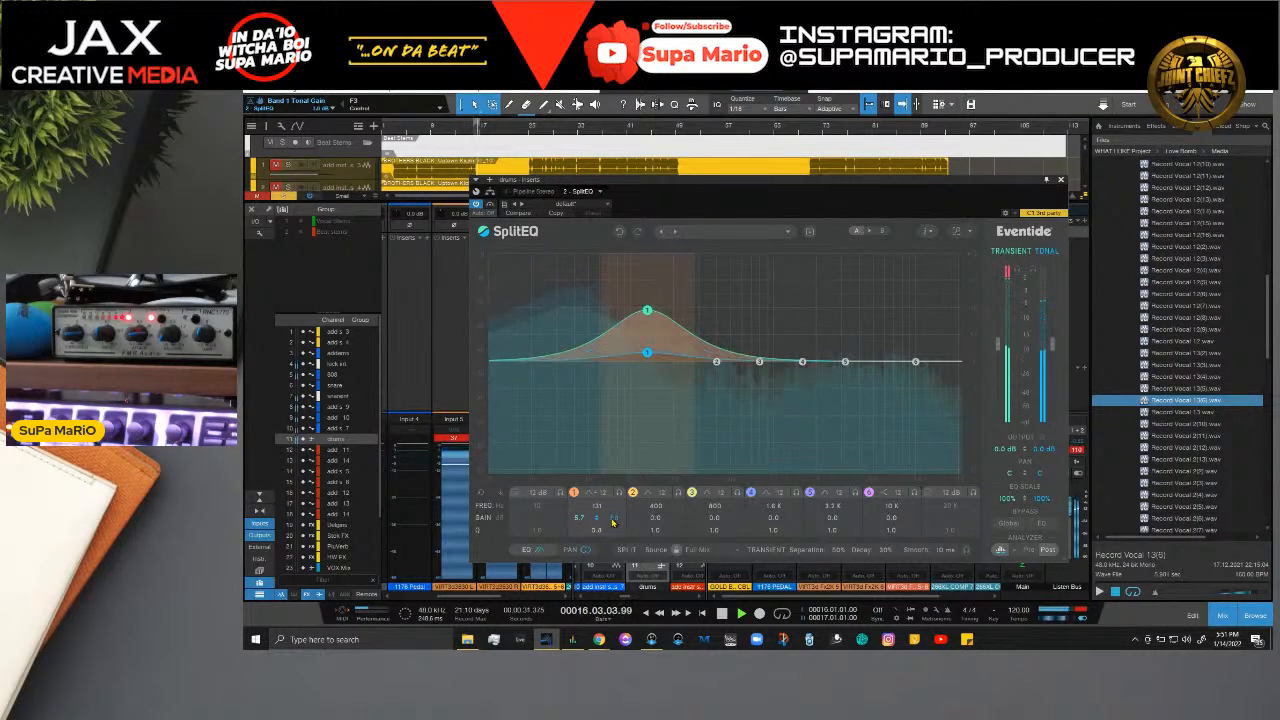
{"action": "scroll", "coordinate": [614, 525], "scroll_direction": "up", "scroll_amount": 1}
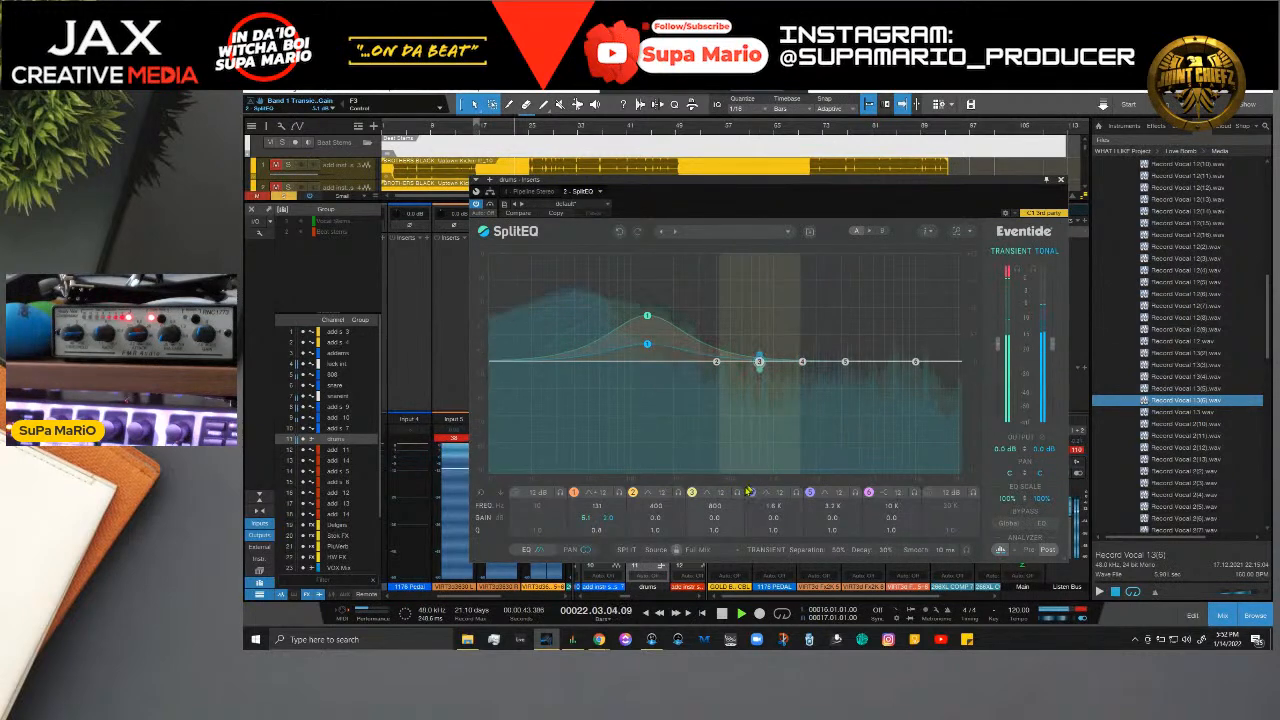
Step: Boost band 4 by about 1.2 dB at about 1.7 kHz and lower its Q for a wider curve
{"action": "scroll", "coordinate": [774, 516], "scroll_direction": "up", "scroll_amount": 3}
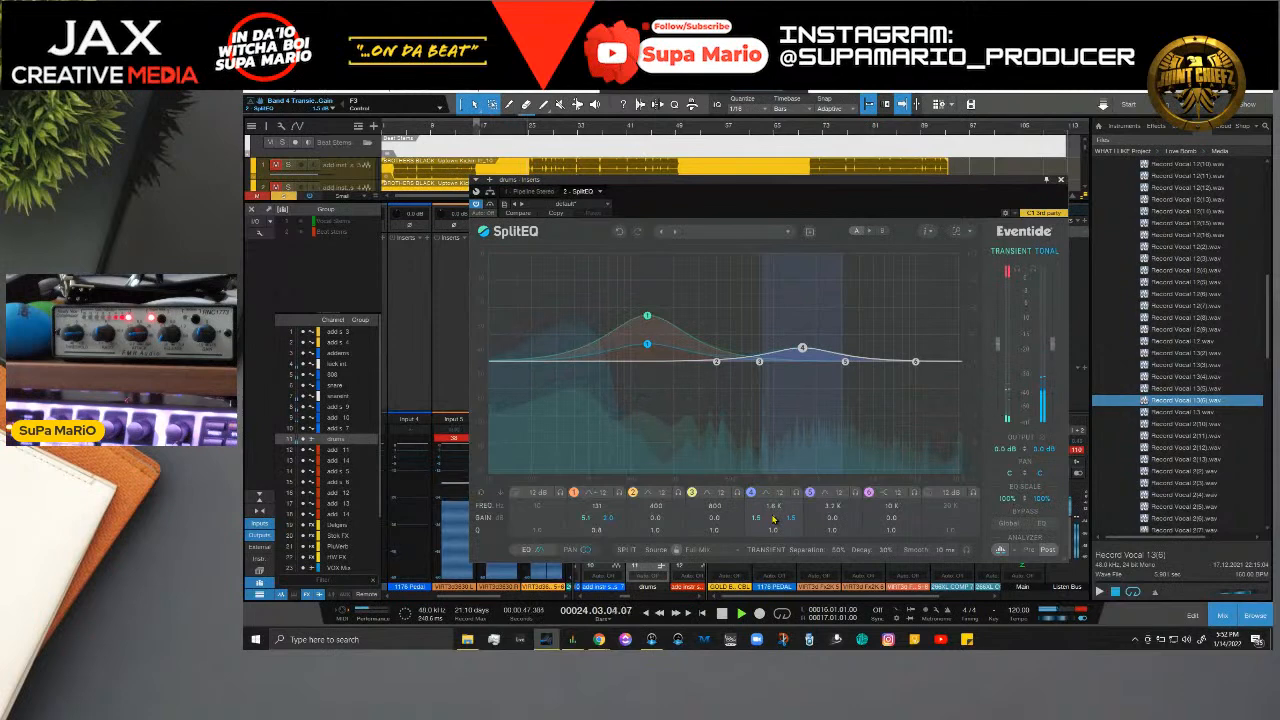
{"action": "scroll", "coordinate": [773, 518], "scroll_direction": "down", "scroll_amount": 2}
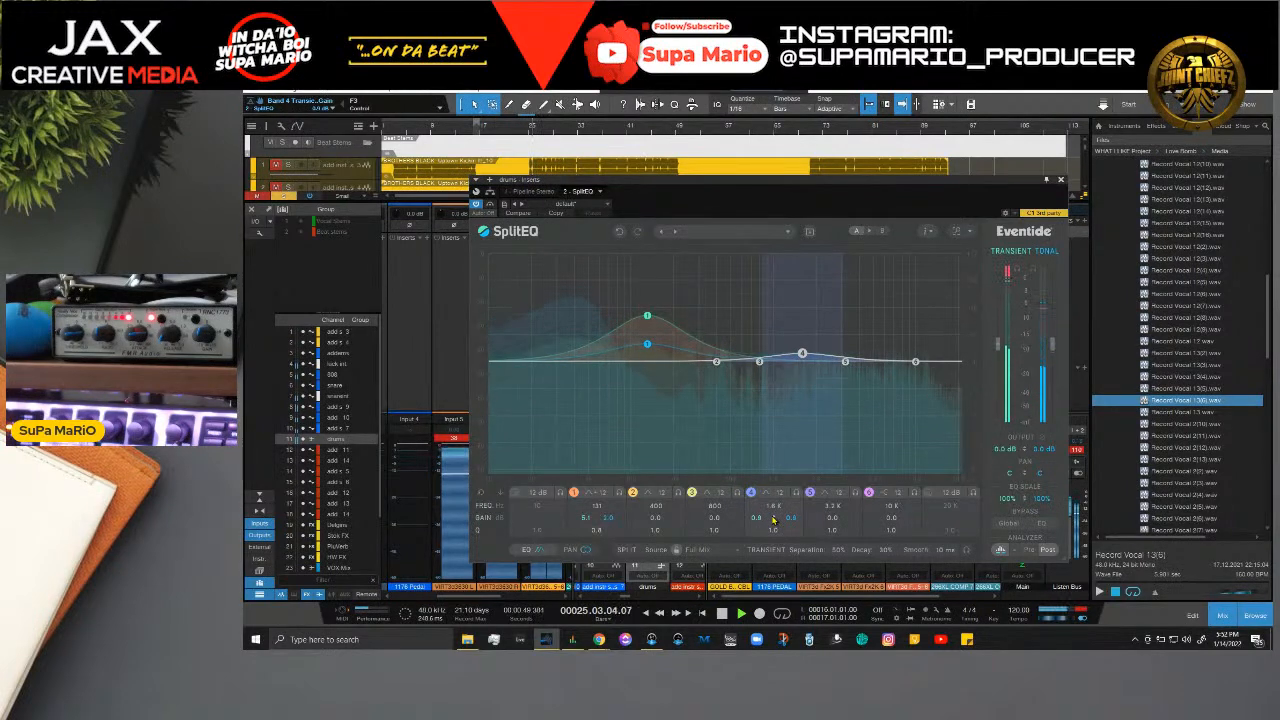
{"action": "scroll", "coordinate": [773, 517], "scroll_direction": "up", "scroll_amount": 1}
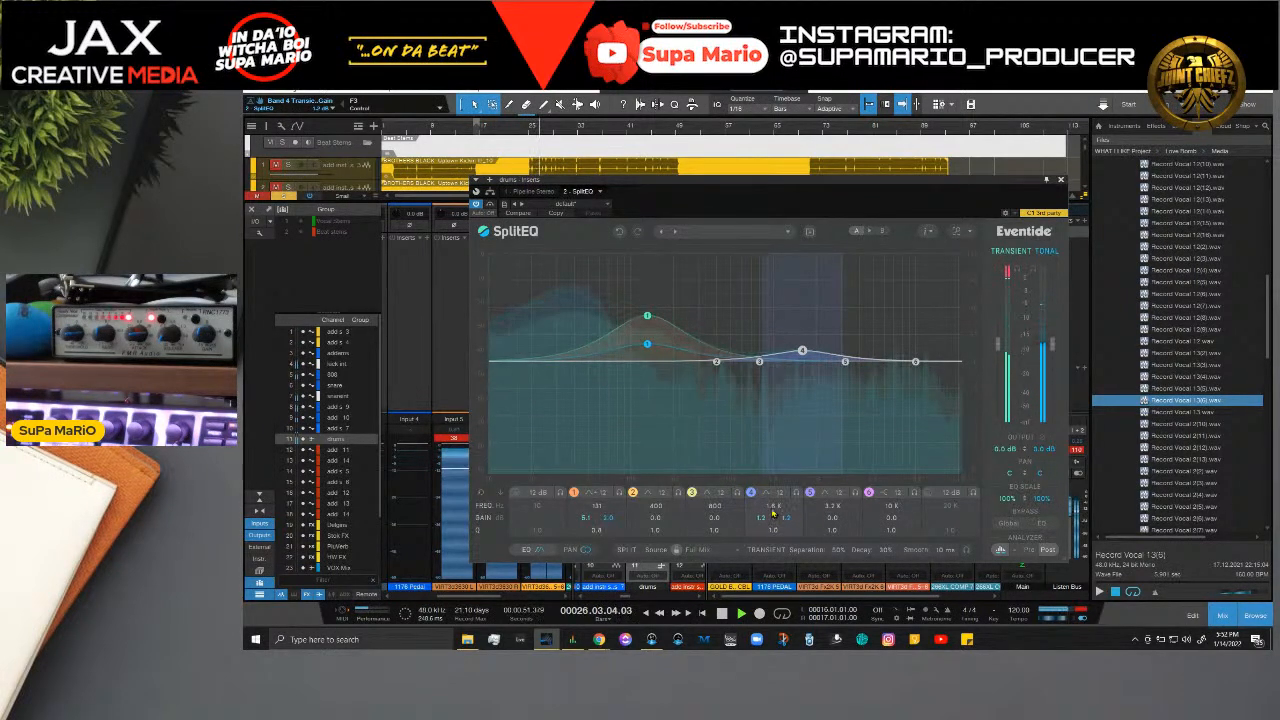
{"action": "scroll", "coordinate": [773, 512], "scroll_direction": "down", "scroll_amount": 2}
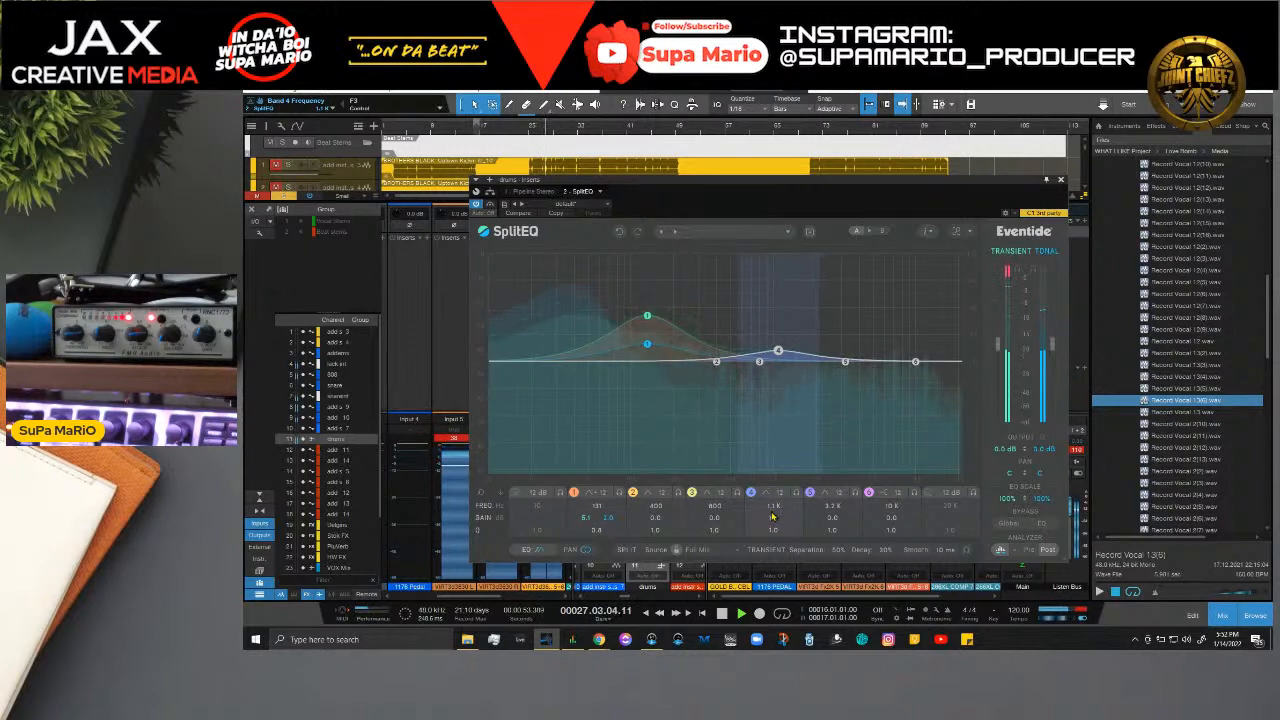
{"action": "scroll", "coordinate": [774, 508], "scroll_direction": "up", "scroll_amount": 2}
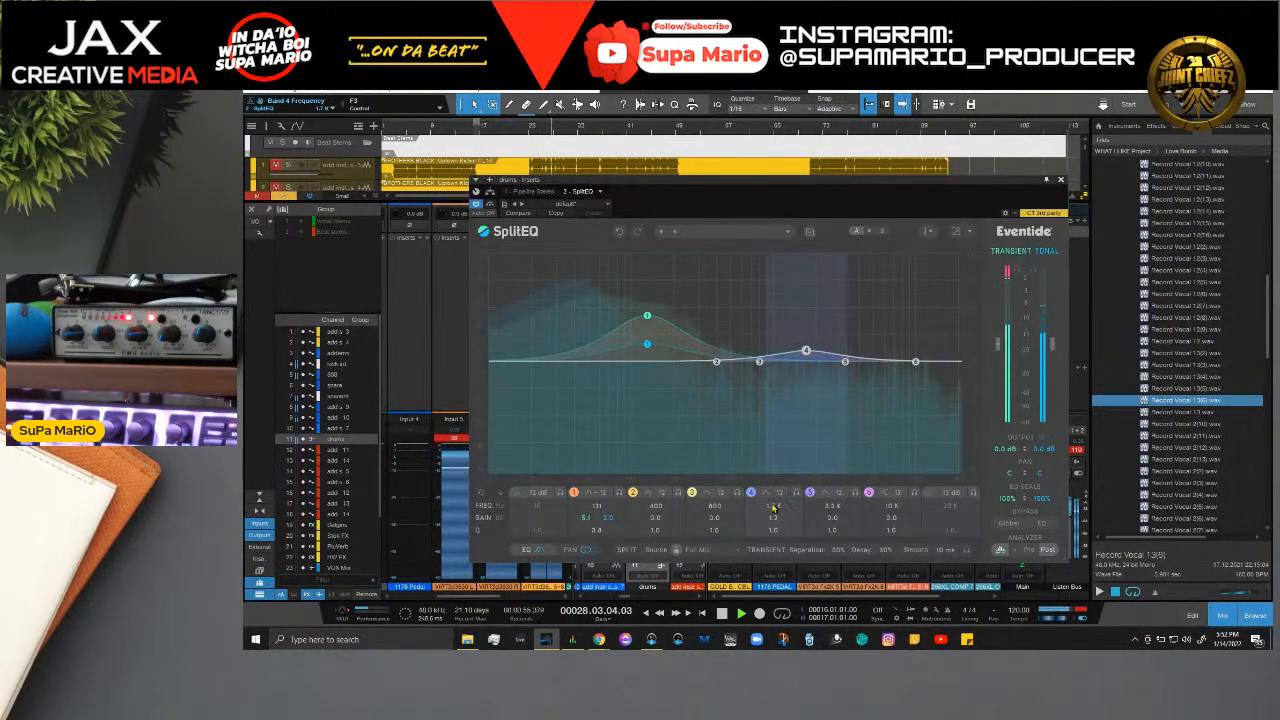
{"action": "left_click_drag", "start_coordinate": [774, 531], "coordinate": [774, 538]}
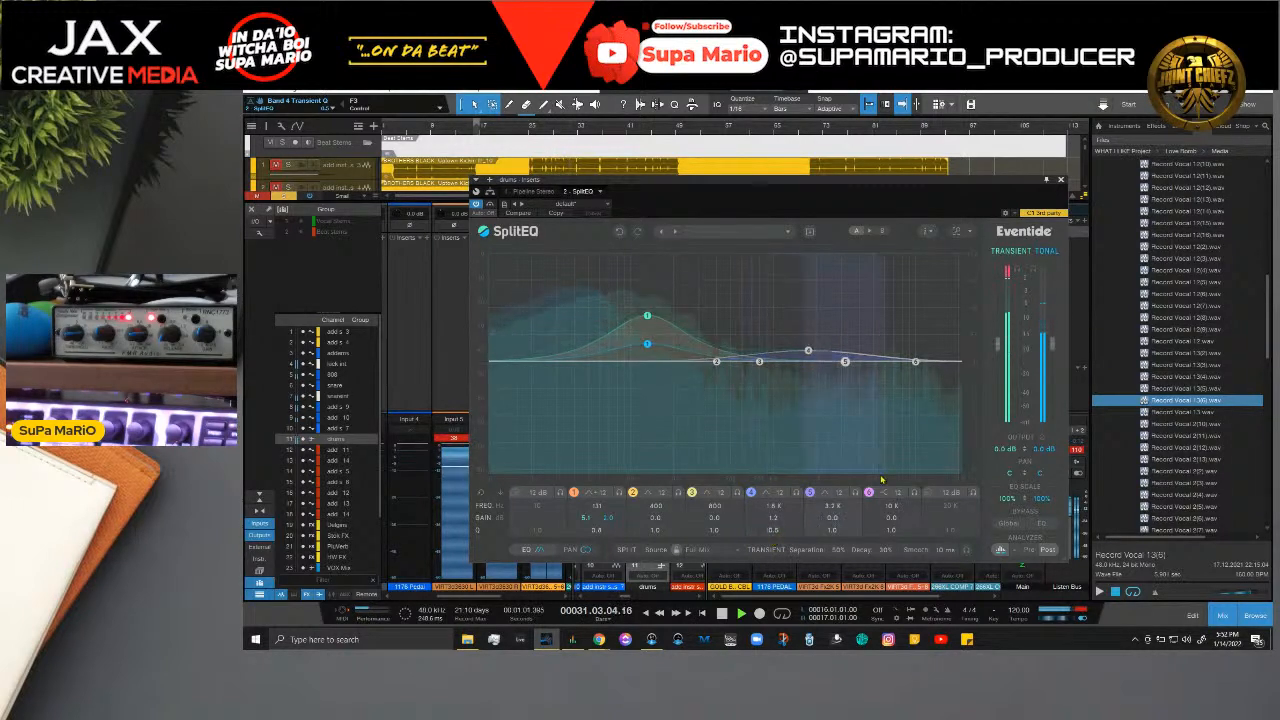
Step: Stop playback, close SplitEQ, clear the drums bus solo and replay the full mix from the start
{"action": "key", "text": "space"}
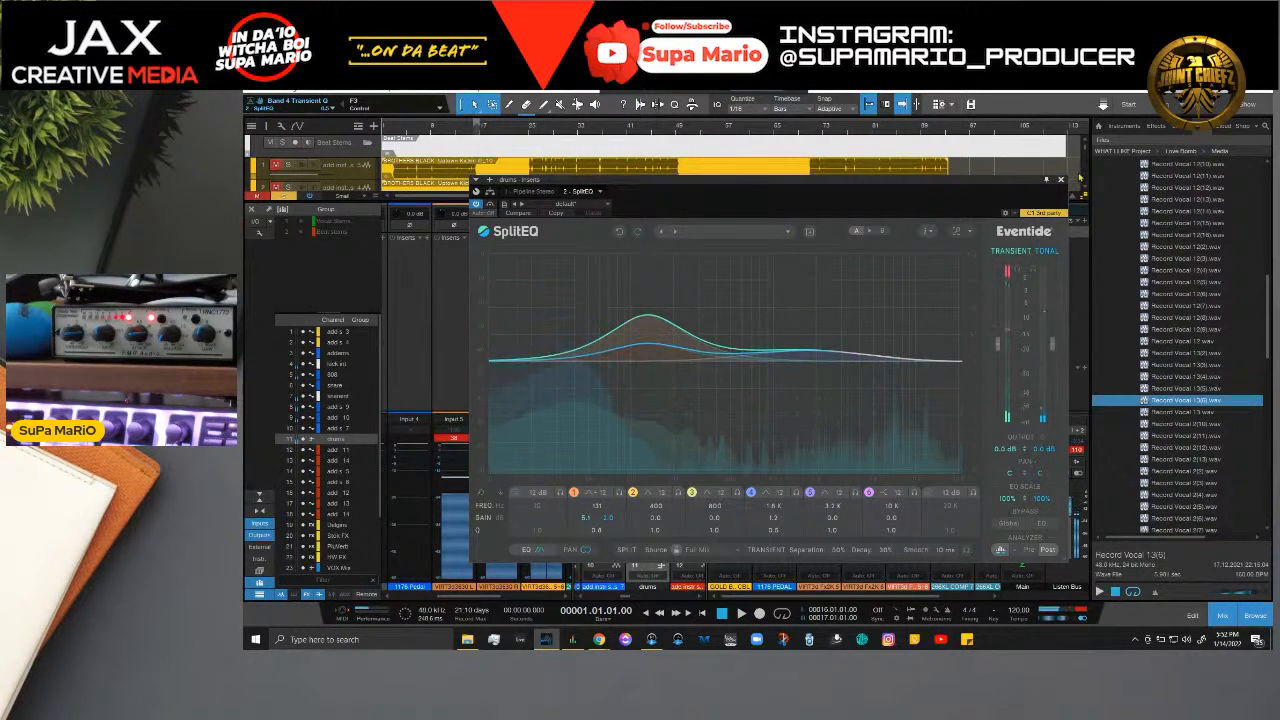
{"action": "left_click", "coordinate": [1060, 180]}
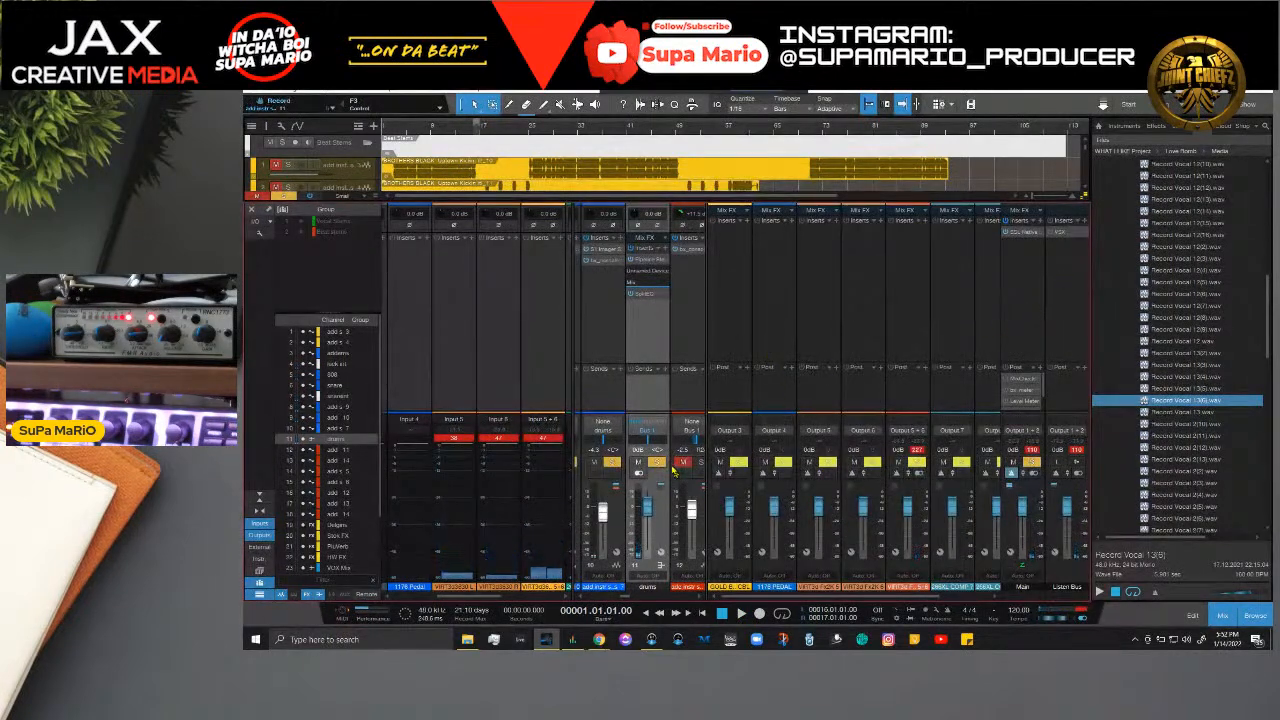
{"action": "left_click", "coordinate": [657, 463]}
{"action": "key", "text": "space"}
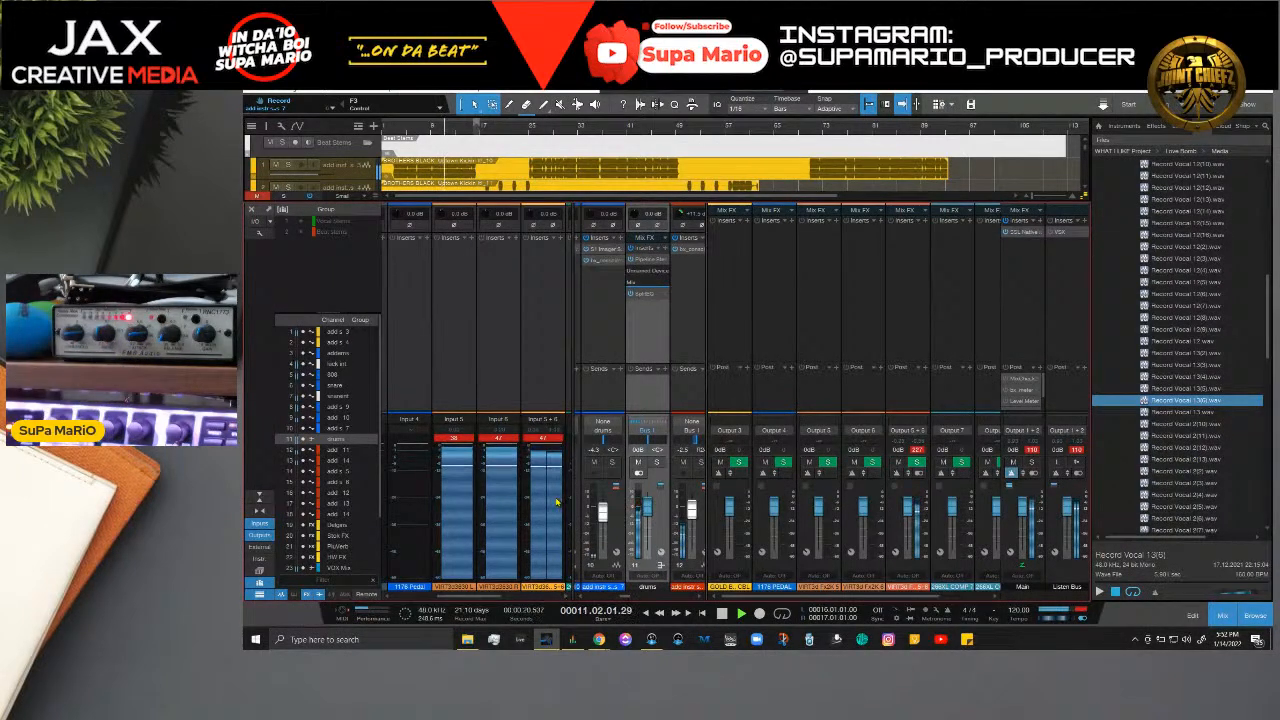
Step: Reopen SplitEQ on the drums bus, lower its transient output to about -0.6 dB and close it
{"action": "left_click", "coordinate": [641, 293]}
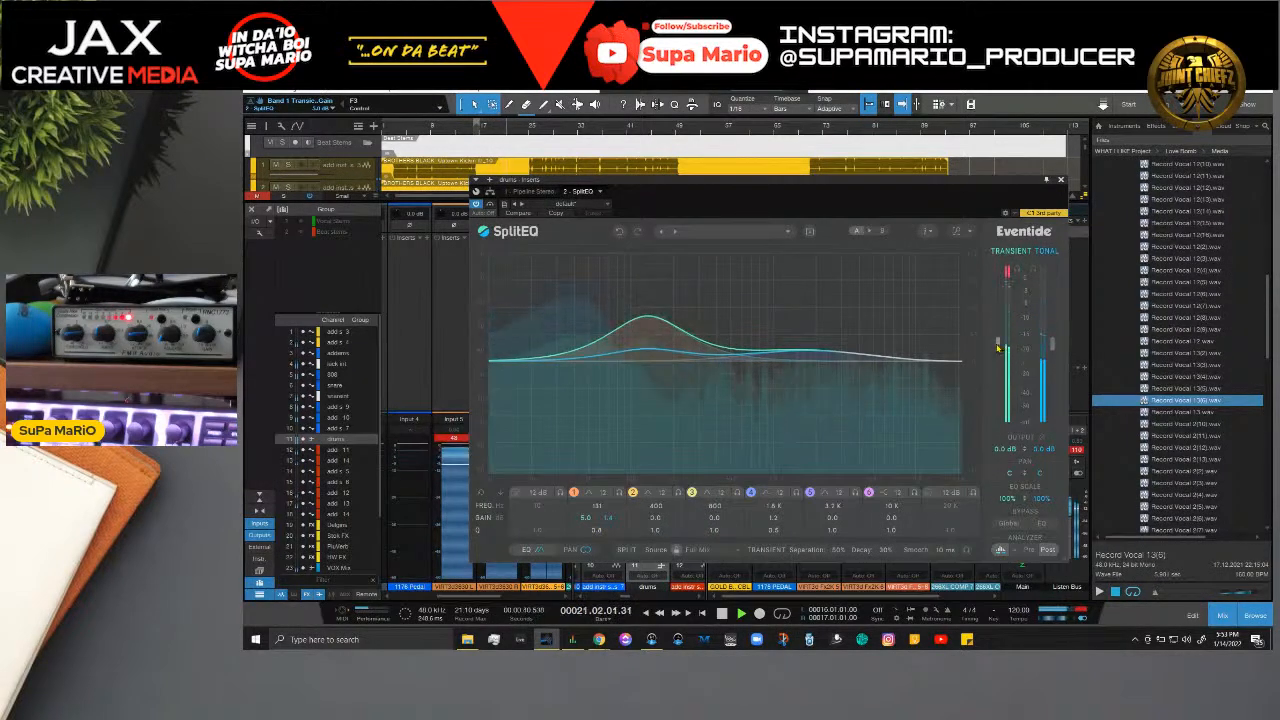
{"action": "left_click_drag", "start_coordinate": [997, 347], "coordinate": [997, 349]}
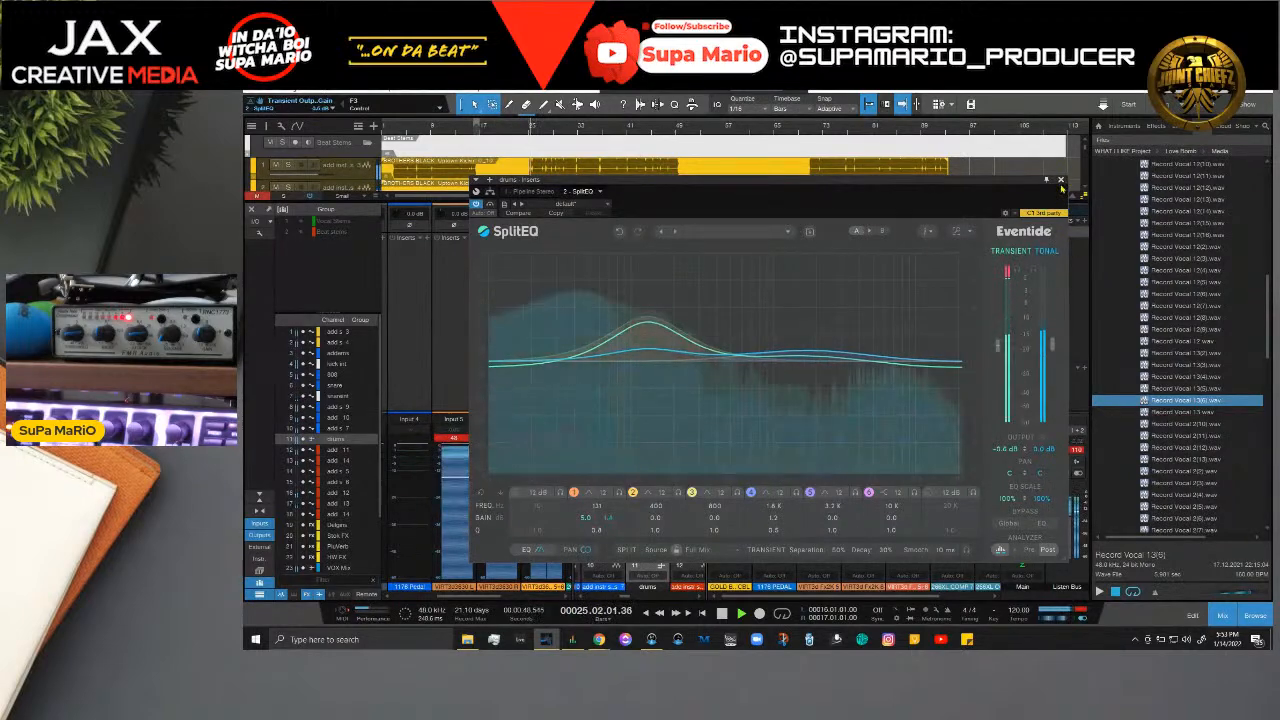
{"action": "left_click", "coordinate": [1060, 180]}
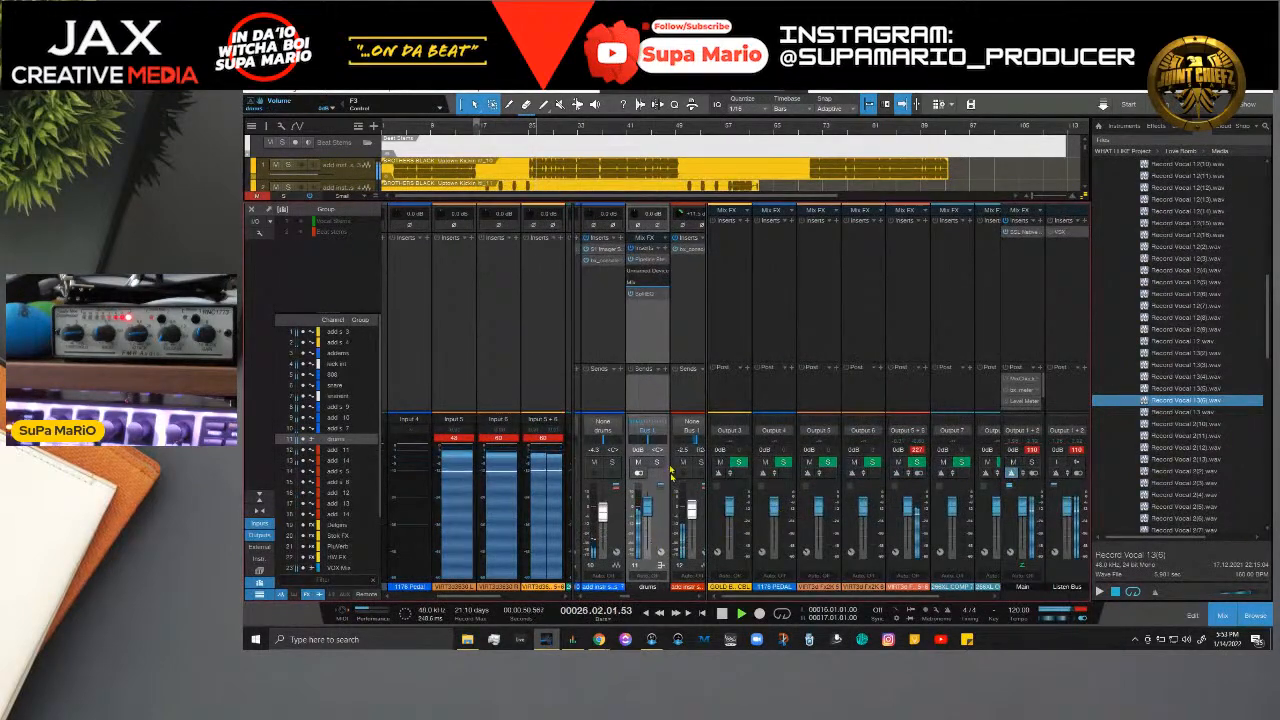
Step: Hide the input and output channels in the mixer and bring the drum channels and their tracks into view
{"action": "left_click", "coordinate": [260, 524]}
{"action": "left_click", "coordinate": [260, 535]}
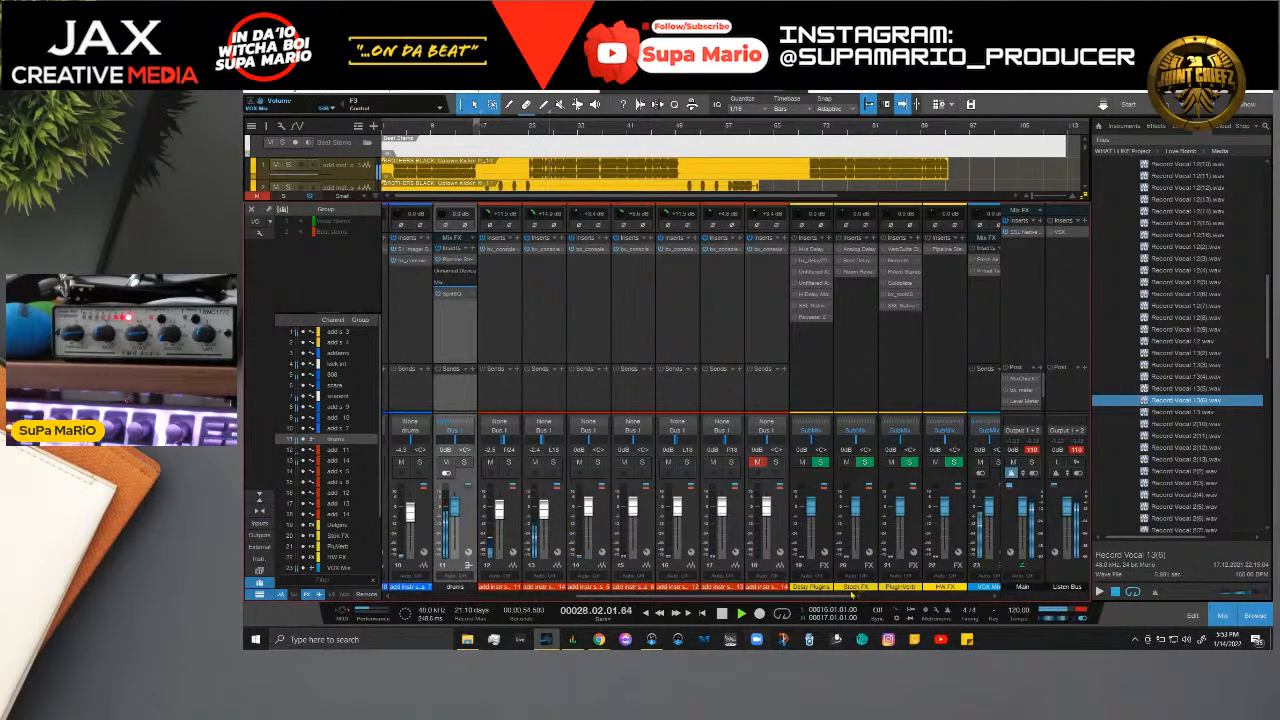
{"action": "left_click_drag", "start_coordinate": [850, 594], "coordinate": [570, 598]}
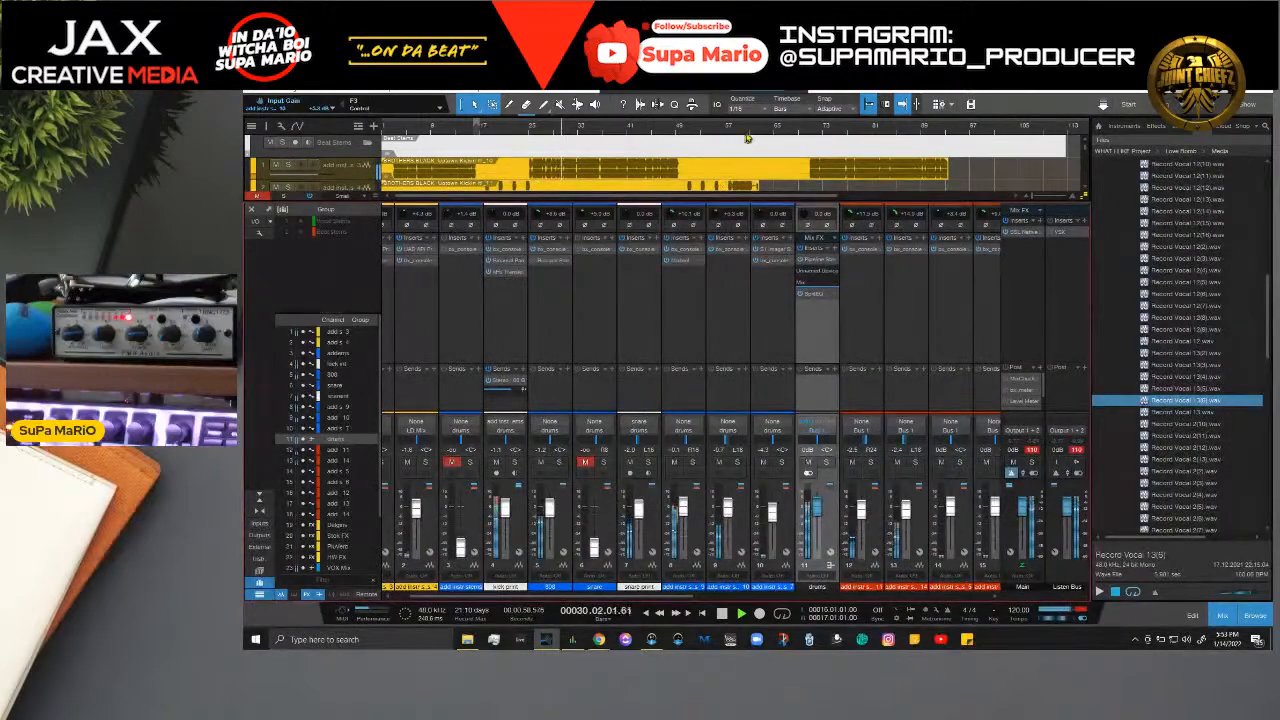
{"action": "scroll", "coordinate": [822, 180], "scroll_direction": "down", "scroll_amount": 3}
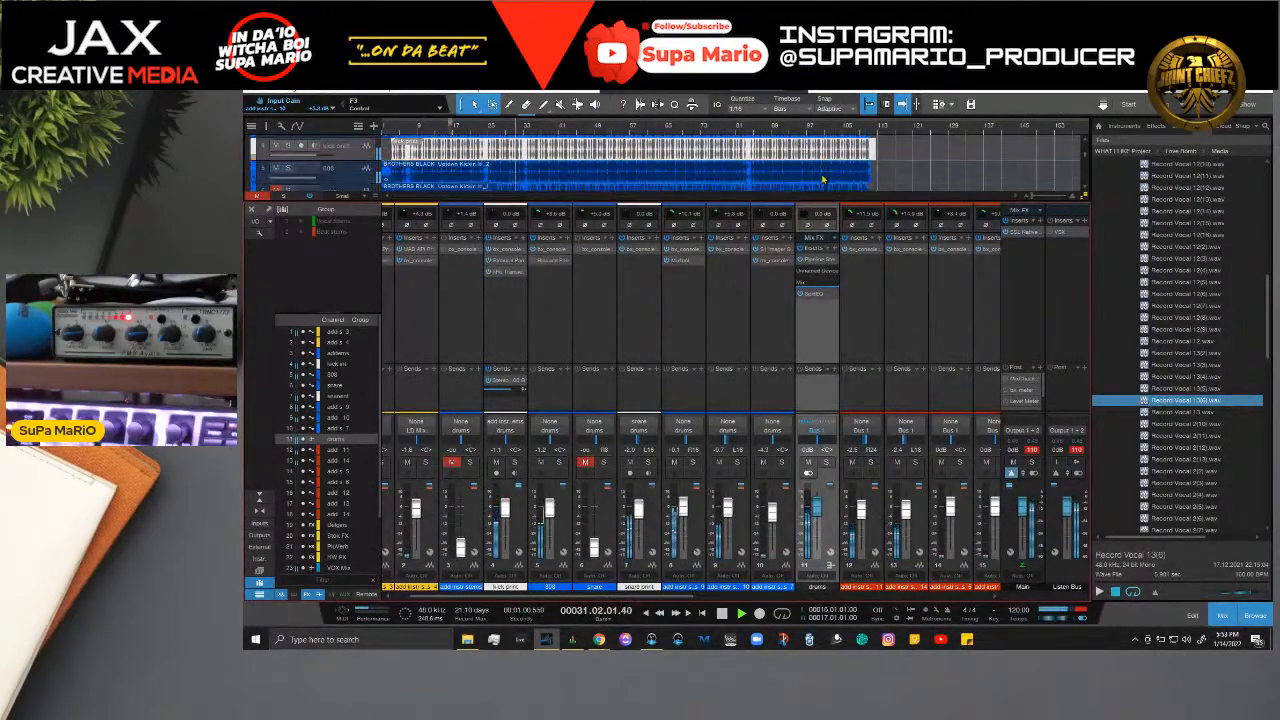
Step: Audition the drums bus in solo, return to the full mix and select the first red instrument channel
{"action": "left_click", "coordinate": [826, 462]}
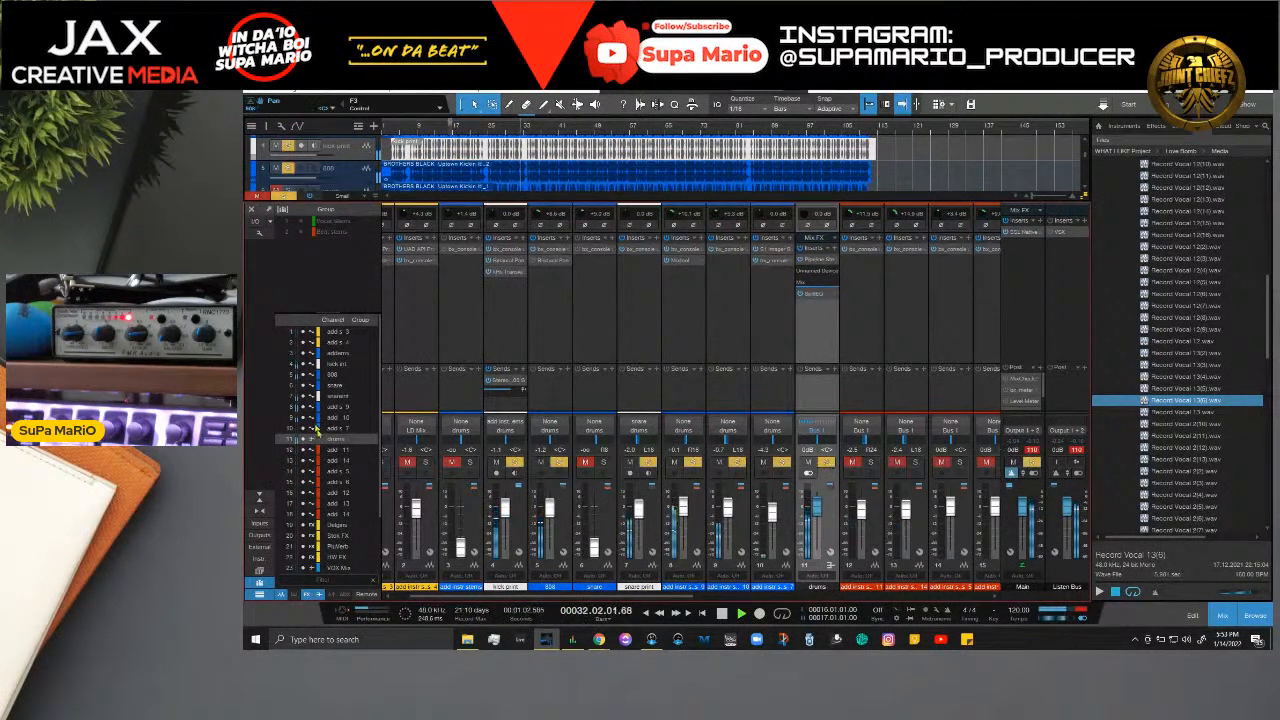
{"action": "left_click_drag", "start_coordinate": [618, 594], "coordinate": [482, 597]}
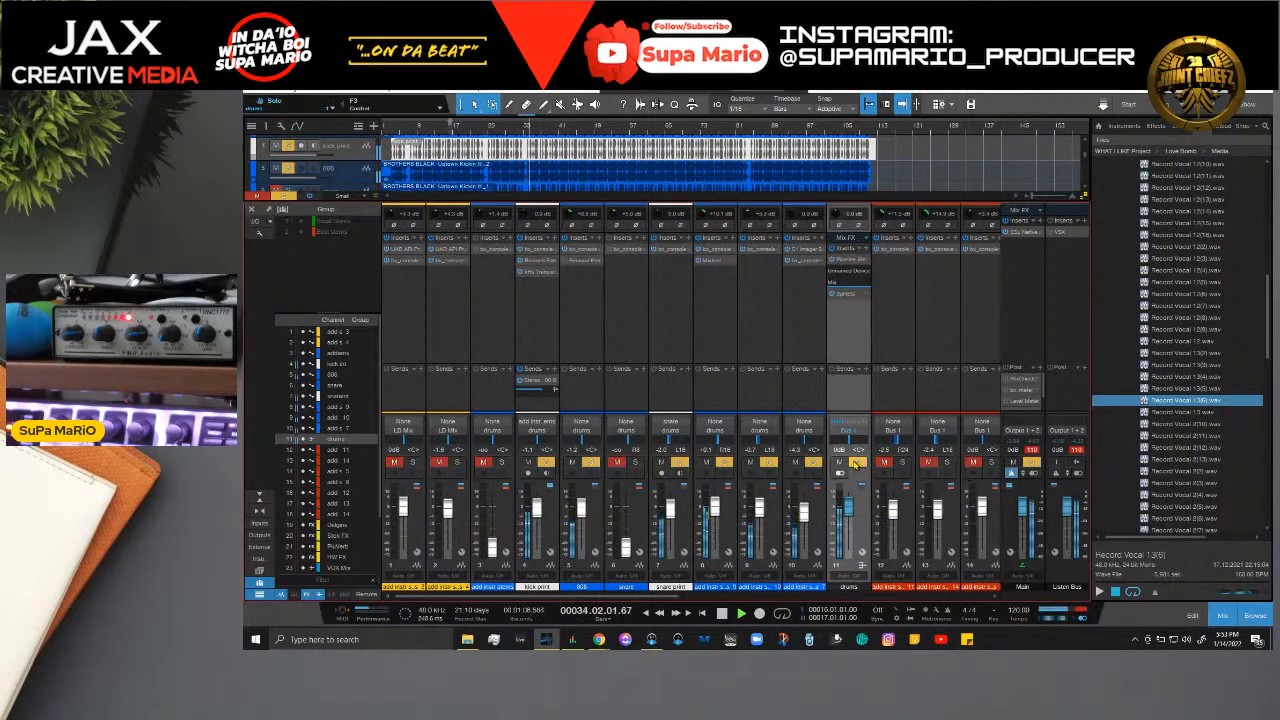
{"action": "left_click", "coordinate": [858, 463]}
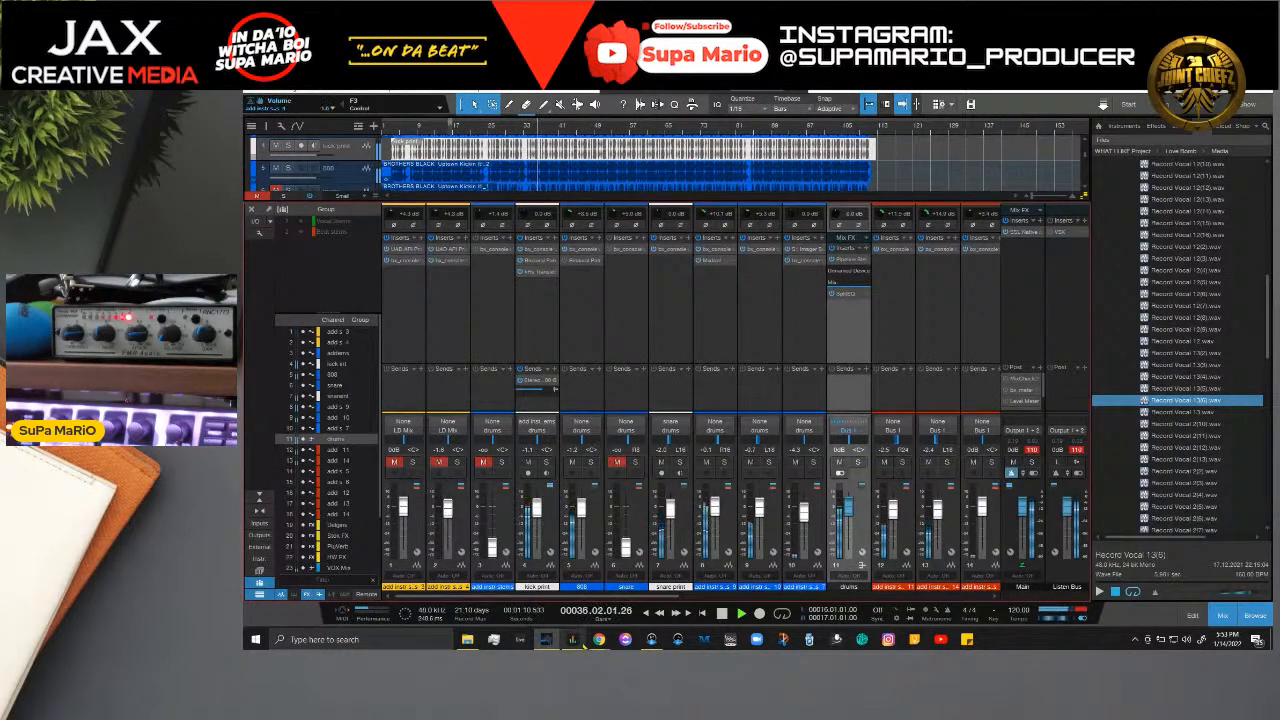
{"action": "left_click_drag", "start_coordinate": [629, 598], "coordinate": [685, 600]}
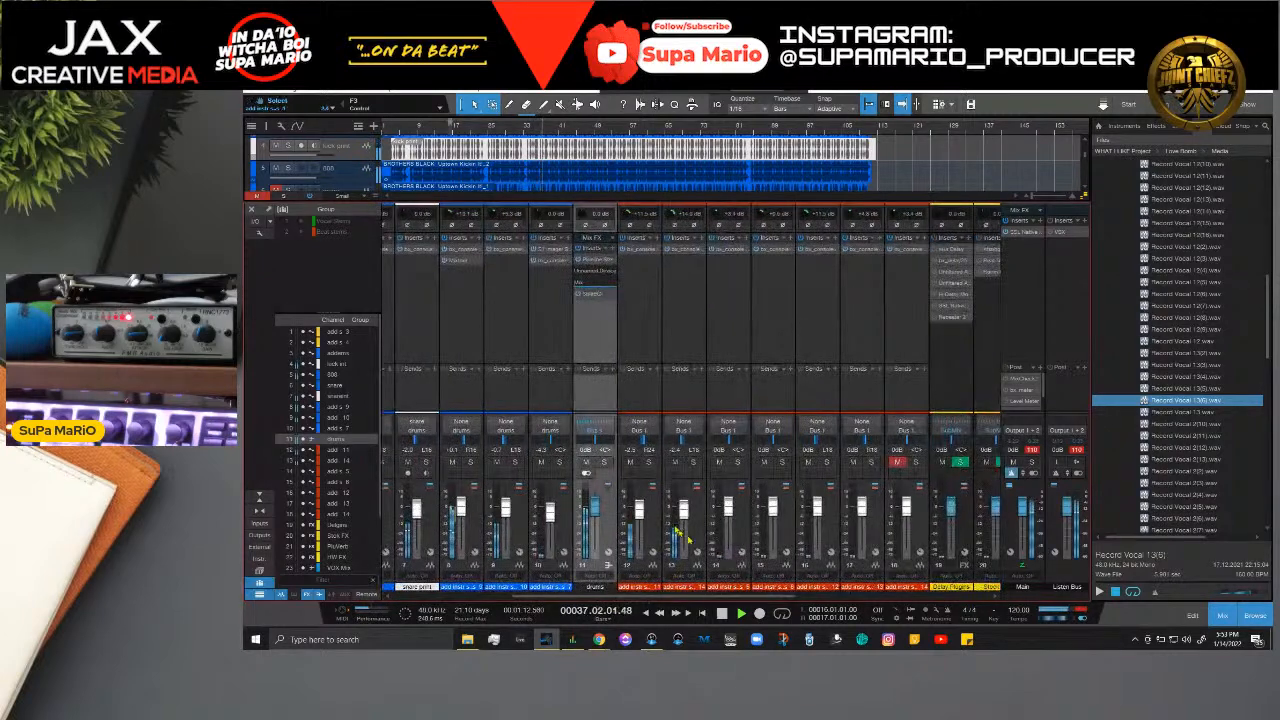
{"action": "left_click", "coordinate": [657, 528]}
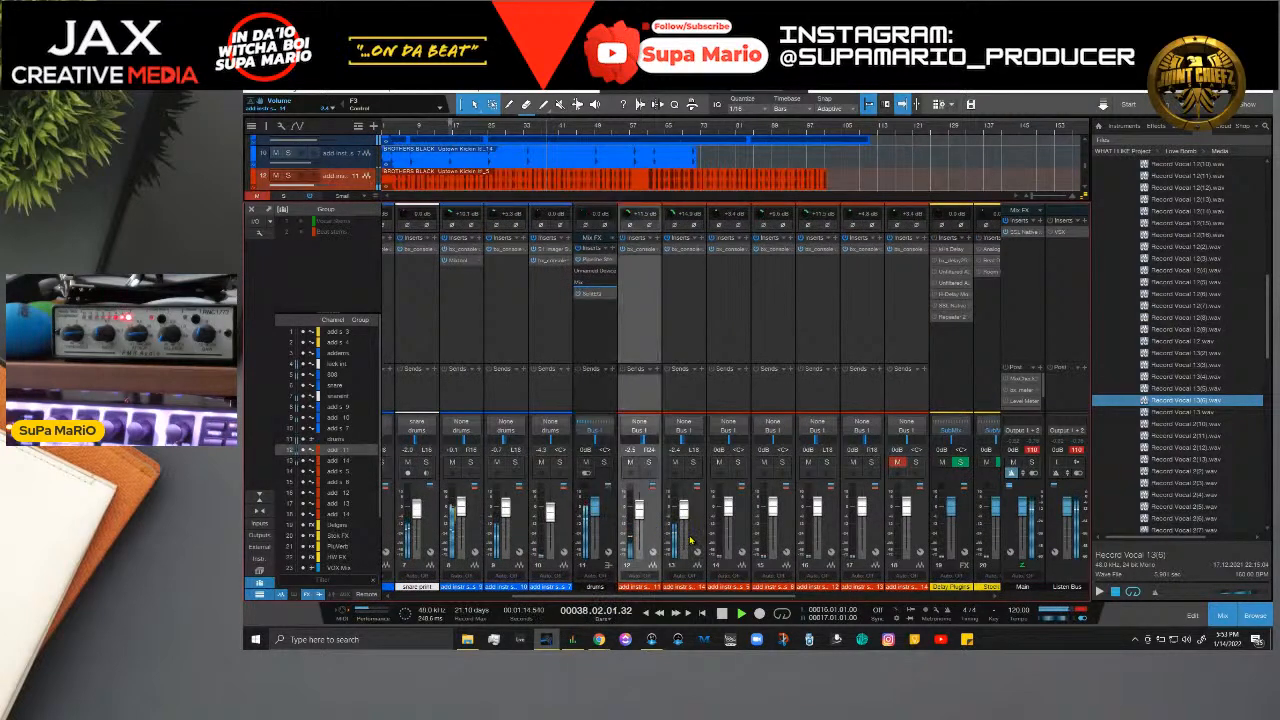
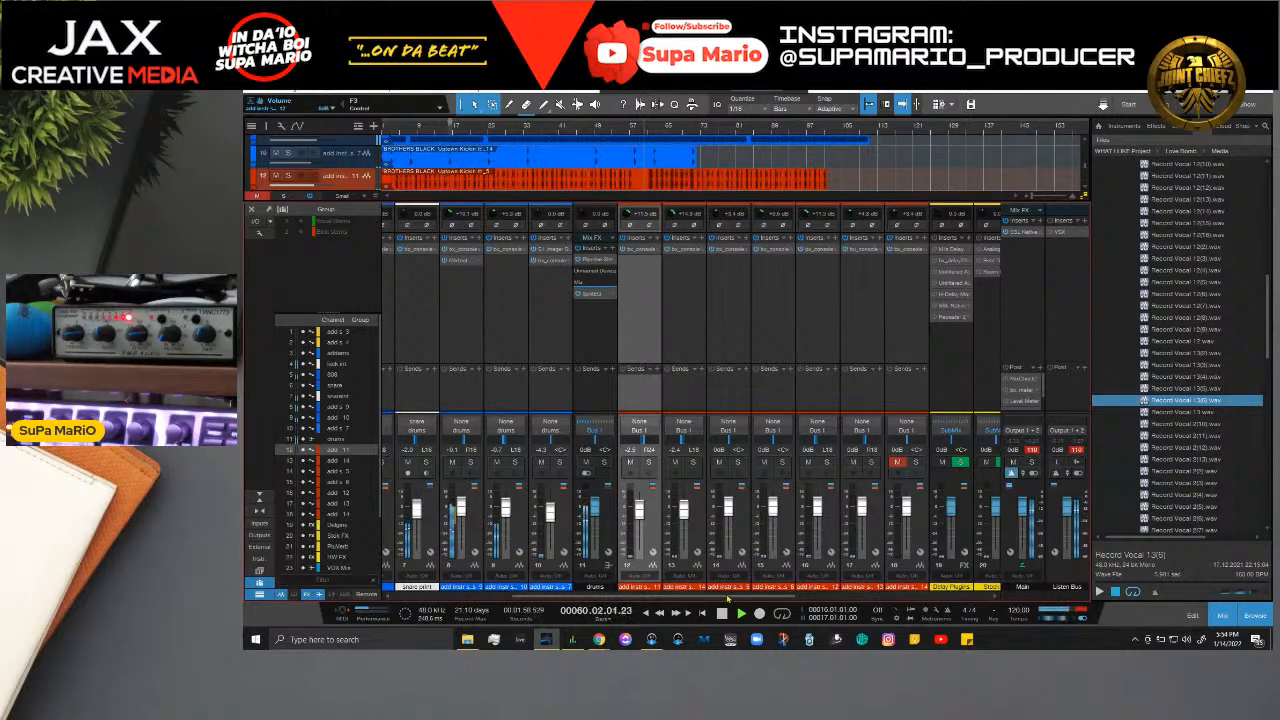
Step: Stop playback, select all seven red instrument tracks in the arrangement and add a bus for their channels in the mixer
{"action": "key", "text": "F3"}
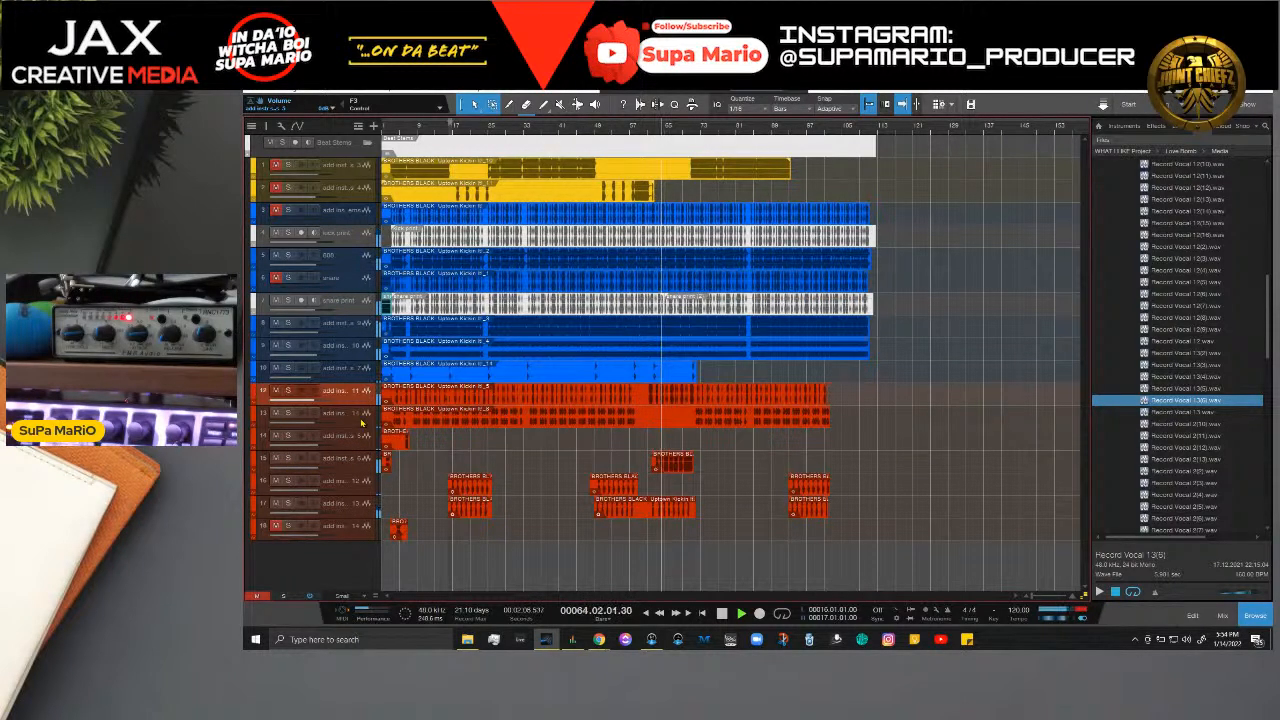
{"action": "key", "text": "space"}
{"action": "left_click", "coordinate": [360, 429]}
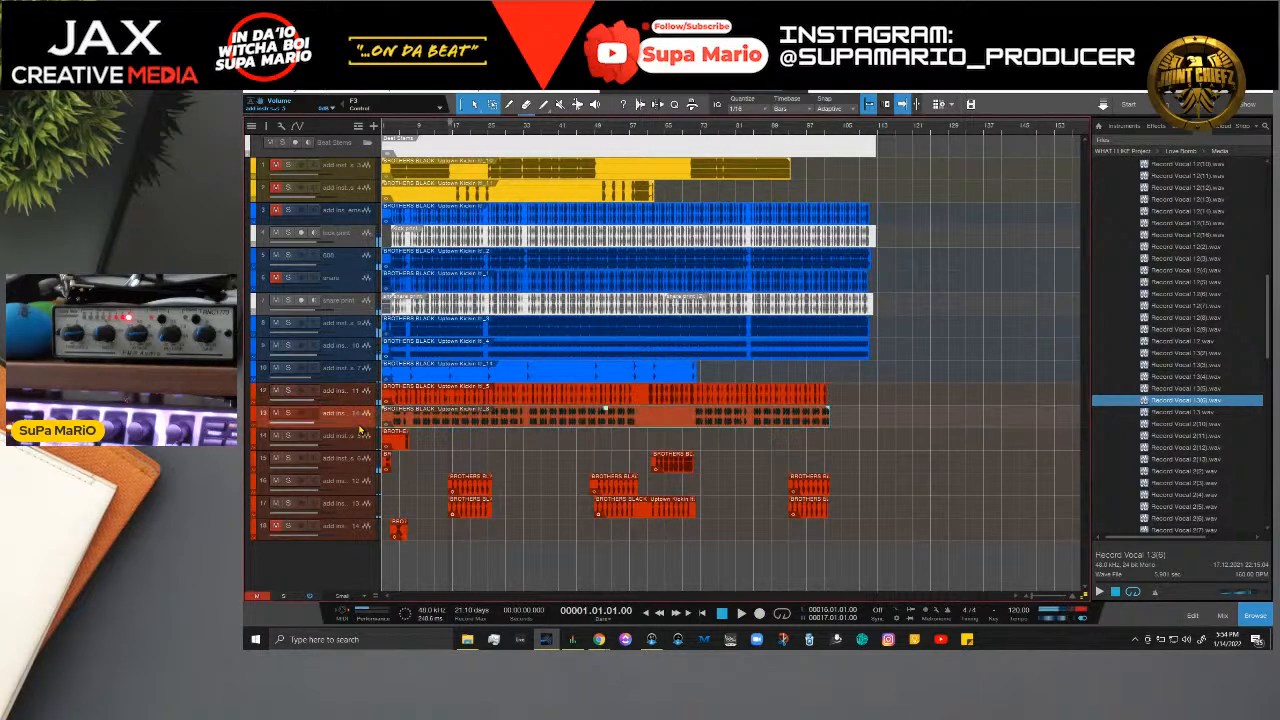
{"action": "left_click", "coordinate": [354, 399]}
{"action": "left_click", "coordinate": [353, 530], "text": "shift"}
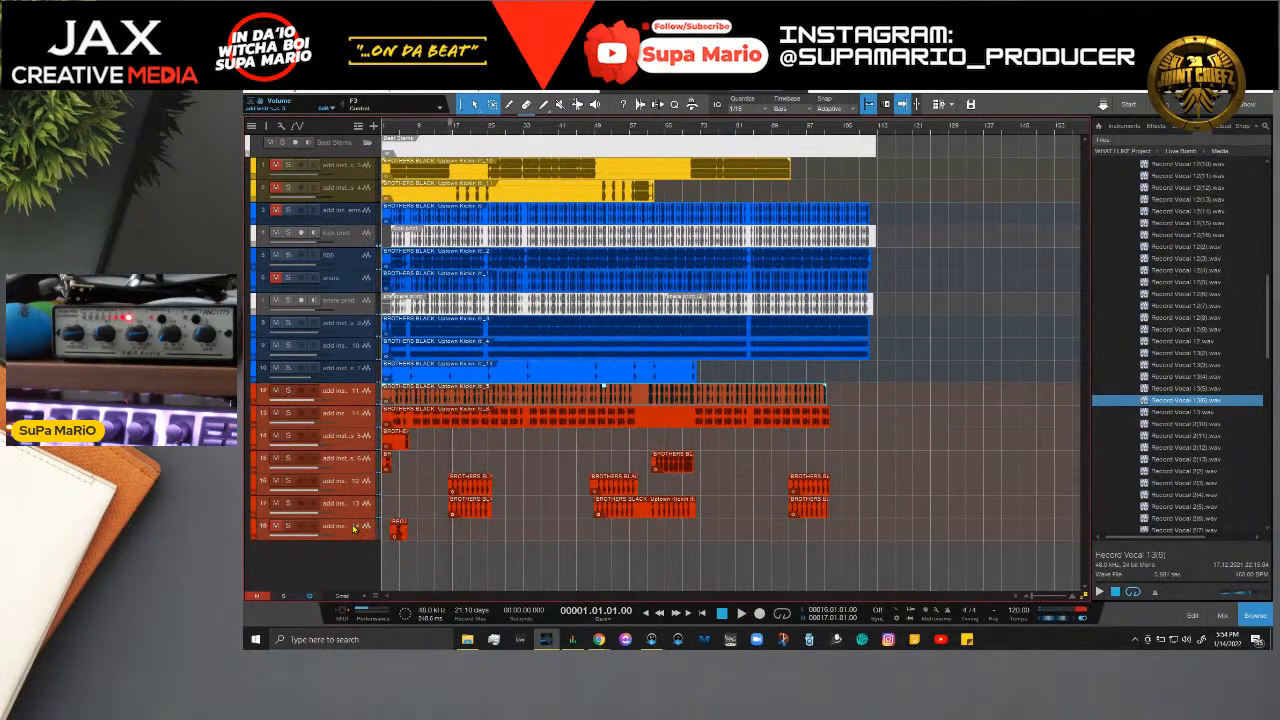
{"action": "right_click", "coordinate": [352, 531]}
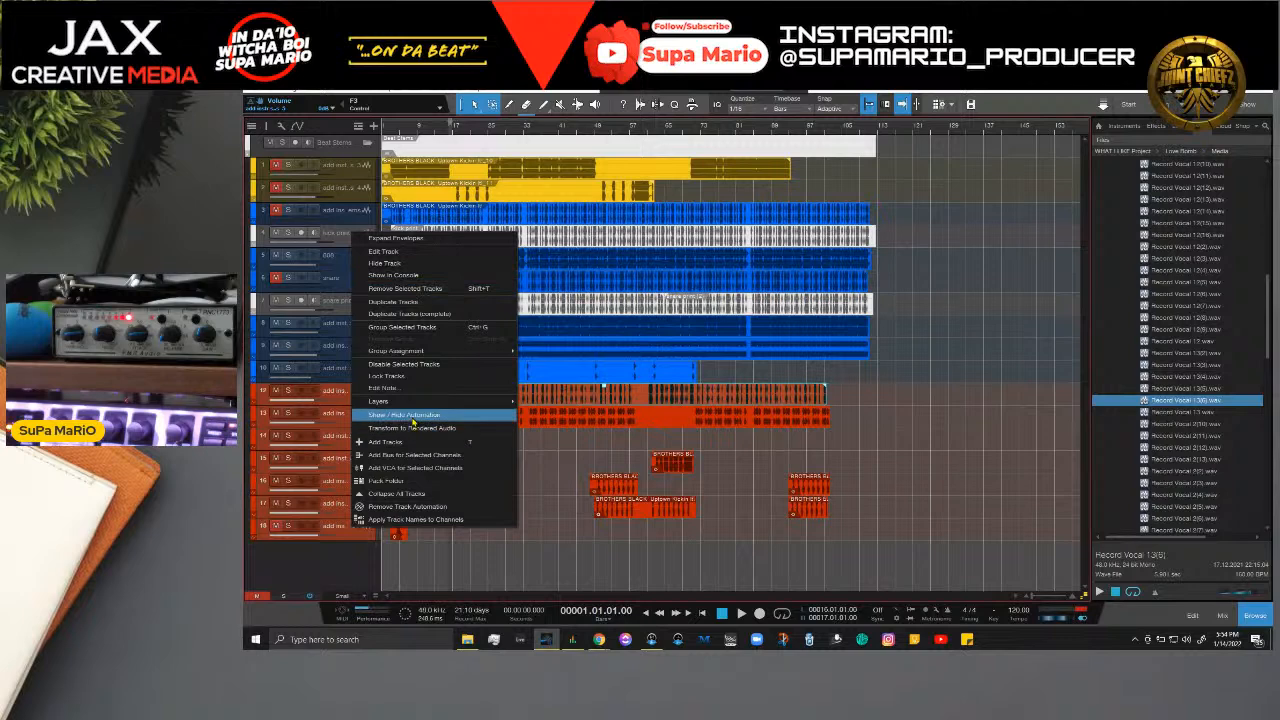
{"action": "left_click", "coordinate": [363, 568]}
{"action": "key", "text": "F3"}
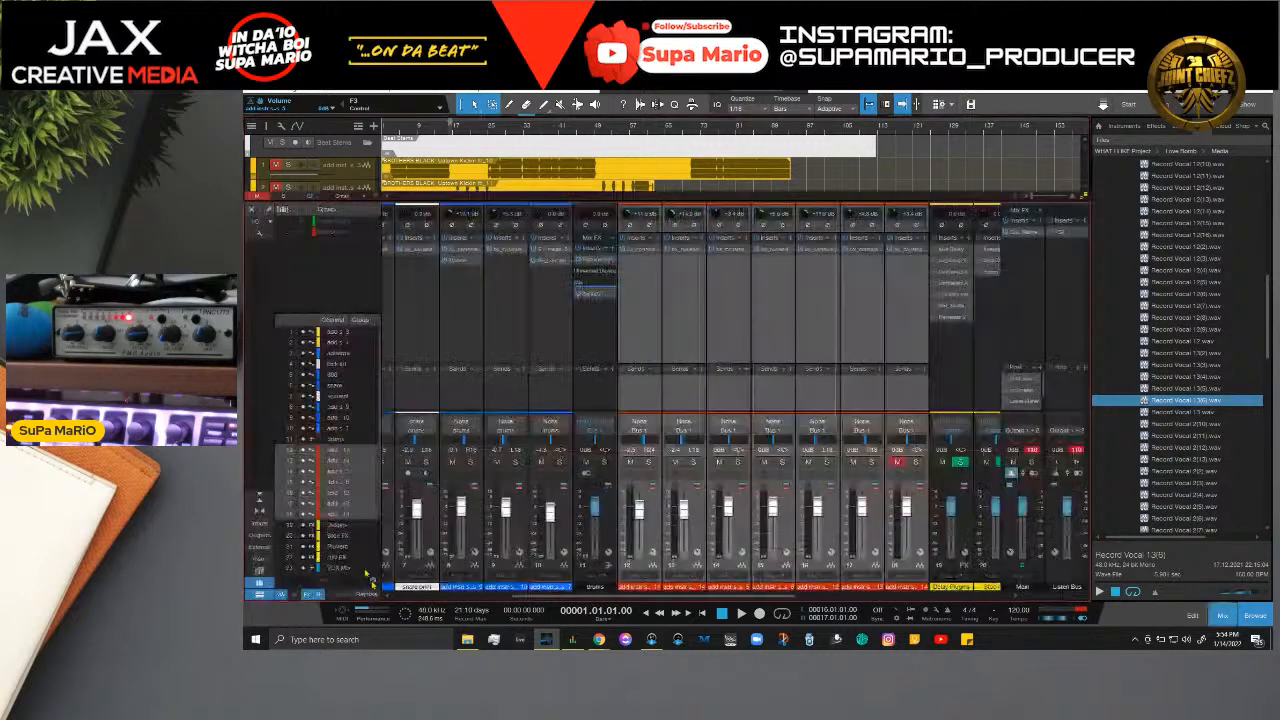
{"action": "right_click", "coordinate": [913, 556]}
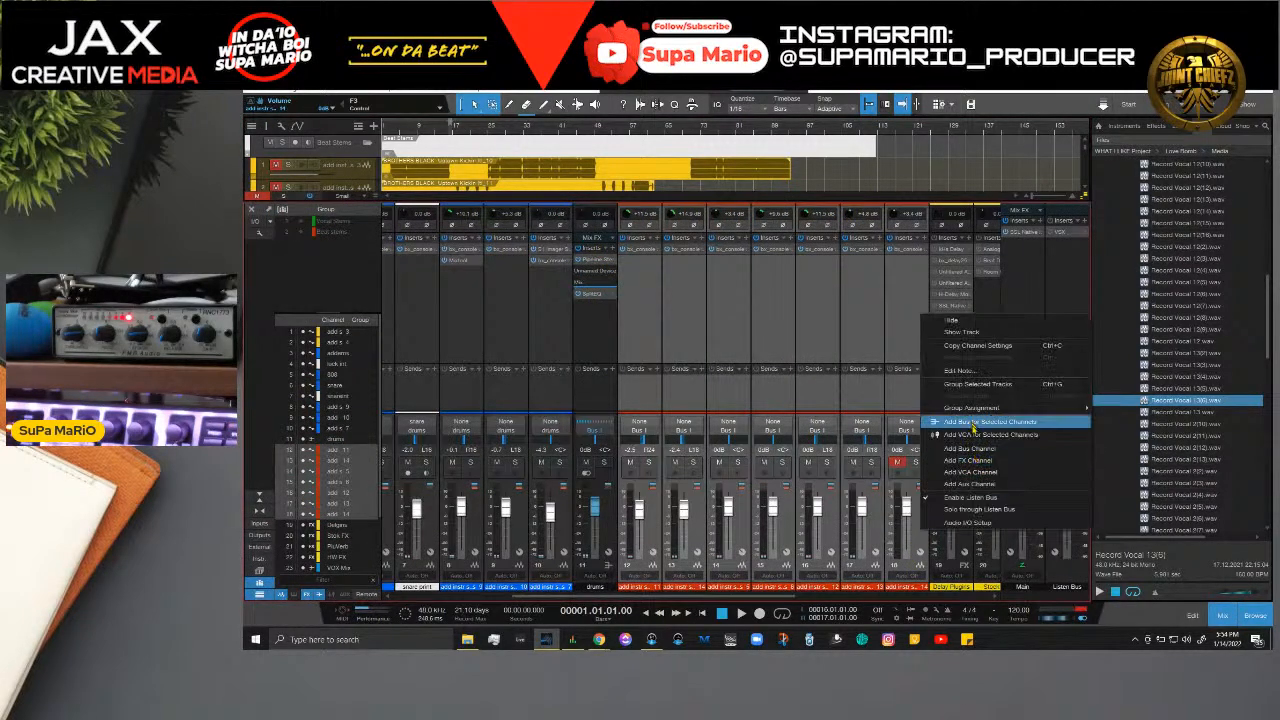
{"action": "left_click", "coordinate": [973, 431]}
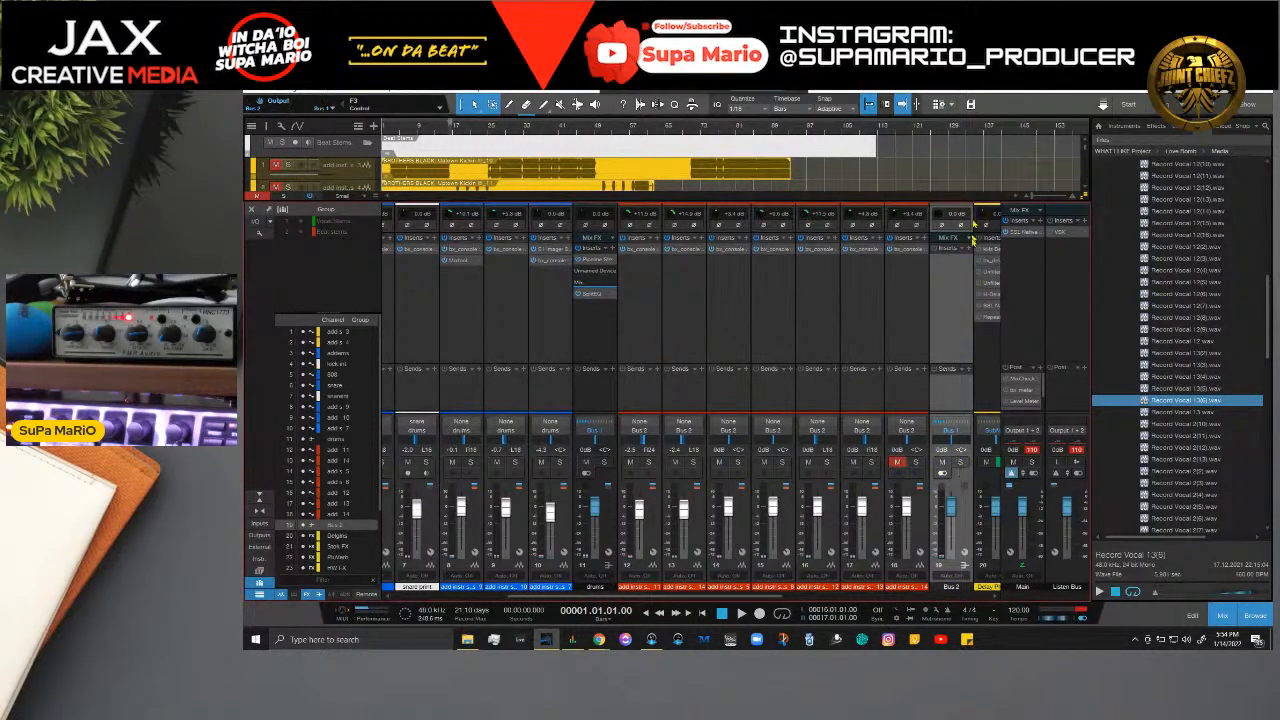
Step: Copy the bx_console SSL 4000 G insert from the last red instrument channel onto Bus 2
{"action": "left_click", "coordinate": [914, 272]}
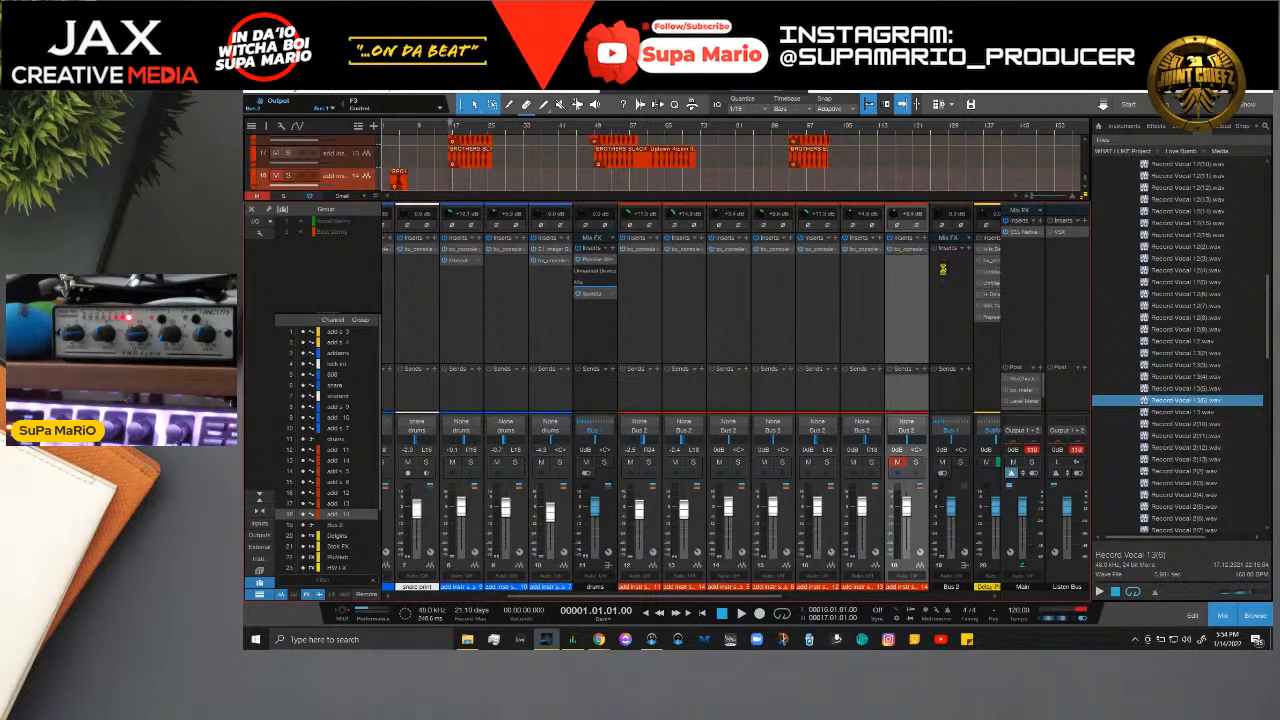
{"action": "left_click", "coordinate": [913, 253]}
{"action": "left_click", "coordinate": [837, 180]}
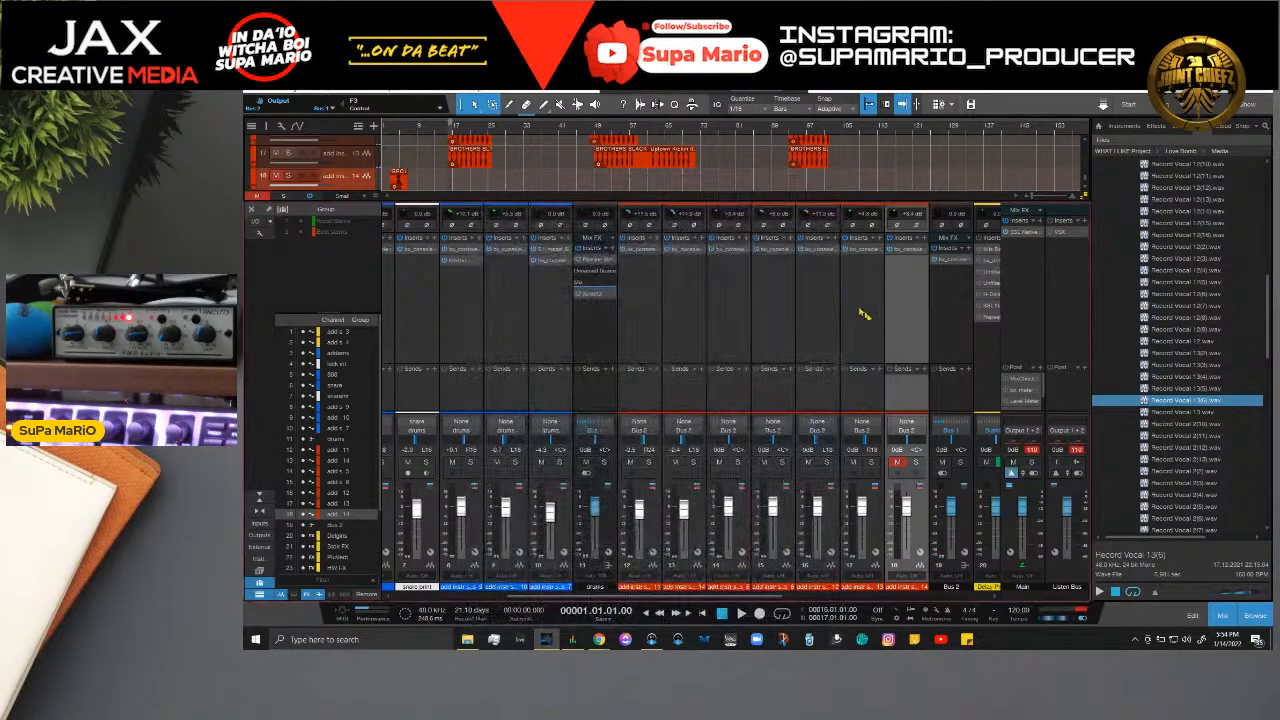
Step: Select all seven red instrument channels in the mixer and remove all their inserts
{"action": "key", "text": "Caps_Lock"}
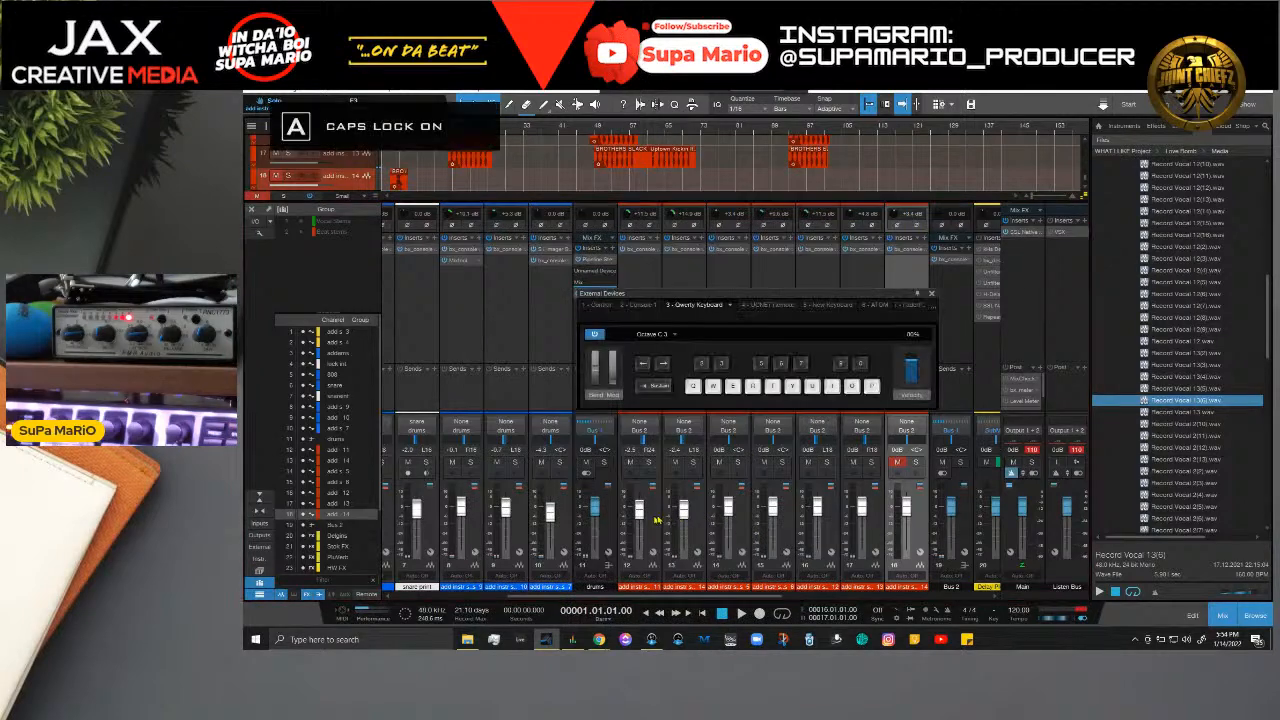
{"action": "key", "text": "Caps_Lock"}
{"action": "left_click", "coordinate": [657, 520], "text": "shift"}
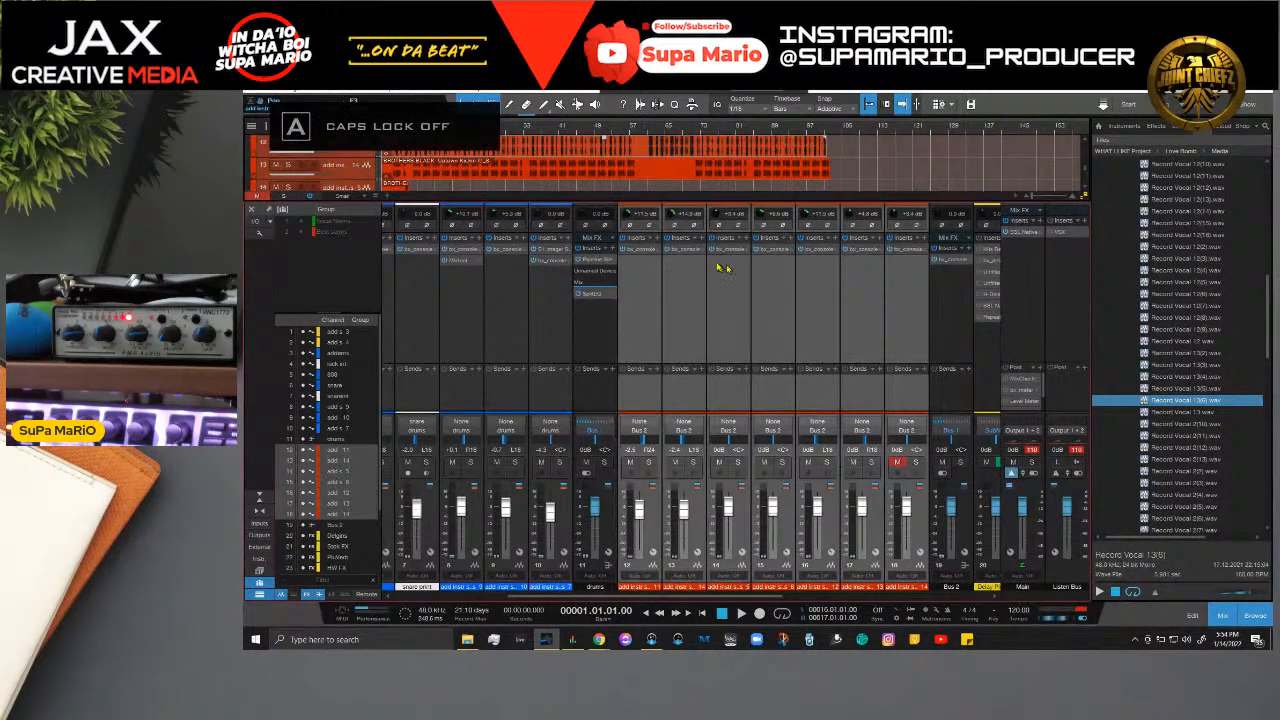
{"action": "right_click", "coordinate": [658, 249]}
{"action": "left_click", "coordinate": [702, 378]}
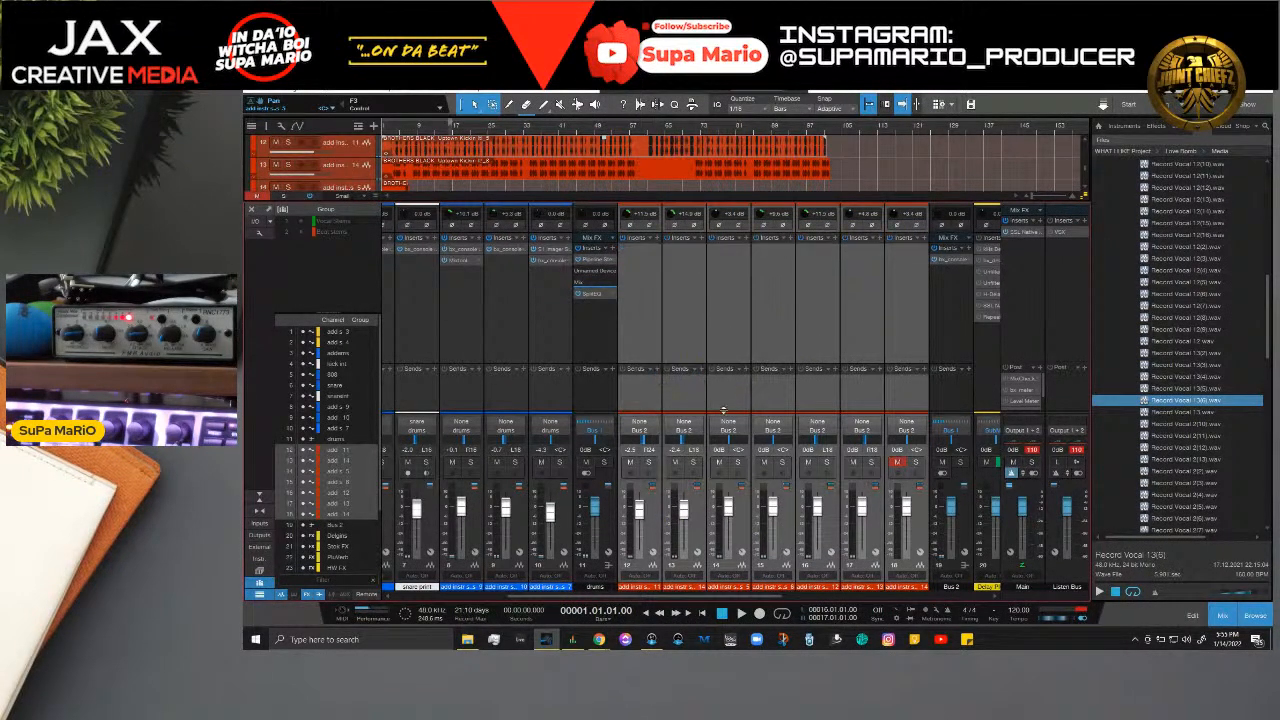
Step: Open bx_console SSL 4000 G on Bus 2, show the full arrangement and move the plug-in window clear of the tracks
{"action": "left_click_drag", "start_coordinate": [777, 598], "coordinate": [813, 597]}
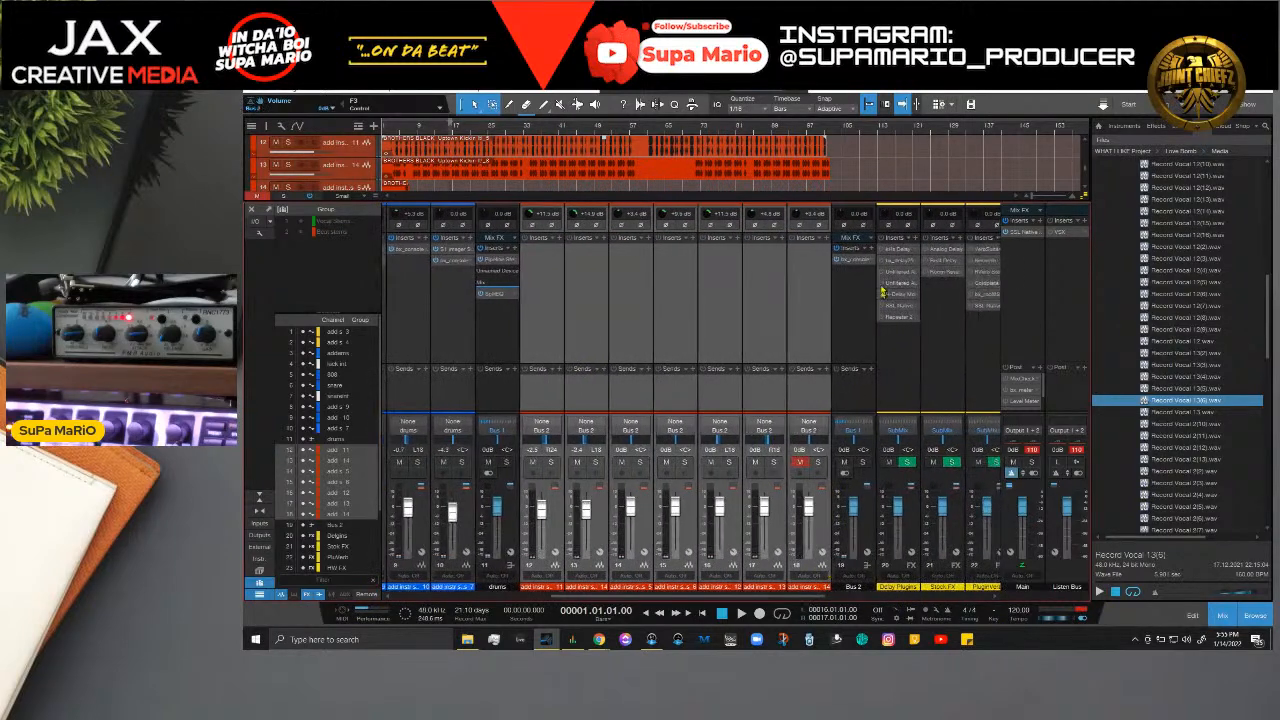
{"action": "left_click", "coordinate": [850, 260]}
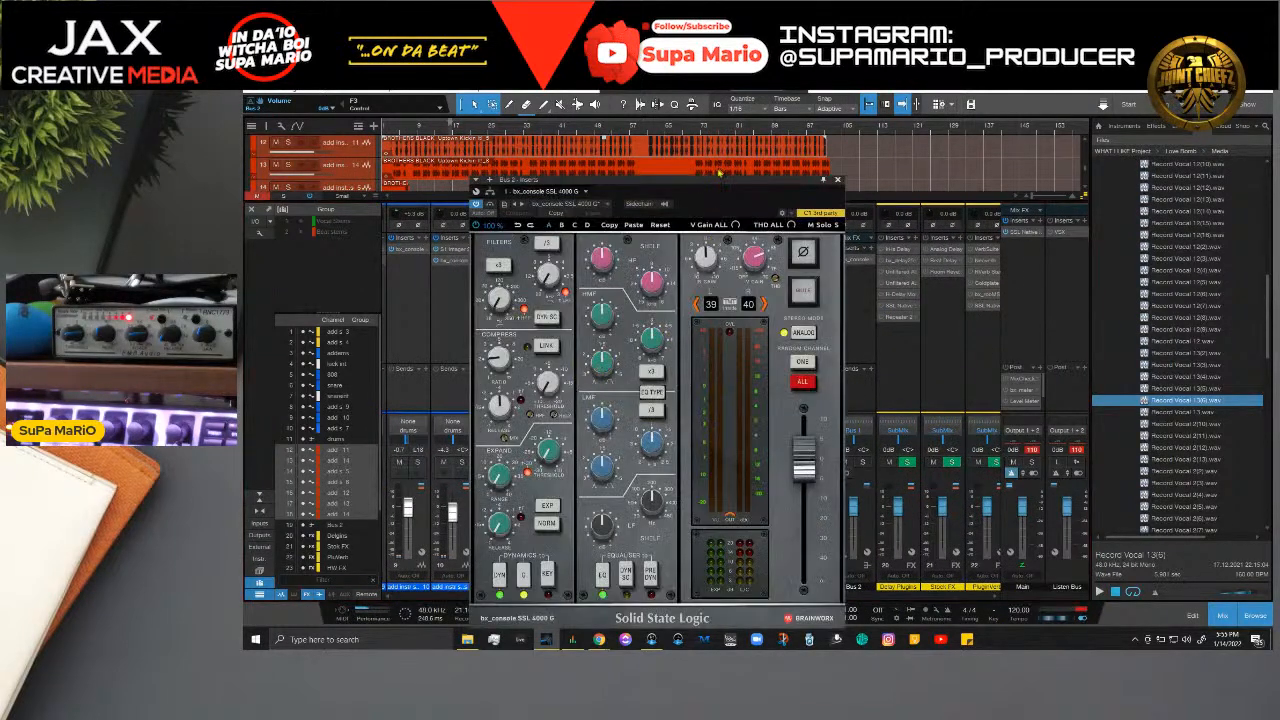
{"action": "key", "text": "F3"}
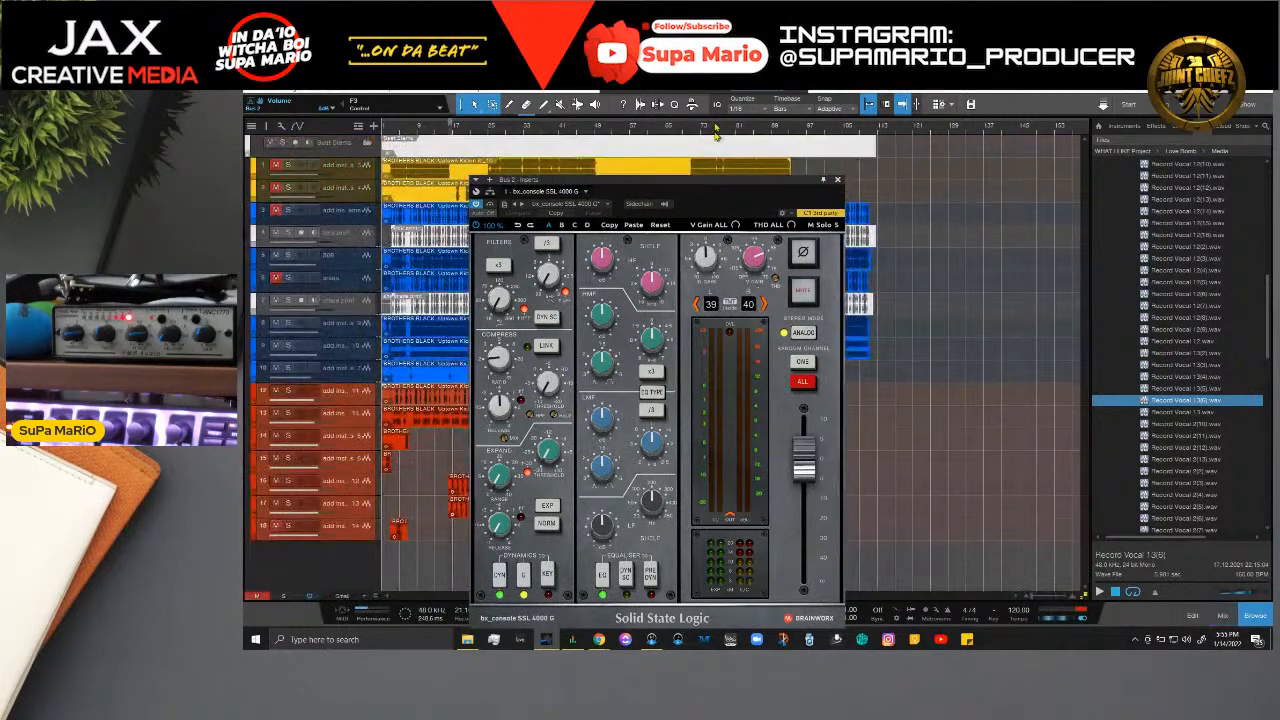
{"action": "left_click_drag", "start_coordinate": [727, 181], "coordinate": [984, 123]}
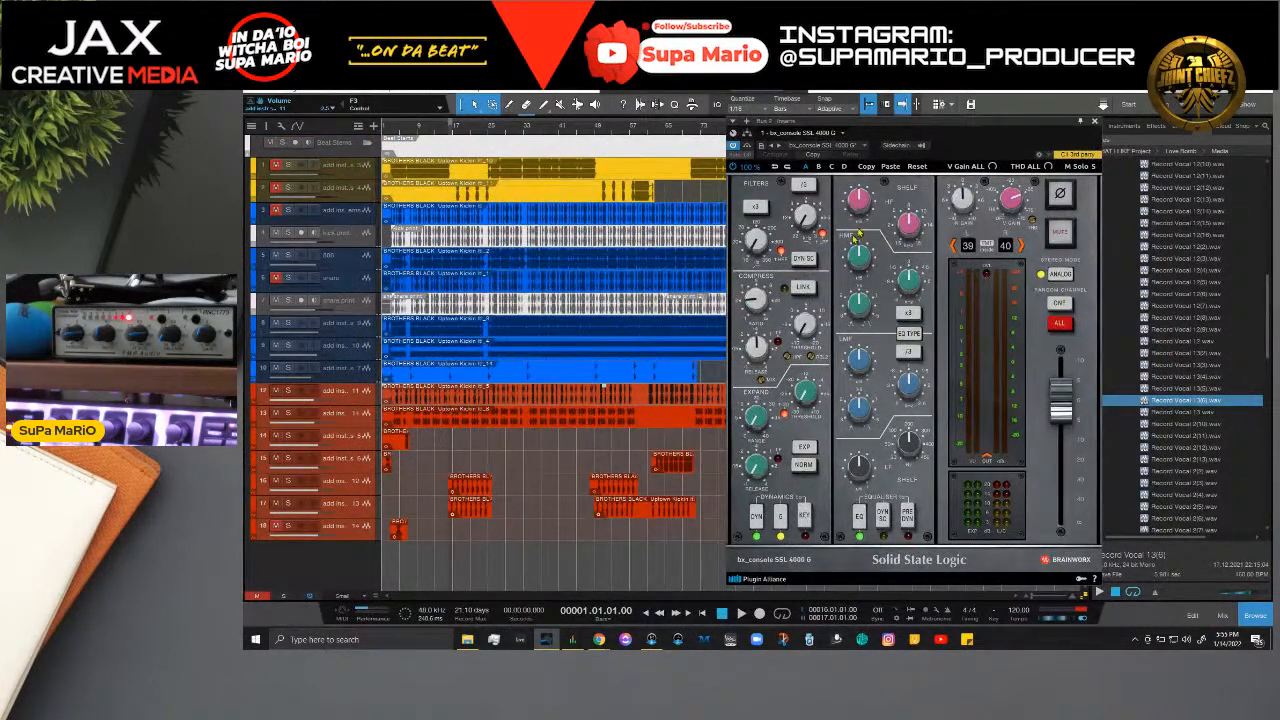
Step: Play the song, show the track inspector, audition the add instr 12 and 14 tracks and close the channel editor
{"action": "key", "text": "space"}
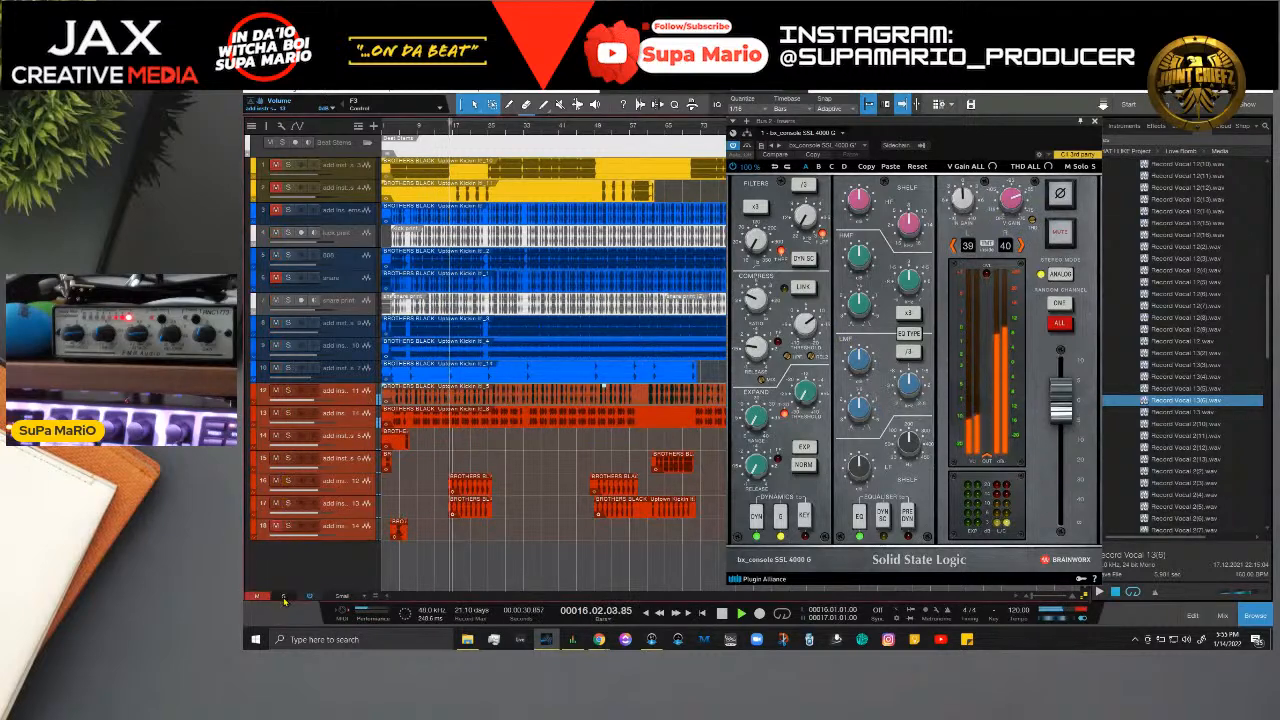
{"action": "double_click", "coordinate": [359, 490]}
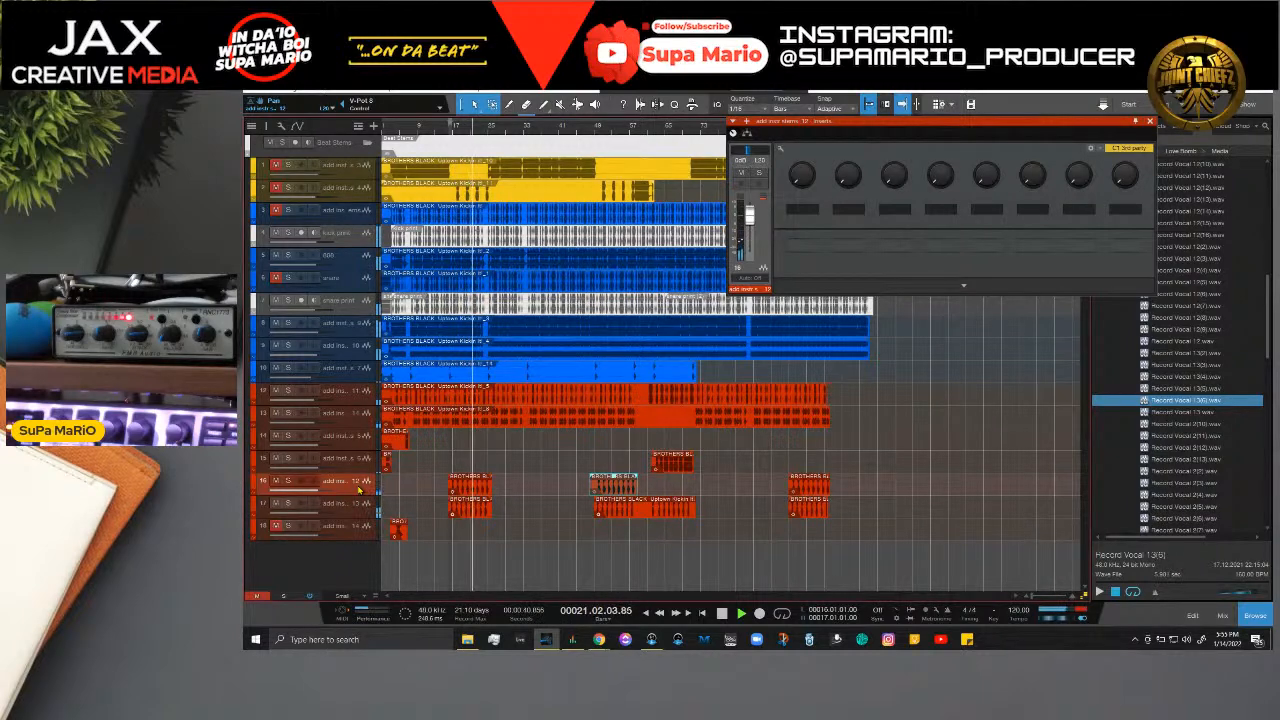
{"action": "left_click", "coordinate": [267, 128]}
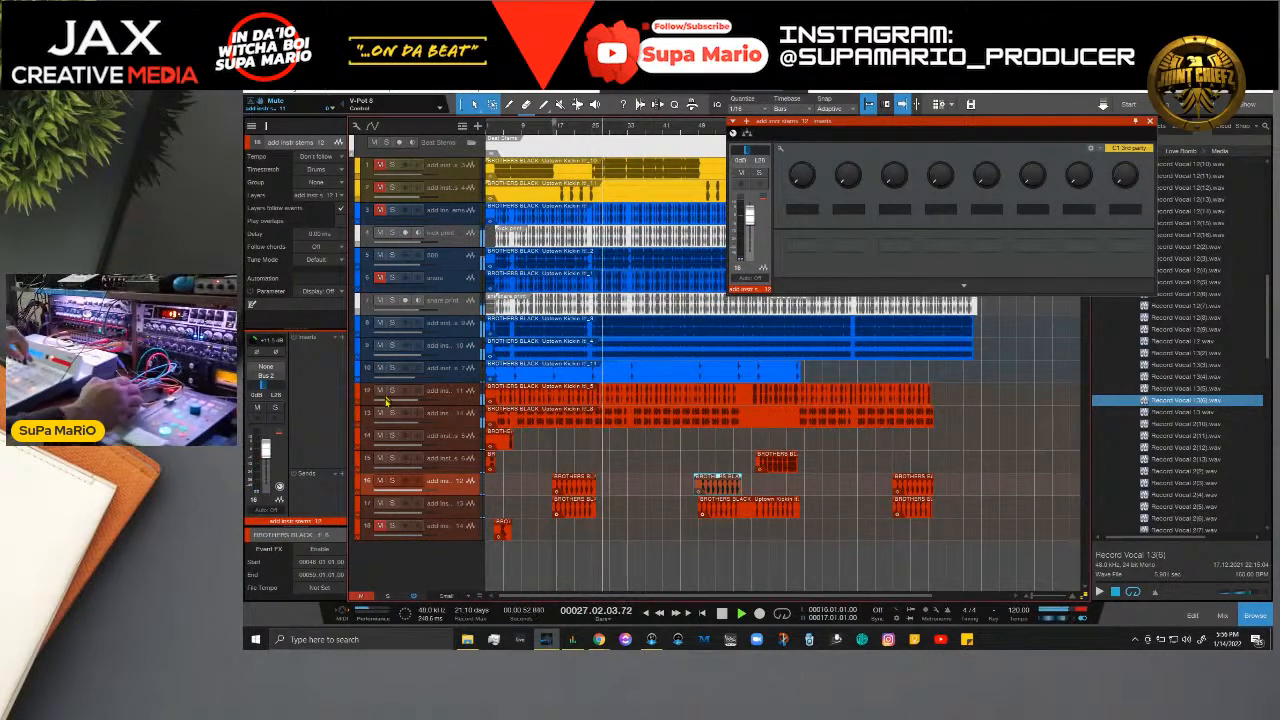
{"action": "left_click", "coordinate": [468, 418]}
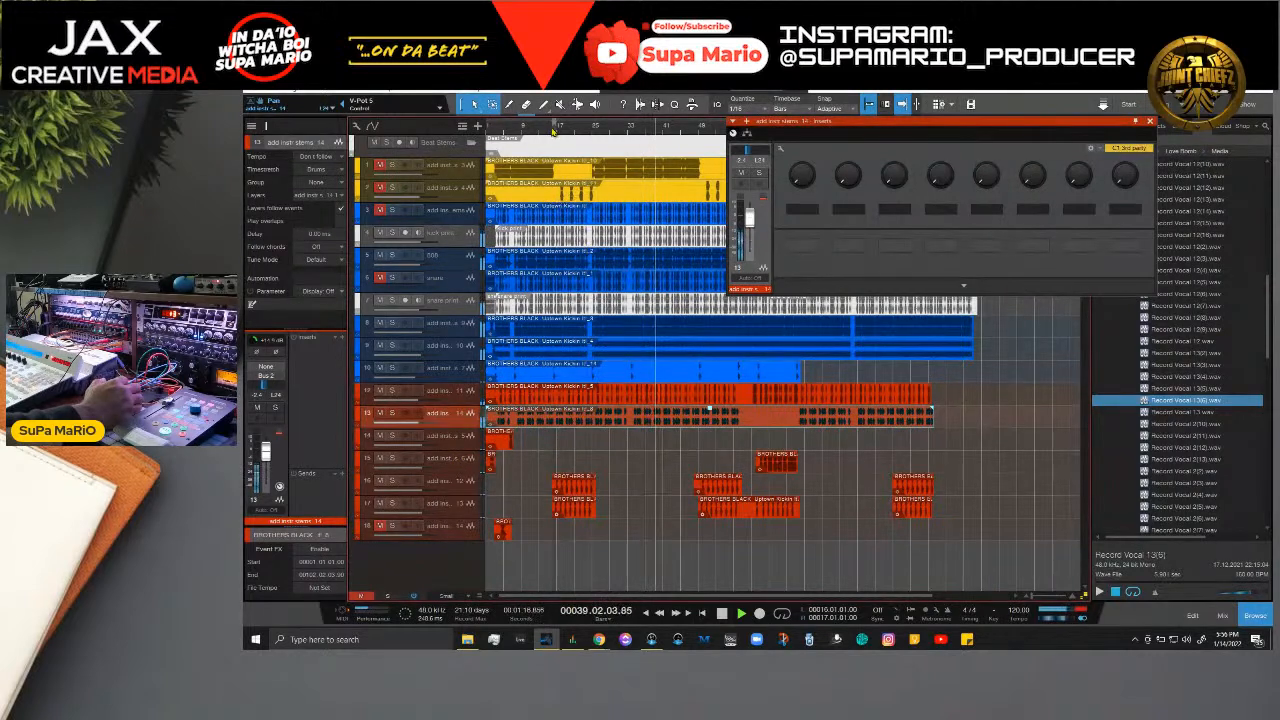
{"action": "left_click", "coordinate": [553, 131]}
{"action": "left_click", "coordinate": [562, 476]}
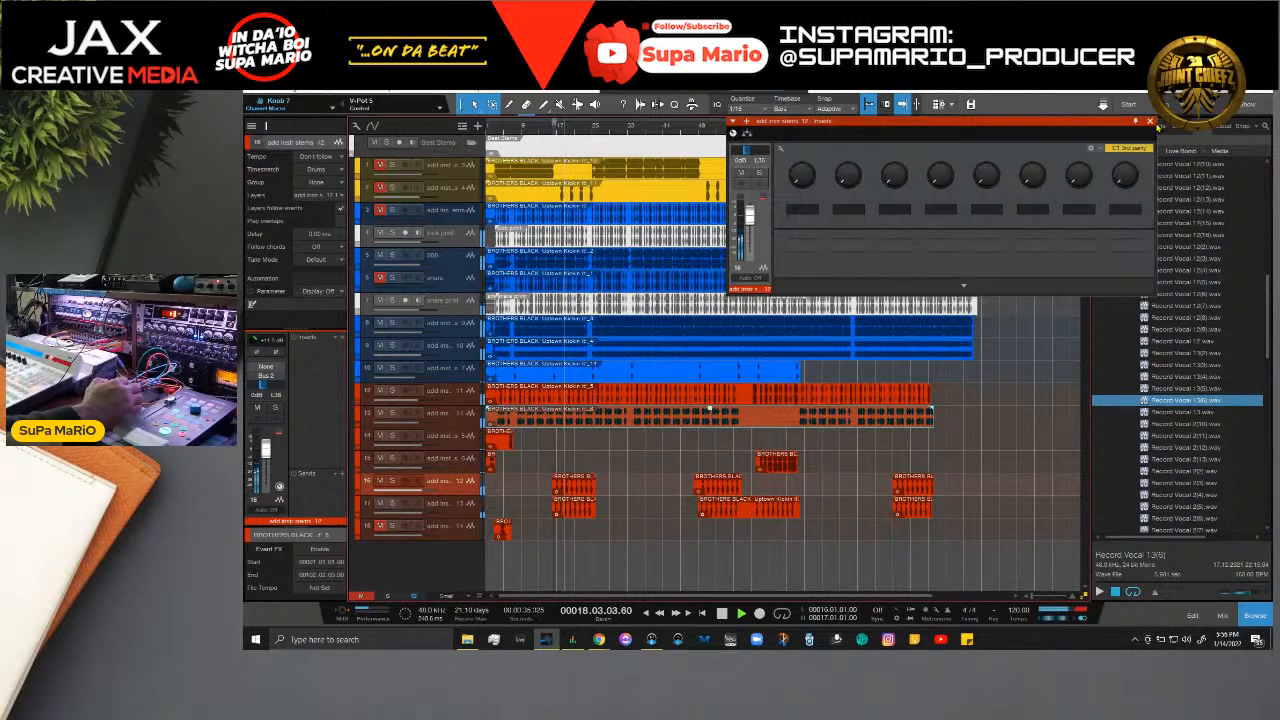
{"action": "left_click", "coordinate": [1150, 121]}
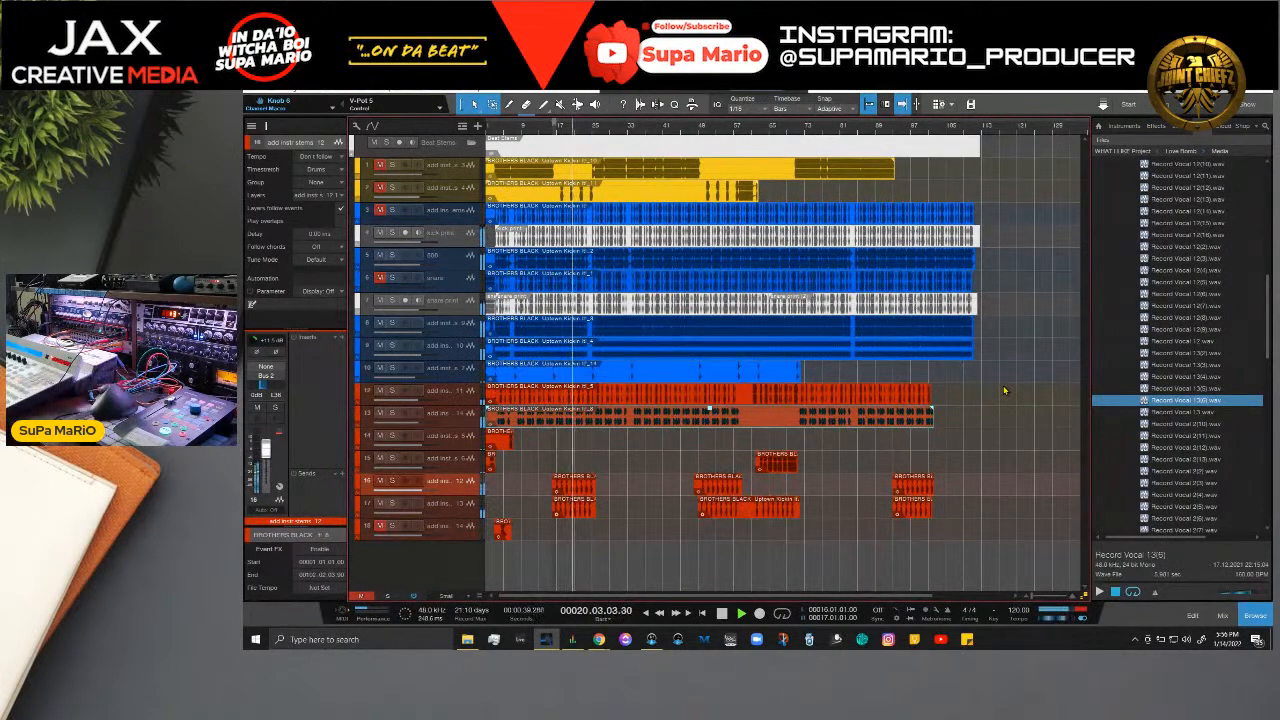
Step: Stop playback, bring the effects channels into view in the mixer and open Repeater 2 on the Delay Plugins channel
{"action": "key", "text": "F3"}
{"action": "key", "text": "space"}
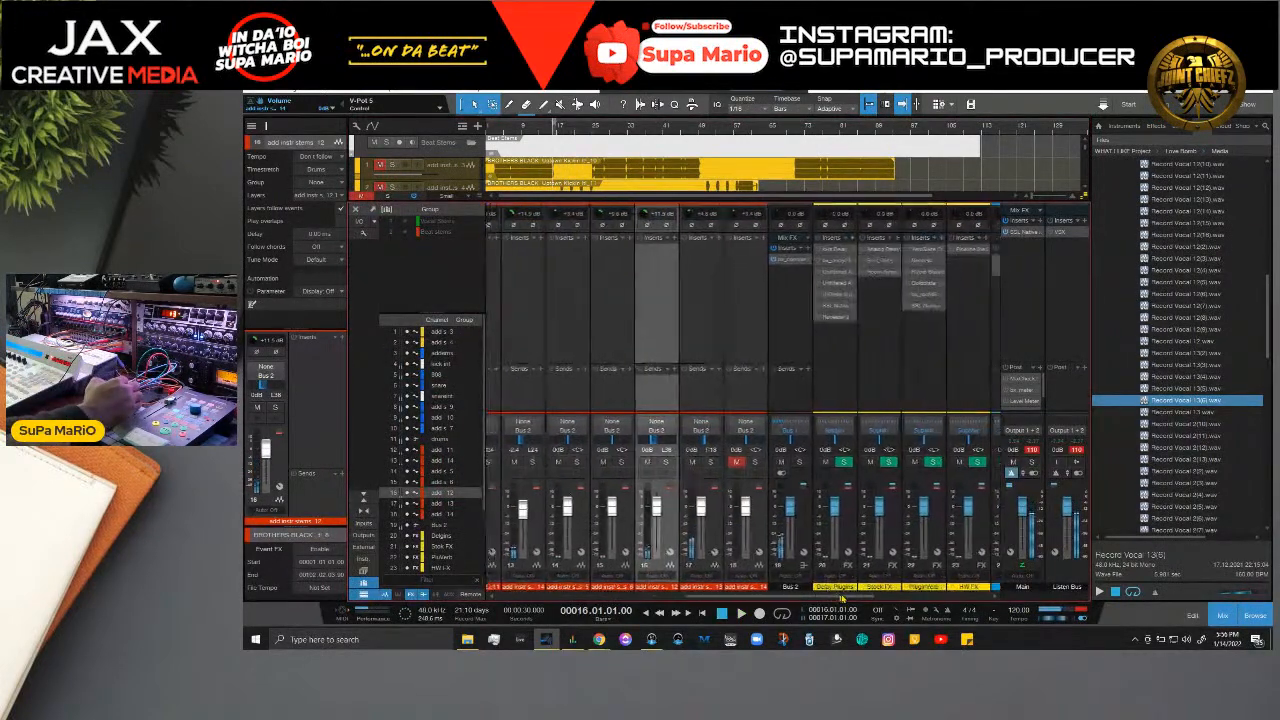
{"action": "mouse_move", "coordinate": [830, 600]}
{"action": "left_mouse_down"}
{"action": "mouse_move", "coordinate": [903, 603]}
{"action": "mouse_move", "coordinate": [819, 598]}
{"action": "left_mouse_up"}
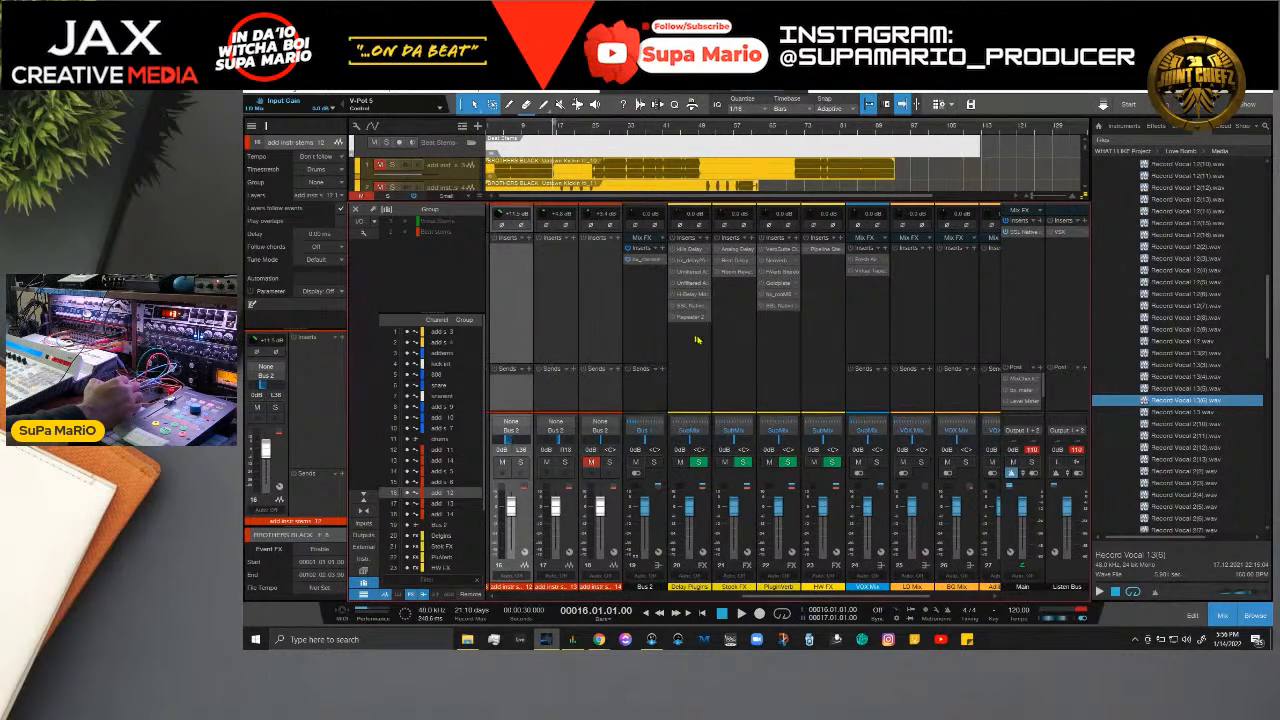
{"action": "left_click", "coordinate": [783, 337]}
{"action": "left_click", "coordinate": [697, 336]}
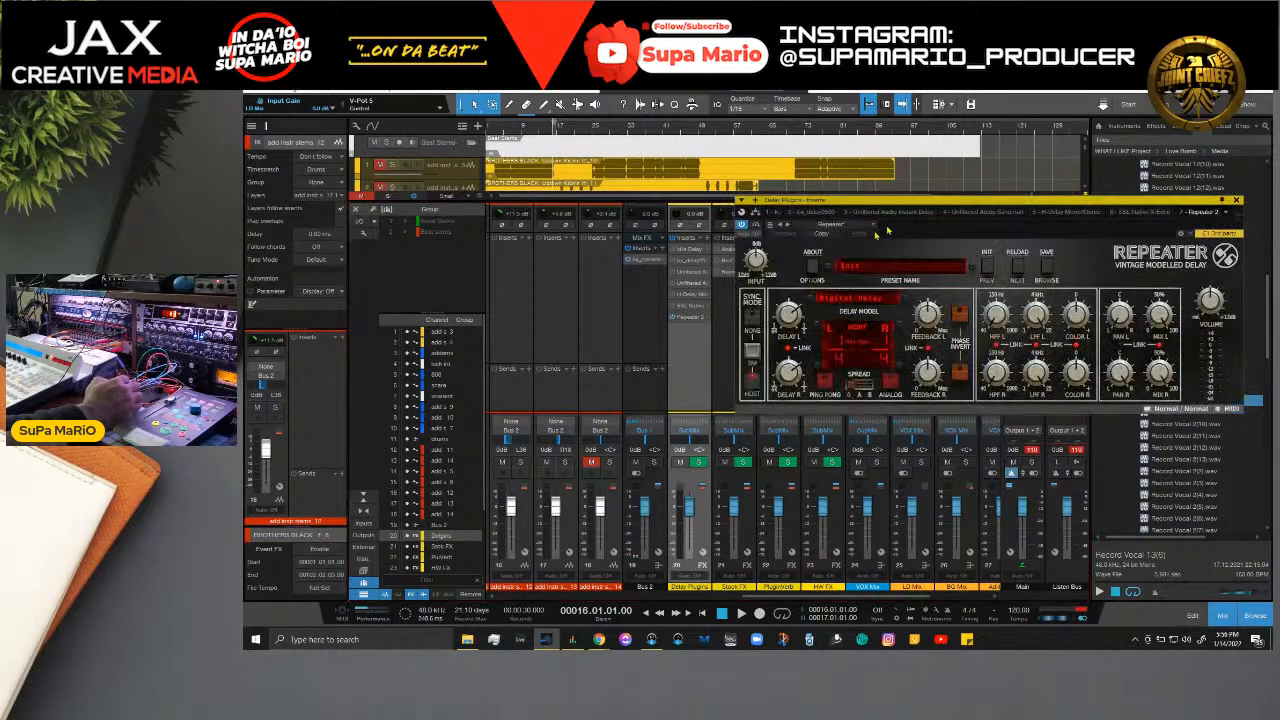
{"action": "left_click_drag", "start_coordinate": [898, 203], "coordinate": [788, 266]}
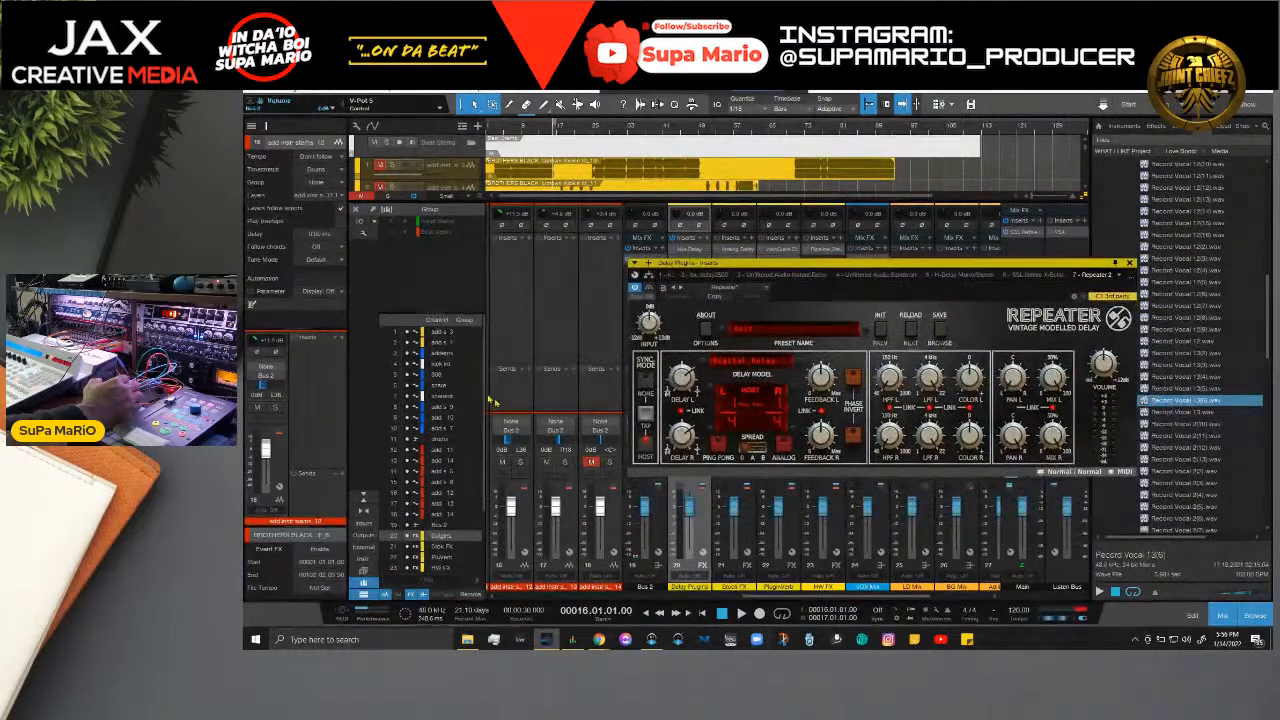
Step: Return to the arrangement, solo the first red instrument track and play from near the start of the song
{"action": "key", "text": "F3"}
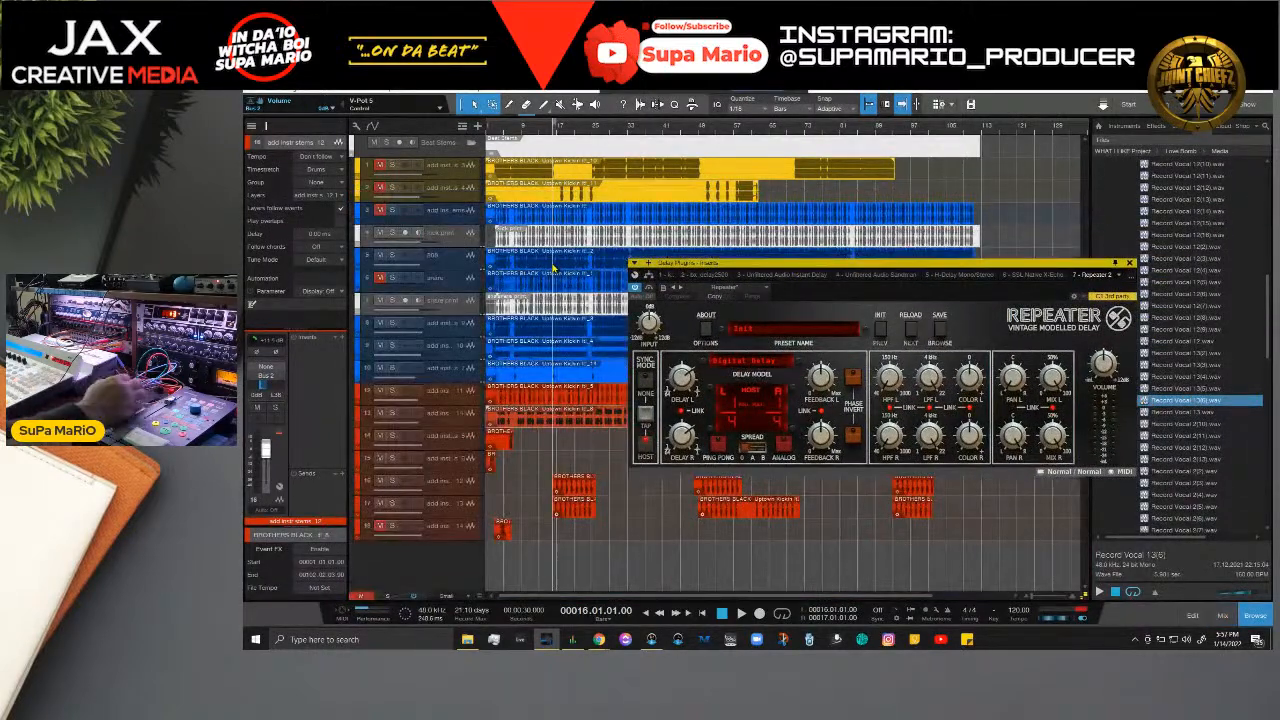
{"action": "left_click", "coordinate": [393, 391]}
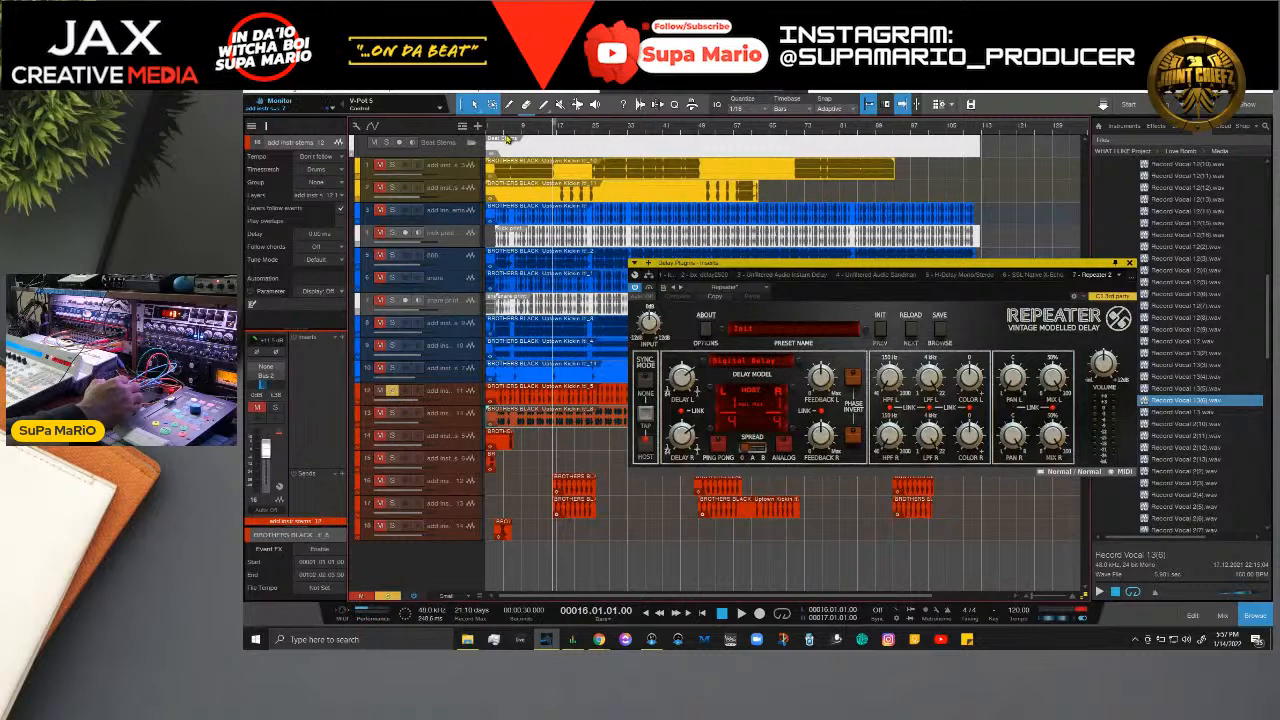
{"action": "left_click", "coordinate": [506, 138]}
{"action": "key", "text": "space"}
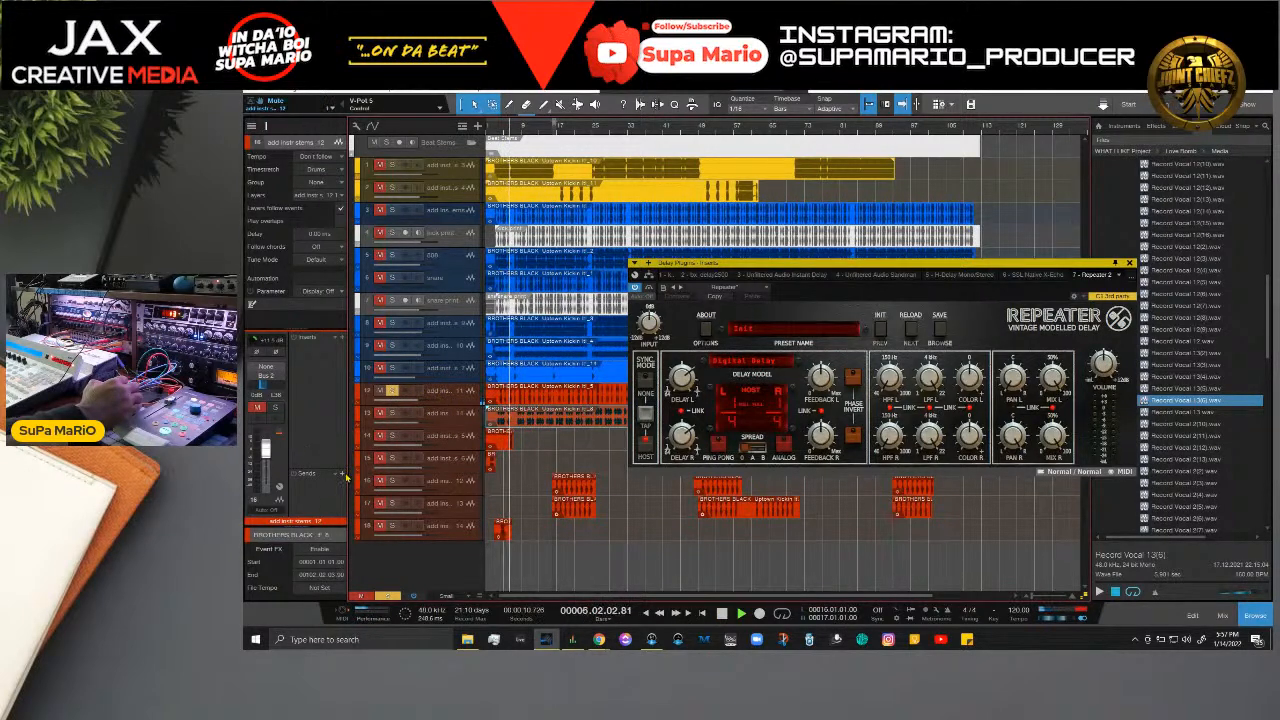
{"action": "left_click", "coordinate": [390, 410]}
{"action": "left_click", "coordinate": [381, 386]}
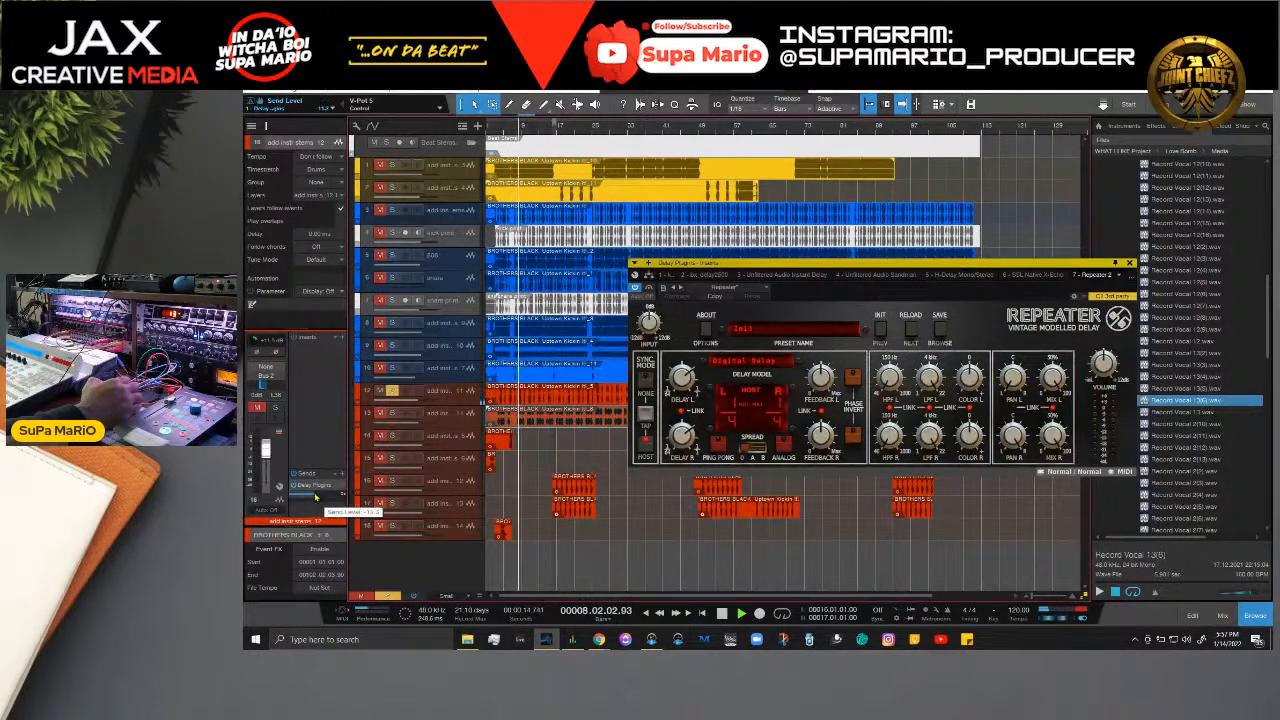
{"action": "left_click", "coordinate": [593, 308]}
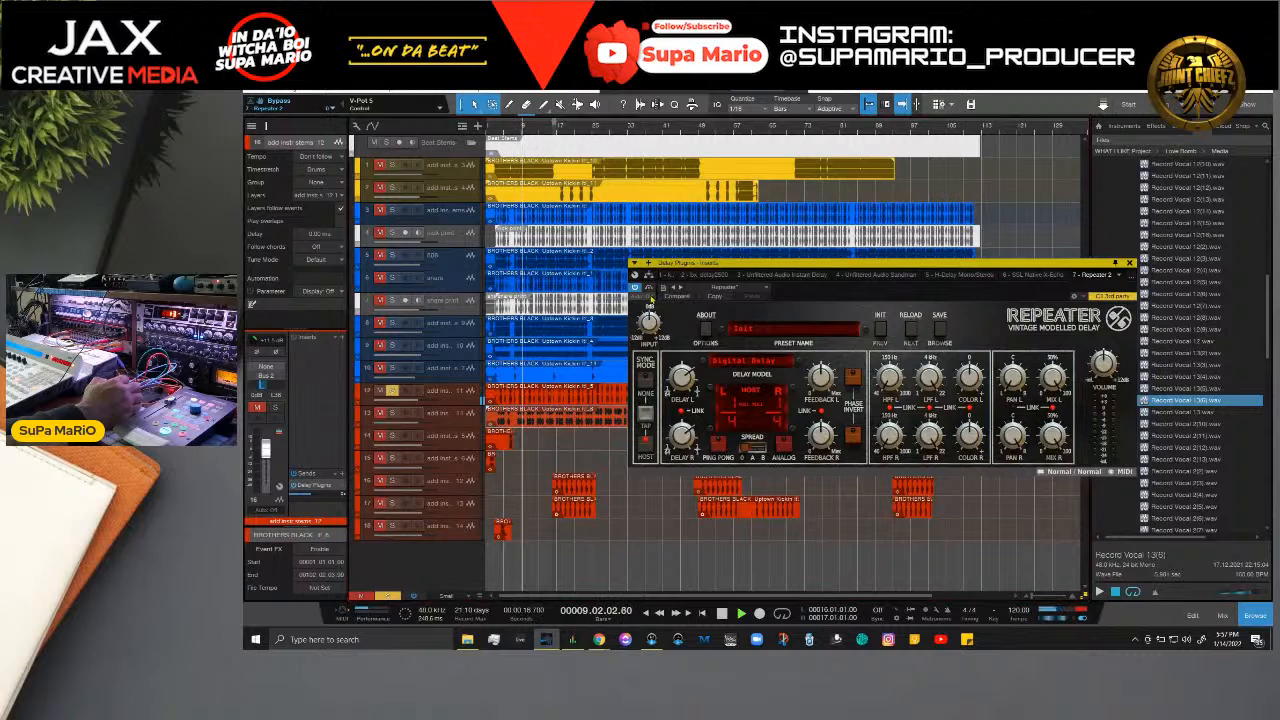
Step: Select the soloed red instrument track, show the mixer and remove the Delay Plugins send from the add instr 12 channel
{"action": "left_click", "coordinate": [458, 396]}
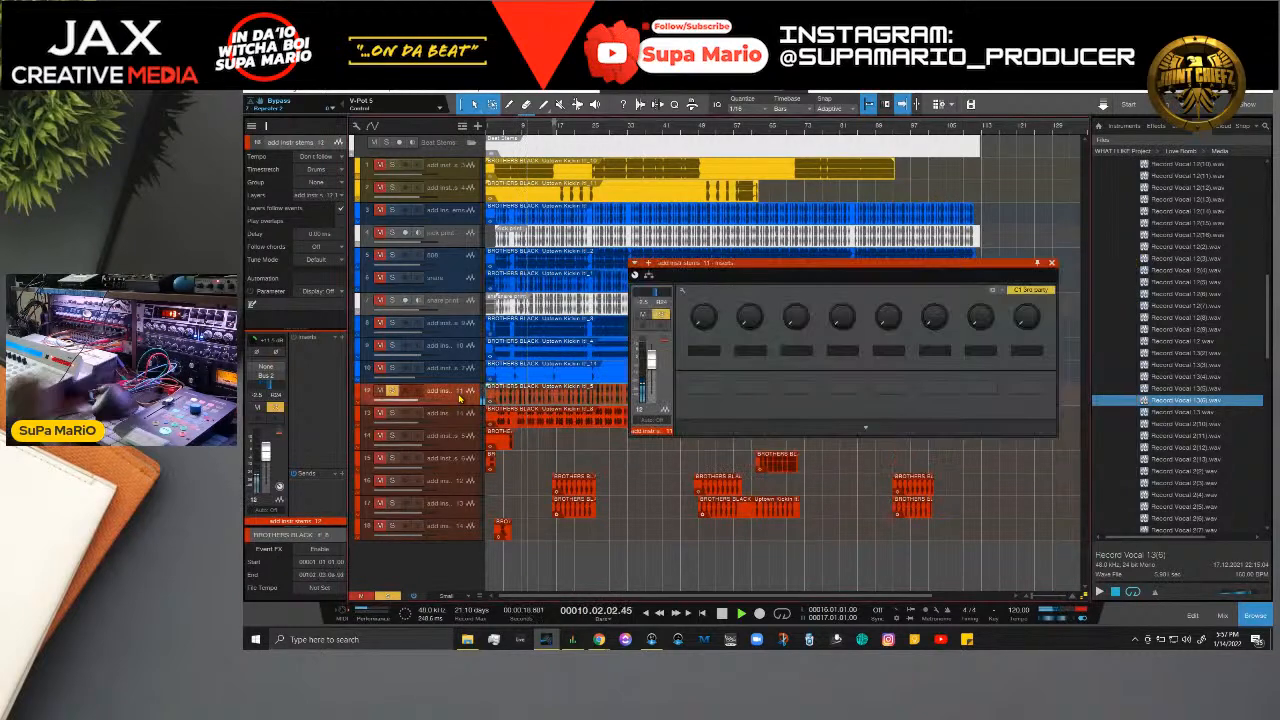
{"action": "key", "text": "F3"}
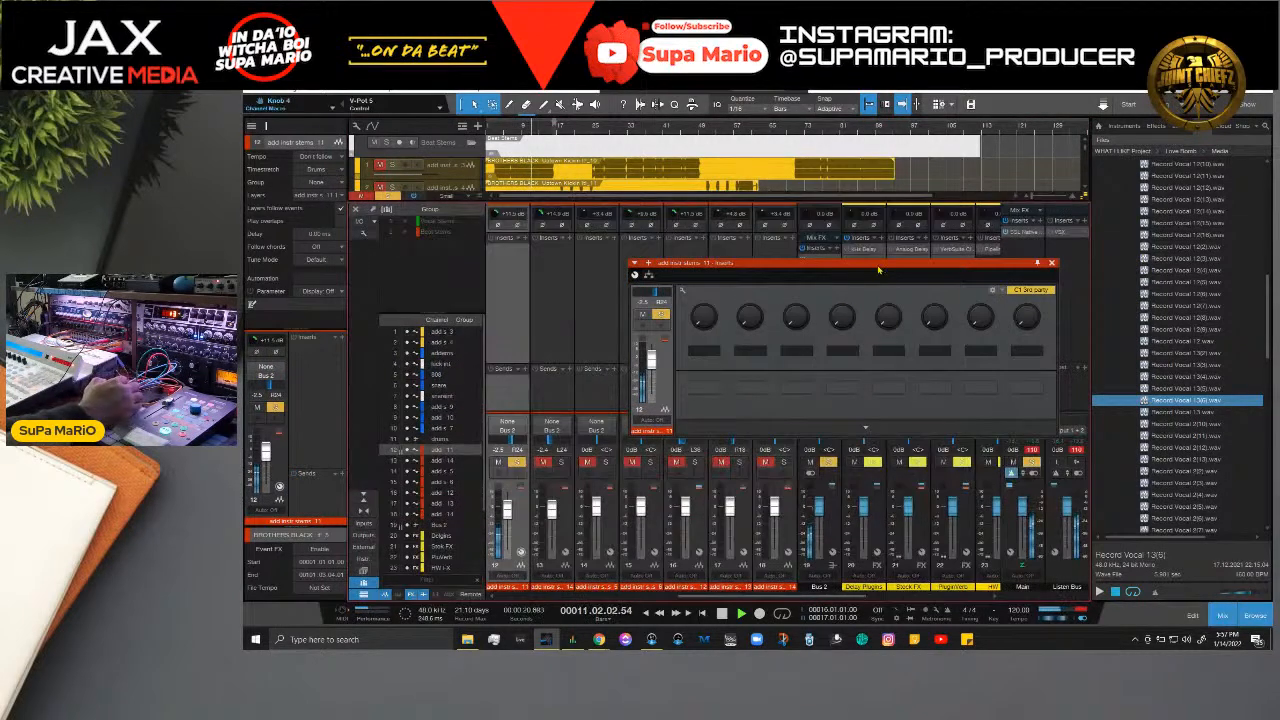
{"action": "left_click_drag", "start_coordinate": [878, 270], "coordinate": [664, 157]}
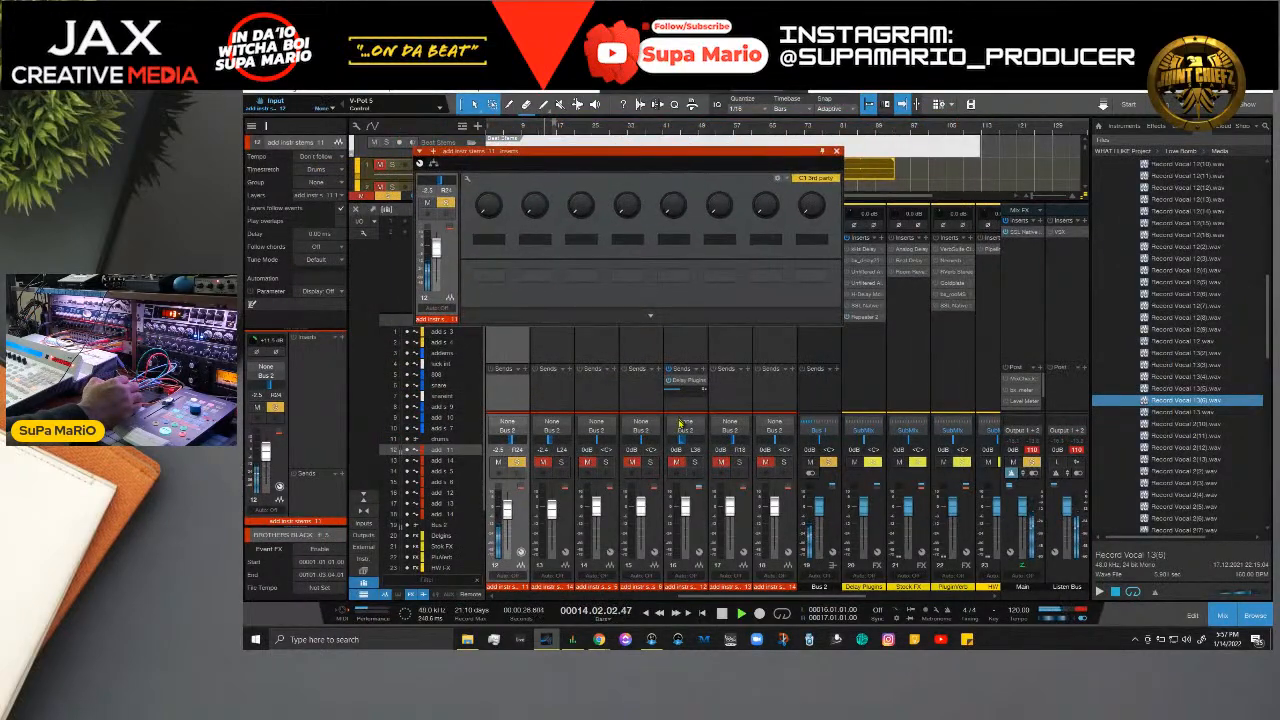
{"action": "left_click_drag", "start_coordinate": [685, 390], "coordinate": [514, 392]}
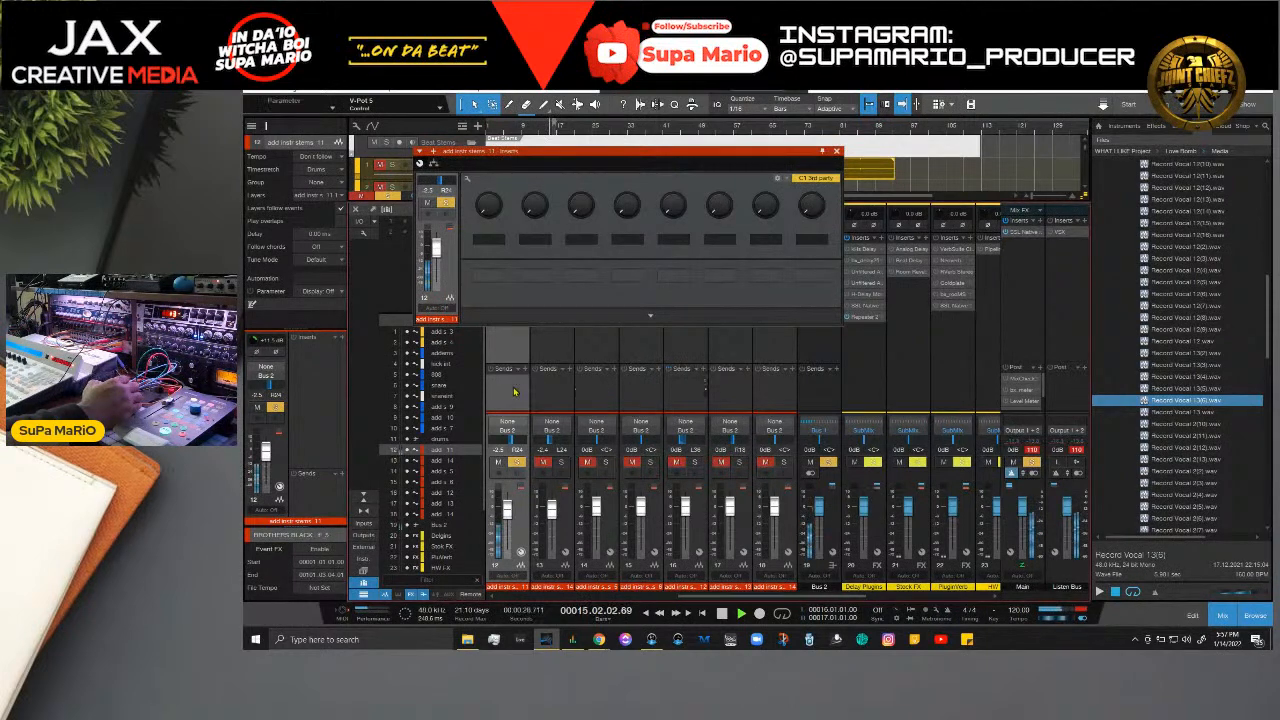
Step: Add a send to Delay Plugins on the soloed add instr 11 channel and adjust its send level
{"action": "left_click", "coordinate": [521, 372]}
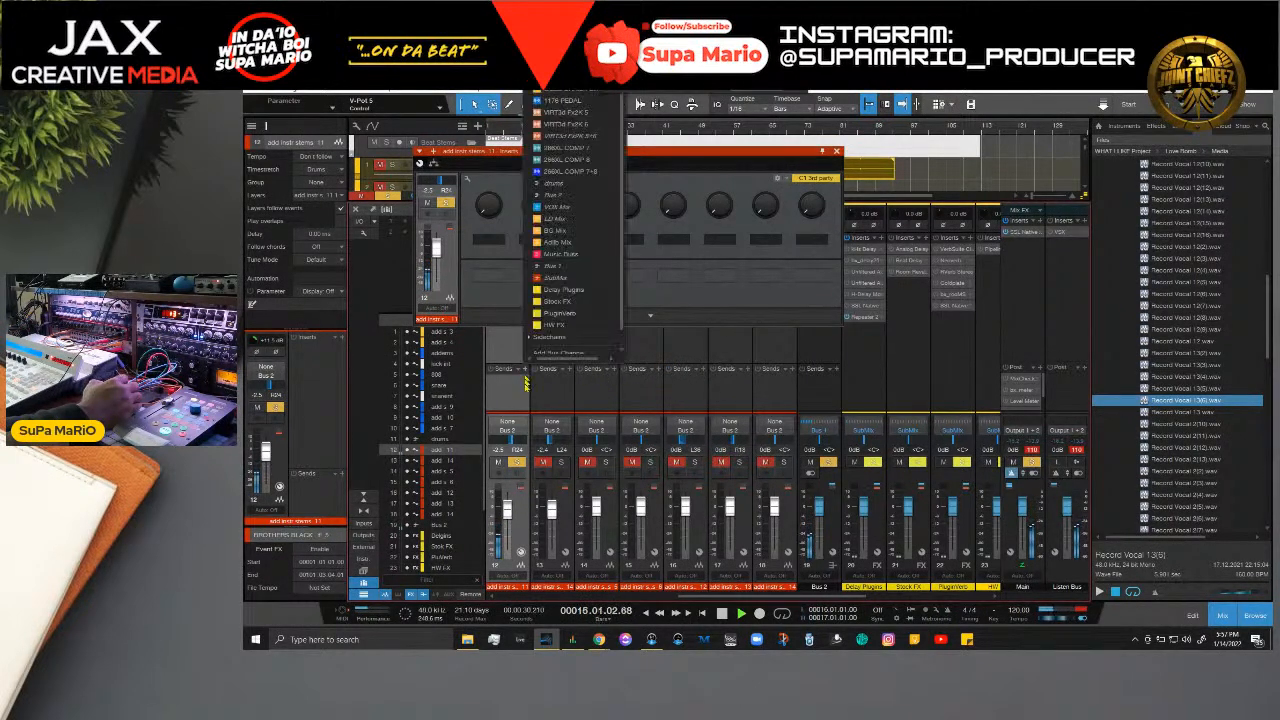
{"action": "left_click", "coordinate": [563, 300]}
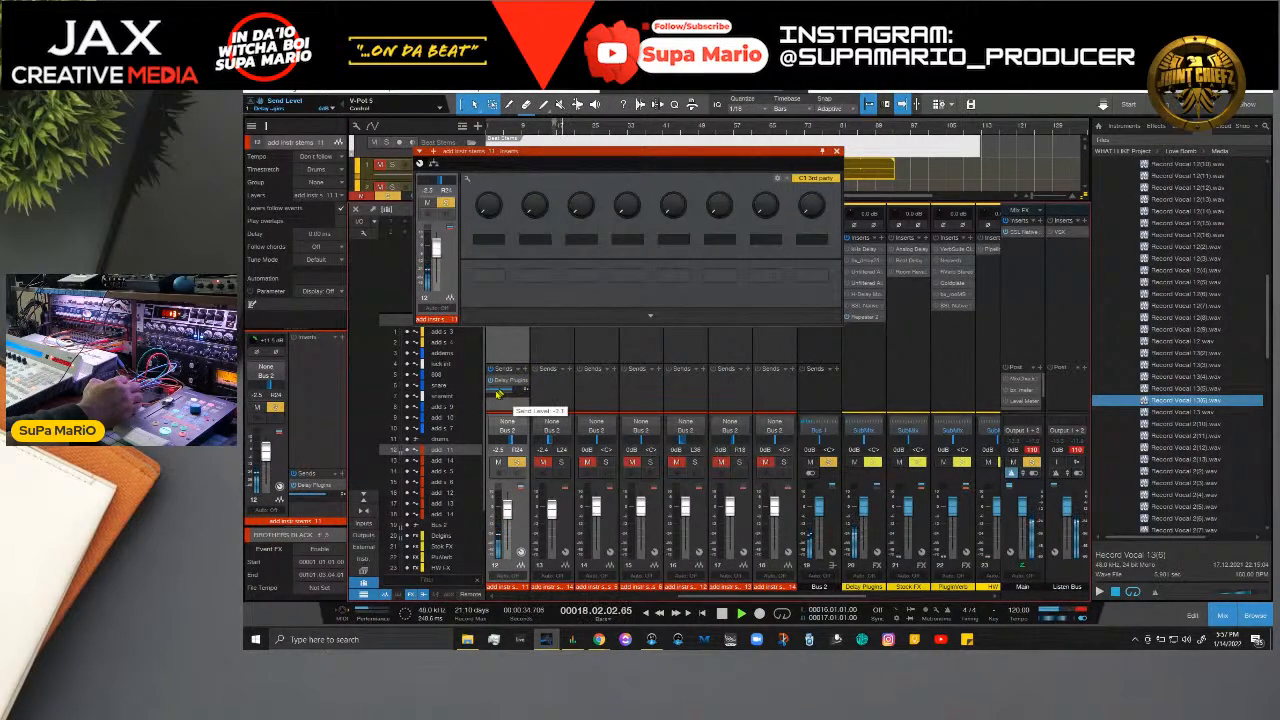
{"action": "left_click_drag", "start_coordinate": [498, 394], "coordinate": [505, 392]}
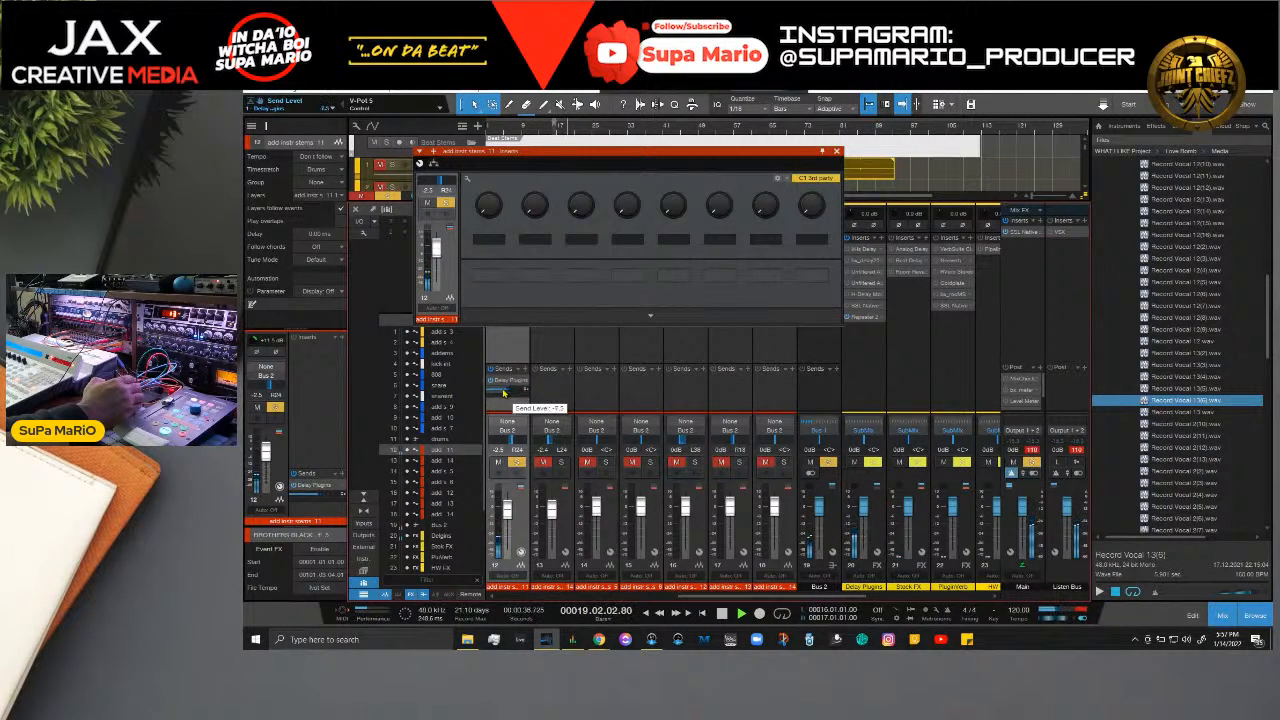
{"action": "scroll", "coordinate": [503, 392], "scroll_direction": "down", "scroll_amount": 3}
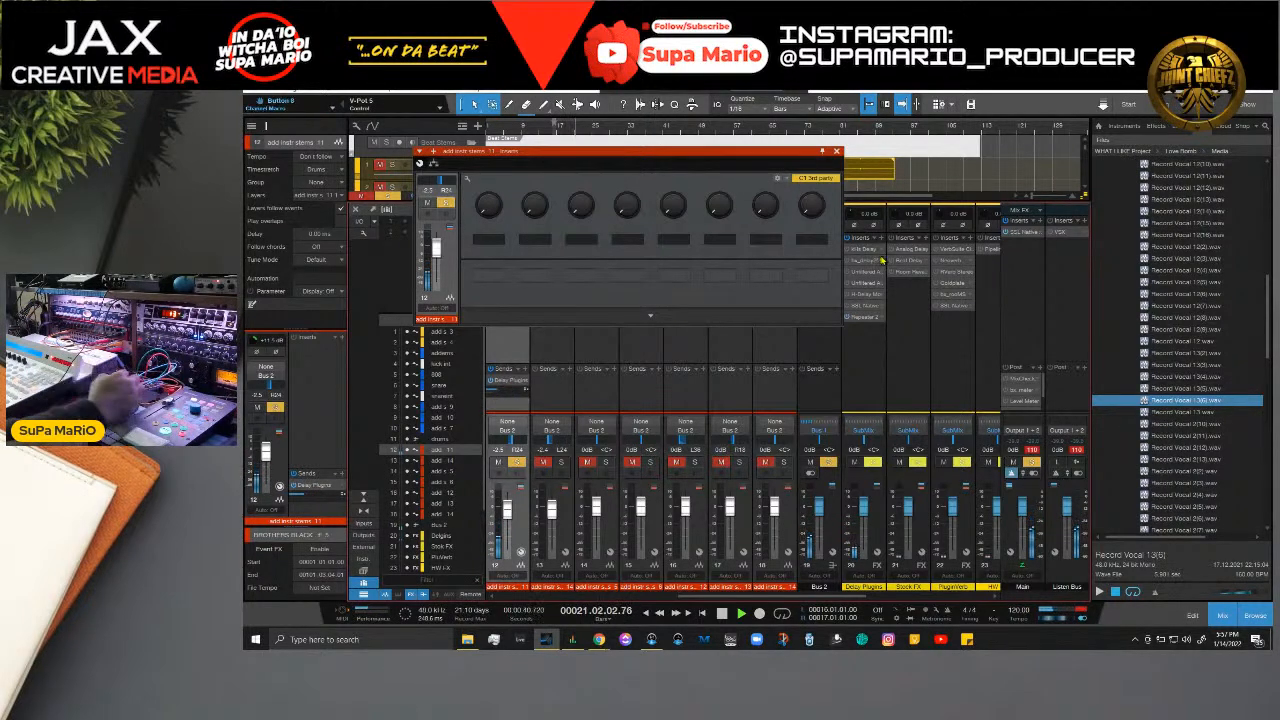
Step: Open Repeater 2 on the Delay Plugins channel and load the preset 90s Rap Main Vox 1
{"action": "left_click", "coordinate": [863, 317]}
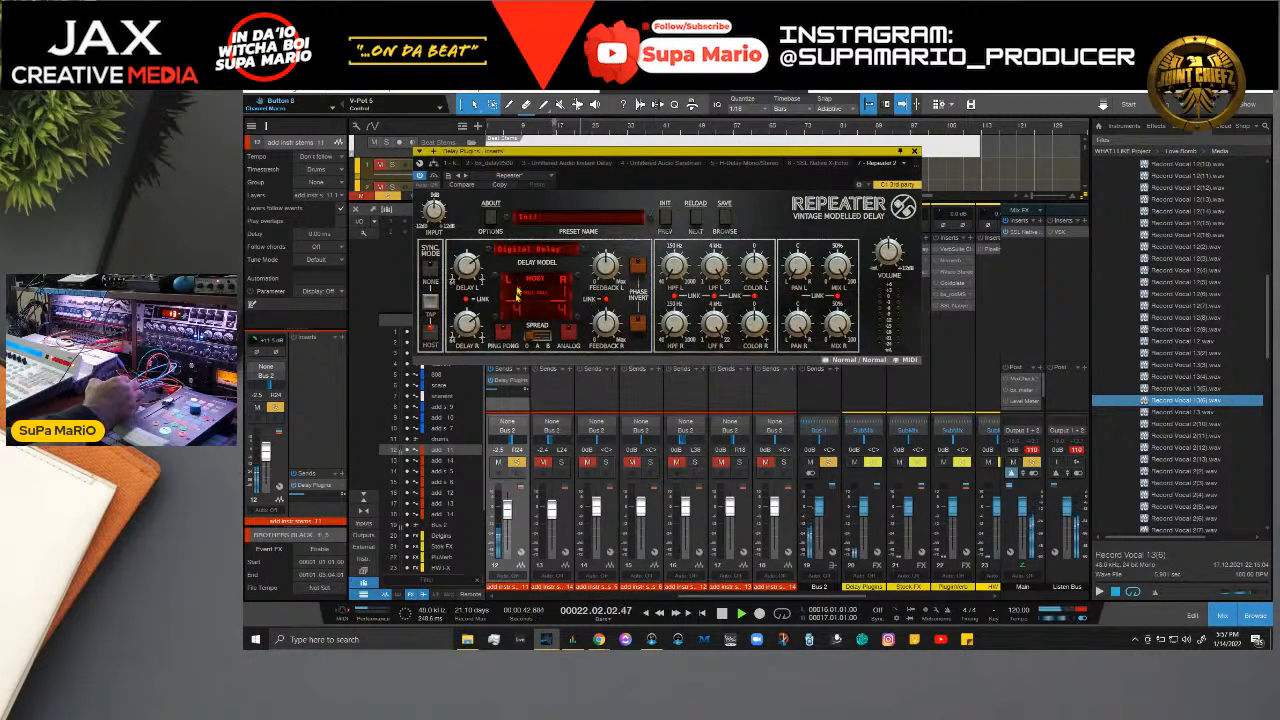
{"action": "left_click", "coordinate": [596, 232]}
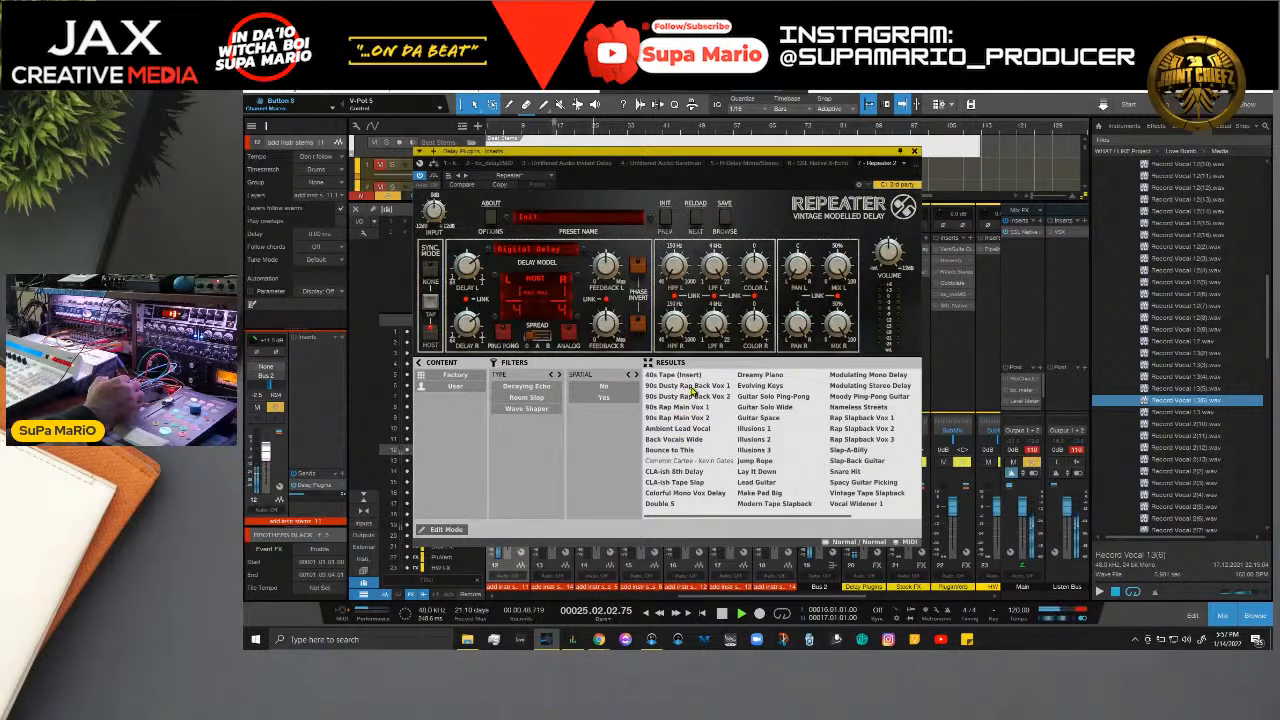
{"action": "left_click", "coordinate": [680, 407]}
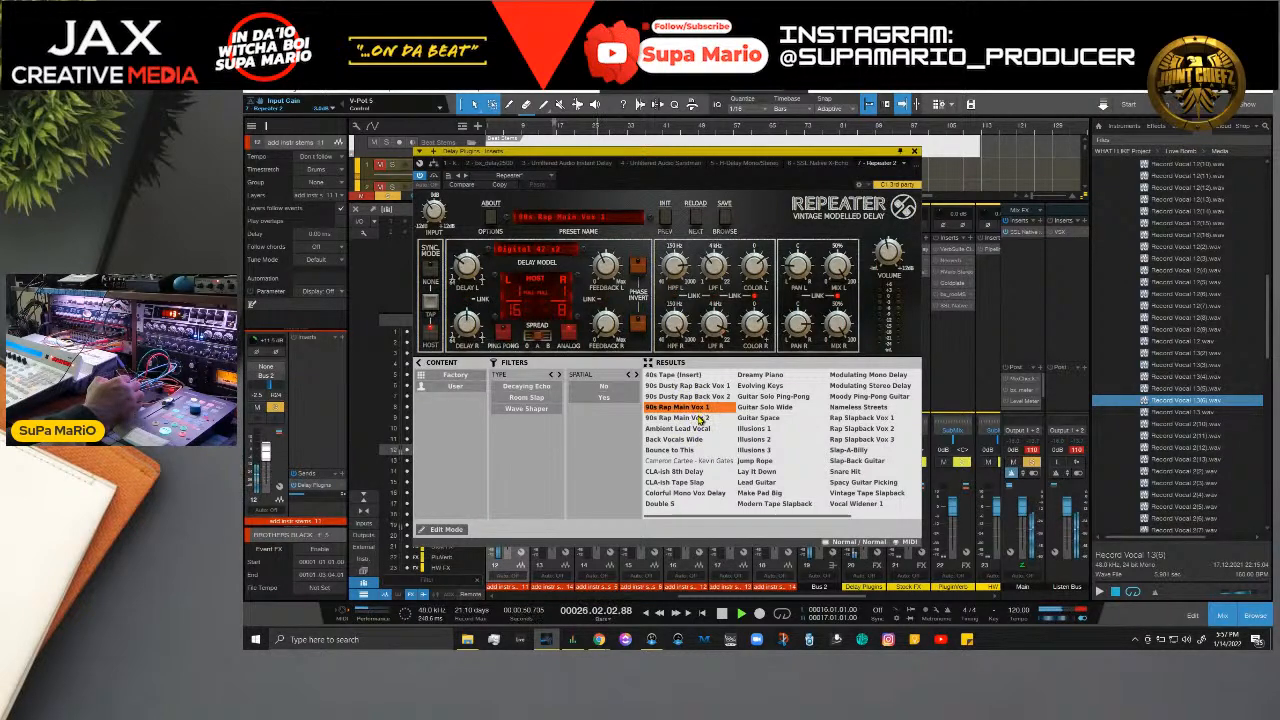
Step: Audition 90s Rap Main Vox 2 and 90s Dusty Rap Back Vox 2 in Repeater, settling on the preset 90s Dusty Rap Back Vox 1
{"action": "left_click", "coordinate": [700, 419]}
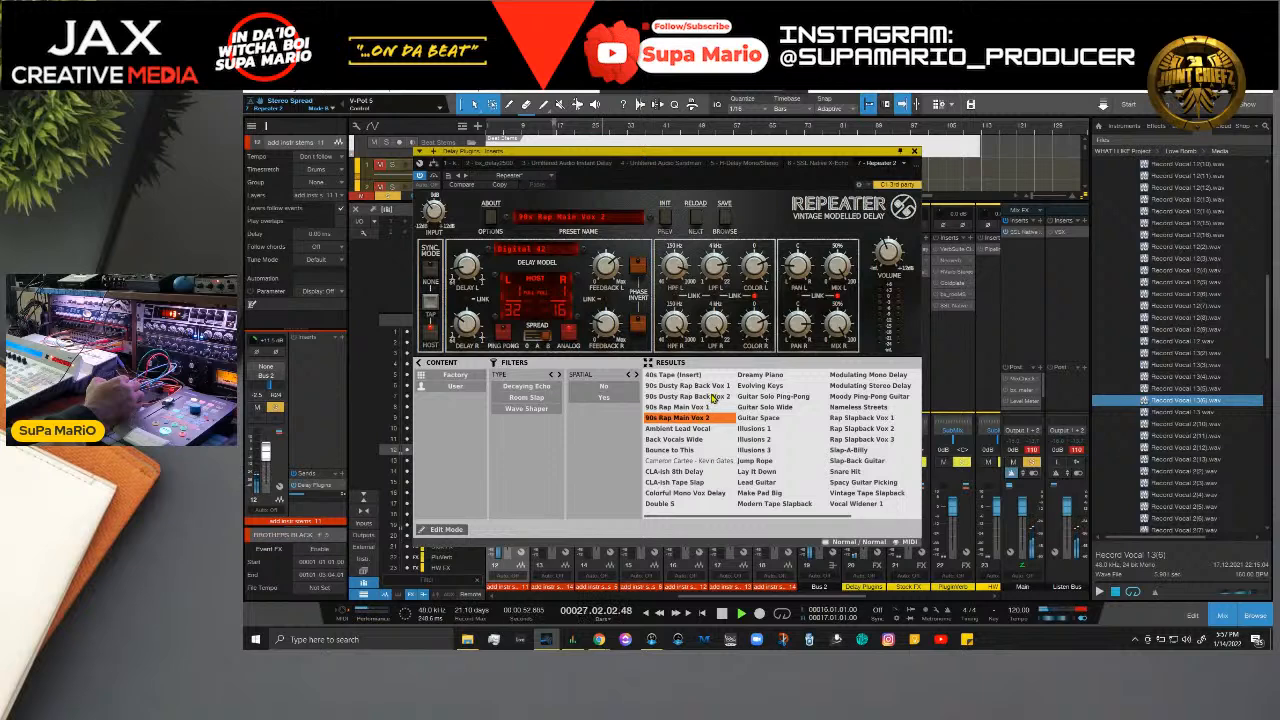
{"action": "left_click", "coordinate": [712, 397]}
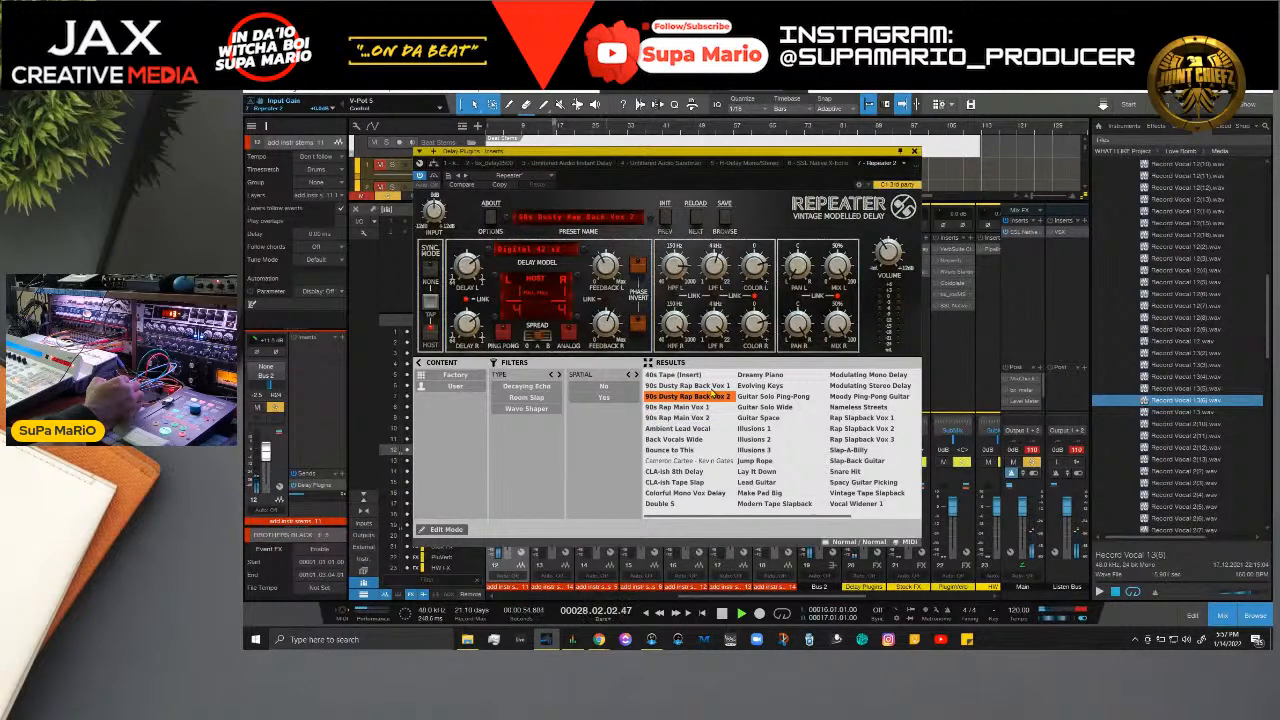
{"action": "left_click", "coordinate": [714, 386]}
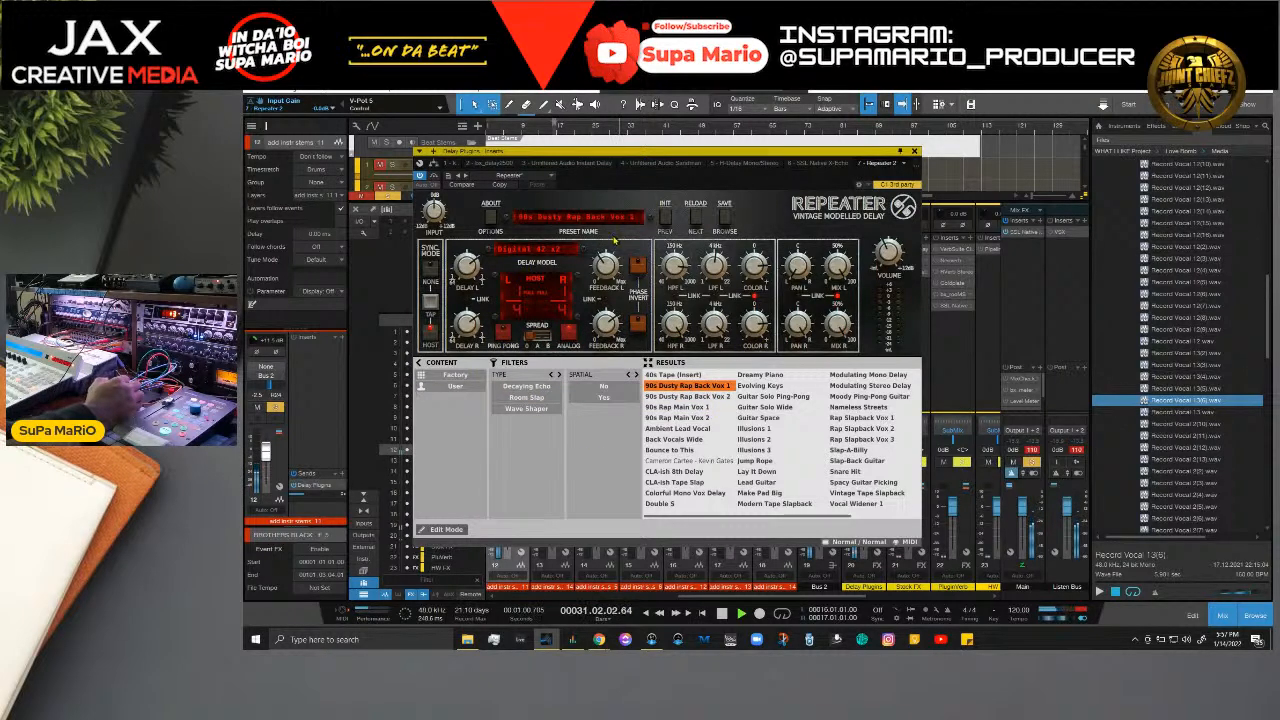
Step: Expand and restore the preset browser's content and filter columns, and close Repeater's preset browser
{"action": "left_click", "coordinate": [651, 362]}
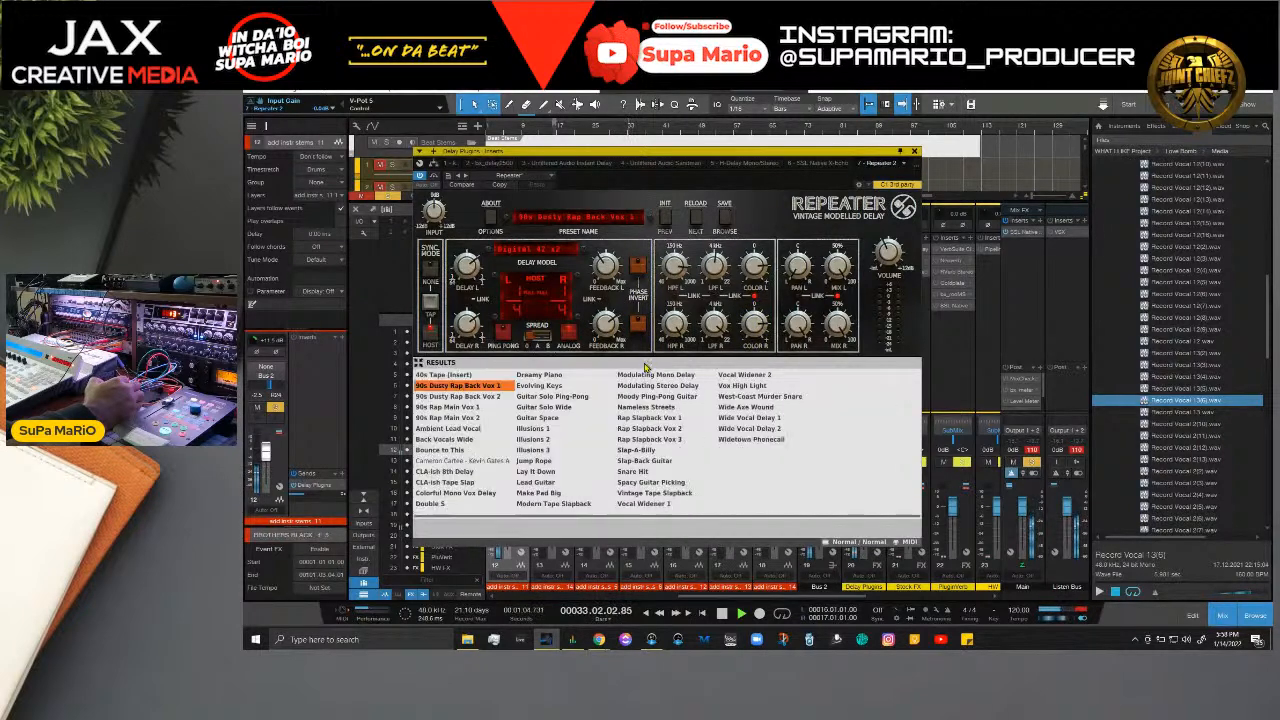
{"action": "left_click", "coordinate": [422, 365]}
{"action": "left_click", "coordinate": [420, 365]}
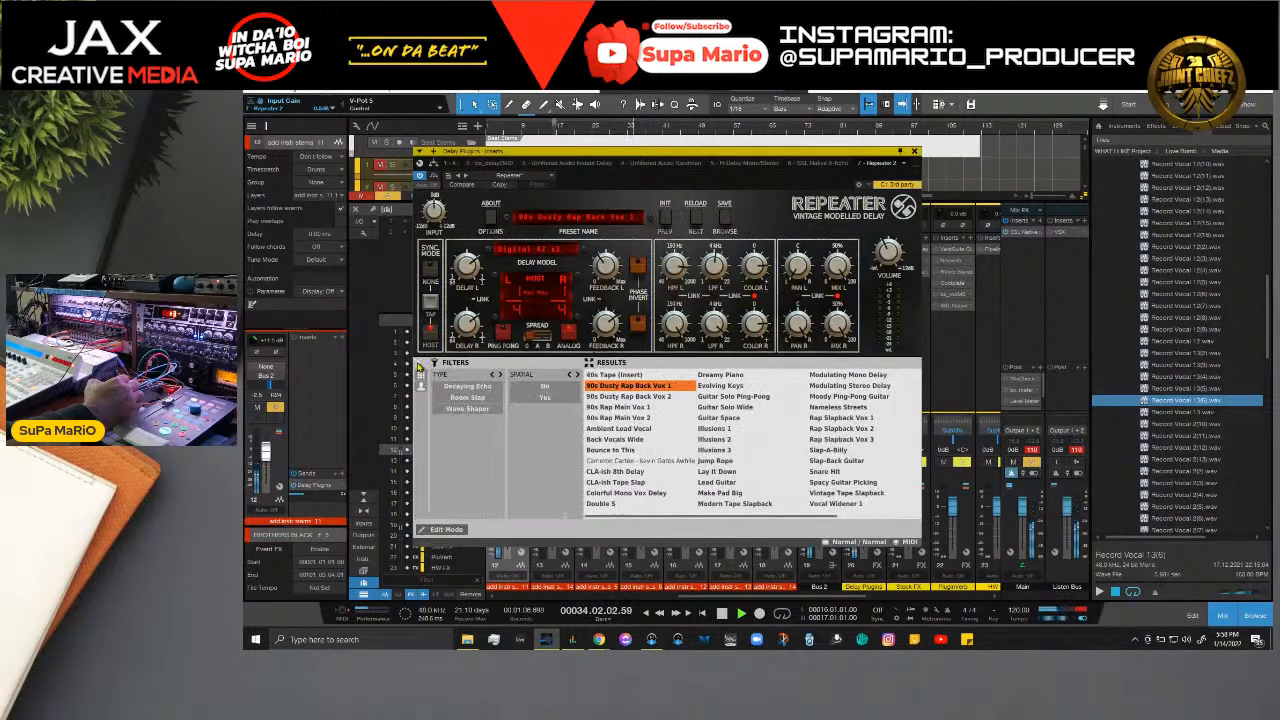
{"action": "left_click", "coordinate": [419, 365]}
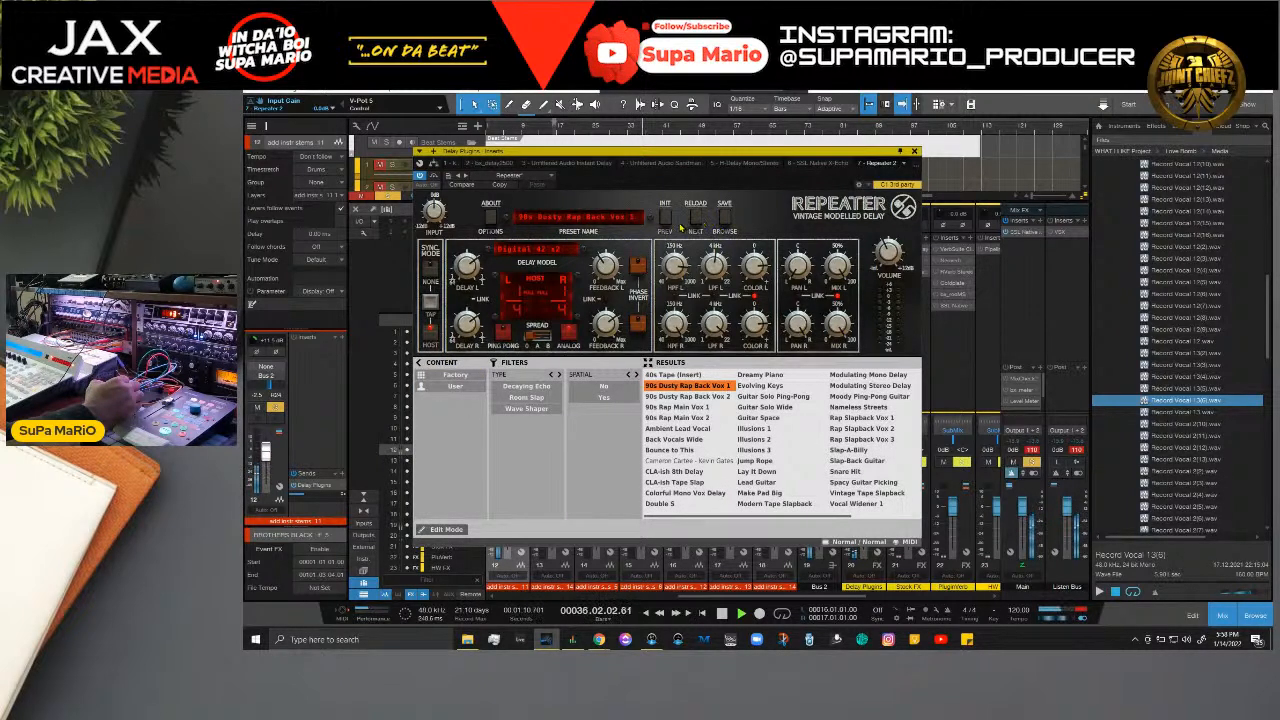
{"action": "left_click", "coordinate": [724, 229]}
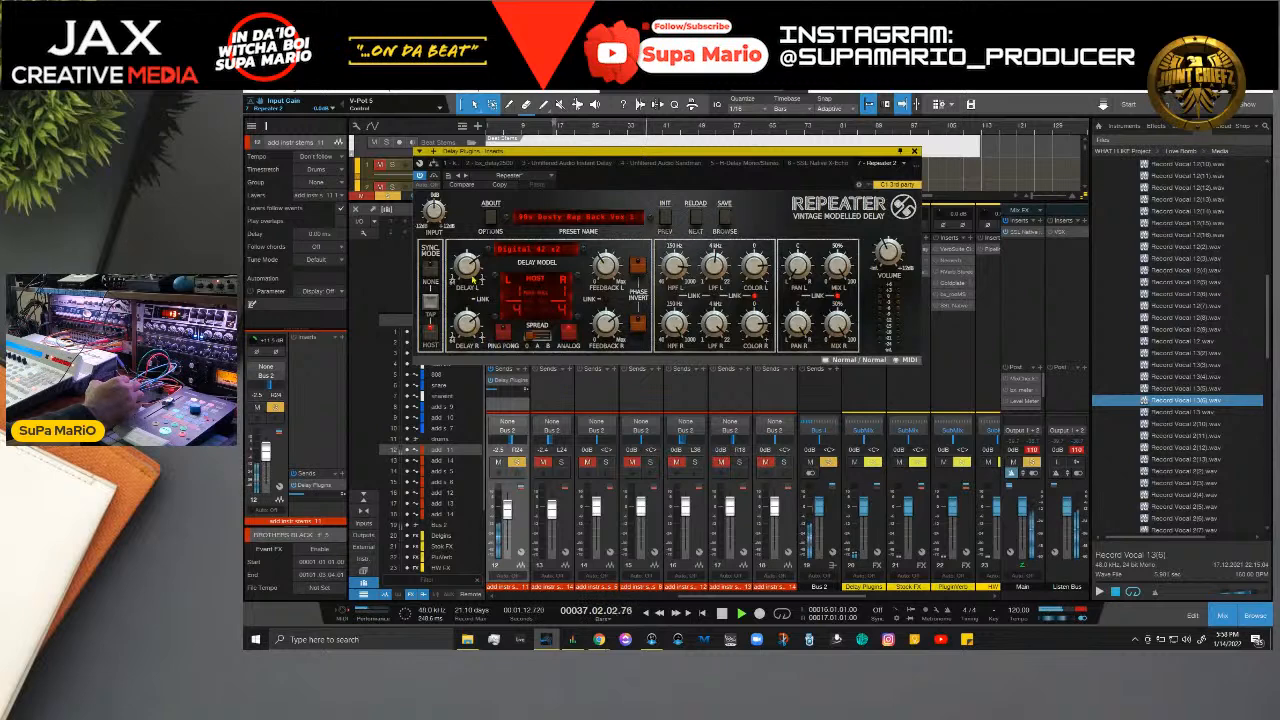
Step: Move the Repeater window off the arrangement, bring the red instrument tracks into view and restart playback near the song's start
{"action": "left_click_drag", "start_coordinate": [570, 160], "coordinate": [703, 270]}
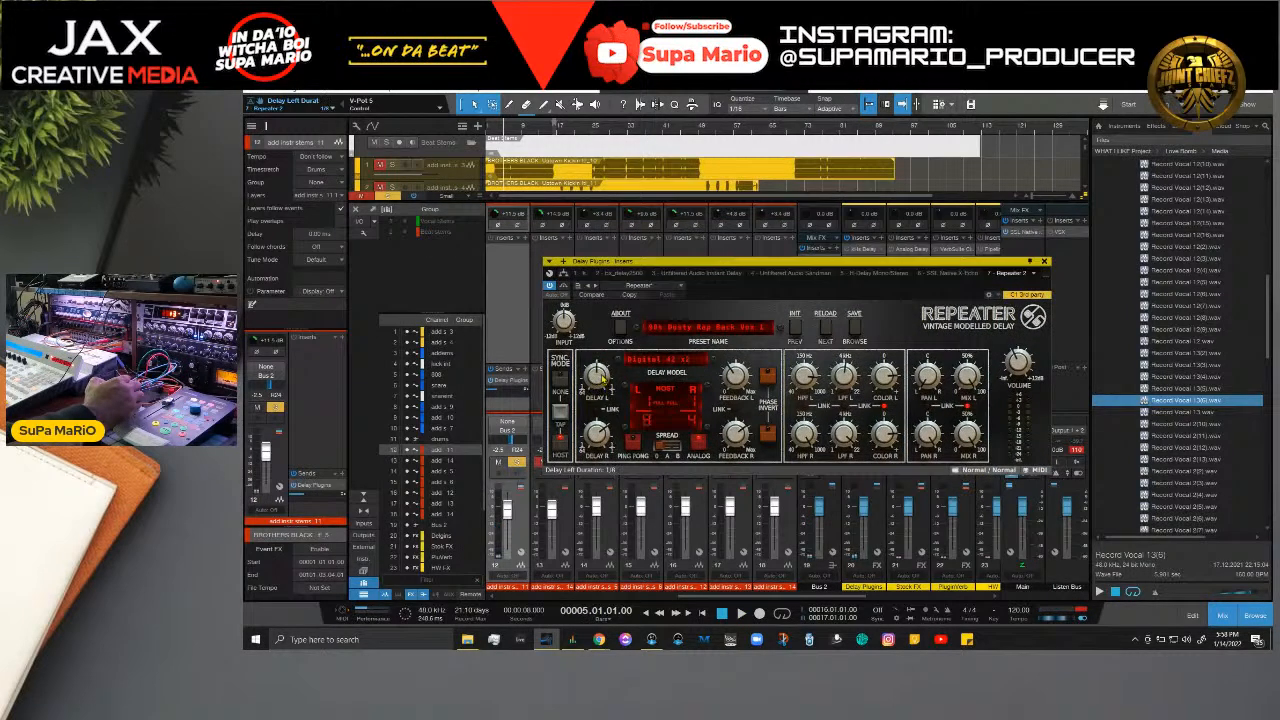
{"action": "scroll", "coordinate": [580, 170], "scroll_direction": "up", "scroll_amount": 6}
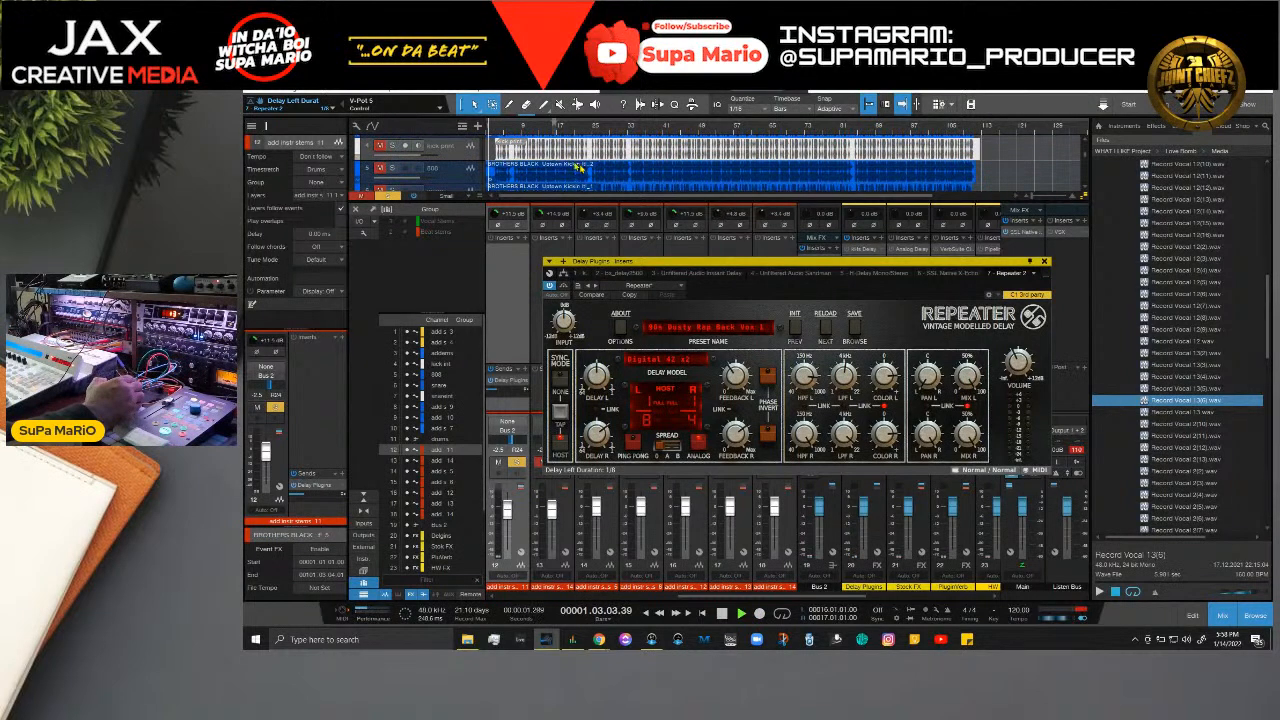
{"action": "scroll", "coordinate": [580, 172], "scroll_direction": "down", "scroll_amount": 1}
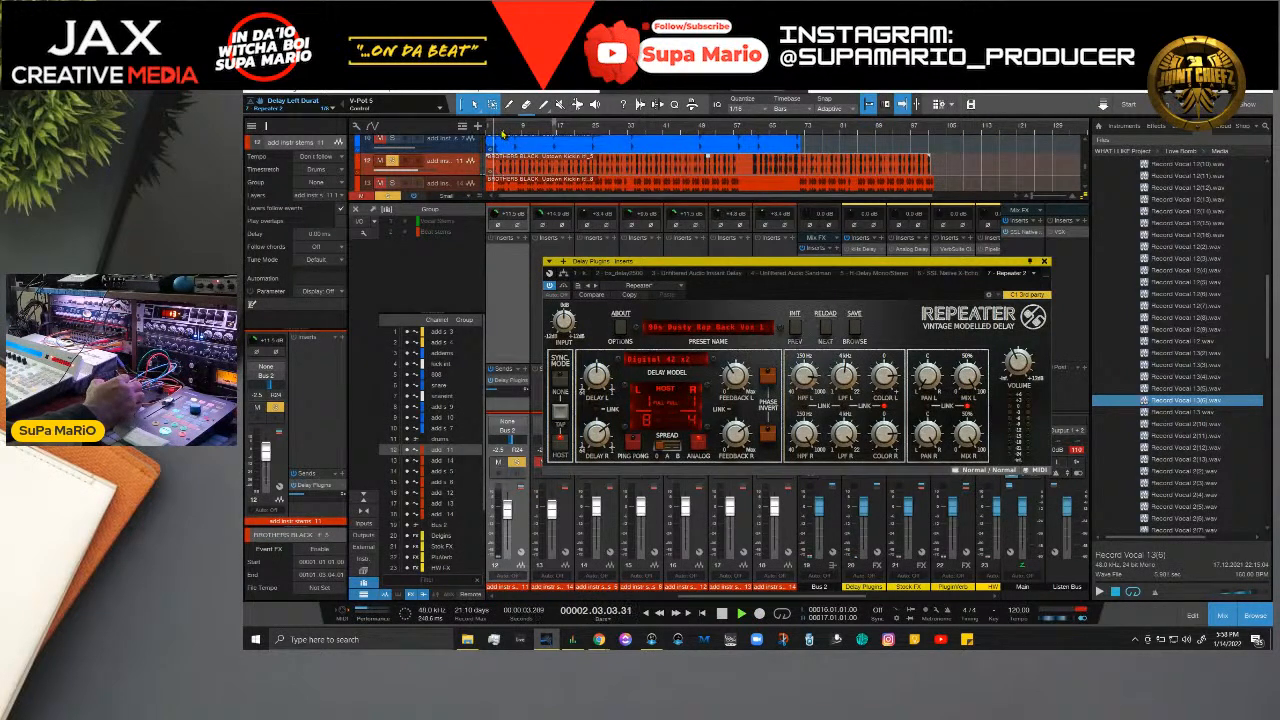
{"action": "left_click", "coordinate": [503, 131]}
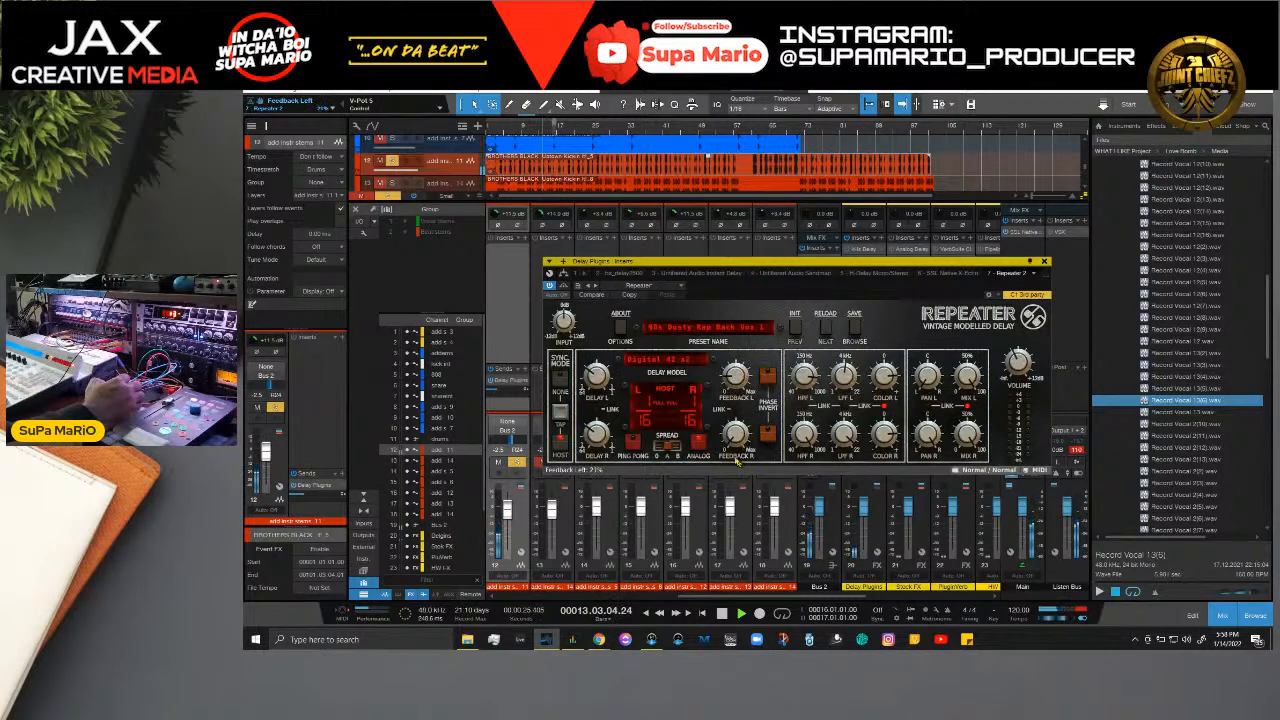
Step: Set Repeater's left feedback to 24%, adjust the right feedback and right delay, and turn analog feedback back on
{"action": "left_click_drag", "start_coordinate": [737, 461], "coordinate": [737, 359]}
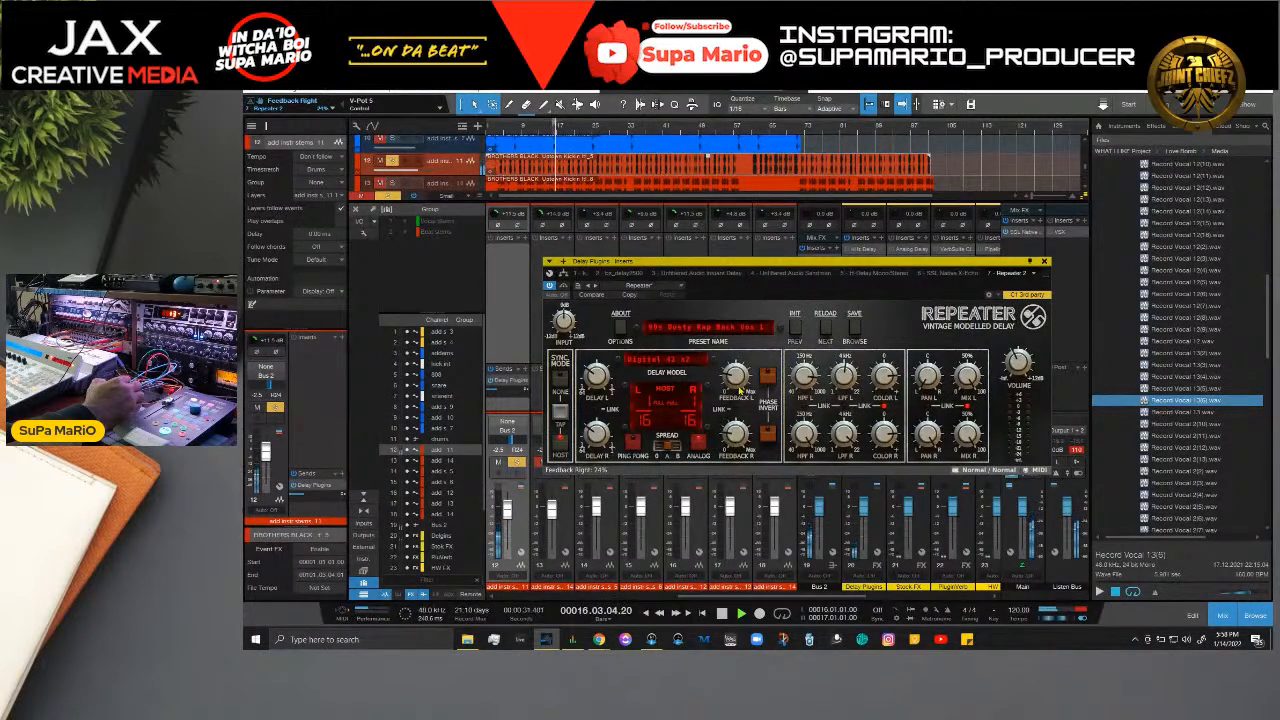
{"action": "left_click_drag", "start_coordinate": [740, 387], "coordinate": [740, 393]}
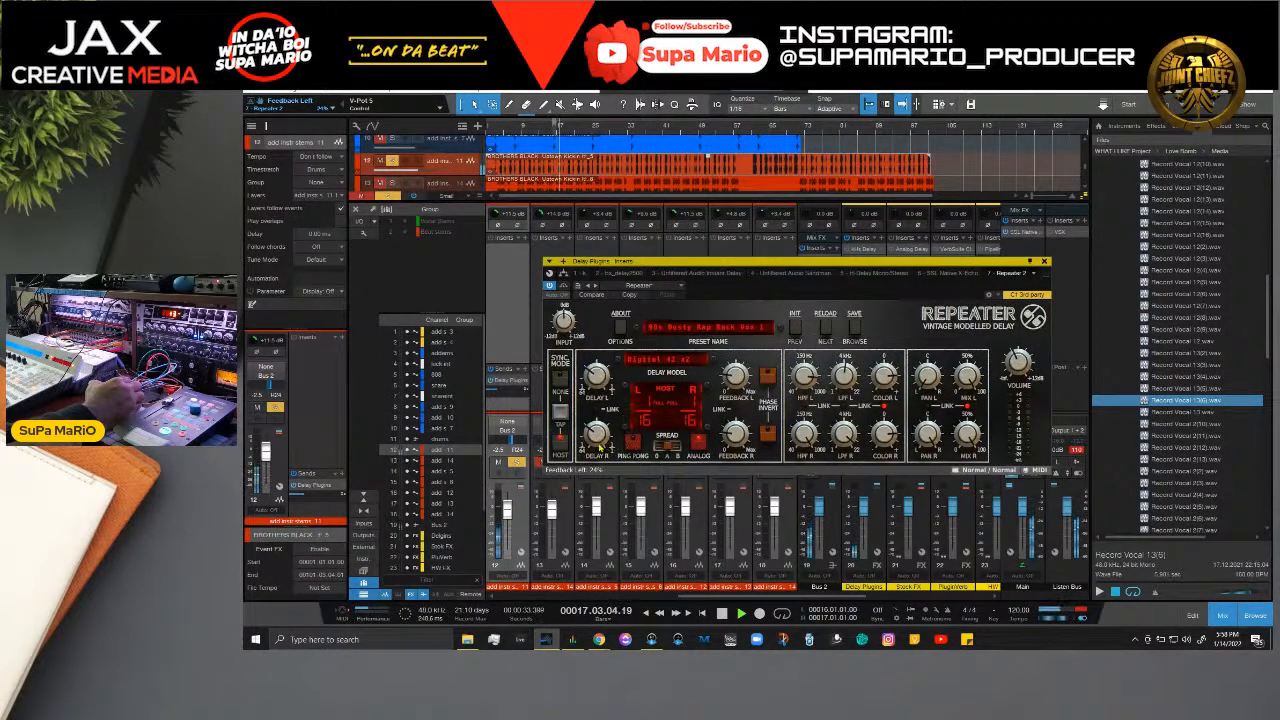
{"action": "left_click_drag", "start_coordinate": [600, 440], "coordinate": [603, 409]}
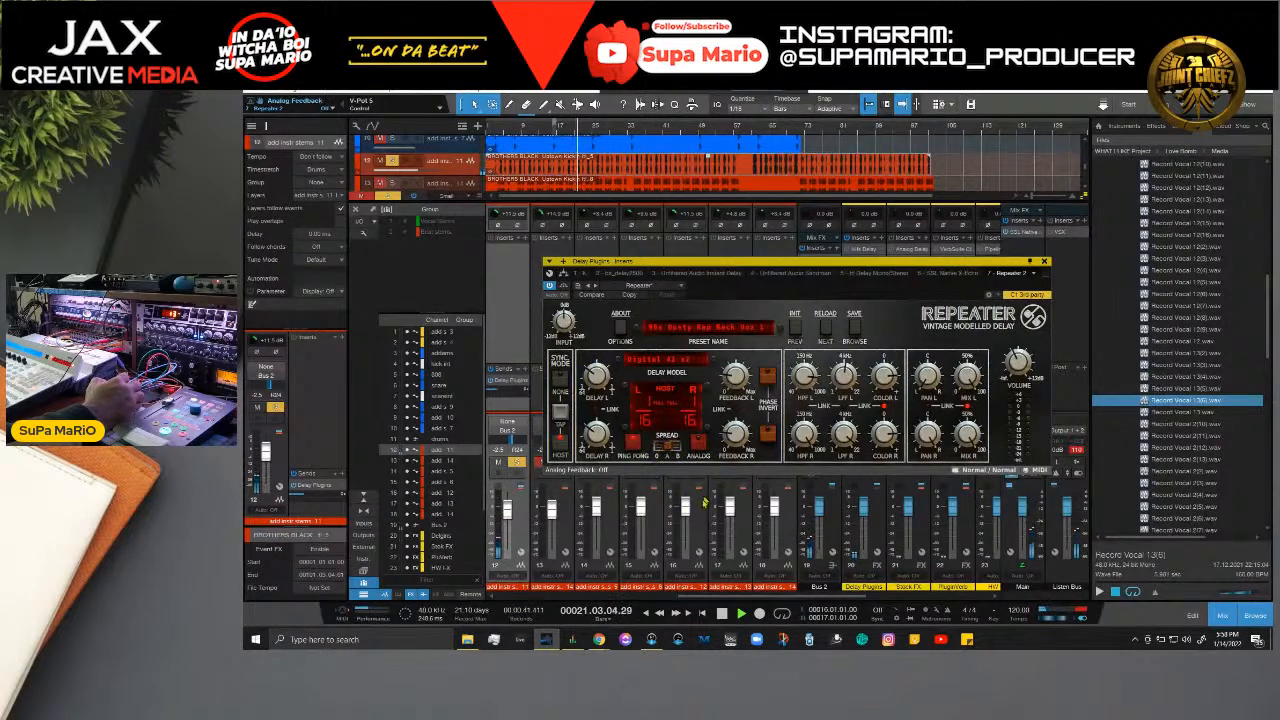
{"action": "left_click", "coordinate": [699, 454]}
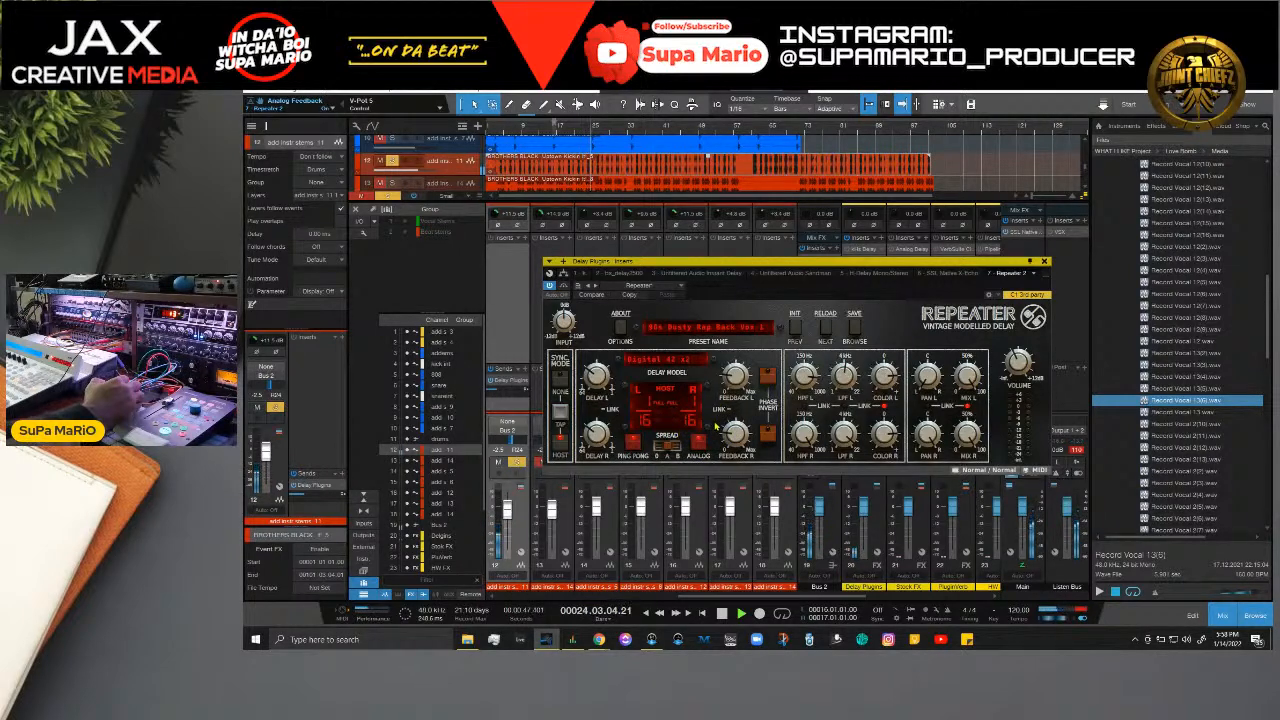
Step: Adjust Repeater's left feedback, set the left delay to 1/8 and close the plugin window
{"action": "left_click_drag", "start_coordinate": [735, 365], "coordinate": [735, 349]}
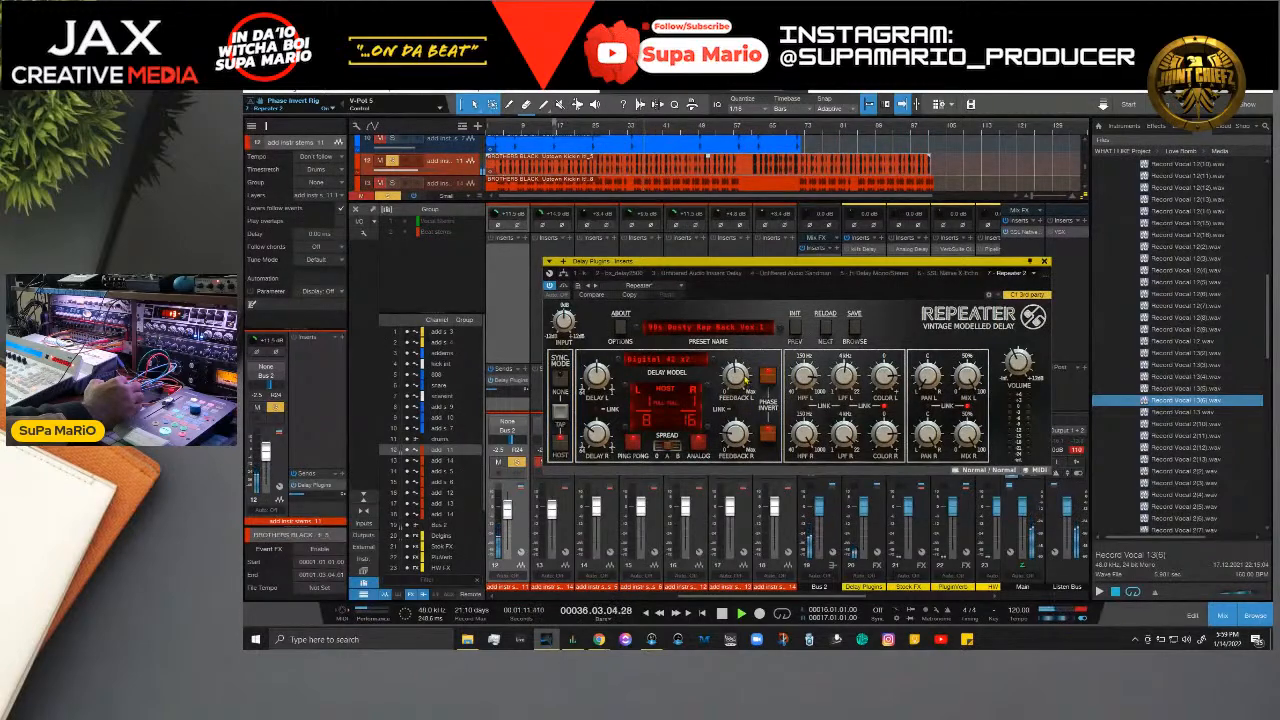
{"action": "mouse_move", "coordinate": [742, 380]}
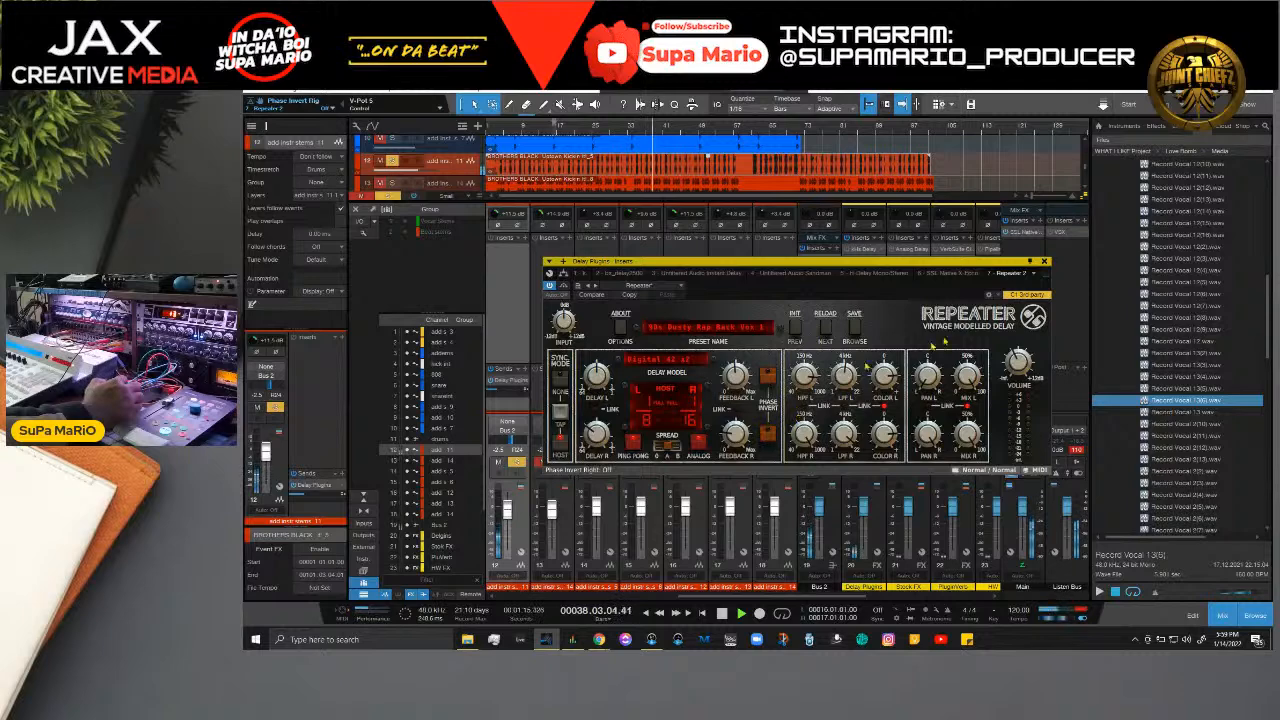
{"action": "left_click", "coordinate": [1043, 261]}
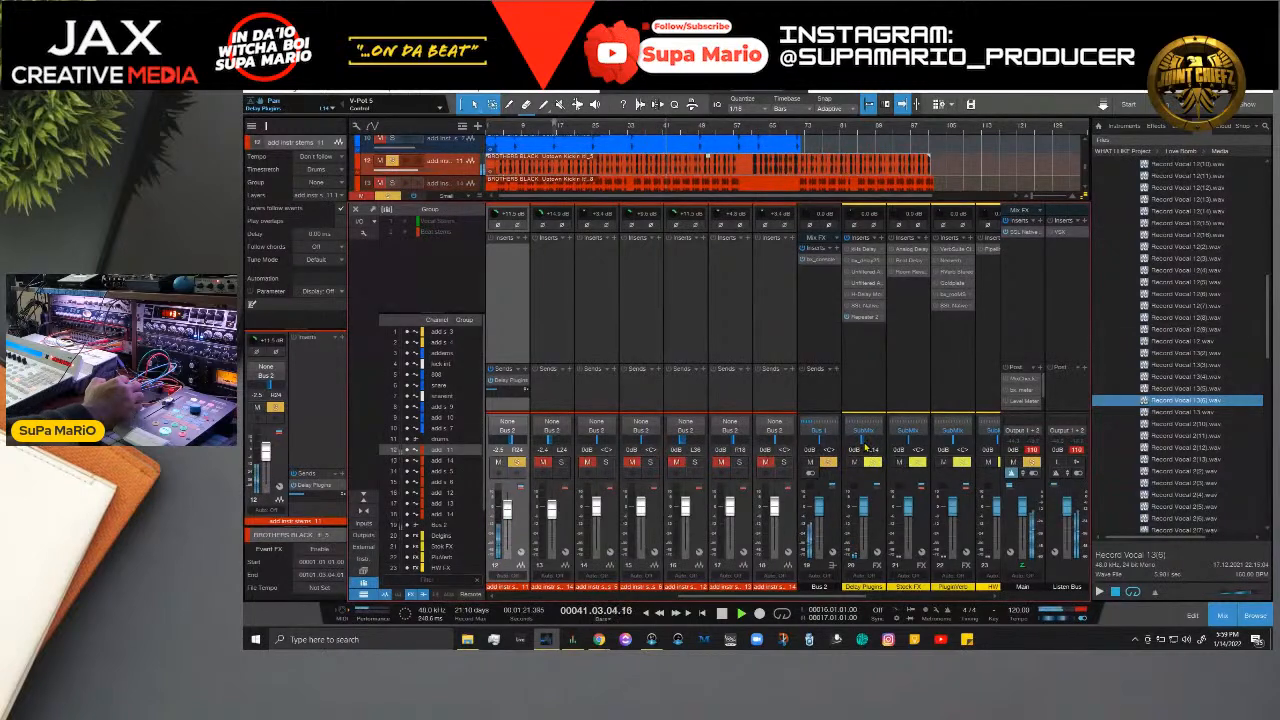
Step: Stop playback, invert the polarity of both sides of the add instr 11 channel and play again
{"action": "key", "text": "space"}
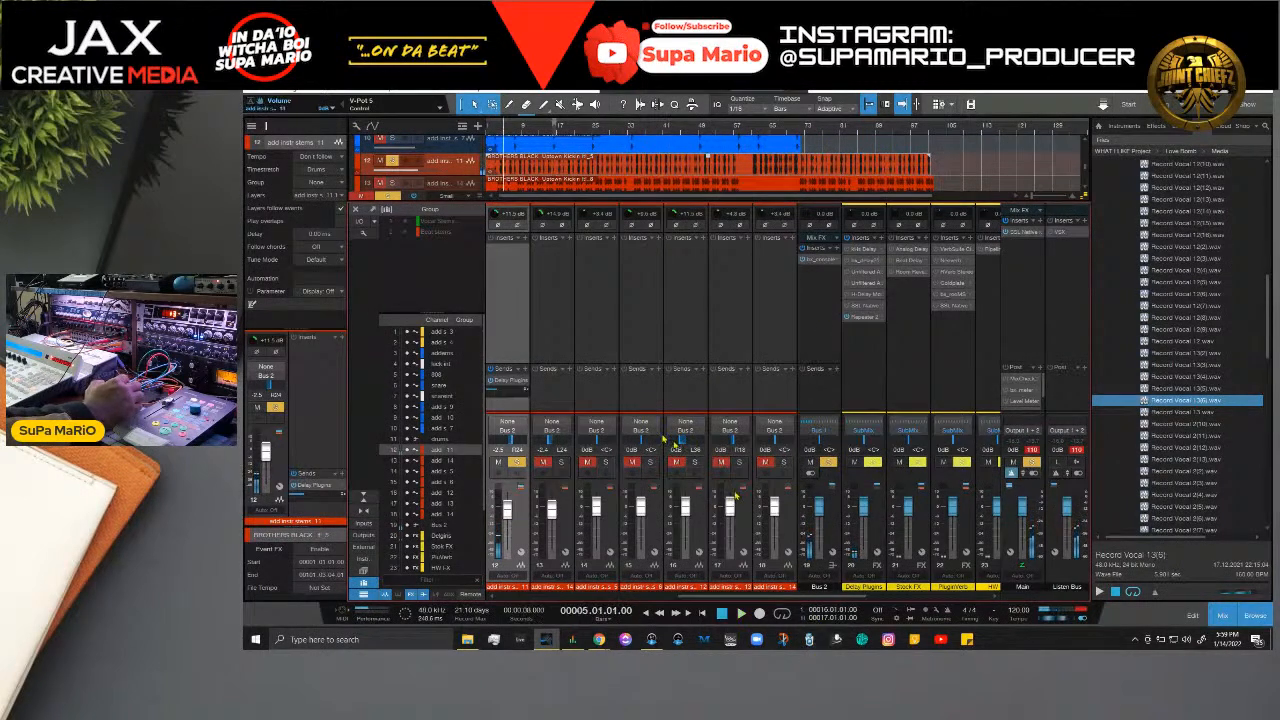
{"action": "left_click", "coordinate": [517, 226]}
{"action": "left_click", "coordinate": [500, 226]}
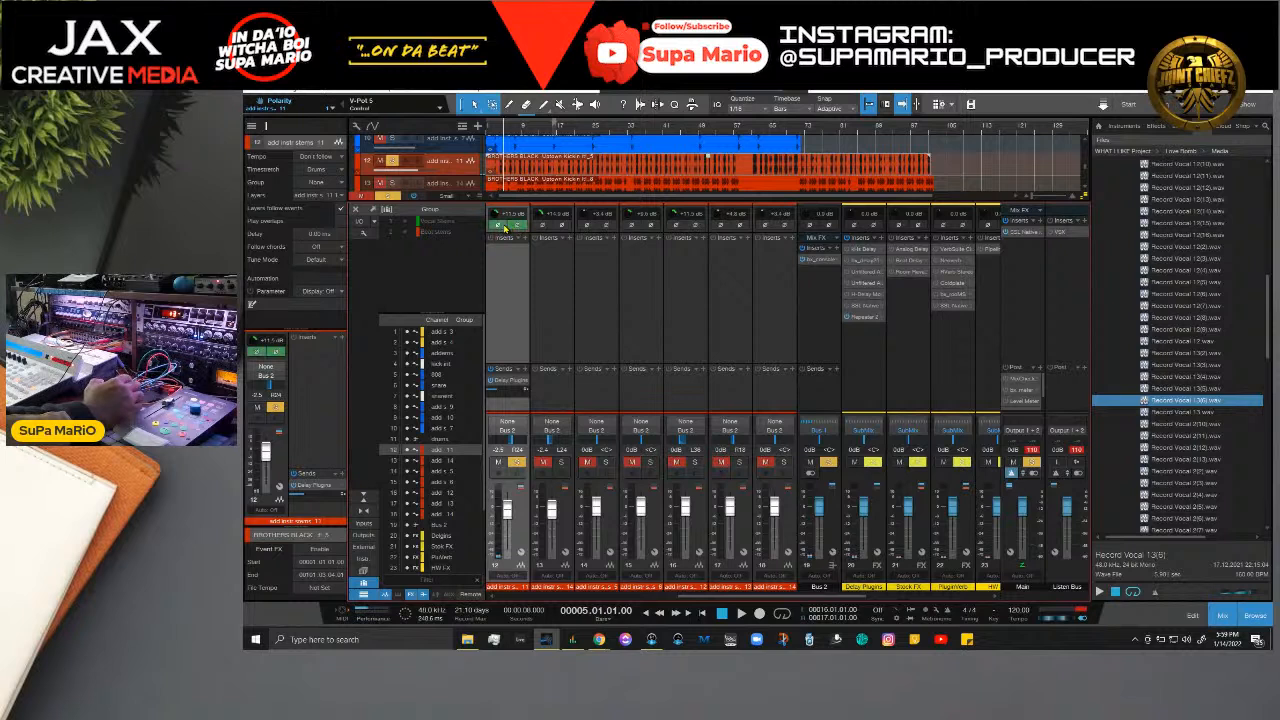
{"action": "key", "text": "space"}
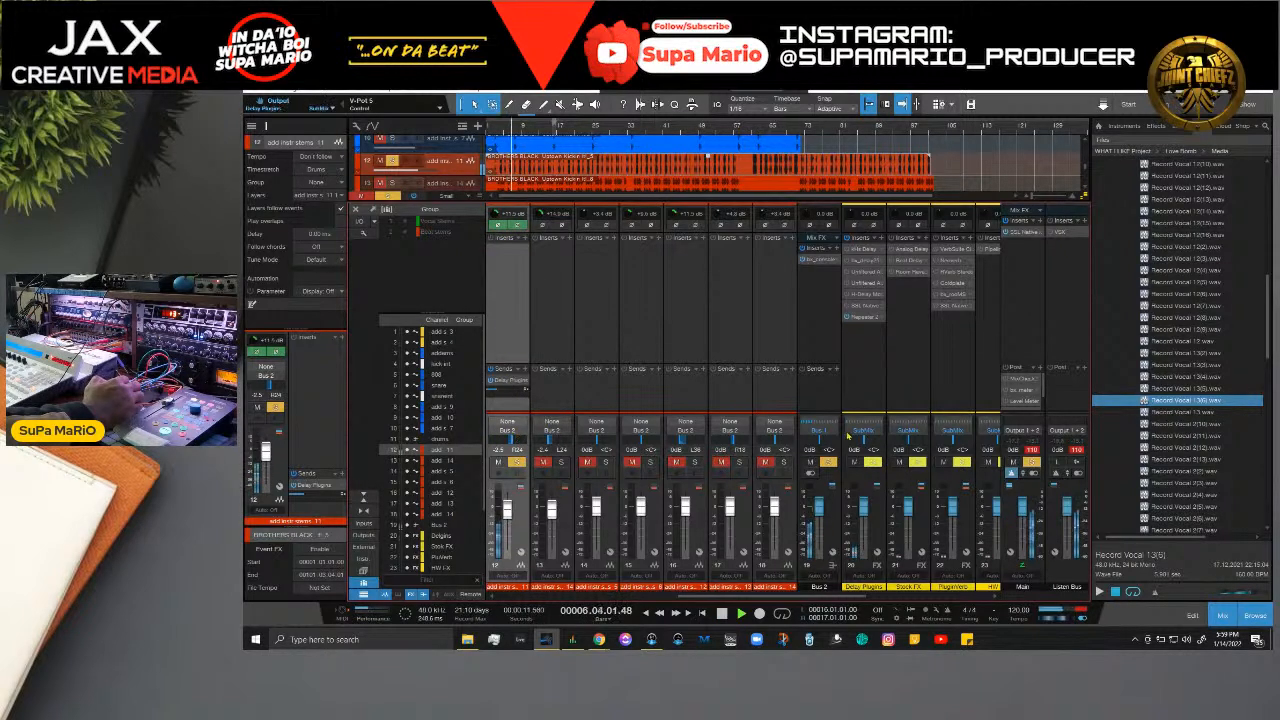
Step: Reopen Repeater 2 on the Delay Plugins channel and adjust its left feedback and output volume
{"action": "double_click", "coordinate": [864, 317]}
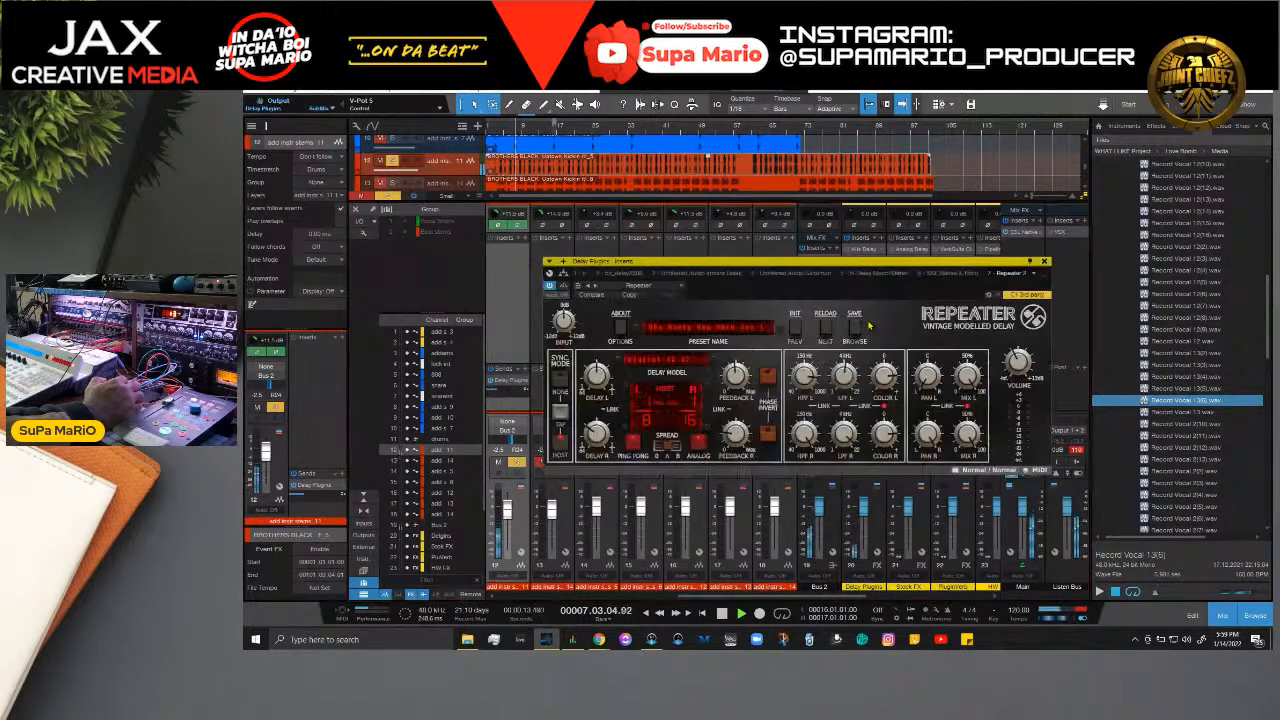
{"action": "left_click_drag", "start_coordinate": [736, 375], "coordinate": [736, 368]}
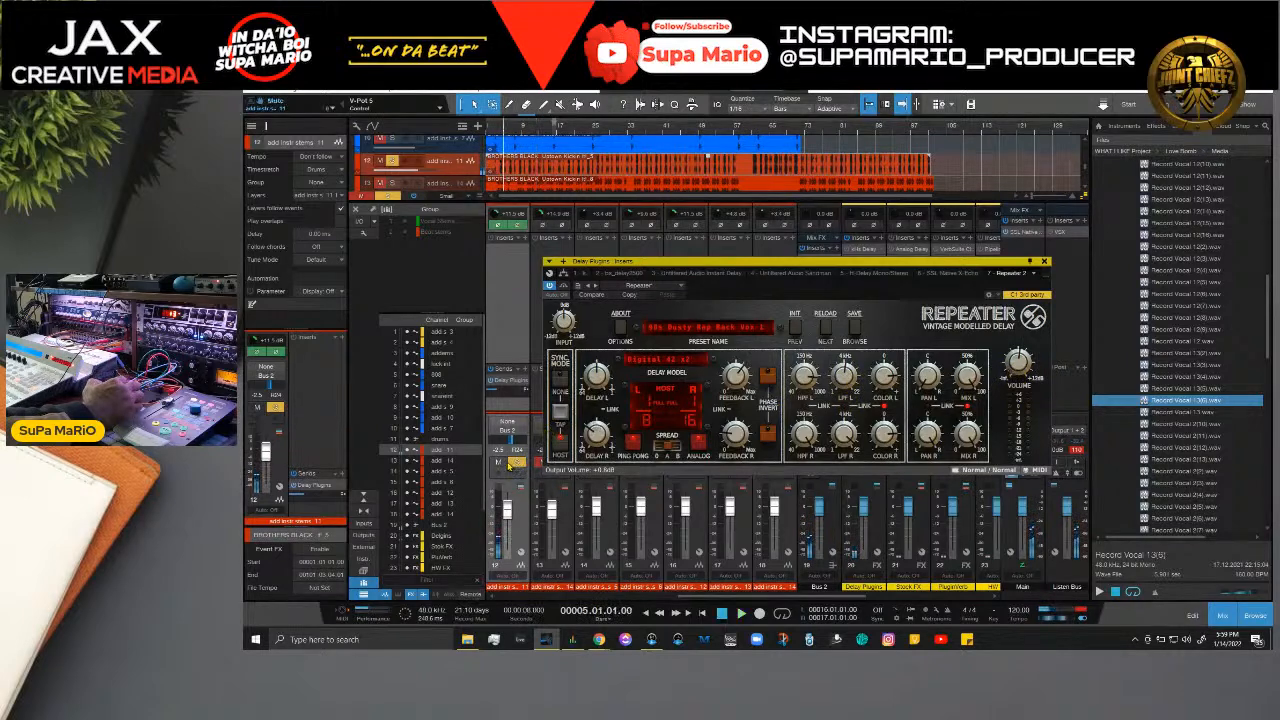
Step: Unsolo the add instr 11 channel, play it within the full mix and close its inserts window
{"action": "left_click", "coordinate": [515, 464]}
{"action": "key", "text": "space"}
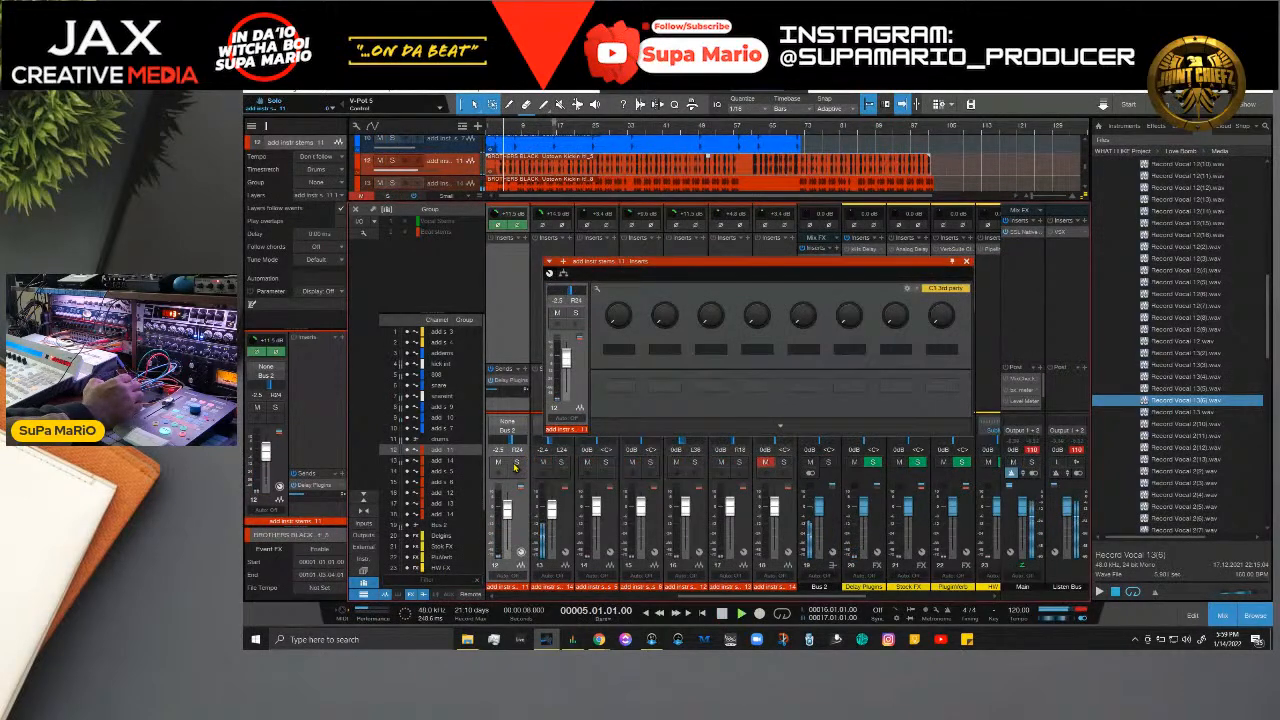
{"action": "mouse_move", "coordinate": [497, 395]}
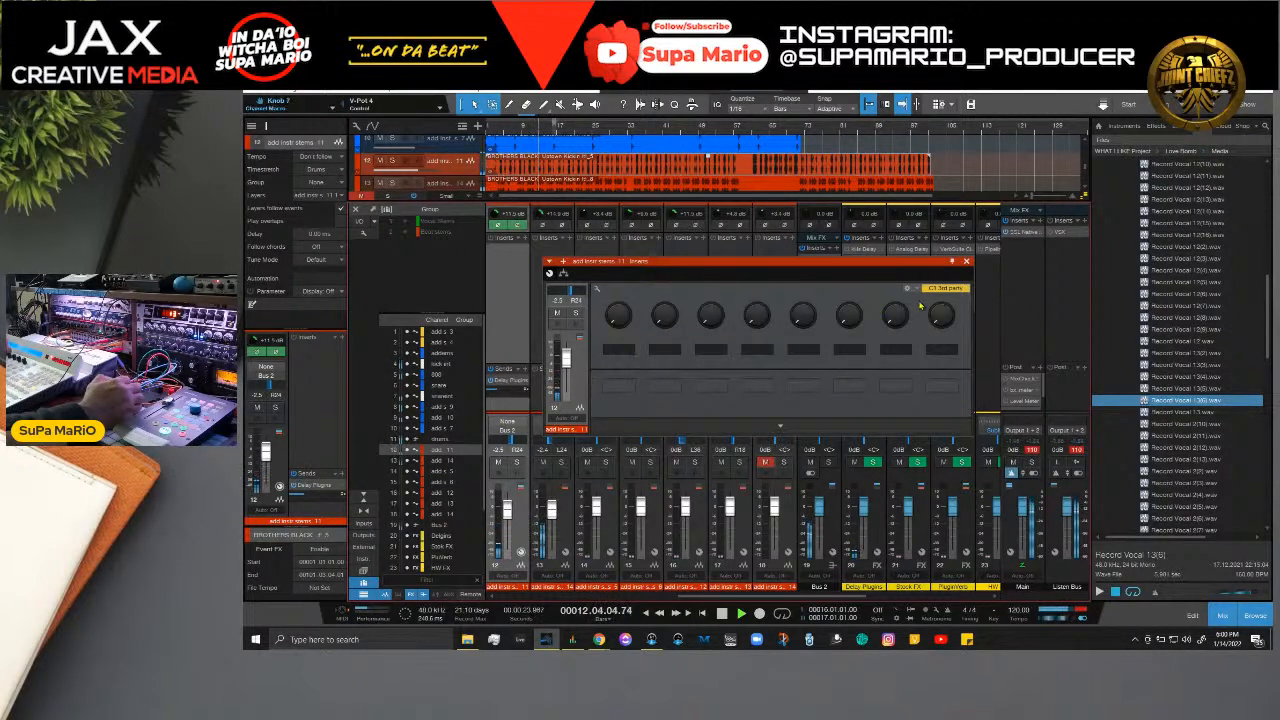
{"action": "left_click", "coordinate": [966, 261]}
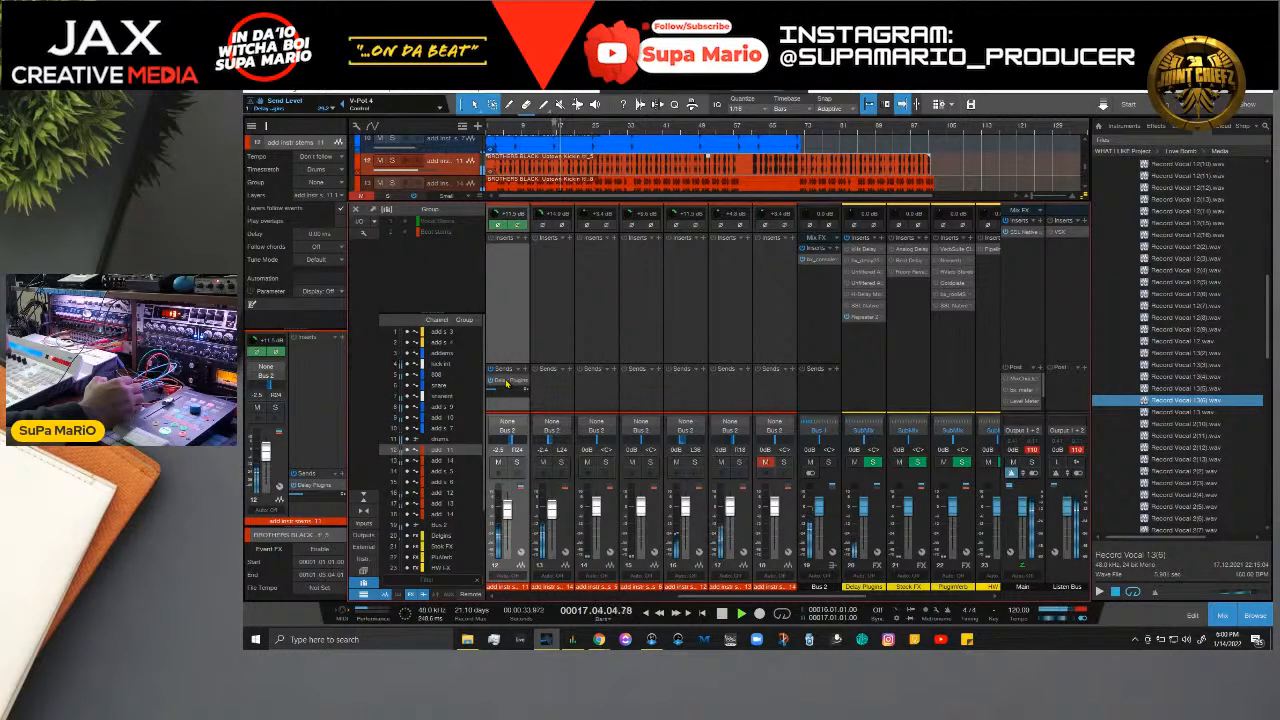
Step: Solo add instr 14 while giving it a Delay Plugins send, unsolo it and adjust the pan of add instr 11's delay send
{"action": "left_click", "coordinate": [560, 462]}
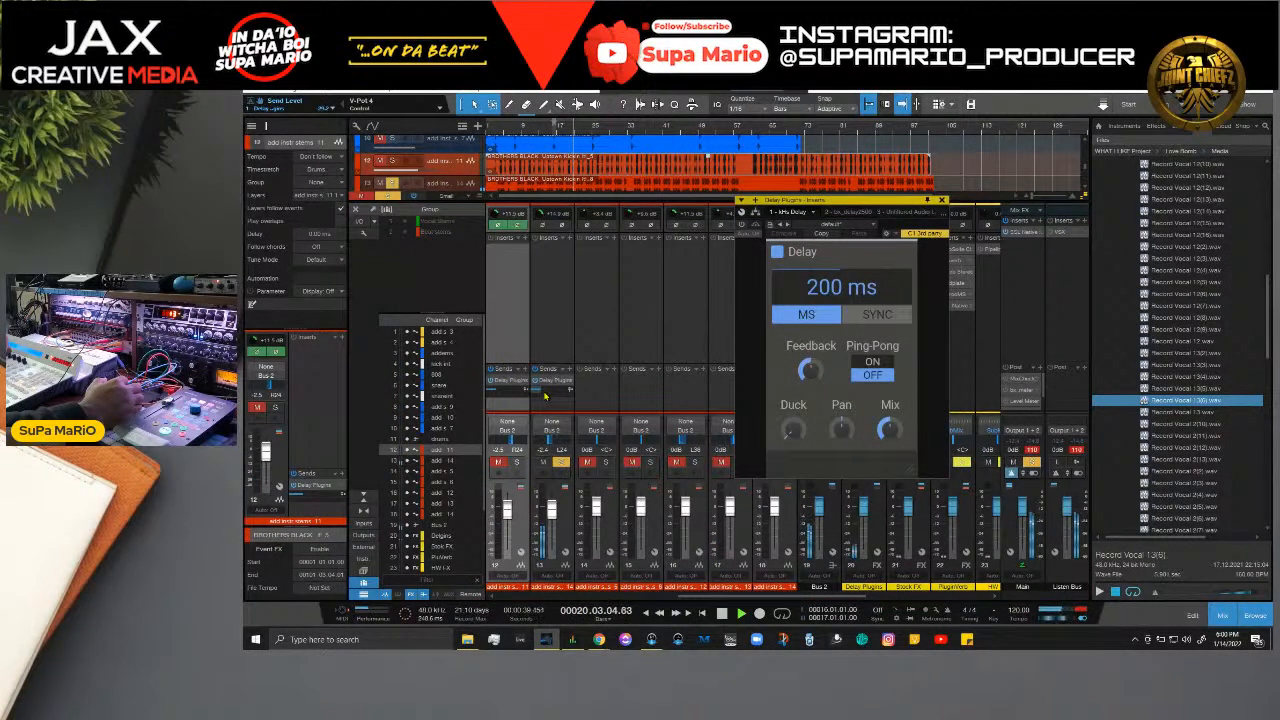
{"action": "left_click", "coordinate": [560, 462]}
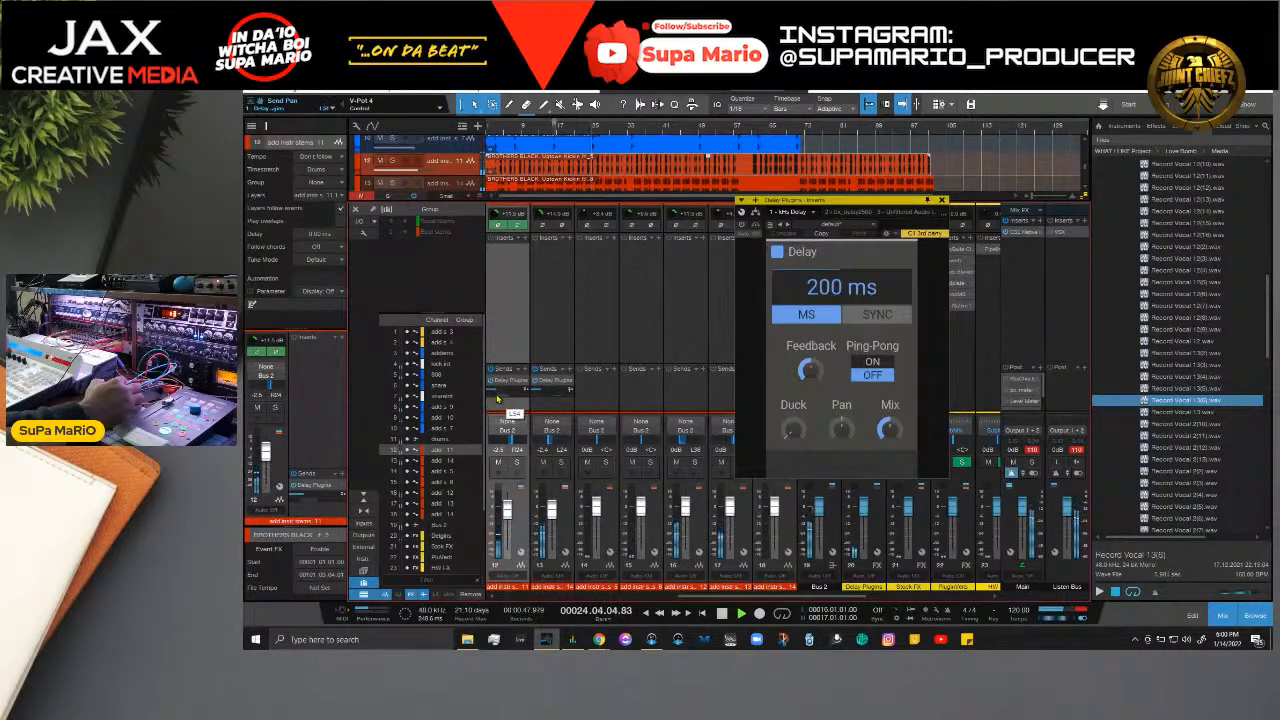
{"action": "left_click_drag", "start_coordinate": [497, 401], "coordinate": [501, 400]}
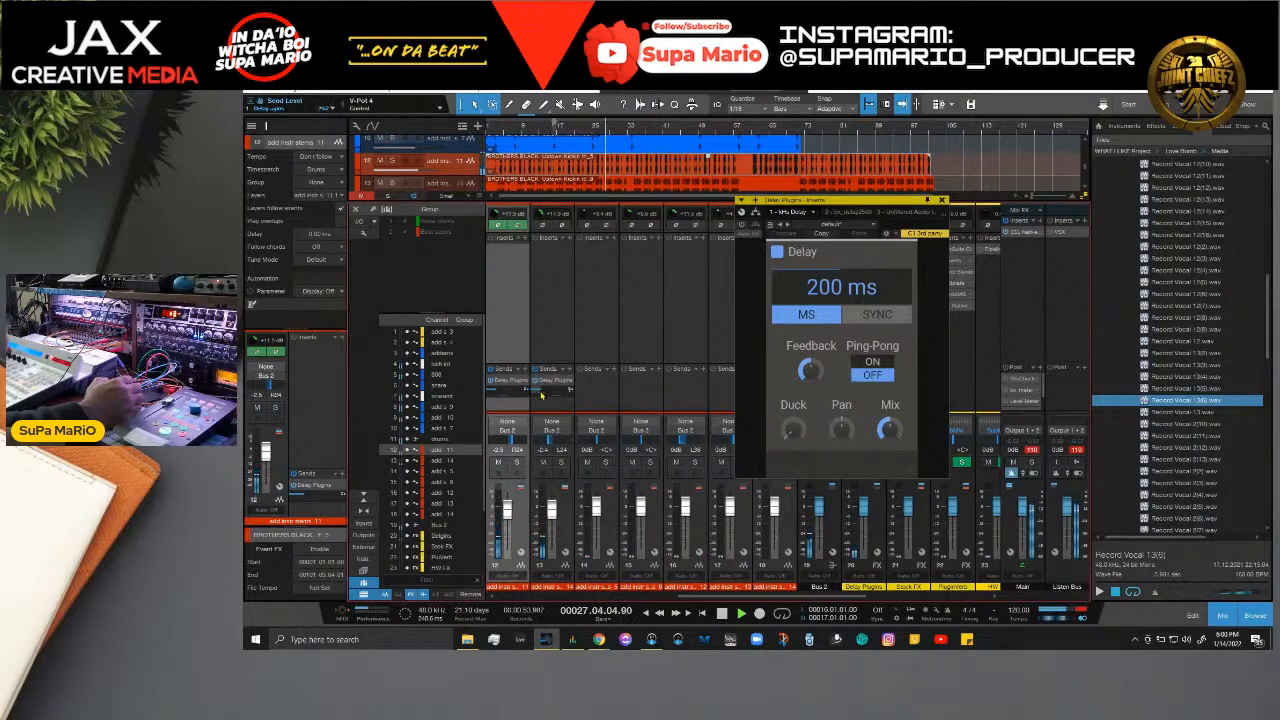
{"action": "mouse_move", "coordinate": [541, 396]}
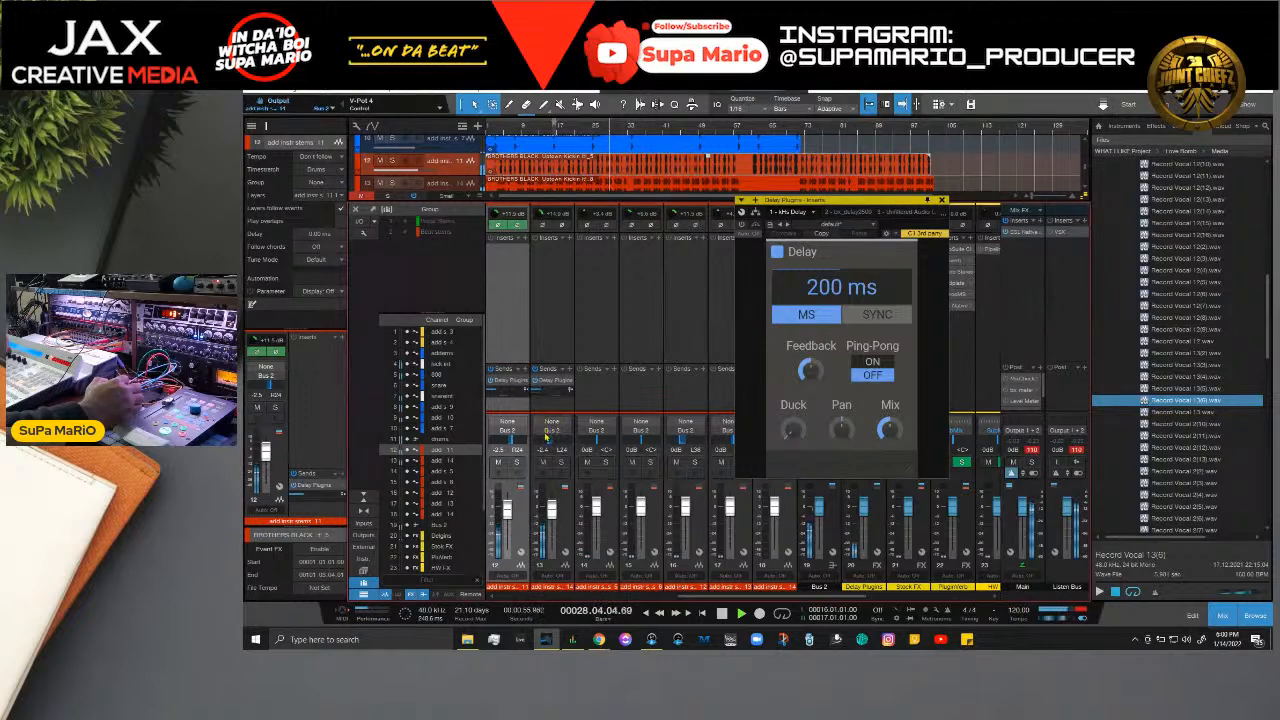
Step: Select the add instr 14 channel, adjust its Delay Plugins send level and close its inserts window
{"action": "left_click", "coordinate": [562, 505]}
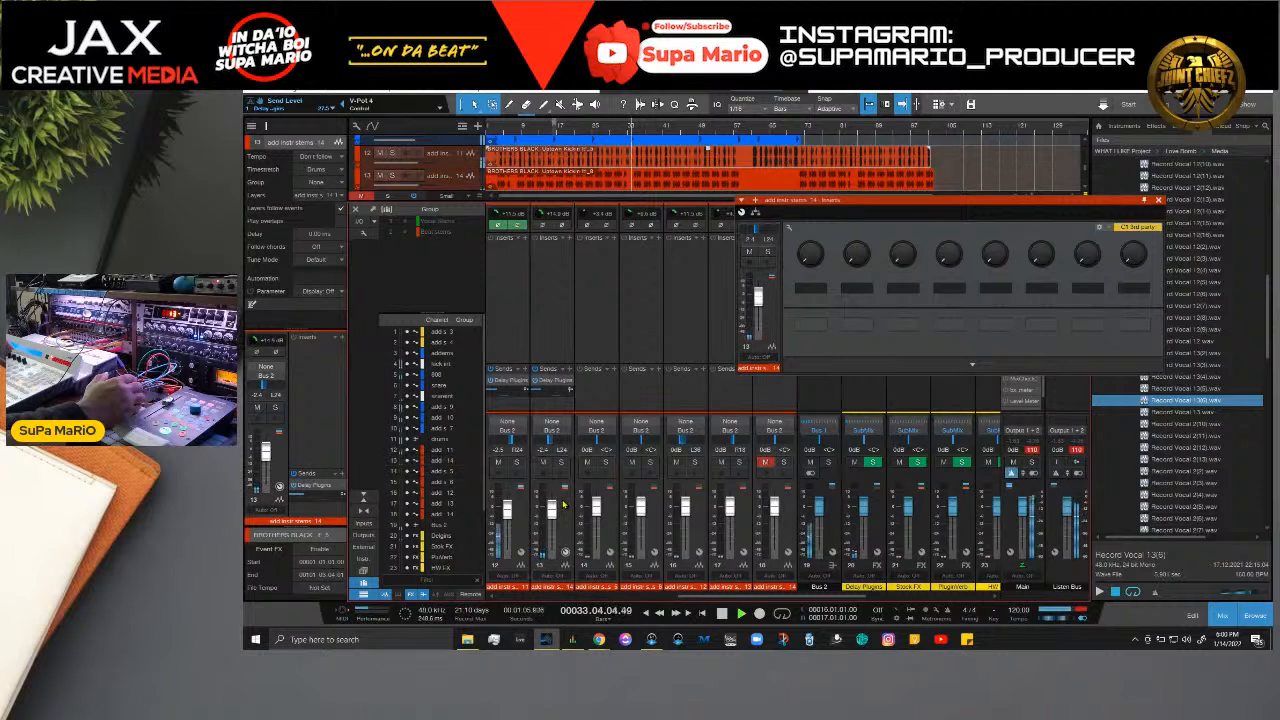
{"action": "left_click", "coordinate": [563, 505]}
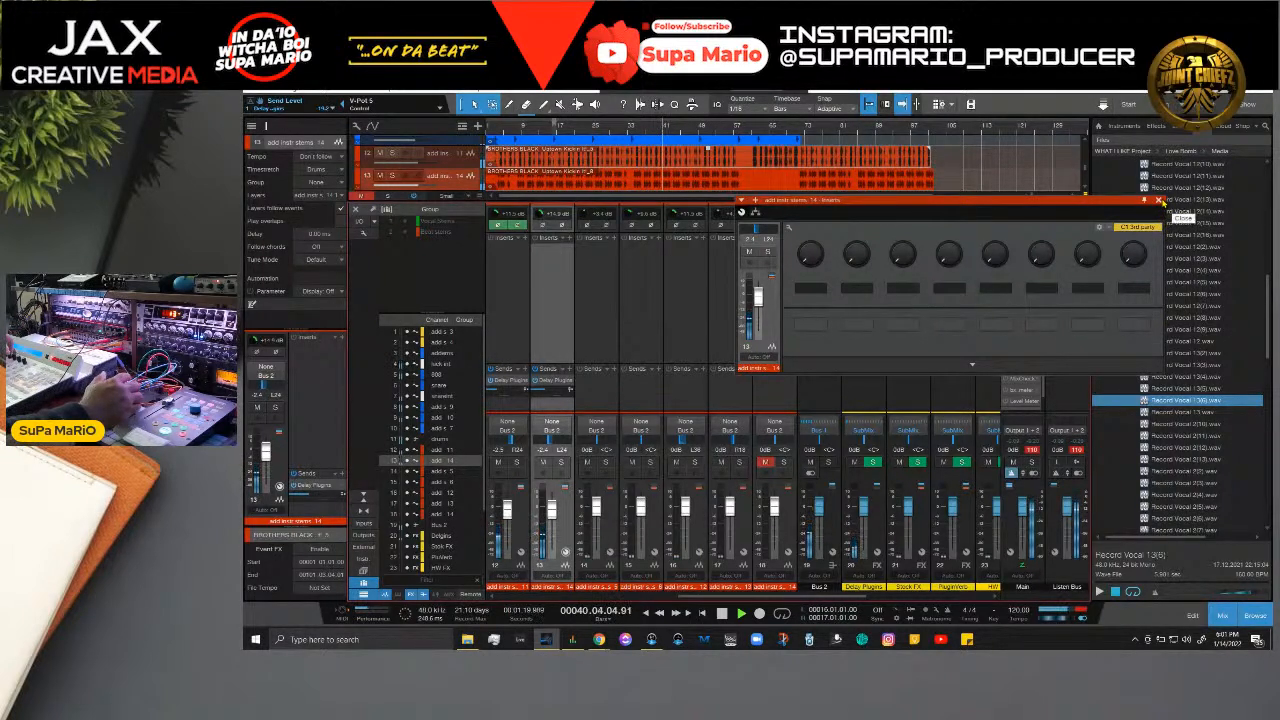
{"action": "left_click", "coordinate": [1159, 200]}
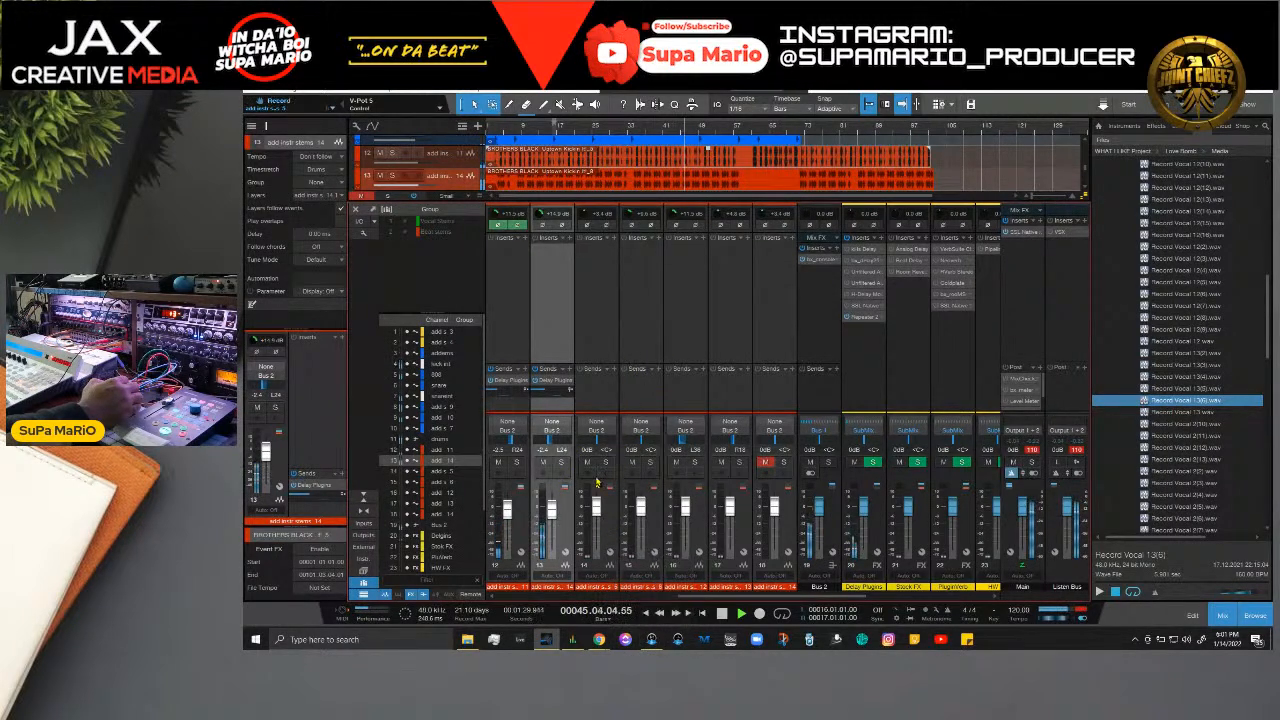
Step: Return to the full arrangement and solo the red add instr 12 track
{"action": "key", "text": "F3"}
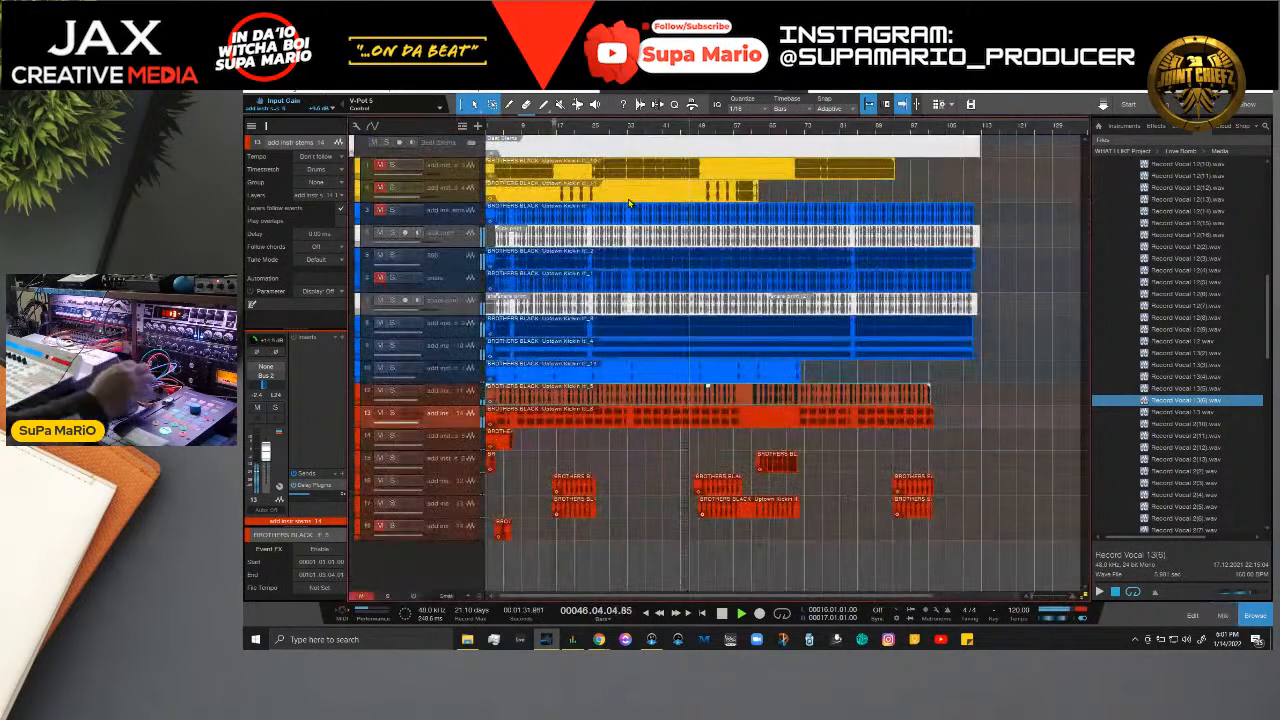
{"action": "left_click", "coordinate": [393, 481]}
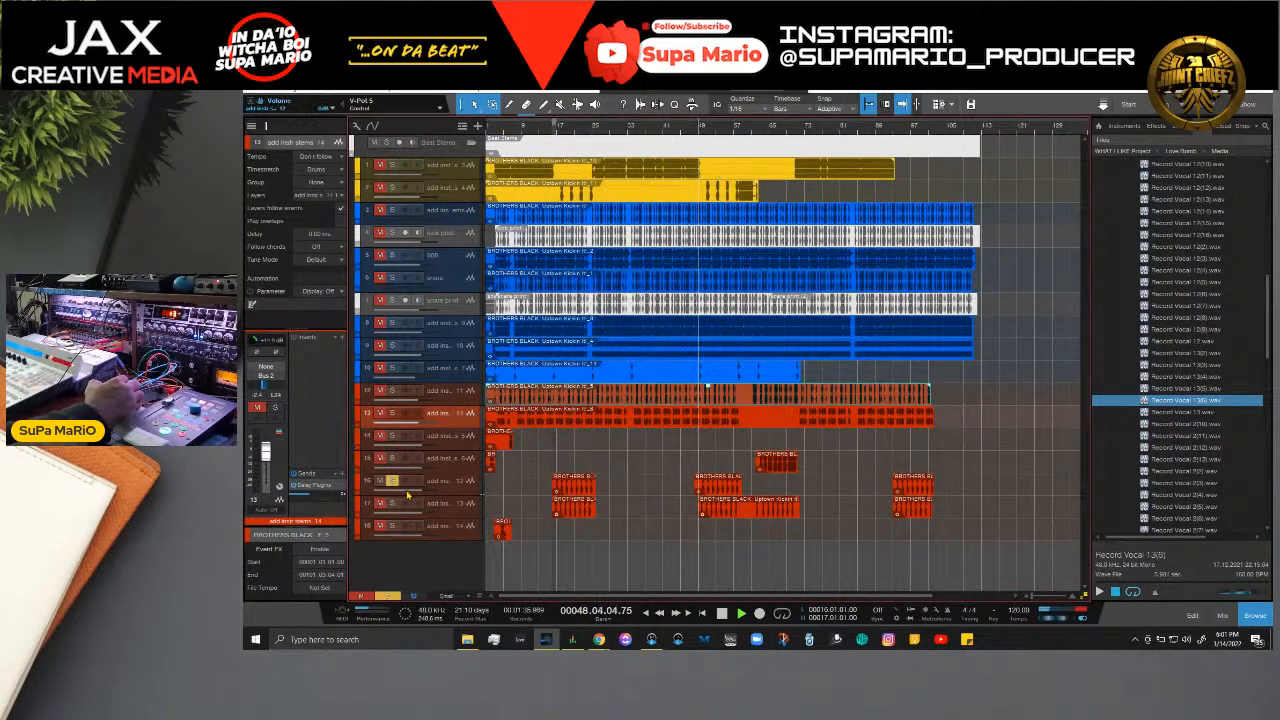
Step: Give the add instr 12 channel a Delay Plugins send and adjust the send's level and pan
{"action": "left_click", "coordinate": [458, 484]}
{"action": "left_click", "coordinate": [341, 474]}
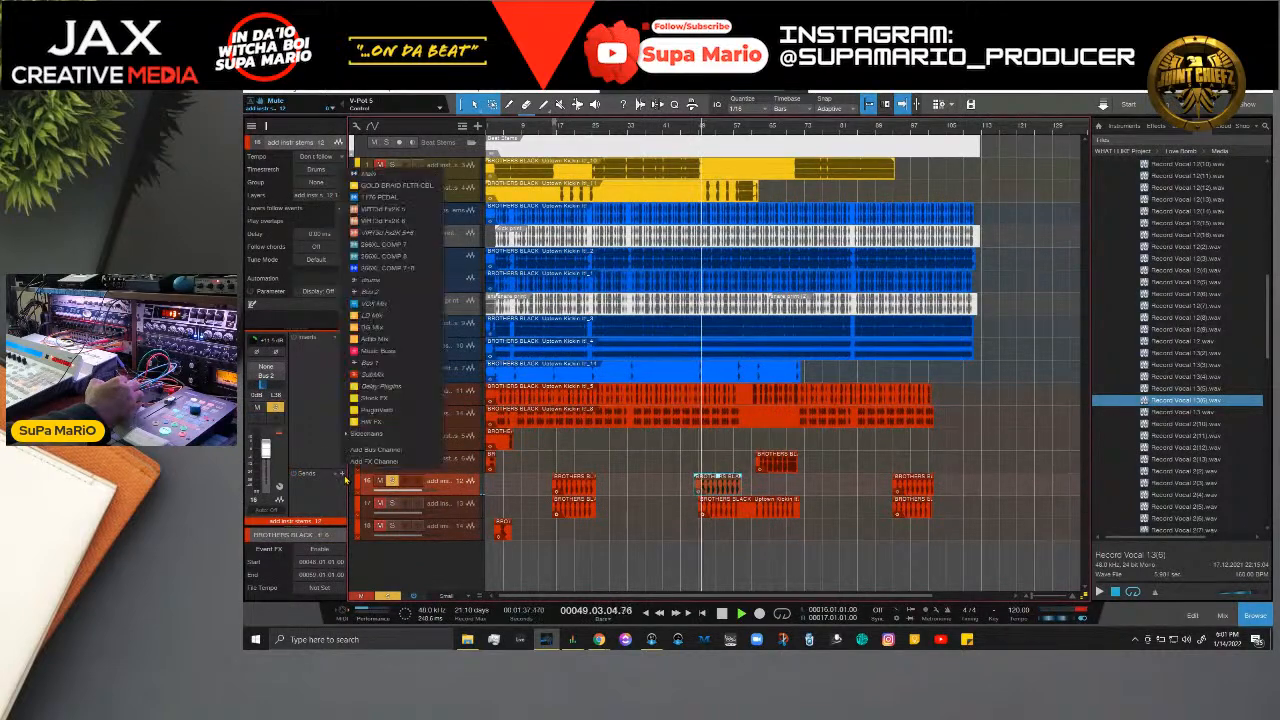
{"action": "left_click", "coordinate": [399, 392]}
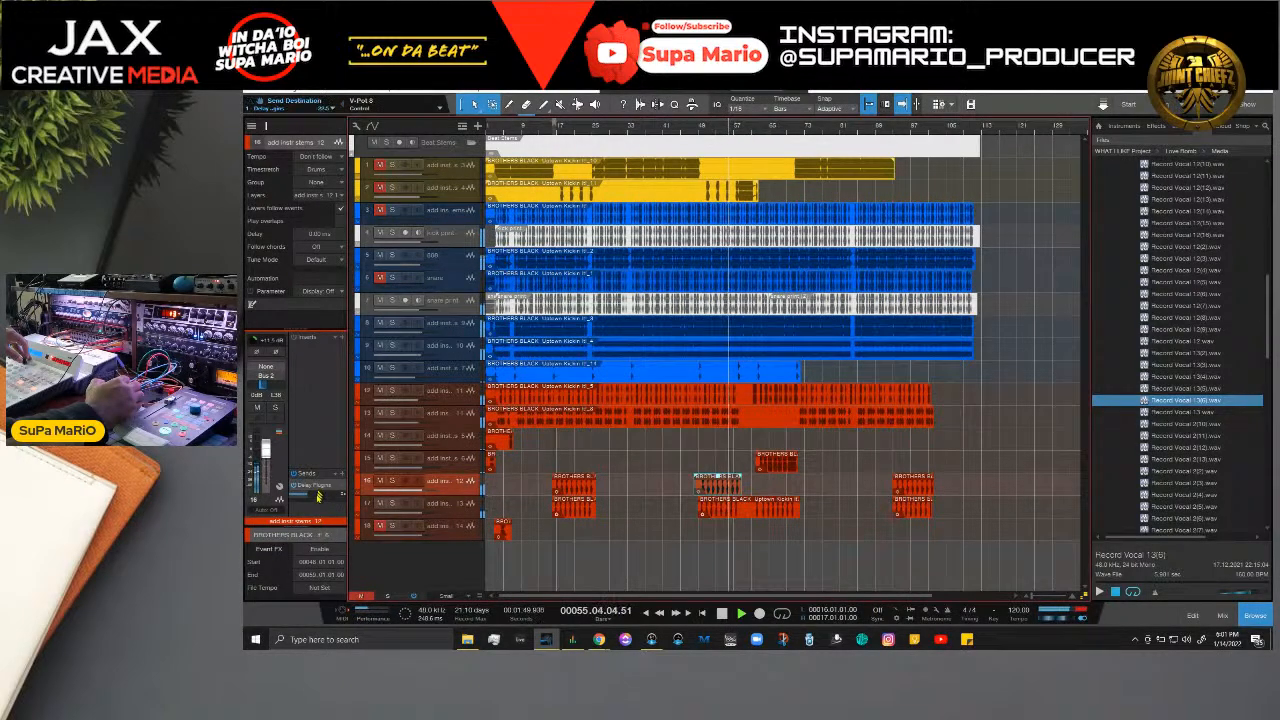
{"action": "left_click_drag", "start_coordinate": [322, 505], "coordinate": [300, 509]}
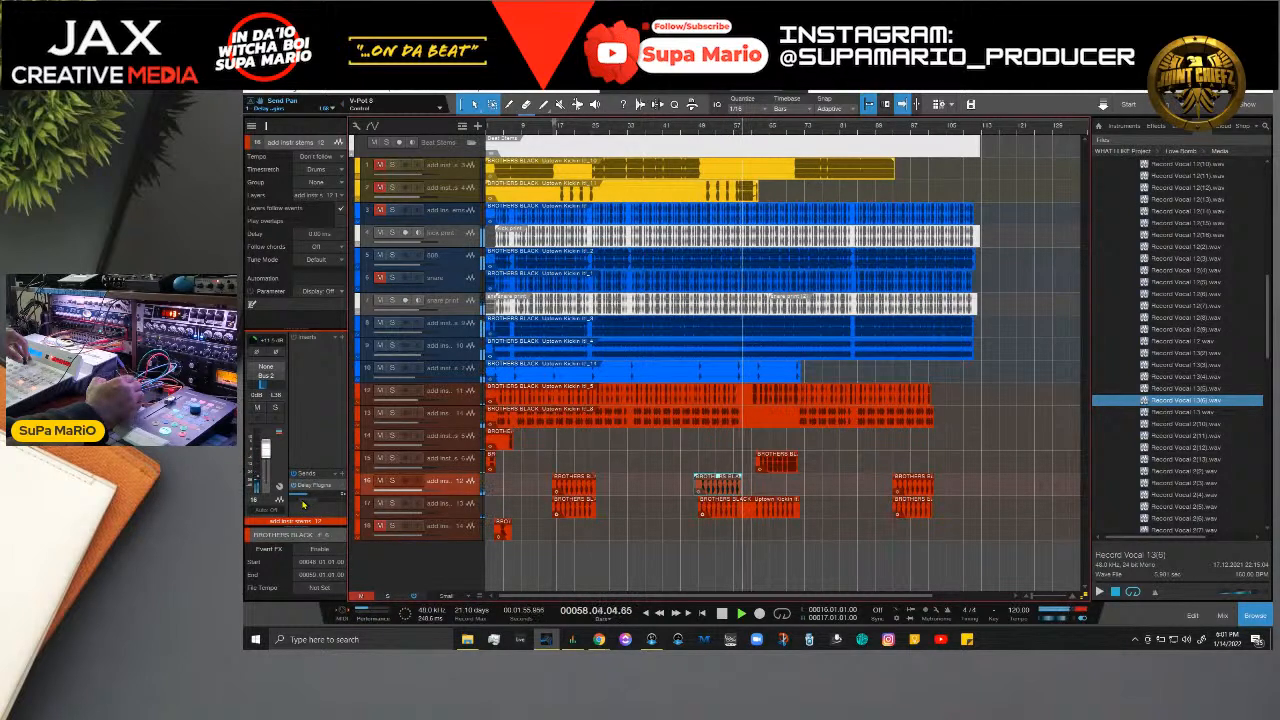
Step: Play the full mix to check the add instr 12 delay send in context
{"action": "key", "text": "space"}
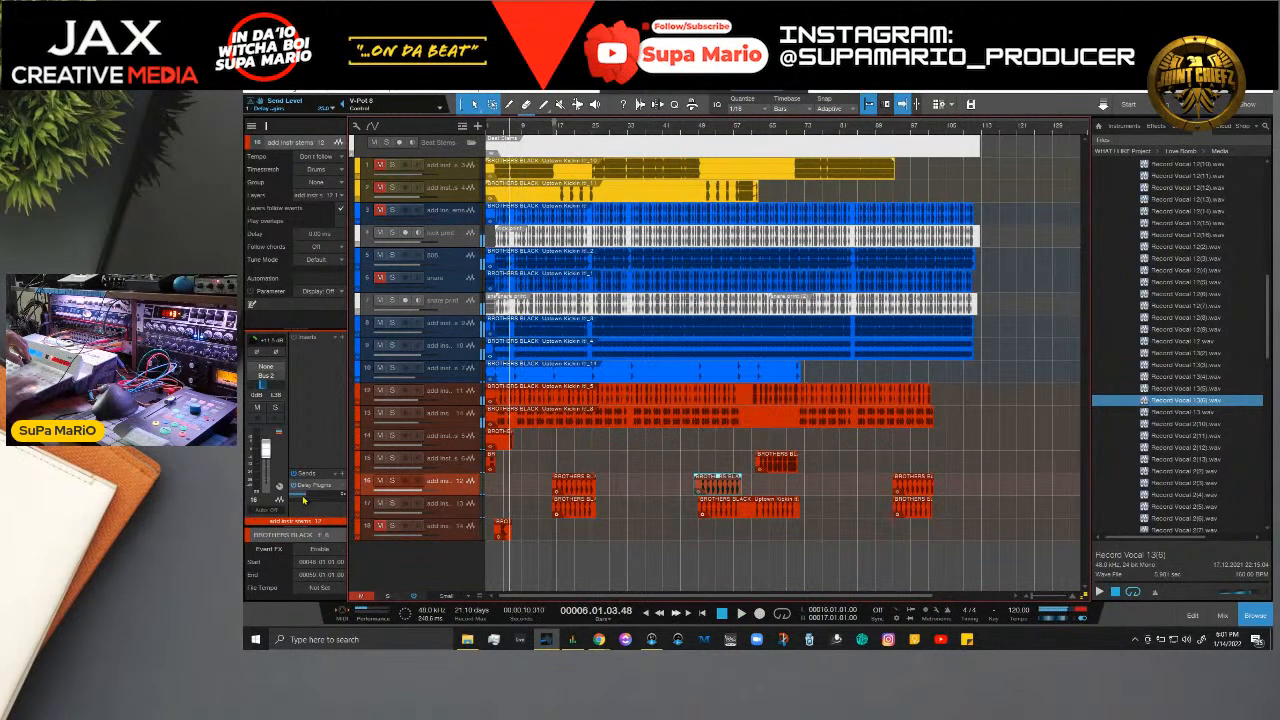
{"action": "key", "text": "space"}
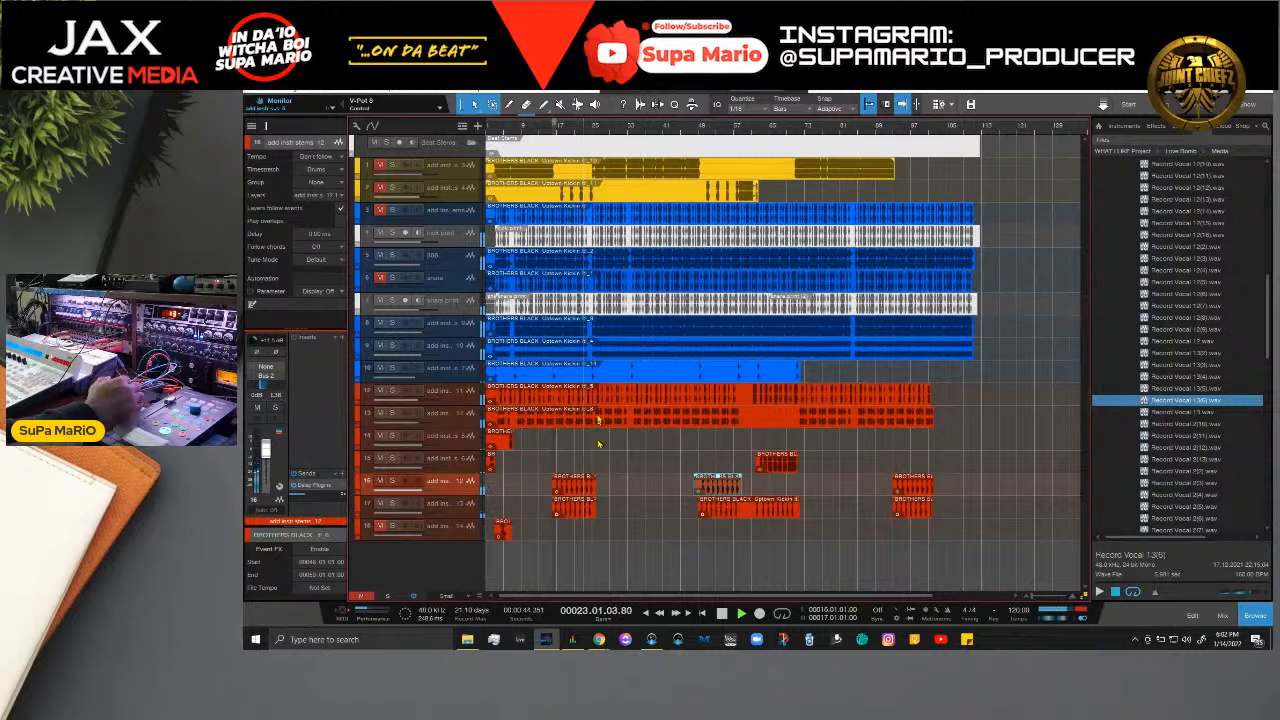
{"action": "key", "text": "space"}
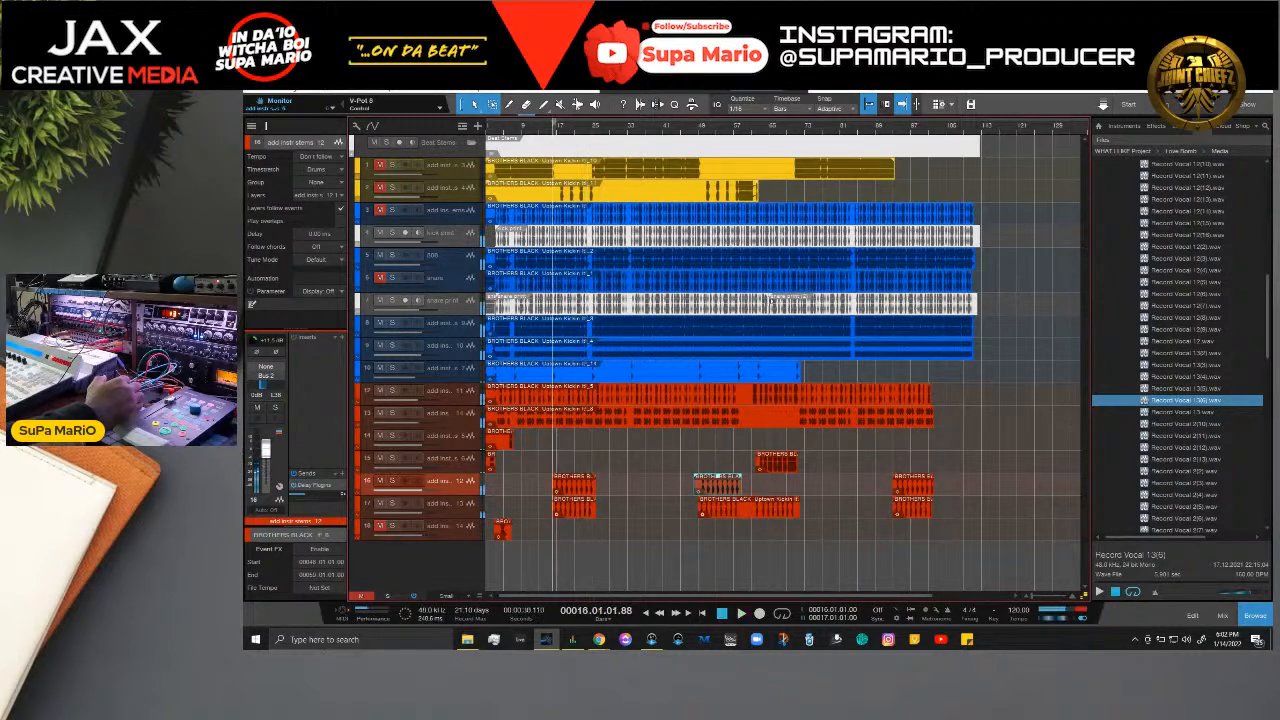
Step: Audition the add instr 6 track from bar 62, solo and within the mix, while adjusting its pan
{"action": "key", "text": "KP_Add"}
{"action": "key", "text": "KP_Add"}
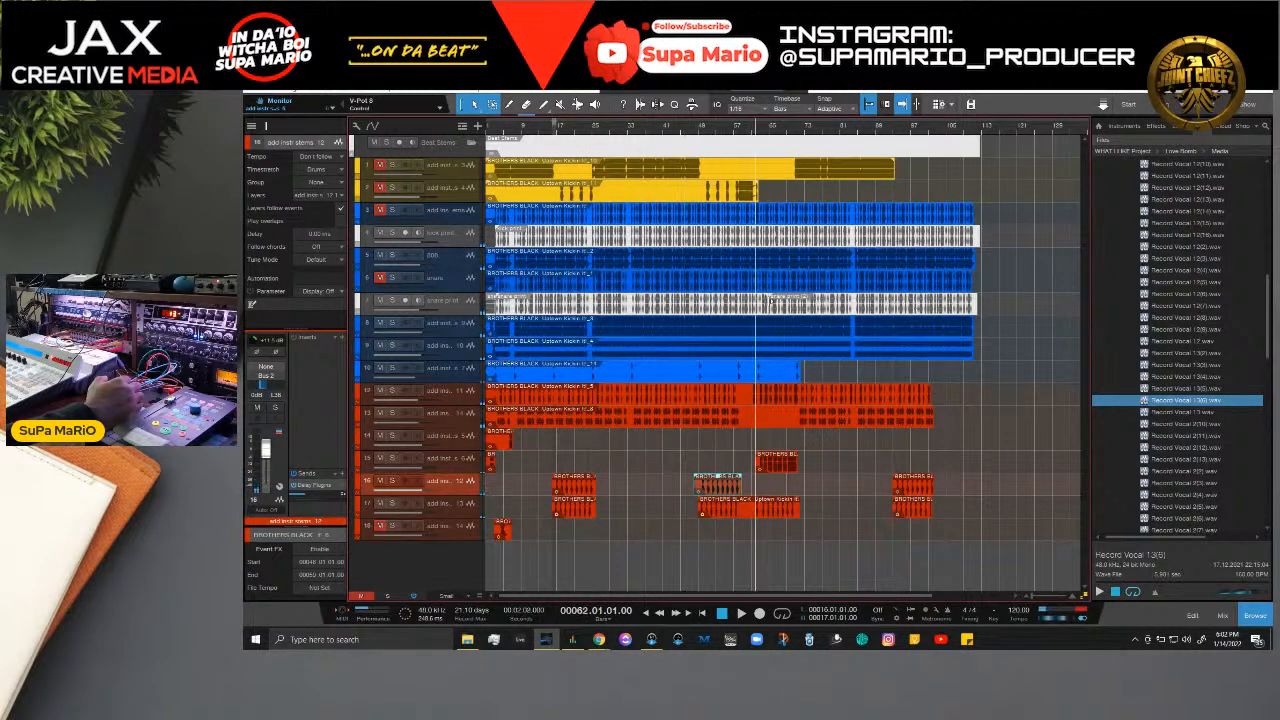
{"action": "left_click", "coordinate": [450, 461]}
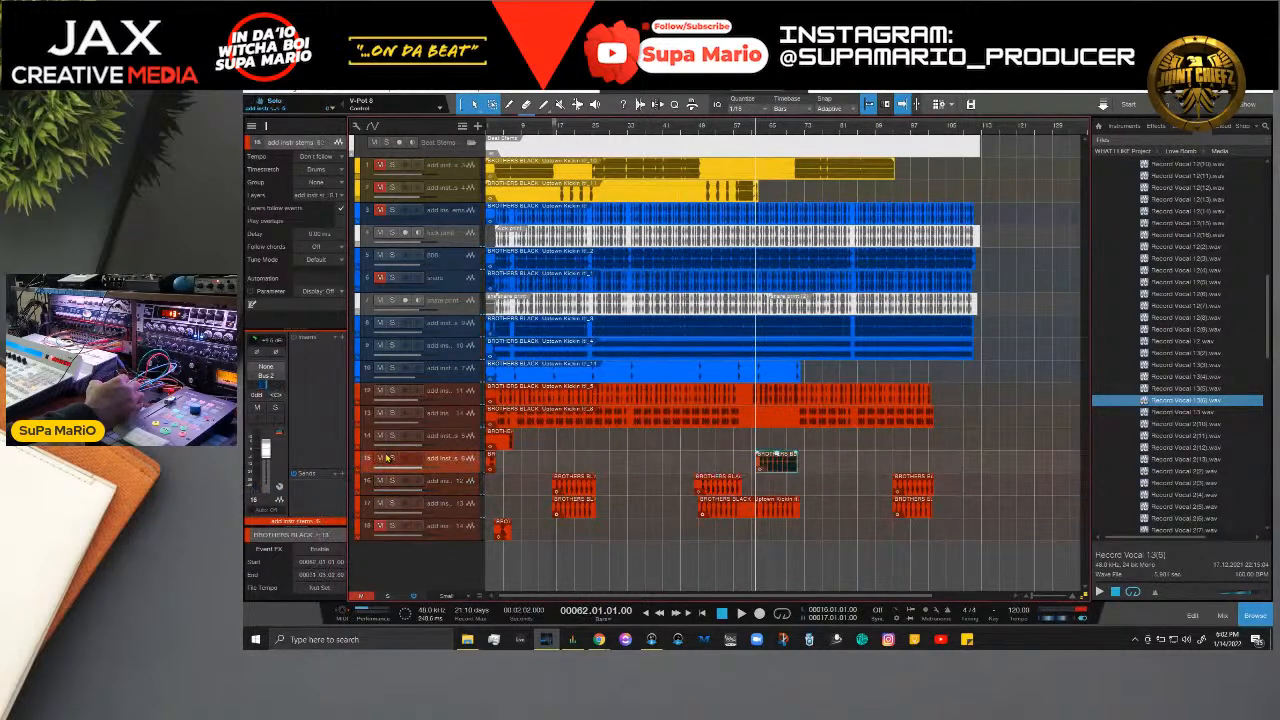
{"action": "left_click", "coordinate": [391, 458]}
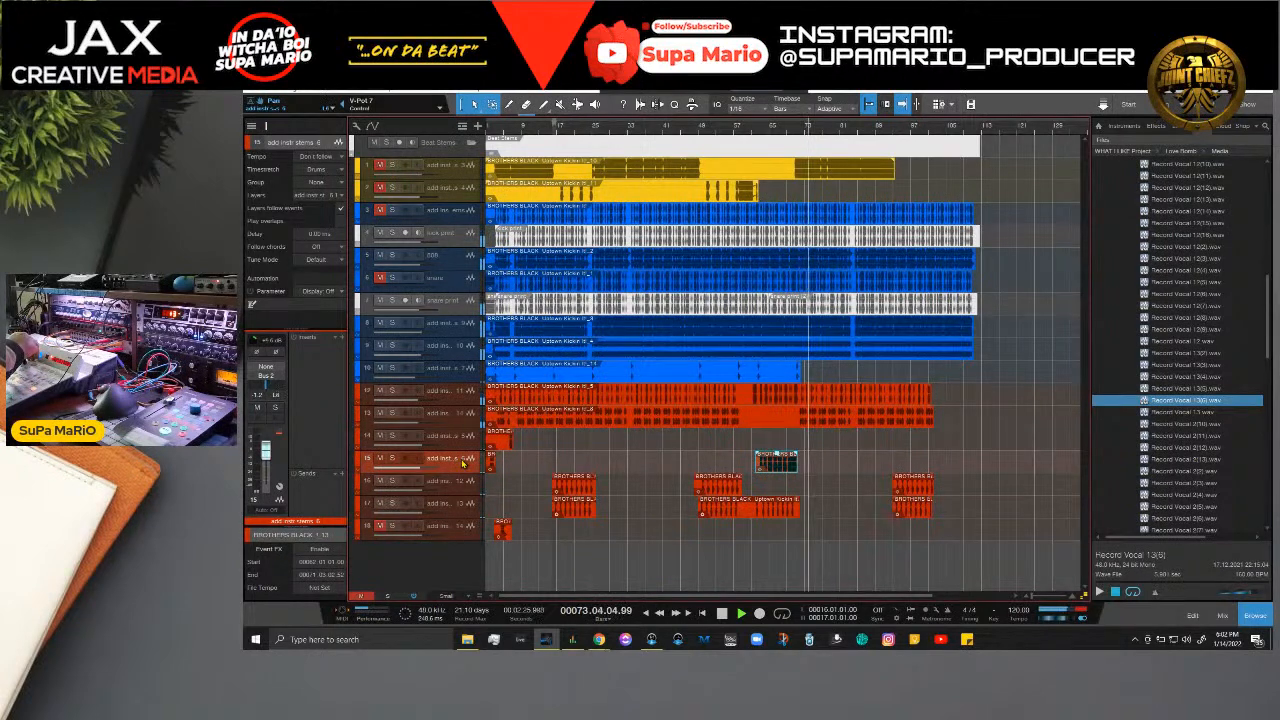
{"action": "key", "text": "space"}
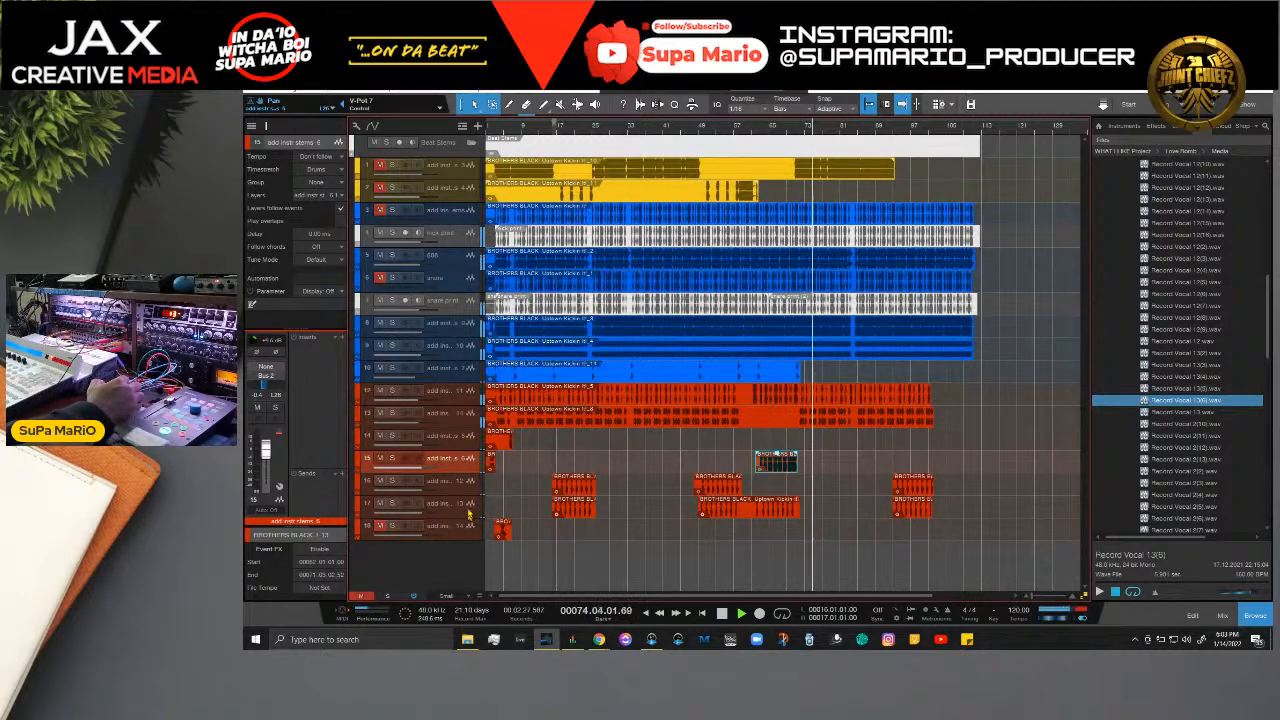
{"action": "key", "text": "space"}
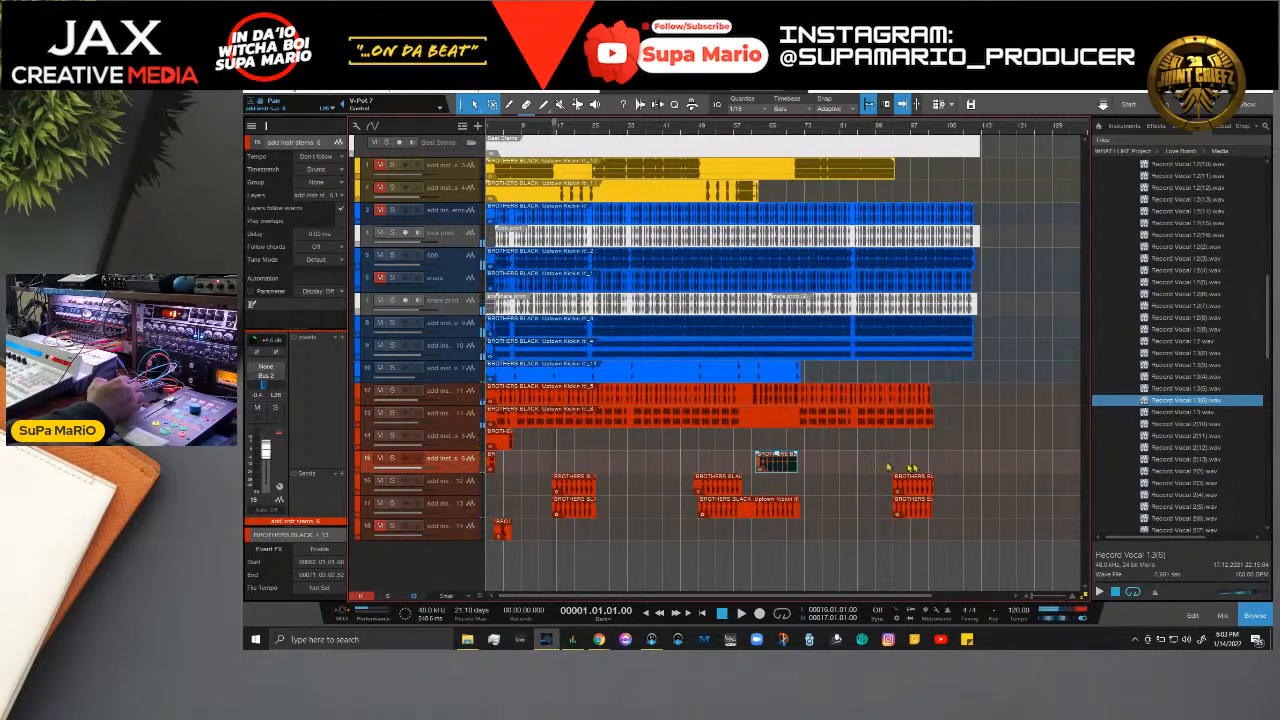
Step: Audition add instr 6 soloed from the song start, unsolo it and select the add instr 5 track
{"action": "left_click", "coordinate": [392, 458]}
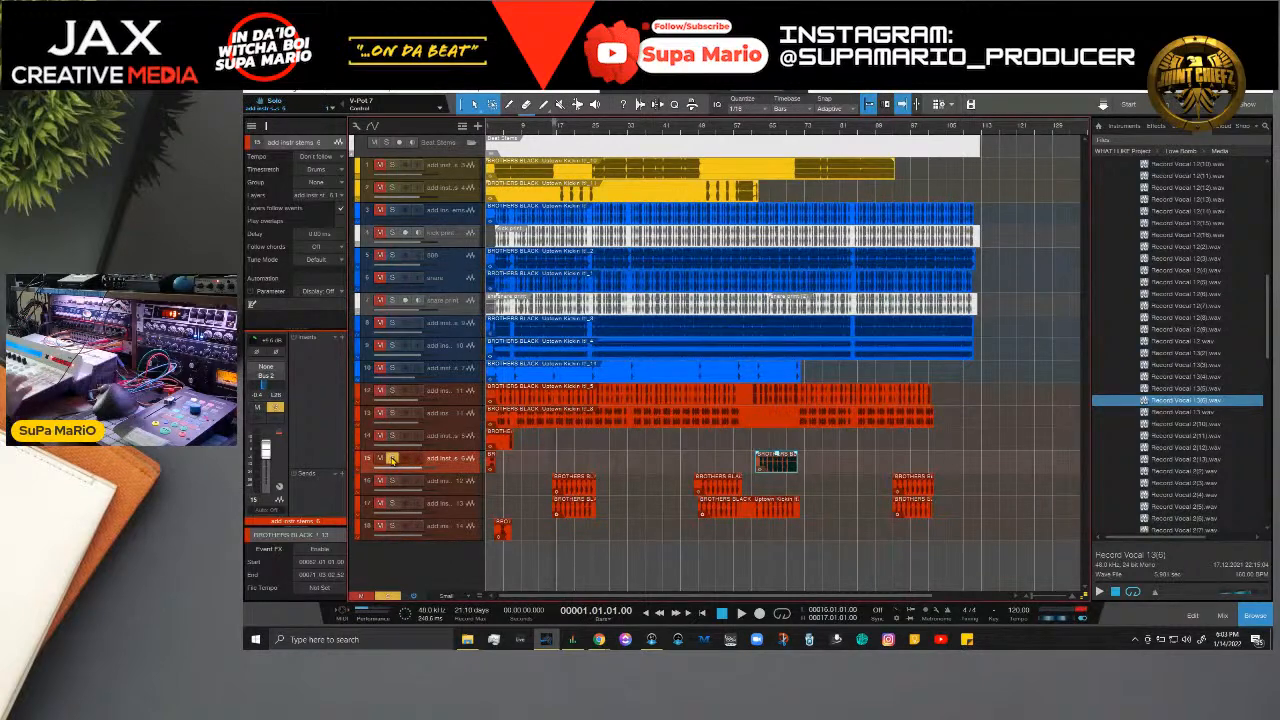
{"action": "key", "text": "space"}
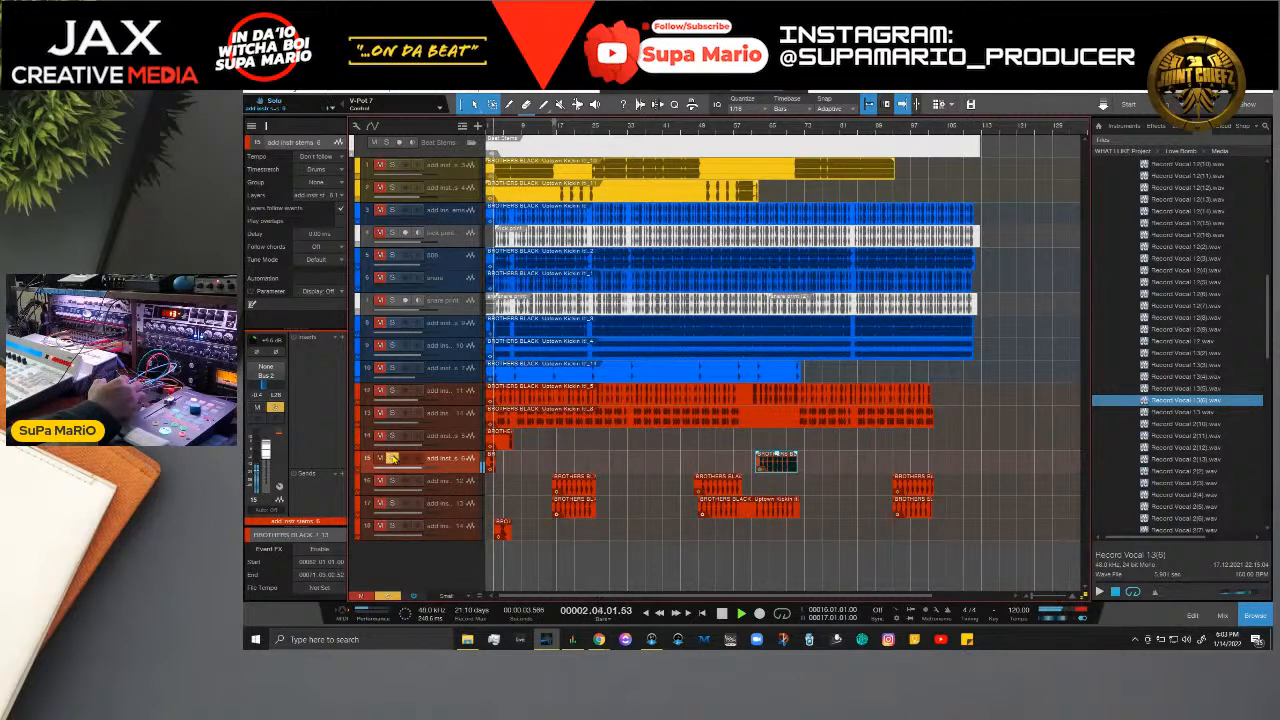
{"action": "left_click", "coordinate": [392, 458]}
{"action": "left_click", "coordinate": [468, 440]}
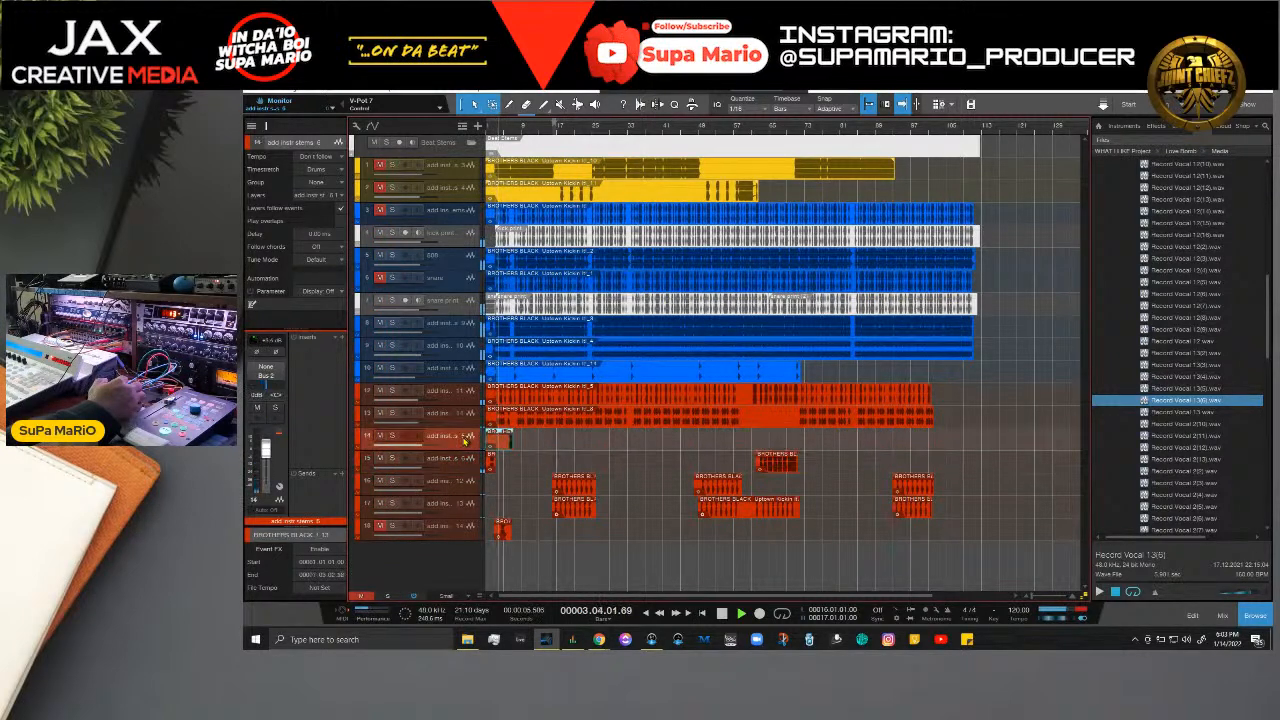
Step: Solo add instr 11, play it from the start and inspect its send's Delay Plugins inserts window
{"action": "left_click", "coordinate": [398, 413]}
{"action": "left_click", "coordinate": [398, 413]}
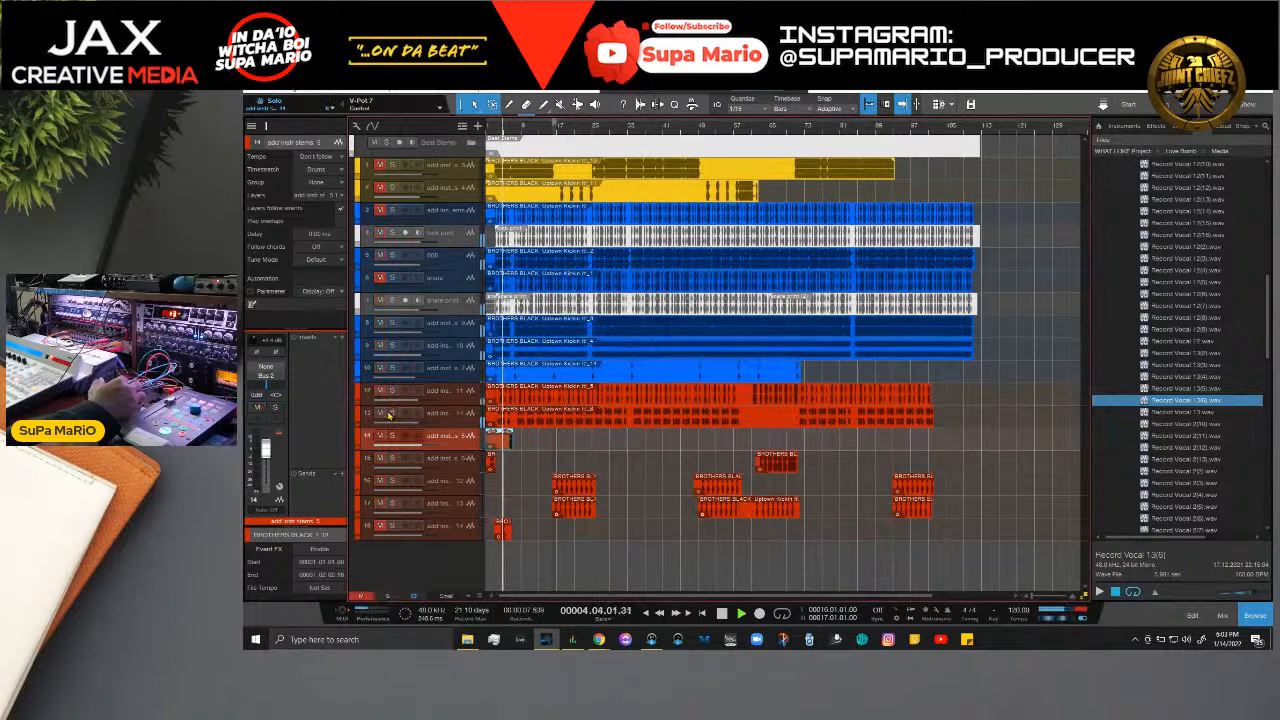
{"action": "left_click", "coordinate": [391, 391]}
{"action": "left_click", "coordinate": [466, 403]}
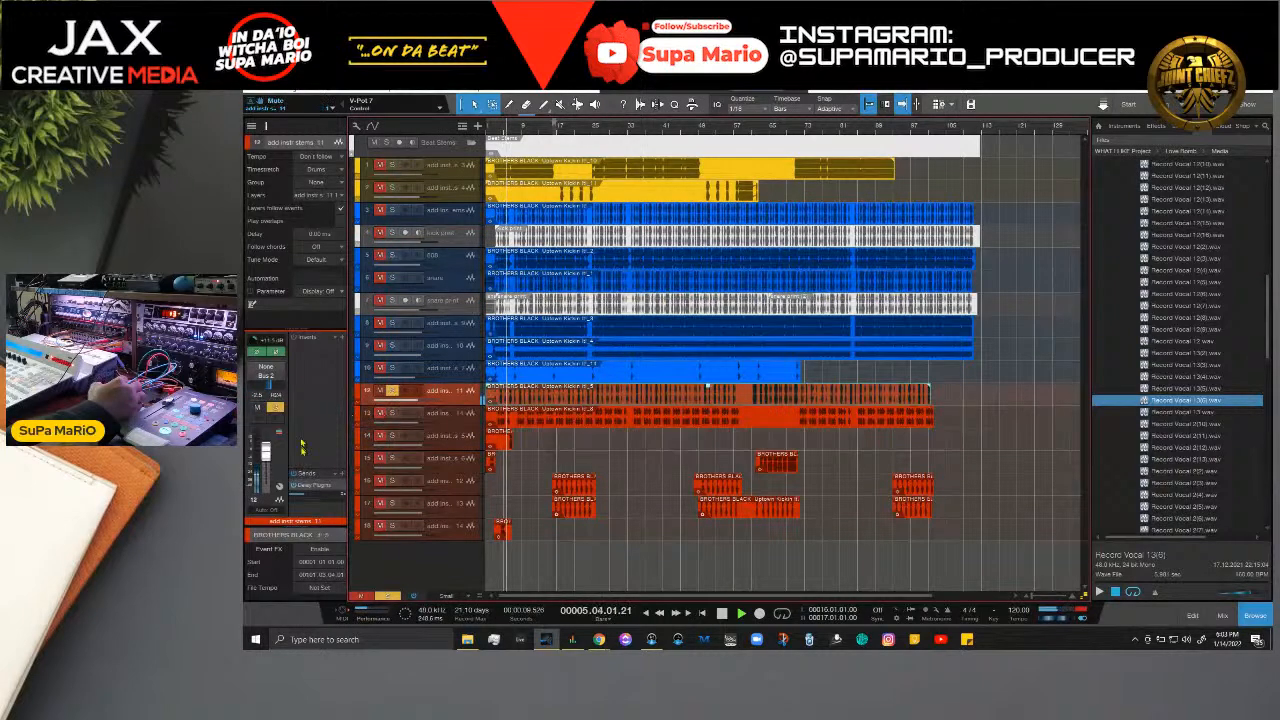
{"action": "left_click_drag", "start_coordinate": [313, 485], "coordinate": [462, 468]}
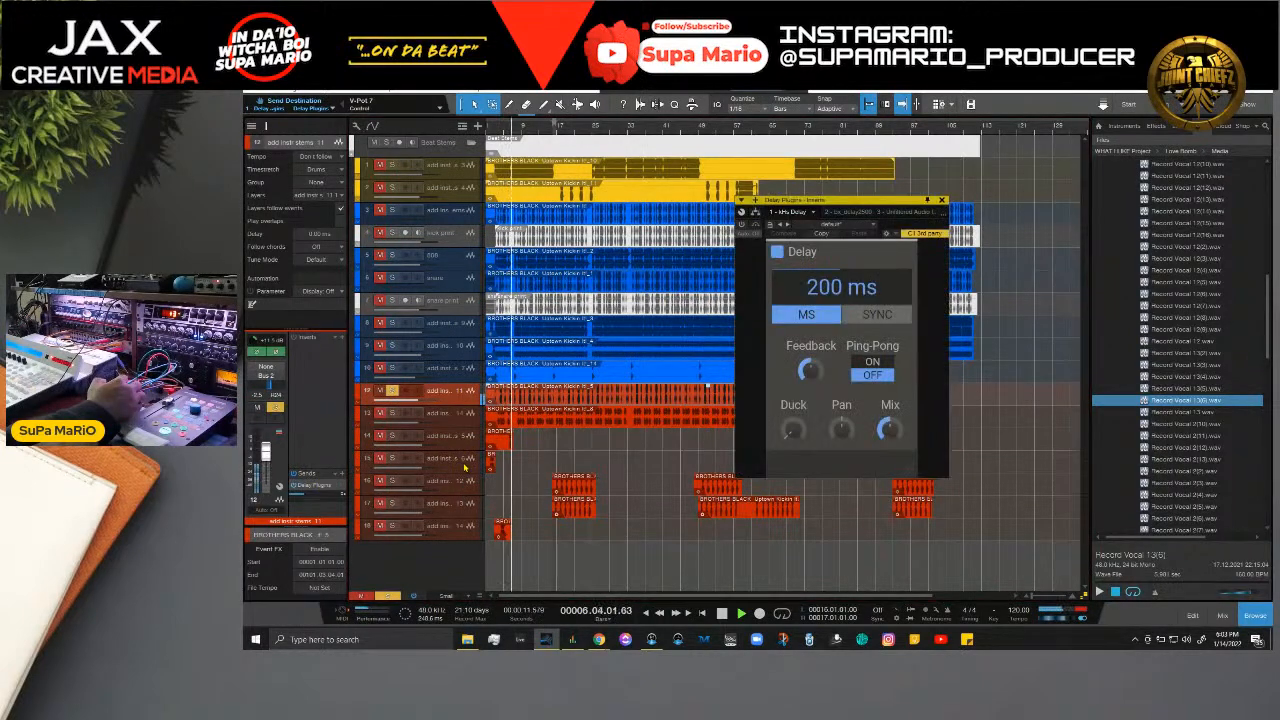
{"action": "key", "text": "space"}
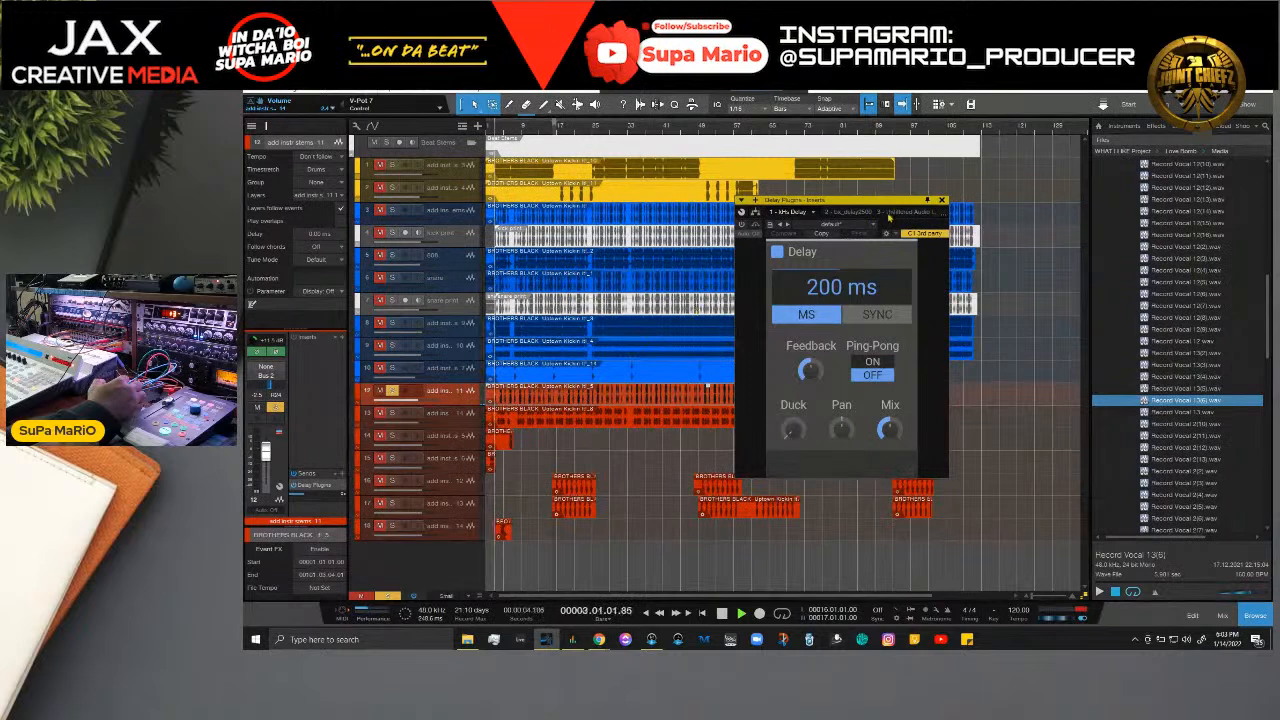
{"action": "left_click", "coordinate": [942, 200]}
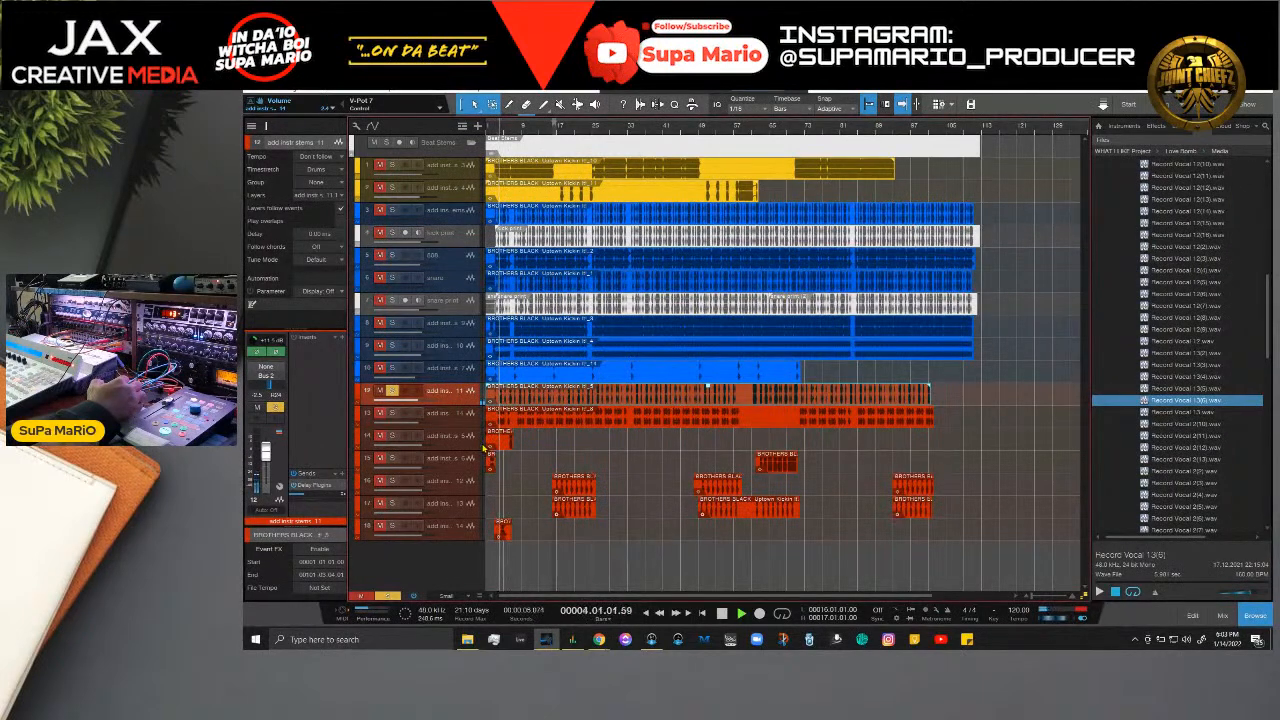
Step: Solo add instr 6 and add instr 5 alongside add instr 11 to compare them, and clear the solos
{"action": "left_click", "coordinate": [392, 458]}
{"action": "key", "text": "space"}
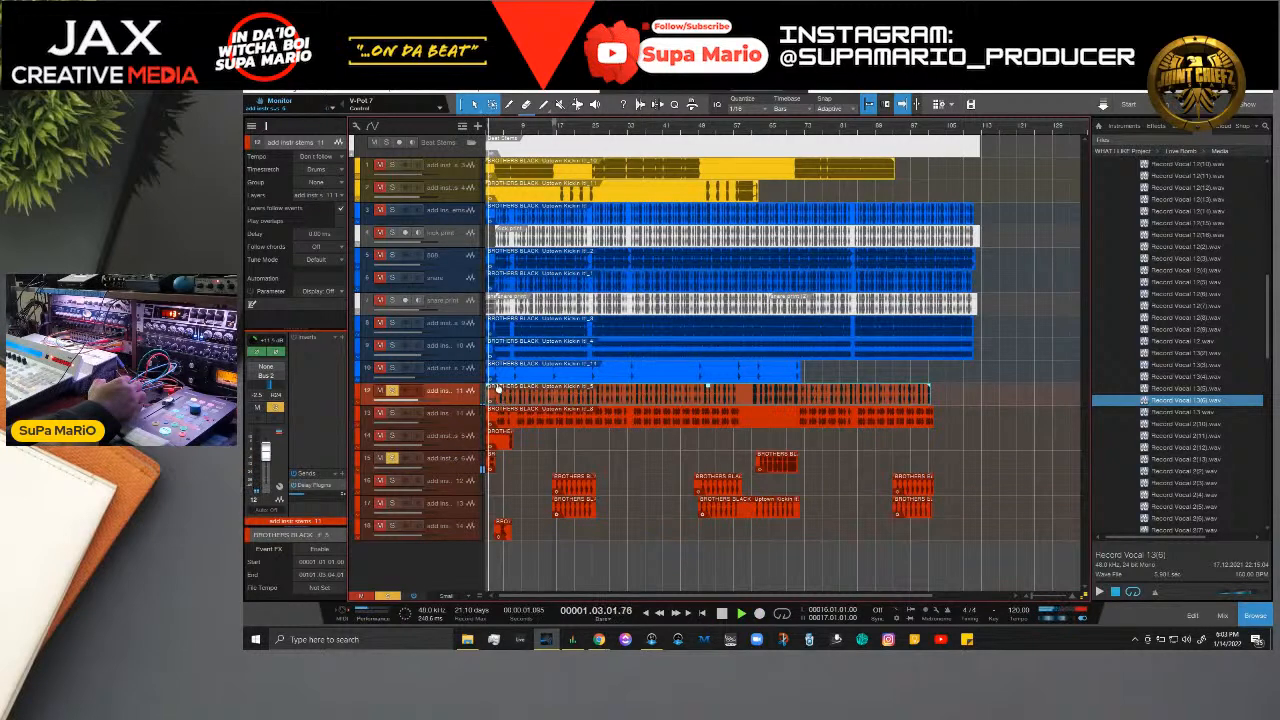
{"action": "left_click", "coordinate": [392, 435]}
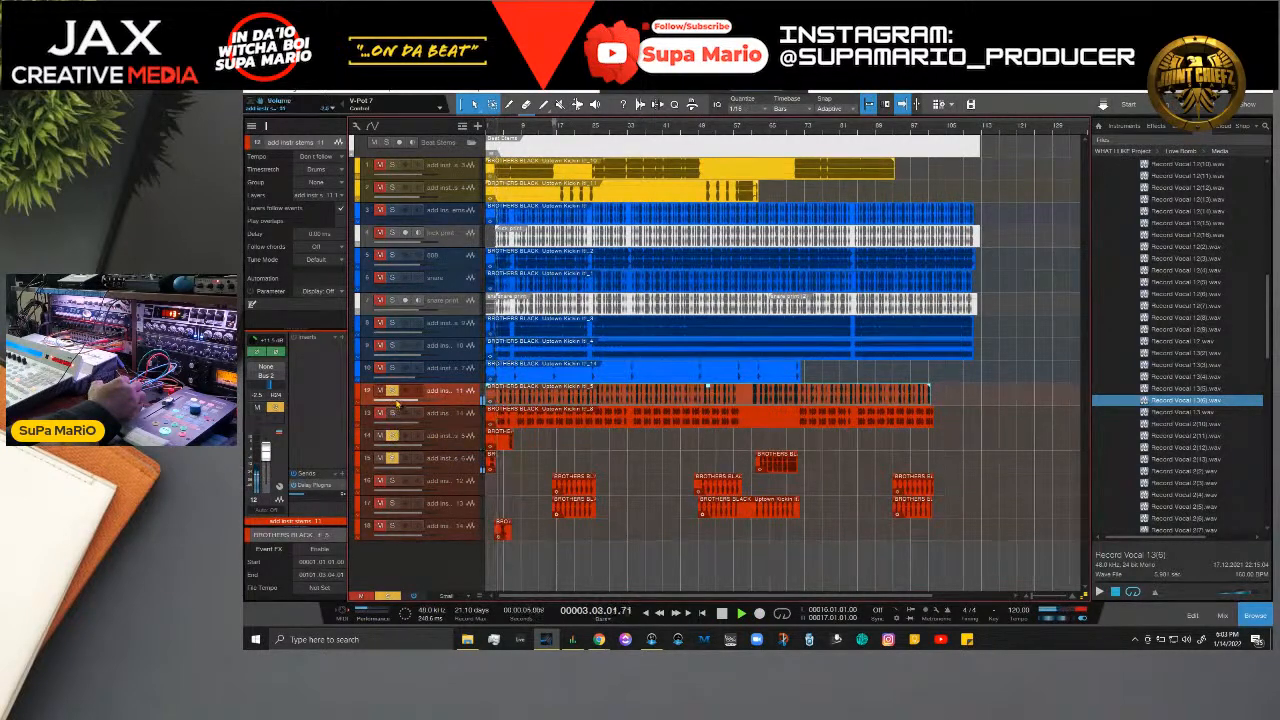
{"action": "left_click", "coordinate": [392, 390]}
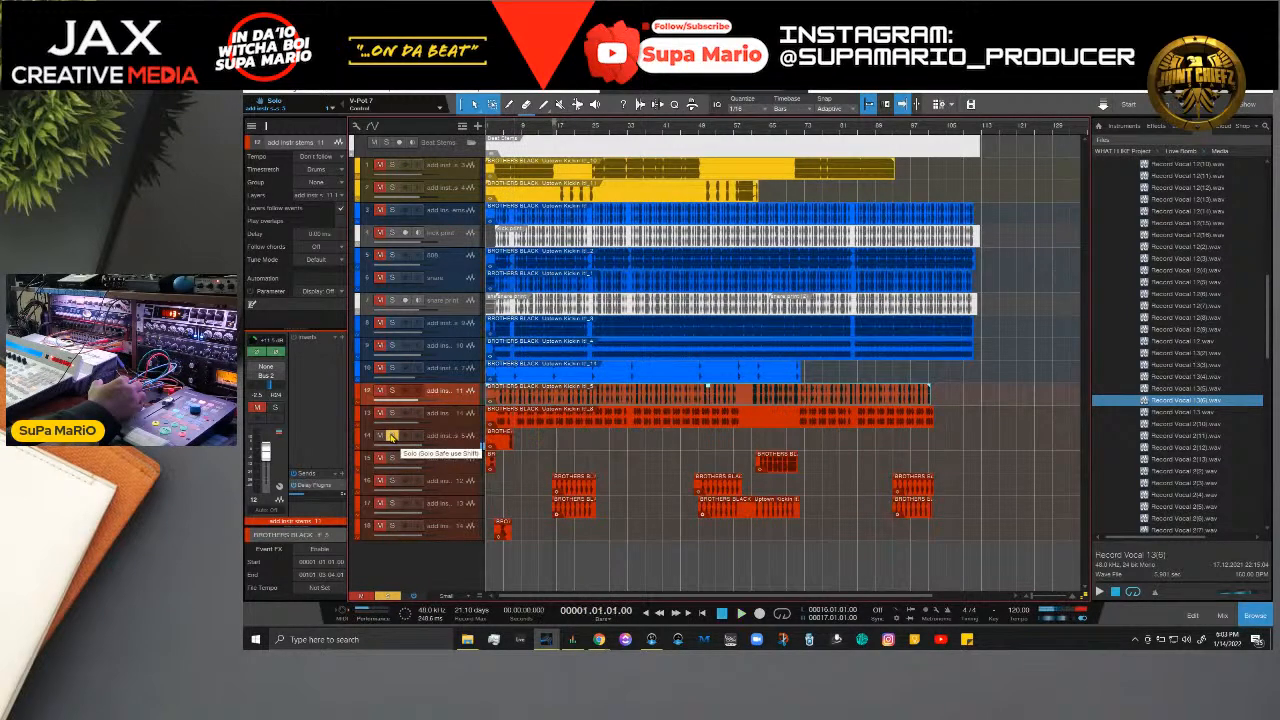
{"action": "left_click", "coordinate": [391, 436]}
Step: Add a Delay Plugins send to add instr 5, adjusting its level while listening to the track soloed and in the mix
{"action": "left_click", "coordinate": [460, 434]}
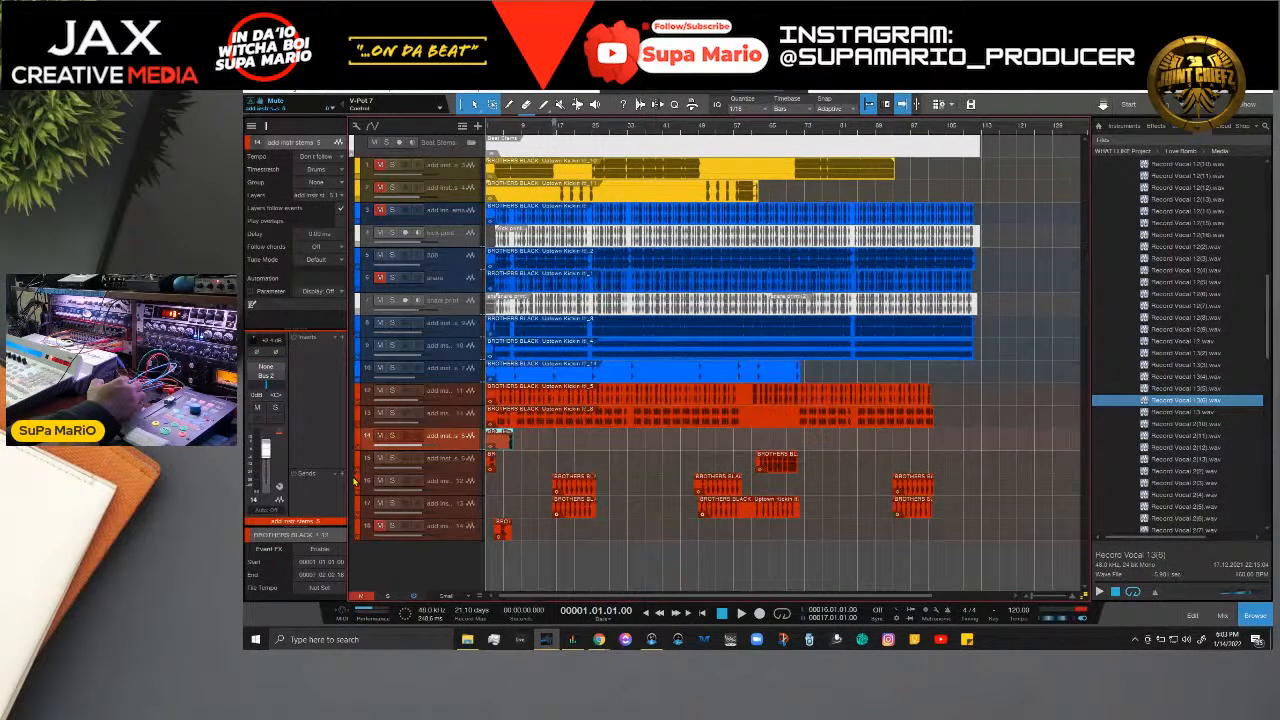
{"action": "key", "text": "s"}
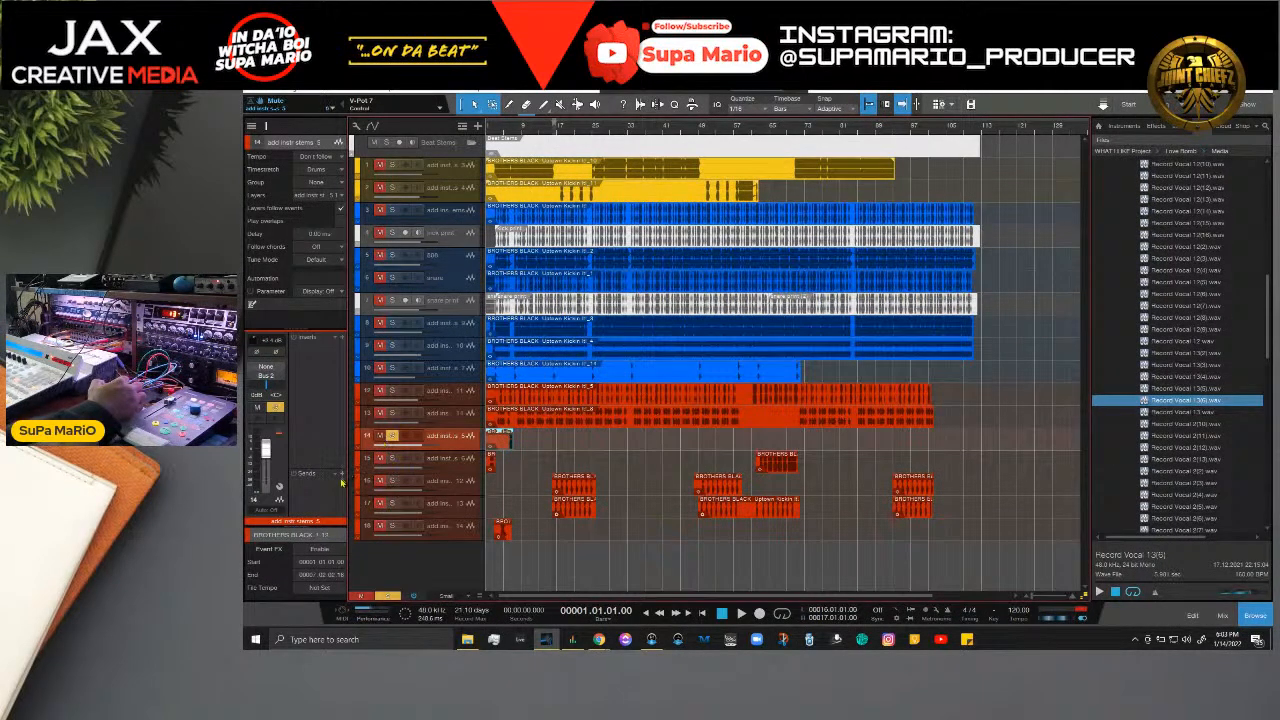
{"action": "left_click", "coordinate": [341, 476]}
{"action": "left_click", "coordinate": [368, 391]}
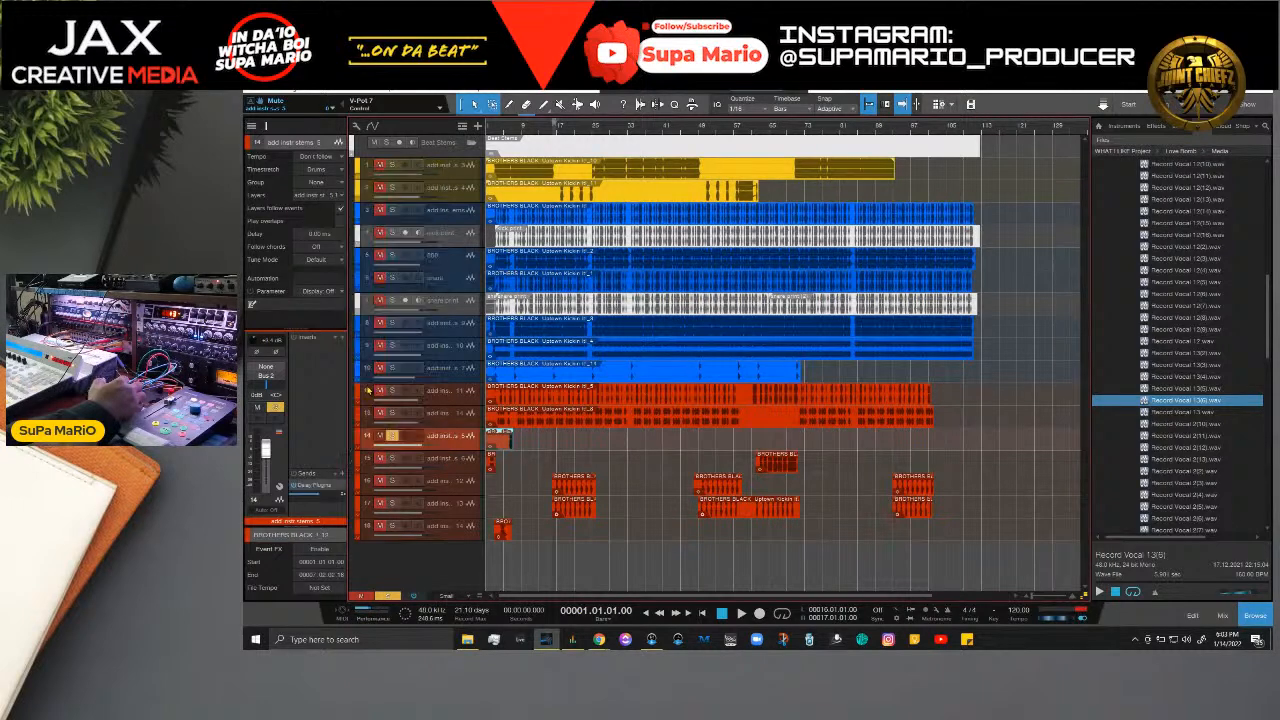
{"action": "key", "text": "space"}
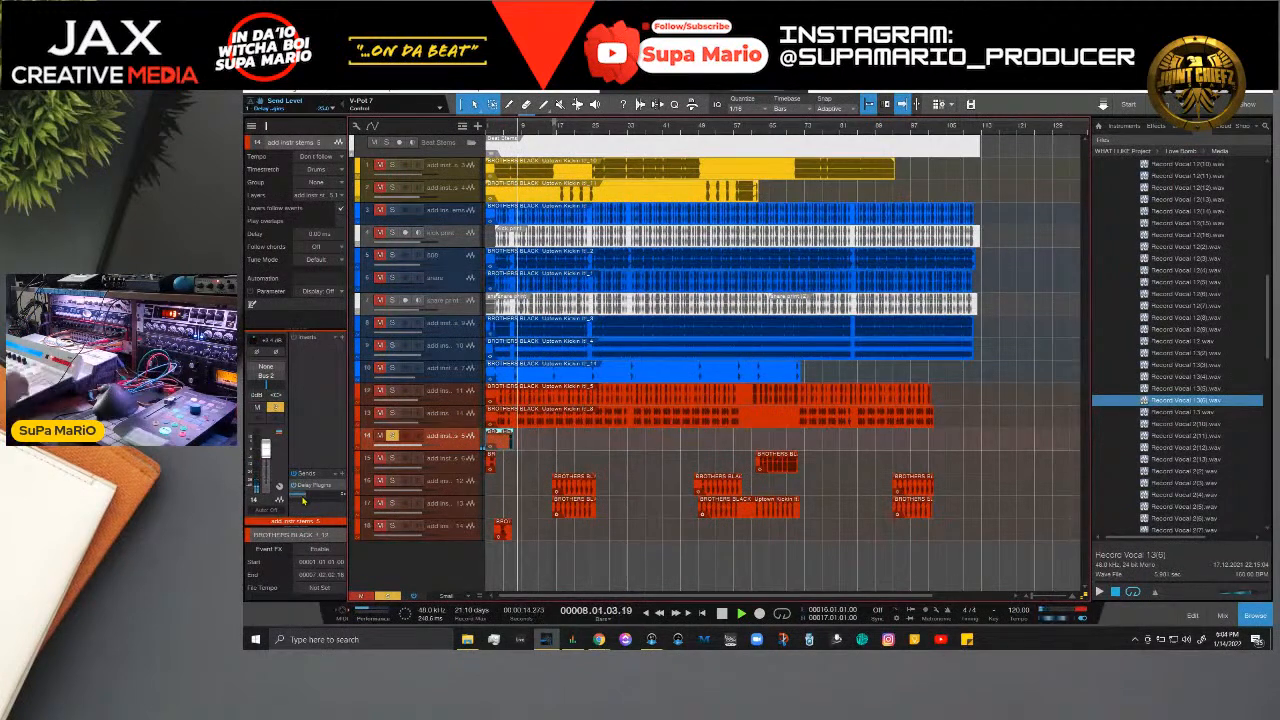
{"action": "key", "text": "space"}
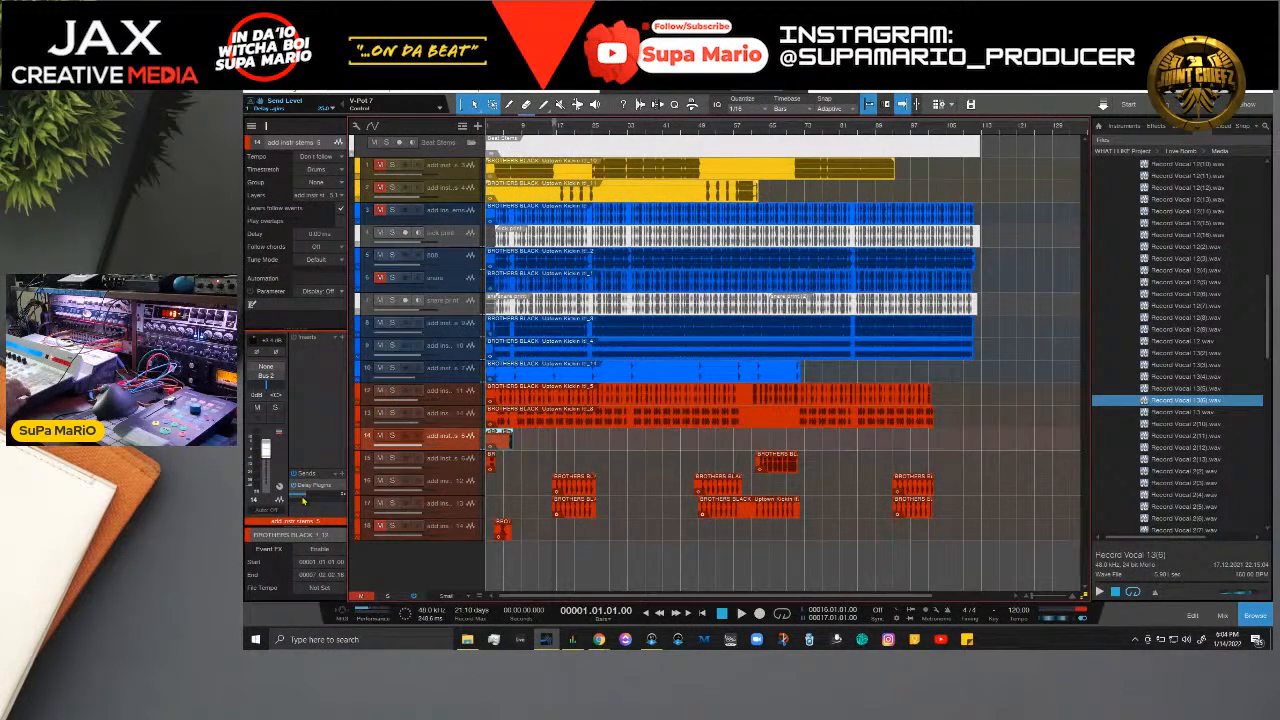
{"action": "key", "text": "space"}
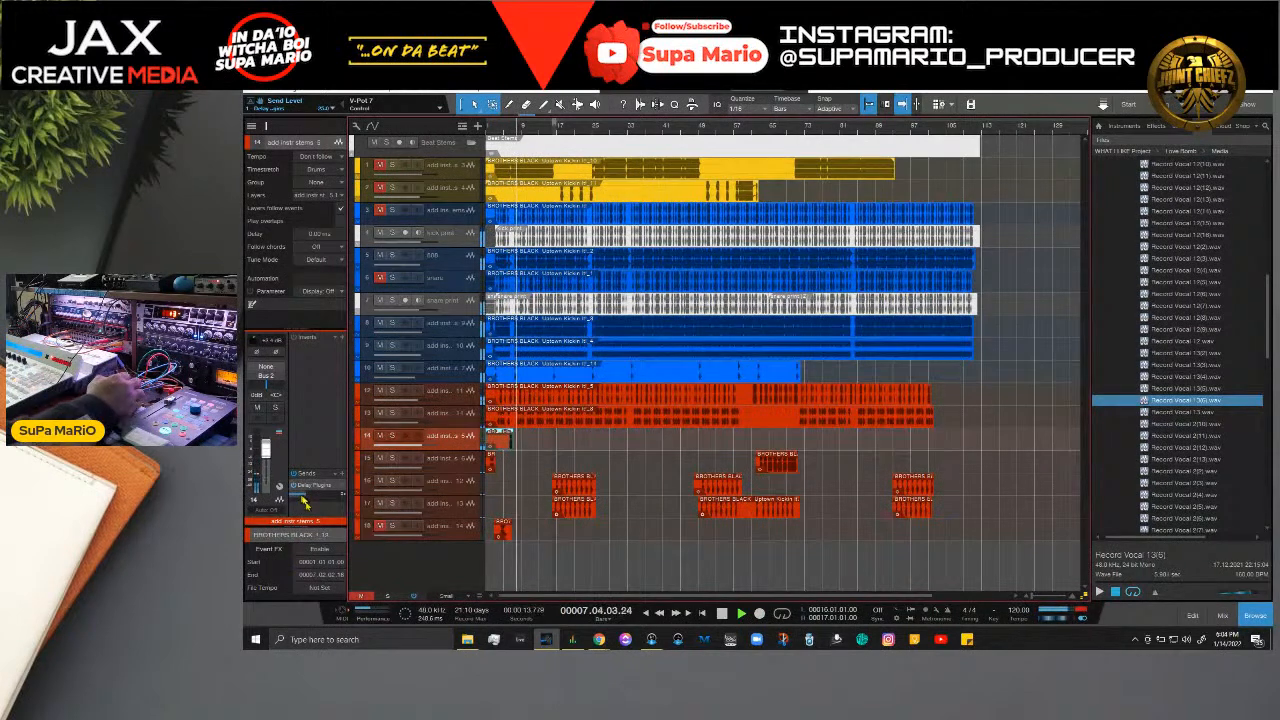
{"action": "key", "text": "space"}
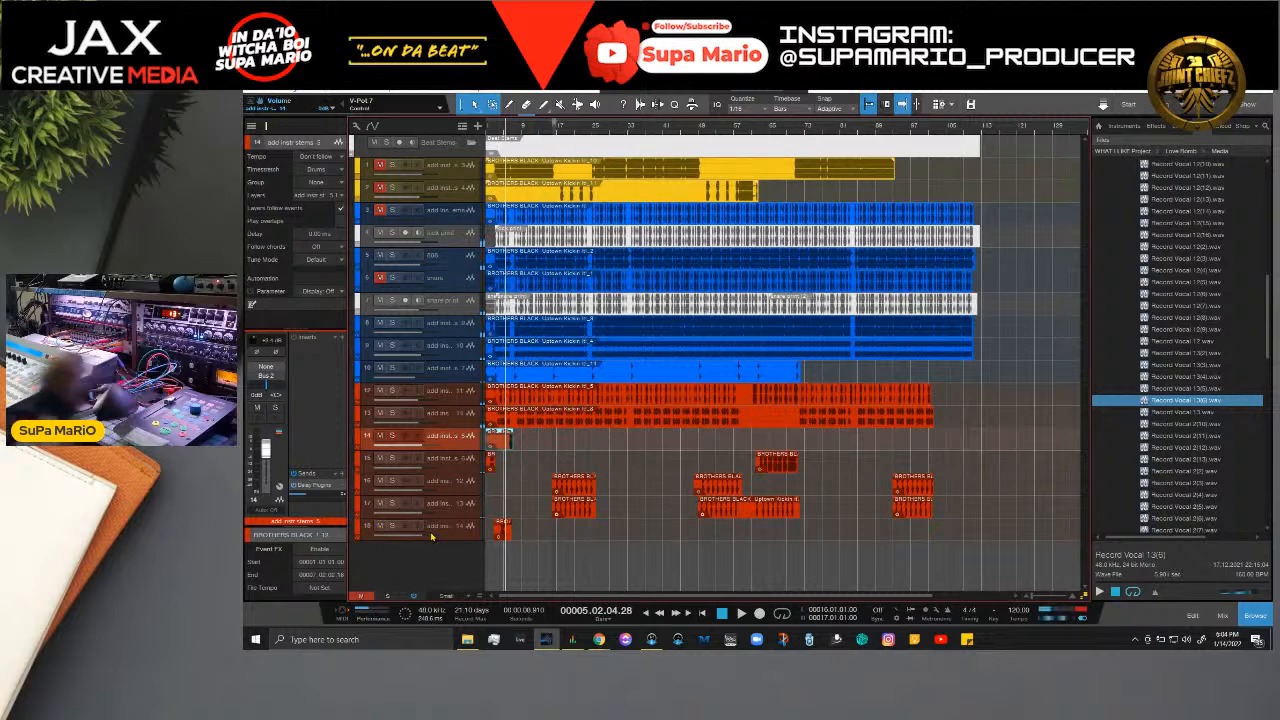
Step: Select the last red track, audition it soloed from bar 4, unsolo it and return to the song start
{"action": "key", "text": "KP_Subtract"}
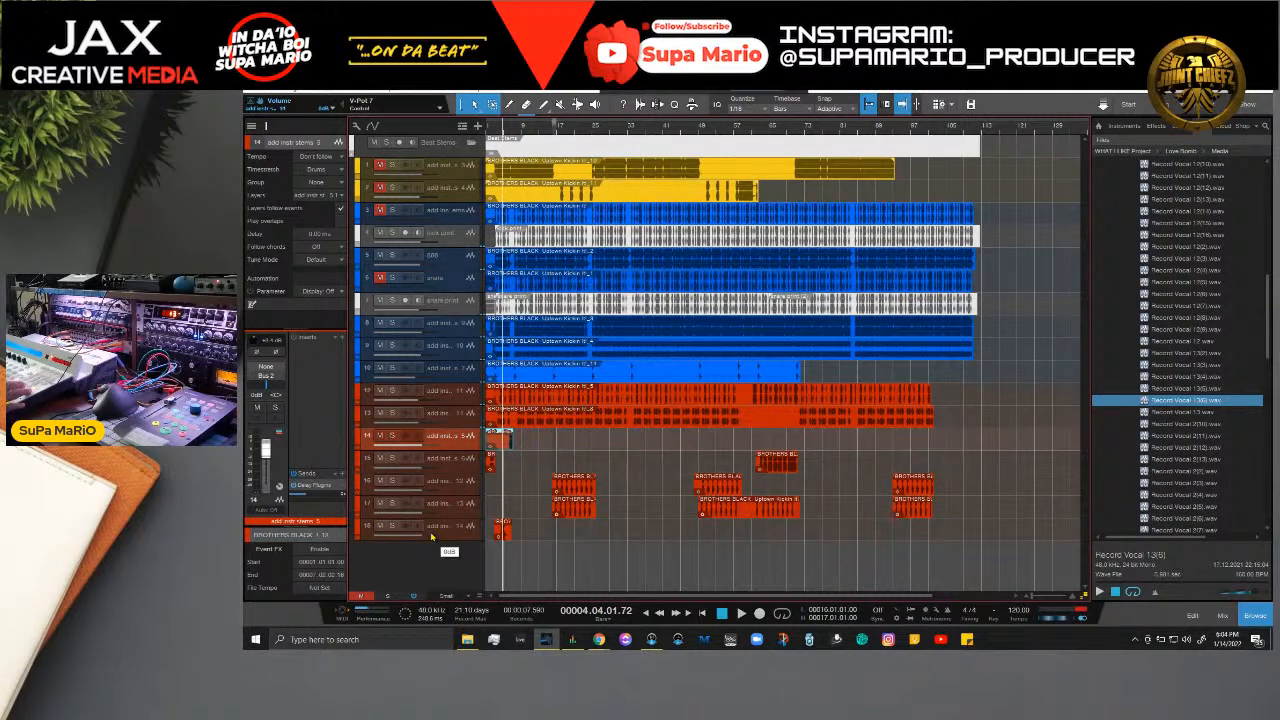
{"action": "key", "text": "Down"}
{"action": "key", "text": "Down"}
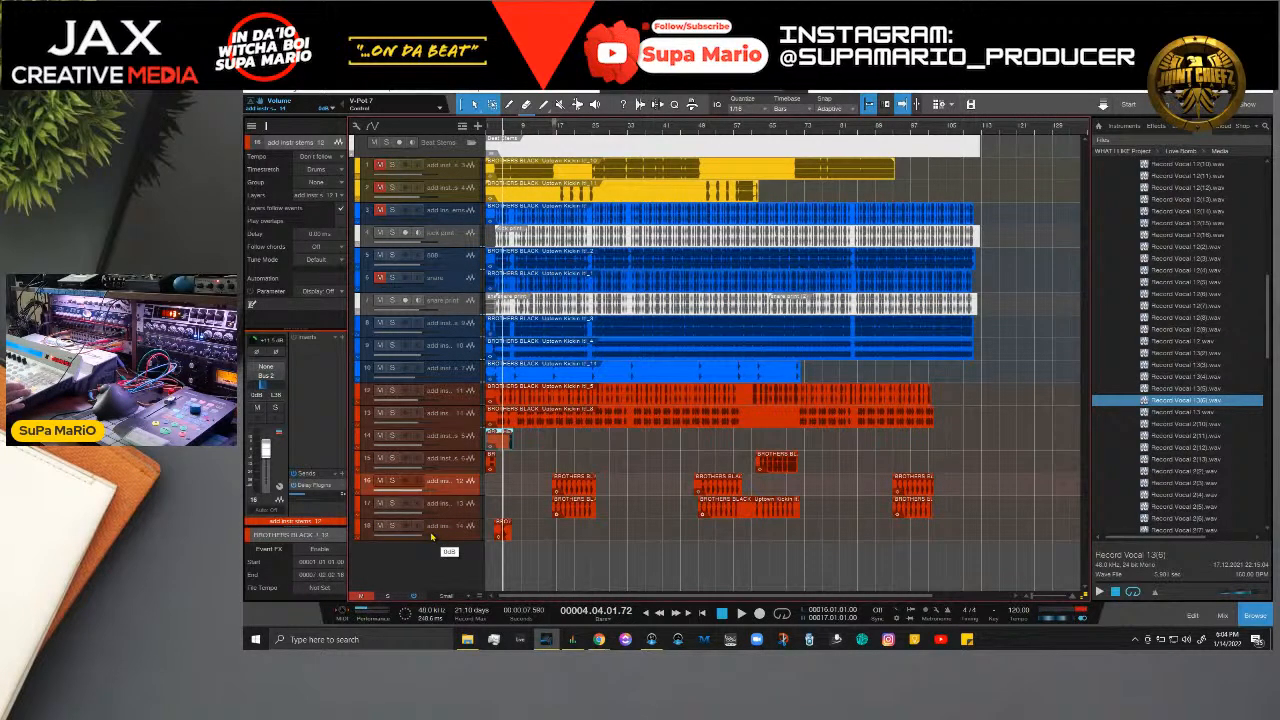
{"action": "key", "text": "Down"}
{"action": "key", "text": "Down"}
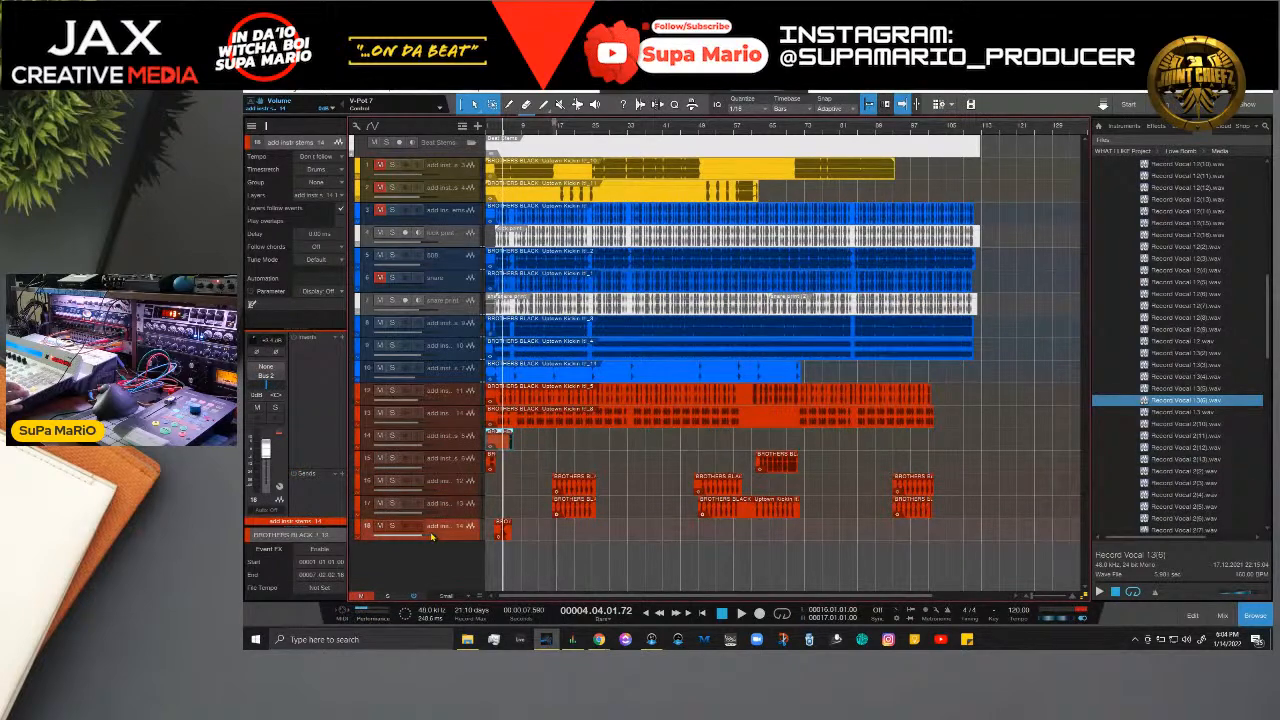
{"action": "key", "text": "s"}
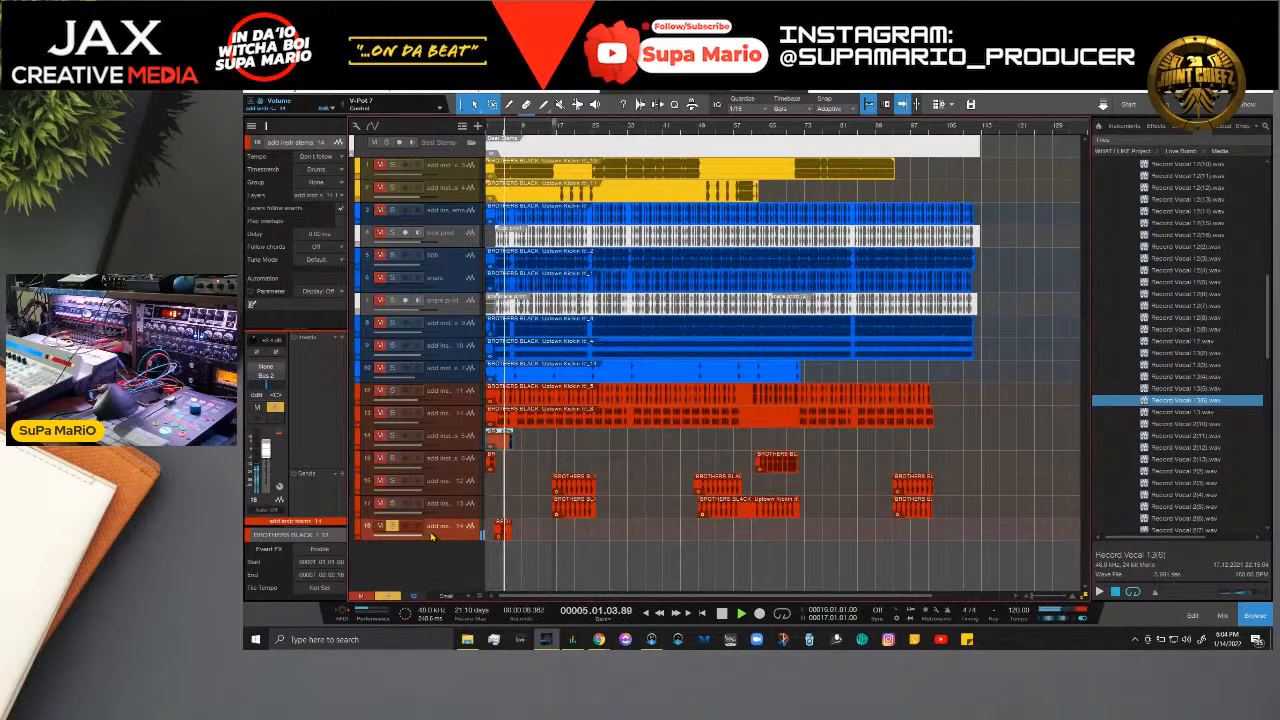
{"action": "key", "text": "space"}
{"action": "key", "text": "s"}
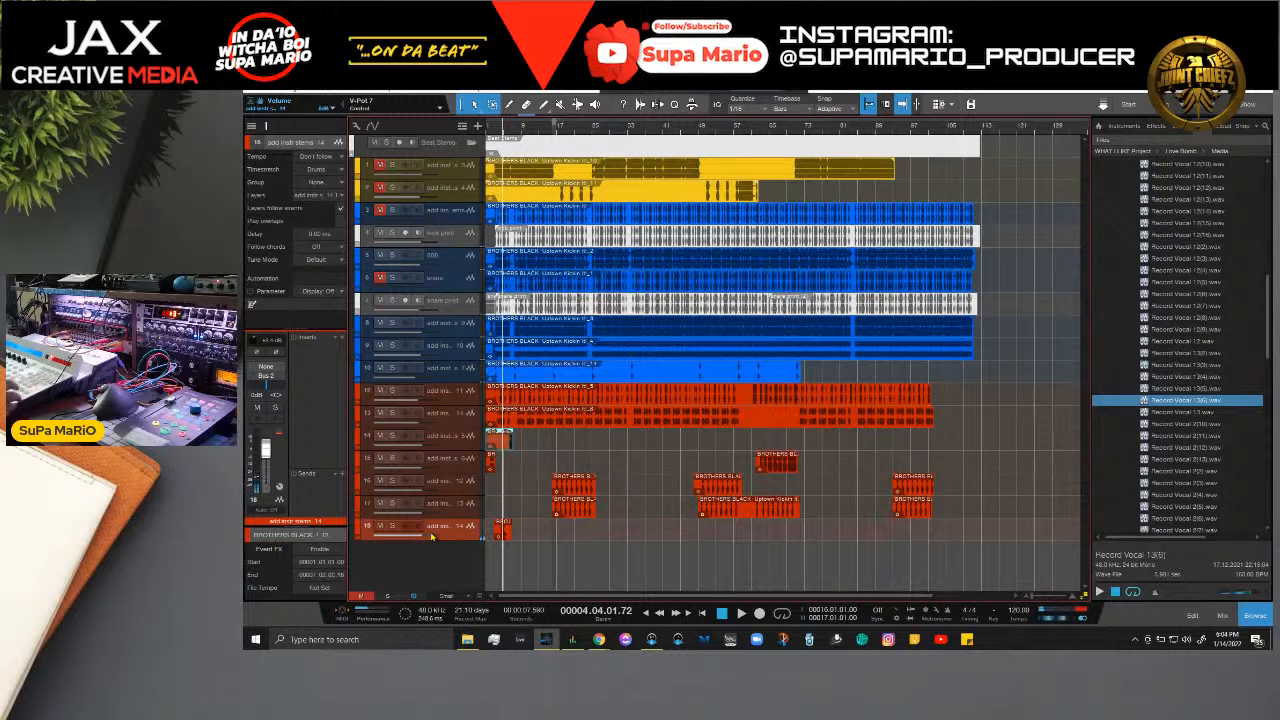
{"action": "key", "text": "comma"}
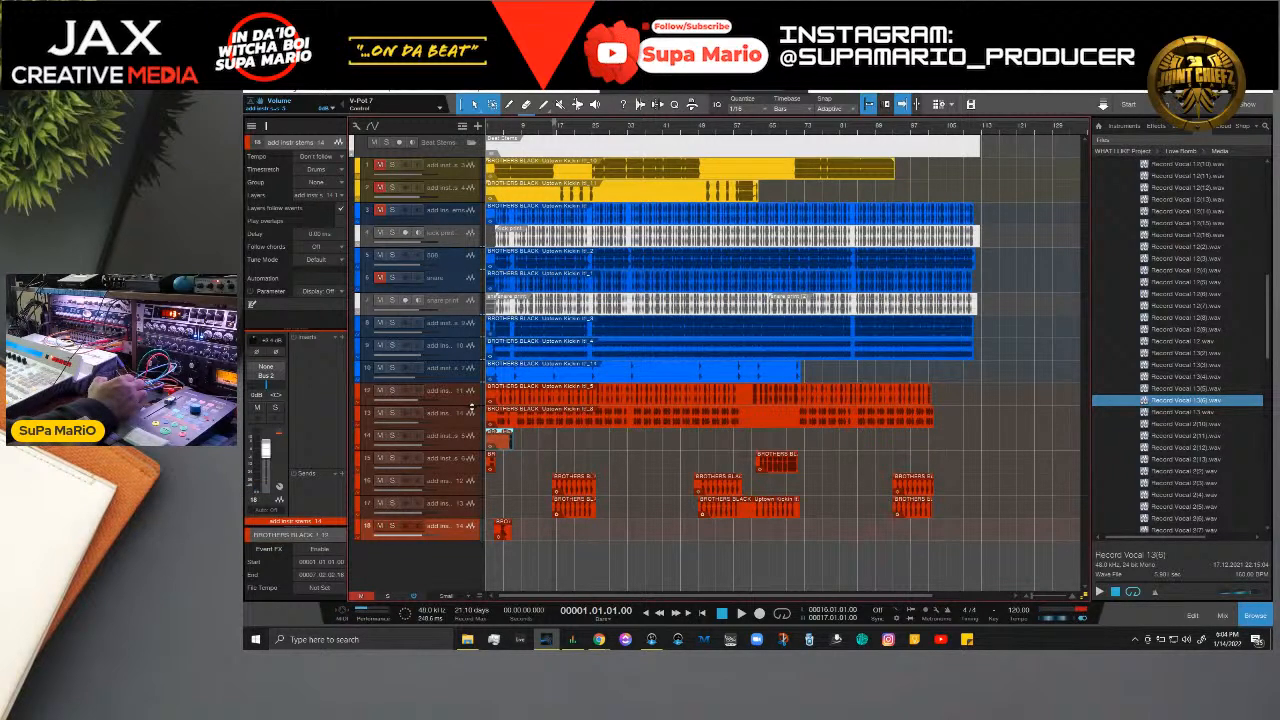
Step: Play the song from the start, inspect Bus 2's bx_console SSL 4000 G insert with the bus soloed, and unsolo it
{"action": "key", "text": "space"}
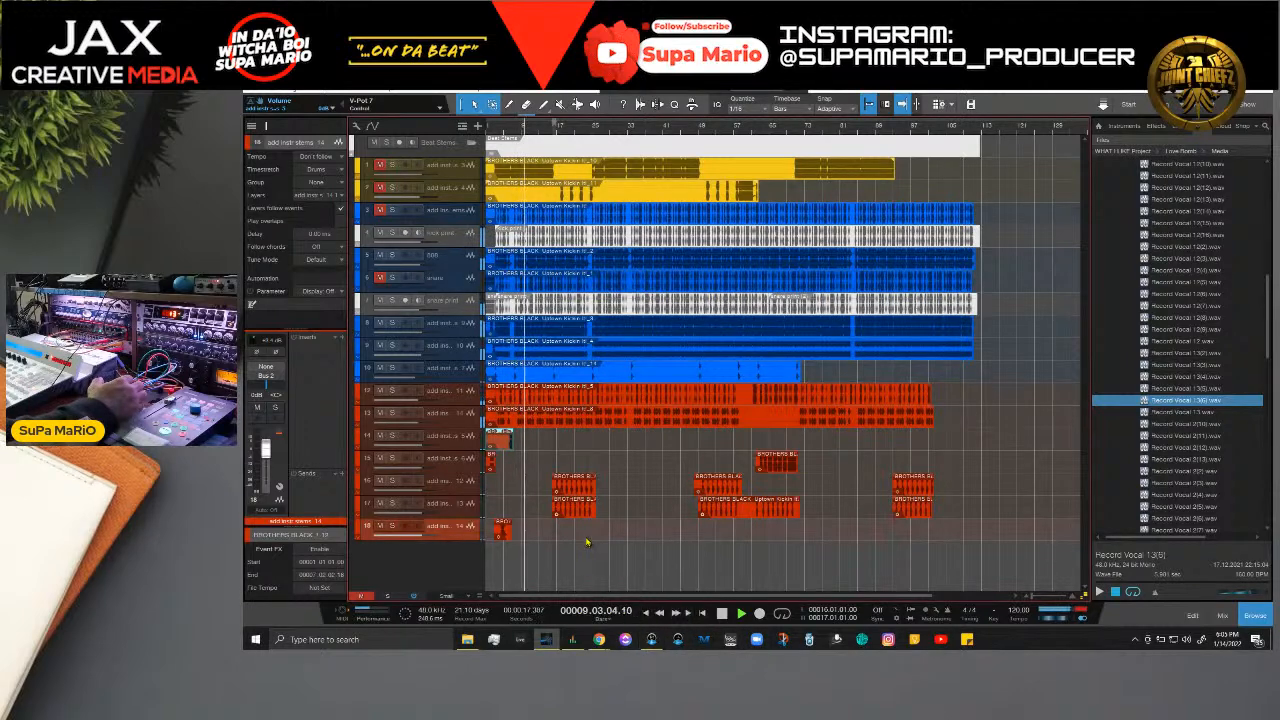
{"action": "mouse_move", "coordinate": [652, 639]}
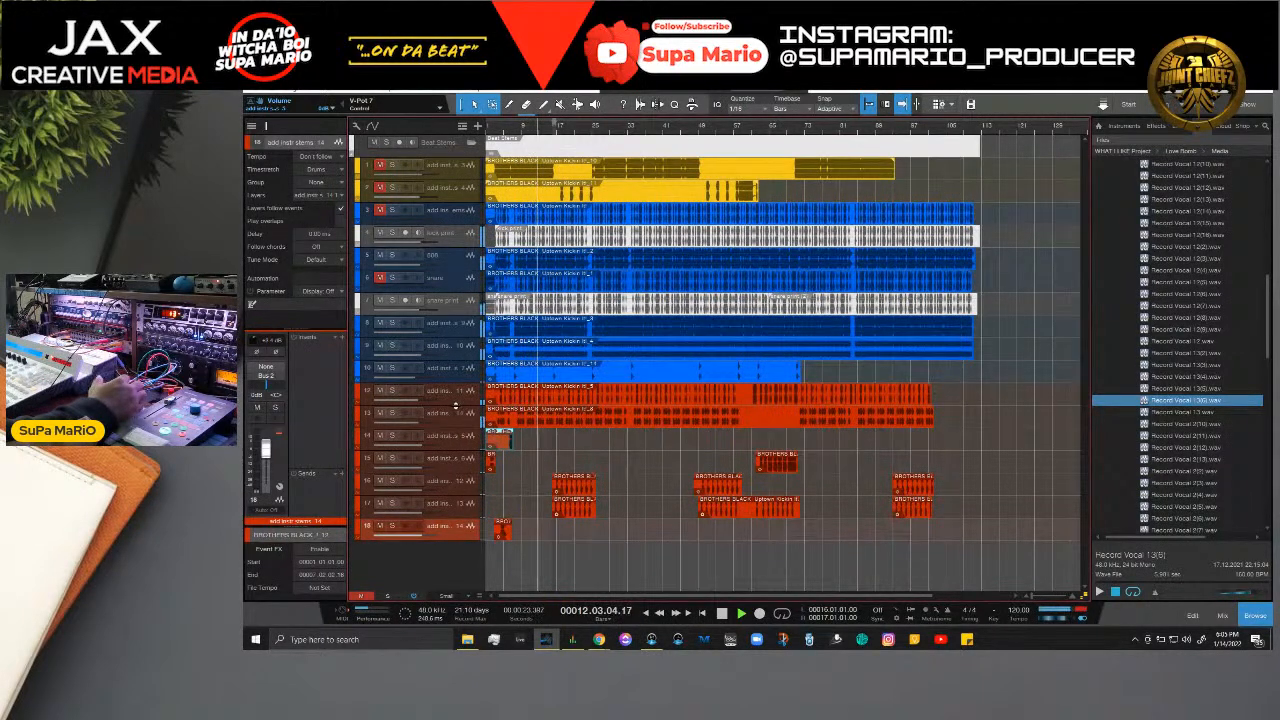
{"action": "key", "text": "F3"}
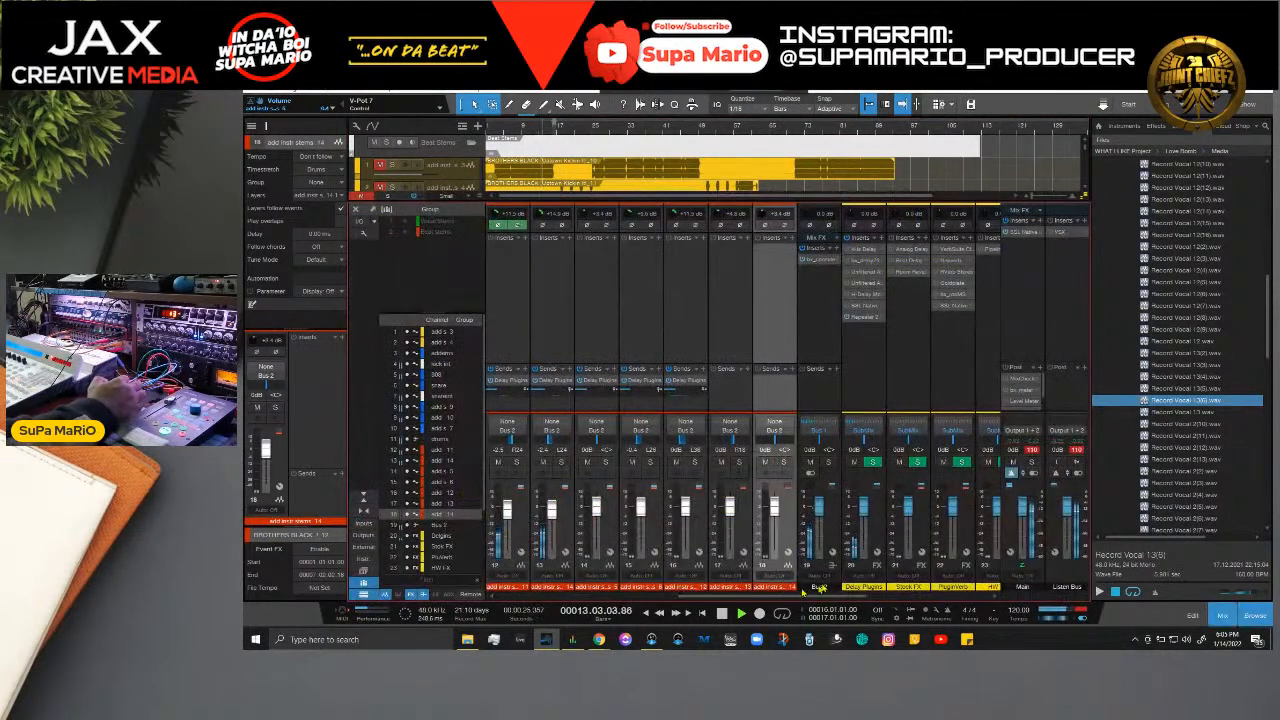
{"action": "left_click", "coordinate": [822, 260]}
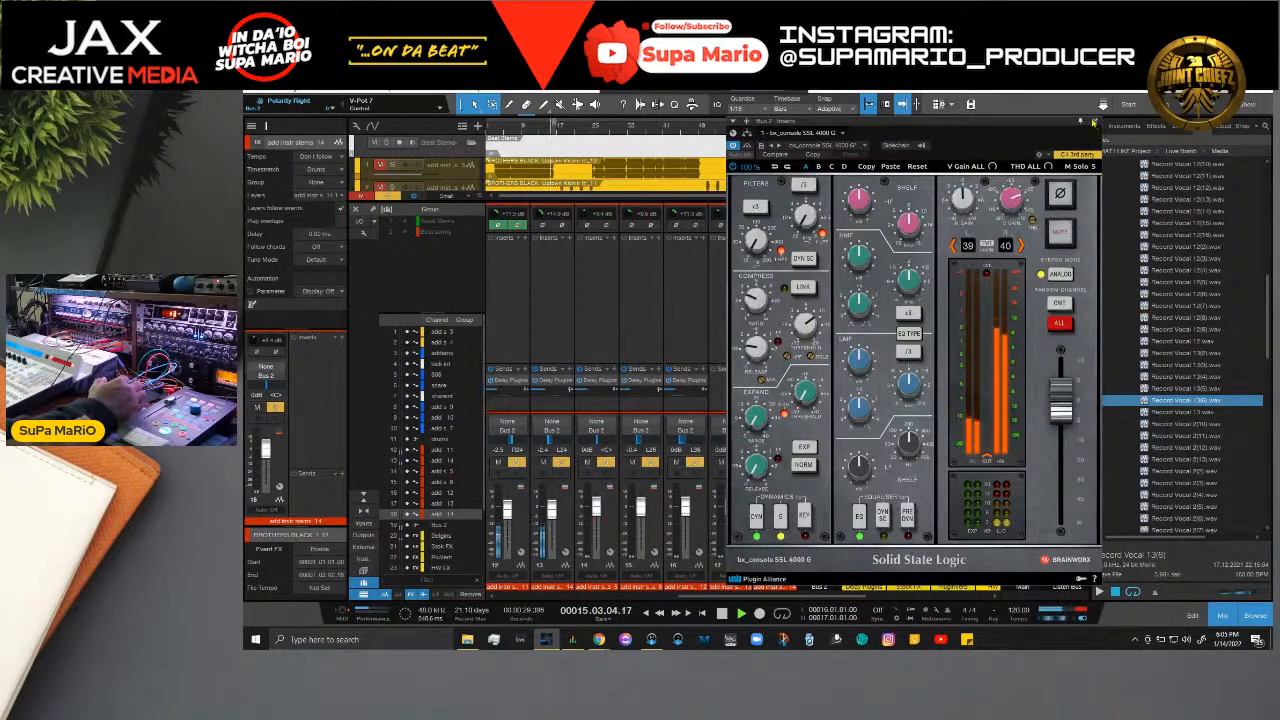
{"action": "left_click", "coordinate": [1095, 121]}
{"action": "left_click", "coordinate": [828, 462]}
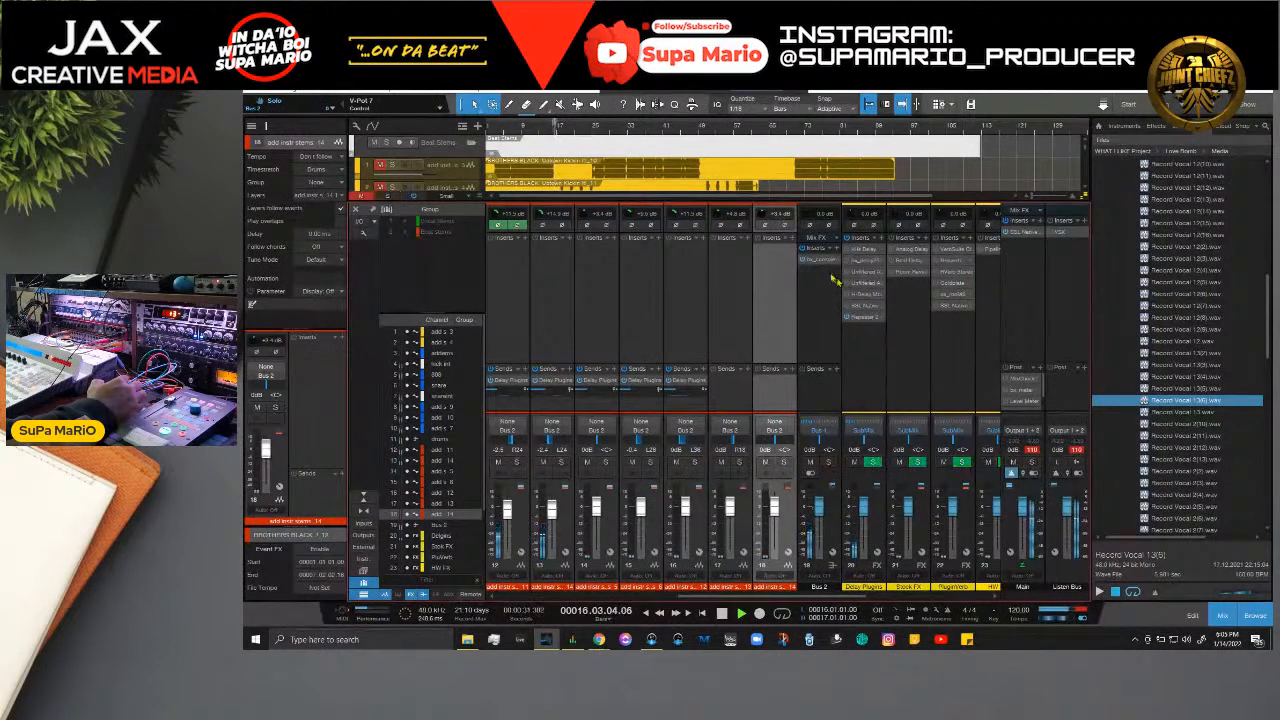
Step: Raise the output gain of Bus 2's bx_console SSL 4000 G during playback, close the plug-in and stop the song
{"action": "left_click", "coordinate": [824, 260]}
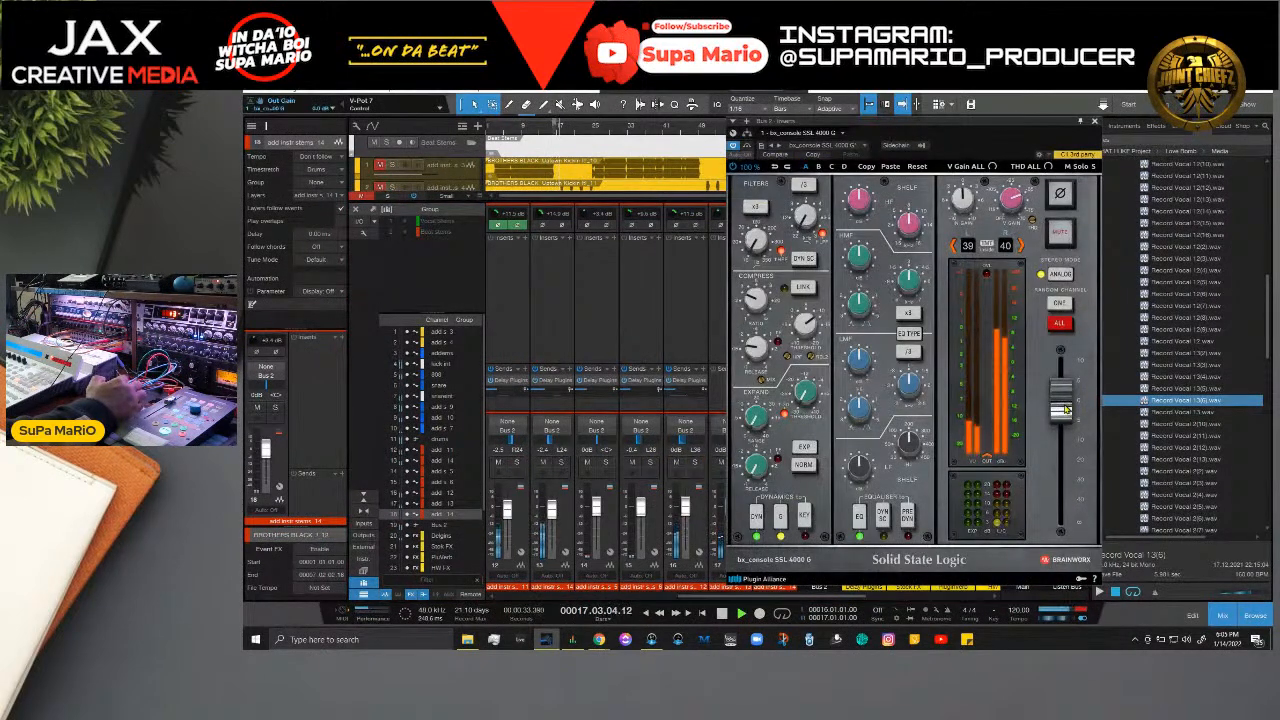
{"action": "scroll", "coordinate": [1066, 409], "scroll_direction": "up", "scroll_amount": 2}
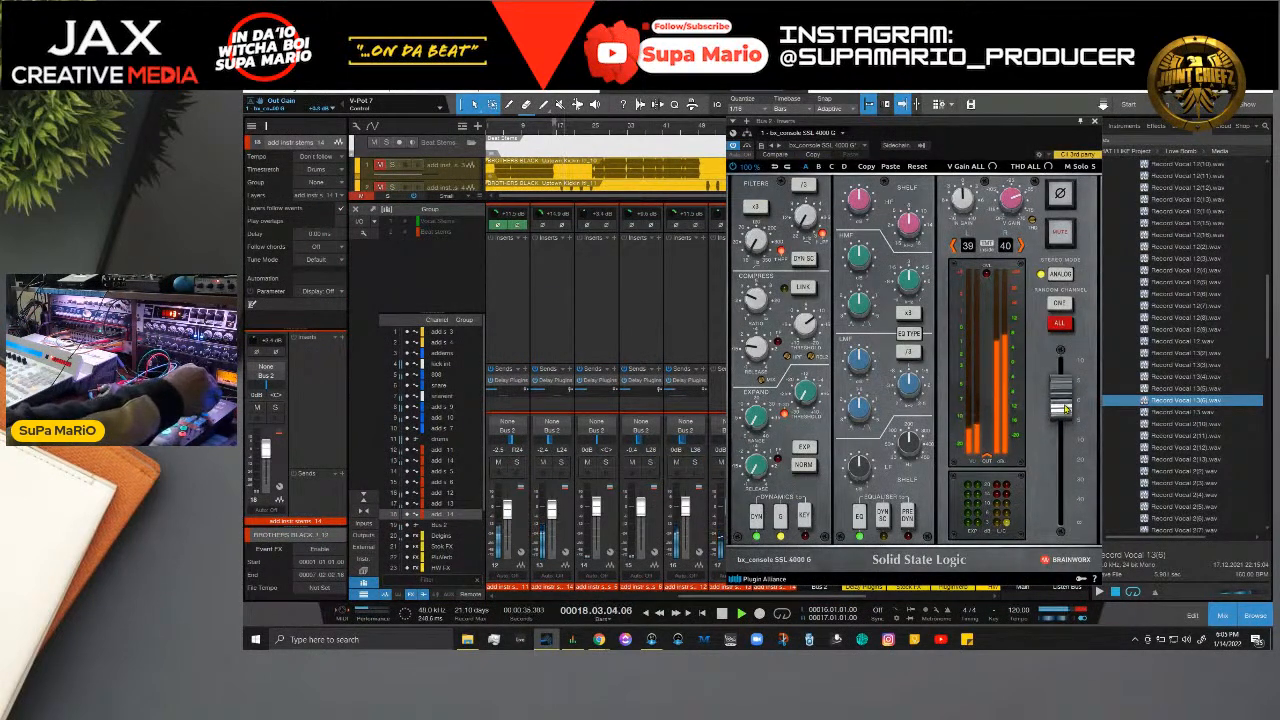
{"action": "scroll", "coordinate": [1066, 409], "scroll_direction": "up", "scroll_amount": 1}
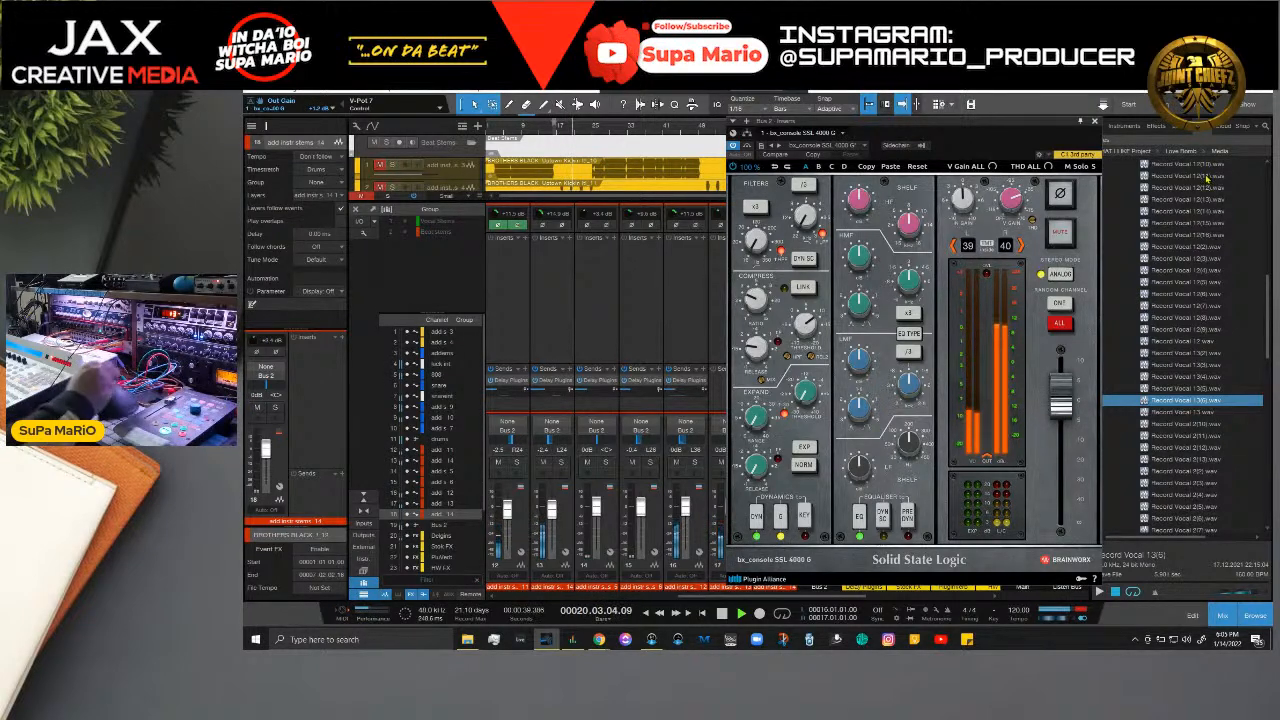
{"action": "left_click", "coordinate": [1192, 212]}
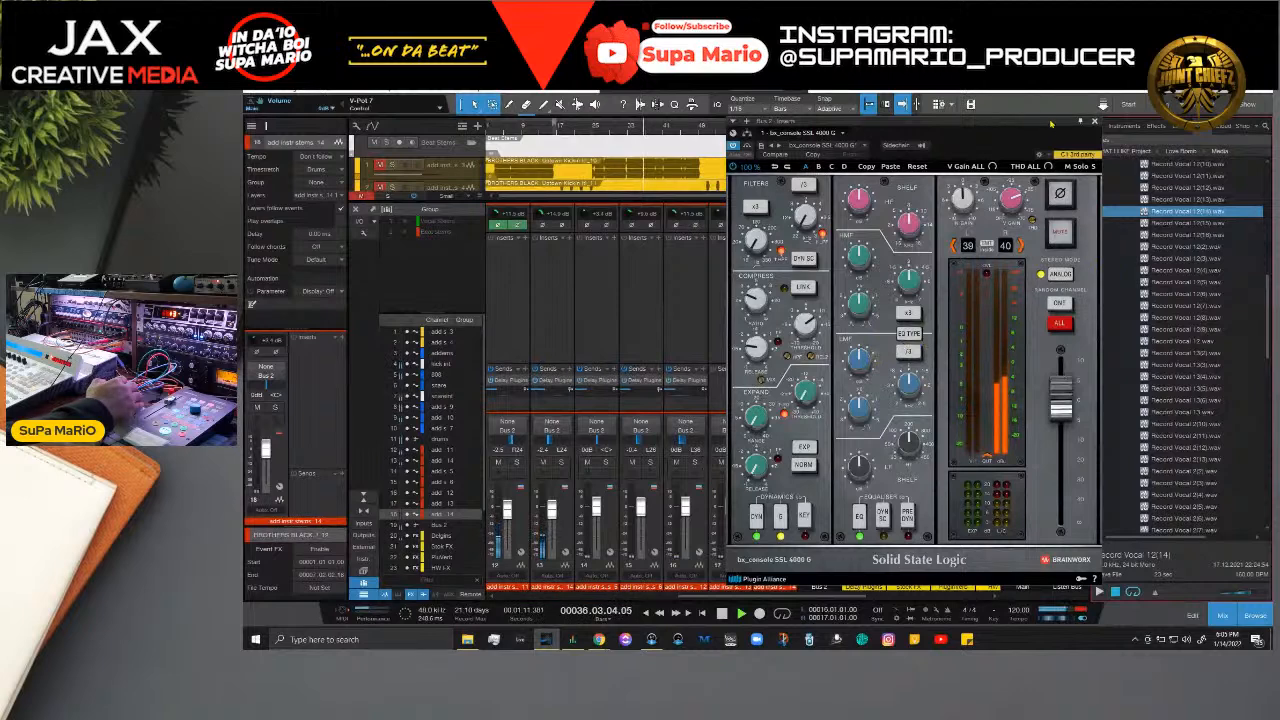
{"action": "left_click", "coordinate": [1095, 121]}
{"action": "key", "text": "space"}
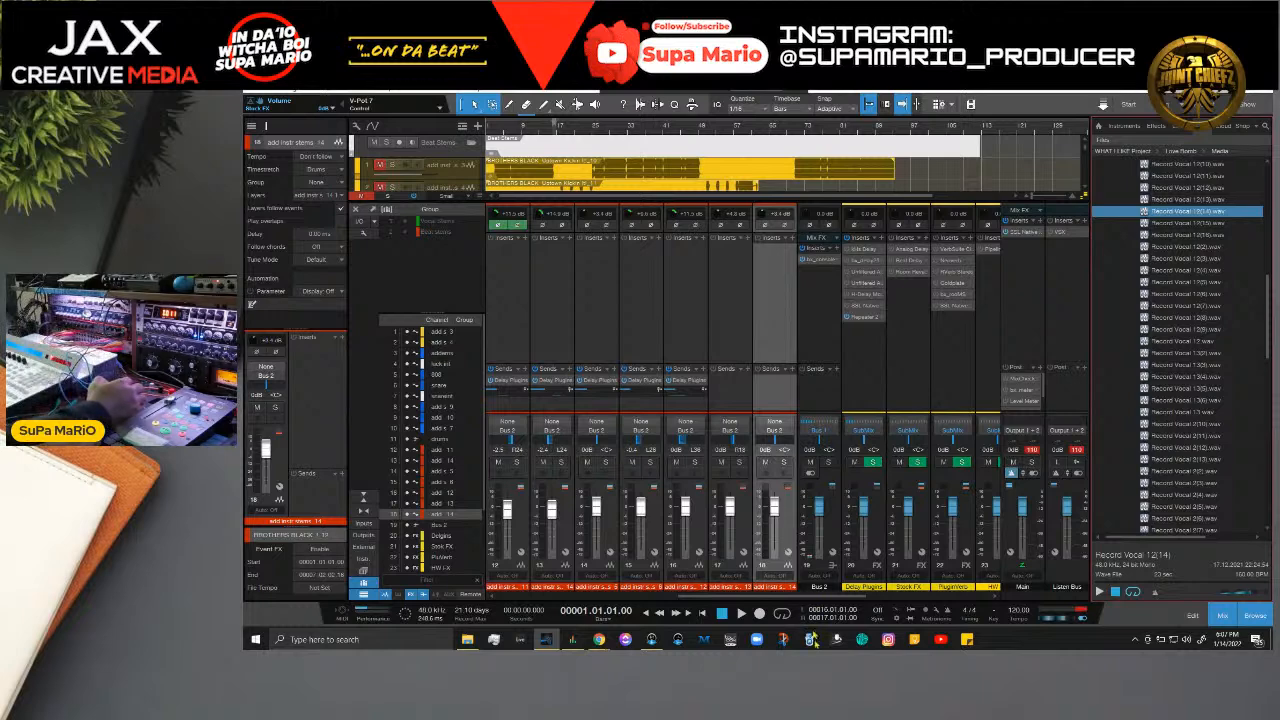
Step: Open the HW FX channel's Pipeline Stereo insert and set both its send and return to 266XL COMP 7+8
{"action": "left_click_drag", "start_coordinate": [727, 597], "coordinate": [700, 600]}
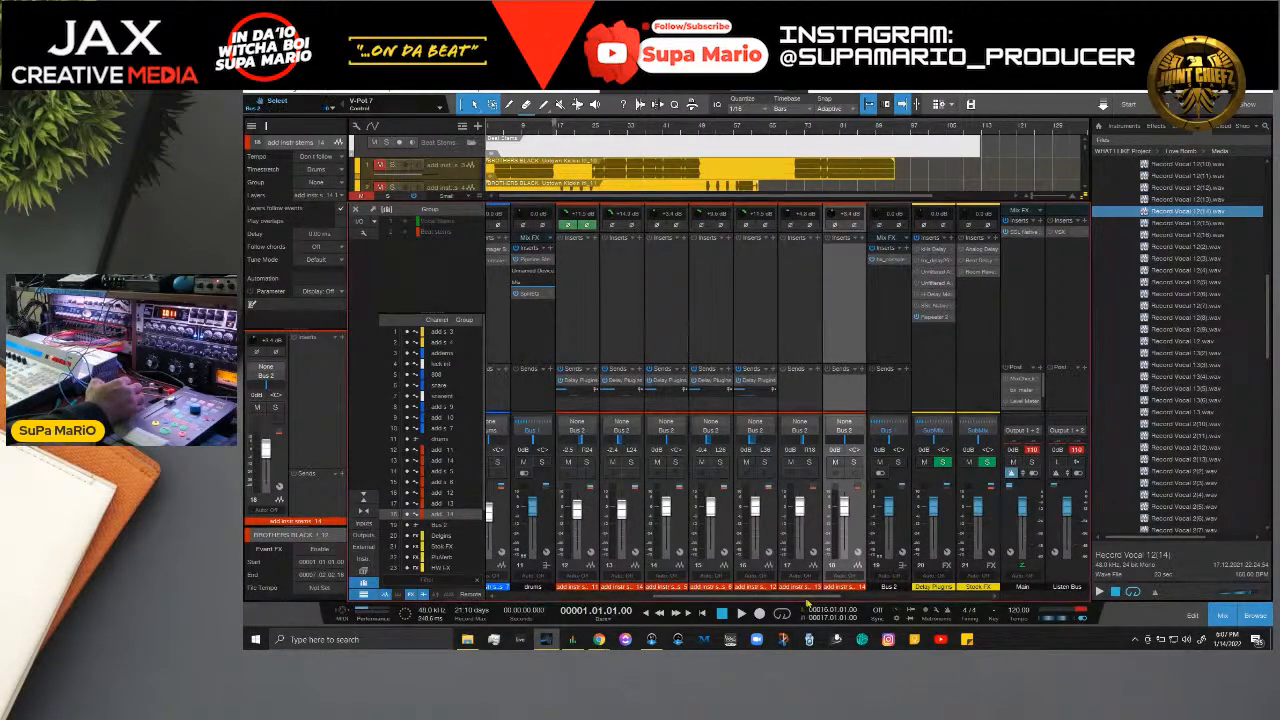
{"action": "left_click_drag", "start_coordinate": [808, 600], "coordinate": [850, 600]}
{"action": "left_click", "coordinate": [871, 253]}
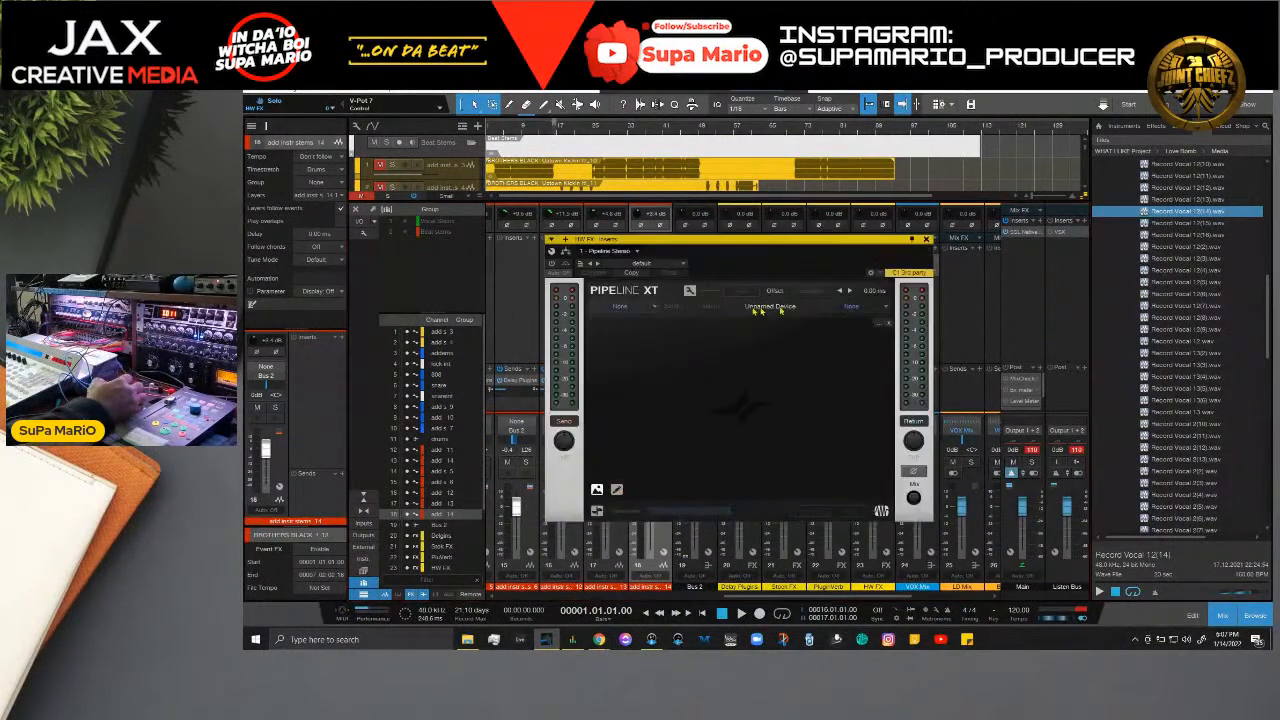
{"action": "left_click", "coordinate": [624, 313]}
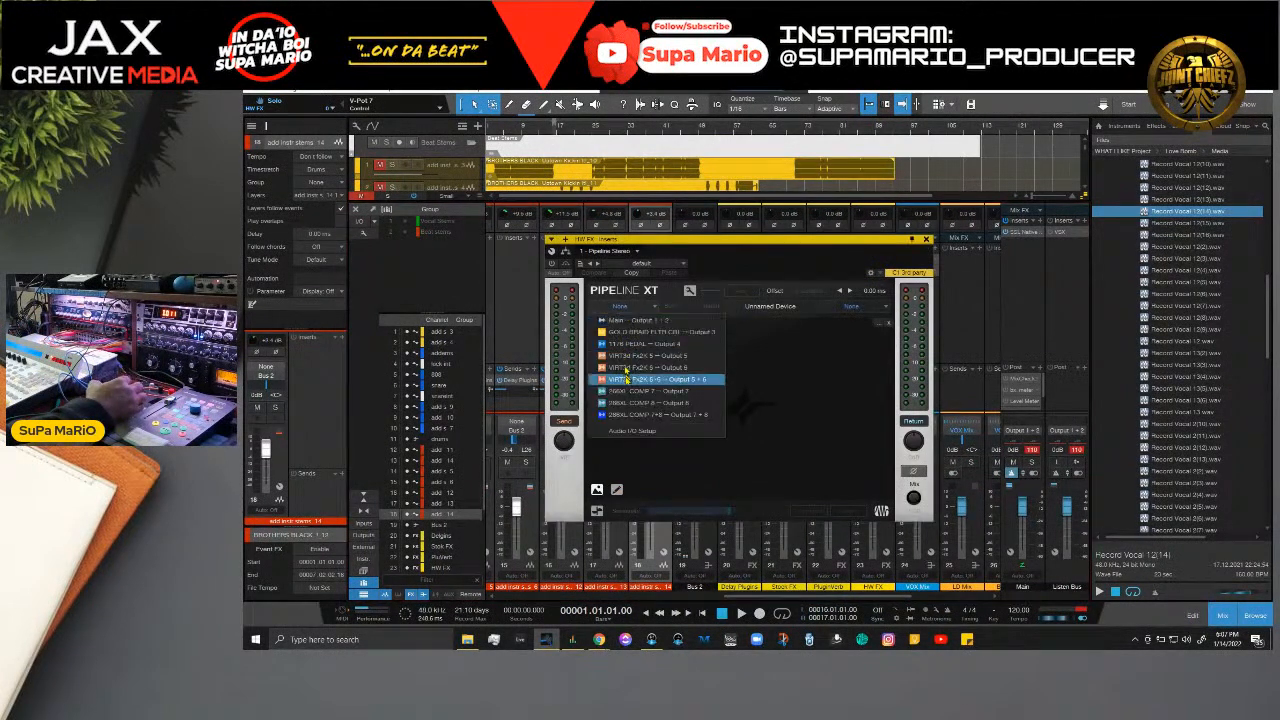
{"action": "left_click", "coordinate": [640, 417]}
{"action": "left_click", "coordinate": [889, 308]}
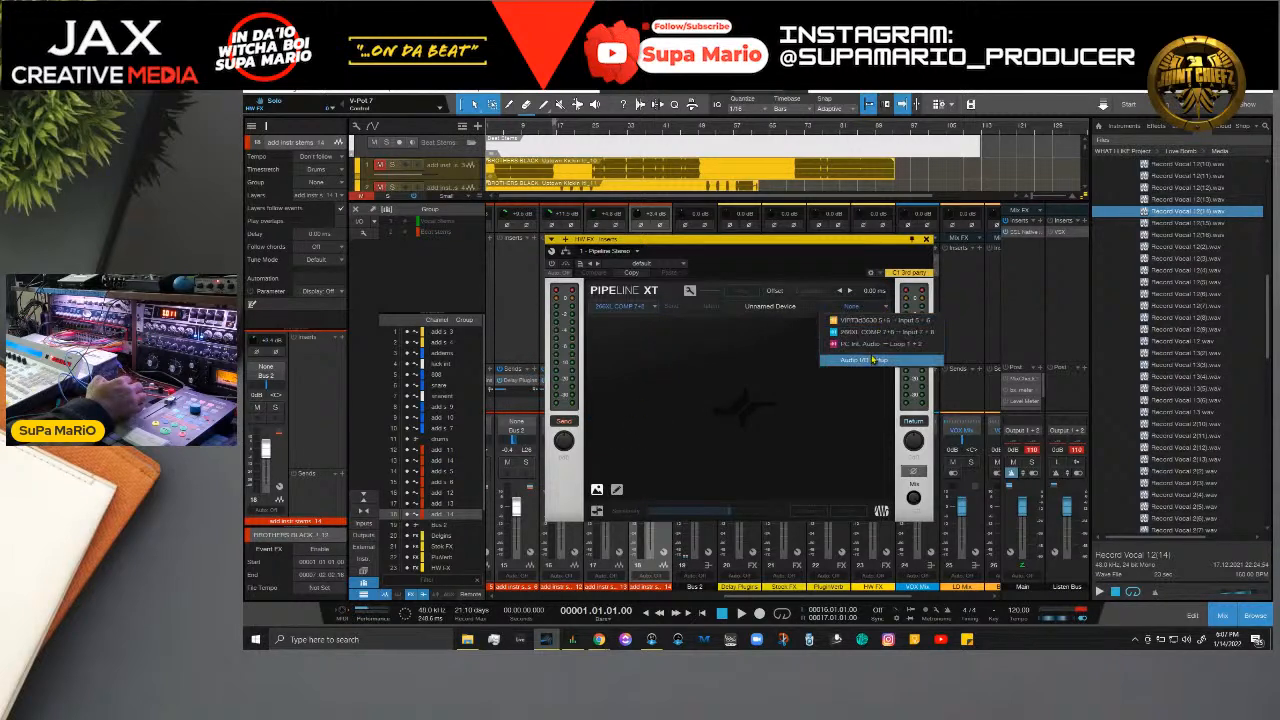
{"action": "left_click", "coordinate": [840, 332]}
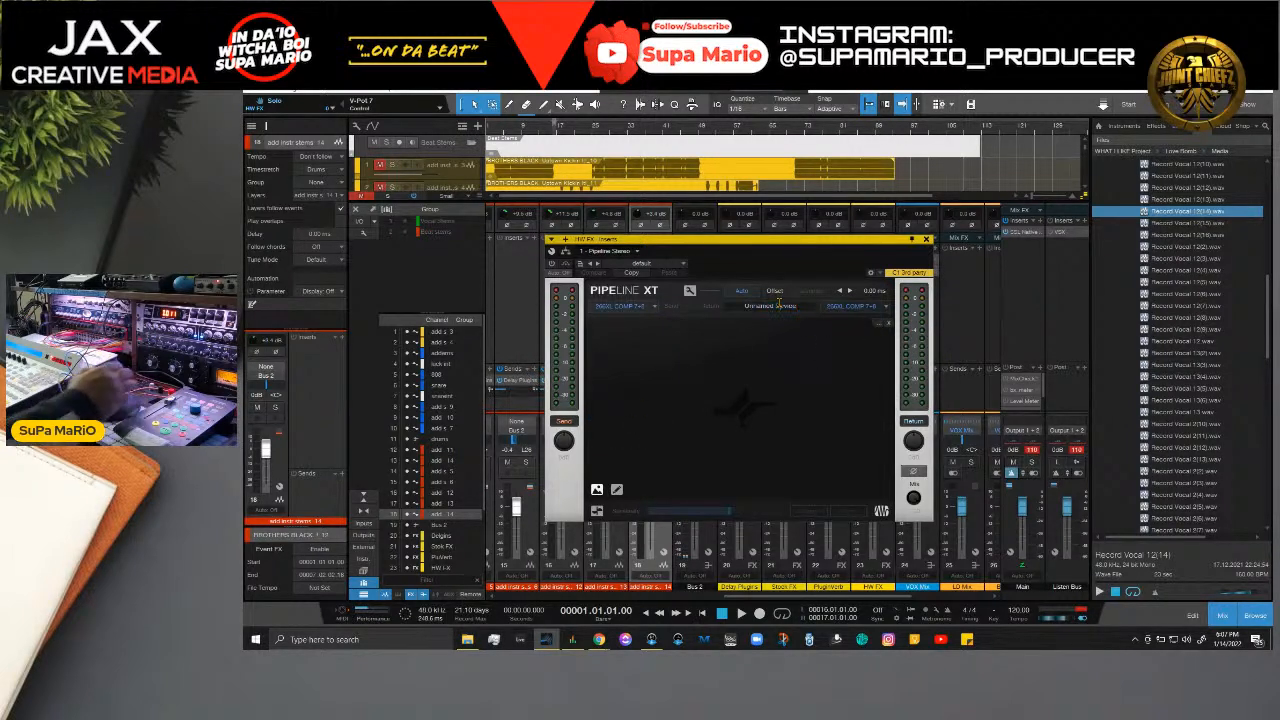
Step: Name the Pipeline XT device Vrt3d, activate it and open its latency measurement display
{"action": "left_click", "coordinate": [785, 305]}
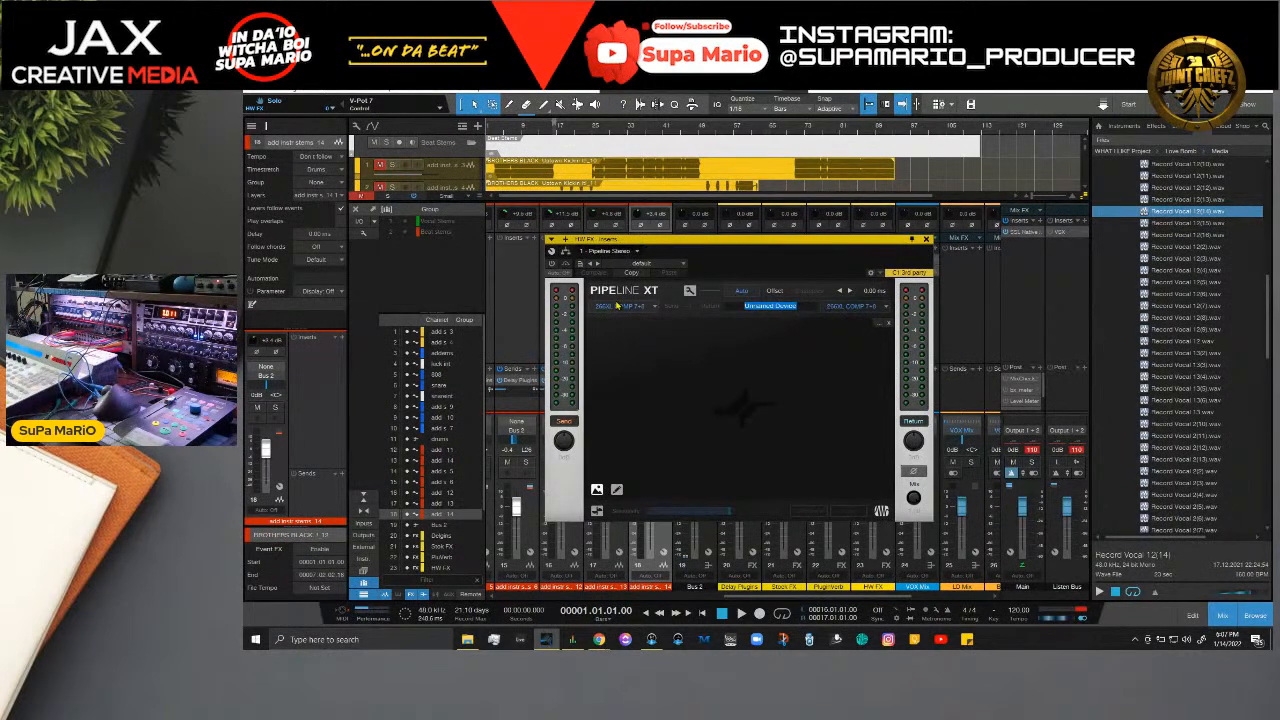
{"action": "type", "text": "Vrt3d"}
{"action": "key", "text": "Return"}
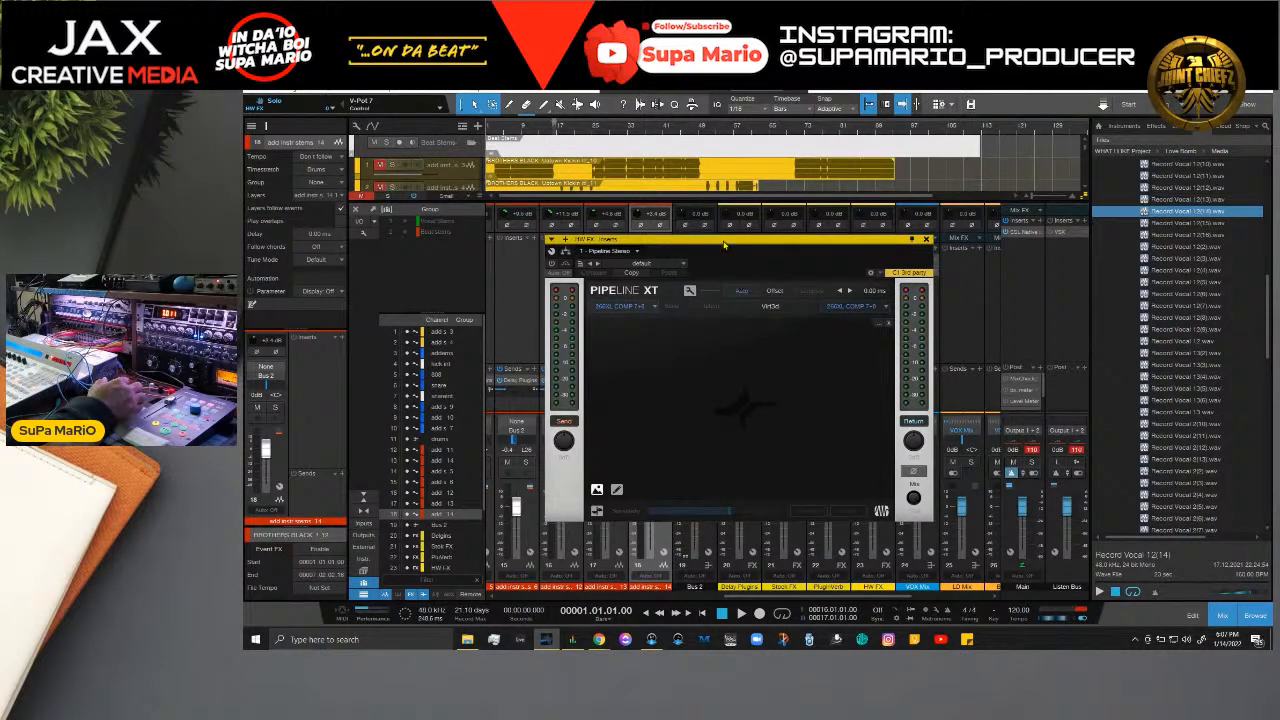
{"action": "mouse_move", "coordinate": [724, 244]}
{"action": "left_mouse_down"}
{"action": "mouse_move", "coordinate": [722, 305]}
{"action": "mouse_move", "coordinate": [722, 251]}
{"action": "left_mouse_up"}
{"action": "left_click", "coordinate": [549, 273]}
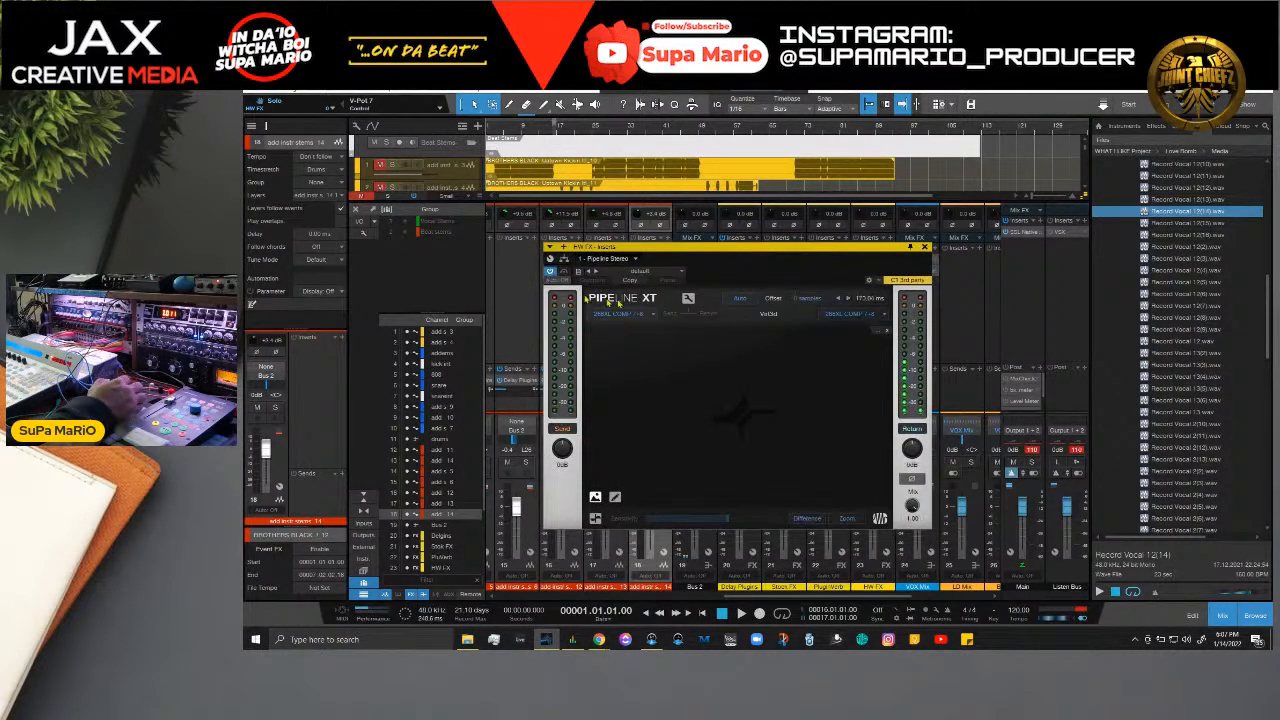
{"action": "left_click", "coordinate": [689, 299]}
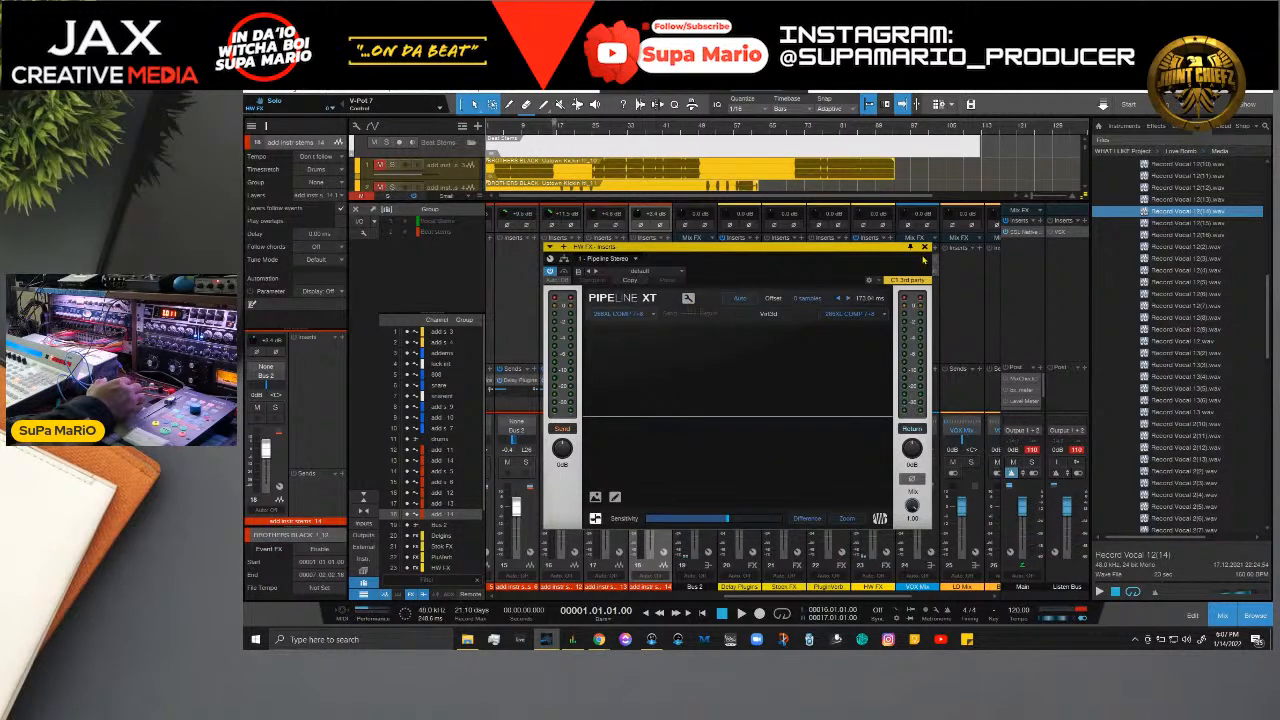
{"action": "left_click_drag", "start_coordinate": [894, 248], "coordinate": [1113, 278]}
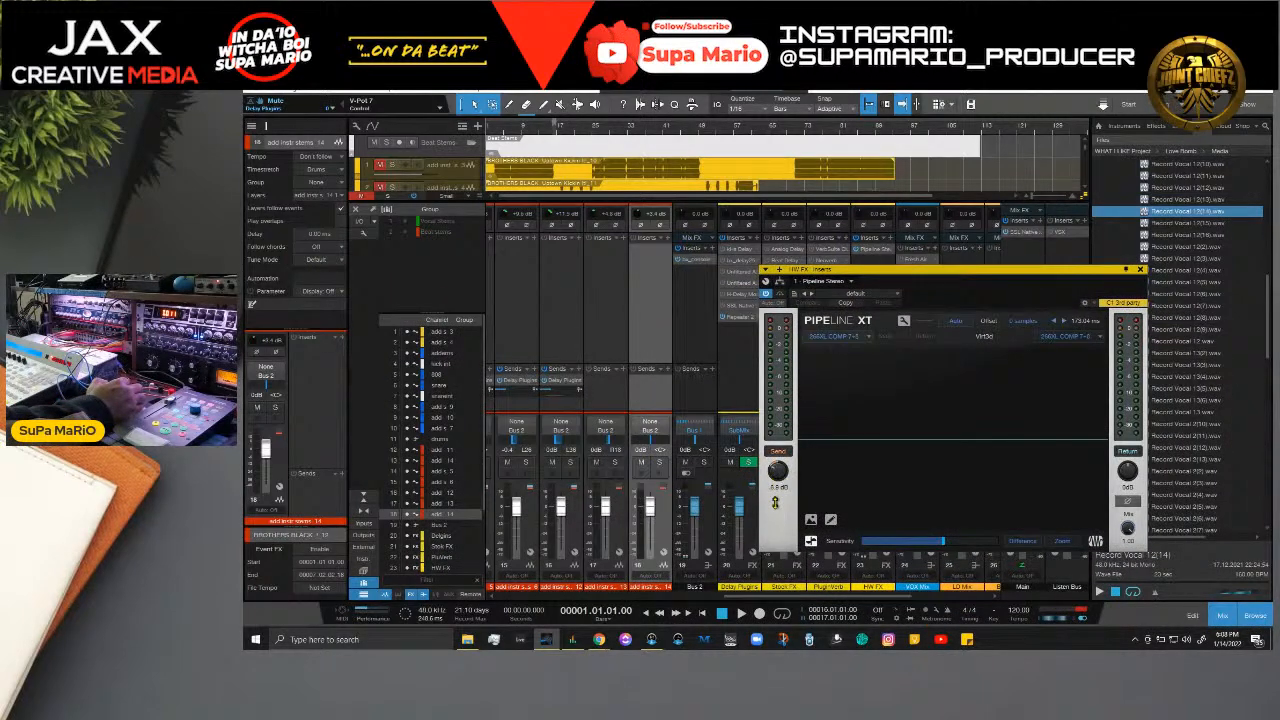
Step: Play the song, solo add instr 11 and add a SubMix send below its Delay Plugins send
{"action": "key", "text": "space"}
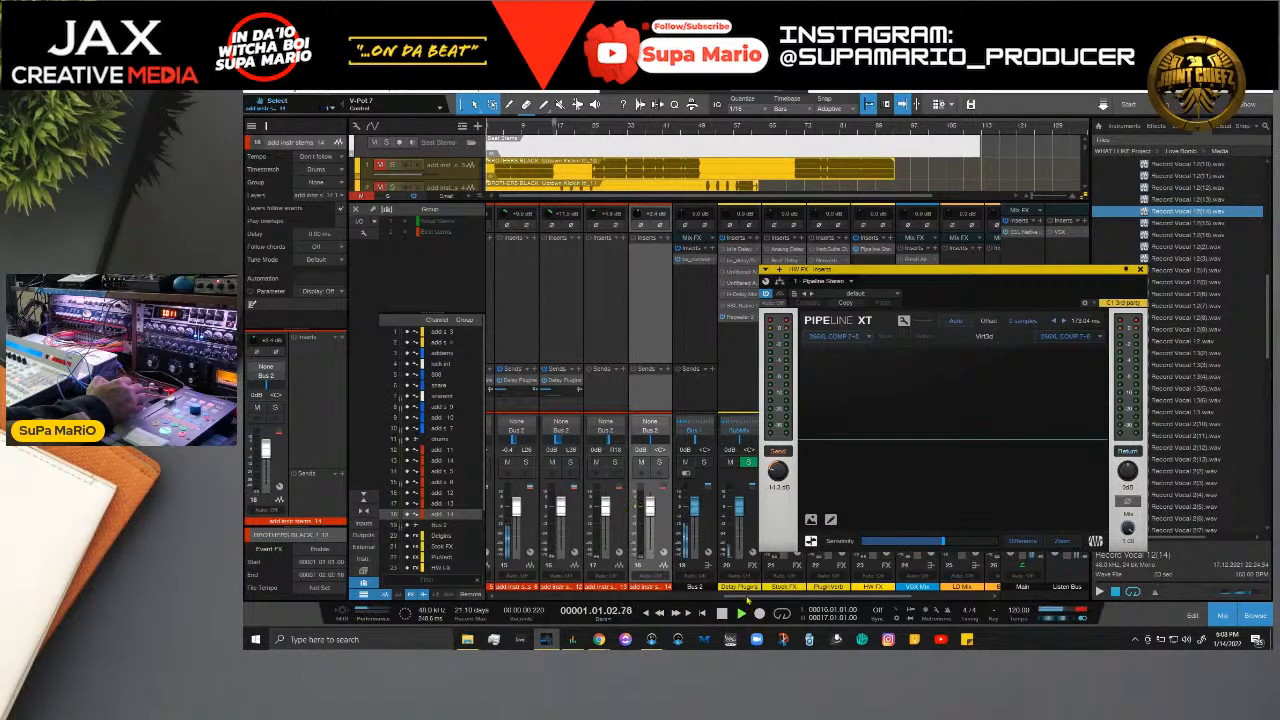
{"action": "left_click_drag", "start_coordinate": [745, 597], "coordinate": [670, 598]}
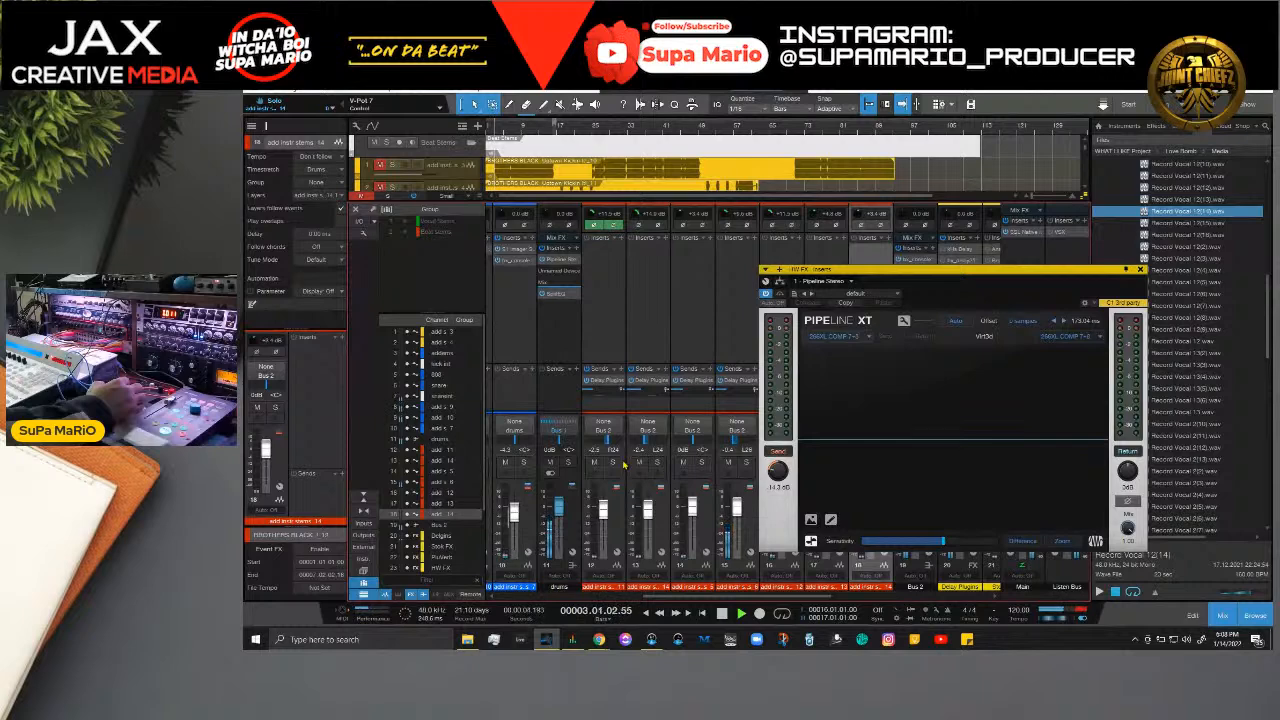
{"action": "left_click", "coordinate": [625, 465]}
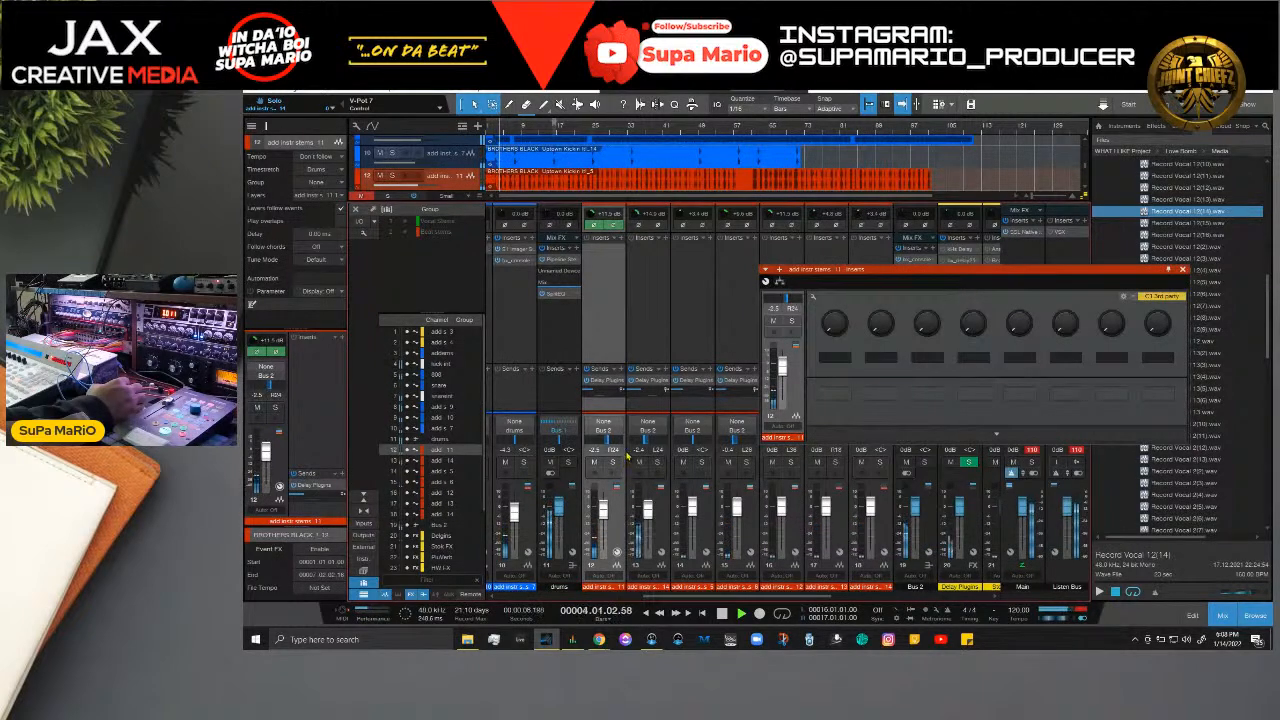
{"action": "left_click", "coordinate": [614, 463]}
{"action": "left_click", "coordinate": [620, 370]}
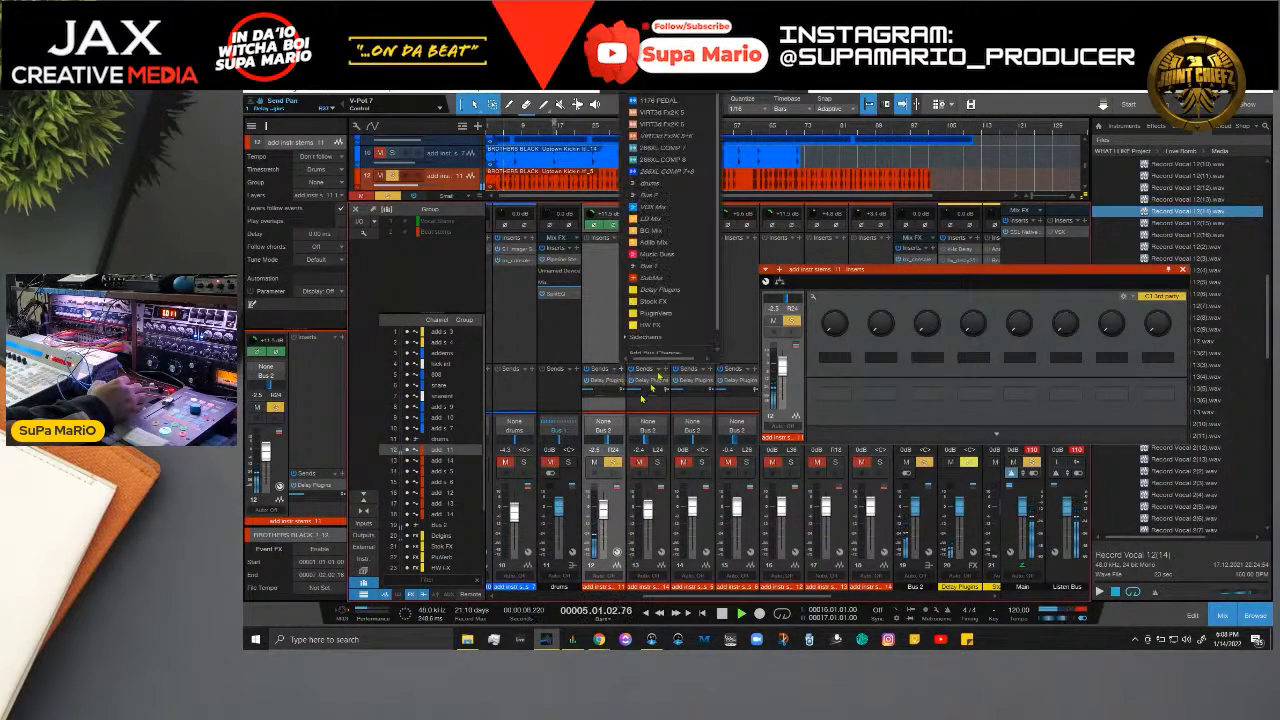
{"action": "left_click", "coordinate": [650, 277]}
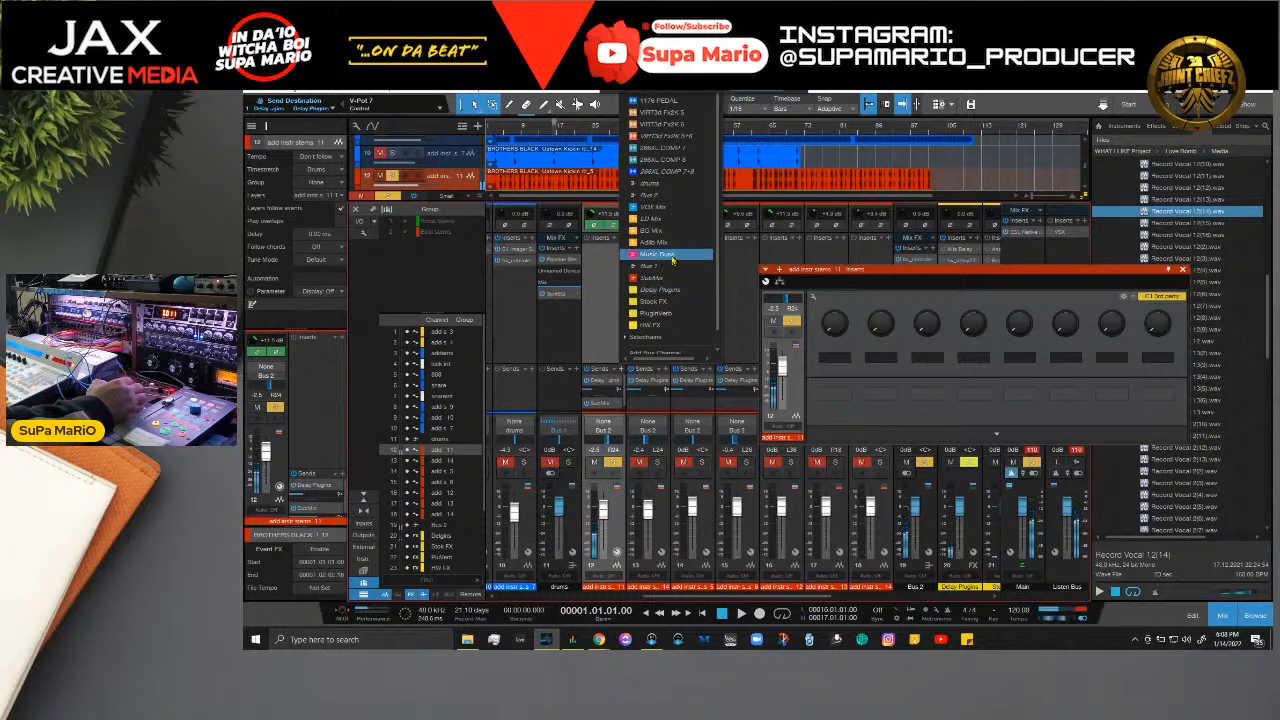
{"action": "scroll", "coordinate": [669, 305], "scroll_direction": "down", "scroll_amount": 1}
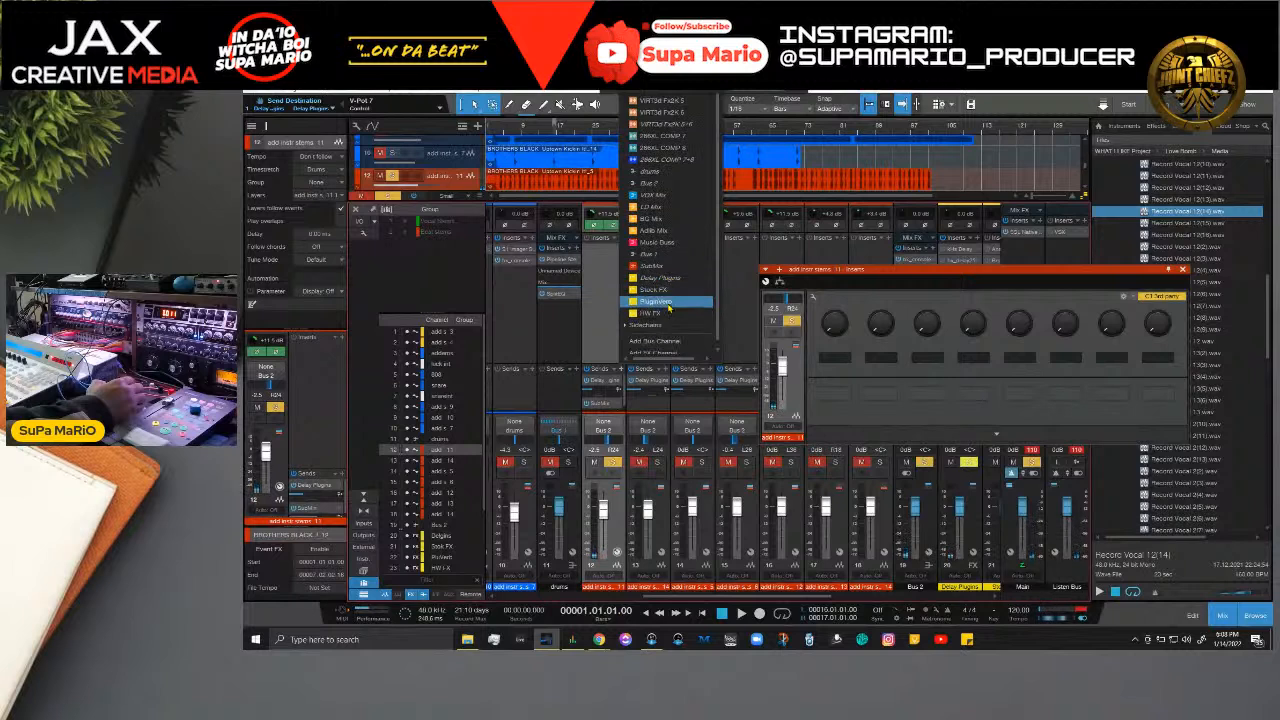
{"action": "left_click", "coordinate": [669, 304]}
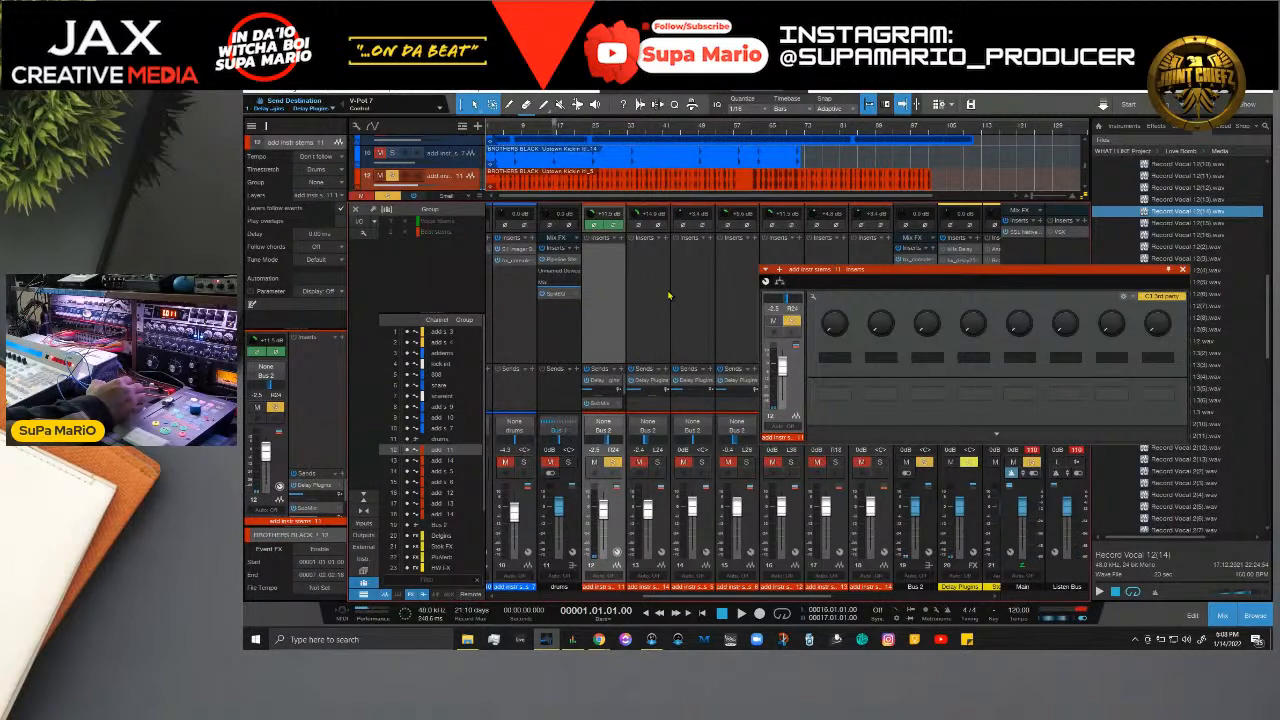
Step: Audition the soloed add instr 11 from the start and from bar 5 while checking the FX channels' levels
{"action": "key", "text": "space"}
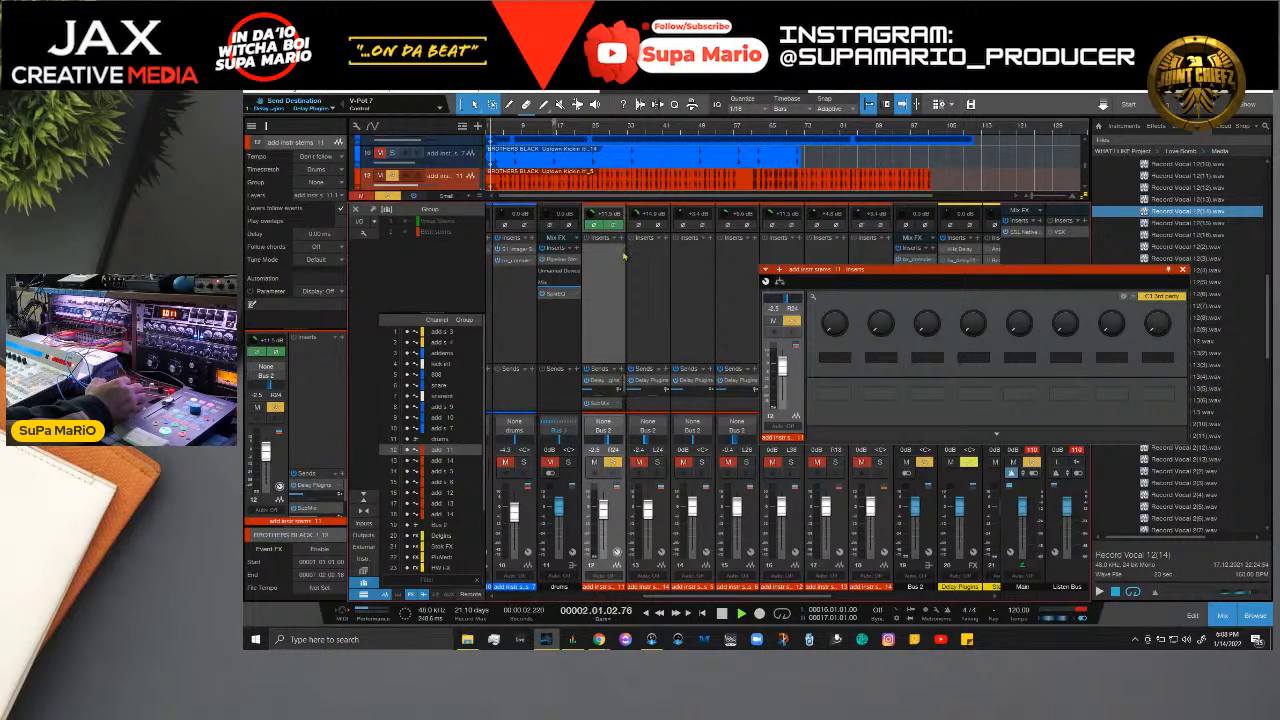
{"action": "key", "text": "space"}
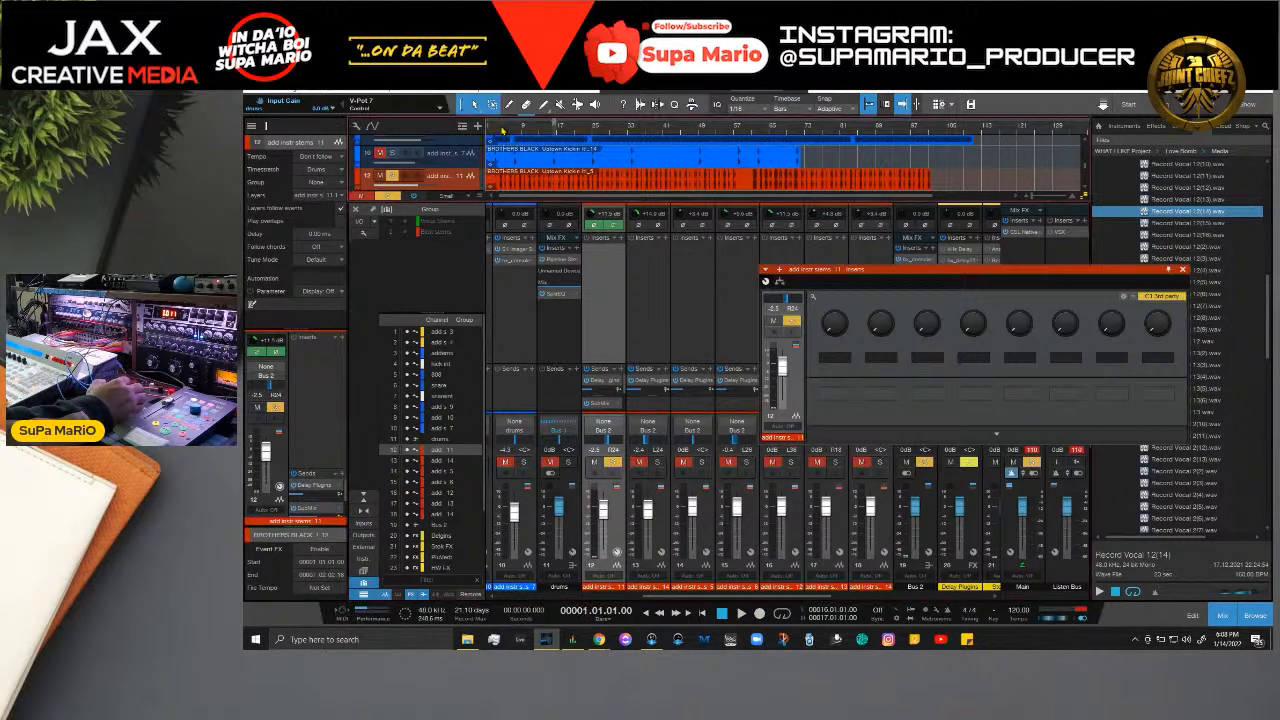
{"action": "key", "text": "space"}
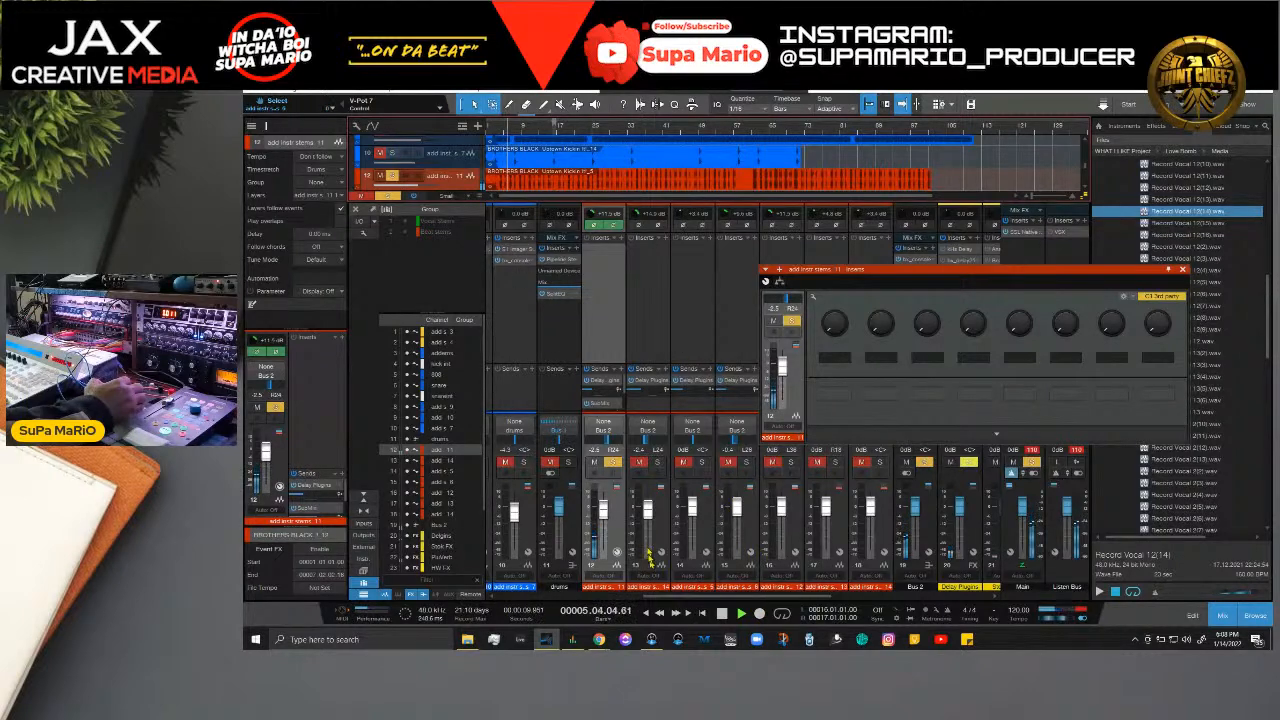
{"action": "left_click_drag", "start_coordinate": [925, 284], "coordinate": [490, 361]}
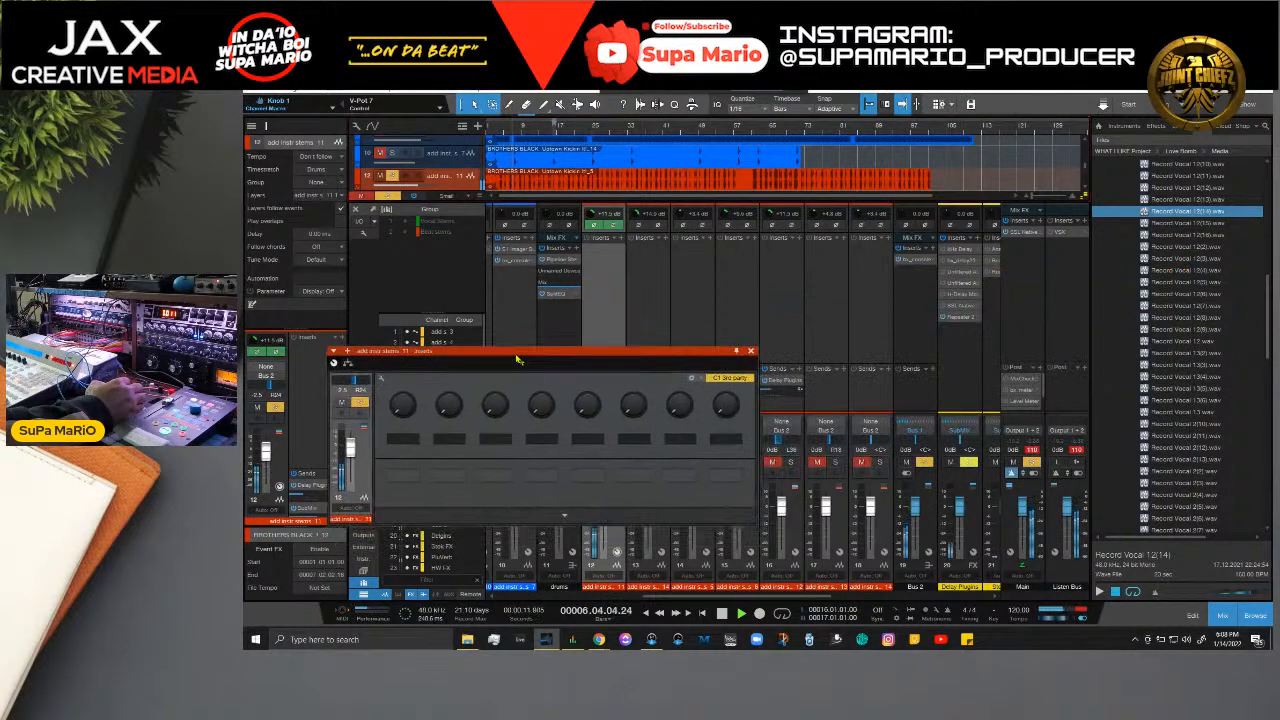
{"action": "left_click_drag", "start_coordinate": [727, 598], "coordinate": [820, 597]}
{"action": "key", "text": "space"}
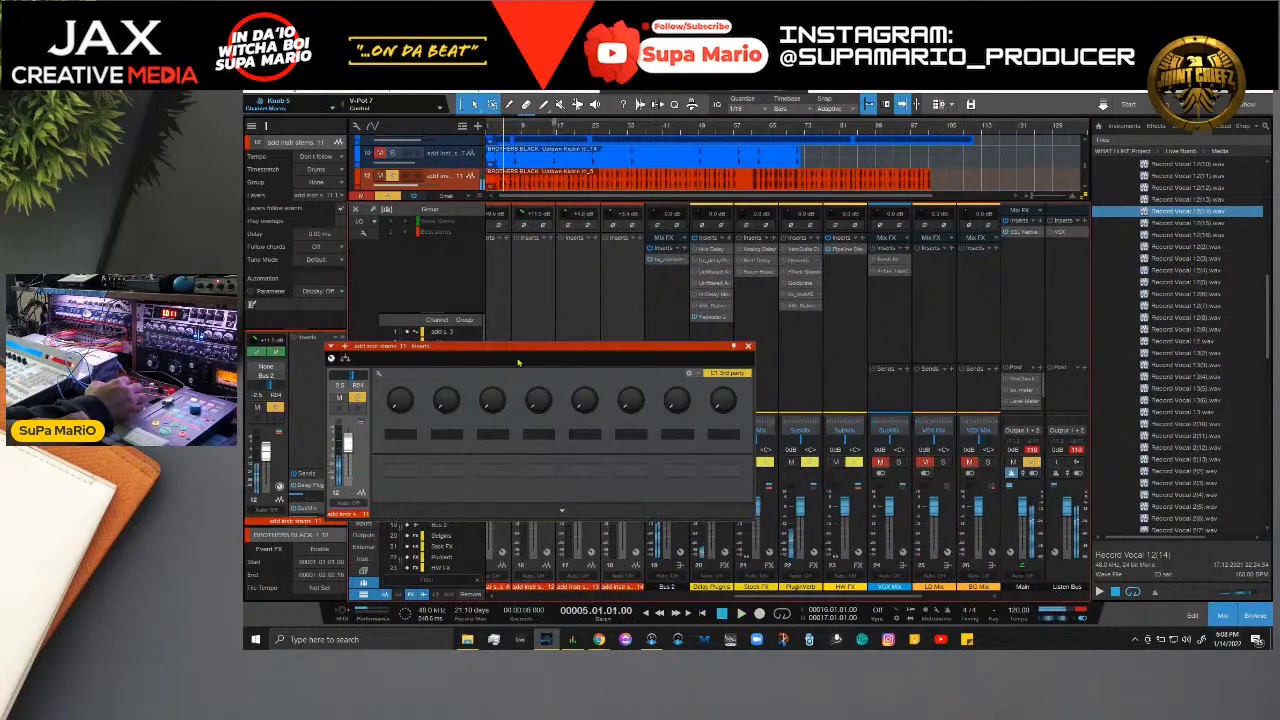
Step: Redirect add instr 11's SubMix send to the HW FX channel
{"action": "left_click_drag", "start_coordinate": [516, 350], "coordinate": [724, 285]}
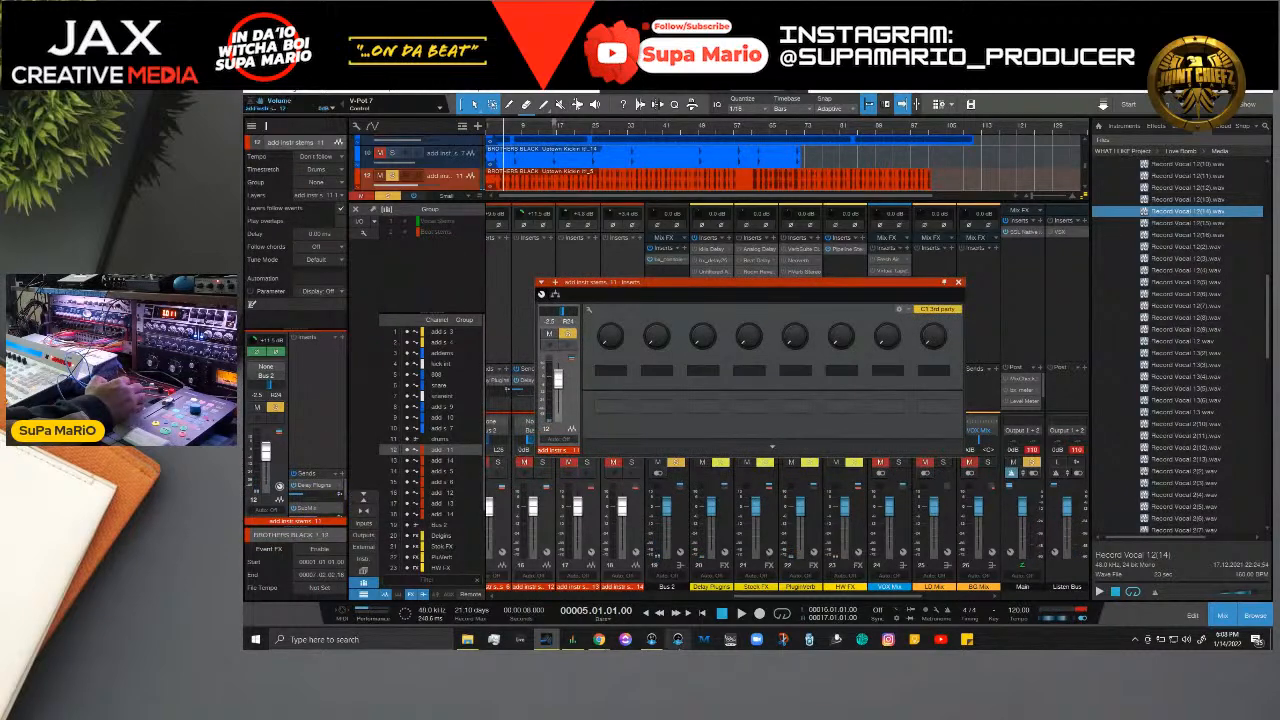
{"action": "left_click_drag", "start_coordinate": [770, 596], "coordinate": [717, 595]}
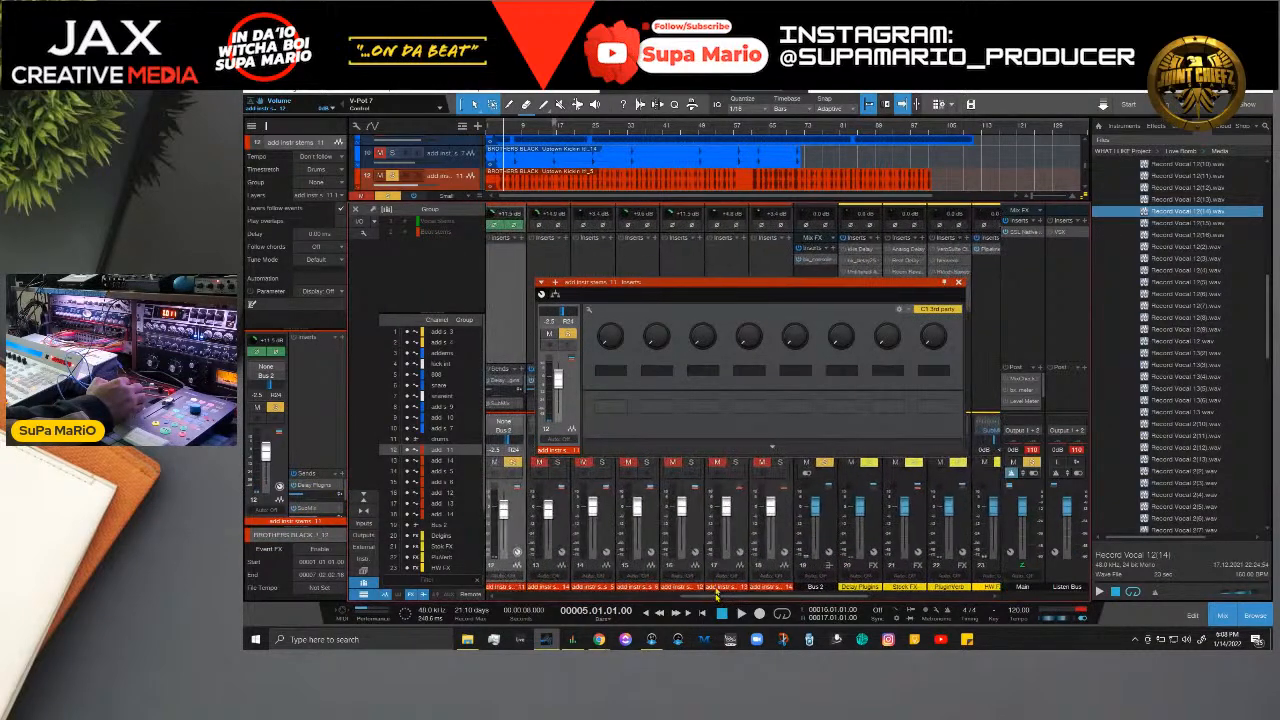
{"action": "left_click", "coordinate": [505, 403]}
{"action": "left_click", "coordinate": [547, 346]}
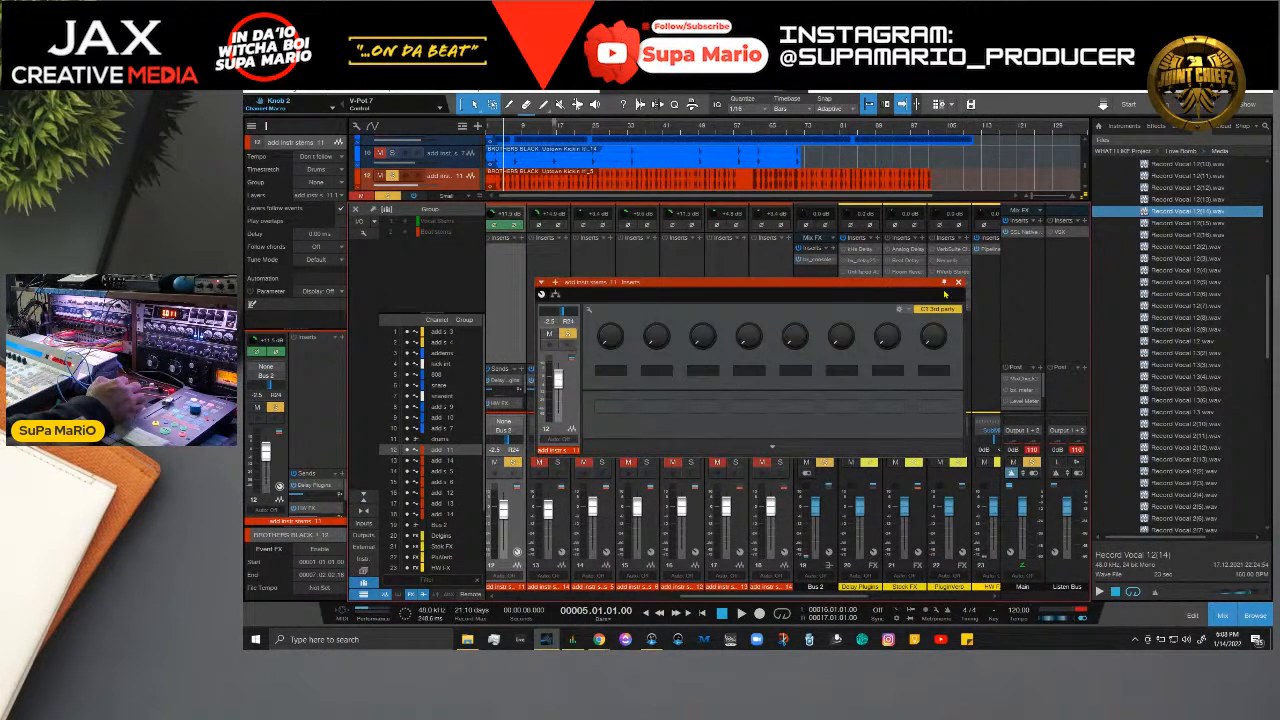
Step: Play the song, close add instr 11's inserts window and open Pipeline XT on the HW FX channel
{"action": "key", "text": "space"}
{"action": "left_click", "coordinate": [957, 282]}
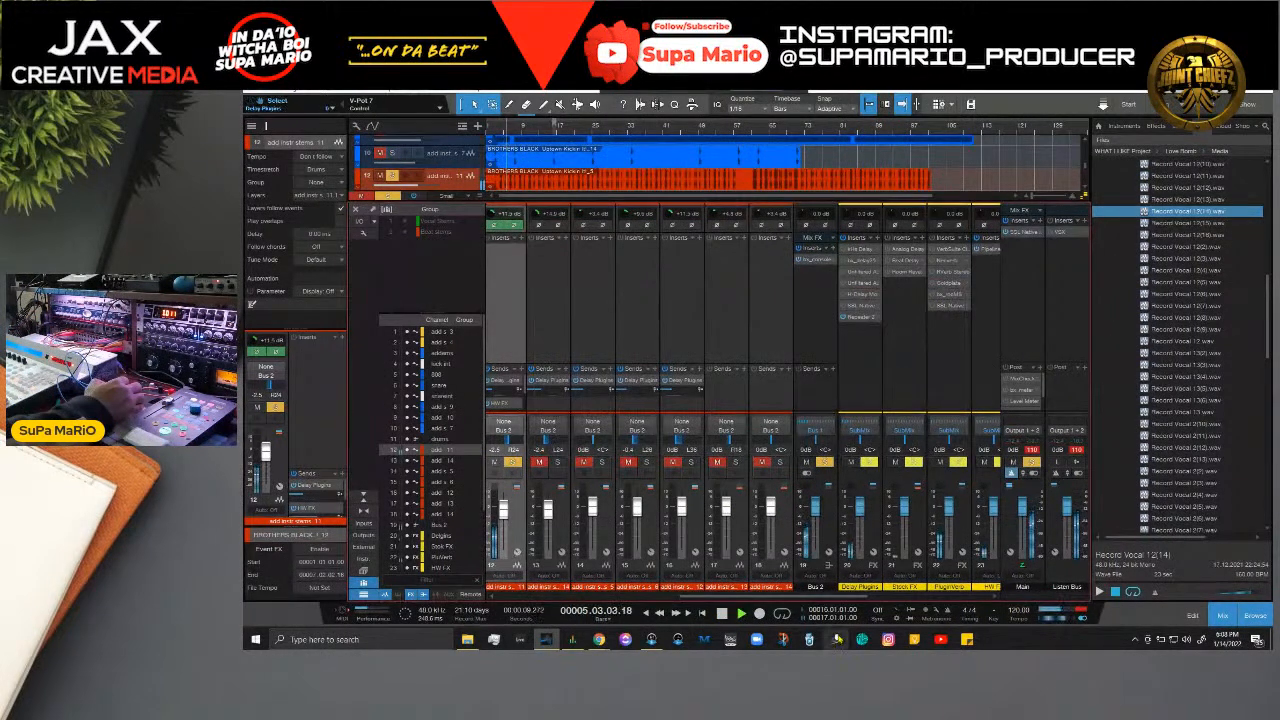
{"action": "scroll", "coordinate": [818, 260], "scroll_direction": "right", "scroll_amount": 4}
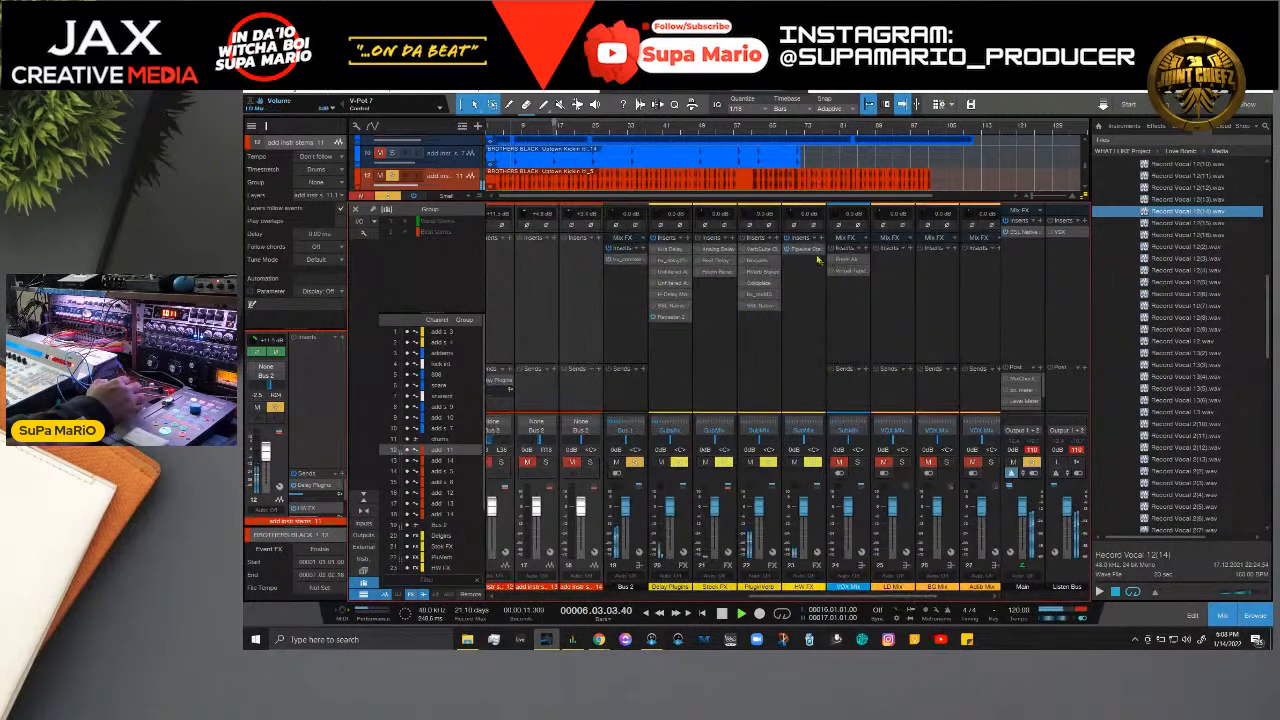
{"action": "left_click", "coordinate": [818, 260]}
{"action": "left_click", "coordinate": [800, 250]}
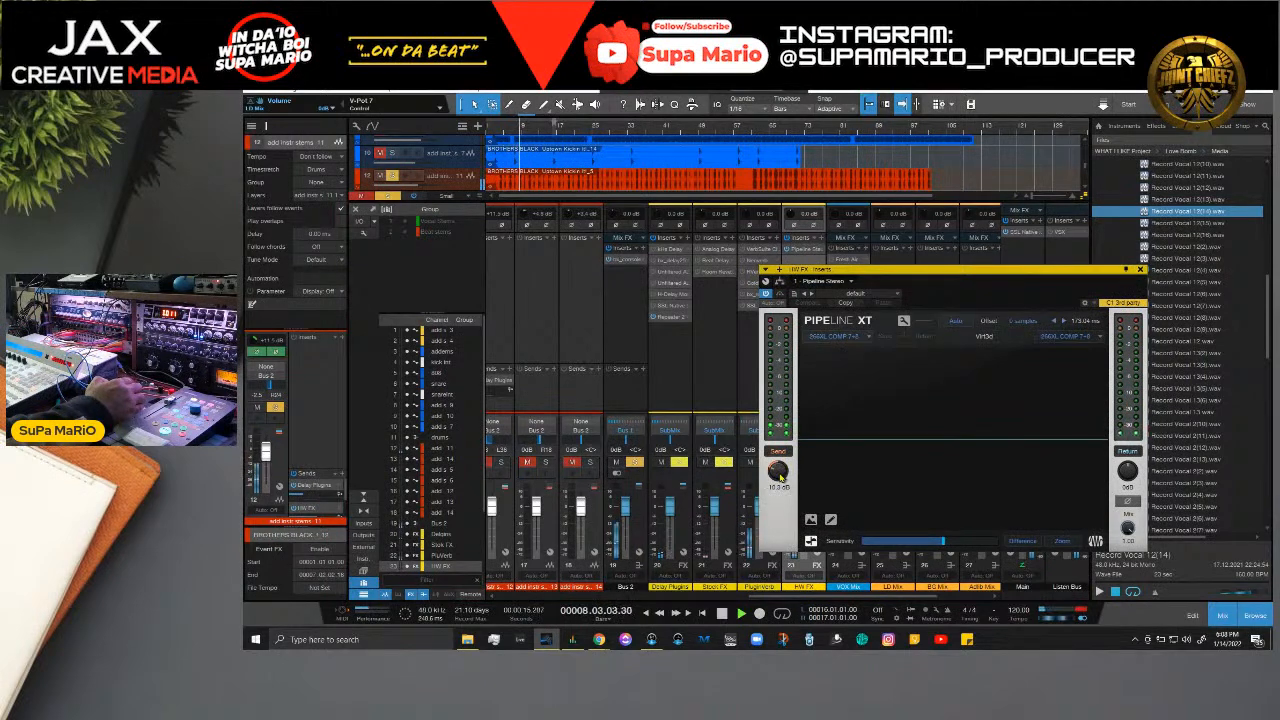
Step: Reassign add instr 11's PluginVerb send to HW FX
{"action": "left_click_drag", "start_coordinate": [784, 597], "coordinate": [689, 597]}
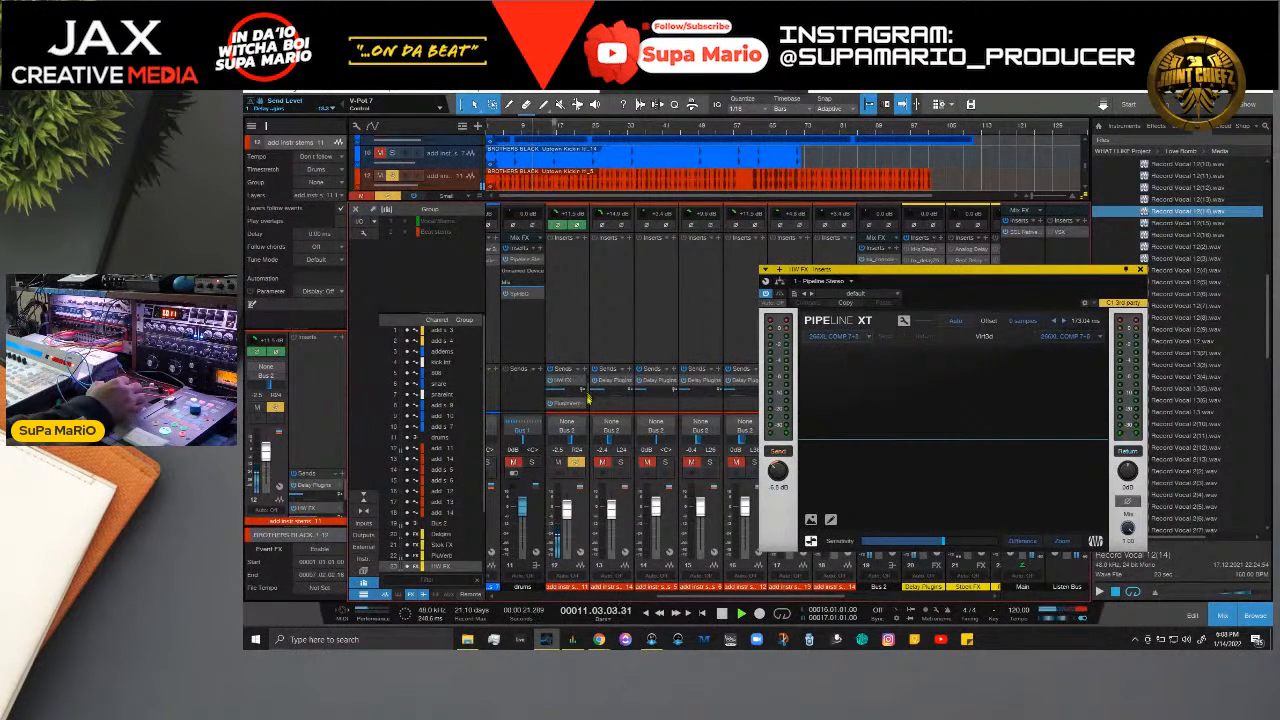
{"action": "left_click_drag", "start_coordinate": [589, 394], "coordinate": [588, 404]}
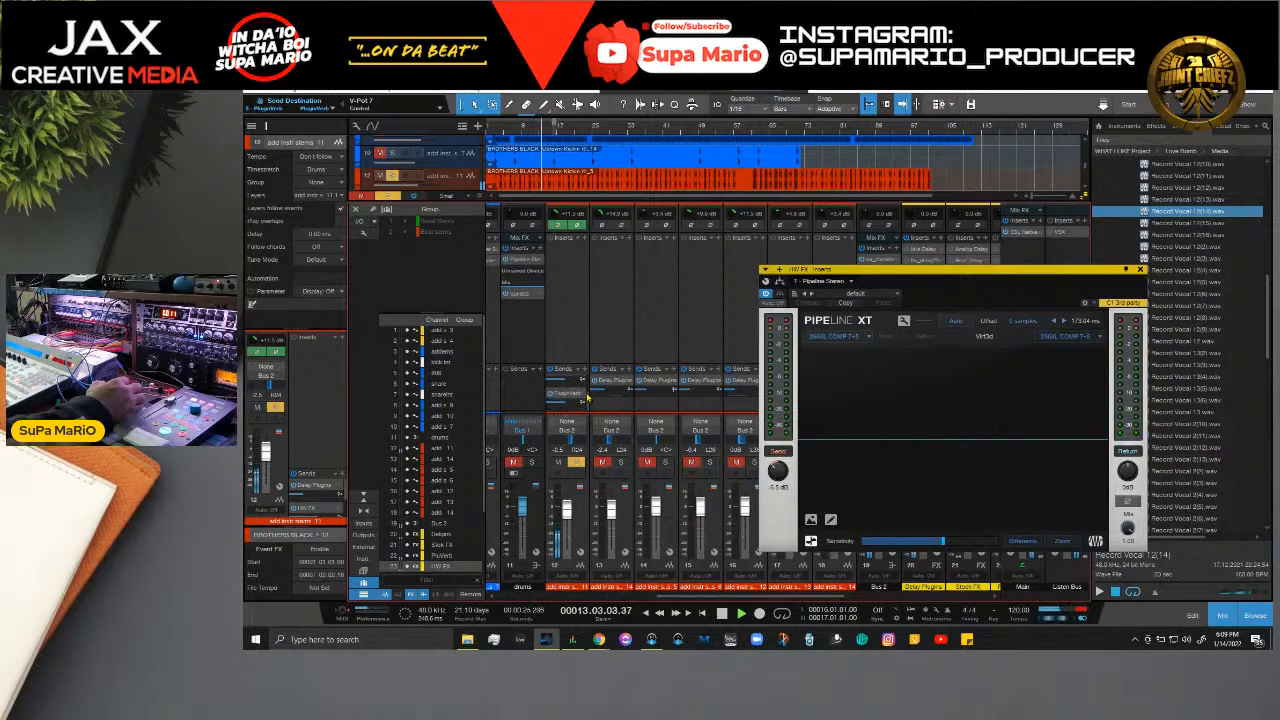
{"action": "left_click", "coordinate": [585, 394]}
{"action": "left_click", "coordinate": [608, 381]}
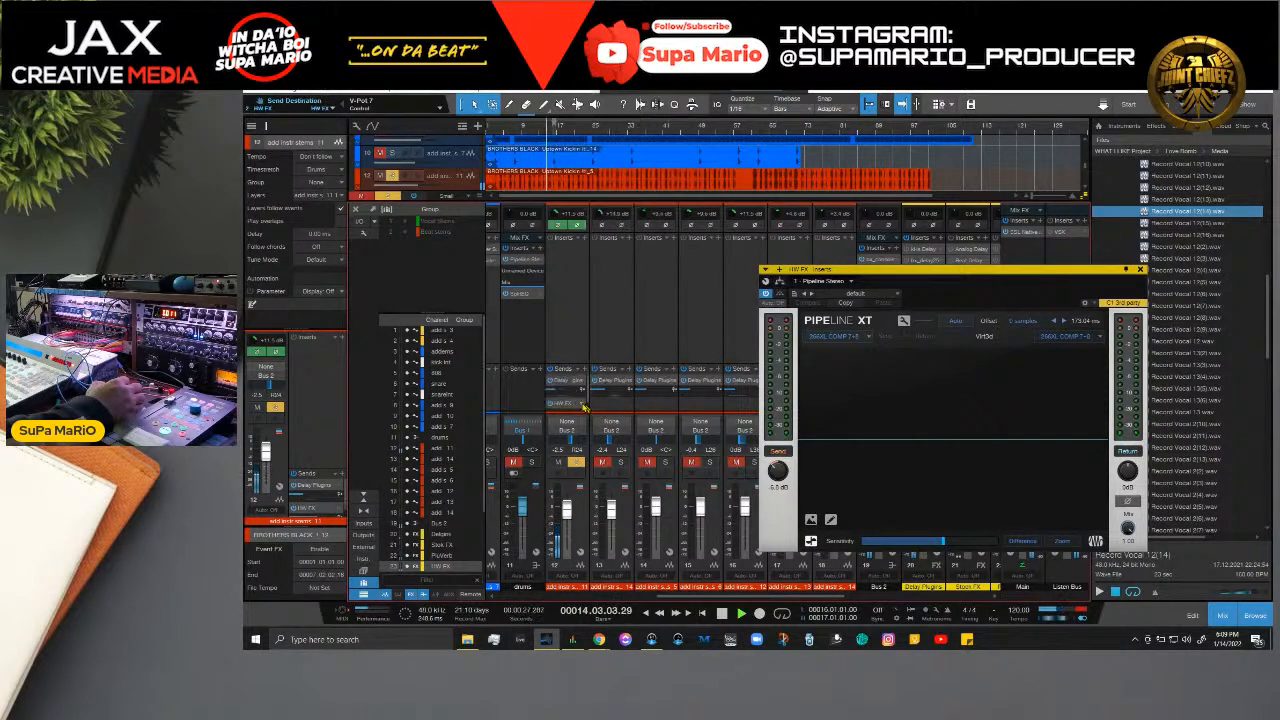
Step: Adjust add instr 11's HW FX send level, set Pipeline XT's send level to -3.5 dB and stop playback
{"action": "scroll", "coordinate": [587, 396], "scroll_direction": "down", "scroll_amount": 1}
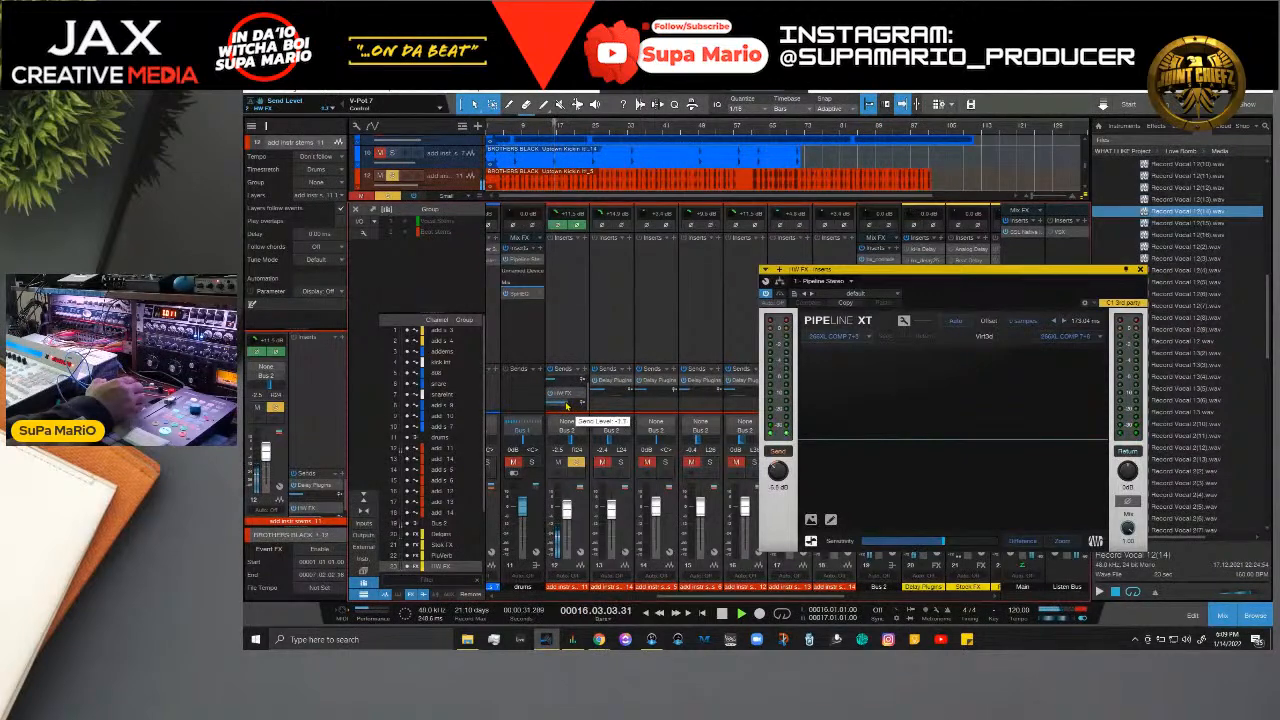
{"action": "scroll", "coordinate": [567, 406], "scroll_direction": "up", "scroll_amount": 2}
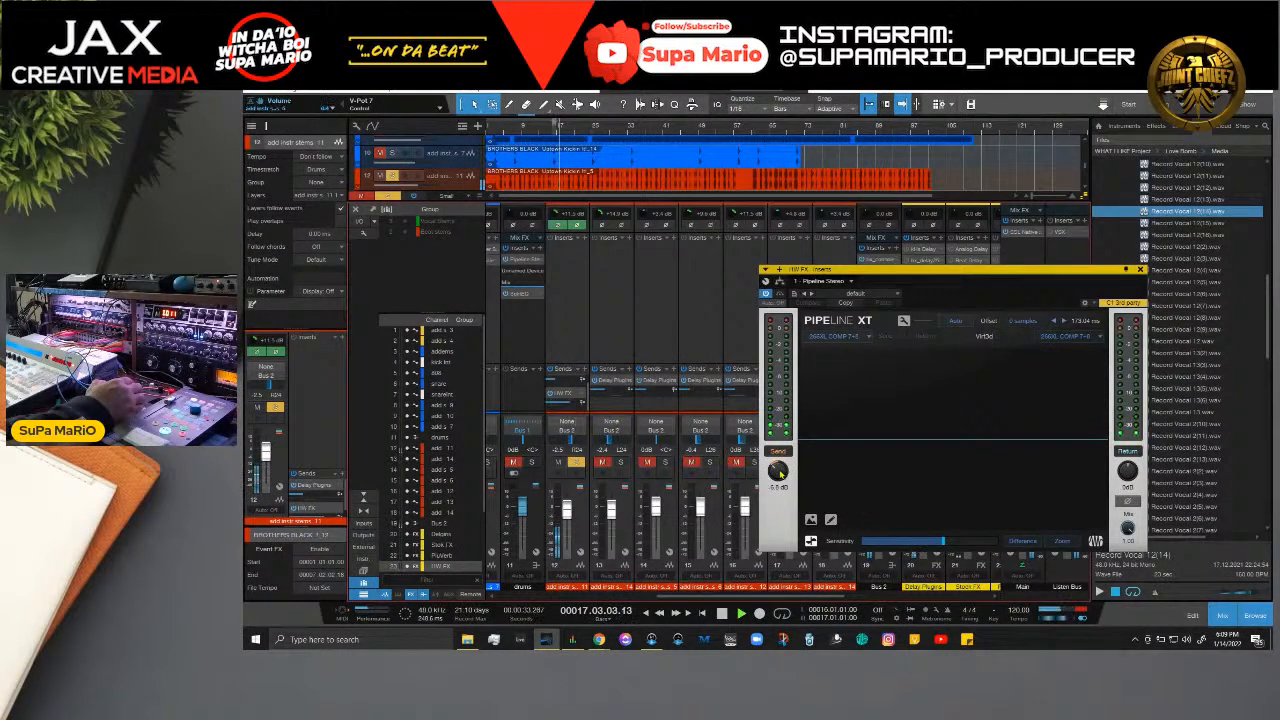
{"action": "scroll", "coordinate": [779, 476], "scroll_direction": "up", "scroll_amount": 2}
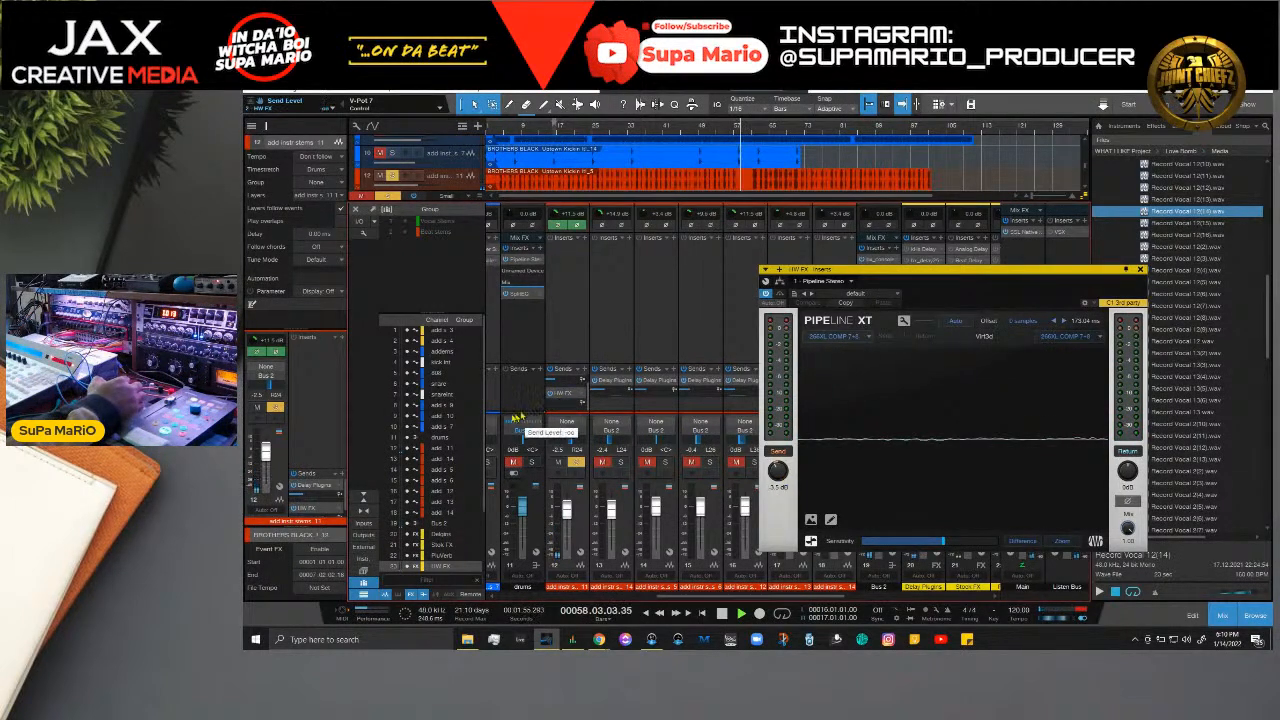
{"action": "key", "text": "space"}
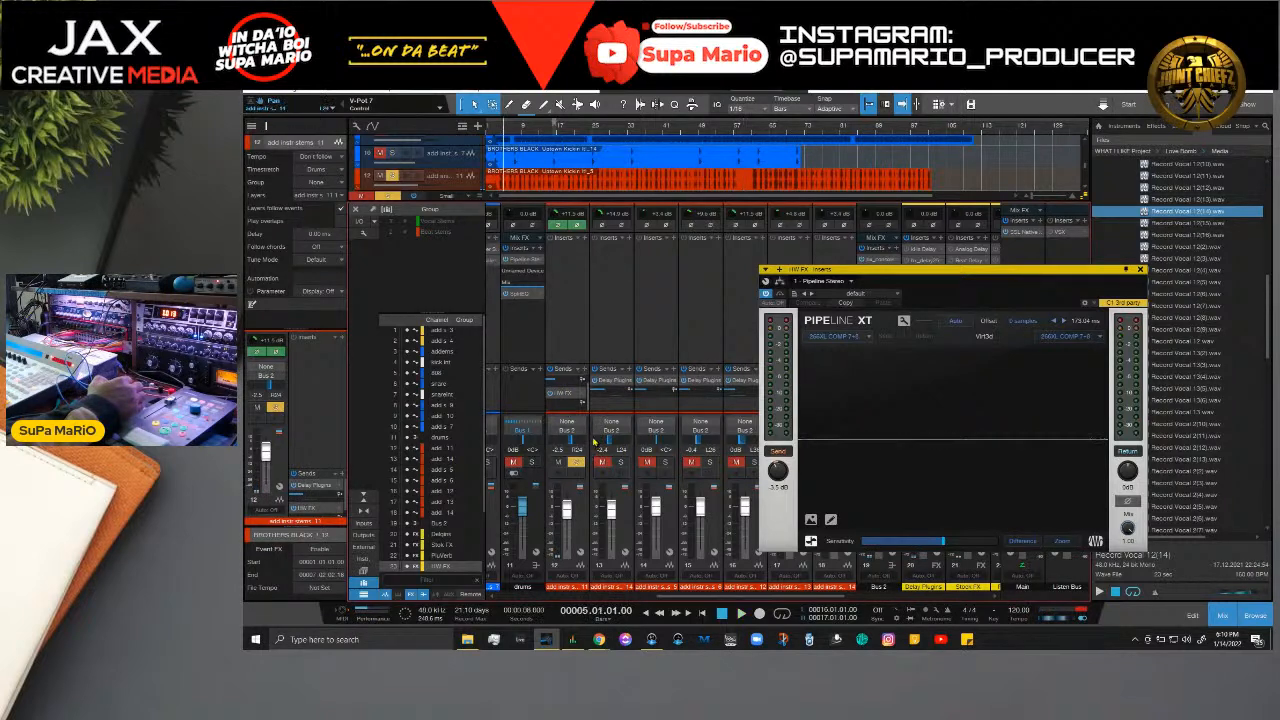
Step: Clear add instr 11's solo and play from bar 5, comparing the stem soloed and in the full mix
{"action": "left_click", "coordinate": [576, 462]}
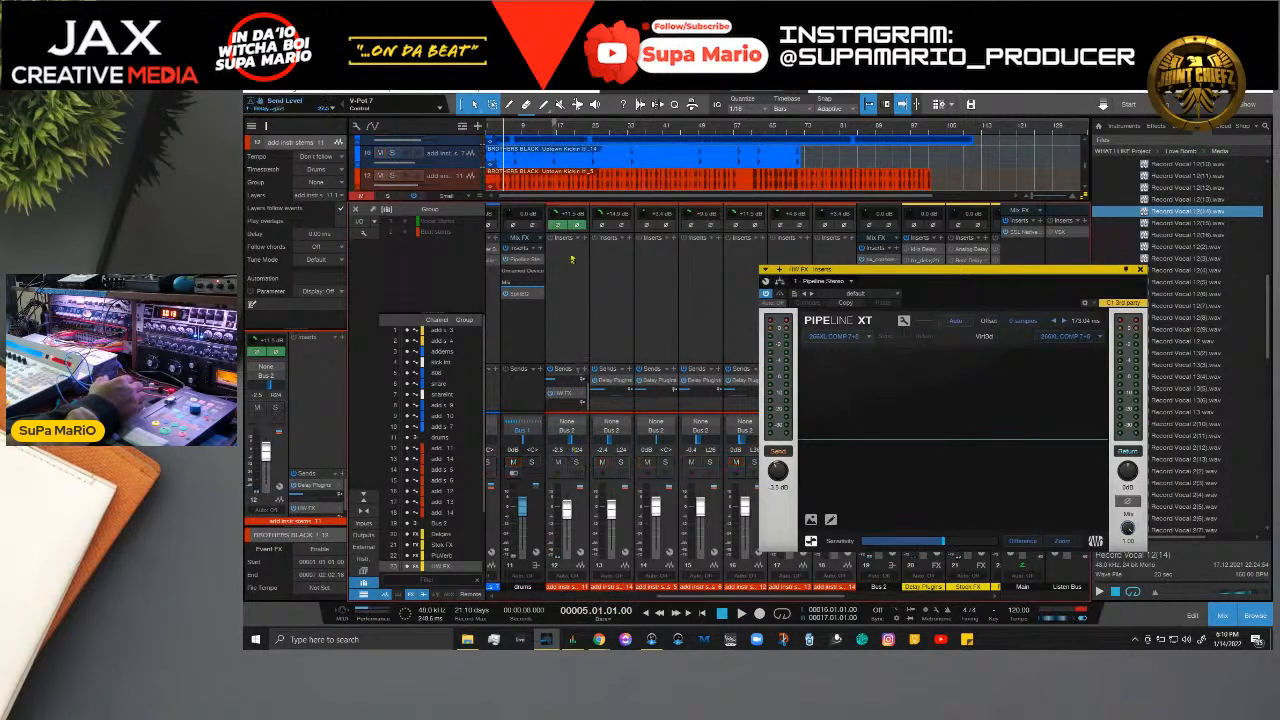
{"action": "key", "text": "space"}
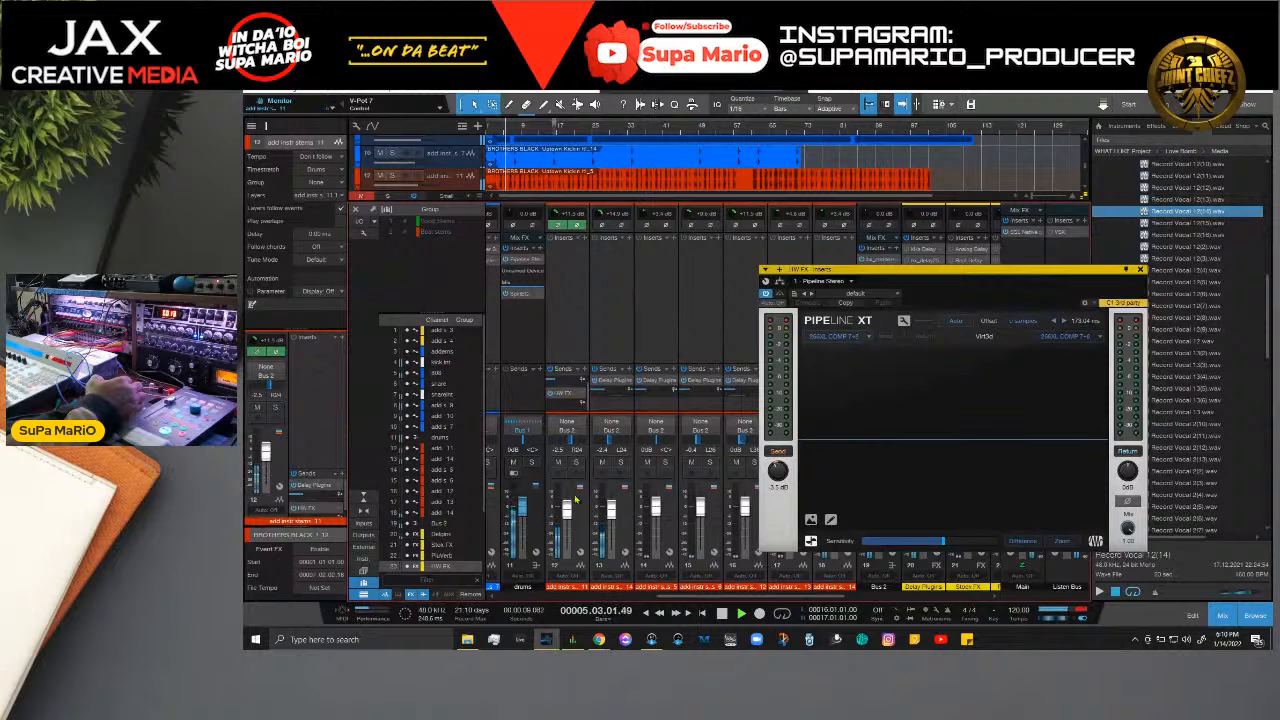
{"action": "left_click", "coordinate": [578, 524]}
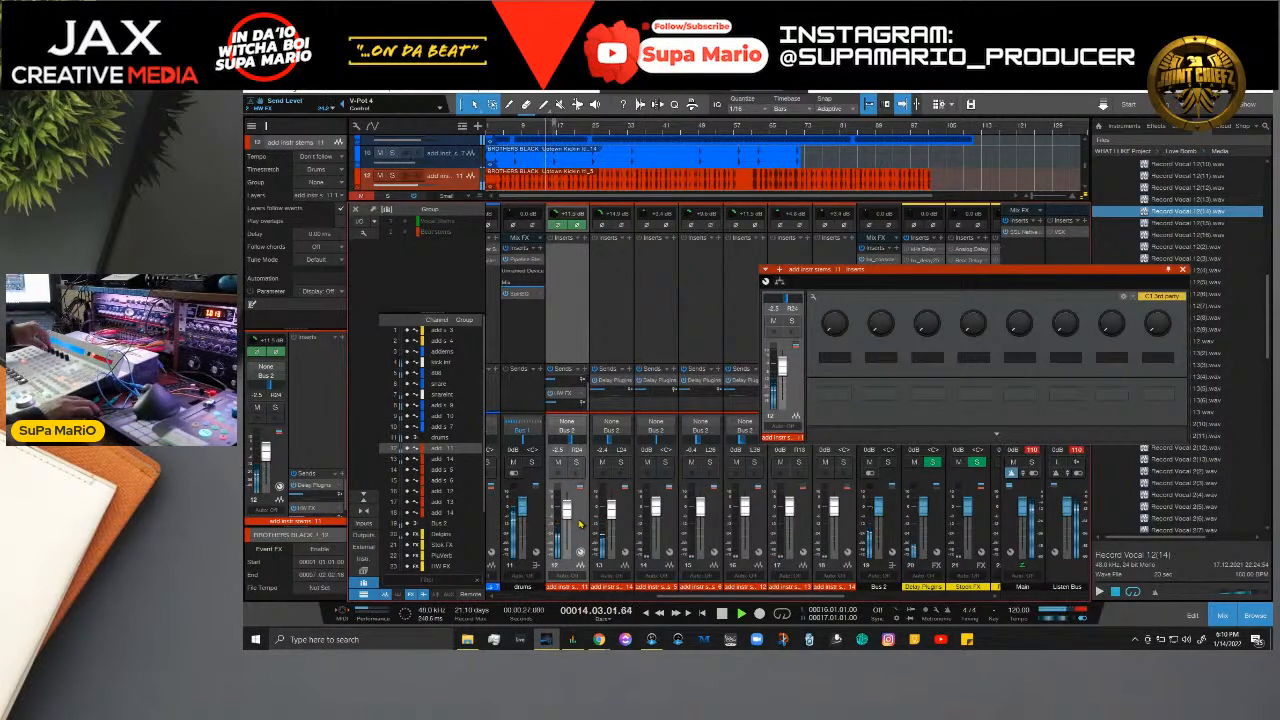
{"action": "key", "text": "s"}
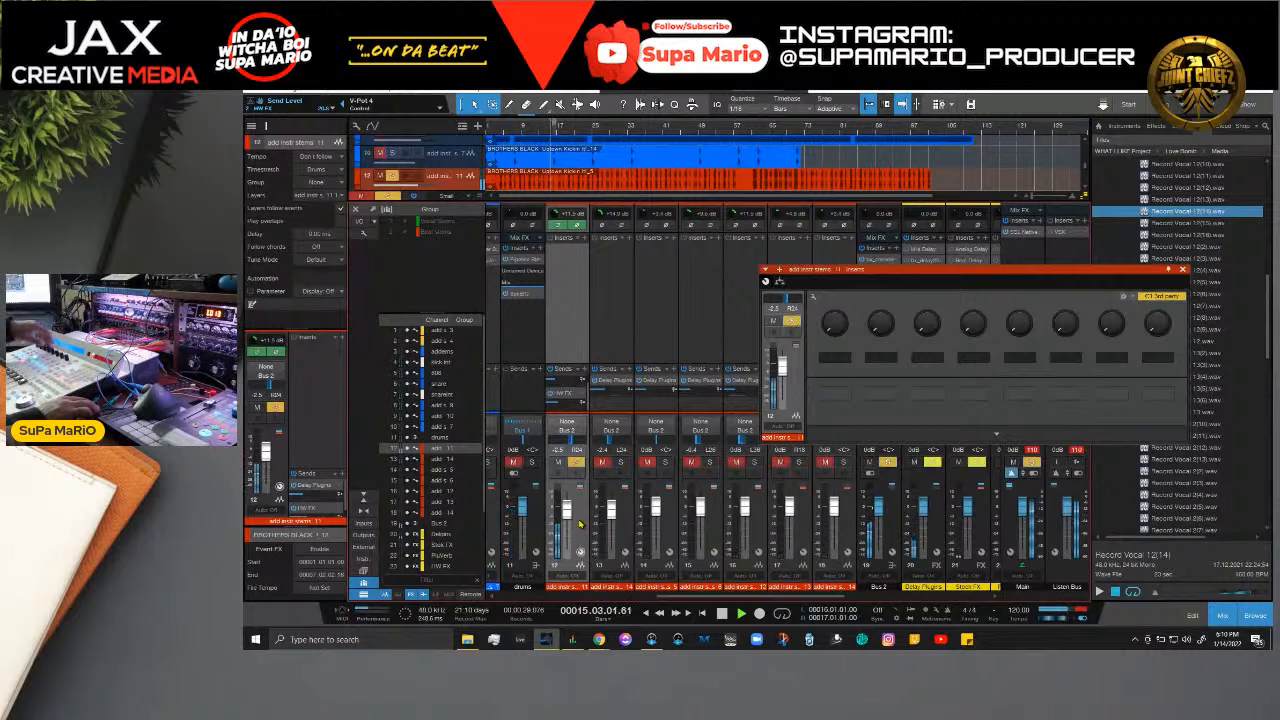
{"action": "key", "text": "s"}
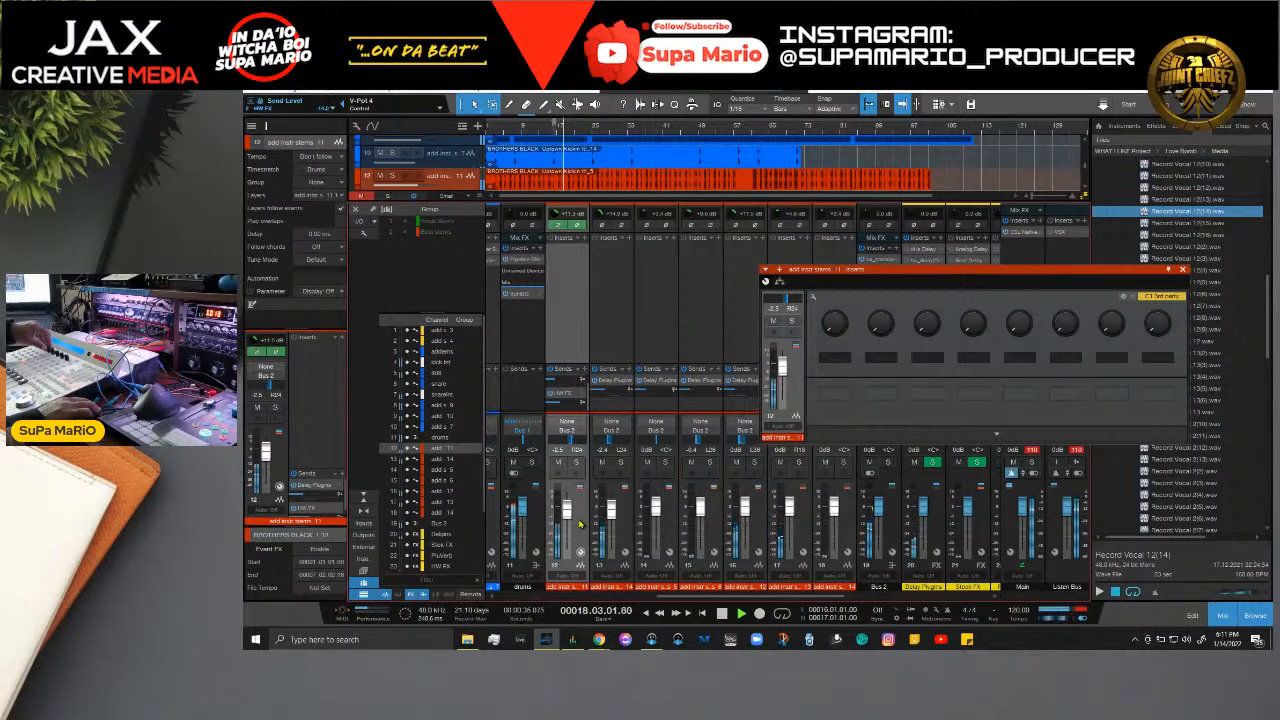
{"action": "key", "text": "s"}
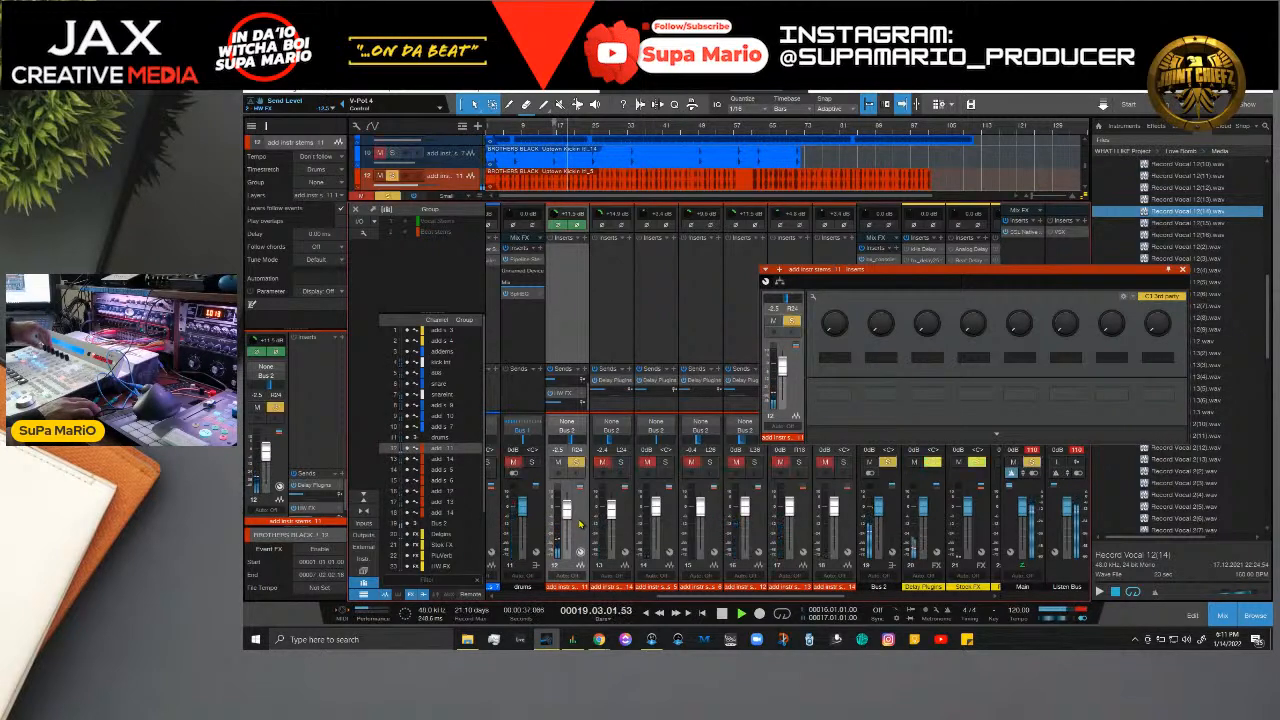
{"action": "left_click", "coordinate": [582, 465]}
{"action": "left_click", "coordinate": [585, 466]}
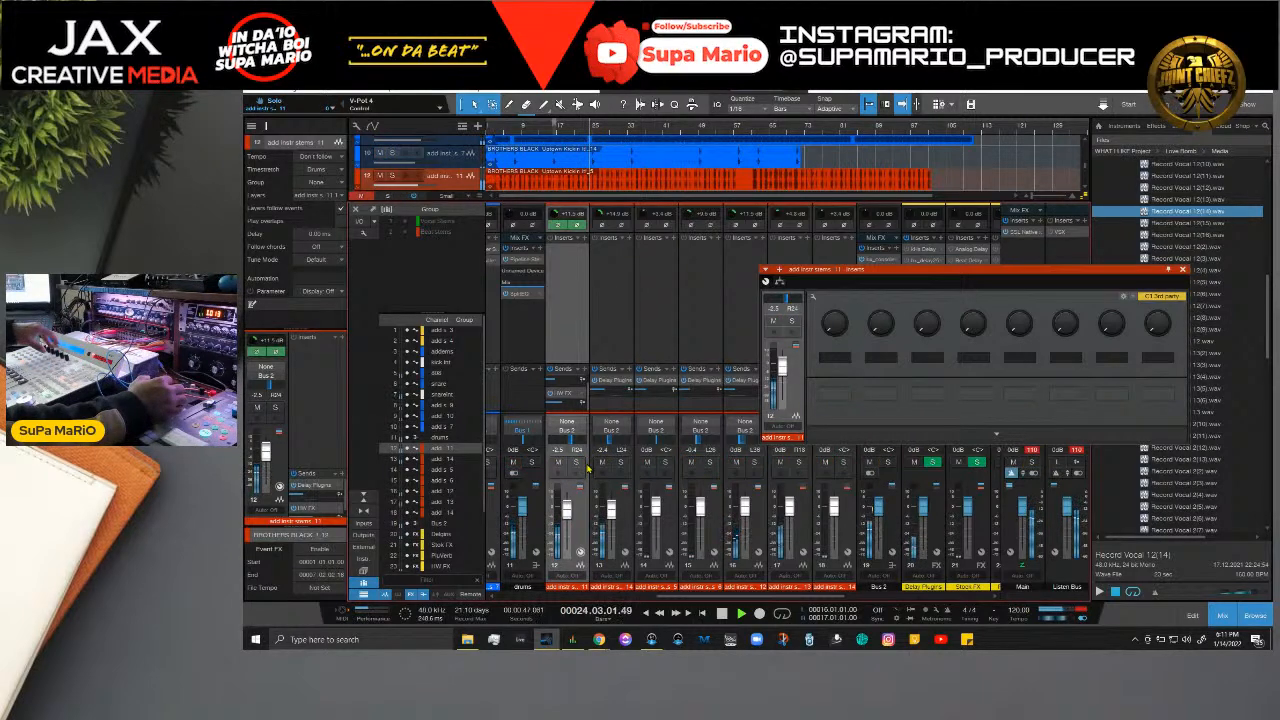
Step: Copy the HW FX send from add instr 11 to add instr 12
{"action": "left_click", "coordinate": [613, 398]}
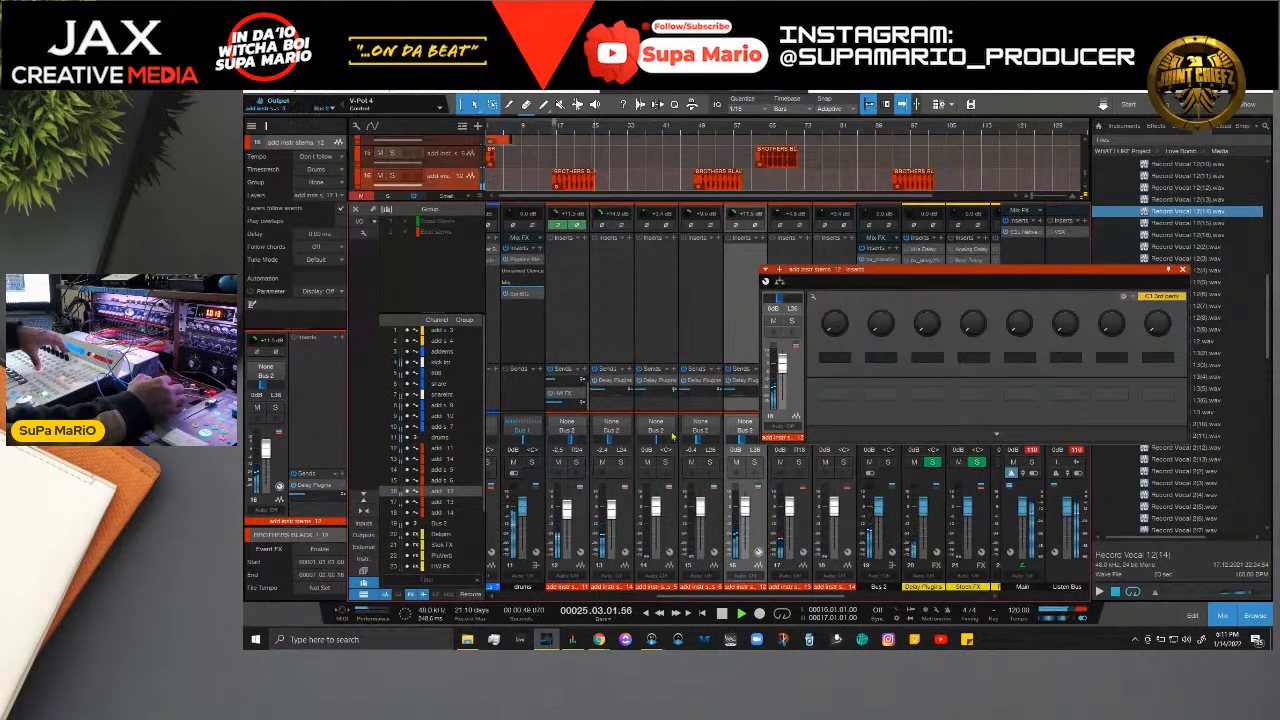
{"action": "left_click_drag", "start_coordinate": [571, 394], "coordinate": [747, 413]}
{"action": "mouse_move", "coordinate": [747, 413]}
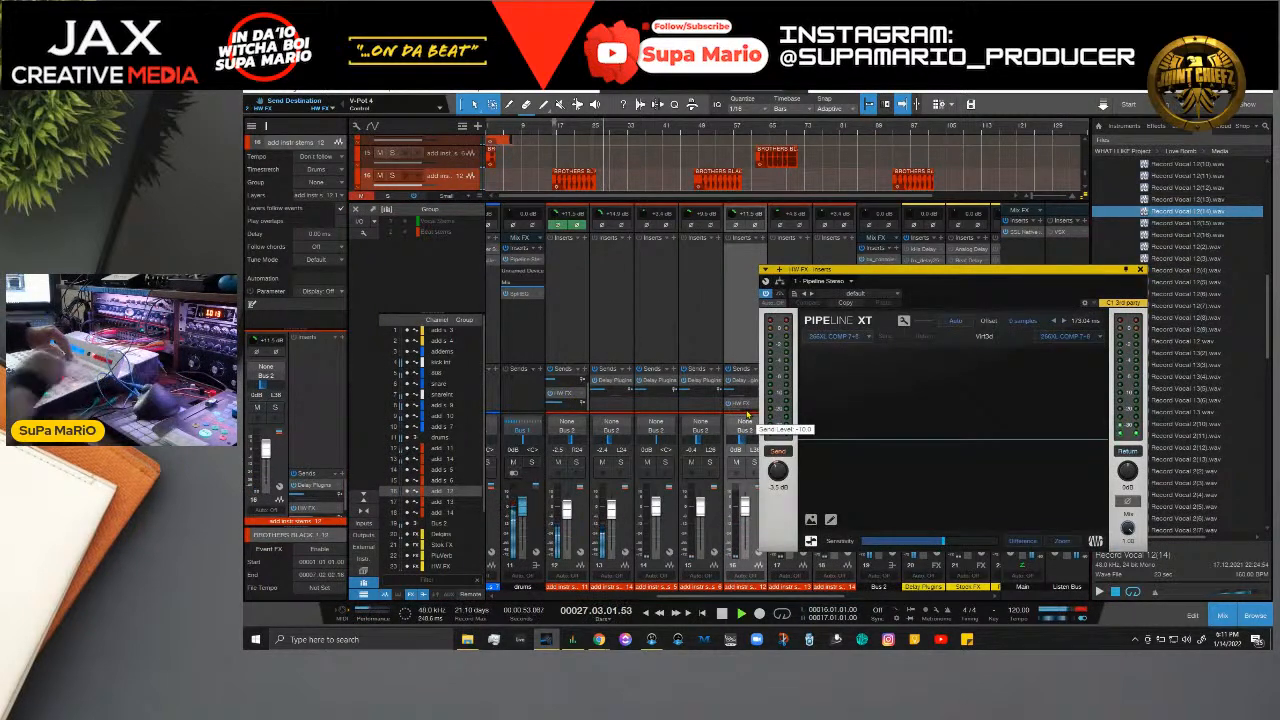
Step: Audition add instr 12 from bar 17, soloed and in the mix, and close the Pipeline XT window
{"action": "left_click", "coordinate": [556, 131]}
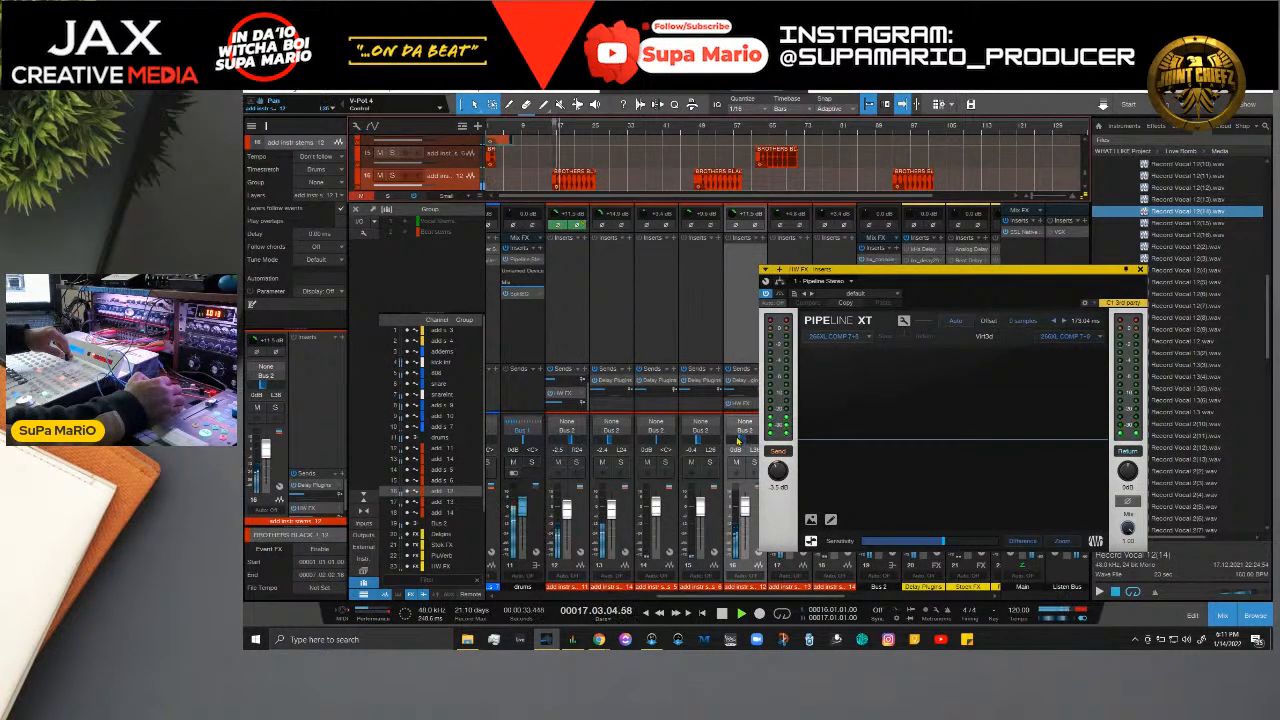
{"action": "key", "text": "s"}
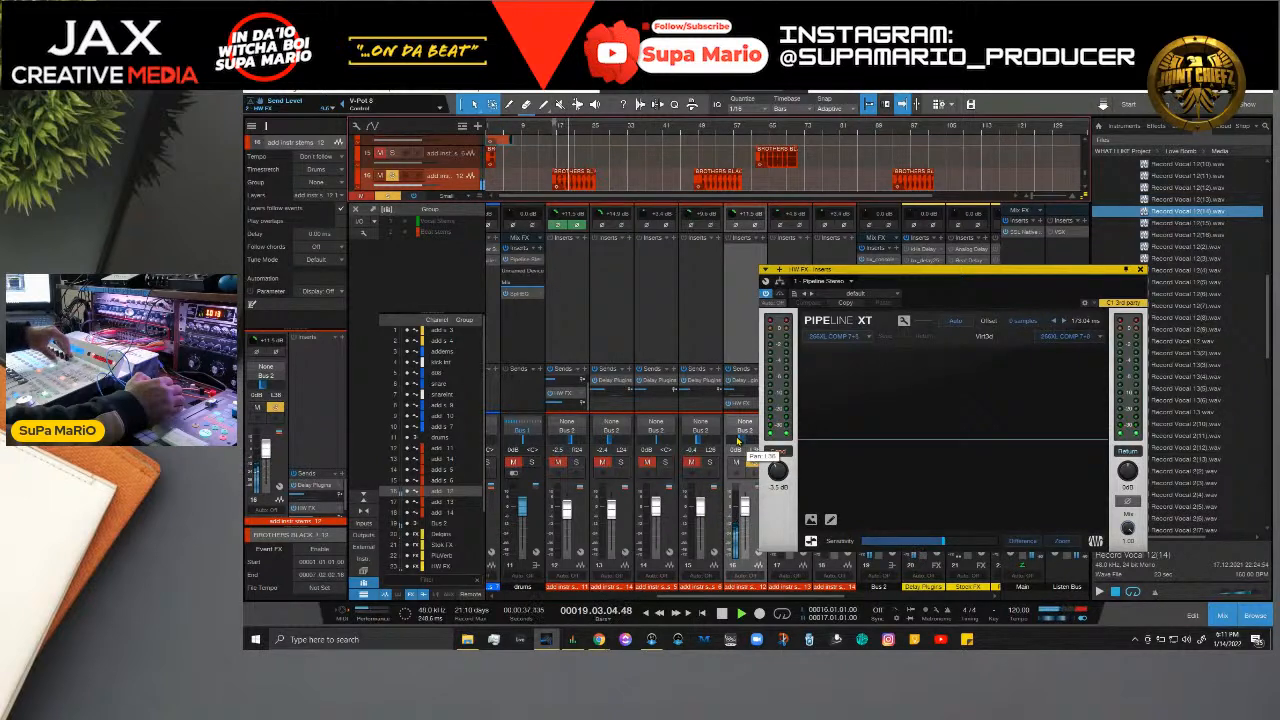
{"action": "key", "text": "s"}
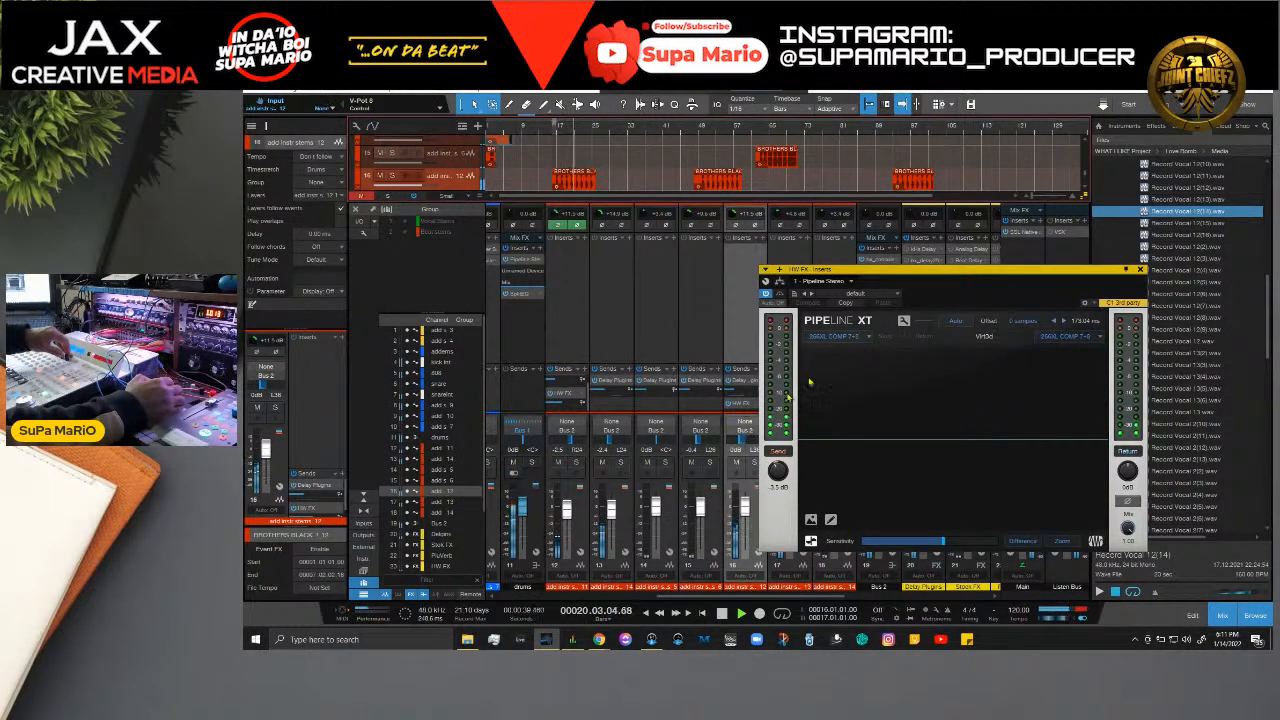
{"action": "left_click", "coordinate": [1140, 270]}
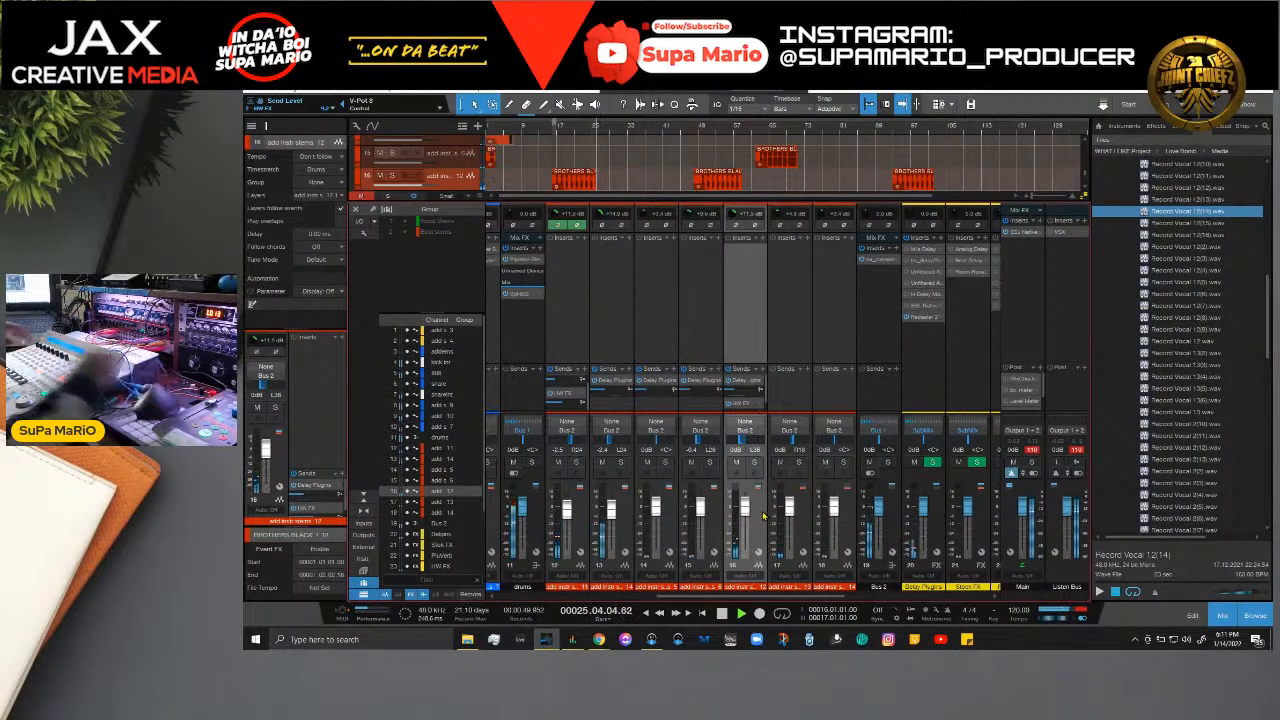
{"action": "key", "text": "space"}
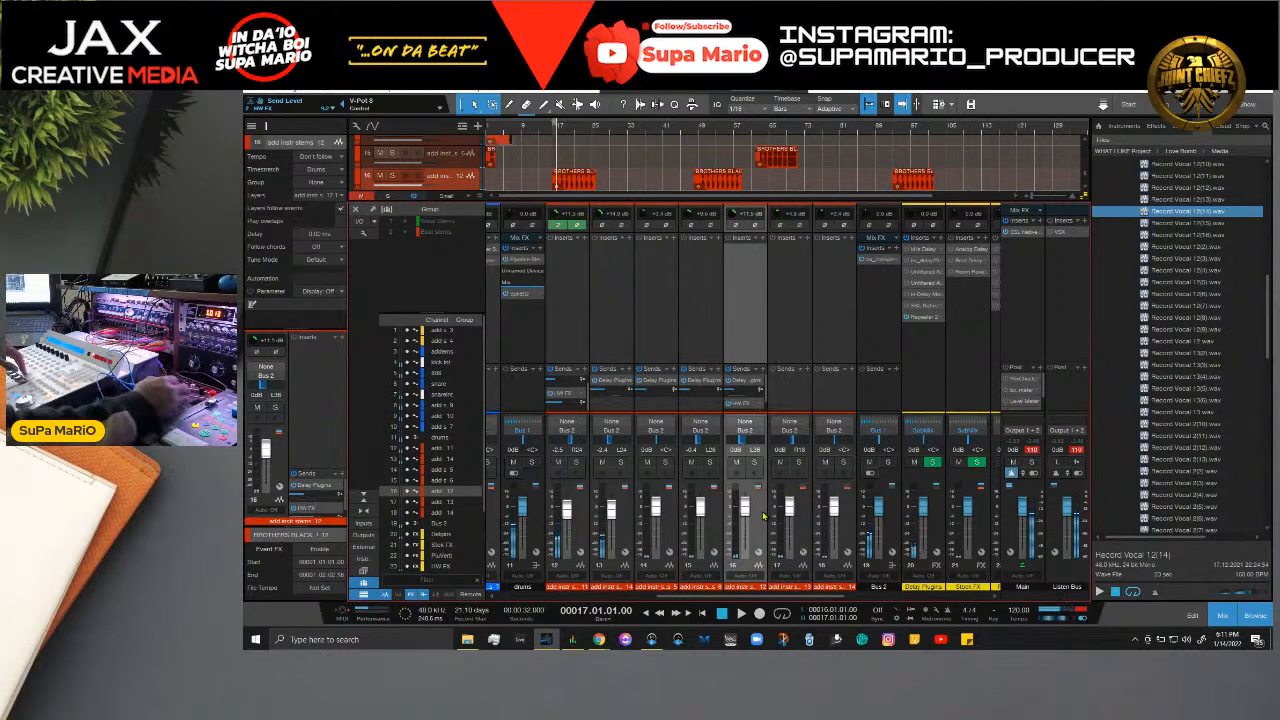
Step: Select add instr 13, check the solos of add instr 12 and 13, and play the full mix from bar 17
{"action": "left_click", "coordinate": [784, 554]}
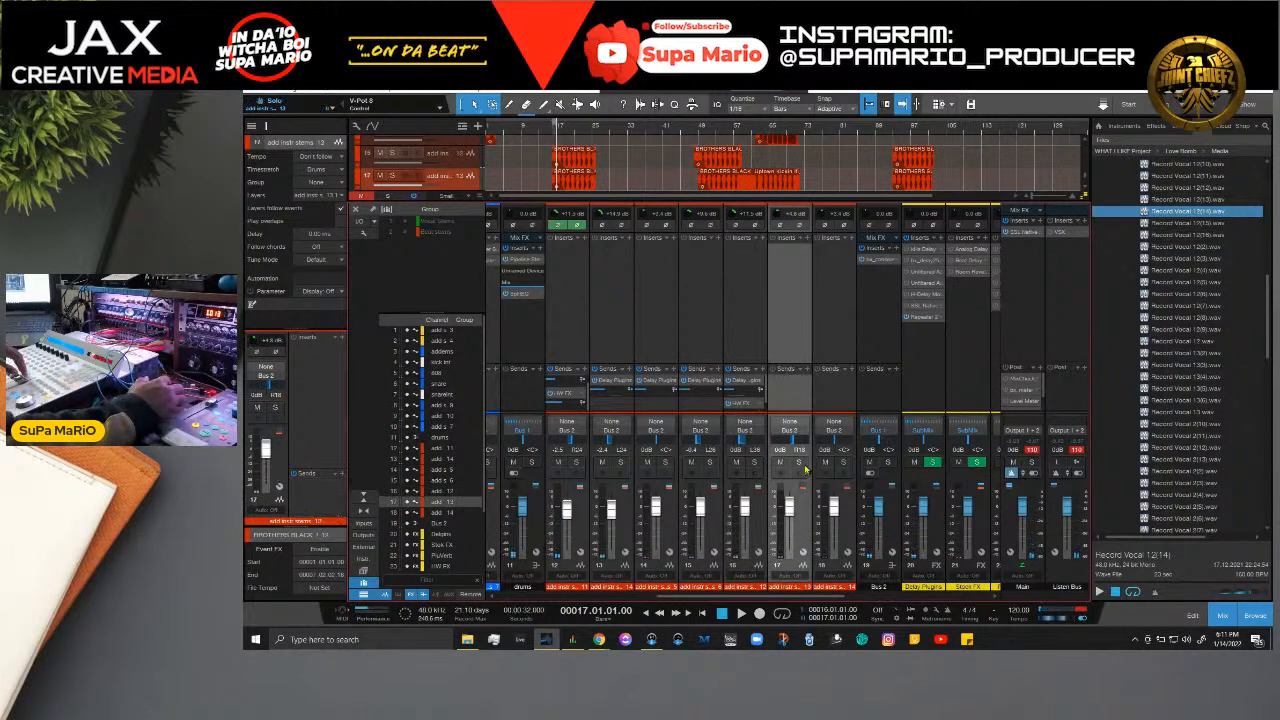
{"action": "left_click", "coordinate": [801, 462]}
{"action": "left_click", "coordinate": [752, 462]}
{"action": "key", "text": "space"}
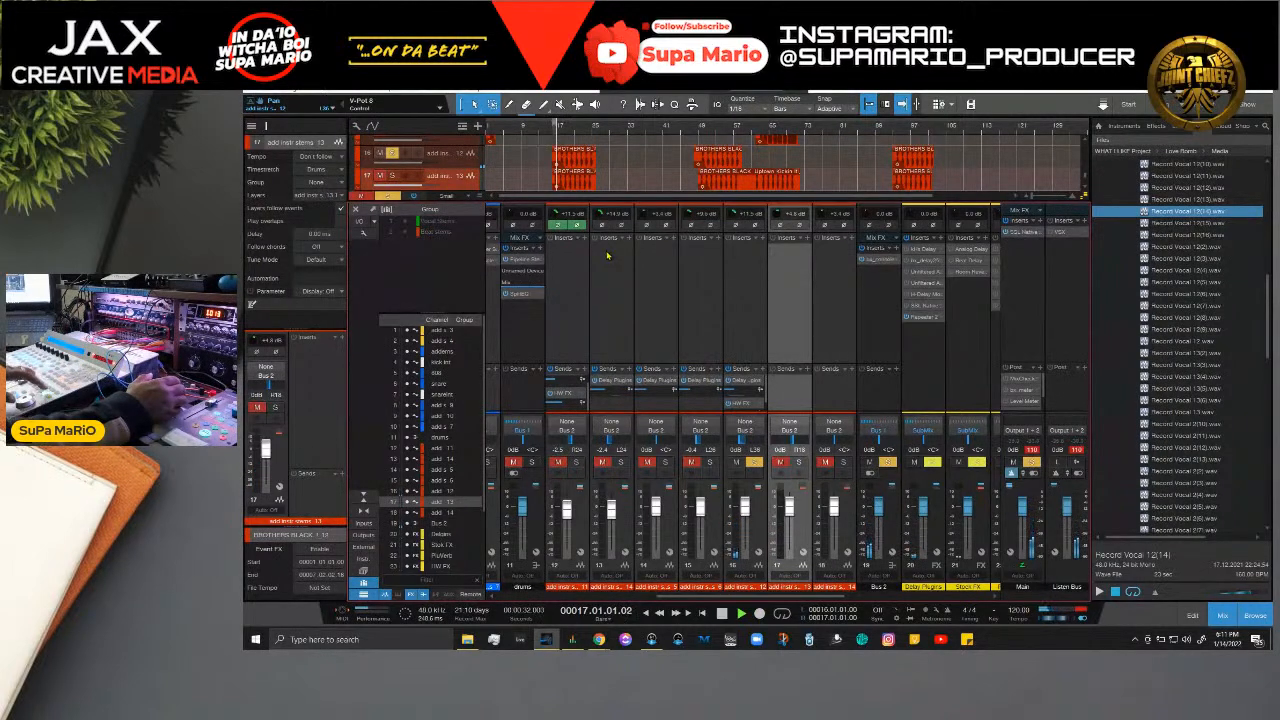
{"action": "key", "text": "space"}
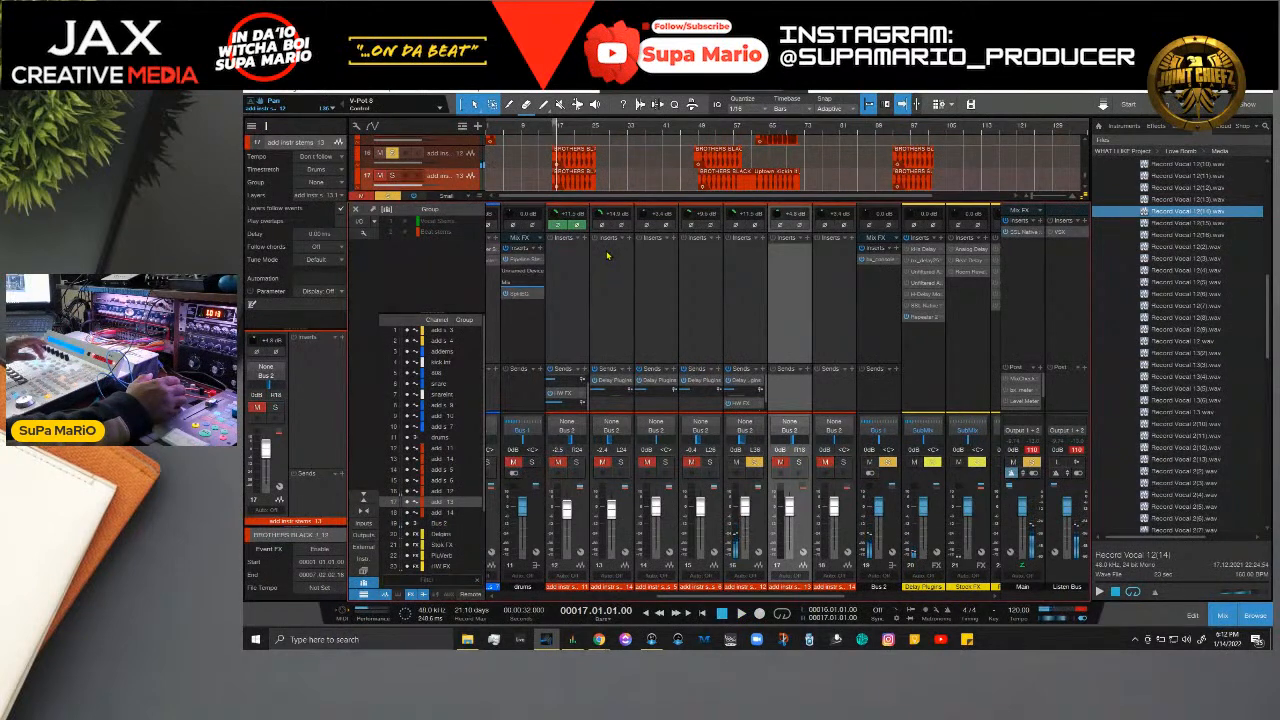
{"action": "key", "text": "s"}
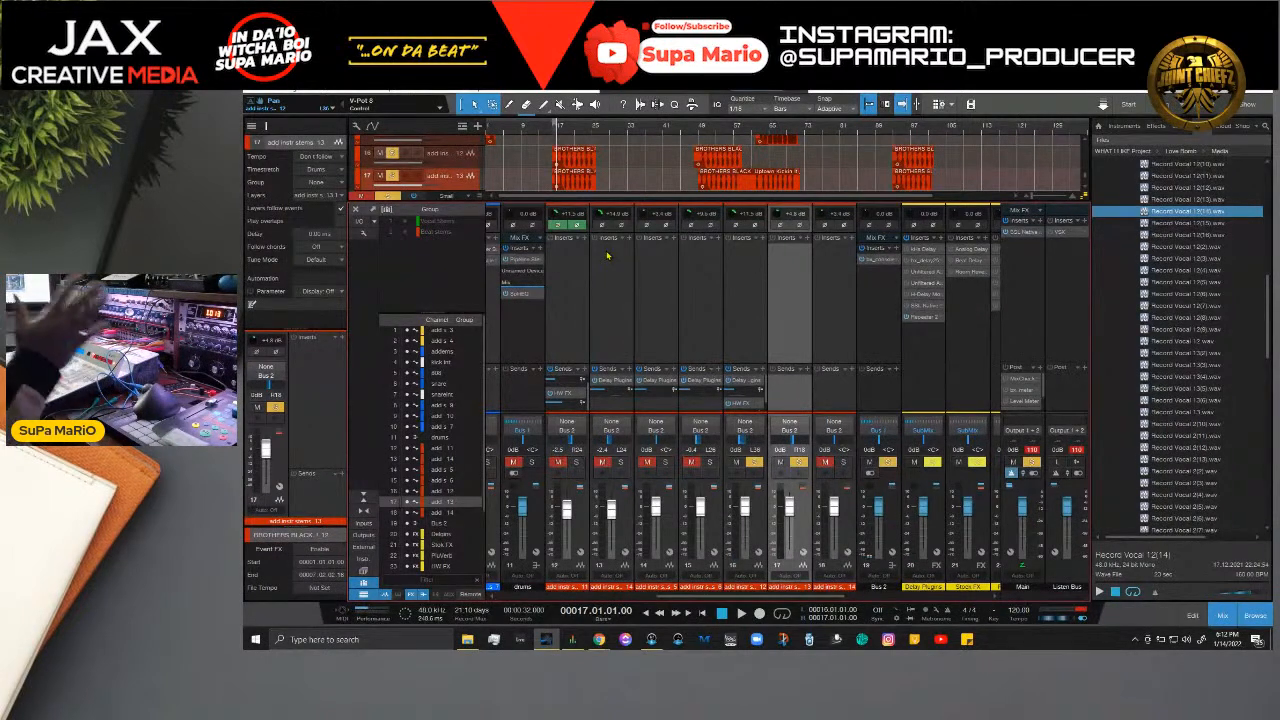
{"action": "key", "text": "s"}
{"action": "key", "text": "space"}
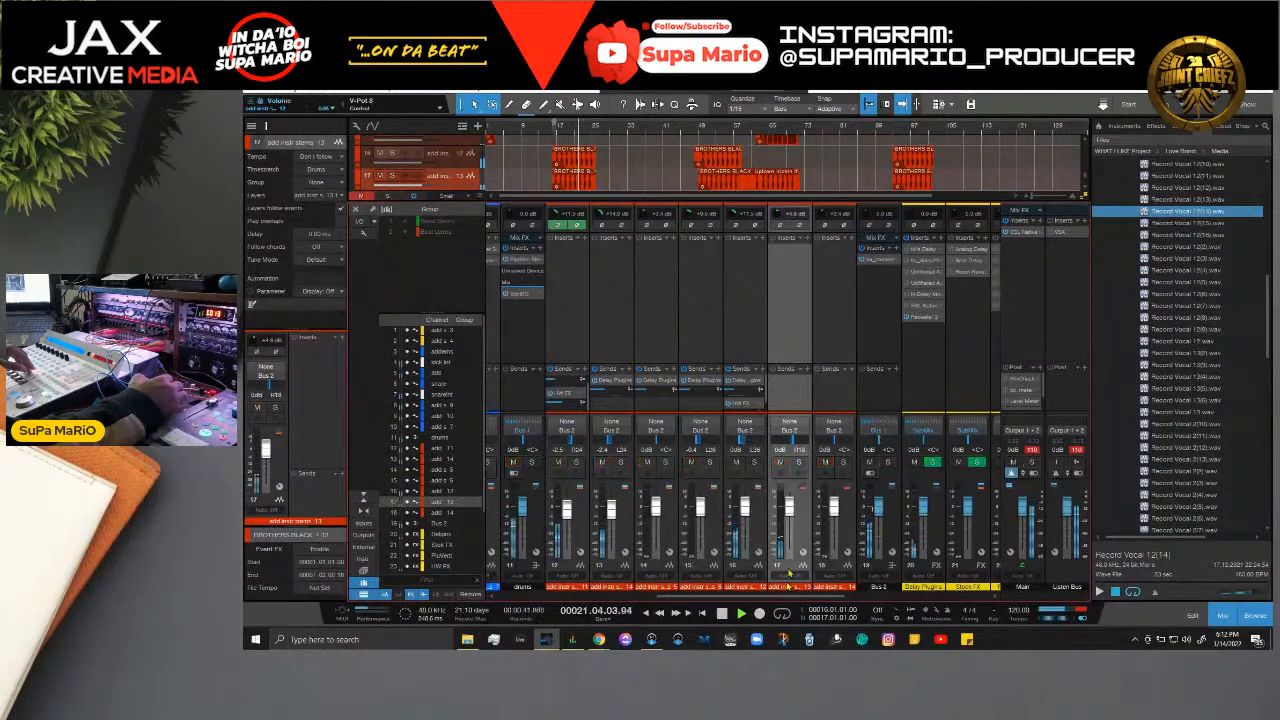
Step: Play the song from bar 1 and briefly solo add instr 14 to identify its part in the mix
{"action": "scroll", "coordinate": [803, 168], "scroll_direction": "down", "scroll_amount": 2}
{"action": "scroll", "coordinate": [806, 166], "scroll_direction": "up", "scroll_amount": 1}
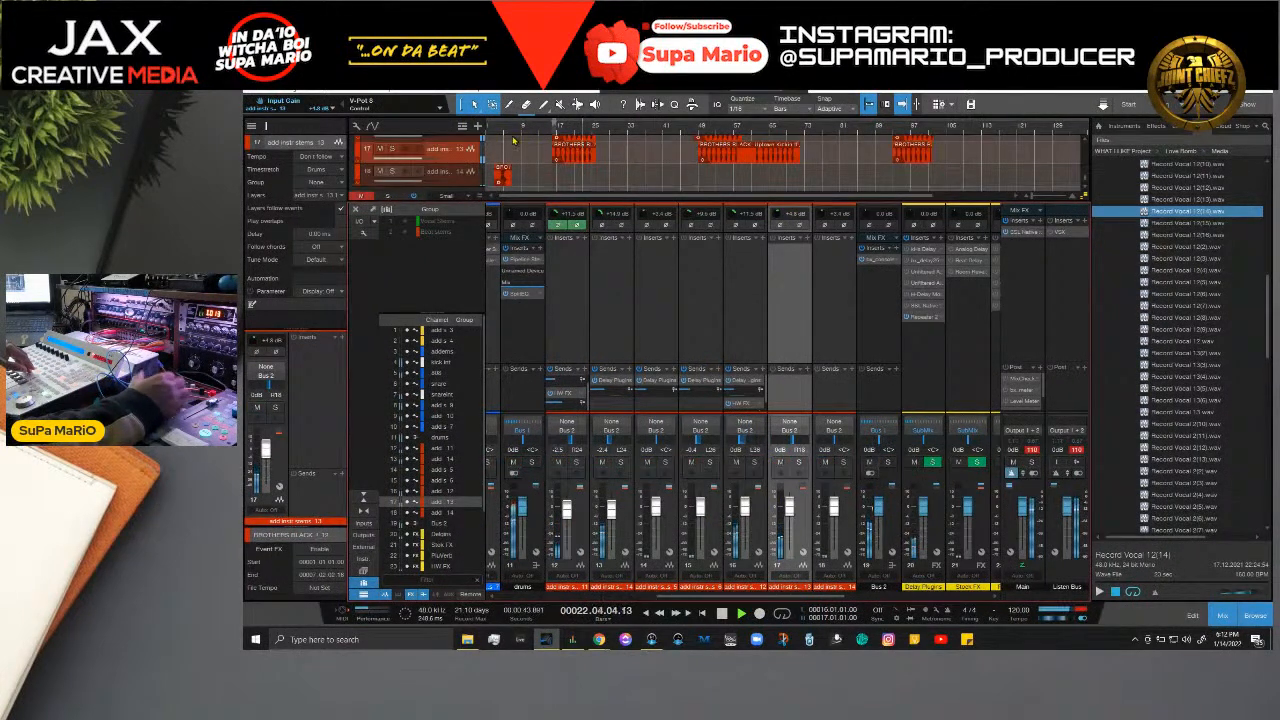
{"action": "key", "text": "space"}
{"action": "key", "text": "KP_Subtract"}
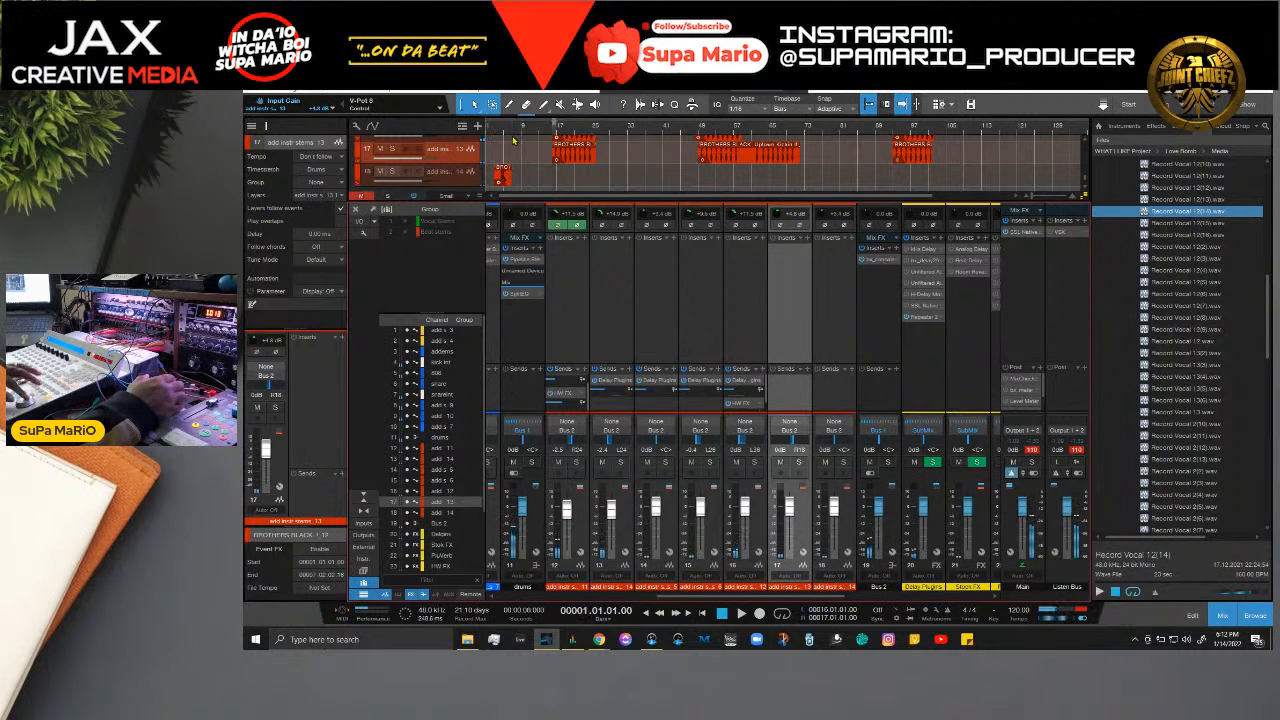
{"action": "key", "text": "space"}
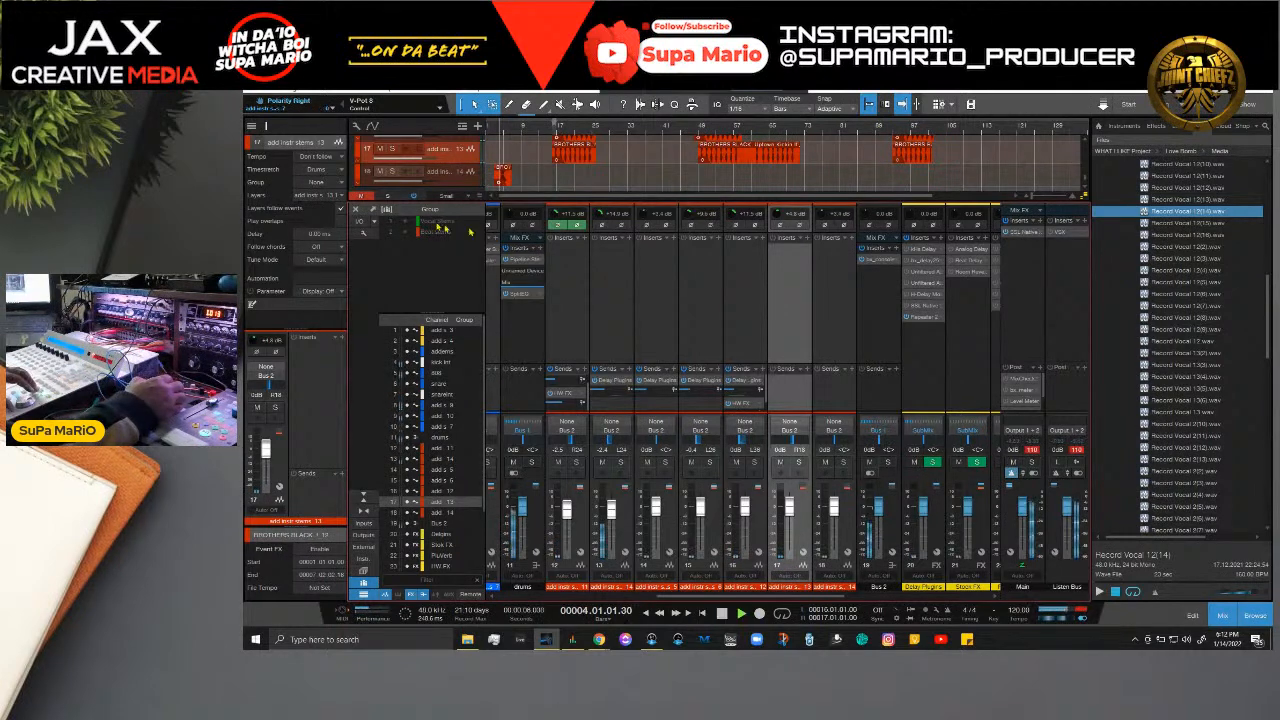
{"action": "left_click", "coordinate": [391, 171]}
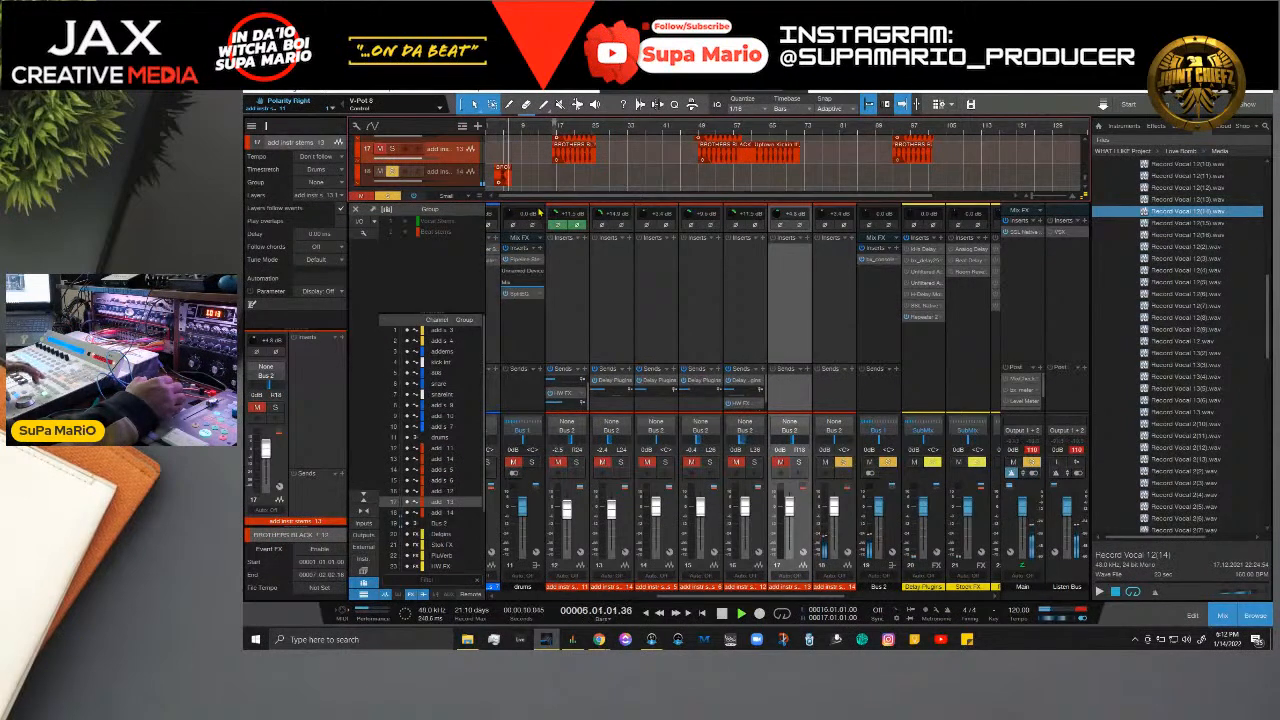
{"action": "left_click", "coordinate": [843, 462]}
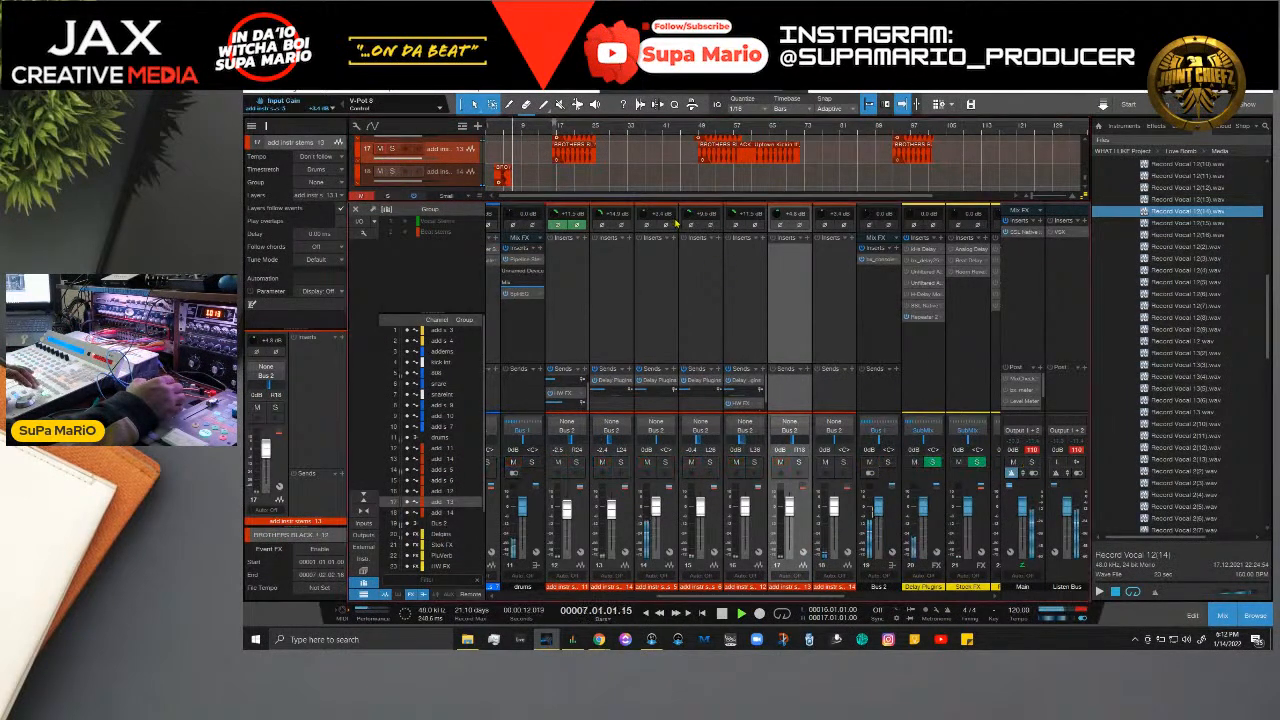
{"action": "scroll", "coordinate": [646, 178], "scroll_direction": "up", "scroll_amount": 2}
{"action": "scroll", "coordinate": [646, 178], "scroll_direction": "up", "scroll_amount": 1}
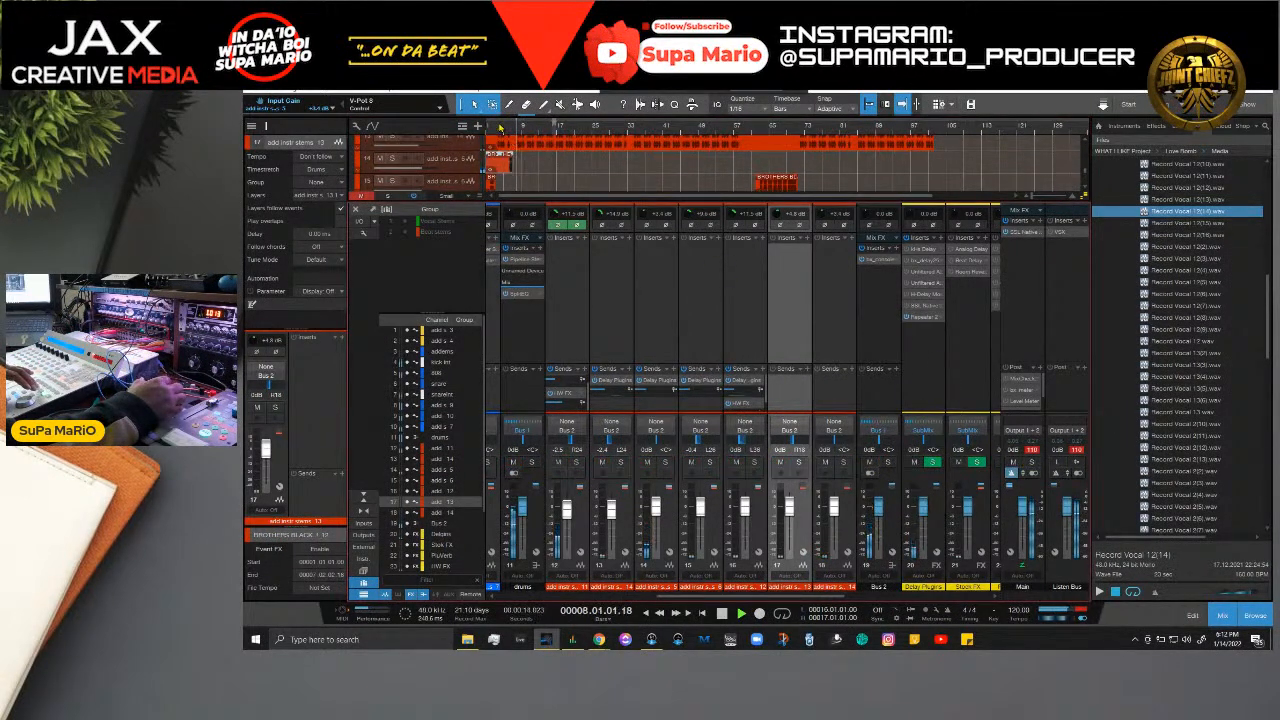
Step: Solo add instr 5, select its mixer channel, and audition the part before stopping playback
{"action": "left_click", "coordinate": [392, 158]}
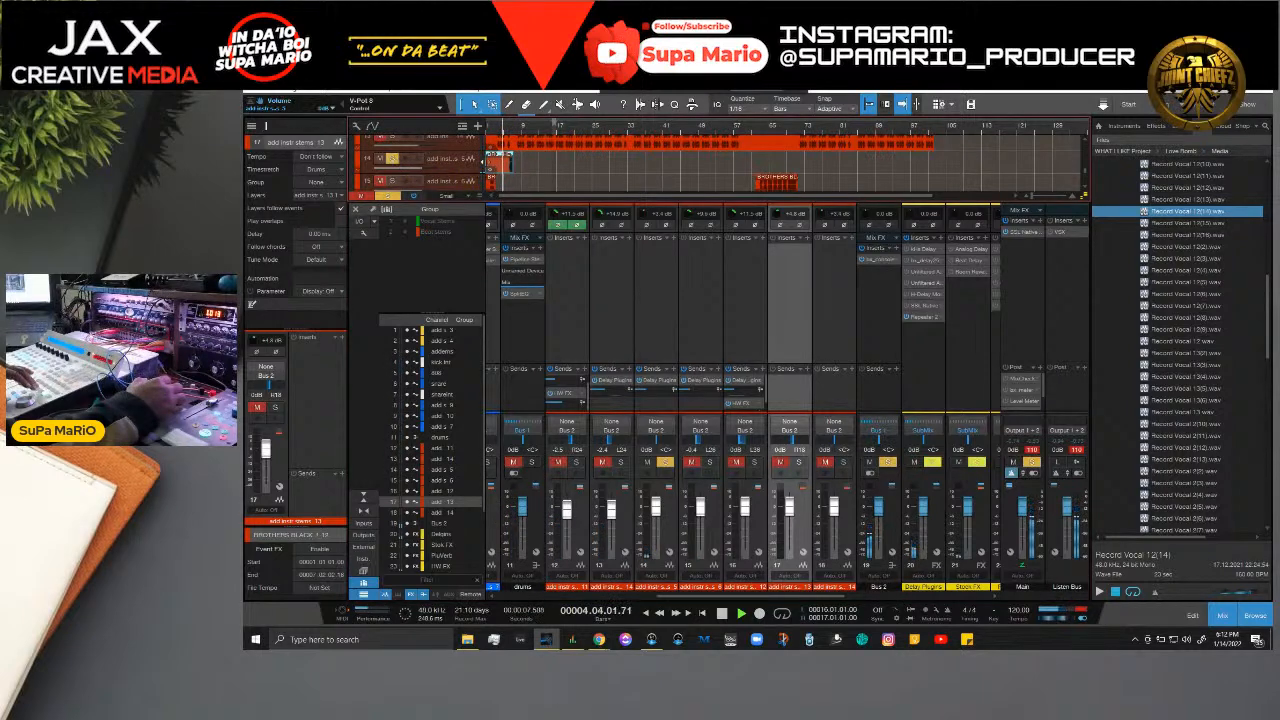
{"action": "left_click", "coordinate": [645, 474]}
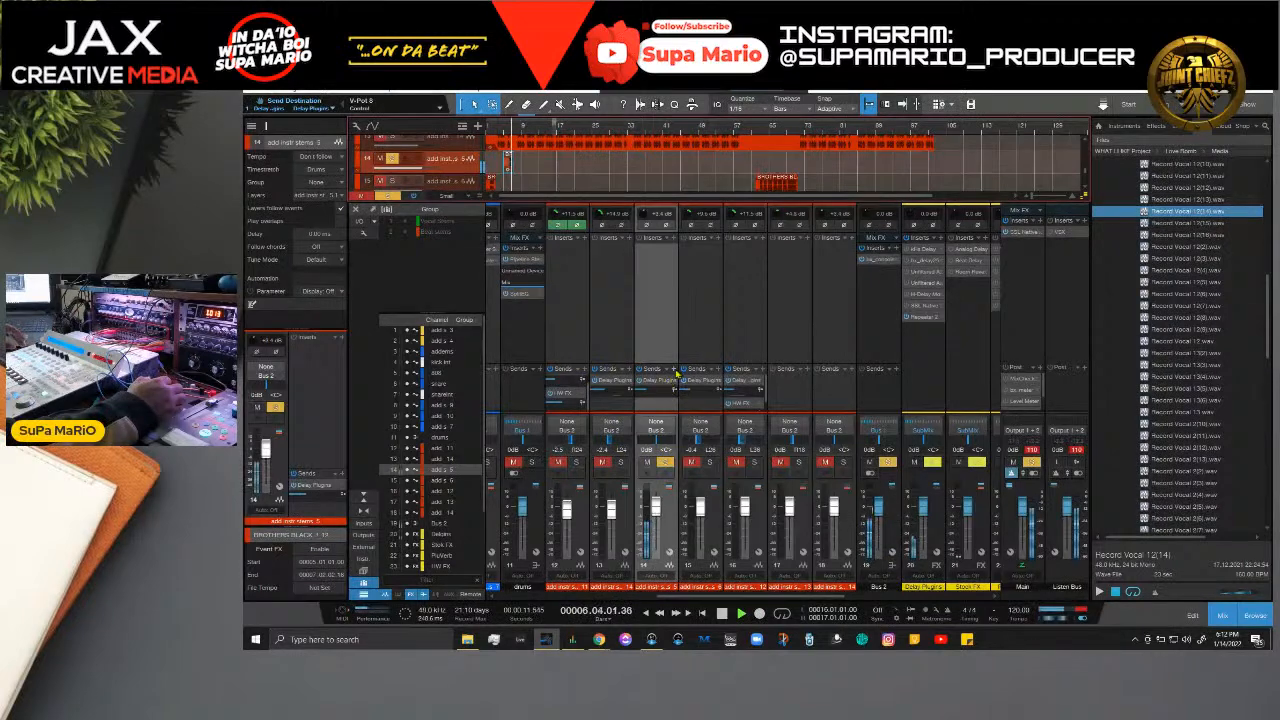
{"action": "key", "text": "space"}
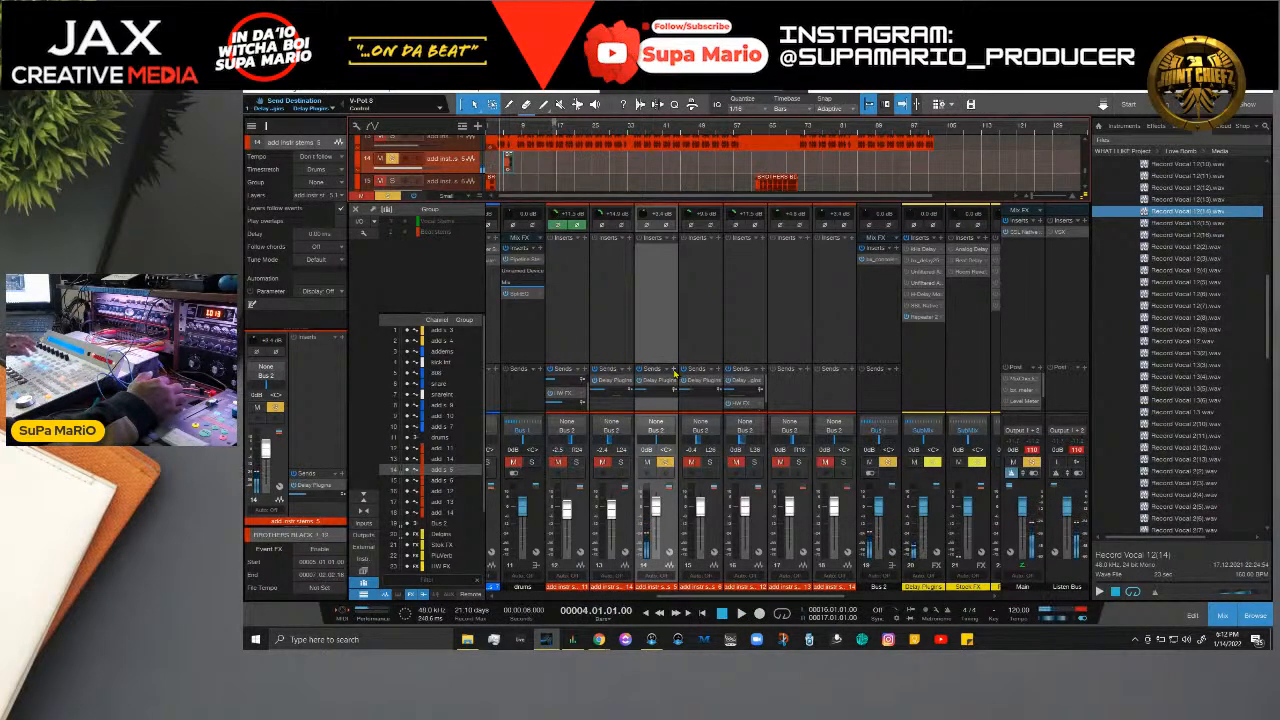
Step: Add an HW FX send to add instr 5 and adjust its level while playing the soloed track from bar 4
{"action": "left_click", "coordinate": [674, 372]}
{"action": "left_click", "coordinate": [718, 323]}
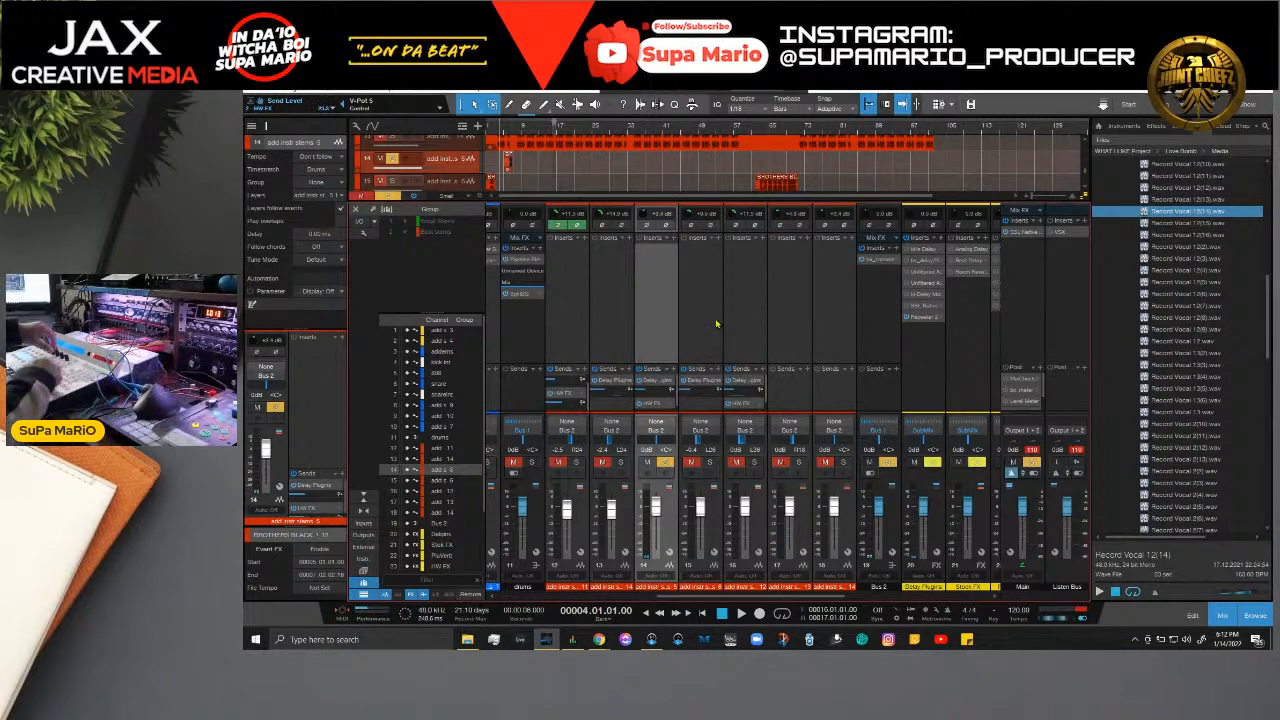
{"action": "key", "text": "space"}
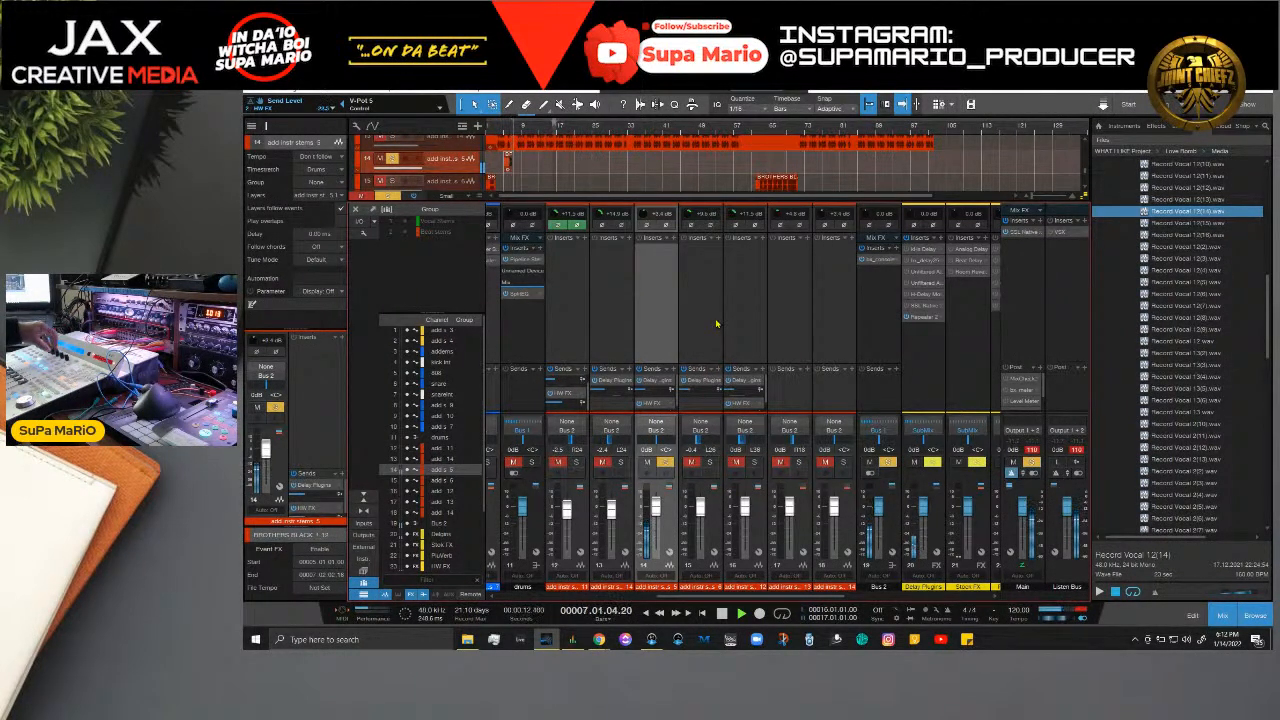
{"action": "key", "text": "space"}
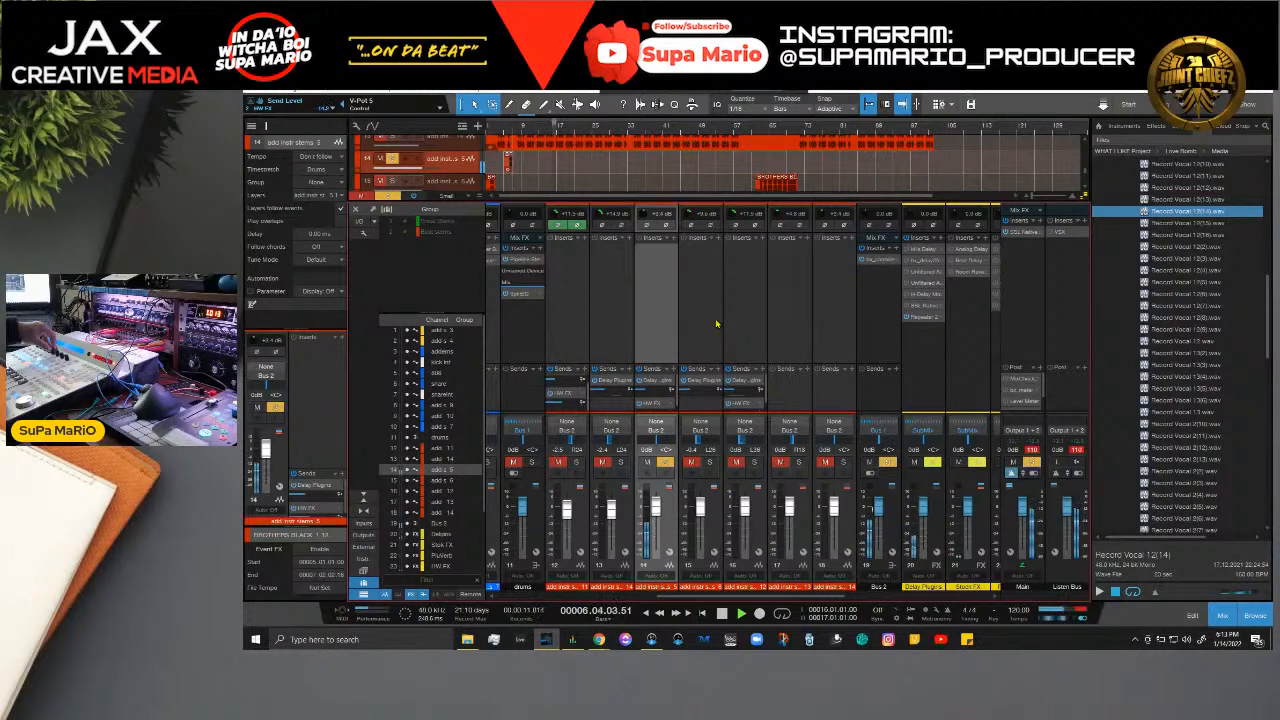
Step: Replay the mix from bar 4 while reviewing the stem channels in the mixer and the track arrangement
{"action": "key", "text": "space"}
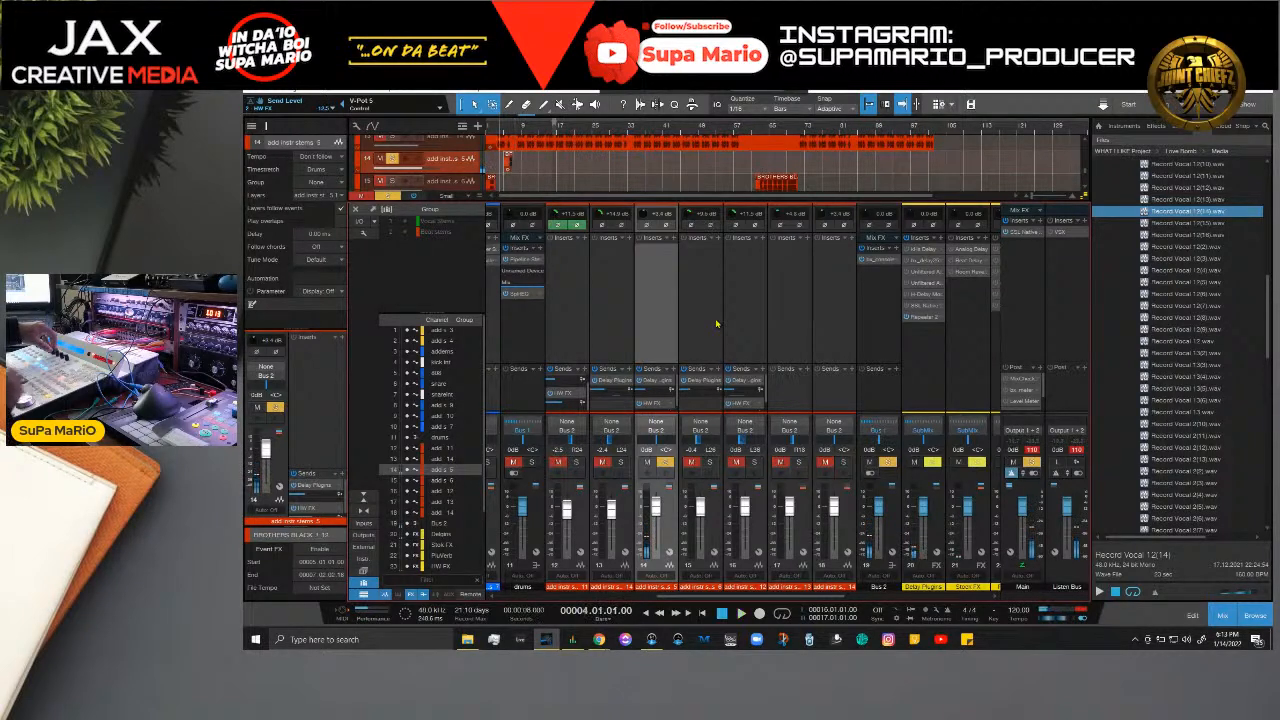
{"action": "key", "text": "space"}
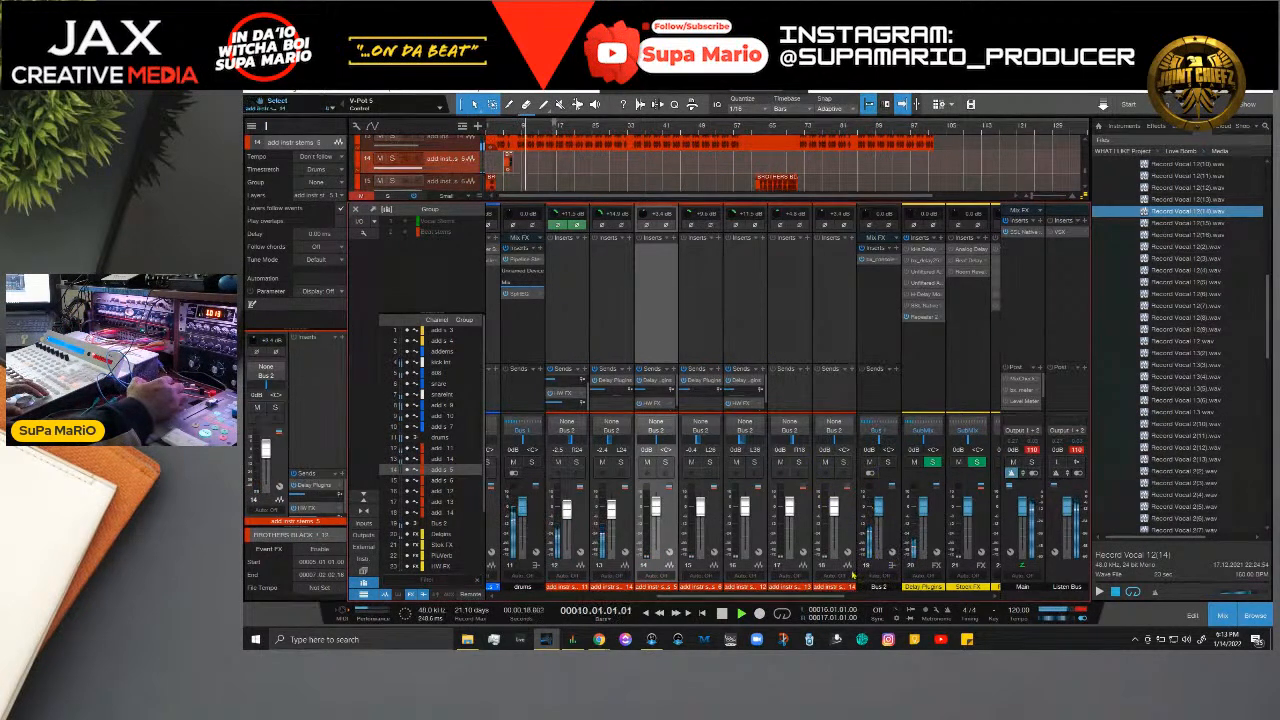
{"action": "scroll", "coordinate": [815, 290], "scroll_direction": "up", "scroll_amount": 1}
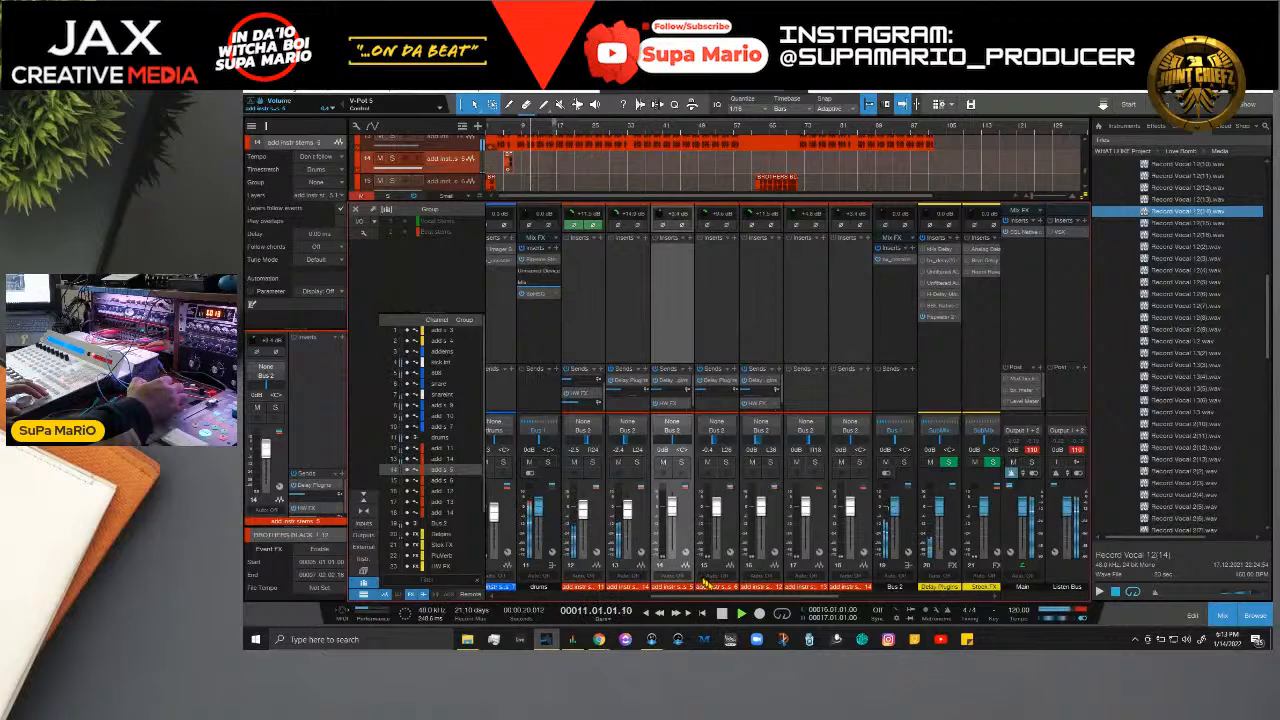
{"action": "scroll", "coordinate": [705, 312], "scroll_direction": "up", "scroll_amount": 1}
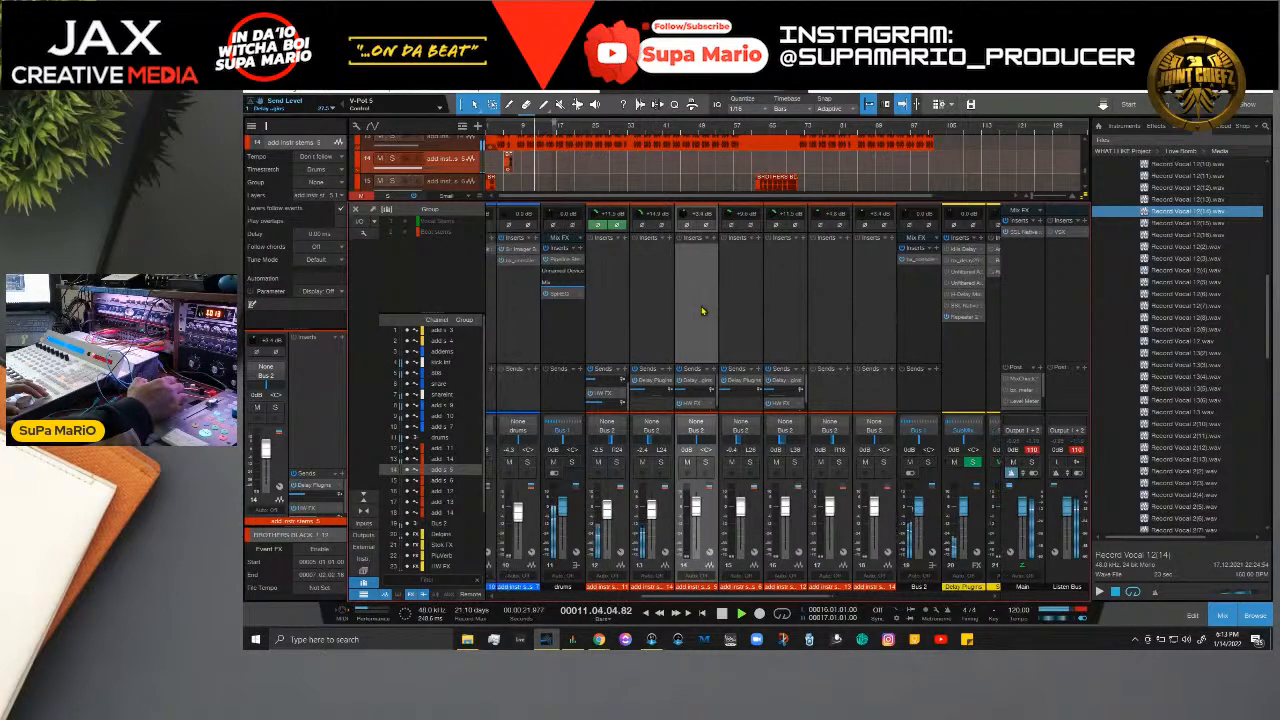
{"action": "key", "text": "F3"}
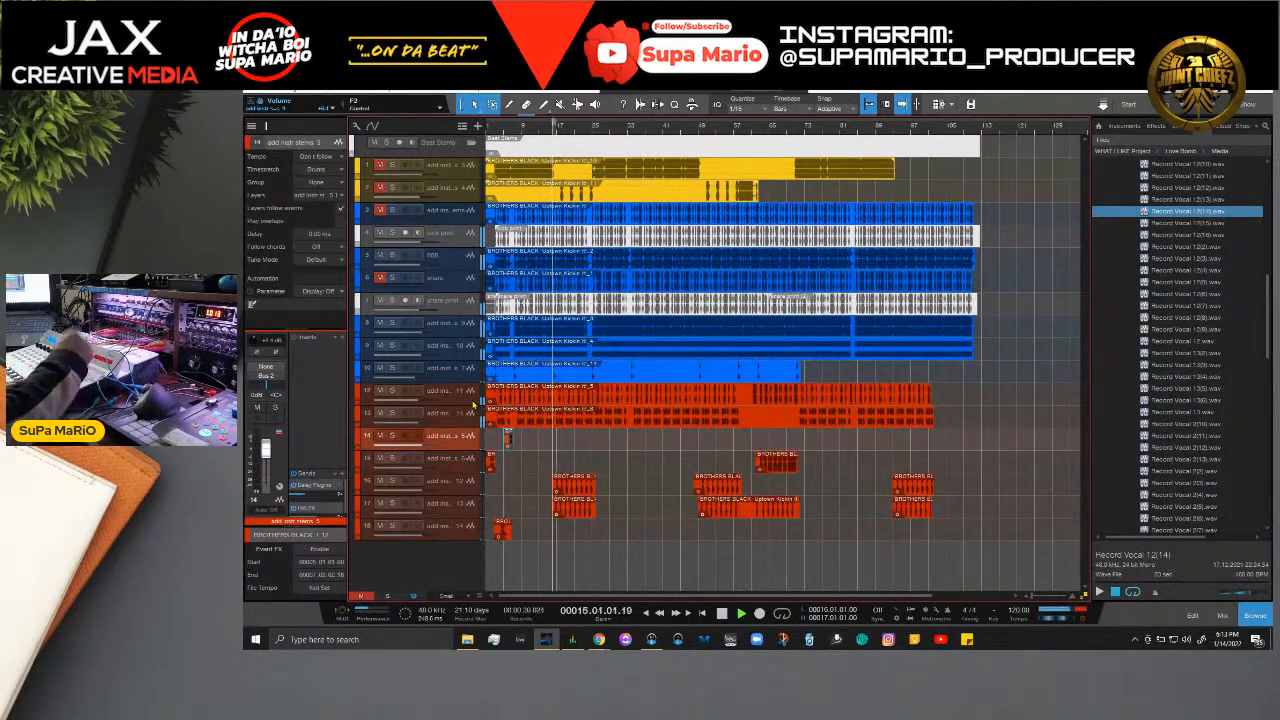
{"action": "key", "text": "F3"}
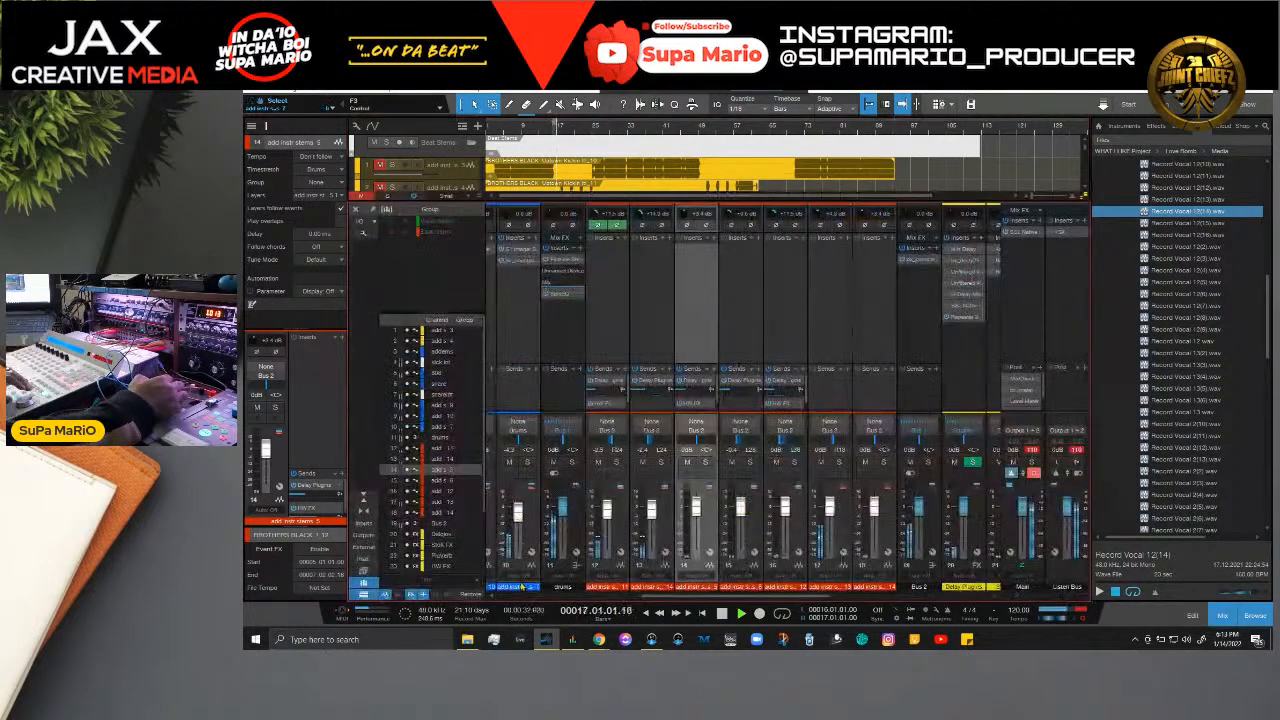
Step: Rename the Bus 2 channel to "samples"
{"action": "left_click", "coordinate": [931, 527]}
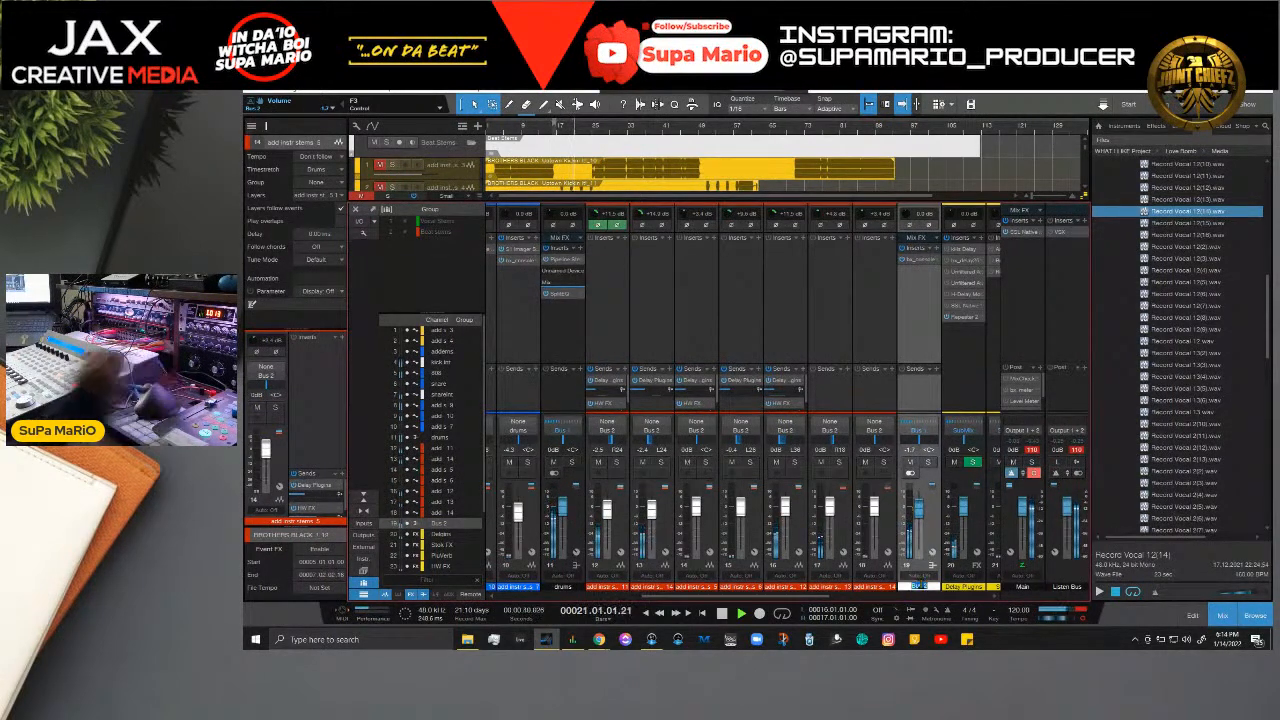
{"action": "key", "text": "Return"}
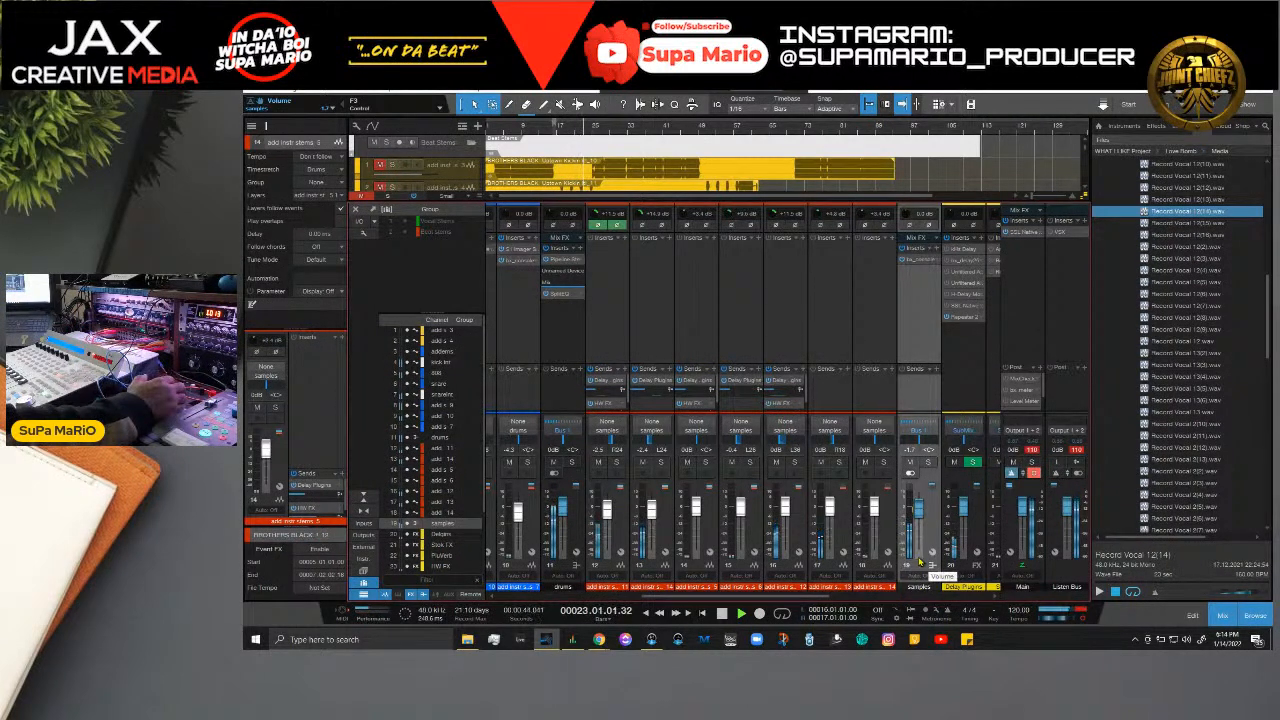
{"action": "left_click", "coordinate": [948, 553]}
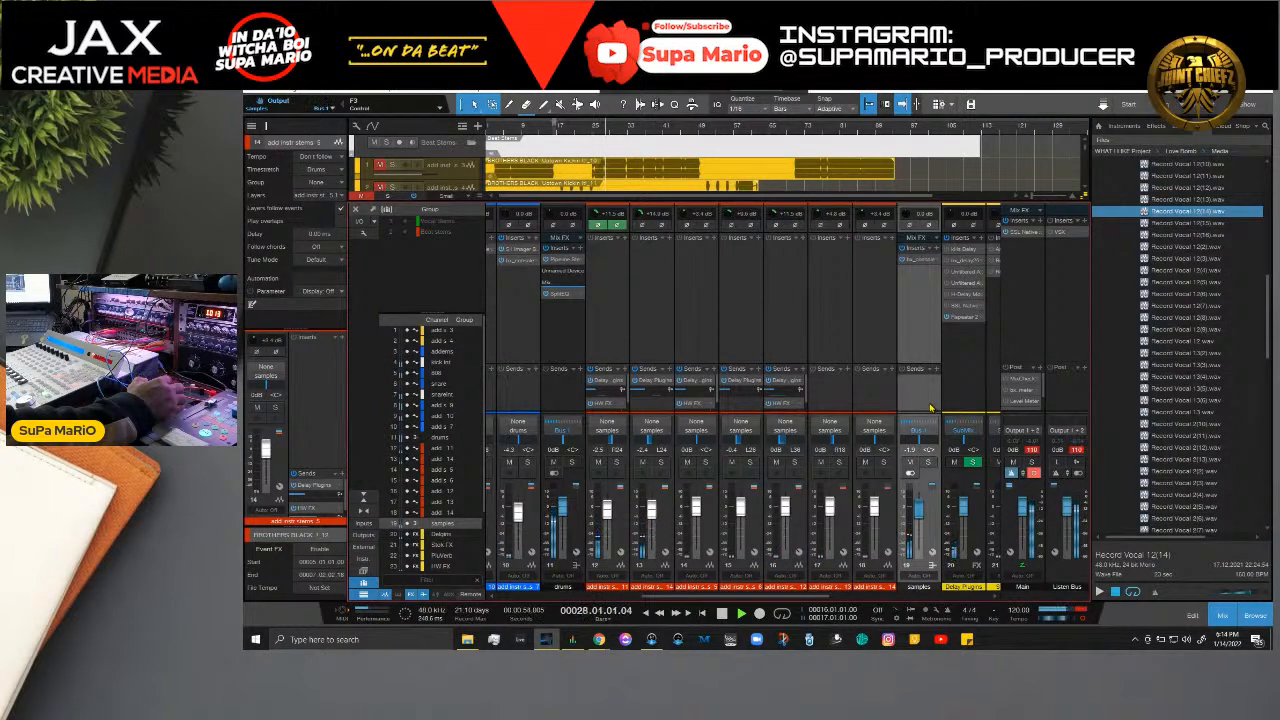
Step: Stop playback and insert the SSL Native Bus Compressor 2 on the samples bus after its console plugin
{"action": "key", "text": "space"}
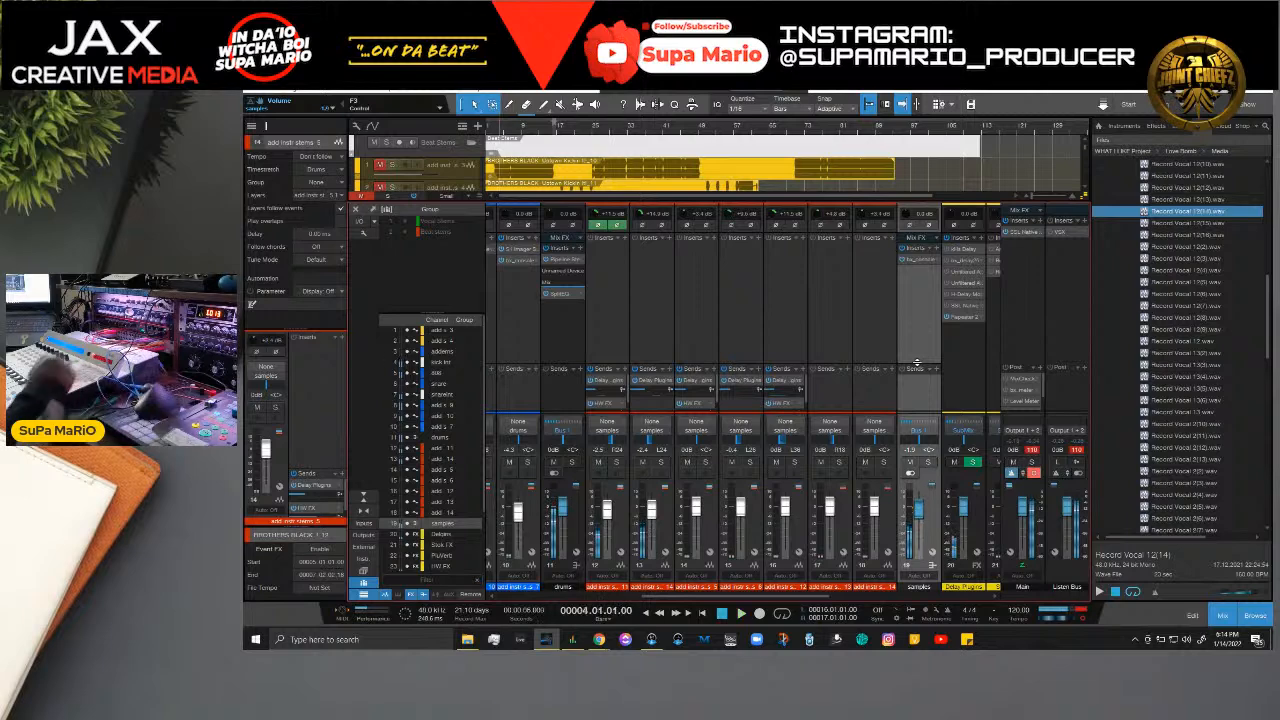
{"action": "left_click", "coordinate": [942, 256]}
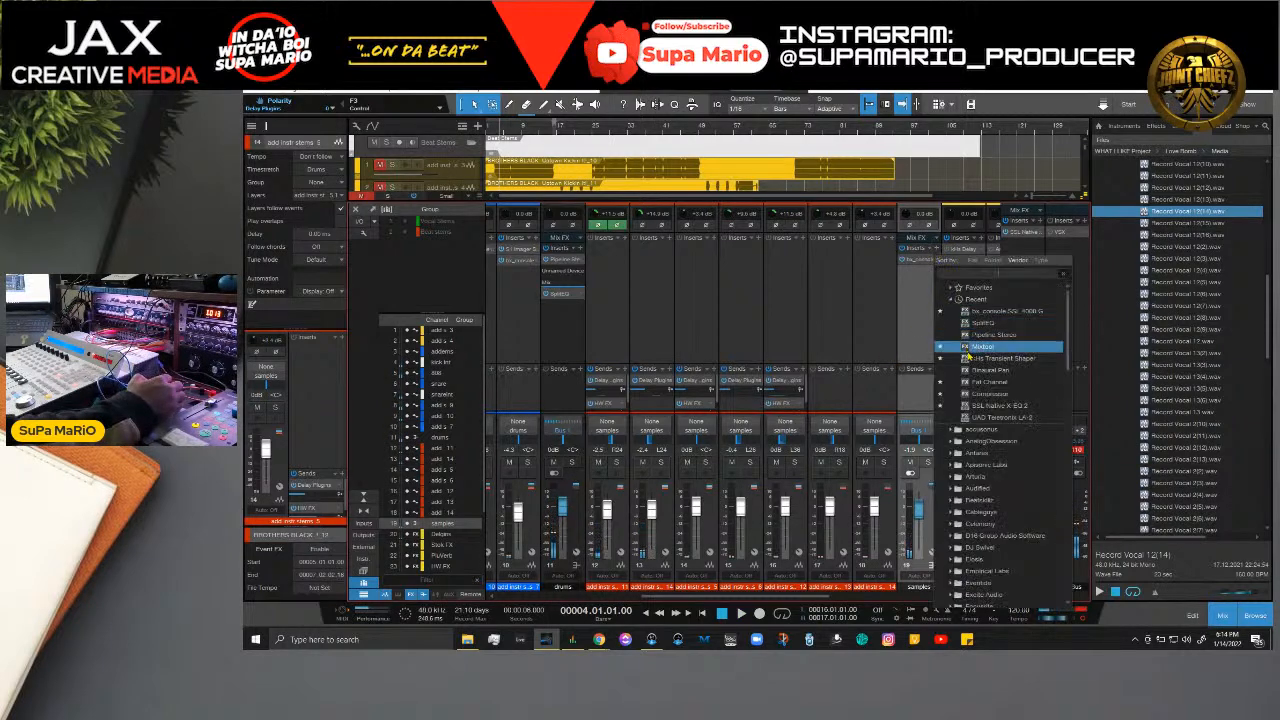
{"action": "type", "text": "ssl"}
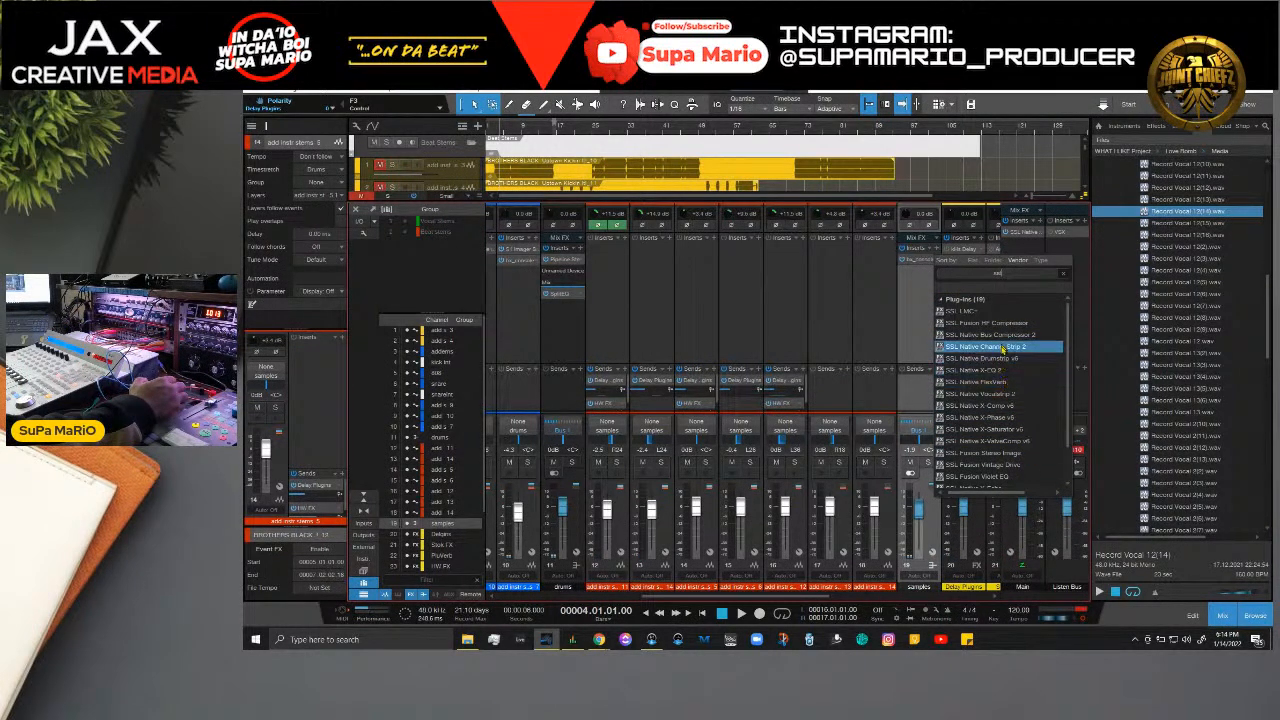
{"action": "scroll", "coordinate": [1002, 348], "scroll_direction": "down", "scroll_amount": 1}
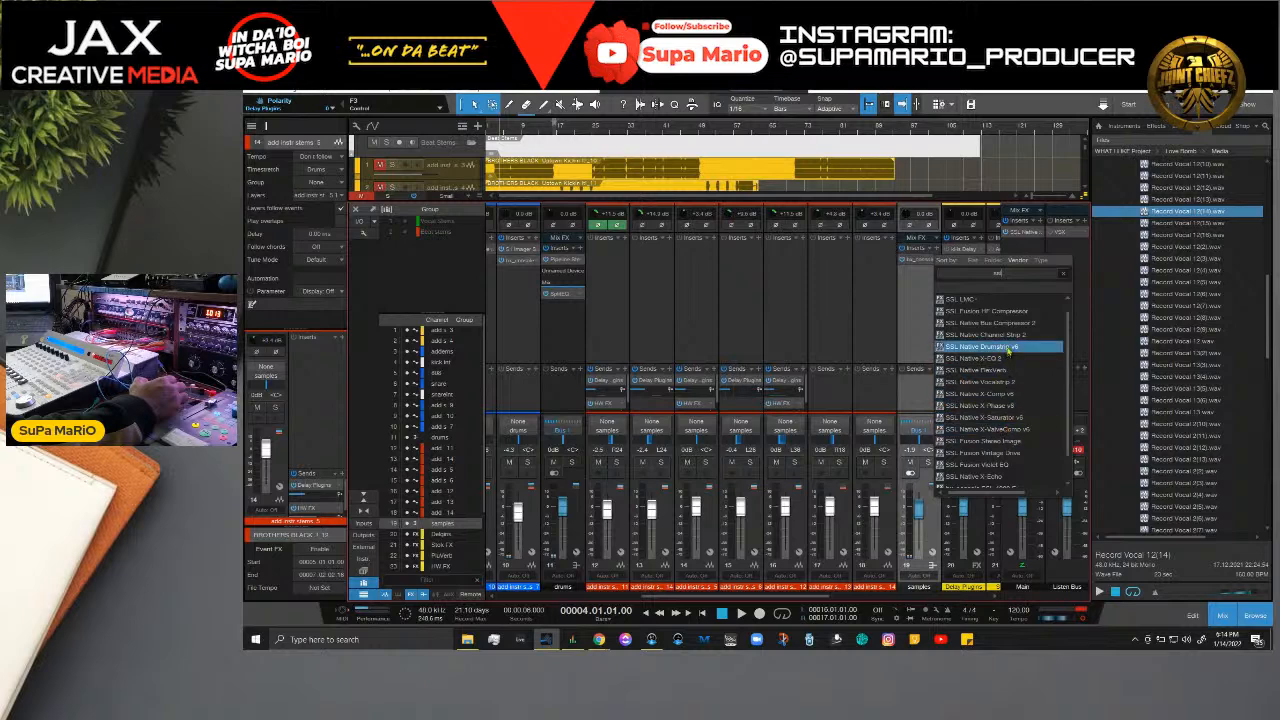
{"action": "left_click", "coordinate": [1000, 323]}
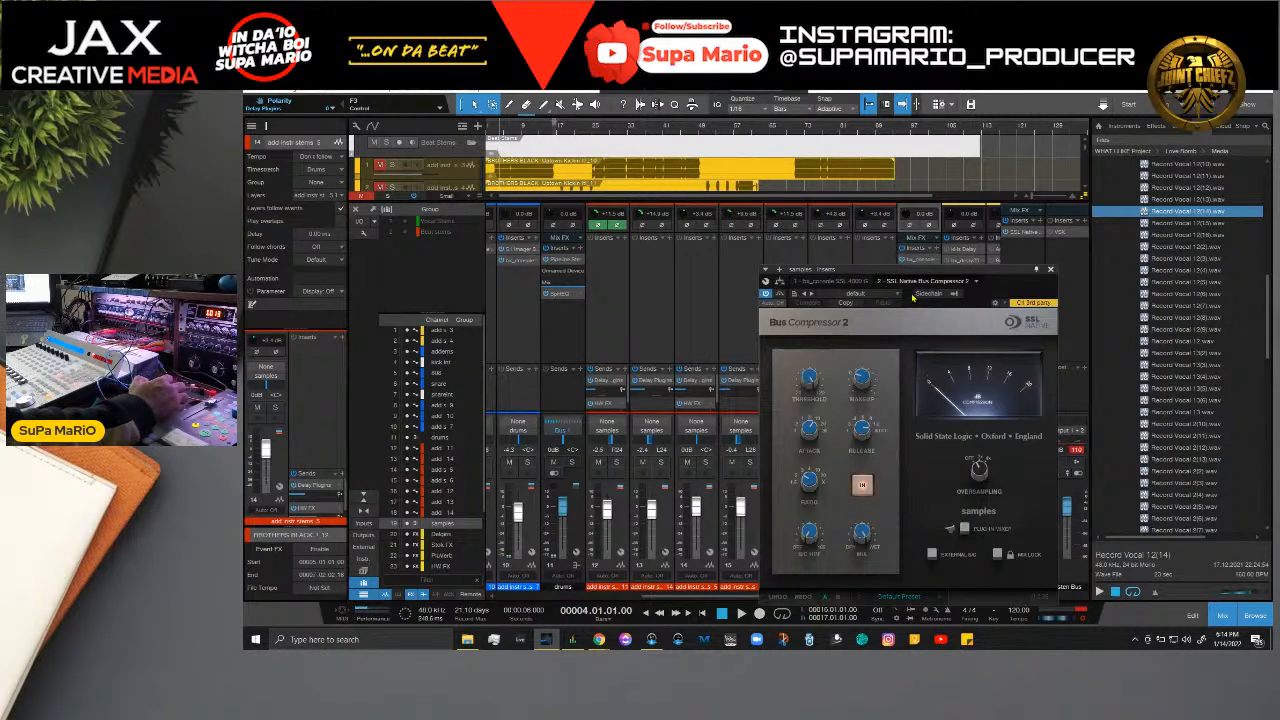
{"action": "left_click_drag", "start_coordinate": [918, 277], "coordinate": [806, 219]}
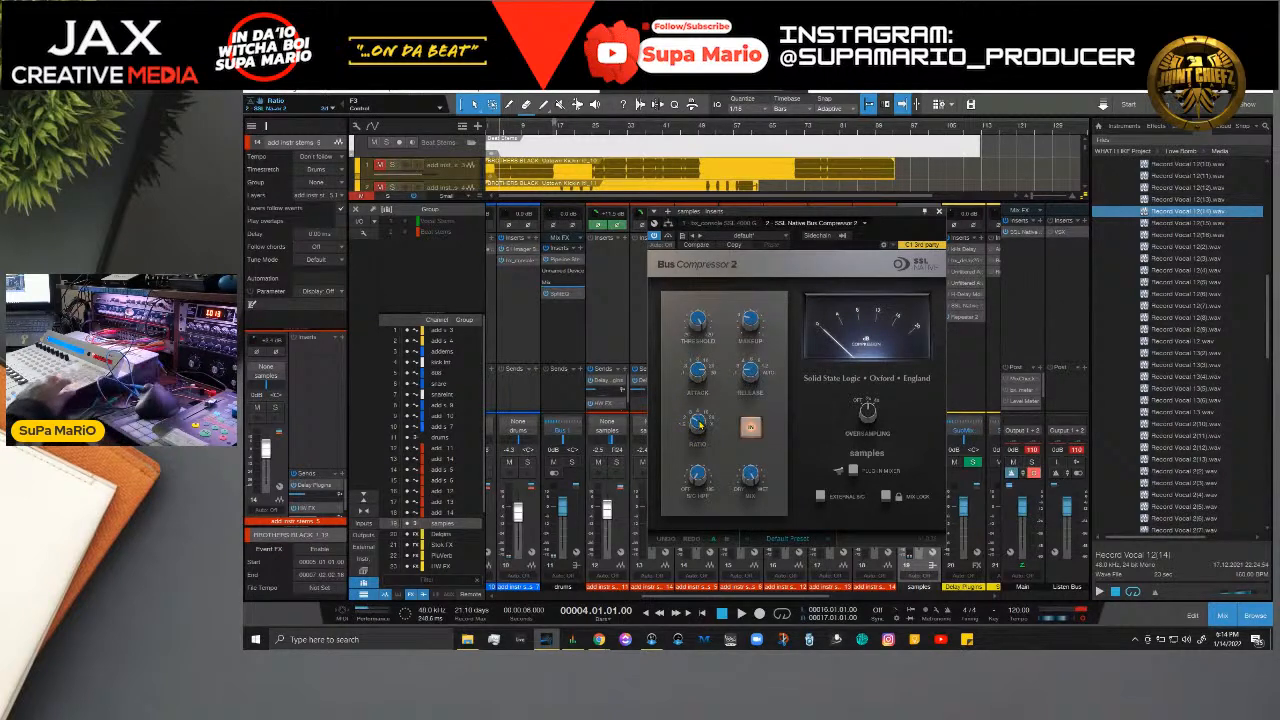
Step: Adjust the samples bus compressor's sidechain high-pass filter, threshold, dry/wet mix and makeup gain while the song plays
{"action": "key", "text": "space"}
{"action": "mouse_move", "coordinate": [703, 484]}
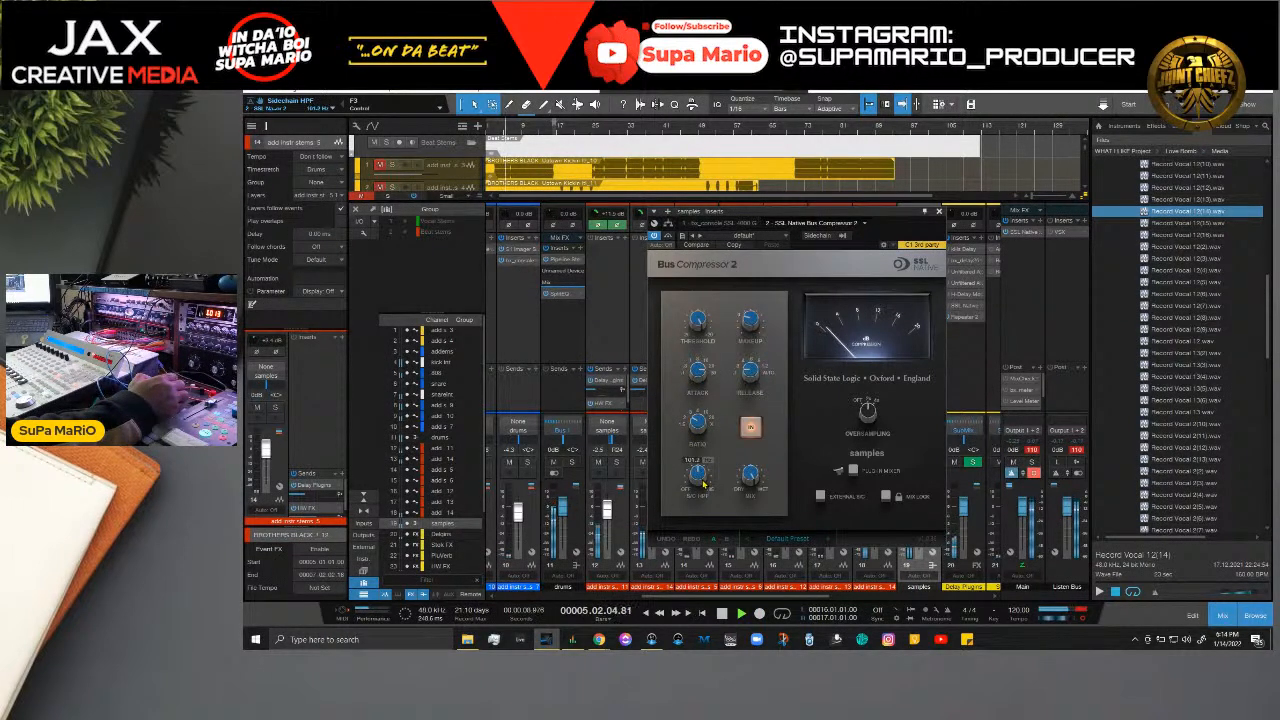
{"action": "left_click_drag", "start_coordinate": [701, 476], "coordinate": [705, 437]}
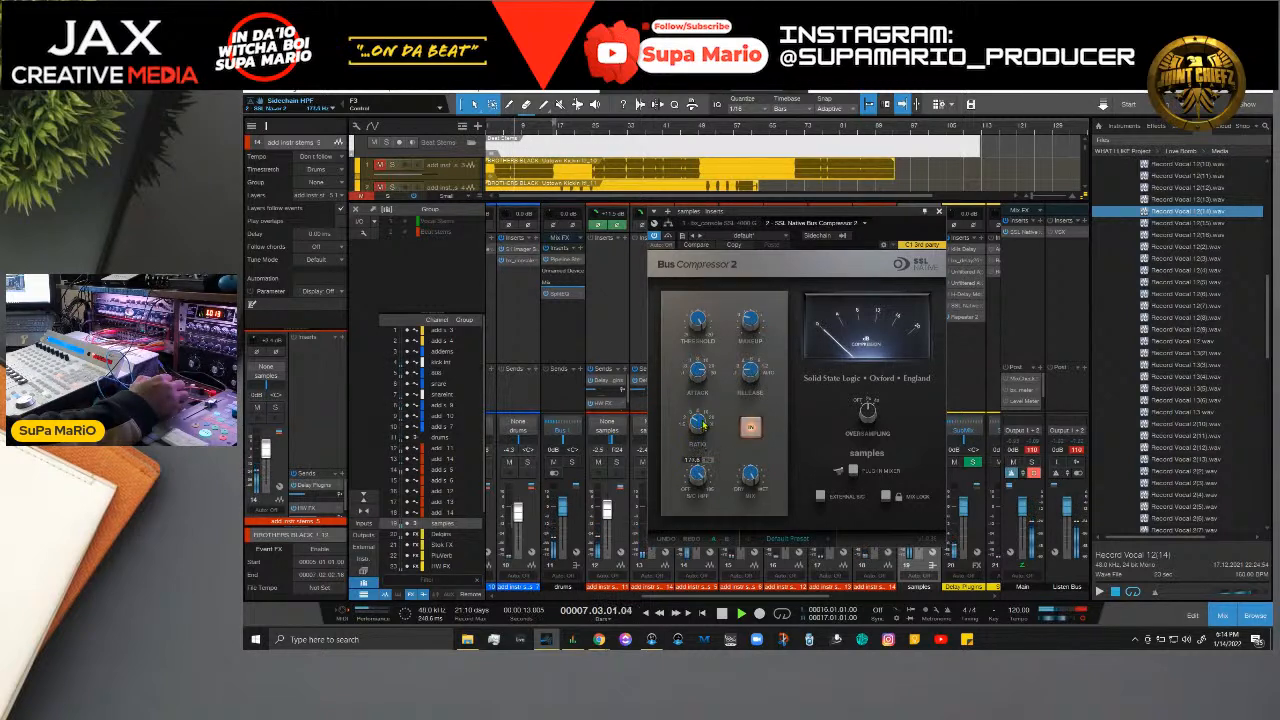
{"action": "mouse_move", "coordinate": [699, 322]}
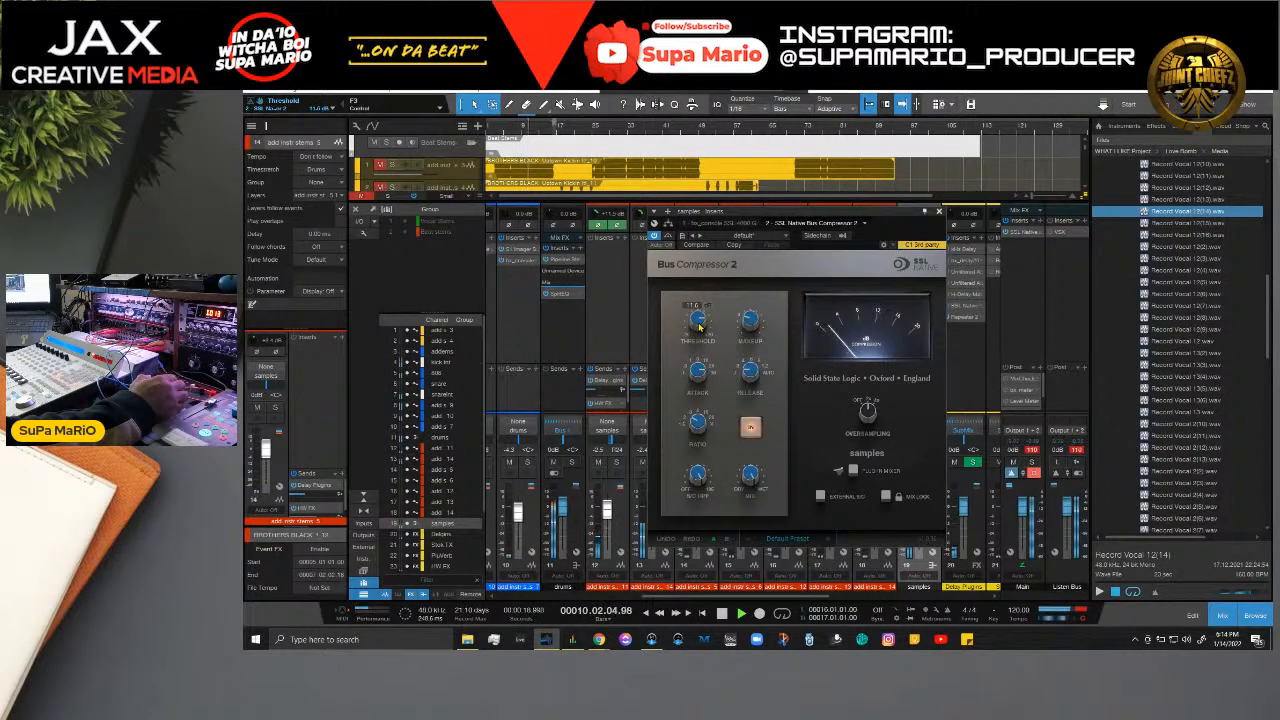
{"action": "mouse_move", "coordinate": [750, 484]}
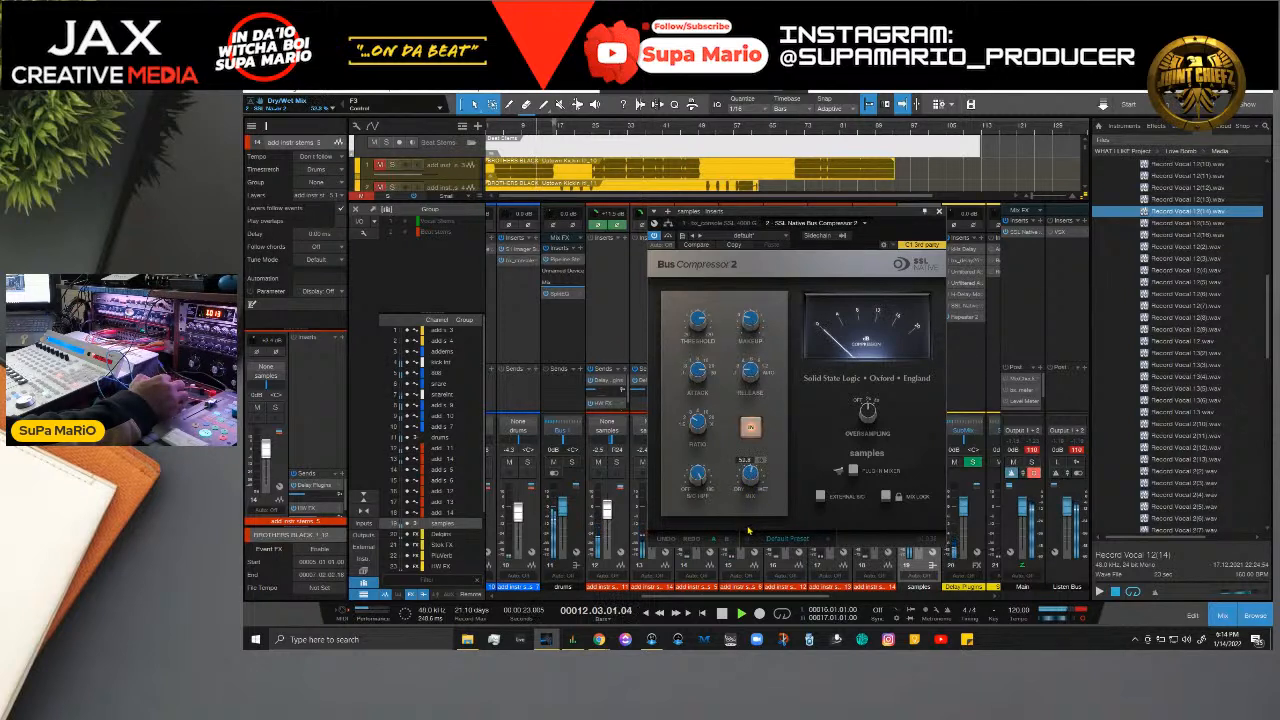
{"action": "mouse_move", "coordinate": [758, 320]}
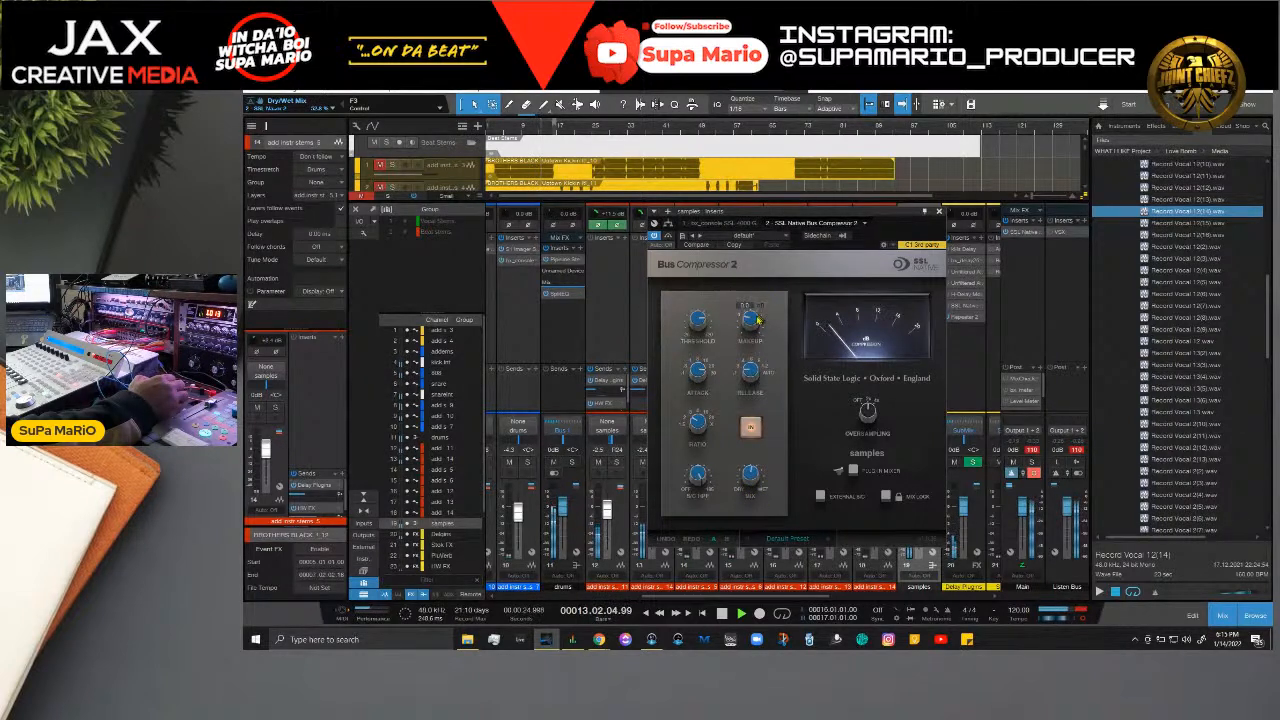
Step: Compare the samples bus with the compressor bypassed and engaged, leave it engaged and close the plugin
{"action": "left_click", "coordinate": [751, 424]}
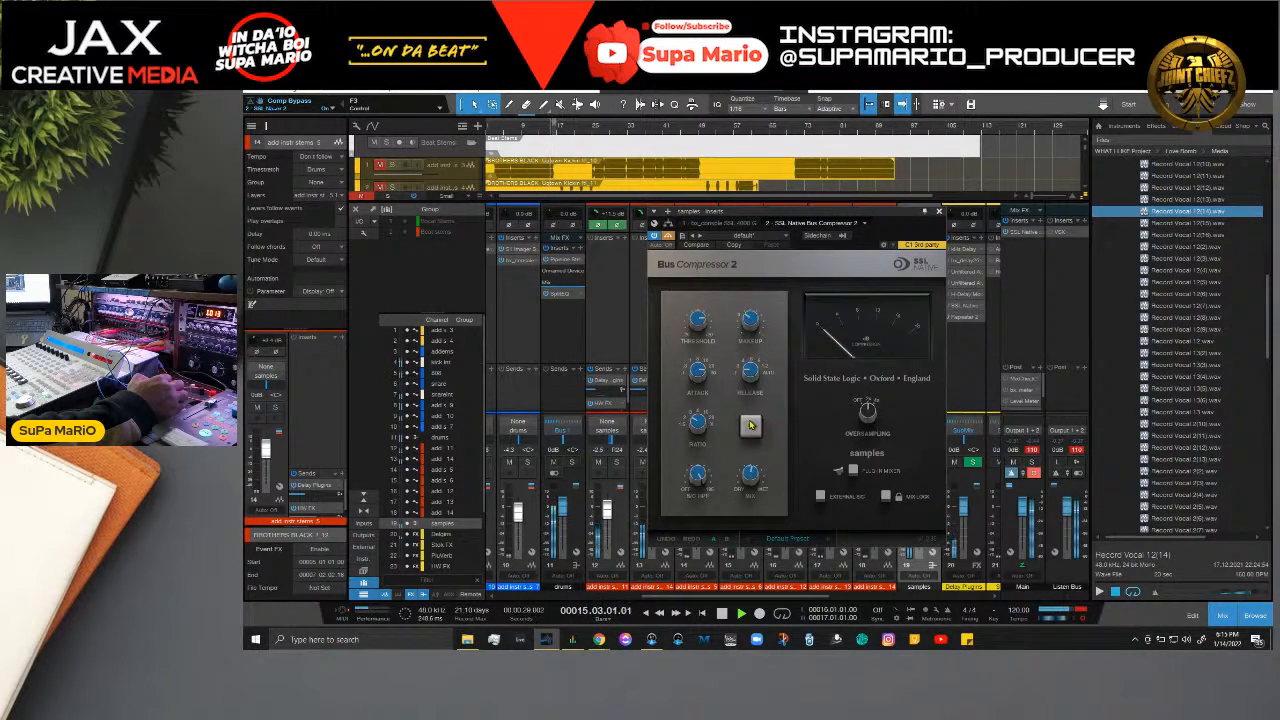
{"action": "left_click", "coordinate": [751, 424]}
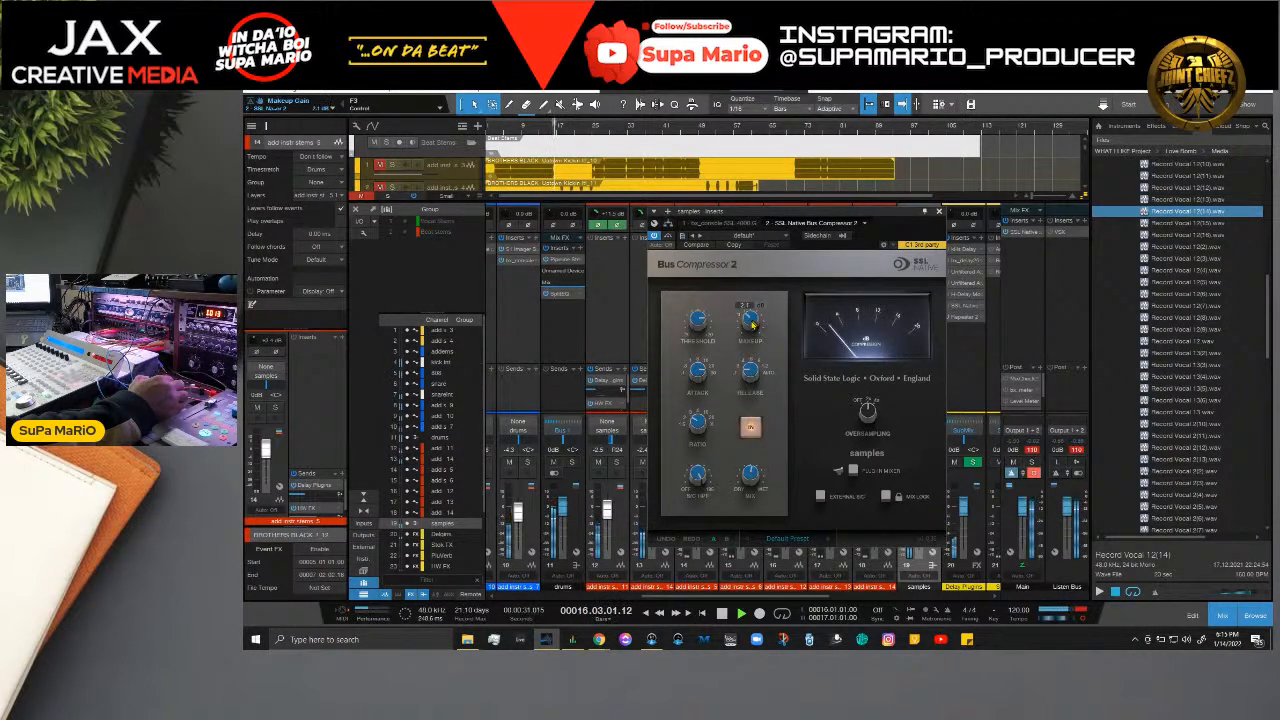
{"action": "left_click", "coordinate": [752, 427]}
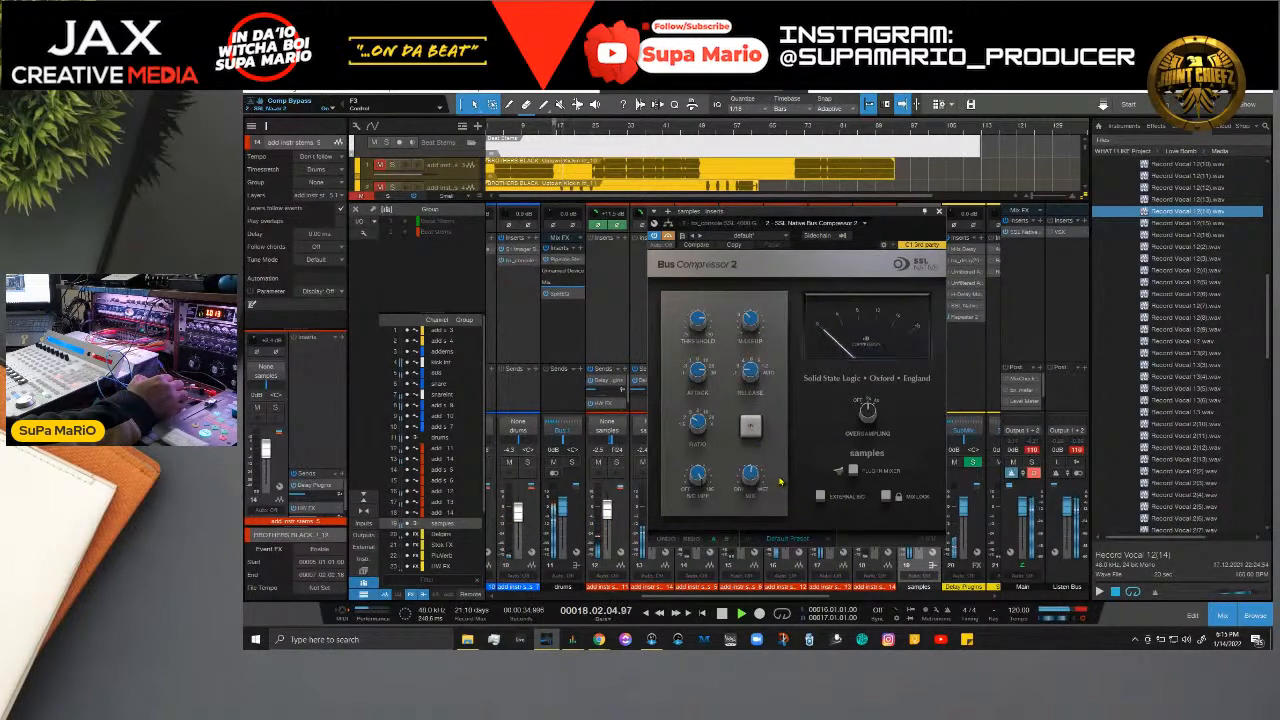
{"action": "left_click", "coordinate": [752, 429]}
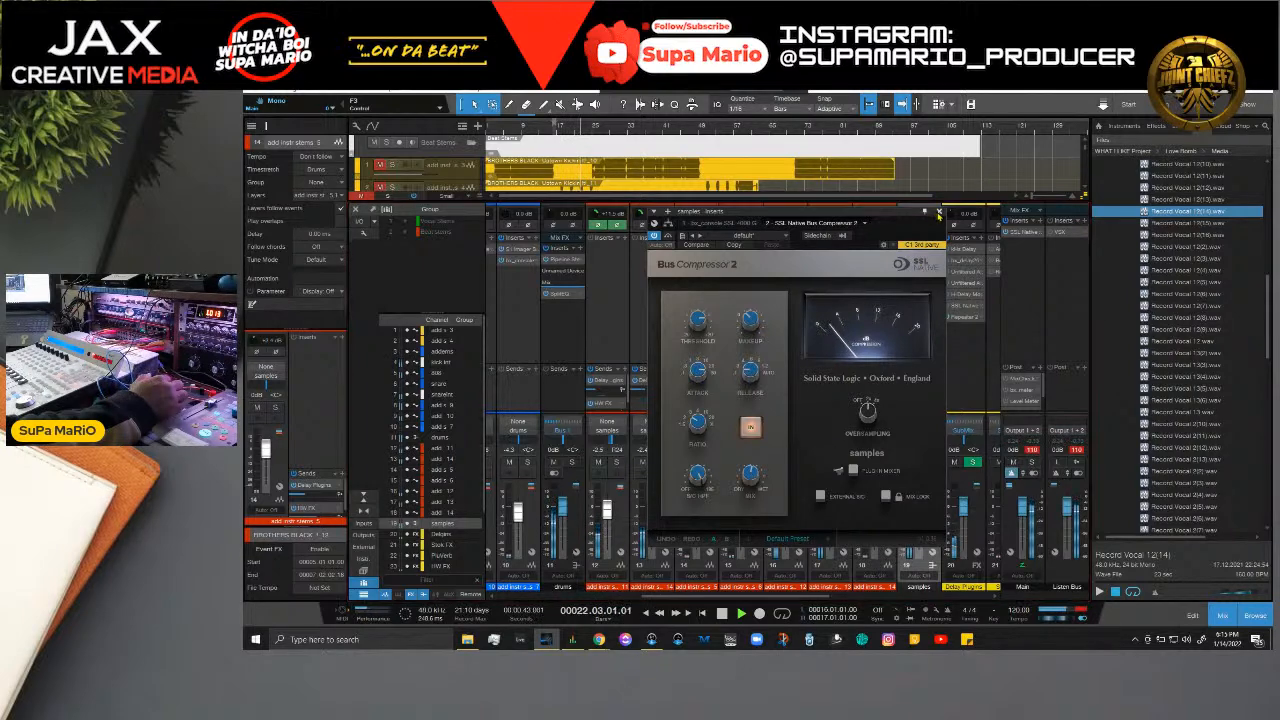
{"action": "left_click", "coordinate": [938, 212]}
Step: Unmute the first two yellow stem channels and solo the first one
{"action": "left_click_drag", "start_coordinate": [819, 601], "coordinate": [620, 600]}
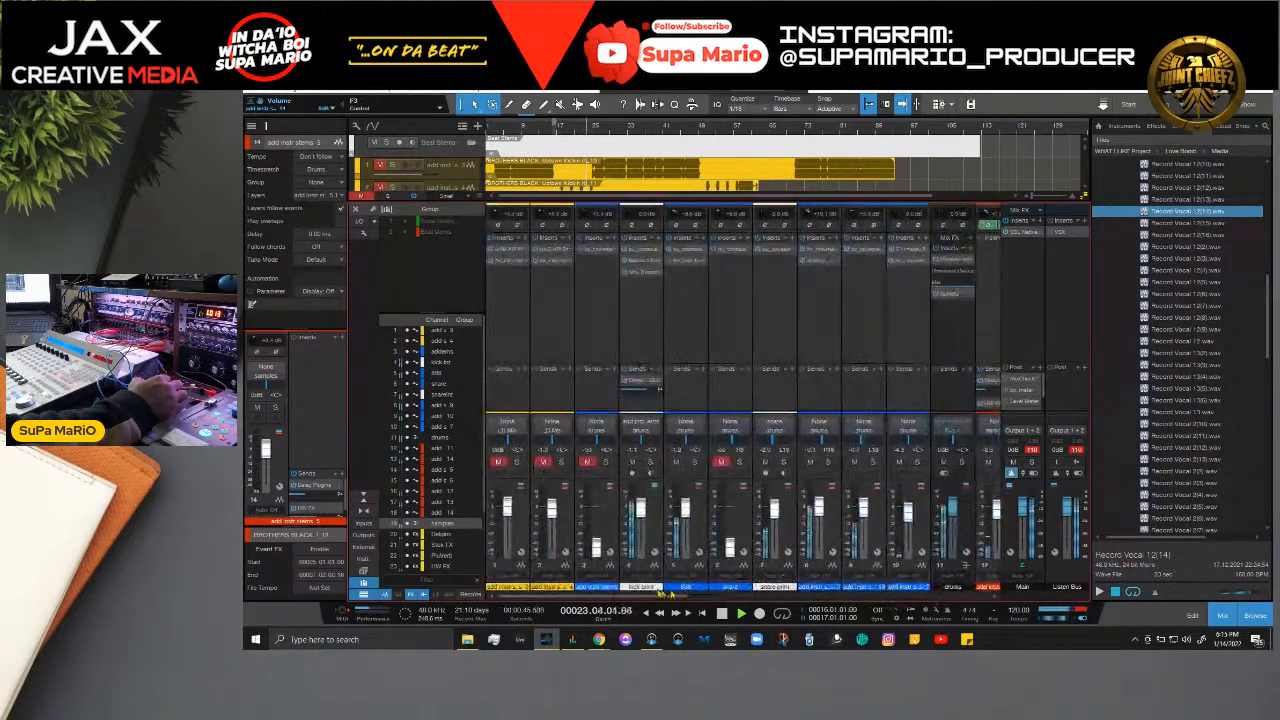
{"action": "left_click", "coordinate": [498, 462]}
{"action": "left_click", "coordinate": [543, 462]}
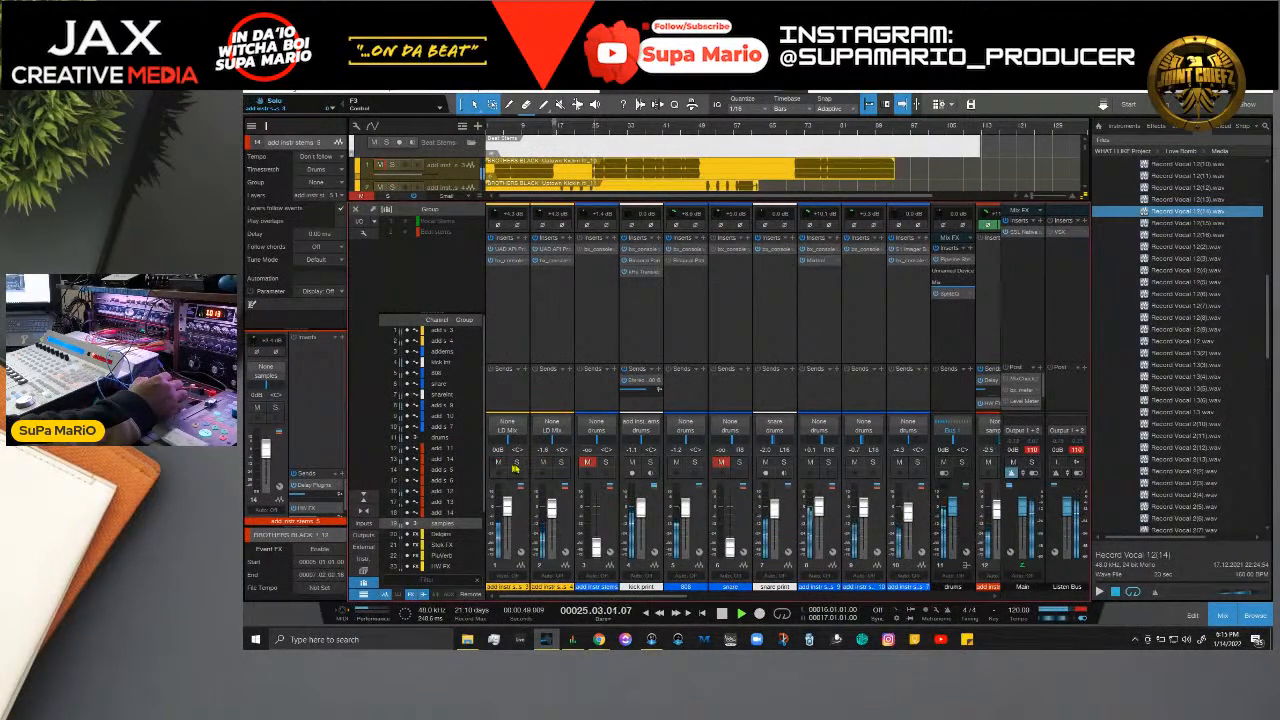
{"action": "left_click", "coordinate": [516, 463]}
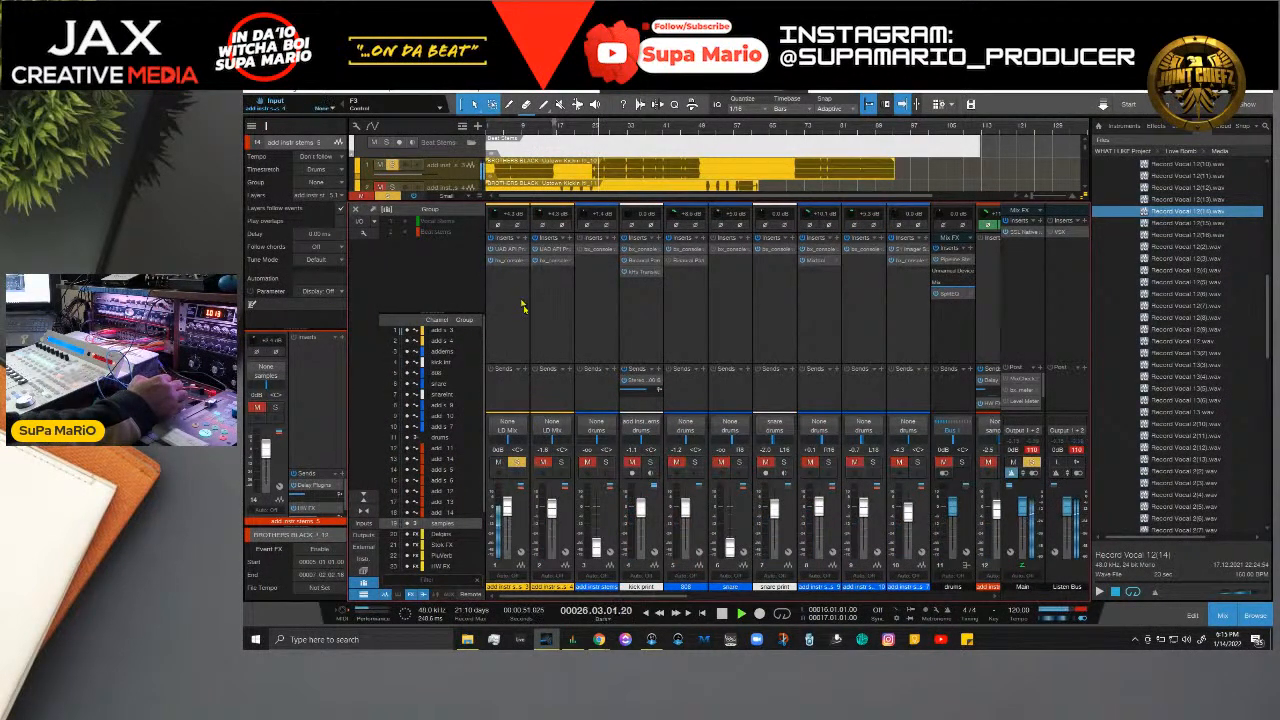
Step: Inspect the bx_console SSL 4000 G on the soloed stem while it plays, then clear the solo
{"action": "left_click", "coordinate": [508, 261]}
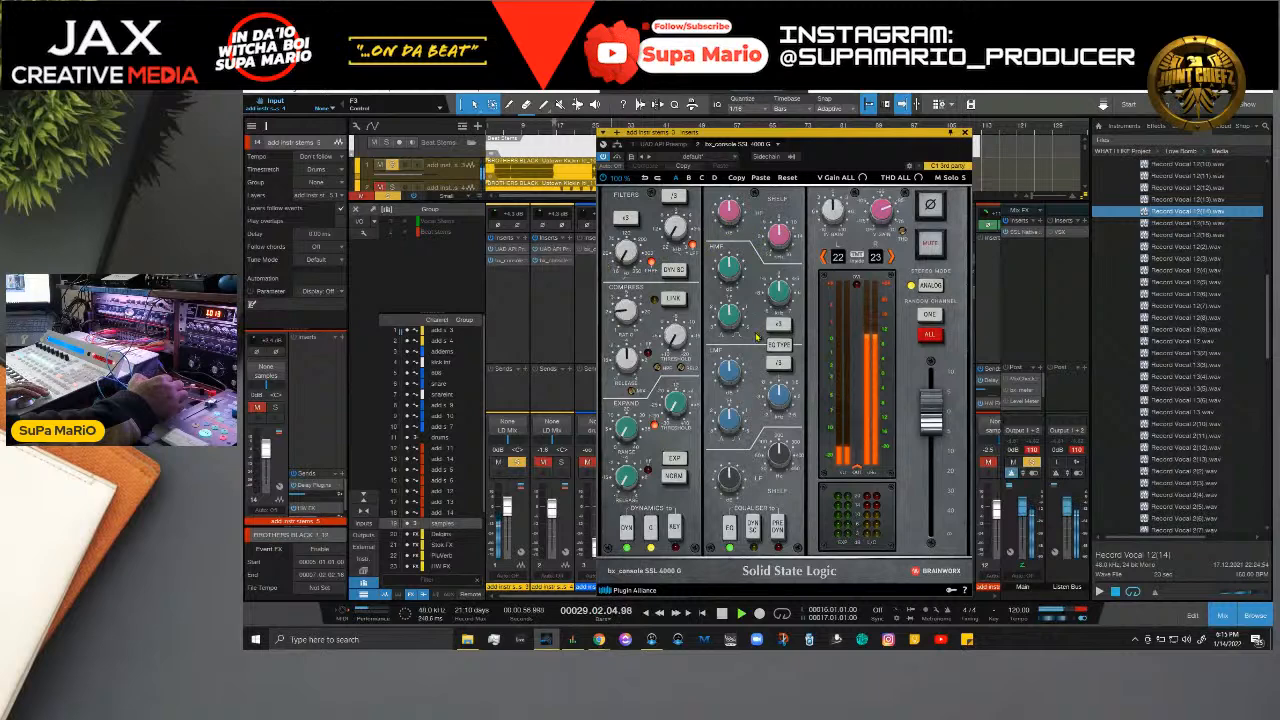
{"action": "left_click", "coordinate": [587, 462]}
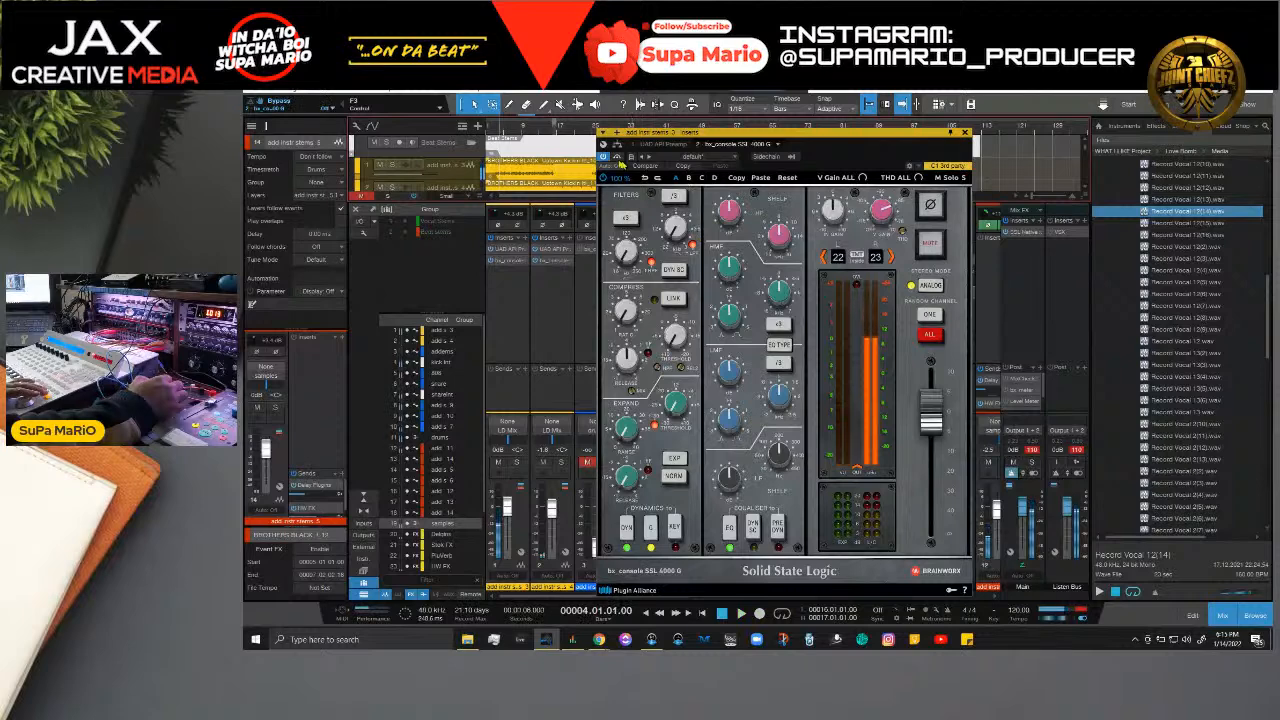
{"action": "left_click", "coordinate": [965, 133]}
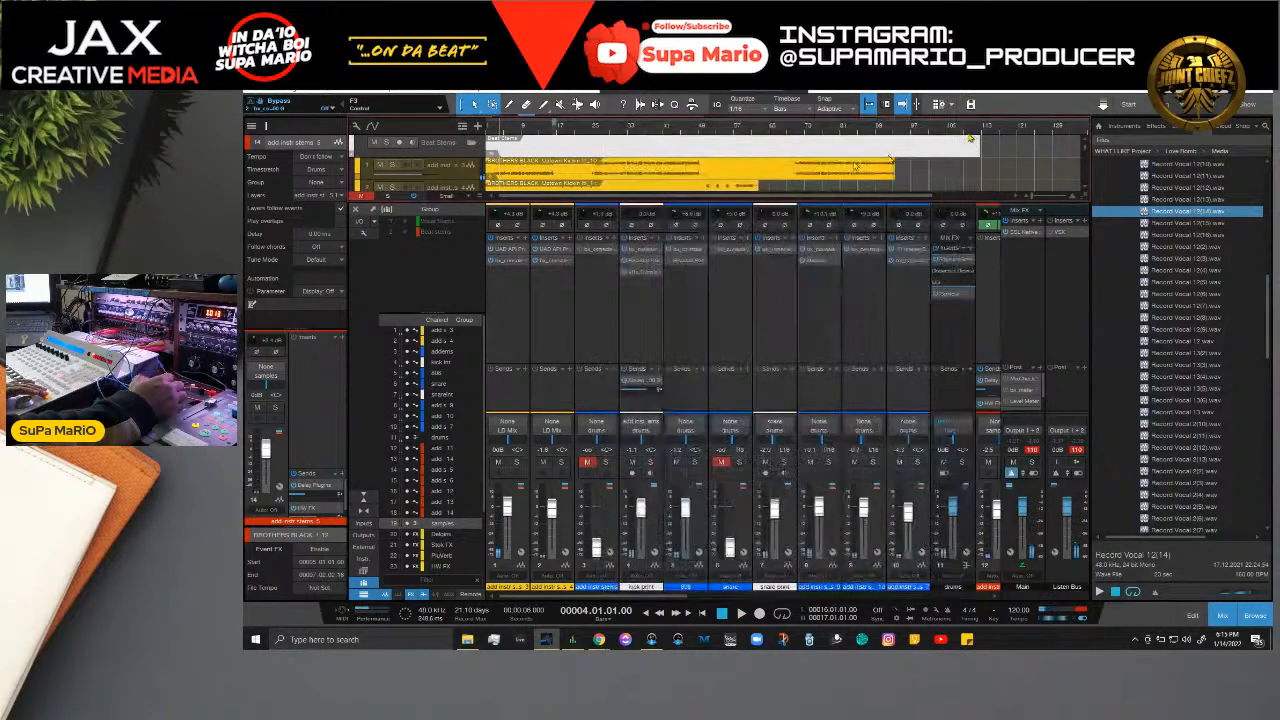
Step: Enlarge the first yellow stem's track and switch off the dynamics section of its bx_console SSL 4000 G
{"action": "left_click", "coordinate": [446, 175]}
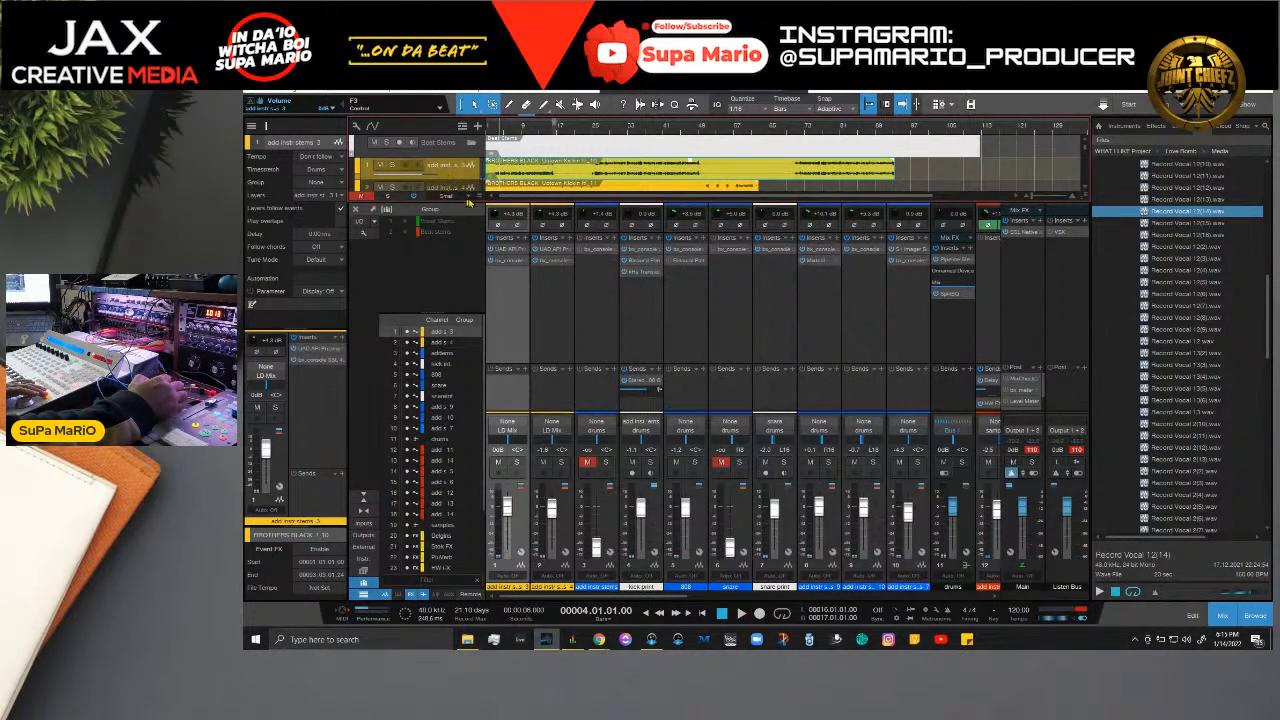
{"action": "scroll", "coordinate": [567, 147], "scroll_direction": "up", "scroll_amount": 3}
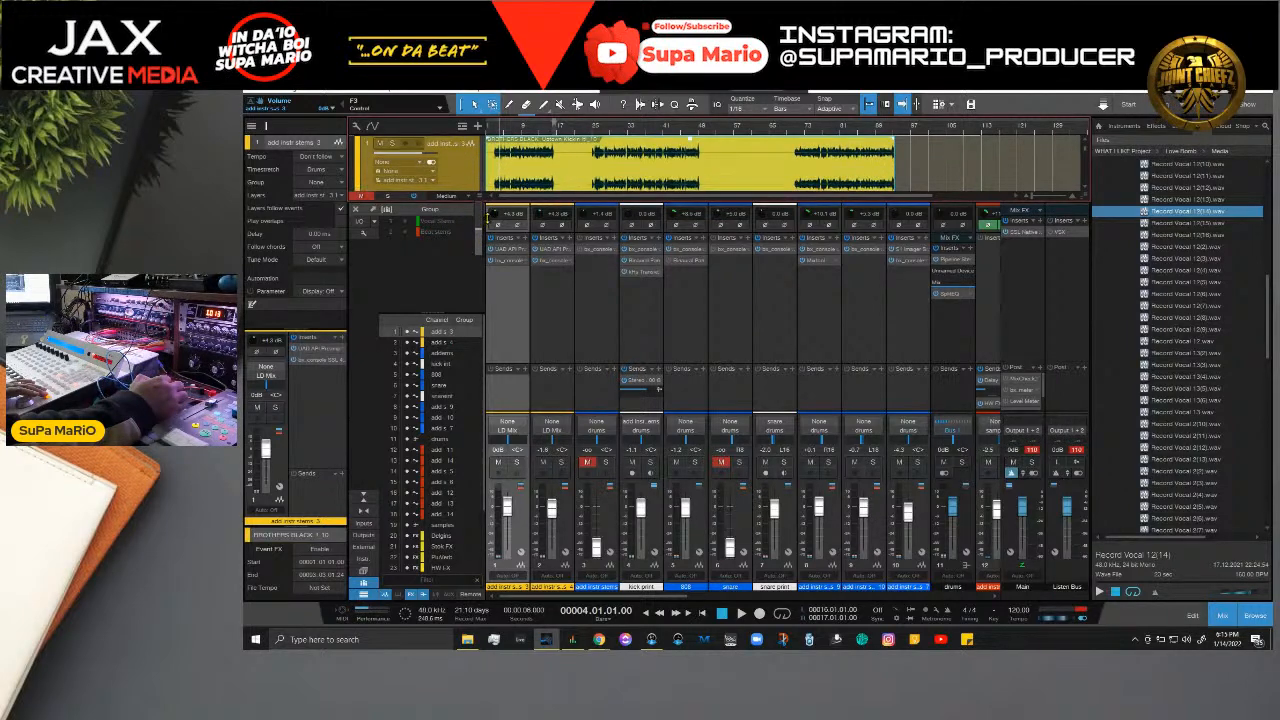
{"action": "left_click", "coordinate": [505, 262]}
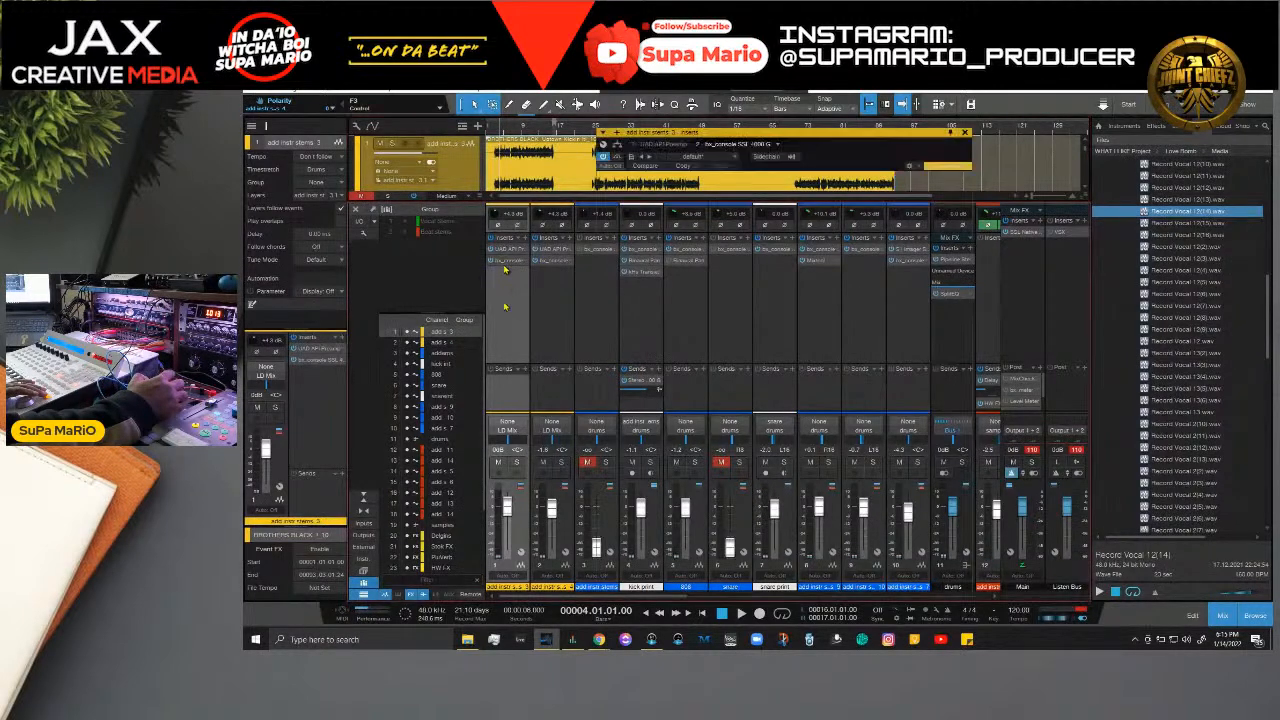
{"action": "left_click", "coordinate": [630, 525]}
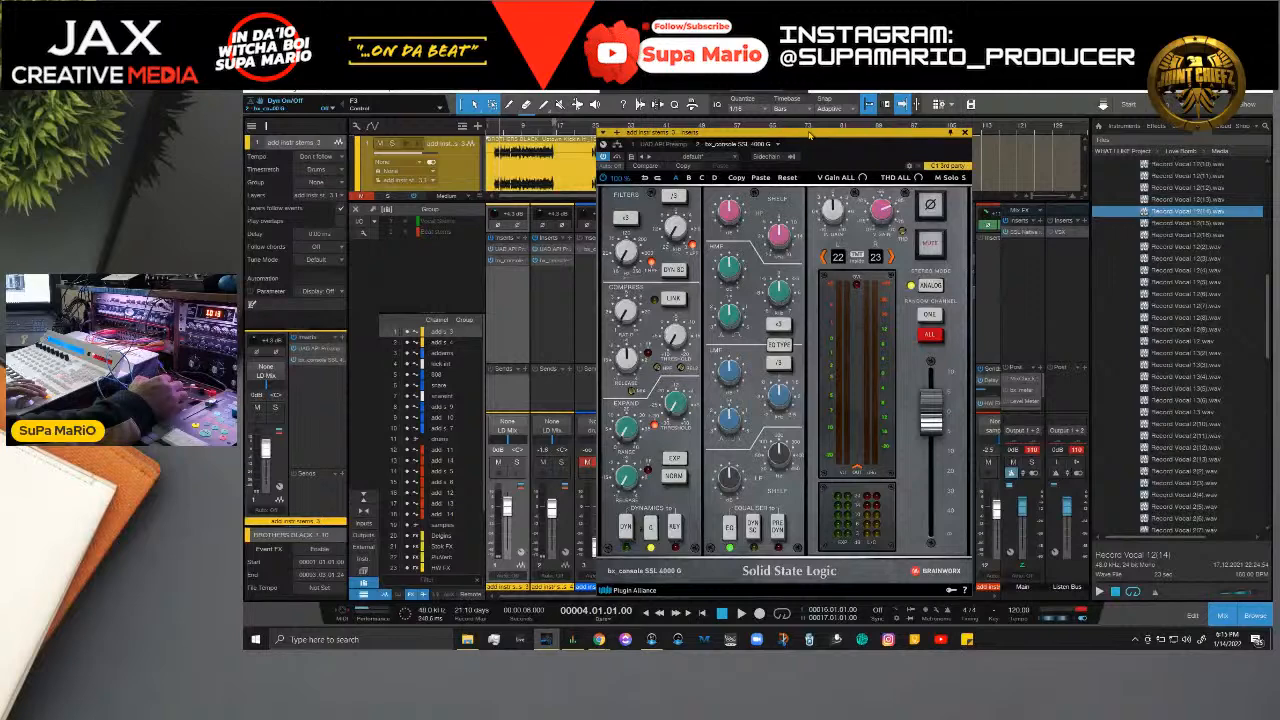
{"action": "left_click_drag", "start_coordinate": [810, 135], "coordinate": [917, 127]}
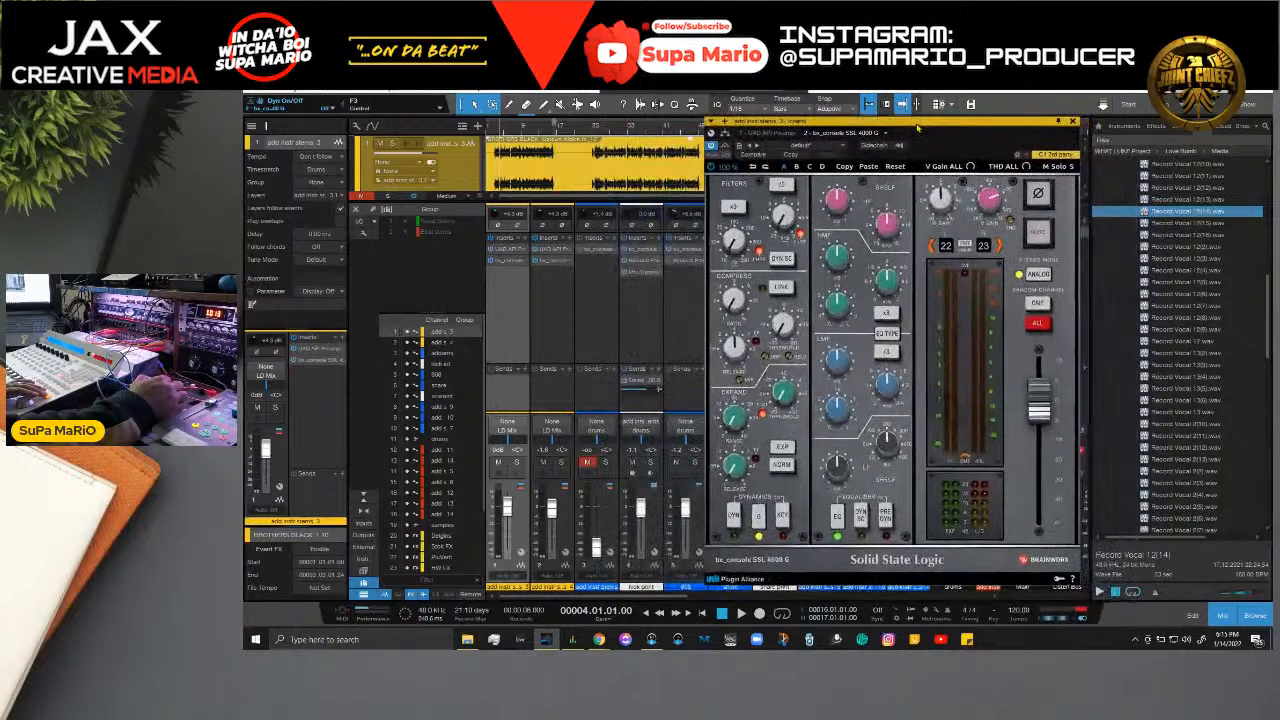
Step: Play from bar 25 with the first yellow stem soloed and adjust its console's high-pass filter frequency
{"action": "left_click", "coordinate": [595, 130]}
{"action": "key", "text": "space"}
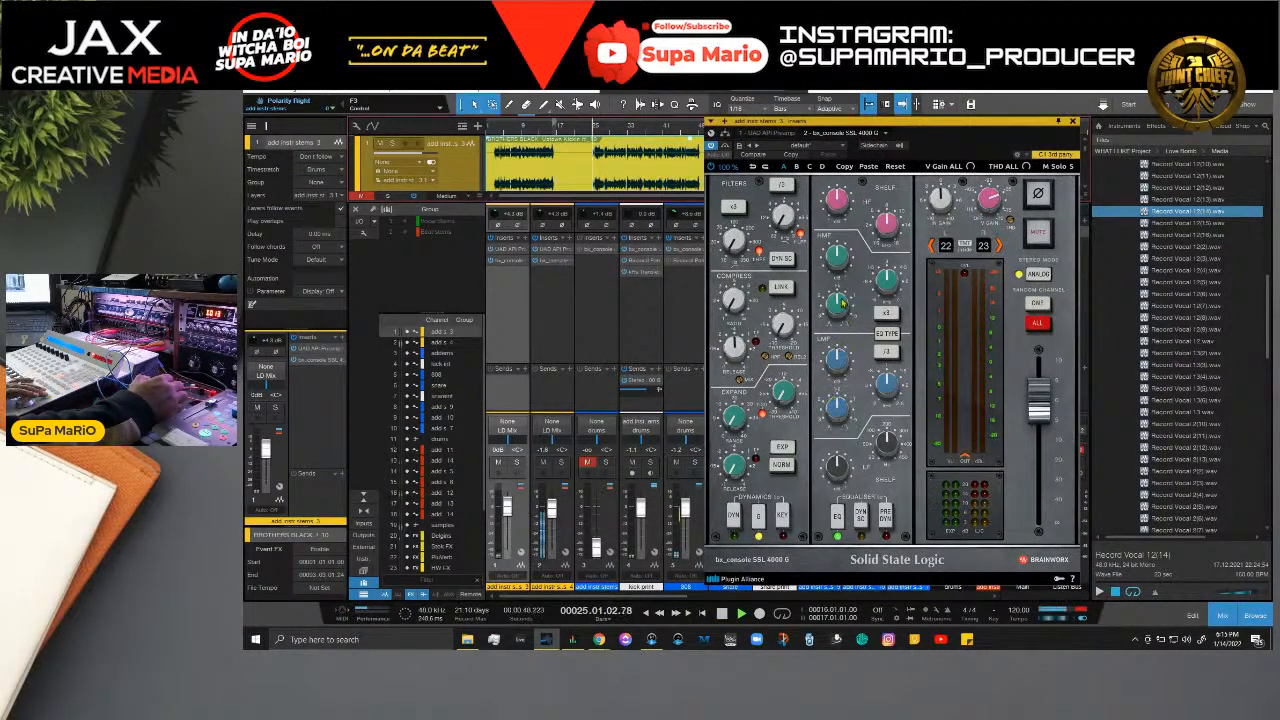
{"action": "left_click", "coordinate": [517, 462]}
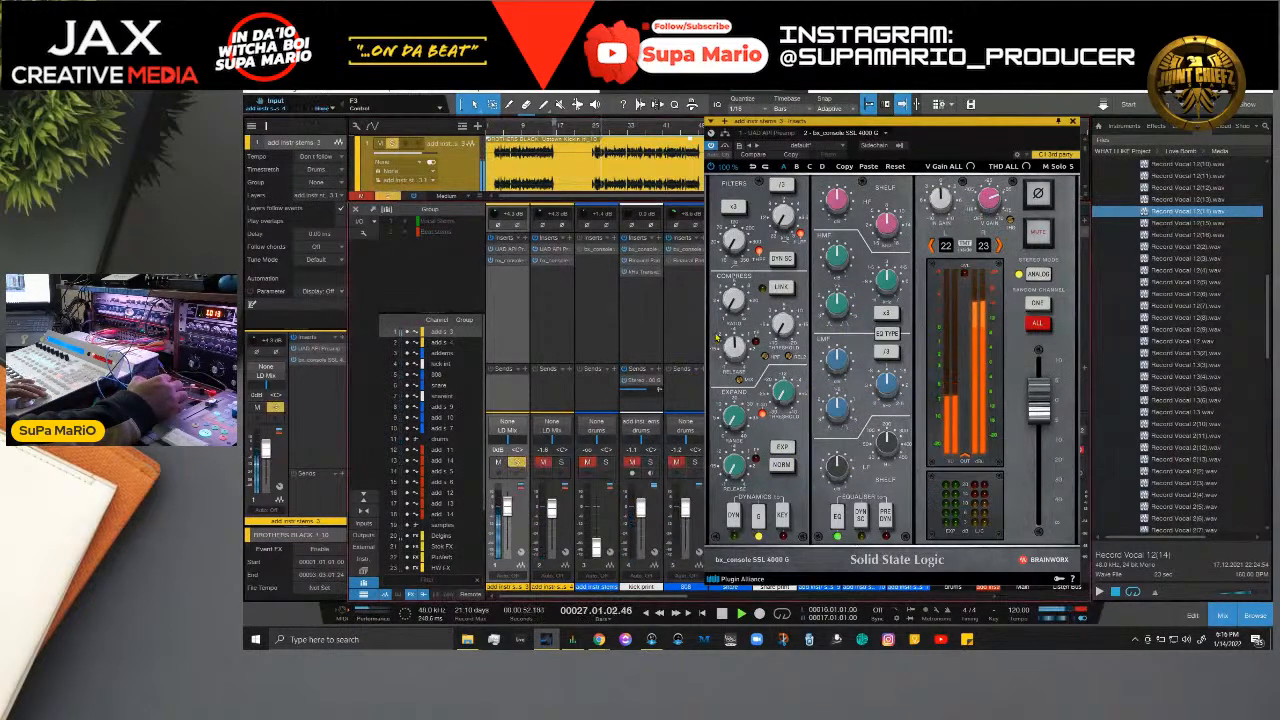
{"action": "mouse_move", "coordinate": [736, 243]}
{"action": "left_mouse_down"}
{"action": "mouse_move", "coordinate": [736, 218]}
{"action": "mouse_move", "coordinate": [736, 230]}
{"action": "left_mouse_up"}
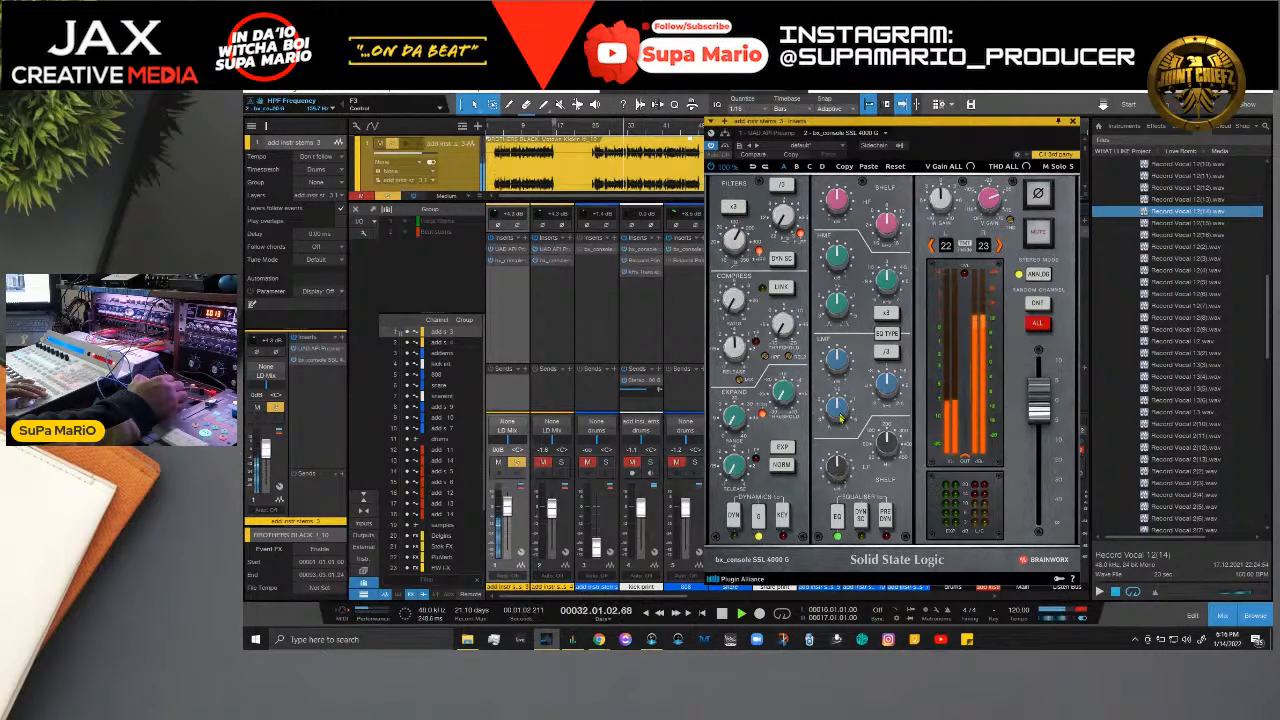
Step: Adjust the console EQ's low-mid gain and sweep the low-mid frequency to locate the range to treat while the beat plays
{"action": "mouse_move", "coordinate": [843, 424]}
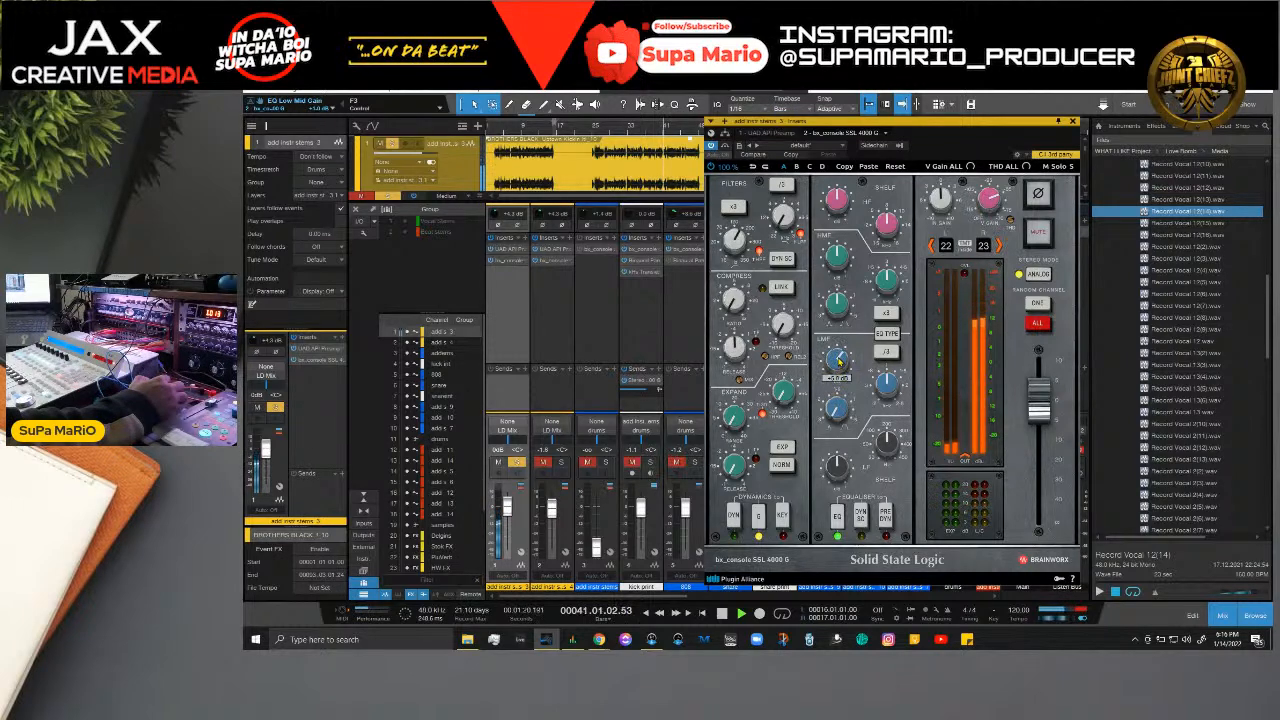
{"action": "left_click_drag", "start_coordinate": [840, 358], "coordinate": [843, 395]}
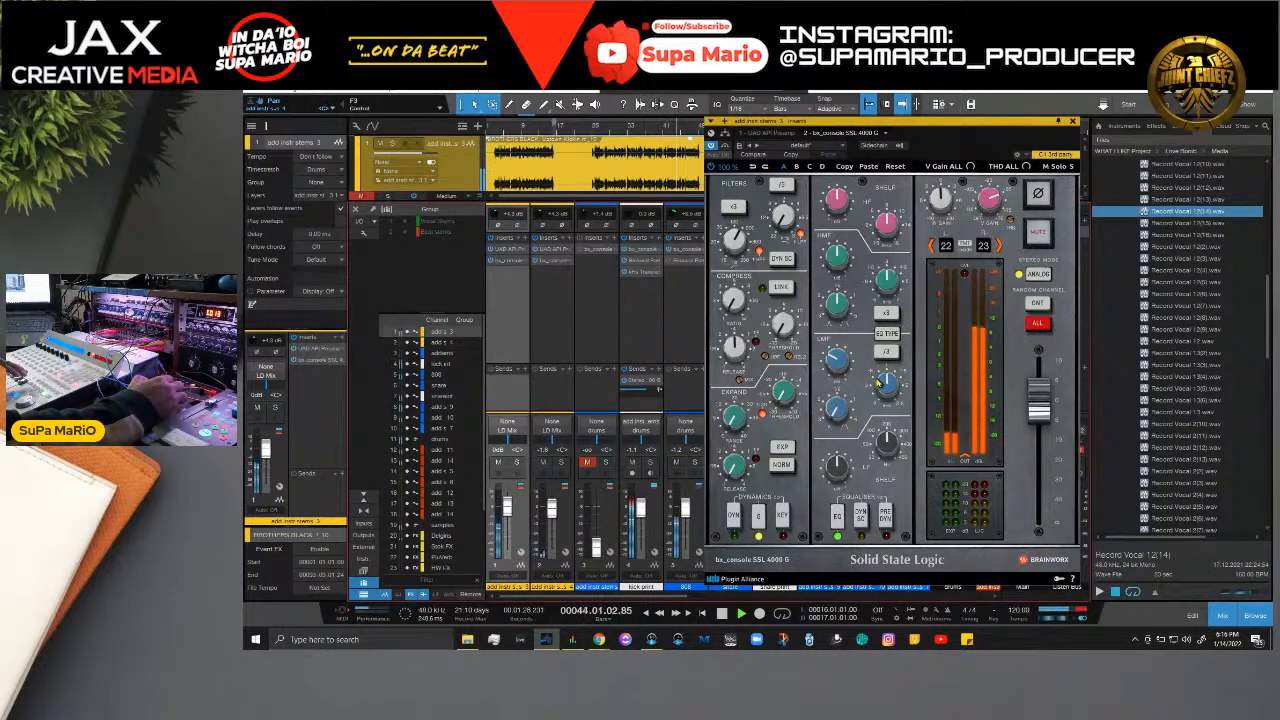
{"action": "left_click_drag", "start_coordinate": [869, 377], "coordinate": [889, 390]}
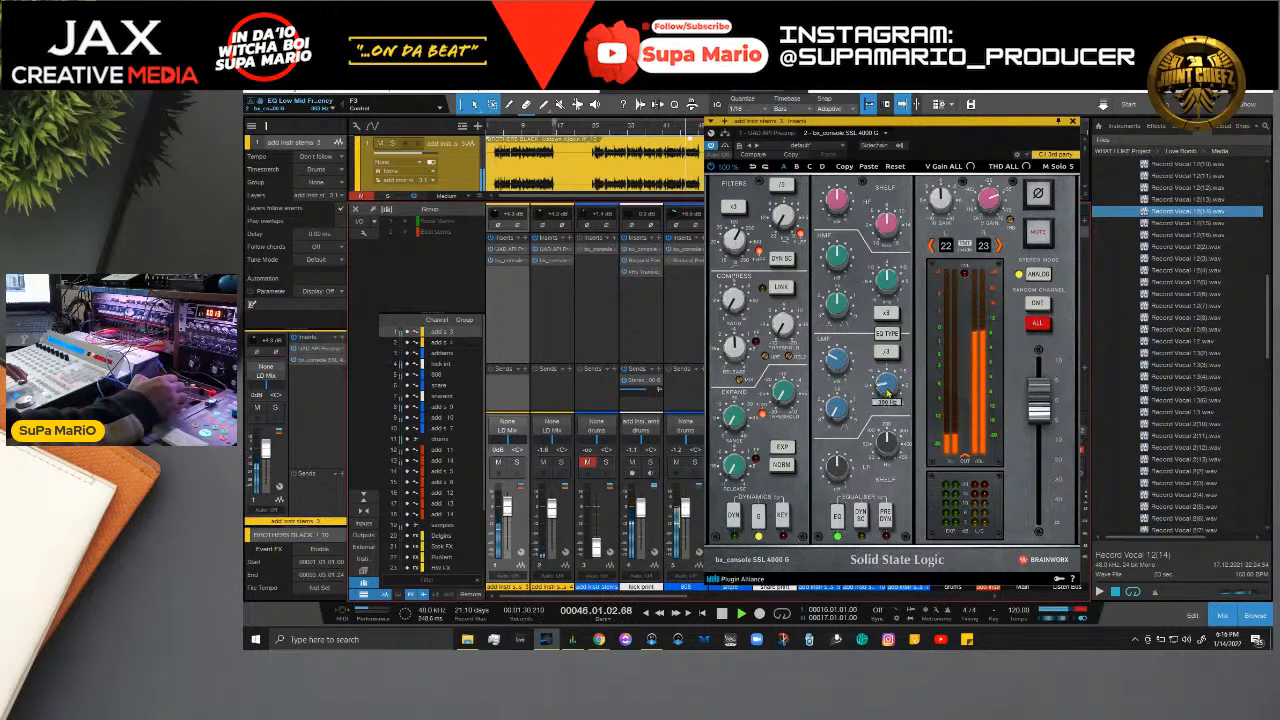
{"action": "left_click", "coordinate": [870, 380]}
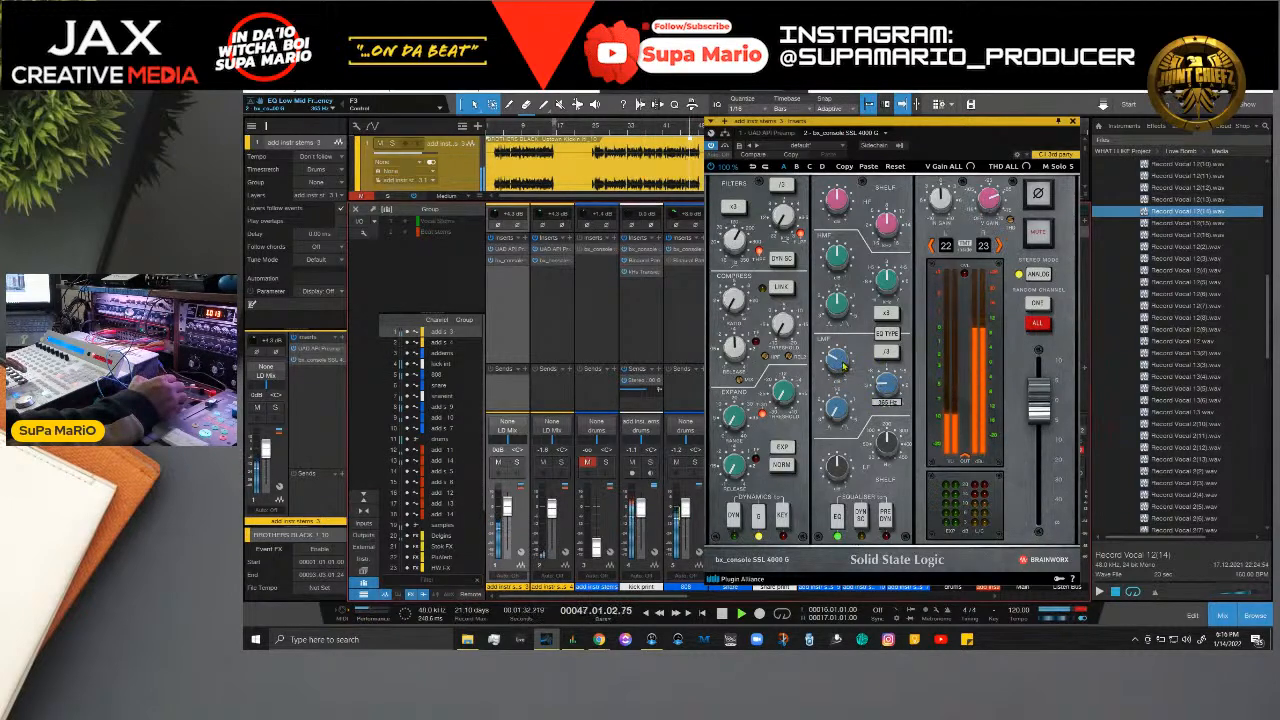
{"action": "scroll", "coordinate": [844, 366], "scroll_direction": "up", "scroll_amount": 8}
{"action": "scroll", "coordinate": [890, 388], "scroll_direction": "down", "scroll_amount": 2}
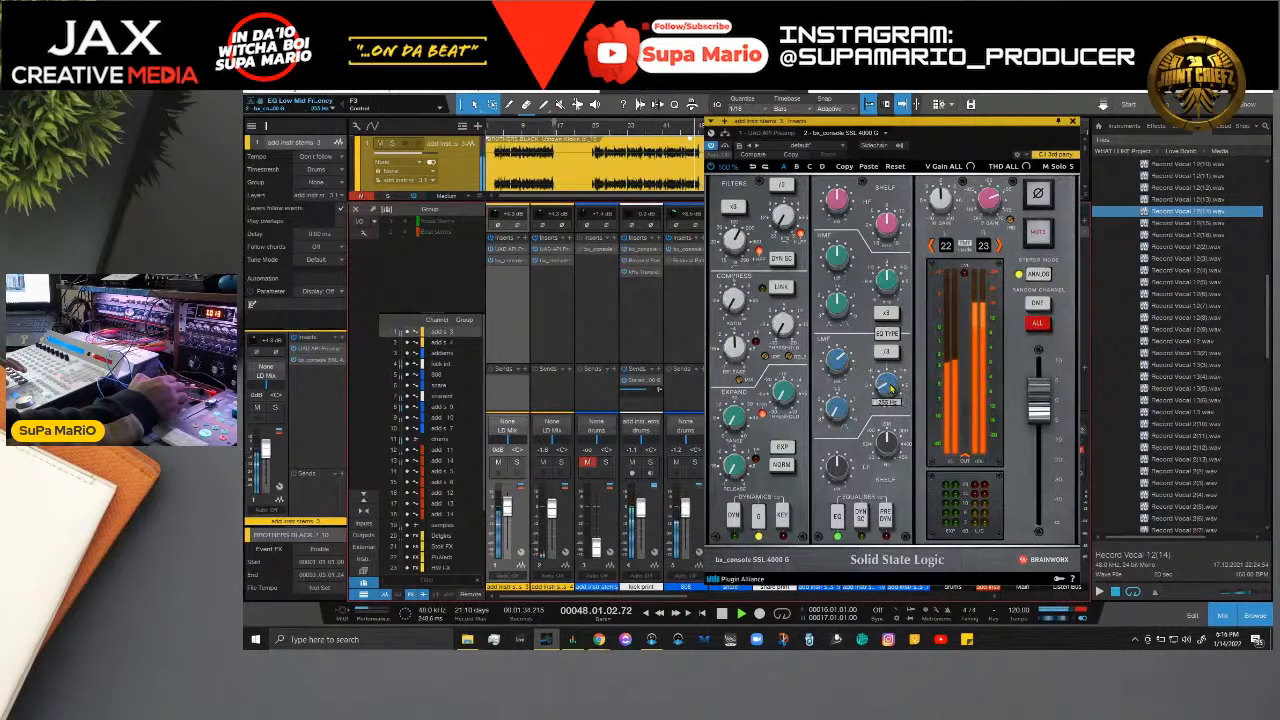
{"action": "scroll", "coordinate": [890, 388], "scroll_direction": "up", "scroll_amount": 2}
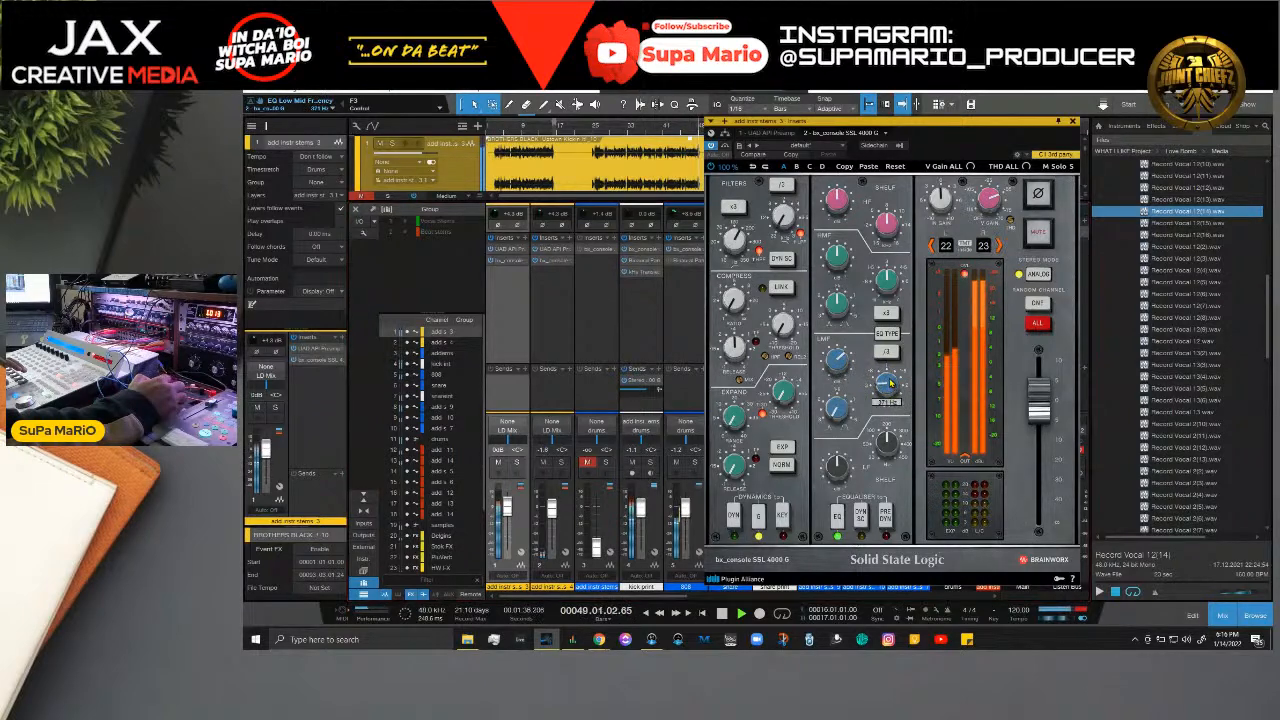
Step: Replay from bar 25, cut the low-mid EQ gain and adjust that band's Q
{"action": "key", "text": "space"}
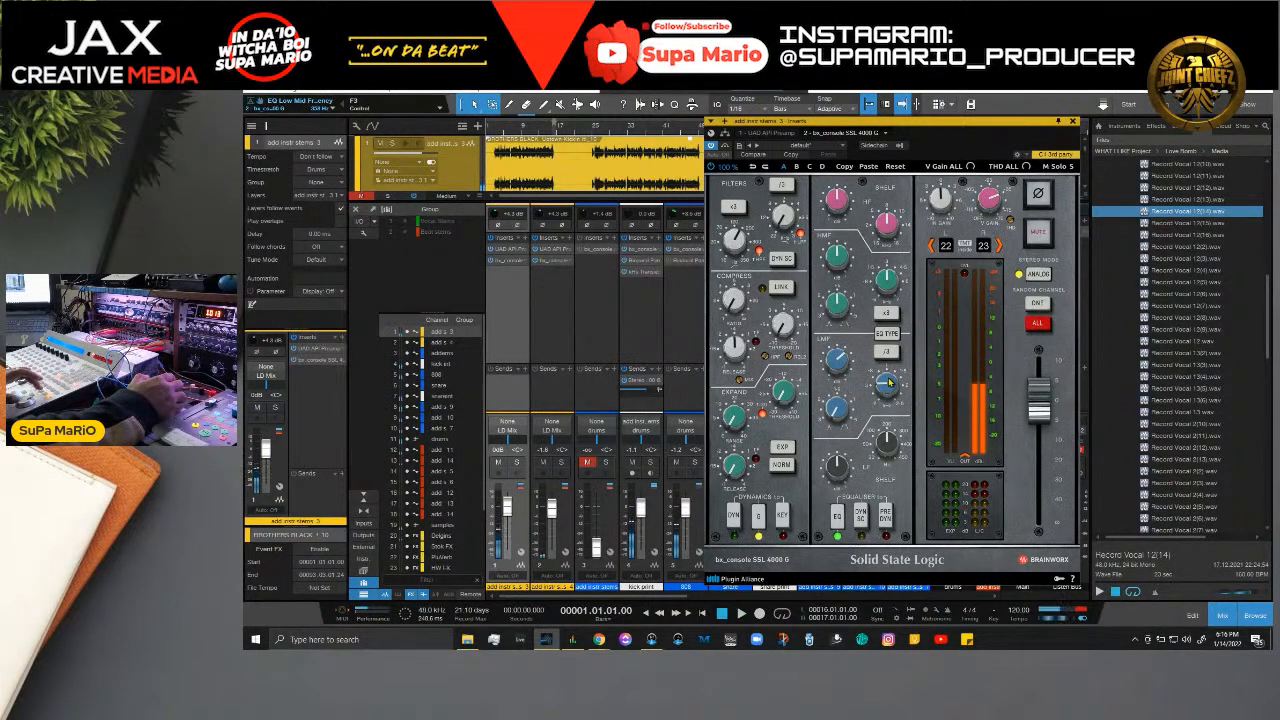
{"action": "key", "text": "space"}
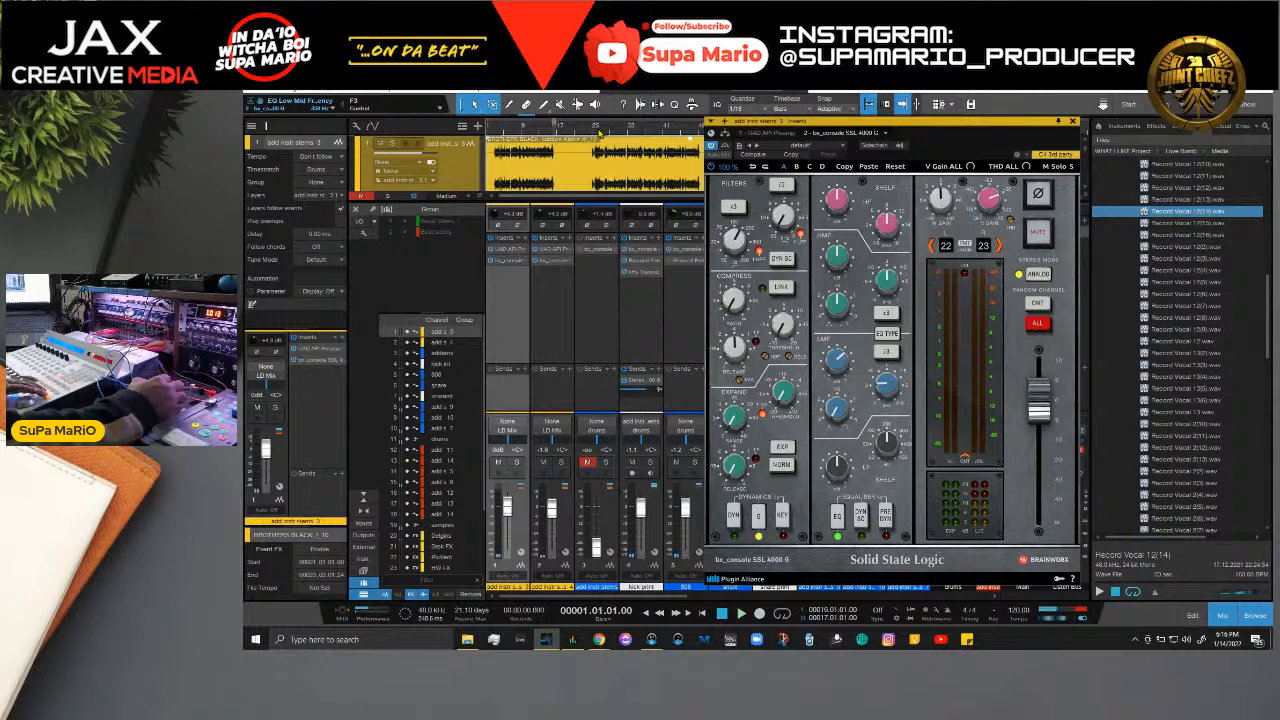
{"action": "left_click", "coordinate": [597, 128]}
{"action": "key", "text": "space"}
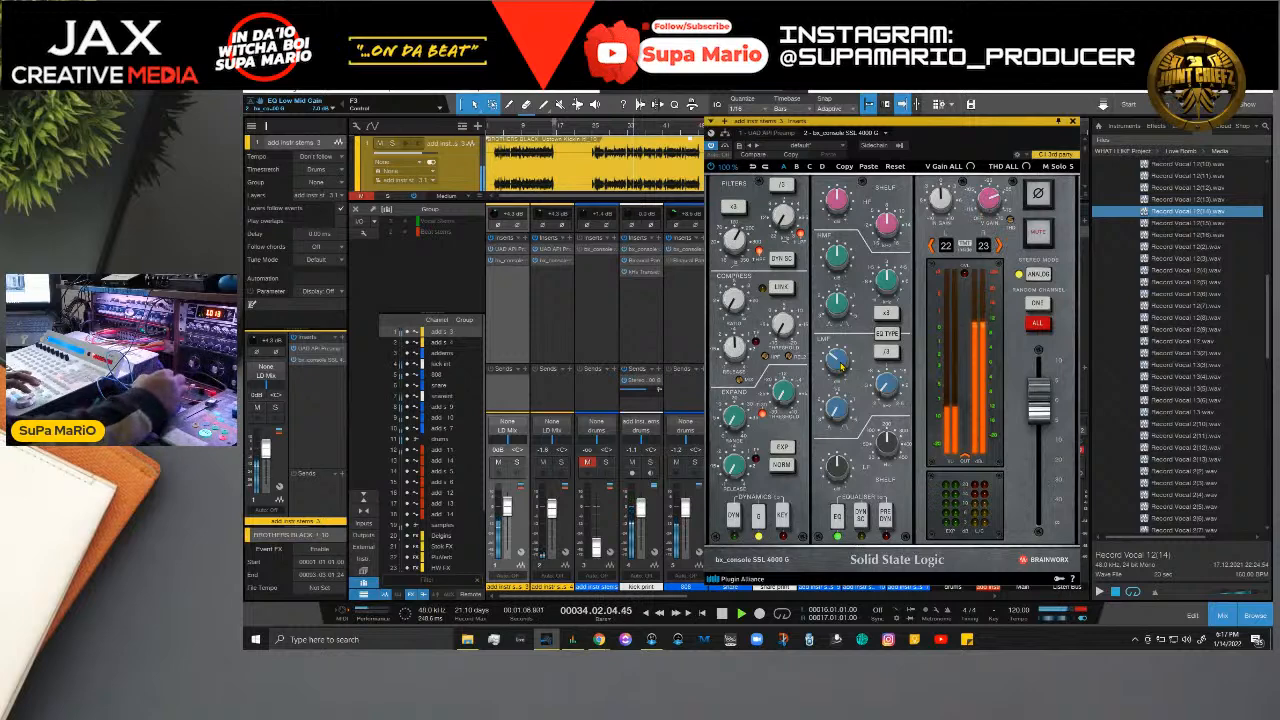
{"action": "left_click", "coordinate": [842, 416]}
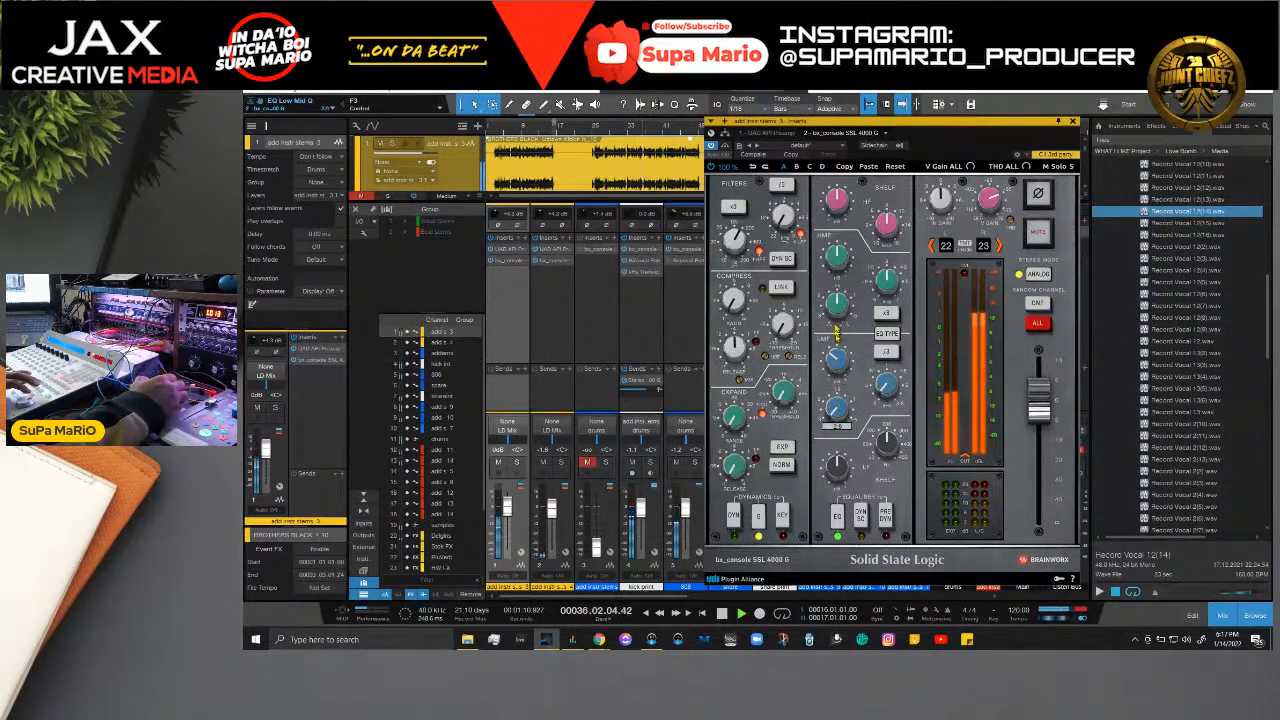
Step: Shape the high-mid EQ band by sweeping its frequency, boosting its gain slightly and adjusting its Q
{"action": "left_click", "coordinate": [889, 298]}
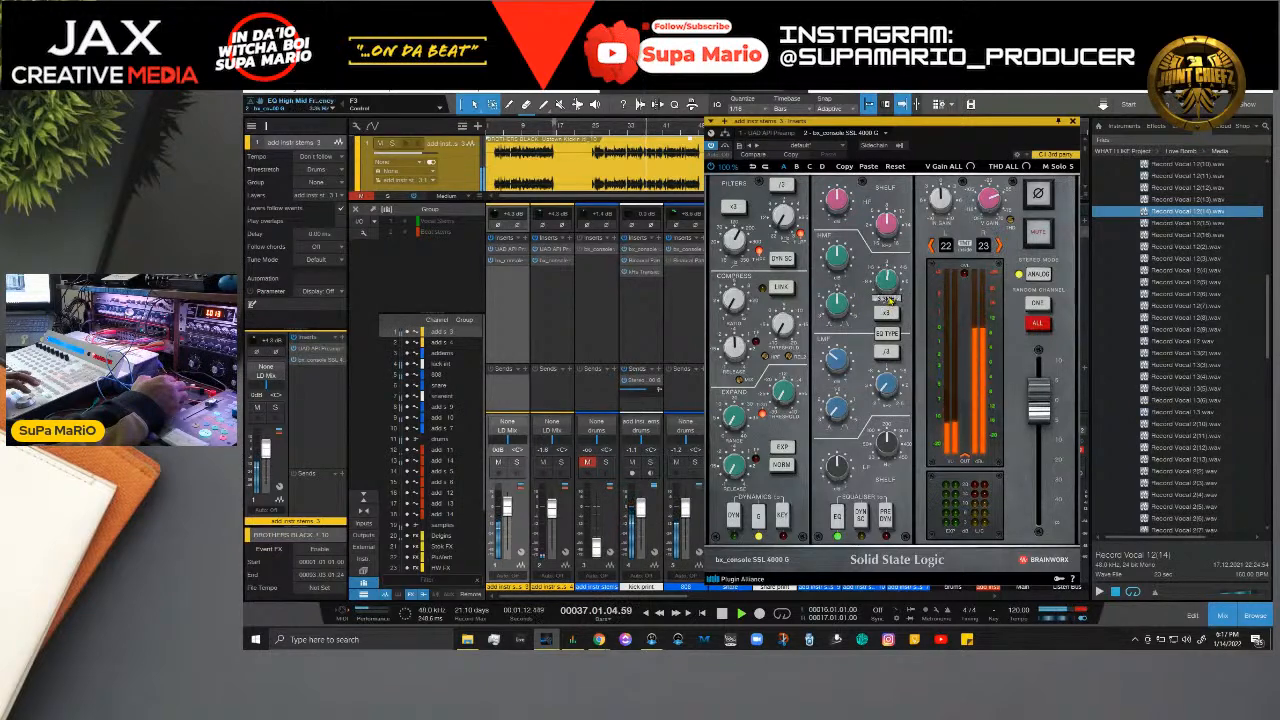
{"action": "left_click", "coordinate": [839, 262]}
{"action": "left_click", "coordinate": [840, 308]}
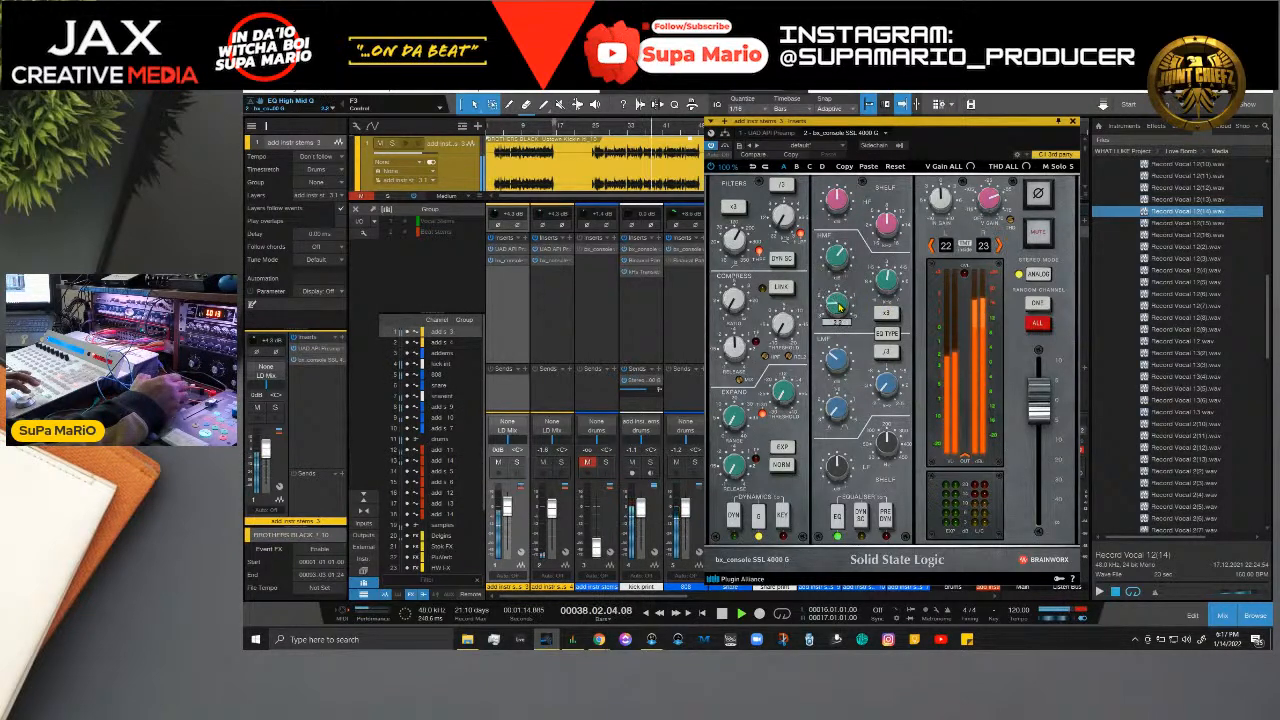
{"action": "left_click", "coordinate": [889, 281]}
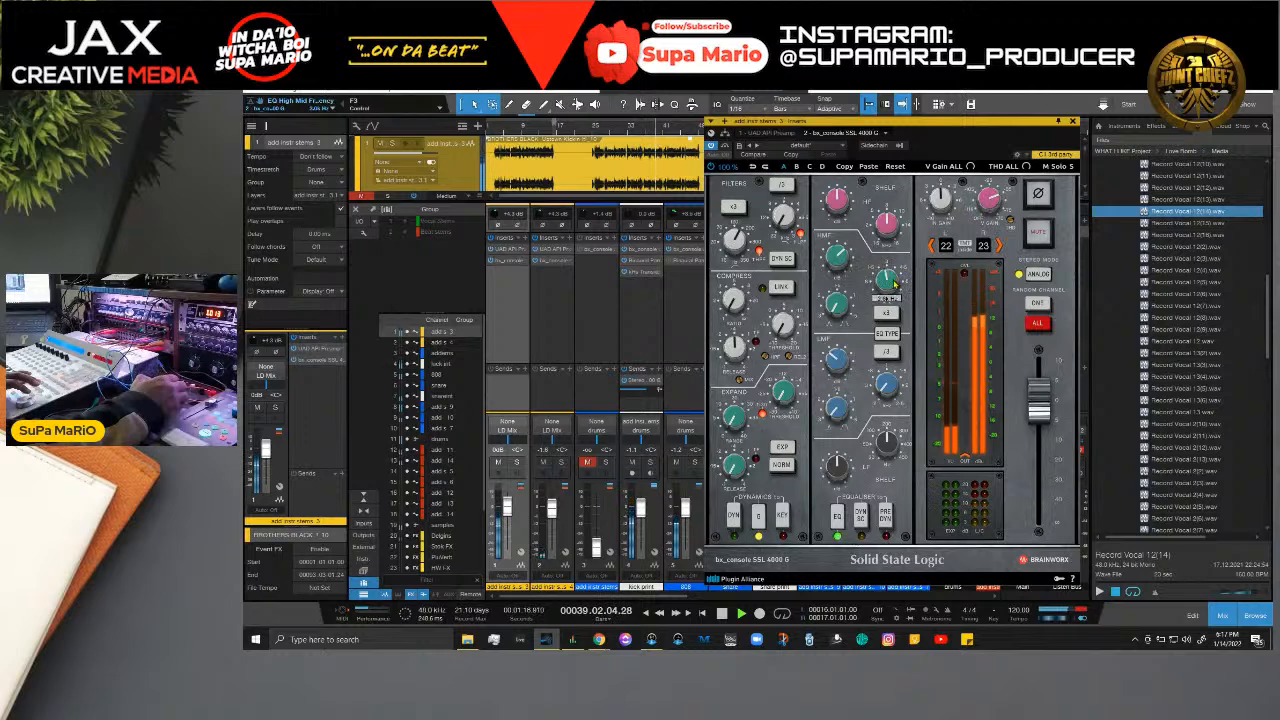
{"action": "scroll", "coordinate": [895, 285], "scroll_direction": "up", "scroll_amount": 8}
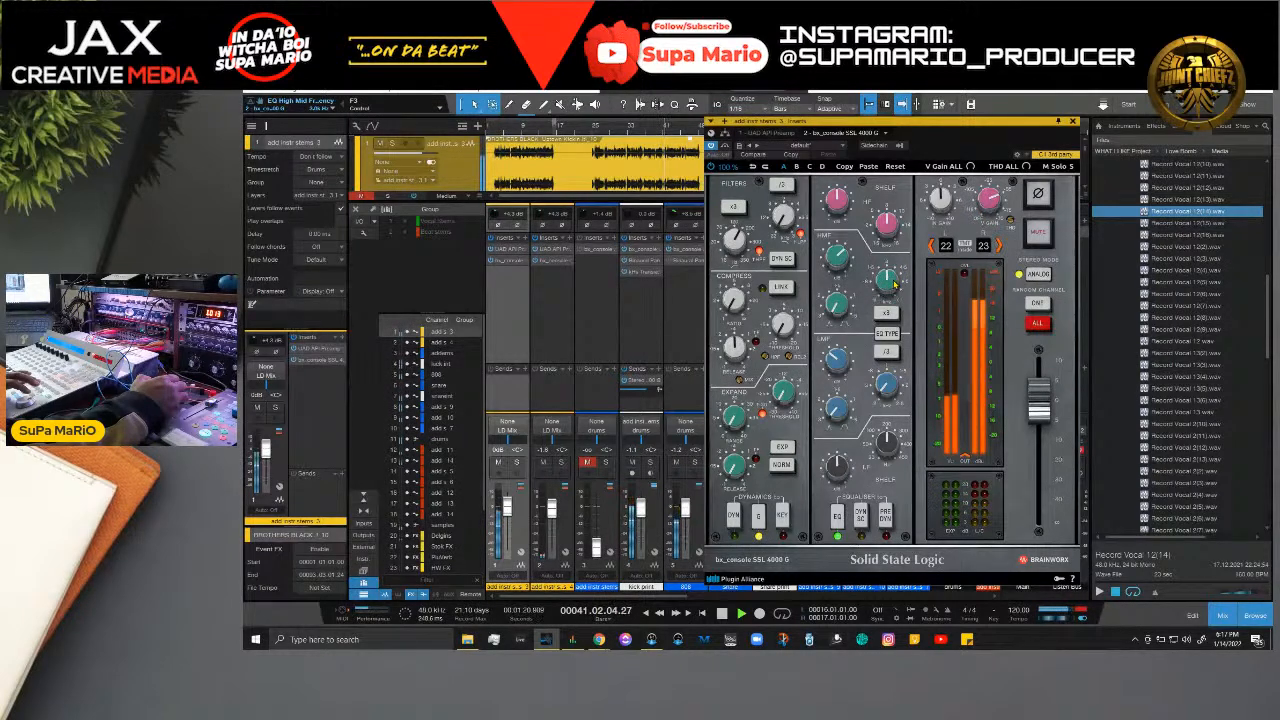
{"action": "scroll", "coordinate": [895, 285], "scroll_direction": "up", "scroll_amount": 1}
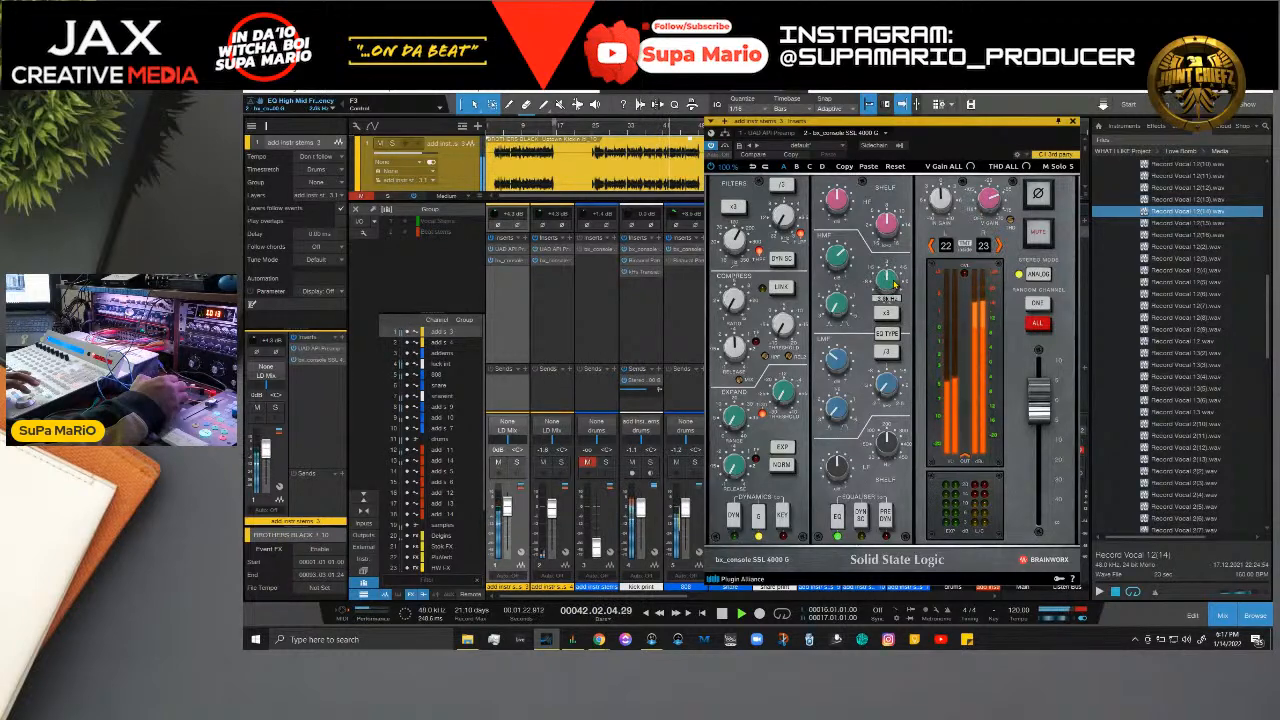
{"action": "scroll", "coordinate": [838, 305], "scroll_direction": "up", "scroll_amount": 1}
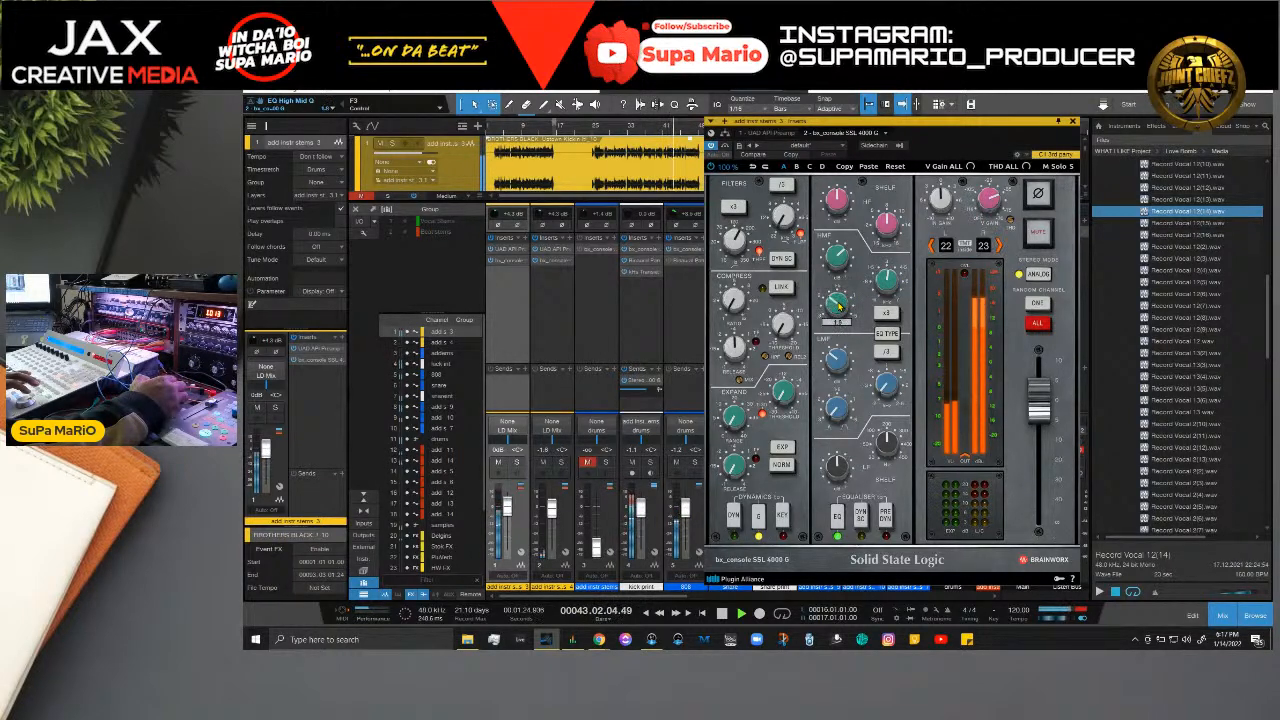
{"action": "scroll", "coordinate": [840, 305], "scroll_direction": "up", "scroll_amount": 1}
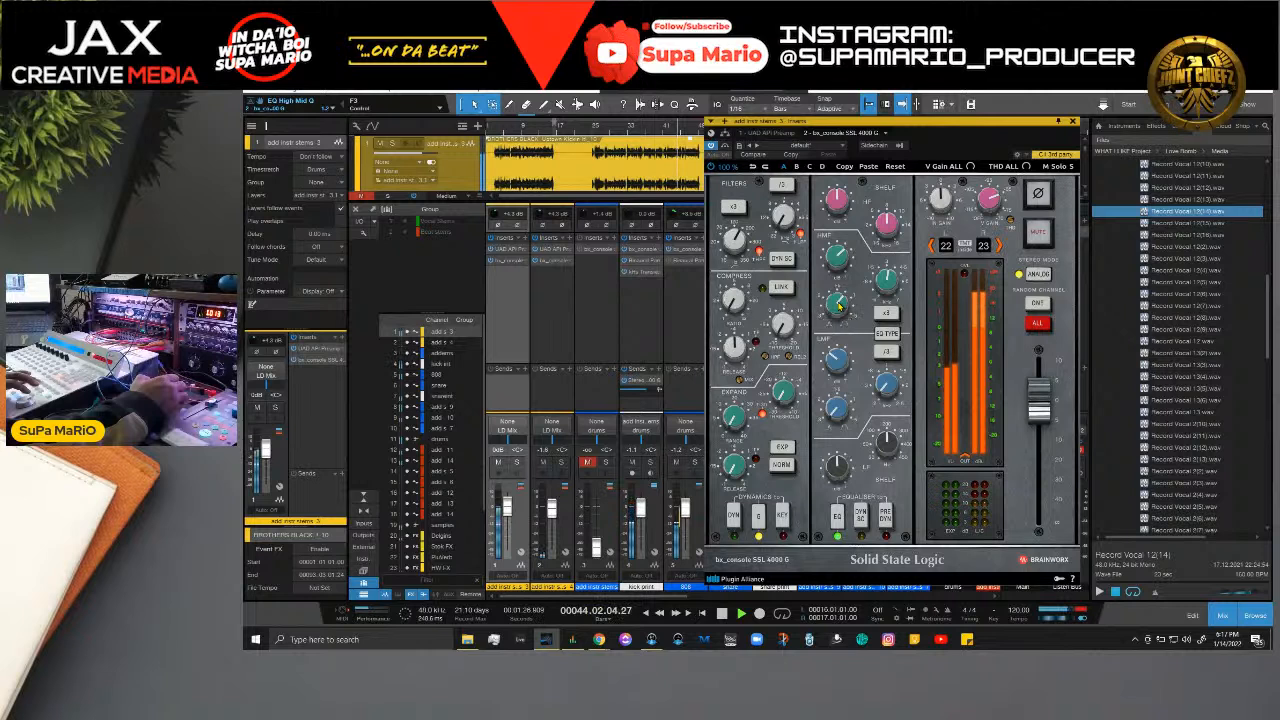
{"action": "scroll", "coordinate": [843, 275], "scroll_direction": "down", "scroll_amount": 3}
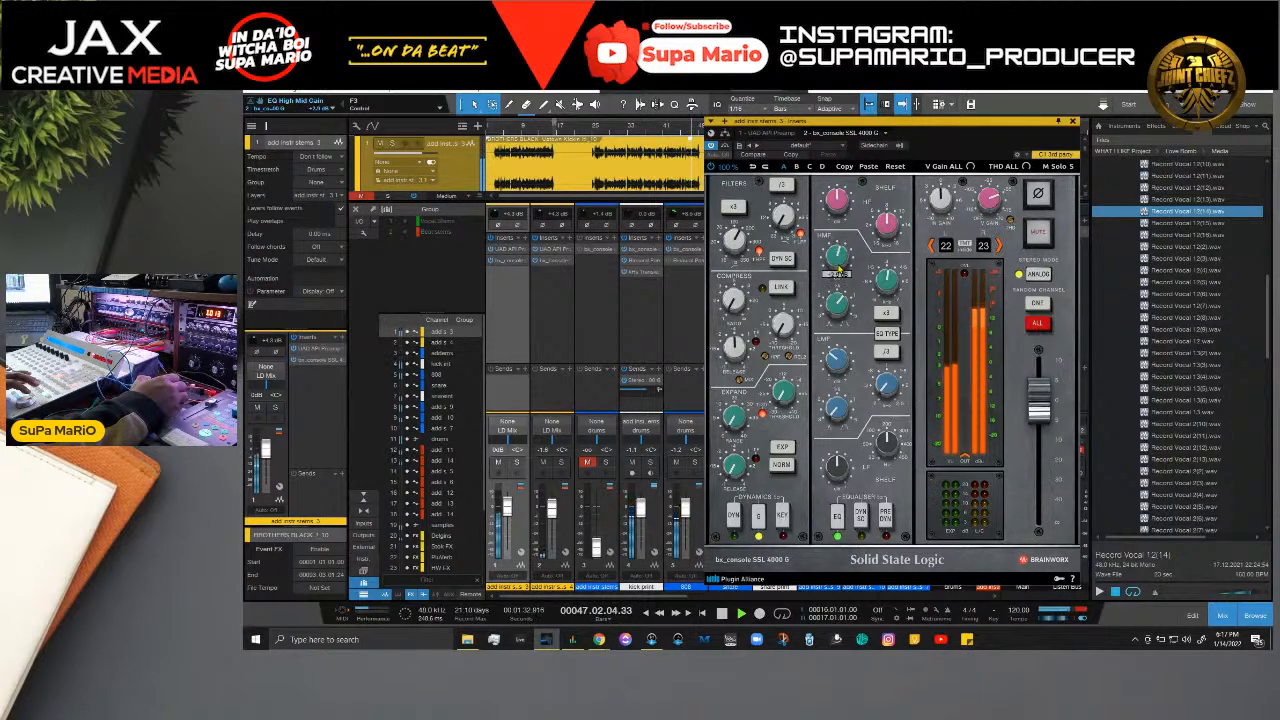
Step: Adjust the console EQ's high-shelf gain while auditioning the beat from bar 25, then stop playback
{"action": "scroll", "coordinate": [838, 208], "scroll_direction": "up", "scroll_amount": 2}
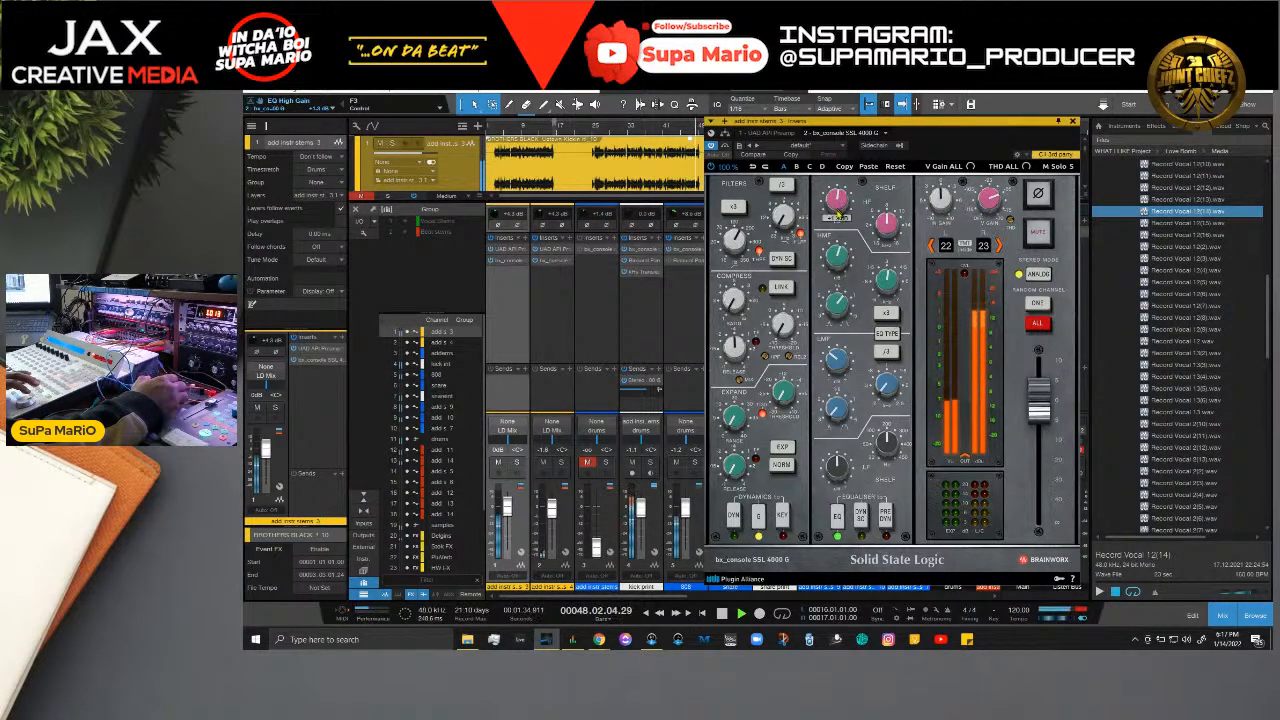
{"action": "scroll", "coordinate": [840, 207], "scroll_direction": "up", "scroll_amount": 2}
{"action": "key", "text": "space"}
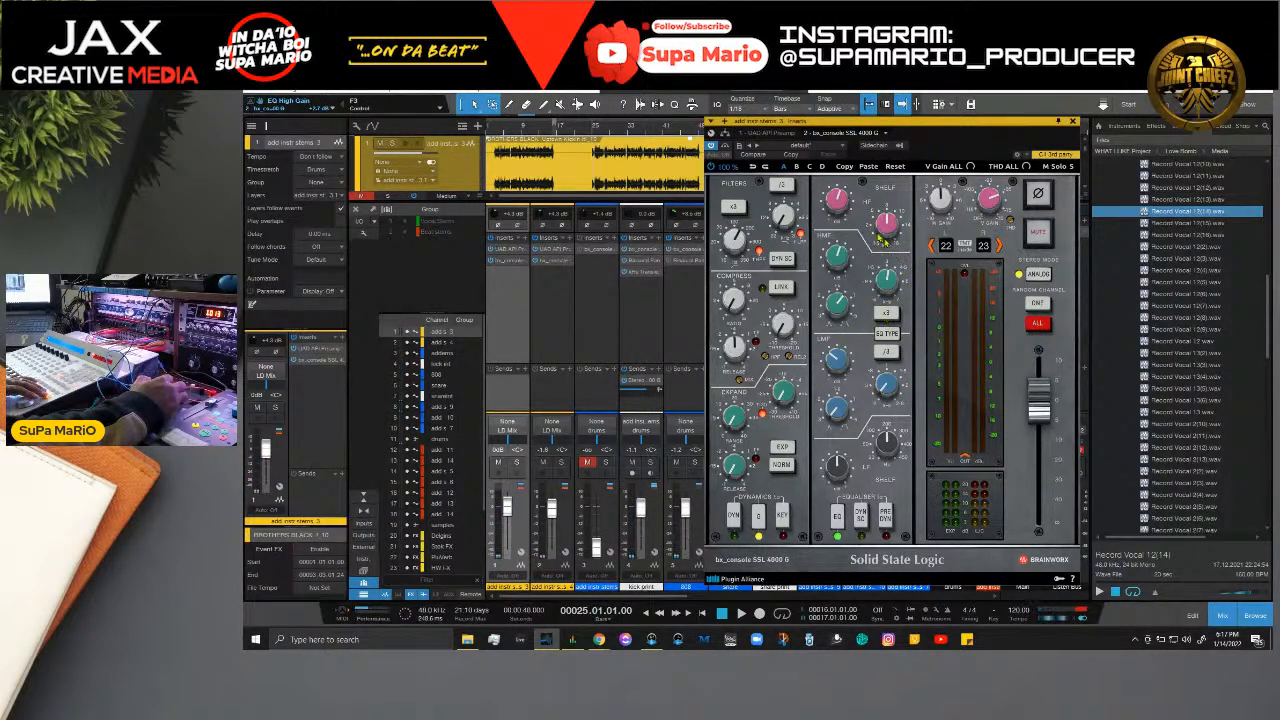
{"action": "key", "text": "space"}
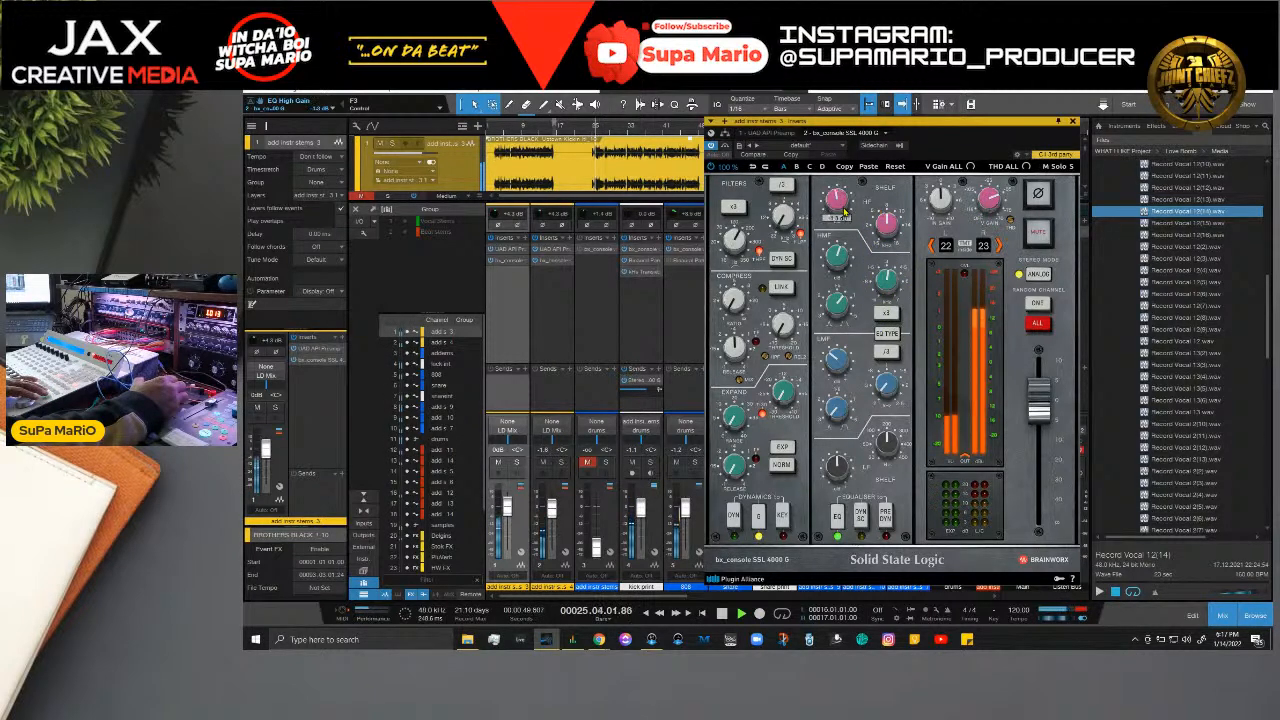
{"action": "key", "text": "space"}
Step: Move the console plugin window aside, bring the bus channels into view and insert a Spectrum Meter on the SubMix bus
{"action": "left_click_drag", "start_coordinate": [960, 121], "coordinate": [746, 121]}
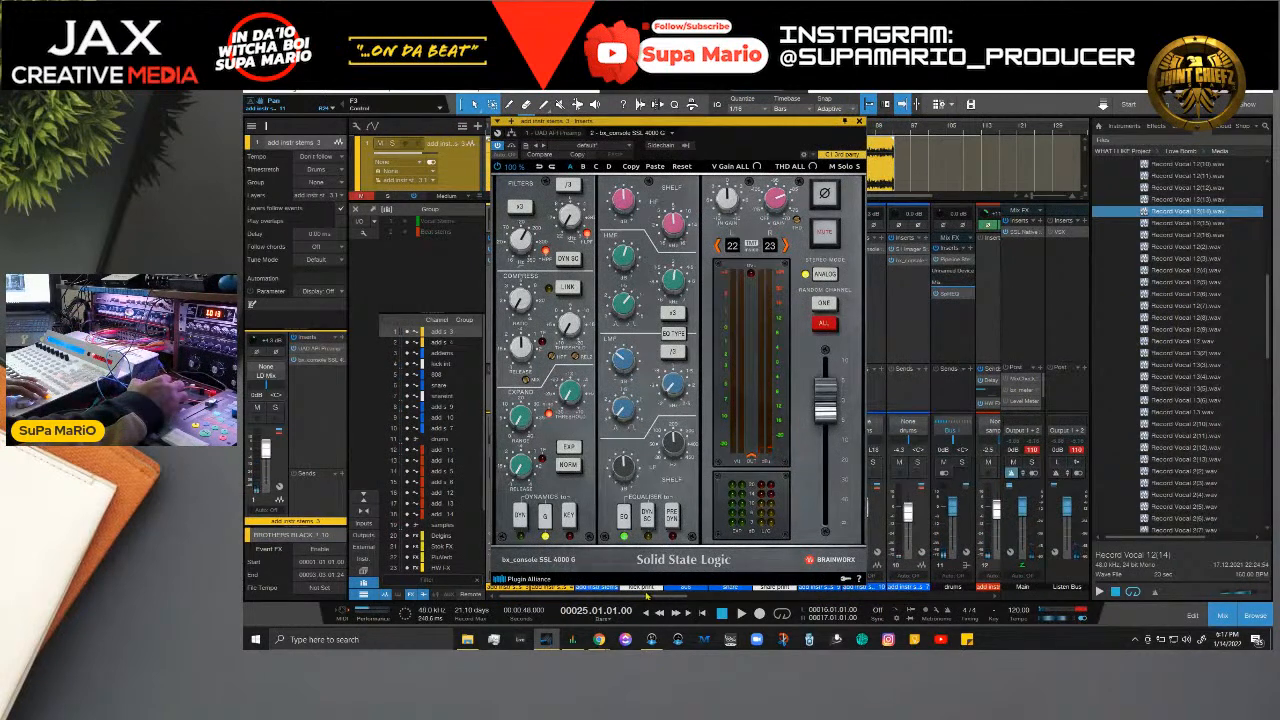
{"action": "left_click_drag", "start_coordinate": [914, 597], "coordinate": [1012, 616]}
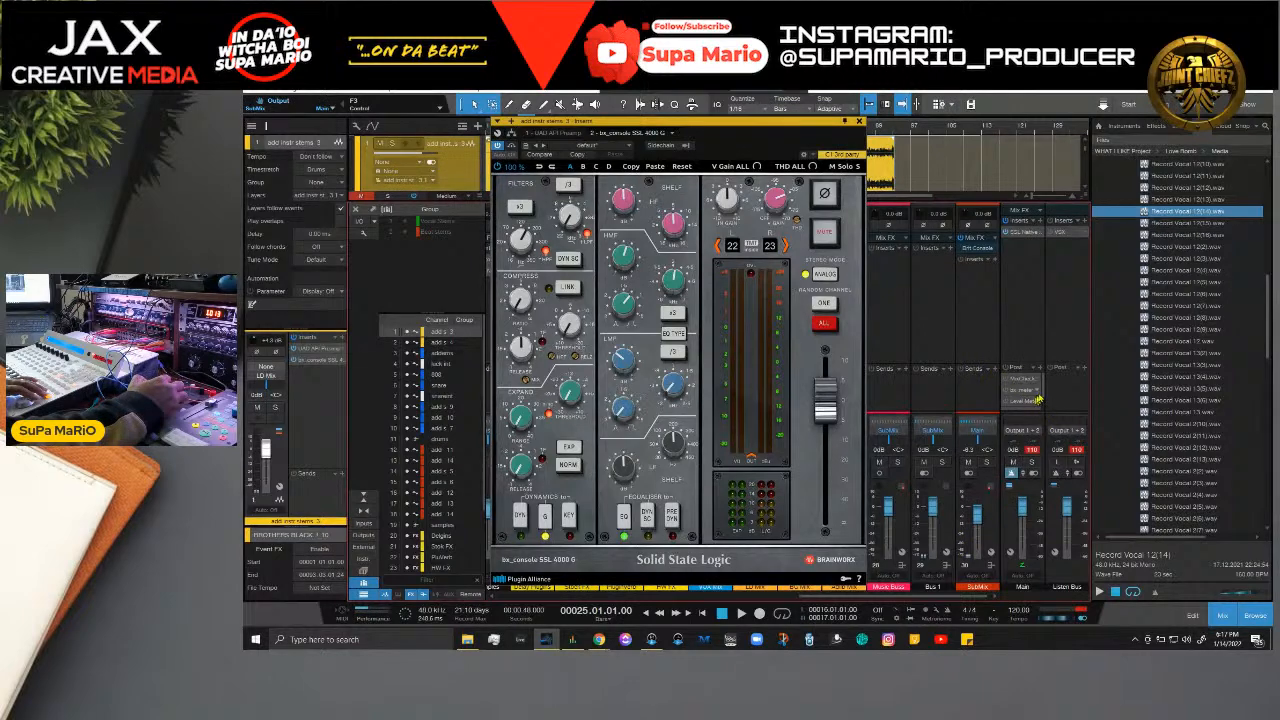
{"action": "scroll", "coordinate": [1044, 400], "scroll_direction": "down", "scroll_amount": 2}
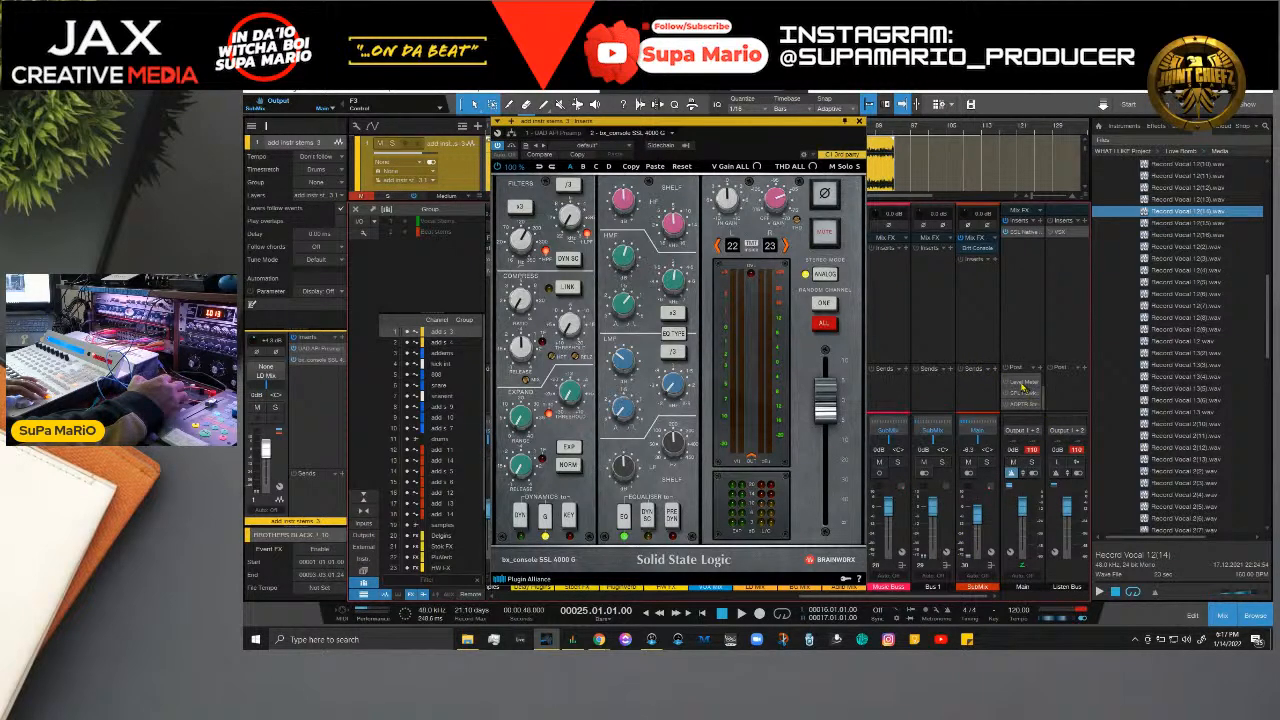
{"action": "scroll", "coordinate": [1015, 381], "scroll_direction": "up", "scroll_amount": 2}
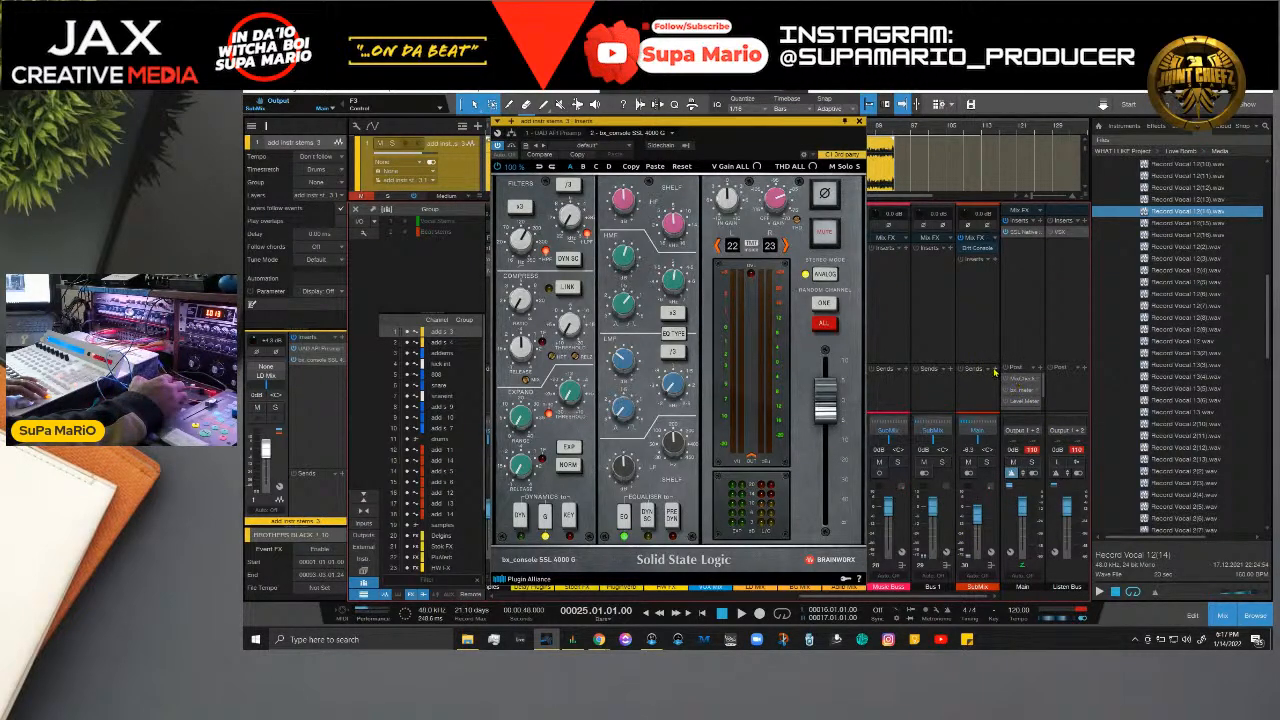
{"action": "left_click", "coordinate": [996, 263]}
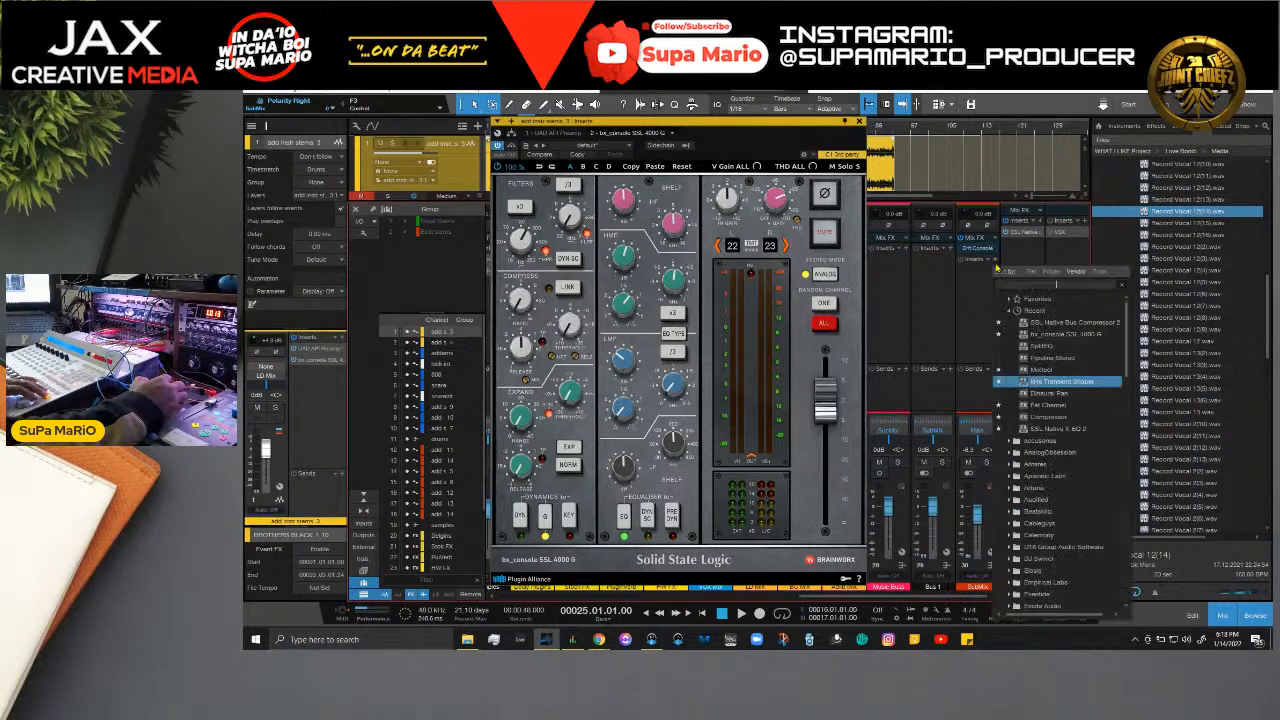
{"action": "left_click", "coordinate": [1052, 322]}
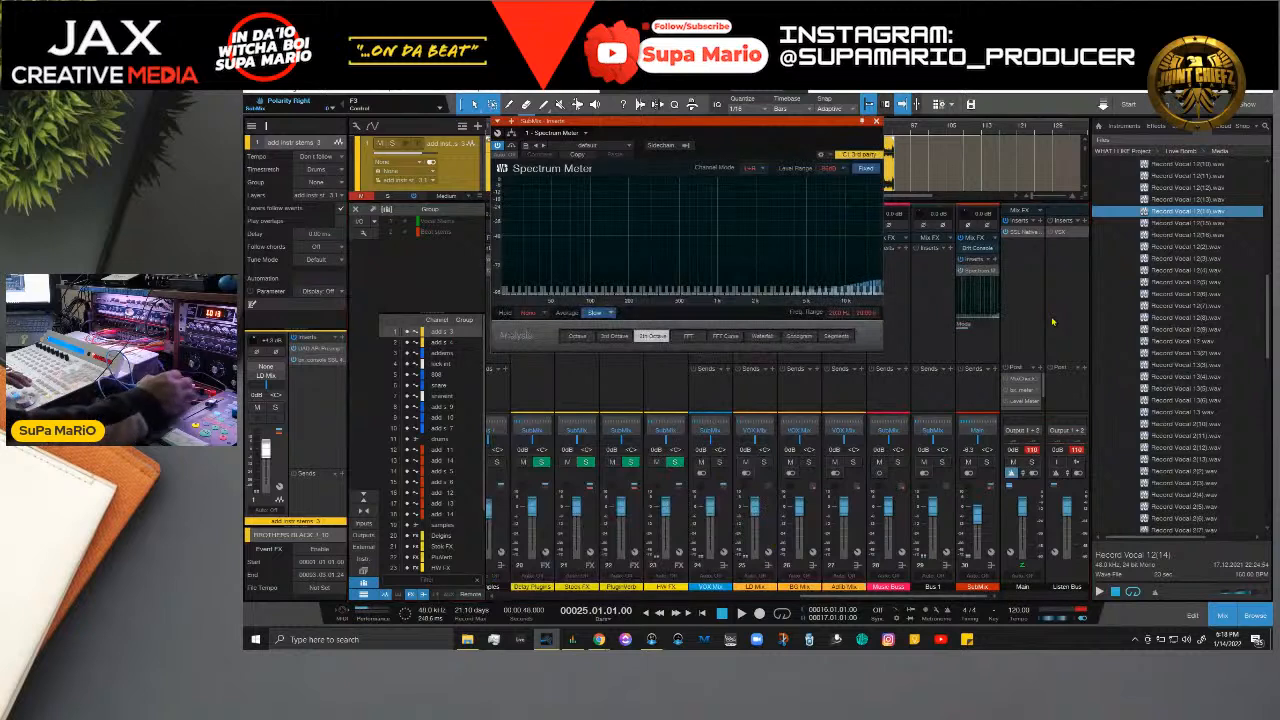
Step: Load the waterfall preset in the Spectrum Meter, start playback and solo the first yellow stem
{"action": "left_click", "coordinate": [590, 145]}
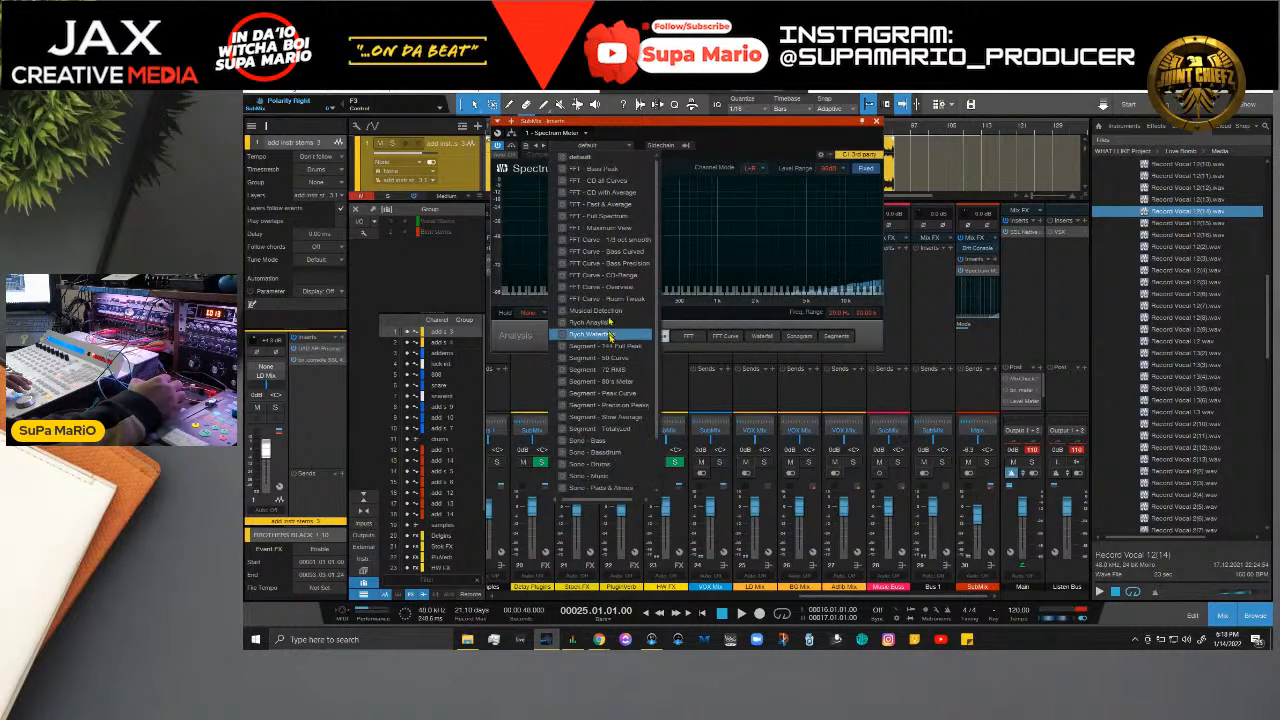
{"action": "key", "text": "space"}
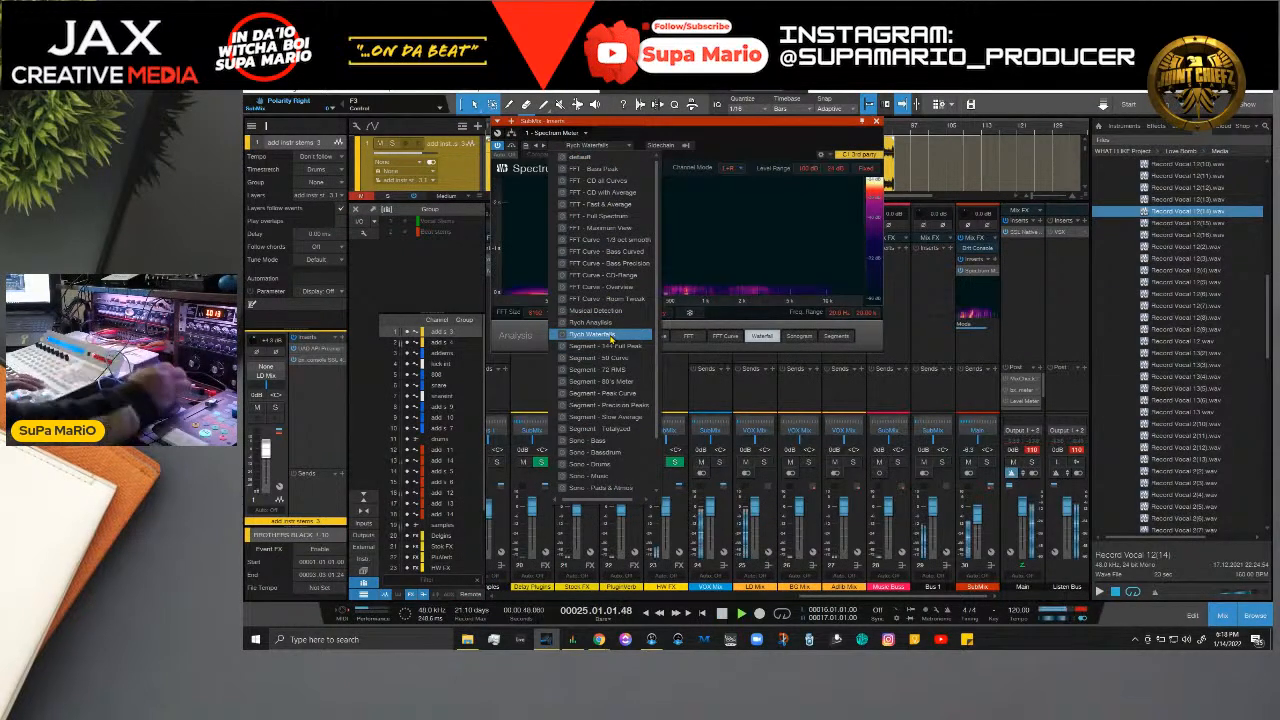
{"action": "left_click", "coordinate": [828, 594]}
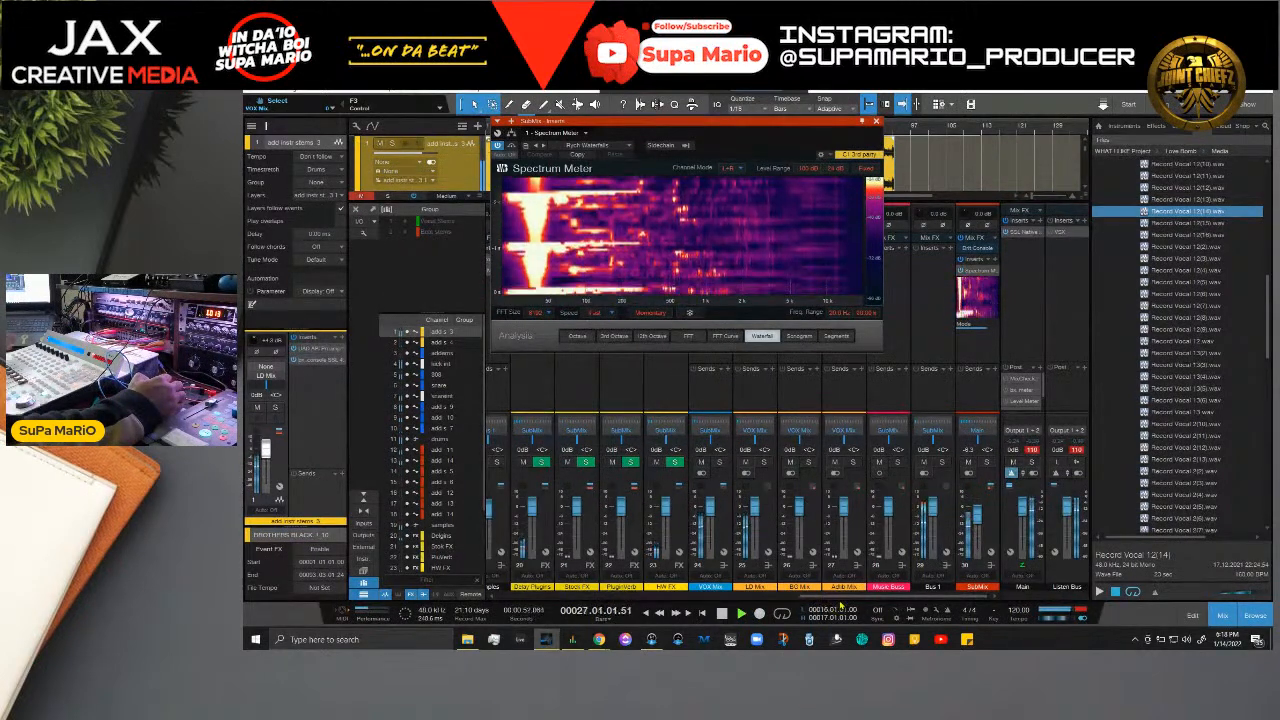
{"action": "key", "text": "s"}
{"action": "key", "text": "s"}
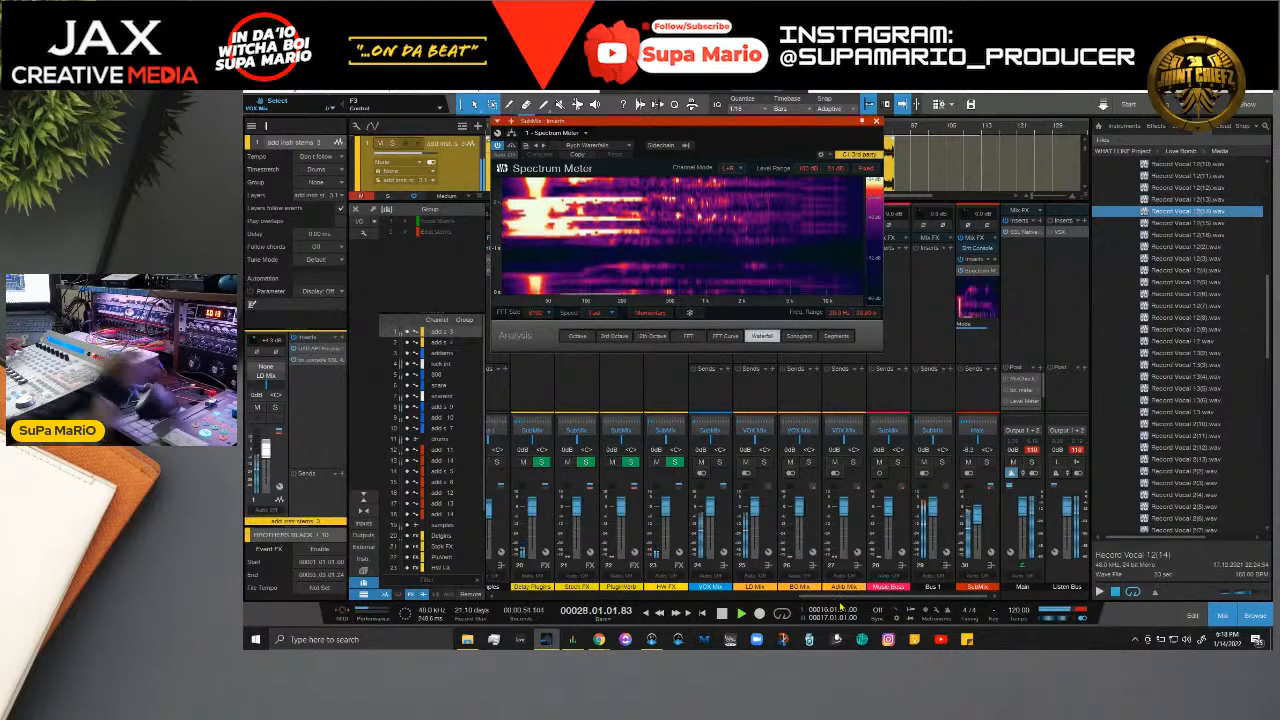
{"action": "key", "text": "s"}
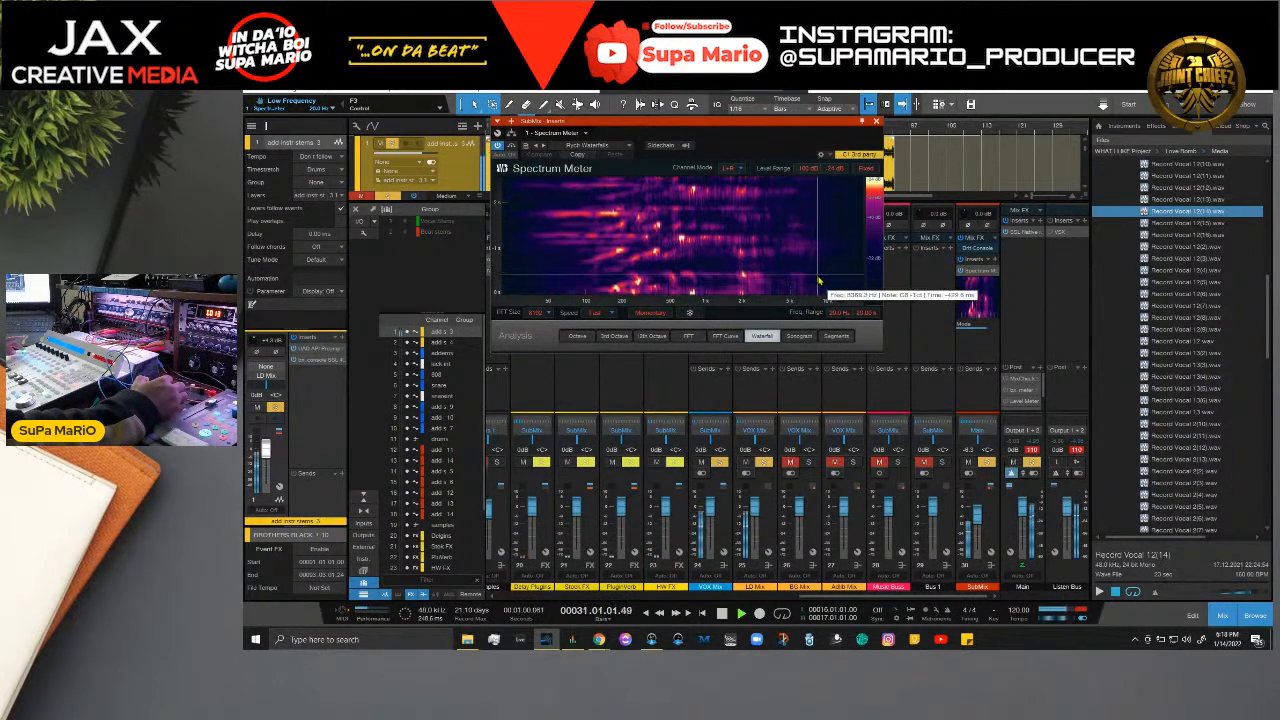
Step: Unsolo the first yellow stem, bring the instrument channels back into view and close the Spectrum Meter
{"action": "key", "text": "s"}
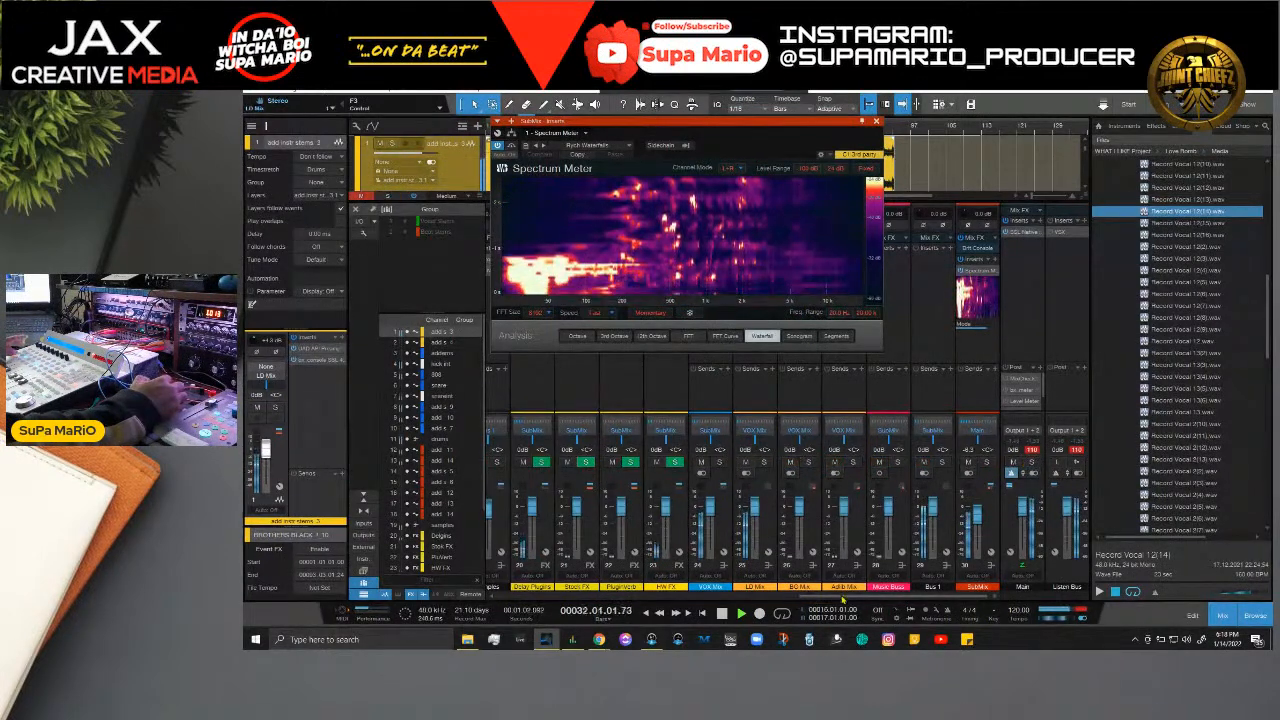
{"action": "scroll", "coordinate": [735, 580], "scroll_direction": "left", "scroll_amount": 10}
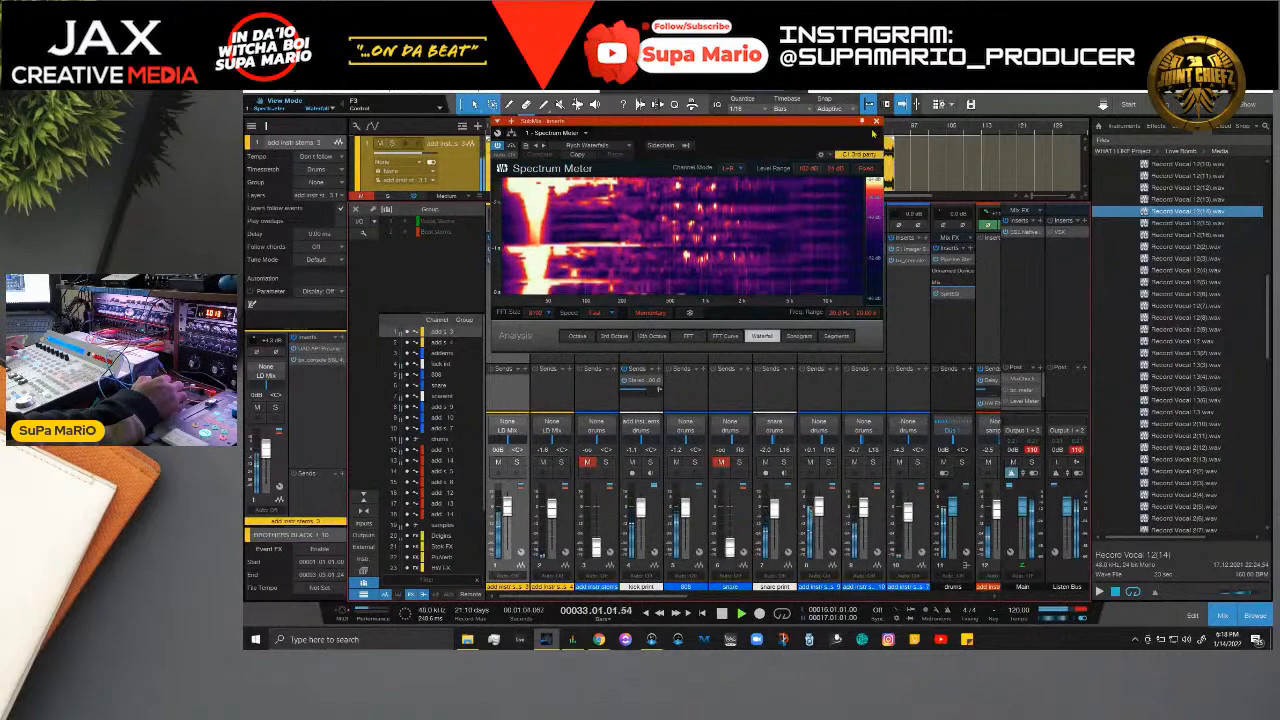
{"action": "left_click", "coordinate": [876, 121]}
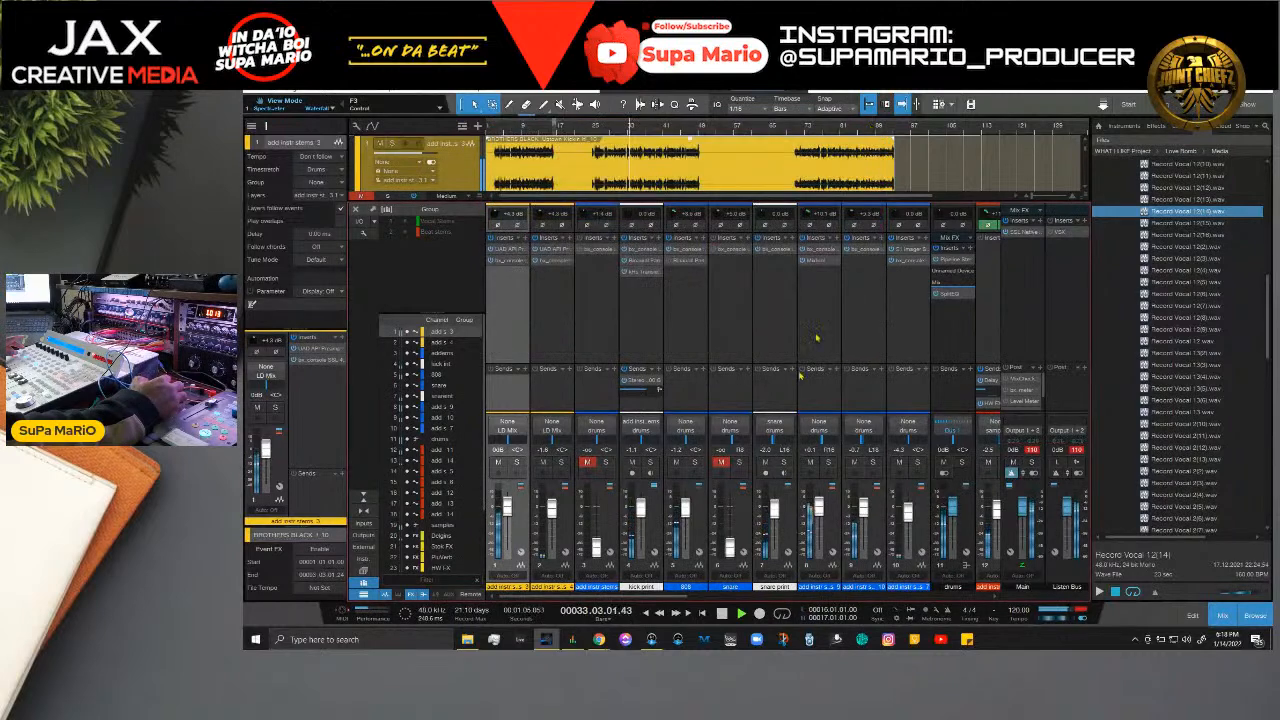
Step: Fine-tune the high-shelf gain in the first yellow stem's SSL 4000 G console, close the plugin and stop playback
{"action": "left_click", "coordinate": [507, 262]}
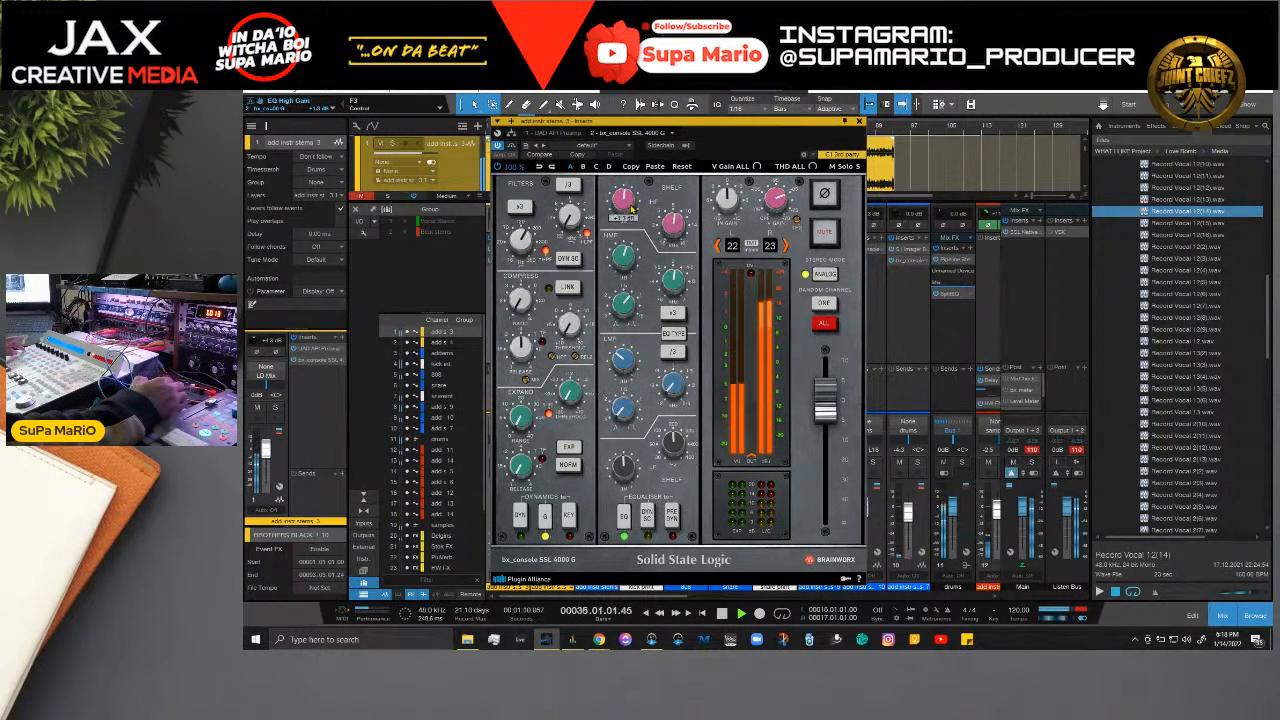
{"action": "left_click_drag", "start_coordinate": [628, 214], "coordinate": [631, 210]}
{"action": "scroll", "coordinate": [631, 209], "scroll_direction": "down", "scroll_amount": 1}
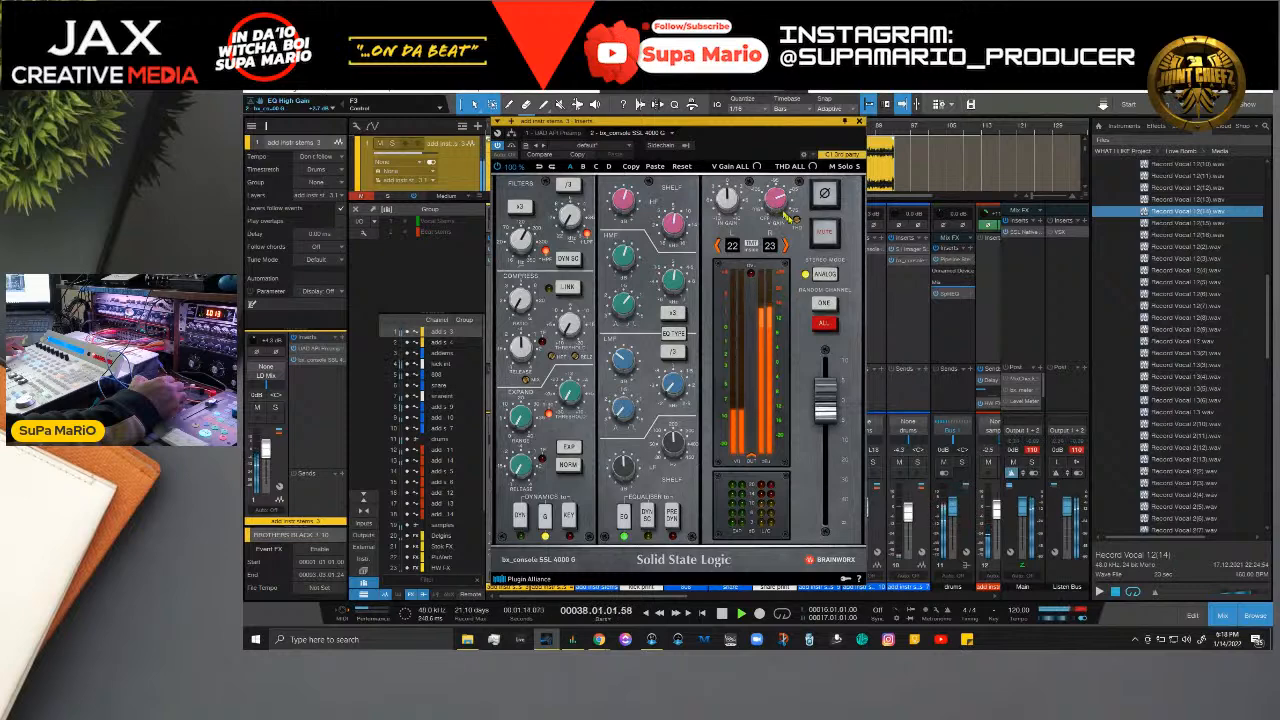
{"action": "mouse_move", "coordinate": [796, 223]}
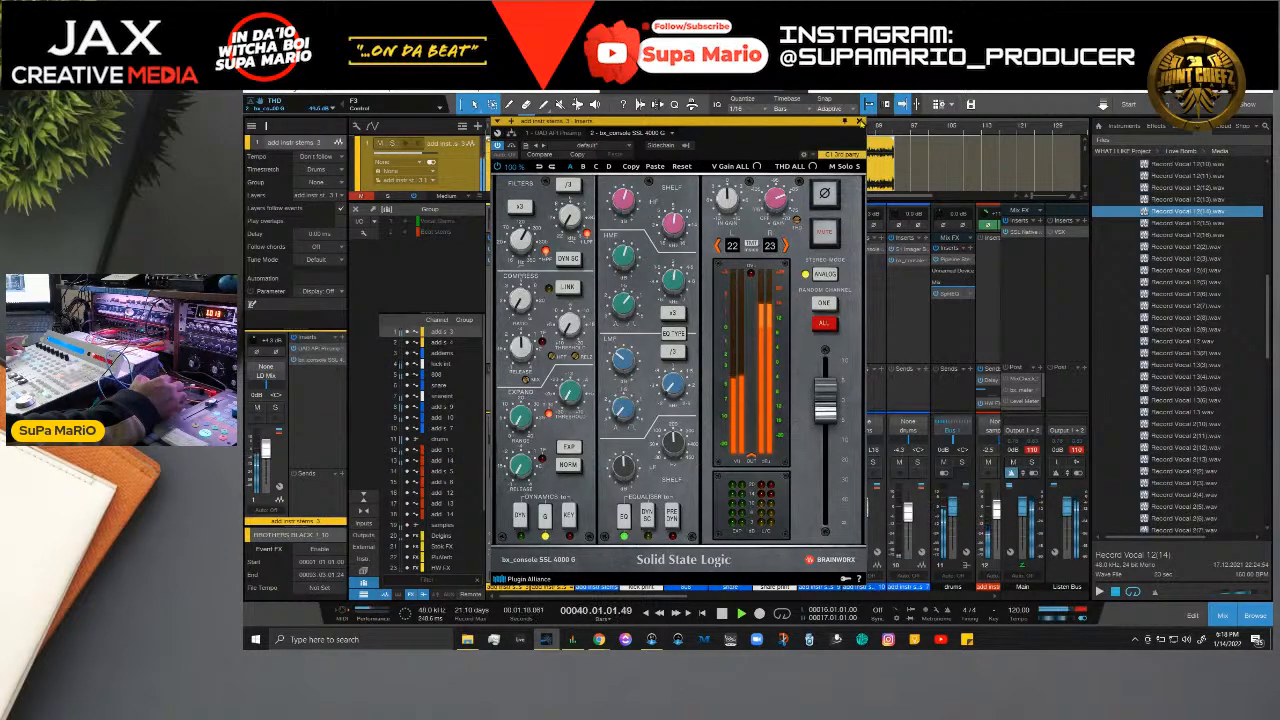
{"action": "left_click", "coordinate": [860, 122]}
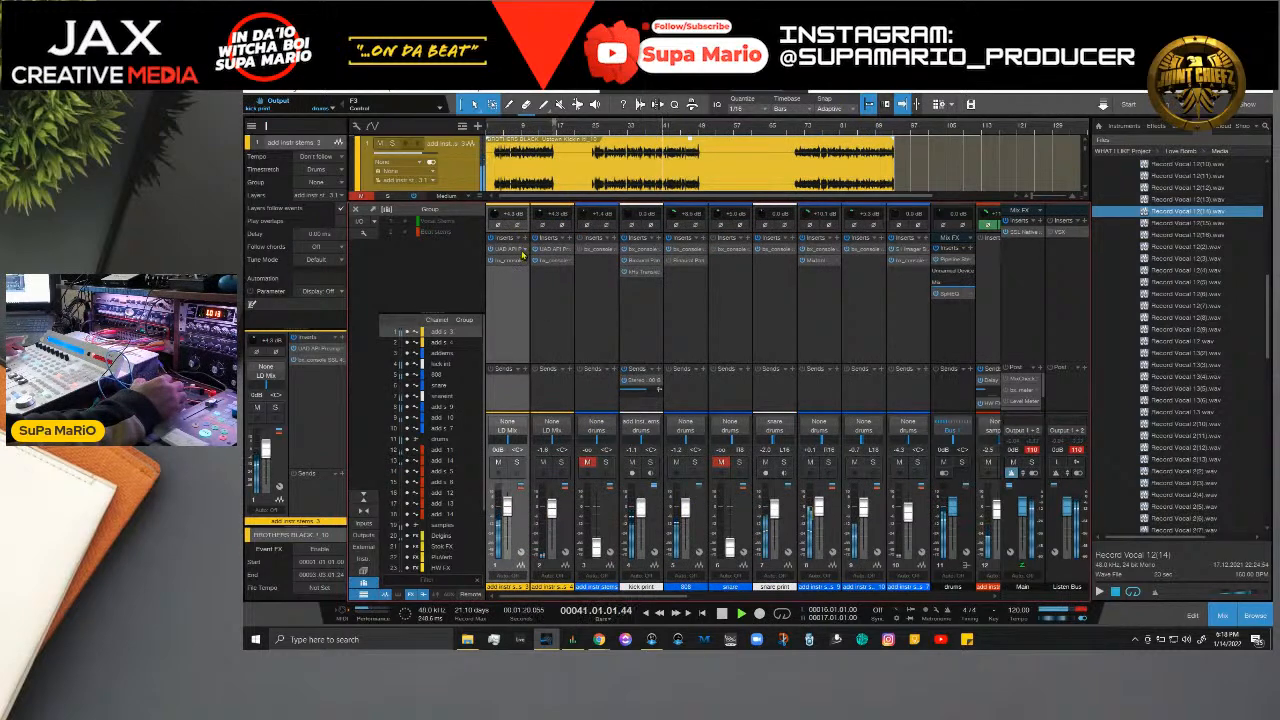
{"action": "key", "text": "space"}
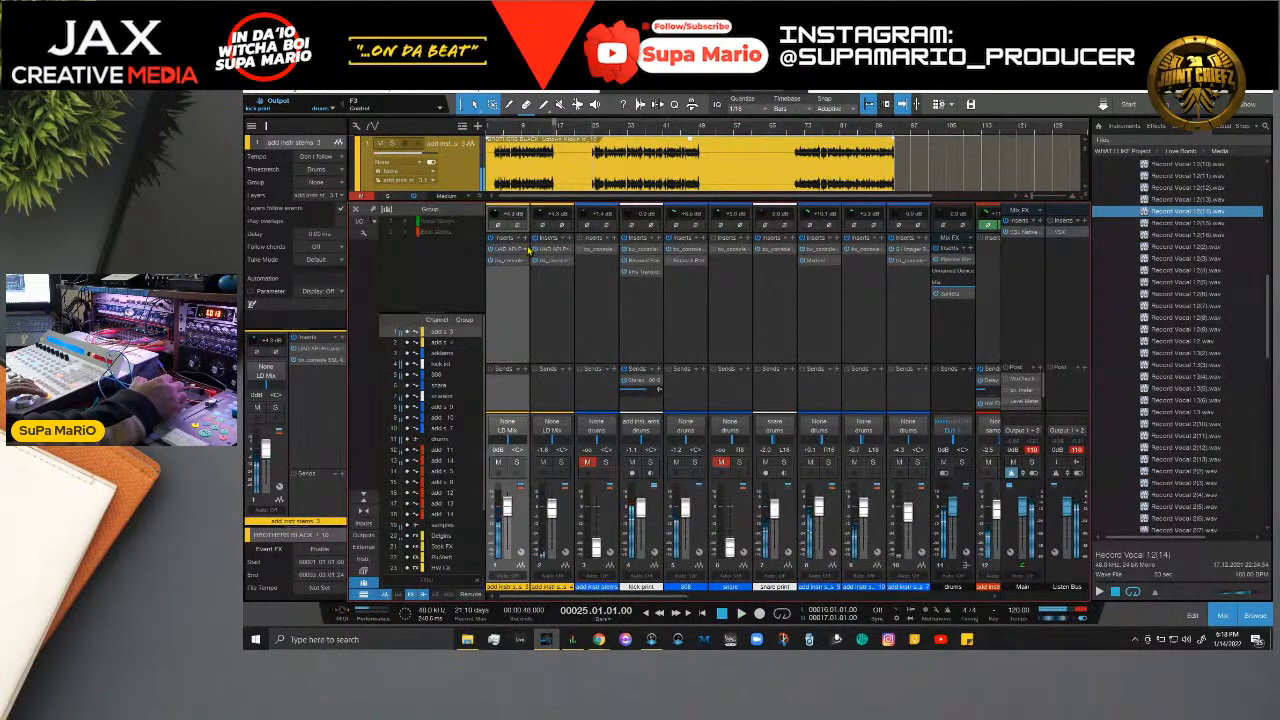
Step: Search the plugins for "spl", insert SPL De-Verb Plus on the first yellow stem and move its window aside
{"action": "left_click", "coordinate": [528, 250]}
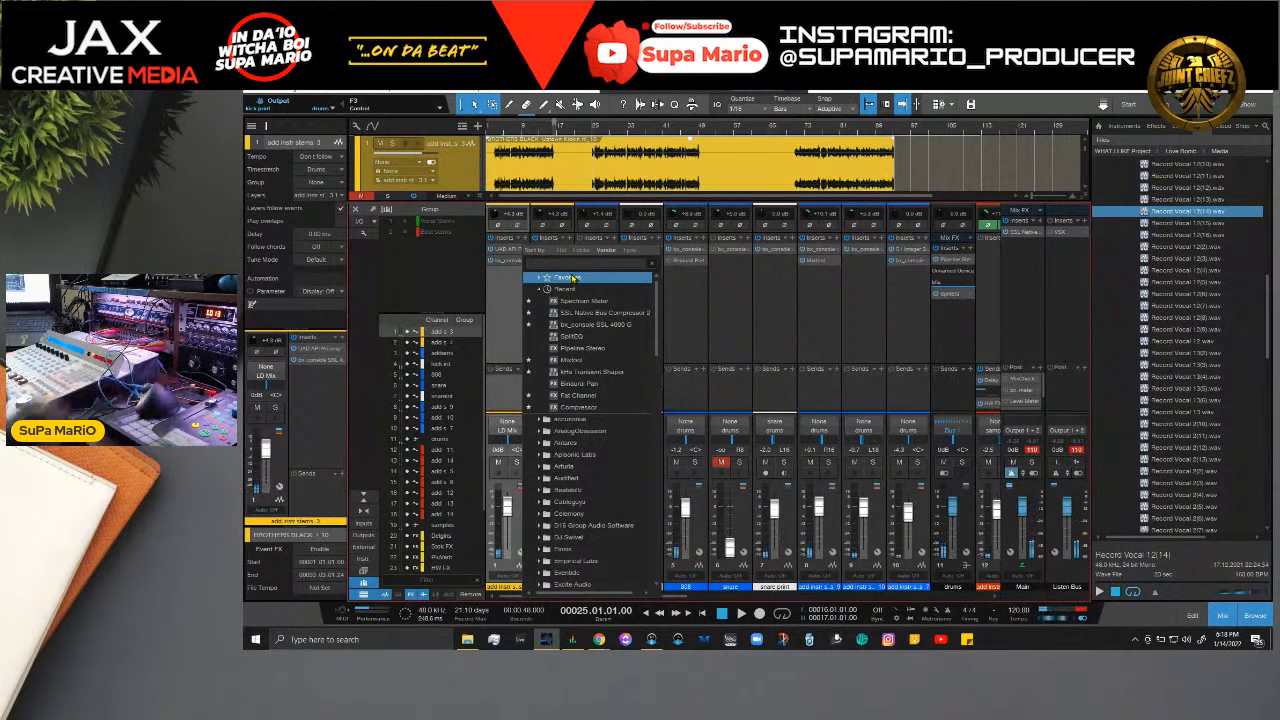
{"action": "type", "text": "de"}
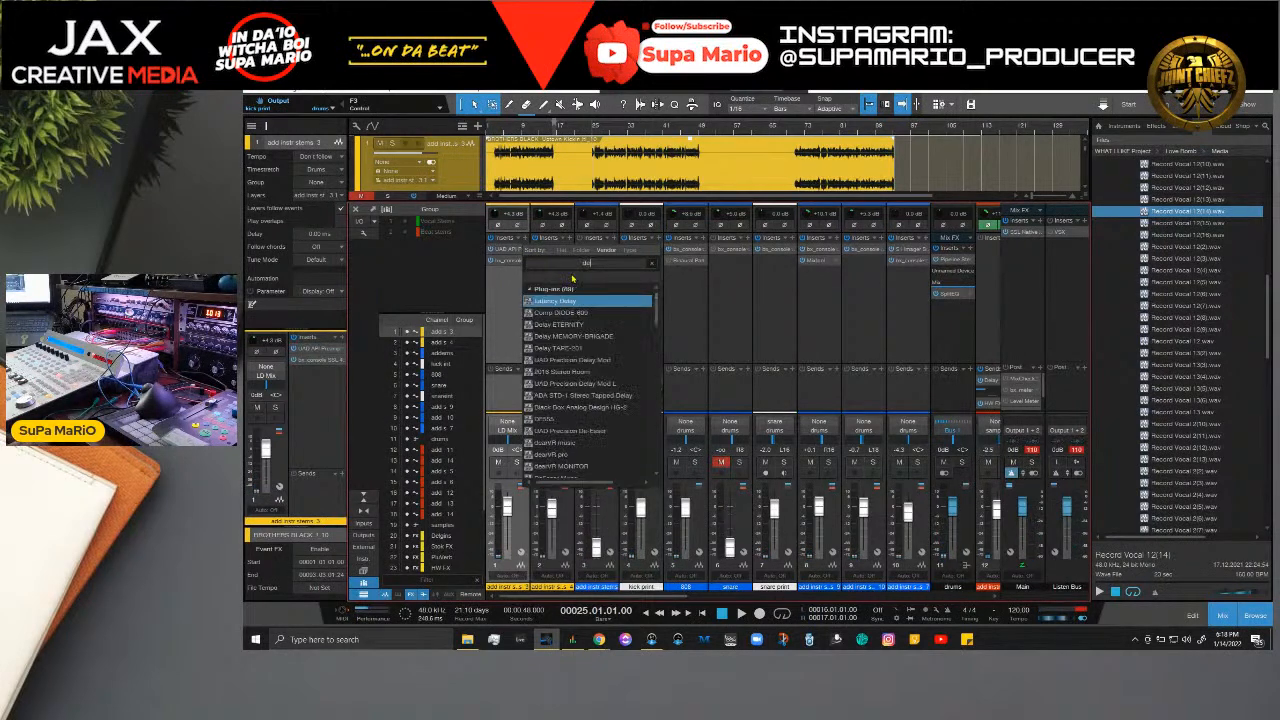
{"action": "type", "text": "verb"}
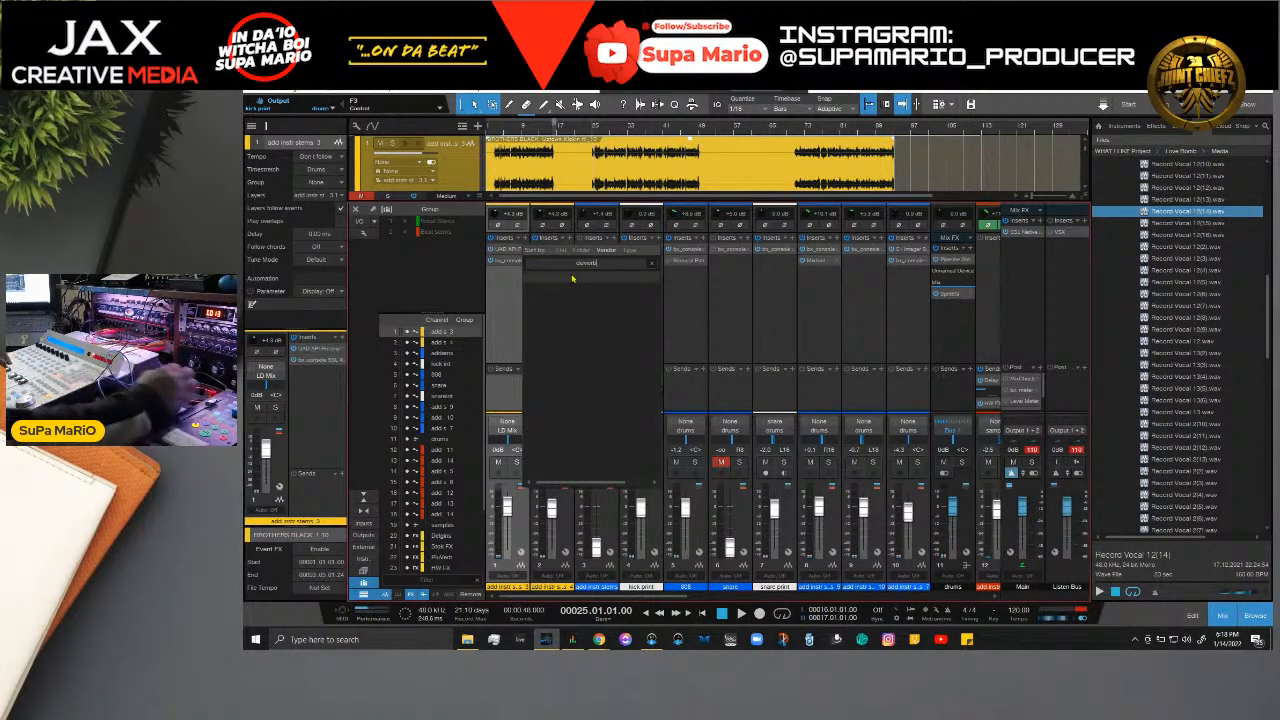
{"action": "double_click", "coordinate": [581, 262]}
{"action": "type", "text": "rev"}
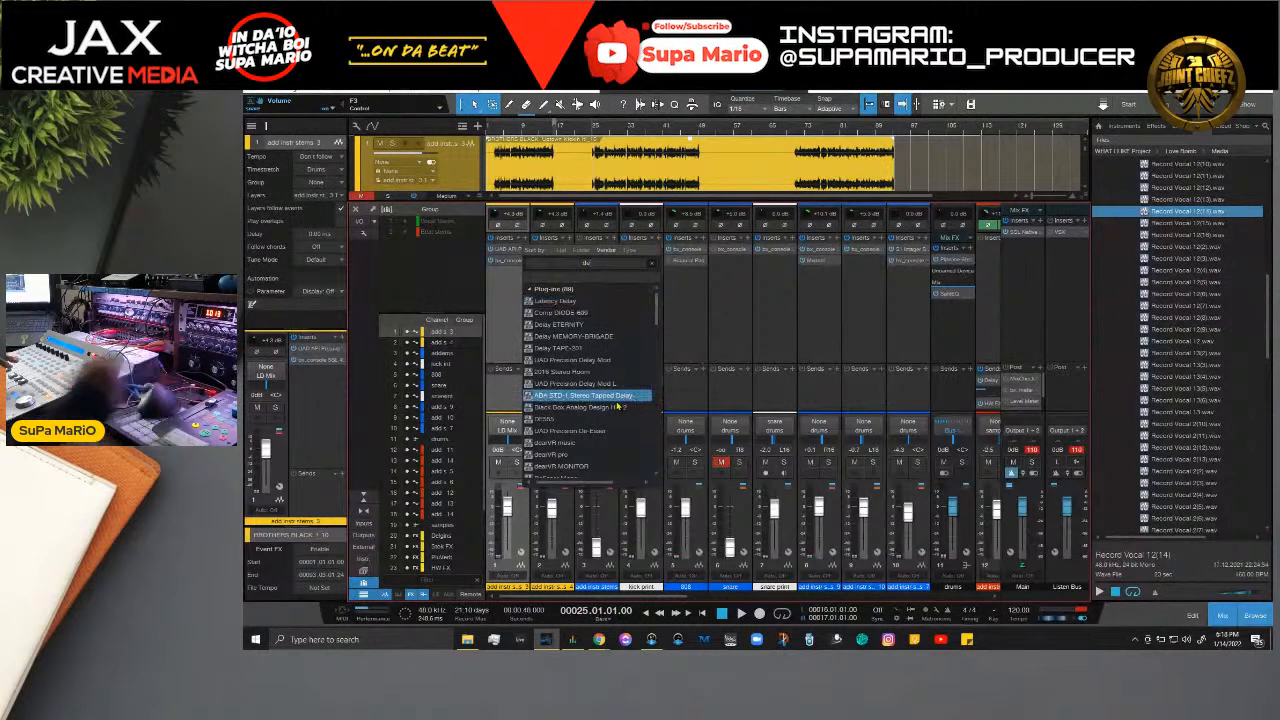
{"action": "key", "text": "BackSpace"}
{"action": "type", "text": "spl"}
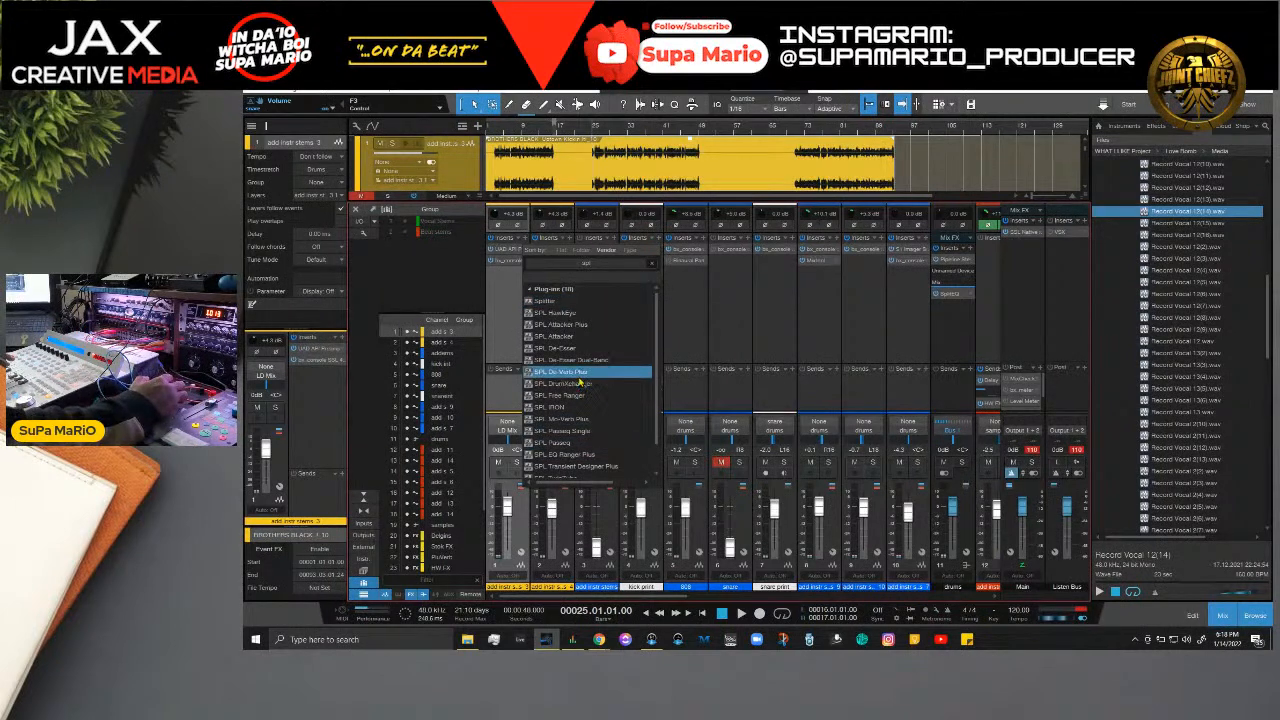
{"action": "left_click", "coordinate": [580, 373]}
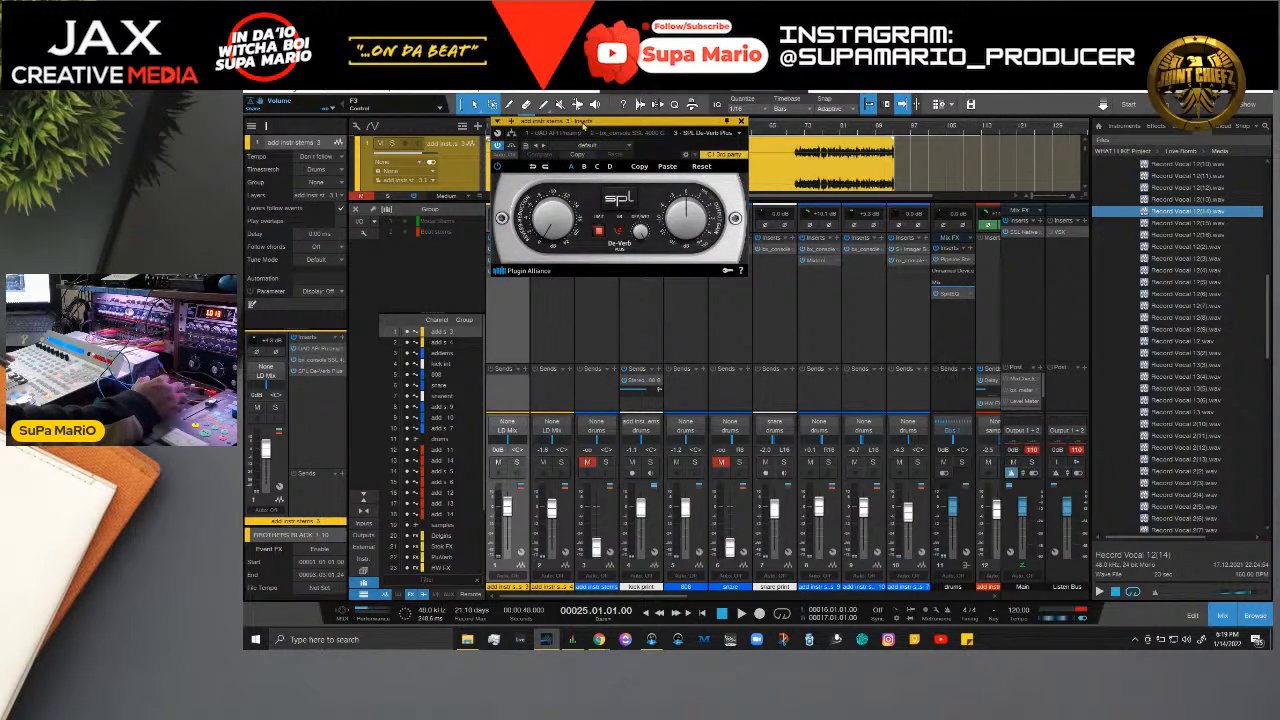
{"action": "left_click_drag", "start_coordinate": [581, 119], "coordinate": [813, 307]}
Step: Play the song from the start, turn up the De-Verb amount on the first yellow stem and solo that stem
{"action": "key", "text": "comma"}
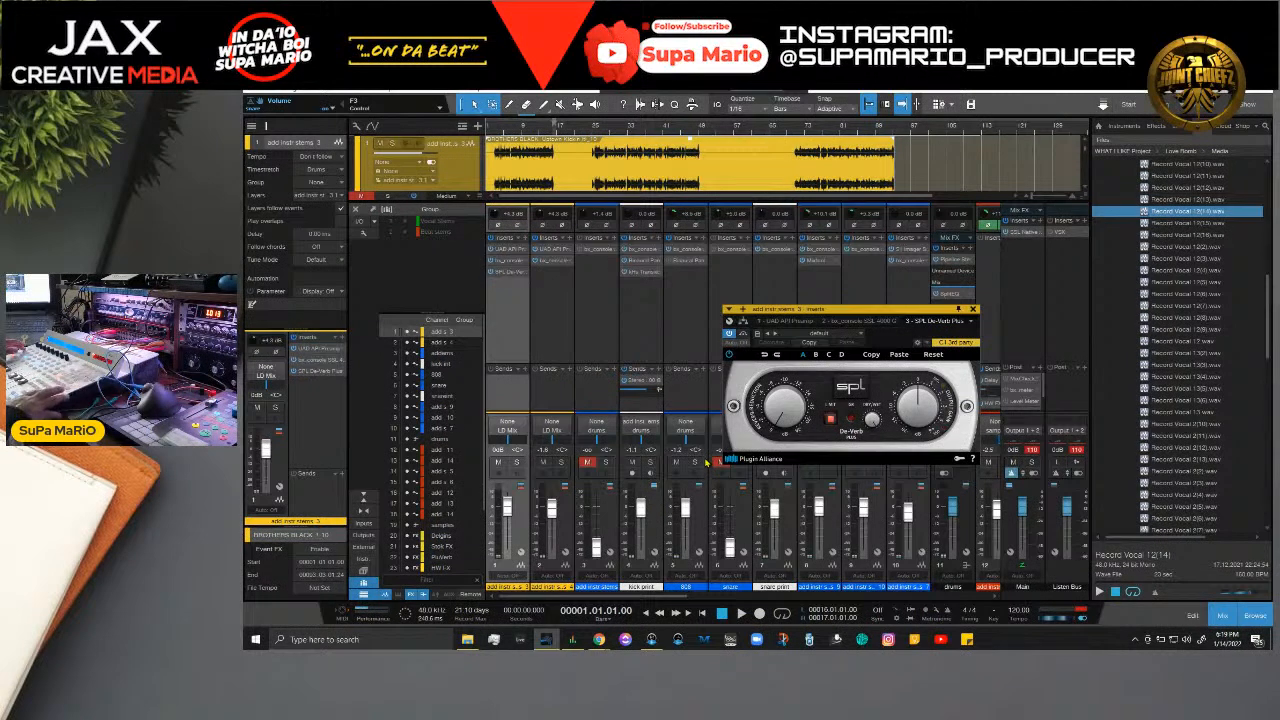
{"action": "key", "text": "space"}
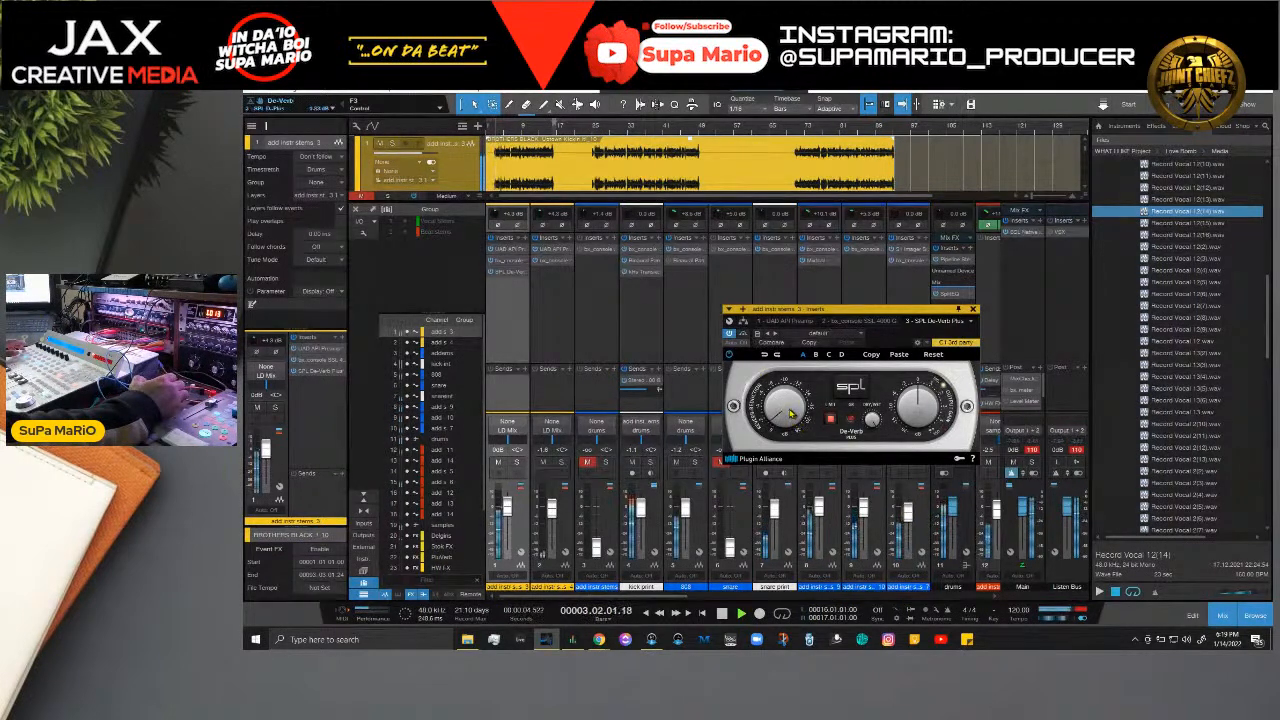
{"action": "left_click_drag", "start_coordinate": [791, 411], "coordinate": [791, 393]}
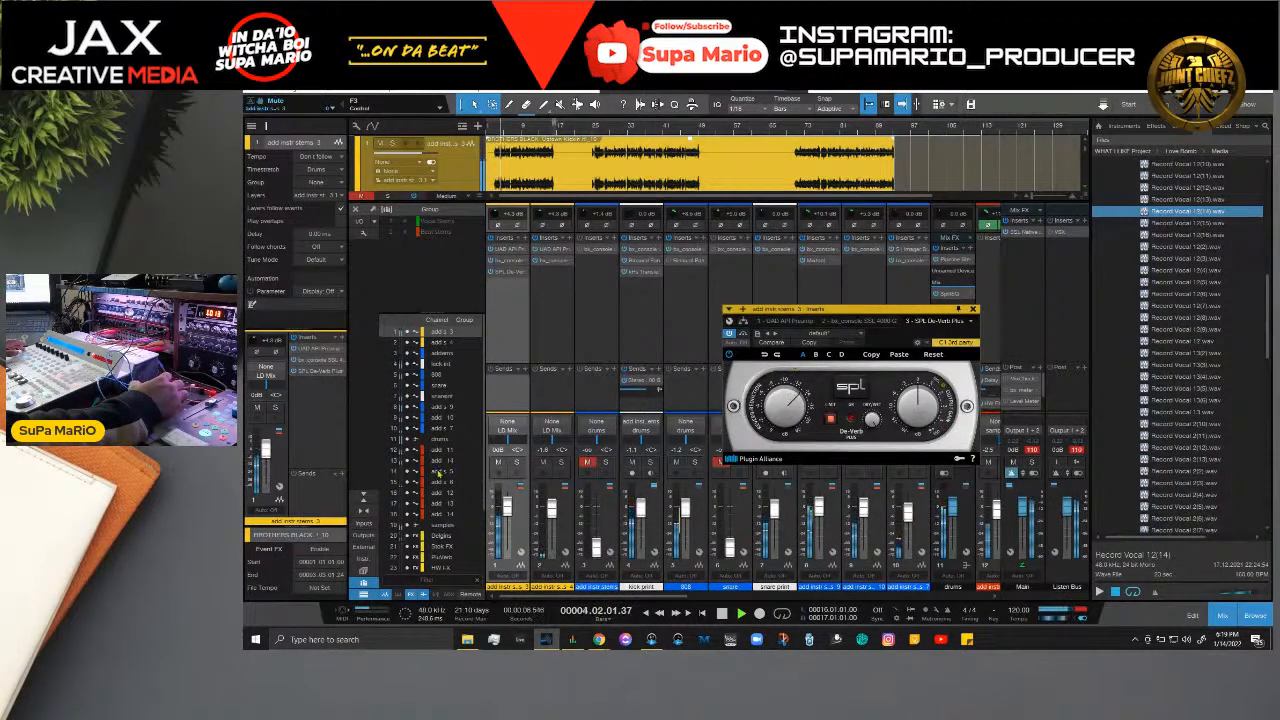
{"action": "left_click", "coordinate": [512, 463]}
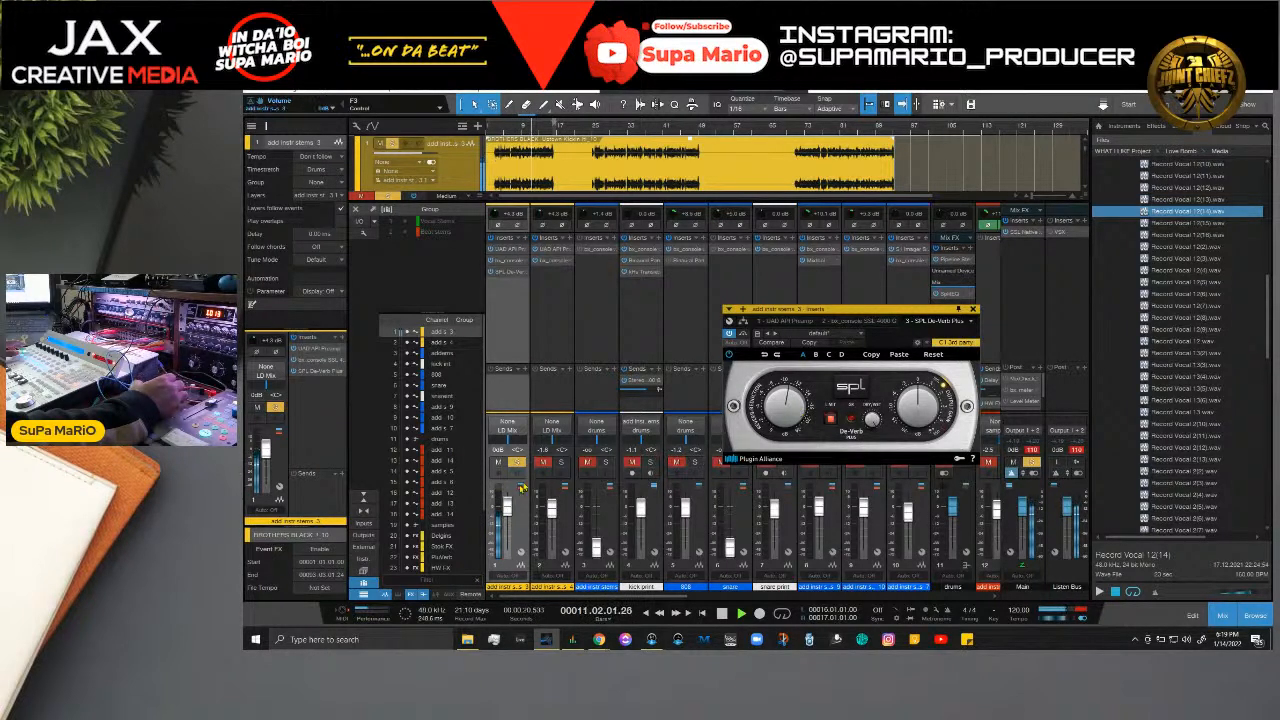
Step: Unsolo the first yellow stem and audition the de-verb in the full mix from the song start, then stop playback
{"action": "key", "text": "space"}
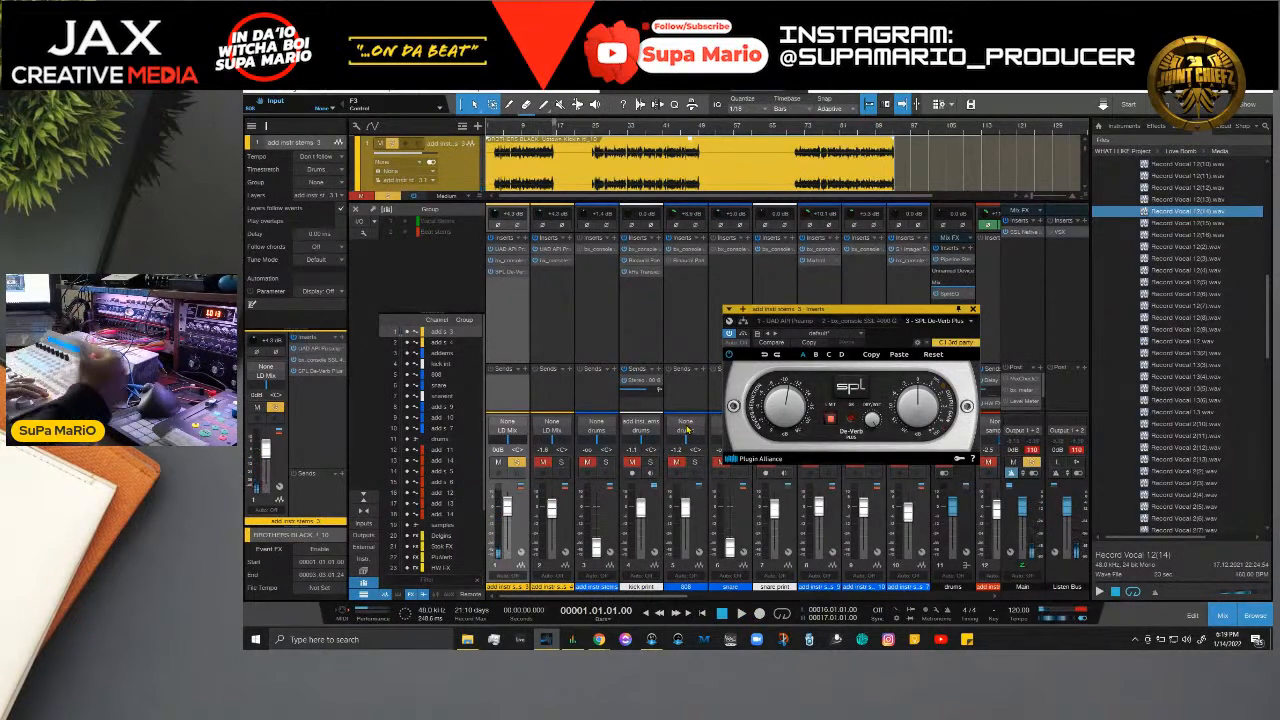
{"action": "left_click", "coordinate": [517, 462]}
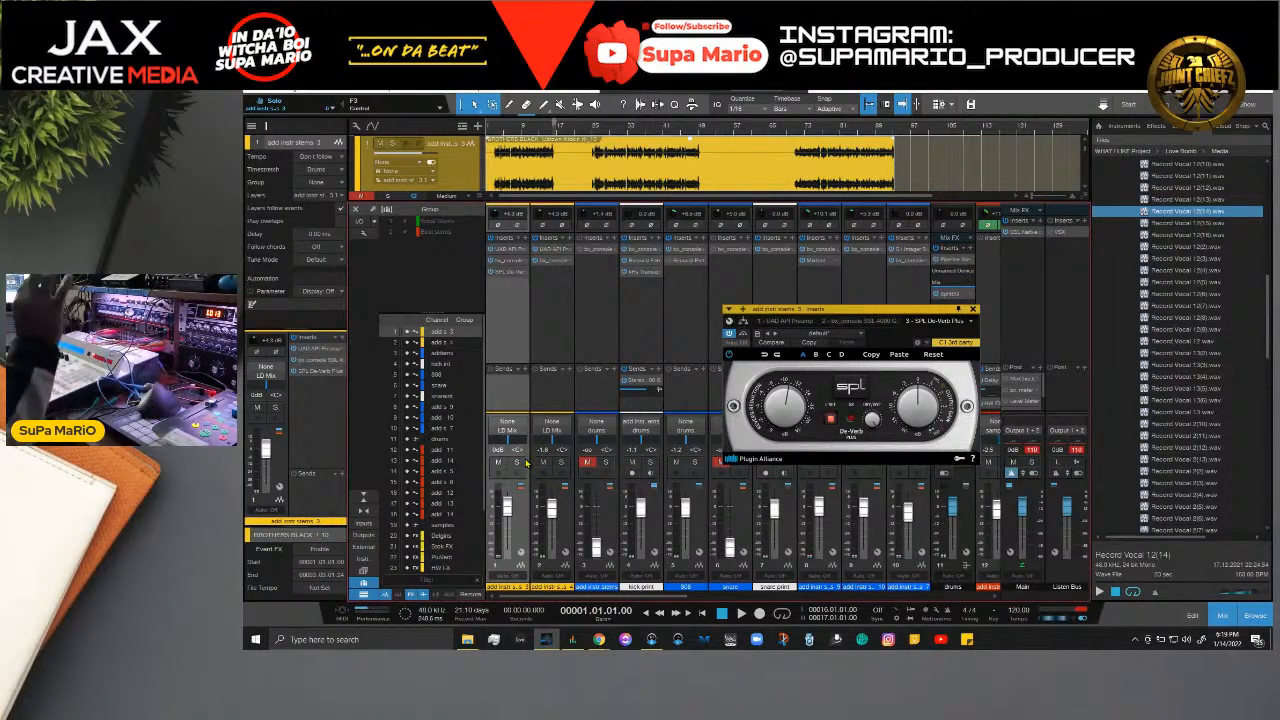
{"action": "key", "text": "space"}
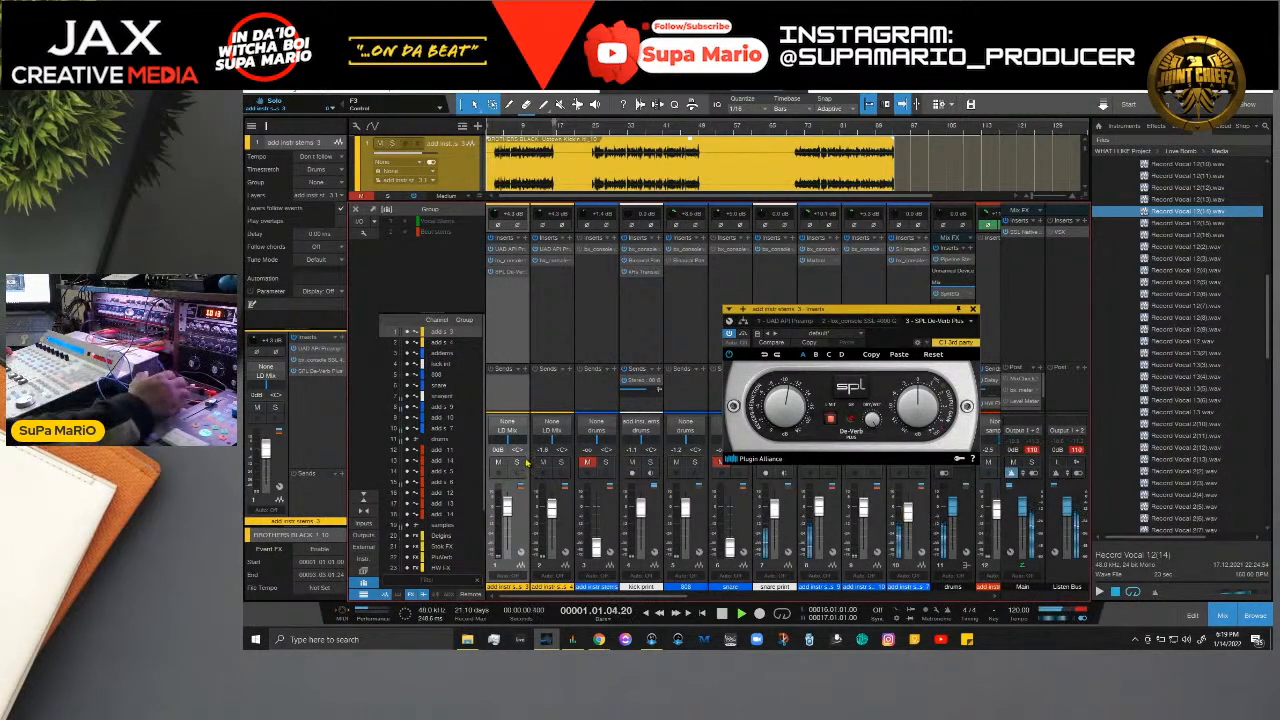
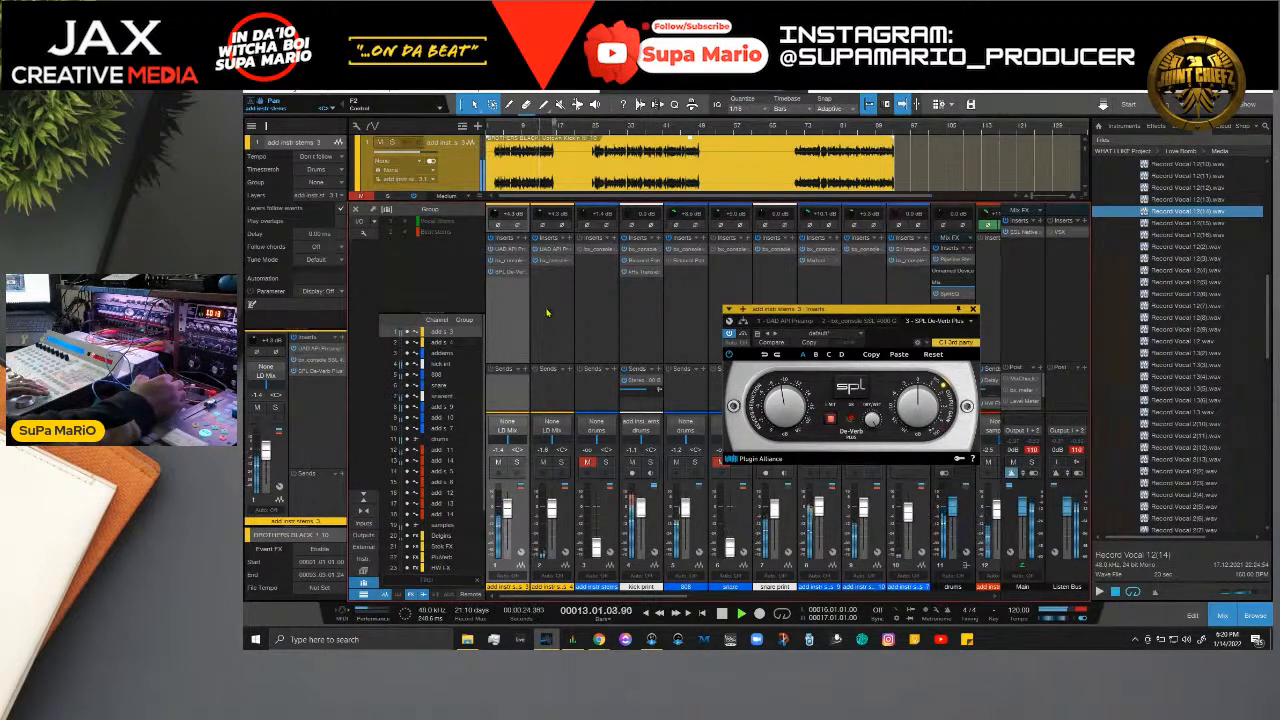
{"action": "key", "text": "space"}
Step: Bring the second yellow stem's track into view, solo it and audition it from bar 17, then stop playback
{"action": "scroll", "coordinate": [565, 187], "scroll_direction": "down", "scroll_amount": 2}
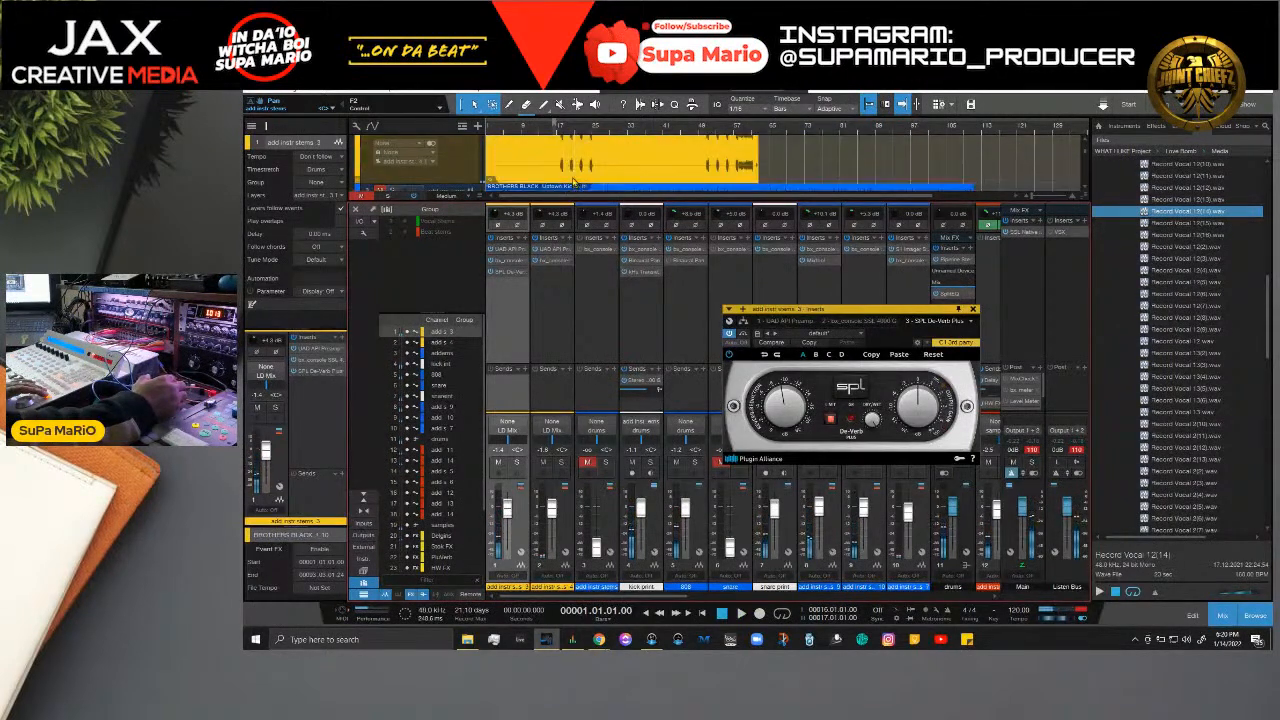
{"action": "left_click", "coordinate": [560, 131]}
{"action": "scroll", "coordinate": [560, 131], "scroll_direction": "up", "scroll_amount": 5}
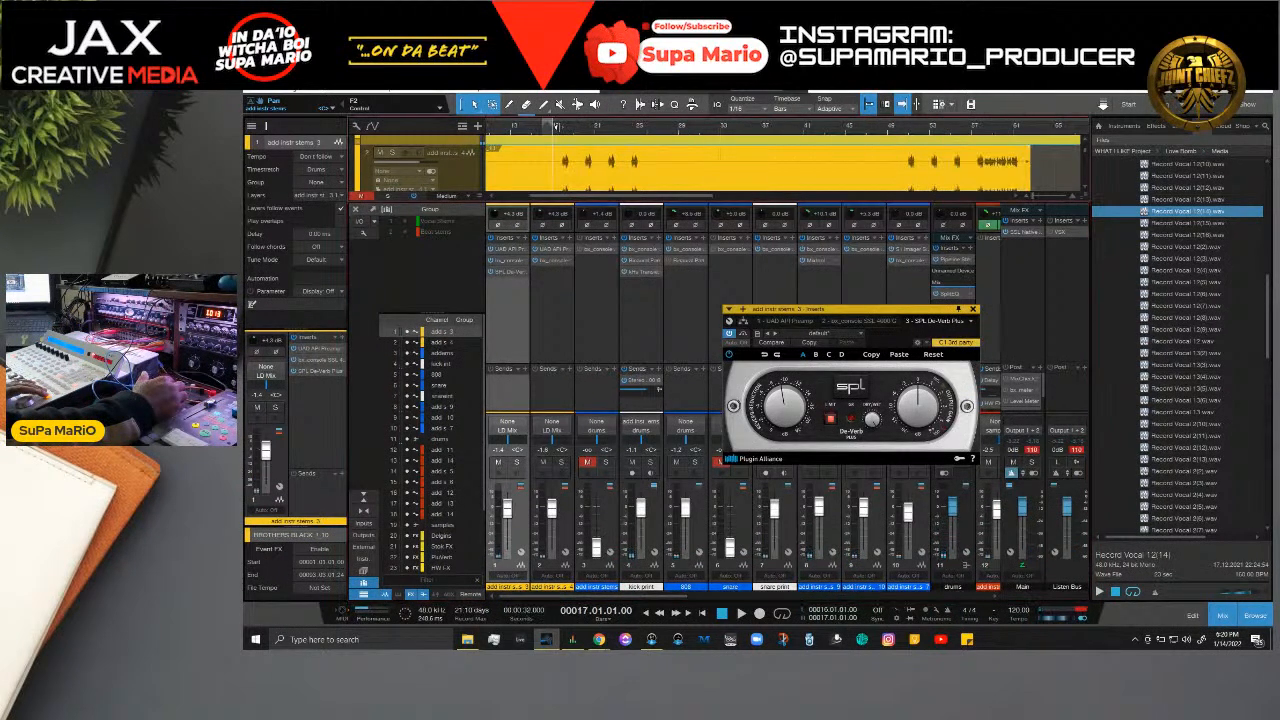
{"action": "left_click", "coordinate": [392, 152]}
{"action": "key", "text": "space"}
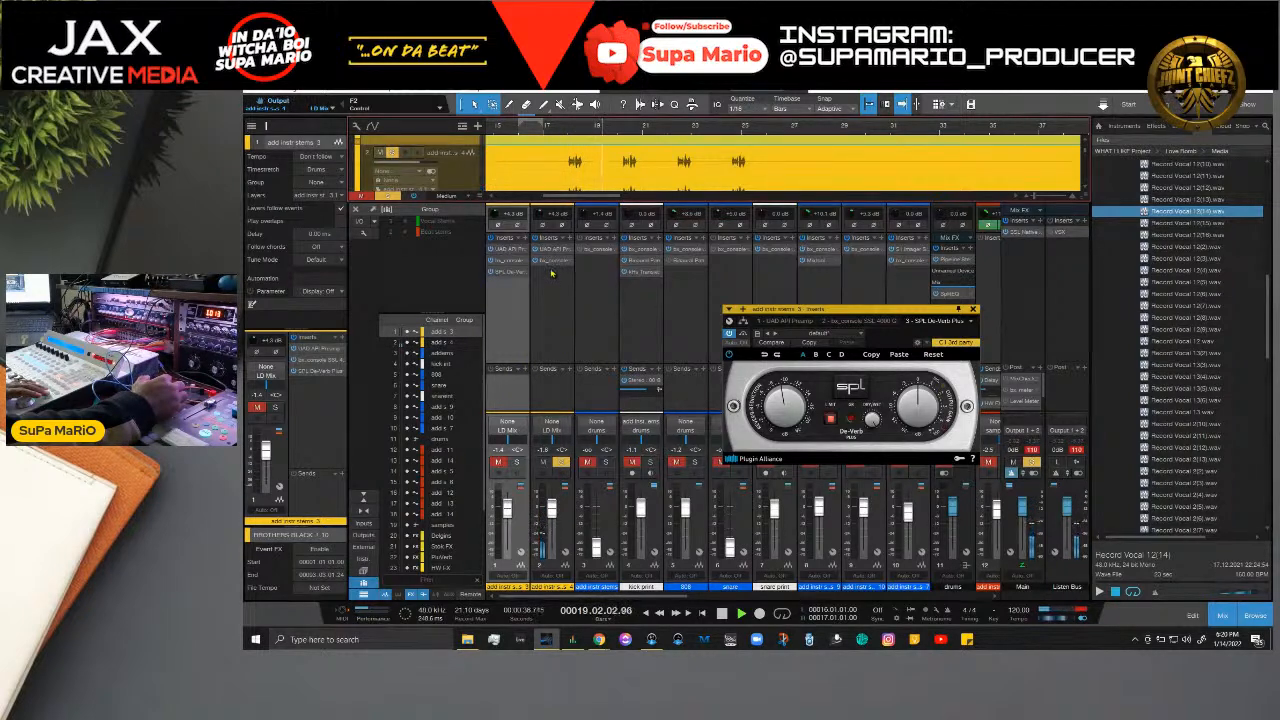
{"action": "key", "text": "space"}
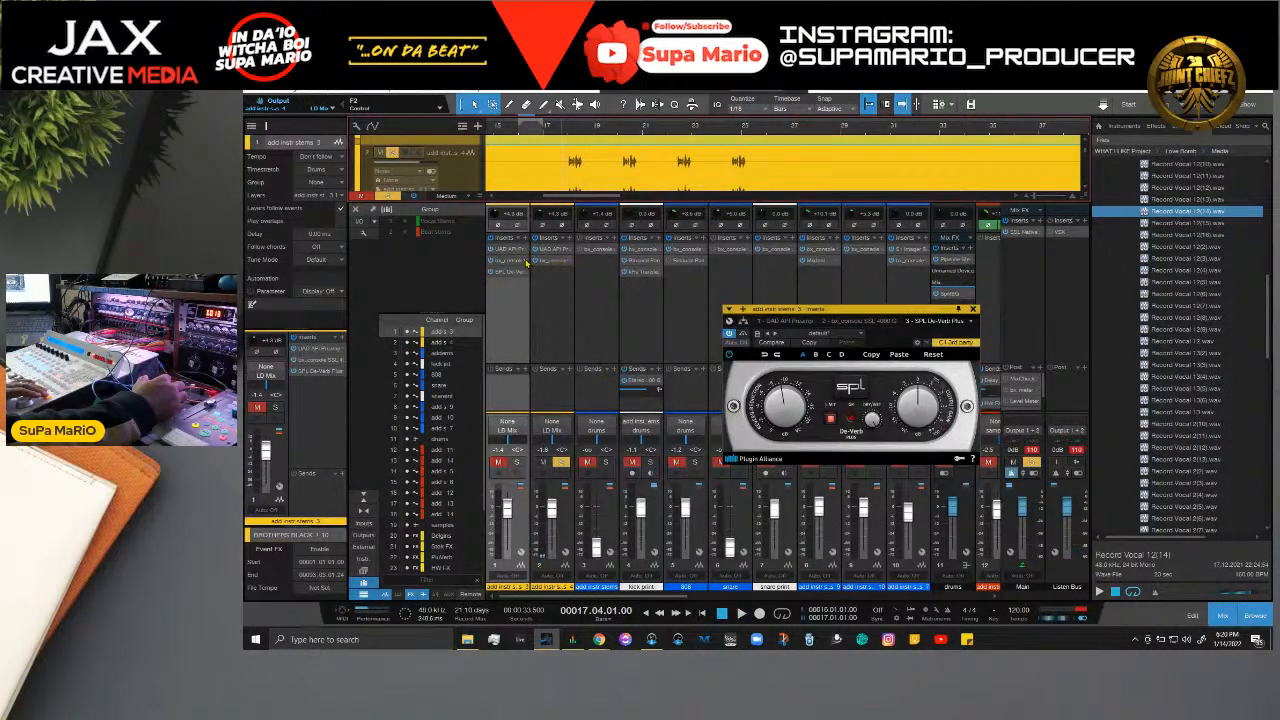
{"action": "left_click", "coordinate": [525, 262]}
{"action": "left_click_drag", "start_coordinate": [834, 311], "coordinate": [705, 118]}
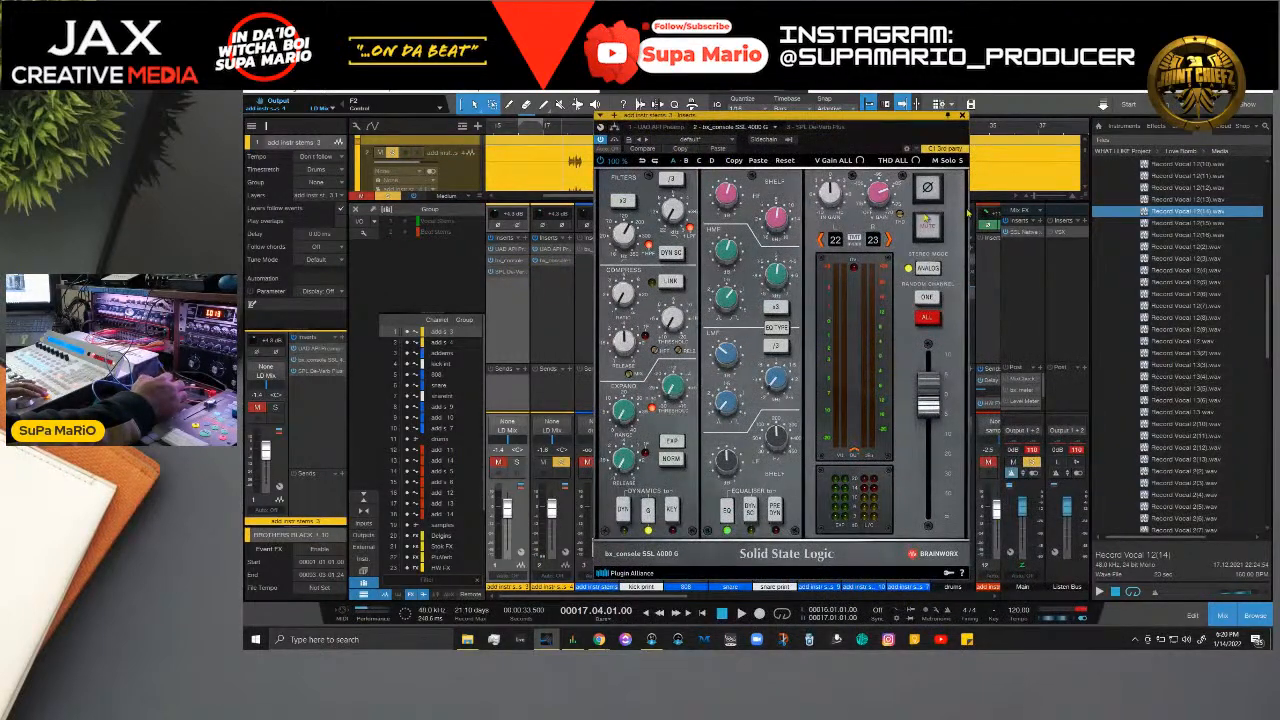
{"action": "left_click", "coordinate": [961, 117]}
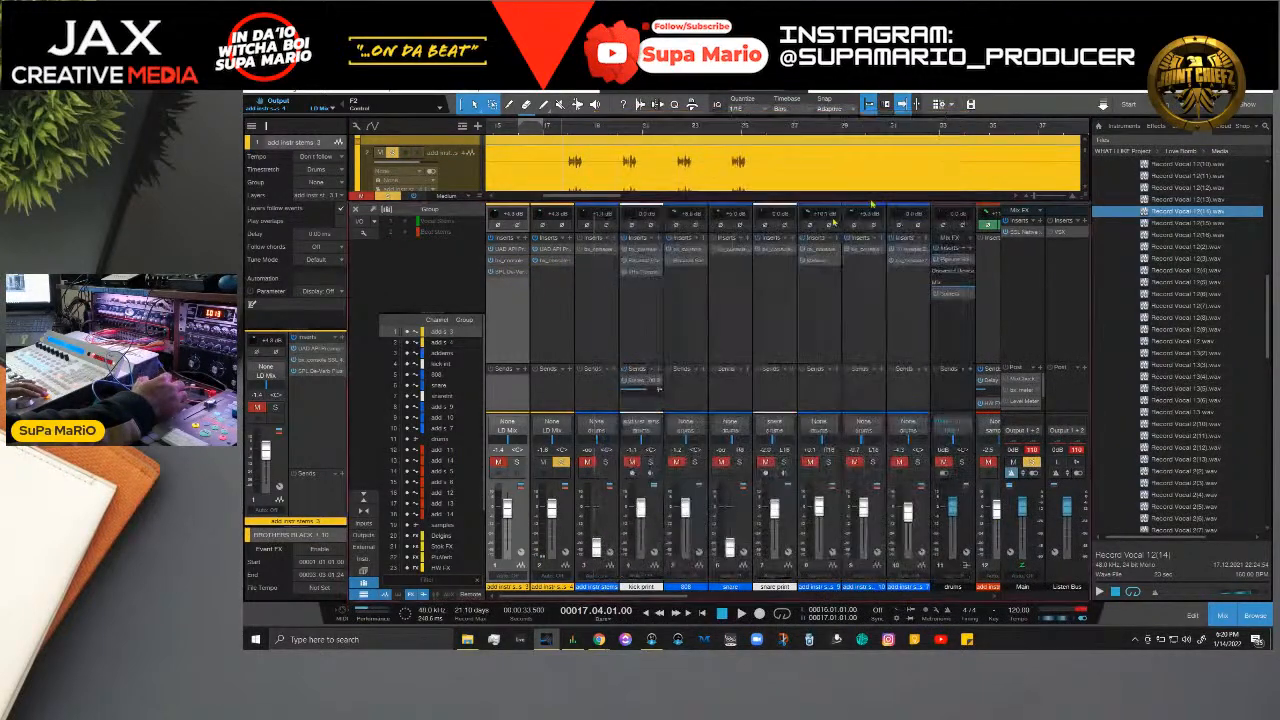
Step: Open the second yellow stem's SSL 4000 G console, move it aside and raise the high-pass filter frequency during playback
{"action": "left_click", "coordinate": [548, 262]}
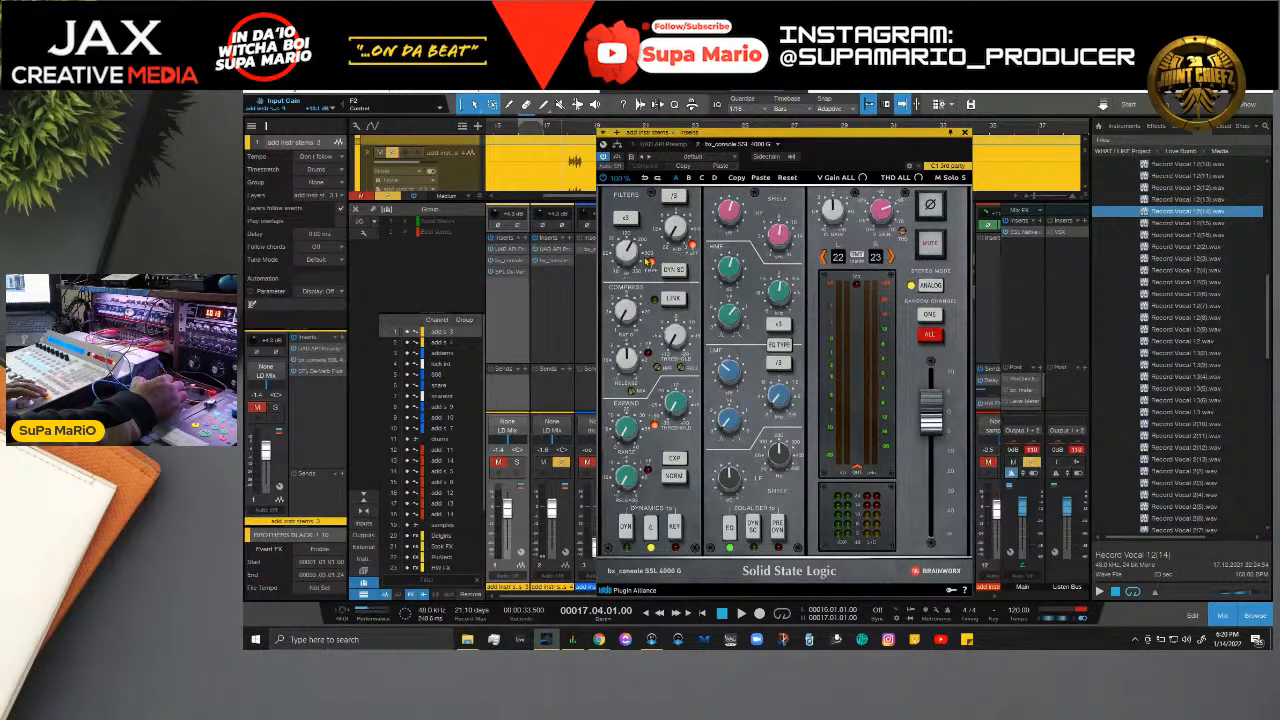
{"action": "mouse_move", "coordinate": [628, 252]}
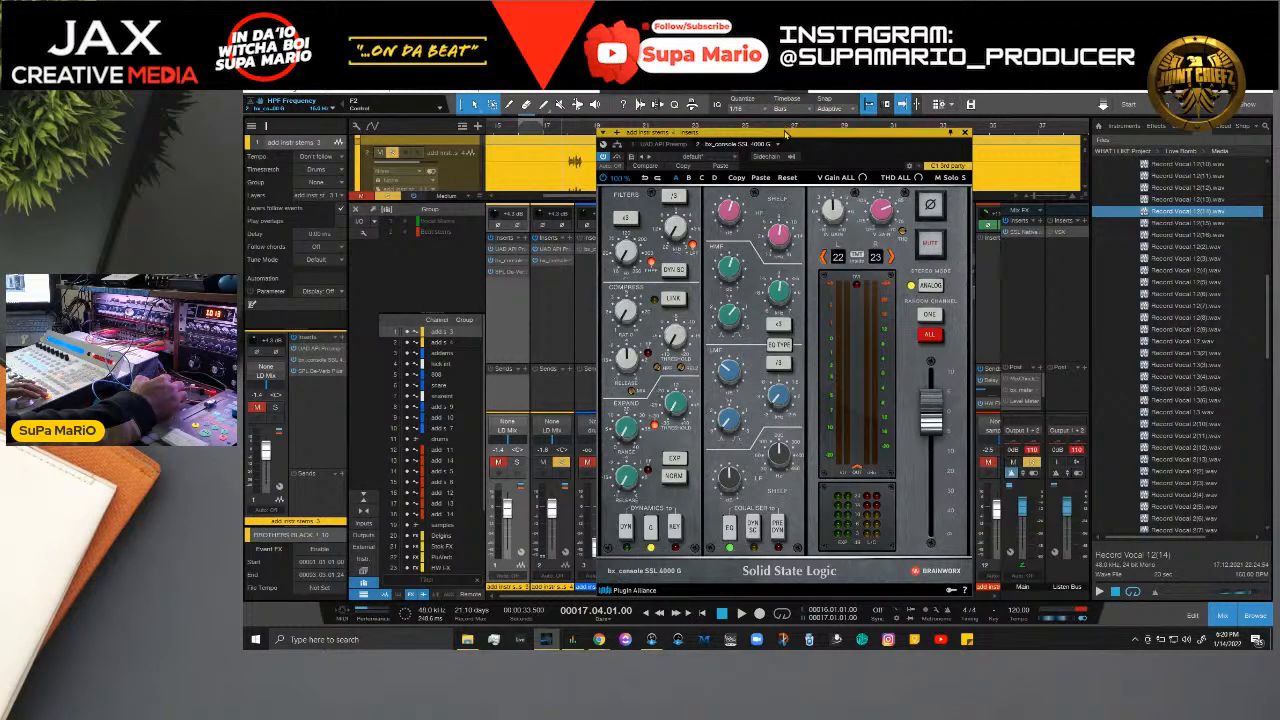
{"action": "left_click_drag", "start_coordinate": [786, 133], "coordinate": [866, 163]}
{"action": "key", "text": "space"}
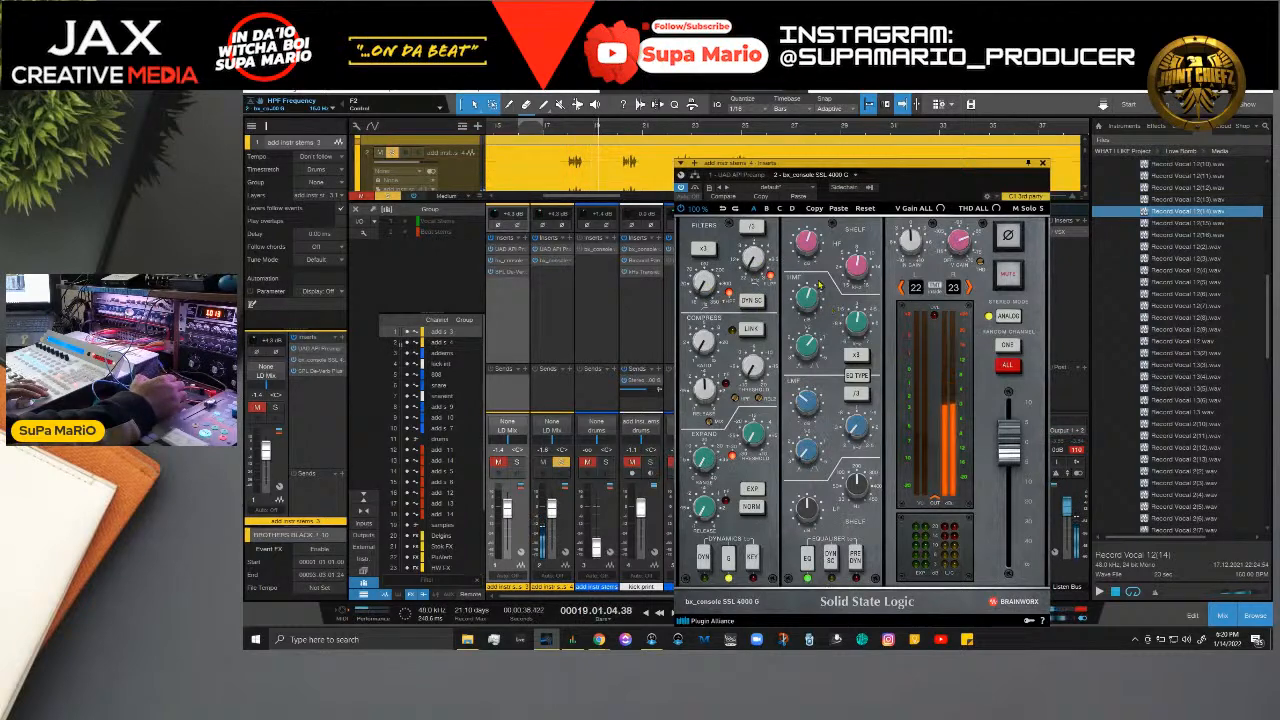
{"action": "mouse_move", "coordinate": [803, 399]}
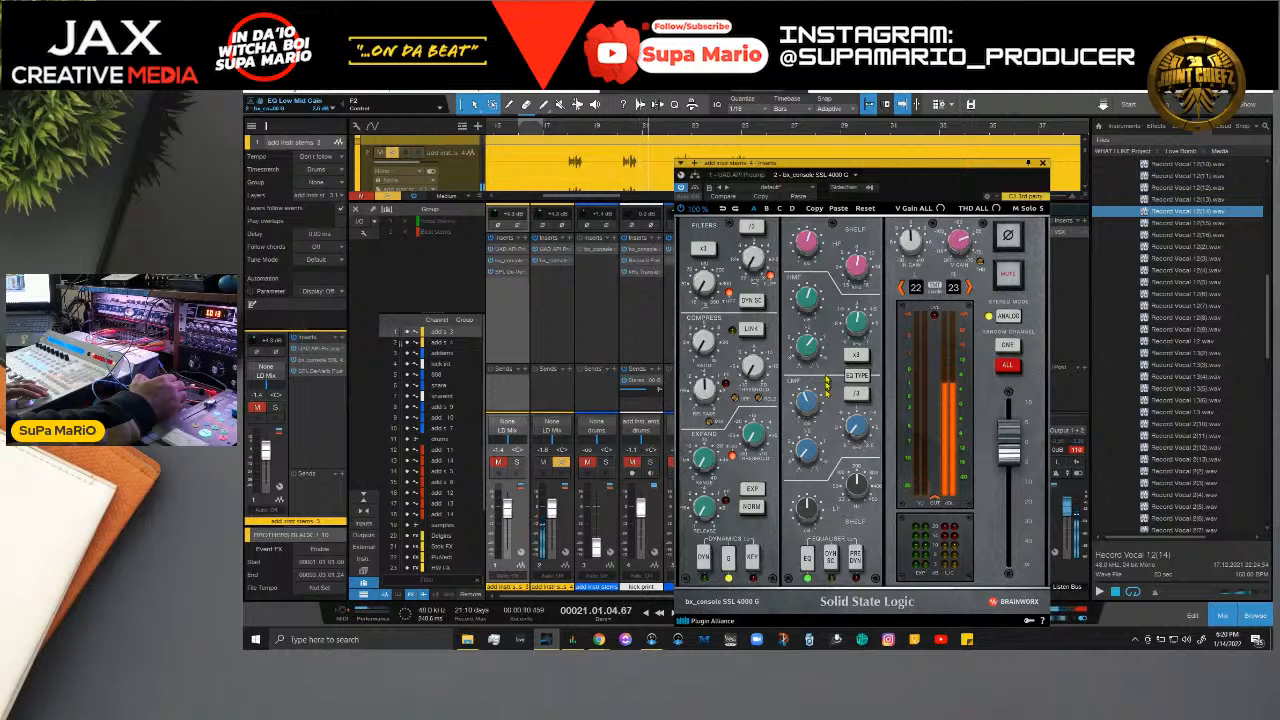
{"action": "mouse_move", "coordinate": [710, 287]}
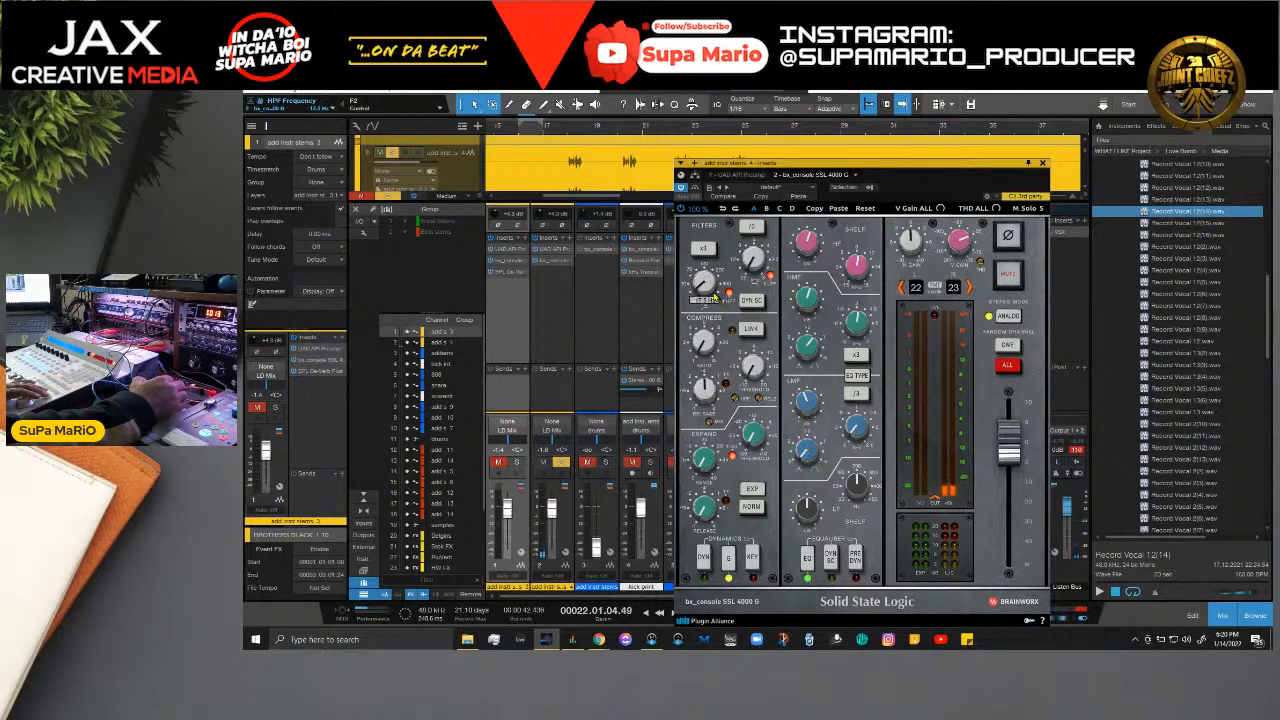
{"action": "scroll", "coordinate": [711, 296], "scroll_direction": "up", "scroll_amount": 5}
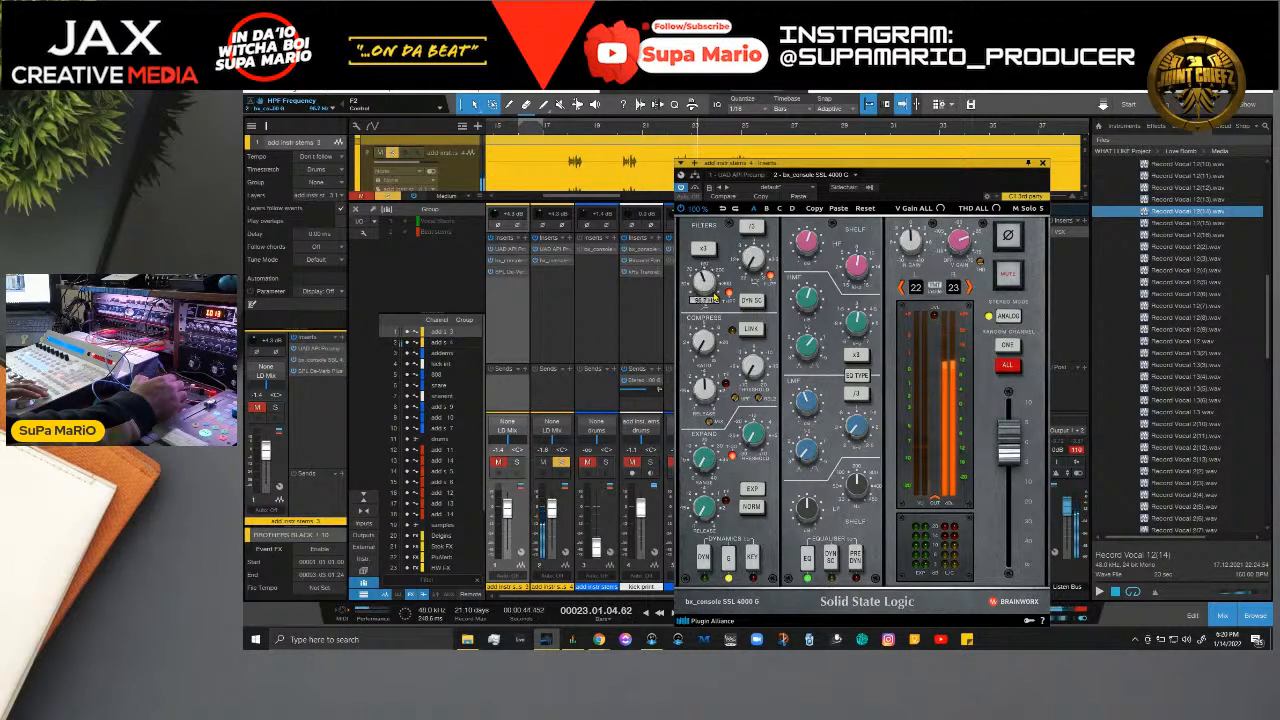
{"action": "scroll", "coordinate": [711, 296], "scroll_direction": "up", "scroll_amount": 3}
{"action": "scroll", "coordinate": [711, 292], "scroll_direction": "up", "scroll_amount": 3}
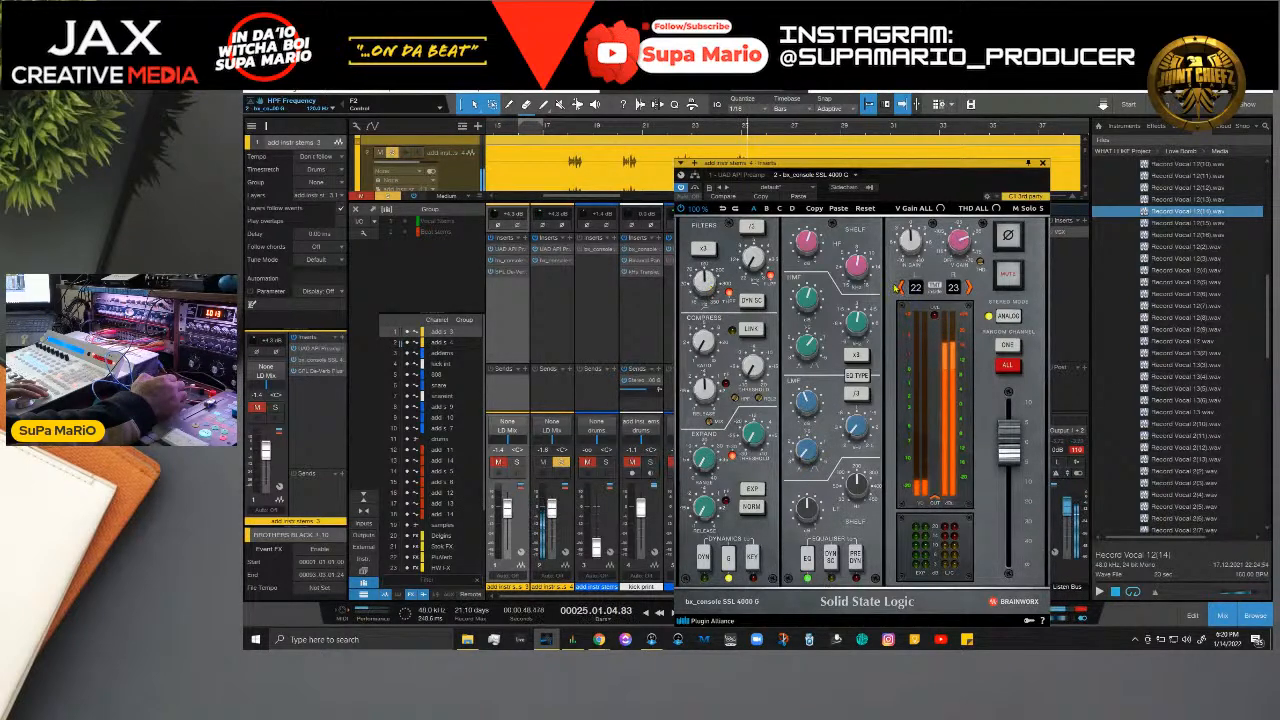
Step: Return the second yellow stem from solo to the full mix with its console closed, and lower its volume to -7.3 dB
{"action": "left_click", "coordinate": [561, 462]}
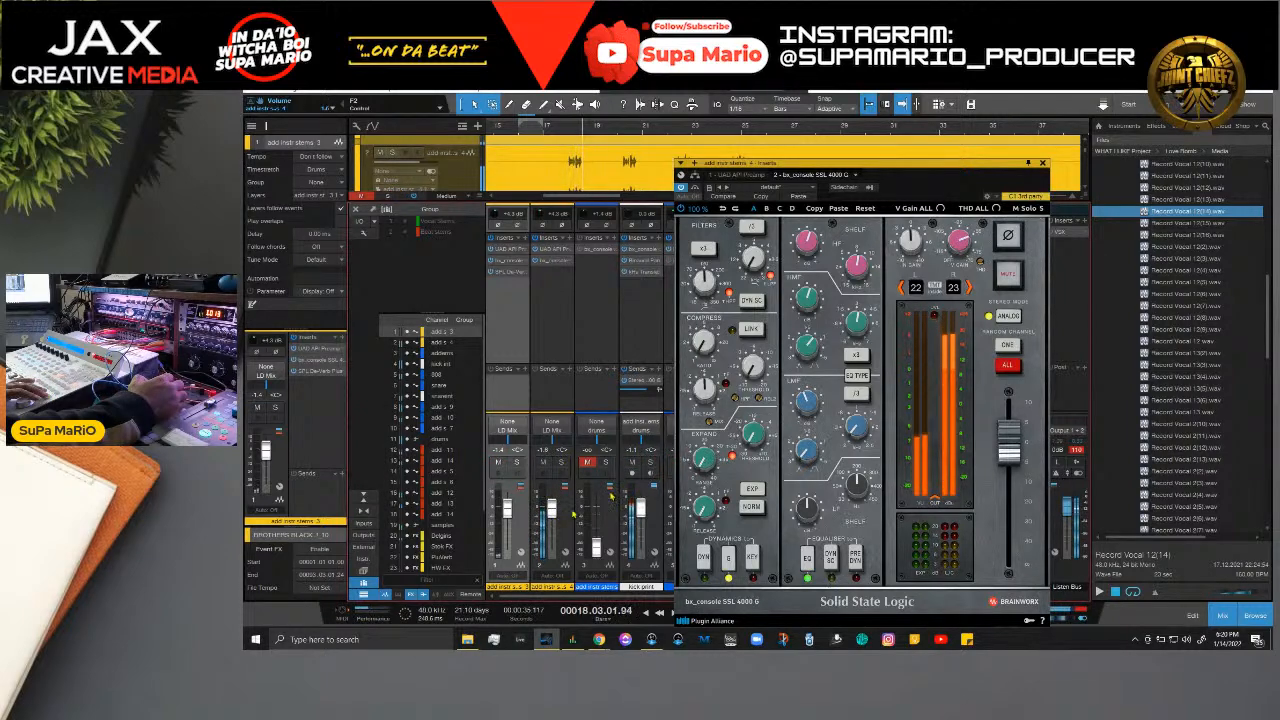
{"action": "left_click", "coordinate": [1041, 163]}
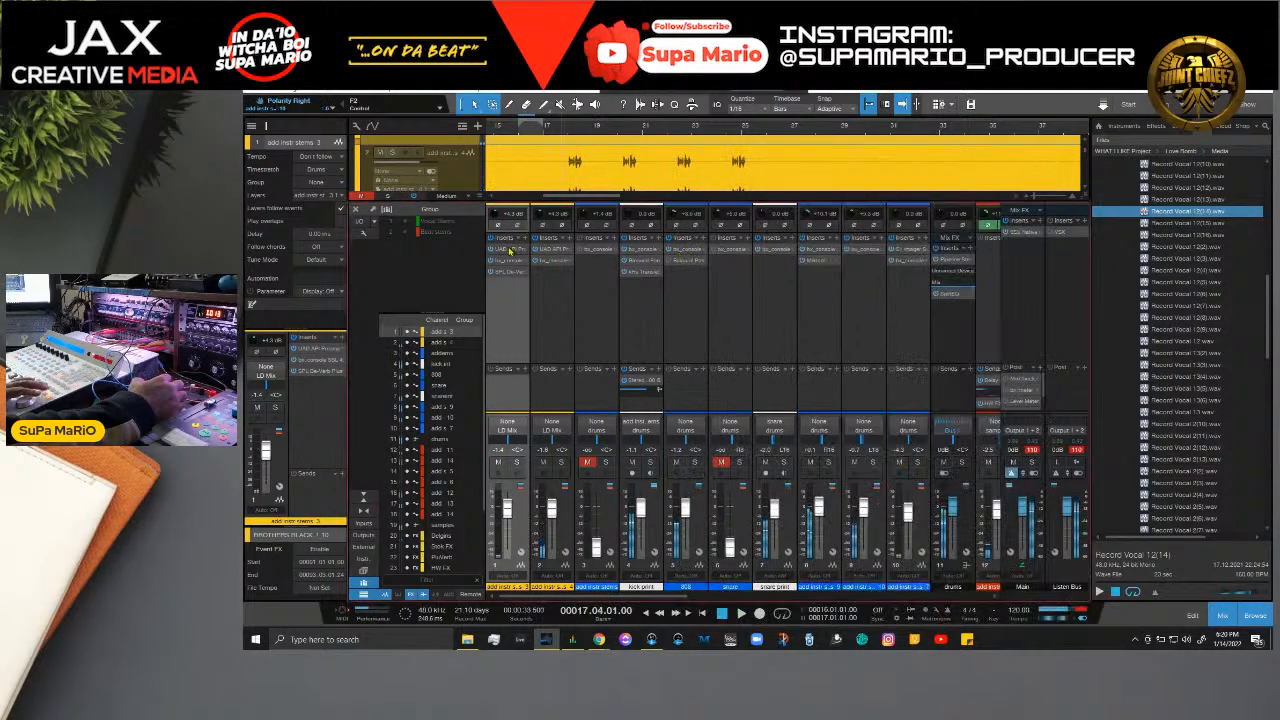
{"action": "left_click", "coordinate": [535, 535]}
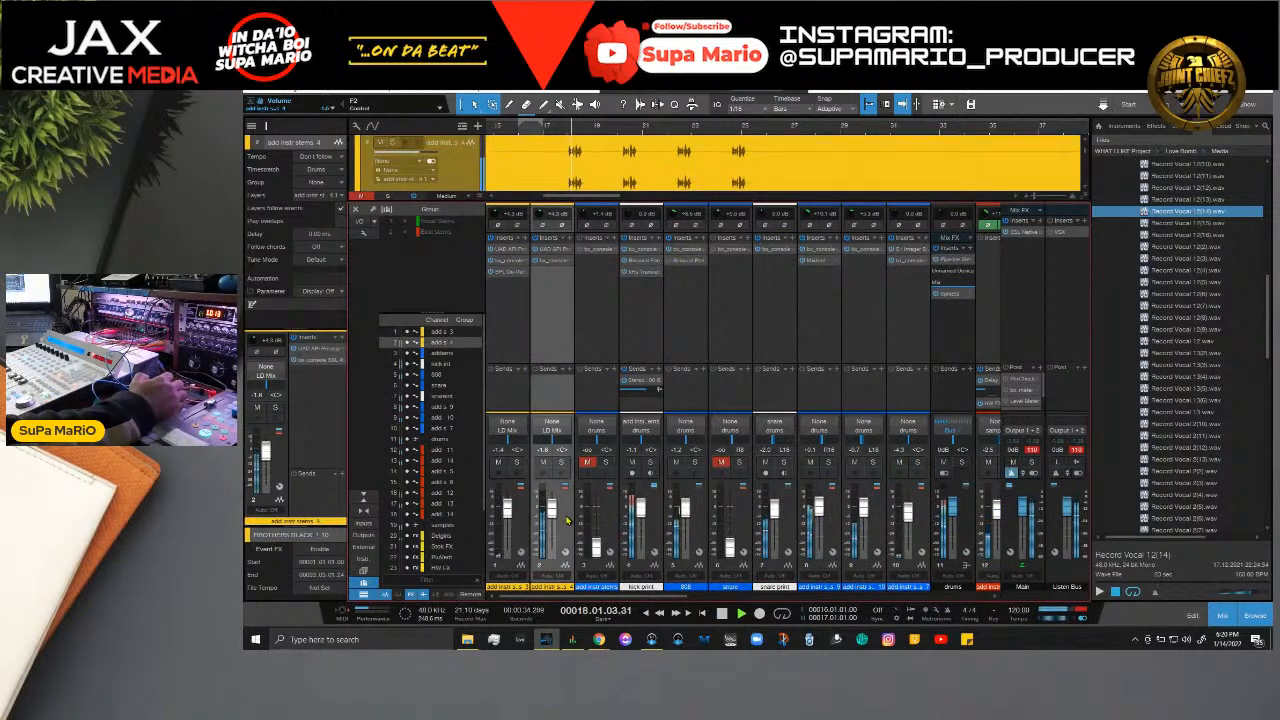
{"action": "scroll", "coordinate": [563, 516], "scroll_direction": "down", "scroll_amount": 1}
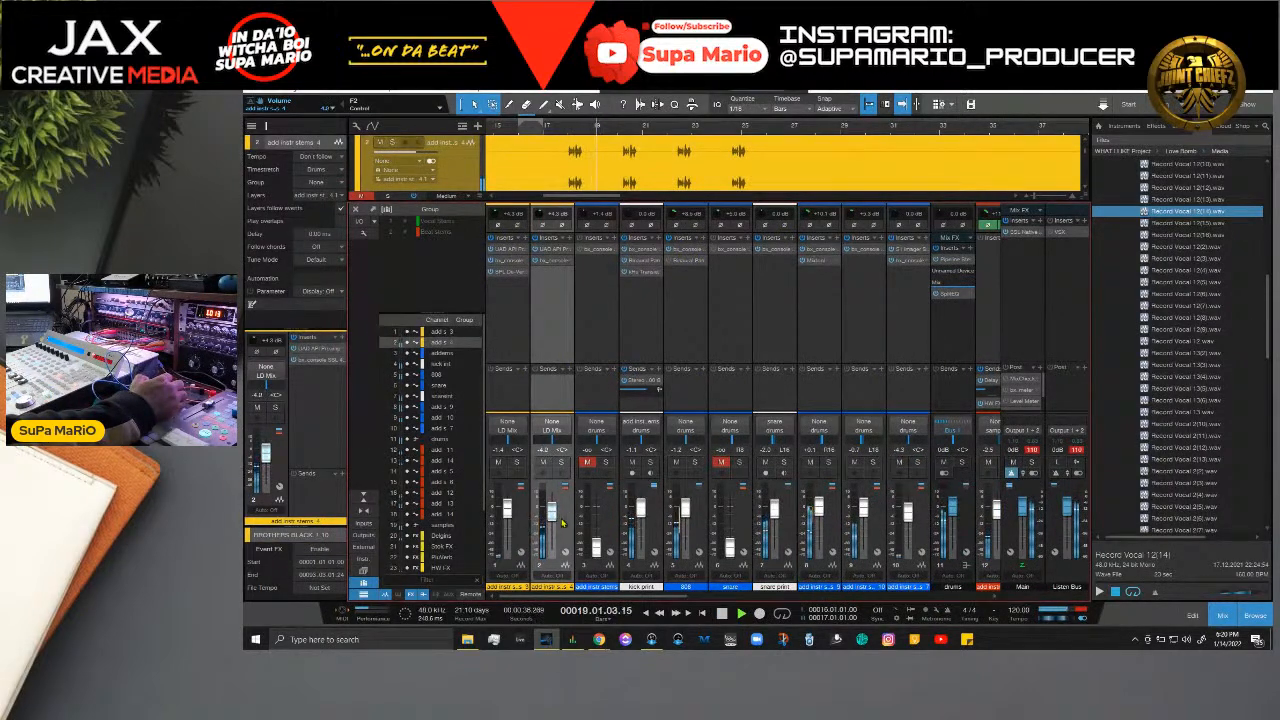
{"action": "scroll", "coordinate": [562, 522], "scroll_direction": "down", "scroll_amount": 1}
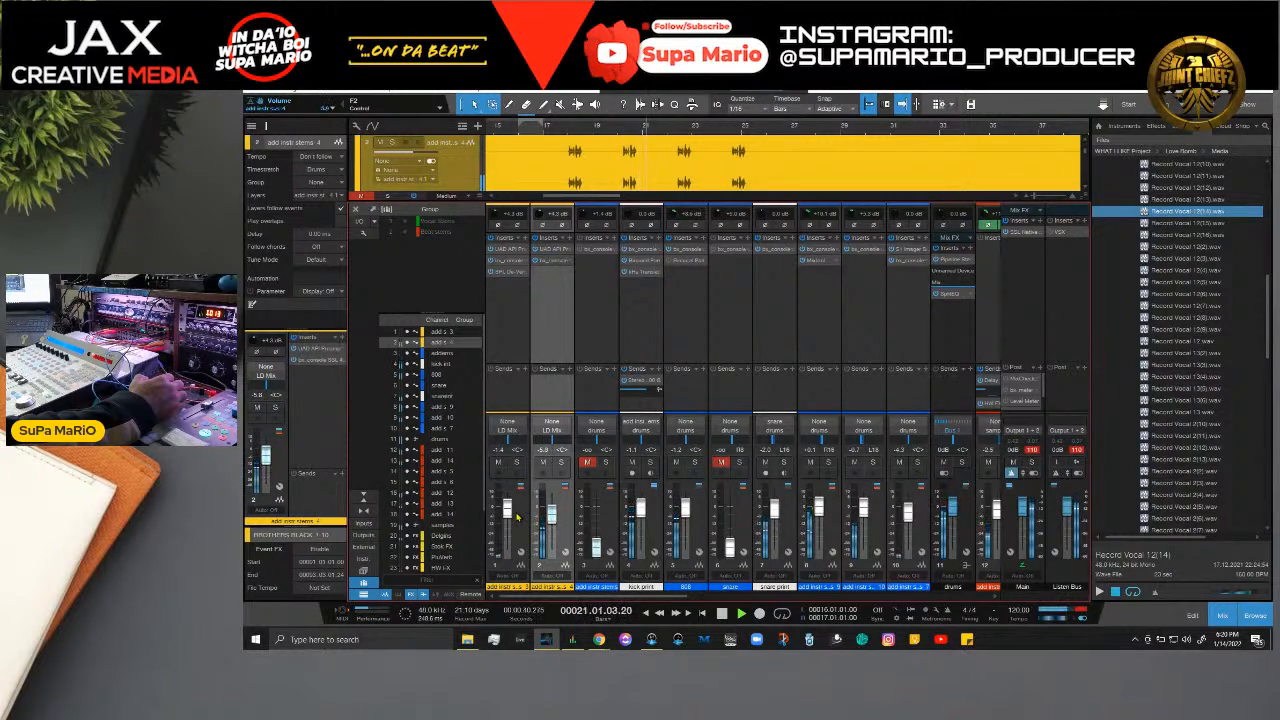
{"action": "scroll", "coordinate": [551, 441], "scroll_direction": "down", "scroll_amount": 3}
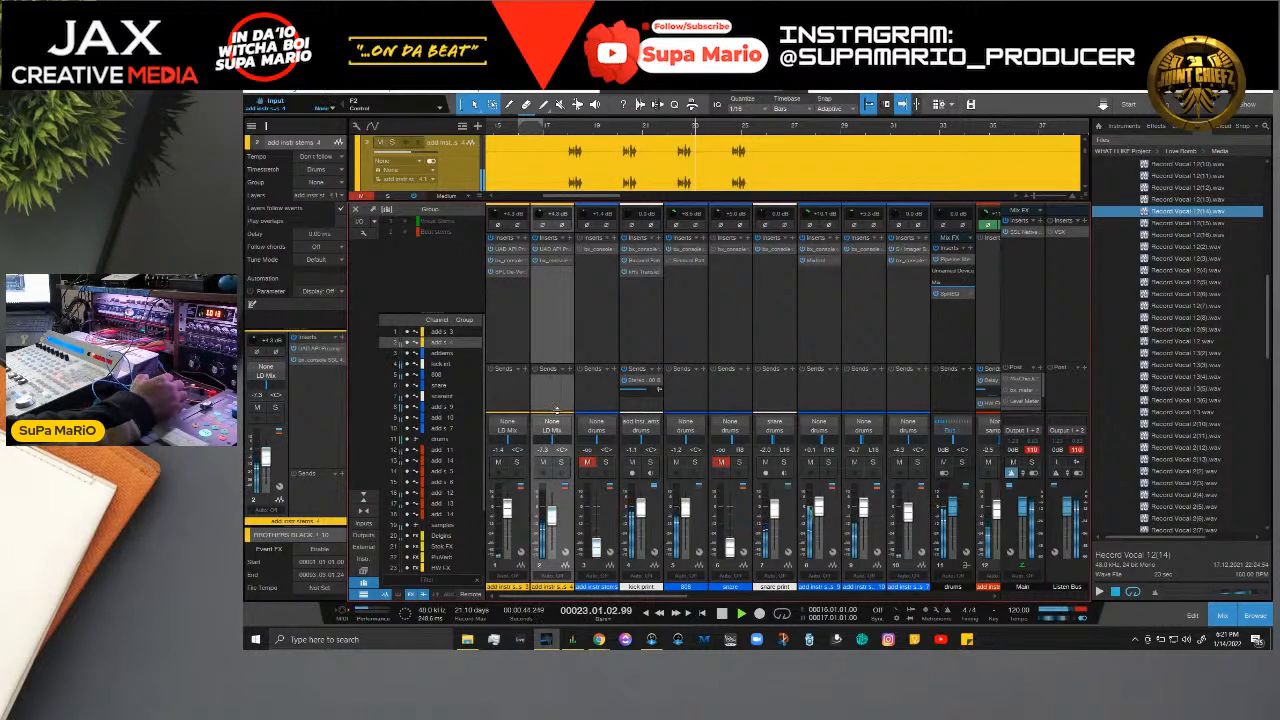
Step: Add a Delay Plugins send to the second yellow stem and audition it in the full mix, then stop playback
{"action": "left_click", "coordinate": [571, 370]}
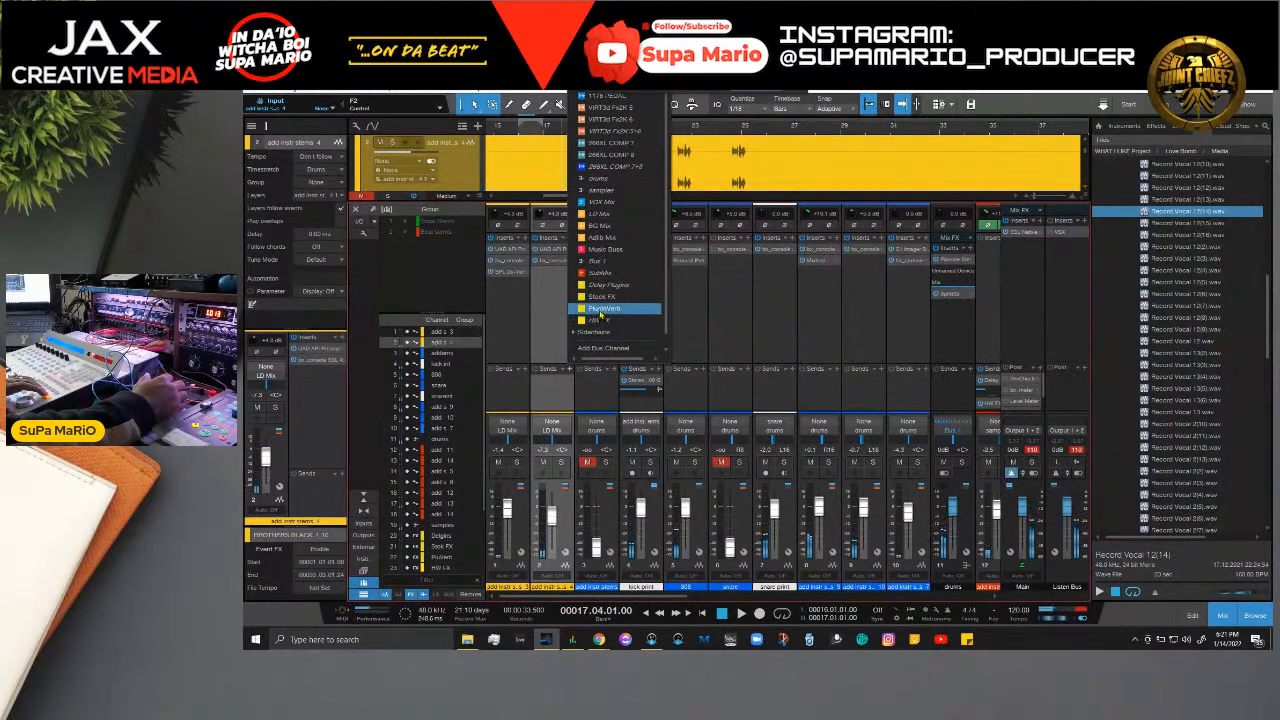
{"action": "left_click", "coordinate": [602, 289]}
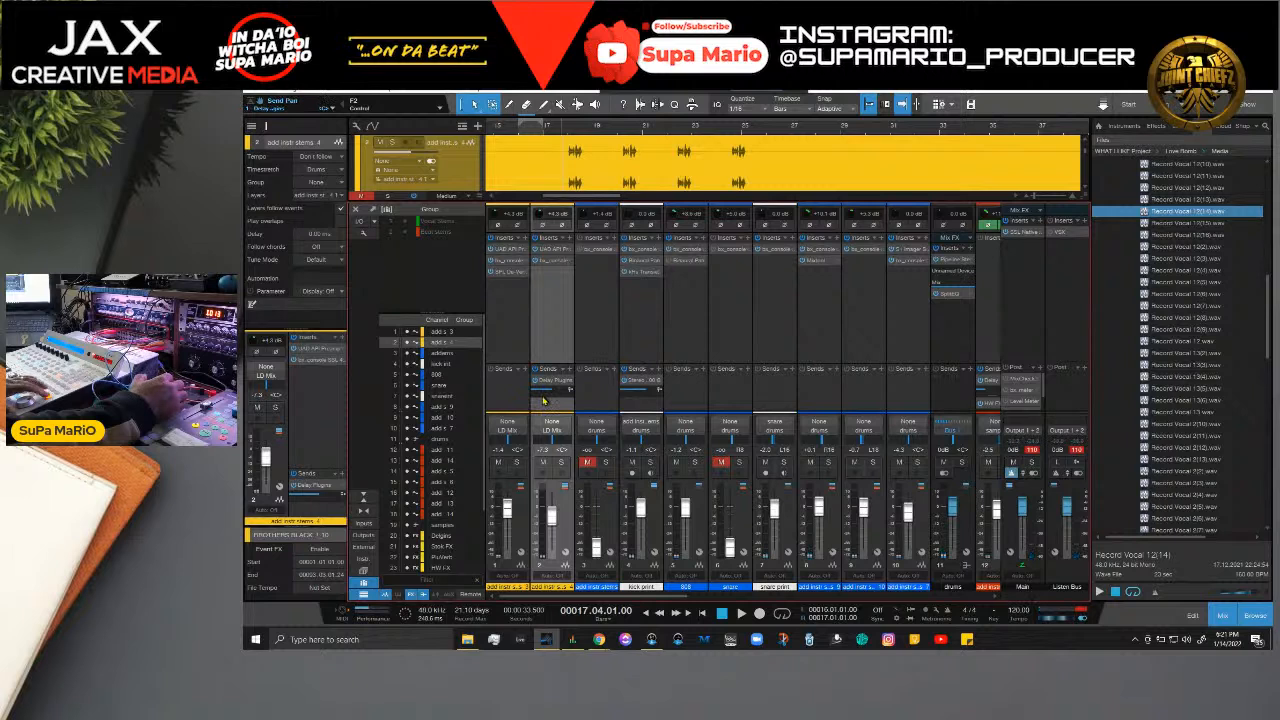
{"action": "key", "text": "space"}
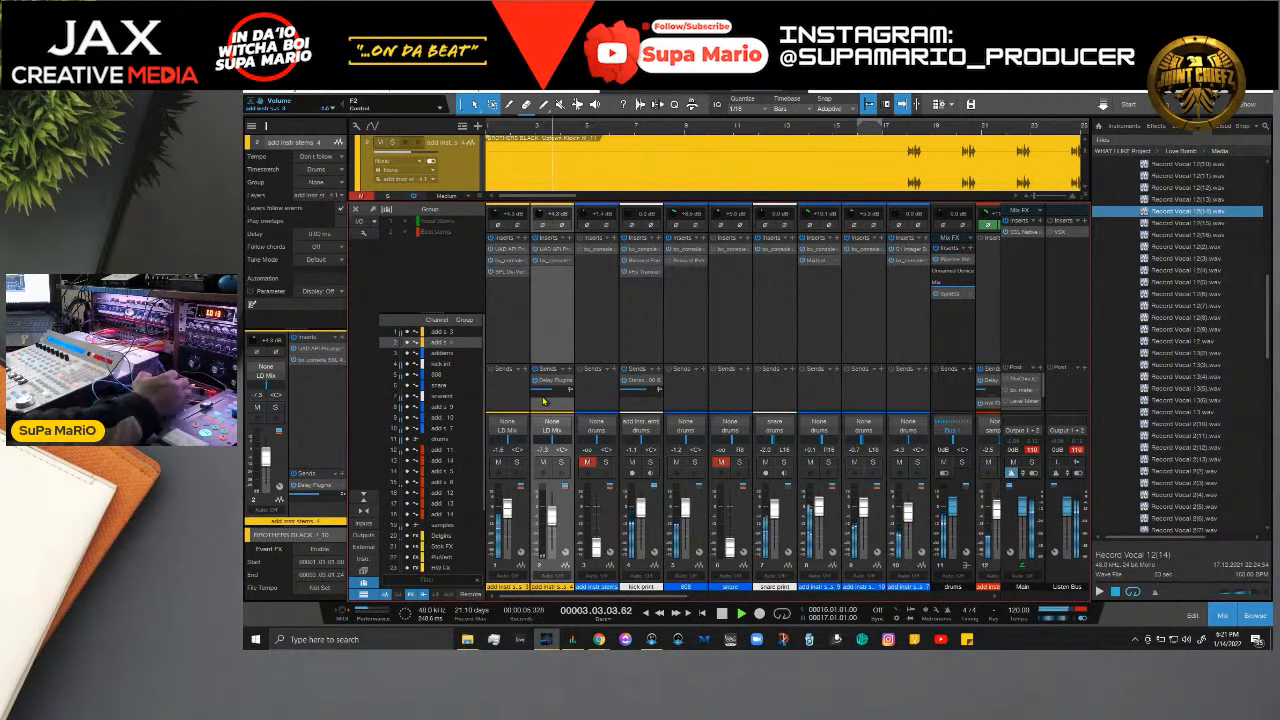
{"action": "key", "text": "space"}
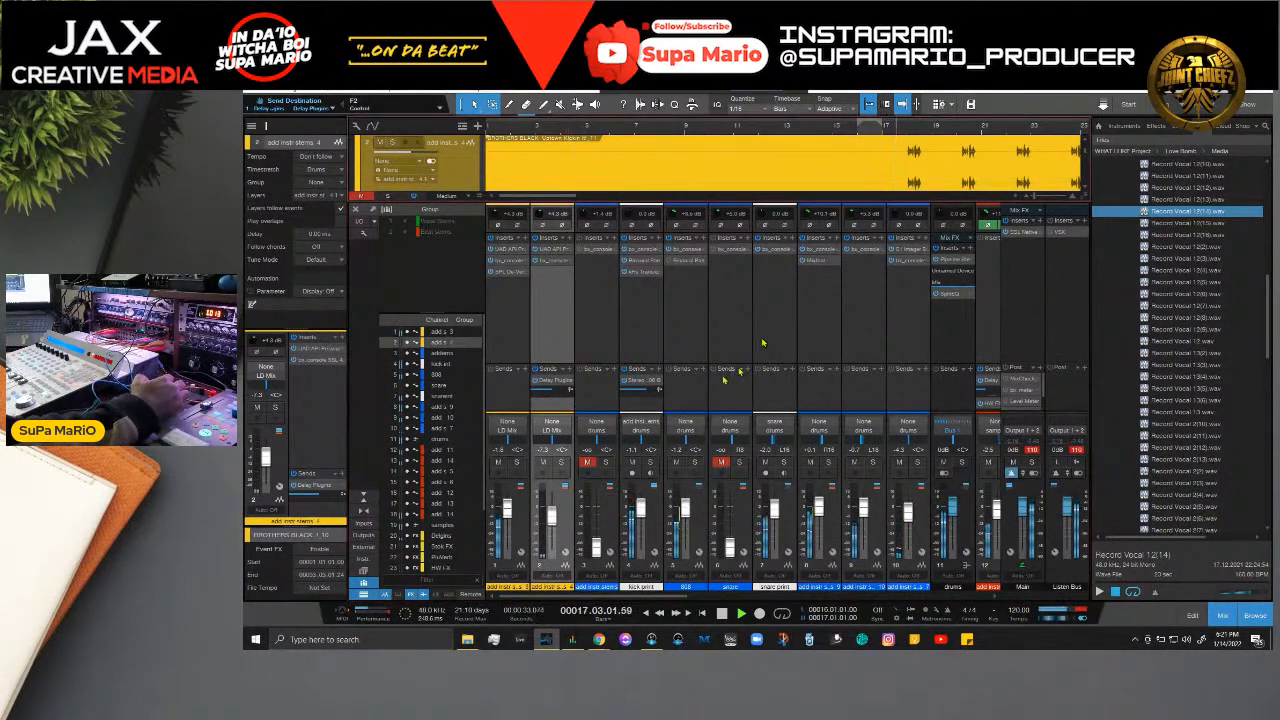
{"action": "left_click", "coordinate": [561, 462]}
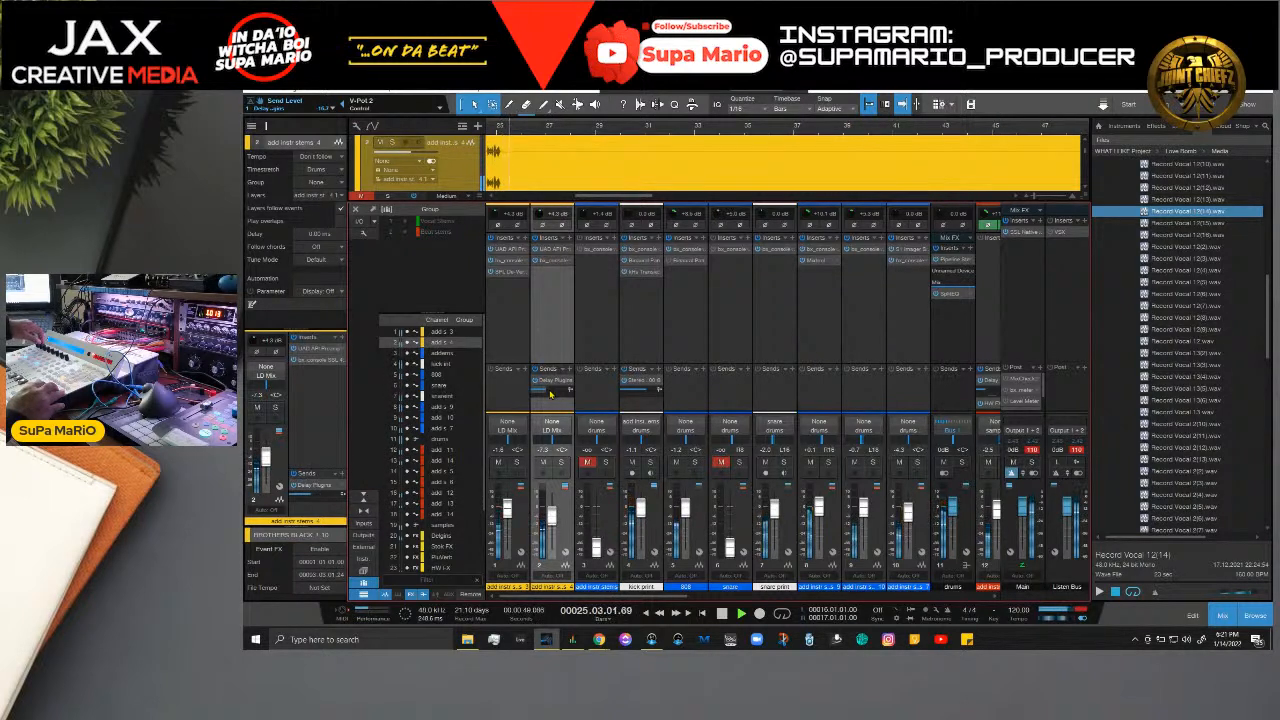
{"action": "key", "text": "space"}
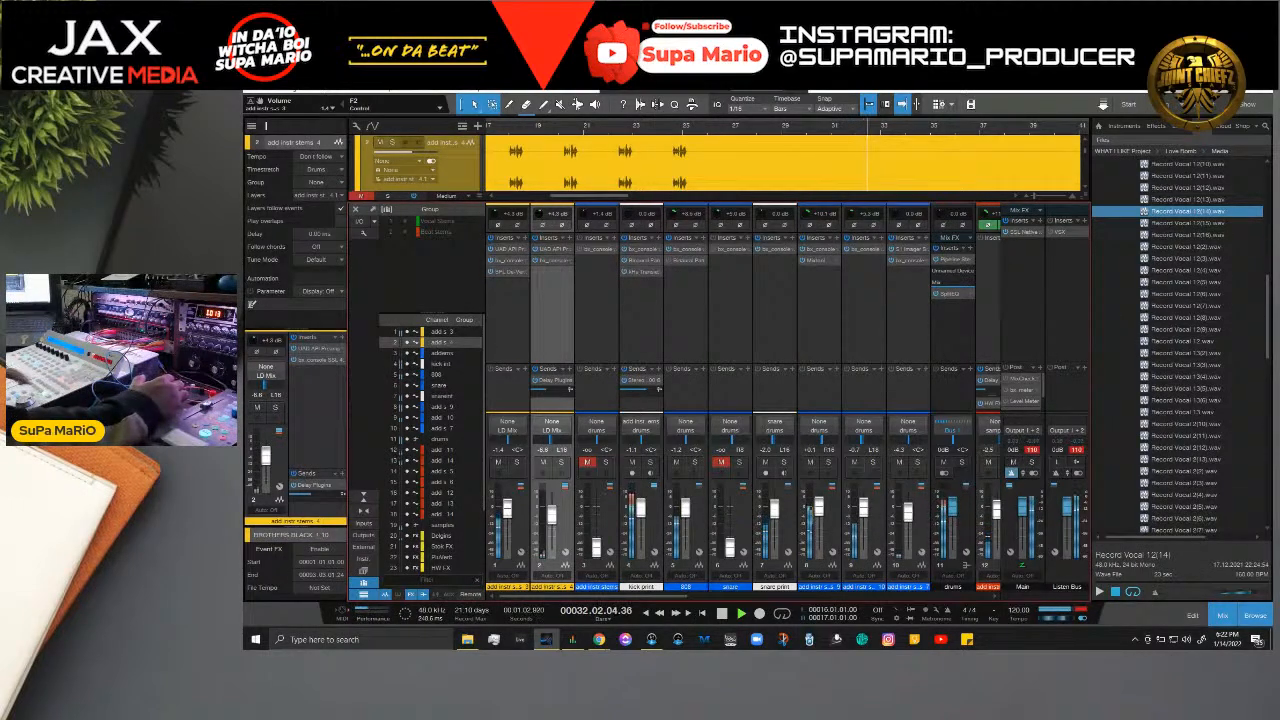
{"action": "key", "text": "space"}
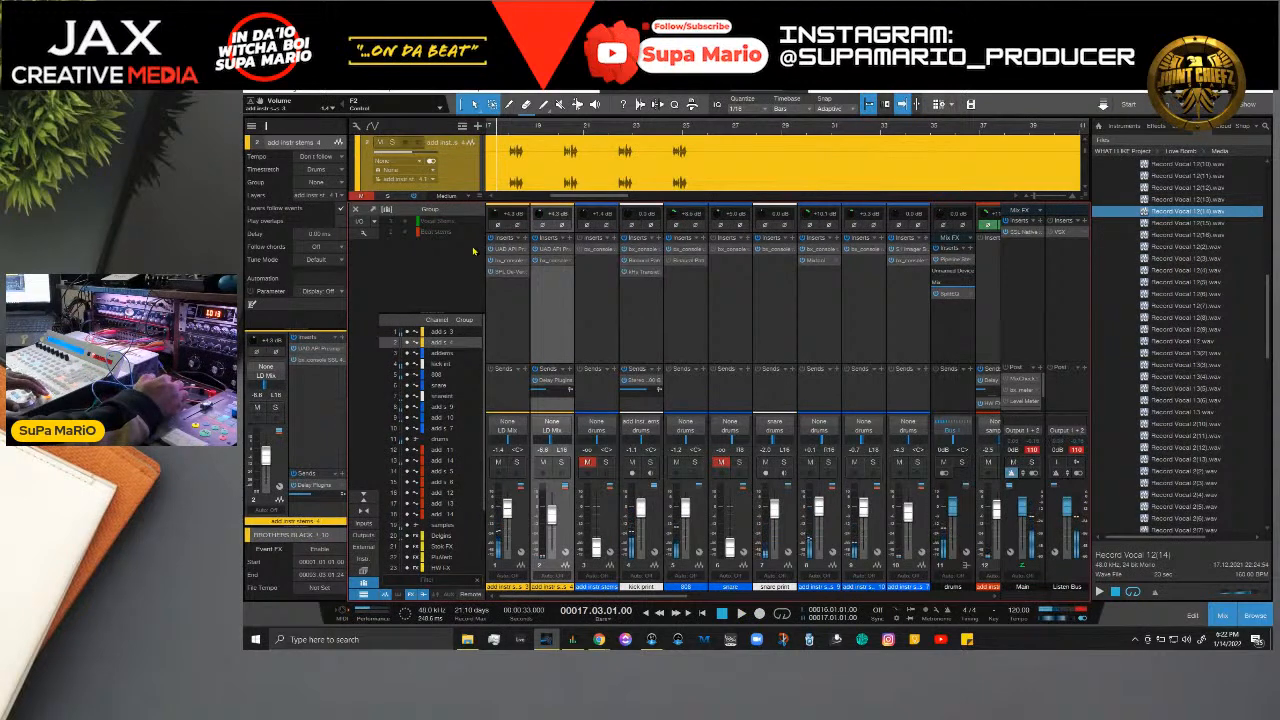
Step: Add an HW FX send to the first yellow stem and audition it from bar 17 both soloed and in the full mix
{"action": "left_click", "coordinate": [523, 369]}
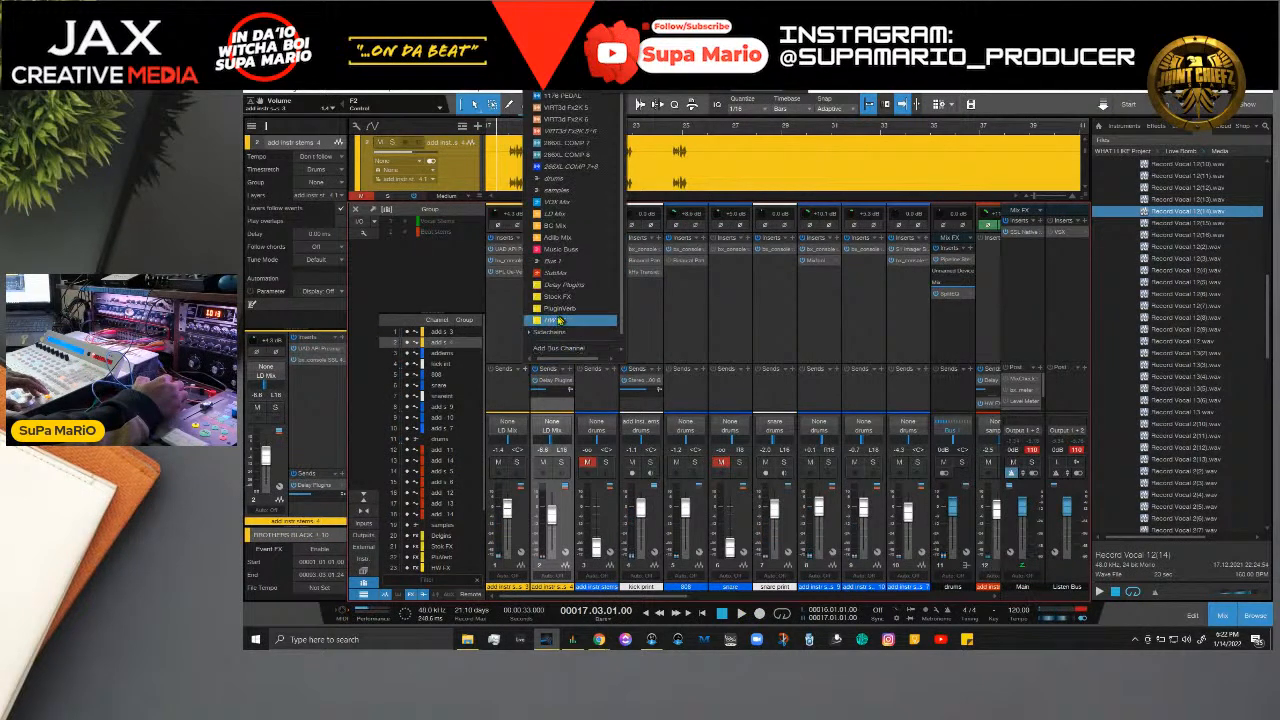
{"action": "left_click", "coordinate": [560, 321]}
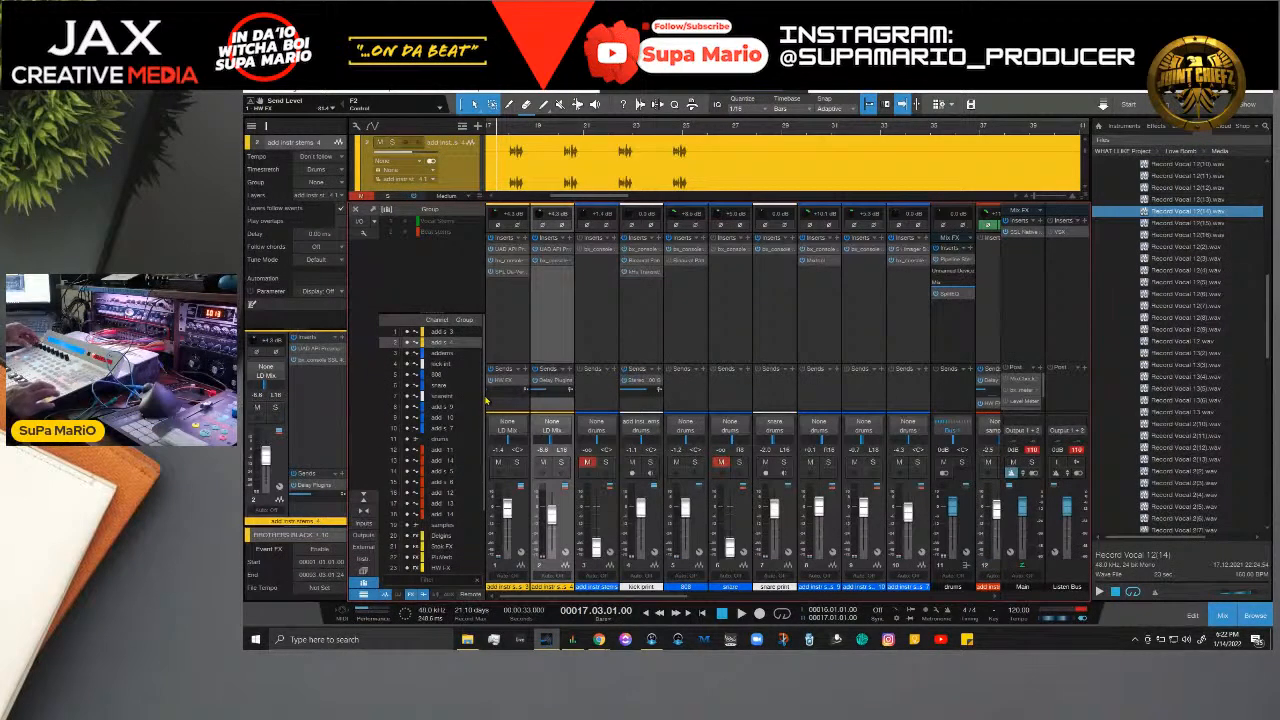
{"action": "key", "text": "s"}
{"action": "key", "text": "space"}
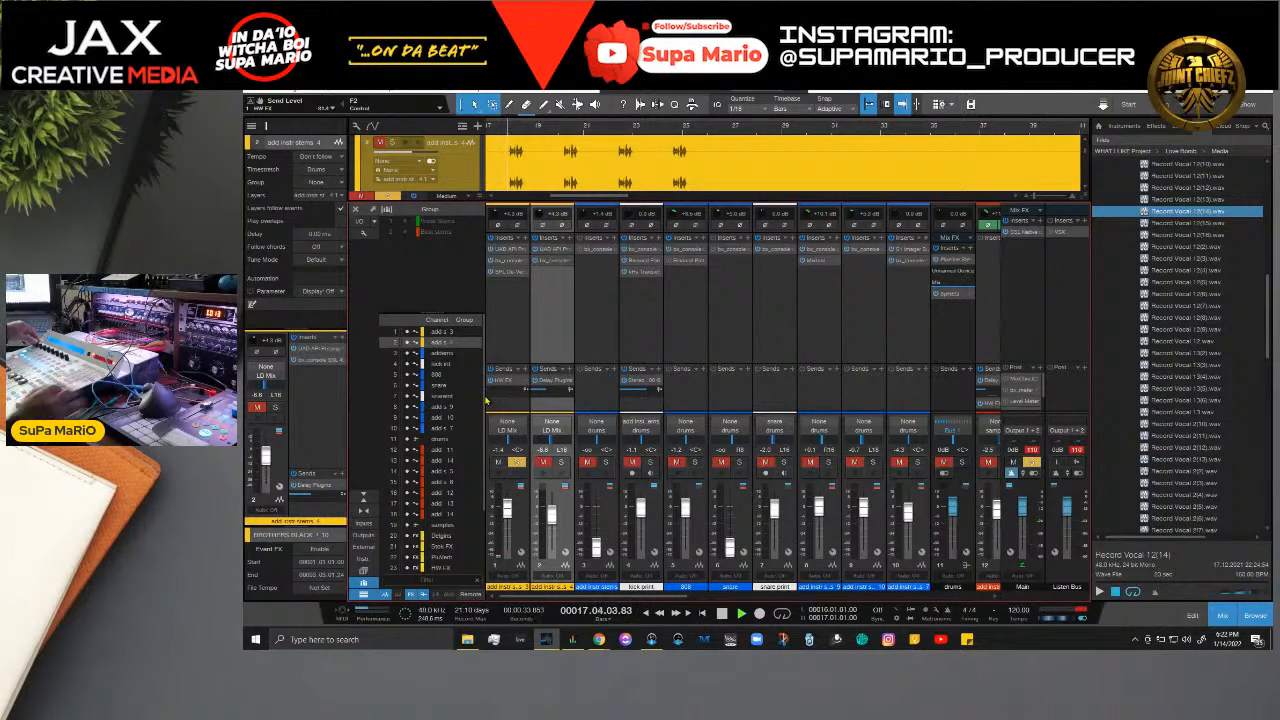
{"action": "scroll", "coordinate": [543, 152], "scroll_direction": "up", "scroll_amount": 4}
{"action": "scroll", "coordinate": [543, 152], "scroll_direction": "down", "scroll_amount": 1}
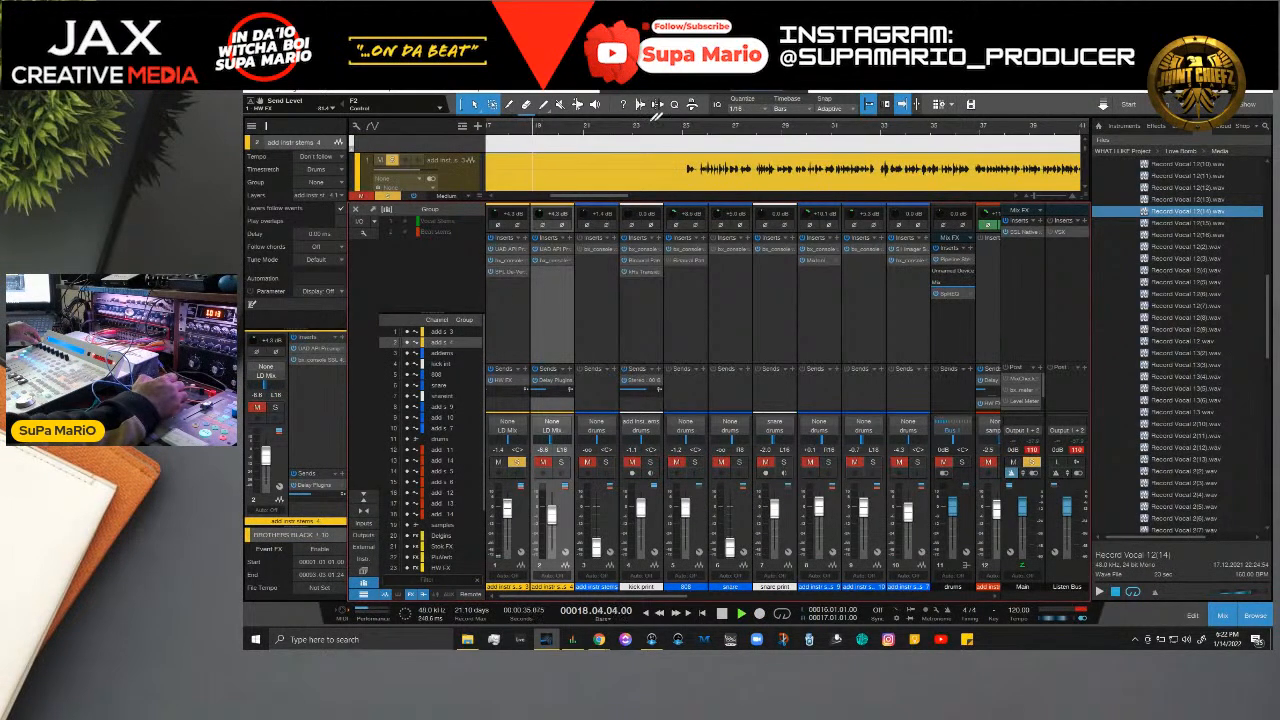
{"action": "left_click", "coordinate": [681, 133]}
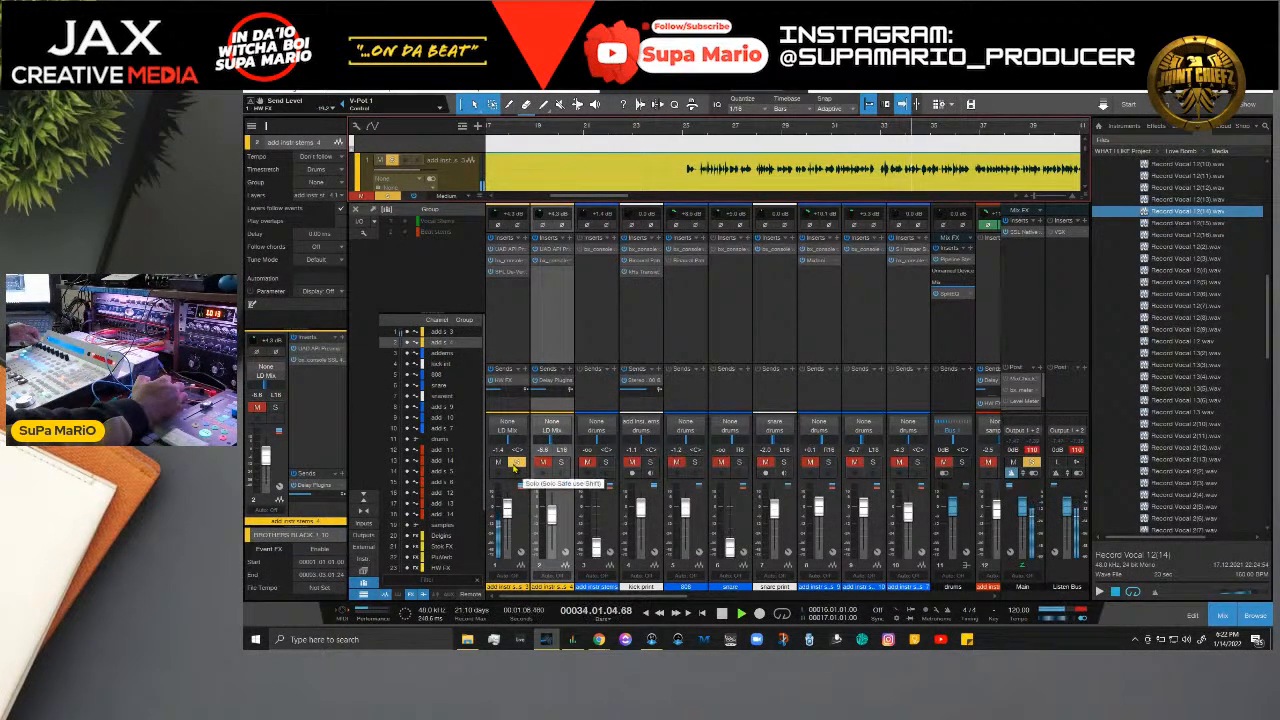
{"action": "left_click", "coordinate": [514, 463]}
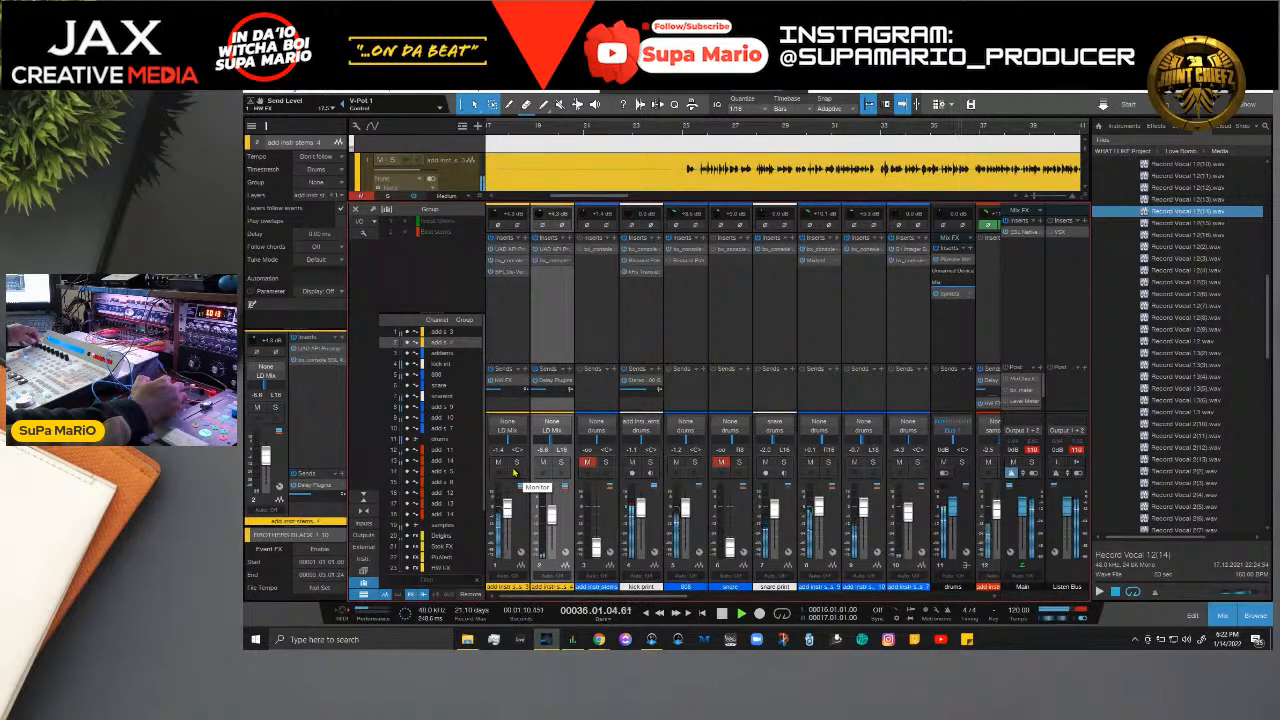
{"action": "left_click", "coordinate": [515, 465]}
{"action": "left_click", "coordinate": [515, 463]}
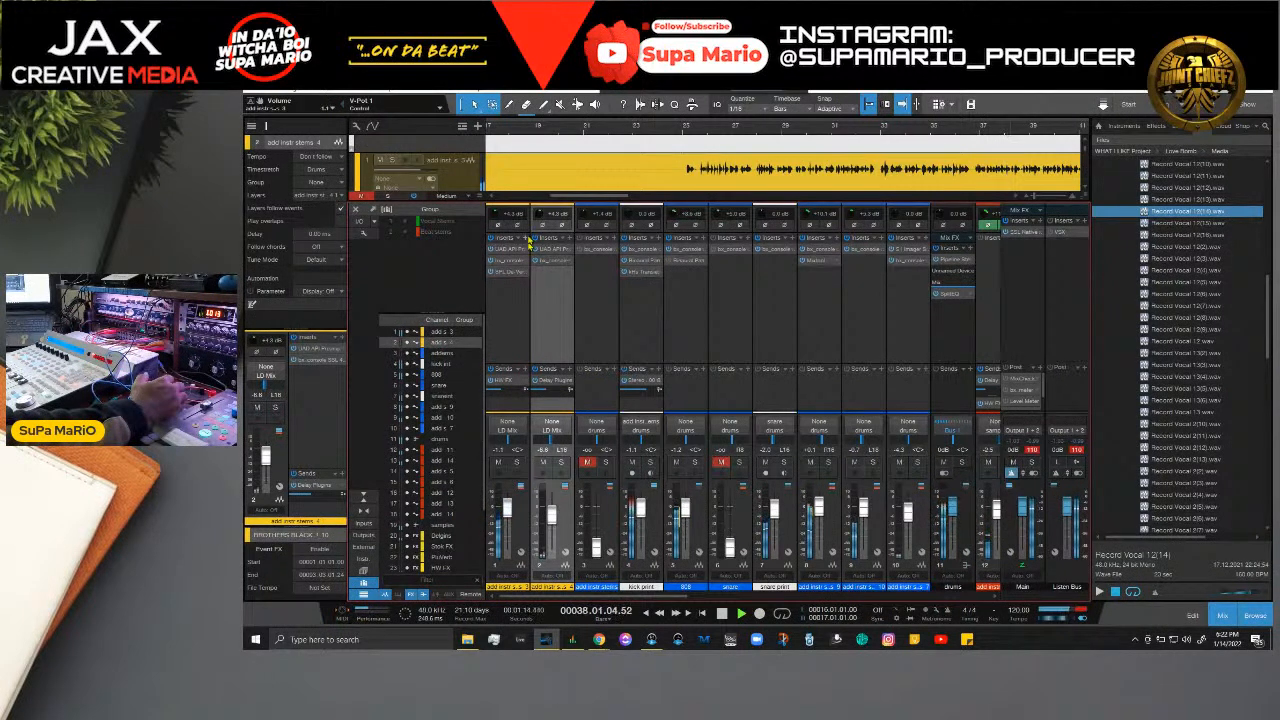
Step: Move the De-Verb above the SSL console in the first yellow stem's inserts and raise the console's output gain slightly
{"action": "left_click_drag", "start_coordinate": [512, 272], "coordinate": [512, 262]}
{"action": "double_click", "coordinate": [512, 273]}
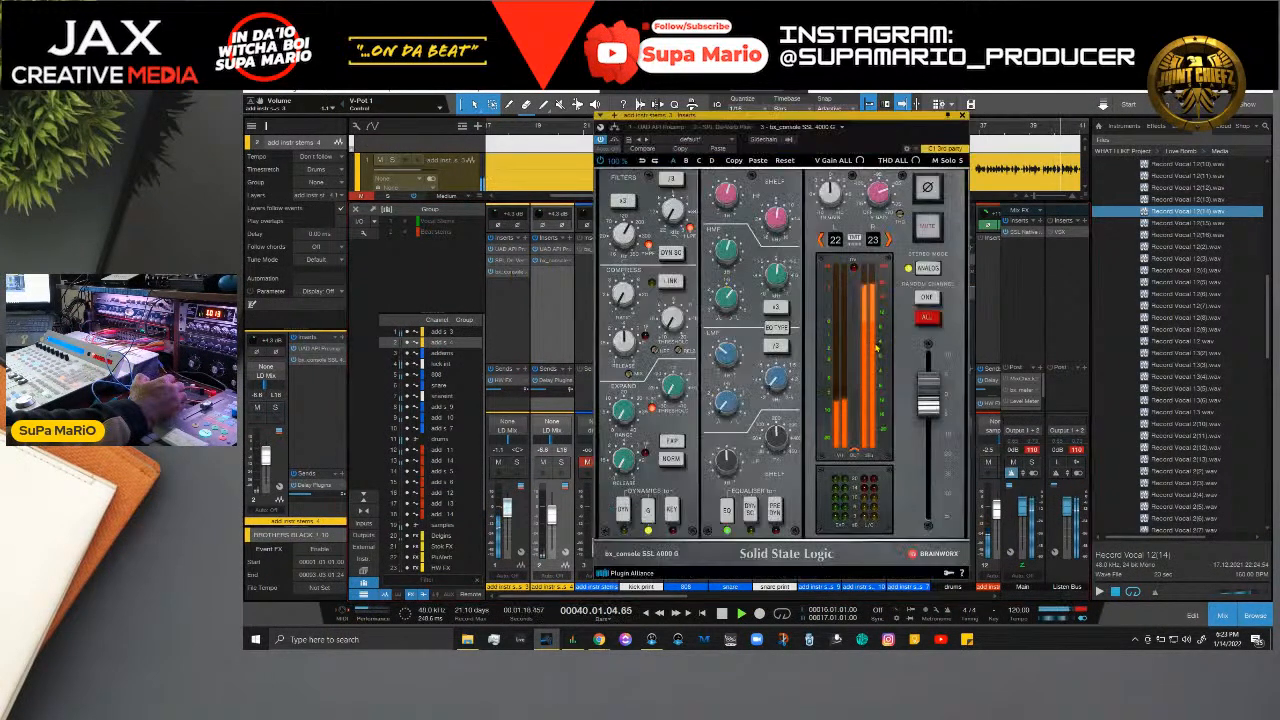
{"action": "left_click_drag", "start_coordinate": [935, 404], "coordinate": [935, 401]}
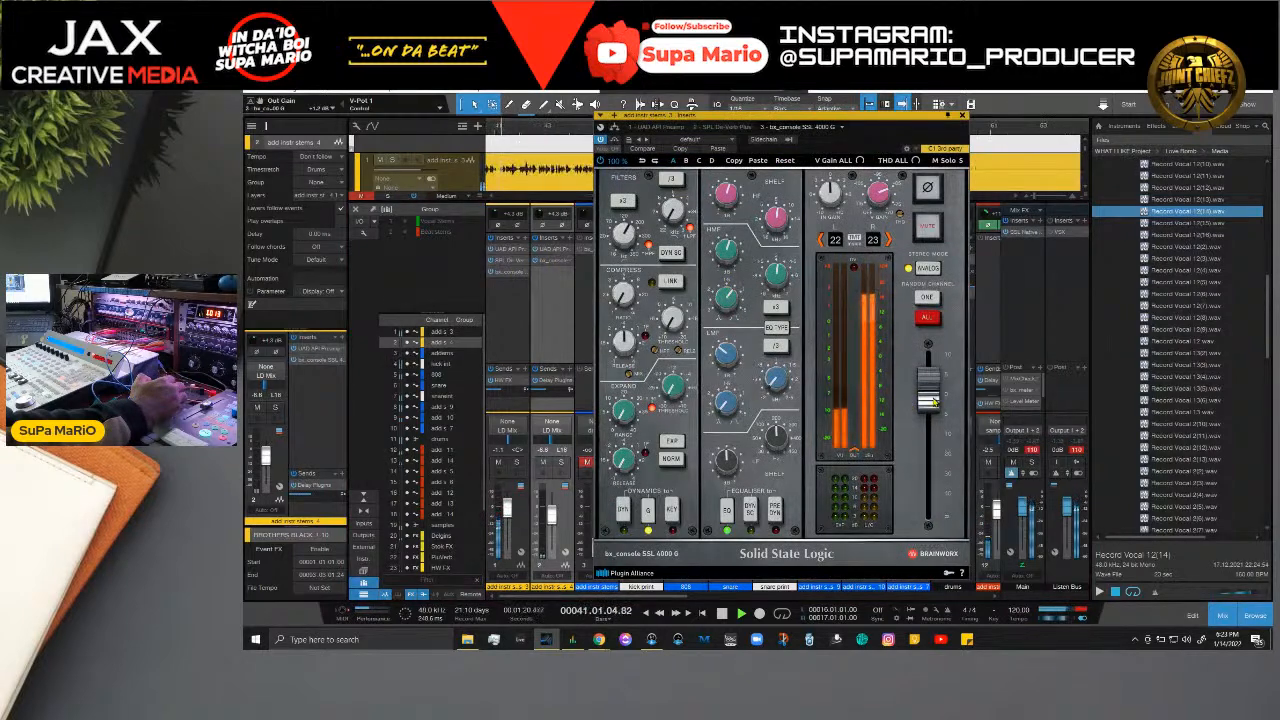
{"action": "key", "text": "ctrl+z"}
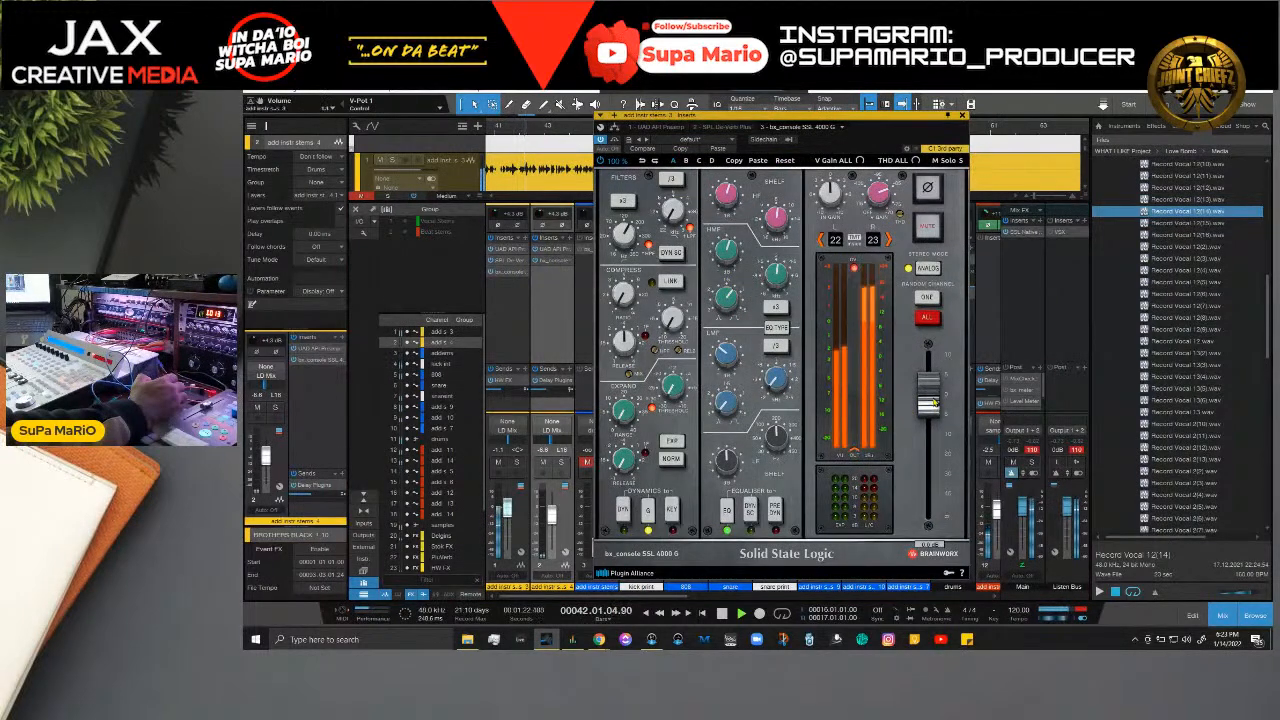
{"action": "left_click_drag", "start_coordinate": [933, 402], "coordinate": [934, 397]}
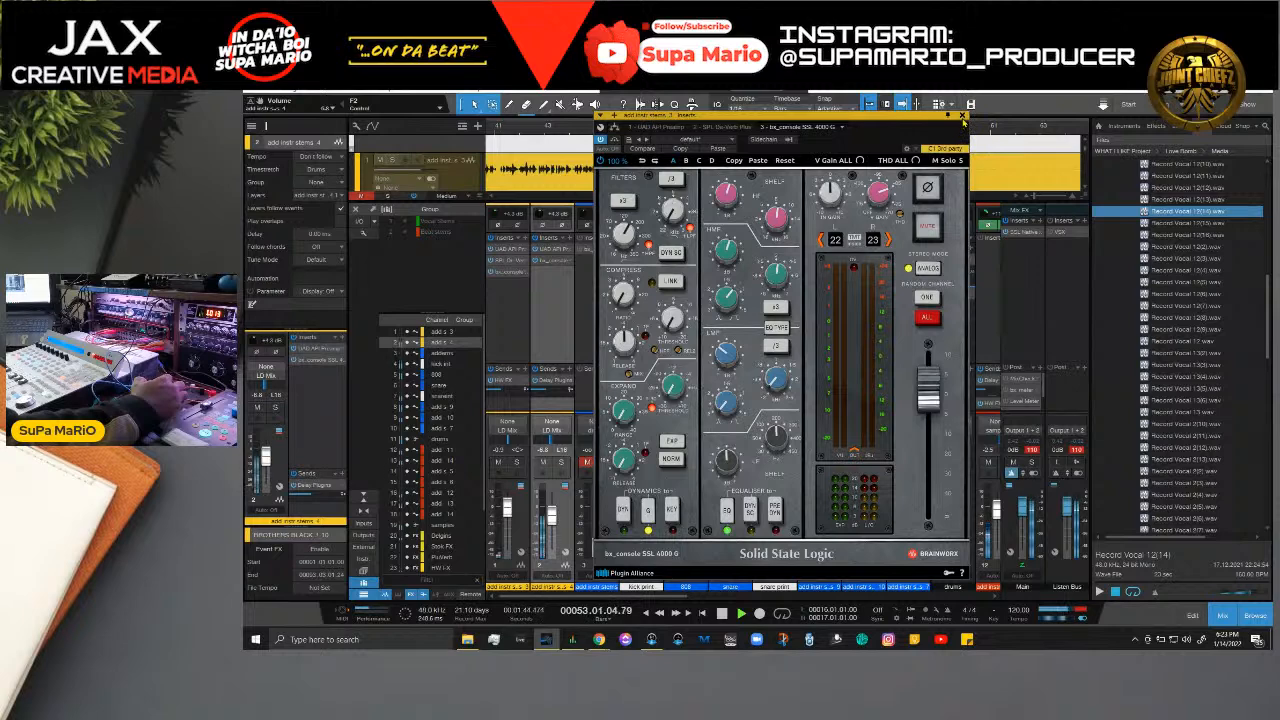
{"action": "left_click", "coordinate": [962, 119]}
Step: Add an HW FX send below the delay send on the second yellow stem and adjust it during playback
{"action": "left_click", "coordinate": [570, 370]}
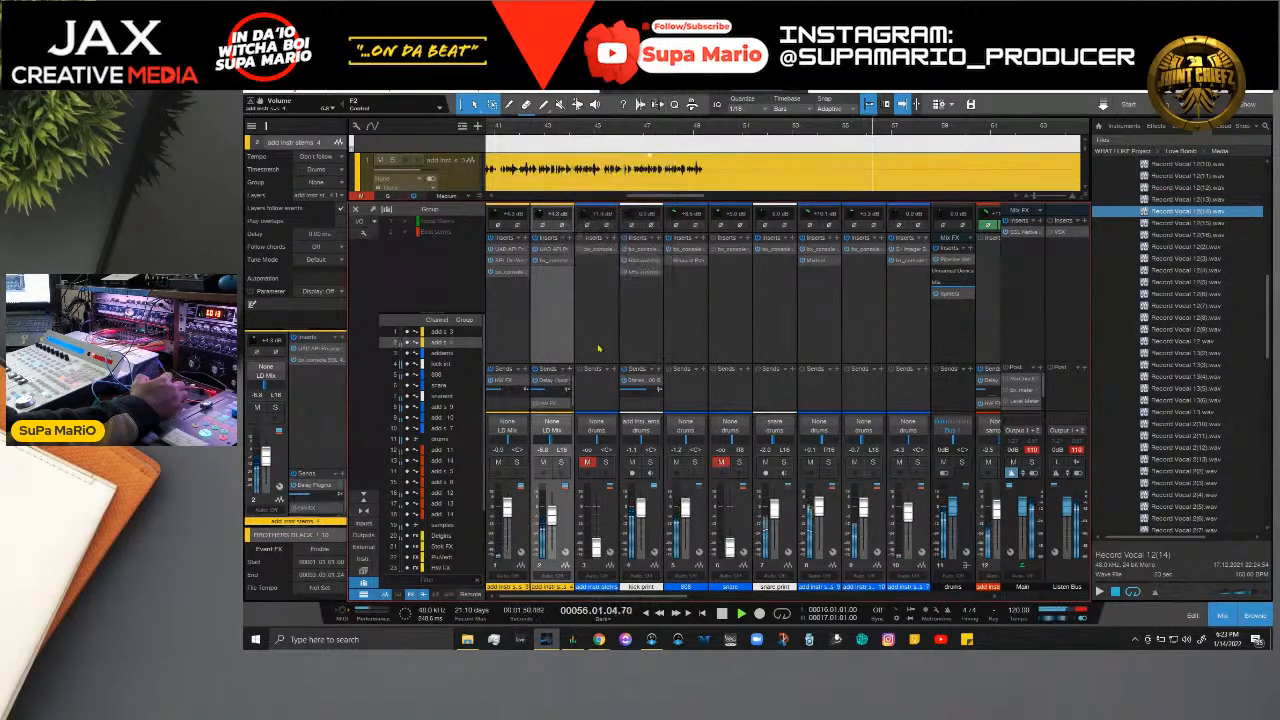
{"action": "left_click", "coordinate": [598, 322]}
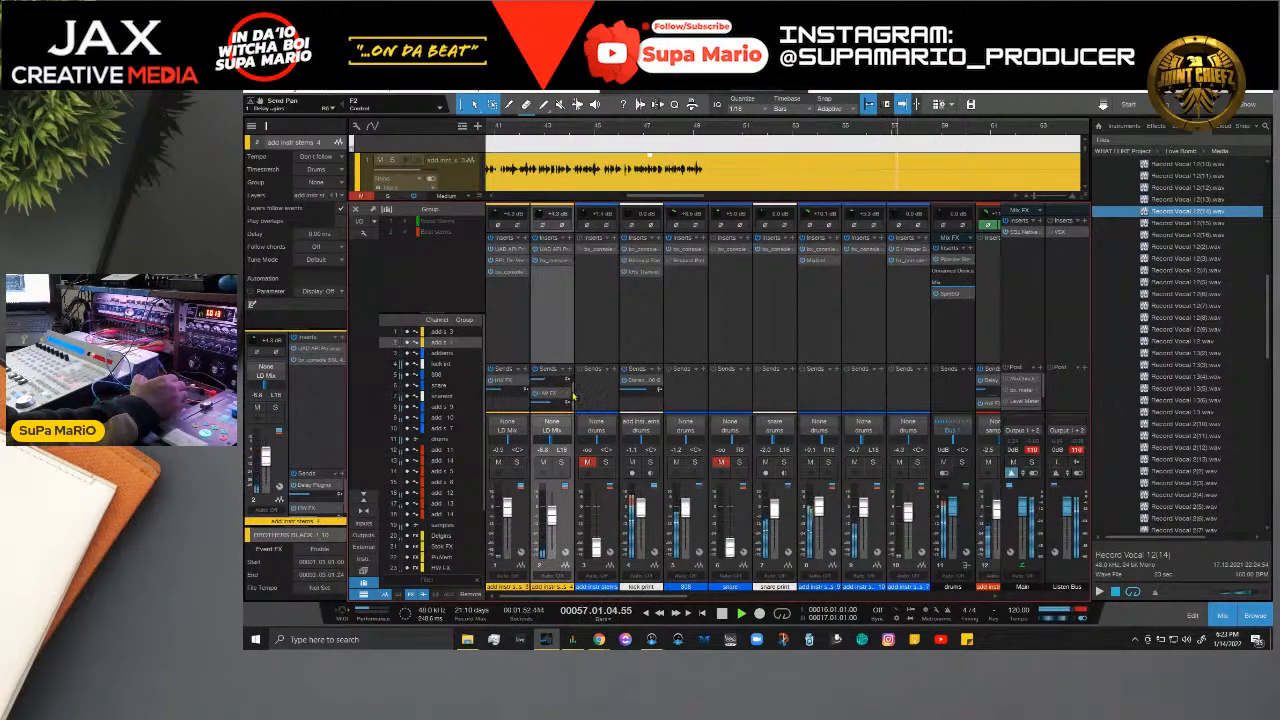
{"action": "left_click_drag", "start_coordinate": [575, 400], "coordinate": [542, 410]}
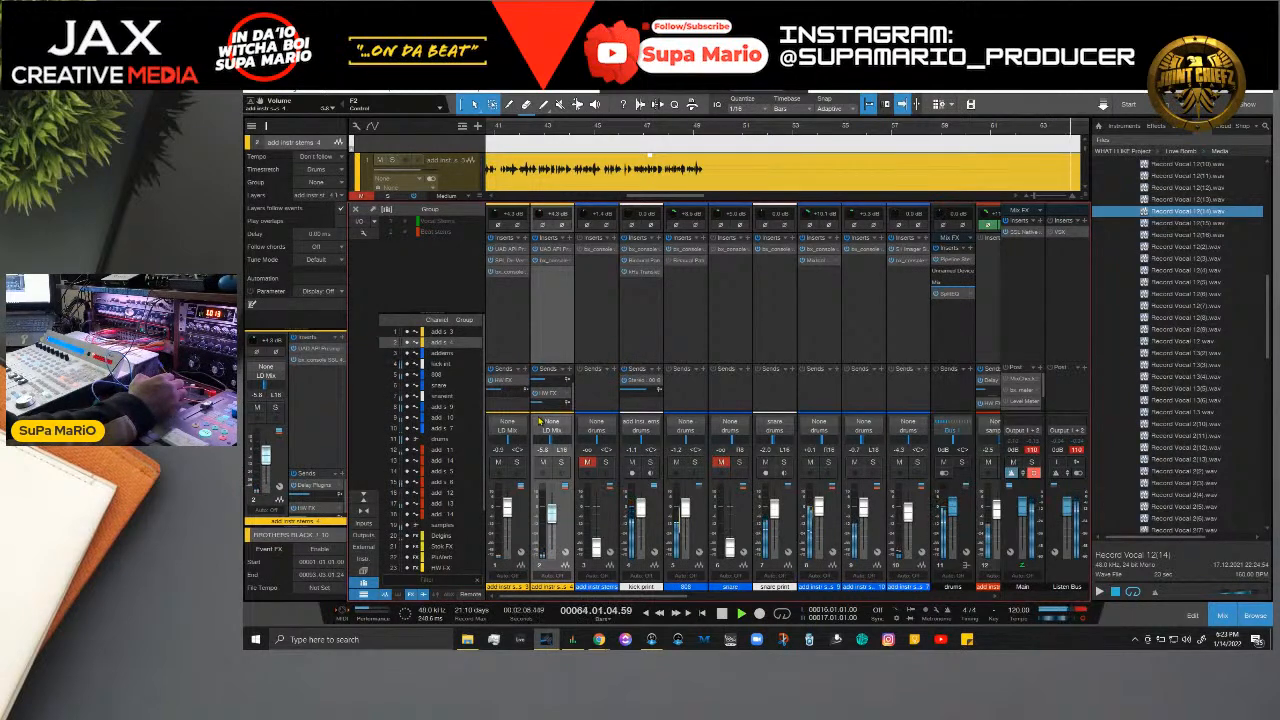
{"action": "scroll", "coordinate": [737, 138], "scroll_direction": "down", "scroll_amount": 4}
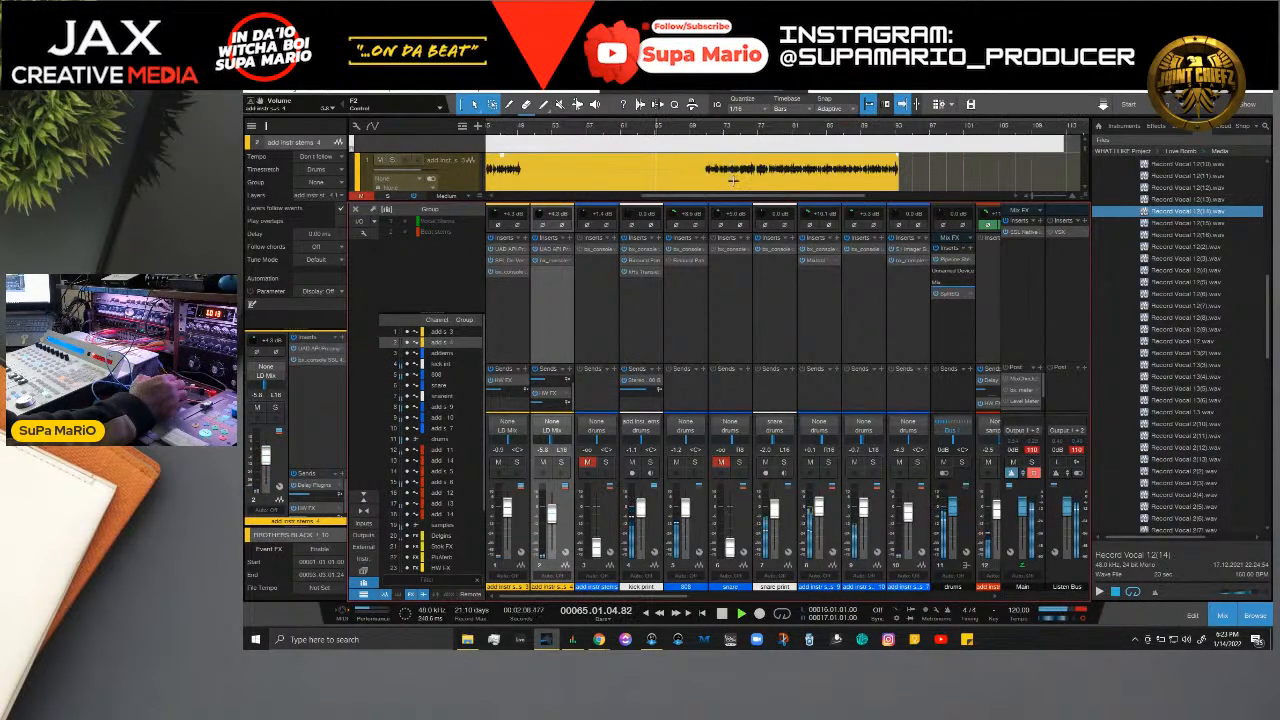
{"action": "scroll", "coordinate": [733, 181], "scroll_direction": "down", "scroll_amount": 4}
{"action": "scroll", "coordinate": [732, 180], "scroll_direction": "up", "scroll_amount": 1}
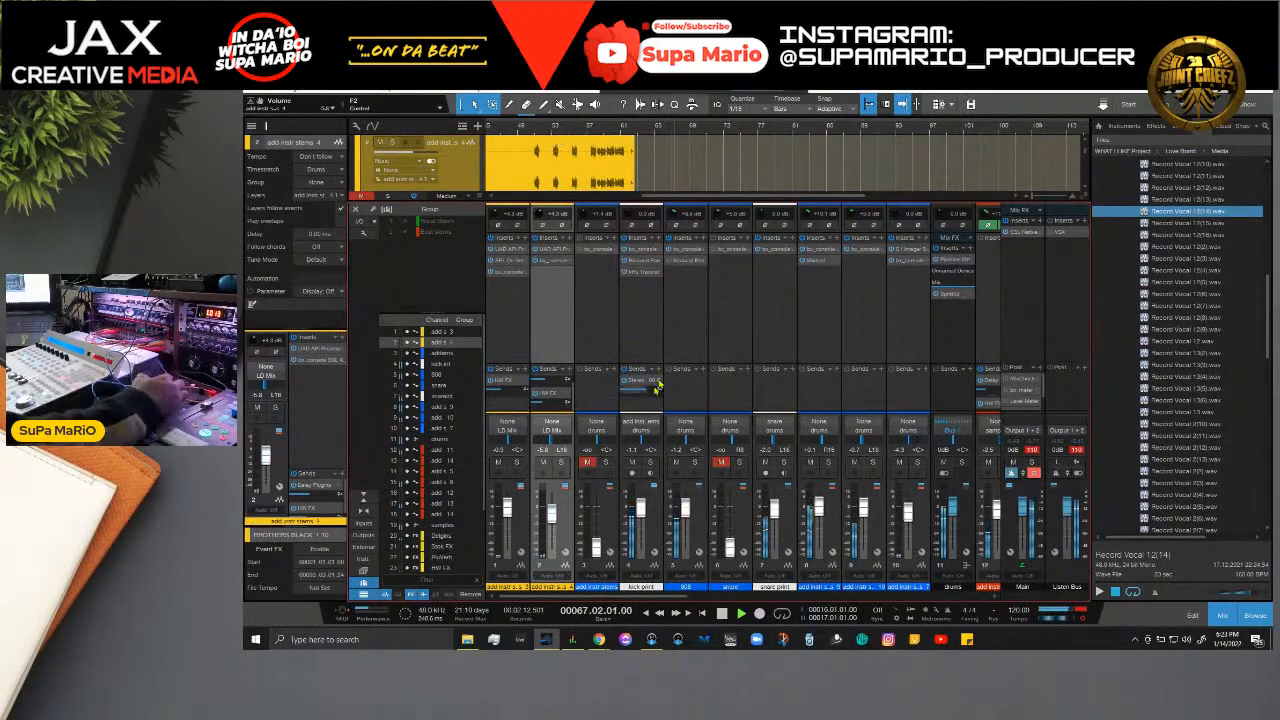
Step: Select the red add instr stems 6 channel among the samples and raise its volume slightly
{"action": "scroll", "coordinate": [789, 556], "scroll_direction": "right", "scroll_amount": 8}
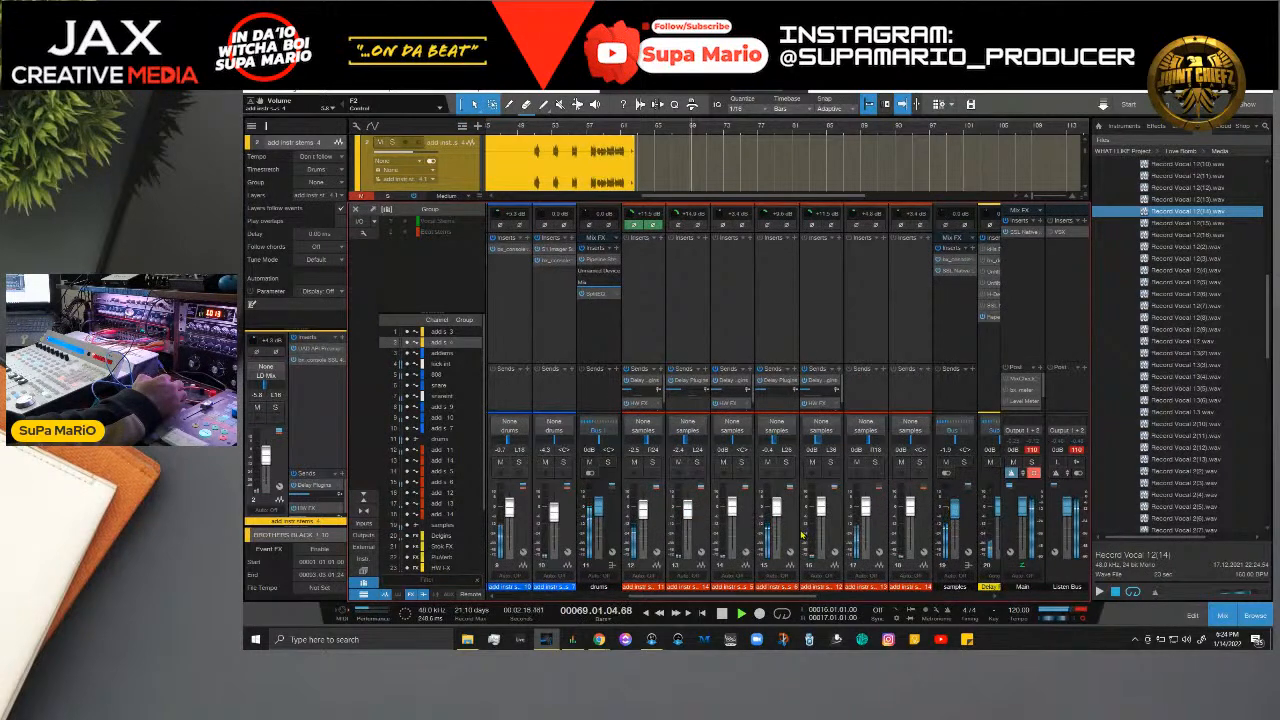
{"action": "left_click", "coordinate": [782, 513]}
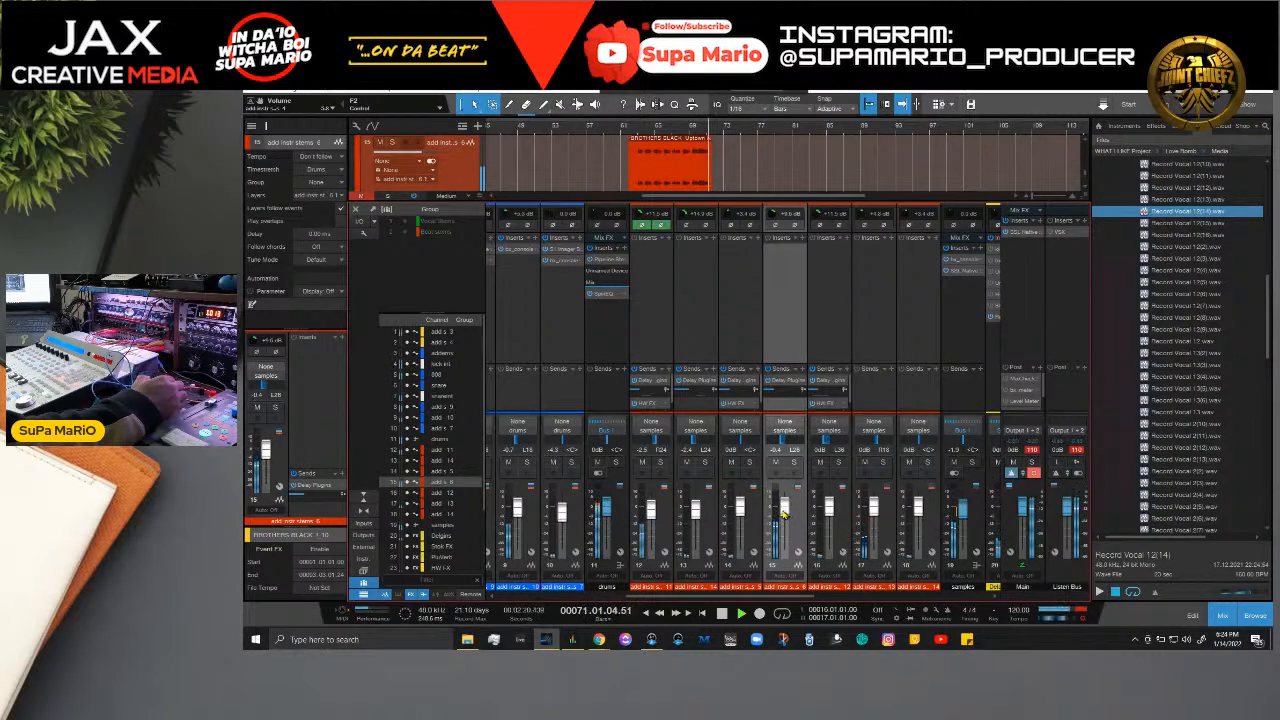
{"action": "scroll", "coordinate": [575, 597], "scroll_direction": "left", "scroll_amount": 5}
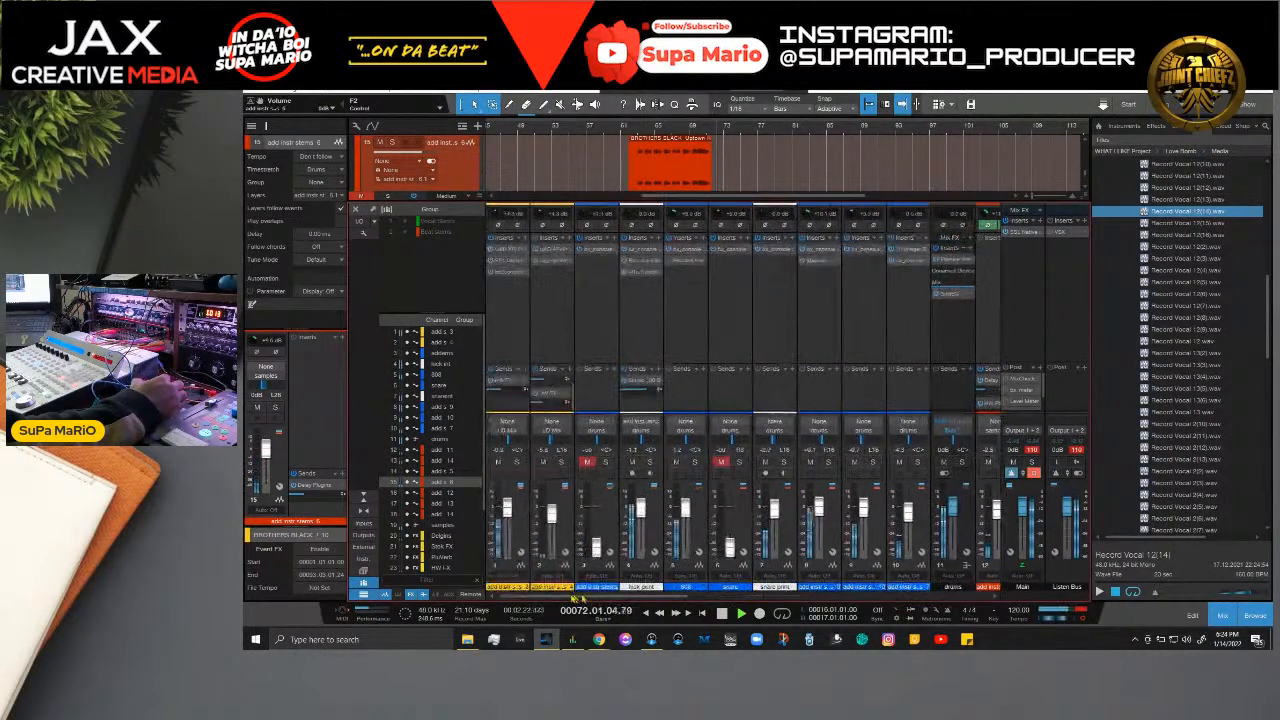
Step: Set the first yellow stem's volume to -0.7 dB and the second's to -5.5 dB while auditioning from bar 50
{"action": "left_click", "coordinate": [522, 520]}
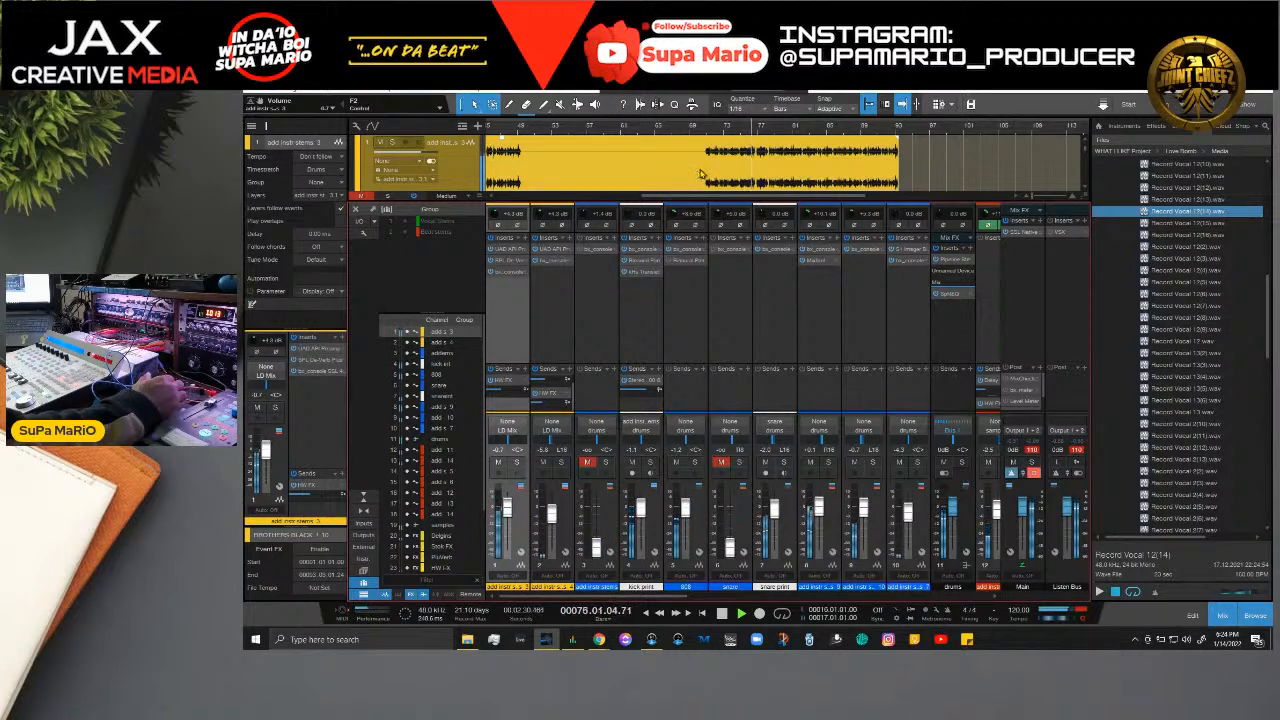
{"action": "left_click", "coordinate": [680, 510]}
{"action": "key", "text": "space"}
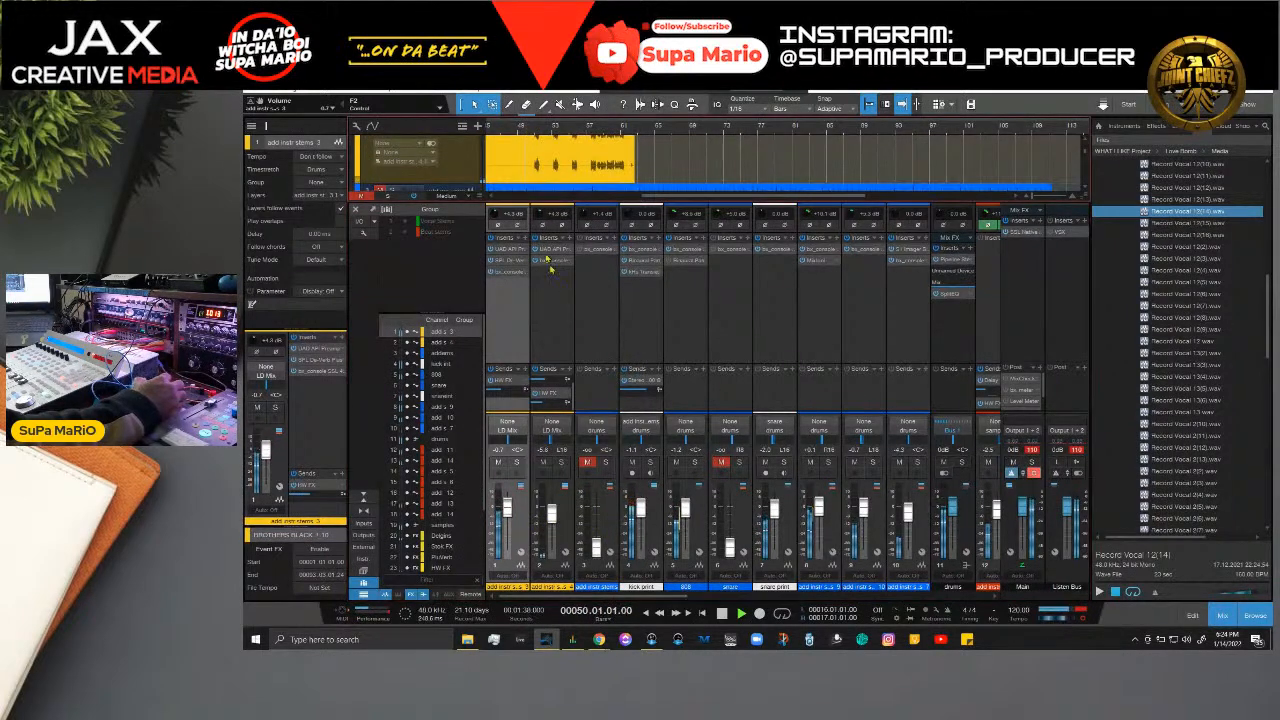
{"action": "left_click", "coordinate": [562, 540]}
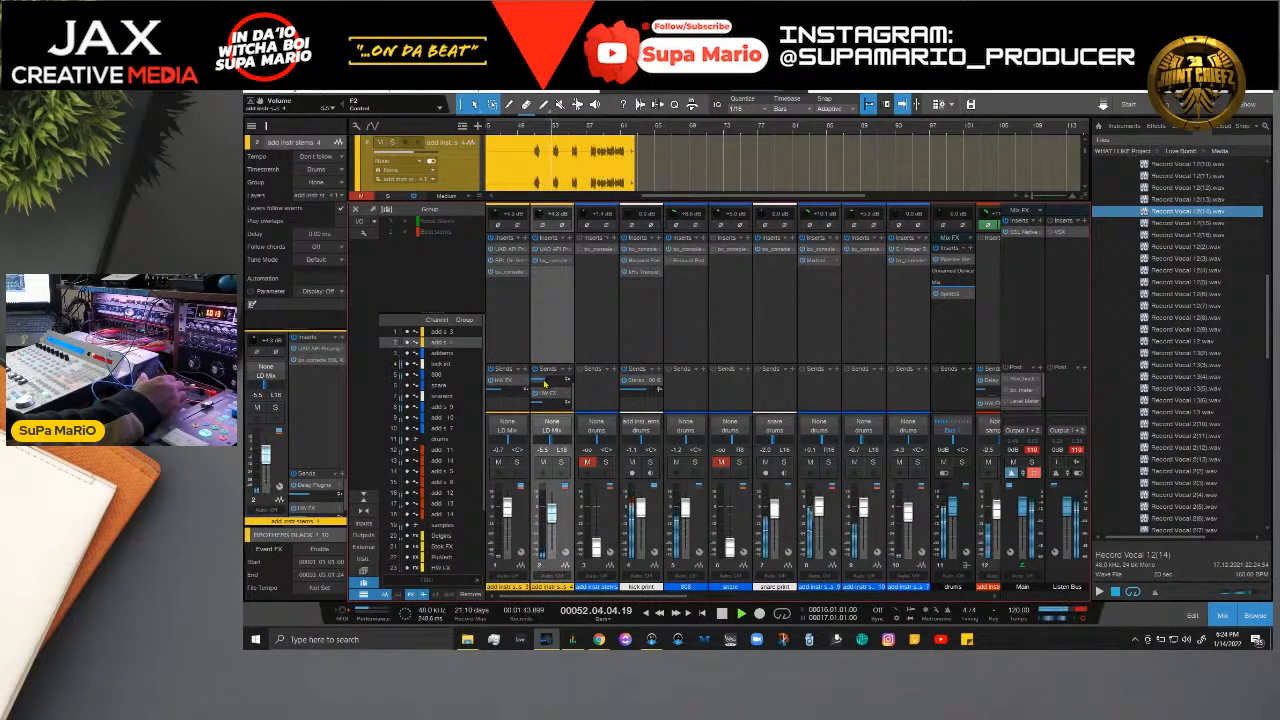
Step: Raise the red add instr stems 6 channel's volume to +2.1 dB during playback
{"action": "mouse_move", "coordinate": [545, 383]}
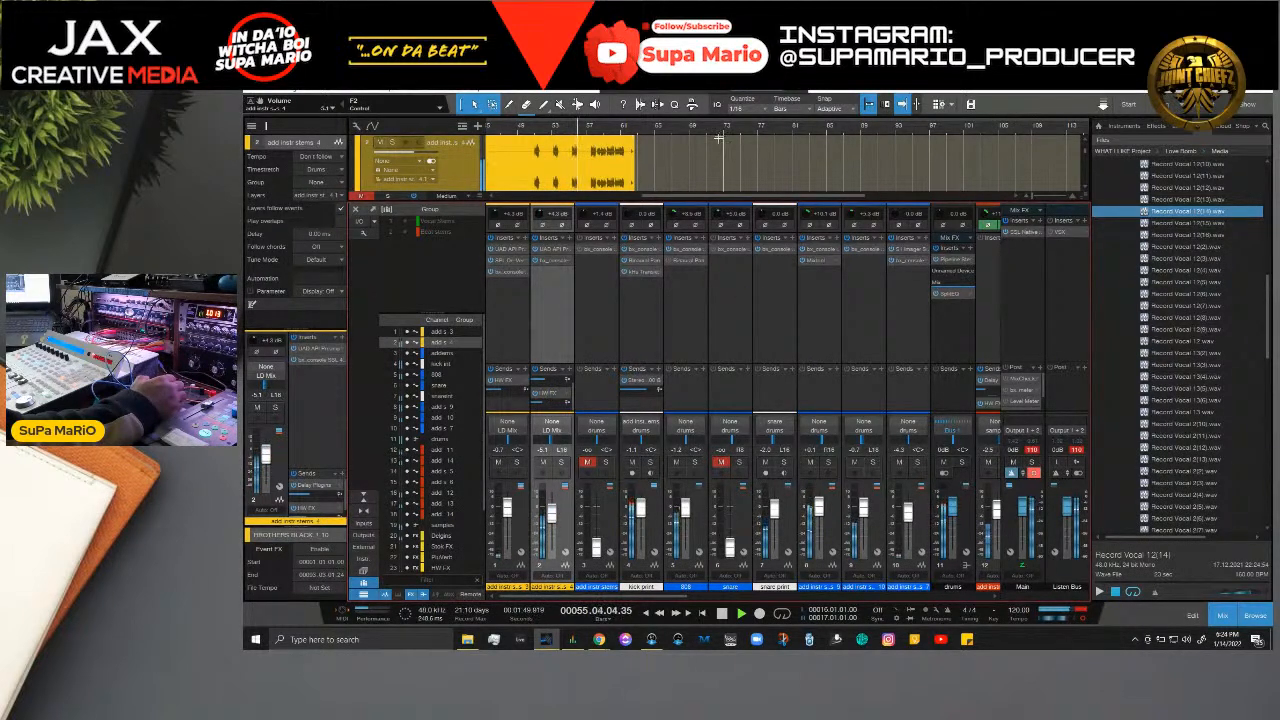
{"action": "scroll", "coordinate": [715, 181], "scroll_direction": "down", "scroll_amount": 2}
{"action": "scroll", "coordinate": [715, 181], "scroll_direction": "up", "scroll_amount": 2}
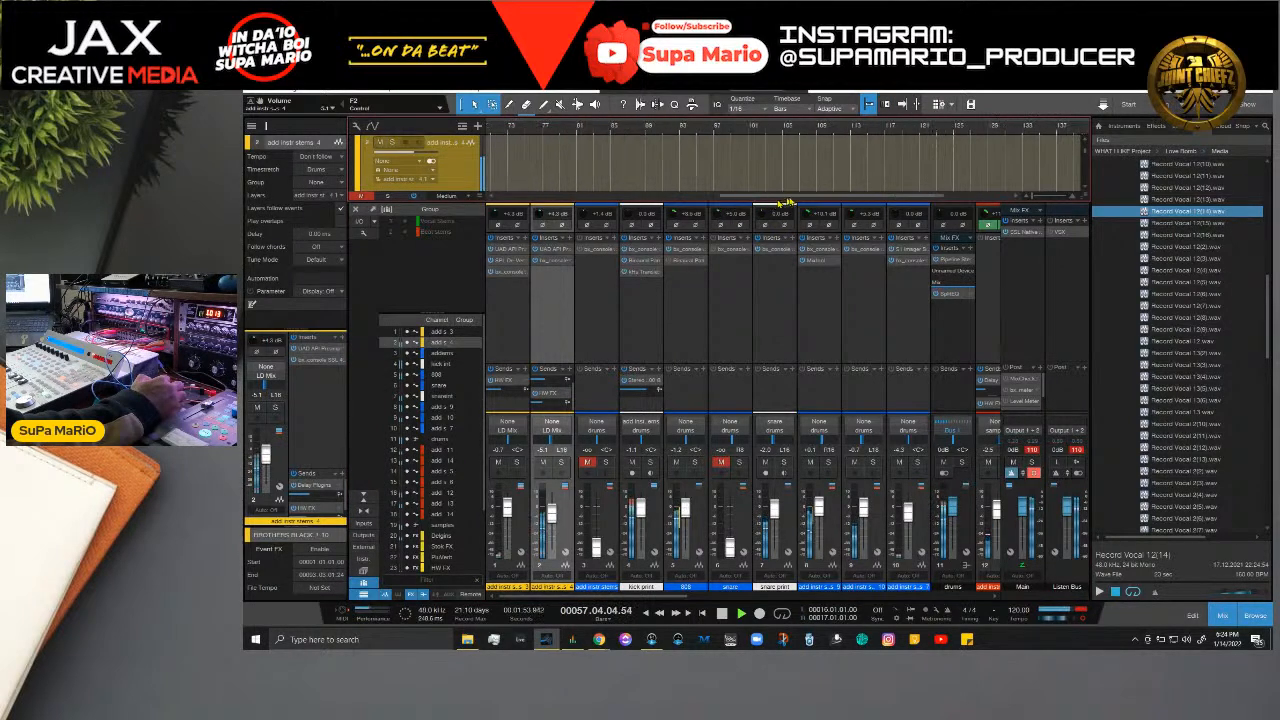
{"action": "left_click_drag", "start_coordinate": [657, 595], "coordinate": [850, 591]}
{"action": "left_click", "coordinate": [833, 528]}
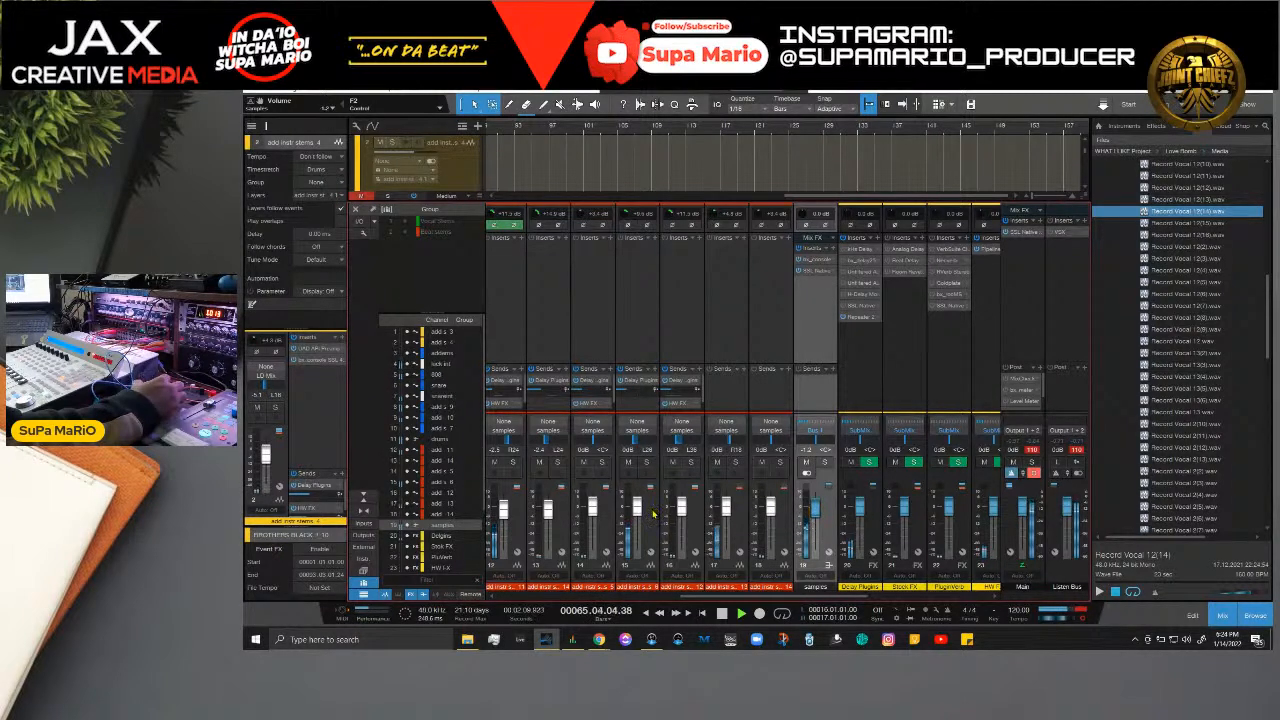
{"action": "left_click", "coordinate": [653, 513]}
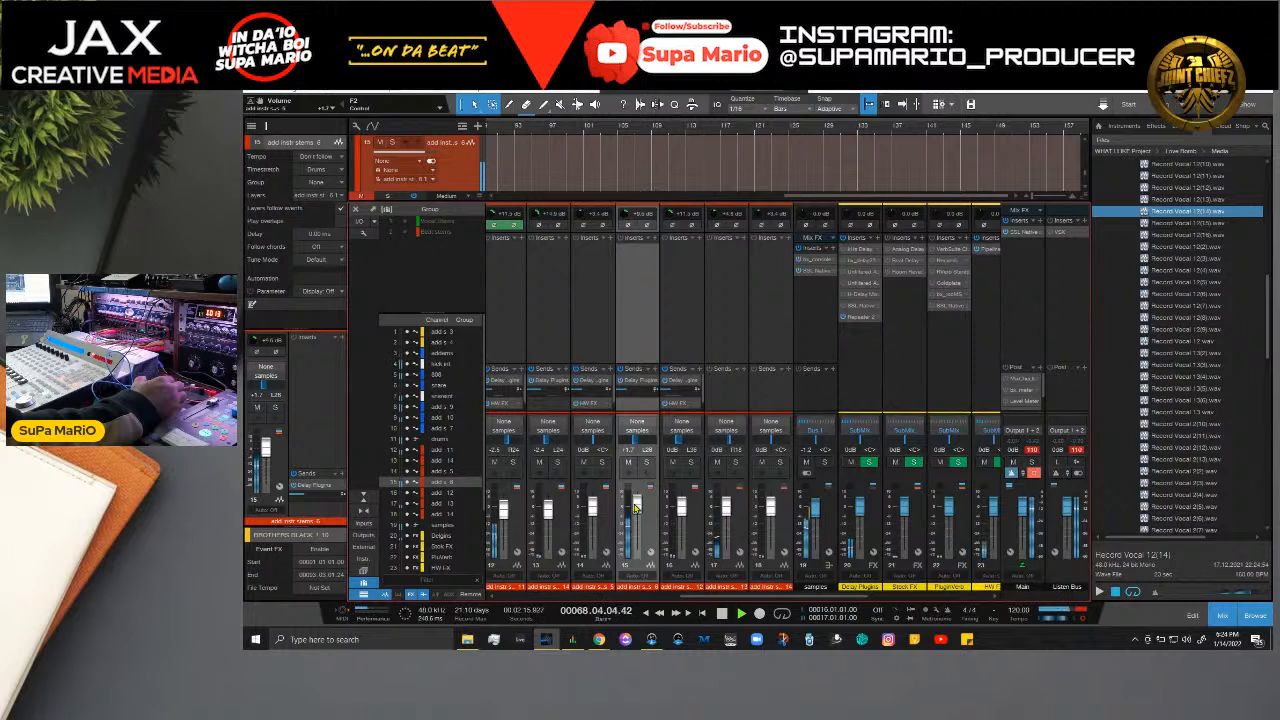
{"action": "left_click_drag", "start_coordinate": [635, 508], "coordinate": [636, 498]}
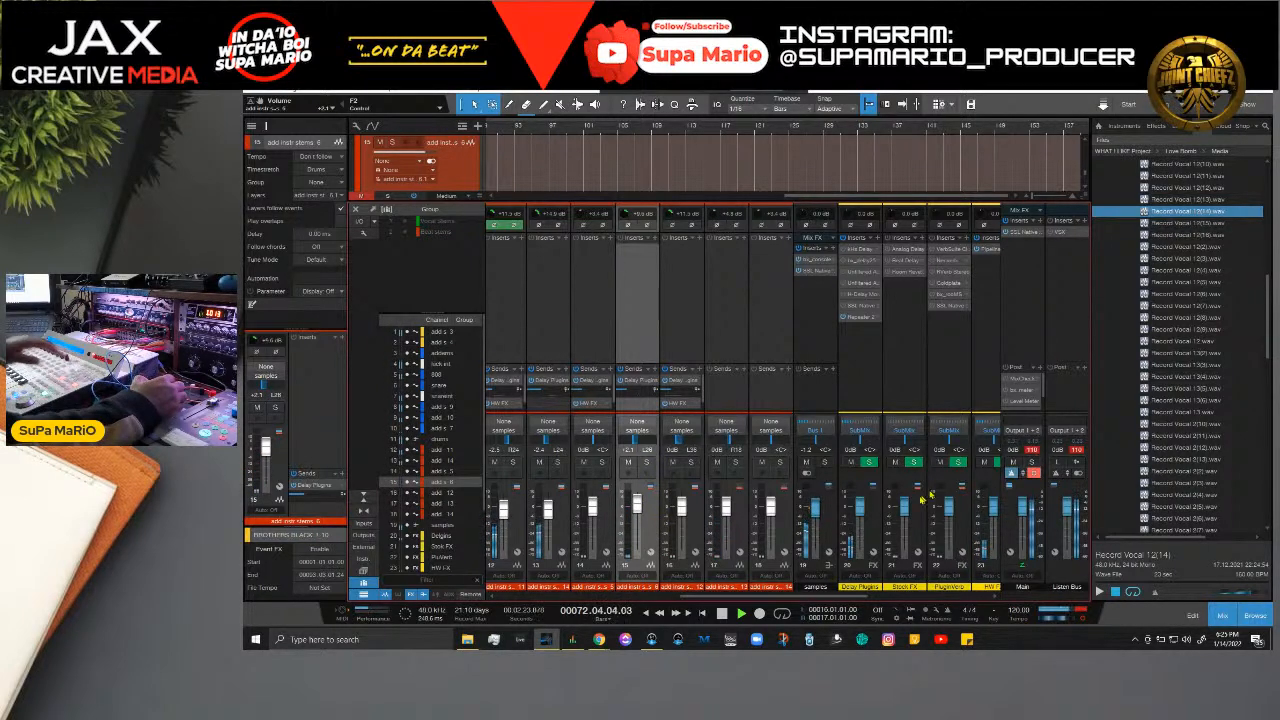
Step: Hide the console and replay the arrangement from about bar 57 to examine the red sample clips
{"action": "key", "text": "F3"}
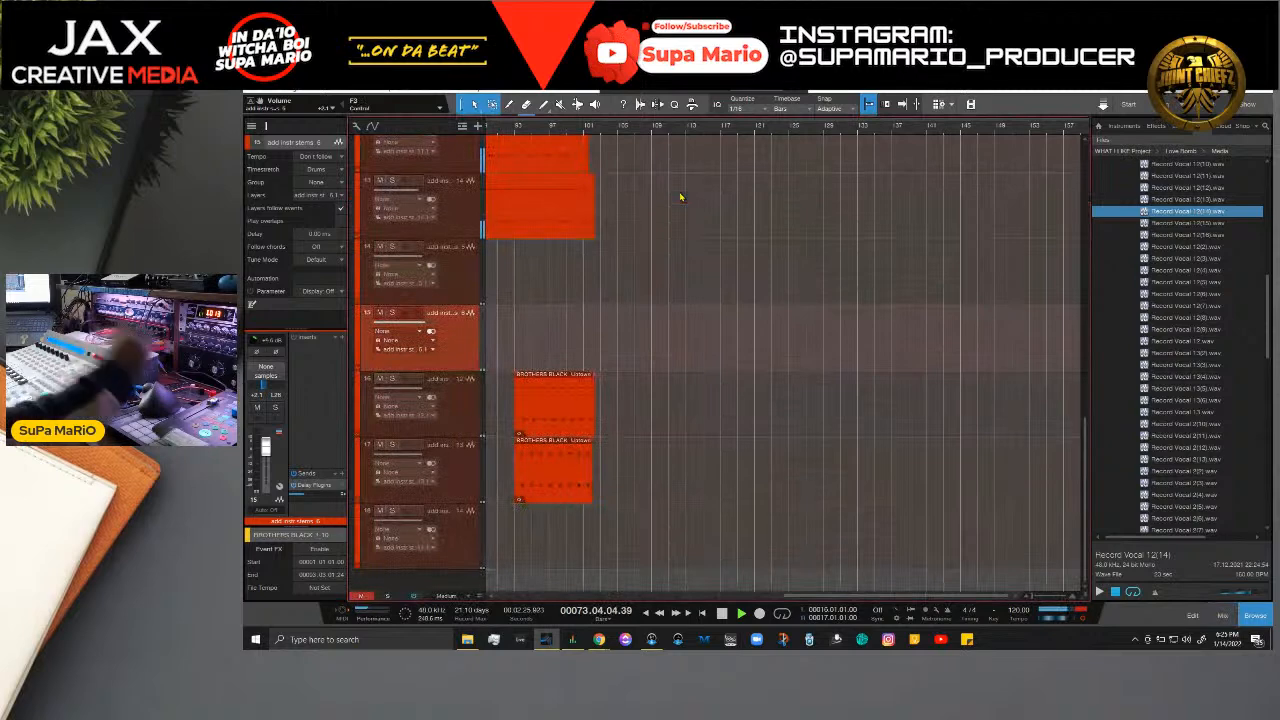
{"action": "left_click_drag", "start_coordinate": [850, 596], "coordinate": [695, 571]}
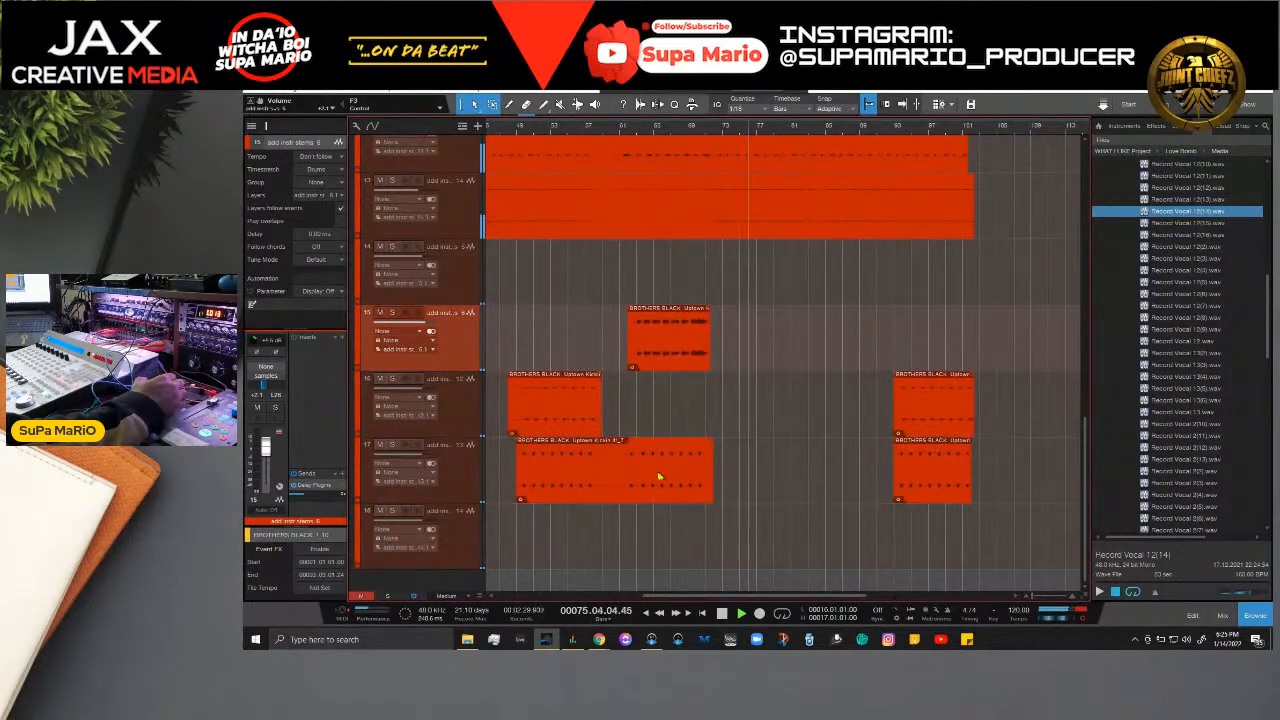
{"action": "left_click", "coordinate": [587, 128]}
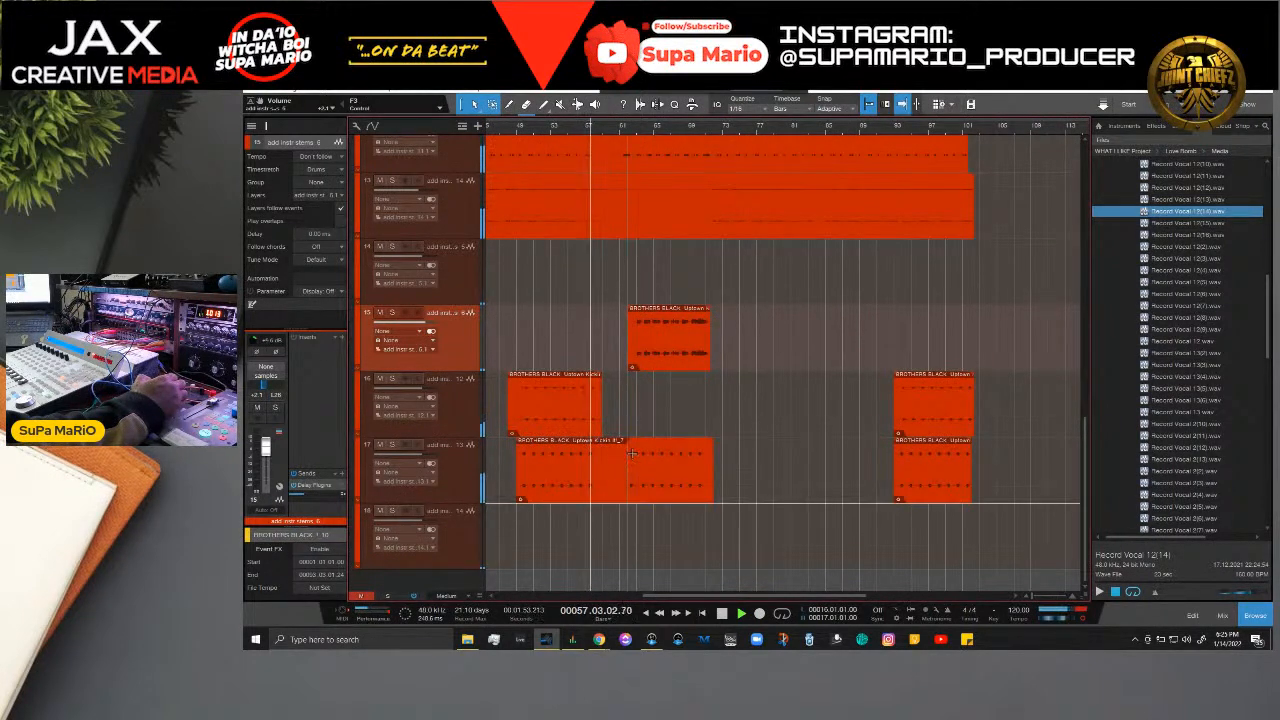
{"action": "scroll", "coordinate": [634, 452], "scroll_direction": "up", "scroll_amount": 3}
{"action": "scroll", "coordinate": [634, 454], "scroll_direction": "down", "scroll_amount": 1}
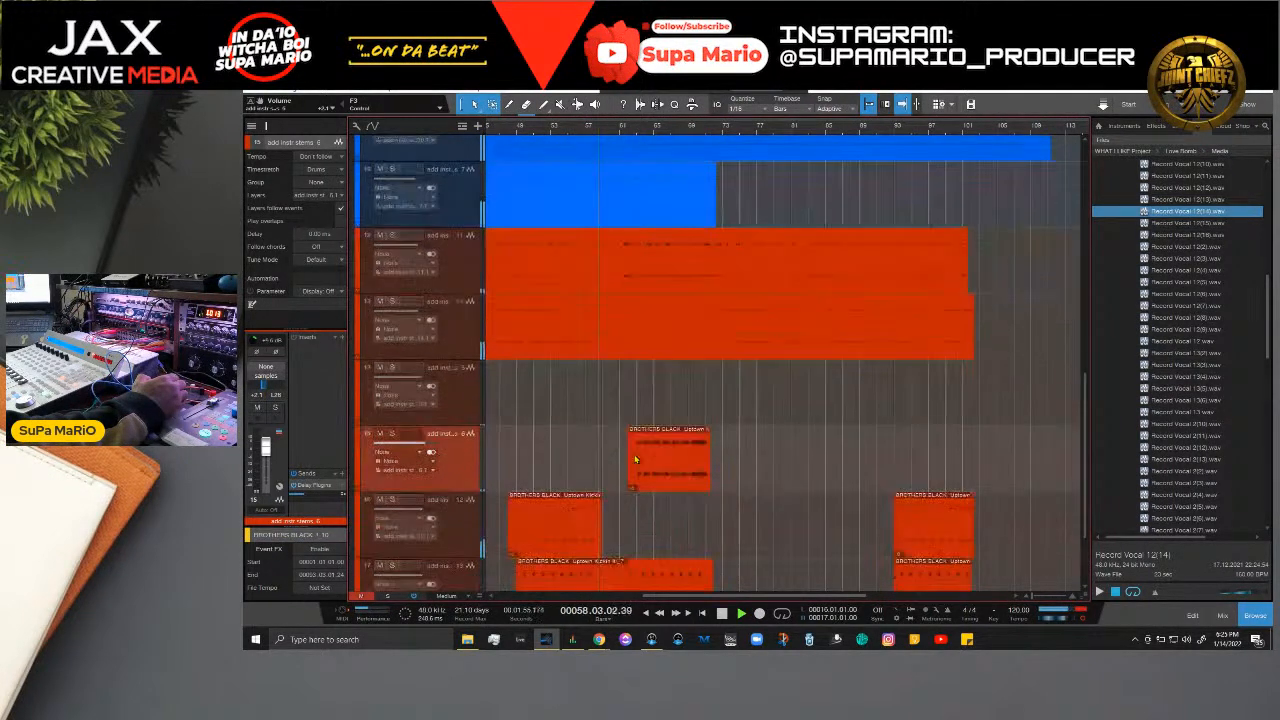
{"action": "left_click_drag", "start_coordinate": [656, 597], "coordinate": [596, 594]}
{"action": "scroll", "coordinate": [631, 548], "scroll_direction": "down", "scroll_amount": 1}
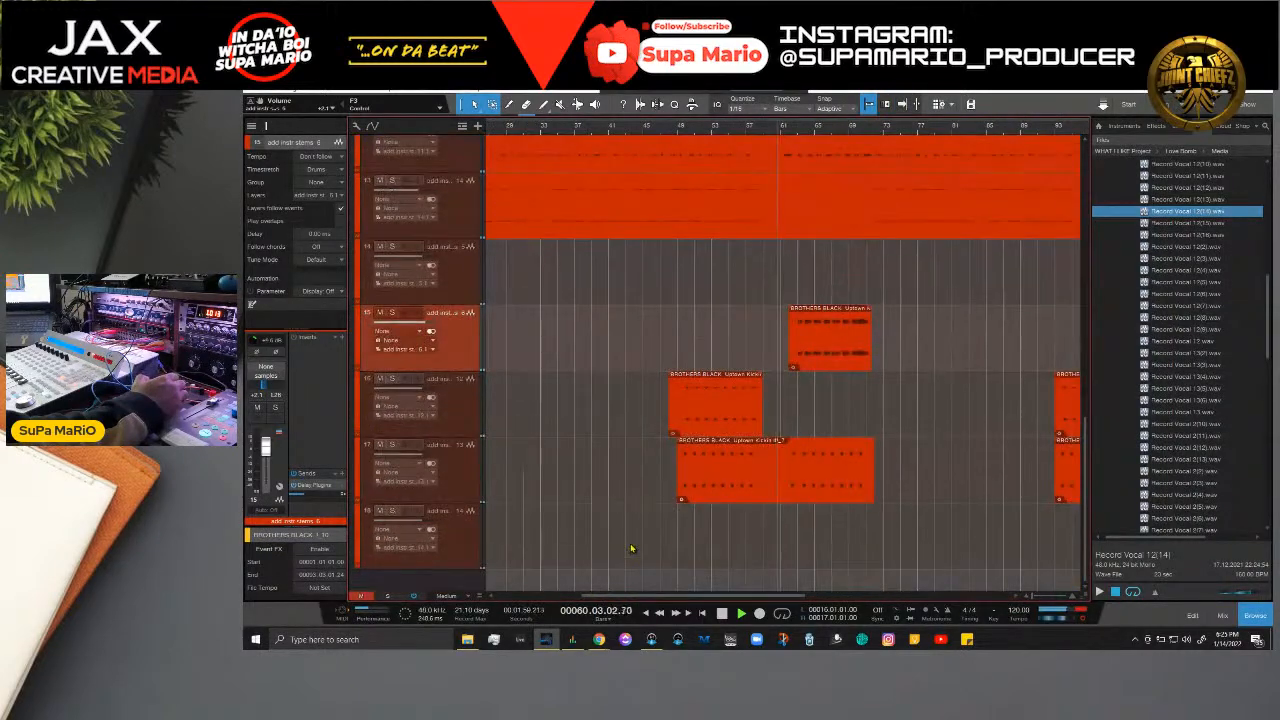
{"action": "scroll", "coordinate": [634, 549], "scroll_direction": "up", "scroll_amount": 1}
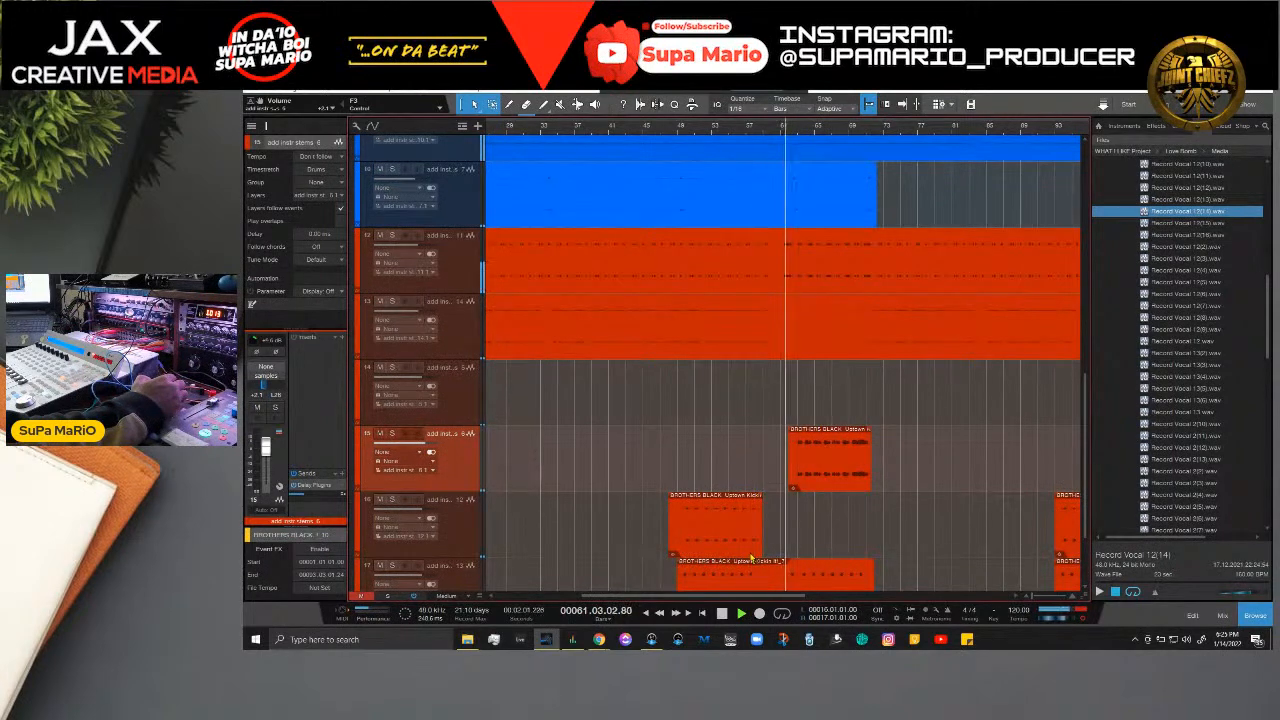
Step: Split the red add instr stems 13 clip at bars 61 and 63, and return to the selection tool
{"action": "right_click", "coordinate": [802, 562]}
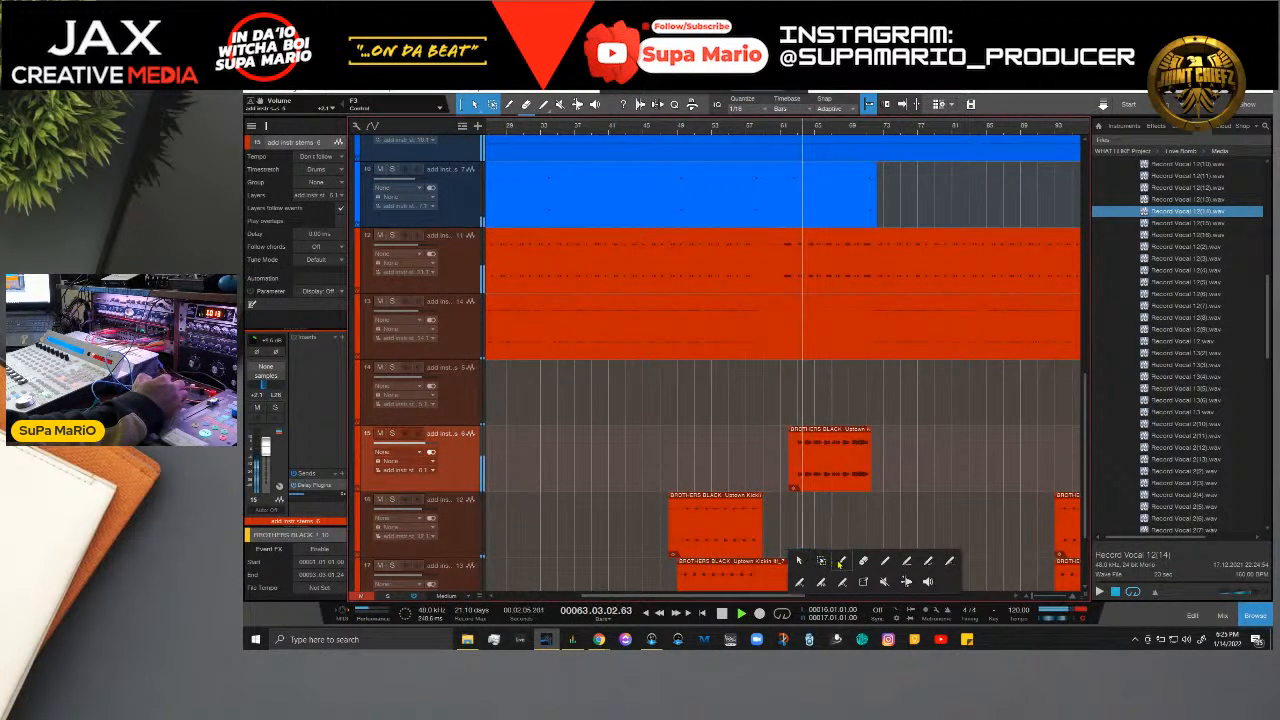
{"action": "left_click", "coordinate": [841, 562]}
{"action": "left_click", "coordinate": [782, 579]}
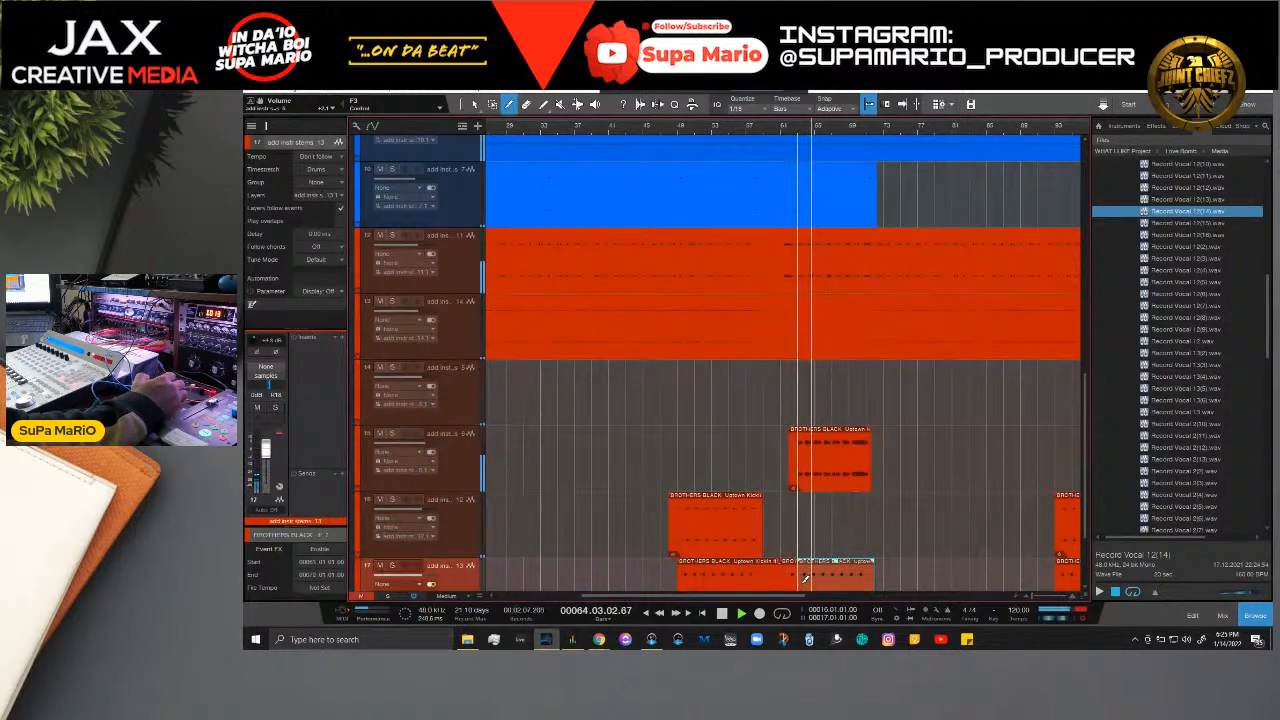
{"action": "key", "text": "space"}
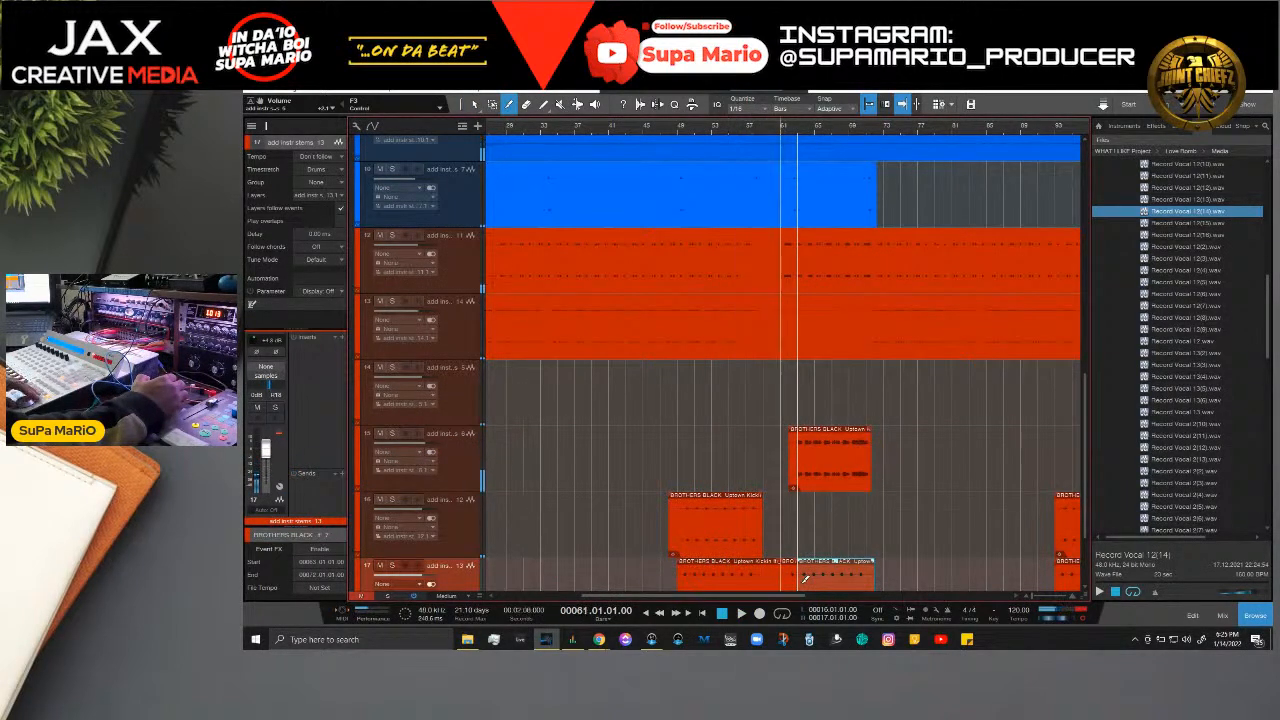
{"action": "key", "text": "e"}
{"action": "key", "text": "e"}
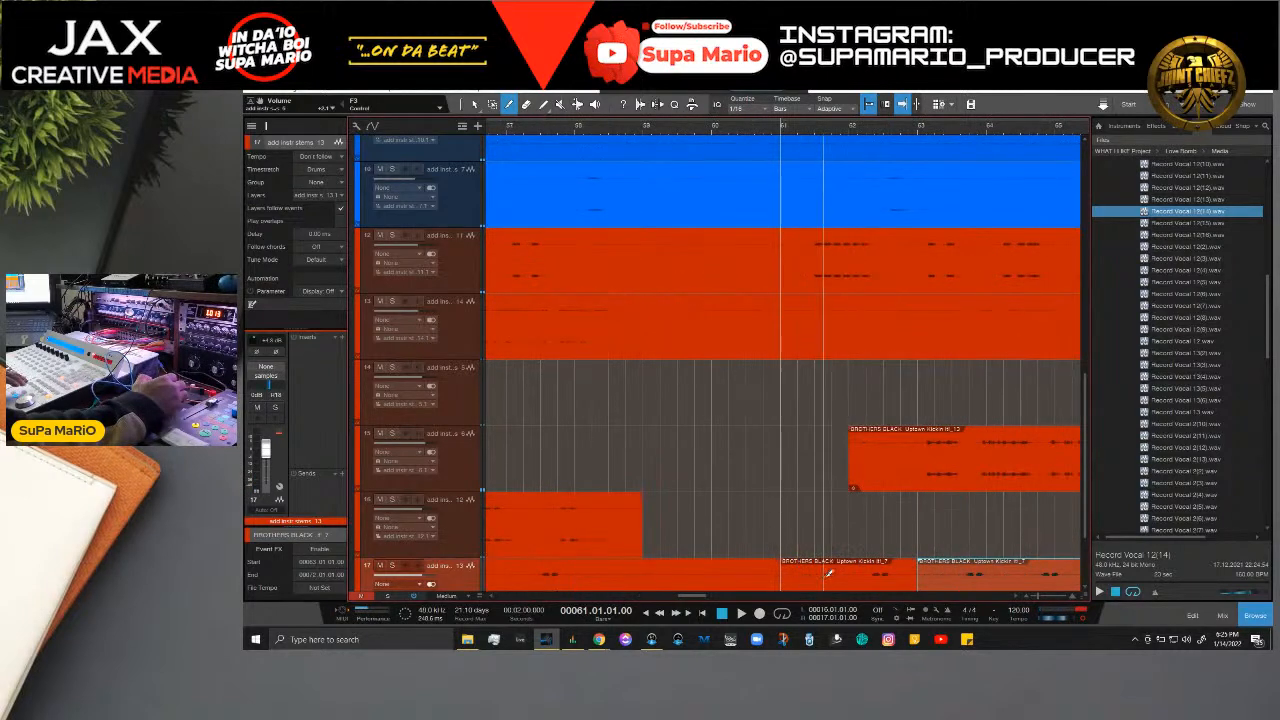
{"action": "right_click", "coordinate": [805, 579]}
{"action": "left_click", "coordinate": [878, 586]}
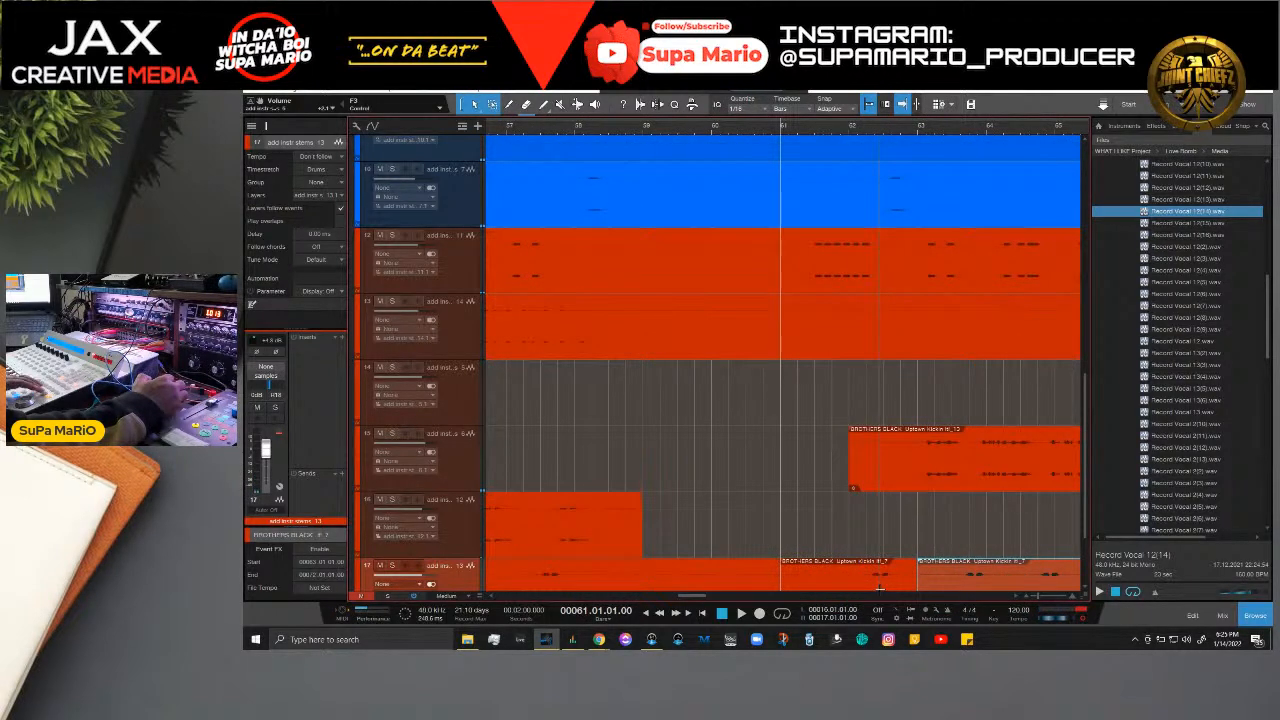
Step: Solo add instr stems 13, trim the start of the clip between bars 61 and 63 to bar 62, and audition it
{"action": "left_click", "coordinate": [391, 567]}
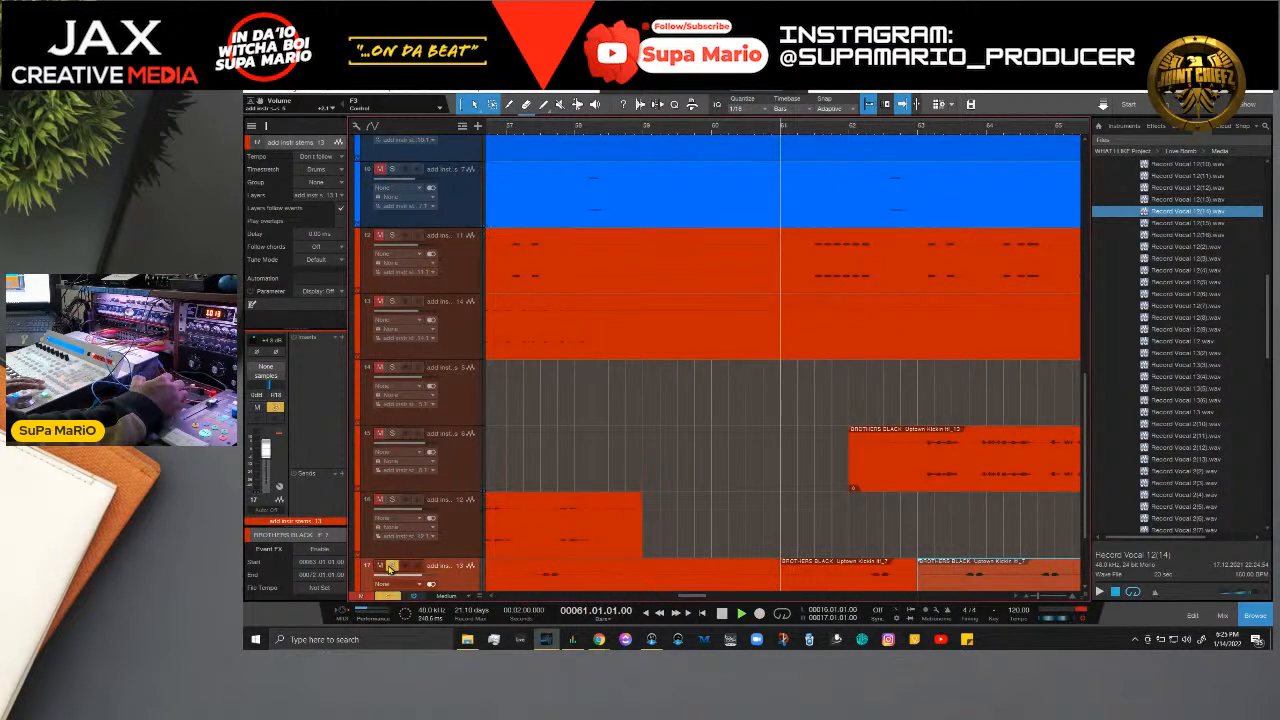
{"action": "key", "text": "space"}
{"action": "left_click", "coordinate": [782, 583]}
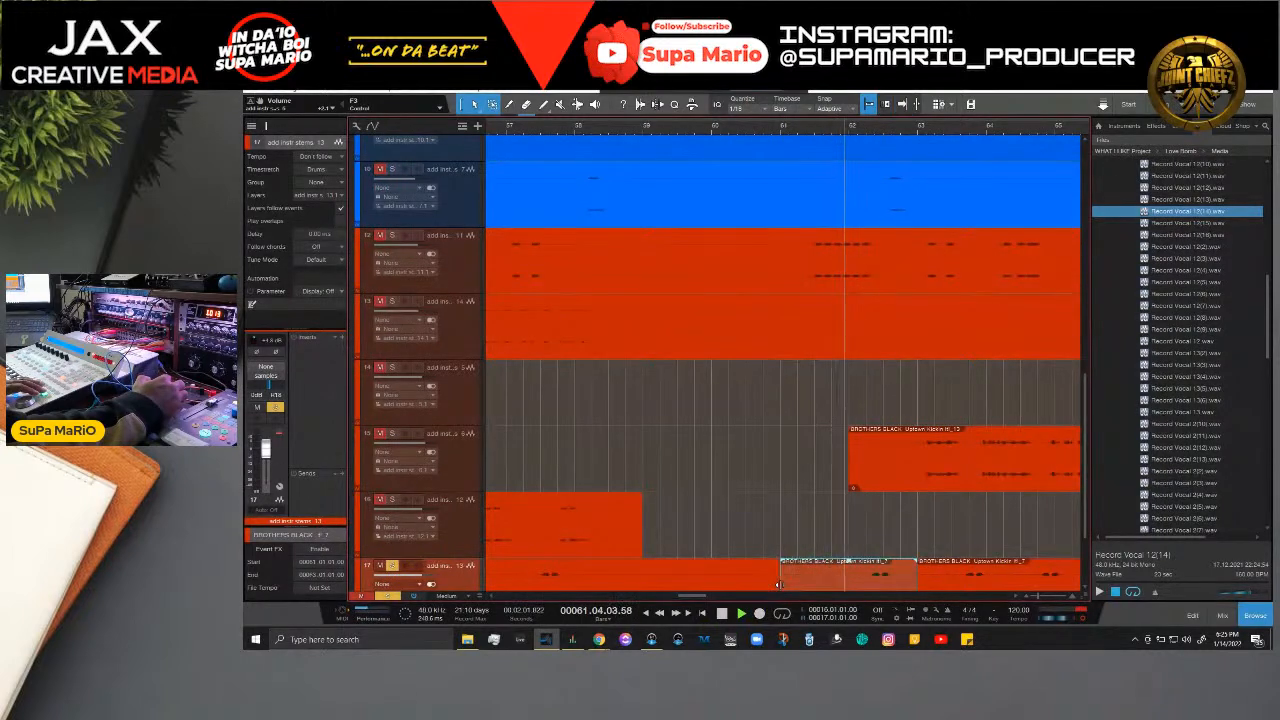
{"action": "left_click_drag", "start_coordinate": [780, 585], "coordinate": [850, 589]}
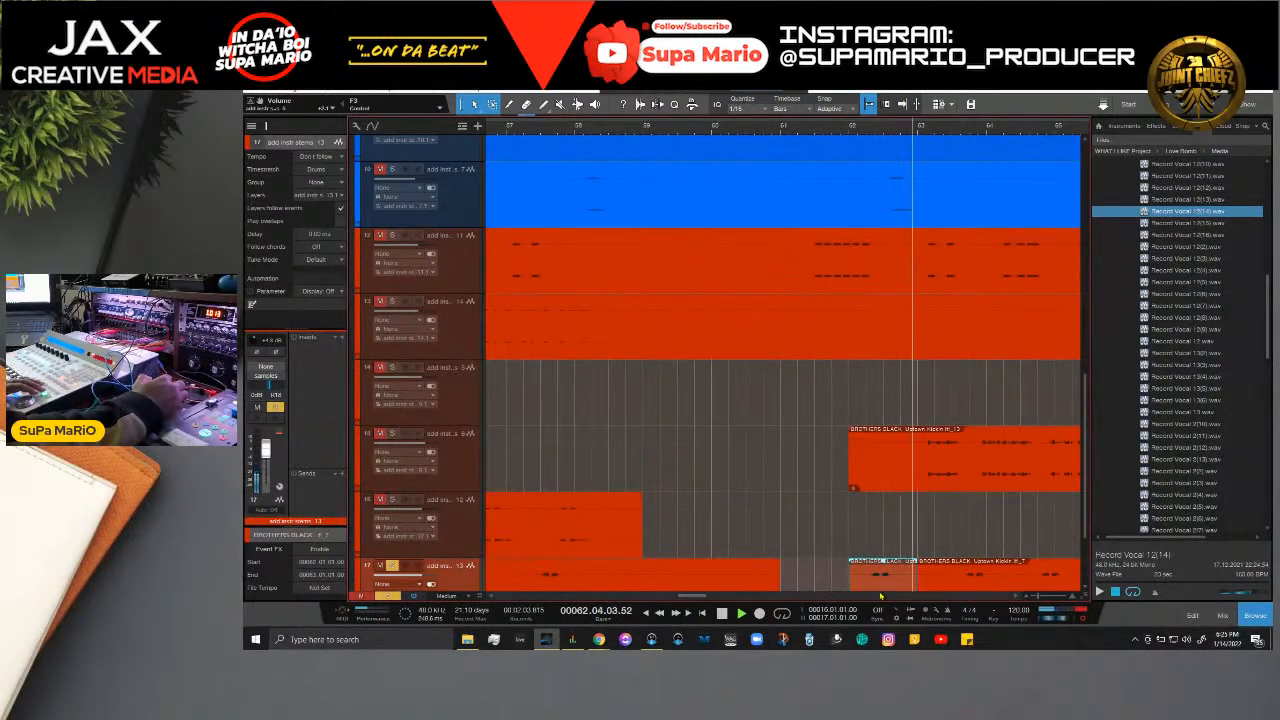
{"action": "key", "text": "space"}
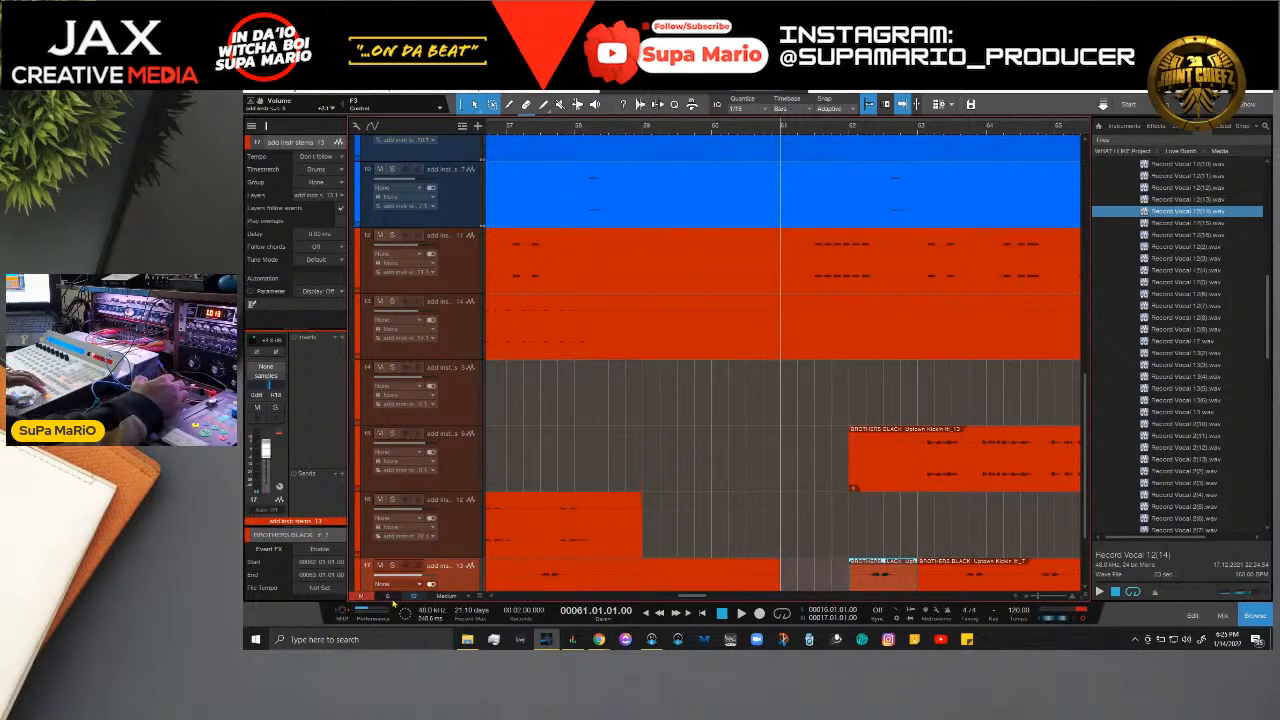
{"action": "left_click", "coordinate": [741, 613]}
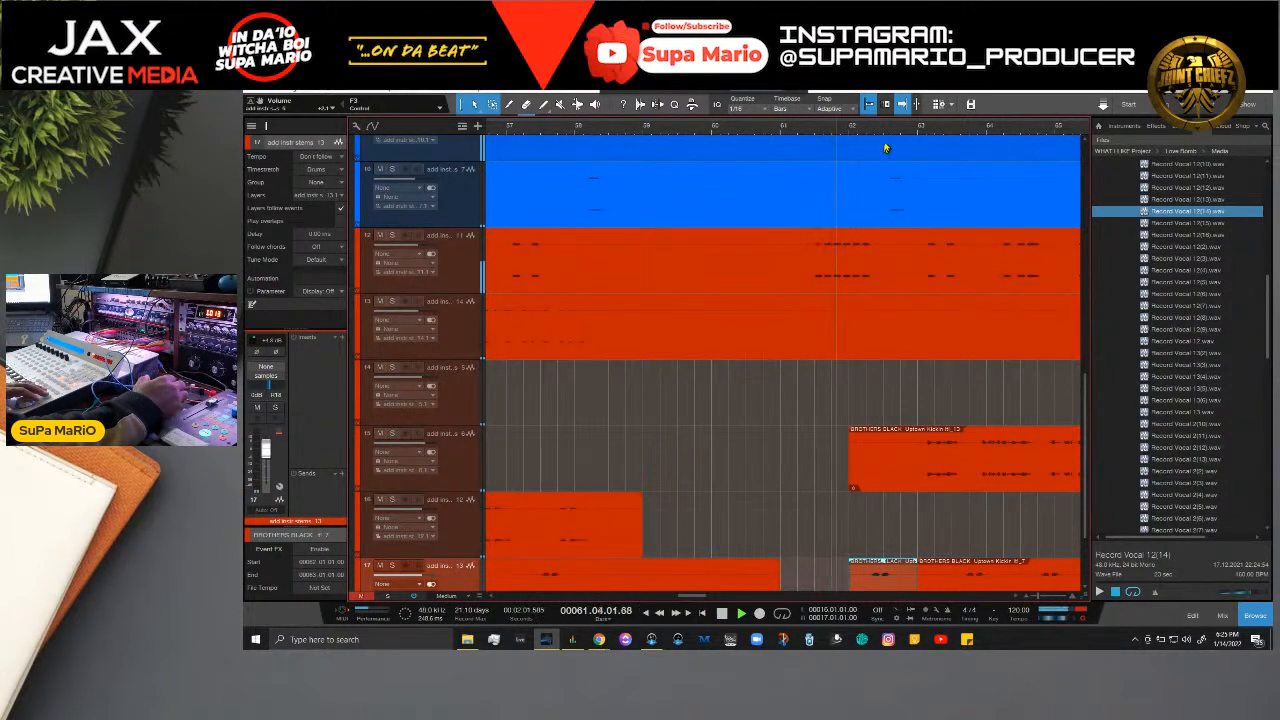
Step: Solo the second yellow stem and split off its final hit just before bar 62
{"action": "scroll", "coordinate": [897, 250], "scroll_direction": "down", "scroll_amount": 3}
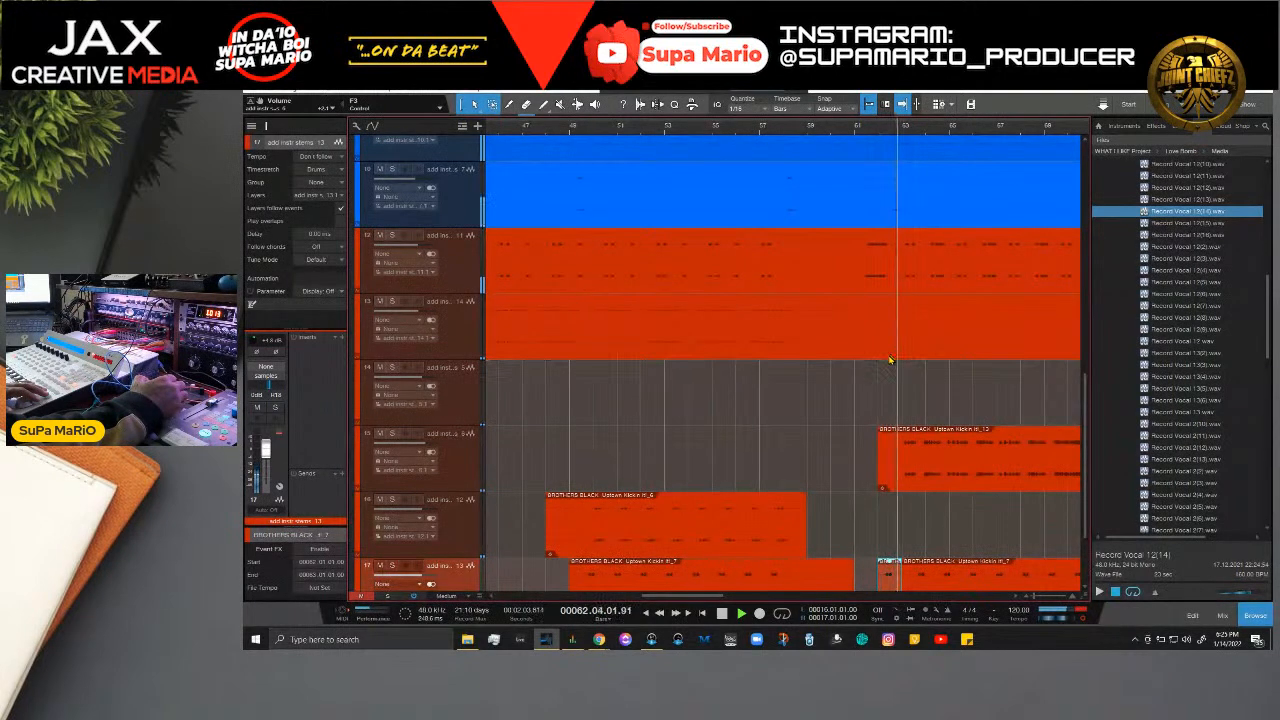
{"action": "scroll", "coordinate": [890, 362], "scroll_direction": "up", "scroll_amount": 4}
{"action": "scroll", "coordinate": [888, 360], "scroll_direction": "up", "scroll_amount": 4}
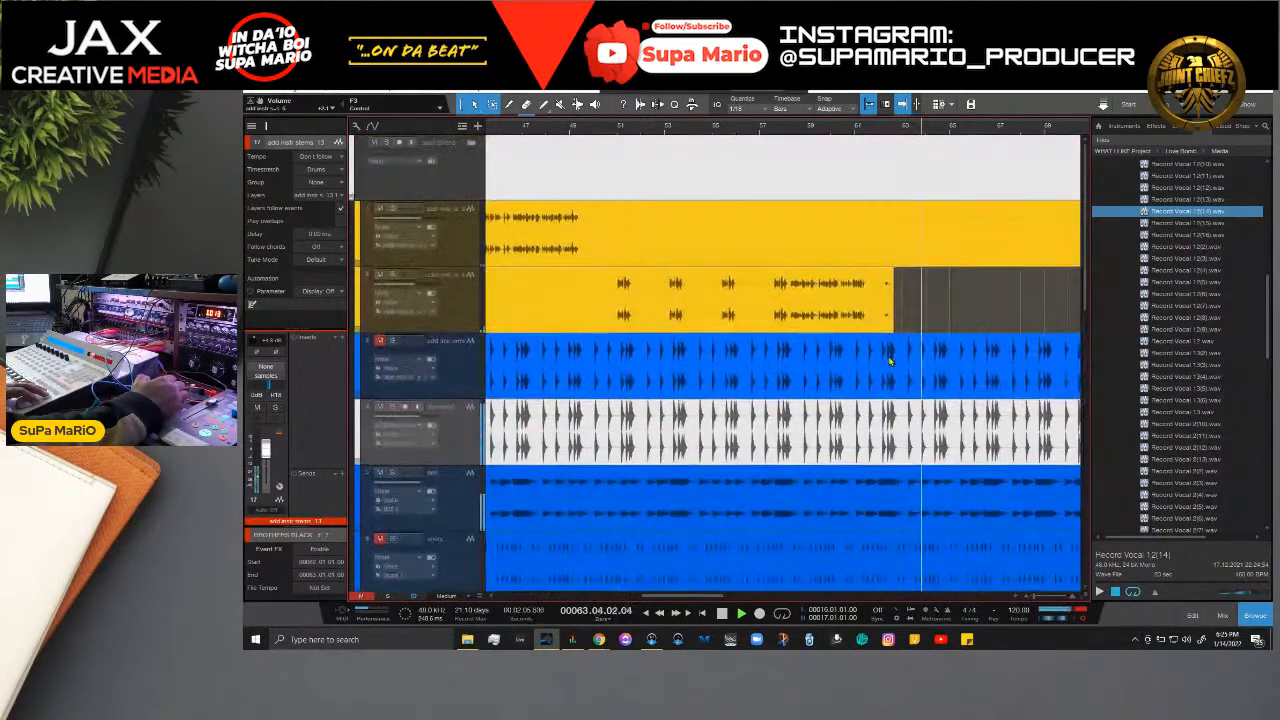
{"action": "left_click", "coordinate": [837, 129]}
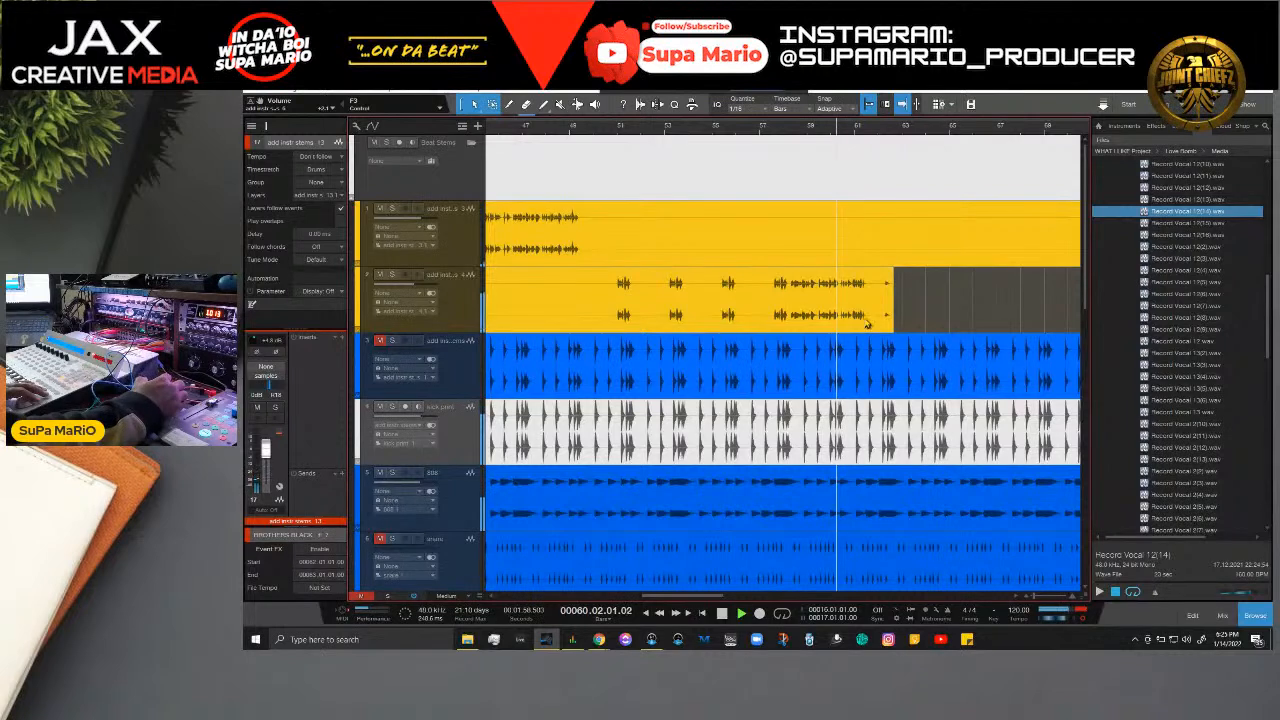
{"action": "left_click", "coordinate": [380, 274]}
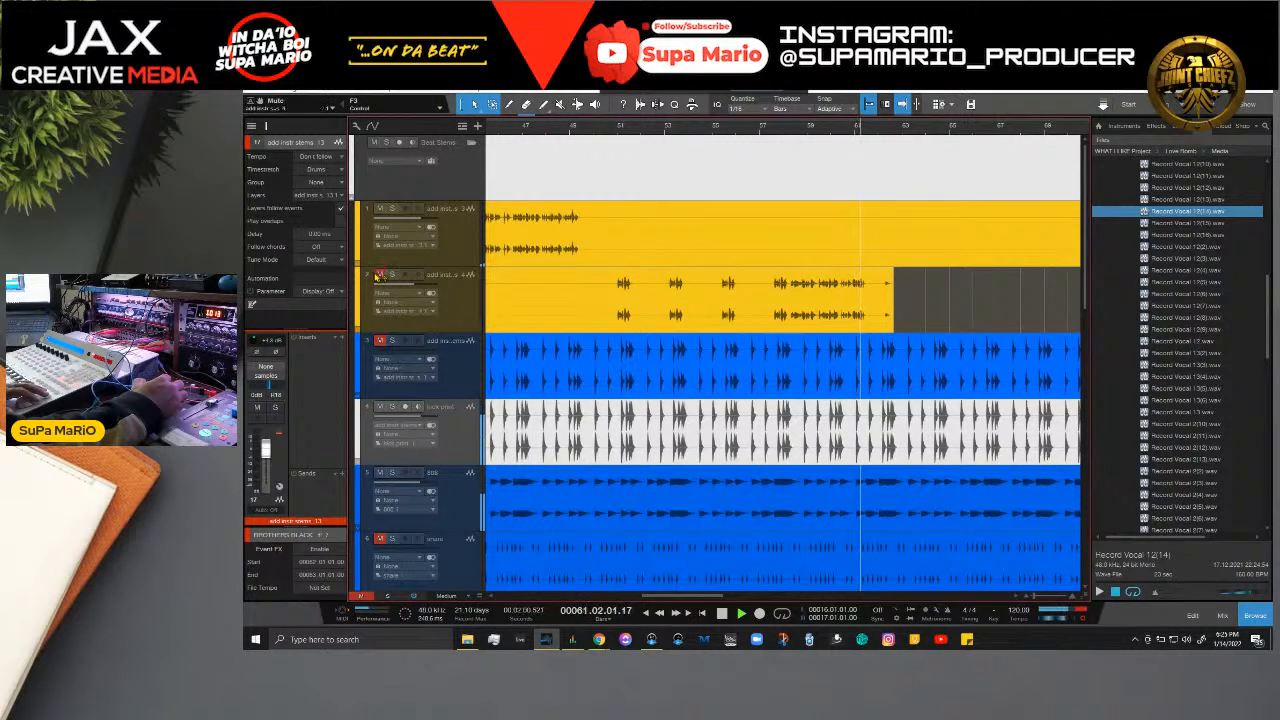
{"action": "left_click", "coordinate": [392, 274]}
{"action": "right_click", "coordinate": [884, 289]}
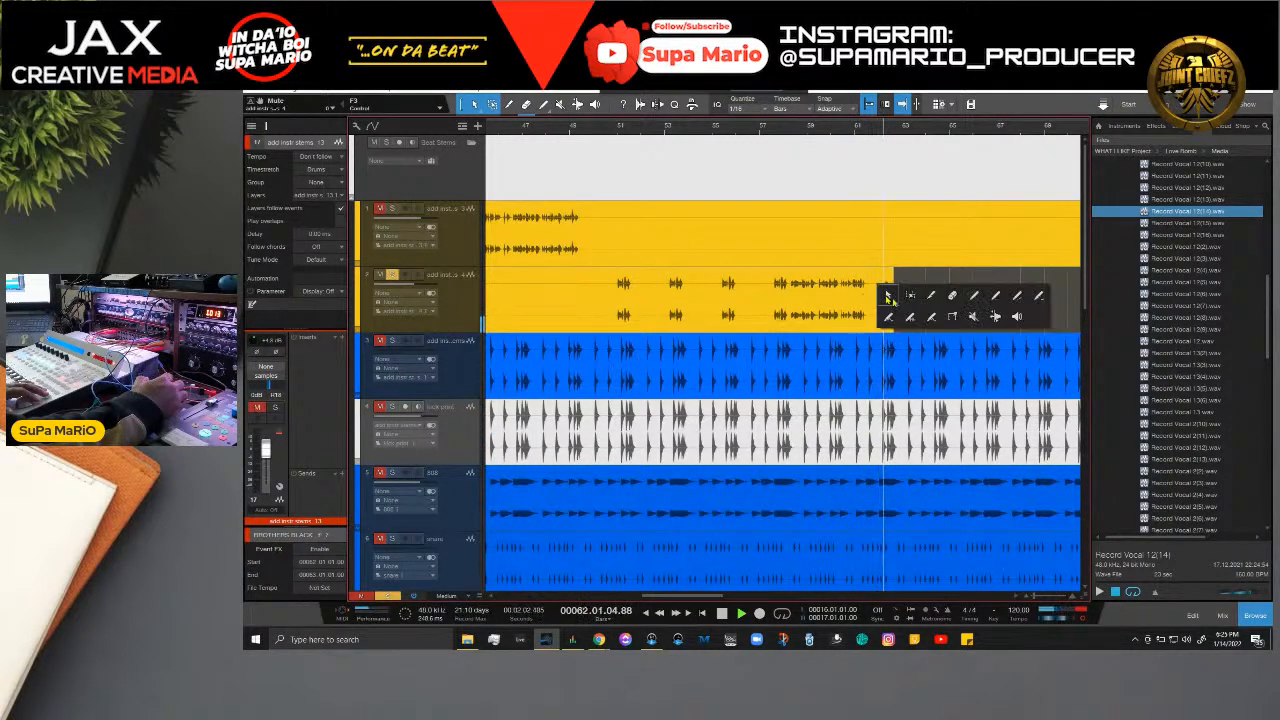
{"action": "left_click", "coordinate": [931, 296]}
{"action": "left_click", "coordinate": [876, 296]}
{"action": "right_click", "coordinate": [877, 288]}
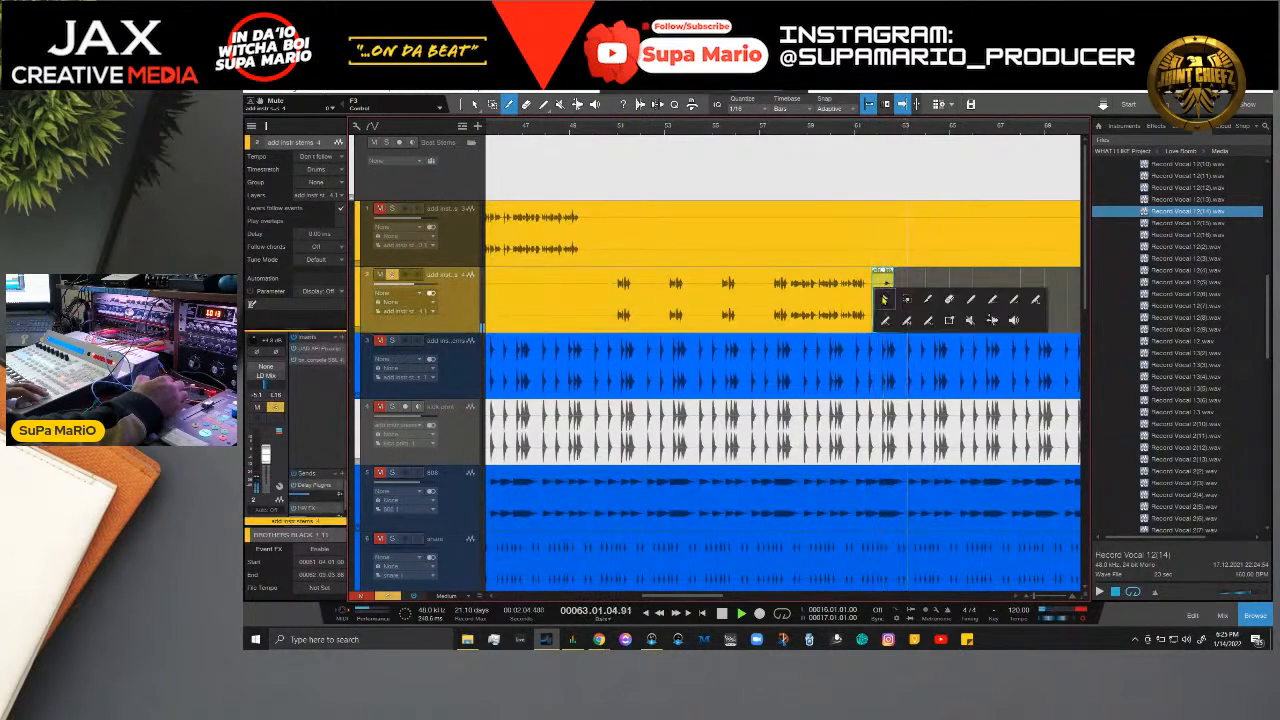
{"action": "left_click", "coordinate": [886, 297]}
Step: Raise the clip gain of the second yellow stem's split-off final hit while auditioning it soloed and in the full mix
{"action": "key", "text": "space"}
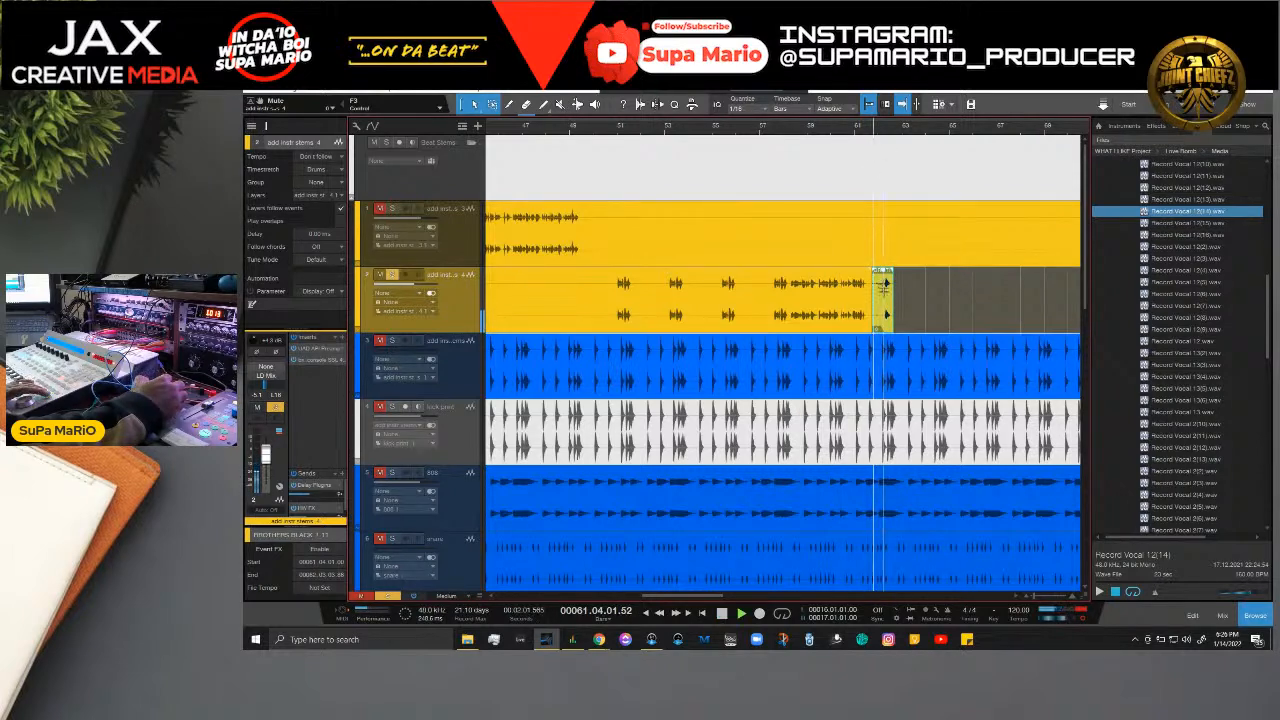
{"action": "key", "text": "space"}
{"action": "key", "text": "space"}
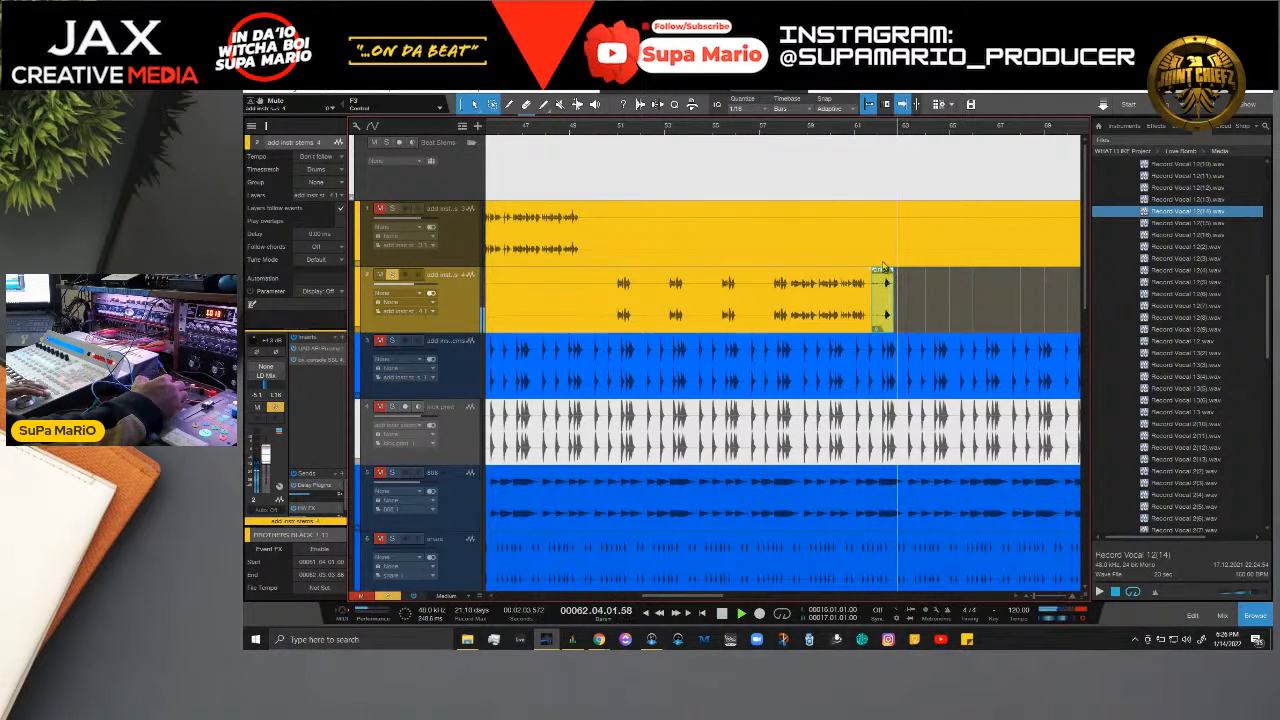
{"action": "key", "text": "space"}
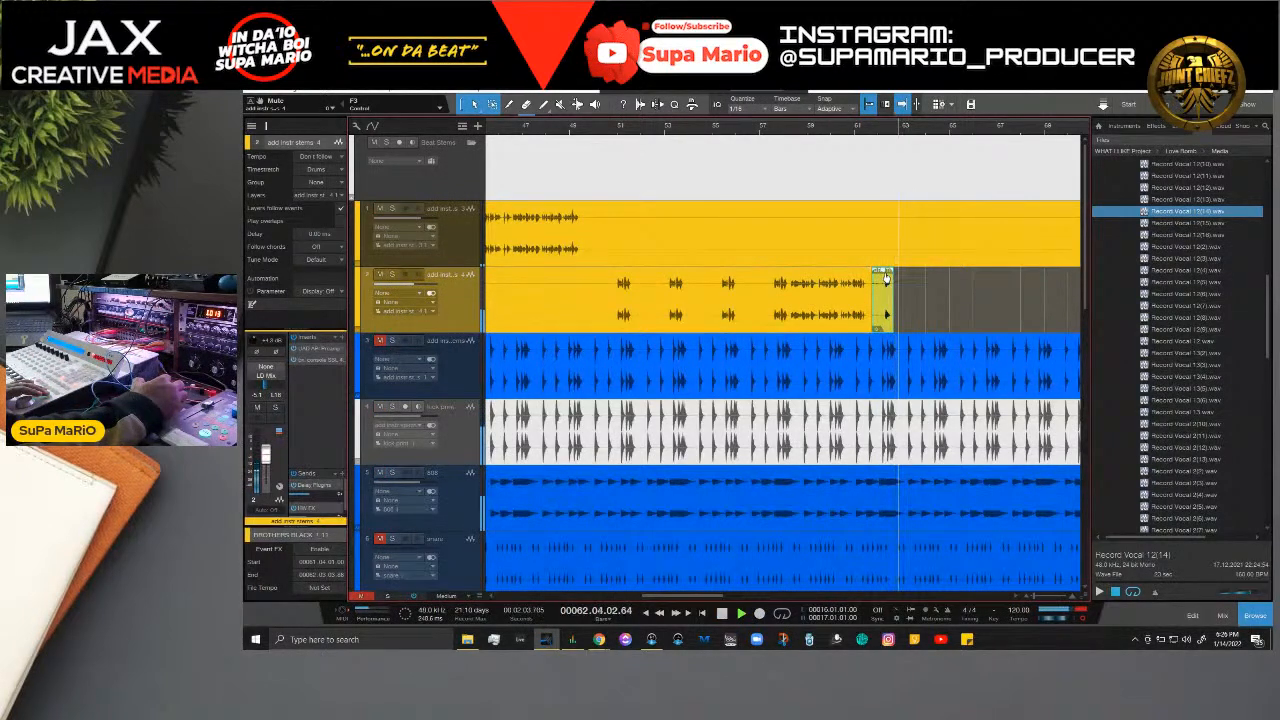
{"action": "left_click_drag", "start_coordinate": [885, 280], "coordinate": [885, 277]}
{"action": "left_click", "coordinate": [840, 128]}
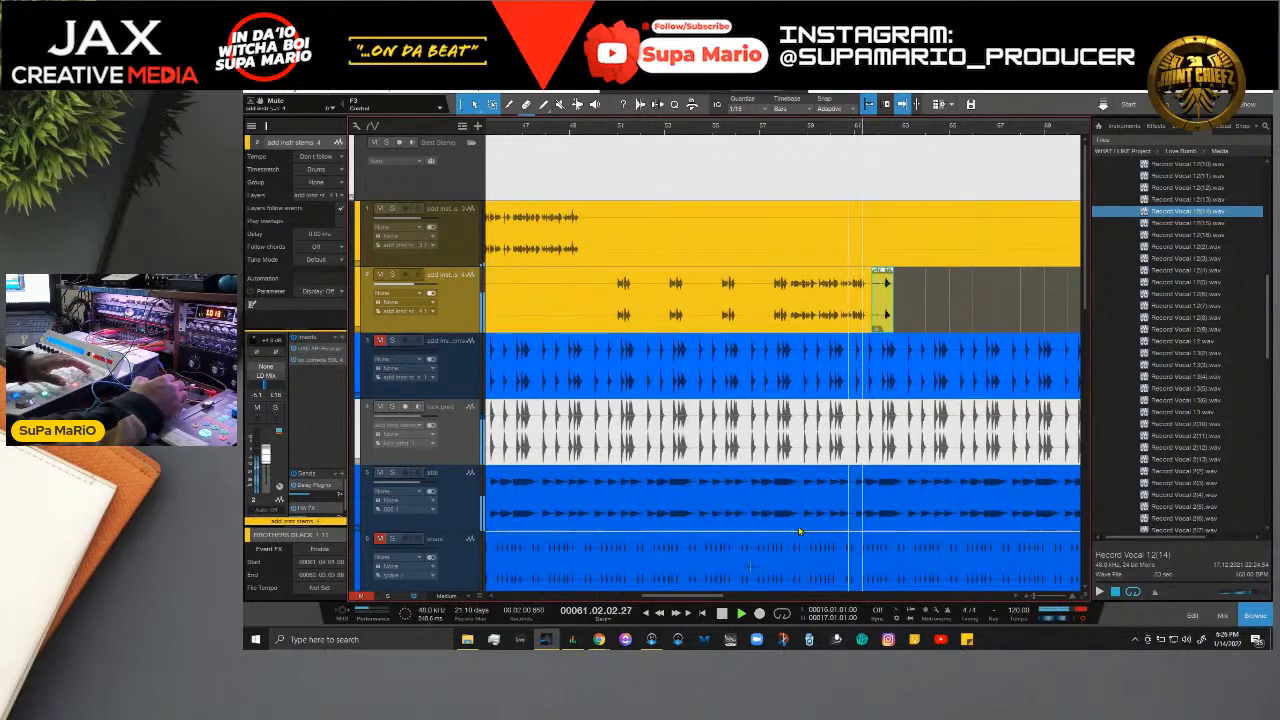
Step: Open the Repeater 2 delay on the Delay Plugins channel in the console and adjust its right feedback during playback
{"action": "left_click_drag", "start_coordinate": [680, 597], "coordinate": [678, 600]}
{"action": "key", "text": "F3"}
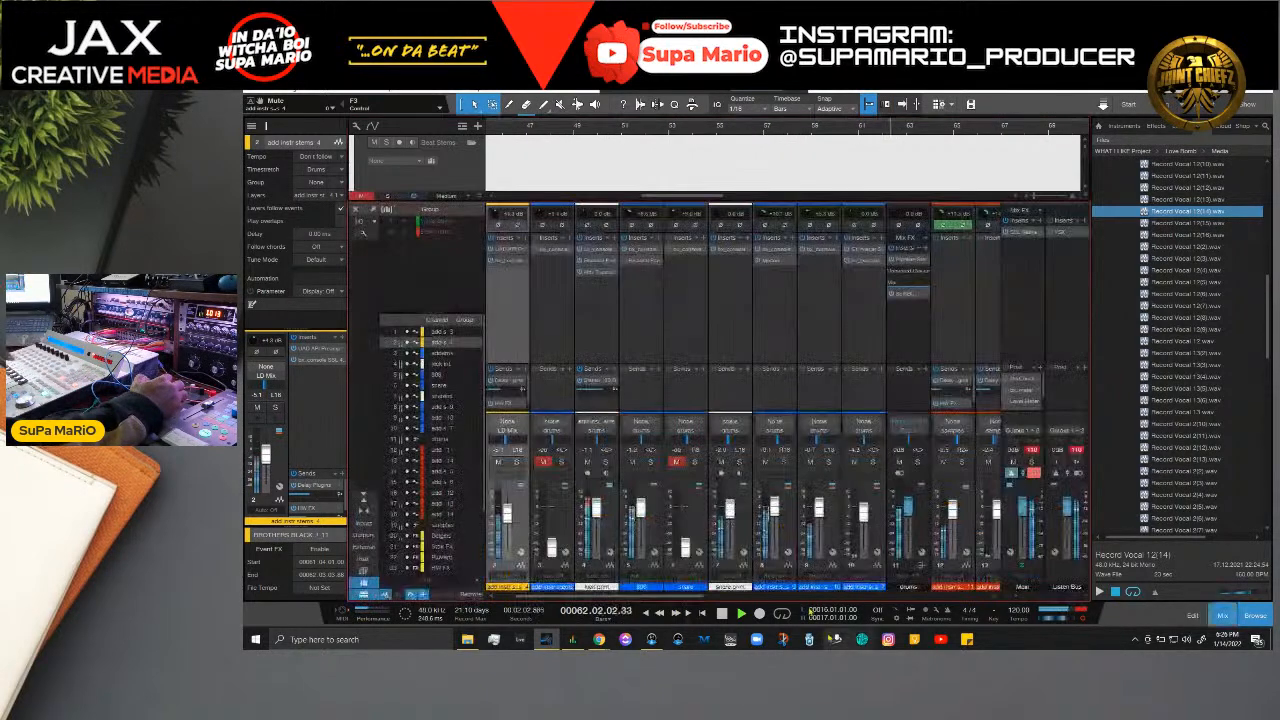
{"action": "key", "text": "space"}
{"action": "left_click_drag", "start_coordinate": [672, 598], "coordinate": [932, 594]}
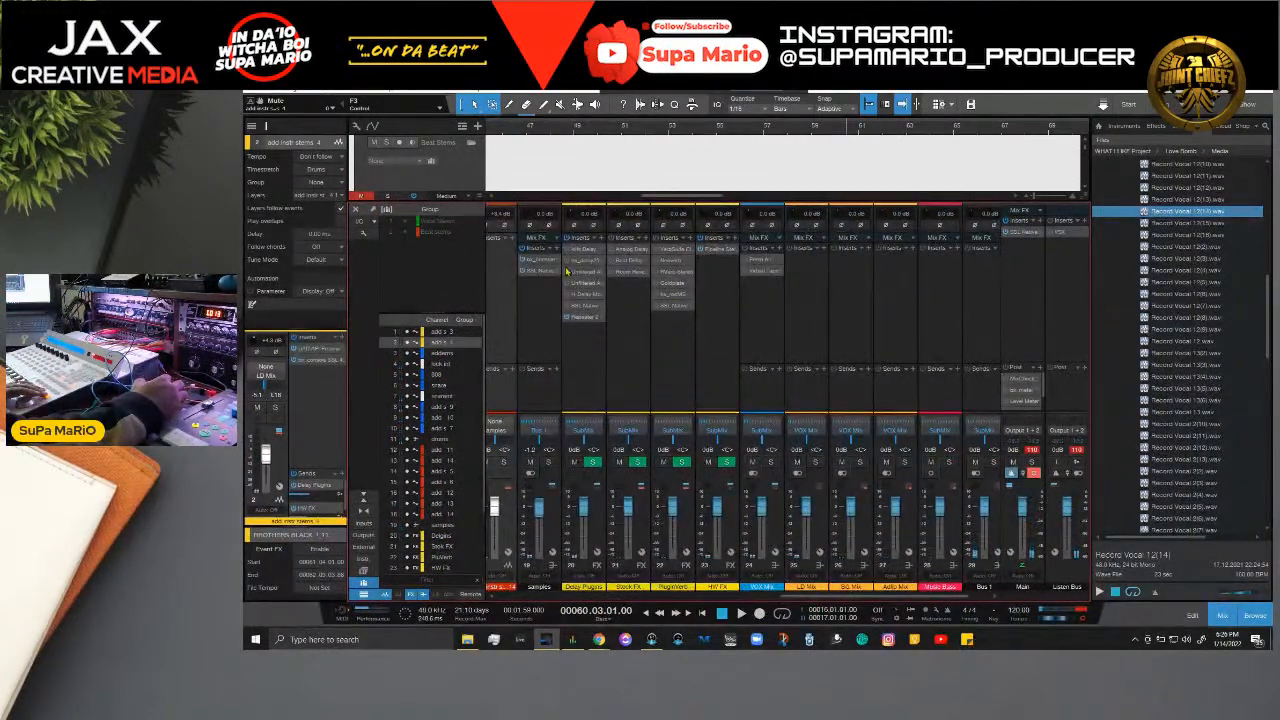
{"action": "left_click", "coordinate": [583, 317]}
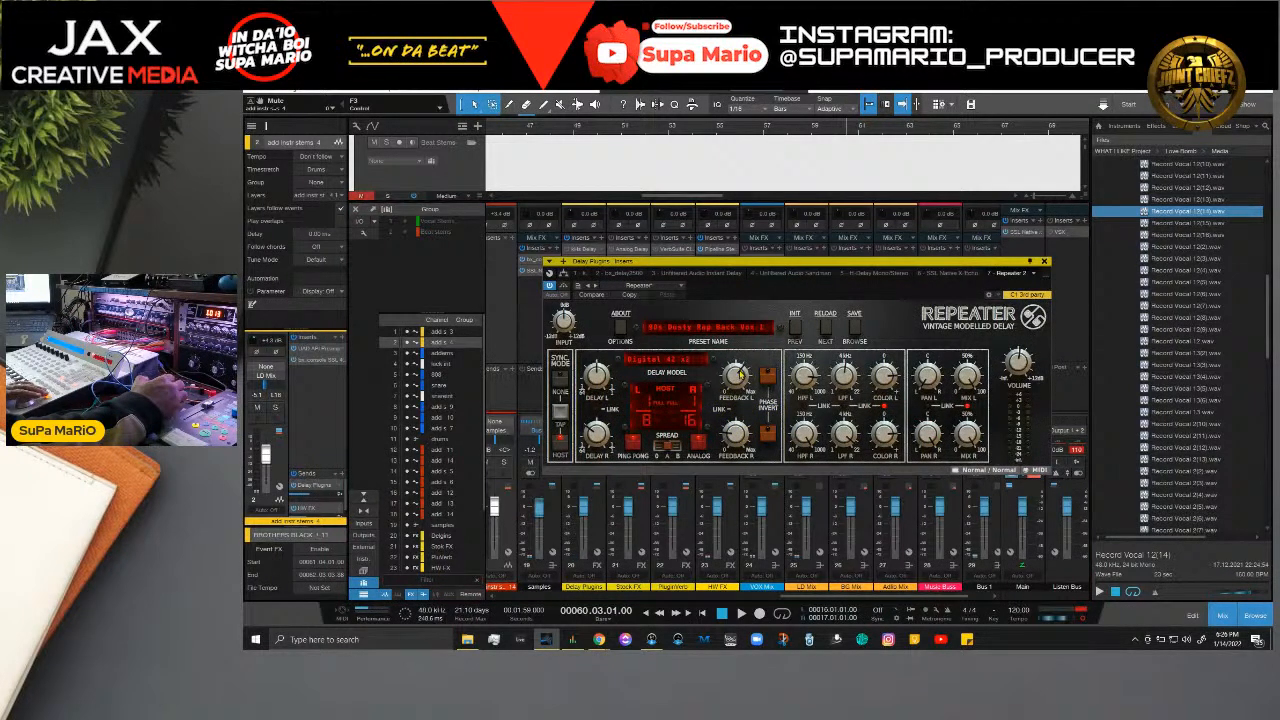
{"action": "key", "text": "space"}
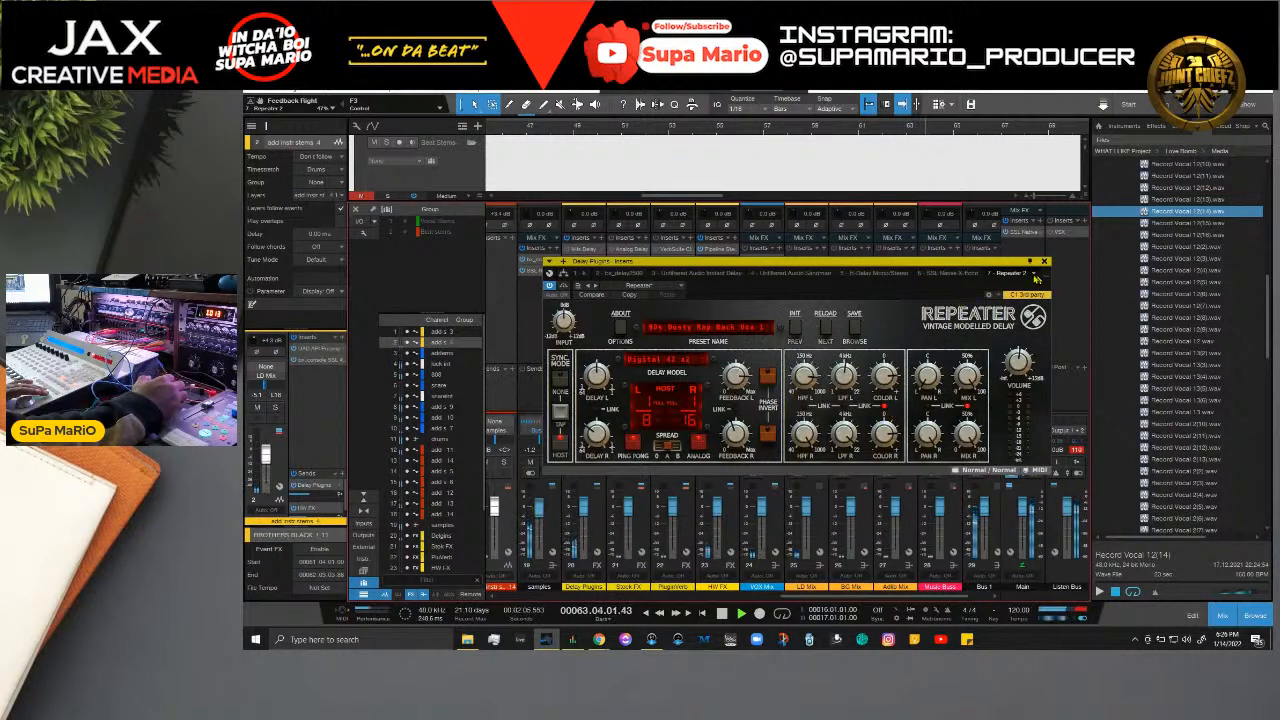
Step: Close the Repeater 2 delay and transfer the SSL Native Bus Compressor 2 from the Main channel's inserts to the SubMix channel
{"action": "left_click", "coordinate": [1044, 261]}
{"action": "key", "text": "F3"}
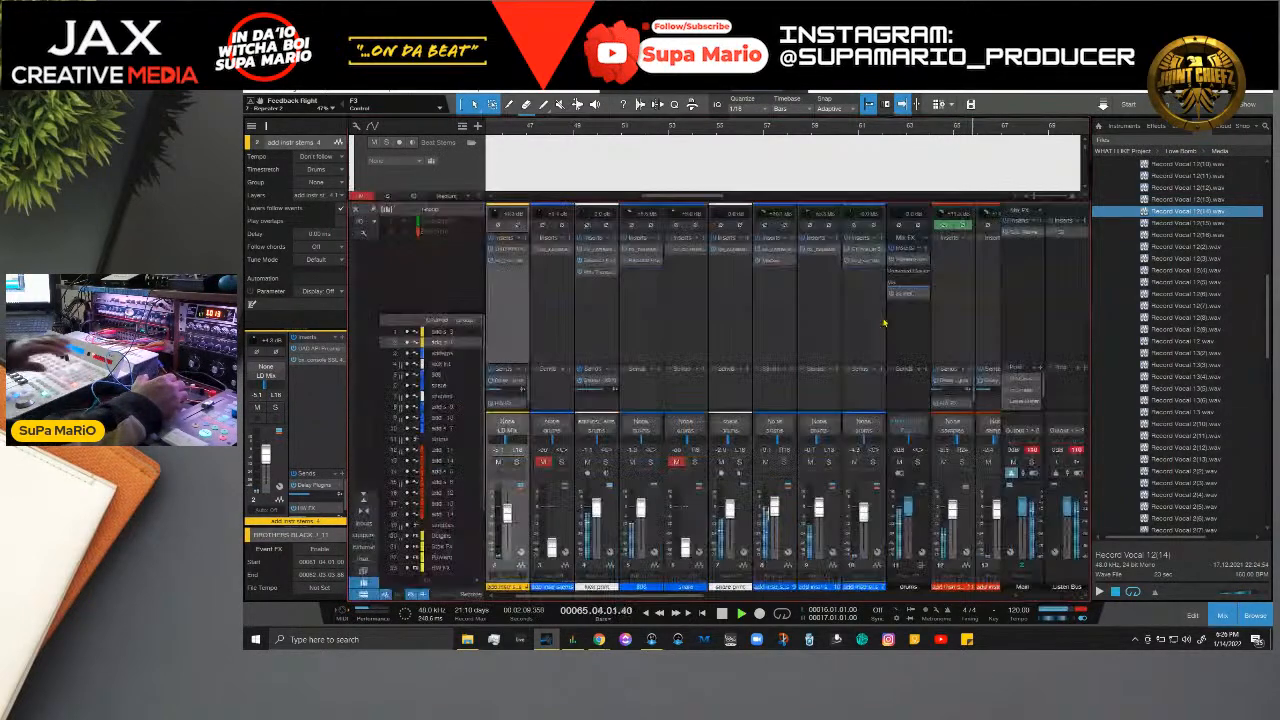
{"action": "key", "text": "F3"}
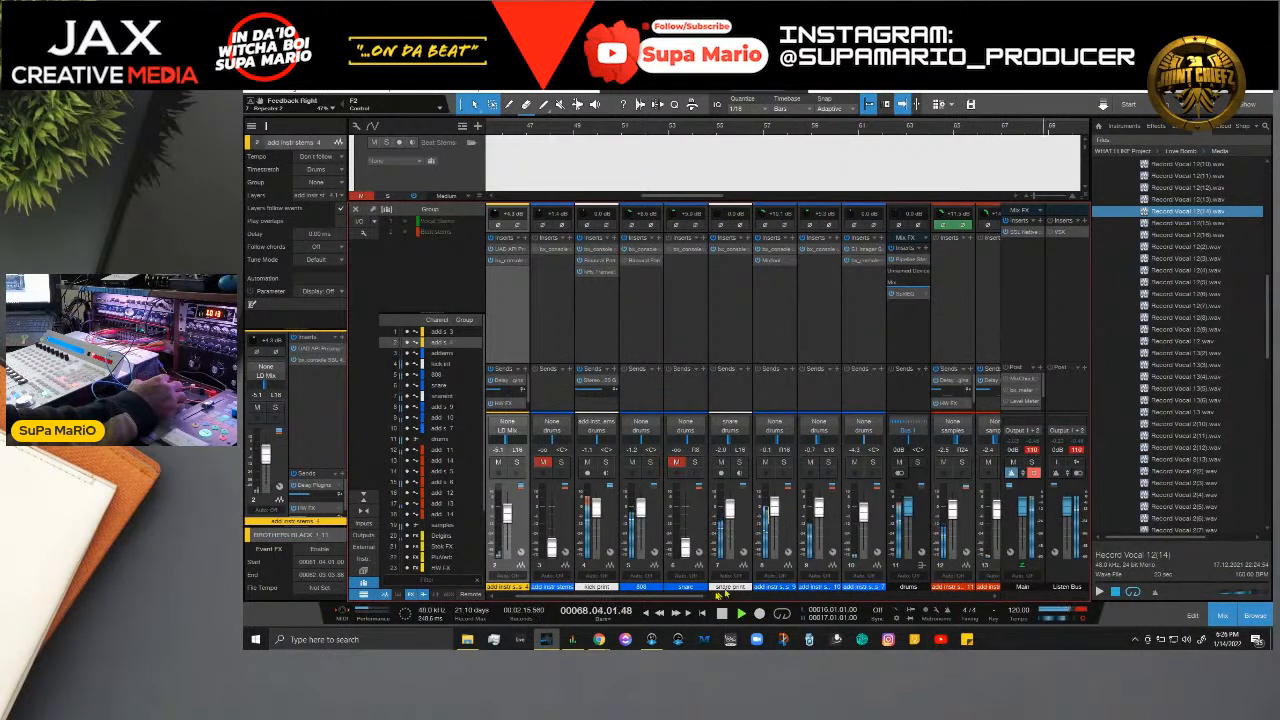
{"action": "scroll", "coordinate": [711, 600], "scroll_direction": "right", "scroll_amount": 1}
{"action": "scroll", "coordinate": [711, 603], "scroll_direction": "right", "scroll_amount": 15}
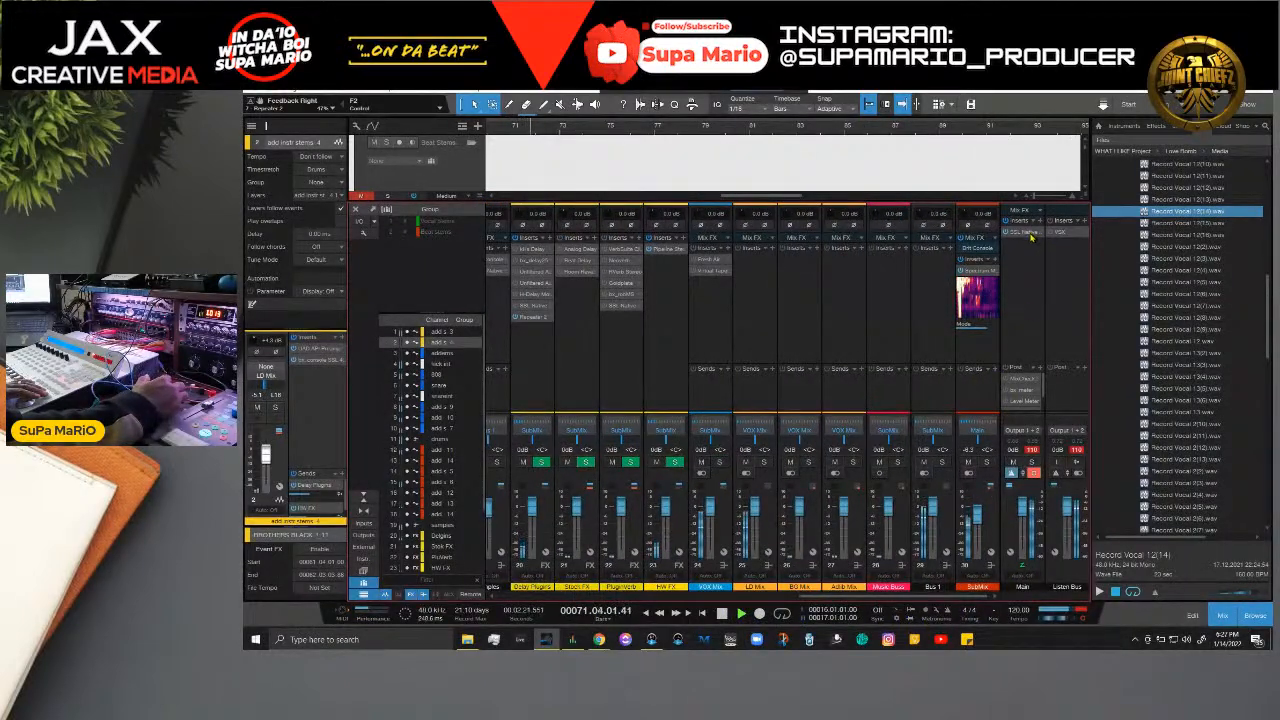
{"action": "key", "text": "space"}
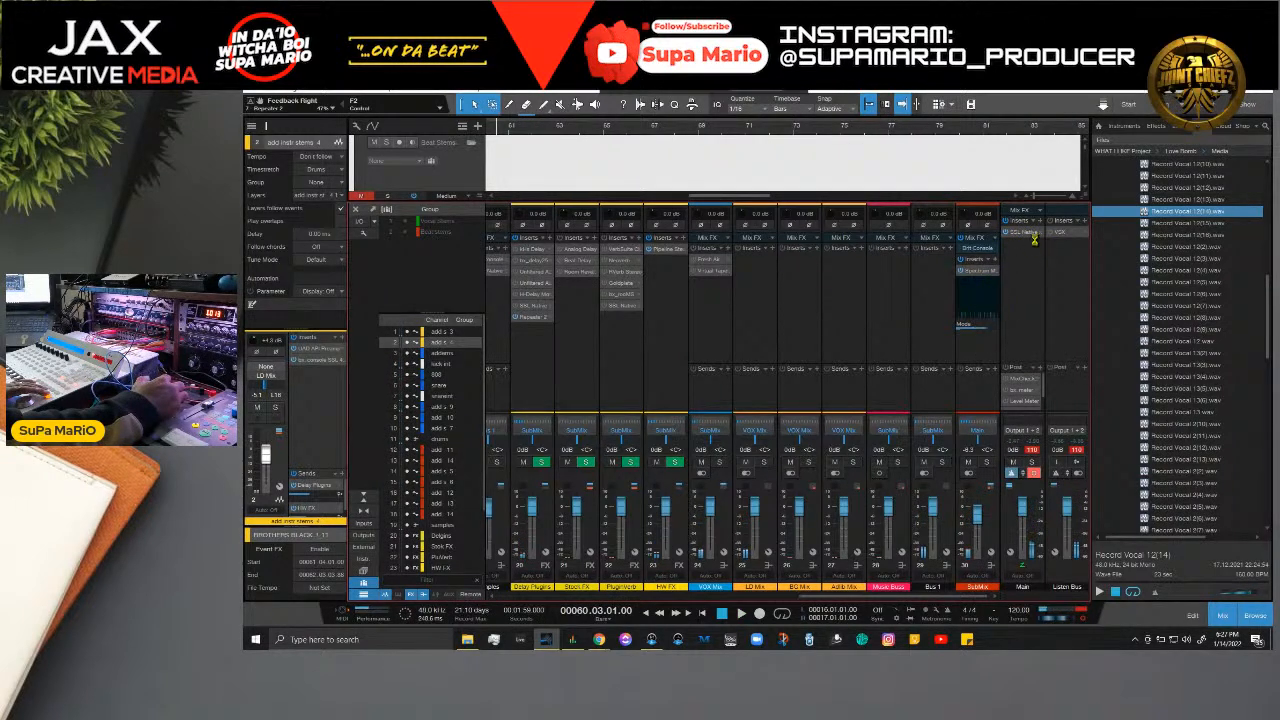
{"action": "left_click", "coordinate": [1034, 236]}
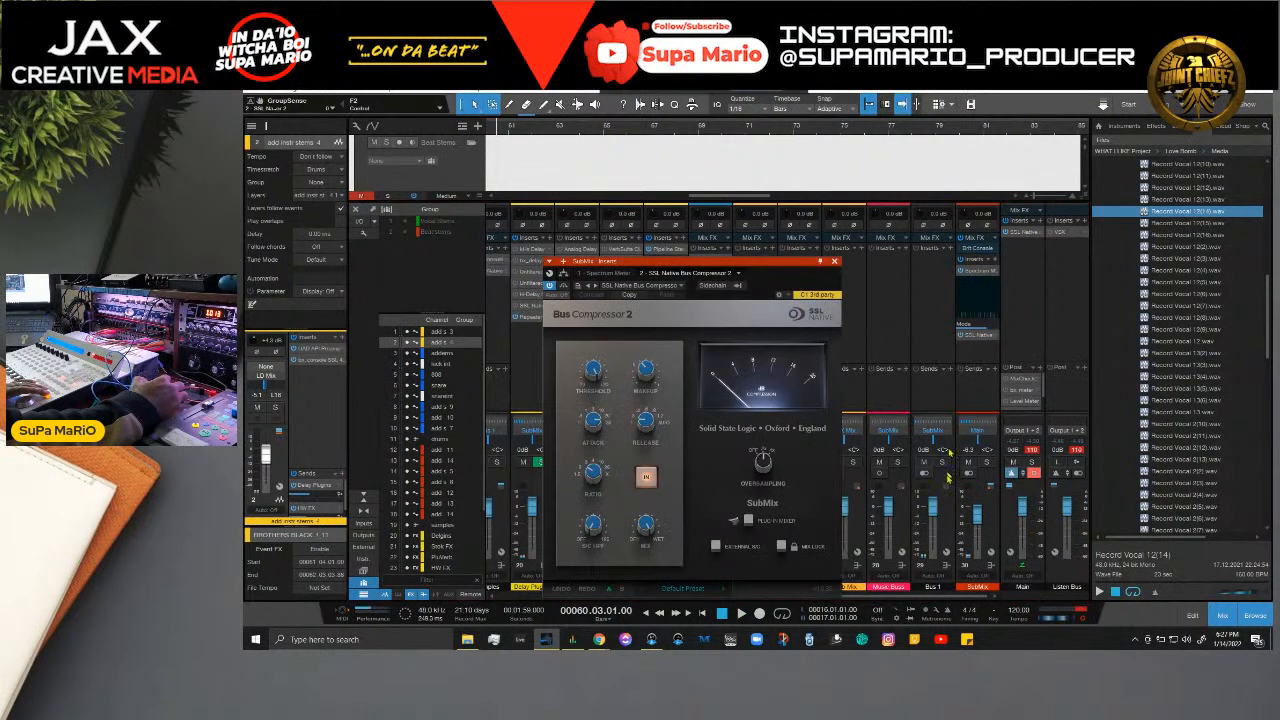
{"action": "left_click", "coordinate": [1043, 233]}
{"action": "left_click", "coordinate": [1064, 364]}
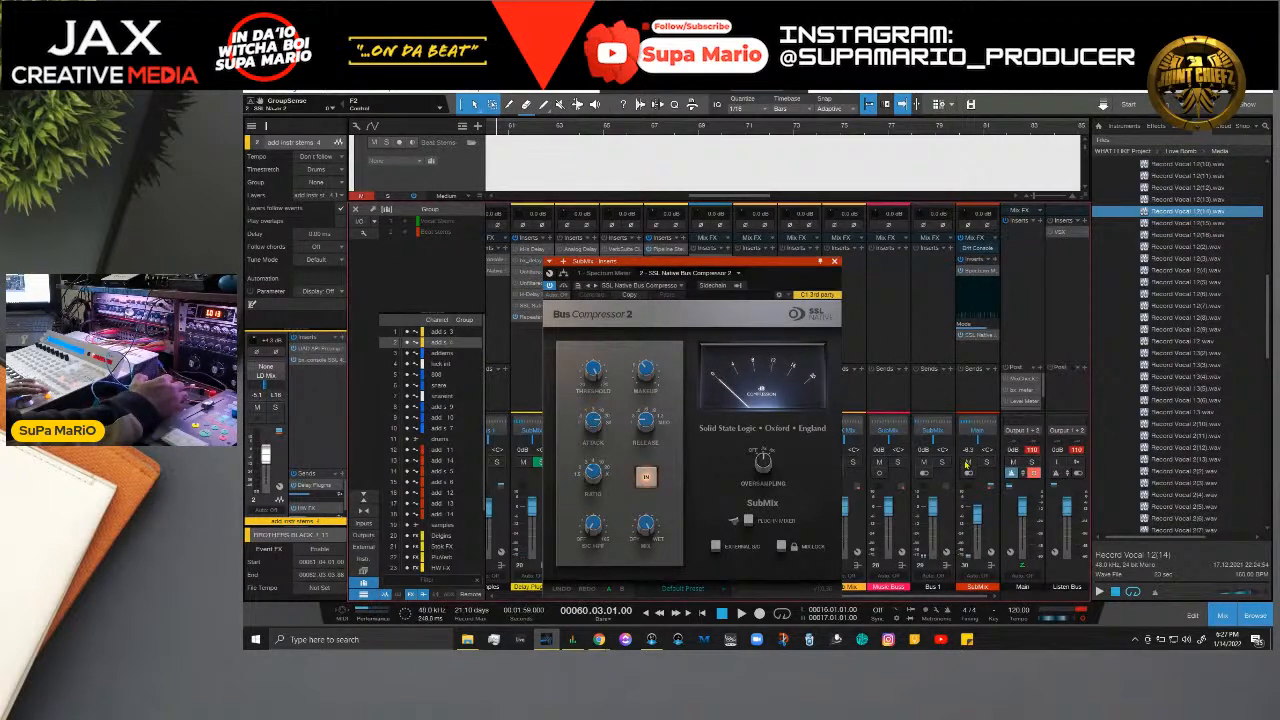
Step: Transfer the Spectrum Meter from the SubMix inserts to the Main channel during playback and close its window
{"action": "key", "text": "space"}
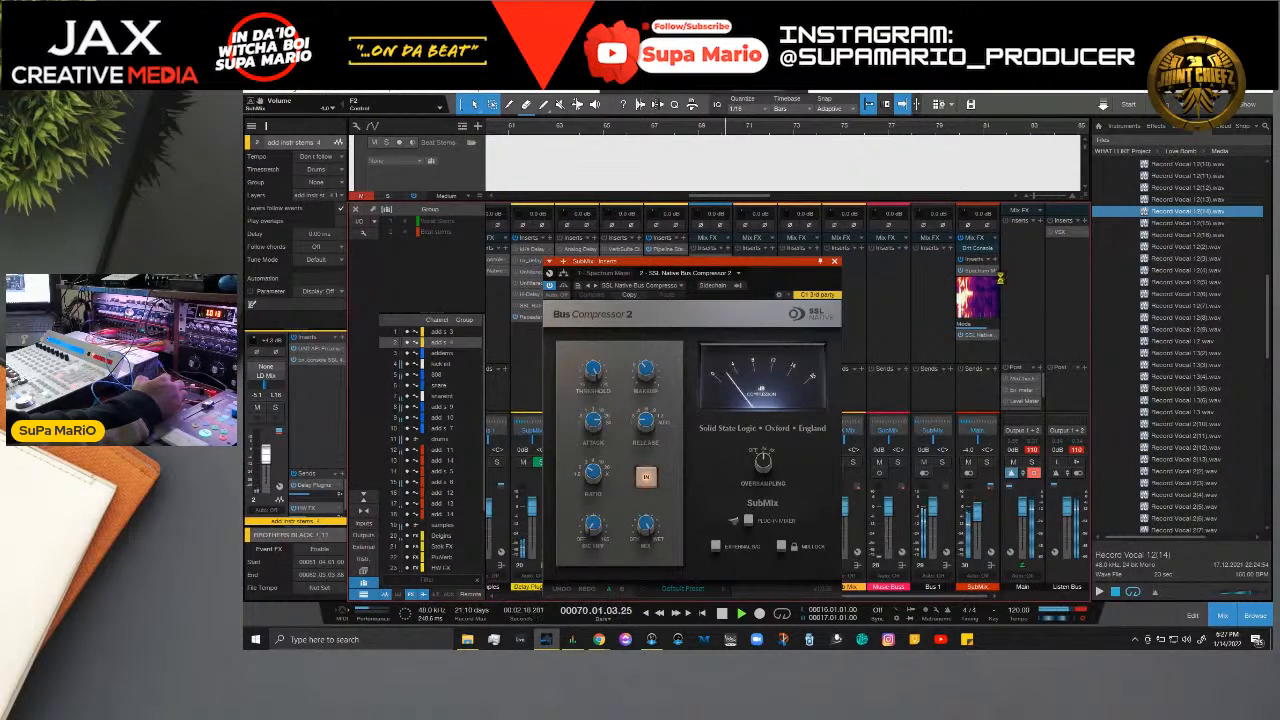
{"action": "left_click", "coordinate": [990, 272]}
{"action": "right_click", "coordinate": [997, 276]}
{"action": "left_click", "coordinate": [1016, 401]}
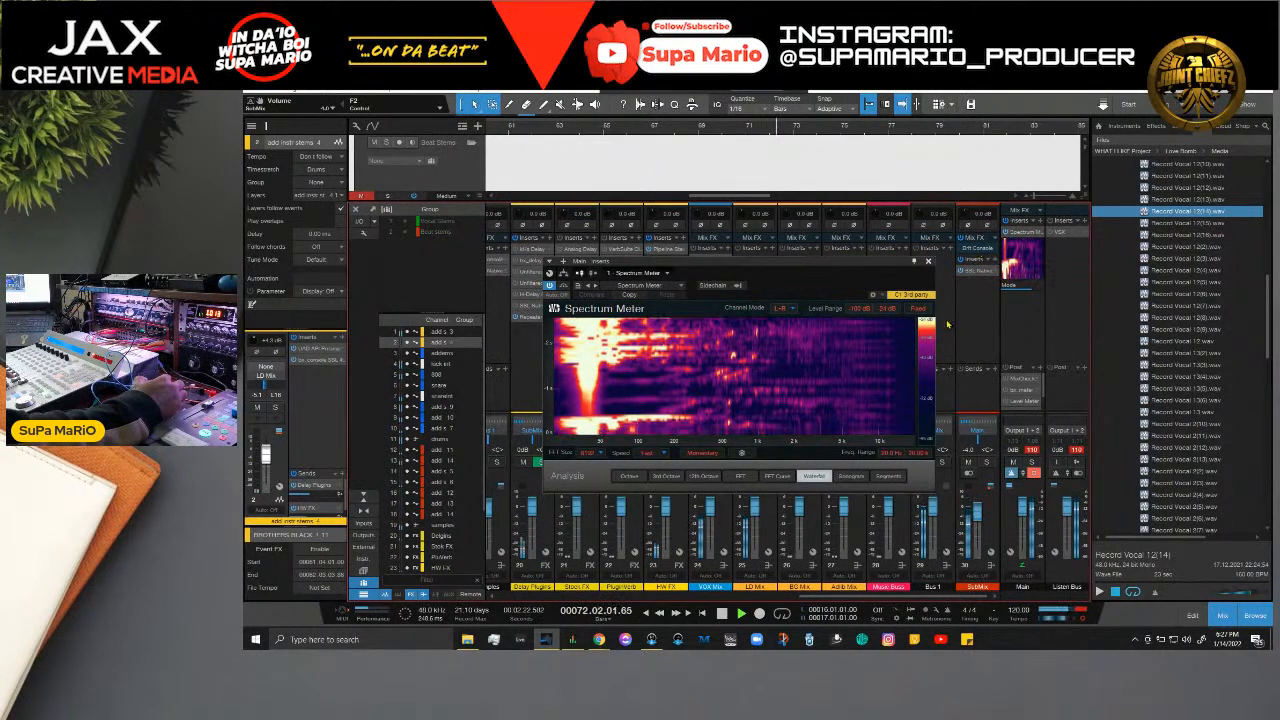
{"action": "left_click", "coordinate": [927, 261]}
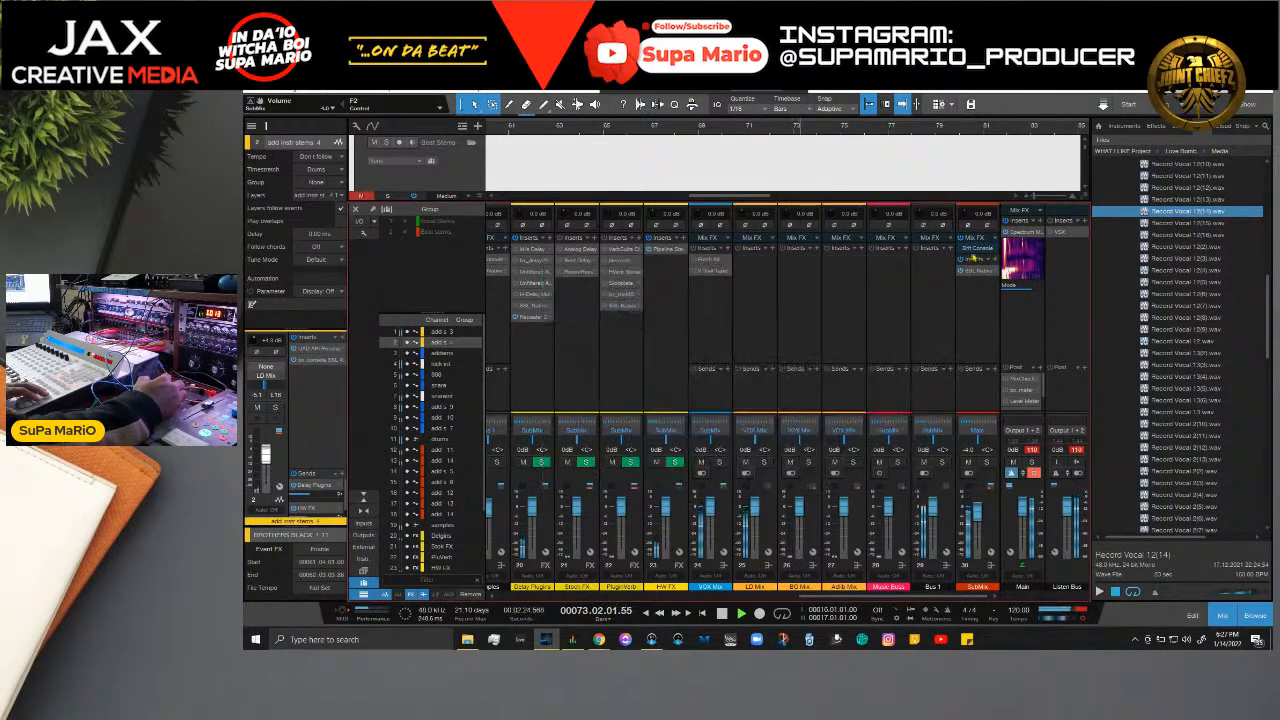
Step: Examine the Brit Console settings in the SubMix channel's Mix FX slot and close its window
{"action": "left_click", "coordinate": [984, 268]}
{"action": "left_click", "coordinate": [984, 253]}
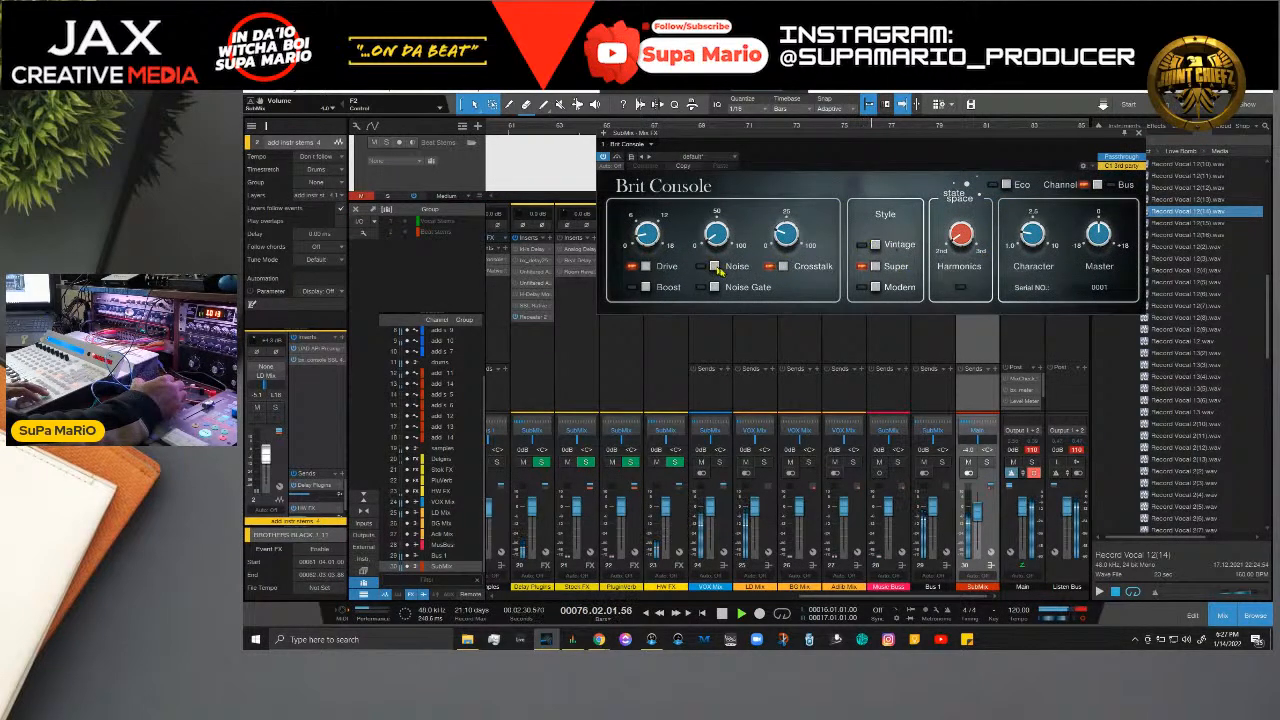
{"action": "left_click", "coordinate": [1137, 135]}
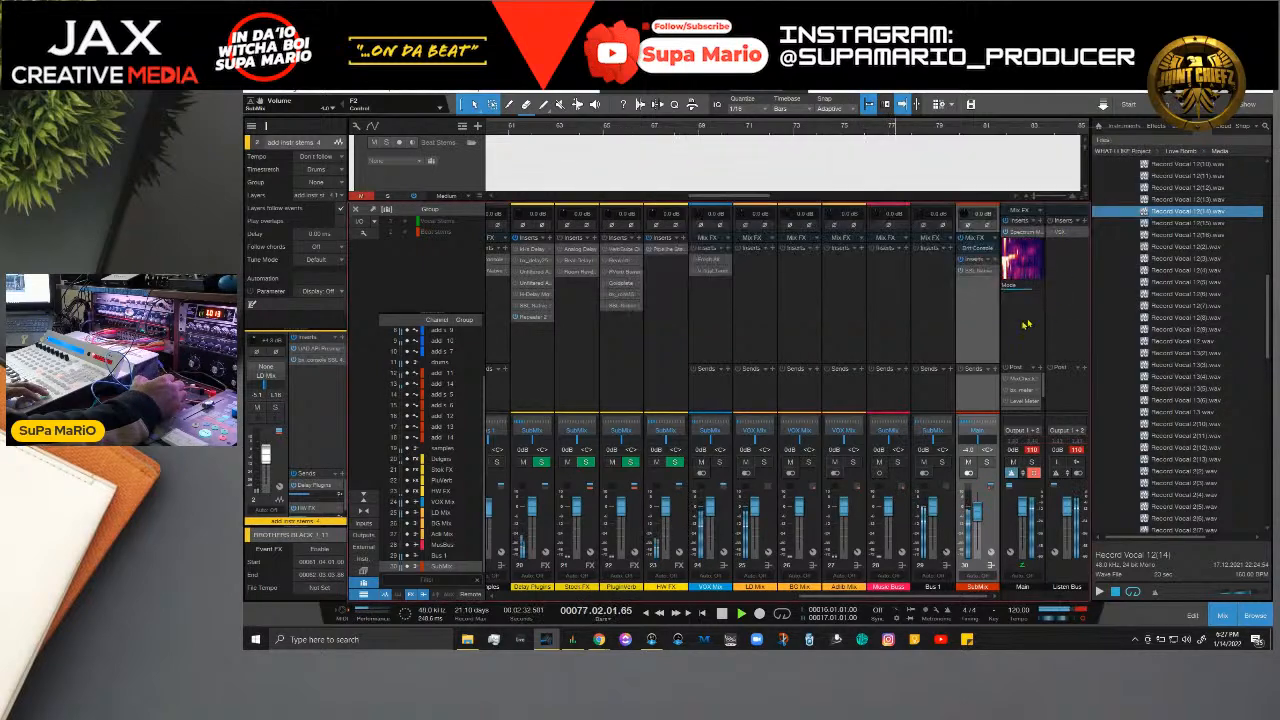
Step: Open the SSL Native Bus Compressor 2 on SubMix and compare the mix with compression on and off during playback
{"action": "left_click", "coordinate": [978, 272]}
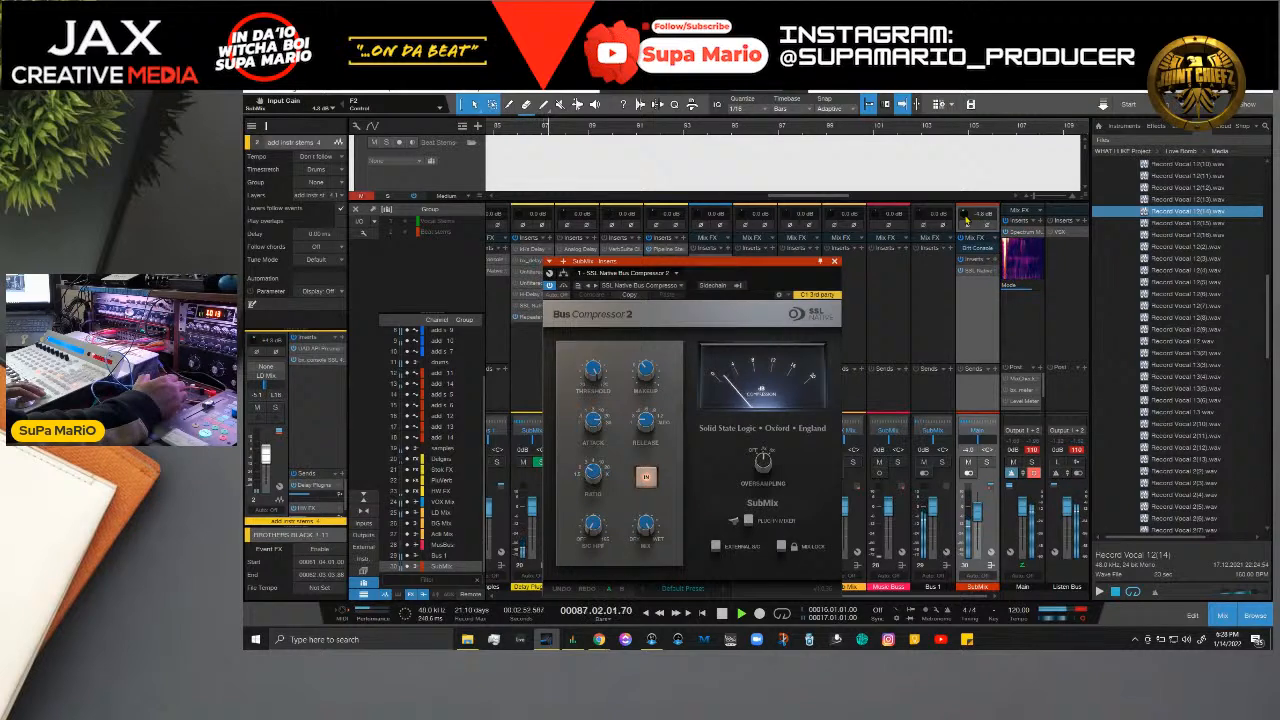
{"action": "left_click", "coordinate": [646, 478]}
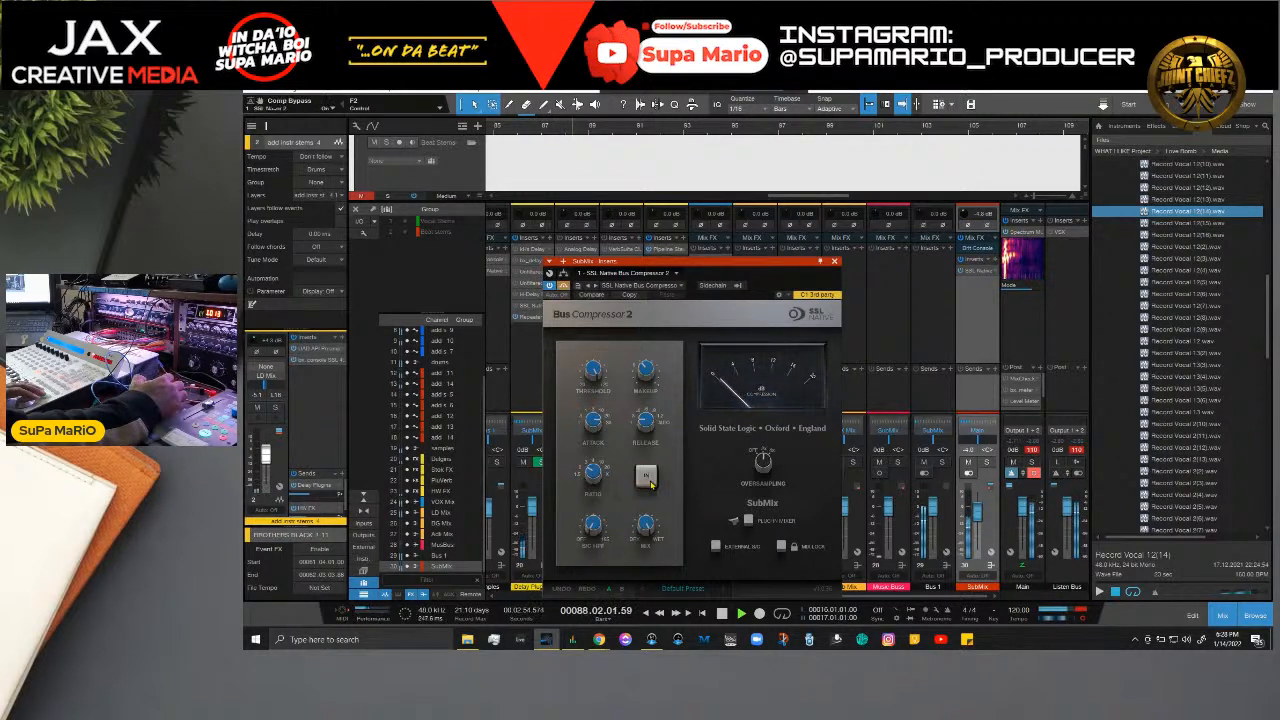
{"action": "left_click", "coordinate": [647, 479]}
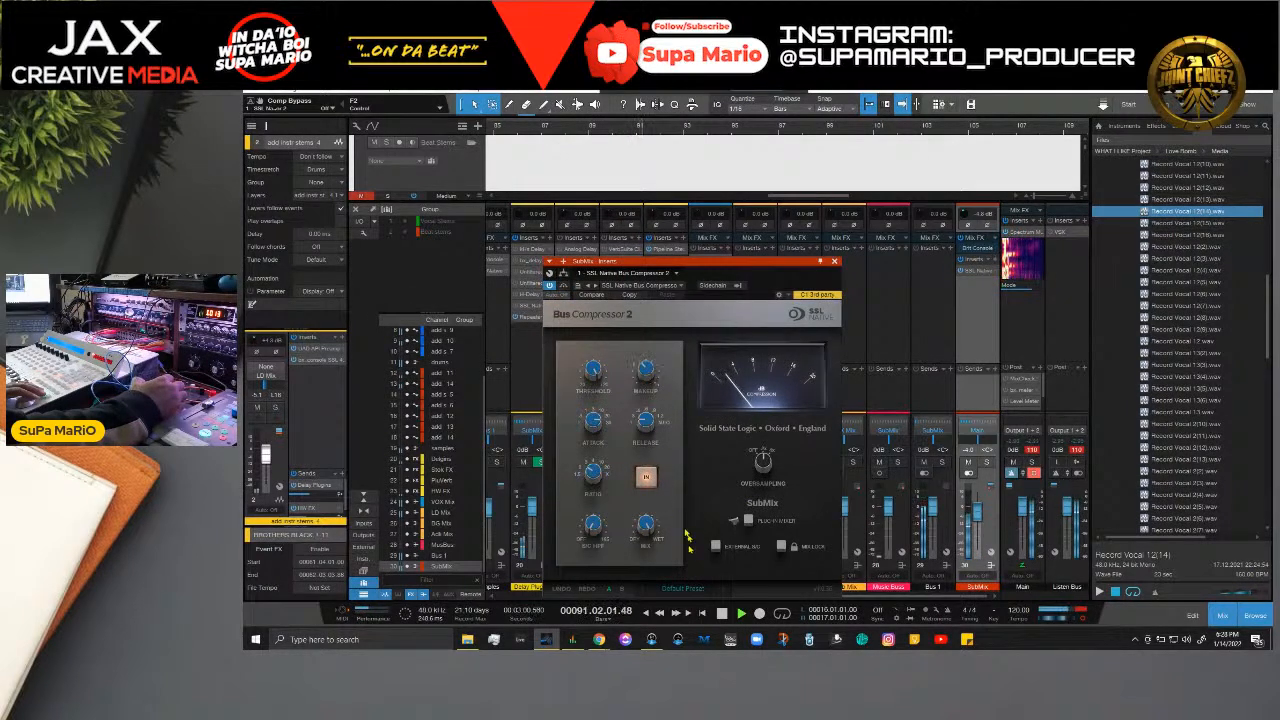
{"action": "left_click", "coordinate": [647, 479]}
{"action": "left_click", "coordinate": [647, 479]}
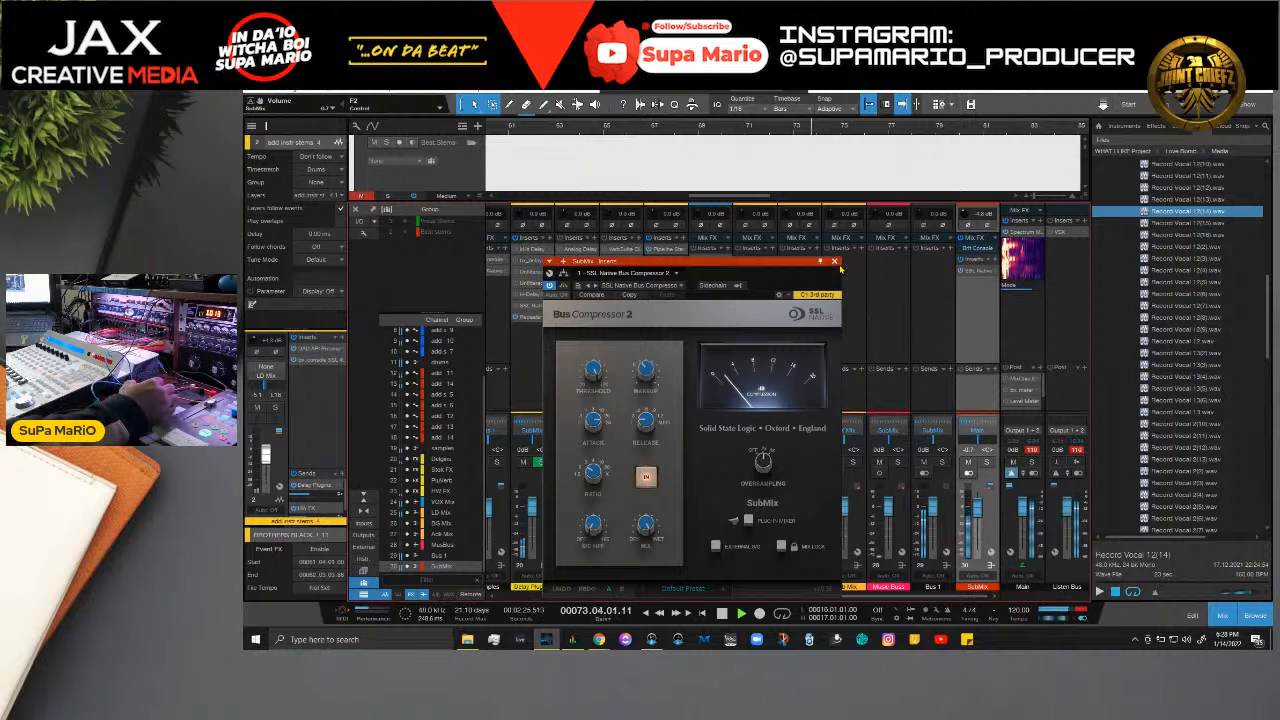
{"action": "key", "text": "space"}
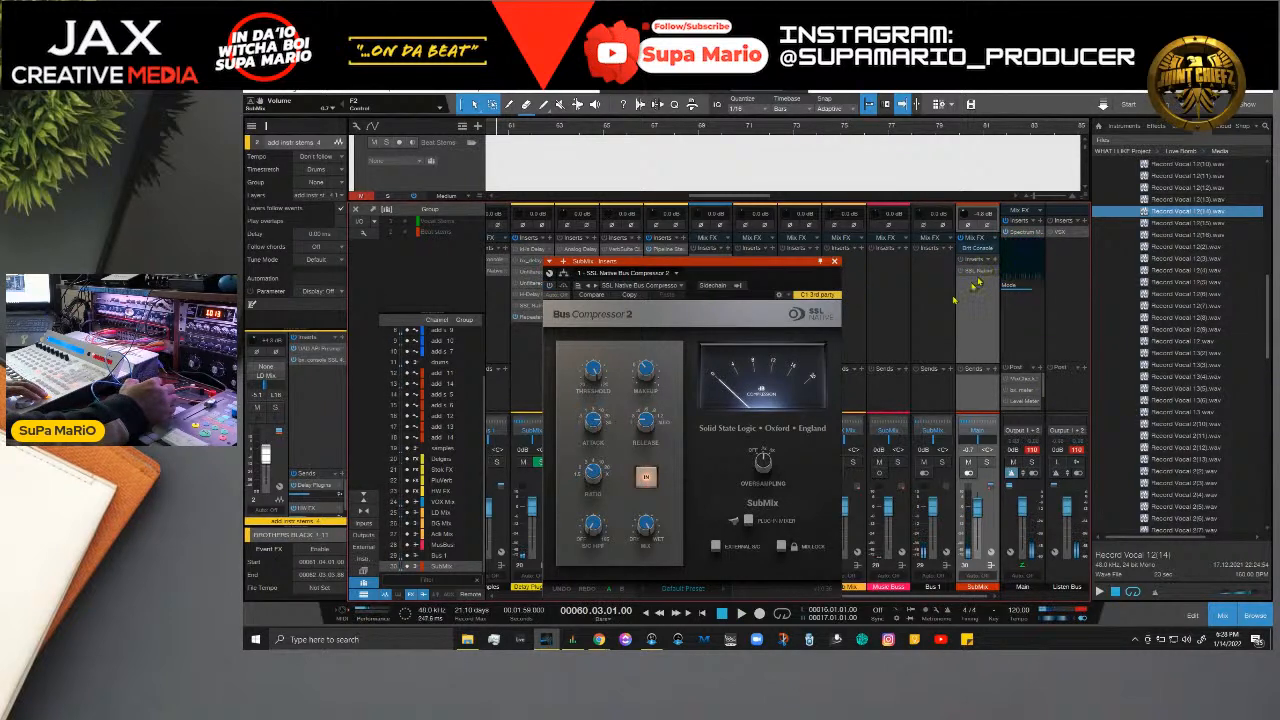
Step: Insert the bx_townhouse Buss Compressor after the SSL Native Bus Compressor 2 on the SubMix channel
{"action": "left_click_drag", "start_coordinate": [806, 262], "coordinate": [705, 216]}
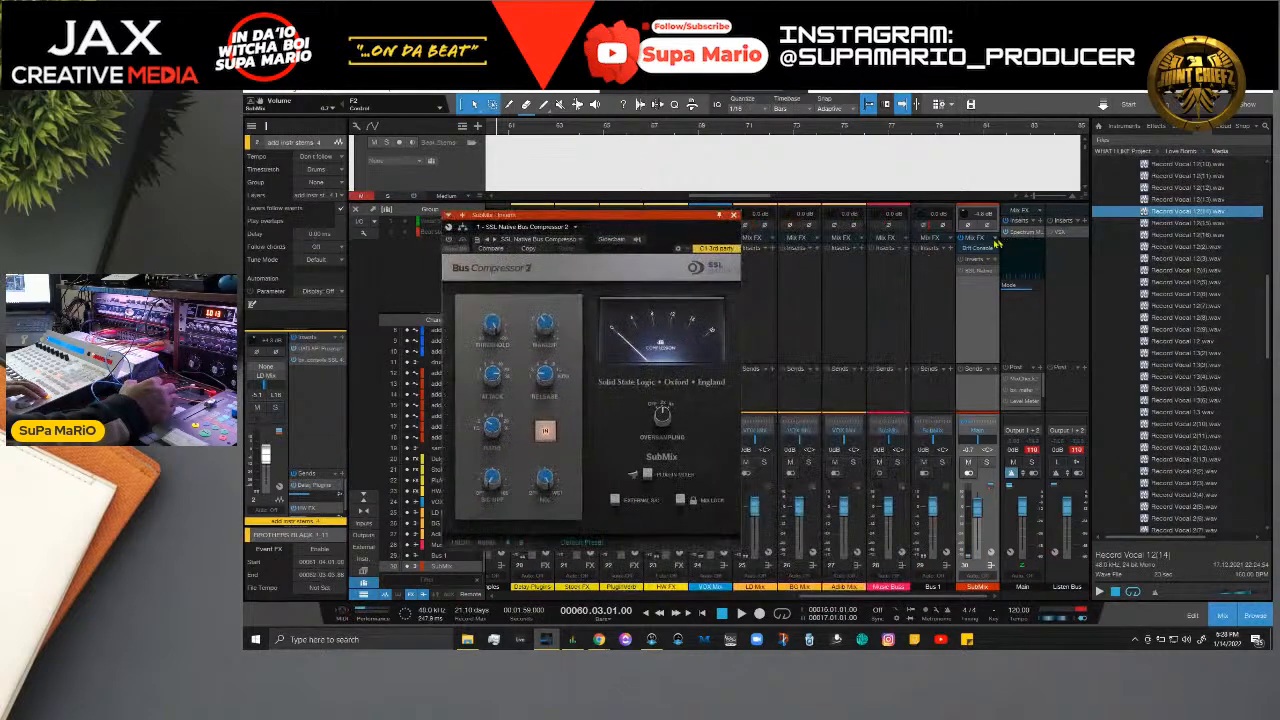
{"action": "left_click", "coordinate": [996, 262]}
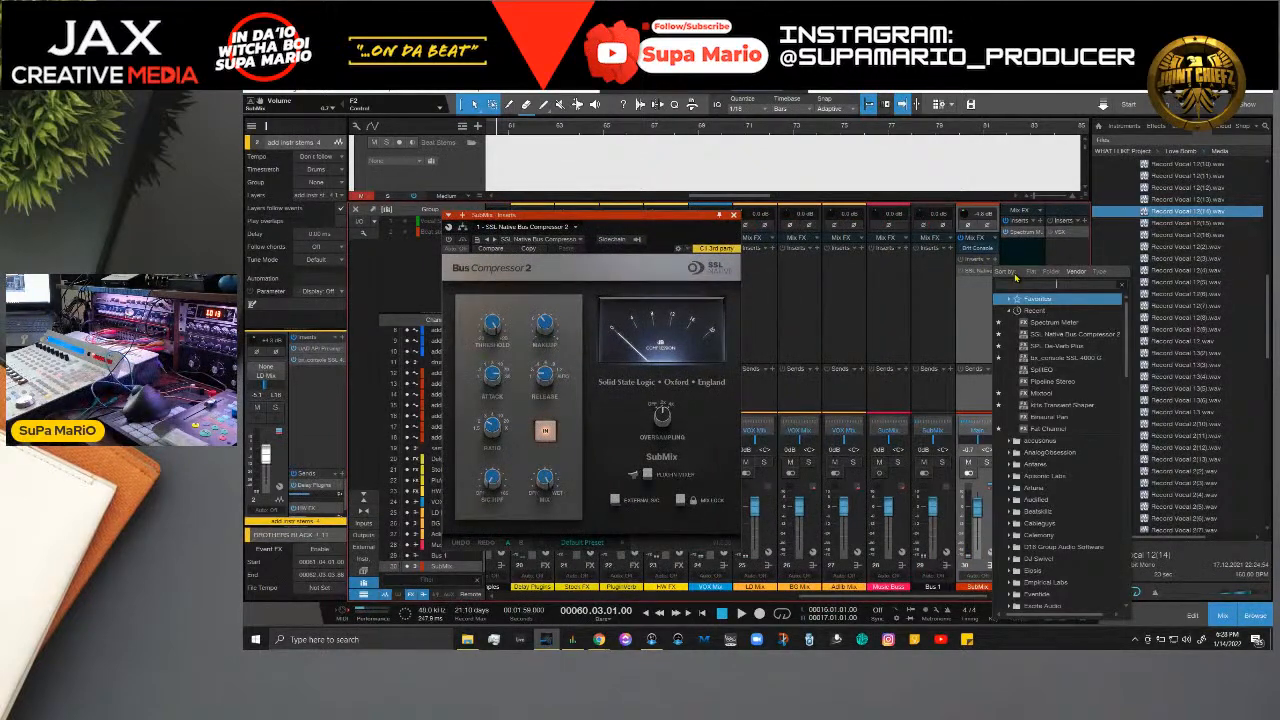
{"action": "type", "text": "townh"}
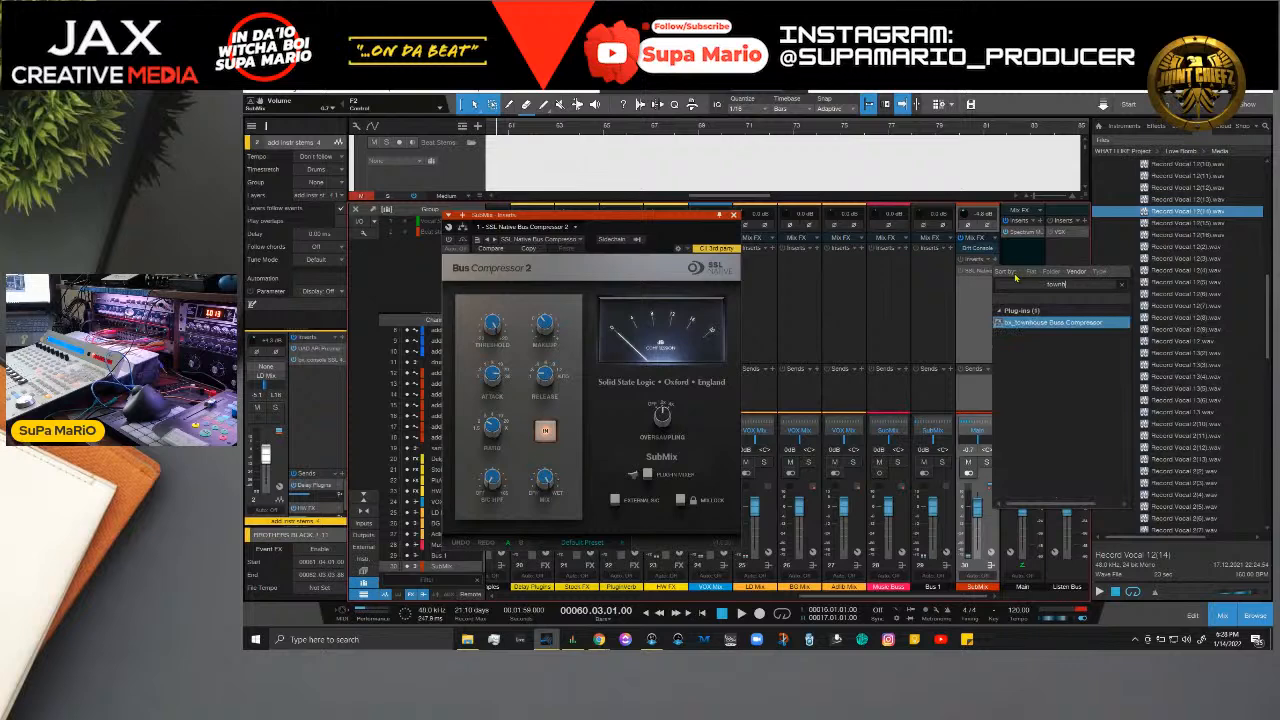
{"action": "type", "text": "ouse"}
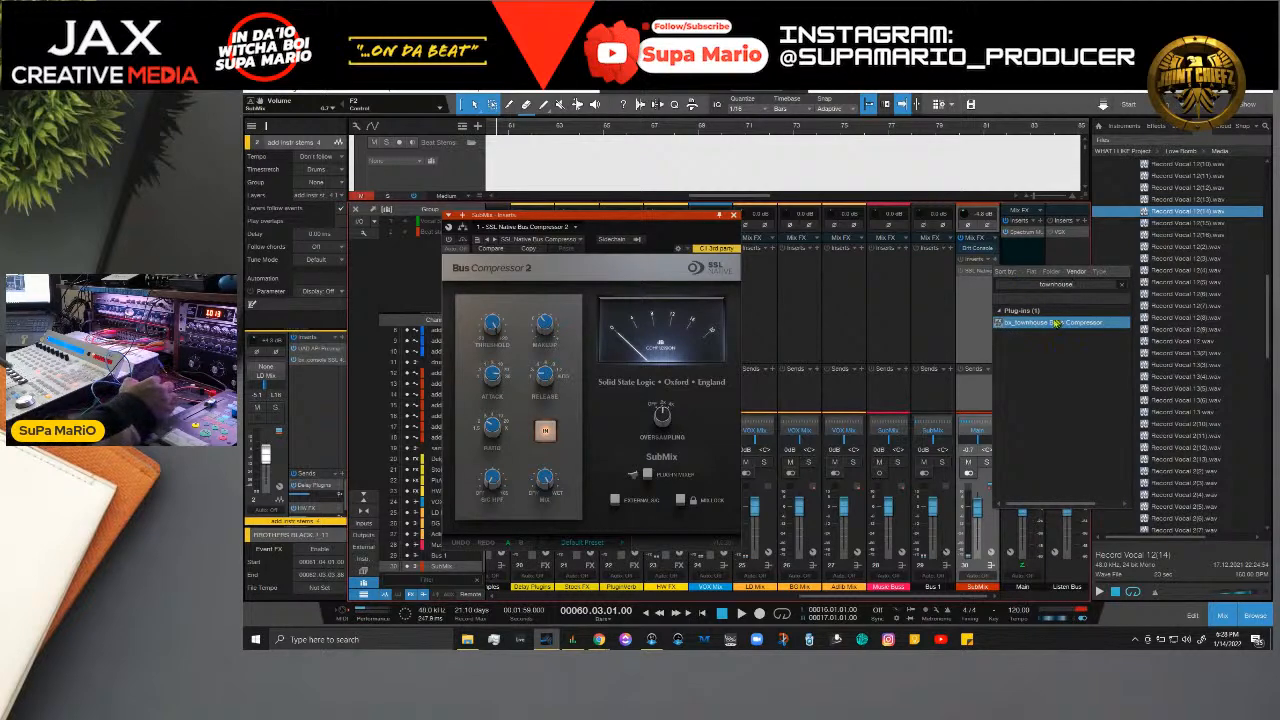
{"action": "left_click", "coordinate": [1052, 322]}
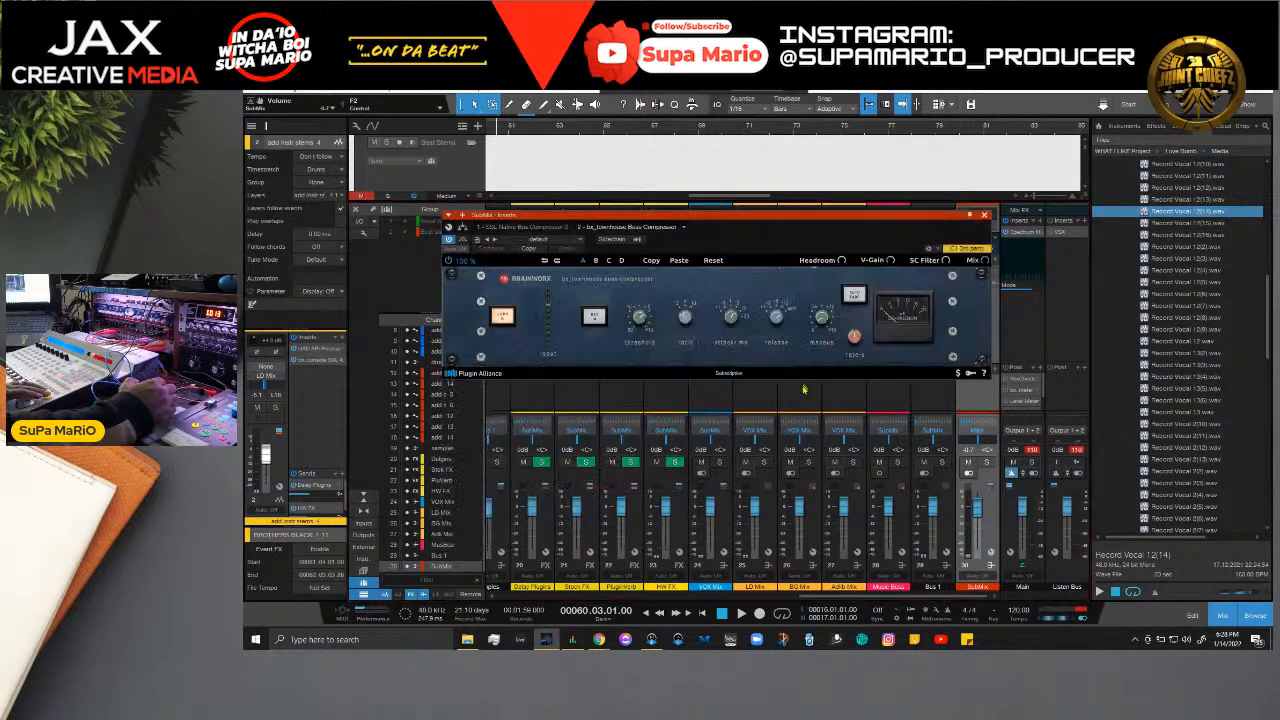
{"action": "left_click_drag", "start_coordinate": [762, 215], "coordinate": [800, 296]}
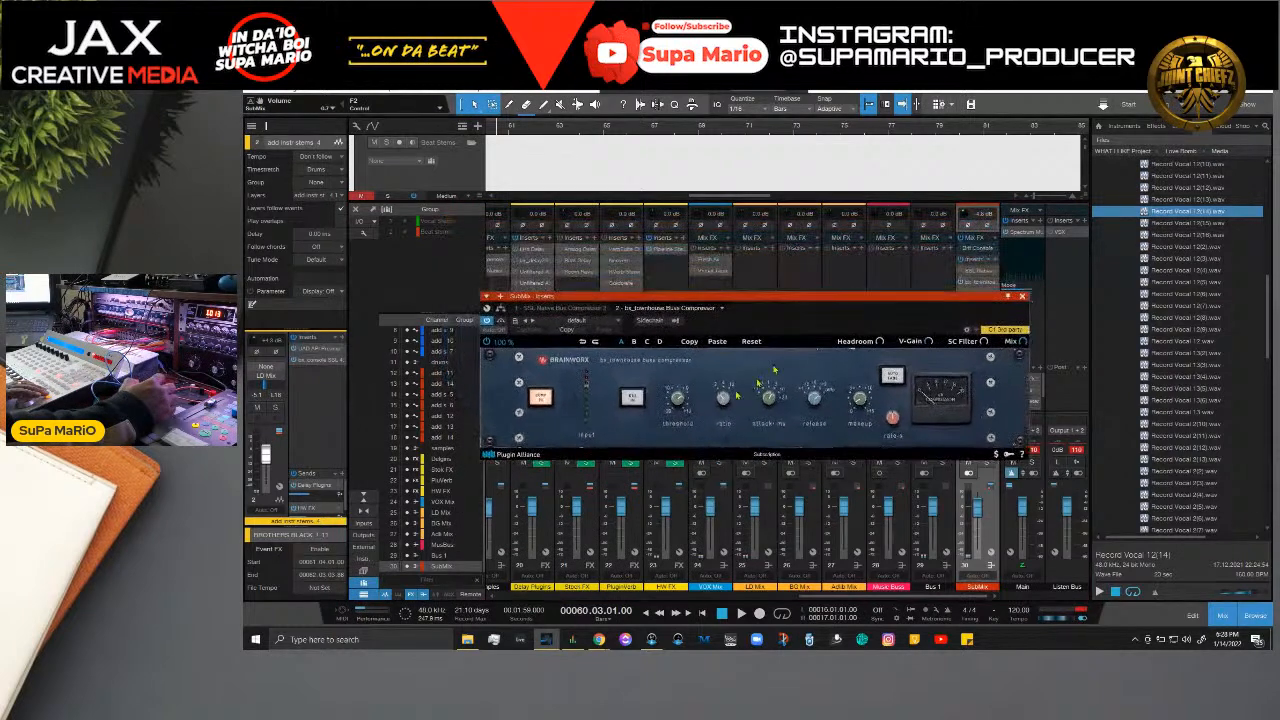
Step: Adjust the bx_townhouse Buss Compressor's threshold, release and makeup, using the SSL Native Bus Compressor 2 settings as reference
{"action": "left_click_drag", "start_coordinate": [676, 400], "coordinate": [680, 312]}
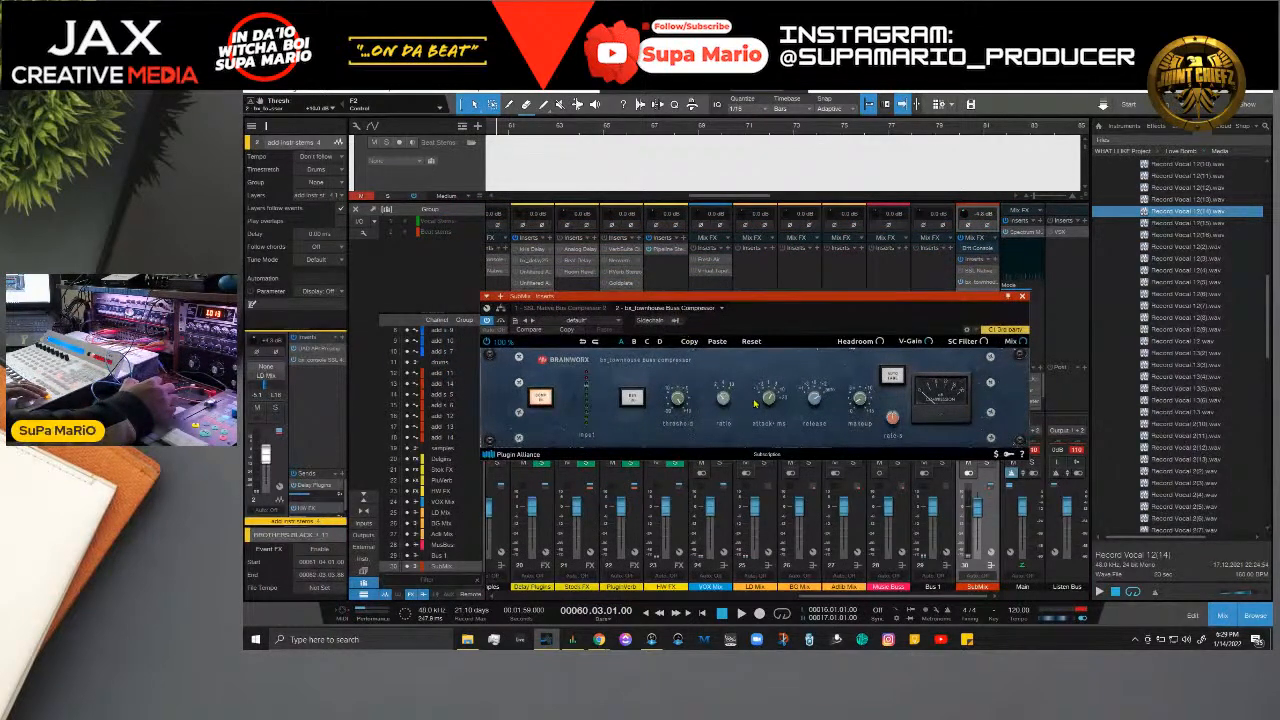
{"action": "left_click", "coordinate": [565, 307]}
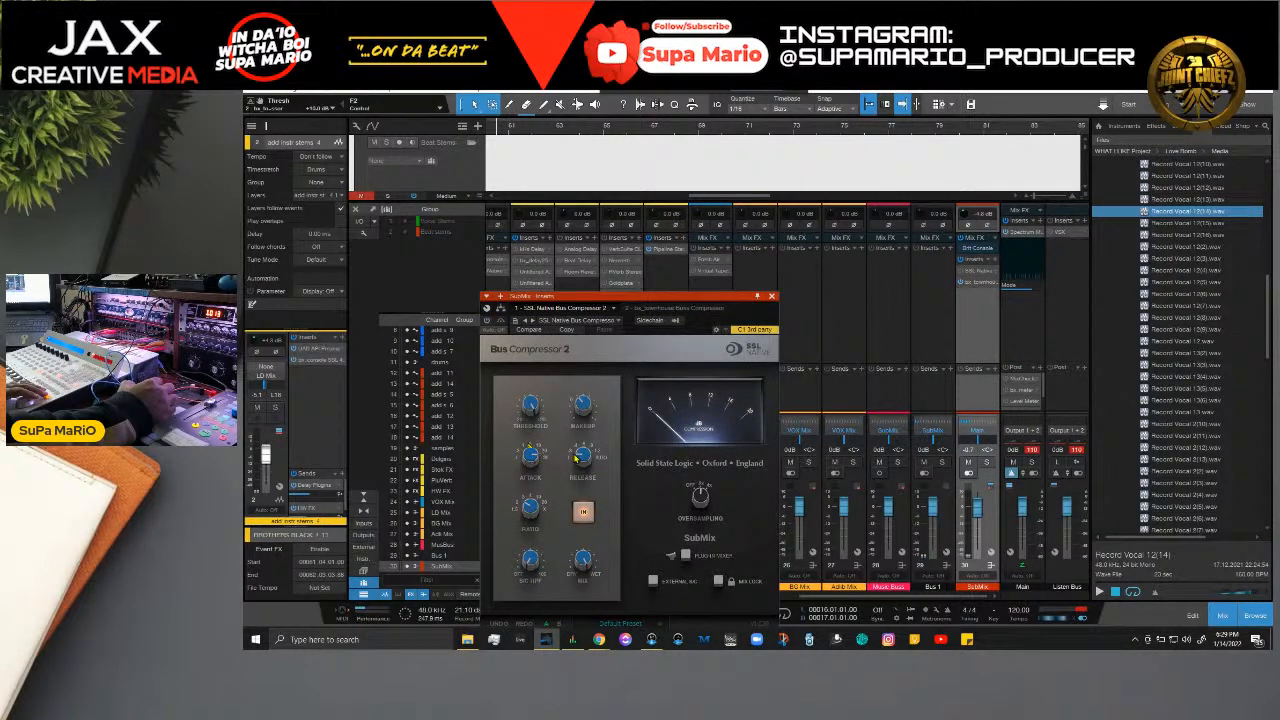
{"action": "left_click", "coordinate": [676, 308]}
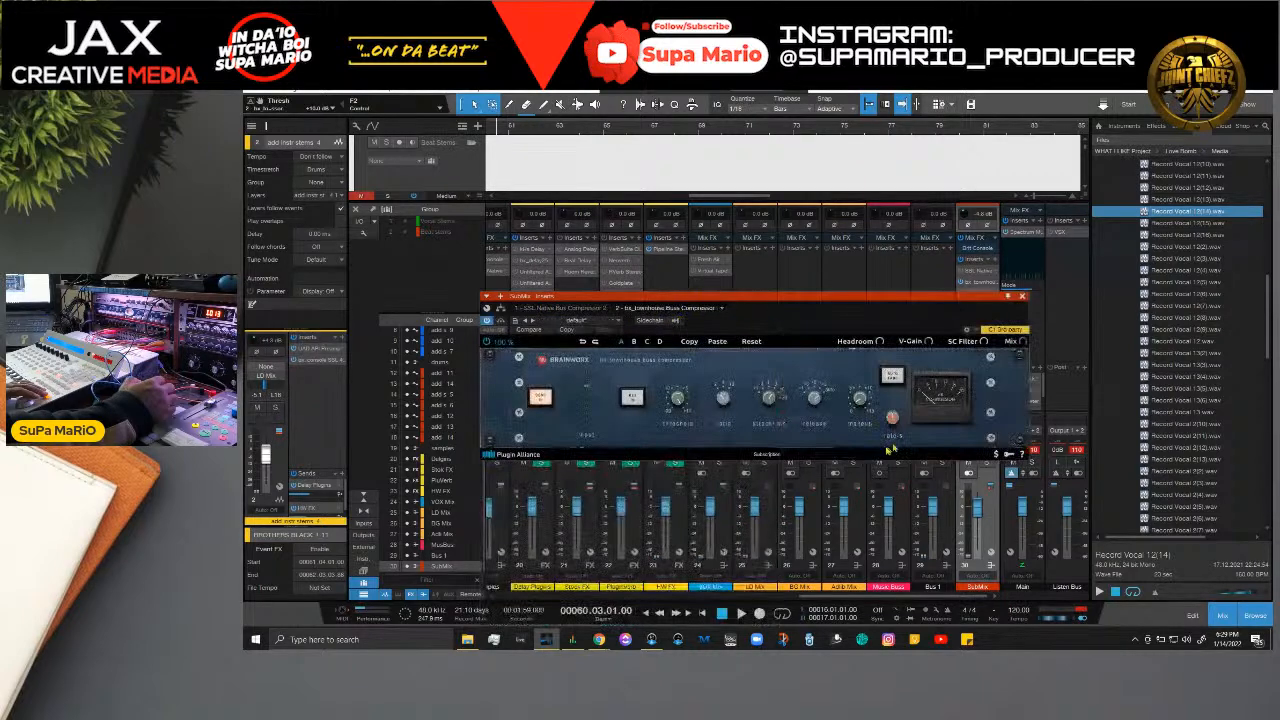
{"action": "mouse_move", "coordinate": [816, 404]}
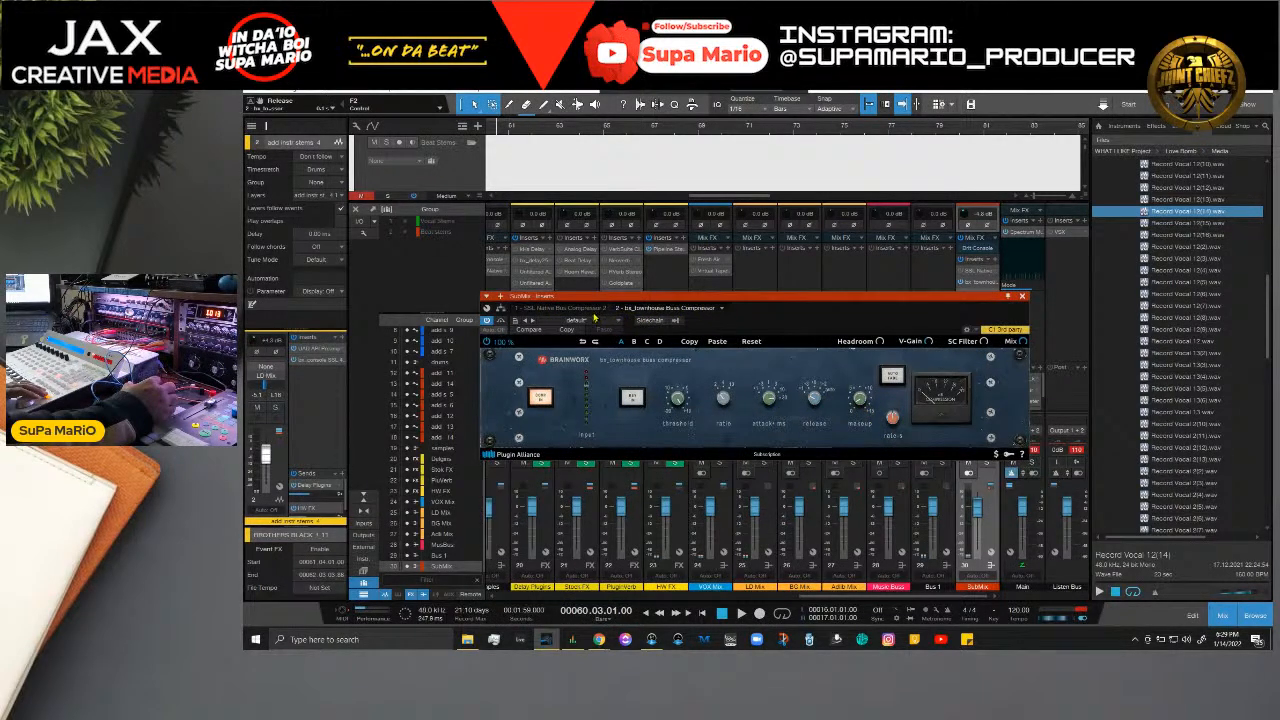
{"action": "left_click", "coordinate": [592, 309]}
{"action": "mouse_move", "coordinate": [586, 408]}
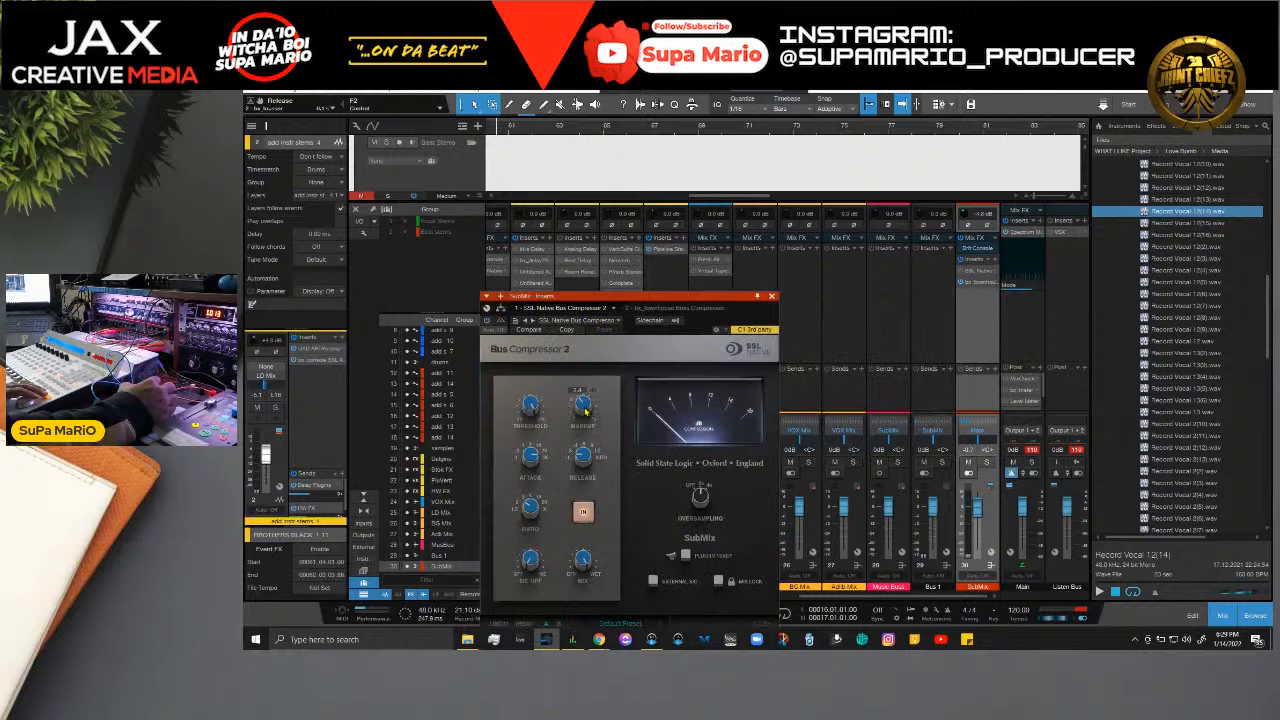
{"action": "left_click", "coordinate": [663, 308]}
{"action": "mouse_move", "coordinate": [861, 405]}
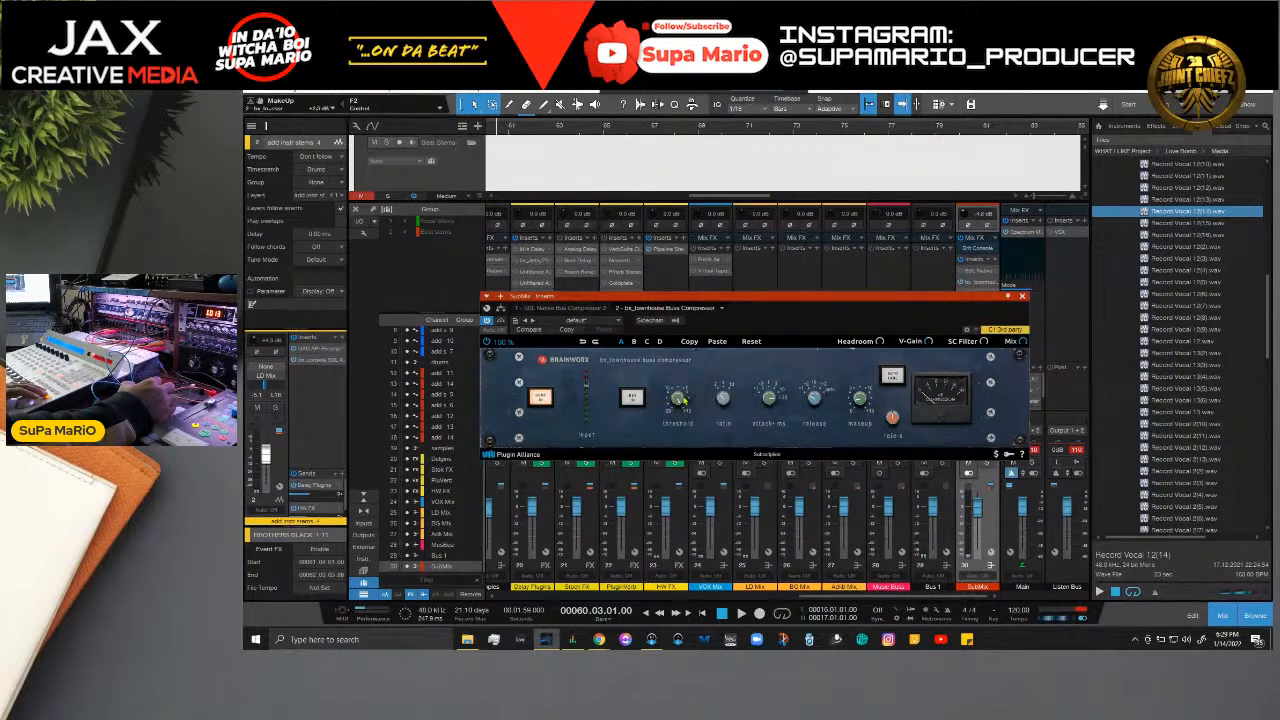
{"action": "left_click", "coordinate": [565, 308]}
{"action": "mouse_move", "coordinate": [533, 409]}
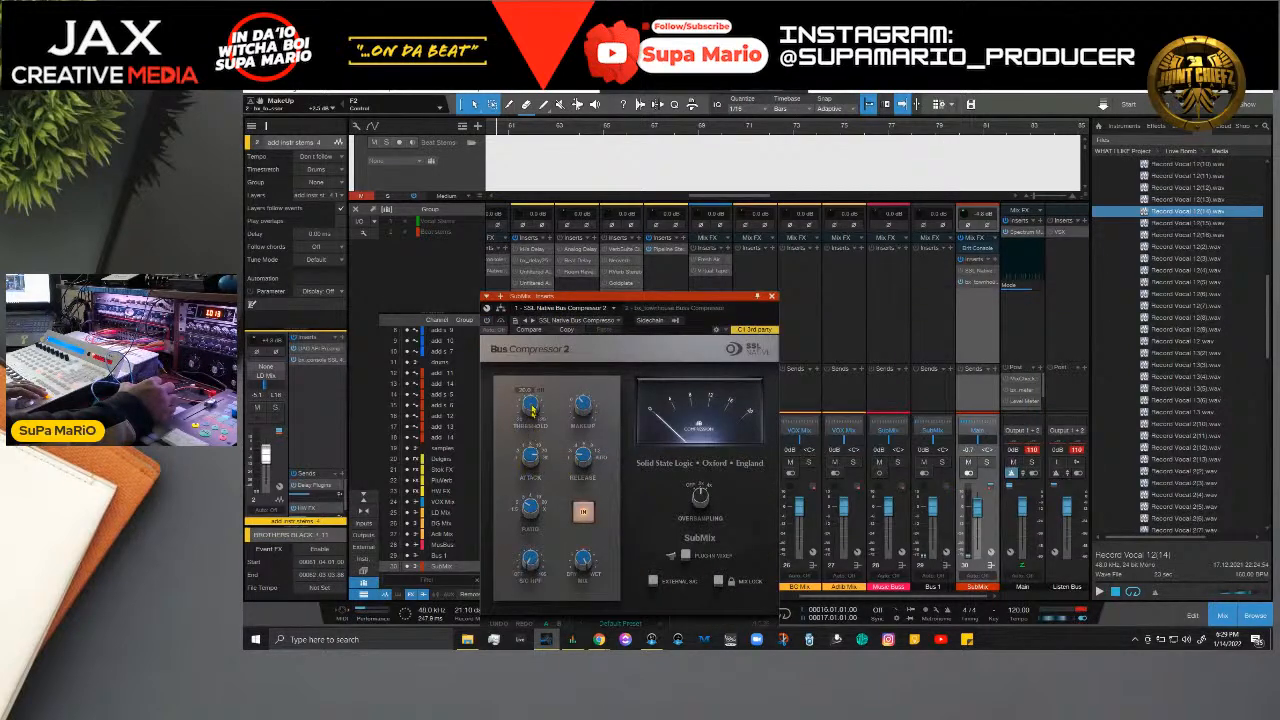
Step: Audition the bx_townhouse Buss Compressor on SubMix during playback with compression on and off, and adjust its V-Gain
{"action": "left_click", "coordinate": [665, 308]}
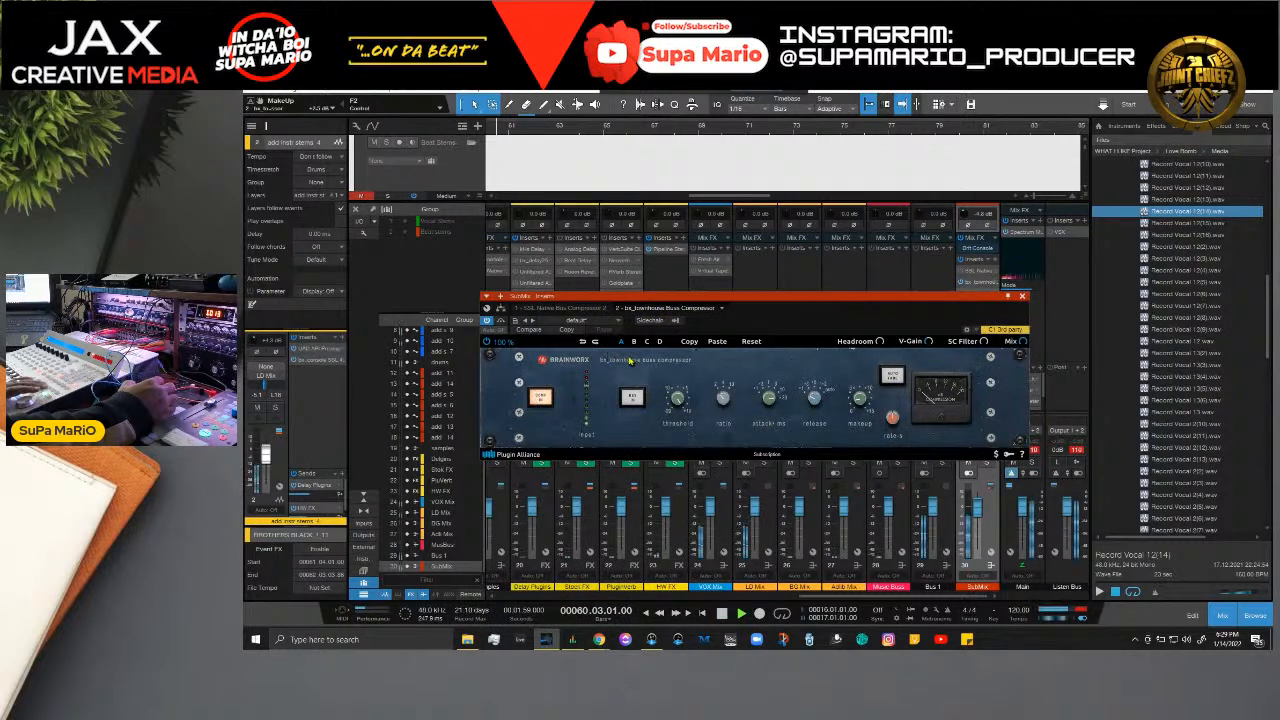
{"action": "left_click", "coordinate": [578, 309]}
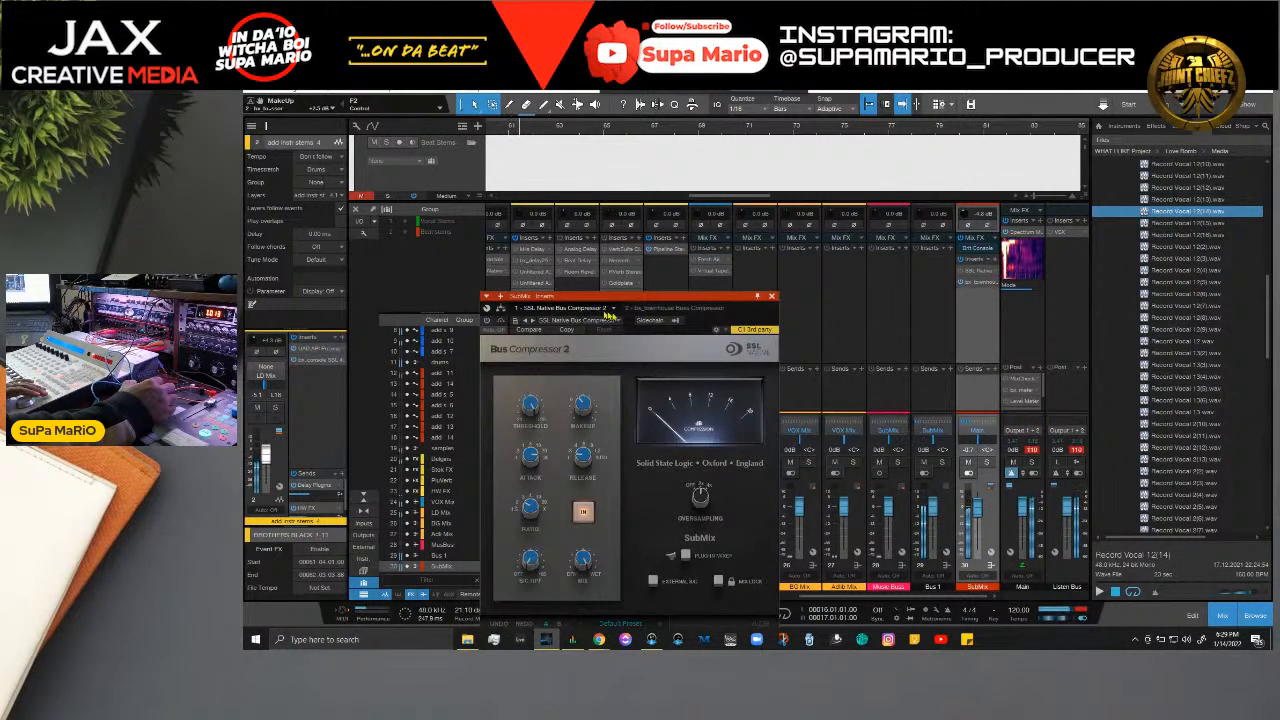
{"action": "left_click", "coordinate": [705, 308]}
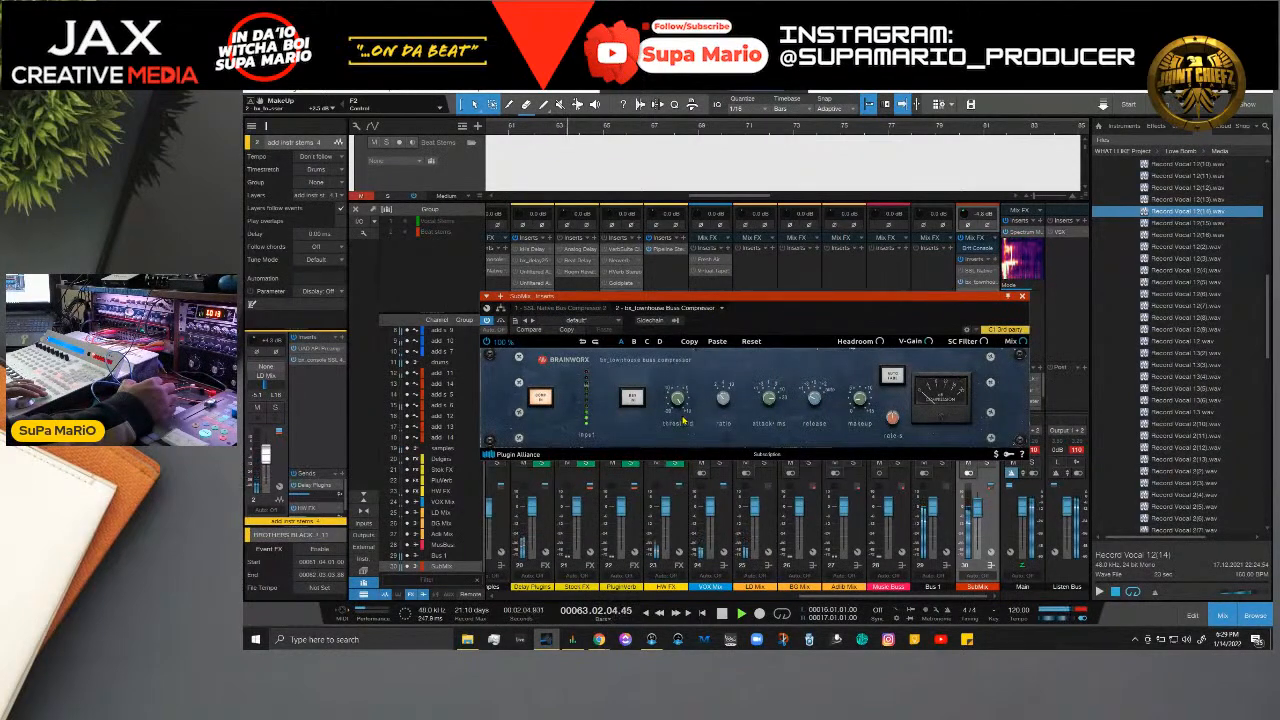
{"action": "left_click", "coordinate": [540, 397]}
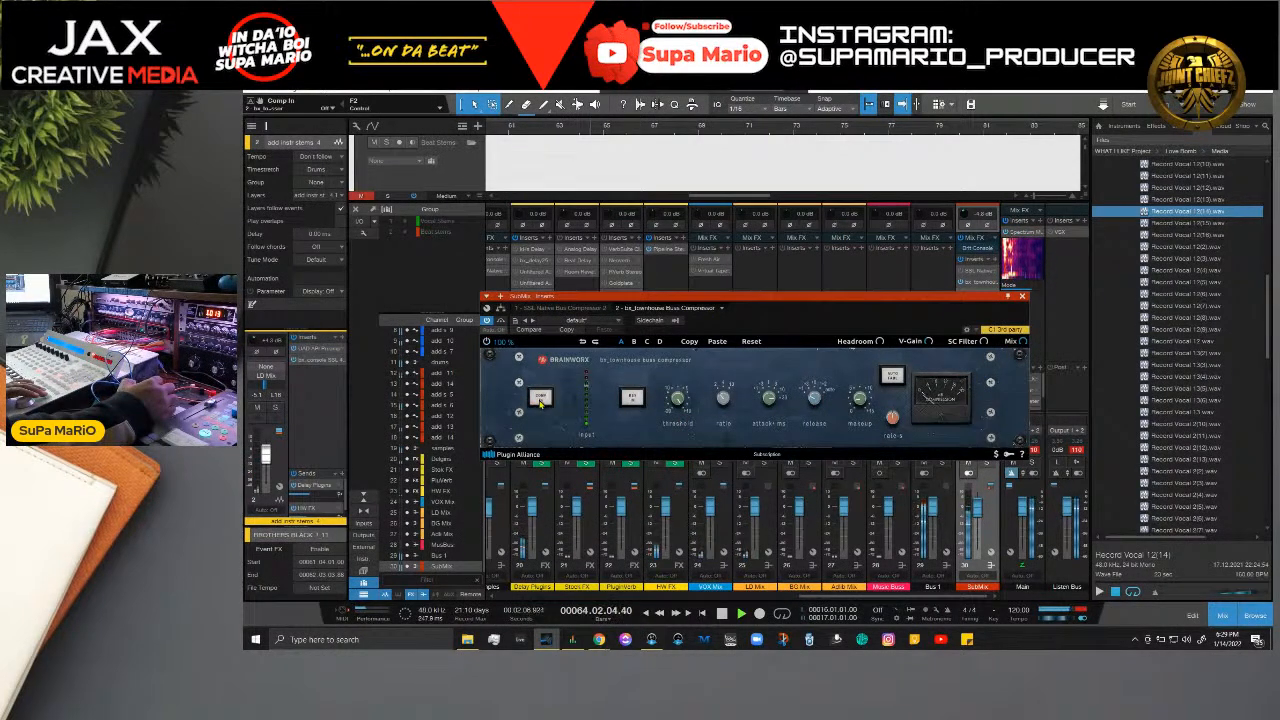
{"action": "left_click", "coordinate": [540, 397]}
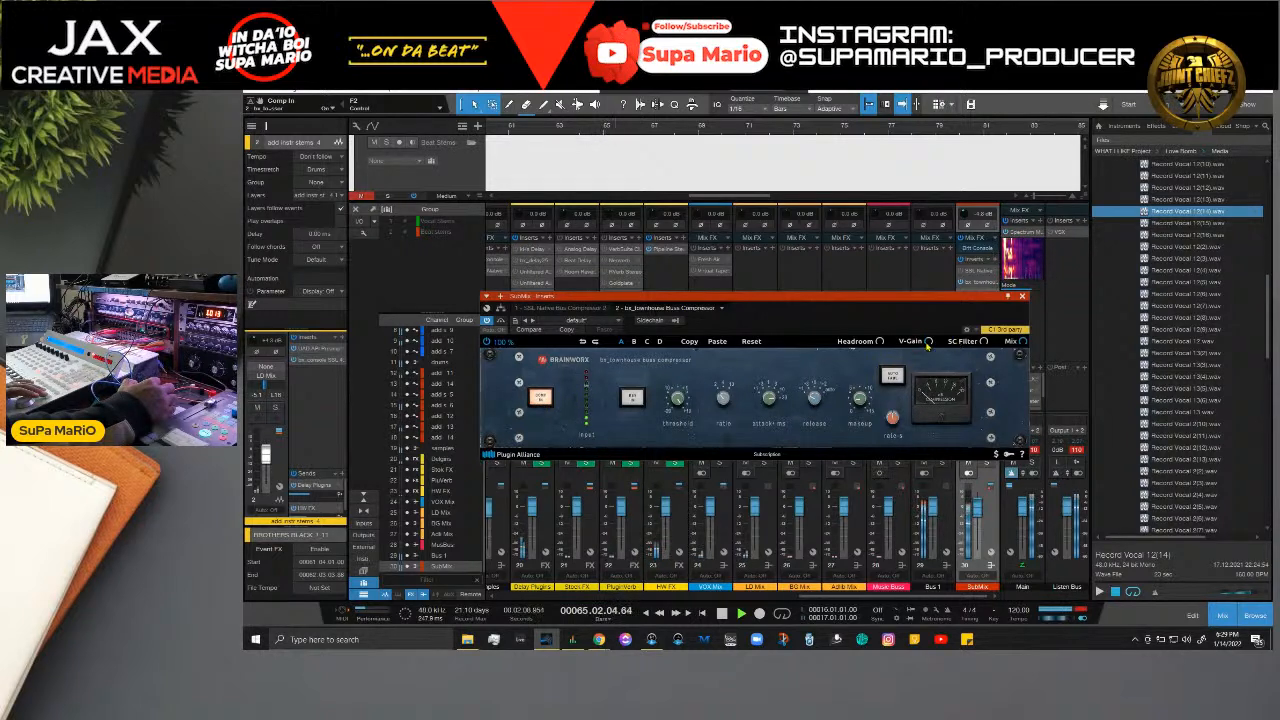
{"action": "mouse_move", "coordinate": [928, 342]}
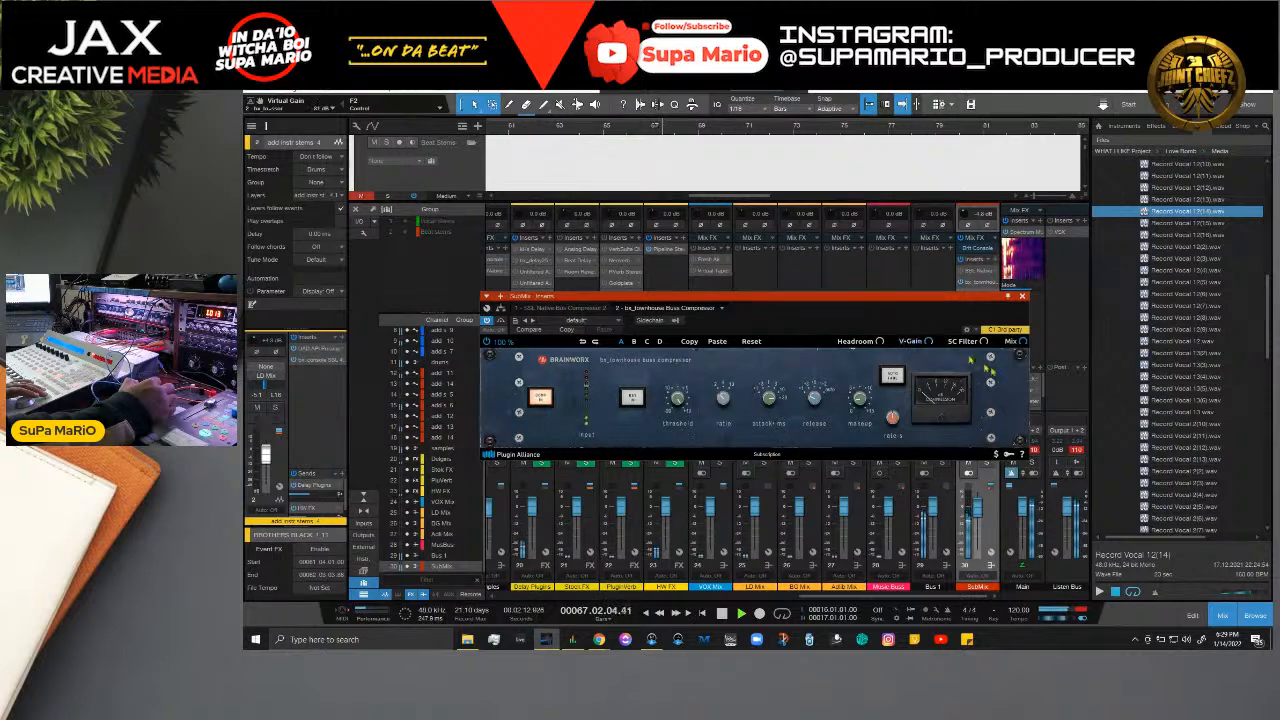
Step: Adjust the bx_townhouse Buss Compressor's SC Filter on SubMix with the SSL Native Bus Compressor 2 as reference, and check it during playback
{"action": "mouse_move", "coordinate": [984, 342]}
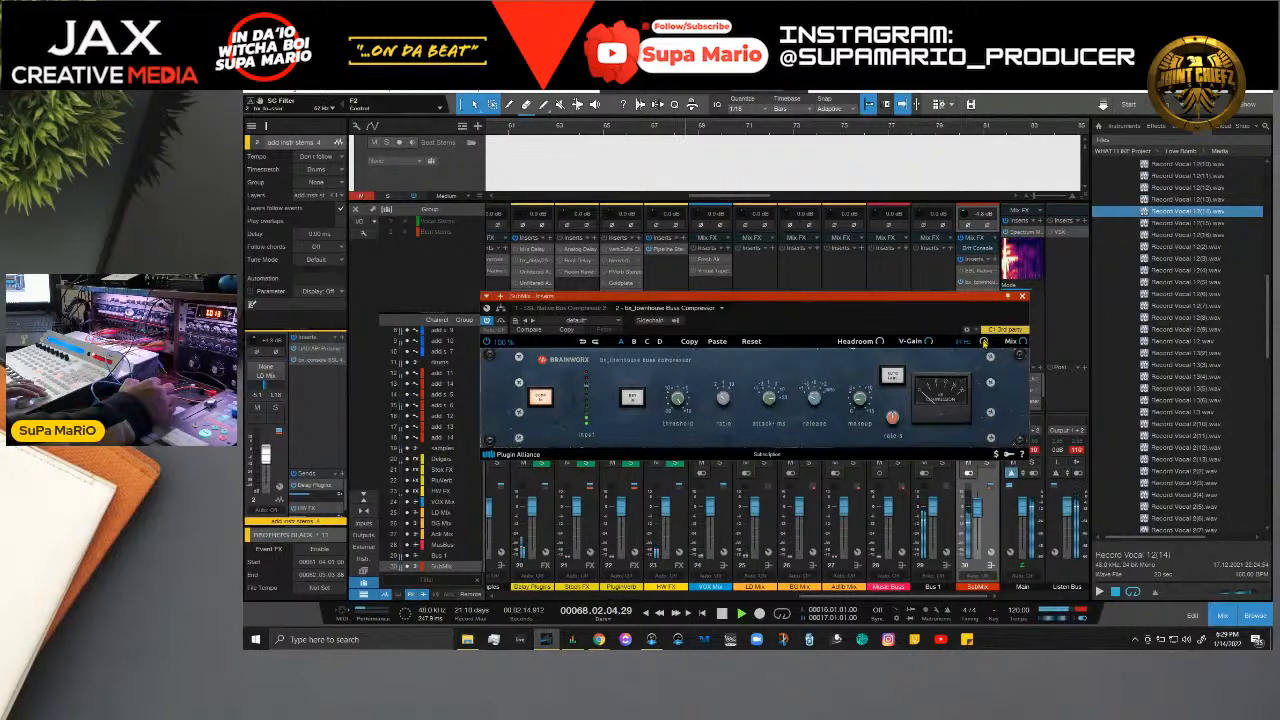
{"action": "left_click", "coordinate": [560, 307]}
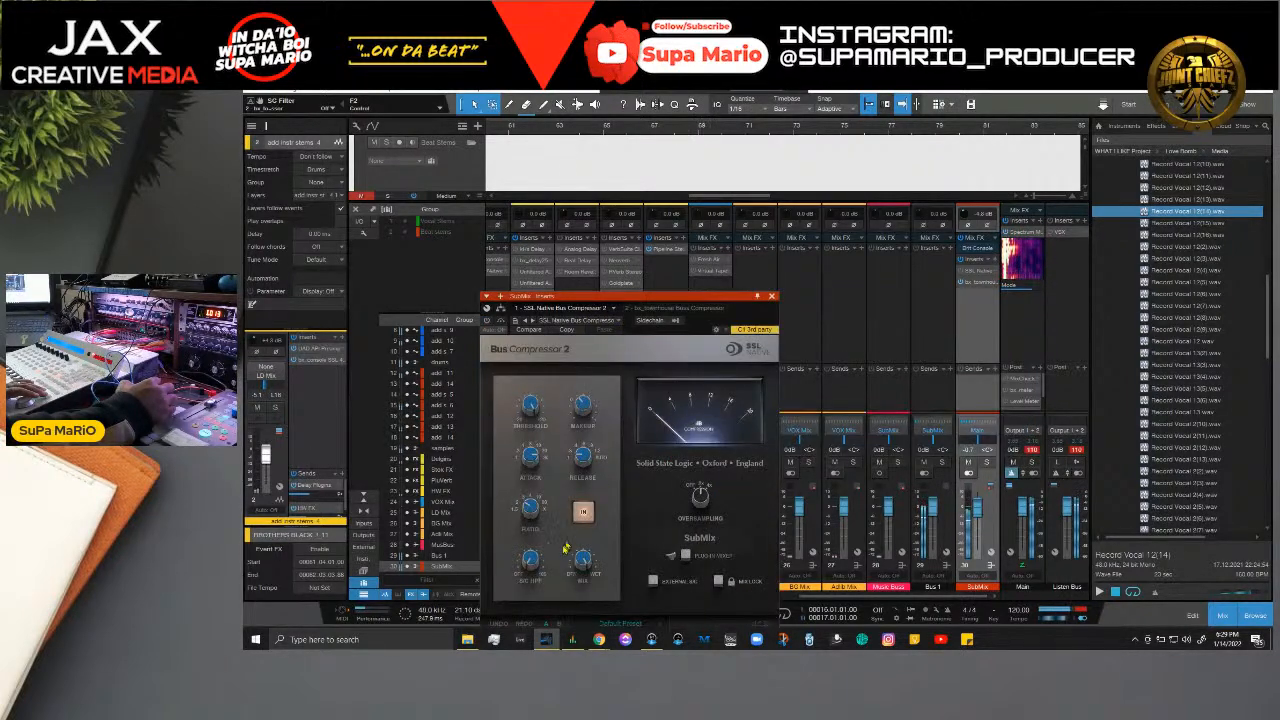
{"action": "mouse_move", "coordinate": [1030, 276]}
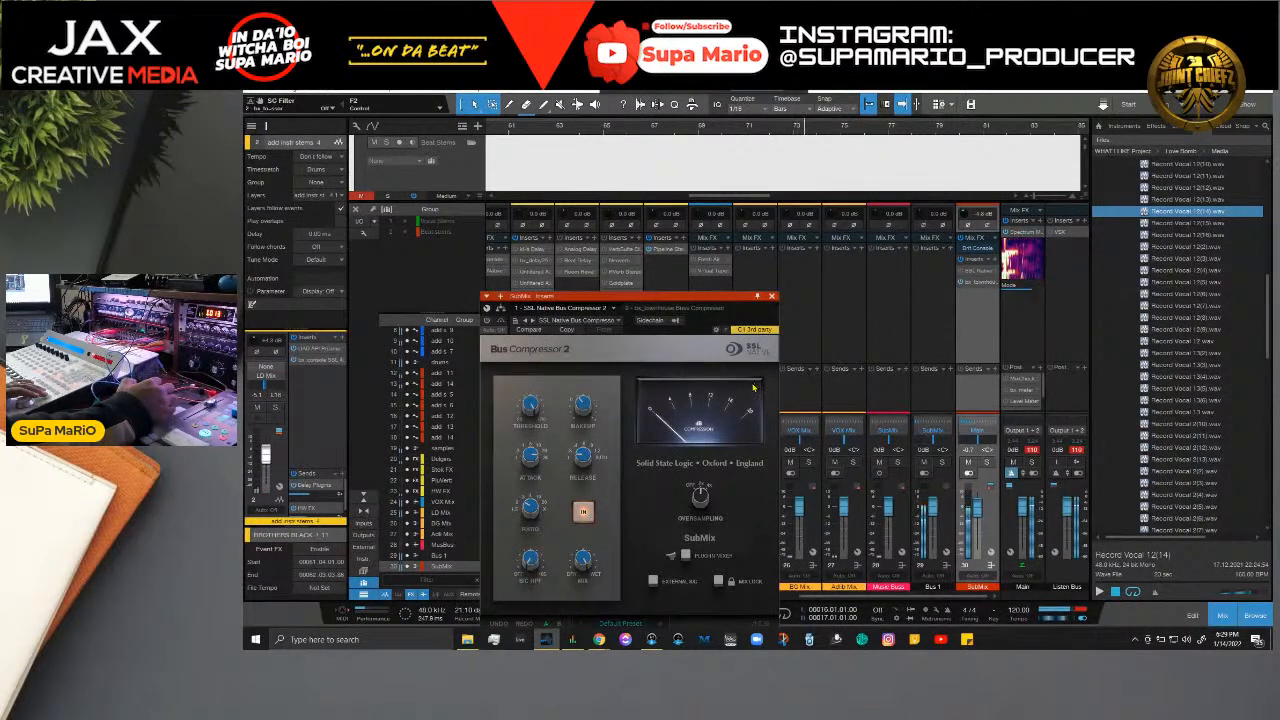
{"action": "left_click", "coordinate": [668, 307]}
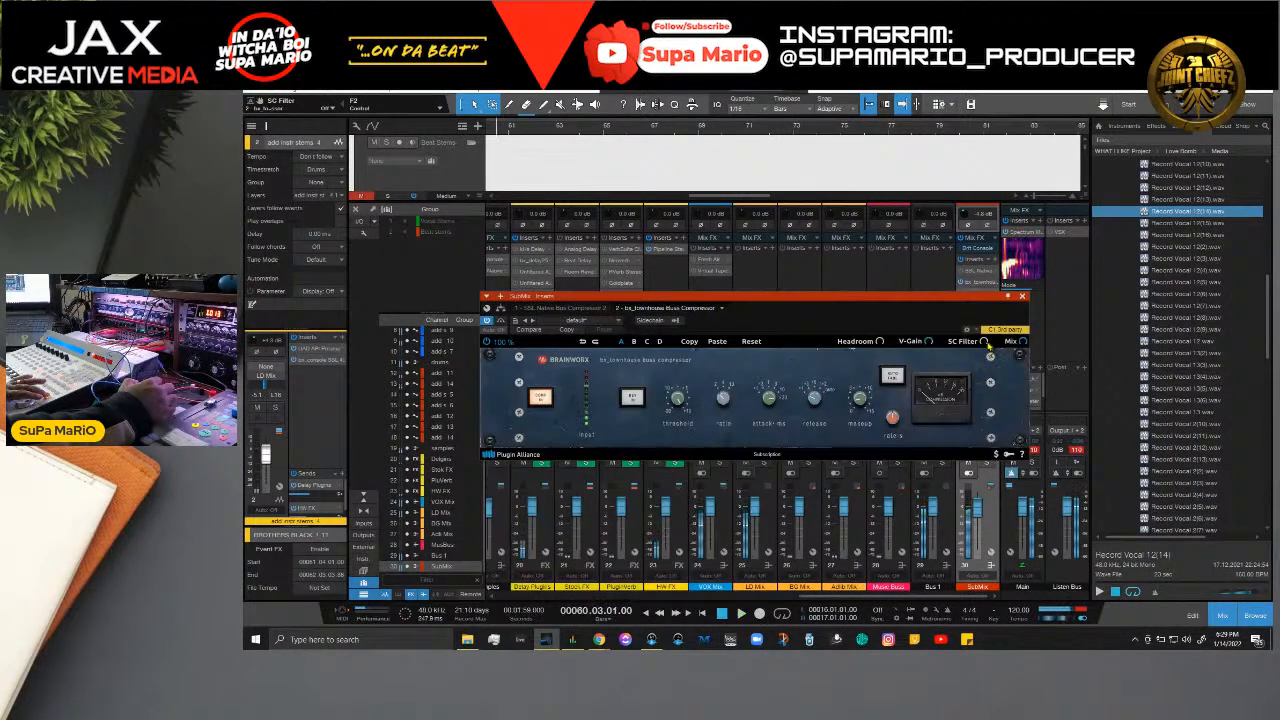
{"action": "key", "text": "space"}
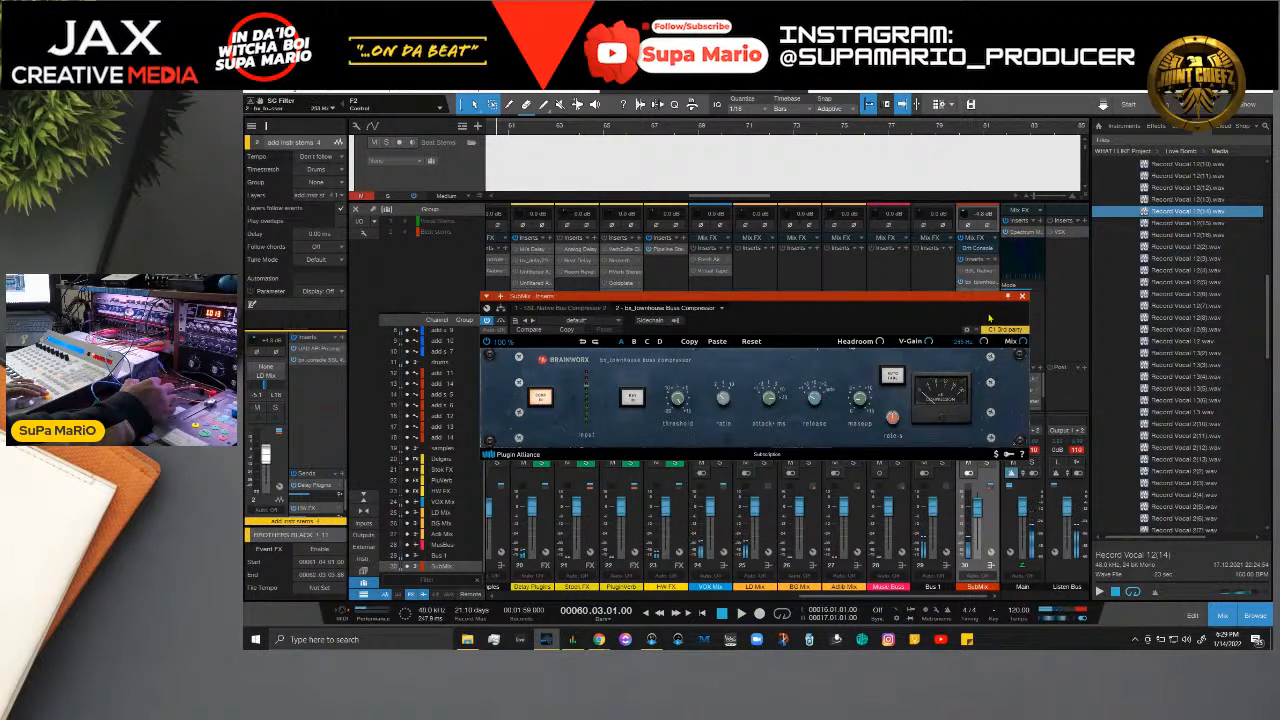
{"action": "key", "text": "space"}
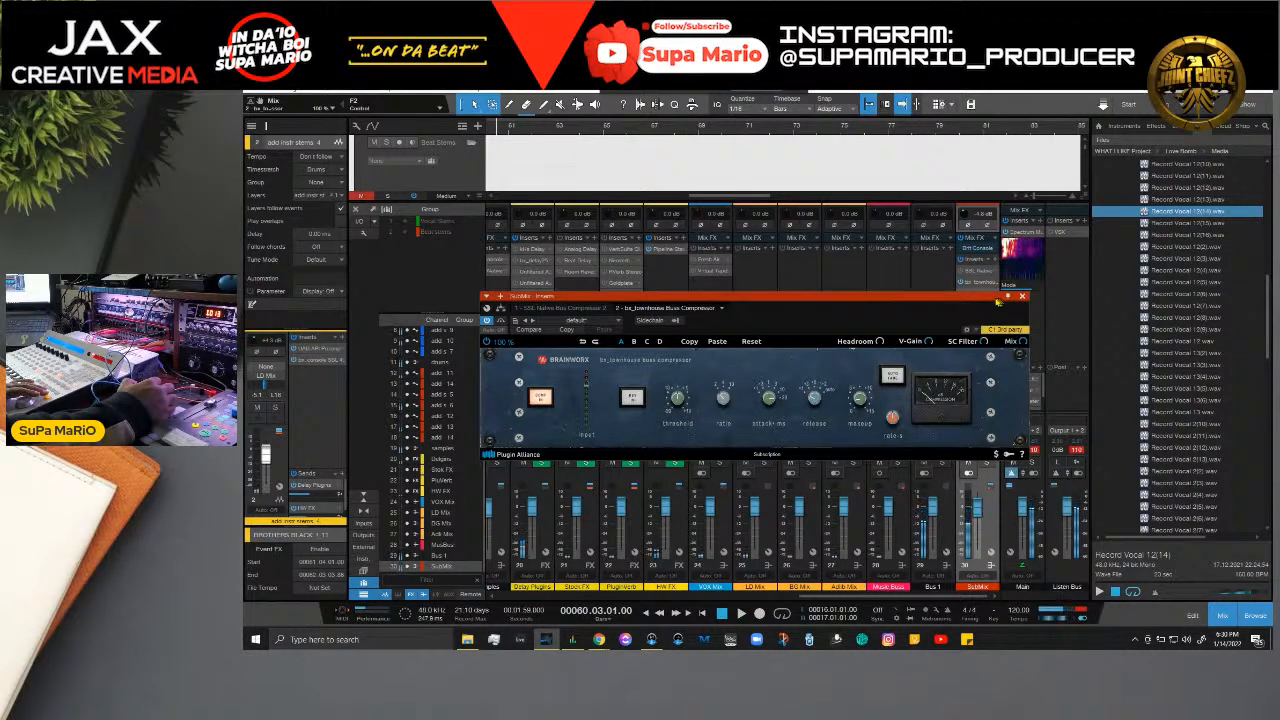
Step: Compare SubMix playback through the SSL Native Bus Compressor 2 and the bx_townhouse Buss Compressor by activating the two inserts alternately
{"action": "left_click_drag", "start_coordinate": [996, 299], "coordinate": [1106, 339]}
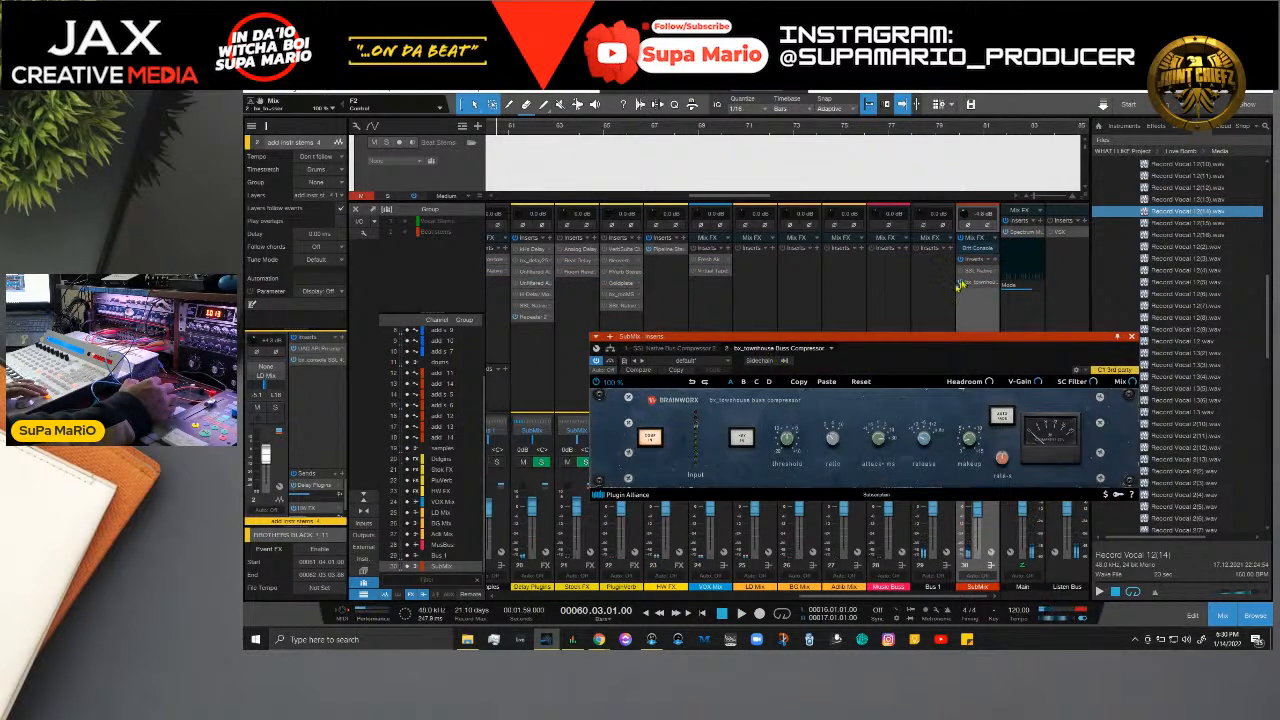
{"action": "left_click", "coordinate": [680, 349]}
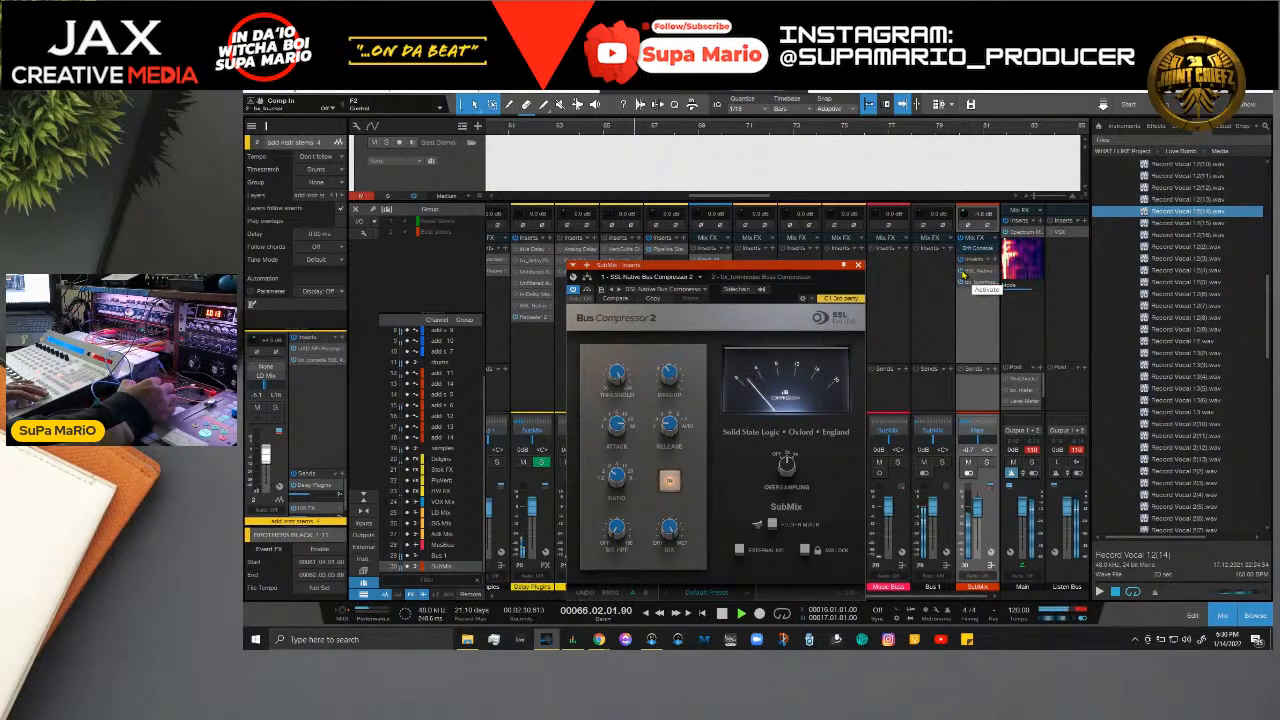
{"action": "key", "text": "space"}
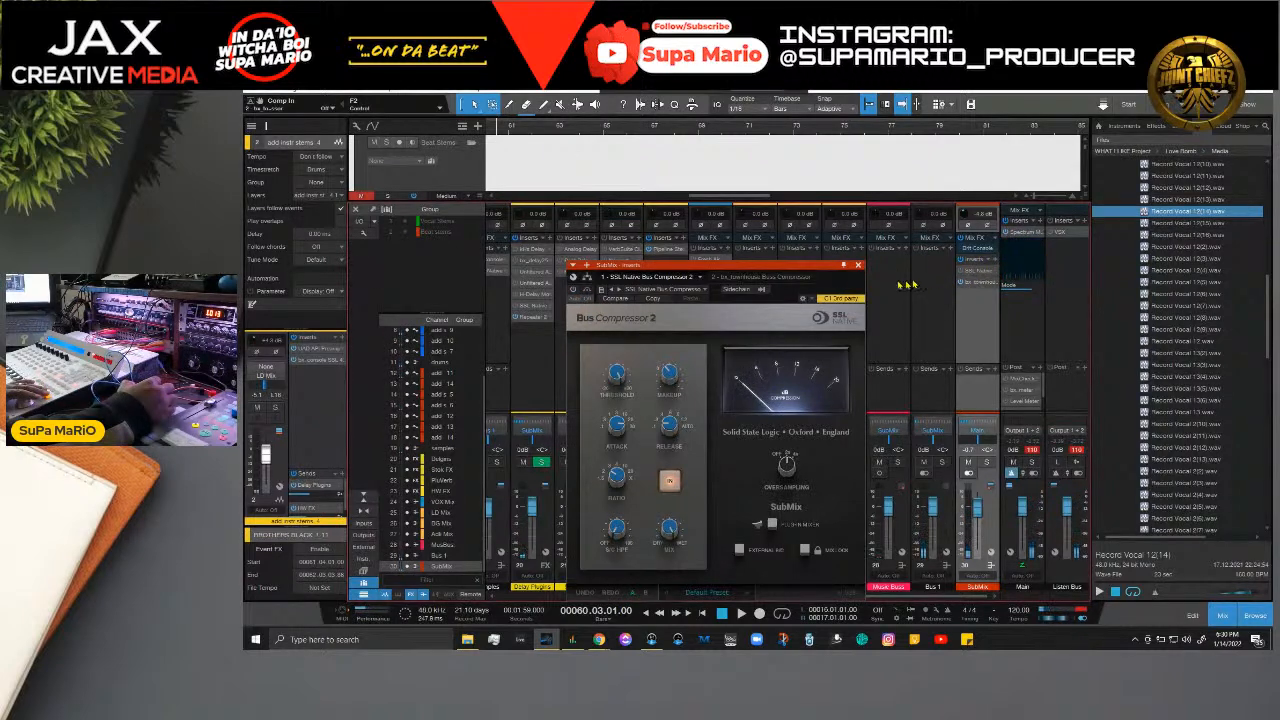
{"action": "left_click_drag", "start_coordinate": [819, 278], "coordinate": [855, 278]}
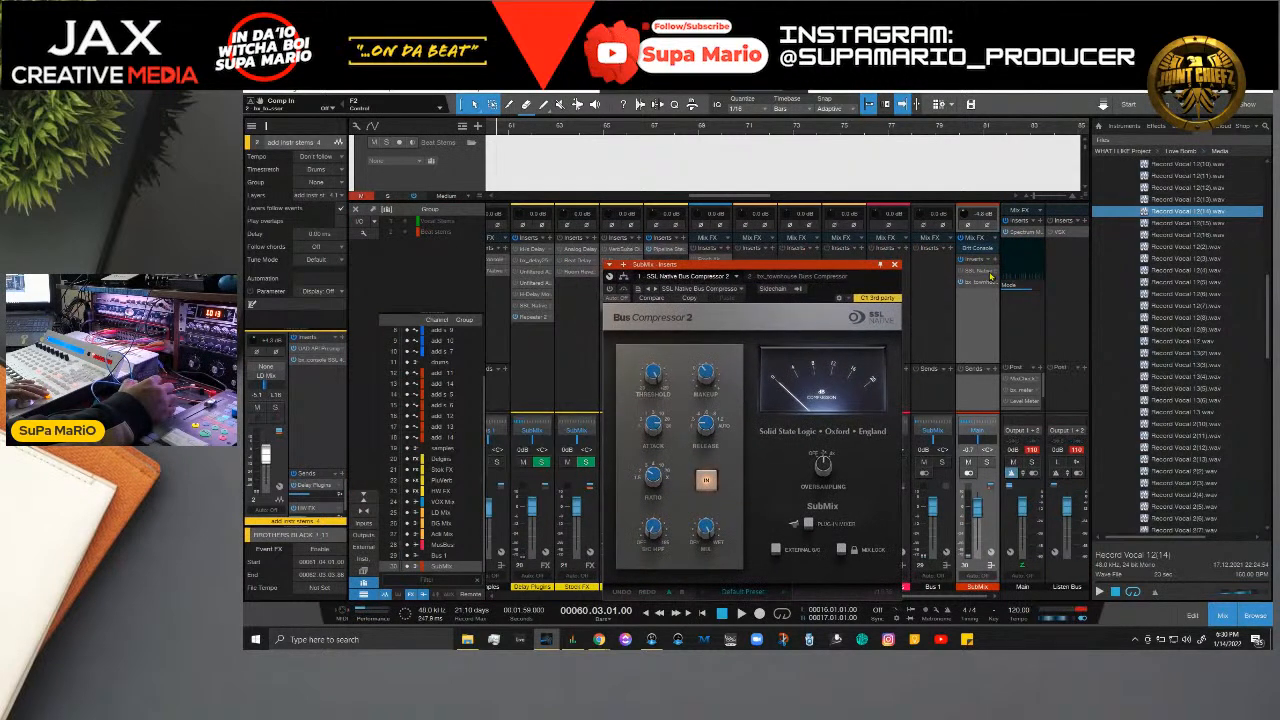
{"action": "left_click", "coordinate": [971, 283]}
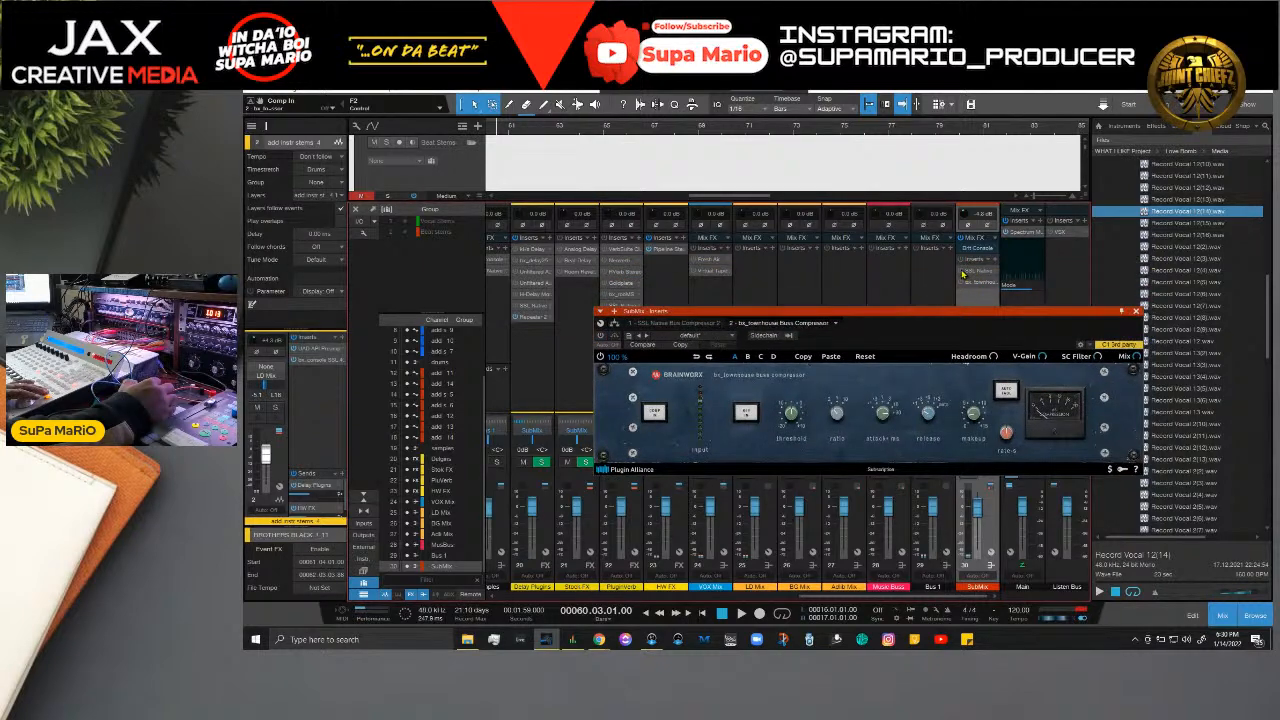
{"action": "left_click", "coordinate": [973, 272]}
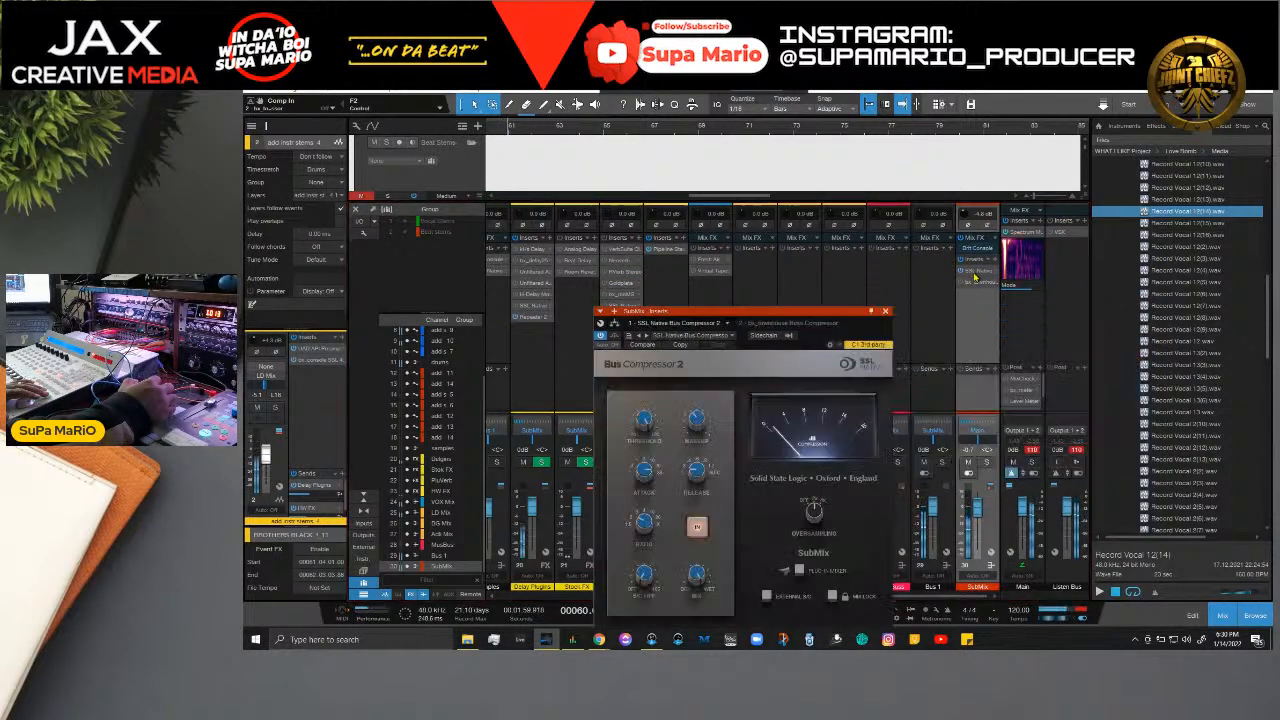
{"action": "left_click_drag", "start_coordinate": [797, 312], "coordinate": [740, 225]}
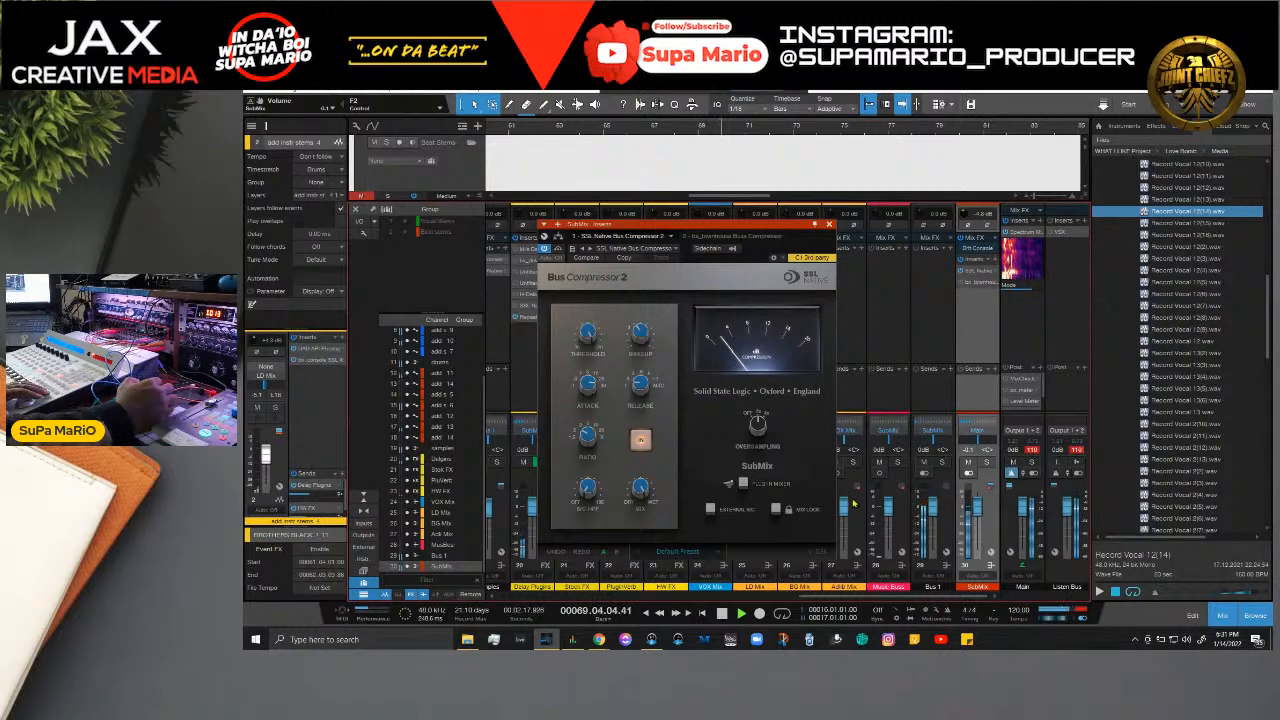
Step: Audition the bx_townhouse Buss Compressor with its compression switched off and check it against the SSL Native Bus Compressor 2
{"action": "key", "text": "space"}
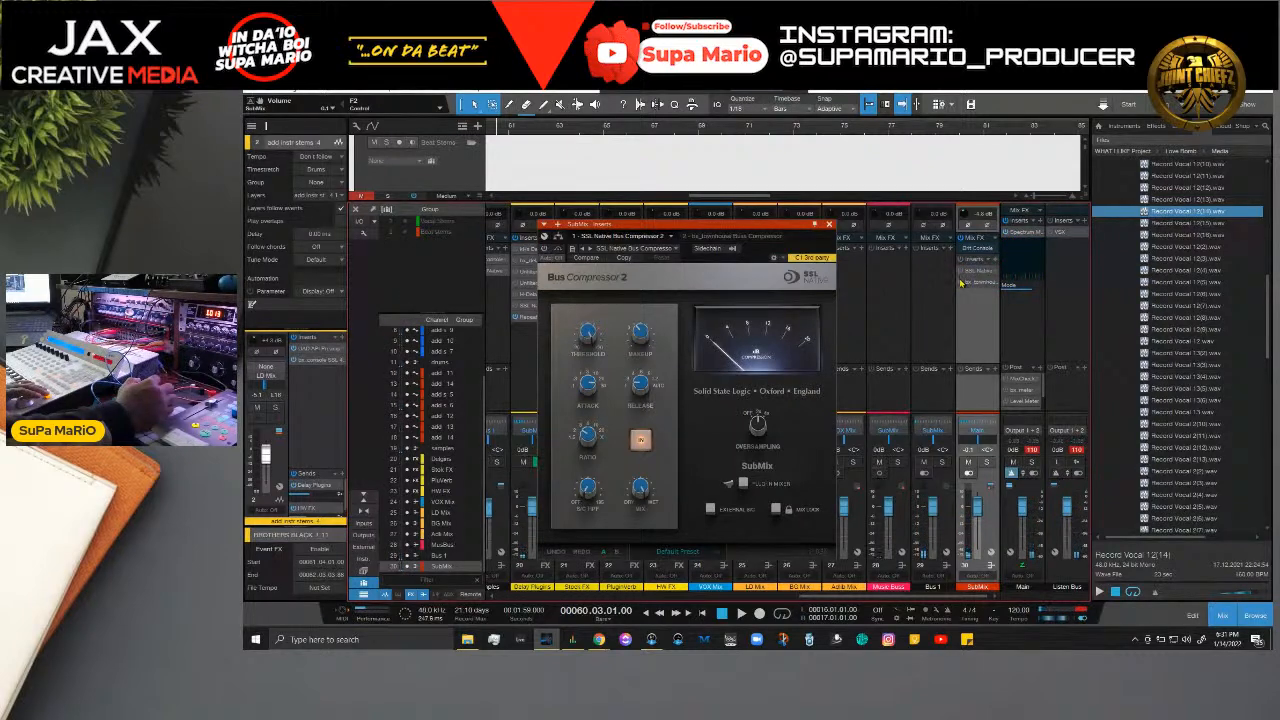
{"action": "left_click", "coordinate": [979, 284]}
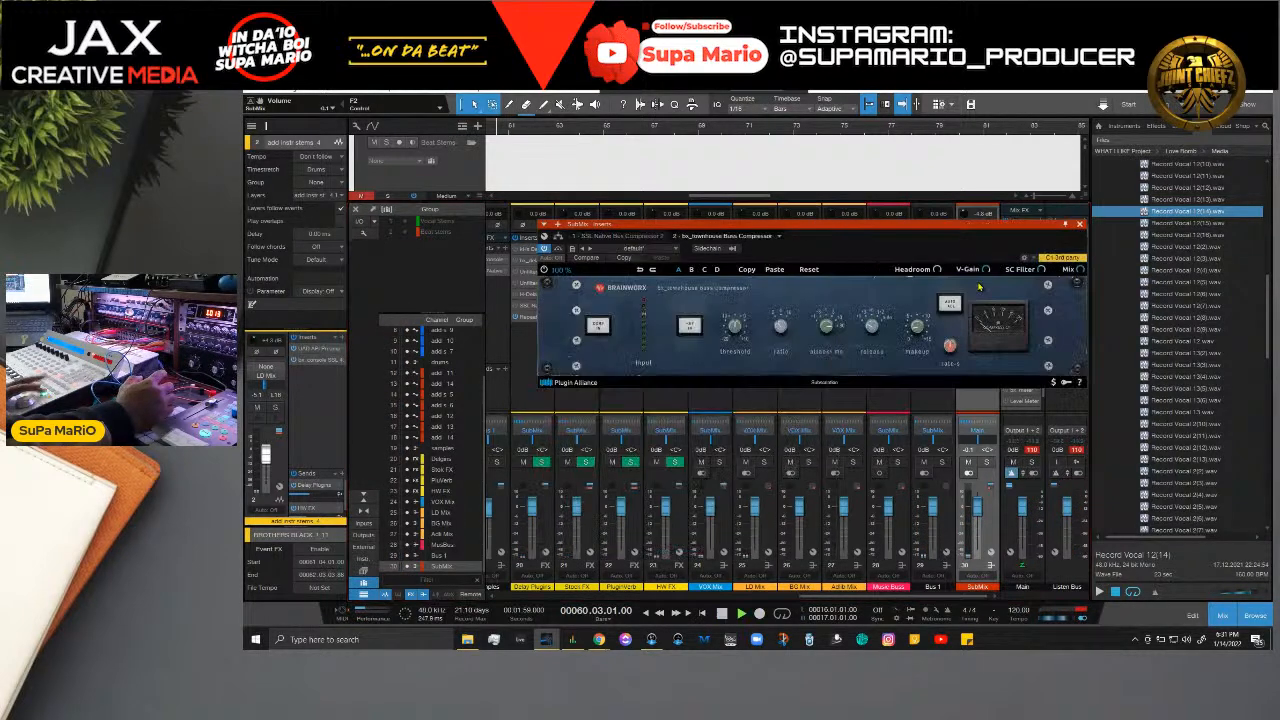
{"action": "key", "text": "space"}
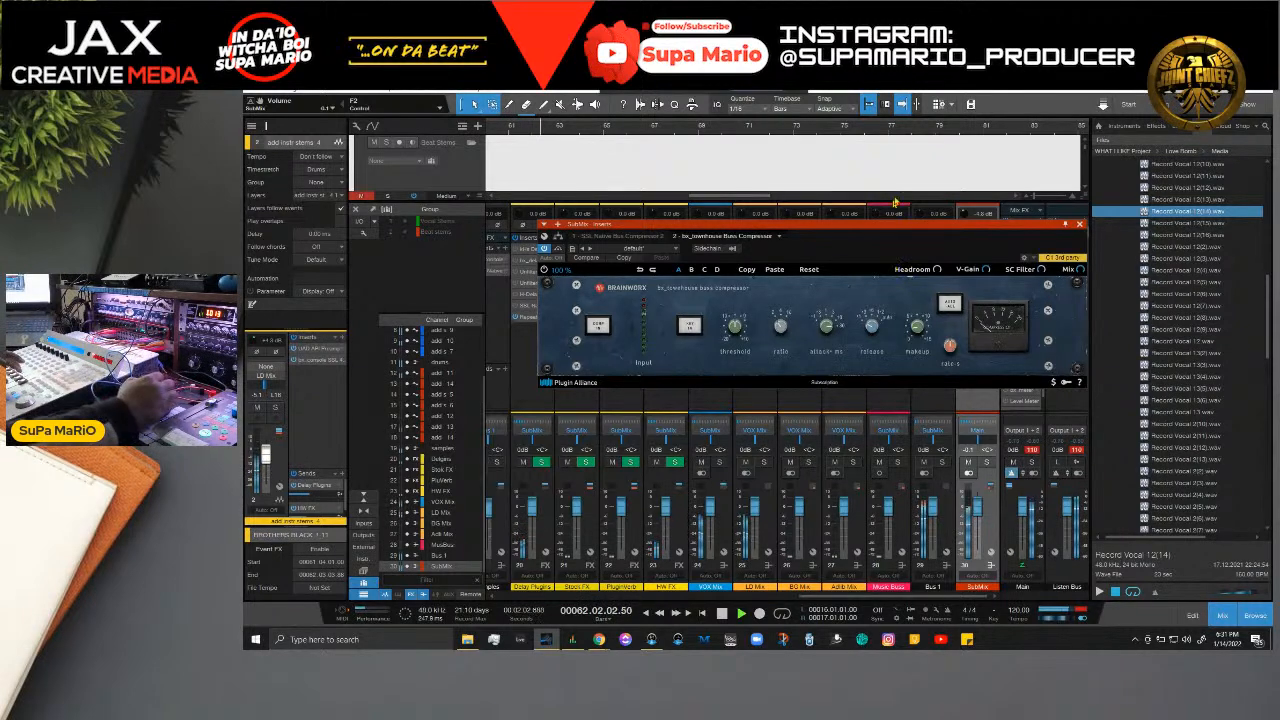
{"action": "left_click_drag", "start_coordinate": [896, 226], "coordinate": [819, 269]}
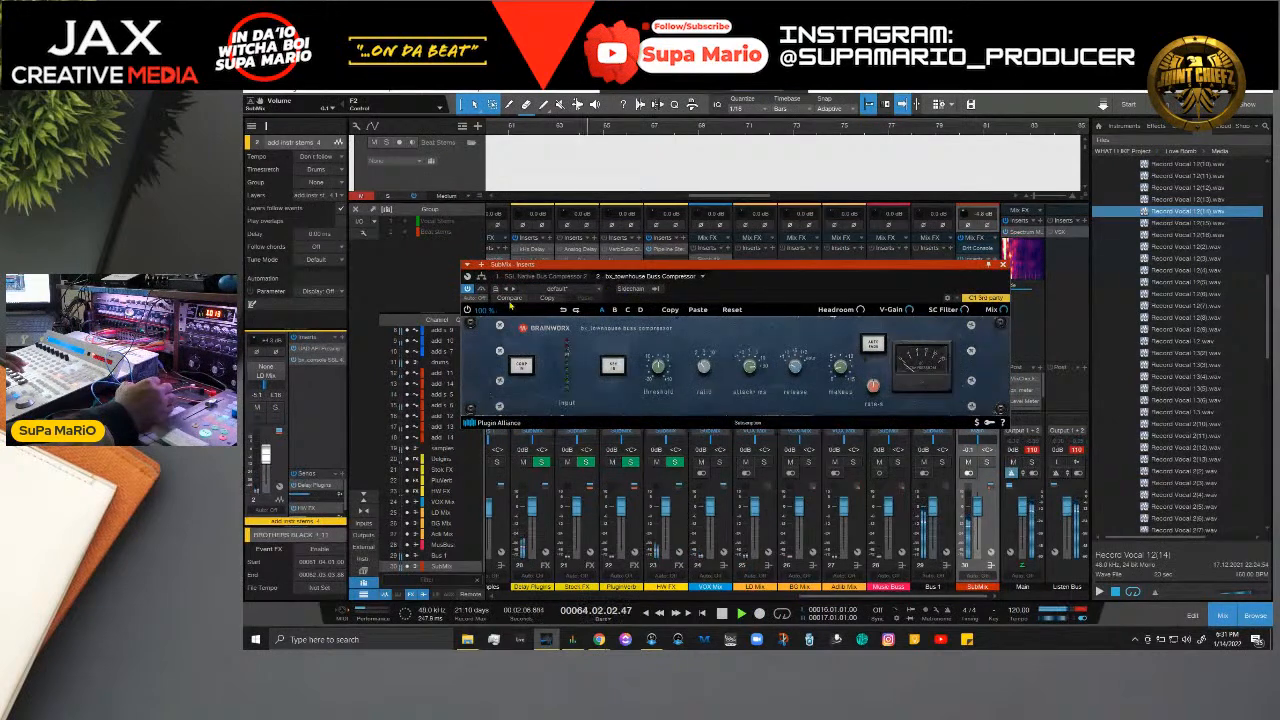
{"action": "left_click", "coordinate": [560, 277]}
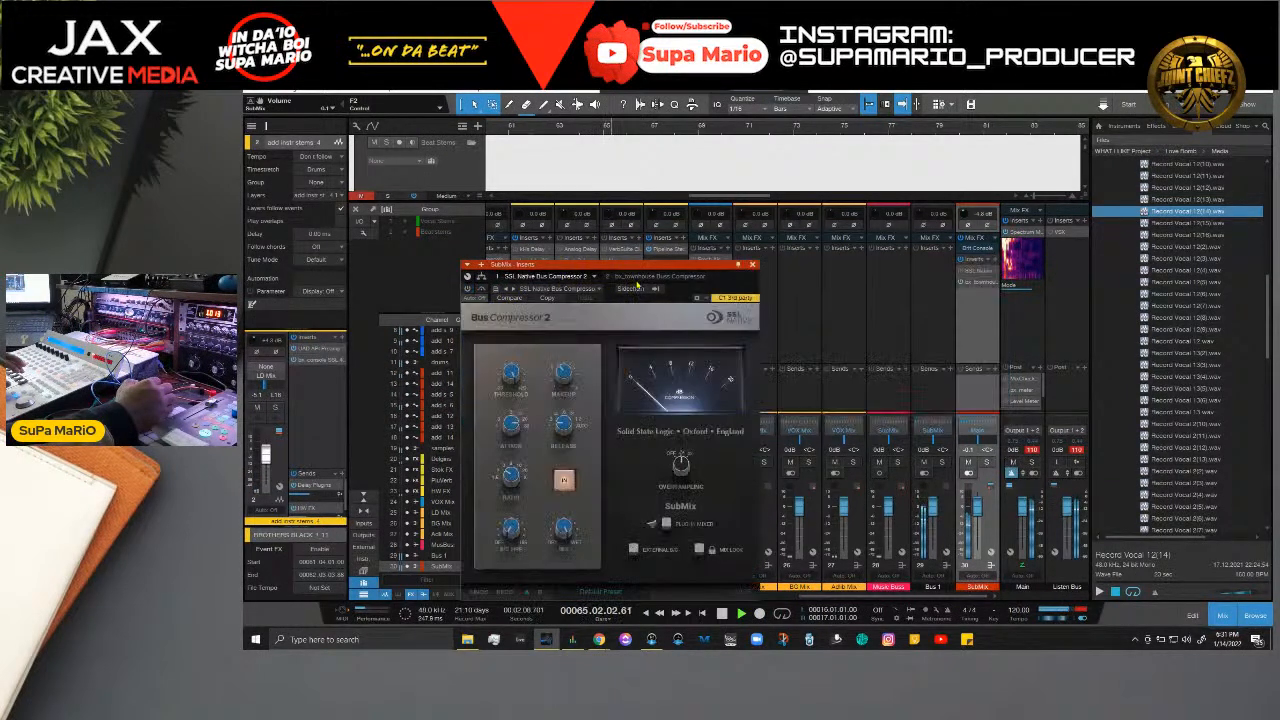
{"action": "left_click", "coordinate": [633, 279]}
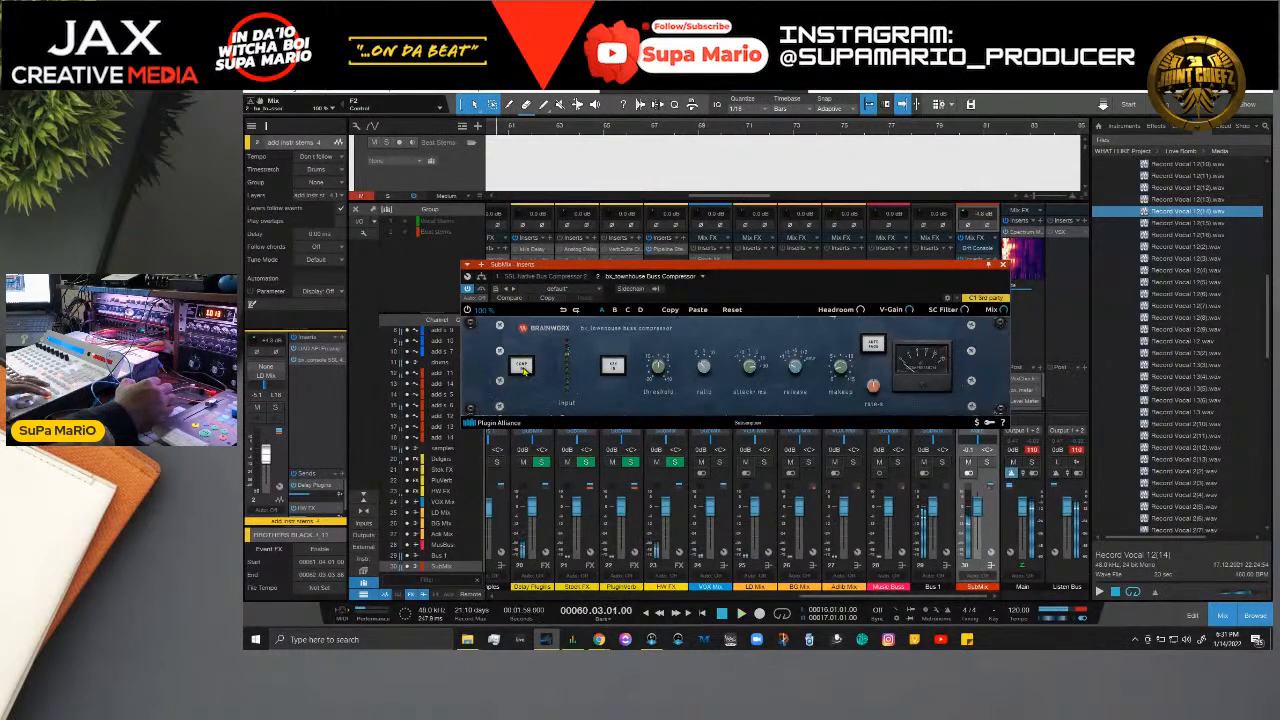
Step: Engage the bx_townhouse Buss Compressor's compression, listen to the mix, and review it once more against the SSL Native Bus Compressor 2
{"action": "left_click", "coordinate": [523, 367]}
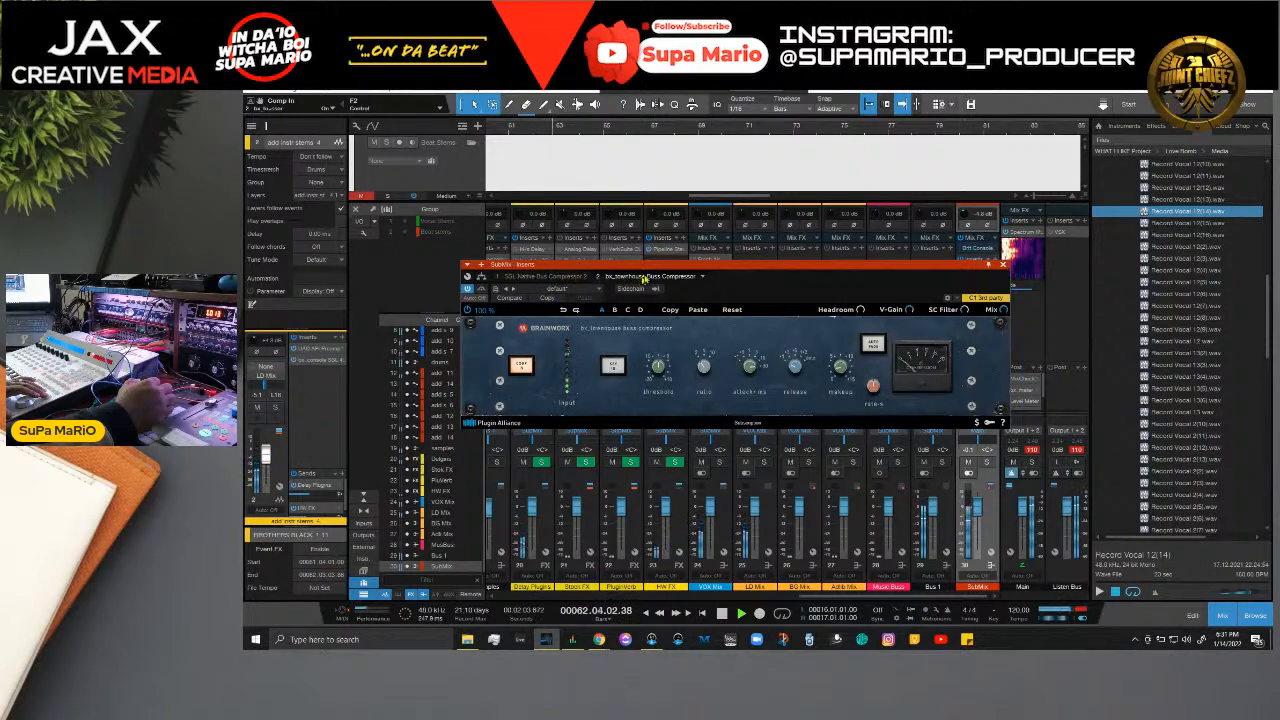
{"action": "mouse_move", "coordinate": [645, 267]}
{"action": "left_mouse_down"}
{"action": "mouse_move", "coordinate": [653, 285]}
{"action": "mouse_move", "coordinate": [620, 273]}
{"action": "mouse_move", "coordinate": [648, 292]}
{"action": "left_mouse_up"}
{"action": "left_click_drag", "start_coordinate": [683, 300], "coordinate": [675, 304]}
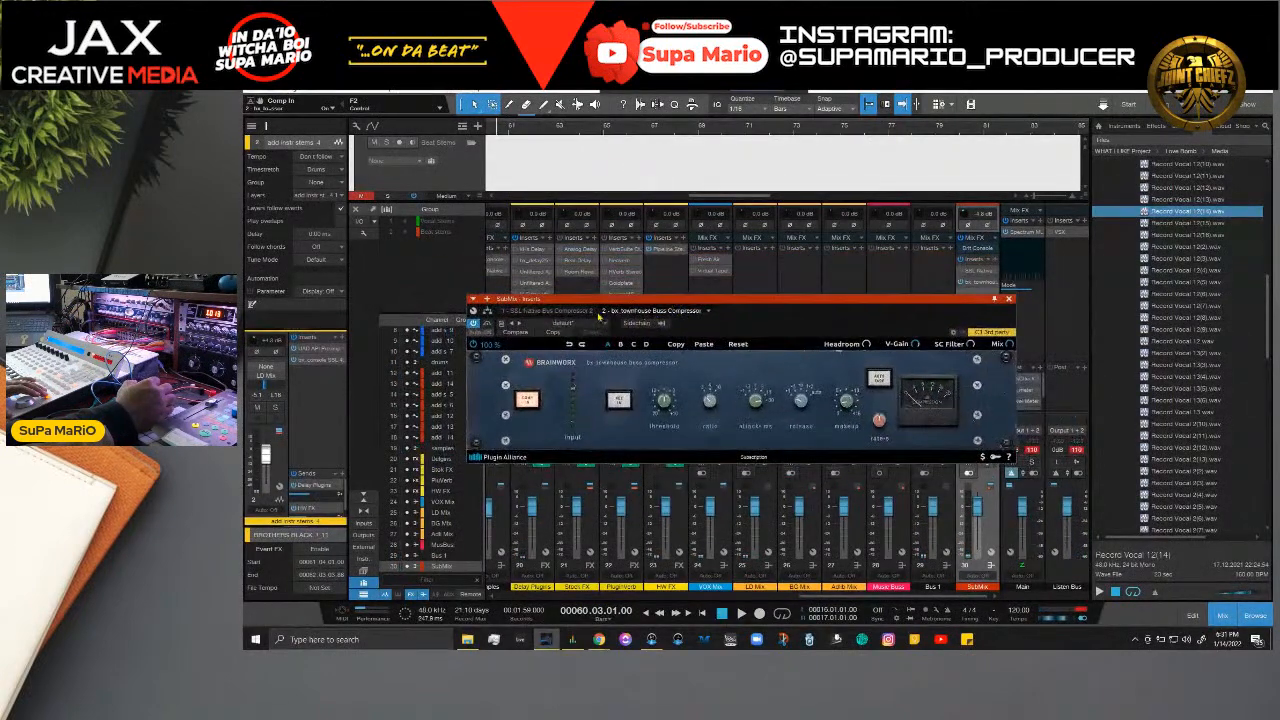
{"action": "left_click", "coordinate": [583, 312]}
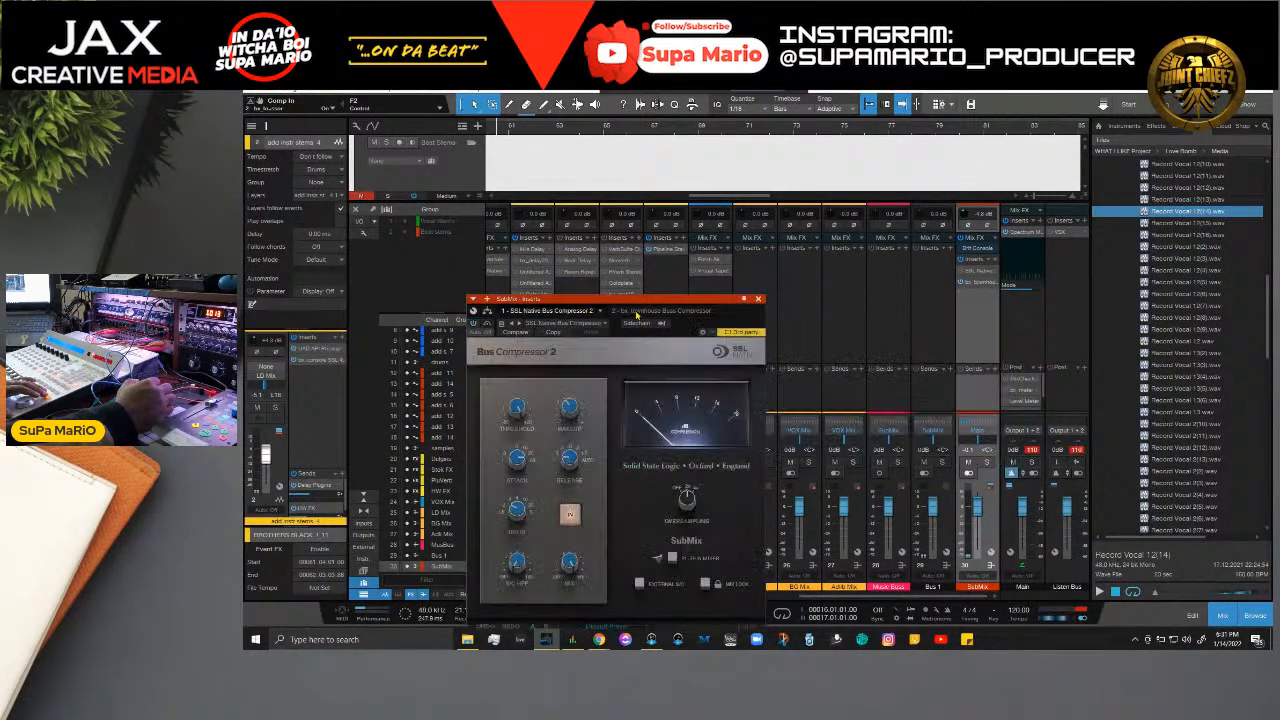
{"action": "left_click", "coordinate": [636, 312]}
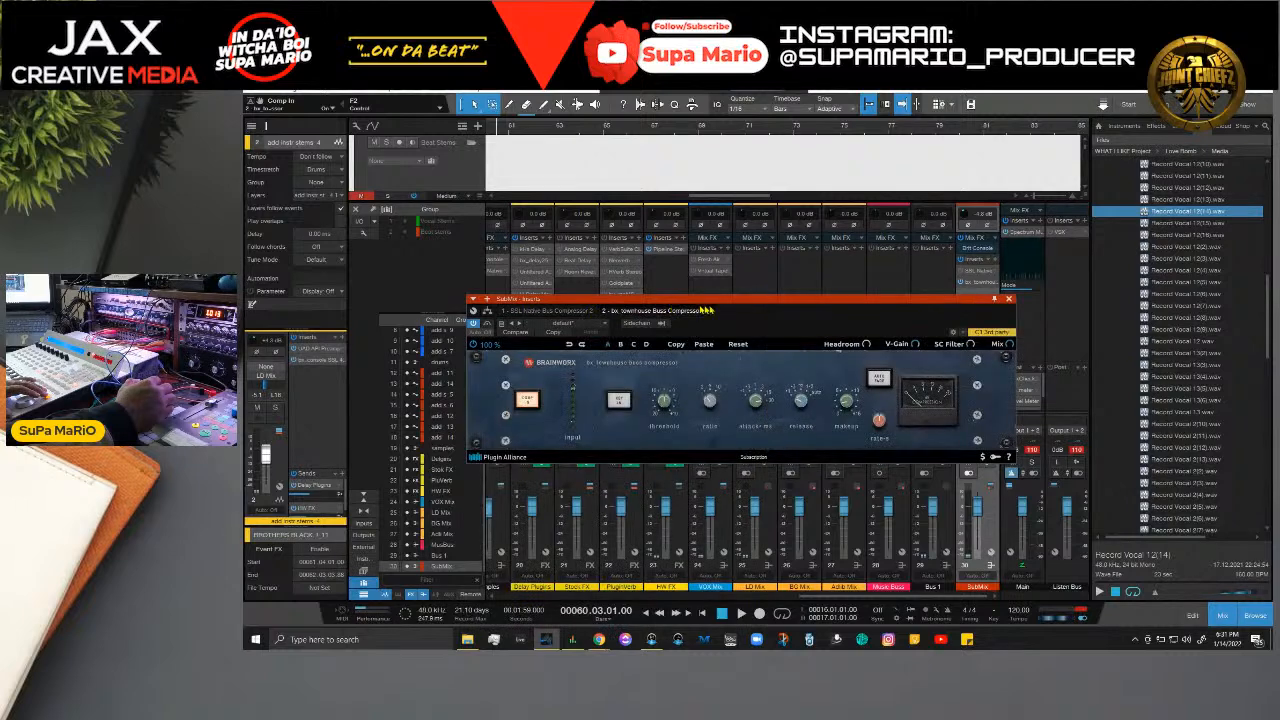
Step: Remove the SSL Native Bus Compressor 2 from SubMix and insert Slate Digital's VBC FG-Grey after the bx_townhouse Buss Compressor
{"action": "right_click", "coordinate": [990, 271]}
{"action": "left_click", "coordinate": [1014, 402]}
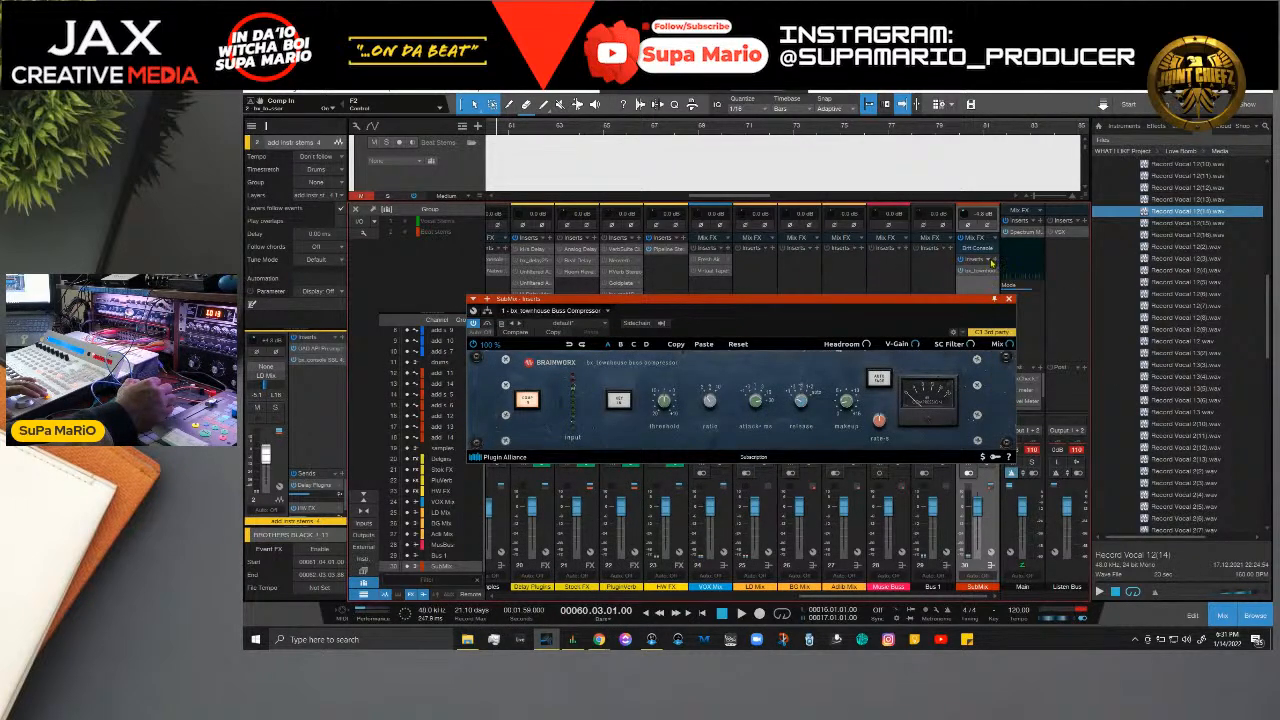
{"action": "left_click", "coordinate": [996, 261]}
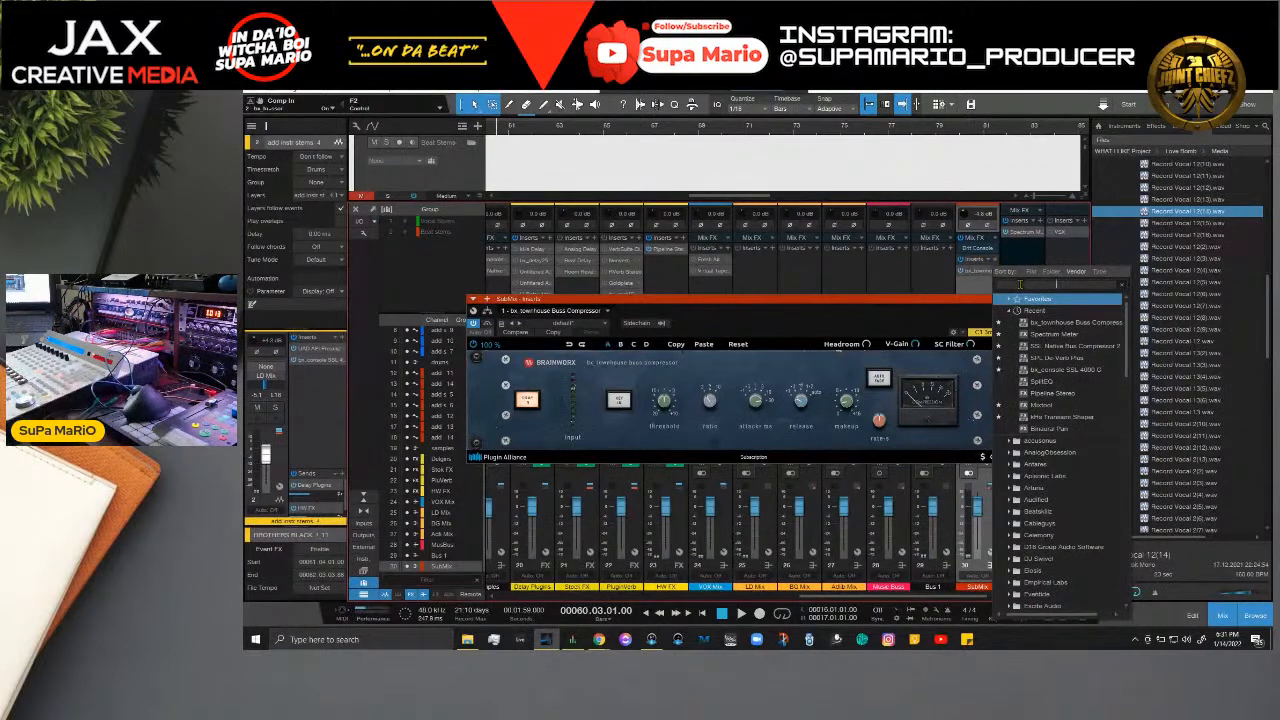
{"action": "type", "text": "vcc"}
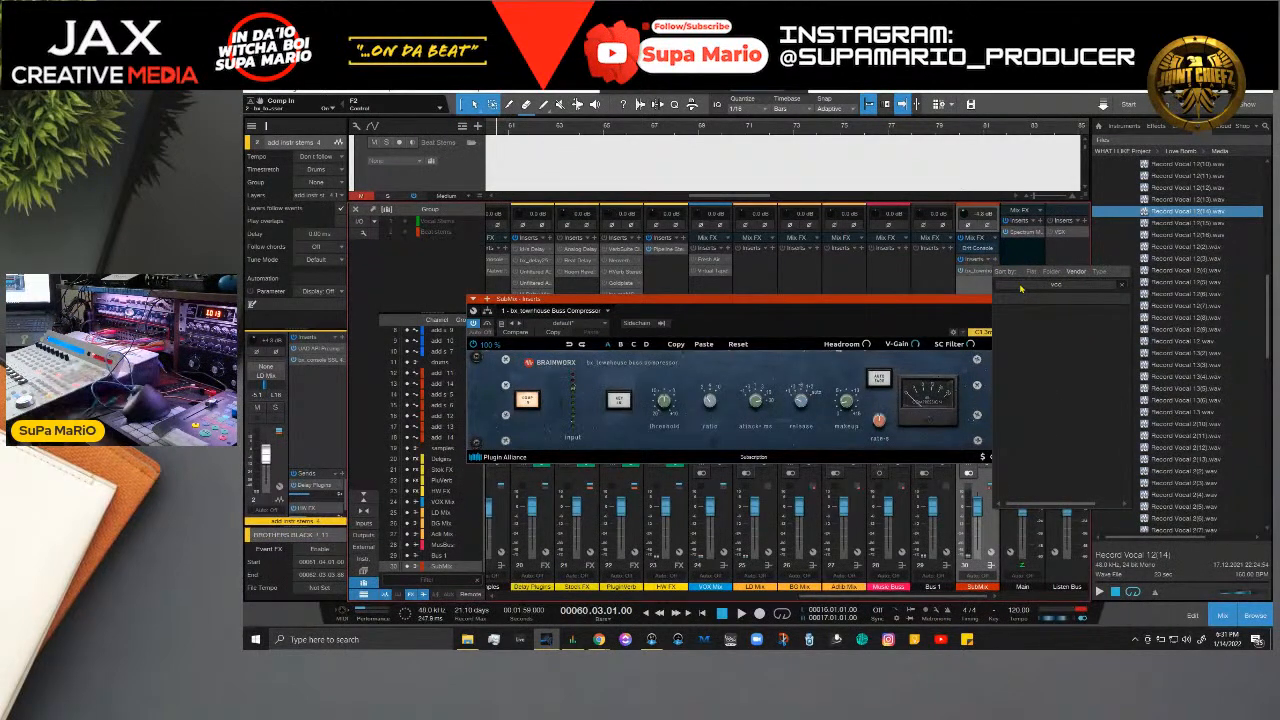
{"action": "type", "text": "slate"}
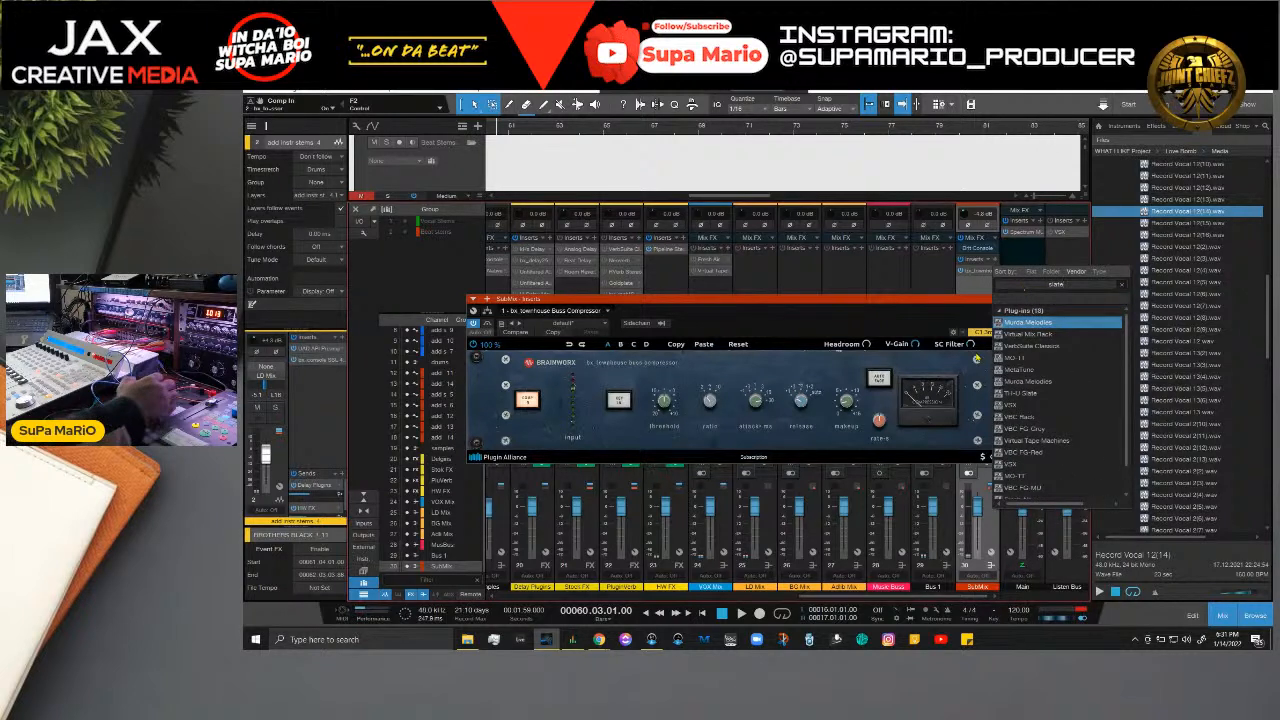
{"action": "left_click", "coordinate": [1045, 423]}
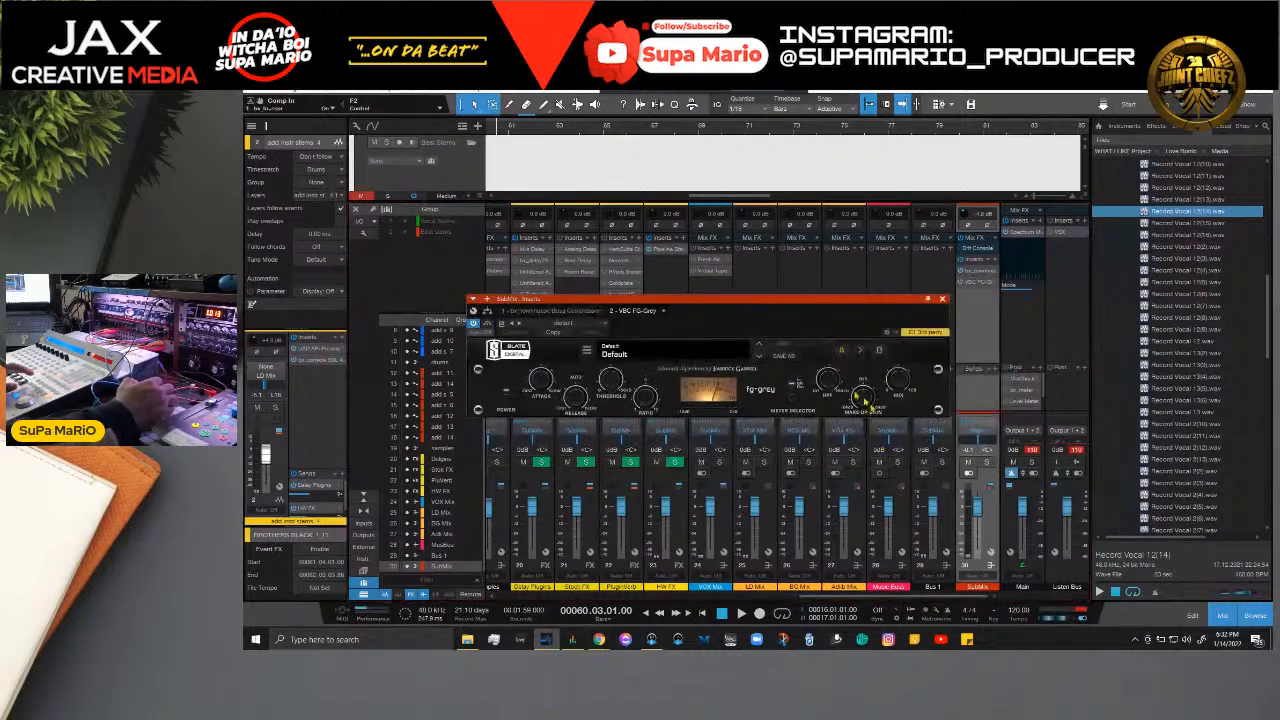
Step: Adjust the VBC FG-Grey's compression controls and make-up gain with the bx_townhouse Buss Compressor as reference, and audition it during playback
{"action": "left_click", "coordinate": [578, 310]}
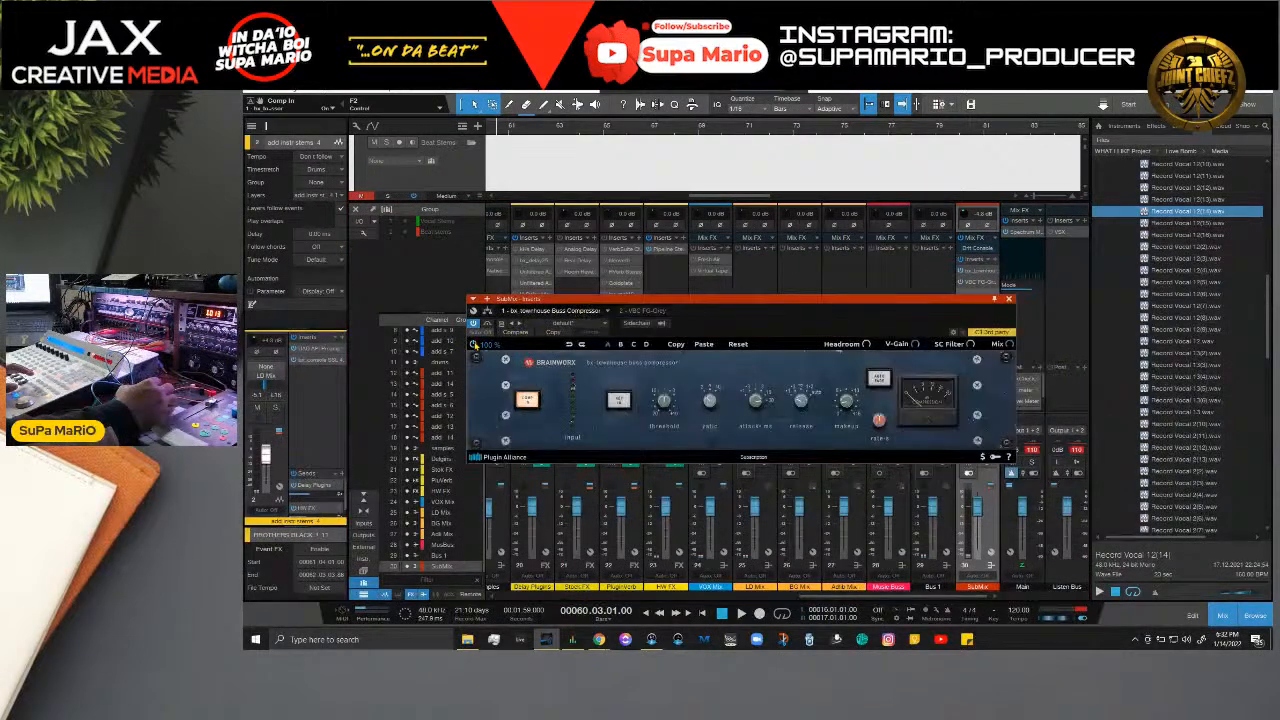
{"action": "left_click", "coordinate": [634, 313]}
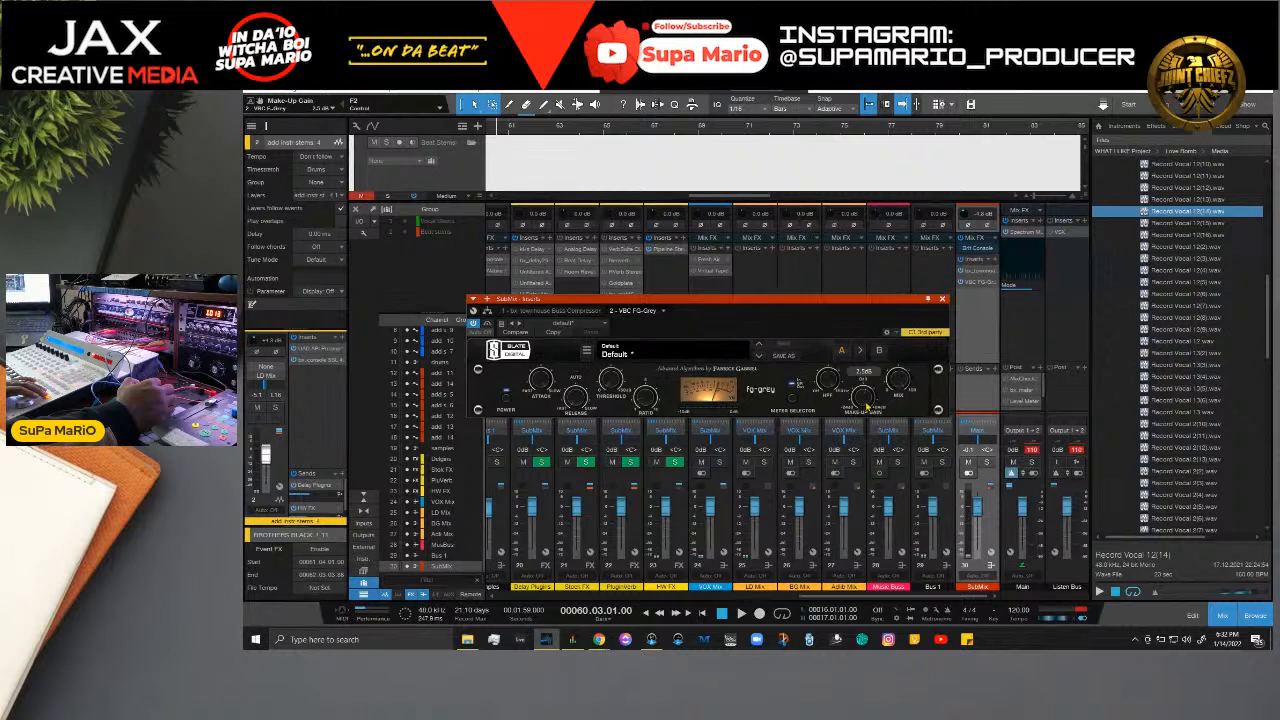
{"action": "key", "text": "space"}
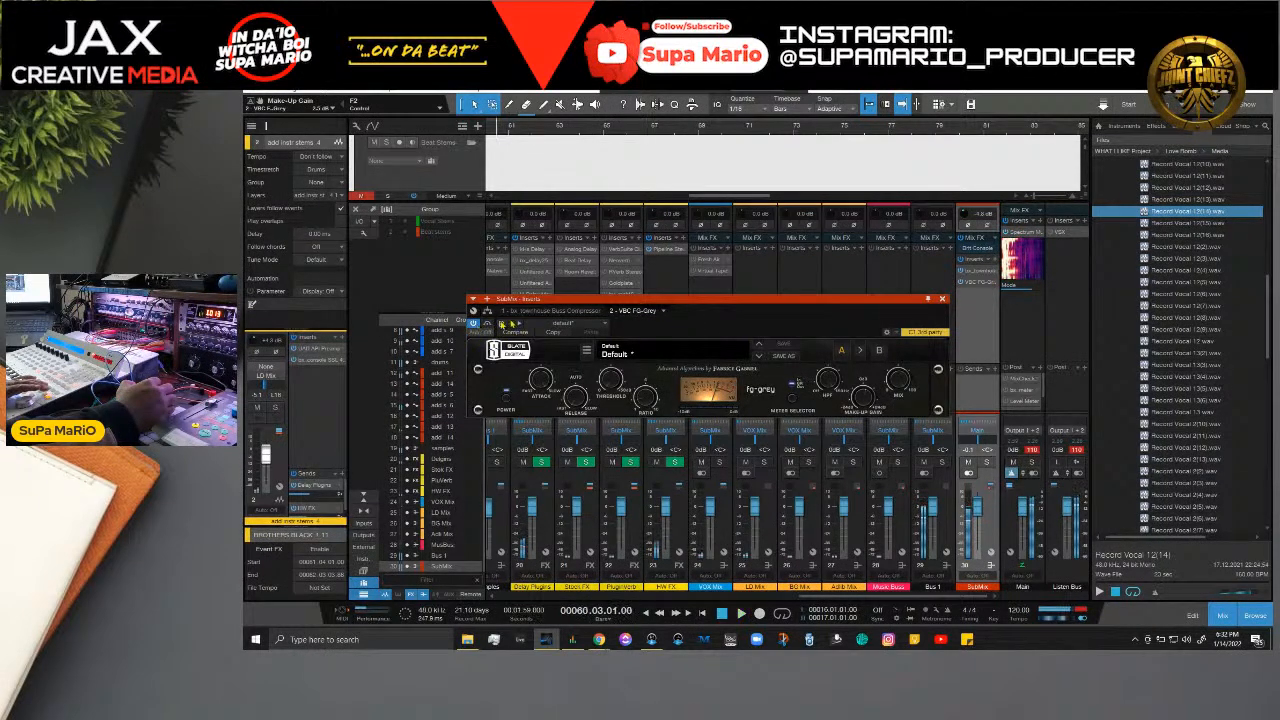
Step: Toggle the bx_townhouse Buss Compressor's compression while auditioning the mix, and compare it with the VBC FG-Grey on SubMix
{"action": "left_click", "coordinate": [530, 311]}
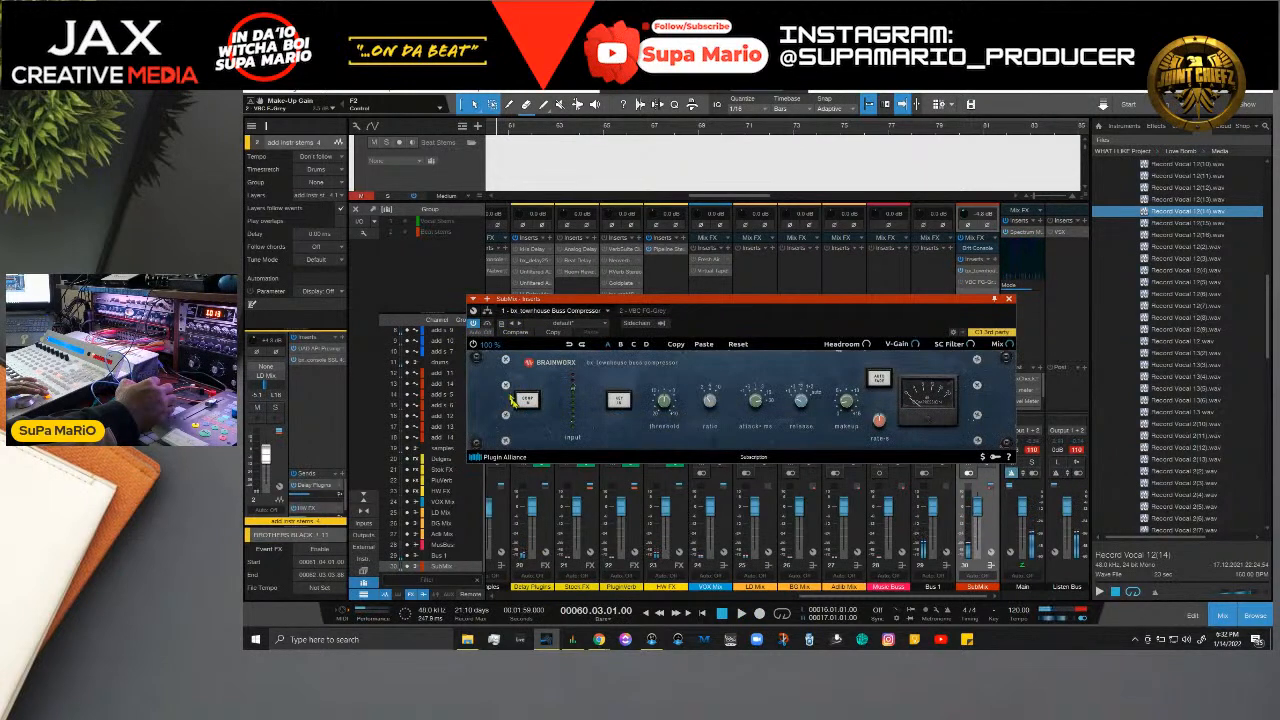
{"action": "left_click", "coordinate": [518, 399]}
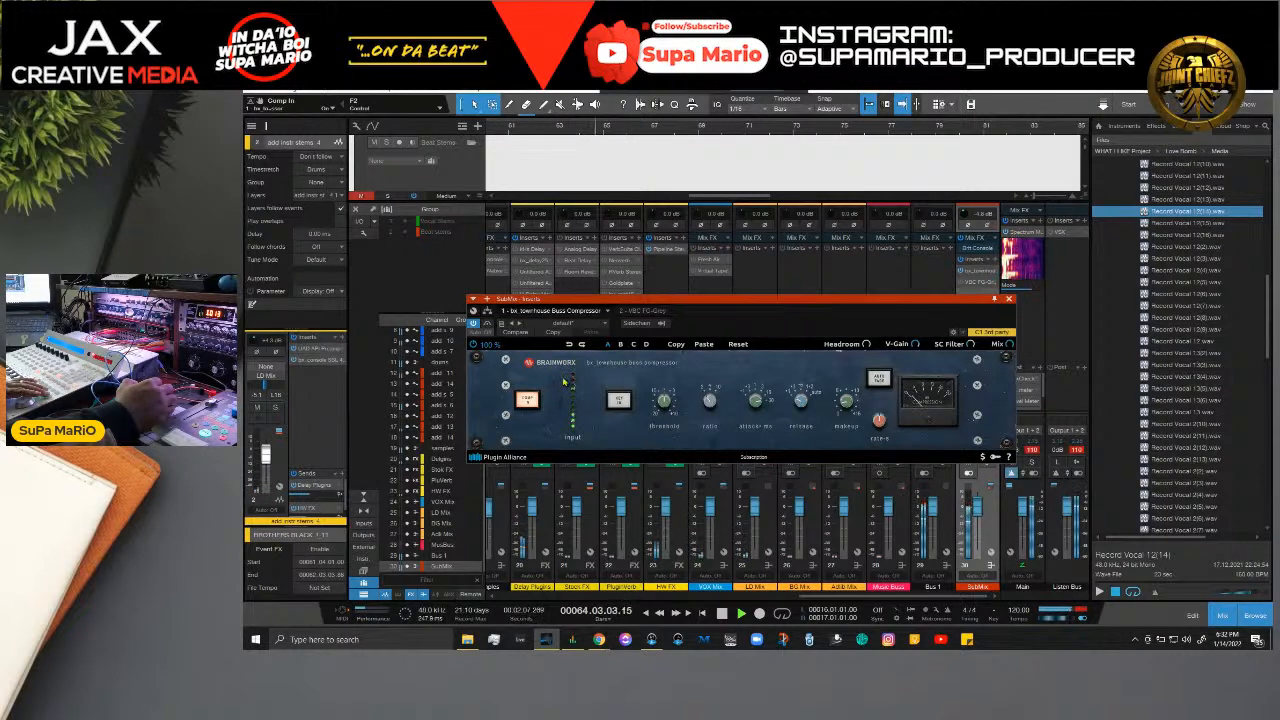
{"action": "key", "text": "space"}
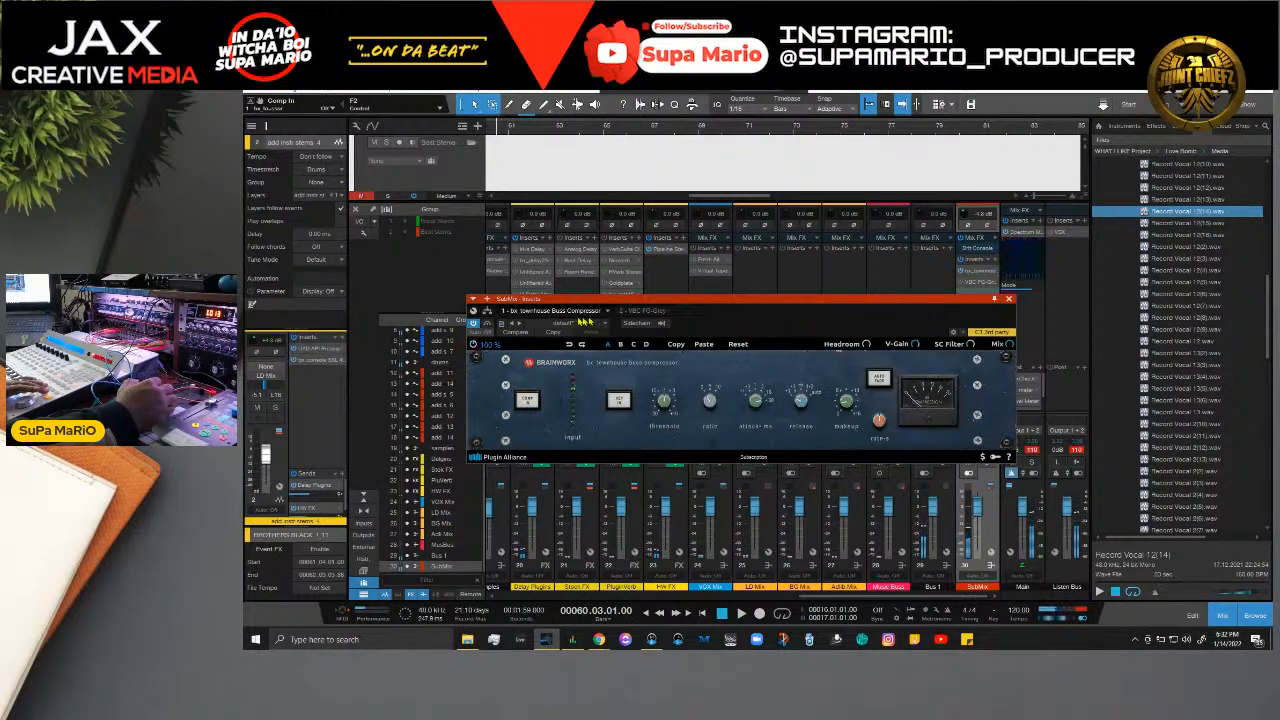
{"action": "left_click", "coordinate": [636, 311]}
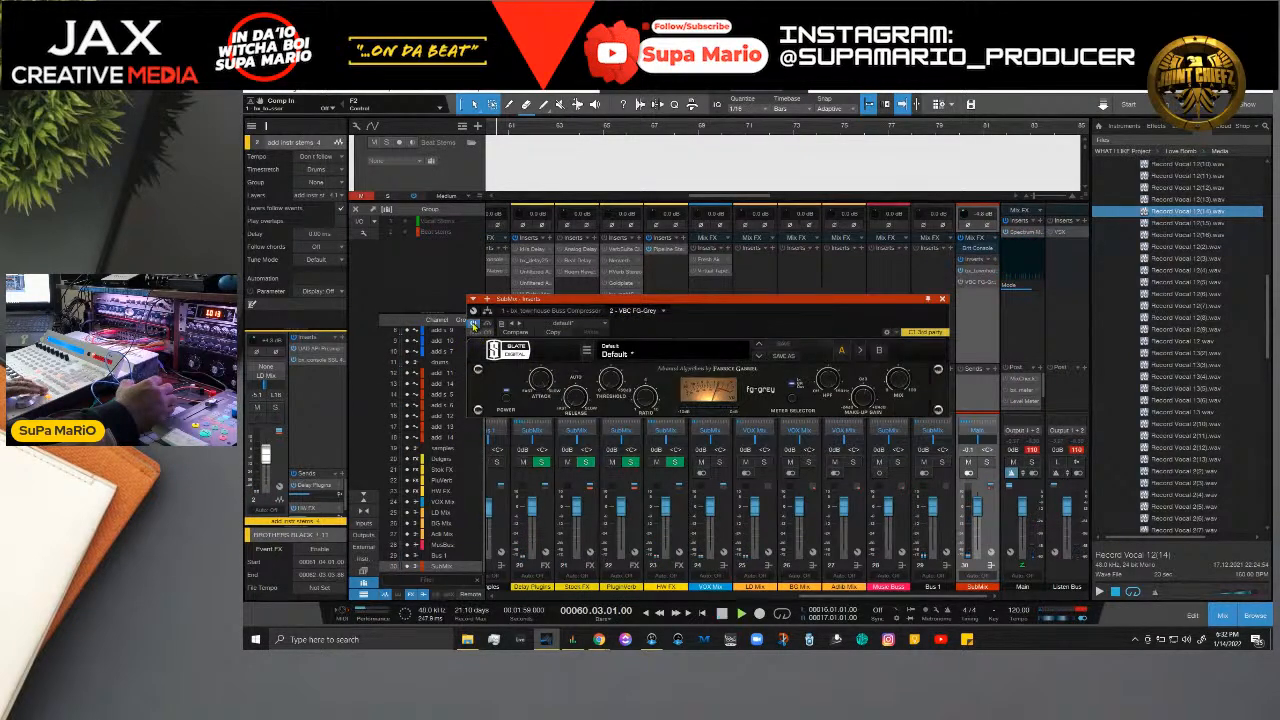
{"action": "key", "text": "space"}
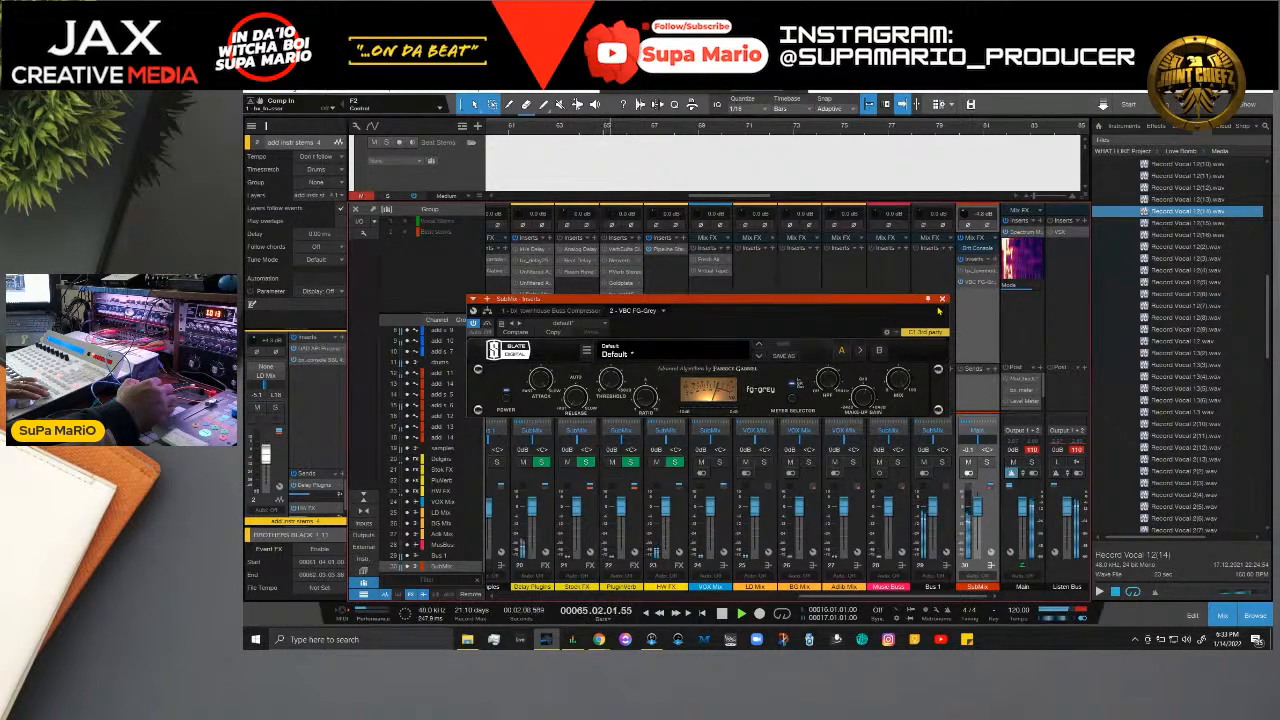
{"action": "key", "text": "space"}
{"action": "mouse_move", "coordinate": [913, 299]}
{"action": "left_mouse_down"}
{"action": "mouse_move", "coordinate": [947, 280]}
{"action": "mouse_move", "coordinate": [915, 326]}
{"action": "mouse_move", "coordinate": [845, 325]}
{"action": "mouse_move", "coordinate": [910, 312]}
{"action": "left_mouse_up"}
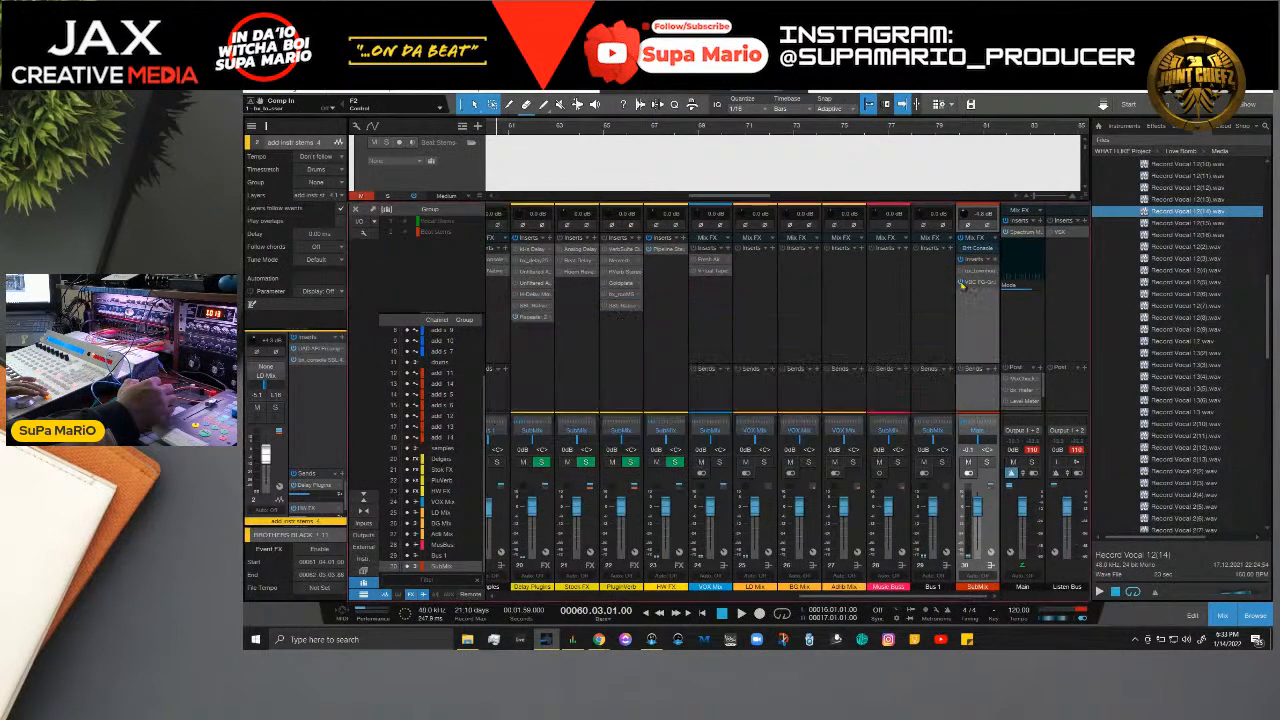
Step: Swap which of the two SubMix bus compressors is active and replay the same passage to compare them
{"action": "left_click", "coordinate": [968, 307]}
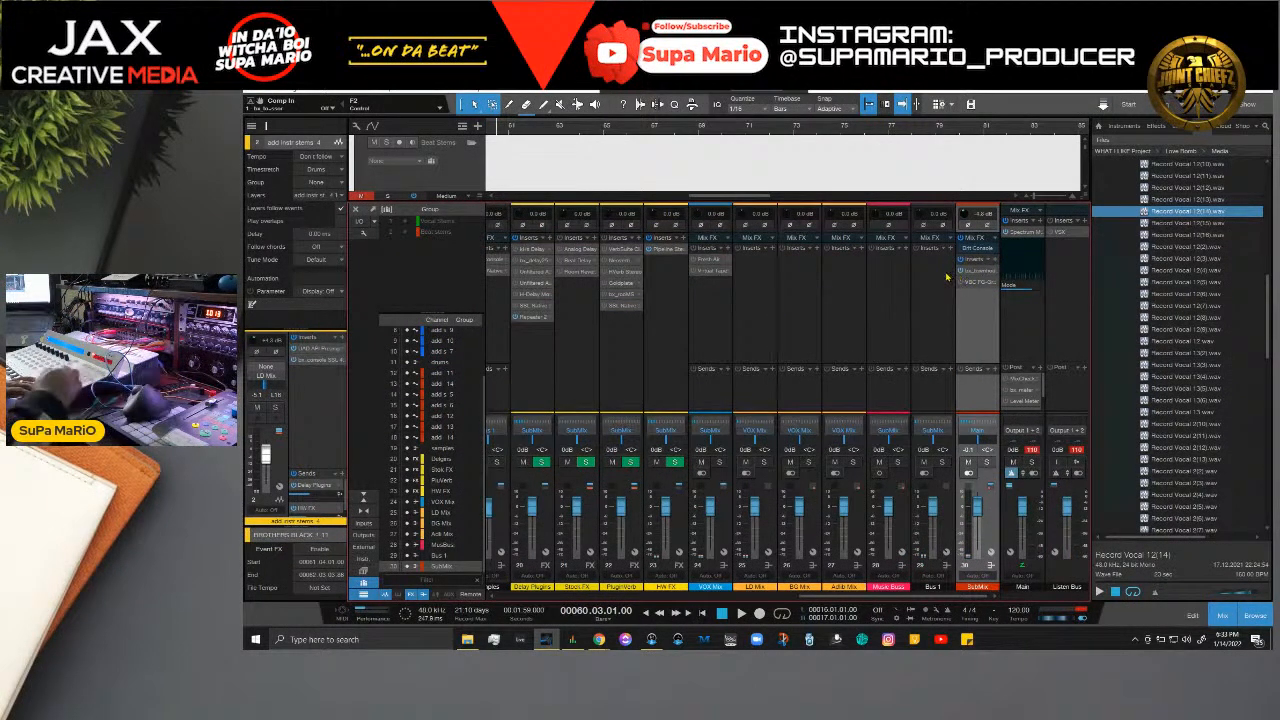
{"action": "key", "text": "space"}
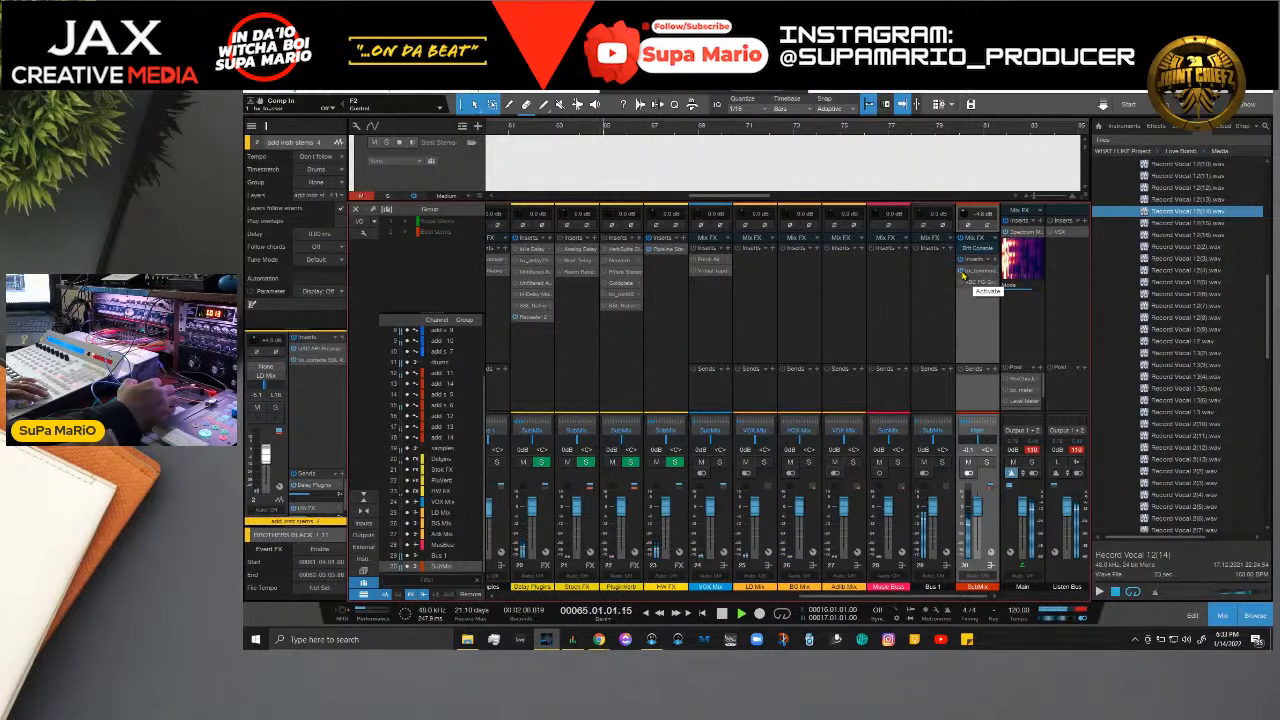
{"action": "key", "text": "space"}
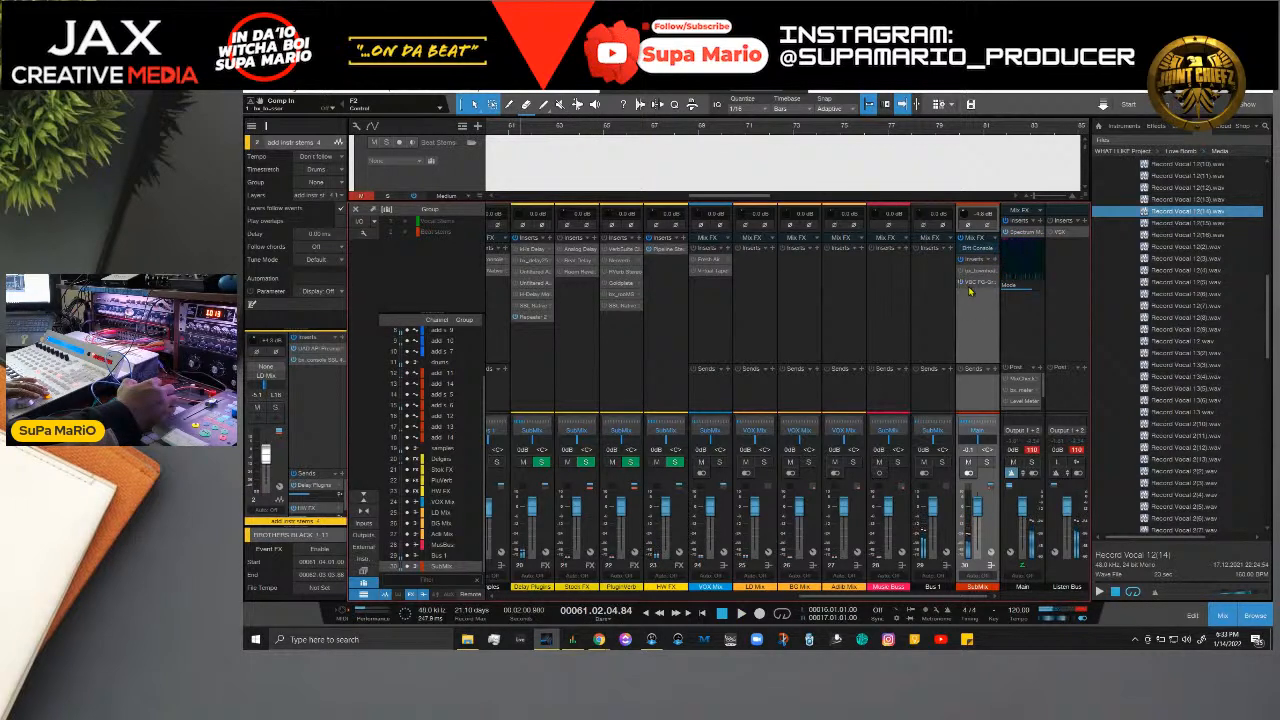
{"action": "key", "text": "space"}
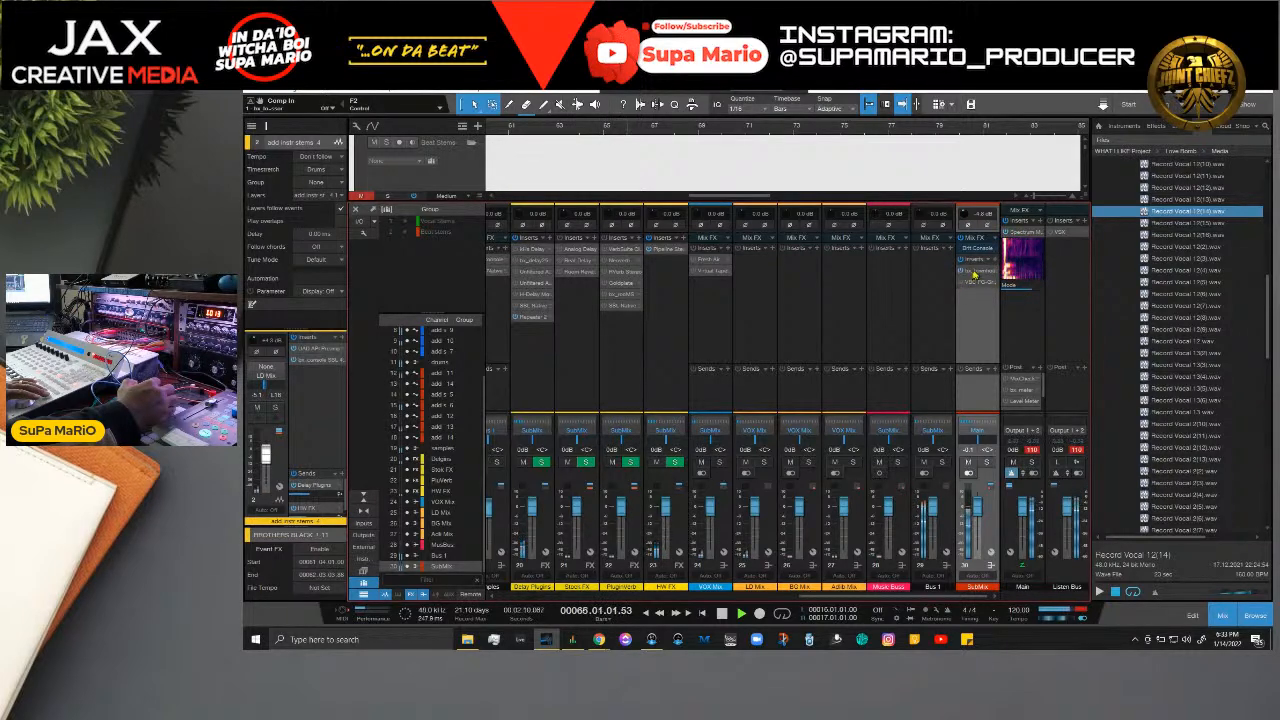
Step: Engage the bx_townhouse Buss Compressor's compression and alternate between it and the VBC FG-Grey during playback
{"action": "left_click", "coordinate": [976, 271]}
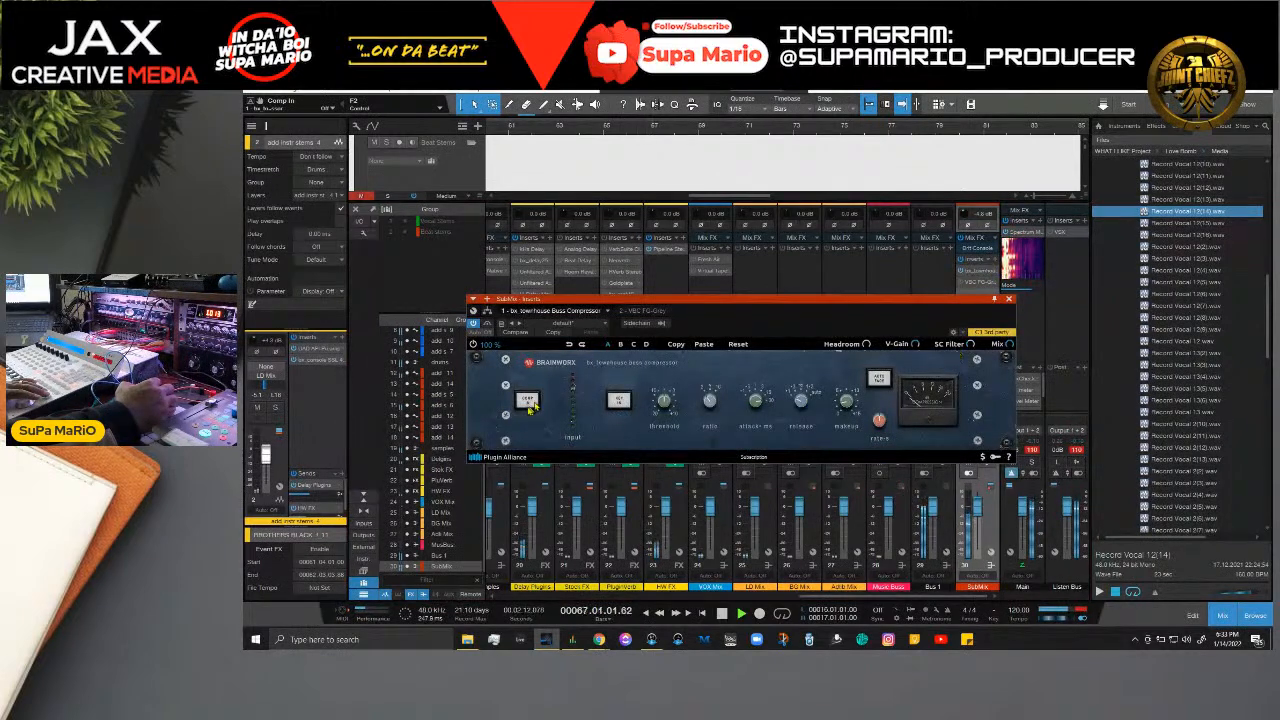
{"action": "left_click", "coordinate": [474, 345]}
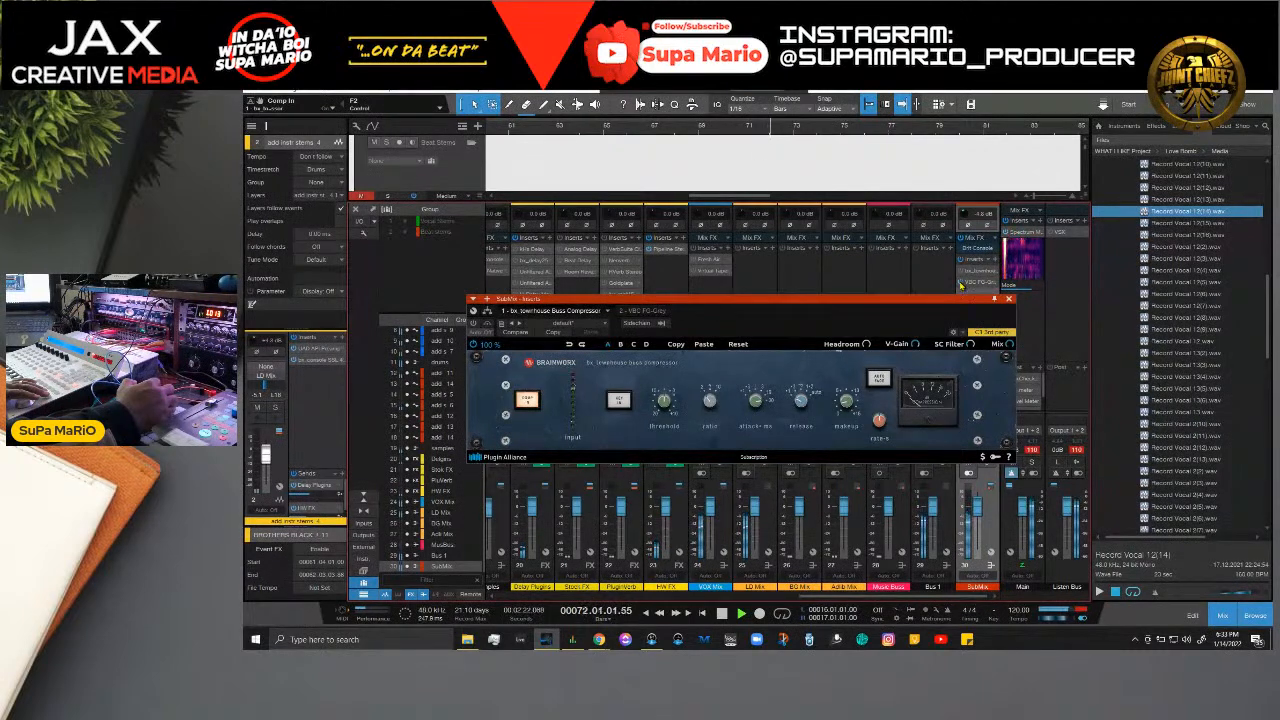
{"action": "left_click", "coordinate": [670, 313]}
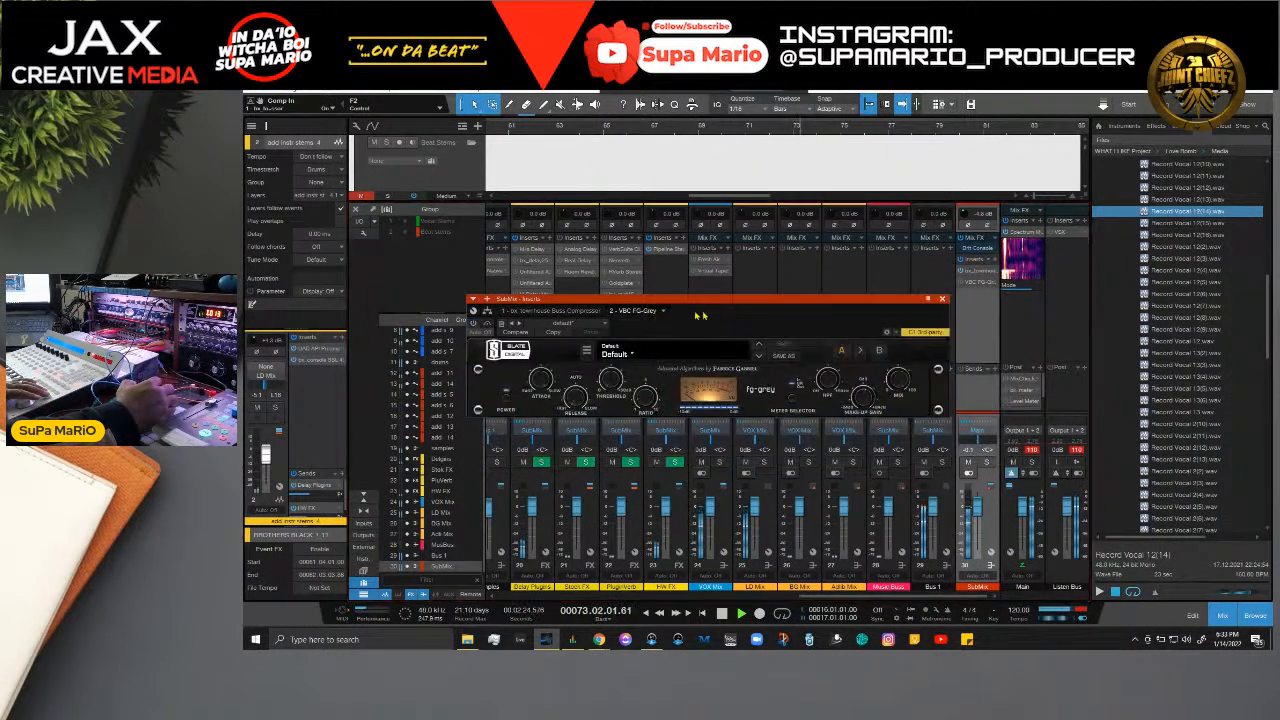
{"action": "left_click", "coordinate": [576, 318]}
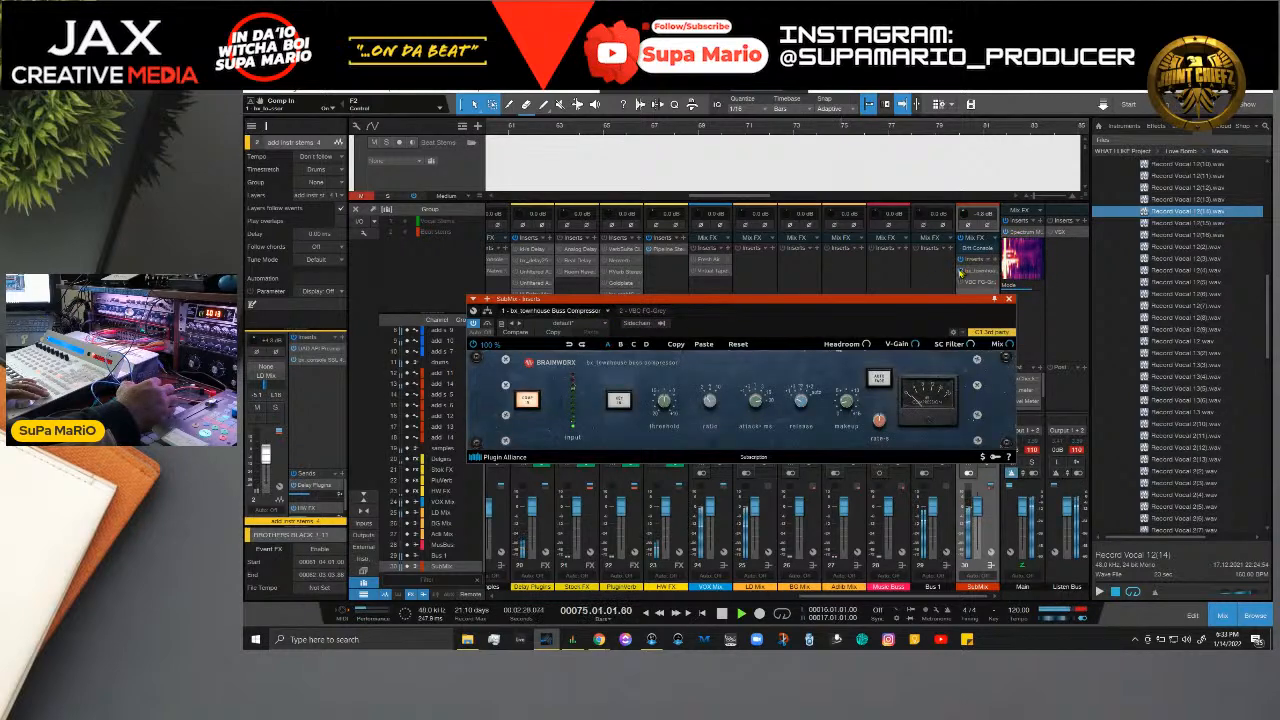
{"action": "left_click", "coordinate": [640, 310]}
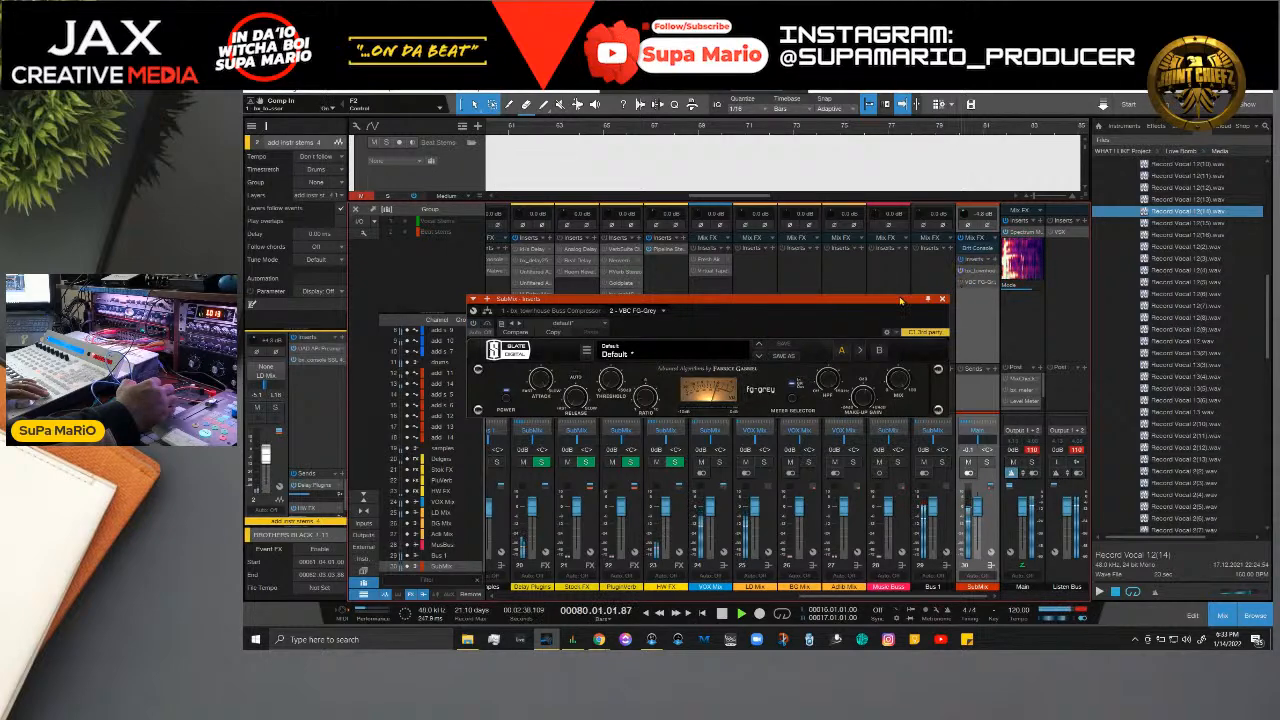
{"action": "left_click", "coordinate": [540, 311]}
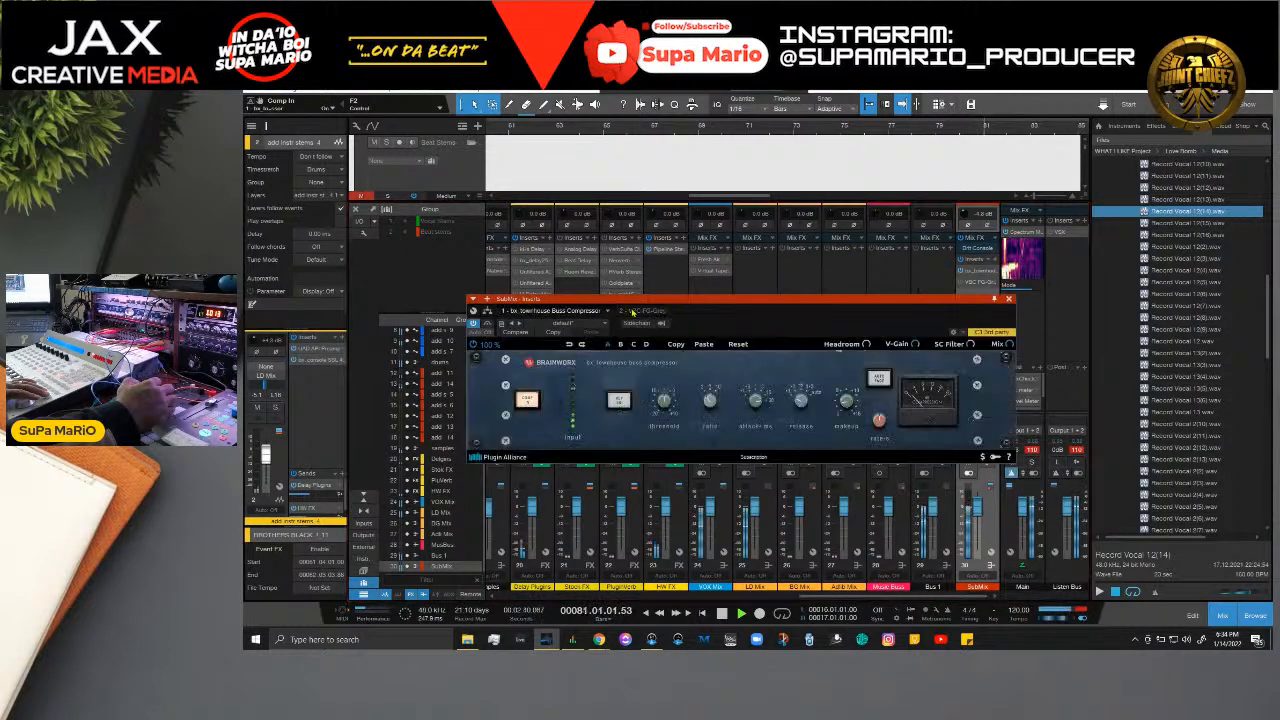
Step: Move the plug-in window clear of the SubMix inserts, compare both compressors once more, and close the window
{"action": "left_click_drag", "start_coordinate": [681, 300], "coordinate": [598, 159]}
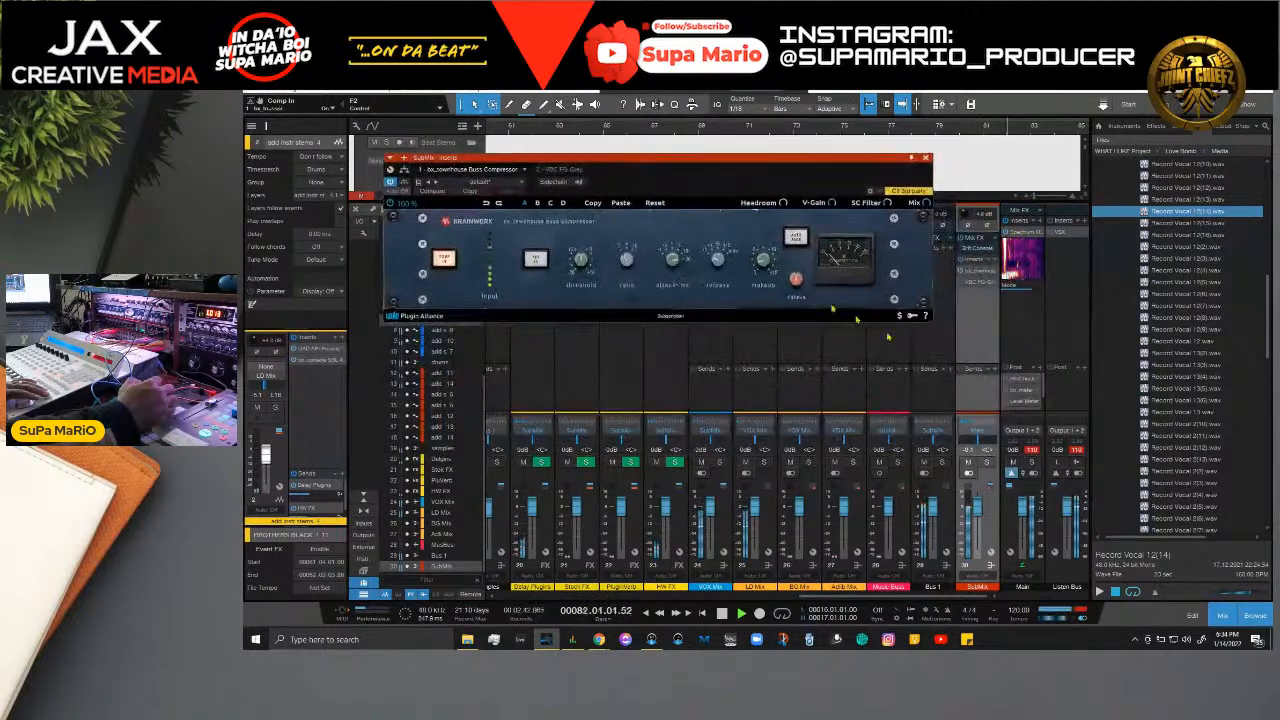
{"action": "left_click", "coordinate": [968, 284]}
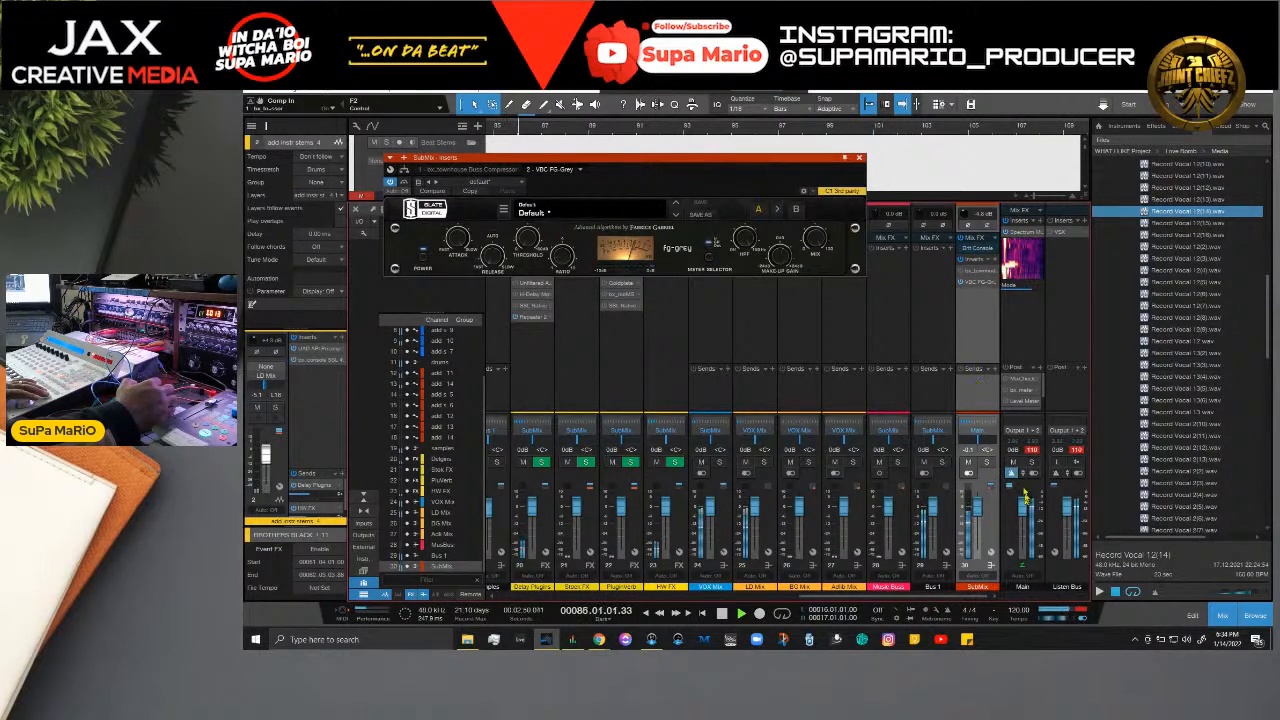
{"action": "left_click", "coordinate": [979, 274]}
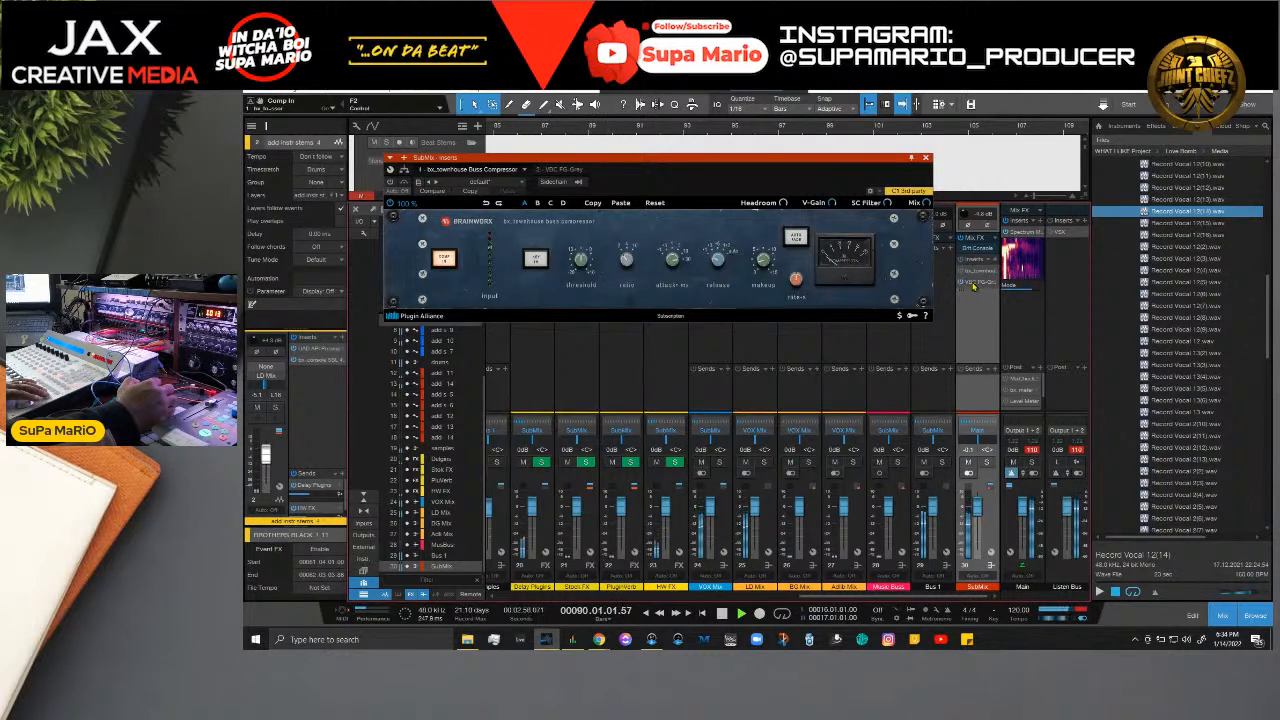
{"action": "left_click", "coordinate": [967, 282]}
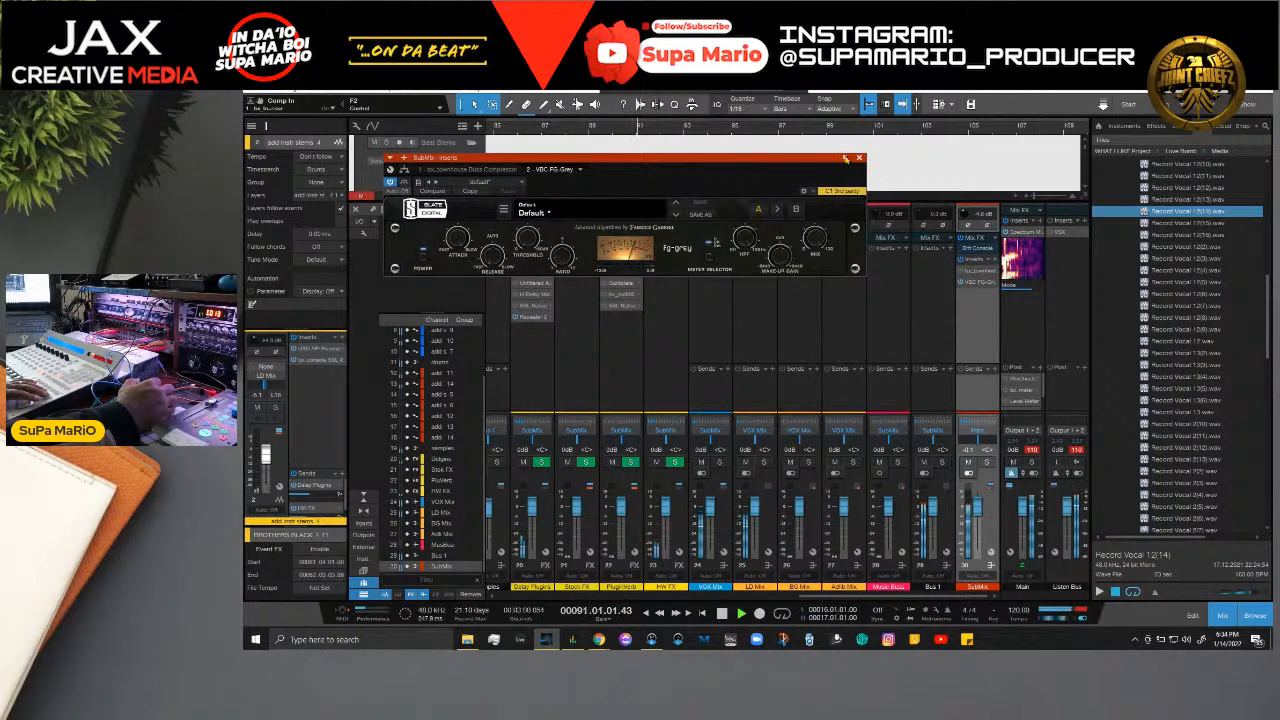
{"action": "left_click", "coordinate": [858, 157]}
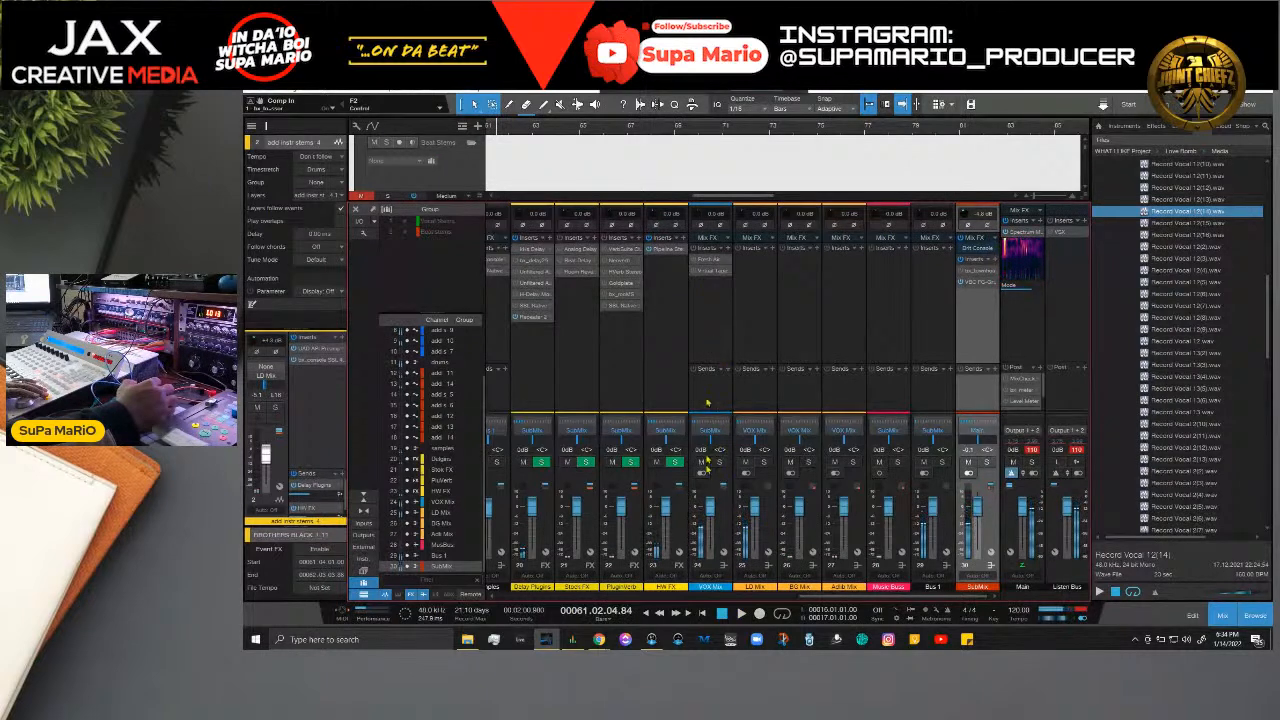
Step: Remove the bx_townhouse Buss Compressor from SubMix, keeping the VBC FG-Grey, and select the VOX Mix channel while playing the mix
{"action": "left_click", "coordinate": [996, 272]}
{"action": "left_click", "coordinate": [1025, 400]}
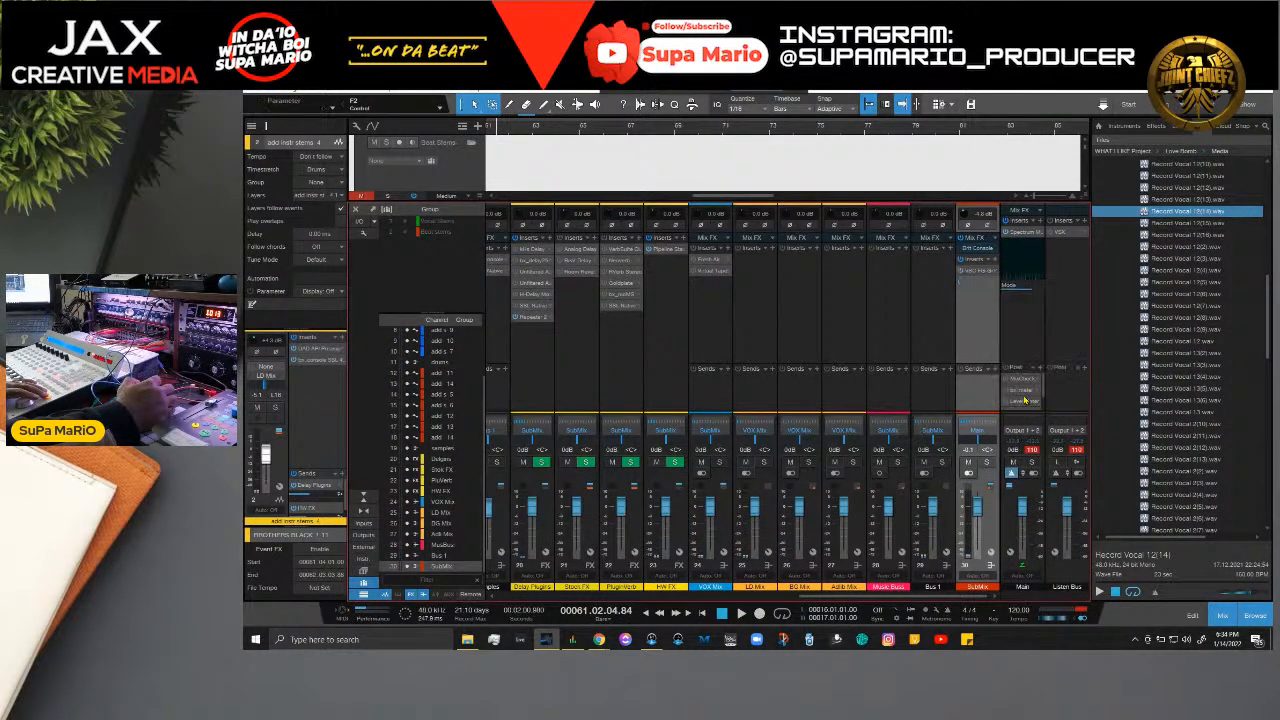
{"action": "left_click", "coordinate": [731, 521]}
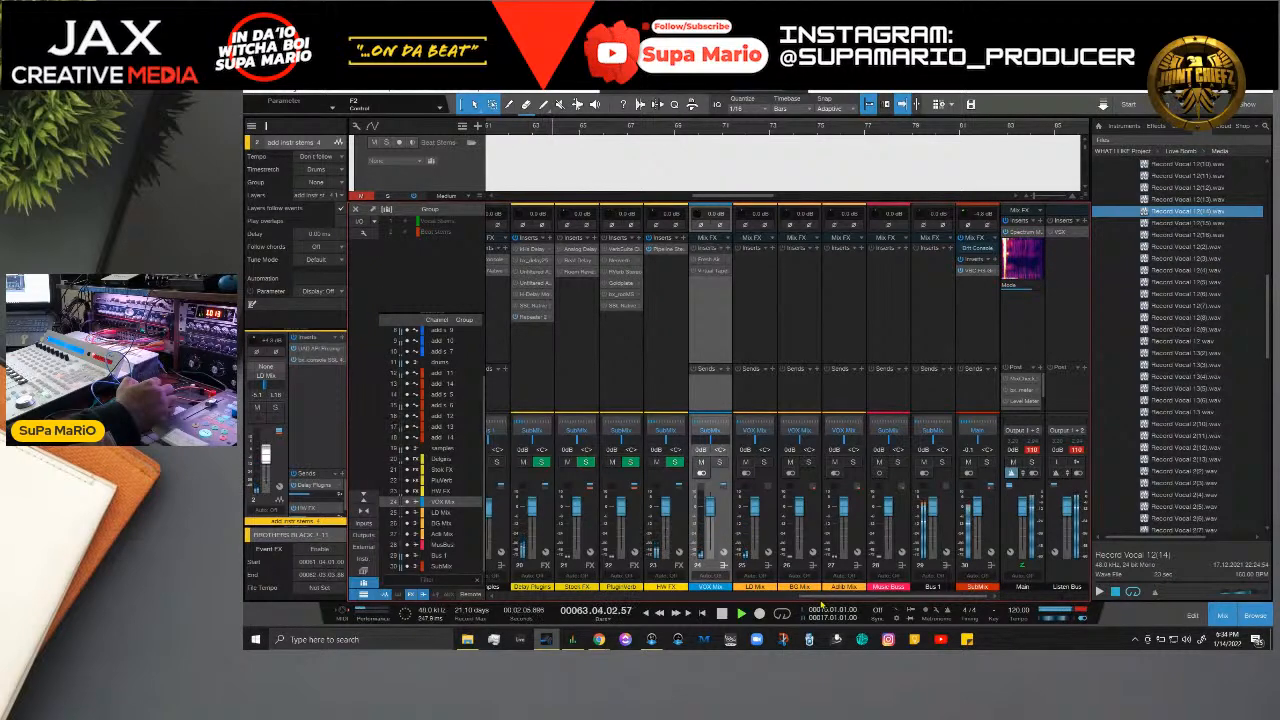
Step: Select SubMix, check the VBC FG-Grey during playback, and adjust the SubMix input gain
{"action": "left_click_drag", "start_coordinate": [821, 605], "coordinate": [854, 608]}
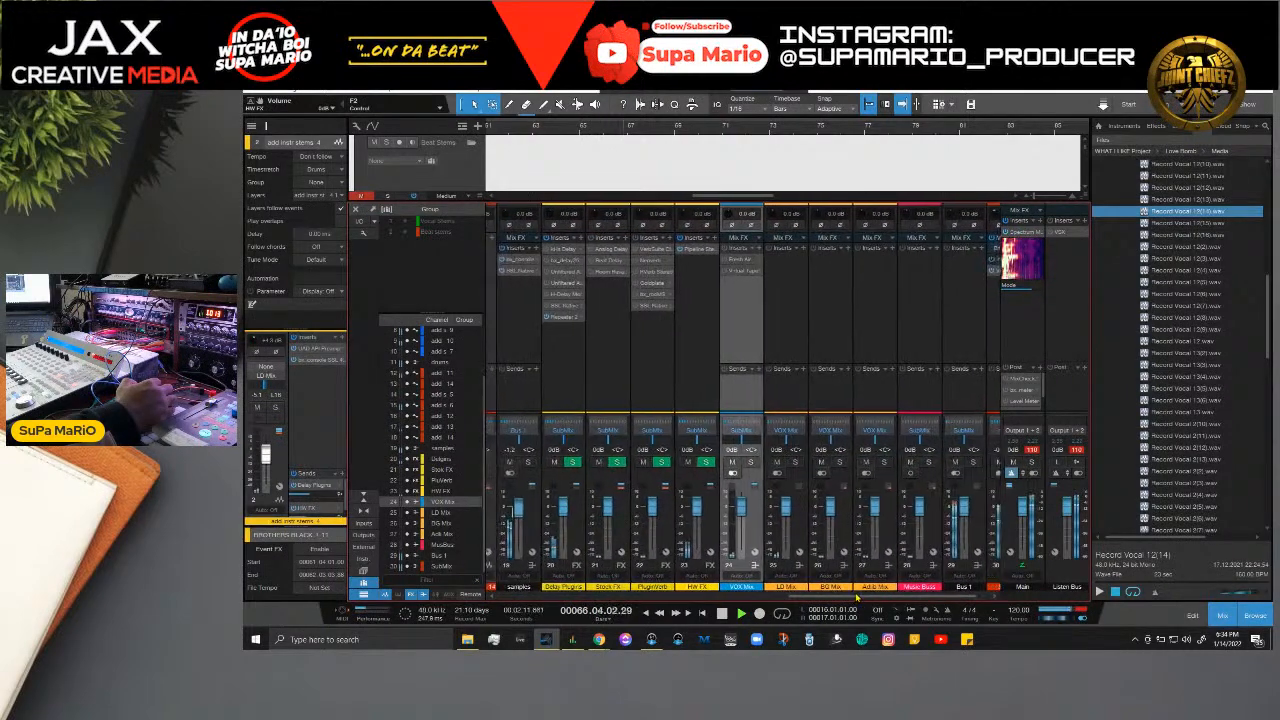
{"action": "left_click", "coordinate": [955, 295]}
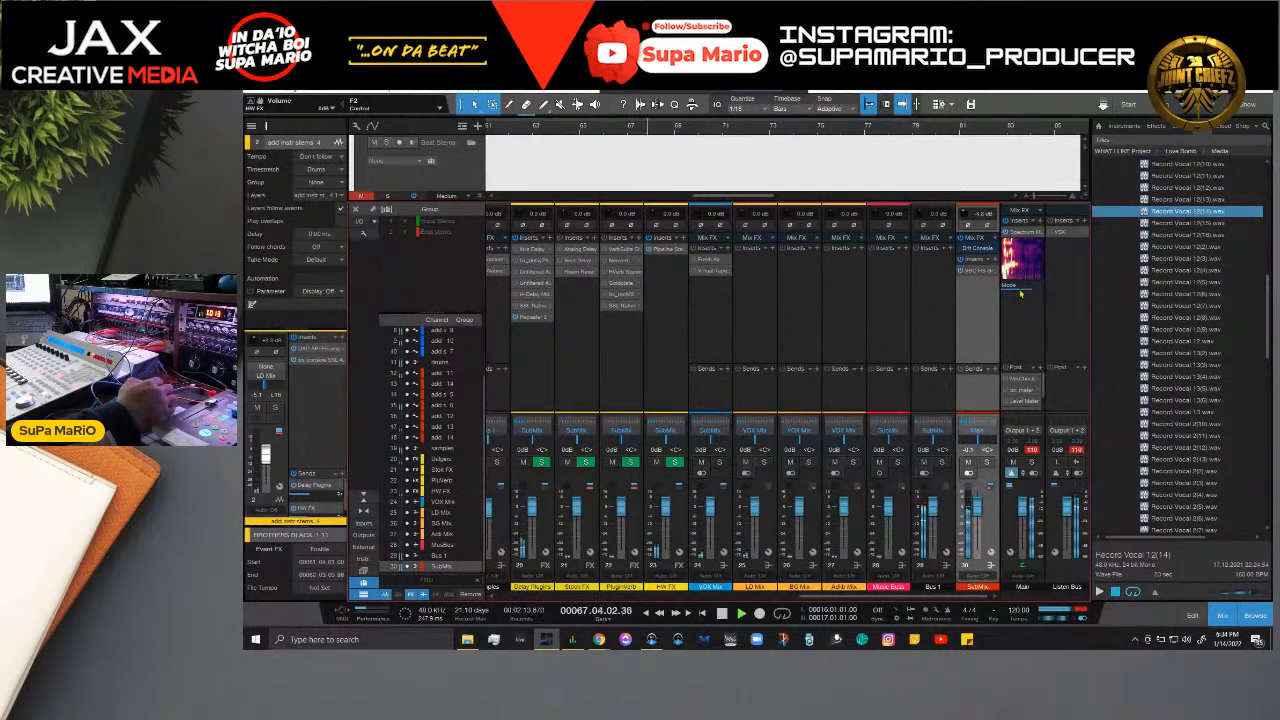
{"action": "left_click", "coordinate": [982, 271]}
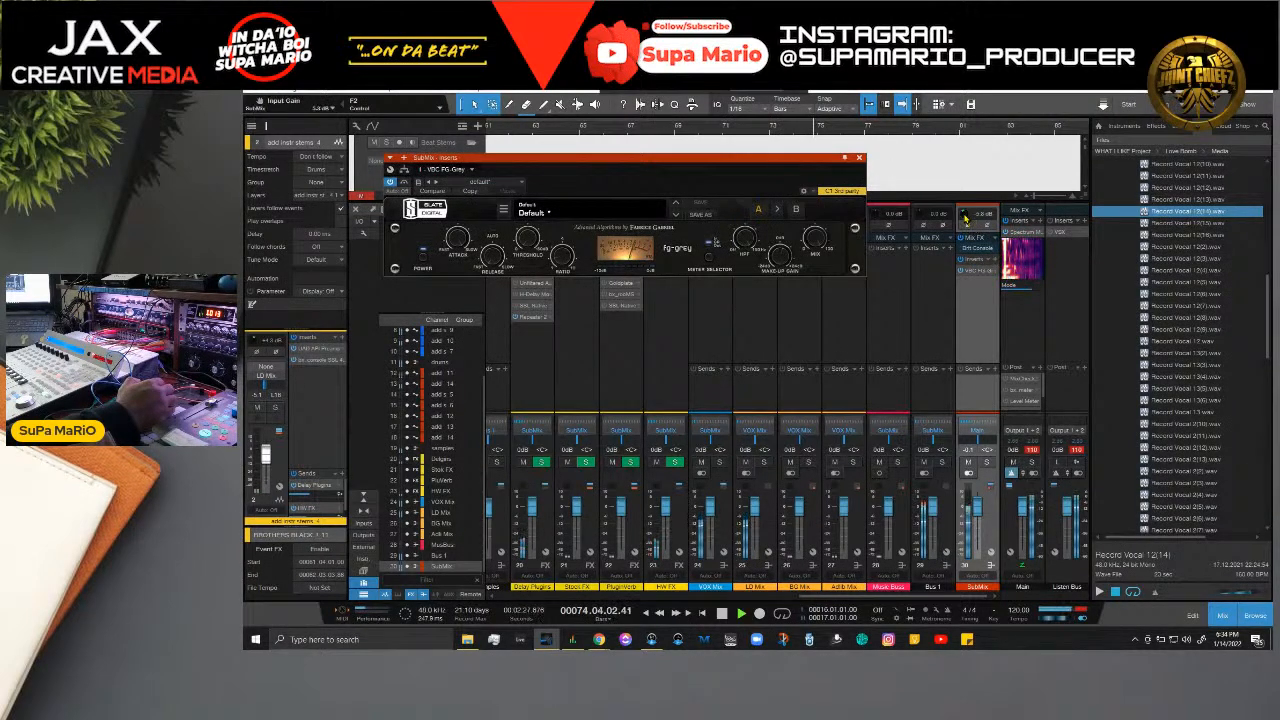
{"action": "left_click", "coordinate": [860, 158]}
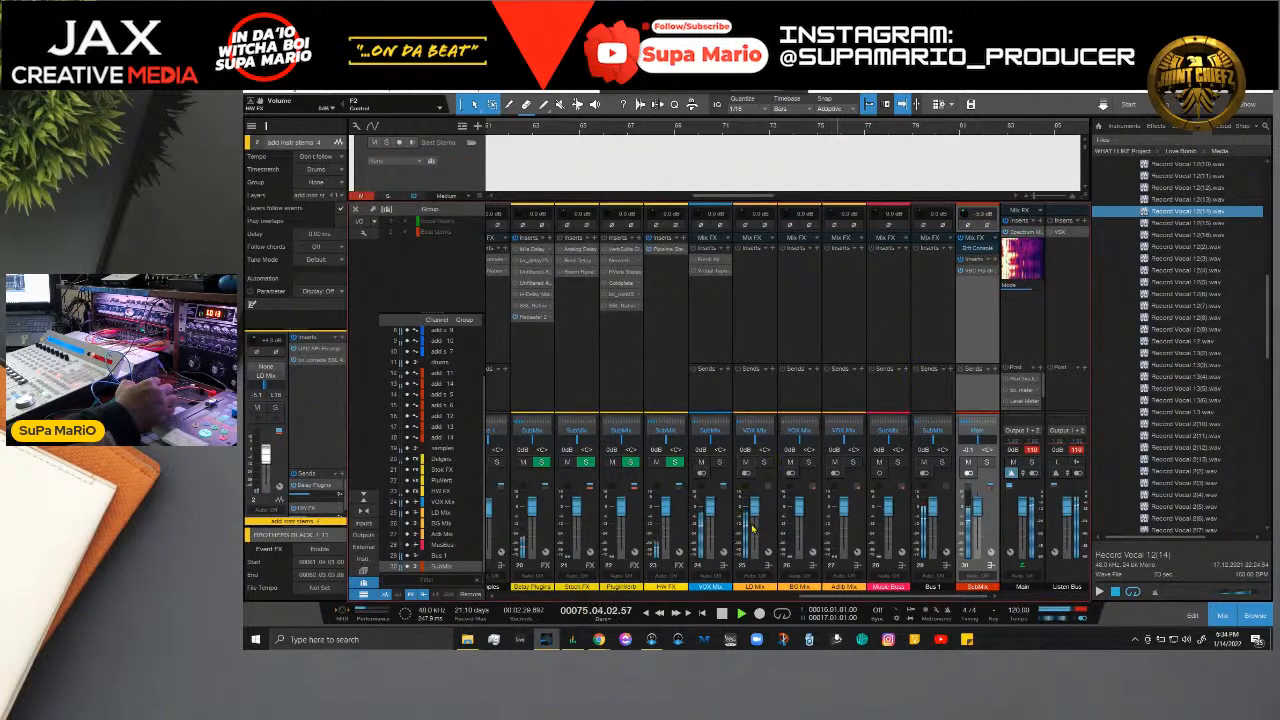
Step: Set the input gain of VOX Mix's Virtual Tape Machines to -2.16 dB and compare the 15 ips and 30 ips tape speeds
{"action": "left_click", "coordinate": [700, 271]}
{"action": "scroll", "coordinate": [653, 221], "scroll_direction": "down", "scroll_amount": 4}
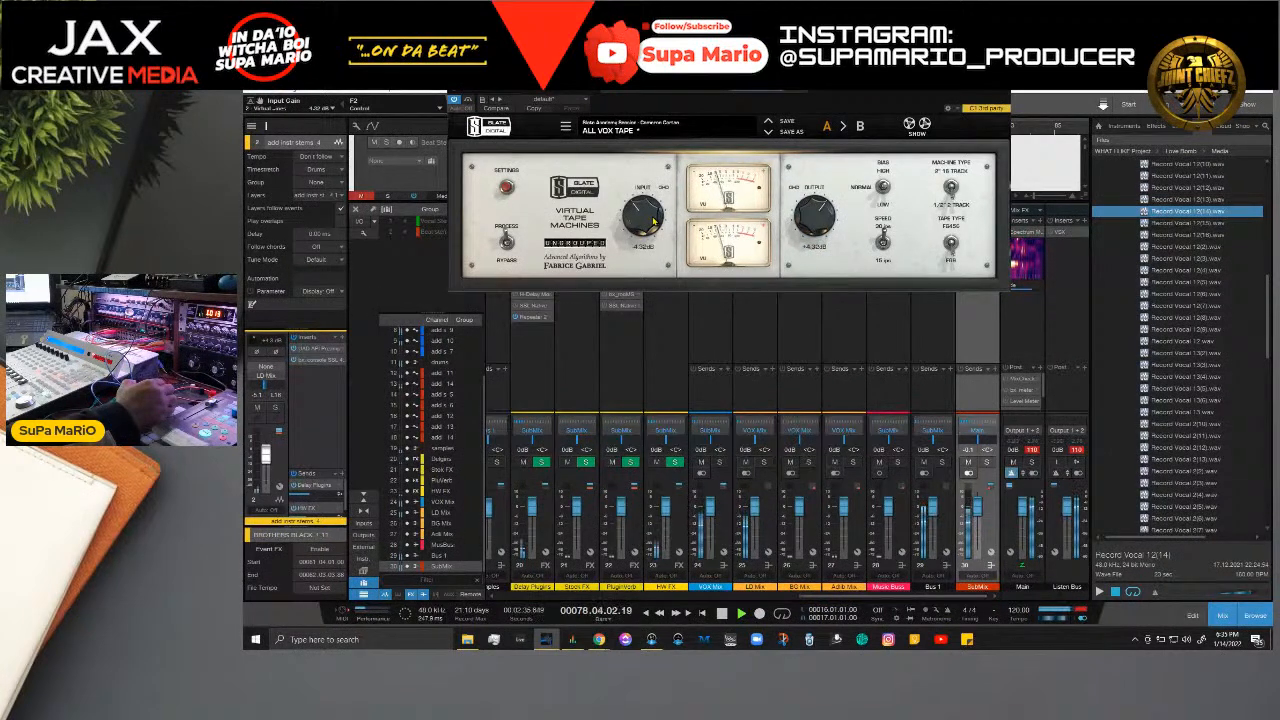
{"action": "scroll", "coordinate": [653, 221], "scroll_direction": "up", "scroll_amount": 2}
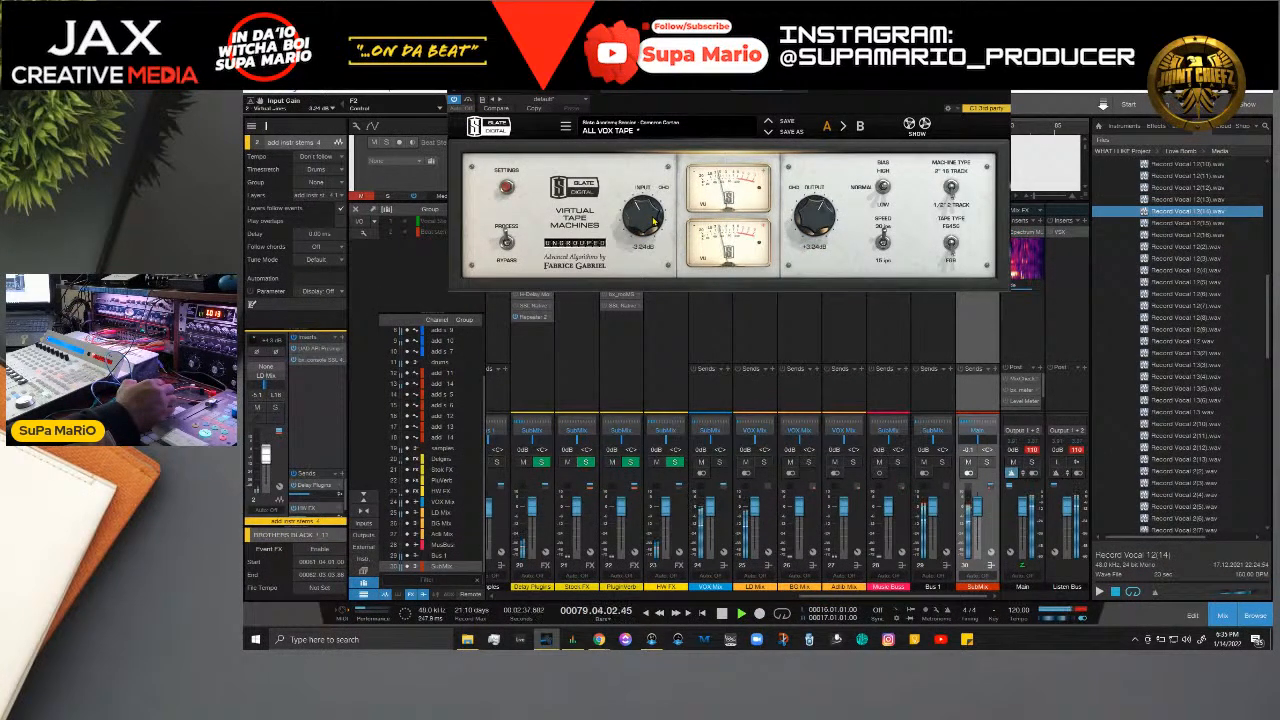
{"action": "scroll", "coordinate": [653, 221], "scroll_direction": "up", "scroll_amount": 4}
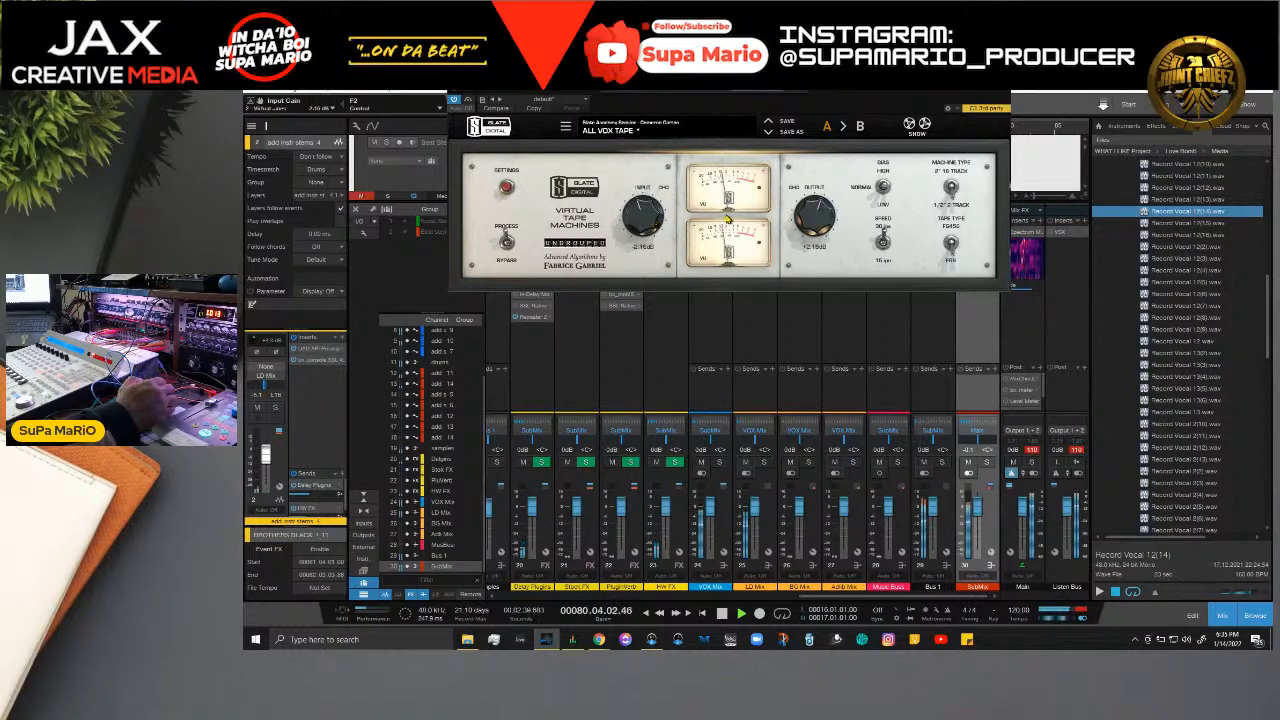
{"action": "left_click", "coordinate": [881, 241]}
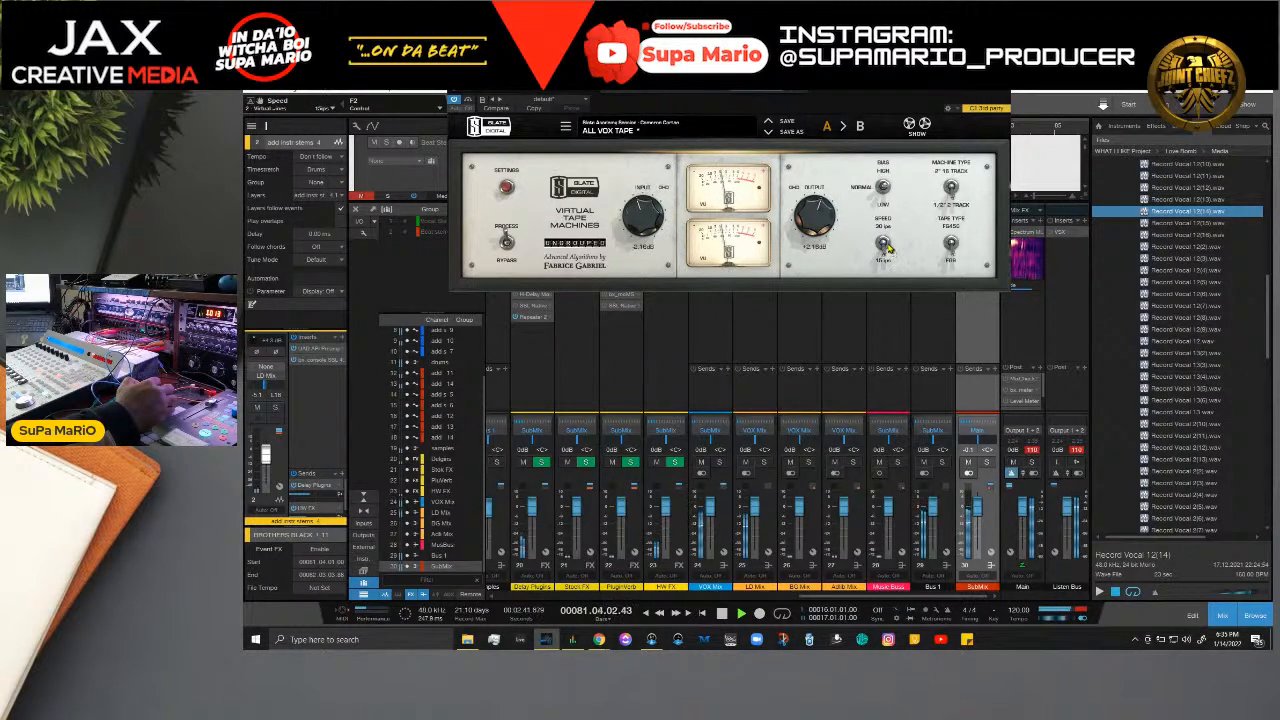
{"action": "left_click", "coordinate": [886, 244]}
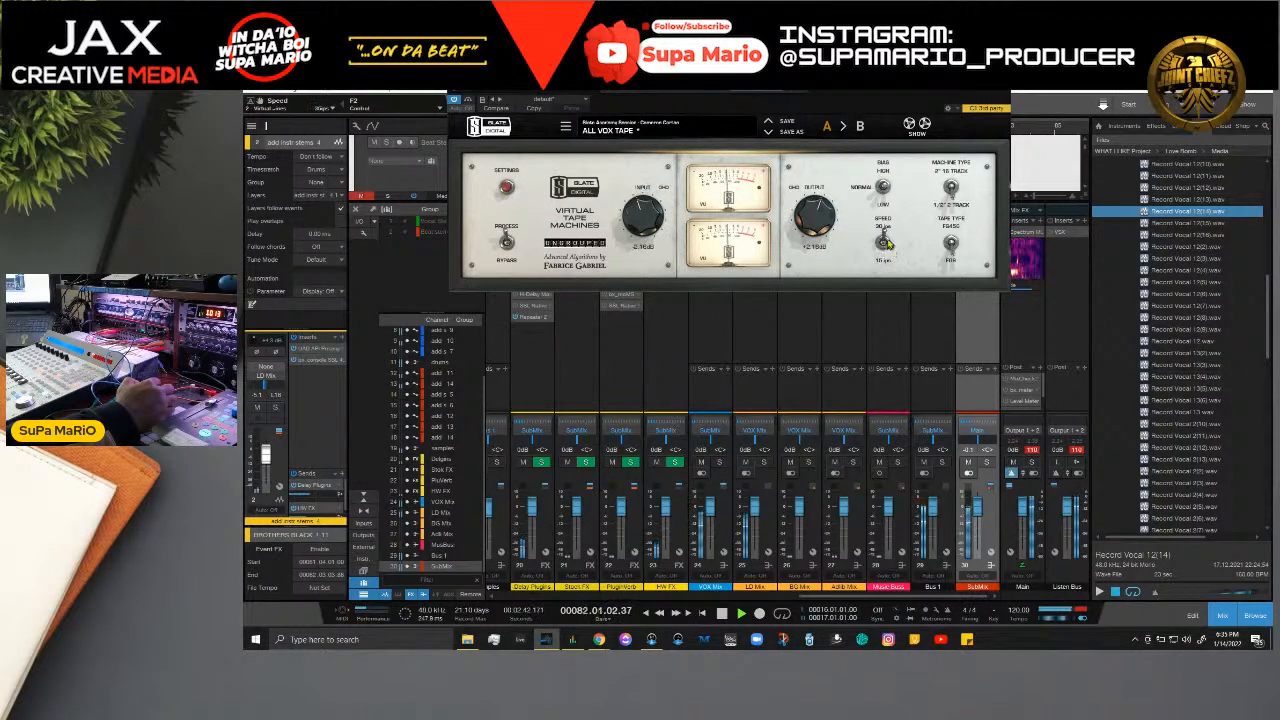
{"action": "left_click", "coordinate": [952, 238]}
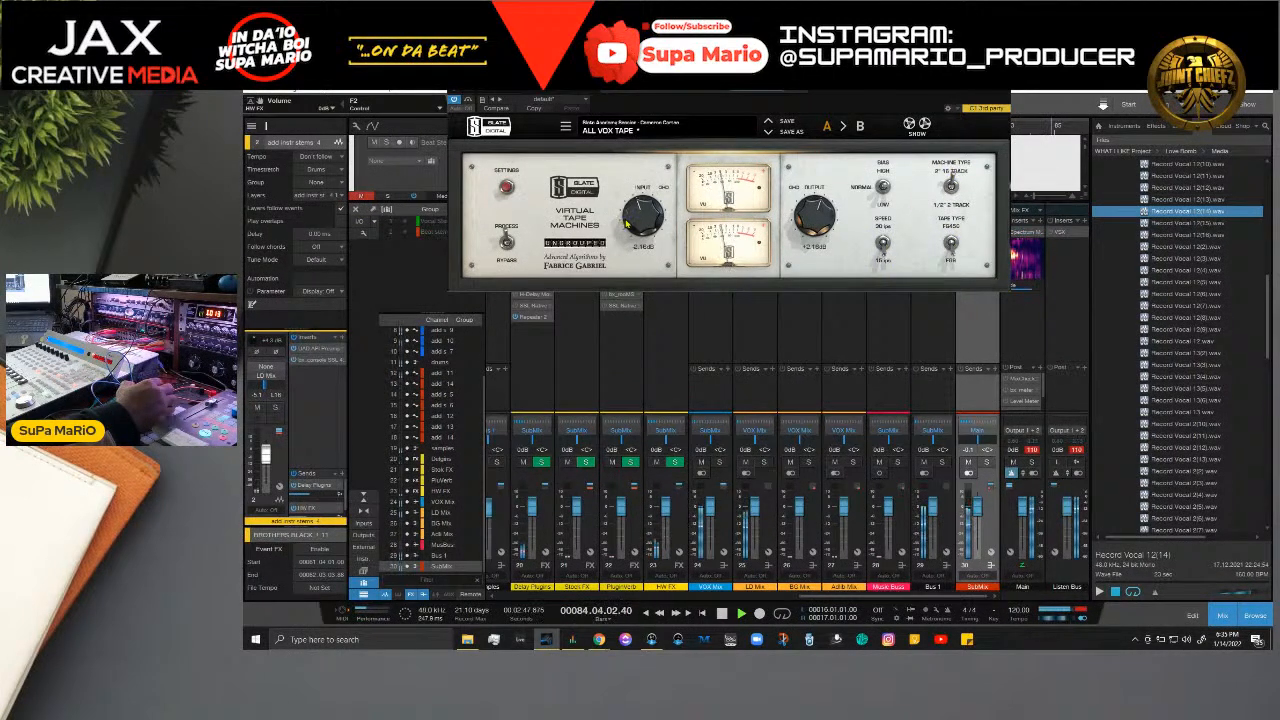
{"action": "left_click", "coordinate": [1002, 86]}
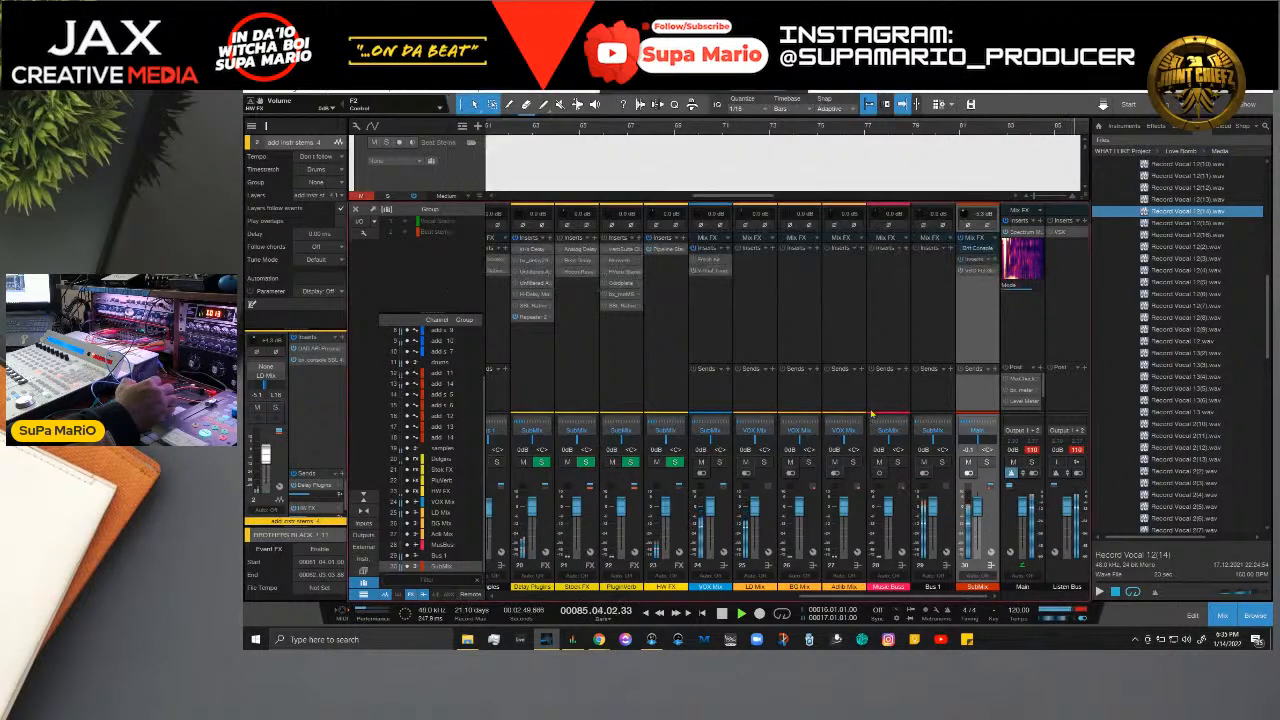
Step: Lower the VOX Mix channel fader to about -1.1 dB
{"action": "left_click", "coordinate": [728, 513]}
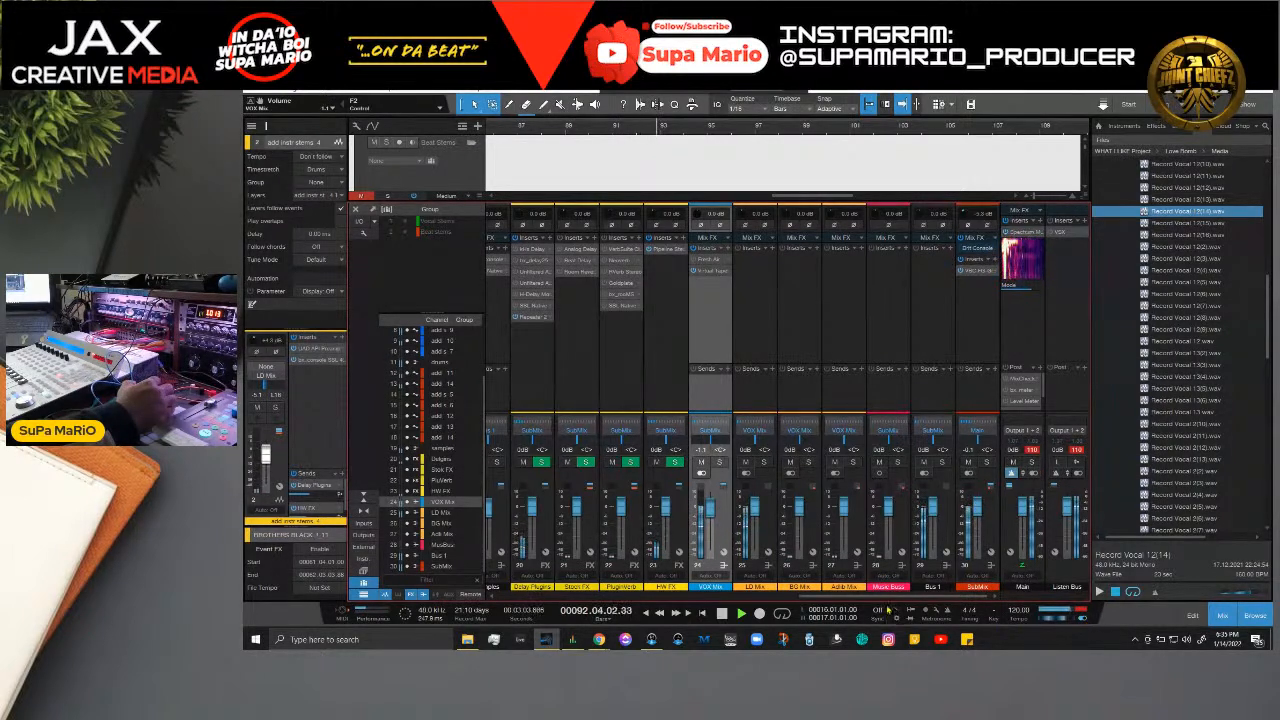
Step: Adjust the HW FX send level on the add instr stems 3 channel and set the arrangement track height to Tiny
{"action": "left_click_drag", "start_coordinate": [887, 597], "coordinate": [565, 617]}
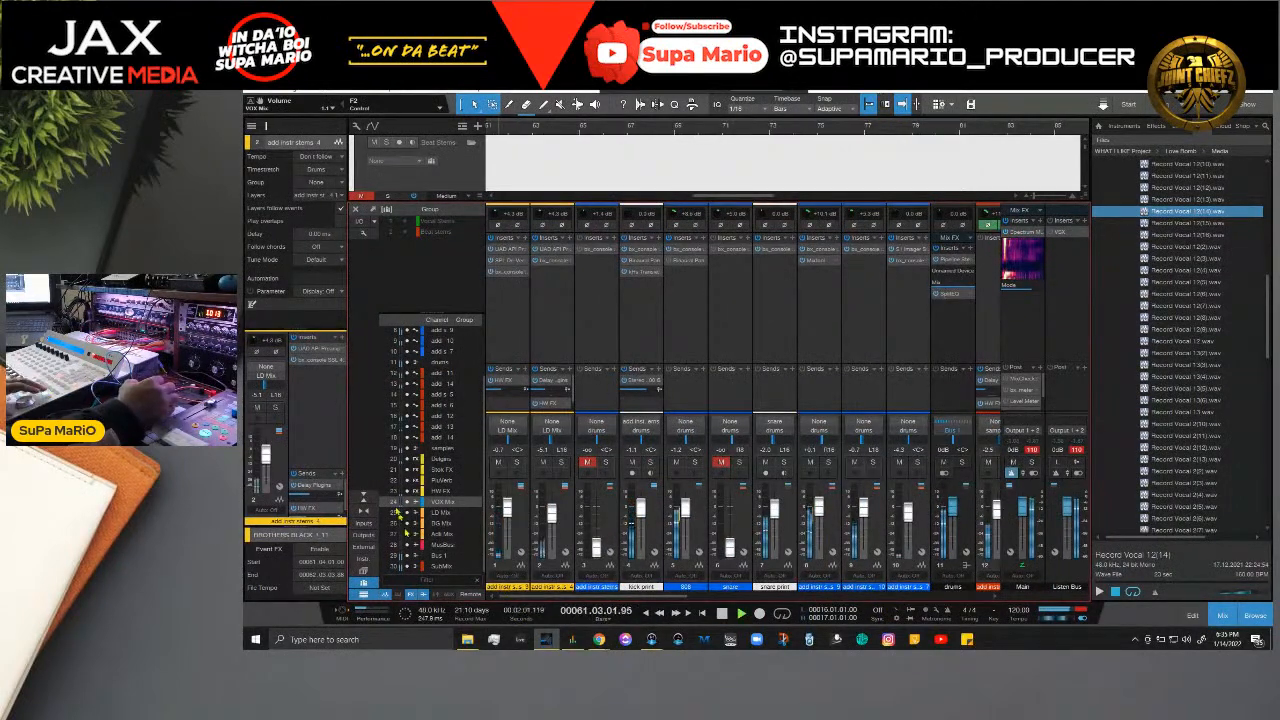
{"action": "left_click", "coordinate": [501, 392]}
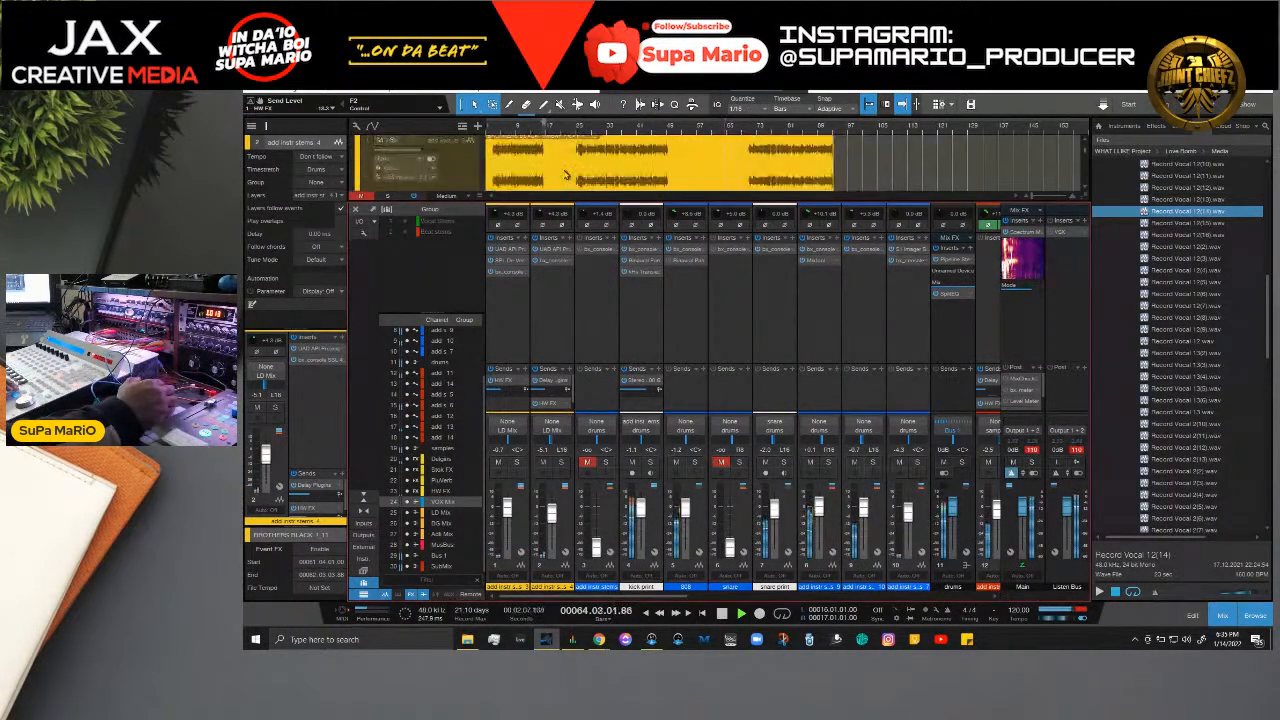
{"action": "left_click", "coordinate": [469, 196]}
{"action": "left_click", "coordinate": [455, 242]}
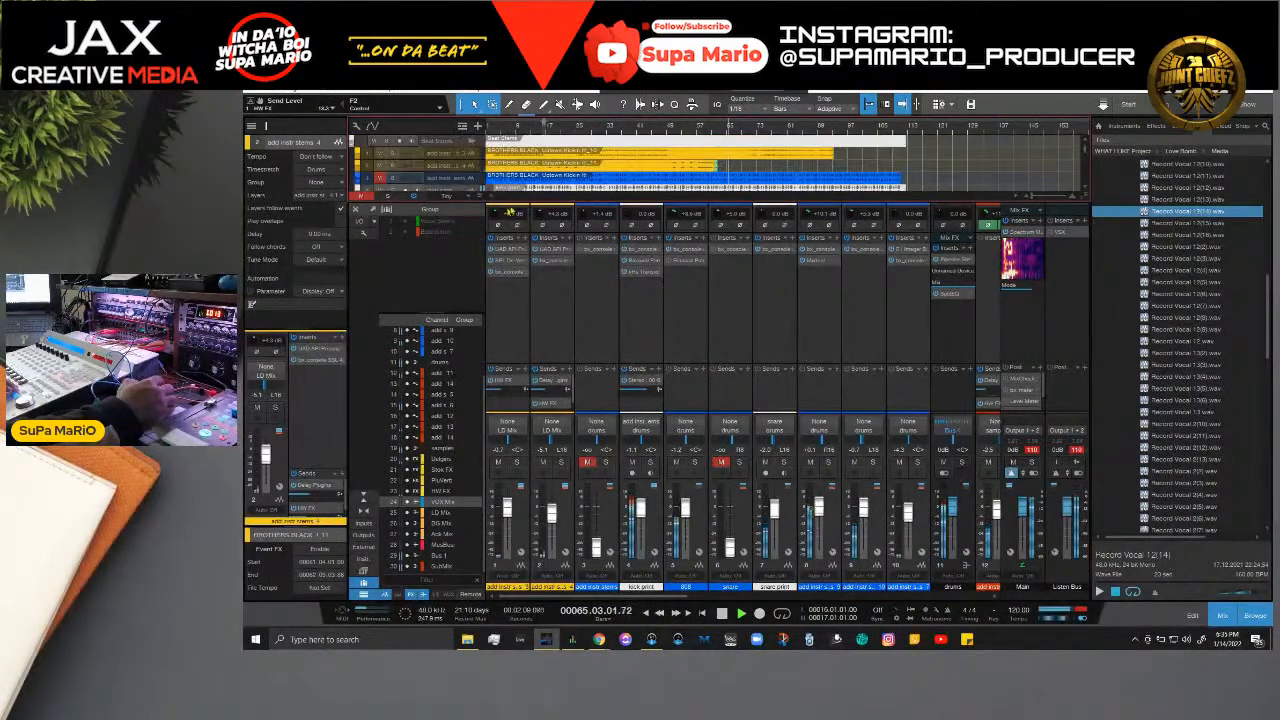
Step: Restart playback from bar 24 and set the HW FX send of the add instr stems 3 channel to about -23.2 dB
{"action": "scroll", "coordinate": [564, 187], "scroll_direction": "down", "scroll_amount": 1}
{"action": "key", "text": "space"}
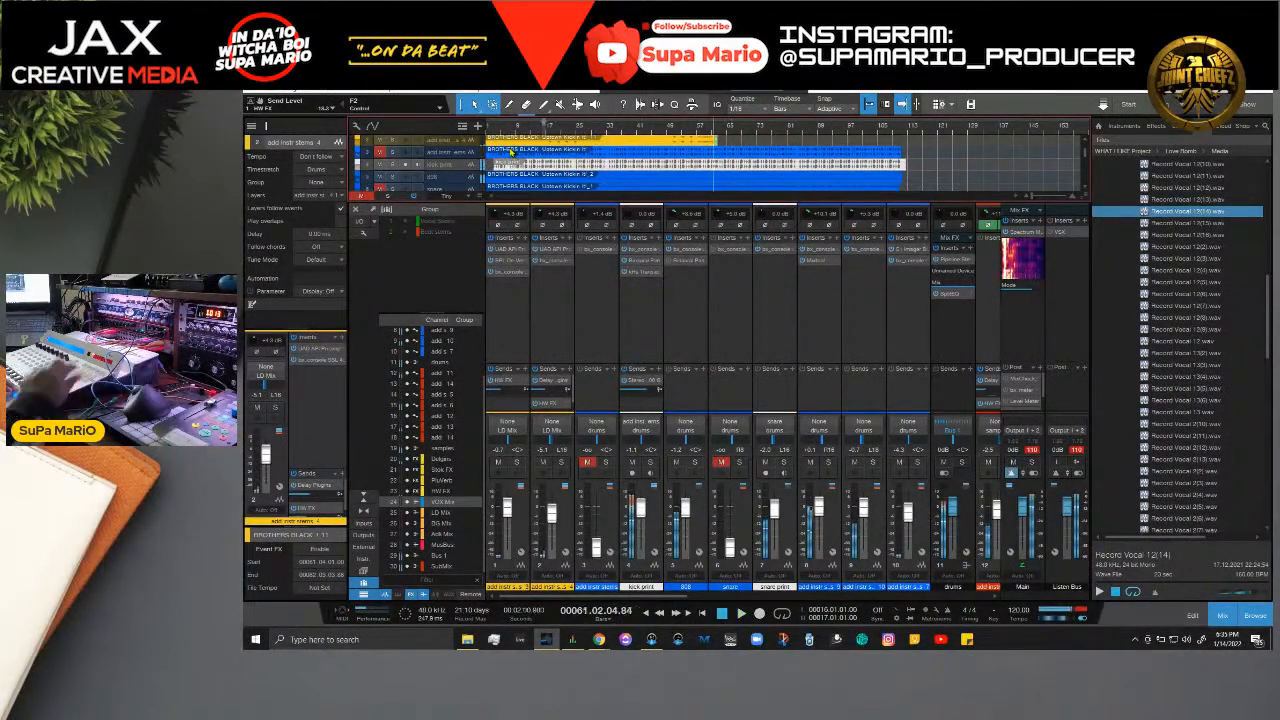
{"action": "scroll", "coordinate": [510, 153], "scroll_direction": "up", "scroll_amount": 1}
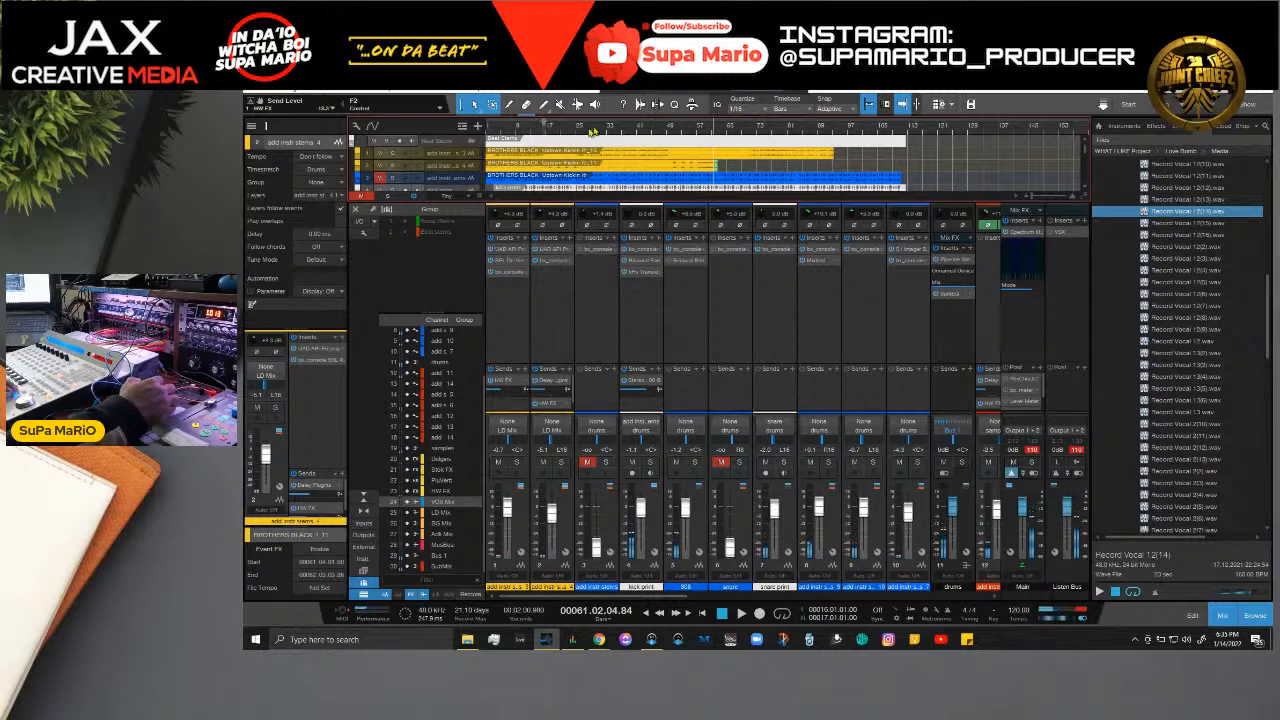
{"action": "left_click", "coordinate": [572, 132]}
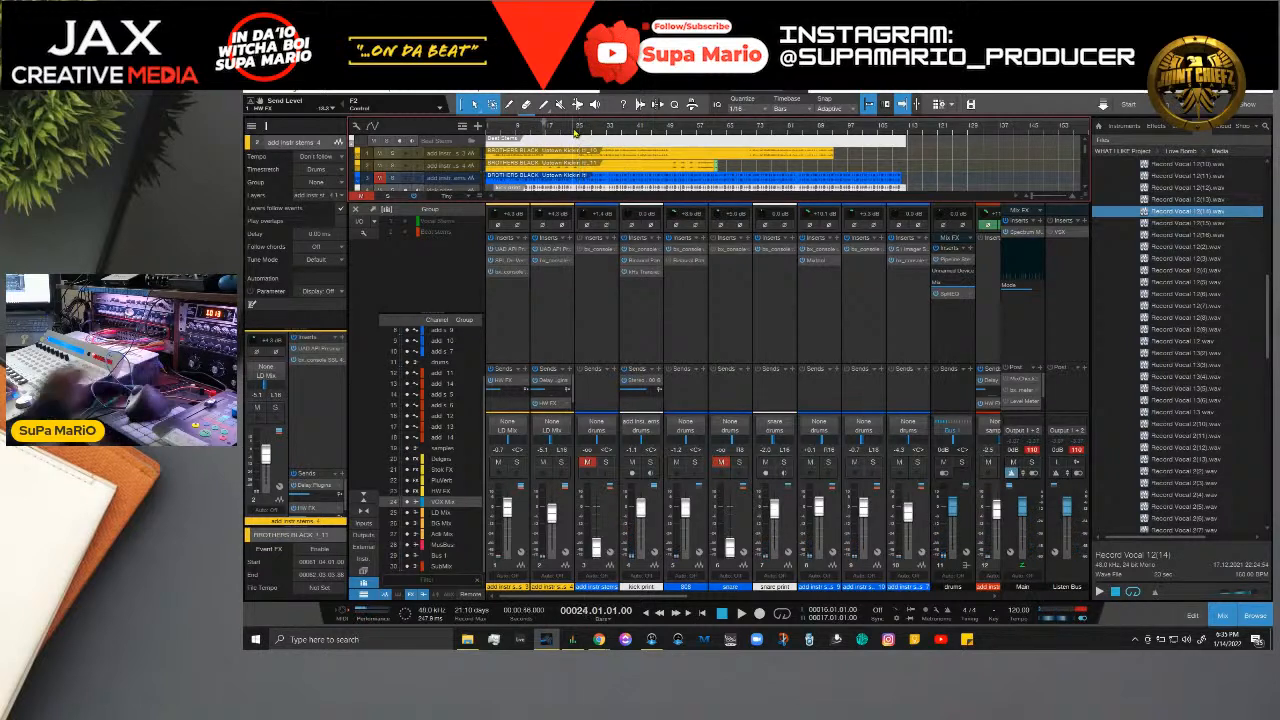
{"action": "key", "text": "space"}
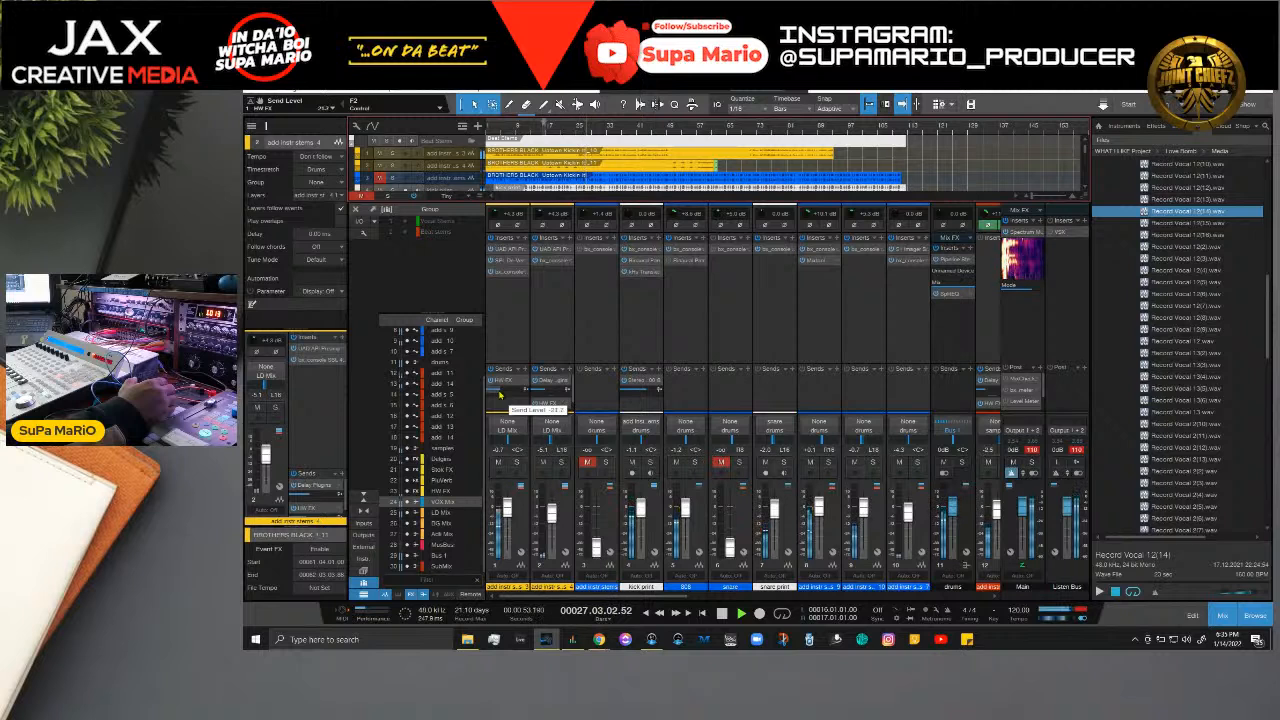
Step: Adjust the SPL De-Verb Plus insert on the add instr stems 3 channel during playback
{"action": "left_click", "coordinate": [512, 266]}
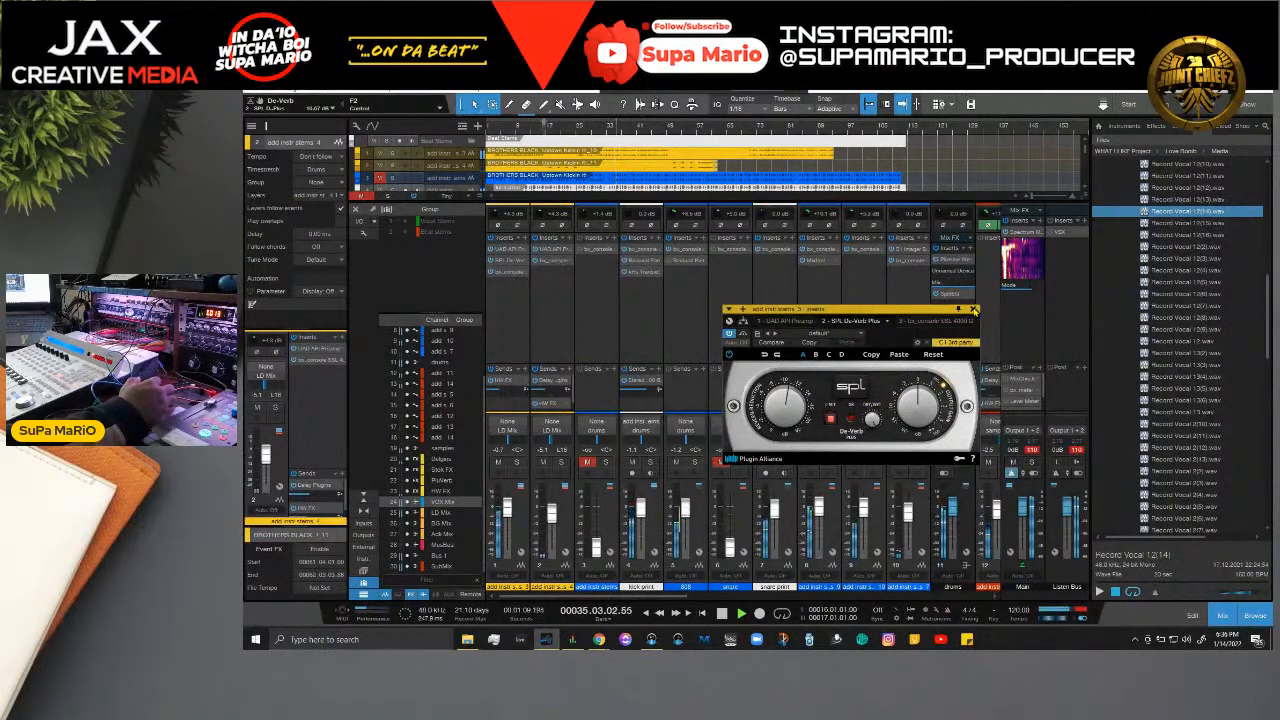
{"action": "left_click", "coordinate": [974, 310]}
Step: Lower the VOX Mix fader to about -1.8 dB and remove the Fresh Air insert from that bus
{"action": "left_click_drag", "start_coordinate": [672, 595], "coordinate": [898, 577]}
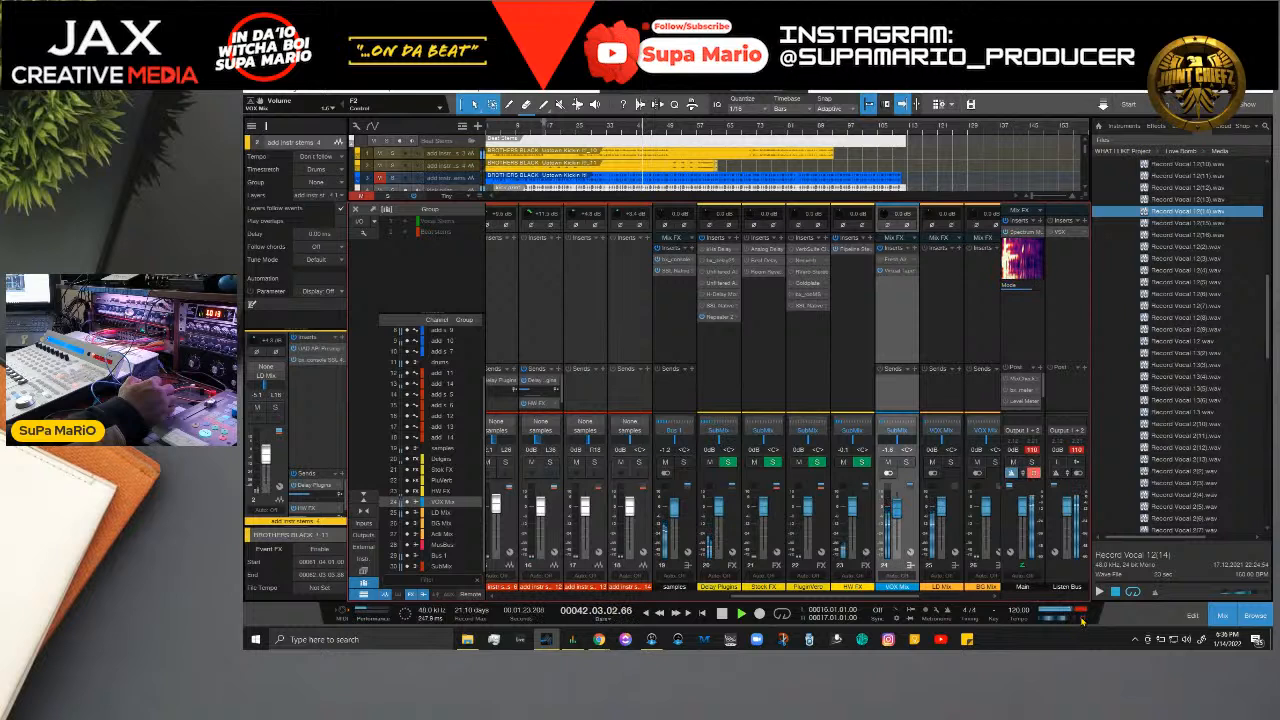
{"action": "left_click", "coordinate": [915, 260]}
{"action": "left_click", "coordinate": [954, 373]}
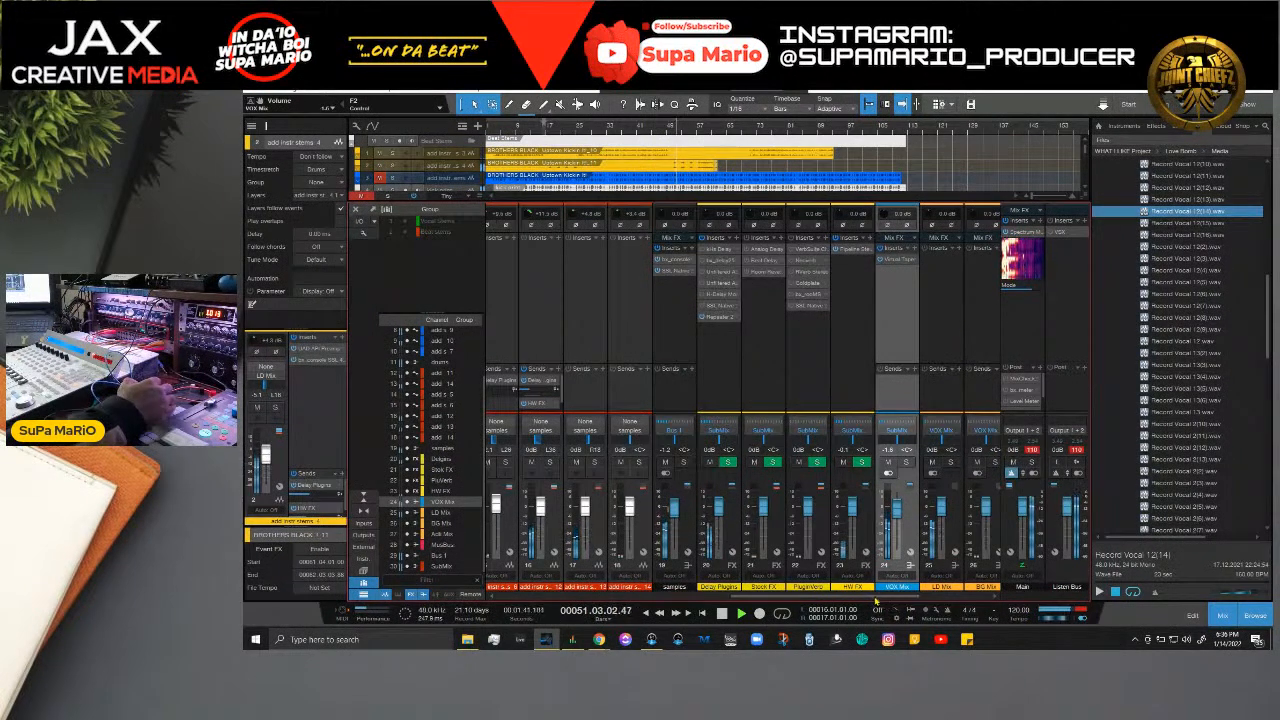
Step: Lower the Delay Plugins send level on the add instr stems 4 channel while the mix plays
{"action": "scroll", "coordinate": [920, 450], "scroll_direction": "right", "scroll_amount": 2}
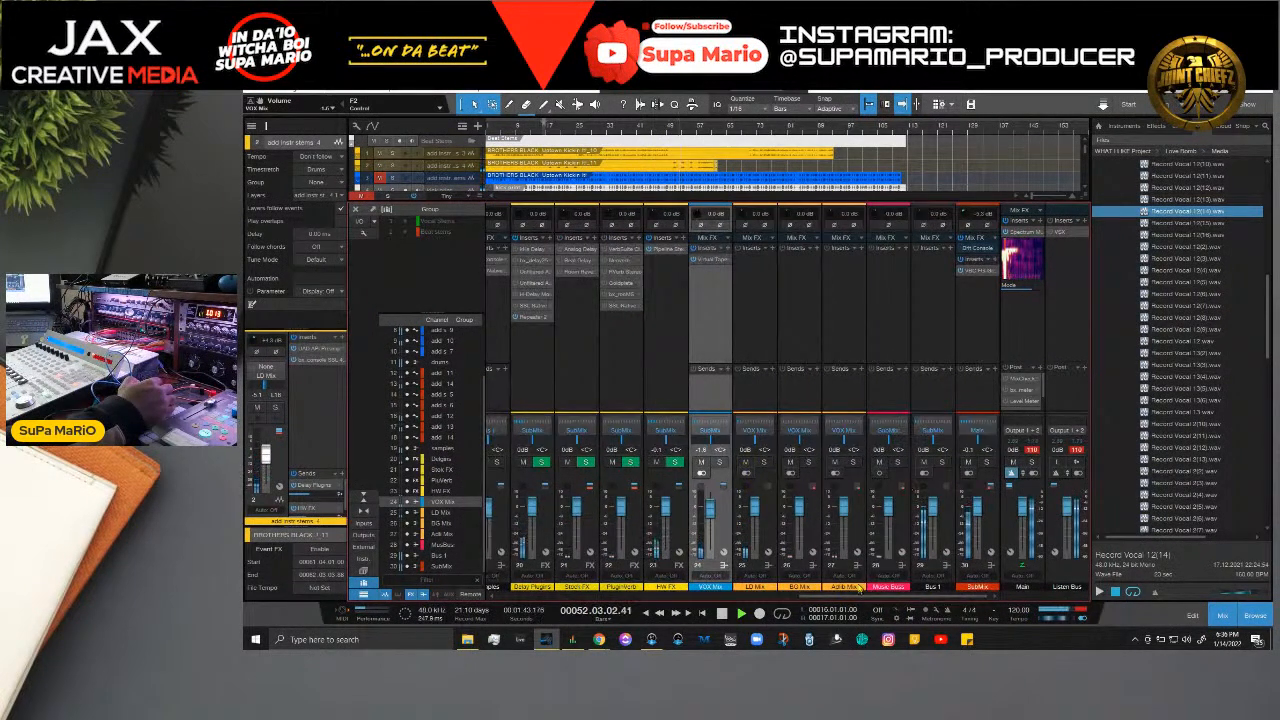
{"action": "scroll", "coordinate": [600, 440], "scroll_direction": "left", "scroll_amount": 6}
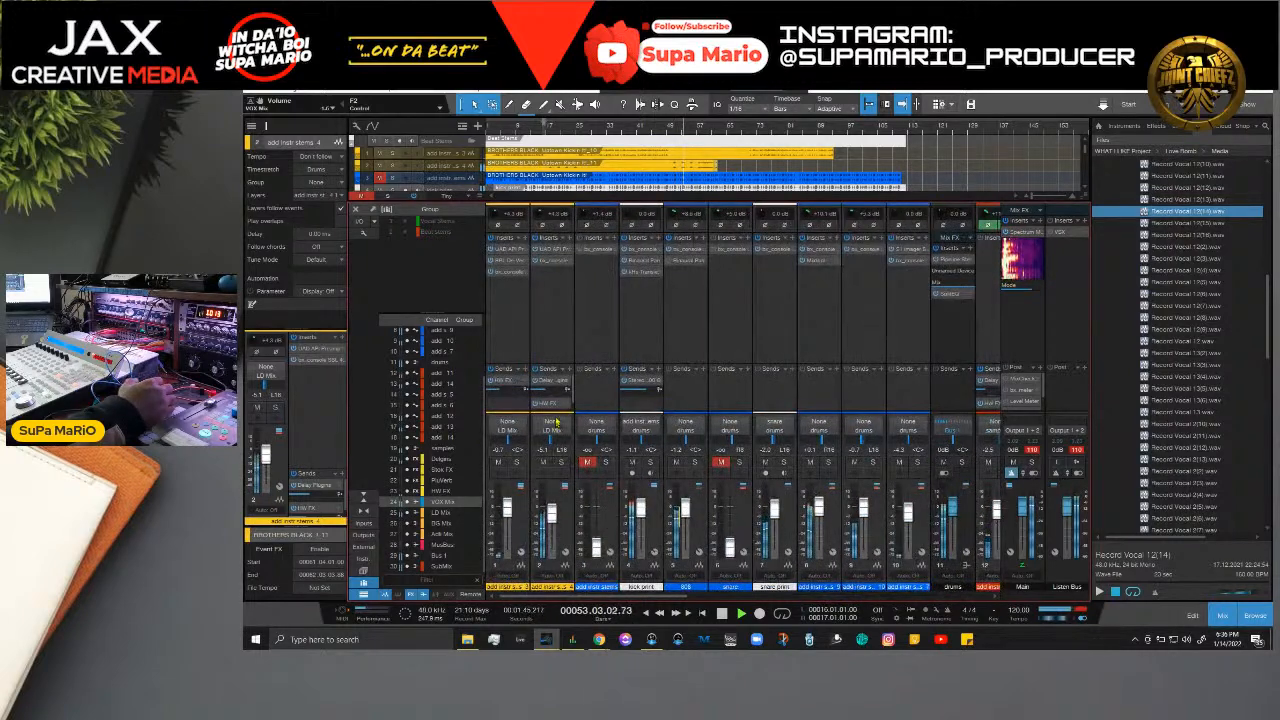
{"action": "left_click_drag", "start_coordinate": [547, 392], "coordinate": [544, 393]}
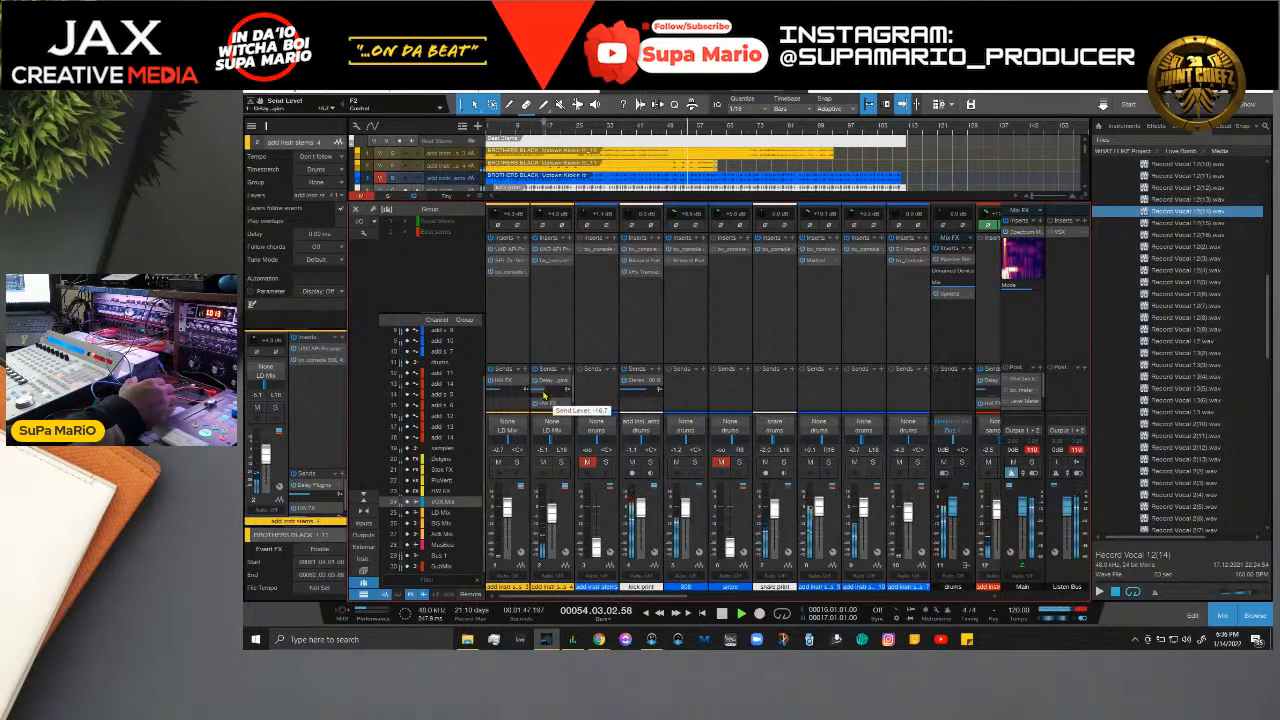
{"action": "scroll", "coordinate": [544, 396], "scroll_direction": "down", "scroll_amount": 3}
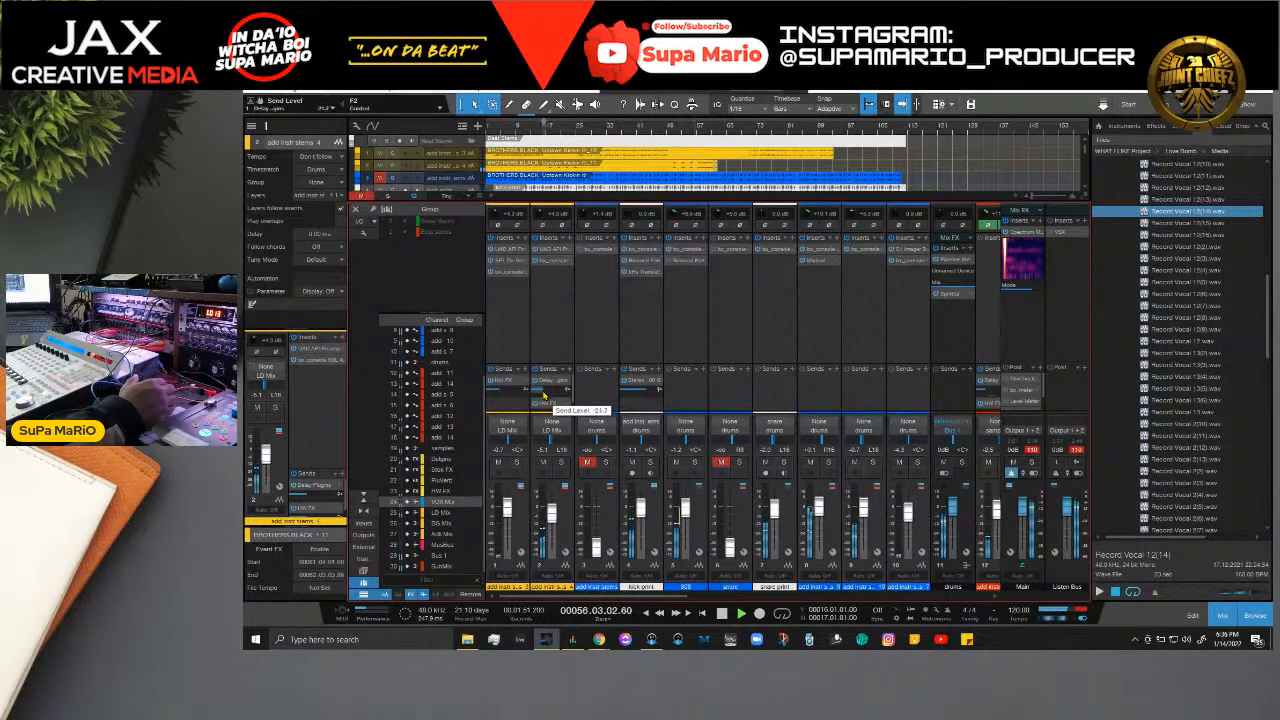
{"action": "scroll", "coordinate": [544, 398], "scroll_direction": "down", "scroll_amount": 2}
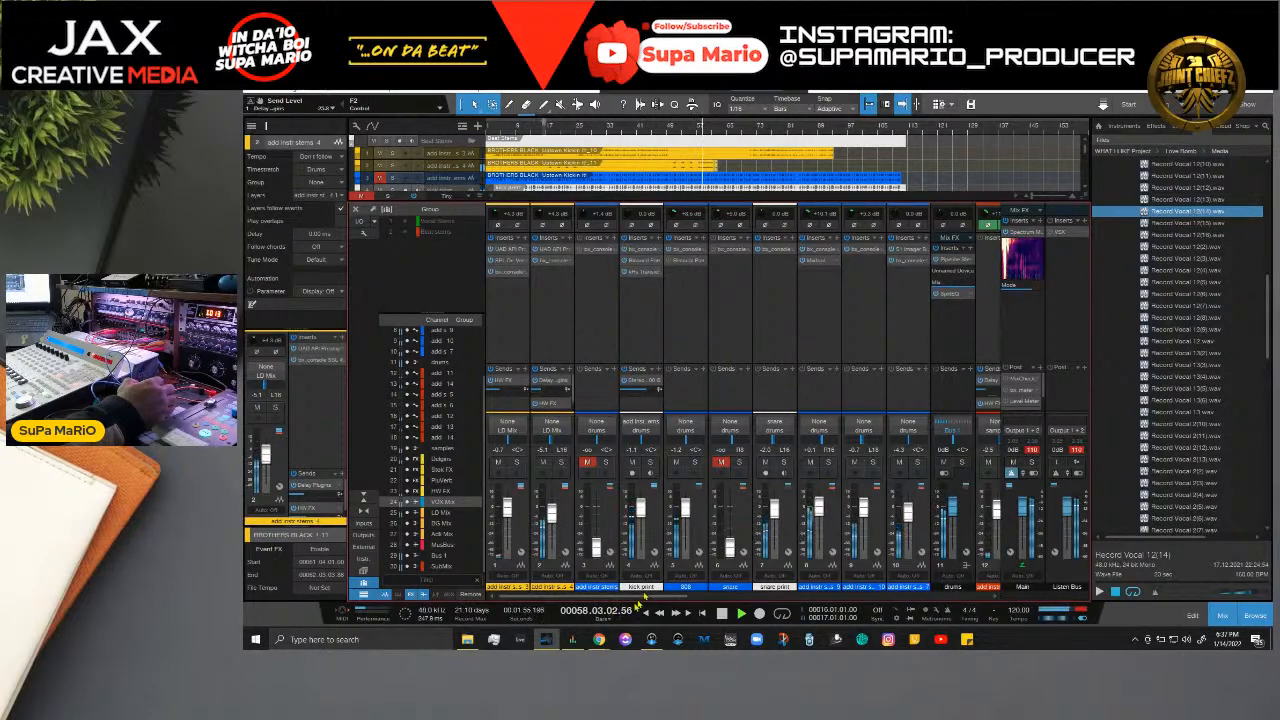
Step: Hide the mixer, set the arrangement track height to Normal, and stop playback
{"action": "left_click_drag", "start_coordinate": [626, 596], "coordinate": [968, 588]}
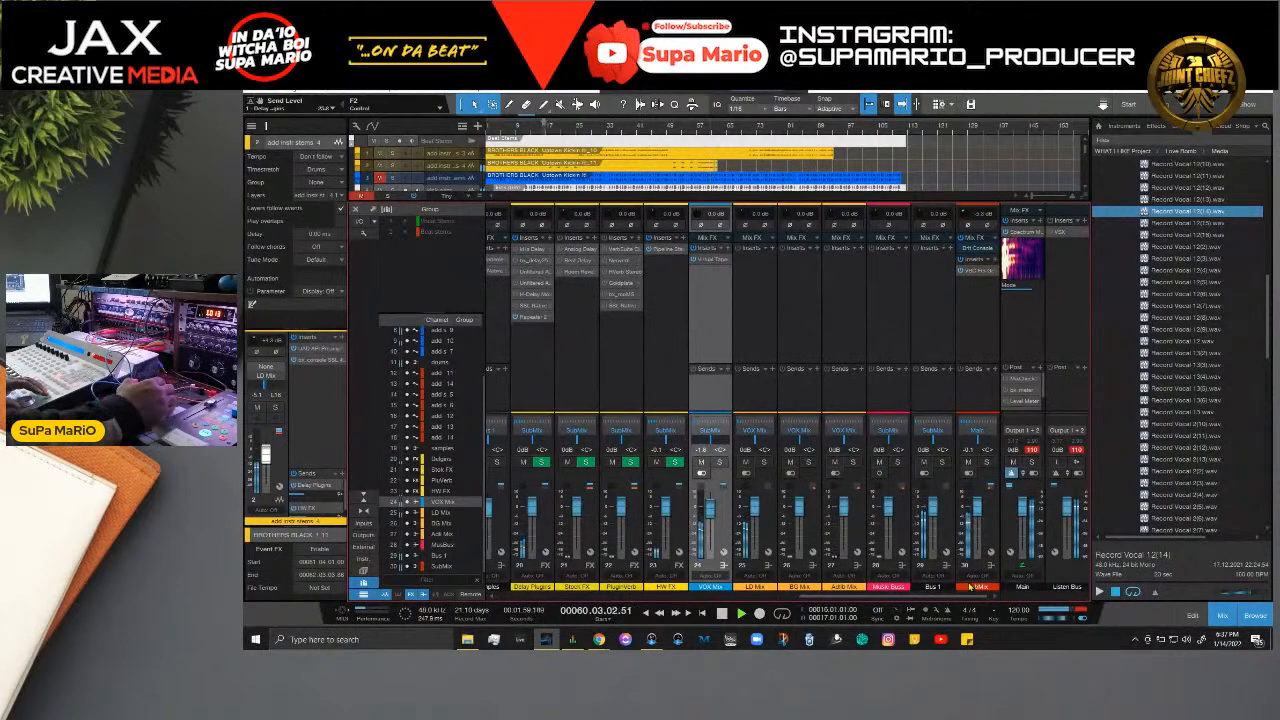
{"action": "key", "text": "F3"}
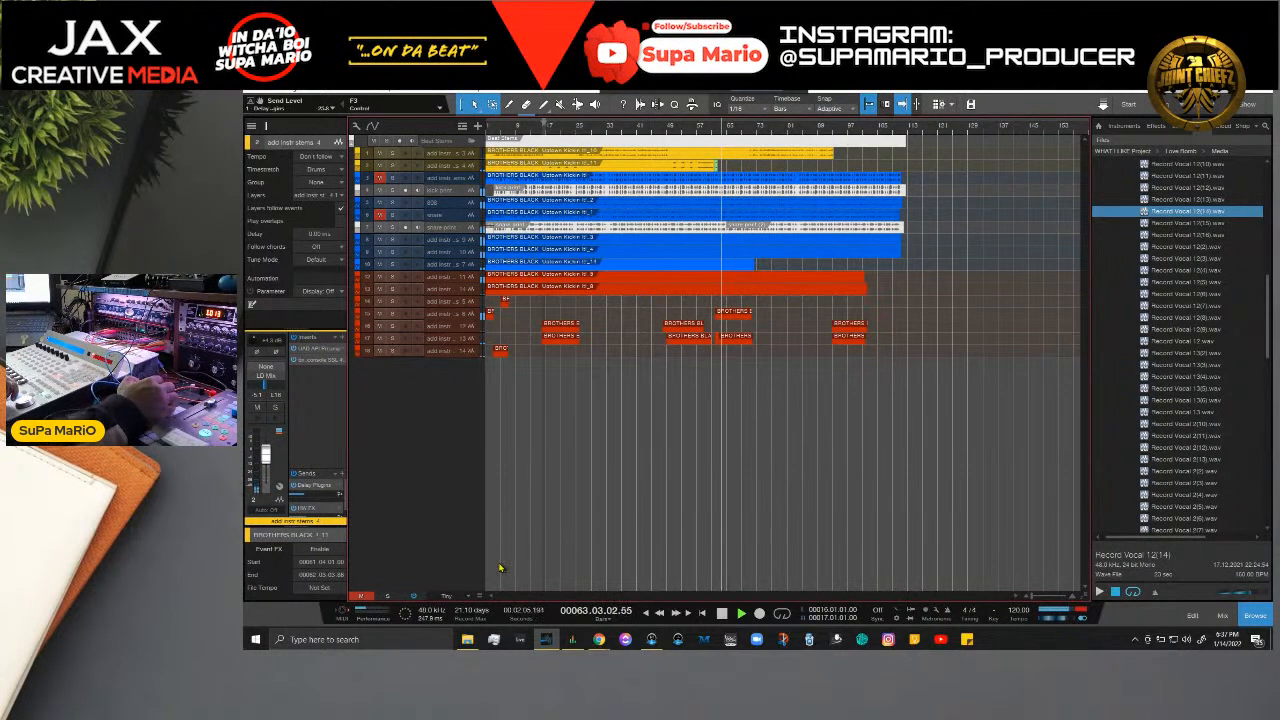
{"action": "left_click", "coordinate": [468, 598]}
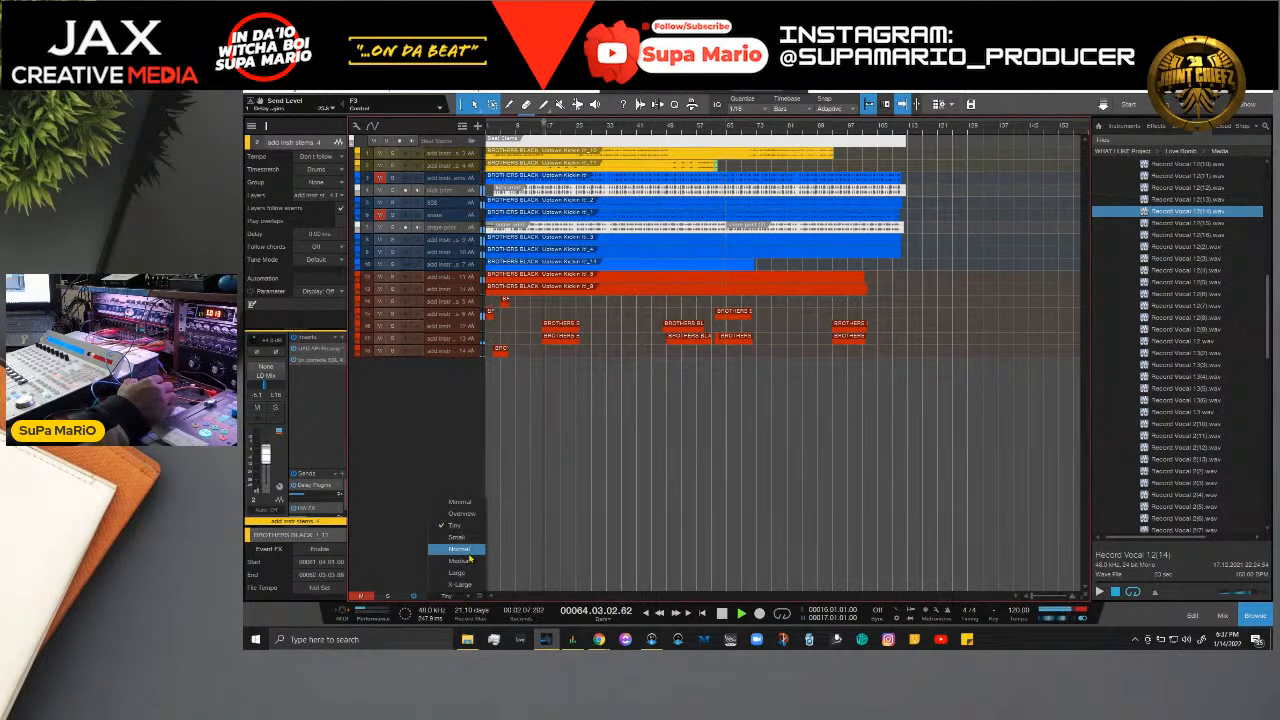
{"action": "left_click", "coordinate": [470, 560]}
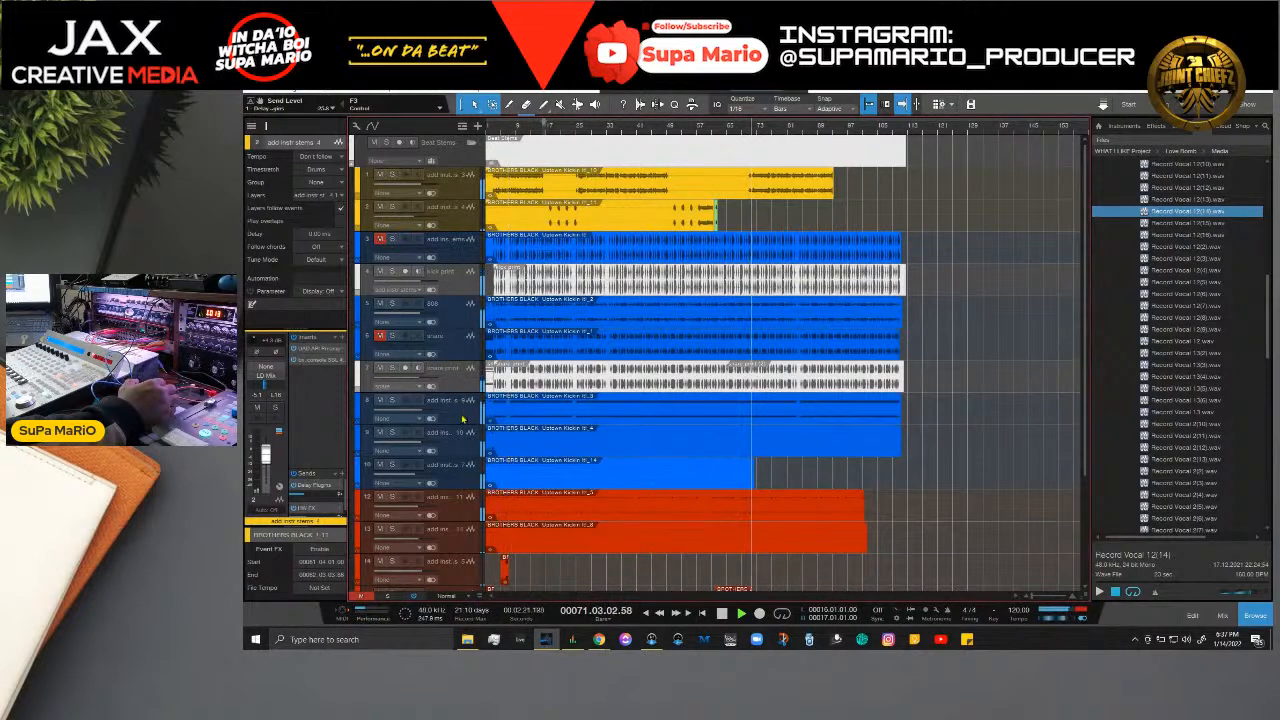
{"action": "scroll", "coordinate": [465, 428], "scroll_direction": "down", "scroll_amount": 5}
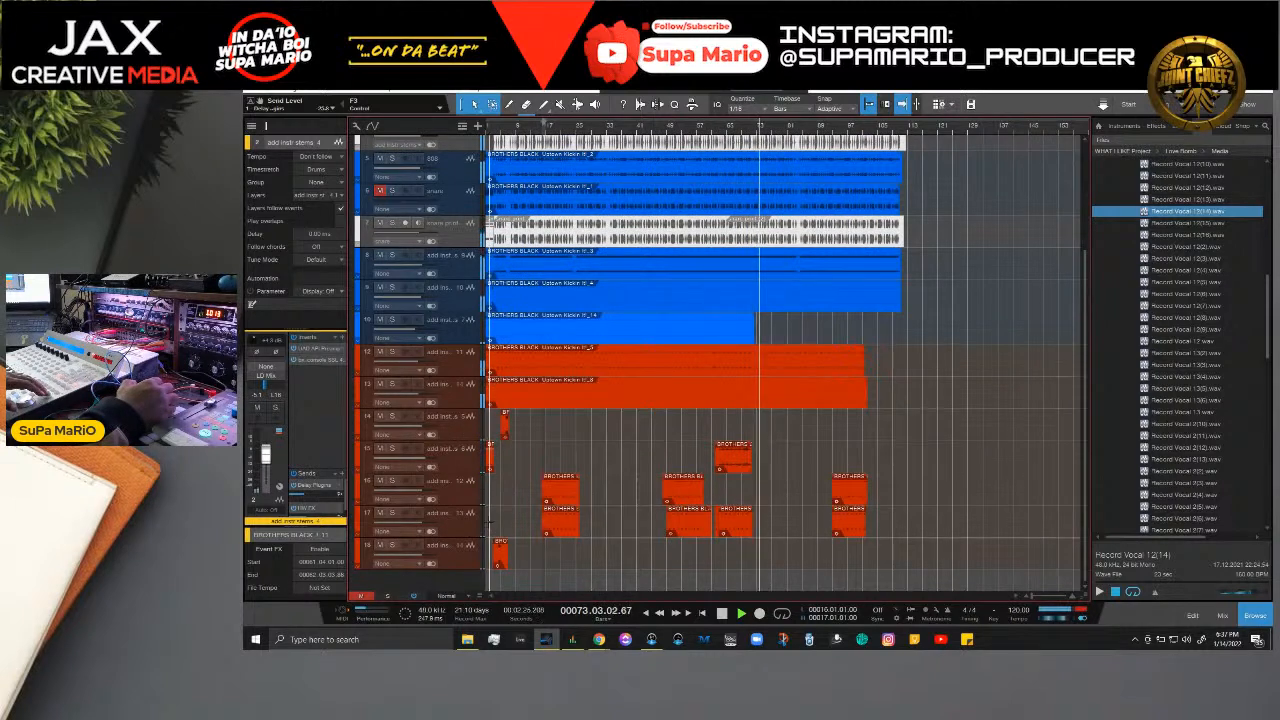
{"action": "key", "text": "space"}
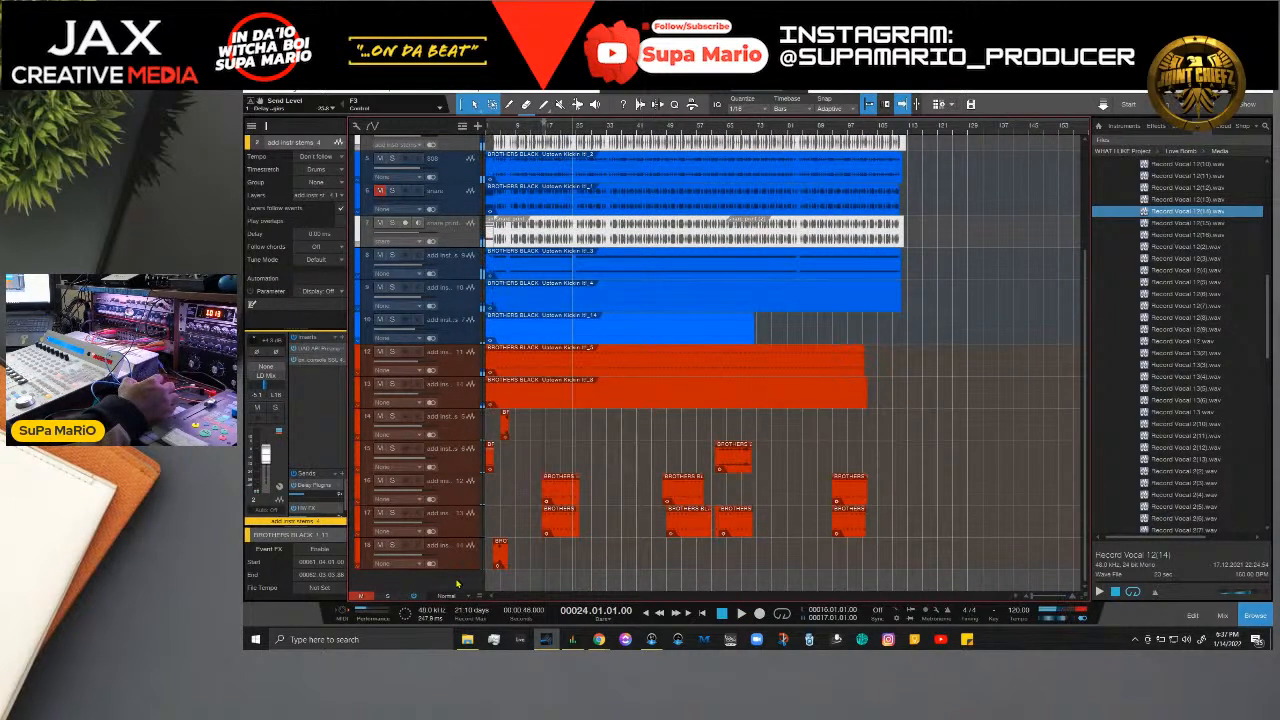
Step: Add two stereo audio tracks below the existing stem tracks
{"action": "right_click", "coordinate": [459, 437]}
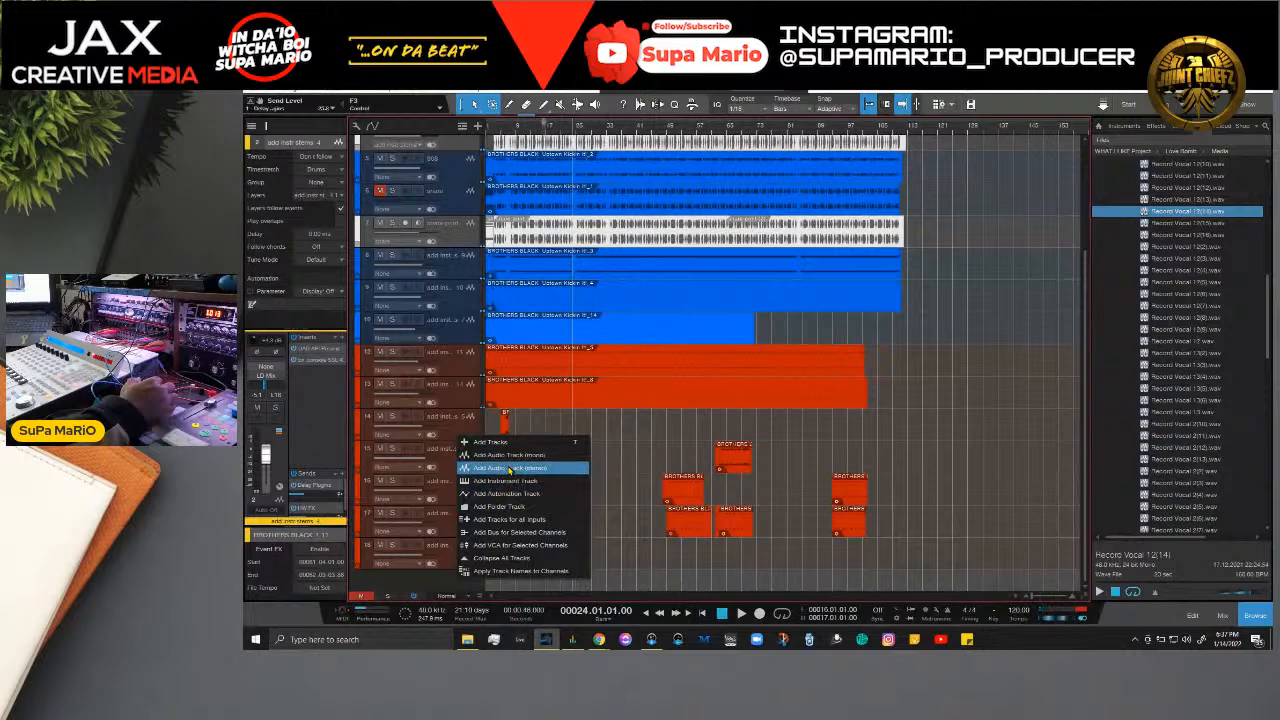
{"action": "left_click", "coordinate": [511, 469]}
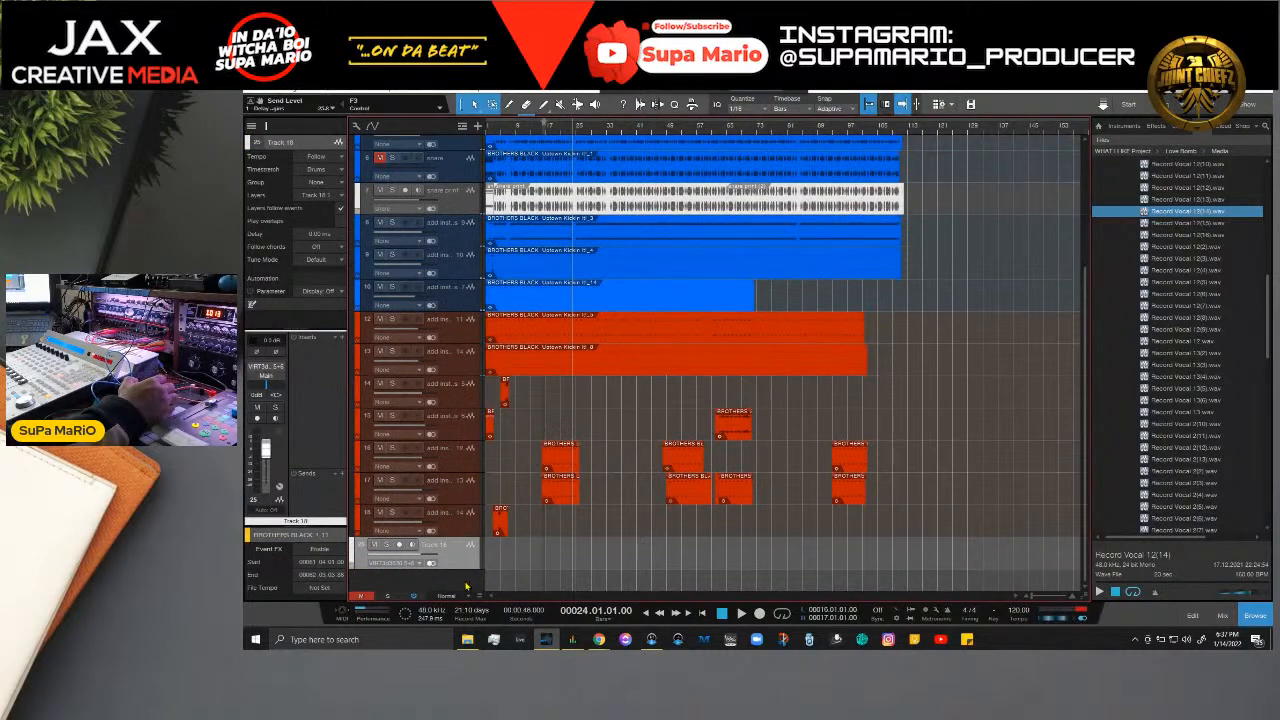
{"action": "right_click", "coordinate": [466, 586]}
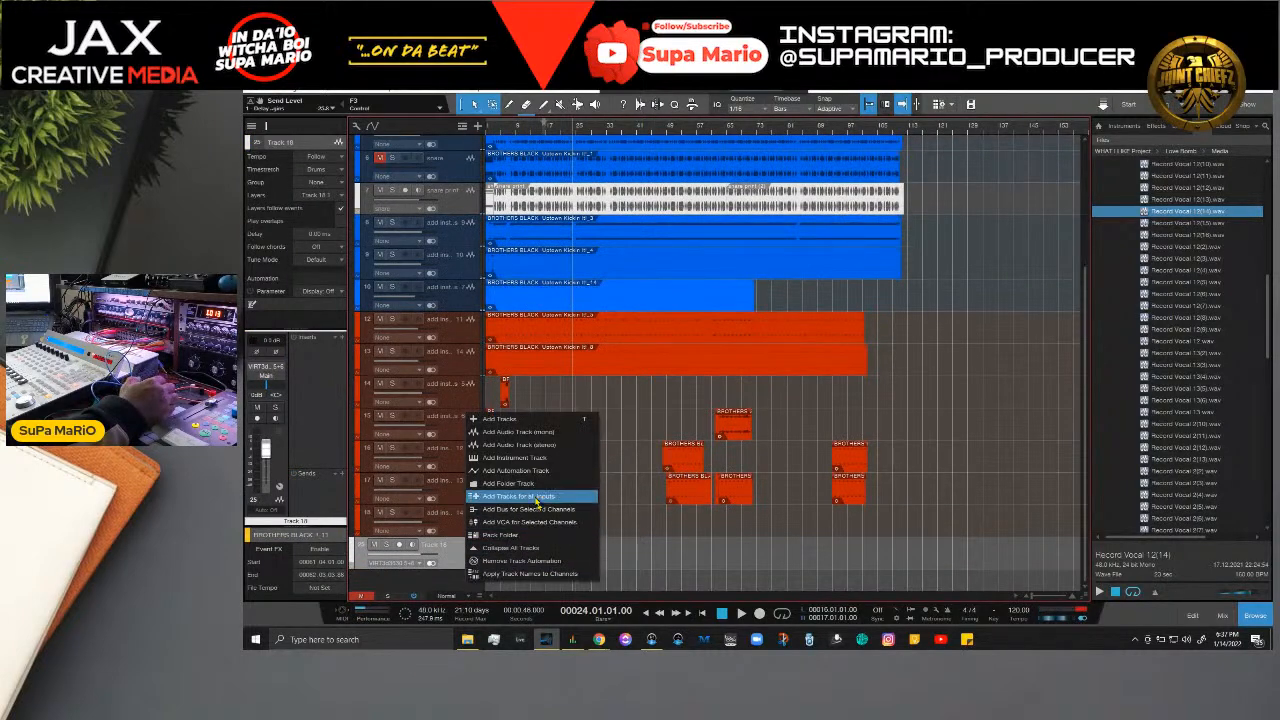
{"action": "left_click", "coordinate": [552, 445]}
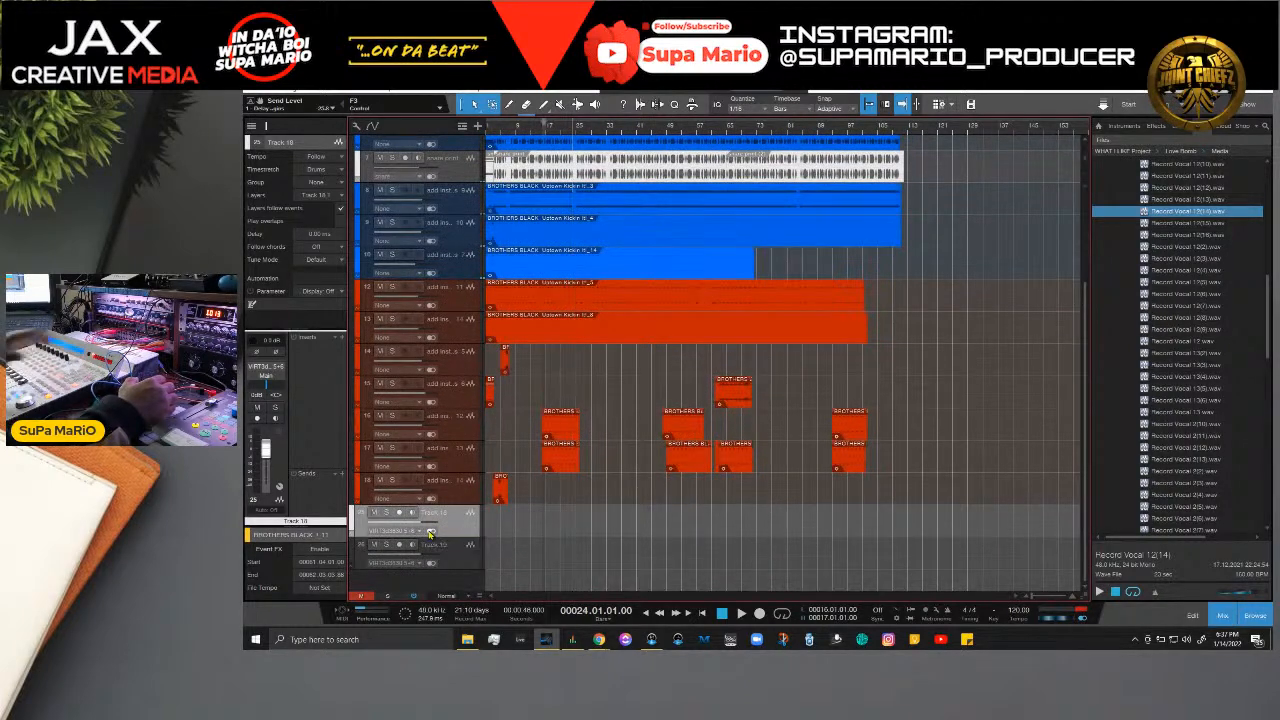
Step: Show the mixer and set the input of Track 19 to the SubMix bus
{"action": "key", "text": "F3"}
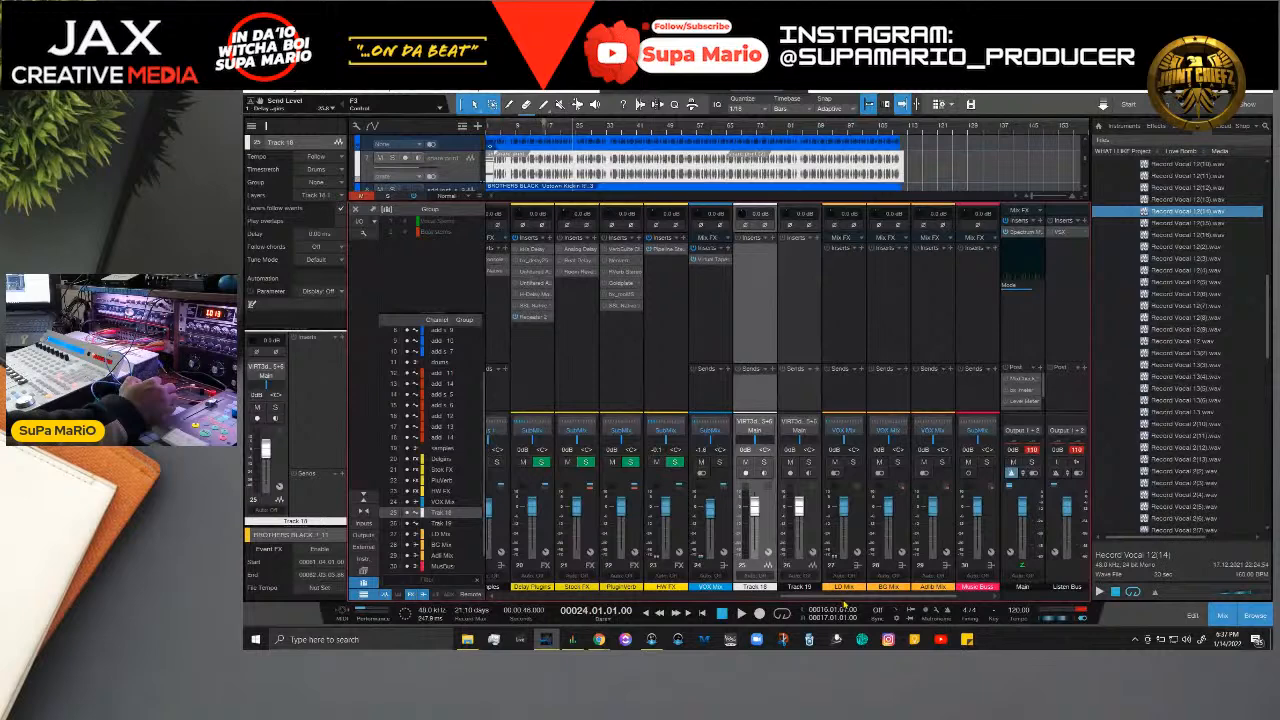
{"action": "left_click_drag", "start_coordinate": [850, 600], "coordinate": [946, 591]}
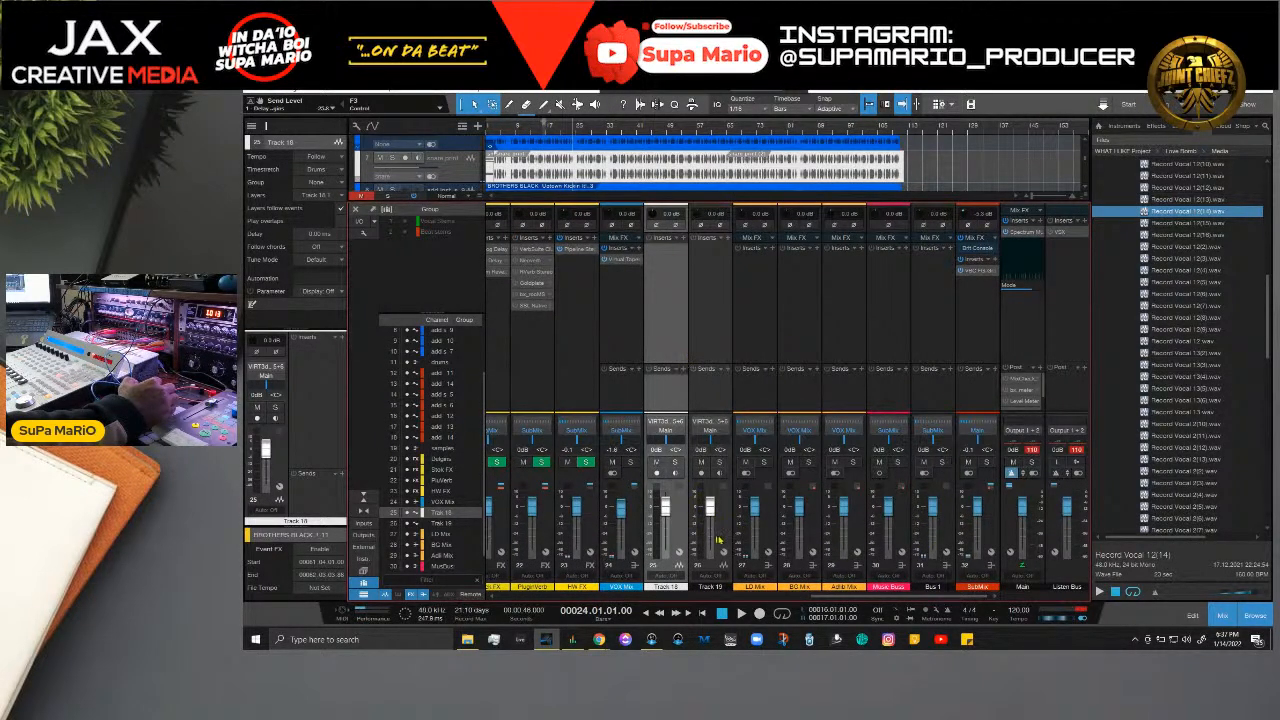
{"action": "left_click", "coordinate": [714, 424]}
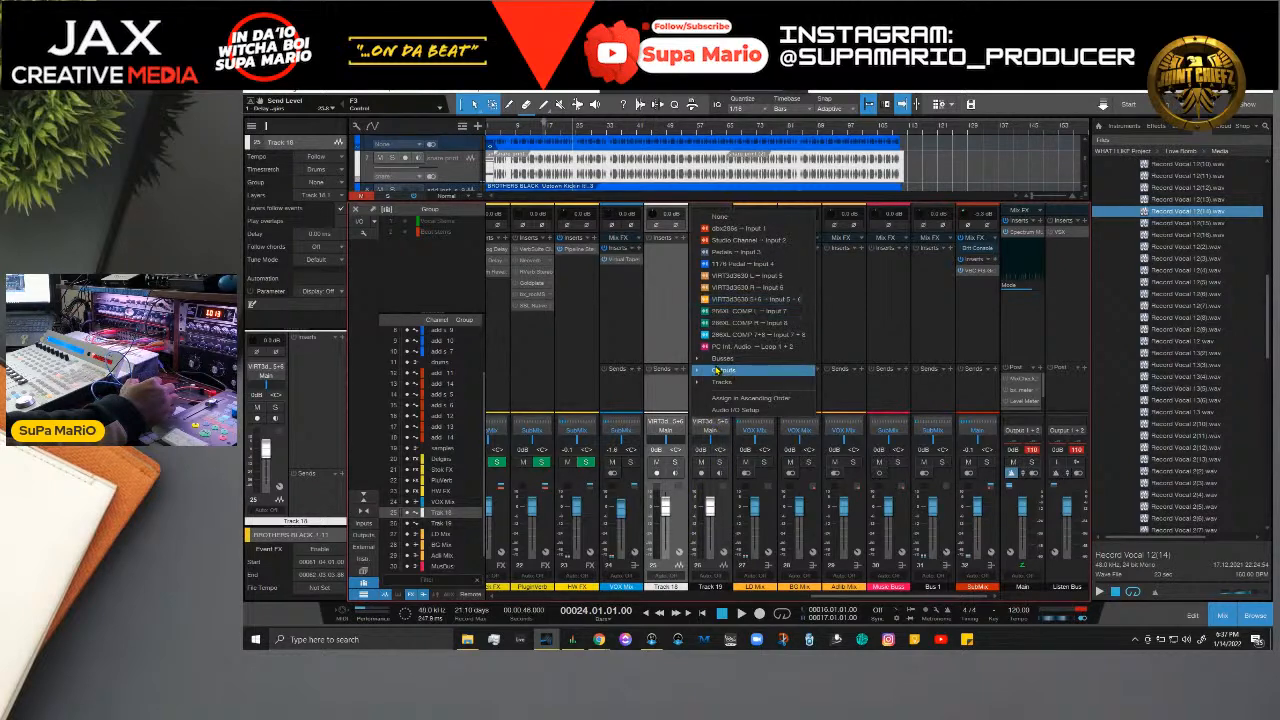
{"action": "left_click", "coordinate": [717, 371]}
{"action": "left_click", "coordinate": [715, 359]}
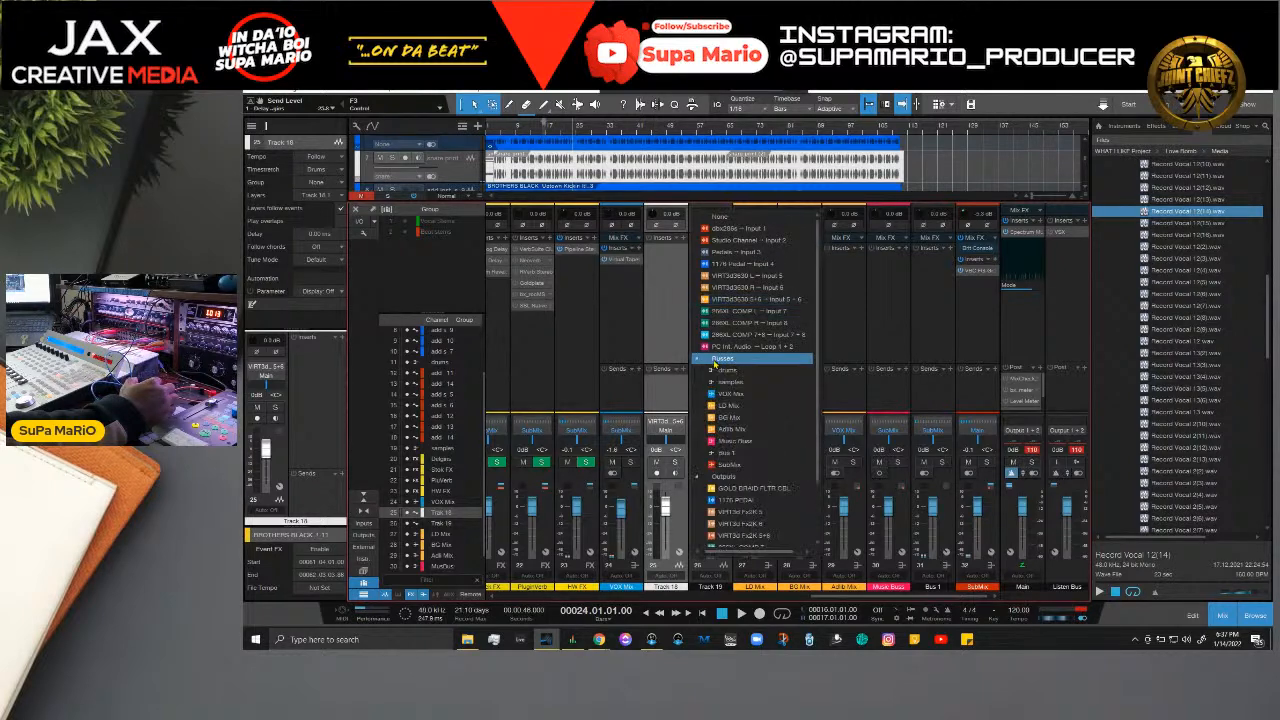
{"action": "left_click", "coordinate": [736, 466]}
Step: Examine the buses, outputs and tracks available as input sources for Track 18, leaving its input as it is
{"action": "left_click", "coordinate": [671, 434]}
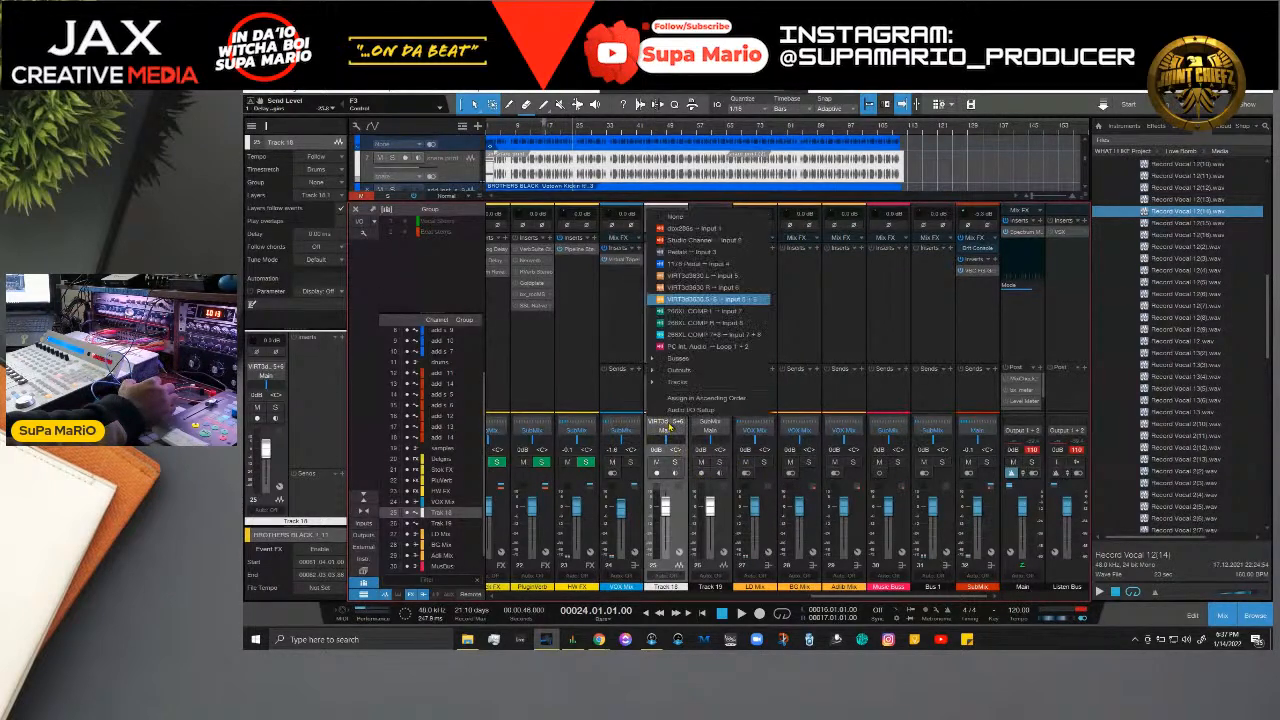
{"action": "left_click", "coordinate": [679, 360]}
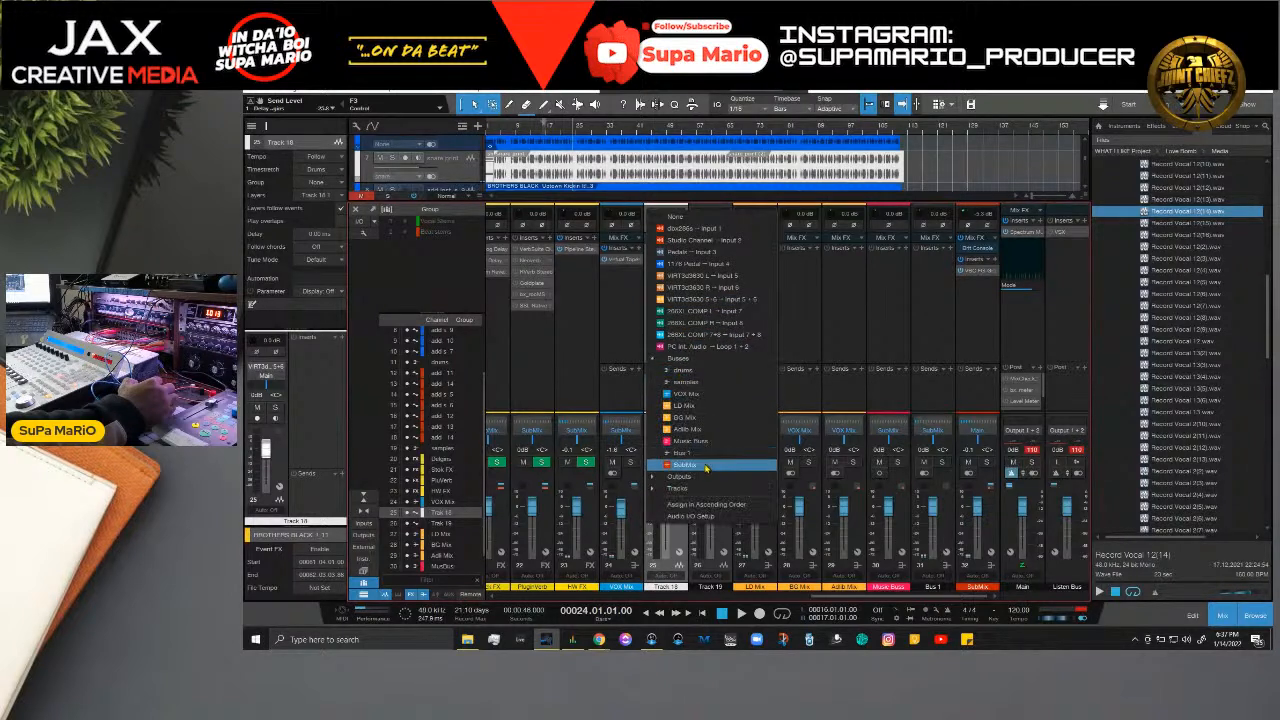
{"action": "left_click", "coordinate": [679, 358]}
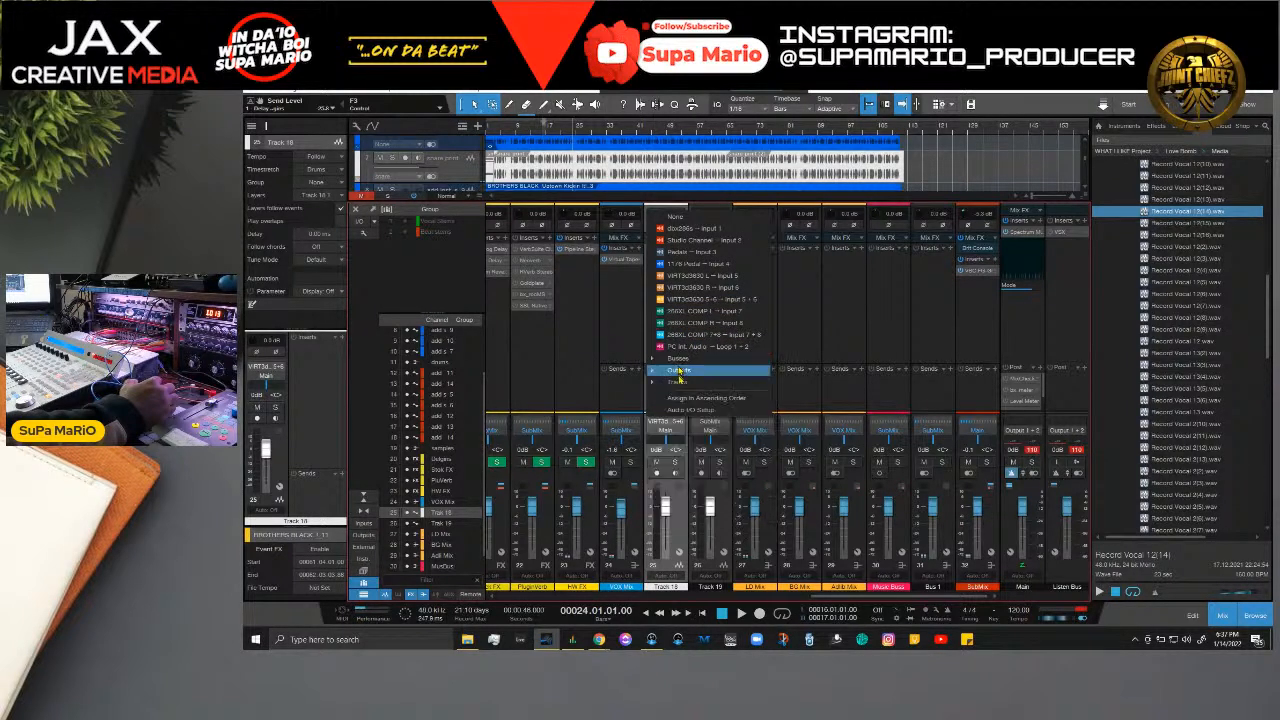
{"action": "left_click", "coordinate": [679, 370]}
{"action": "left_click", "coordinate": [679, 370]}
{"action": "left_click", "coordinate": [679, 382]}
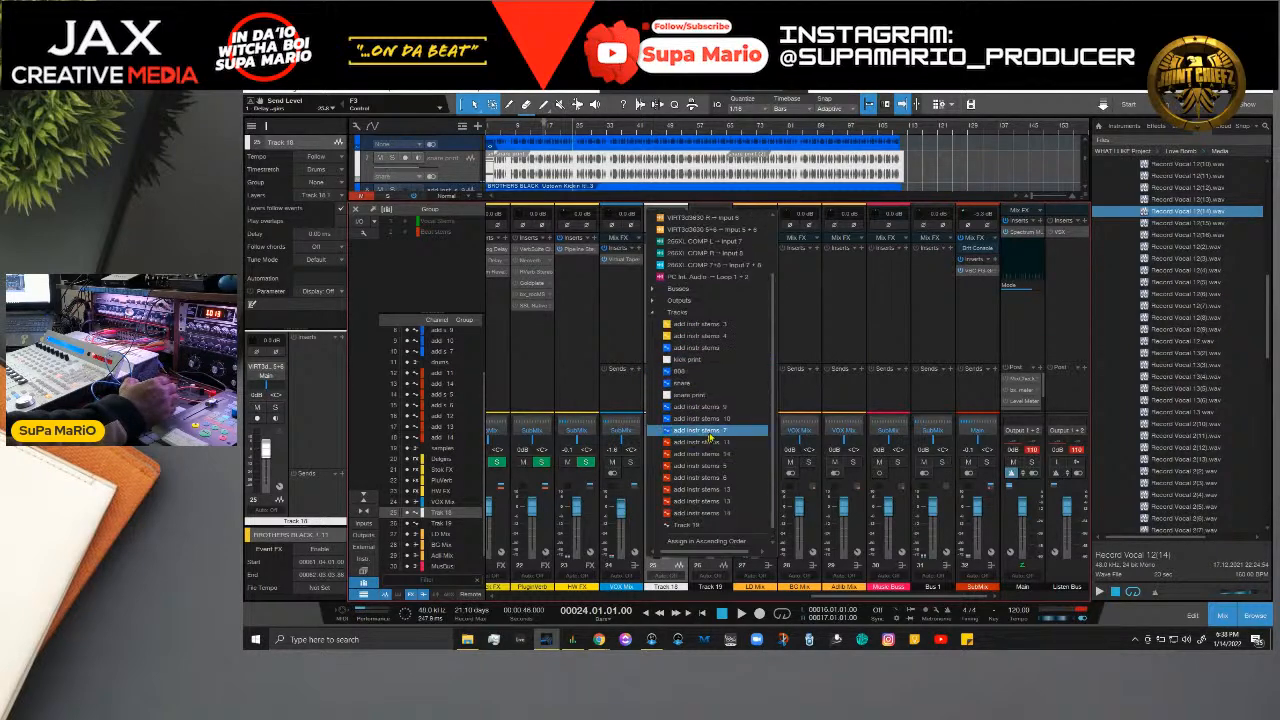
{"action": "left_click", "coordinate": [677, 349]}
{"action": "left_click", "coordinate": [675, 341]}
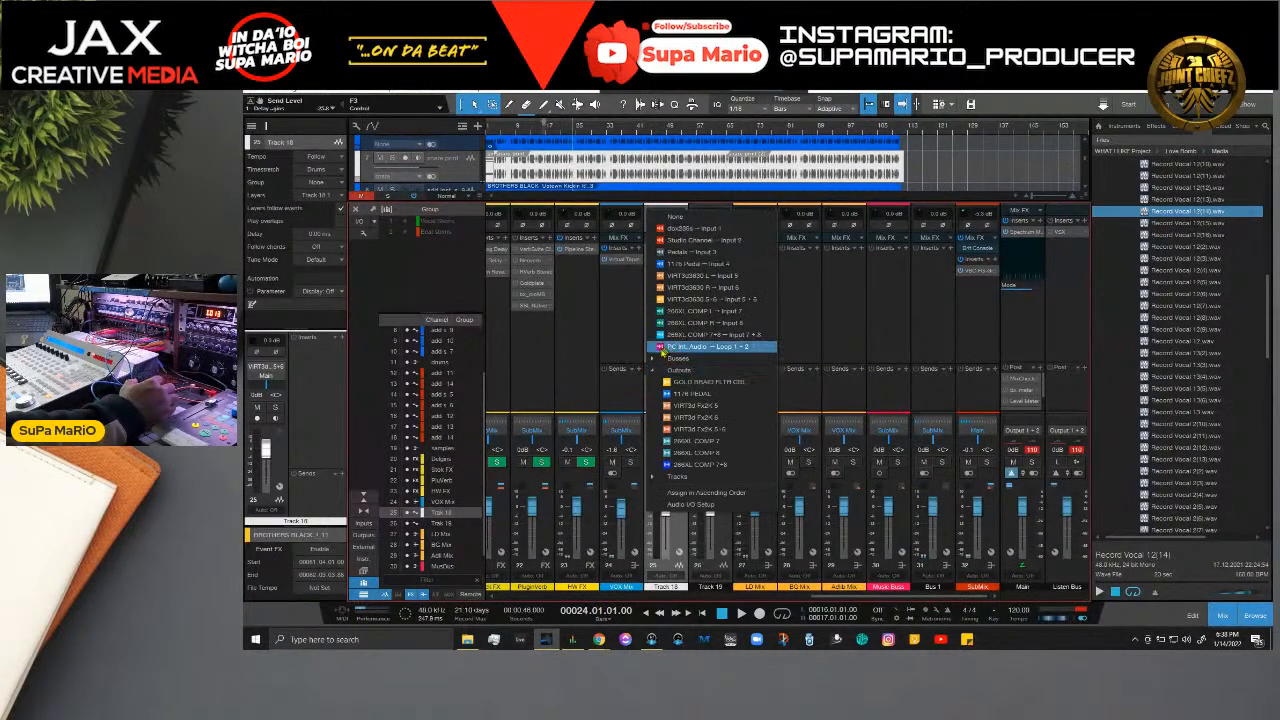
{"action": "left_click", "coordinate": [659, 371]}
{"action": "left_click", "coordinate": [625, 340]}
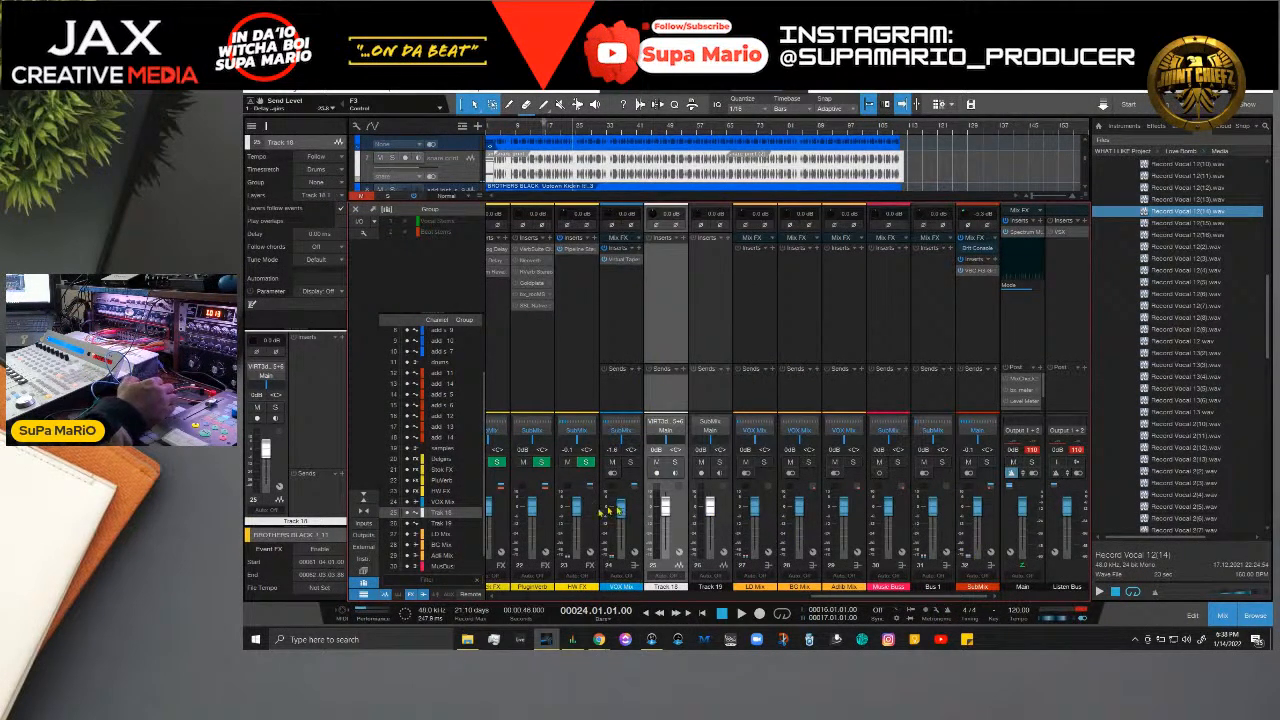
Step: Show channel notes in the mixer and begin a note on the HW FX channel with L013 and the pre-delay
{"action": "left_click", "coordinate": [368, 238]}
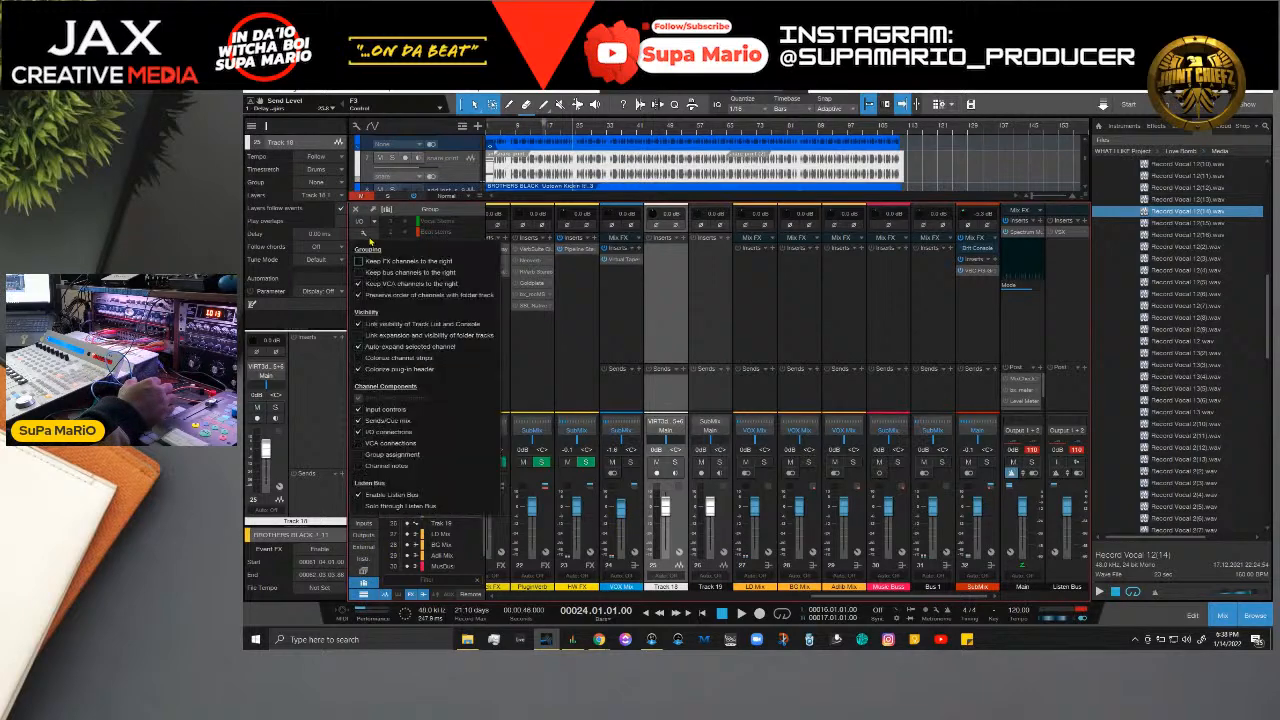
{"action": "left_click", "coordinate": [358, 466]}
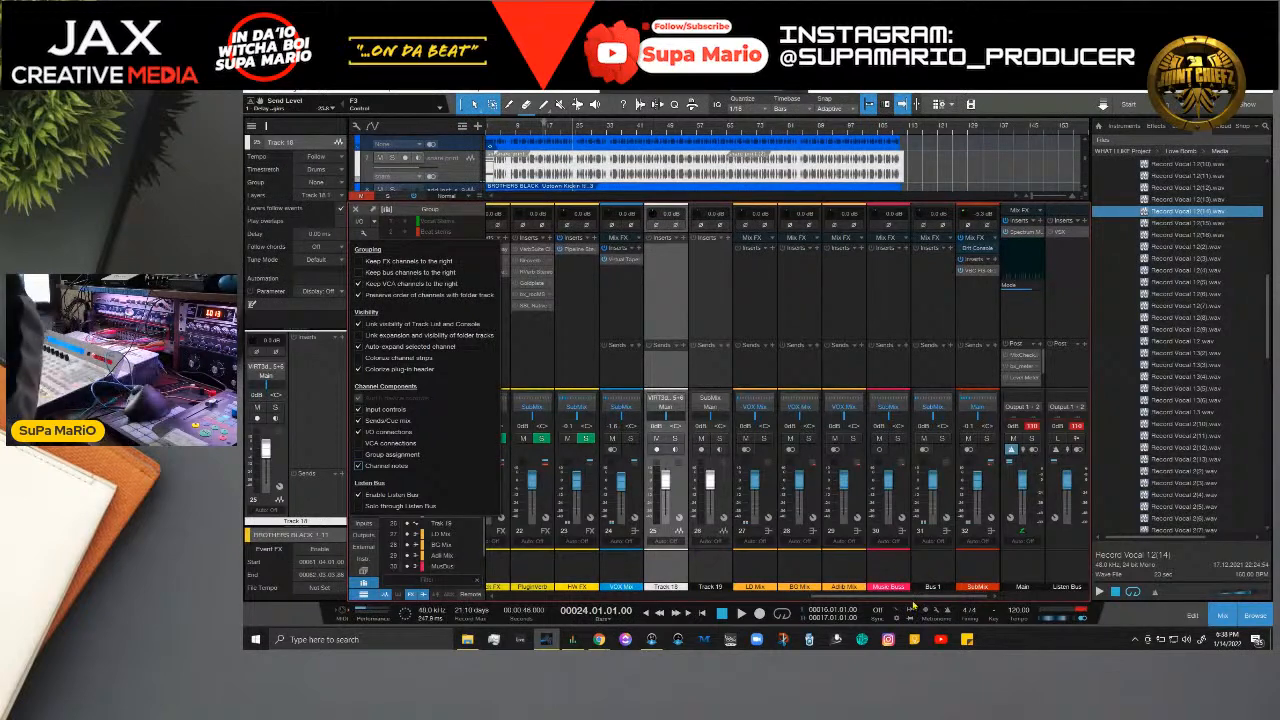
{"action": "left_click", "coordinate": [829, 594]}
{"action": "left_click", "coordinate": [578, 568]}
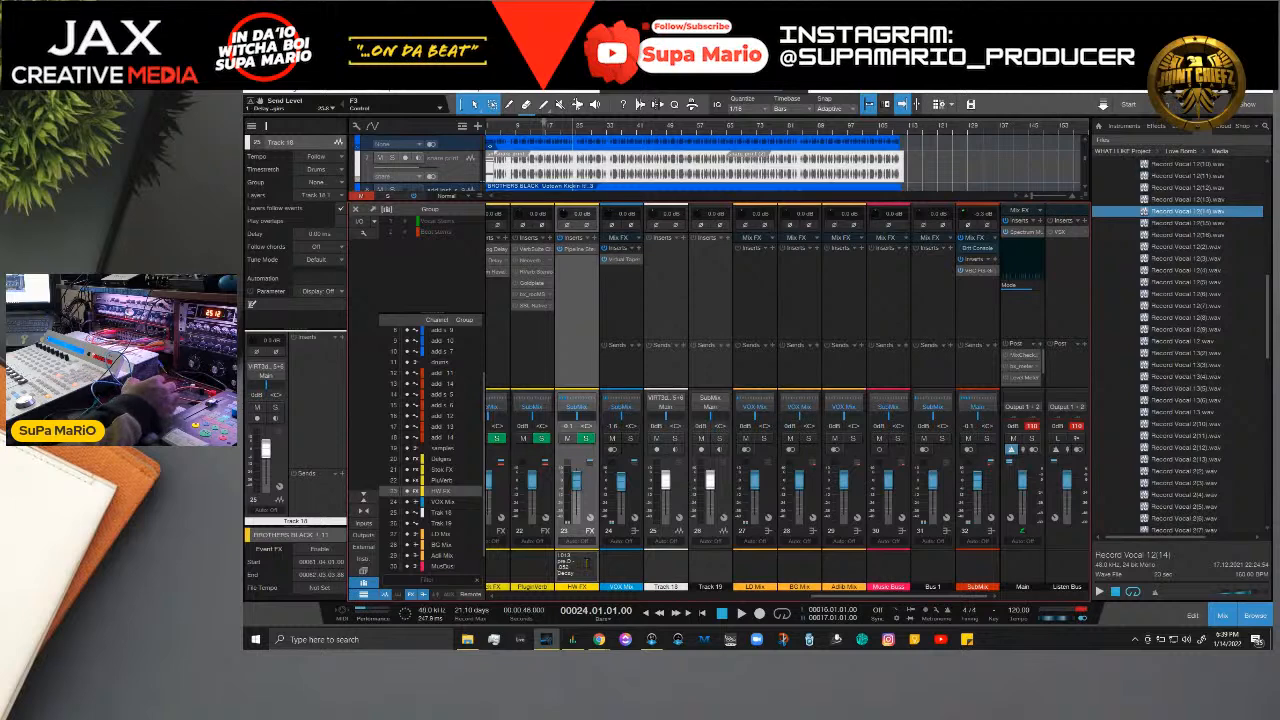
Step: Open the track notes in the song information and select the HW FX note for editing
{"action": "left_click", "coordinate": [290, 96]}
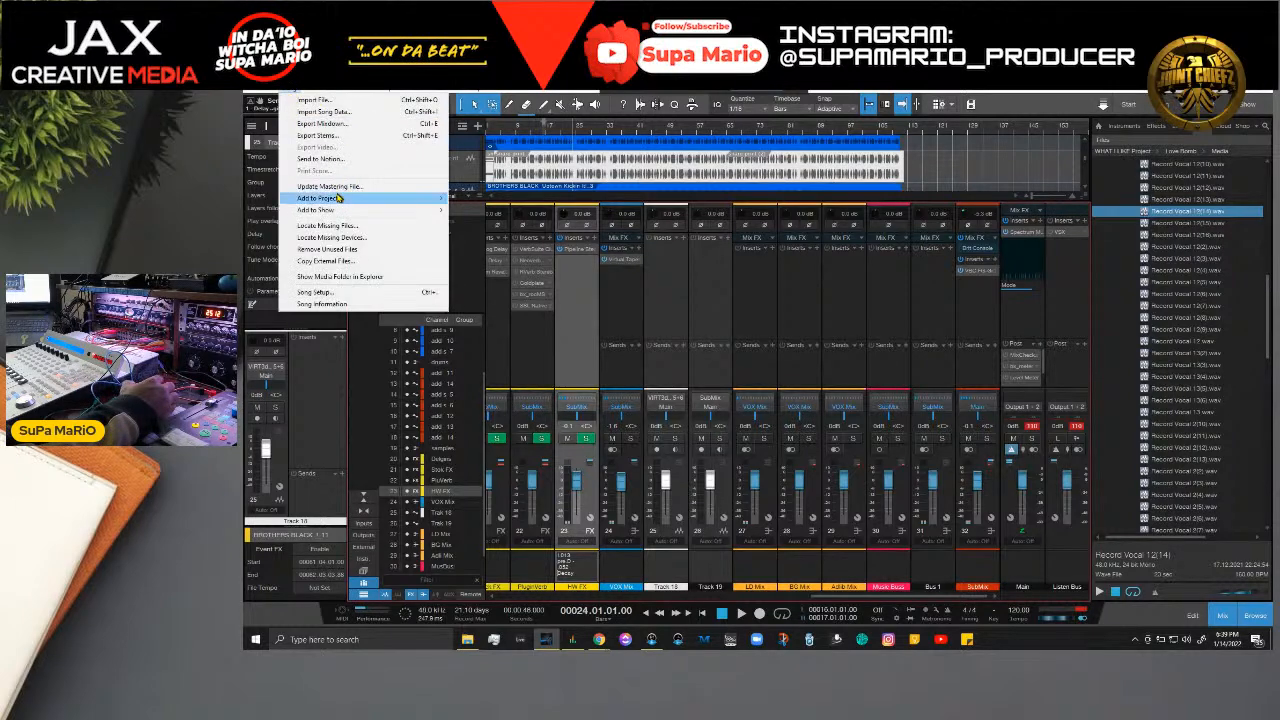
{"action": "left_click", "coordinate": [370, 302]}
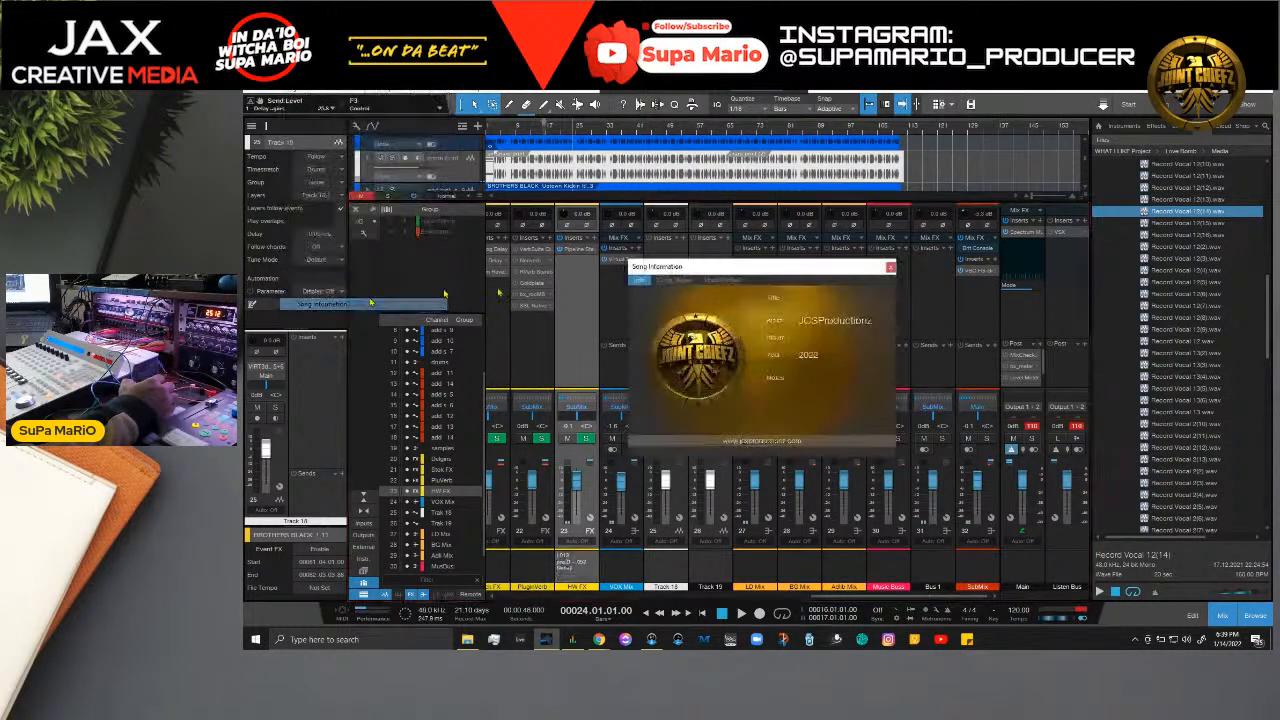
{"action": "left_click", "coordinate": [675, 280]}
{"action": "left_click", "coordinate": [721, 280]}
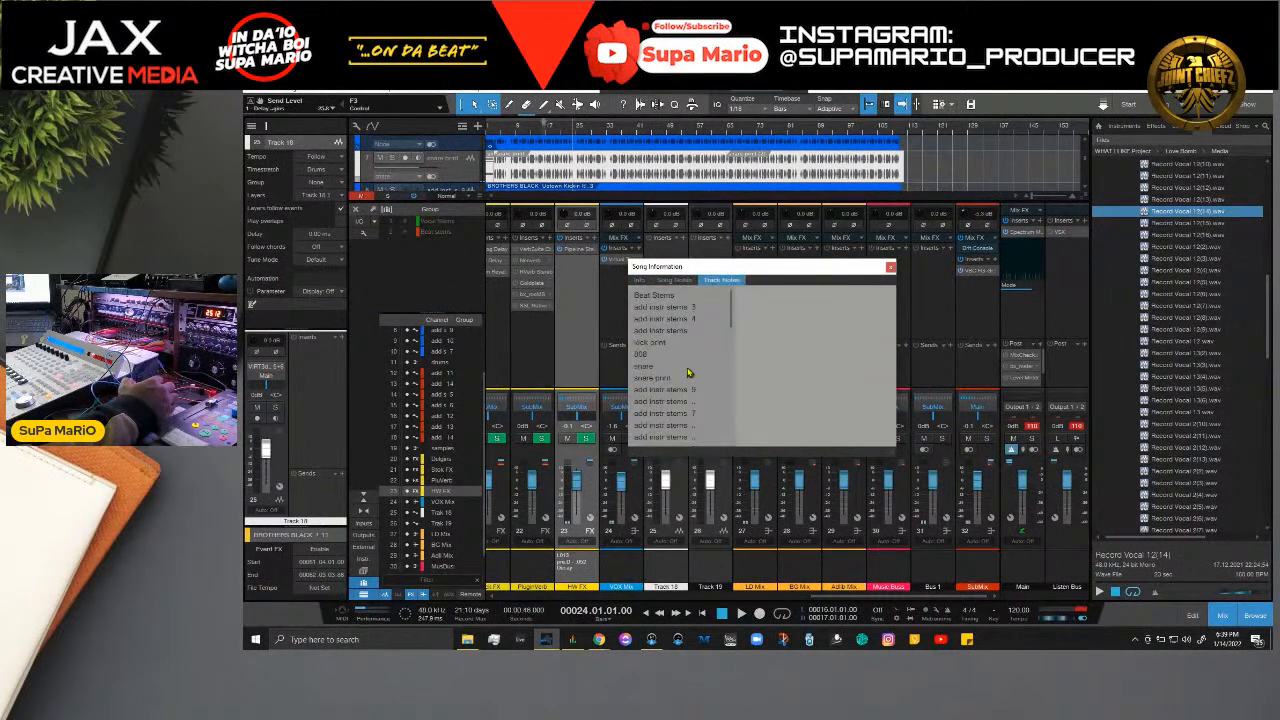
{"action": "scroll", "coordinate": [690, 355], "scroll_direction": "down", "scroll_amount": 5}
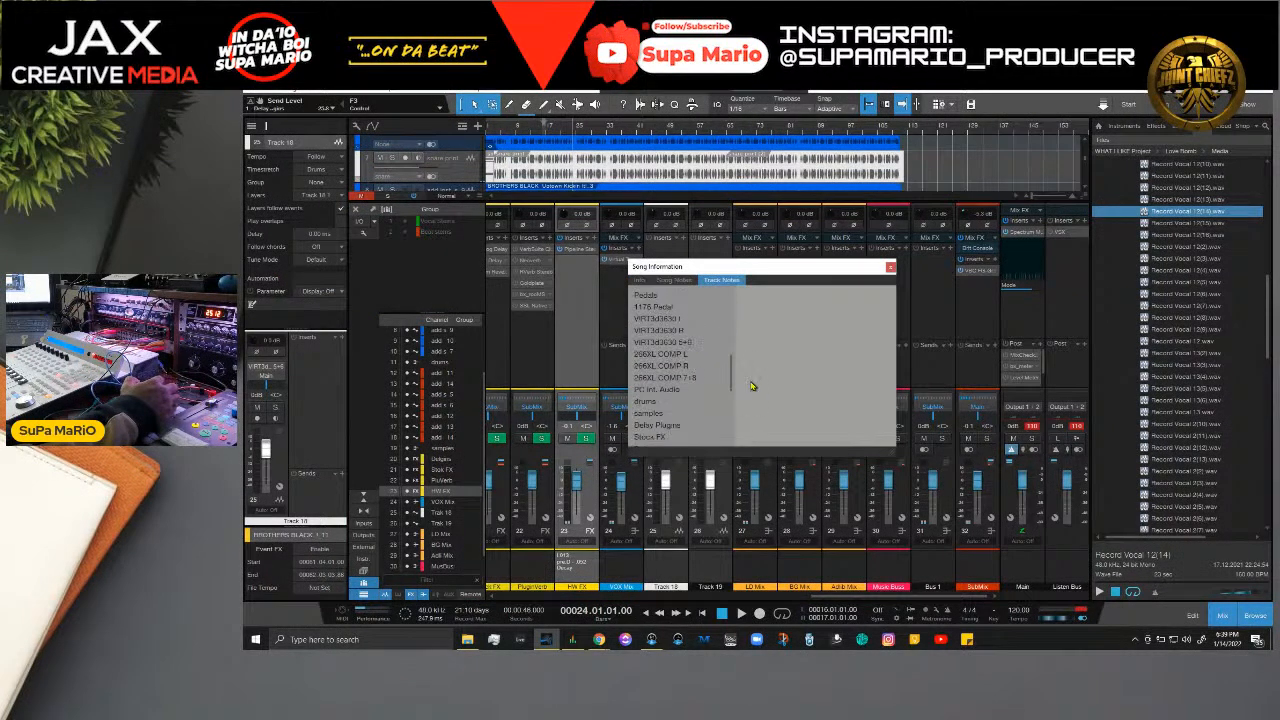
{"action": "left_click_drag", "start_coordinate": [730, 372], "coordinate": [731, 400]}
{"action": "left_click", "coordinate": [703, 416]}
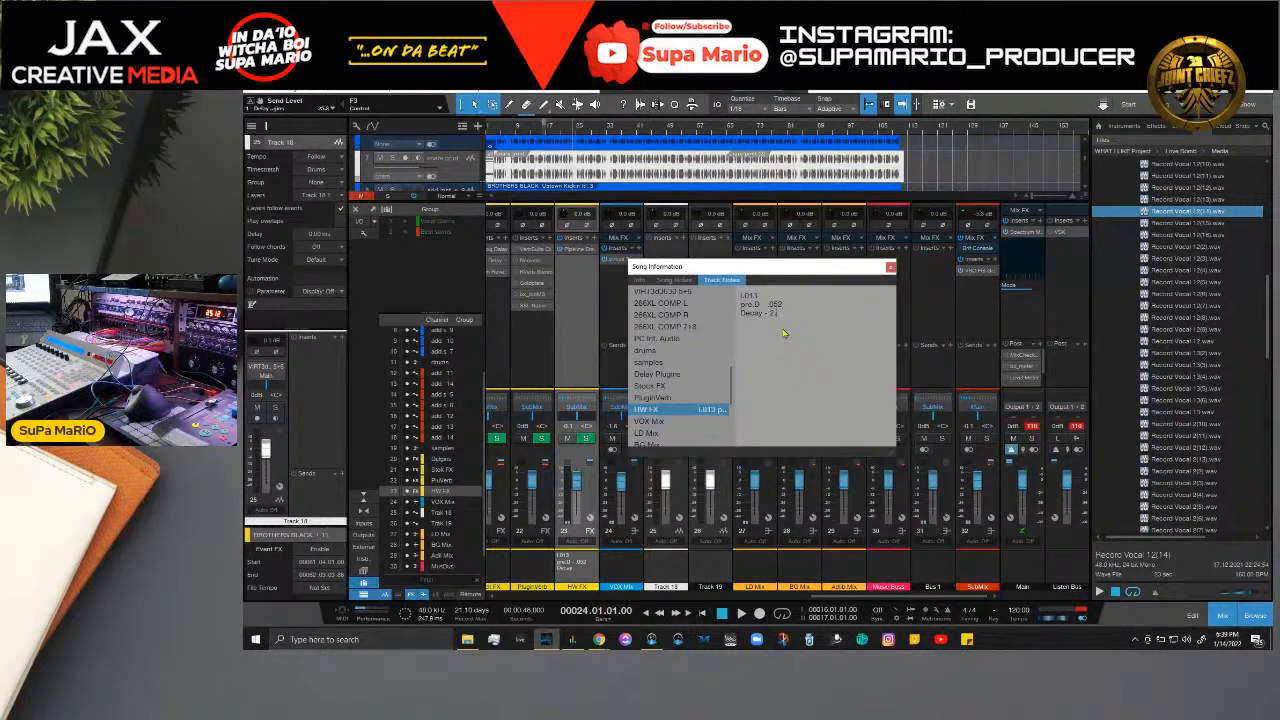
Step: Complete the HW FX note's reverb settings with Decay - 2.512, Damp - 30 and Size - 42
{"action": "type", "text": "12"}
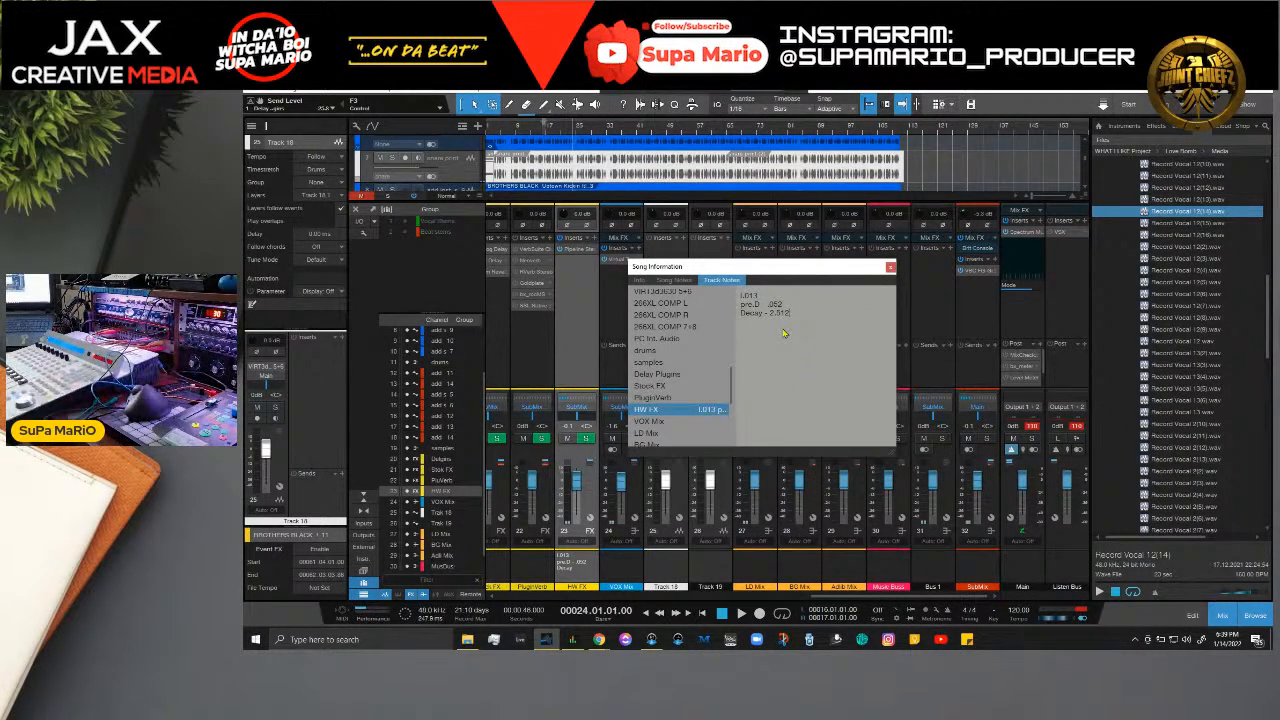
{"action": "key", "text": "Return"}
{"action": "type", "text": "Lo"}
{"action": "type", "text": " -"}
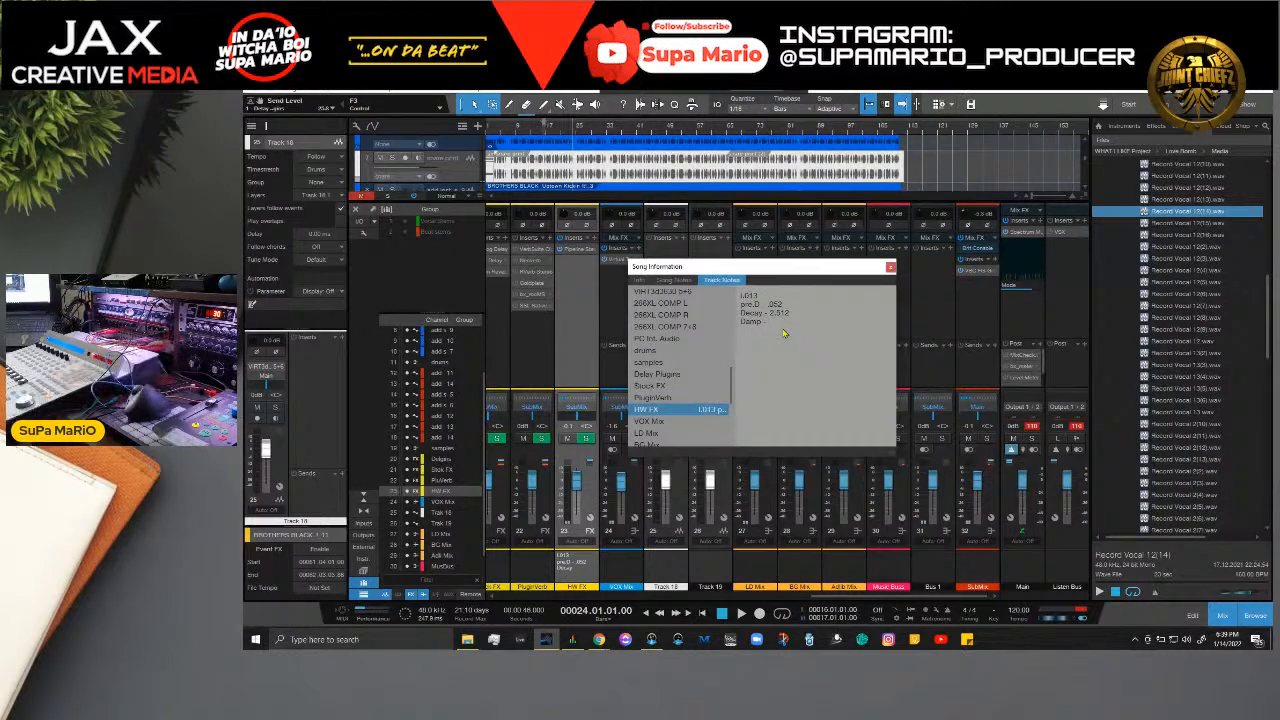
{"action": "type", "text": " 30"}
{"action": "type", "text": "Su"}
{"action": "type", "text": "ze - 42"}
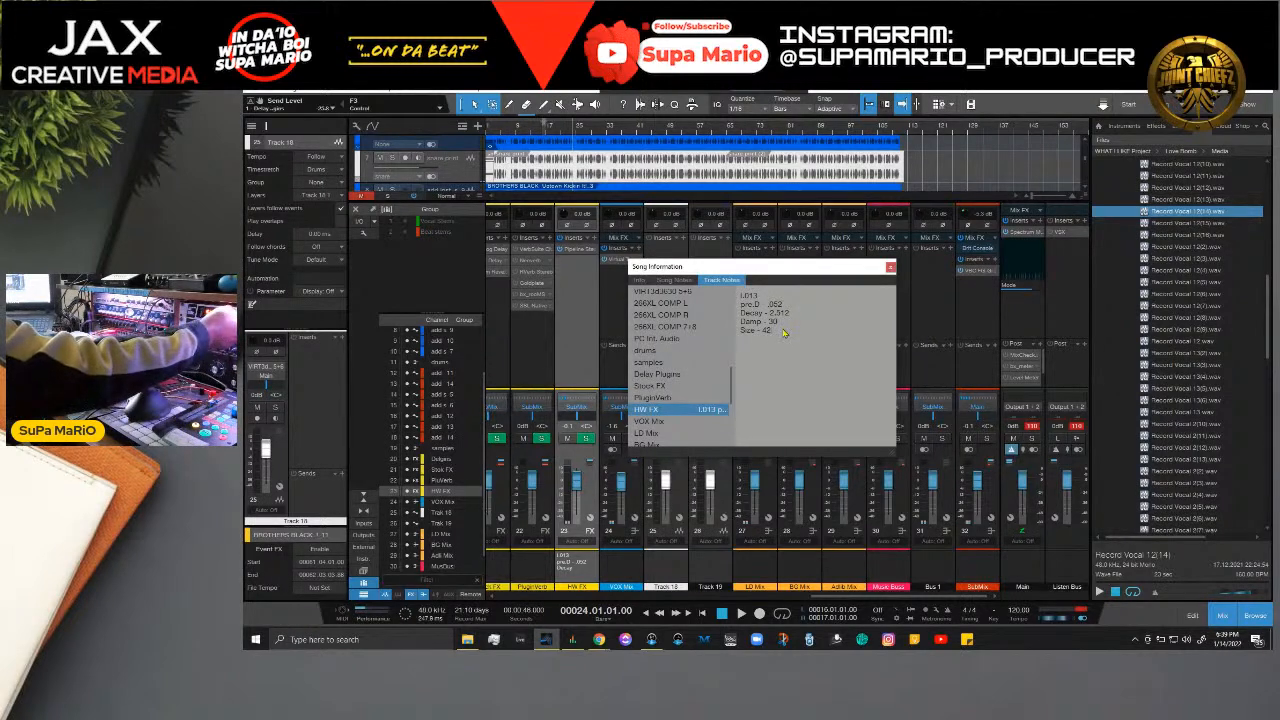
{"action": "type", "text": "%"}
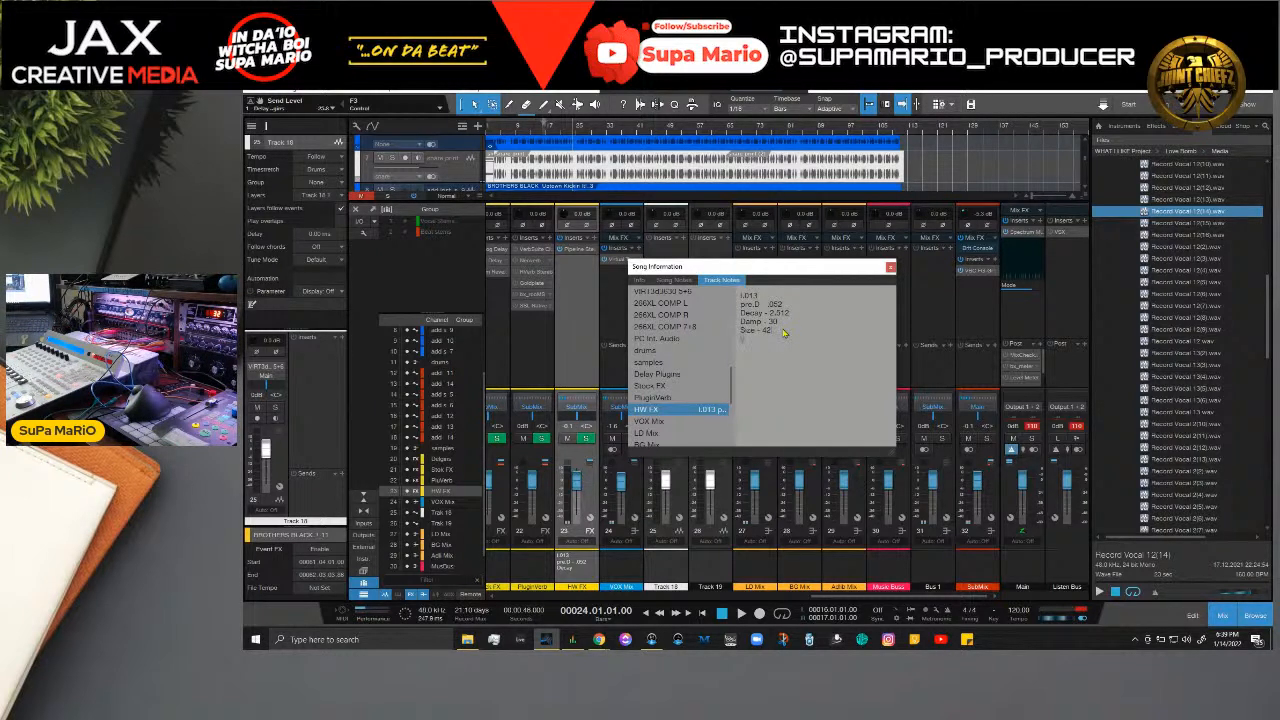
Step: Extend the HW FX note with the remaining settings, including R.Bal - 50, Bass - +3 and Treble - +5, and close the song information
{"action": "type", "text": "Wth.D - 32"}
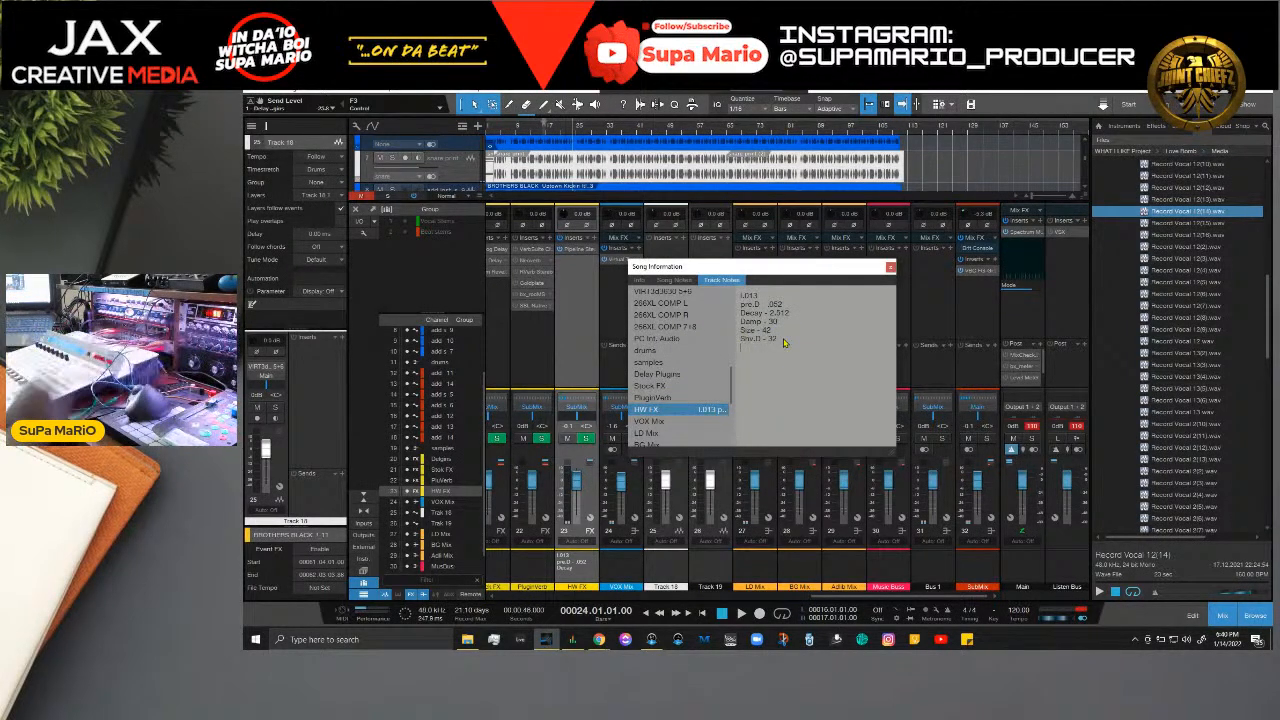
{"action": "type", "text": "R.Bal - 60"}
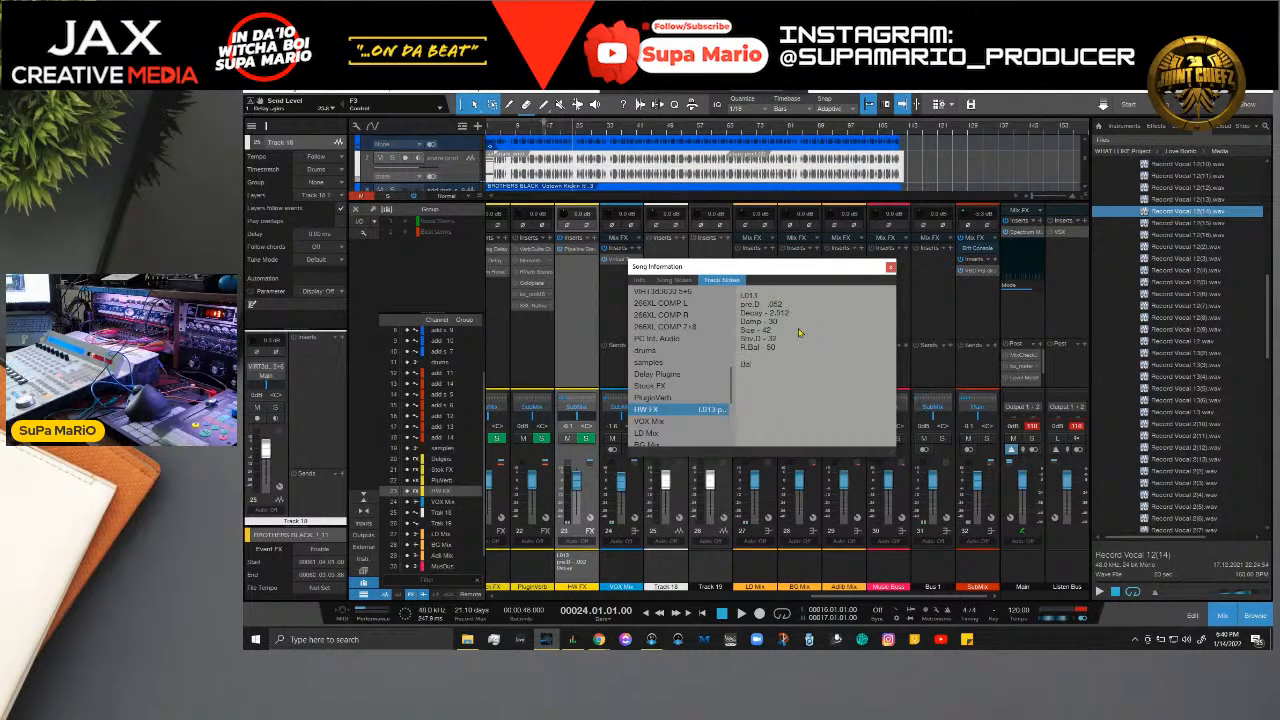
{"action": "type", "text": "ss"}
{"action": "type", "text": "Trebl"}
{"action": "key", "text": "BackSpace"}
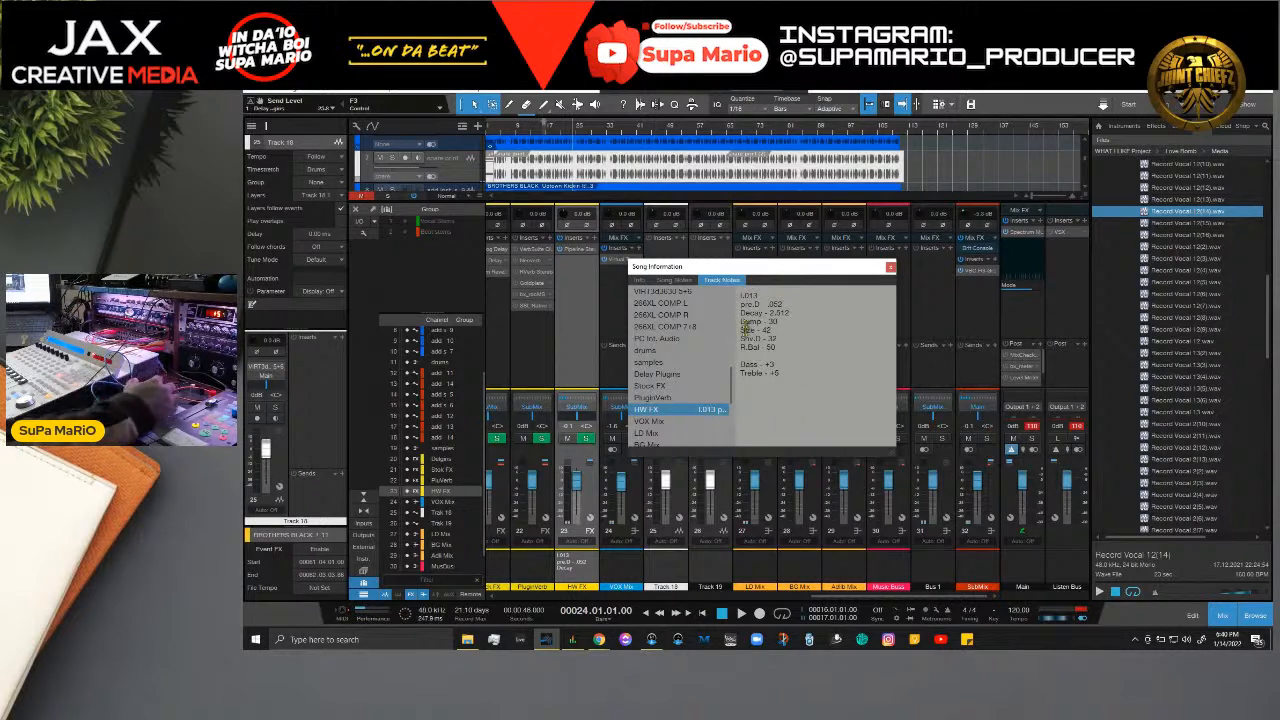
{"action": "key", "text": "BackSpace"}
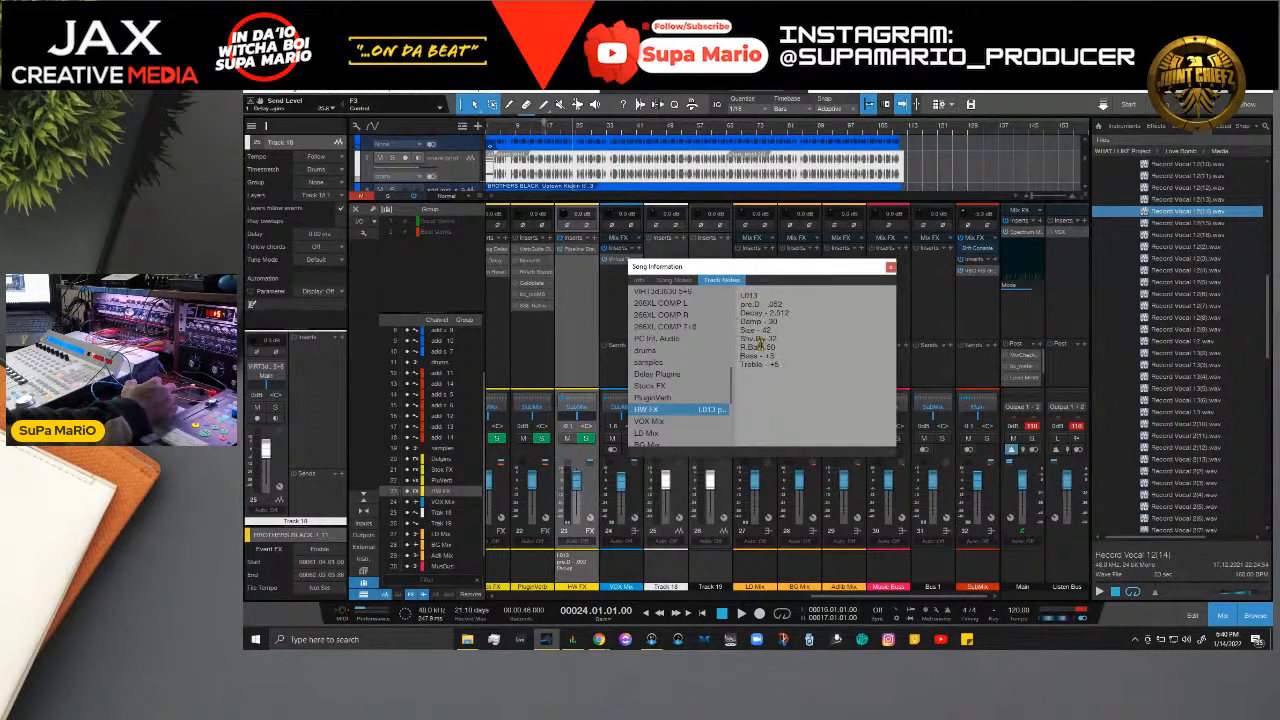
{"action": "left_click", "coordinate": [890, 268]}
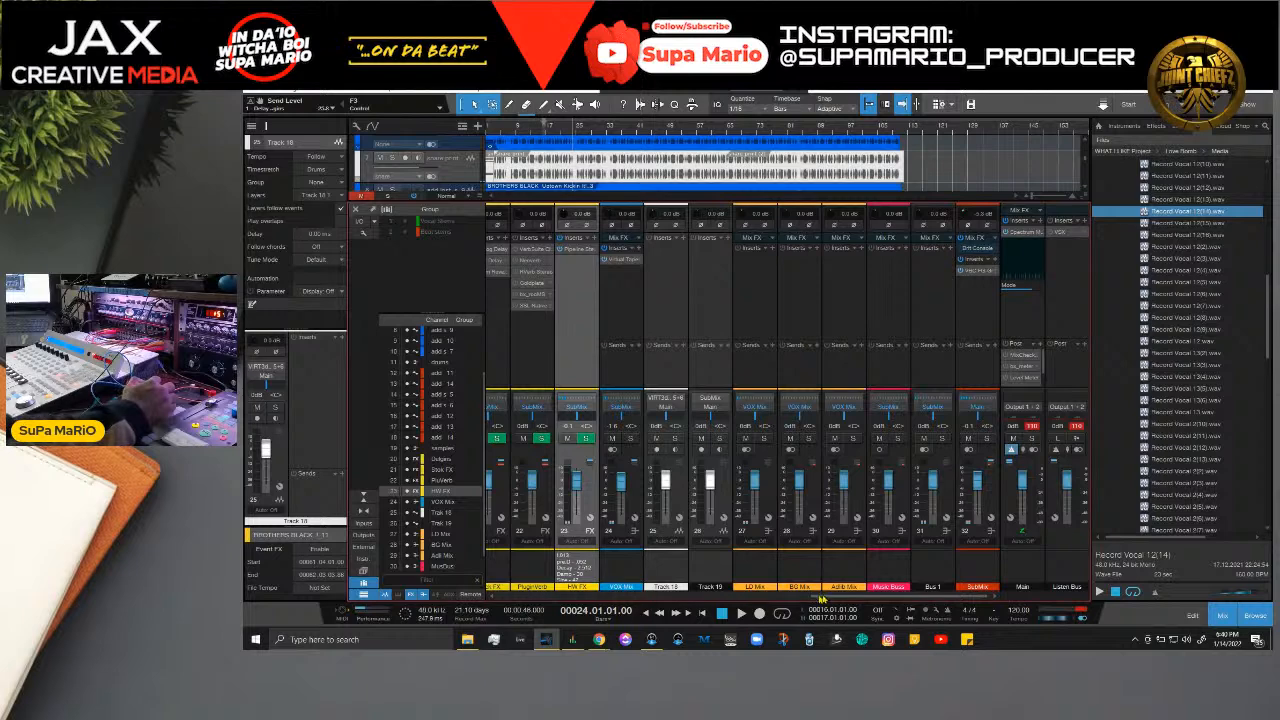
Step: Add a channel note to the SubMix bus reading "see picture for settings"
{"action": "left_click_drag", "start_coordinate": [838, 598], "coordinate": [700, 598]}
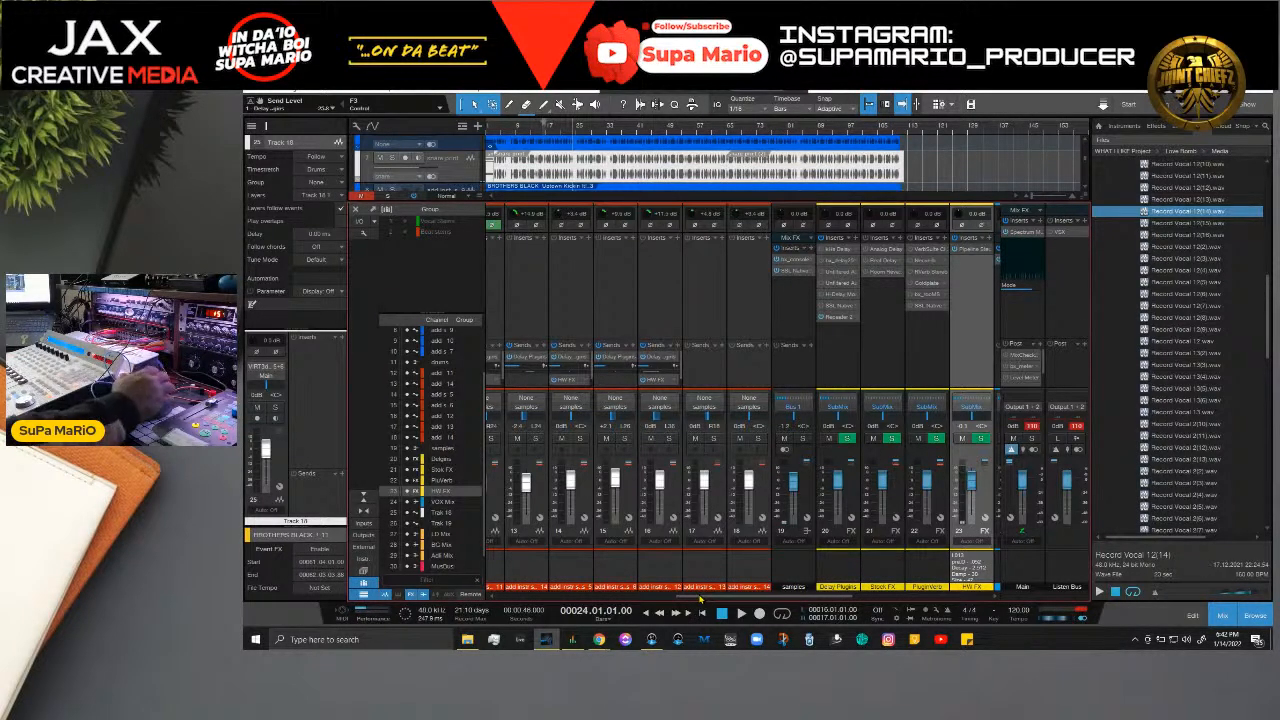
{"action": "left_click_drag", "start_coordinate": [700, 598], "coordinate": [938, 610]}
{"action": "left_click", "coordinate": [977, 561]}
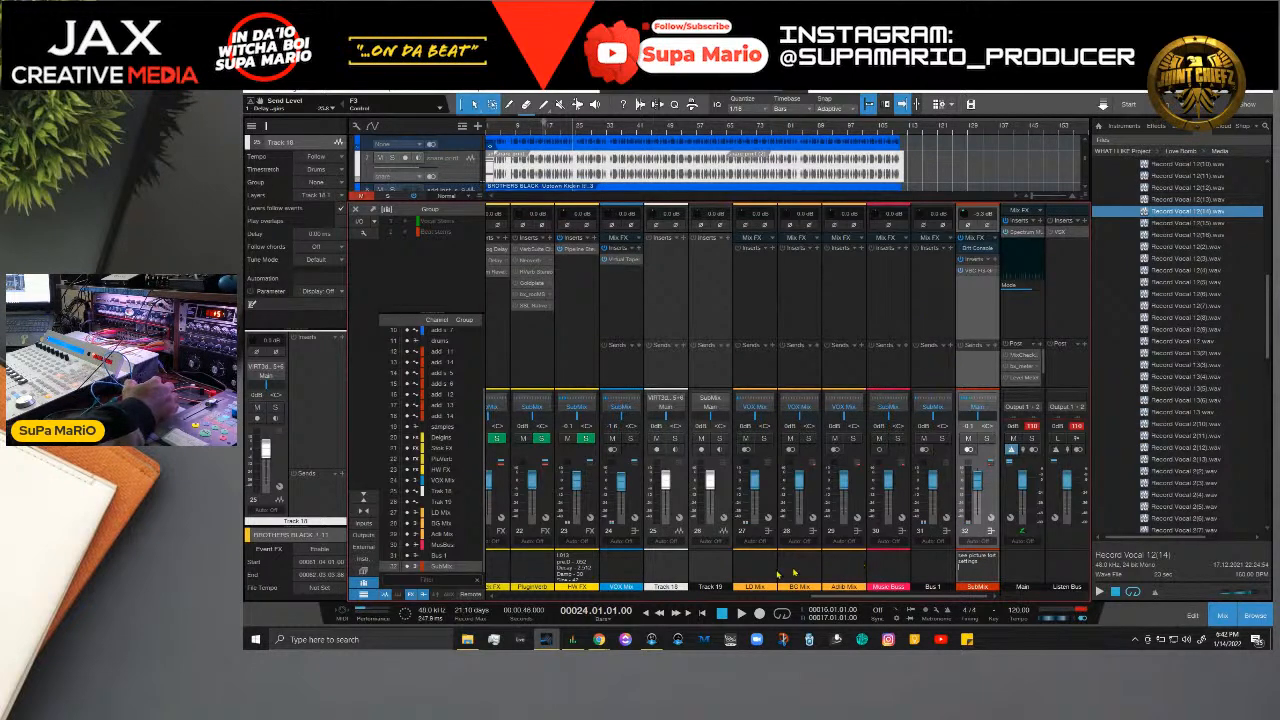
Step: Remove the unneeded Track 18 from the song
{"action": "right_click", "coordinate": [686, 497]}
{"action": "left_click", "coordinate": [427, 180]}
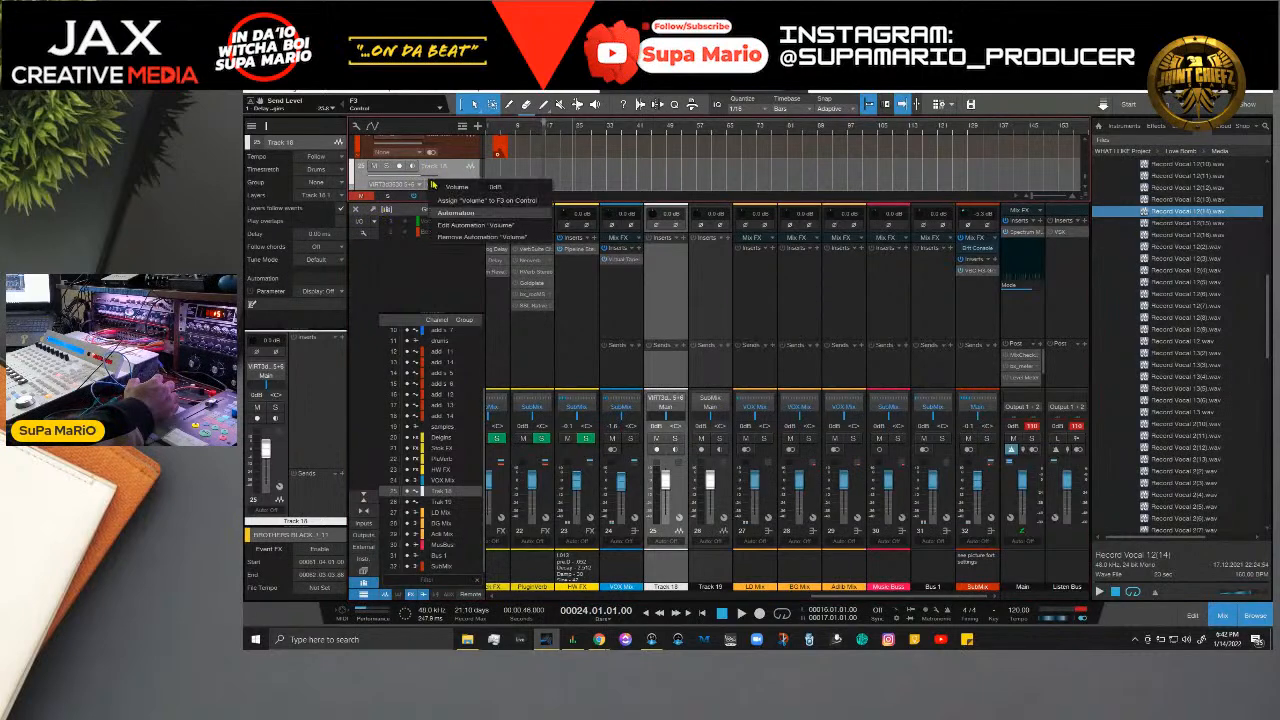
{"action": "right_click", "coordinate": [458, 175]}
{"action": "left_click", "coordinate": [519, 231]}
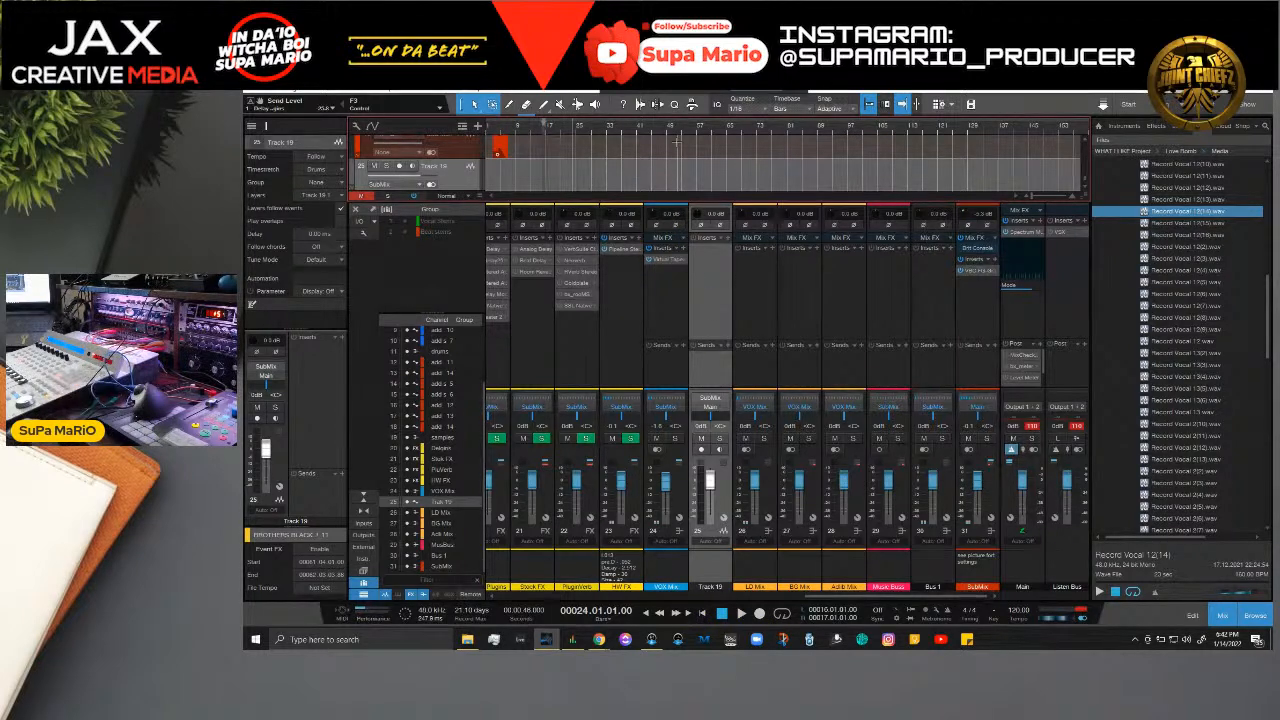
Step: Hide the mixer and try recording Track 19 from the start of the song
{"action": "key", "text": "F3"}
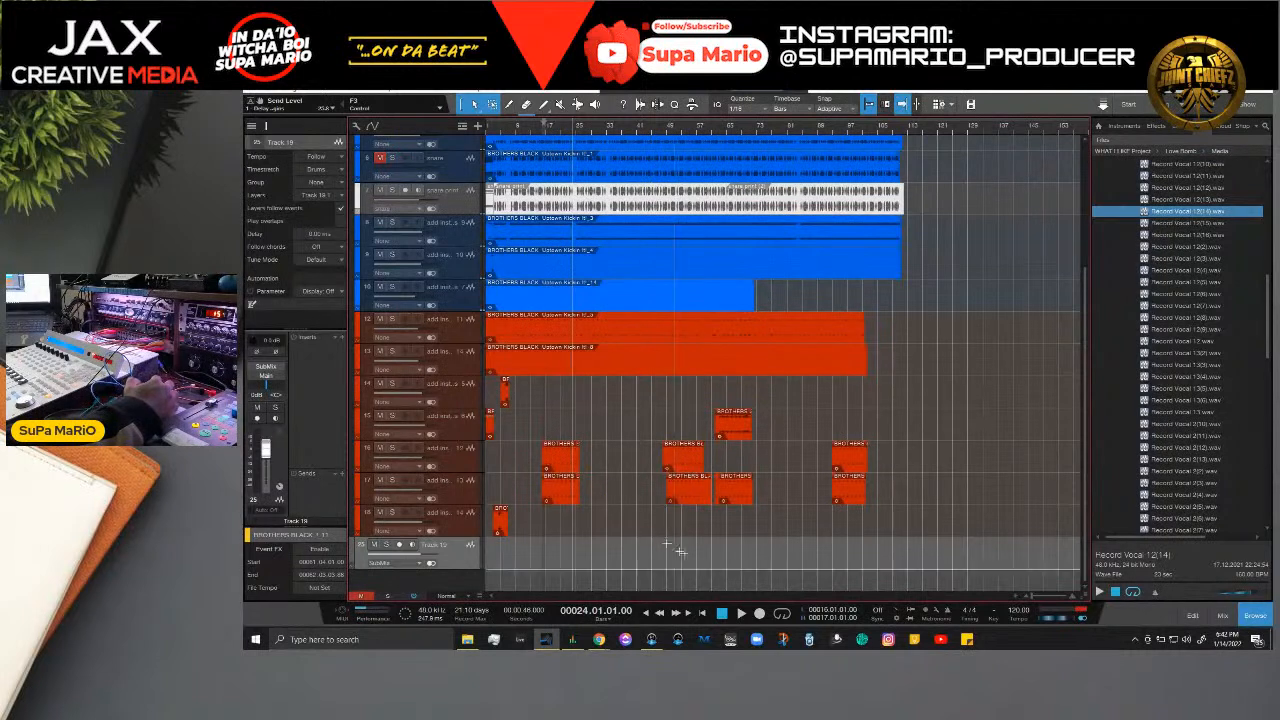
{"action": "left_click", "coordinate": [701, 614]}
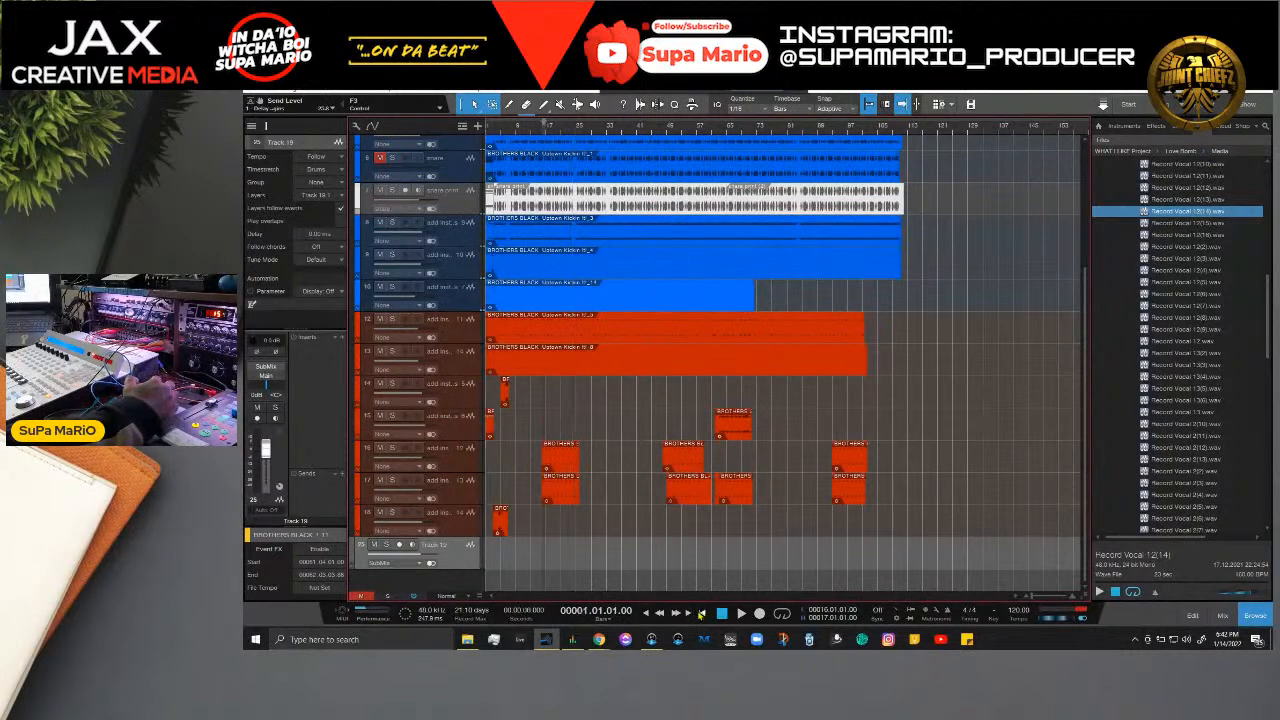
{"action": "left_click", "coordinate": [762, 614]}
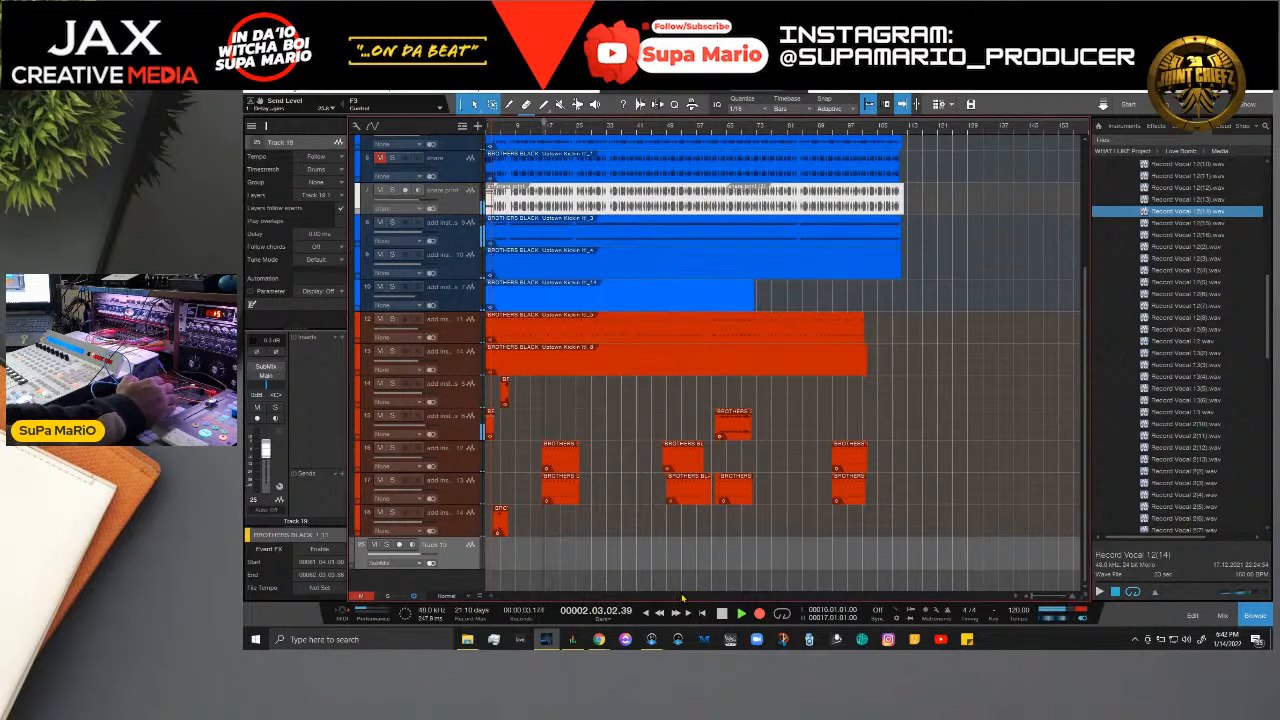
{"action": "key", "text": "space"}
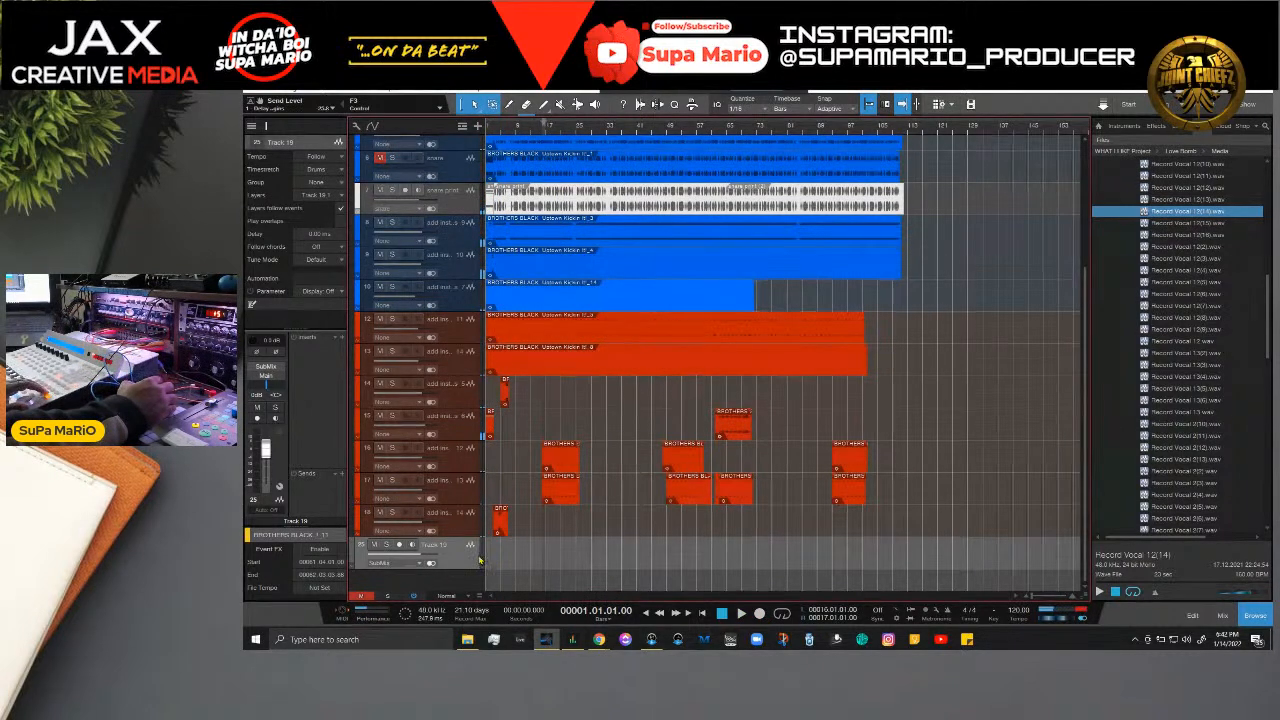
Step: Rename Track 19 as "submix print"
{"action": "double_click", "coordinate": [433, 544]}
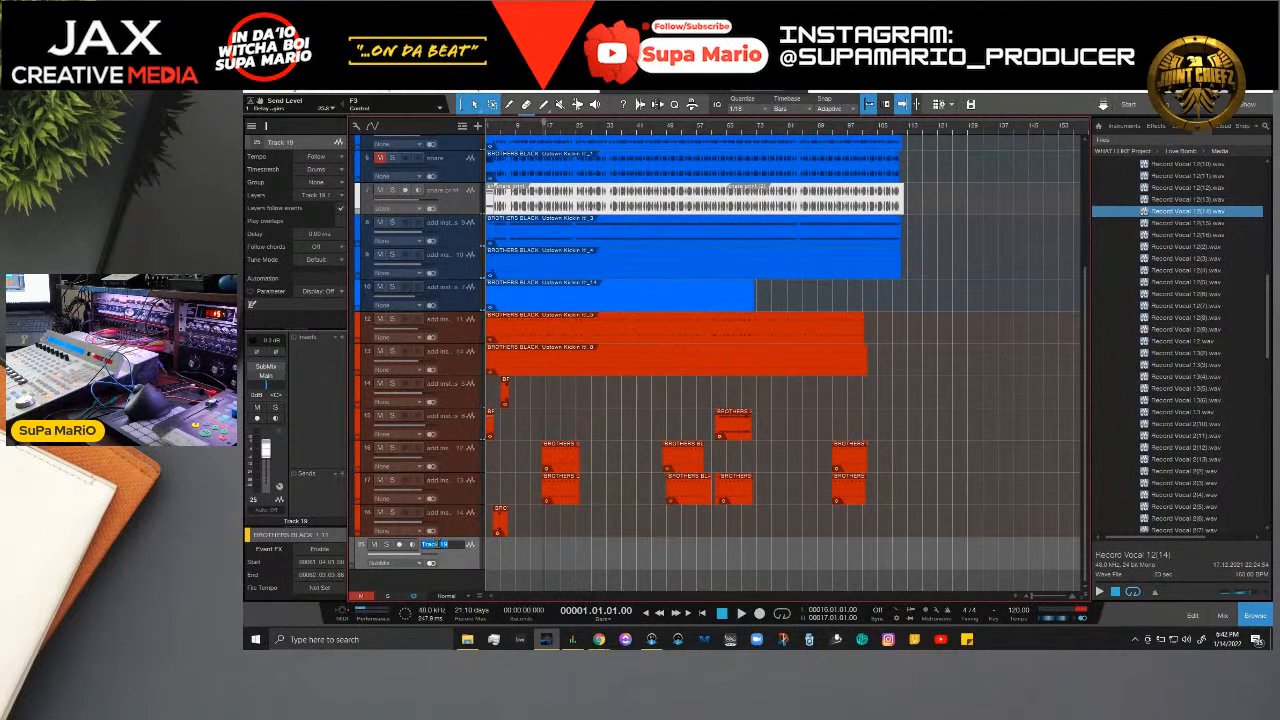
{"action": "type", "text": "ac"}
{"action": "type", "text": "bmix prin"}
{"action": "type", "text": "t"}
{"action": "key", "text": "Return"}
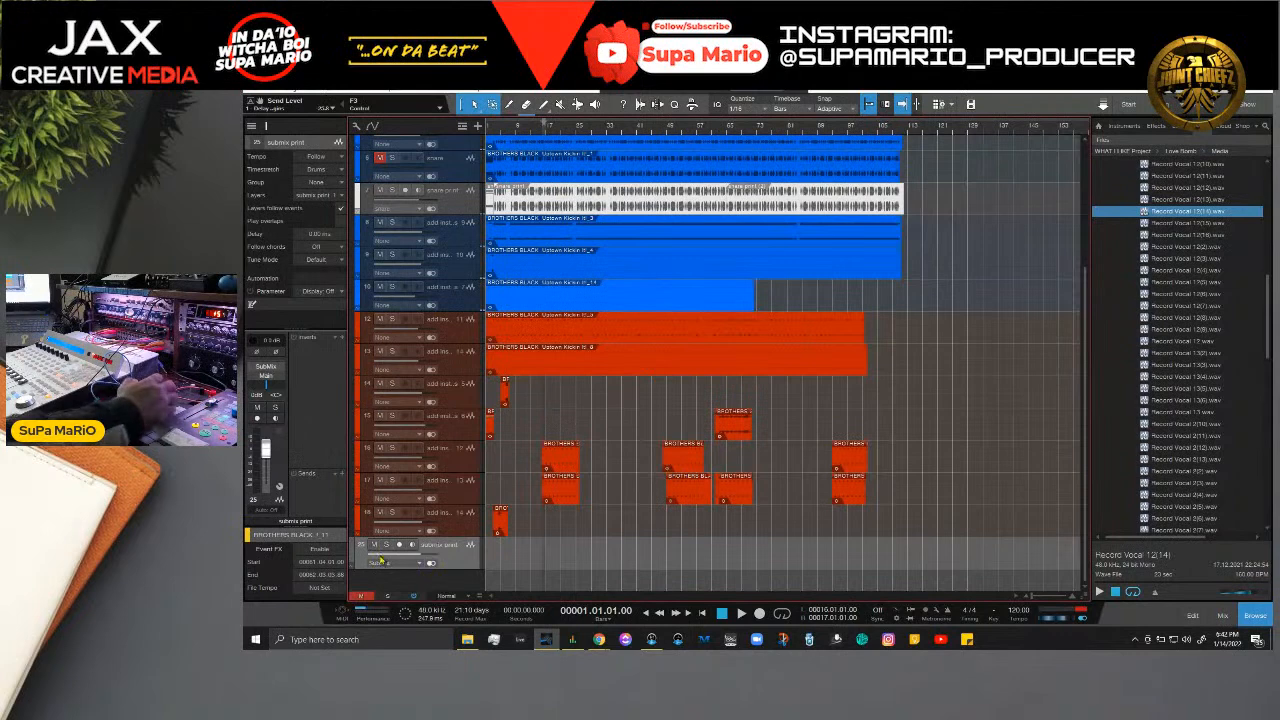
Step: Arm the submix print track for recording with its input monitoring off, and mute it
{"action": "left_click", "coordinate": [400, 546]}
{"action": "left_click", "coordinate": [411, 546]}
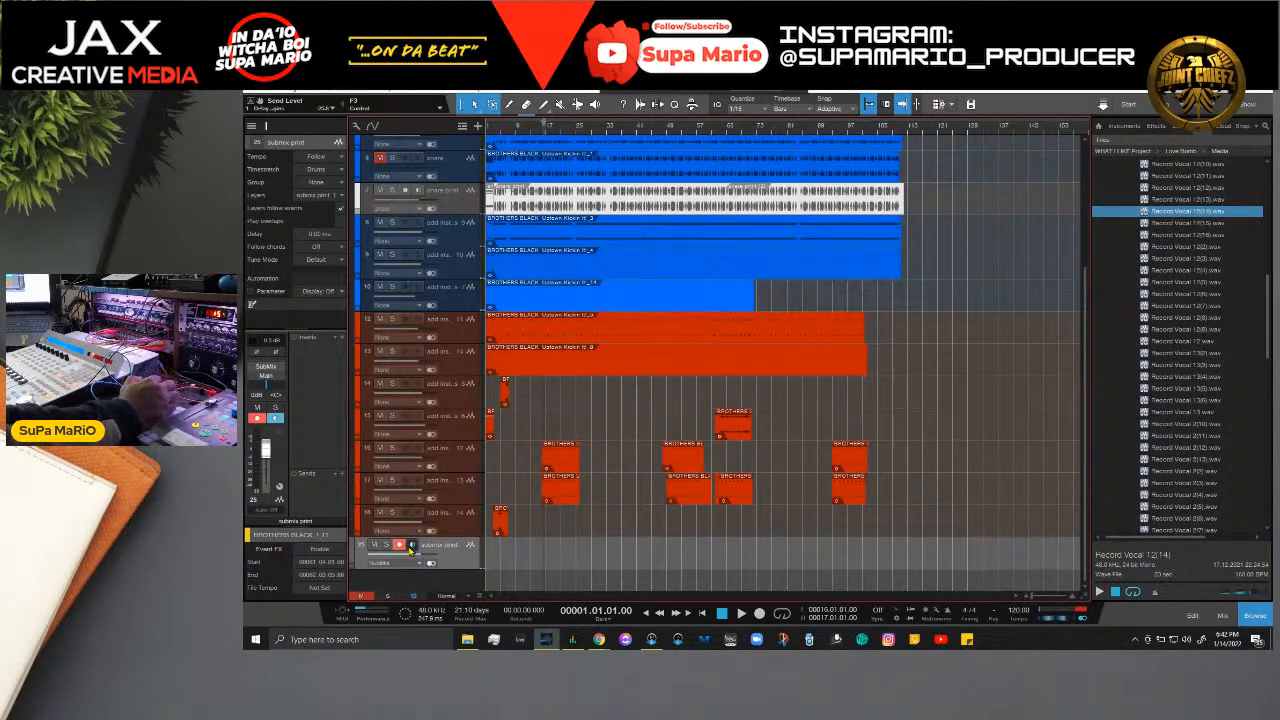
{"action": "left_click", "coordinate": [375, 546]}
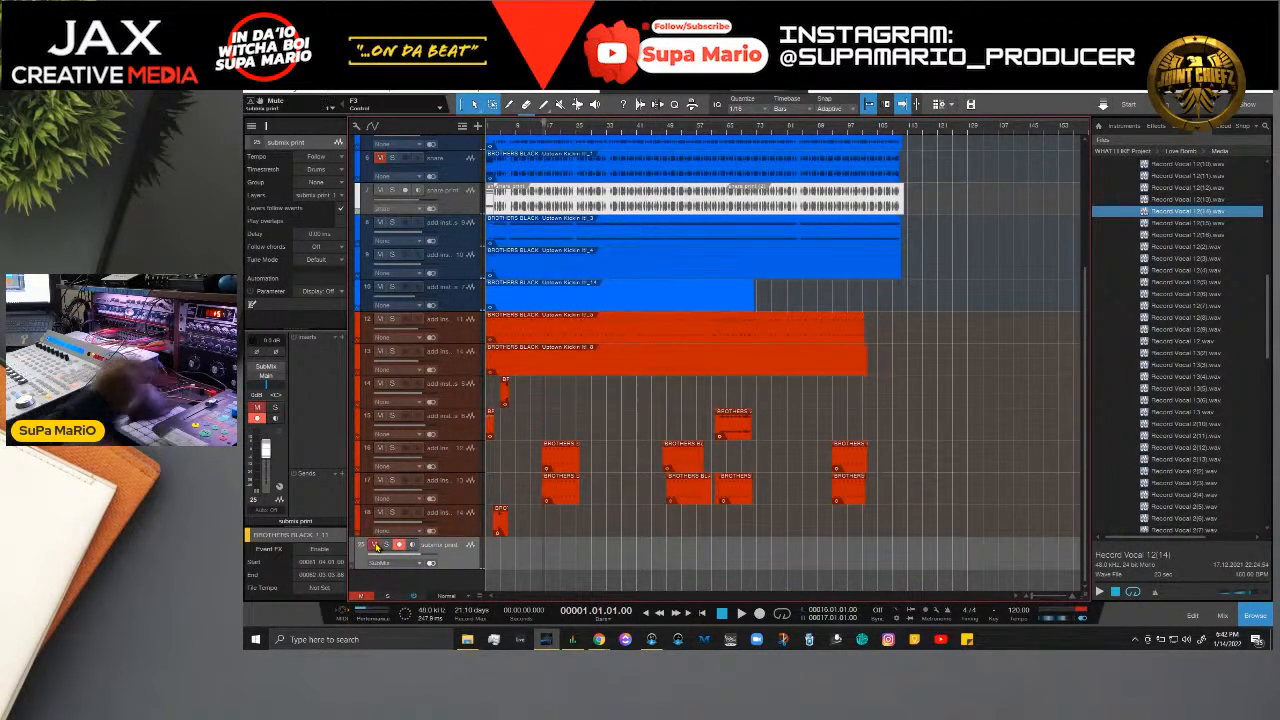
Step: Record the SubMix output onto the submix print track from the song start to about bar 15
{"action": "key", "text": "space"}
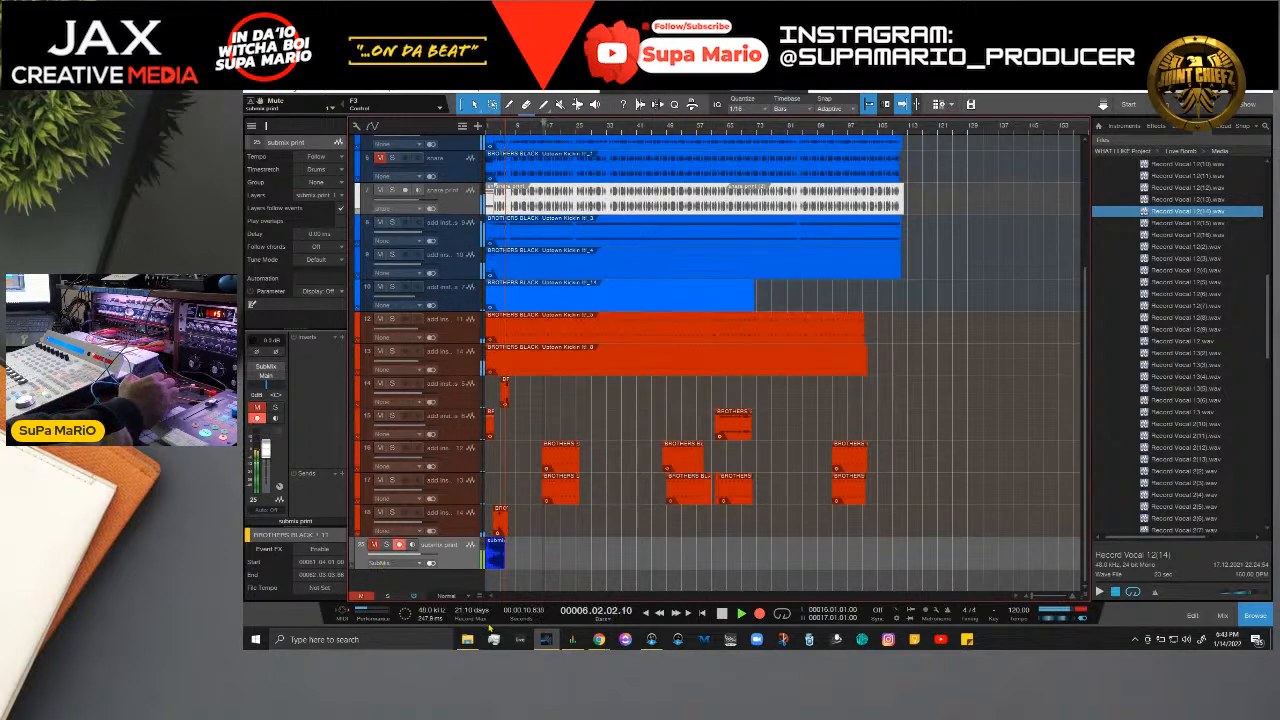
{"action": "key", "text": "F3"}
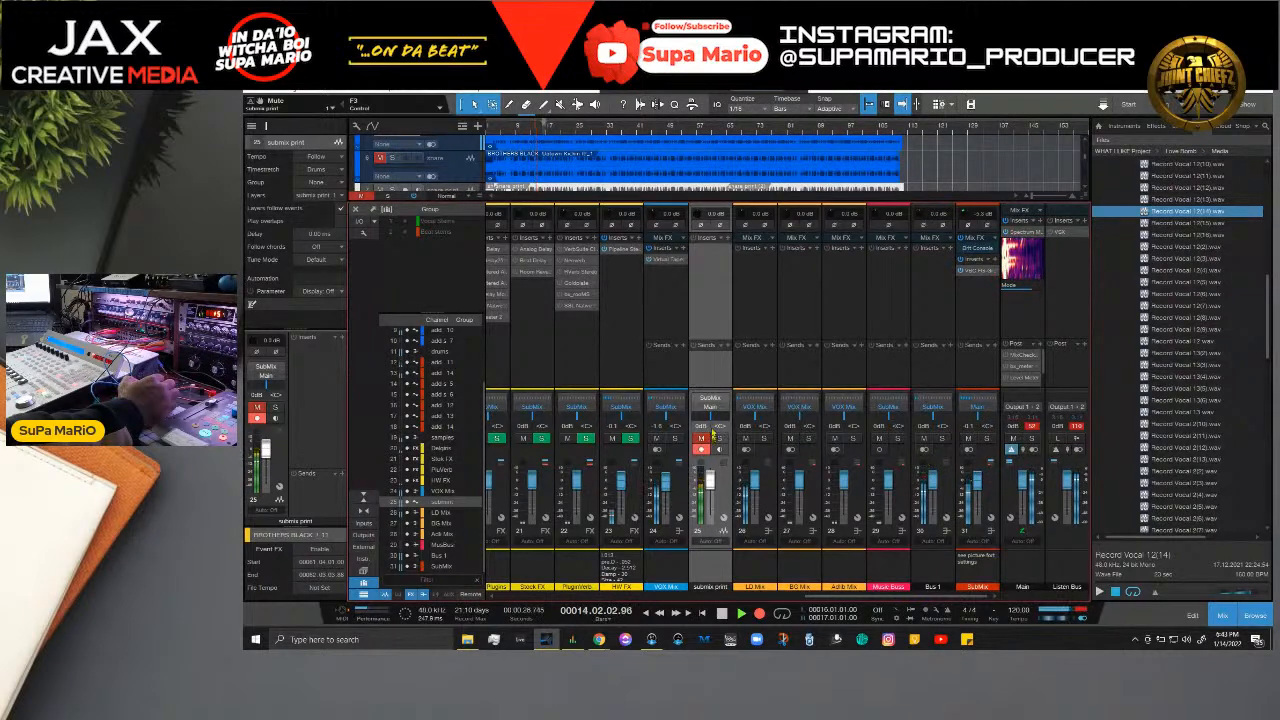
{"action": "key", "text": "F3"}
{"action": "key", "text": "space"}
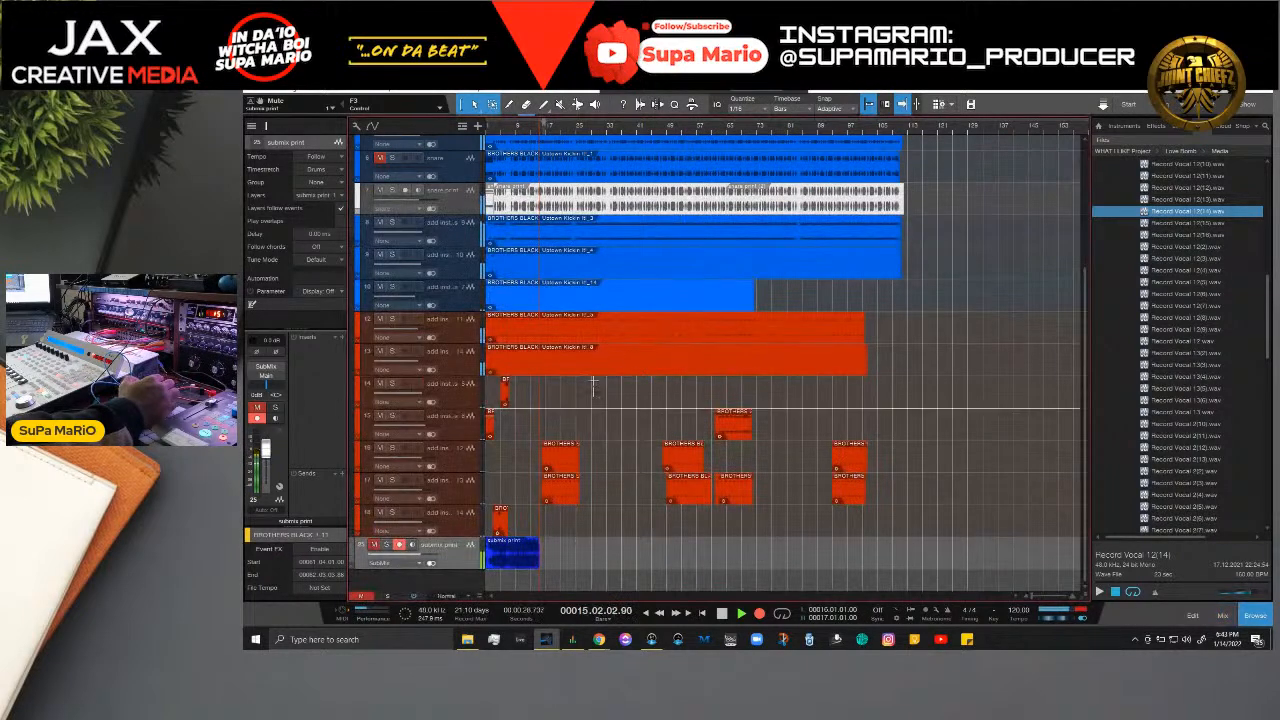
Step: Disarm and solo the submix print track and play back the recorded section from near the song start
{"action": "left_click", "coordinate": [399, 545]}
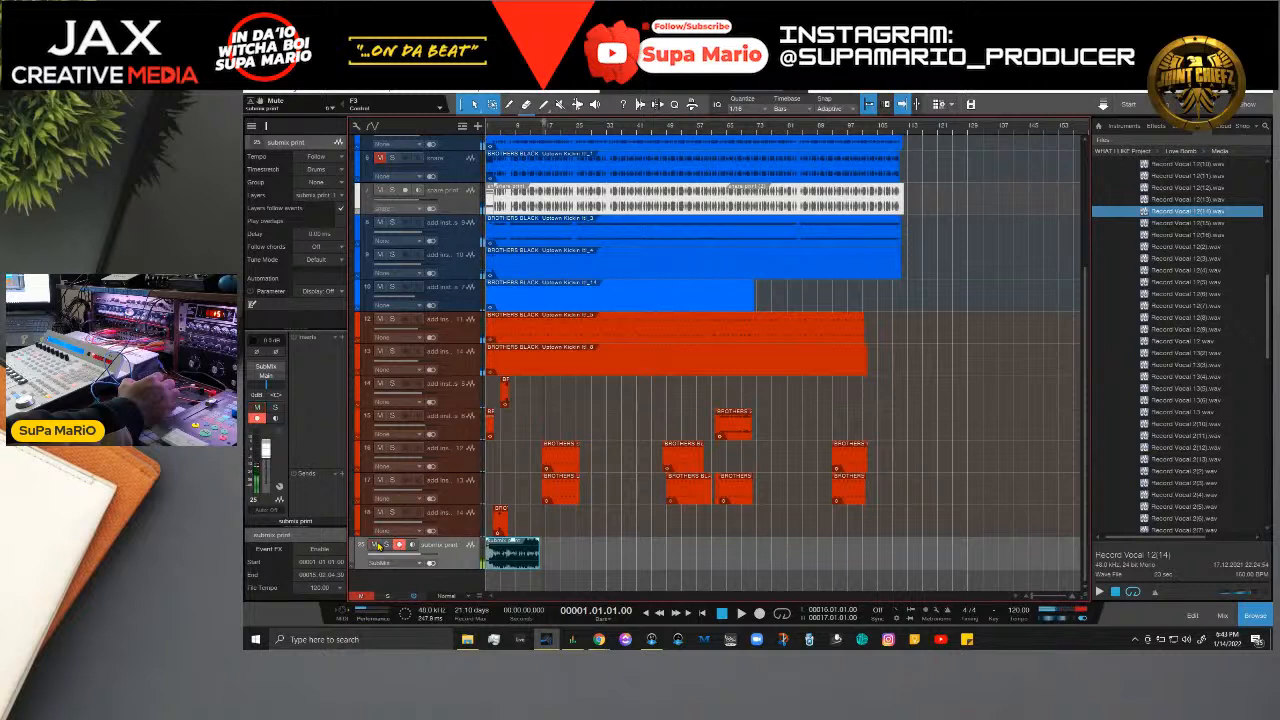
{"action": "left_click", "coordinate": [387, 545]}
{"action": "key", "text": "space"}
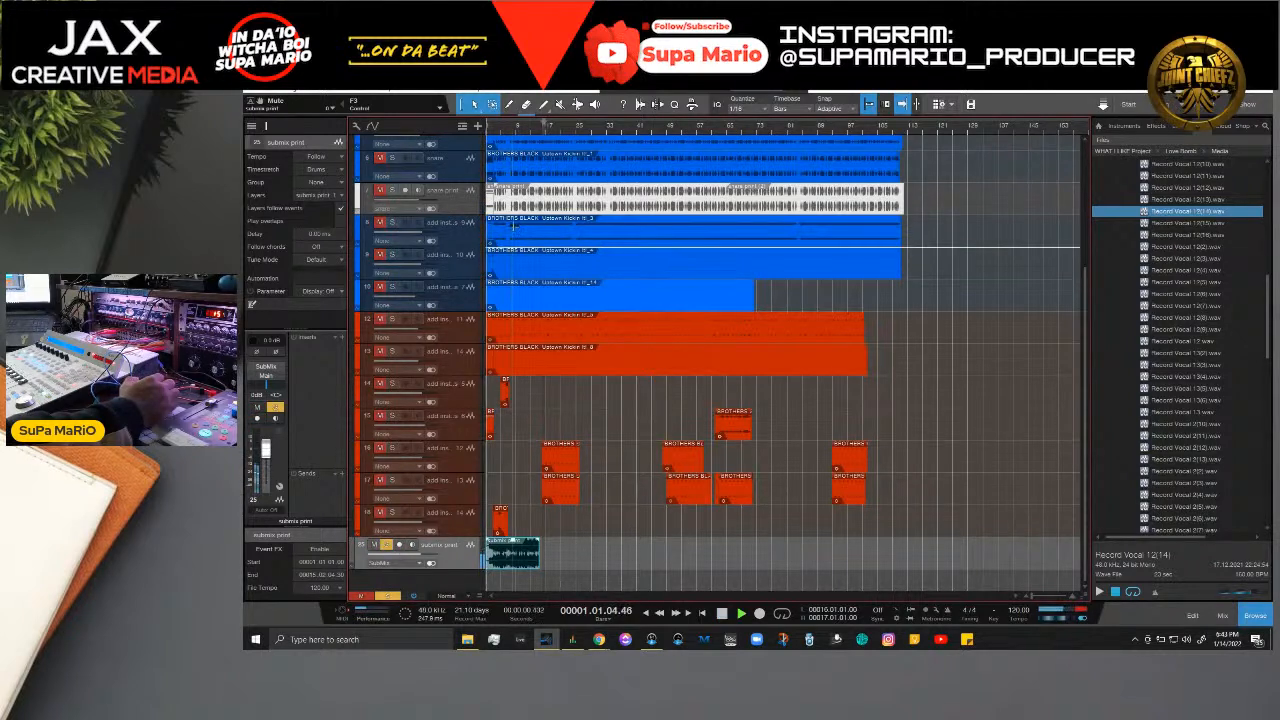
{"action": "left_click", "coordinate": [498, 128]}
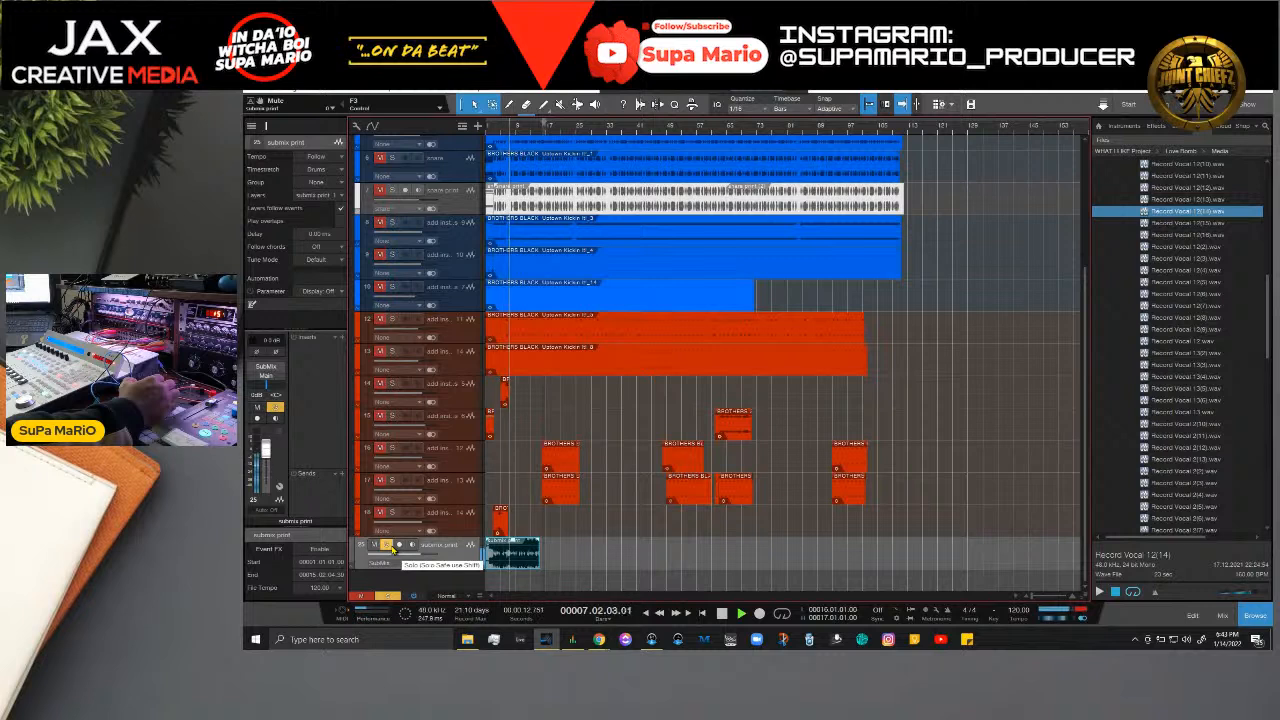
Step: Unsolo and mute the submix print track, and play back the live mix from about bar 4
{"action": "key", "text": "space"}
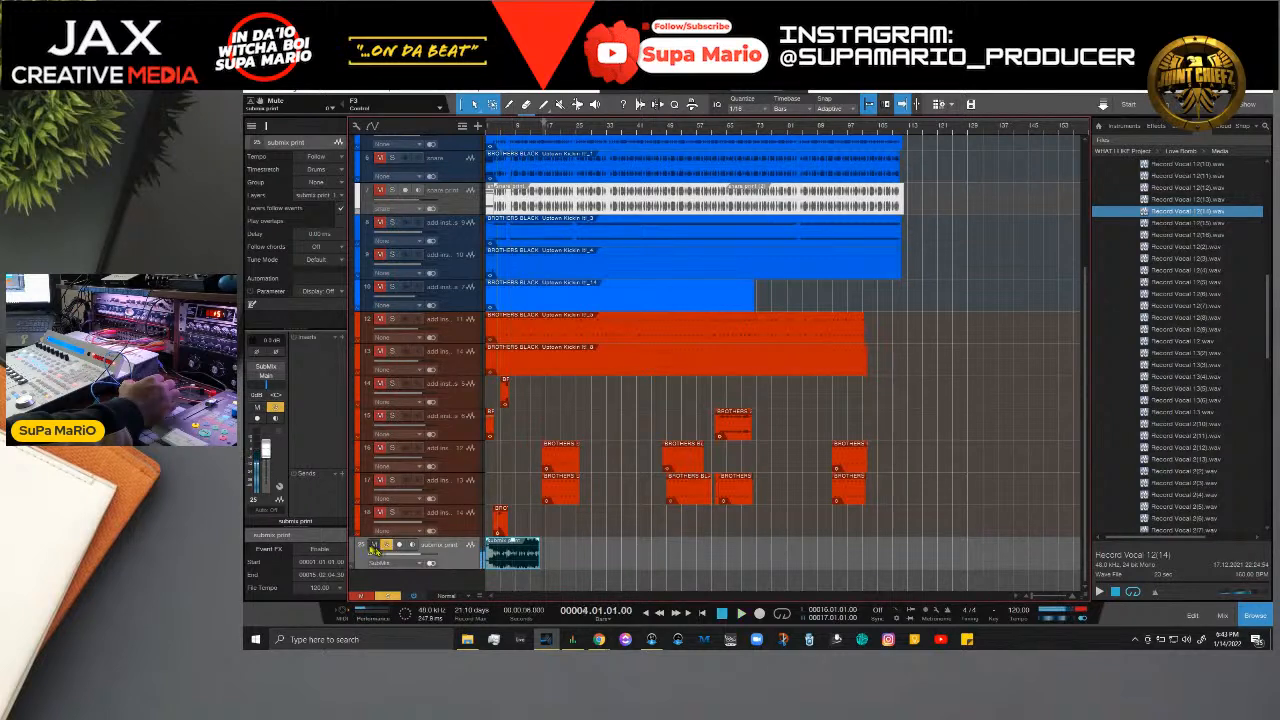
{"action": "left_click", "coordinate": [376, 547]}
{"action": "key", "text": "space"}
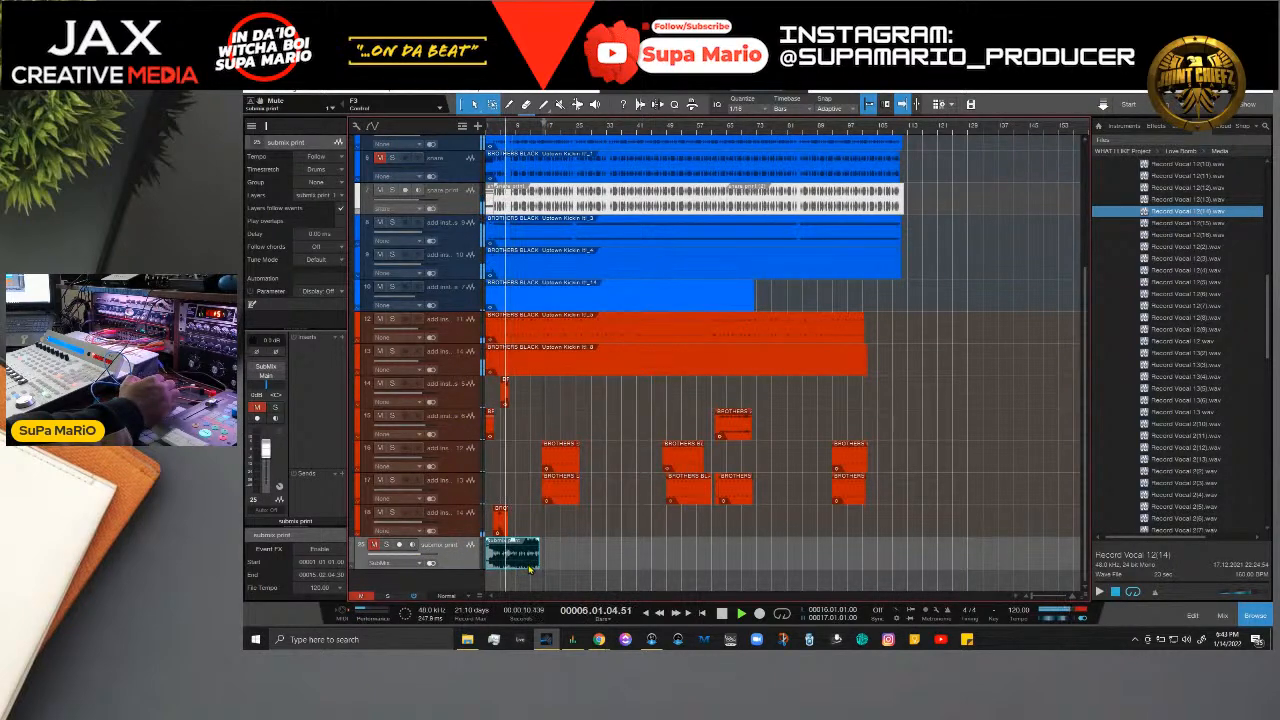
{"action": "scroll", "coordinate": [572, 358], "scroll_direction": "up", "scroll_amount": 5}
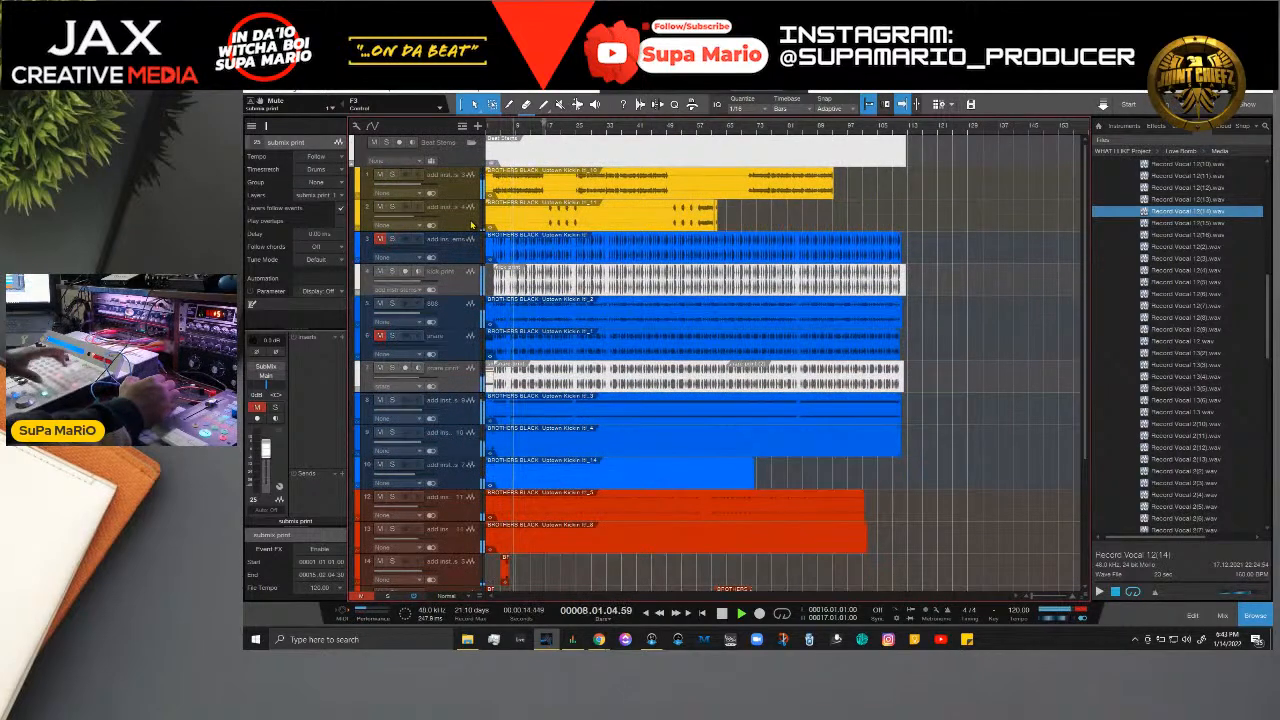
Step: Stop playback and insert a Fat Channel on the VOX Mix channel below Virtual Tape Machines
{"action": "key", "text": "F3"}
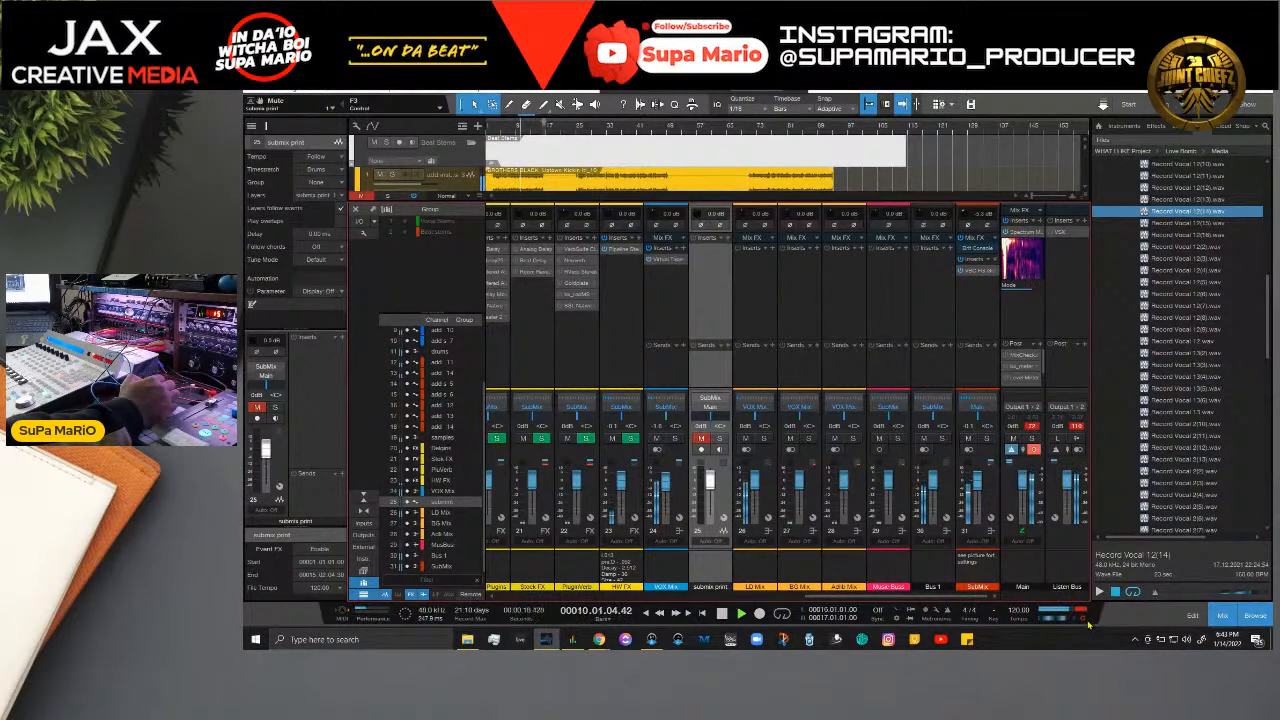
{"action": "left_click", "coordinate": [680, 260]}
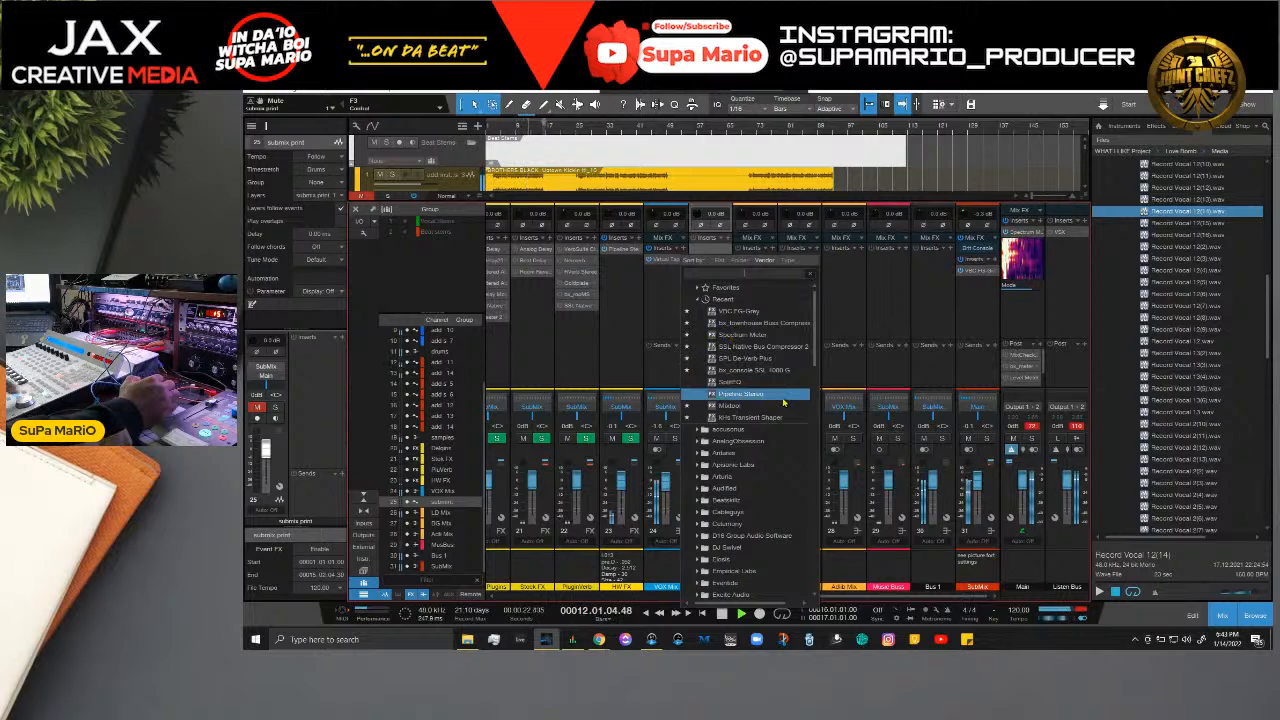
{"action": "key", "text": "space"}
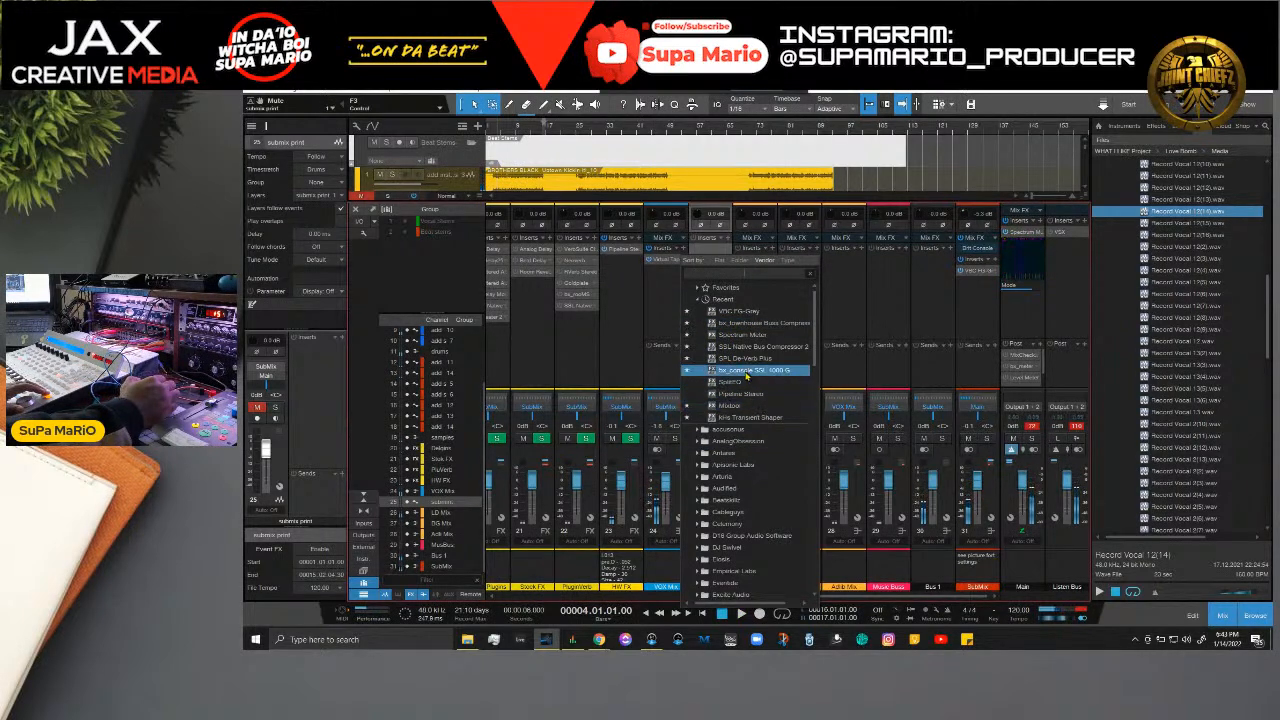
{"action": "scroll", "coordinate": [795, 470], "scroll_direction": "down", "scroll_amount": 5}
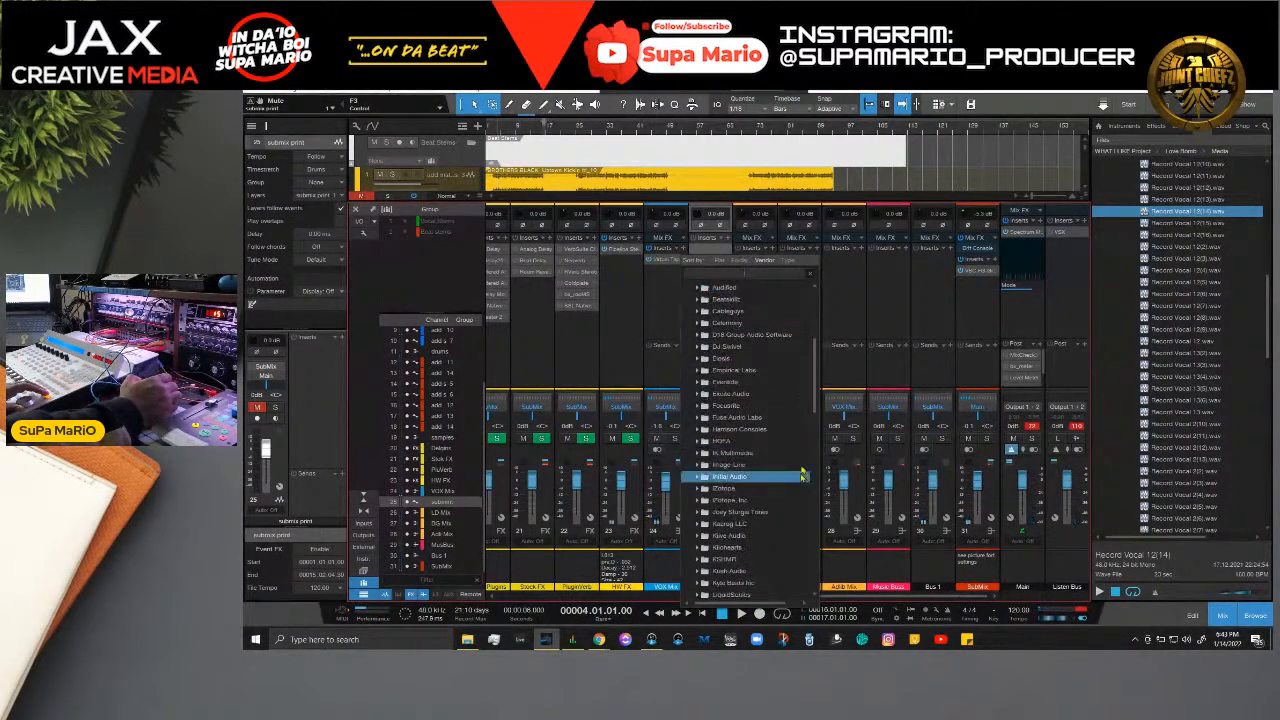
{"action": "left_click", "coordinate": [795, 272]}
{"action": "type", "text": "sol"}
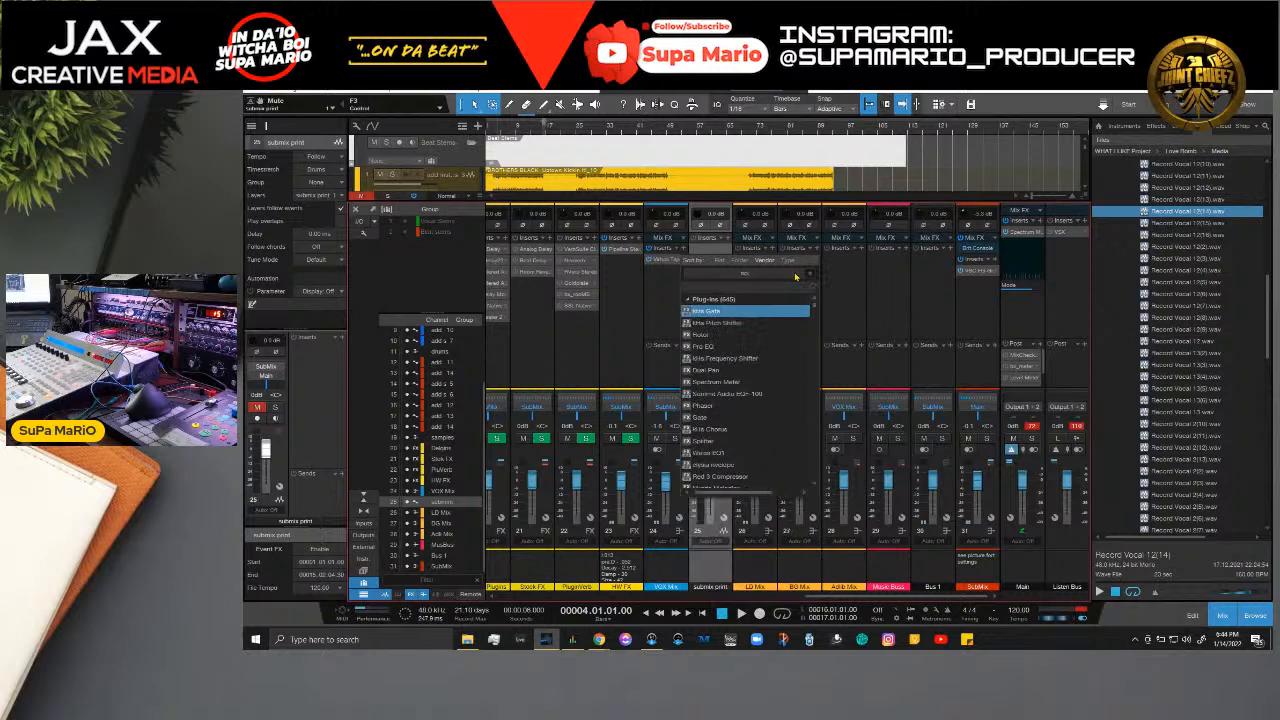
{"action": "key", "text": "BackSpace"}
{"action": "key", "text": "BackSpace"}
{"action": "key", "text": "BackSpace"}
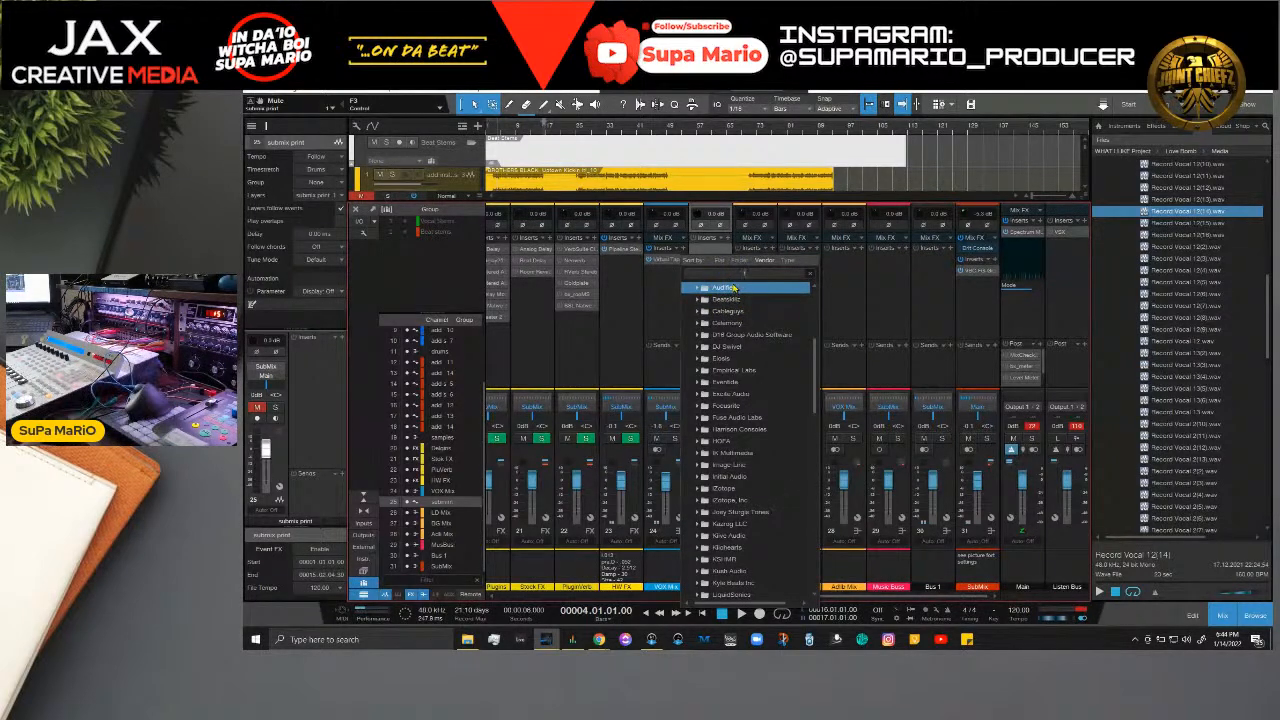
{"action": "type", "text": "fat channel"}
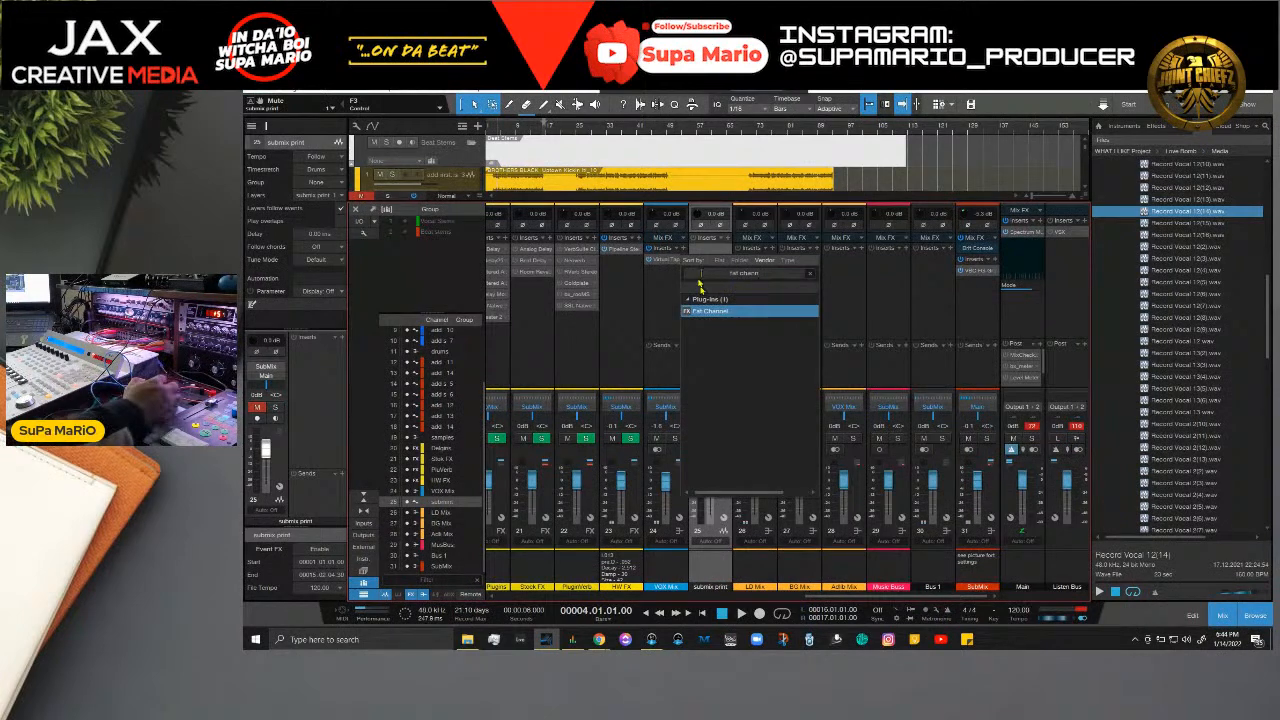
{"action": "key", "text": "Return"}
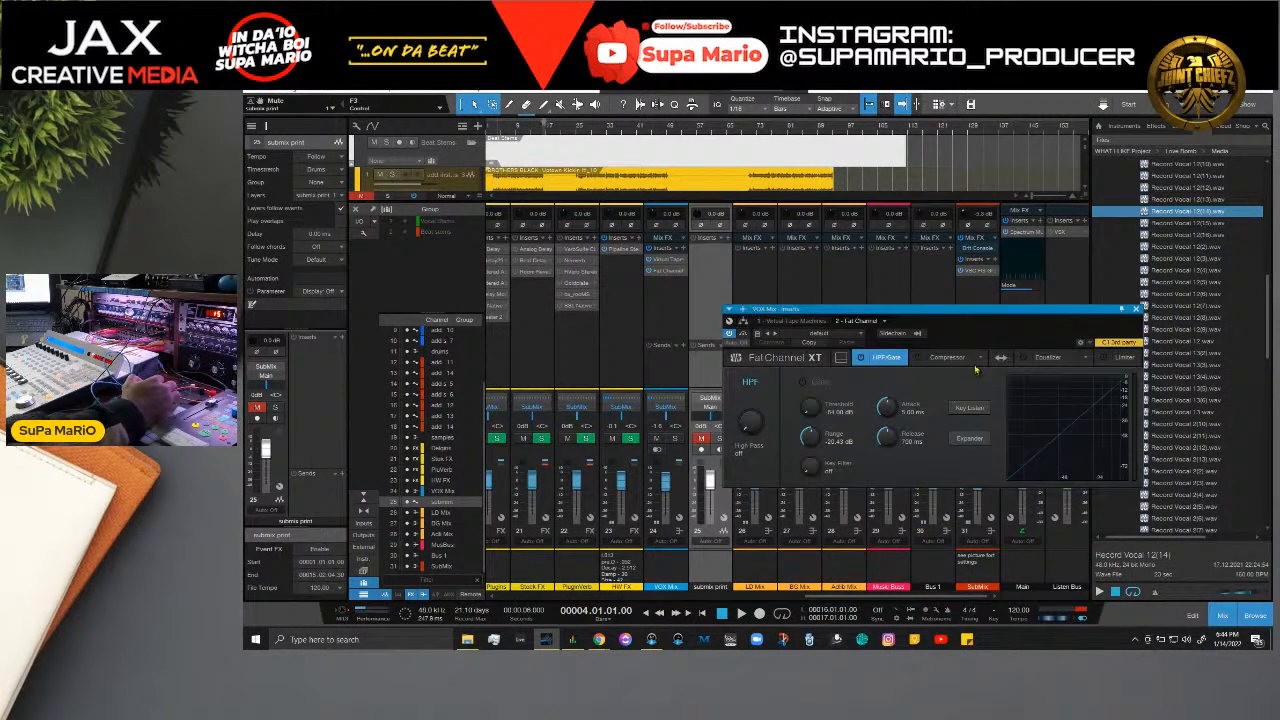
Step: Enable the Fat Channel's compressor and choose The Tube P1B model
{"action": "left_click", "coordinate": [950, 358]}
{"action": "left_click", "coordinate": [918, 358]}
{"action": "left_click", "coordinate": [981, 359]}
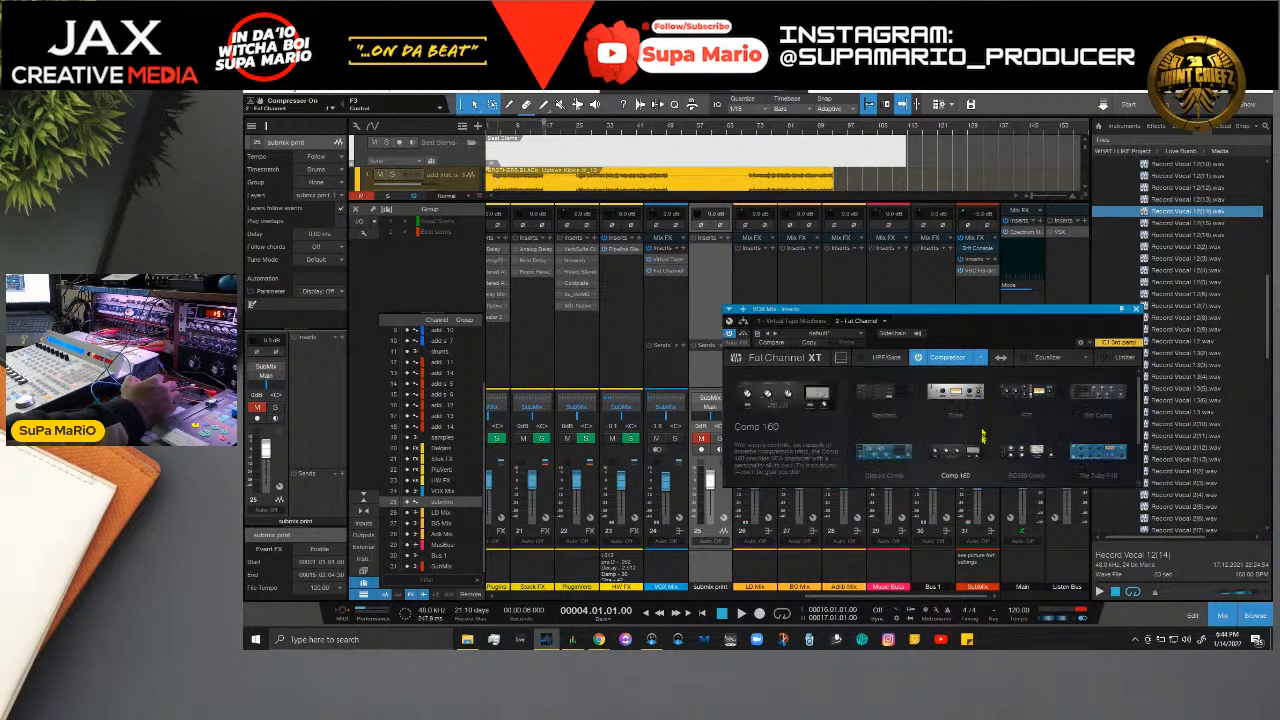
{"action": "left_click", "coordinate": [1098, 452]}
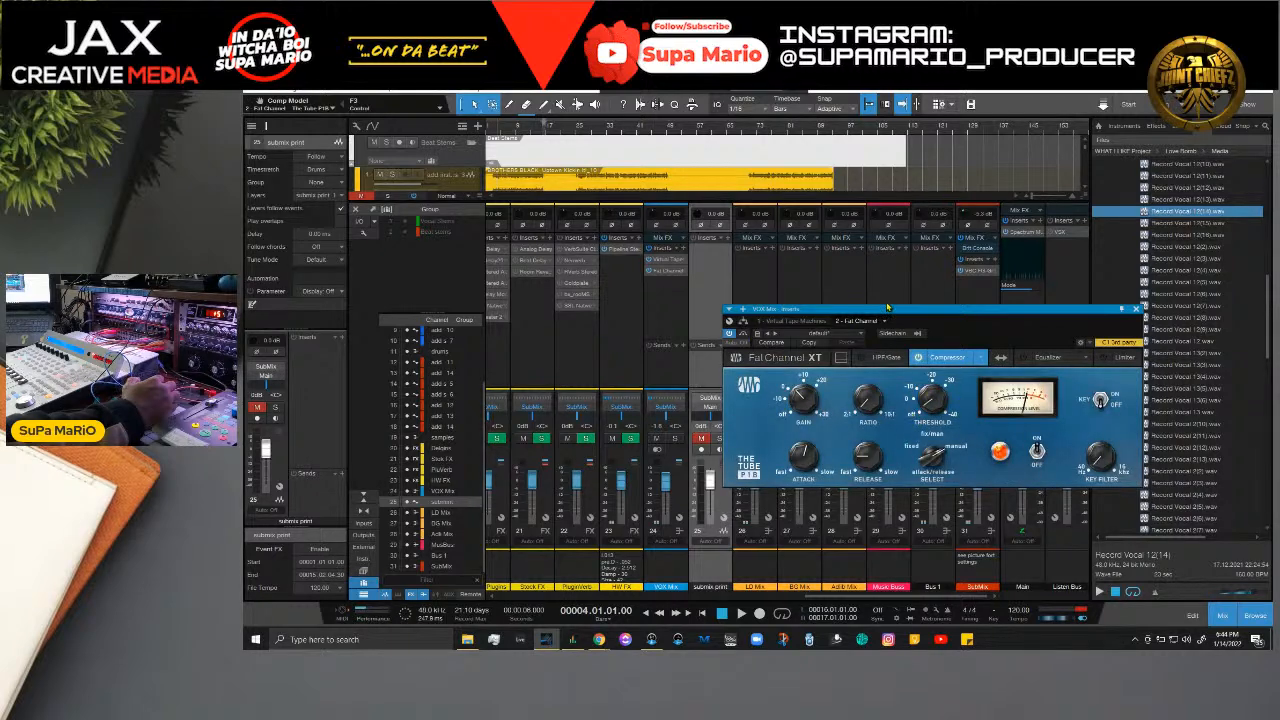
{"action": "left_click_drag", "start_coordinate": [890, 308], "coordinate": [765, 302]}
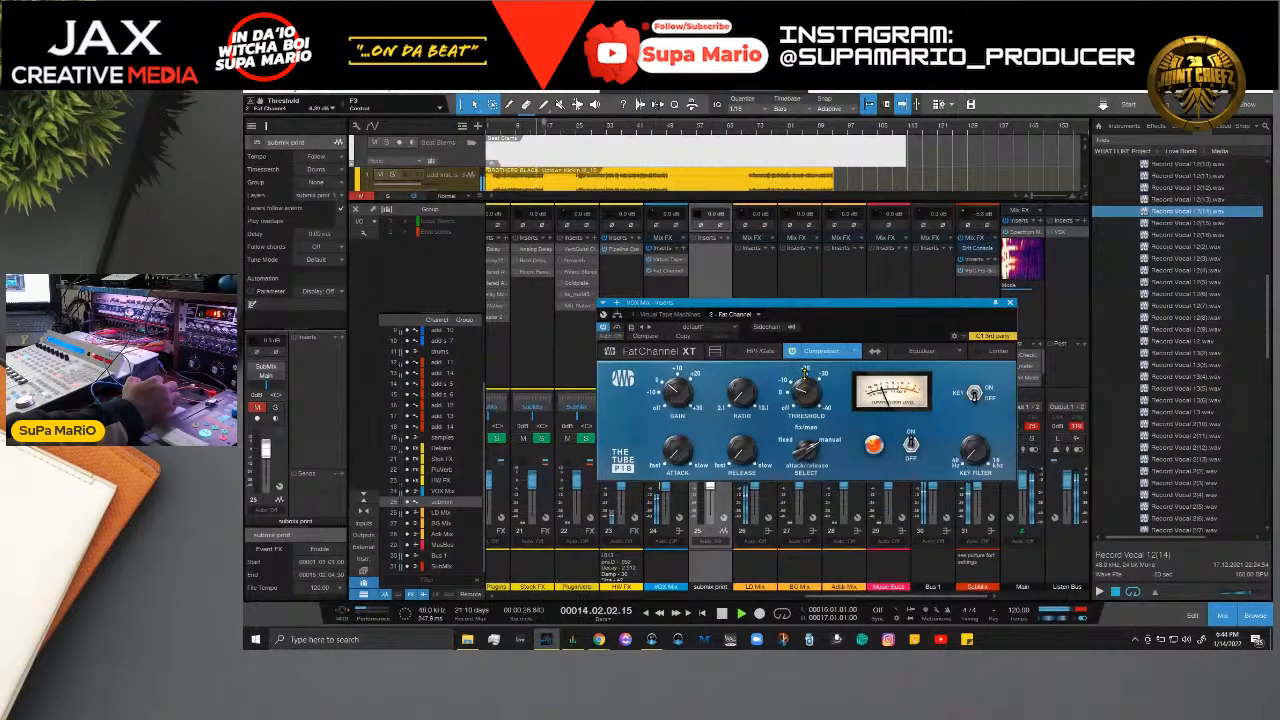
Step: Adjust the Tube P1B compressor's threshold during playback and select the VOX Mix channel
{"action": "left_click_drag", "start_coordinate": [805, 373], "coordinate": [801, 394]}
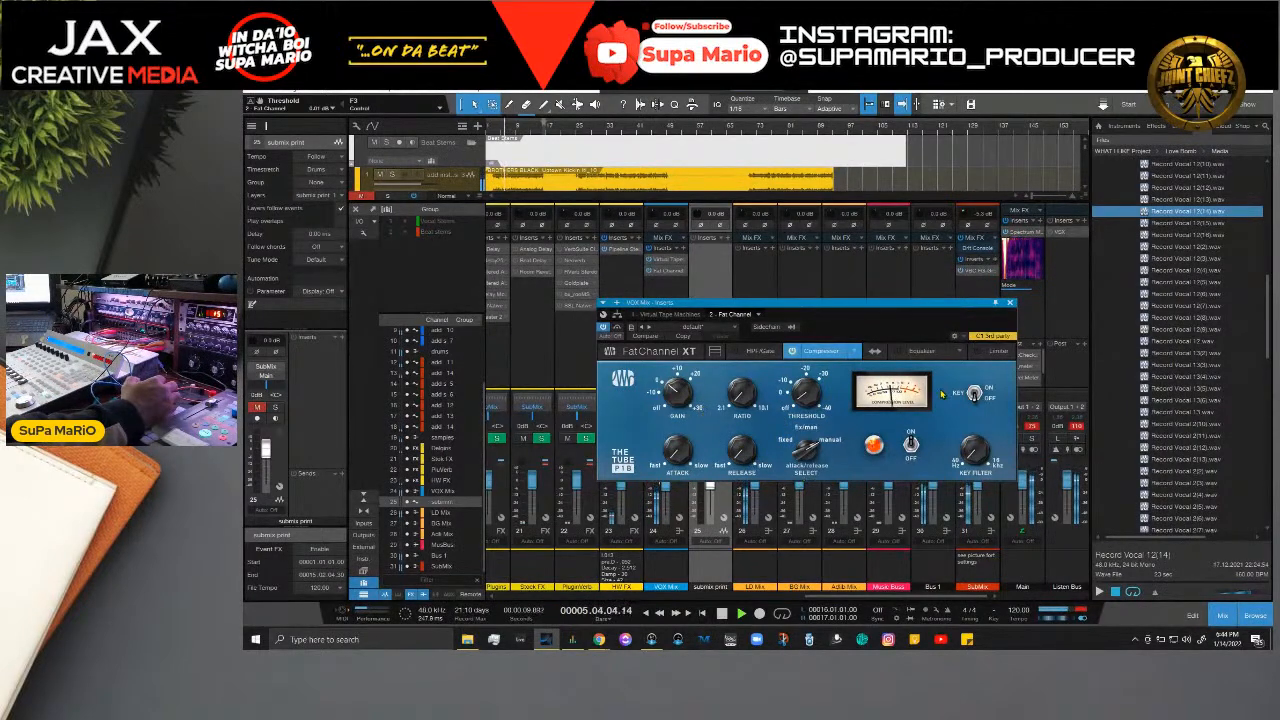
{"action": "left_click_drag", "start_coordinate": [800, 302], "coordinate": [913, 255]}
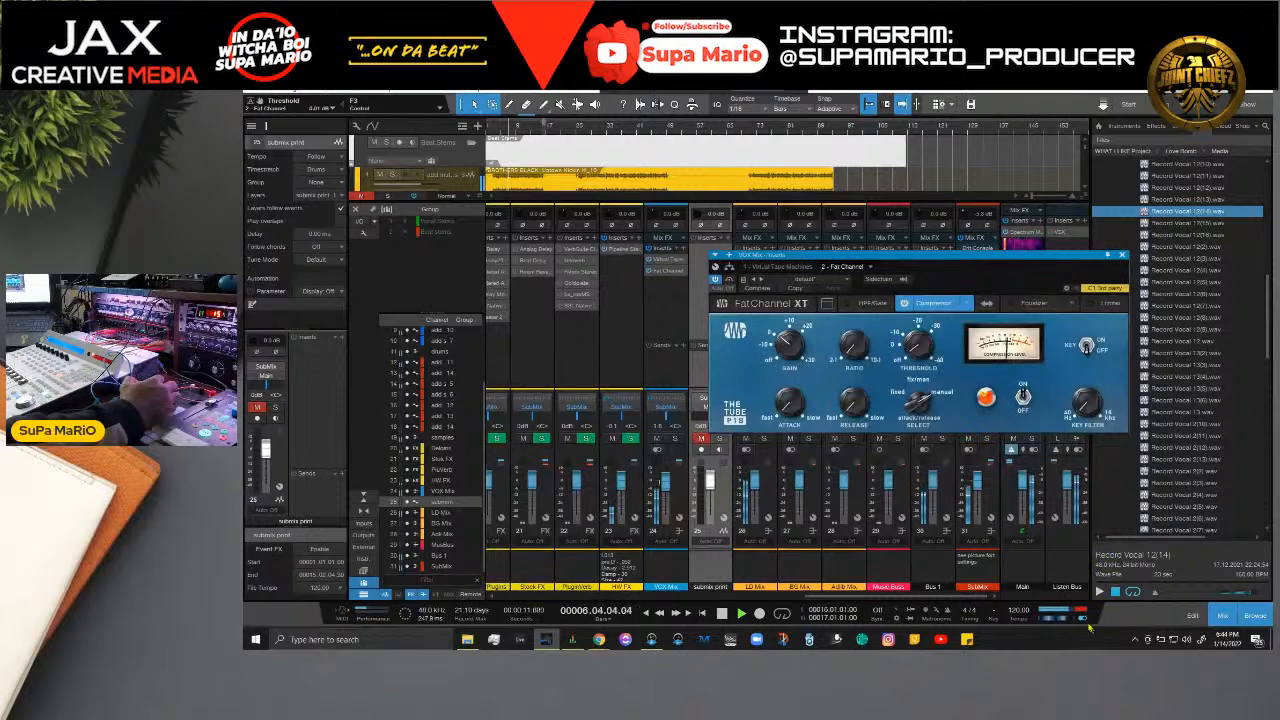
{"action": "left_click", "coordinate": [677, 493]}
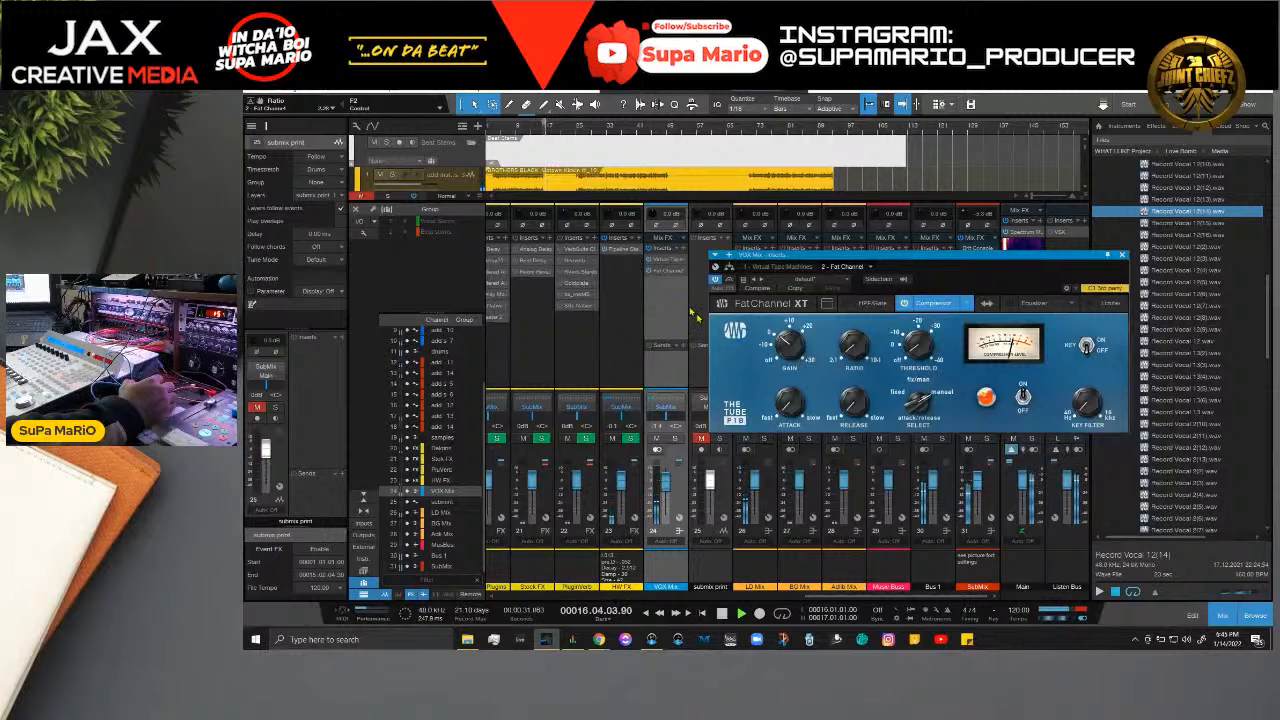
Step: Play from about bar 25, raise the VOX Mix compressor's ratio, and close the plug-in window
{"action": "scroll", "coordinate": [581, 175], "scroll_direction": "down", "scroll_amount": 2}
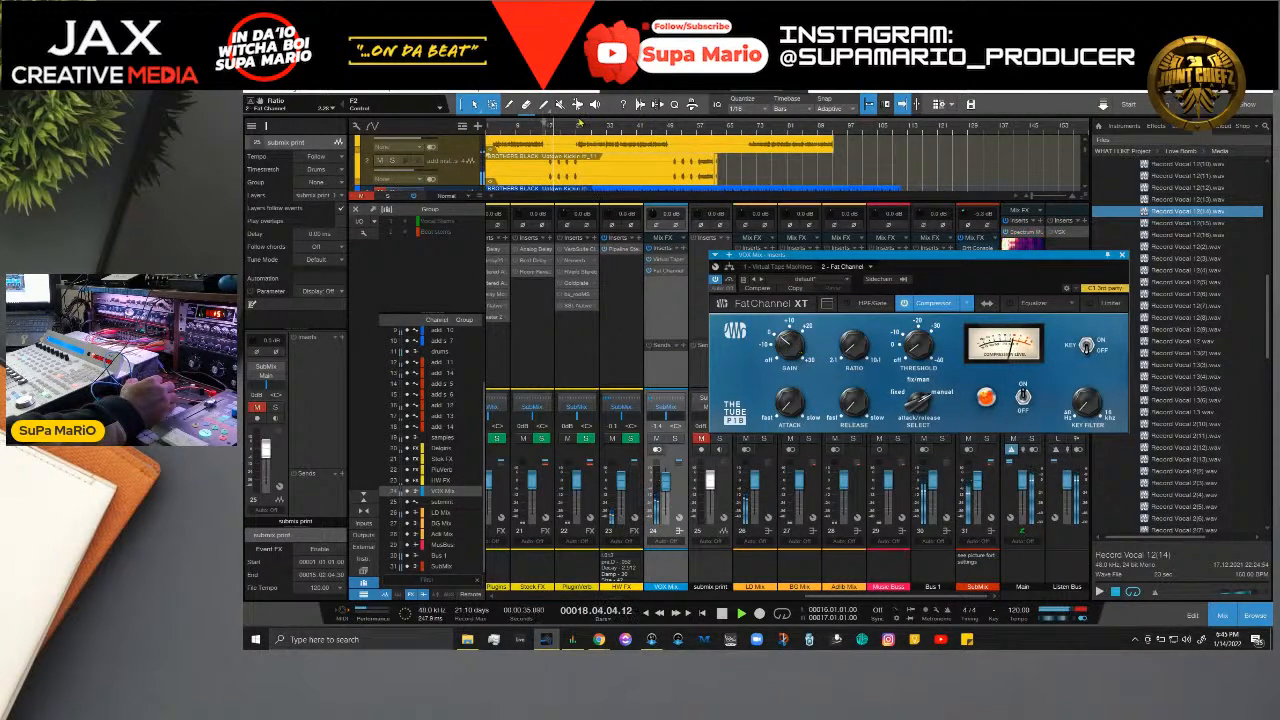
{"action": "left_click", "coordinate": [576, 127]}
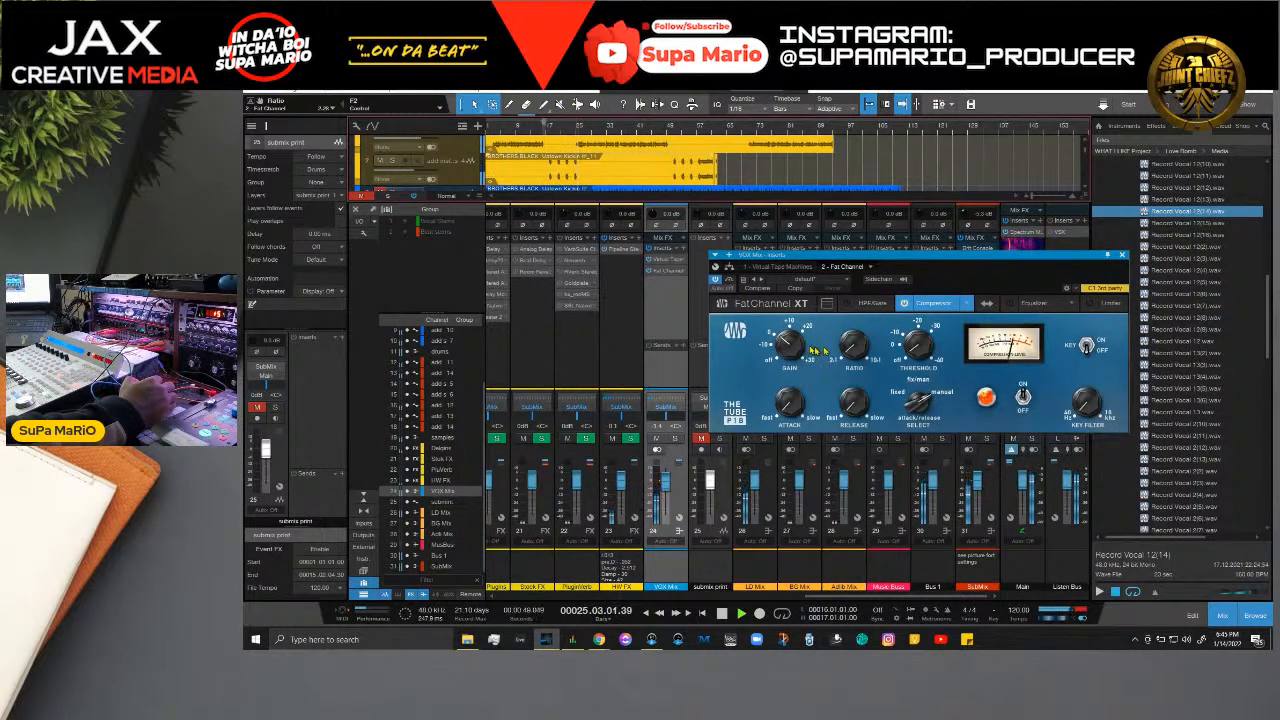
{"action": "left_click_drag", "start_coordinate": [877, 352], "coordinate": [851, 333]}
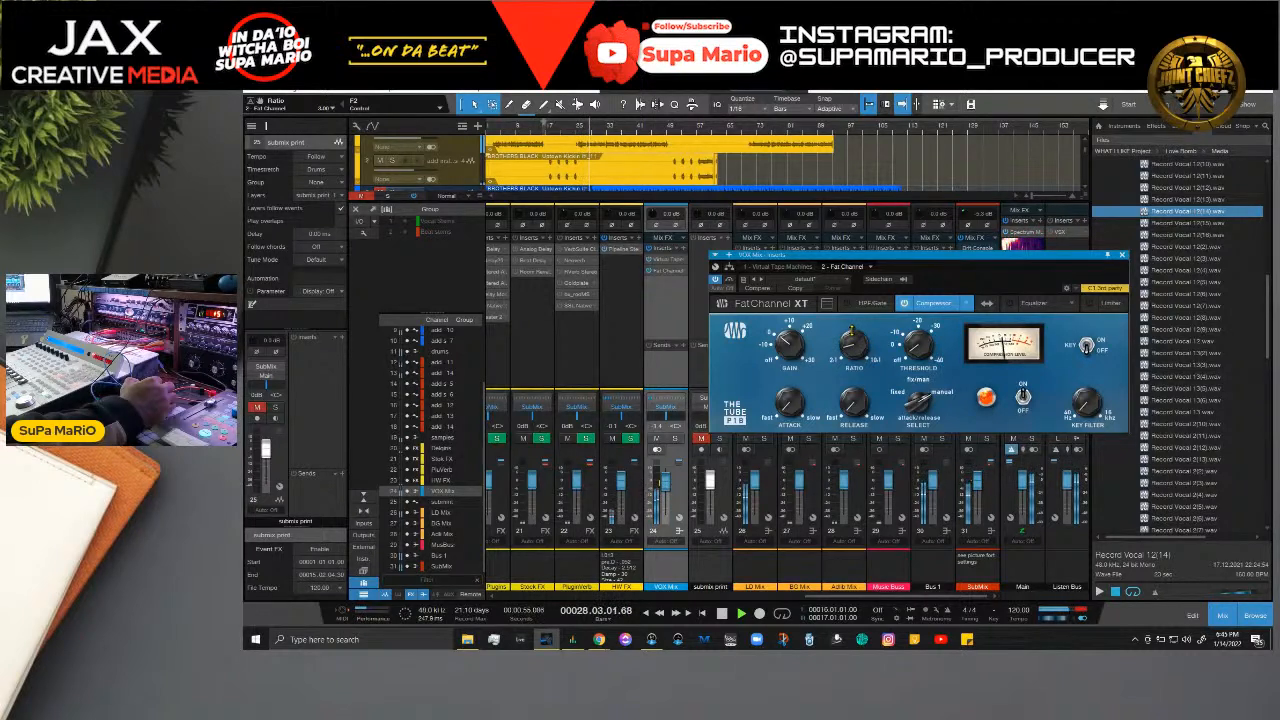
{"action": "left_click_drag", "start_coordinate": [851, 335], "coordinate": [851, 332]}
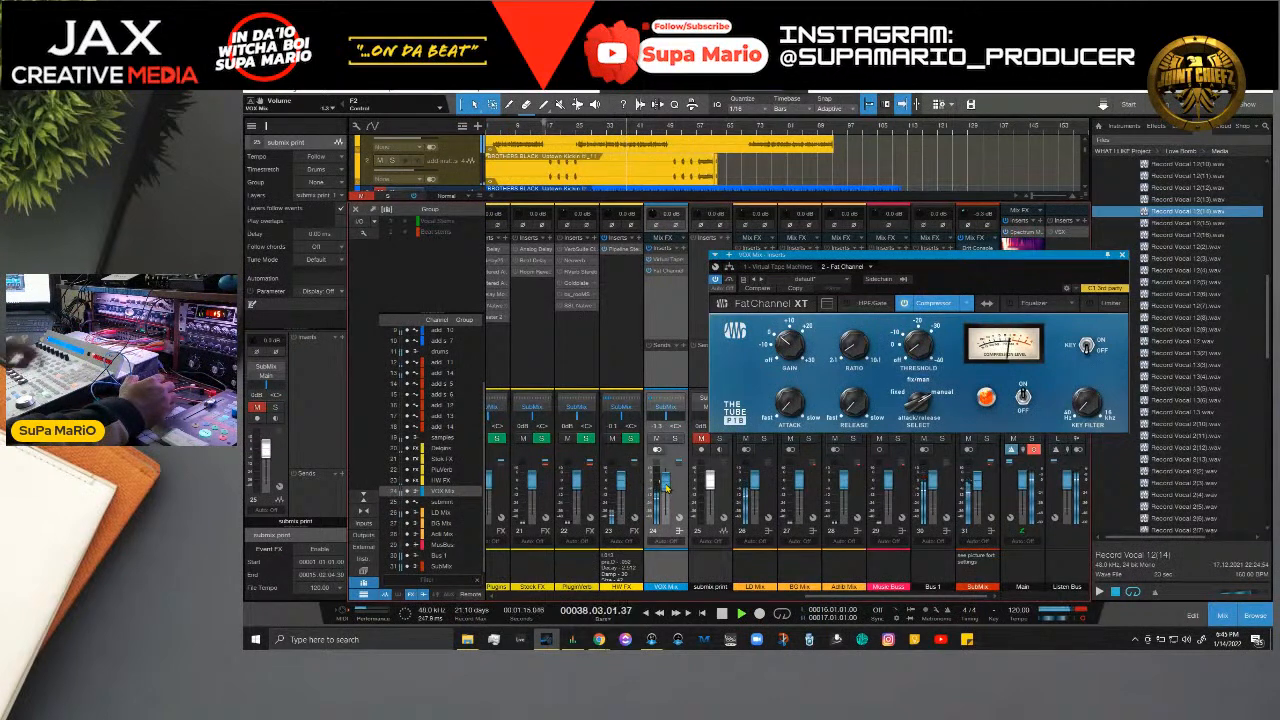
{"action": "left_click", "coordinate": [1123, 256]}
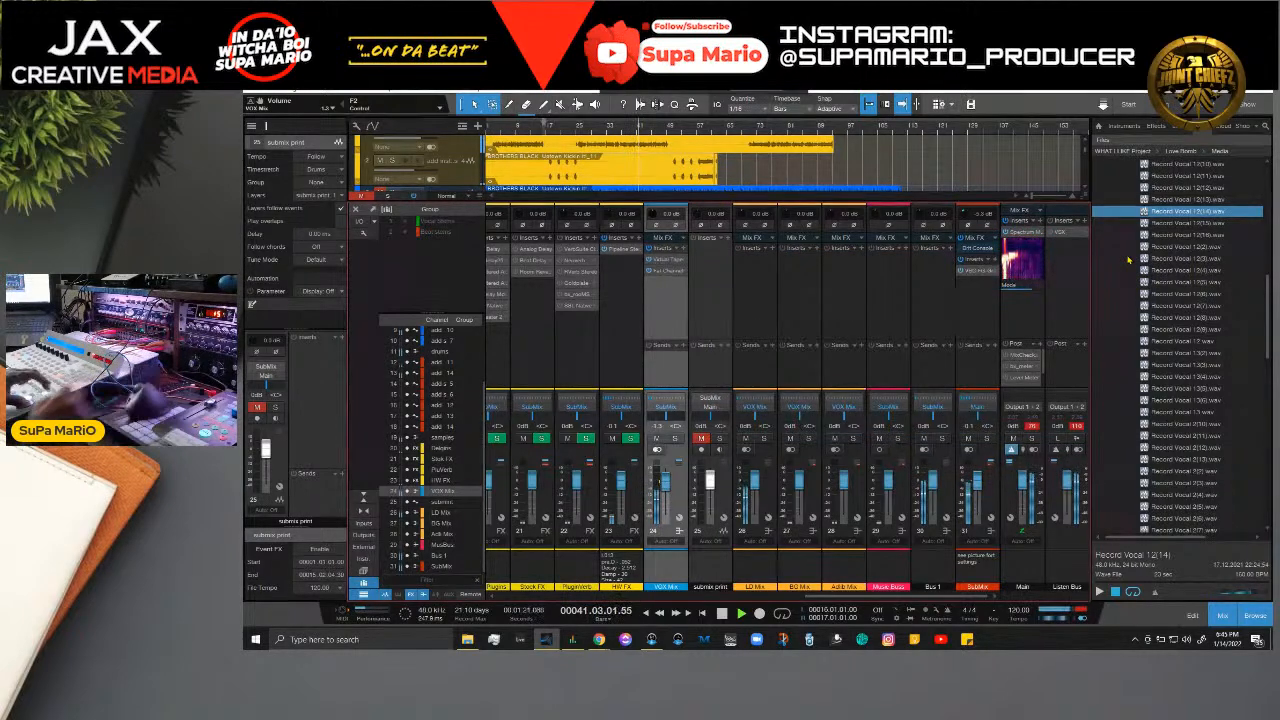
Step: Stop playback, return the playhead to the song start, and arm the submix print track for recording
{"action": "key", "text": "space"}
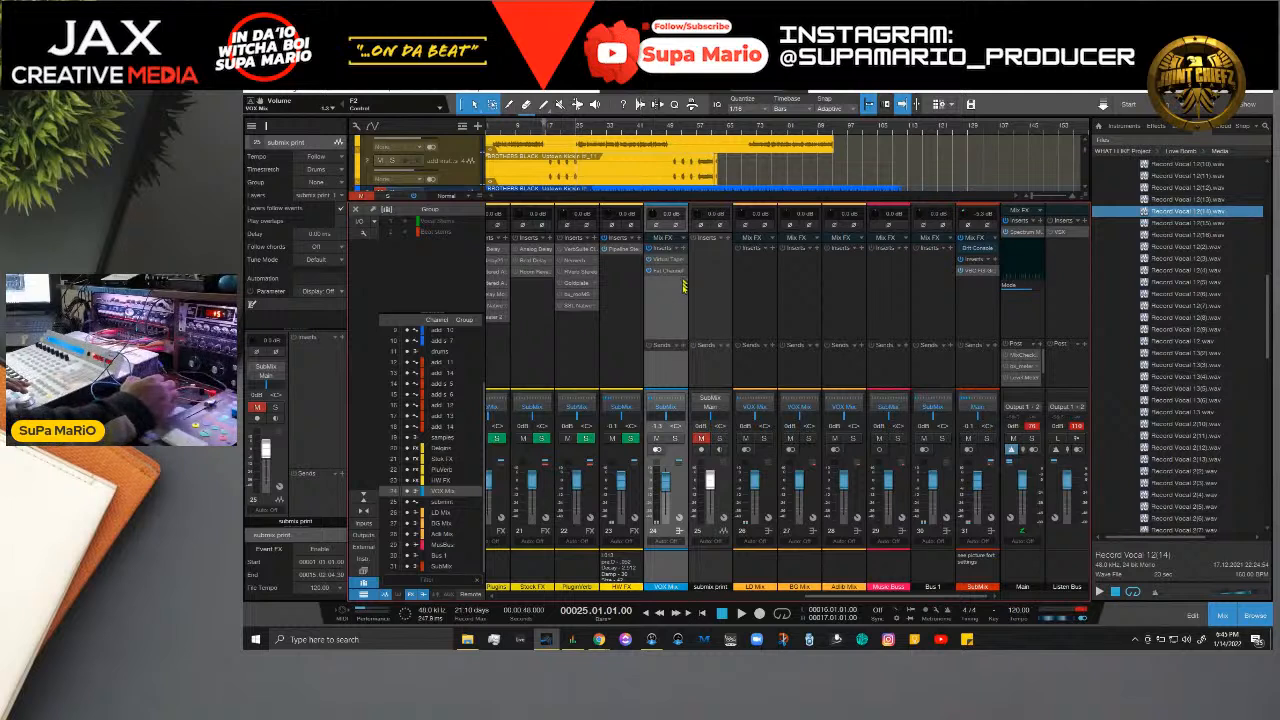
{"action": "key", "text": "comma"}
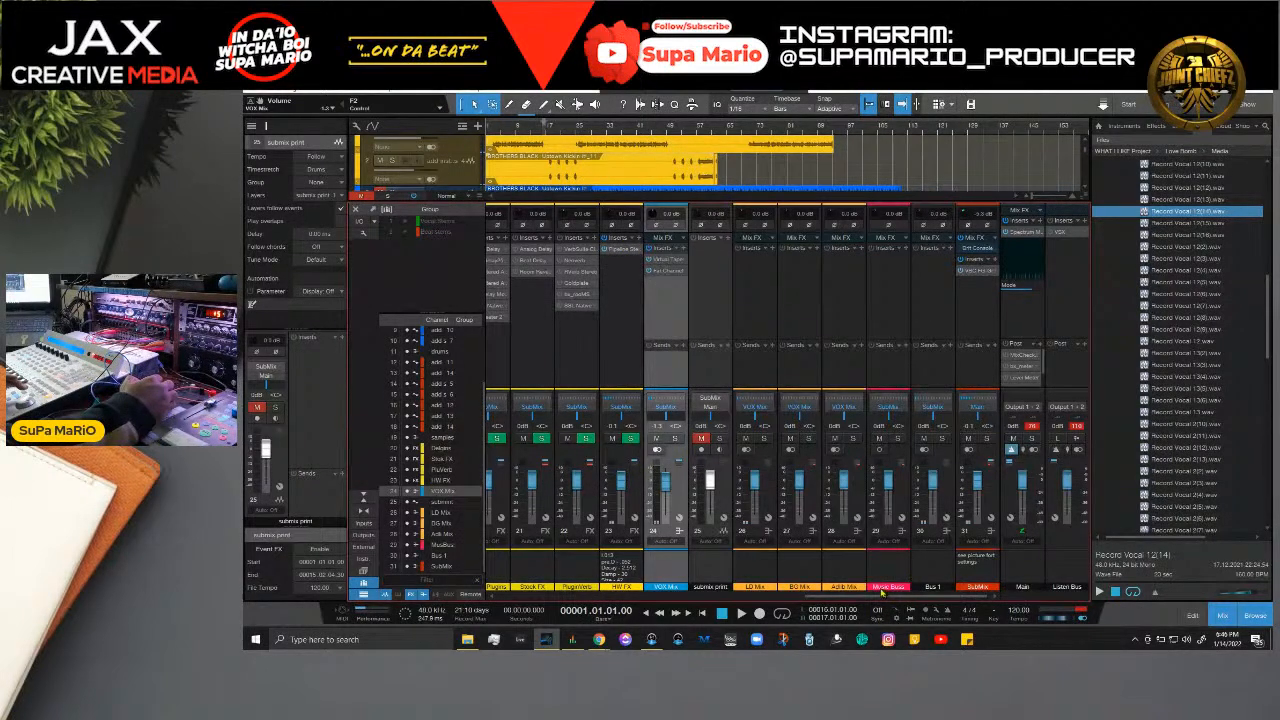
{"action": "left_click_drag", "start_coordinate": [857, 597], "coordinate": [937, 605]}
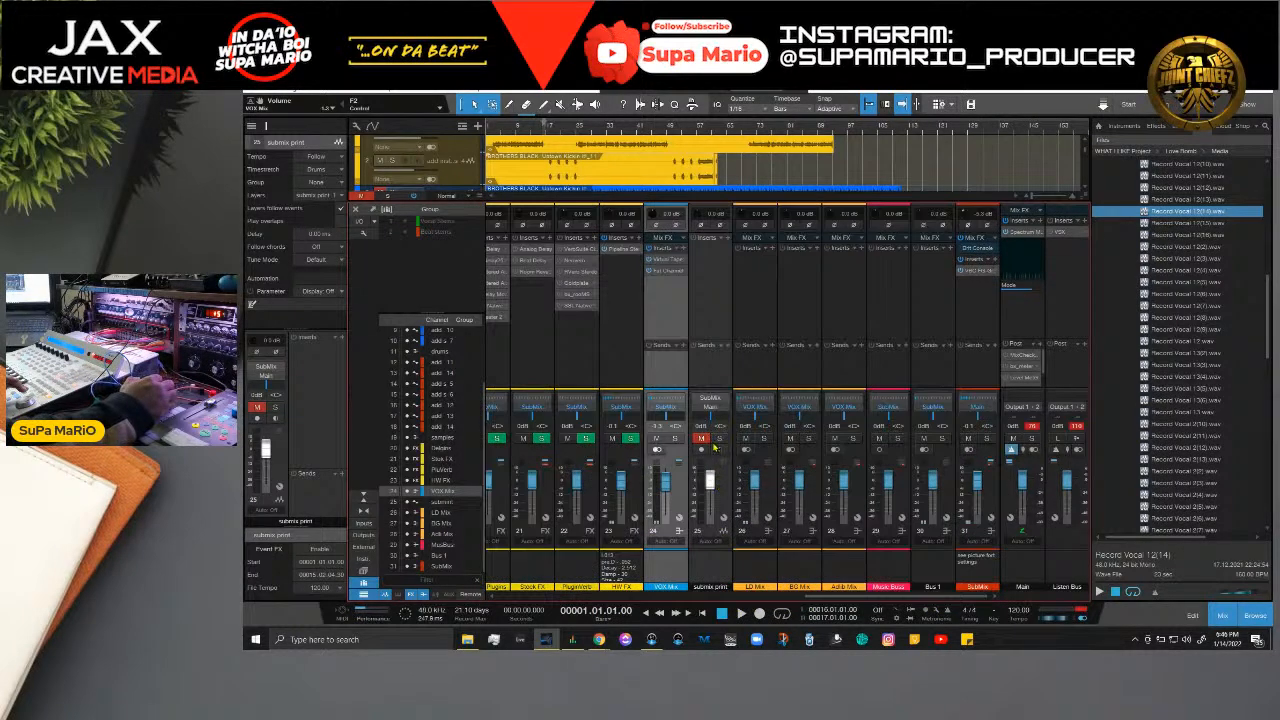
{"action": "key", "text": "F3"}
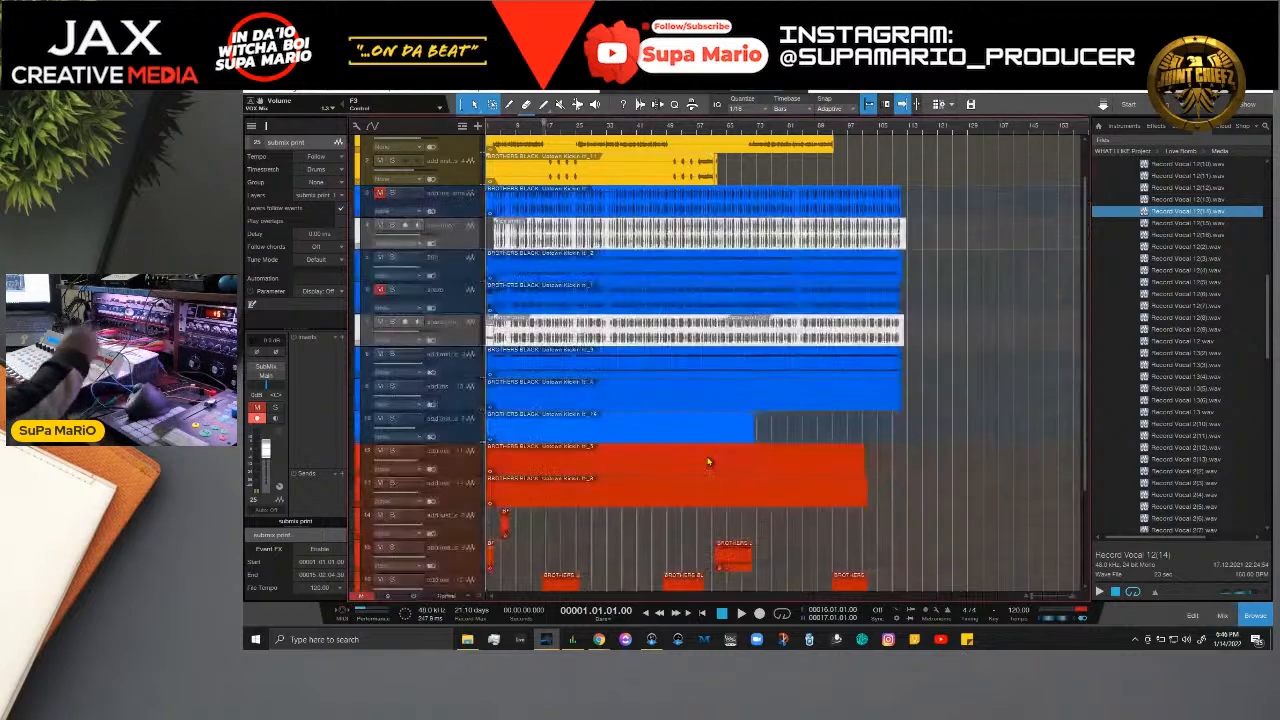
Step: Delete the short test recording from the submix print track and record the SubMix output from the song start
{"action": "scroll", "coordinate": [640, 520], "scroll_direction": "down", "scroll_amount": 3}
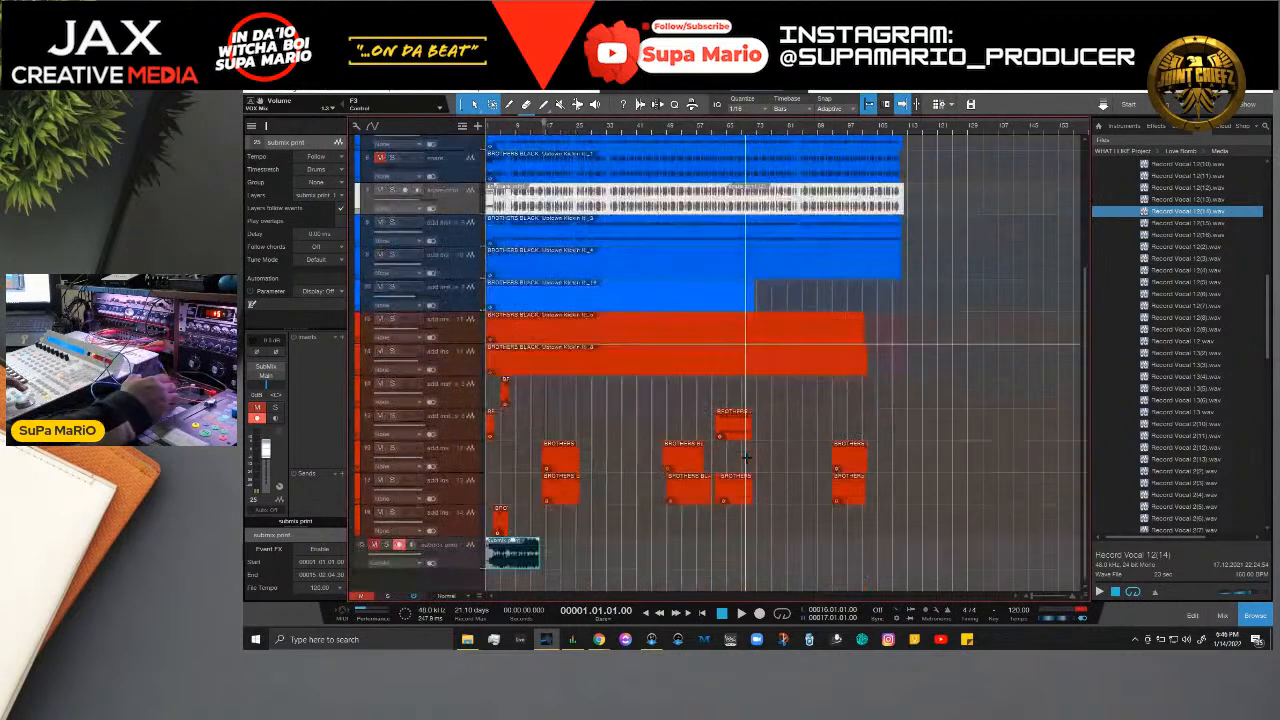
{"action": "left_click", "coordinate": [552, 566]}
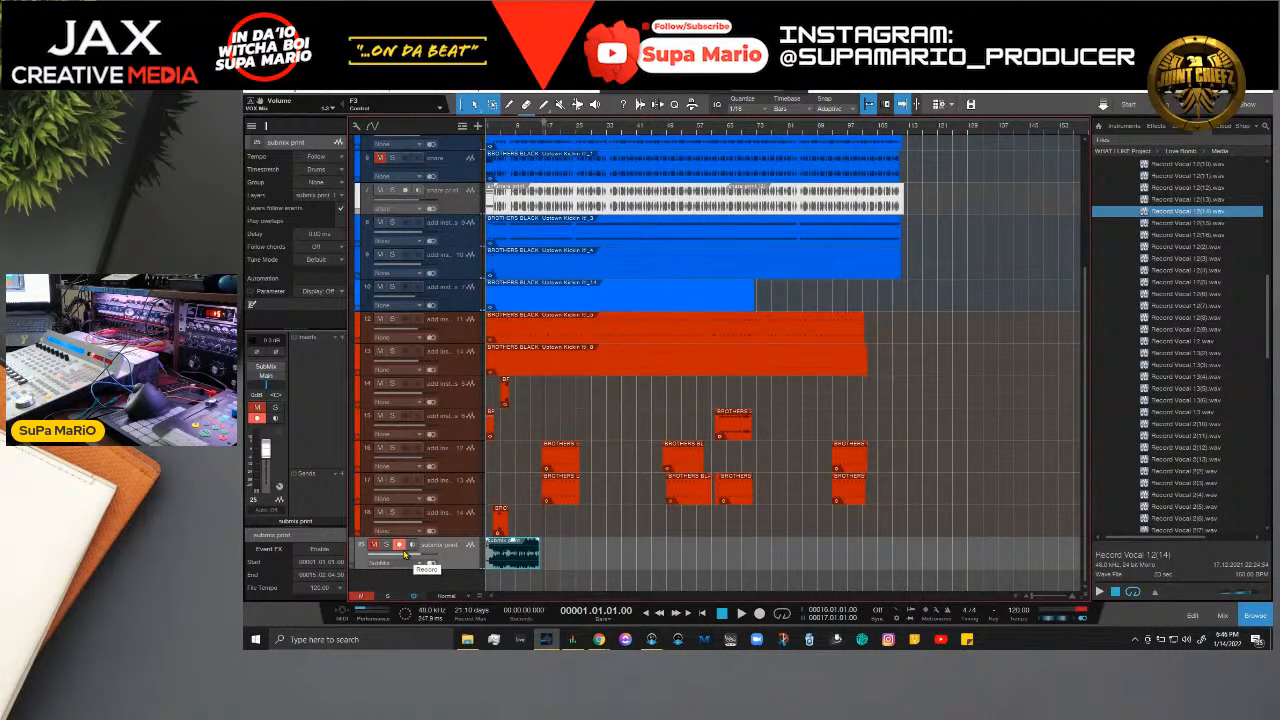
{"action": "key", "text": "Delete"}
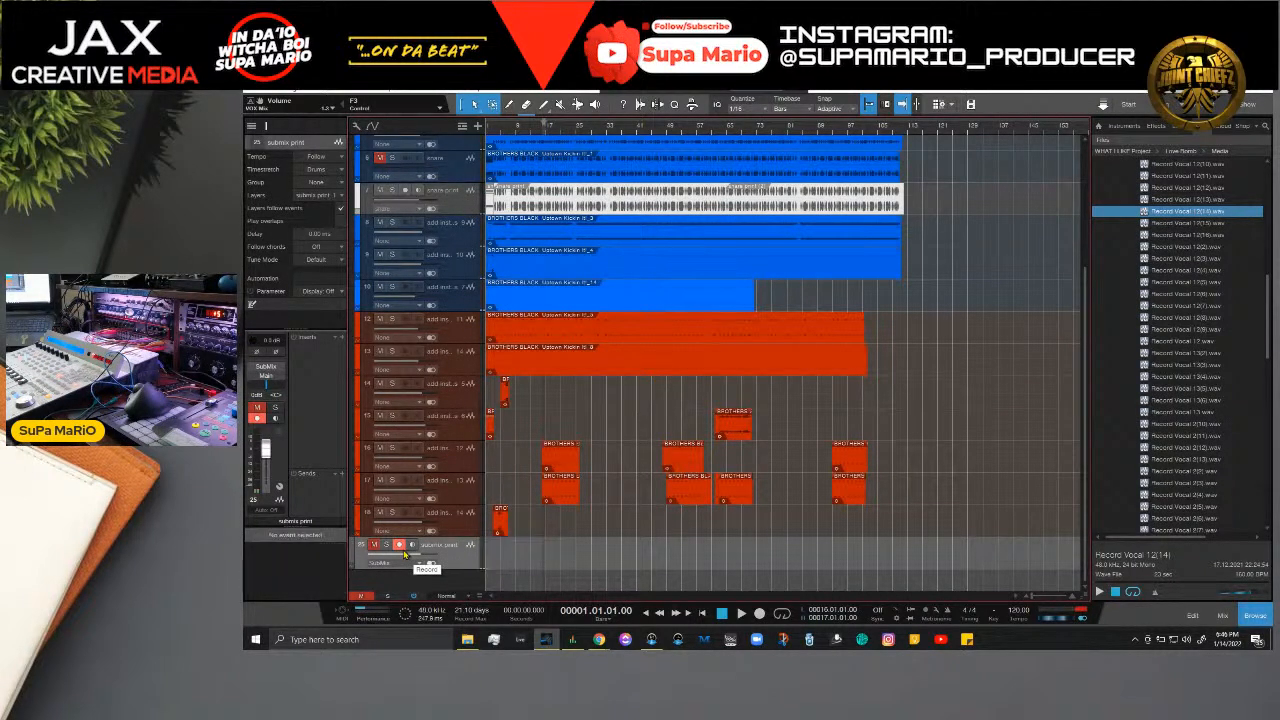
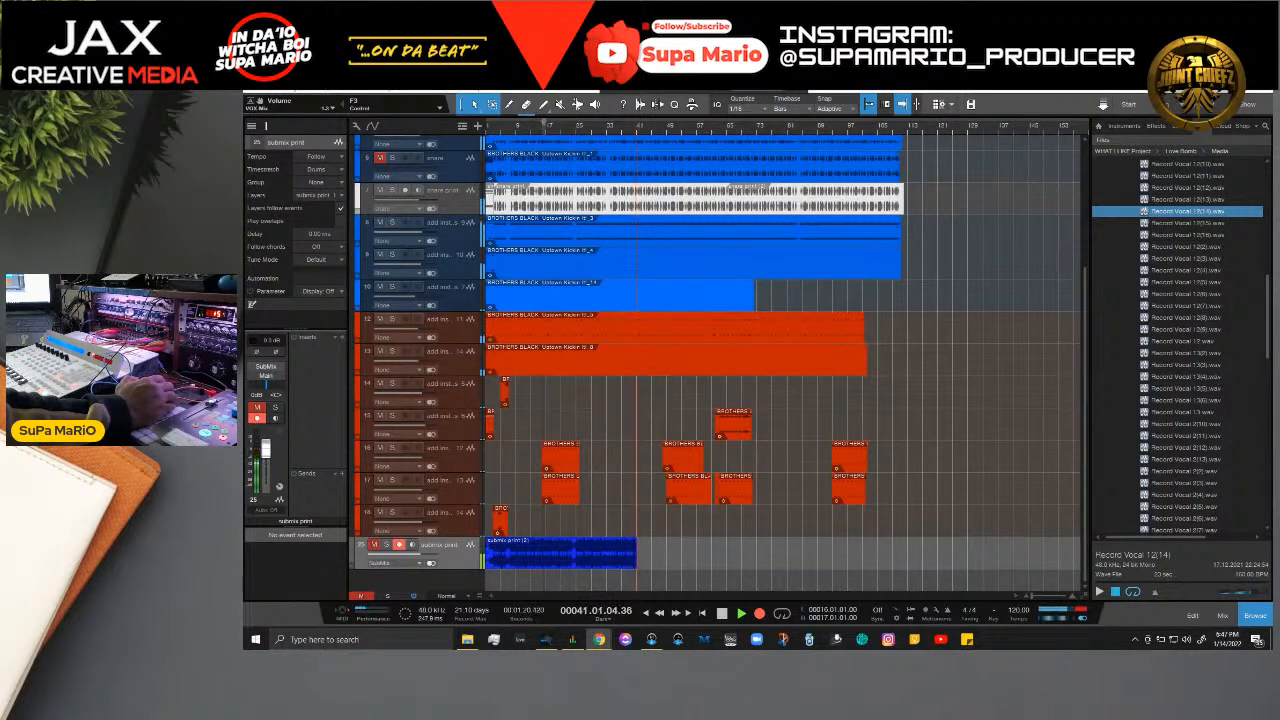
Step: Switch to Focusrite Control, raise the Playback 1-2 level in the Monitor Outputs 1-2 routing, and look through the remaining line outputs
{"action": "left_click", "coordinate": [572, 639]}
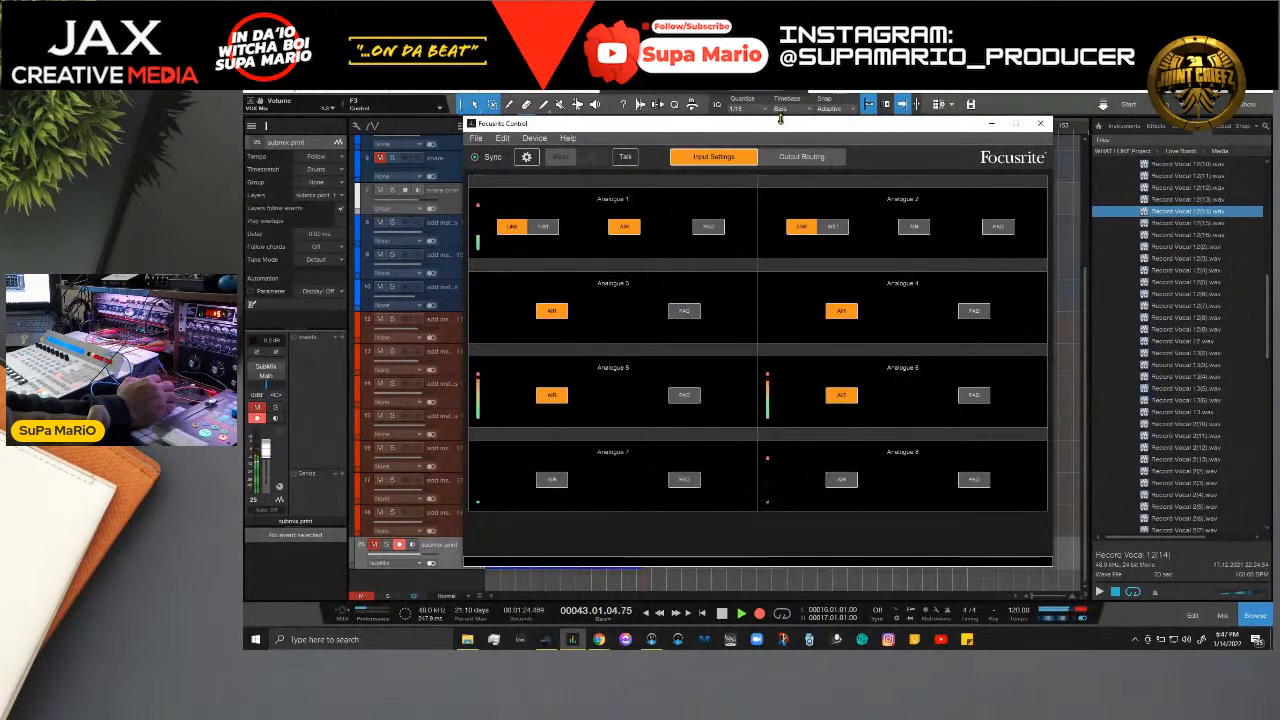
{"action": "left_click", "coordinate": [784, 158]}
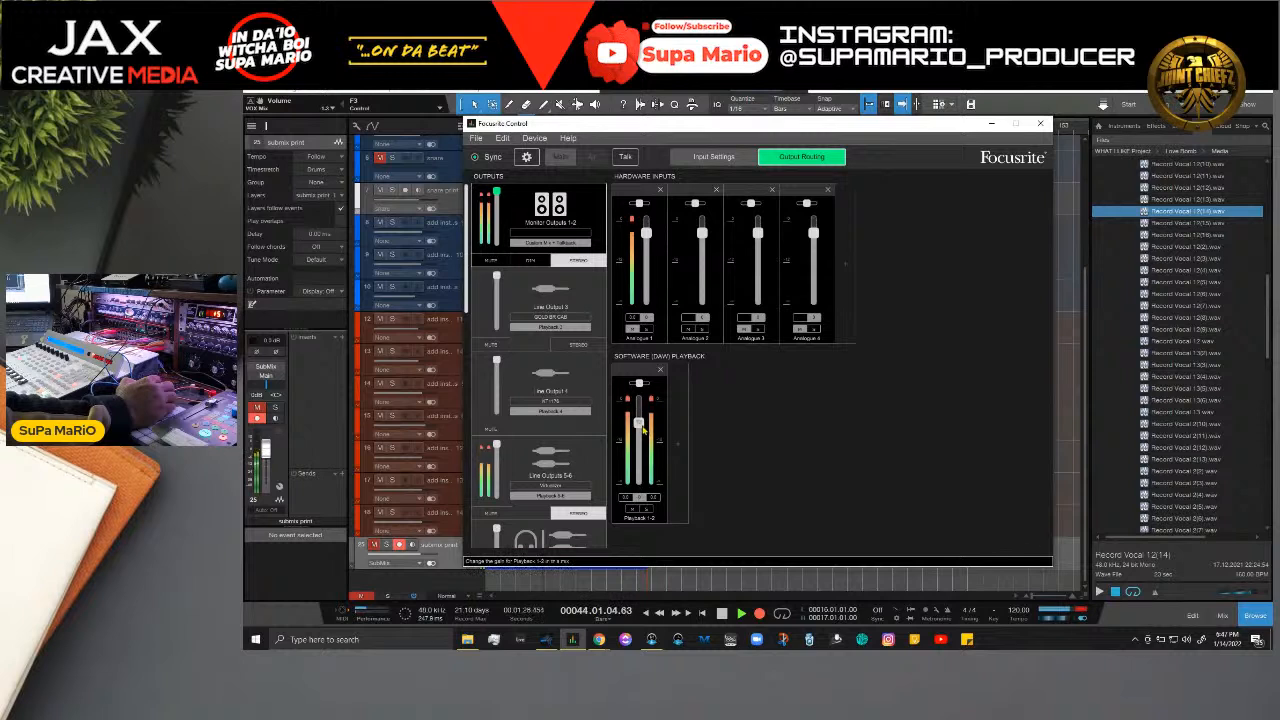
{"action": "left_click_drag", "start_coordinate": [639, 440], "coordinate": [640, 412]}
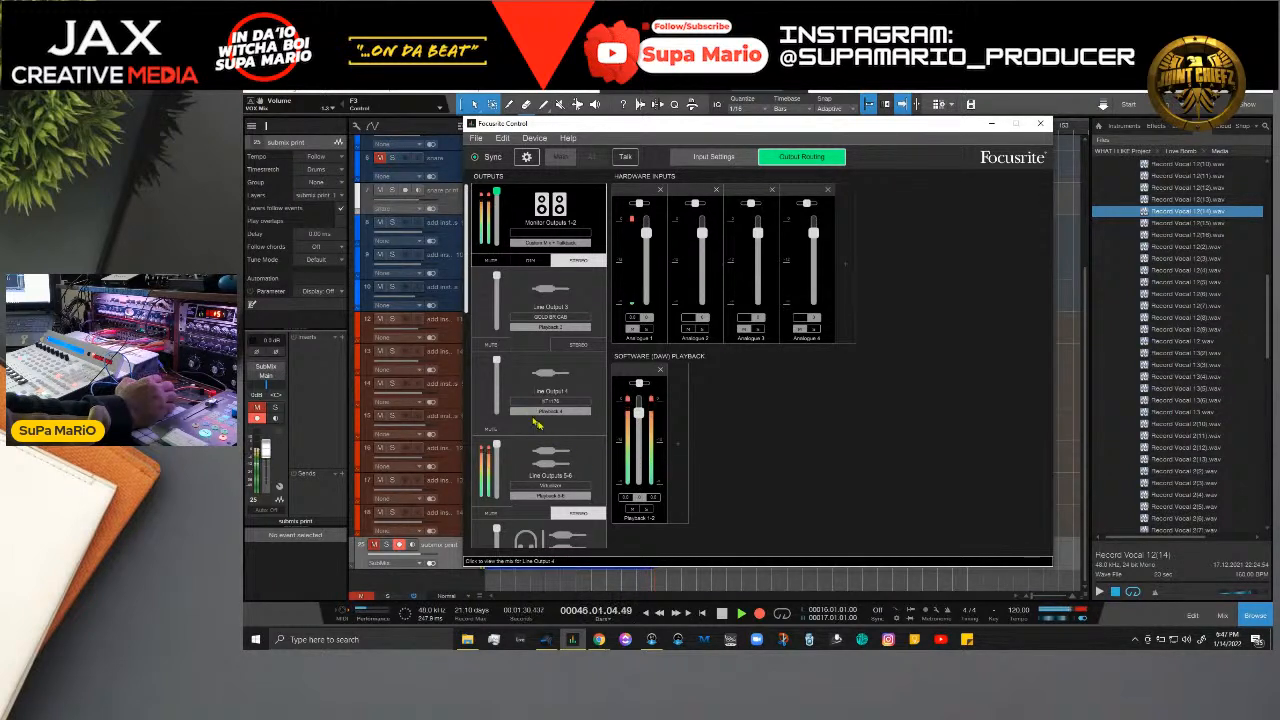
{"action": "left_click_drag", "start_coordinate": [640, 126], "coordinate": [773, 112]}
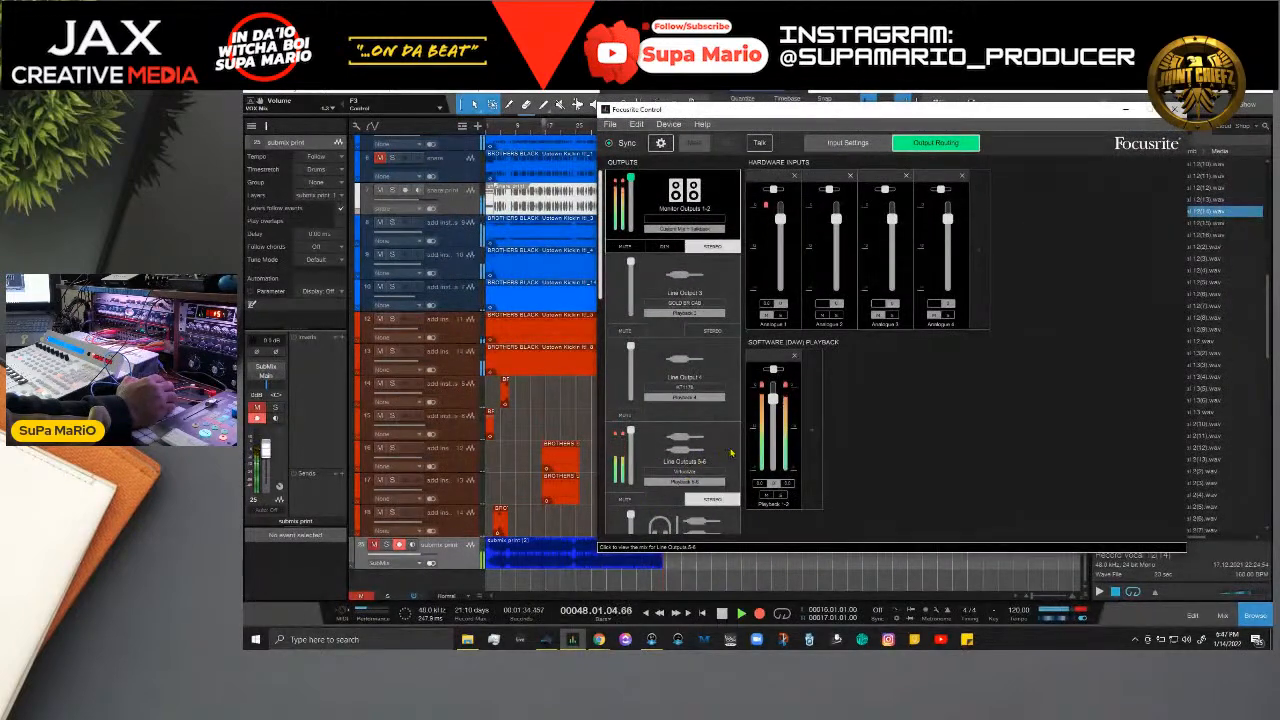
{"action": "scroll", "coordinate": [724, 455], "scroll_direction": "down", "scroll_amount": 3}
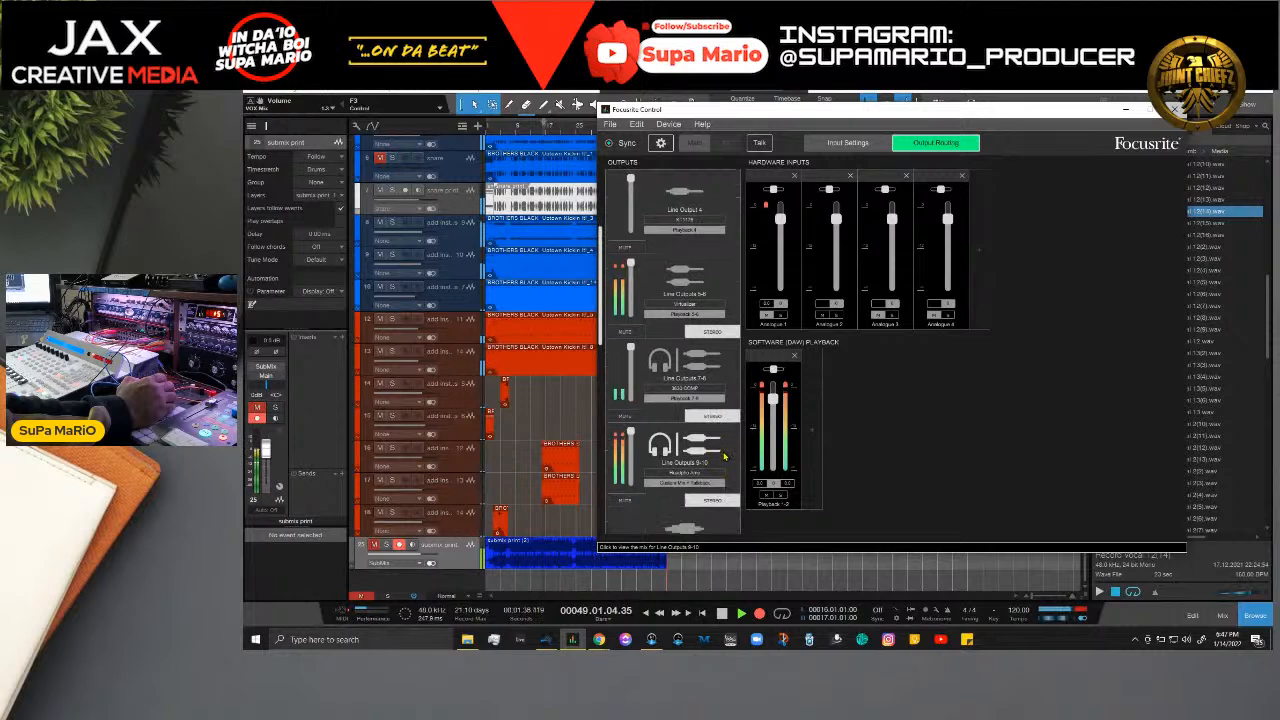
Step: Lower the Playback 1-2 level in the Line Outputs 9-10 mix and move the routing window up, clear of the print track
{"action": "left_click_drag", "start_coordinate": [773, 399], "coordinate": [776, 440]}
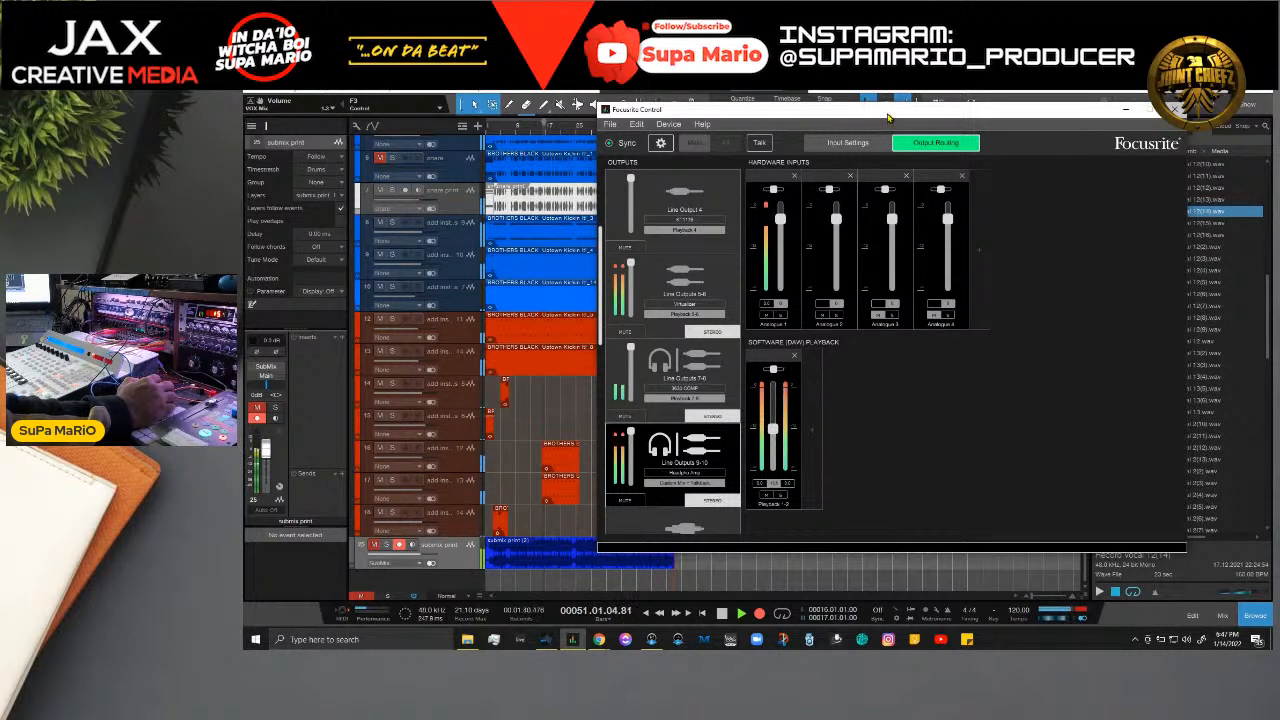
{"action": "left_click_drag", "start_coordinate": [885, 115], "coordinate": [939, 88]}
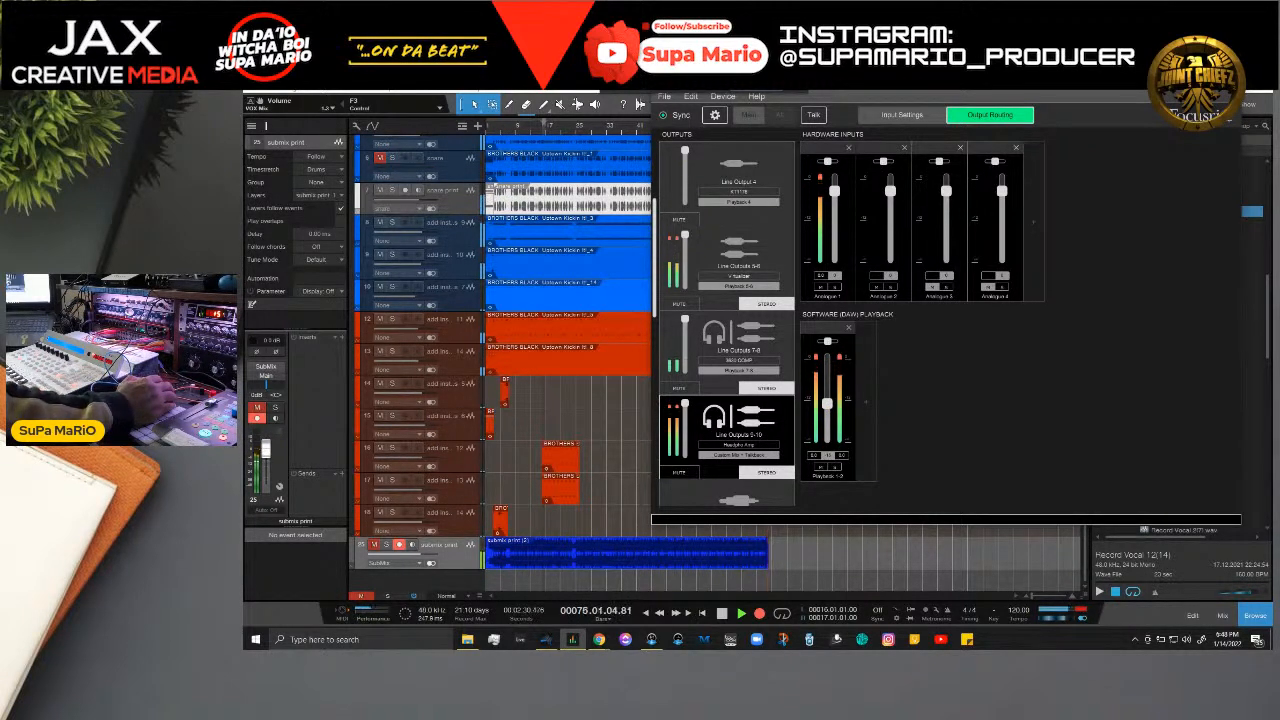
{"action": "key", "text": "alt+Tab"}
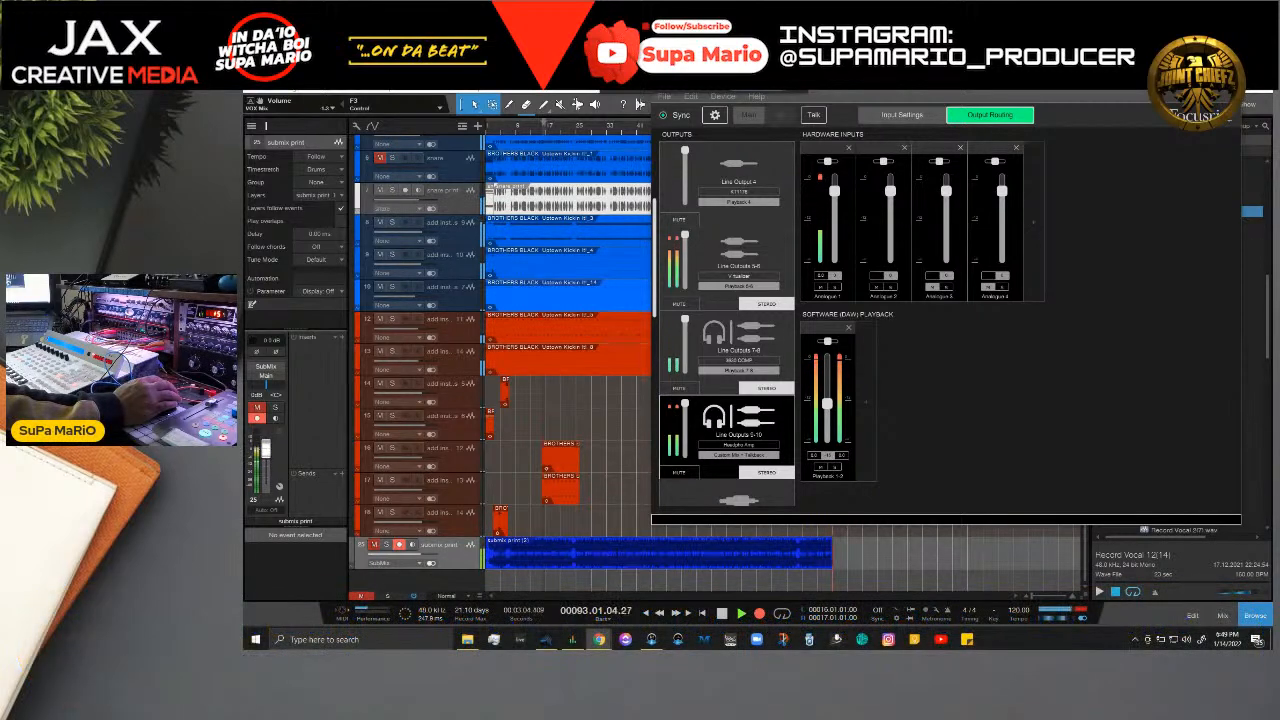
Step: Reset the Playback 1-2 level in the Line Outputs 9-10 mix to its default and minimize Focusrite Control, returning to Studio One
{"action": "double_click", "coordinate": [828, 410]}
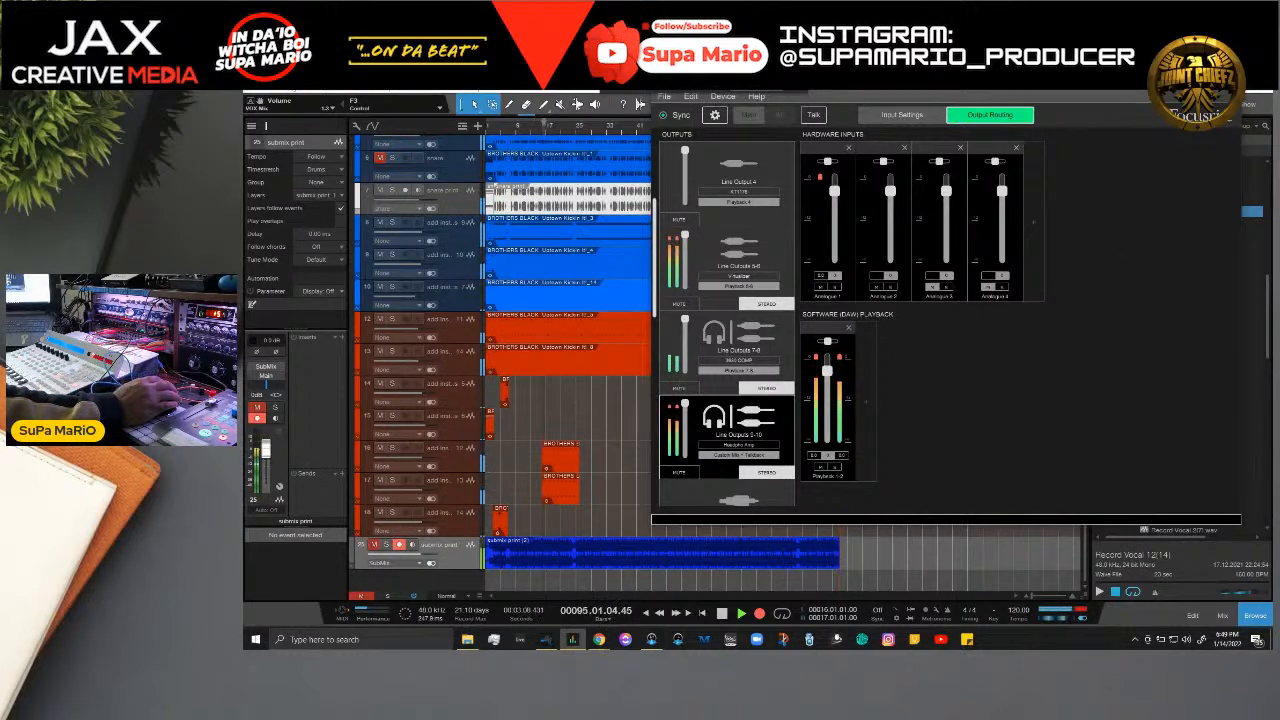
{"action": "left_click", "coordinate": [1178, 84]}
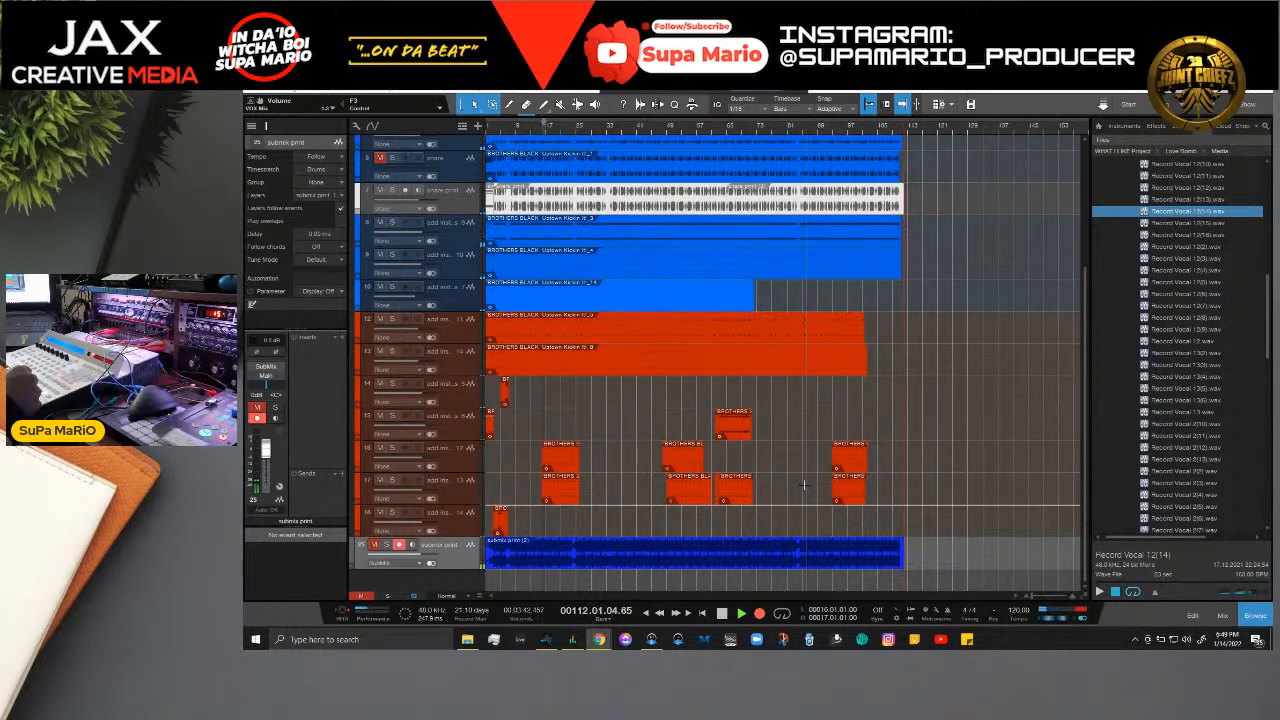
Step: Stop recording at the end of the song and disarm the submix print track
{"action": "key", "text": "space"}
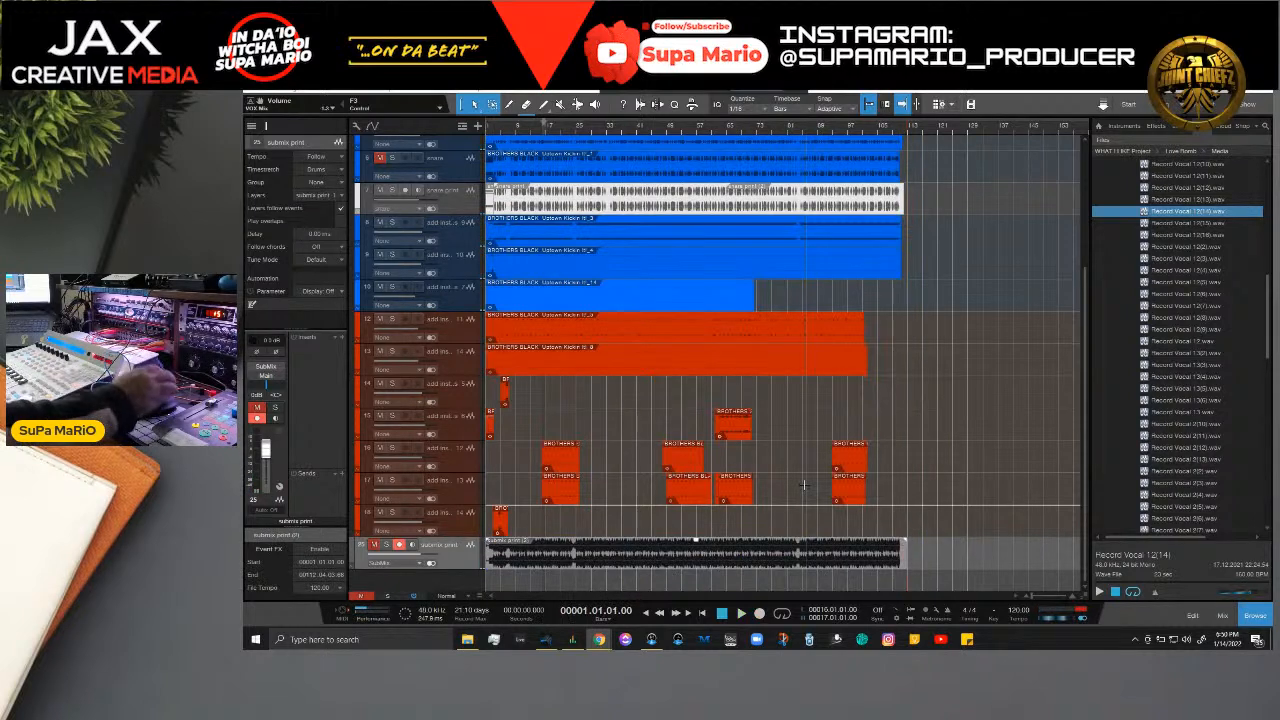
{"action": "left_click", "coordinate": [398, 547]}
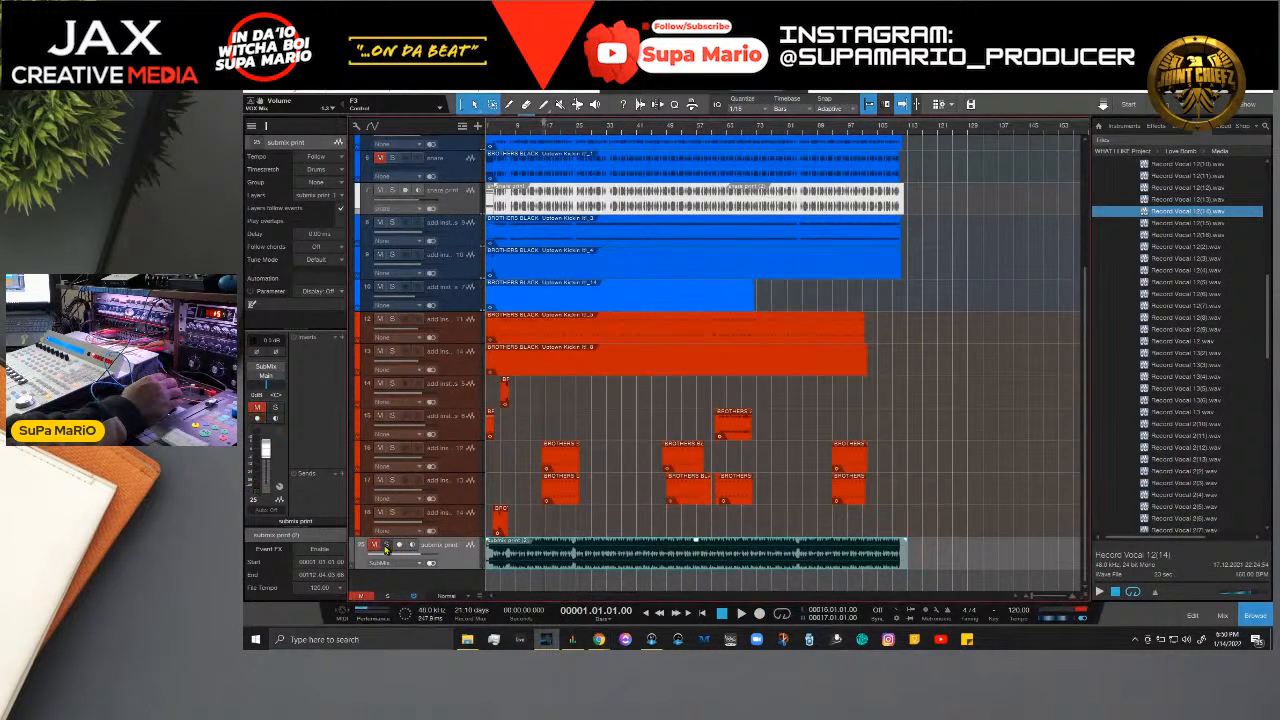